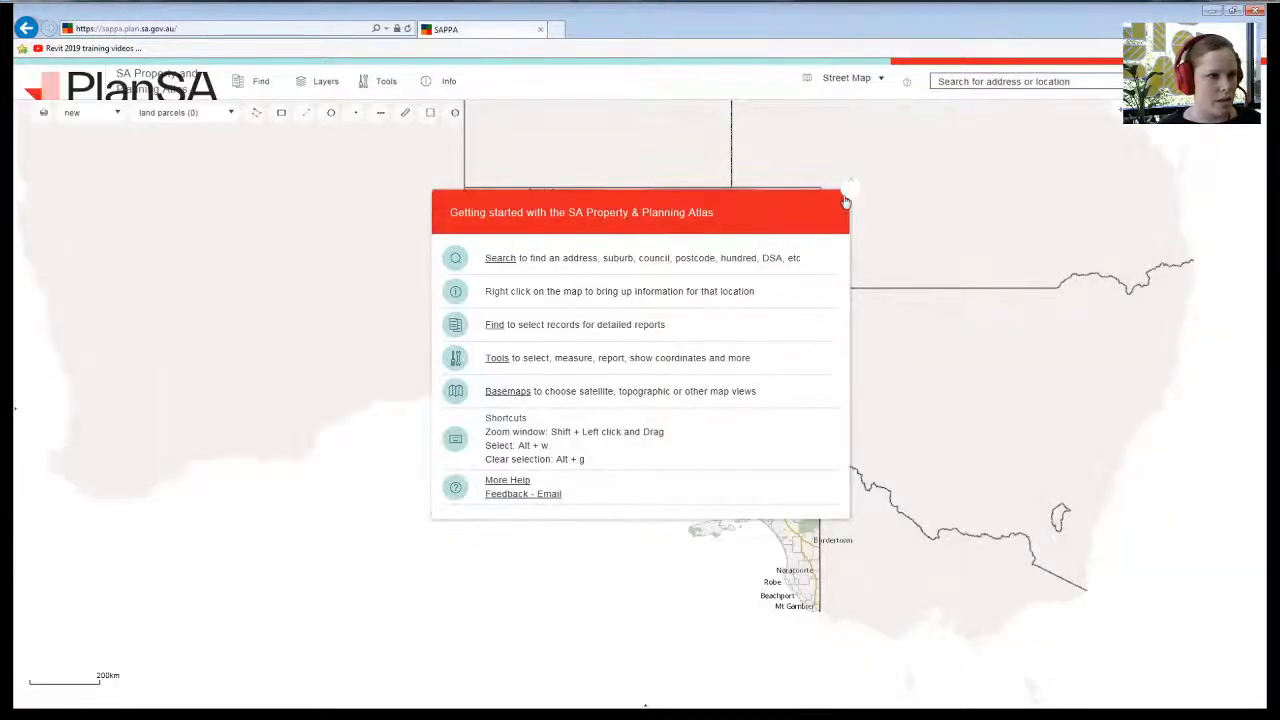
# - Search SAPPA for the demo property's street address and zoom in on its parcel
pyautogui.click(850, 189)
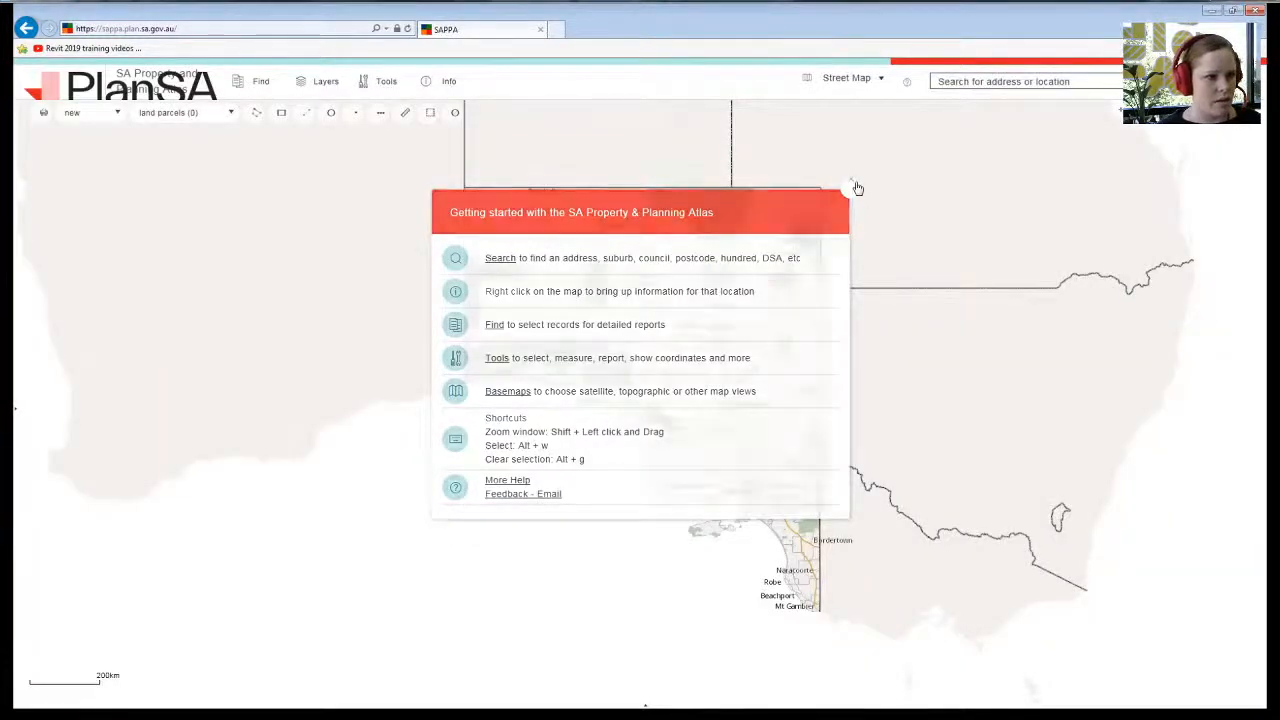
pyautogui.click(987, 82)
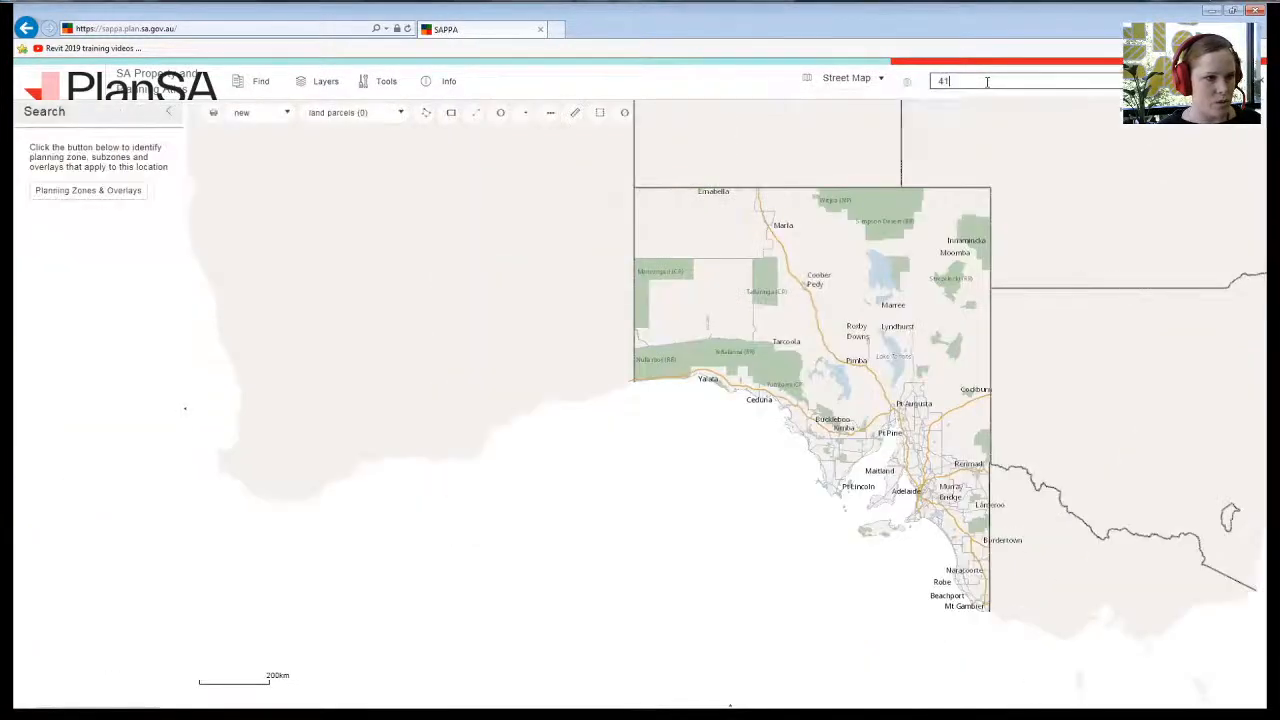
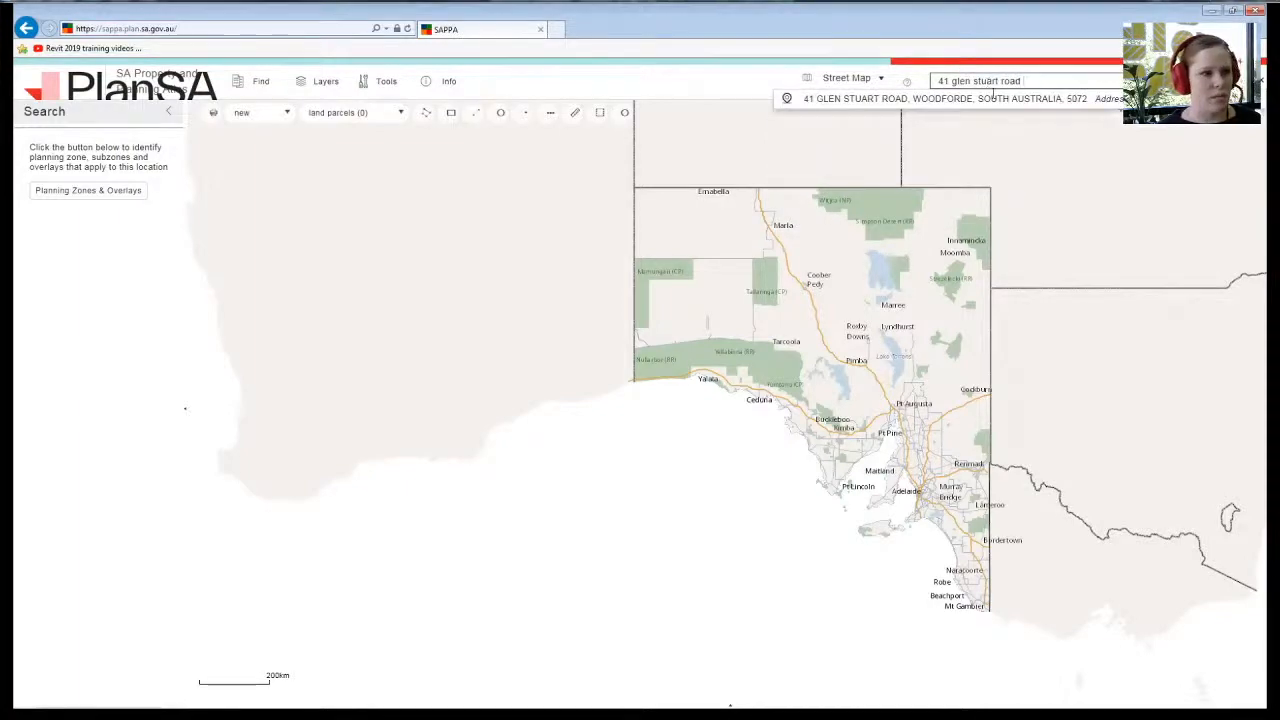
pyautogui.click(993, 98)
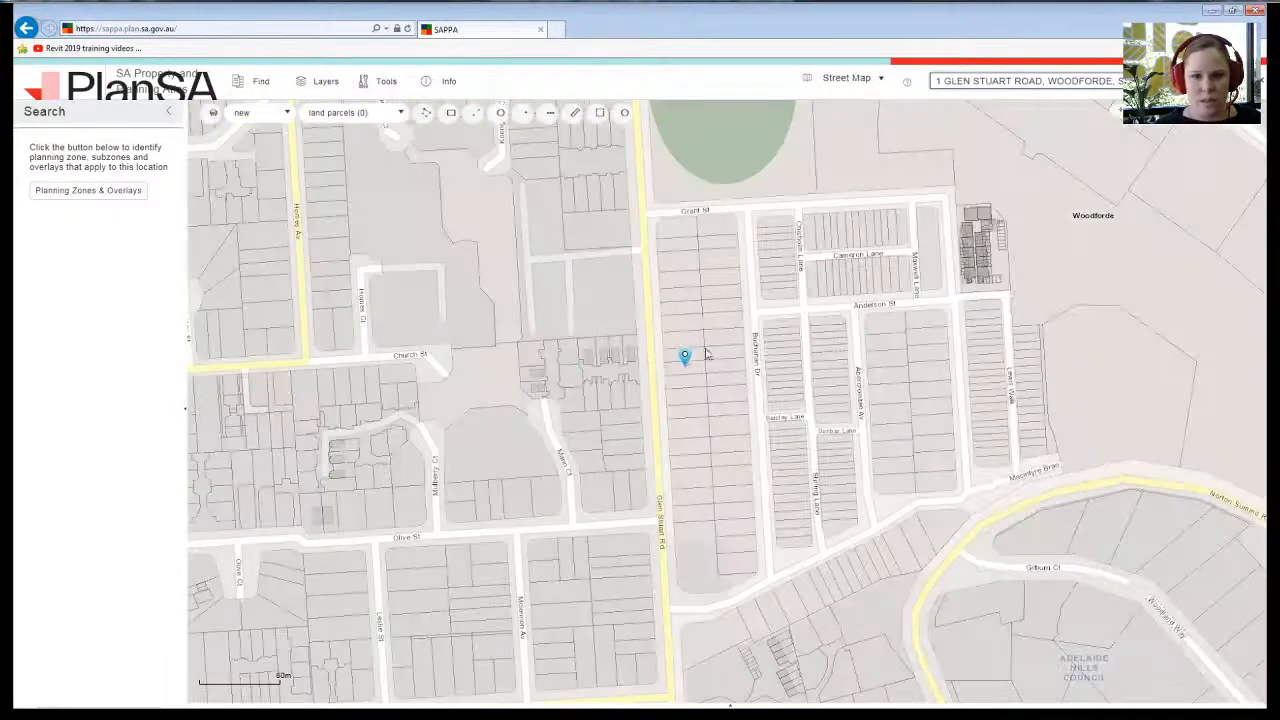
pyautogui.scroll(3, 700, 360)
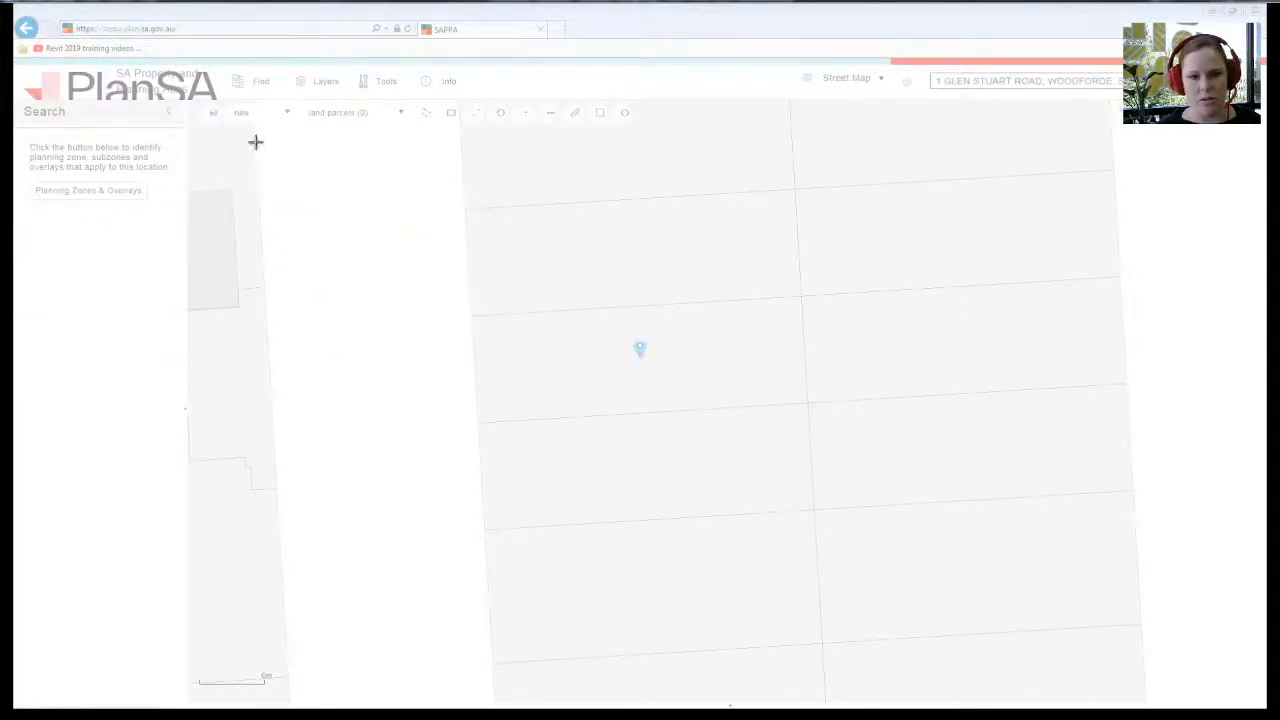
# - Capture the parcel map and save it as a JPEG on the Desktop, replacing the old copy
pyautogui.moveTo(256, 143); pyautogui.dragTo(764, 515)
pyautogui.moveTo(829, 542); pyautogui.dragTo(1032, 632)
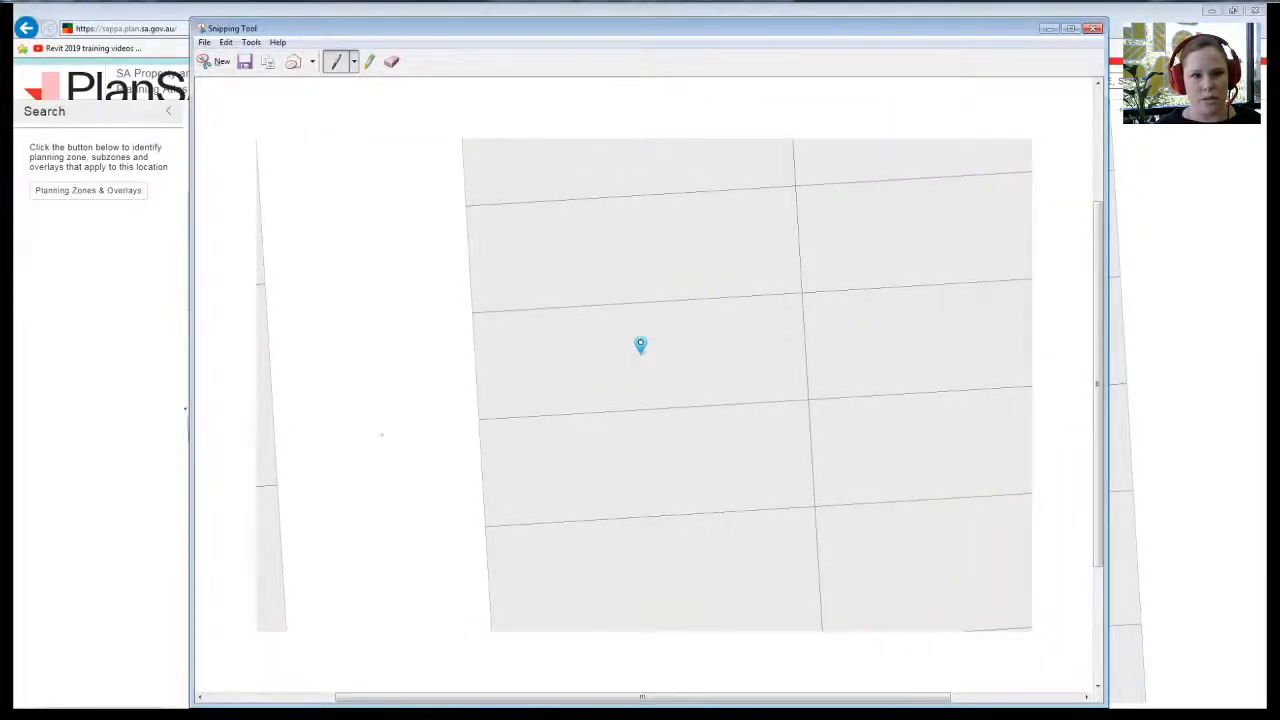
pyautogui.click(205, 42)
pyautogui.click(218, 84)
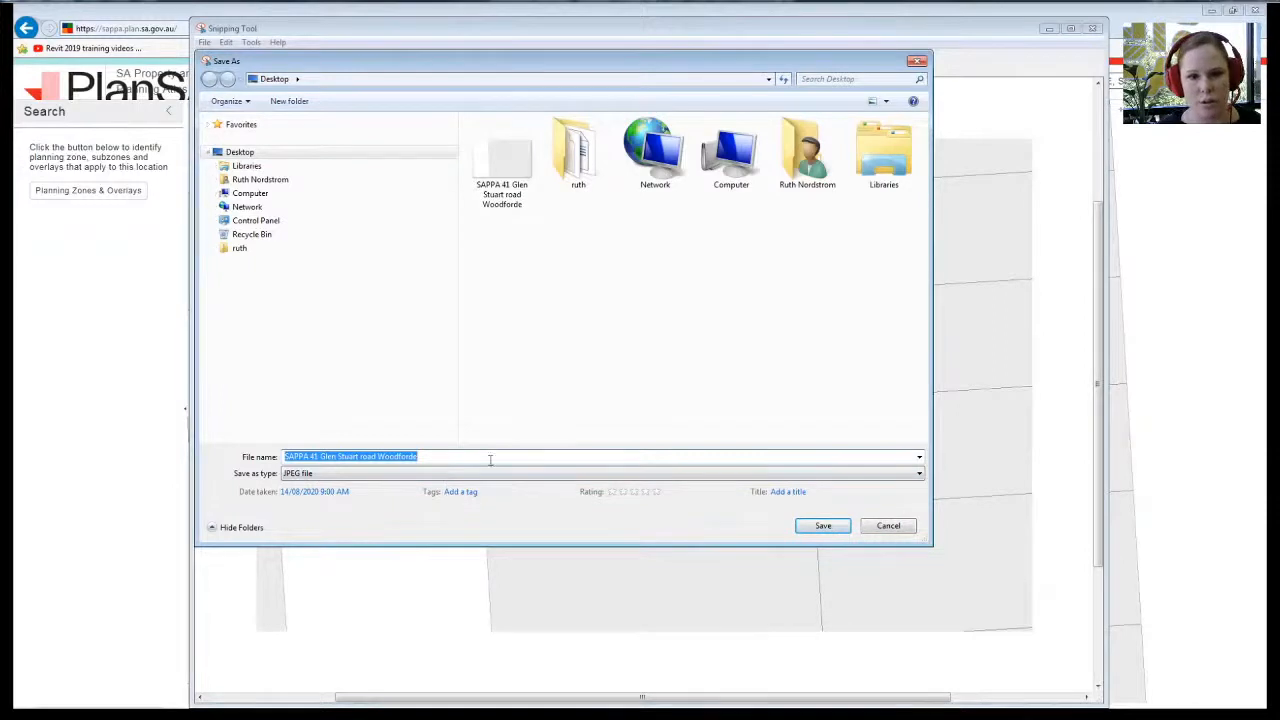
pyautogui.click(823, 526)
pyautogui.click(692, 365)
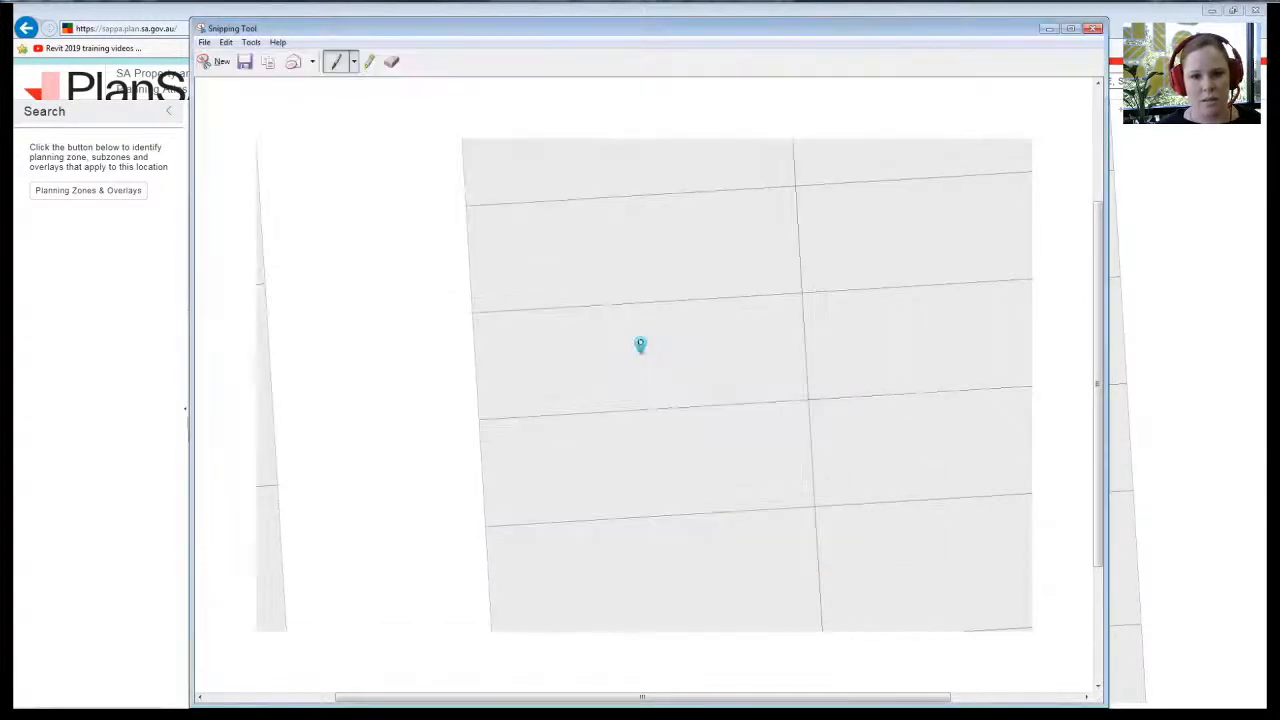
pyautogui.click(1094, 29)
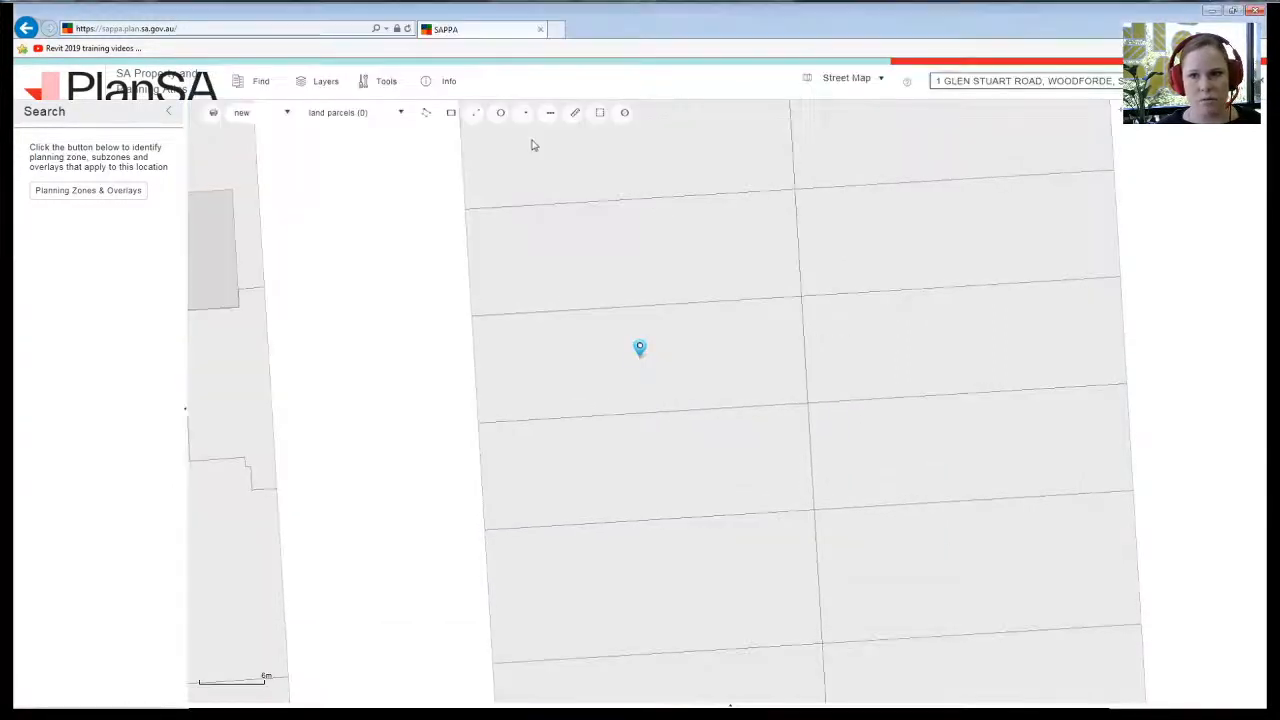
# - Import the parcel-map JPEG from the Desktop and place it on the Level 1 plan
pyautogui.click(1209, 10)
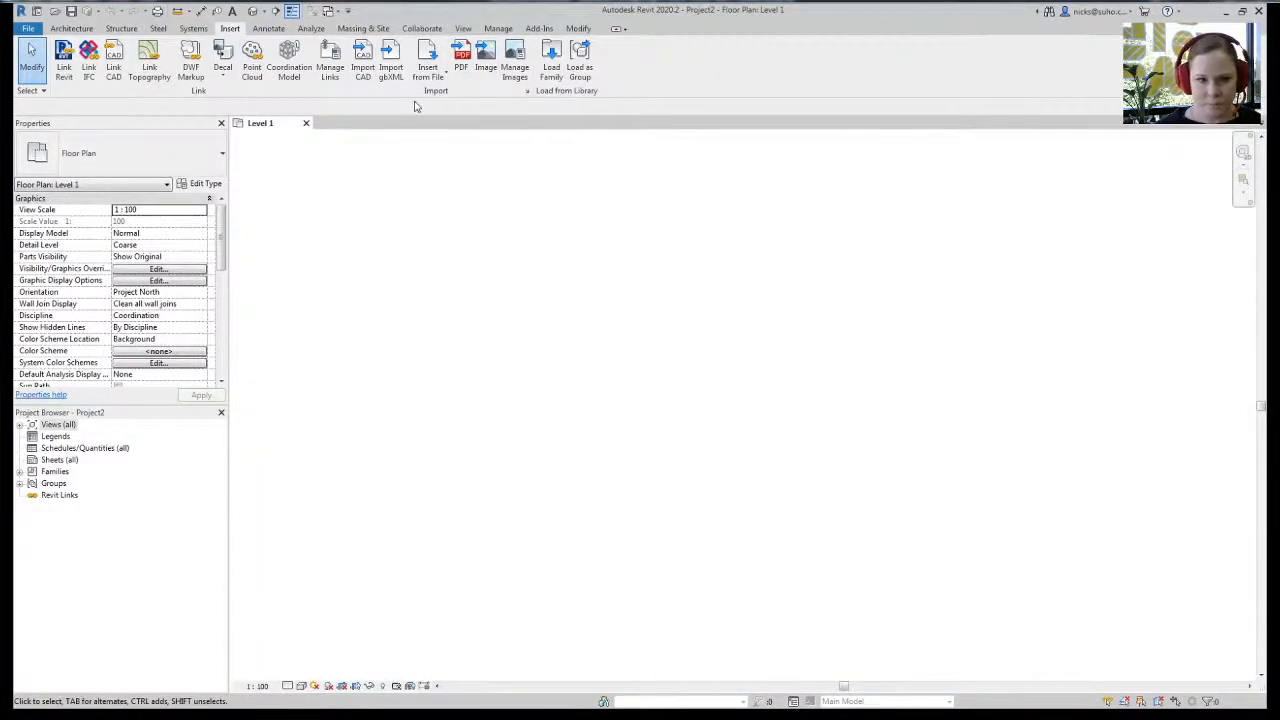
pyautogui.click(486, 58)
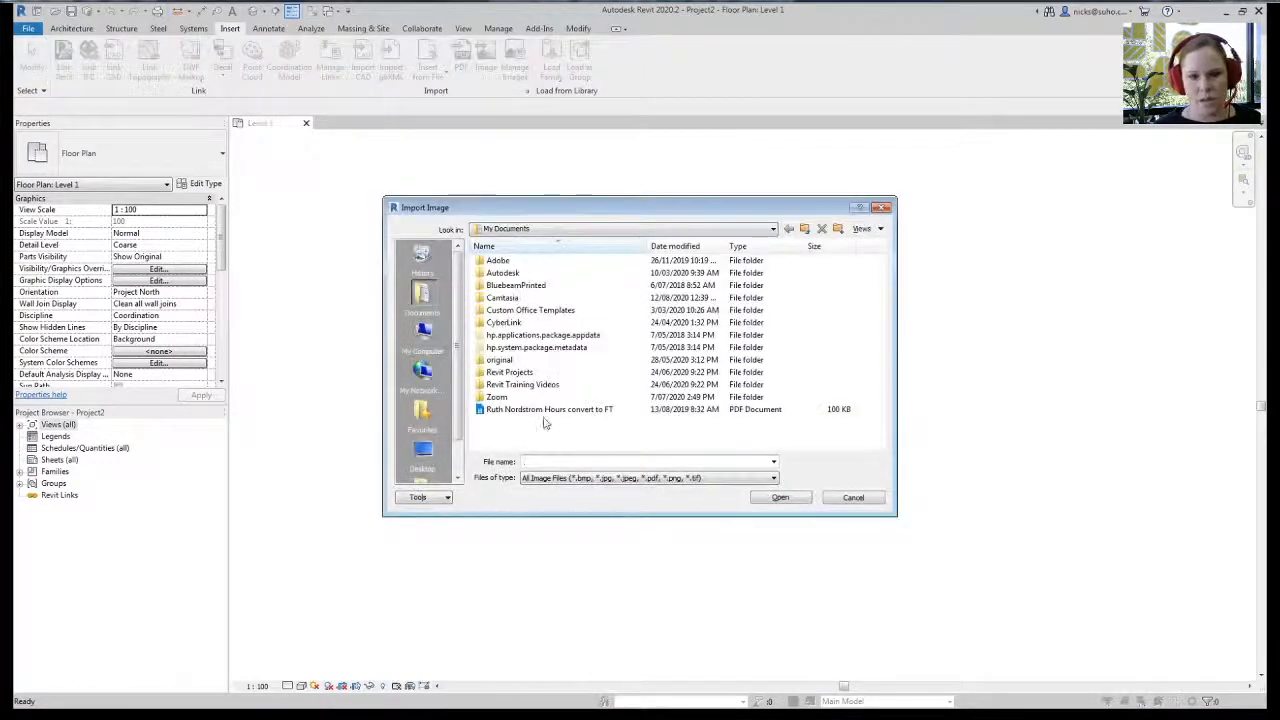
pyautogui.click(505, 230)
pyautogui.click(505, 243)
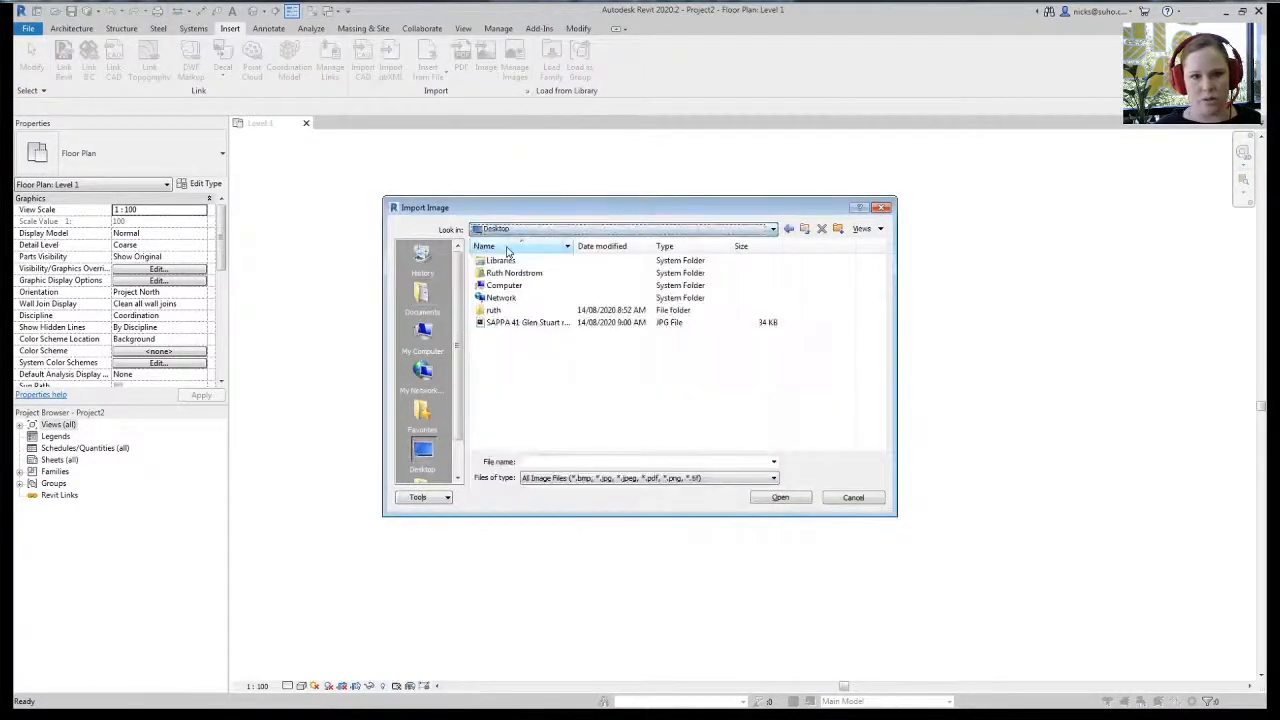
pyautogui.click(514, 323)
pyautogui.click(777, 502)
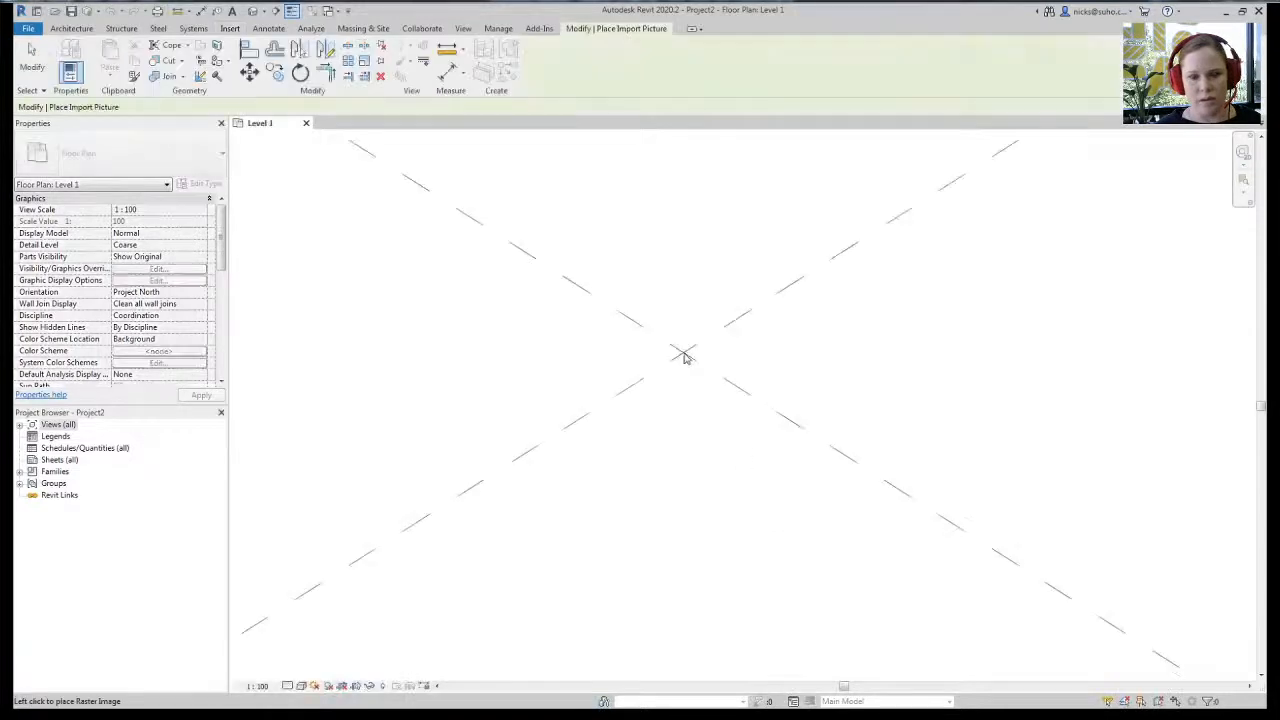
pyautogui.click(708, 428)
# - Move the placed map image to the right on the plan
pyautogui.scroll(-6, 663, 375)
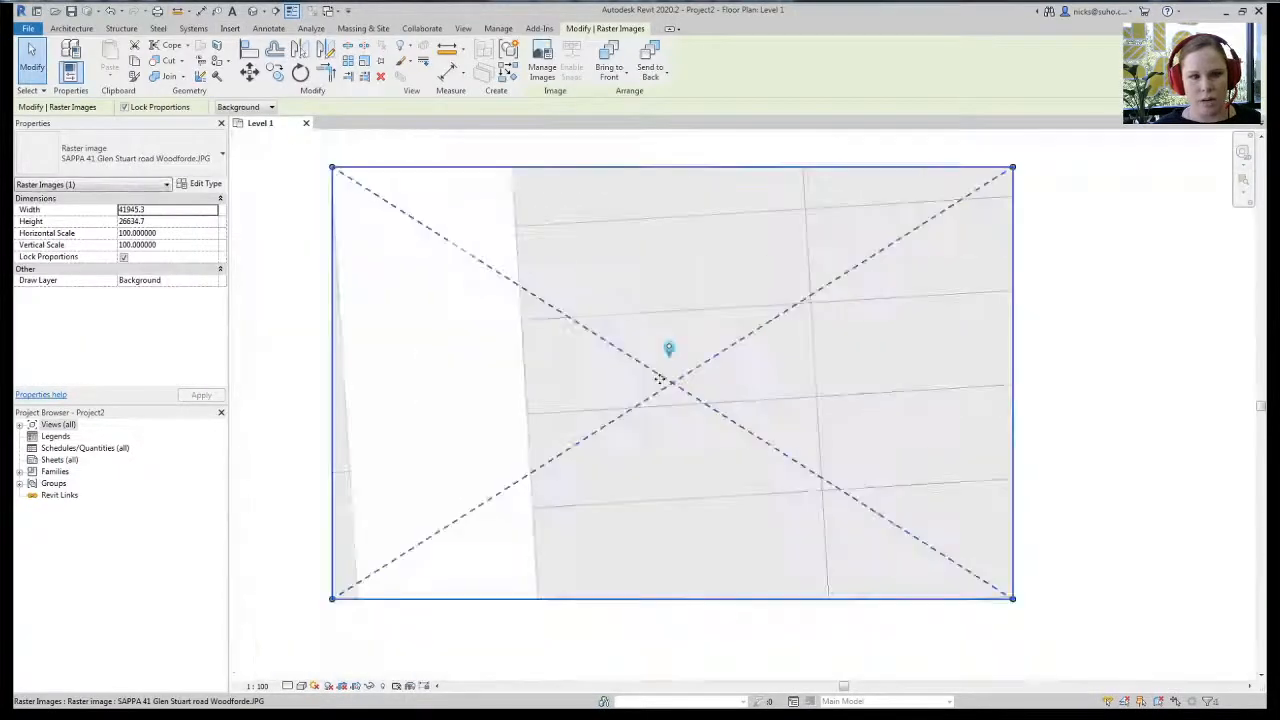
pyautogui.click(551, 537)
pyautogui.scroll(2, 677, 444)
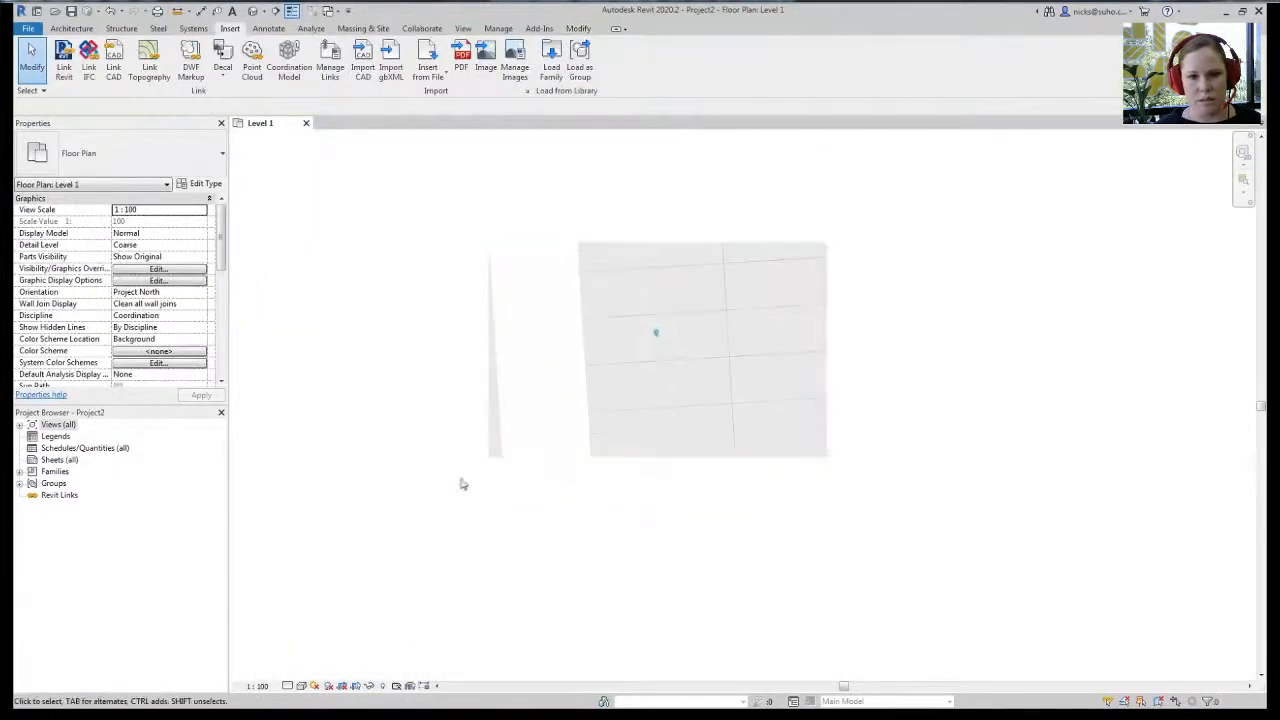
pyautogui.scroll(3, 591, 405)
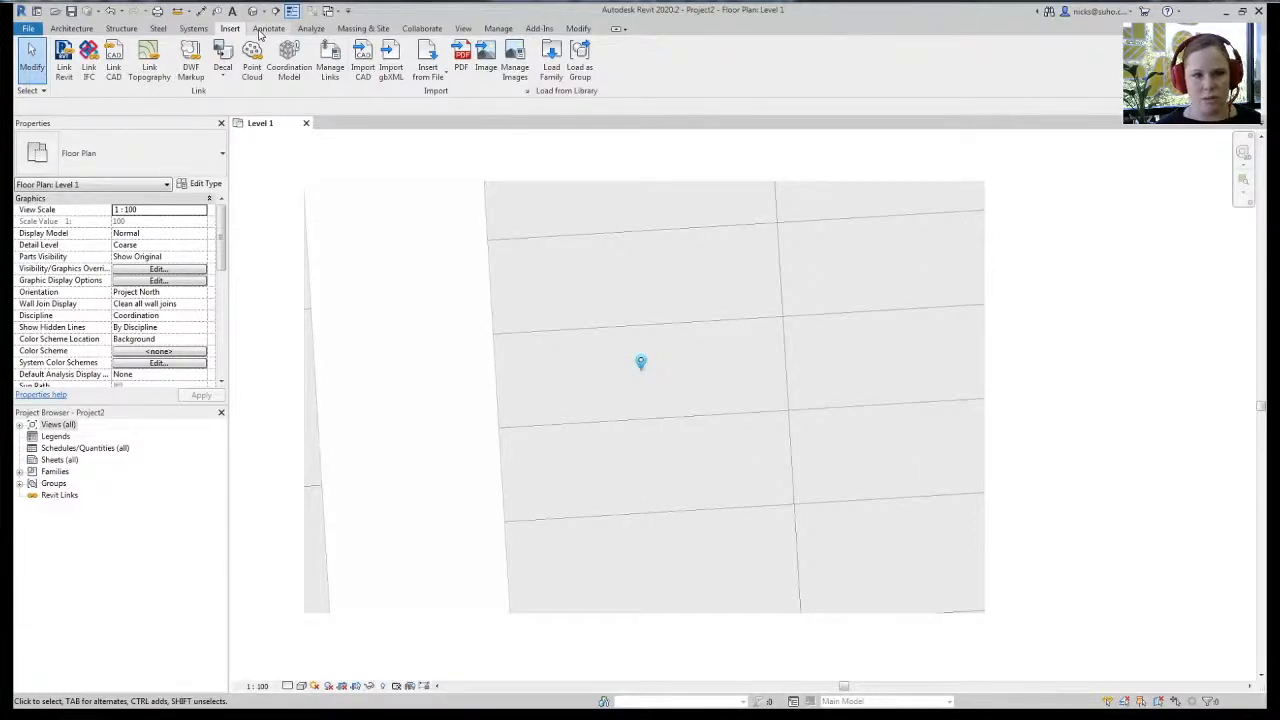
pyautogui.click(363, 28)
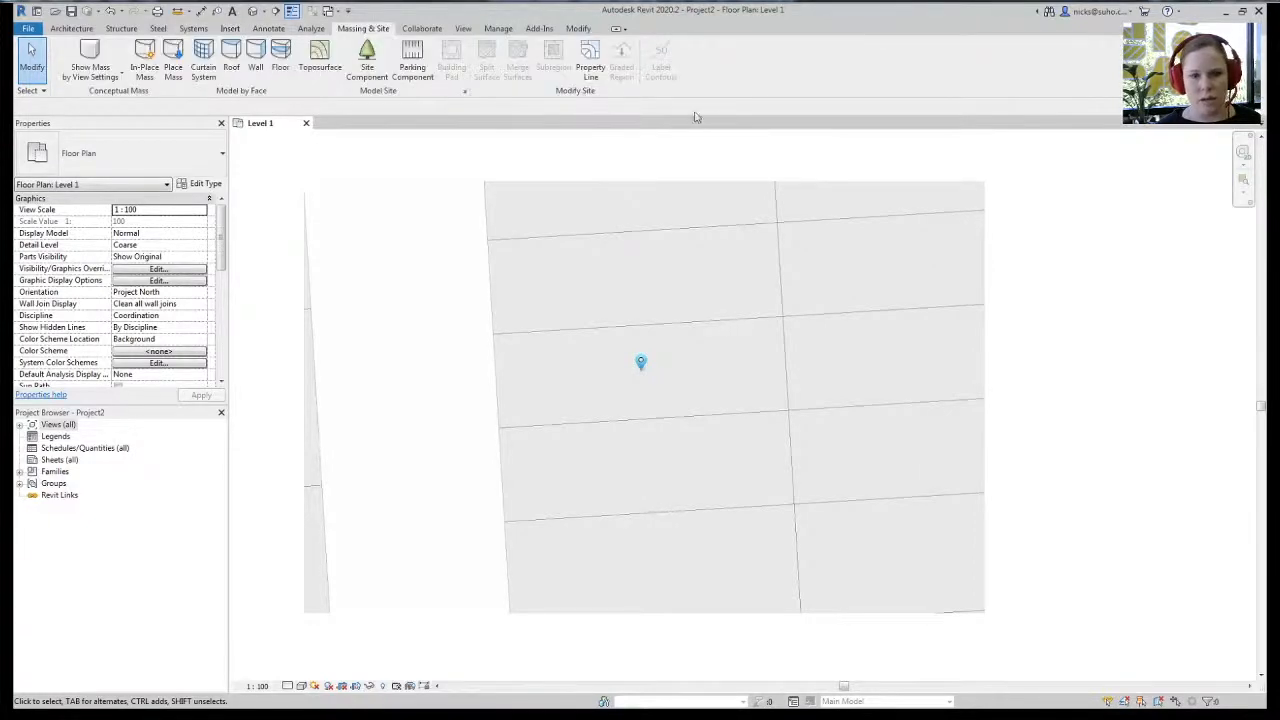
pyautogui.click(449, 329)
pyautogui.moveTo(474, 337); pyautogui.dragTo(614, 341)
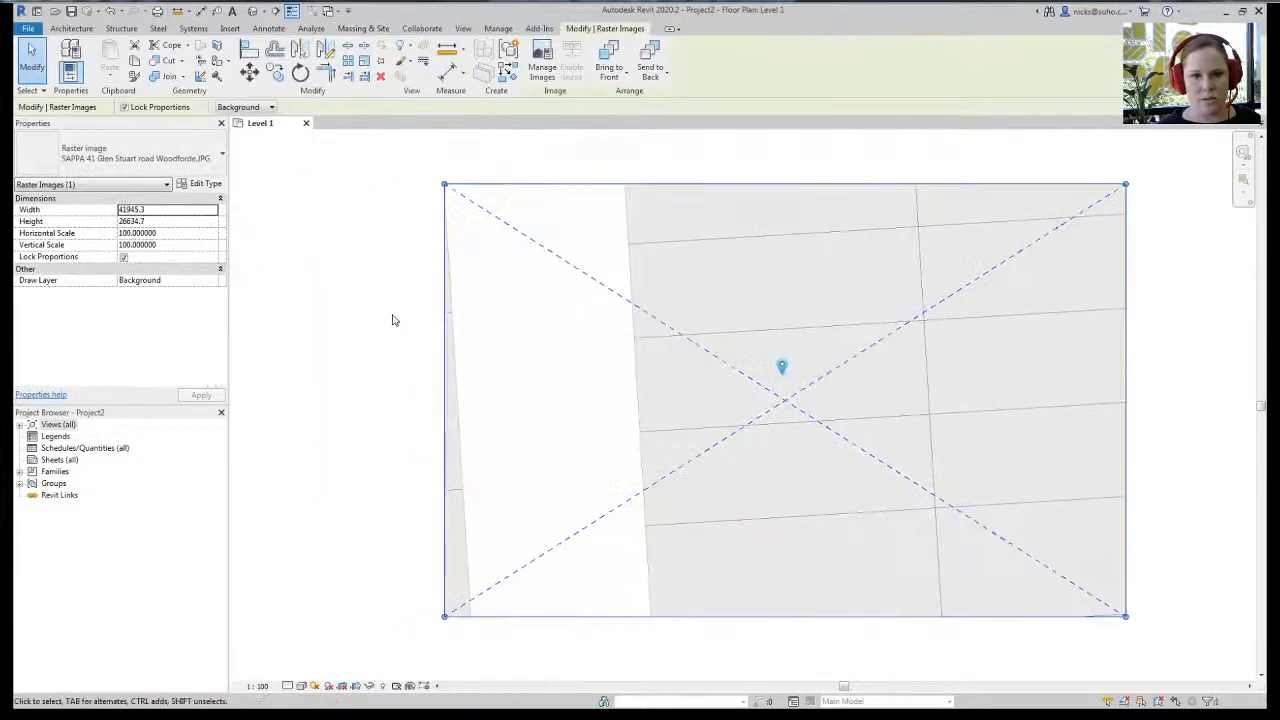
# - Start sketching a property line at the parcel's top-left corner with an 18000 top edge
pyautogui.click(396, 316)
pyautogui.click(590, 60)
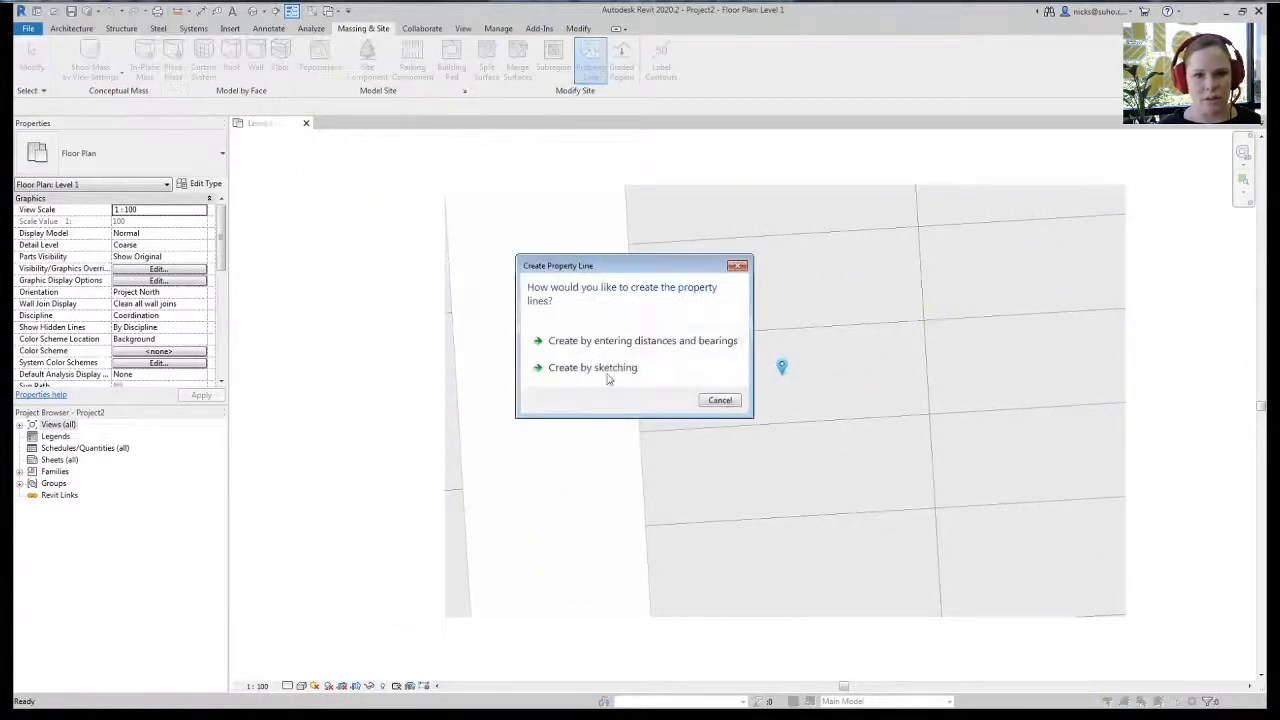
pyautogui.click(608, 368)
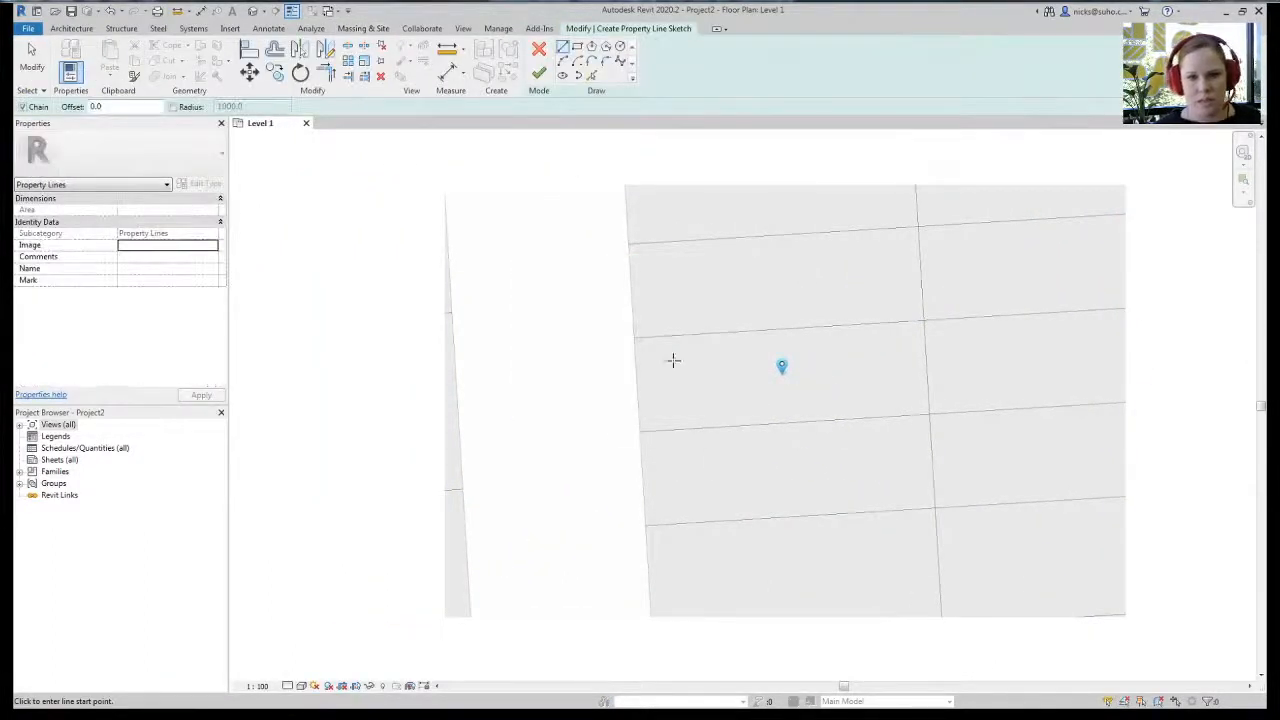
pyautogui.scroll(3, 749, 389)
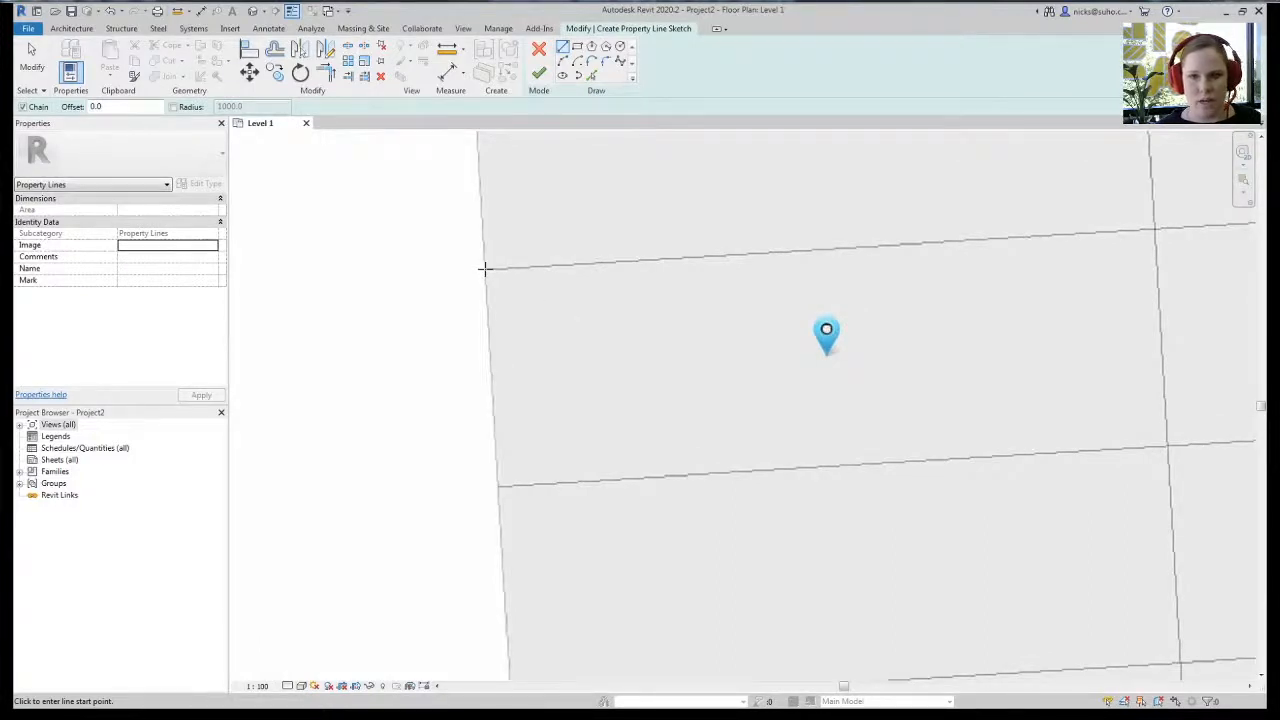
pyautogui.click(485, 268)
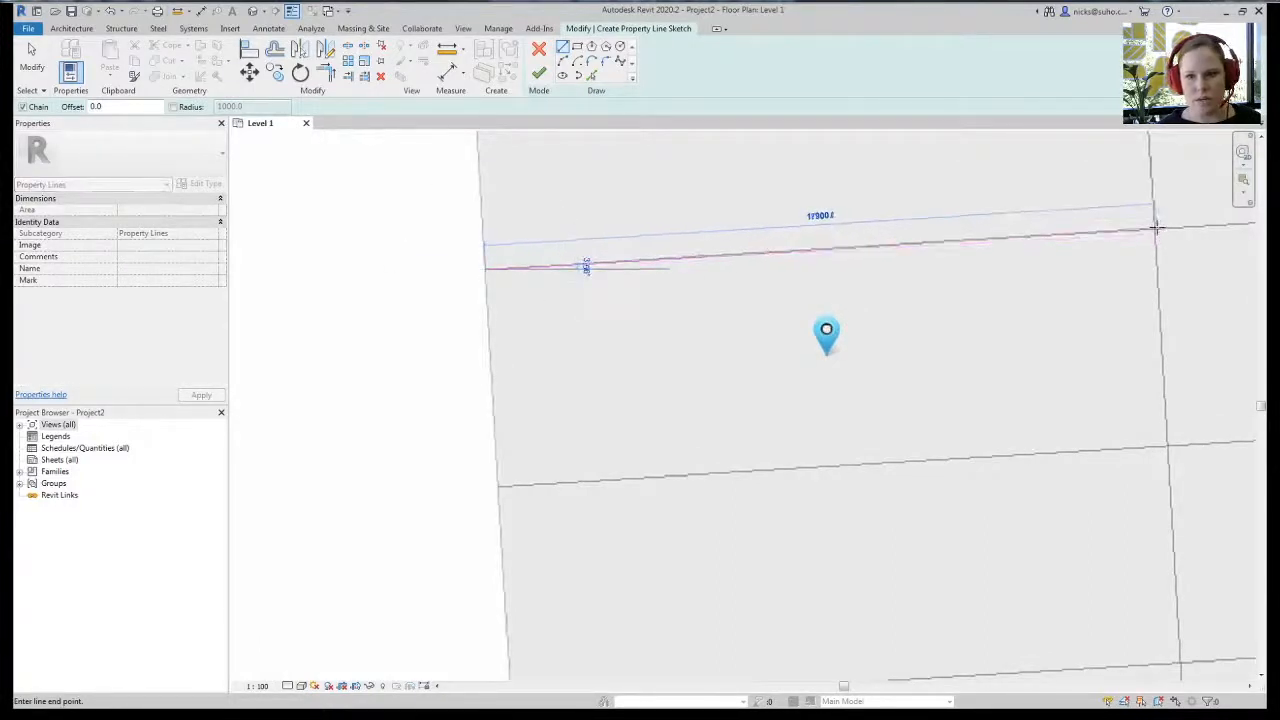
pyautogui.scroll(3, 1156, 227)
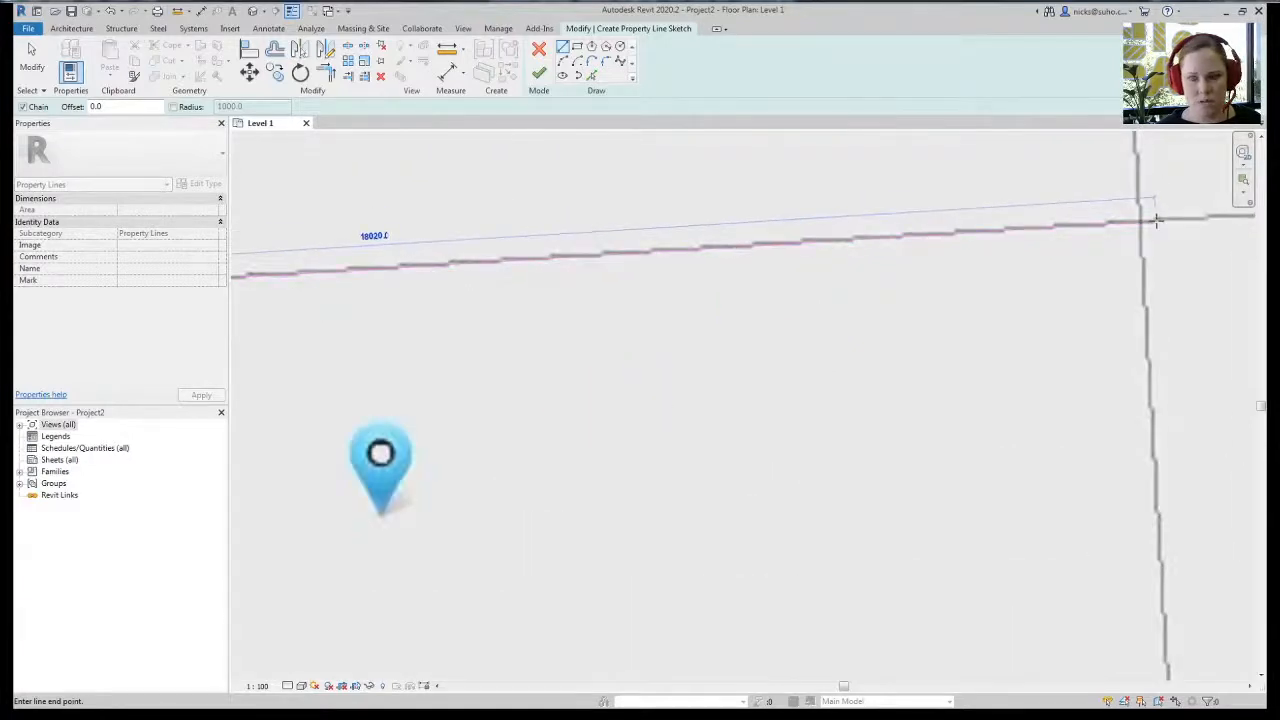
pyautogui.write('18000')
pyautogui.press('Return')
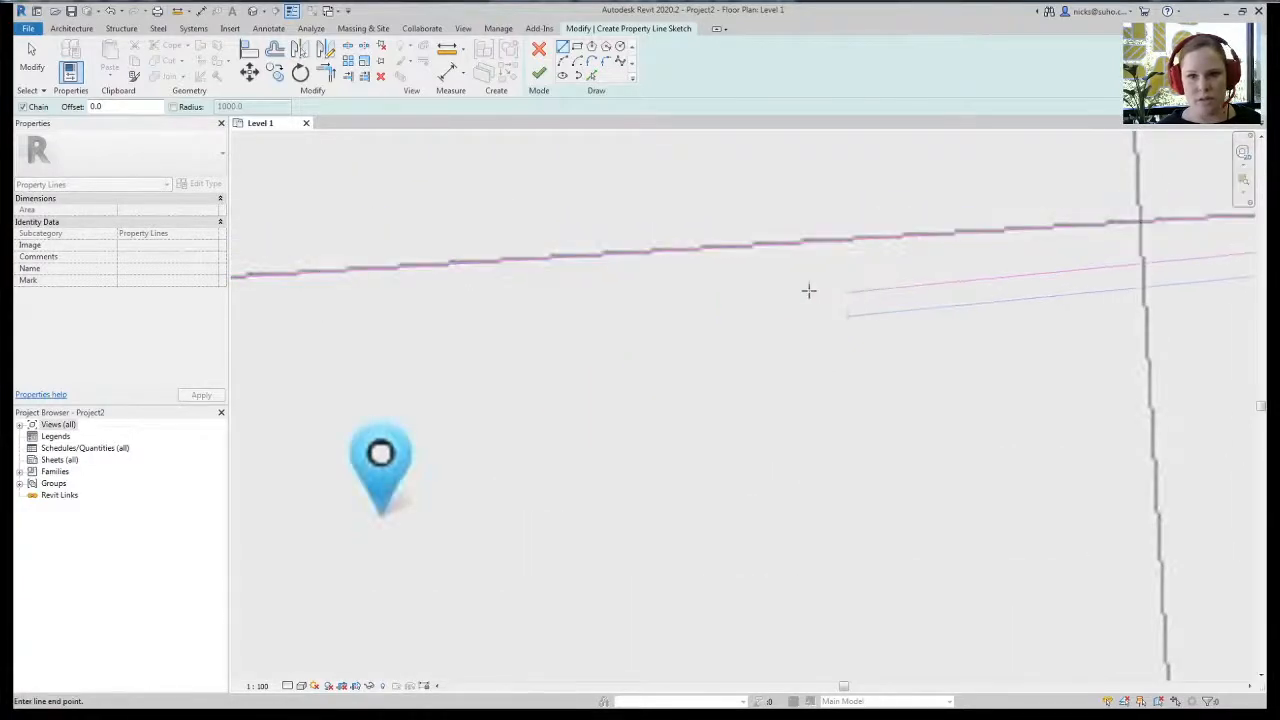
# - Add the 10000 right edge, close the rectangle and finish the property line
pyautogui.scroll(-4, 808, 290)
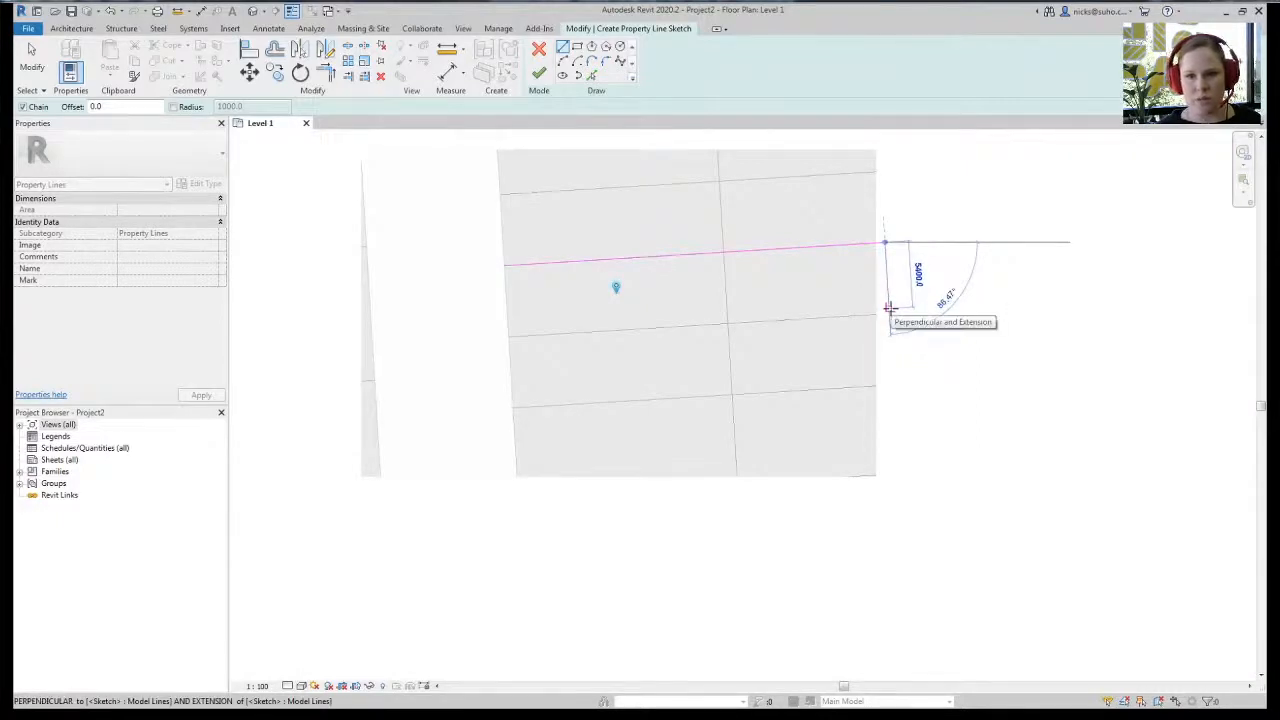
pyautogui.write('10000')
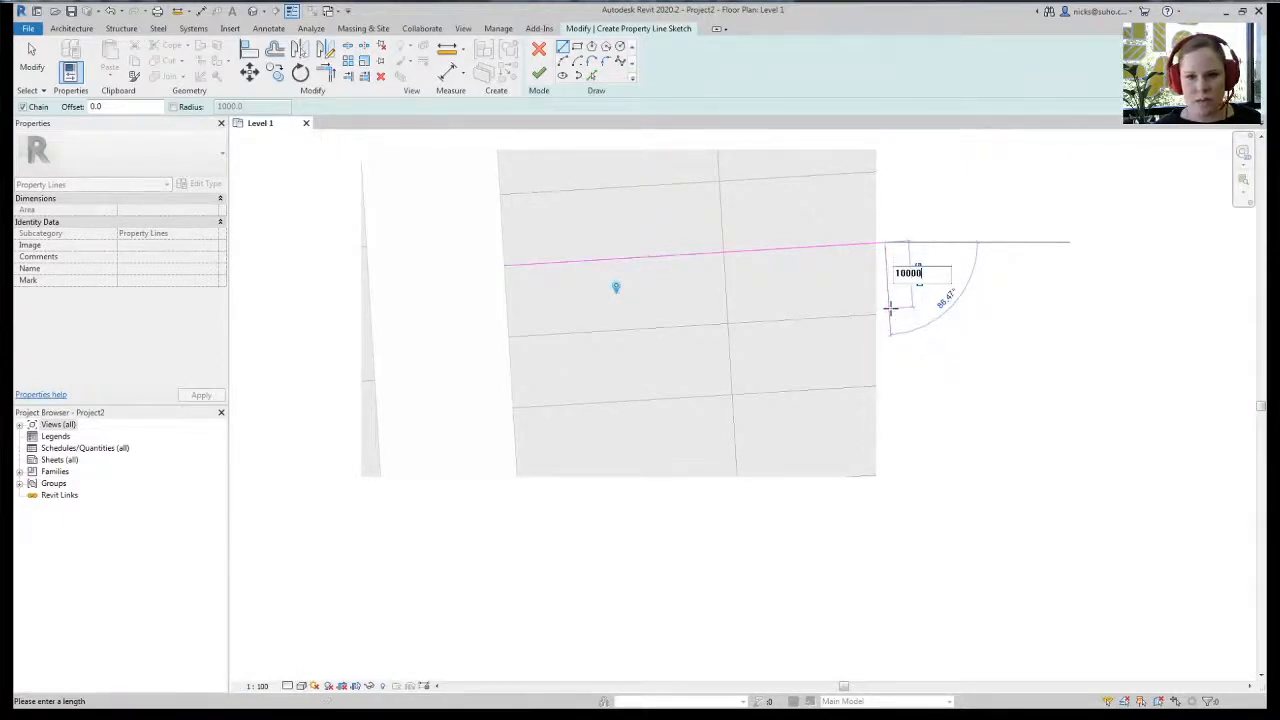
pyautogui.press('Return')
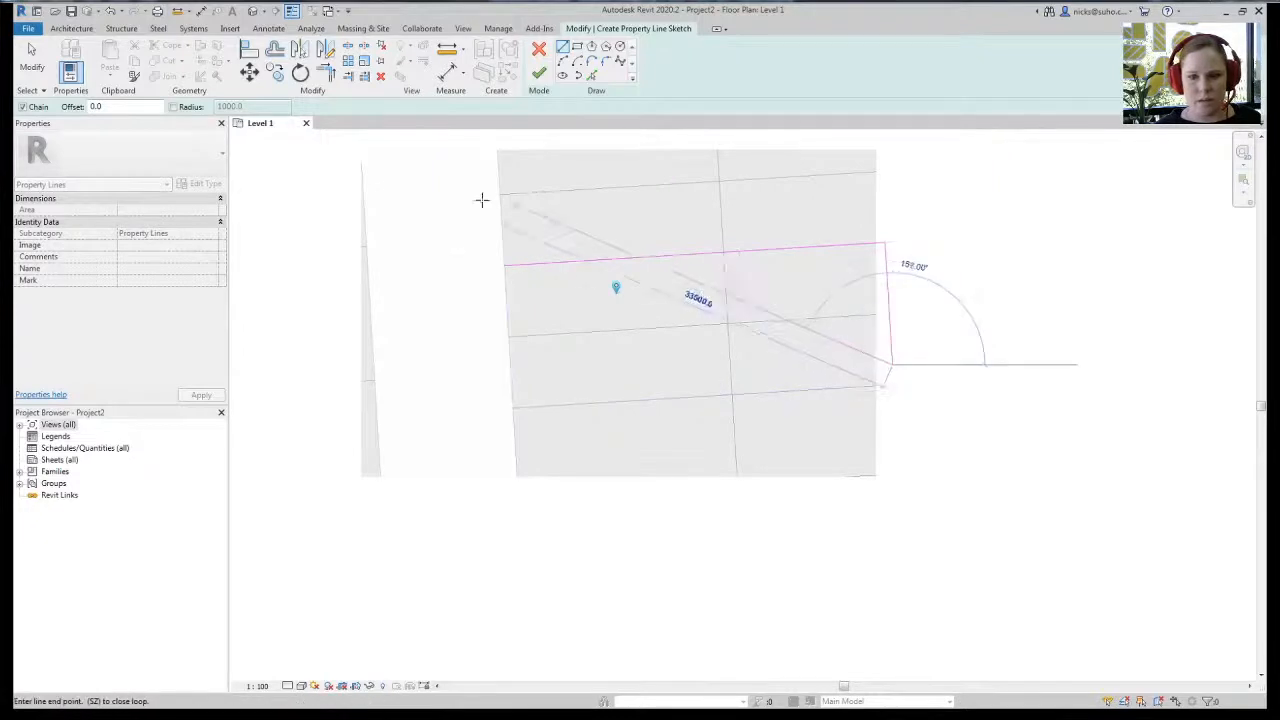
pyautogui.click(510, 387)
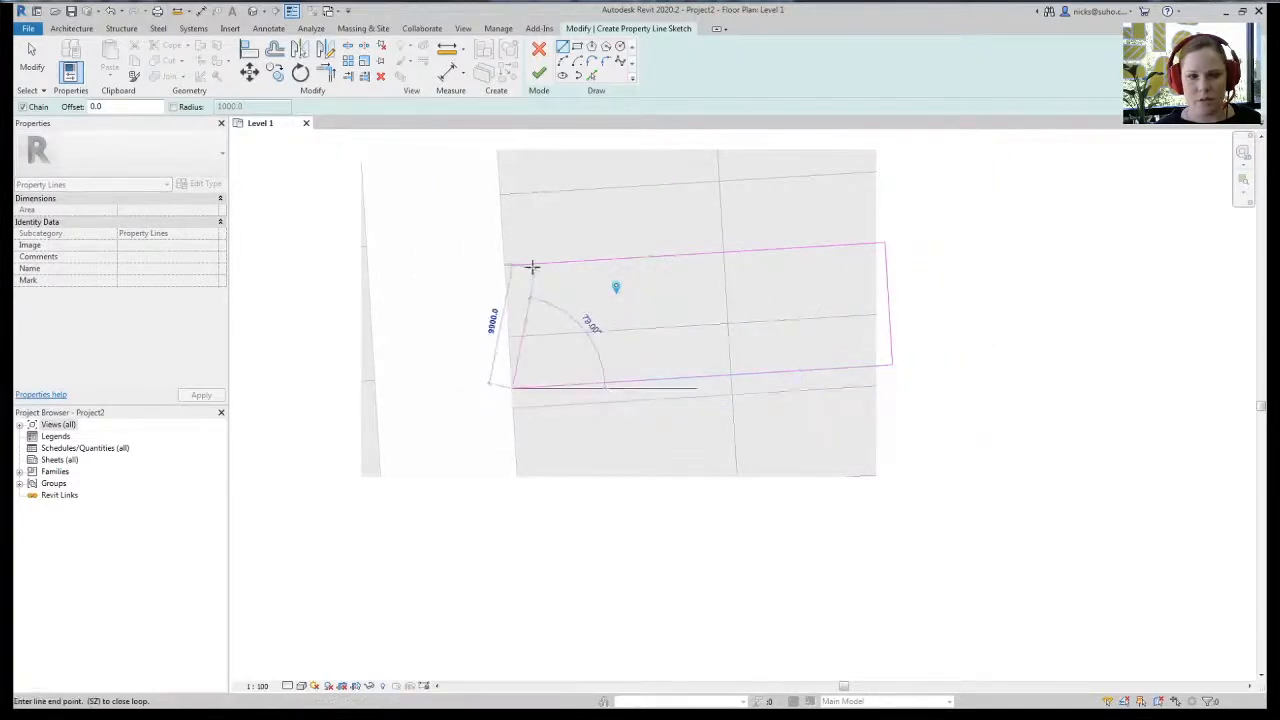
pyautogui.click(506, 263)
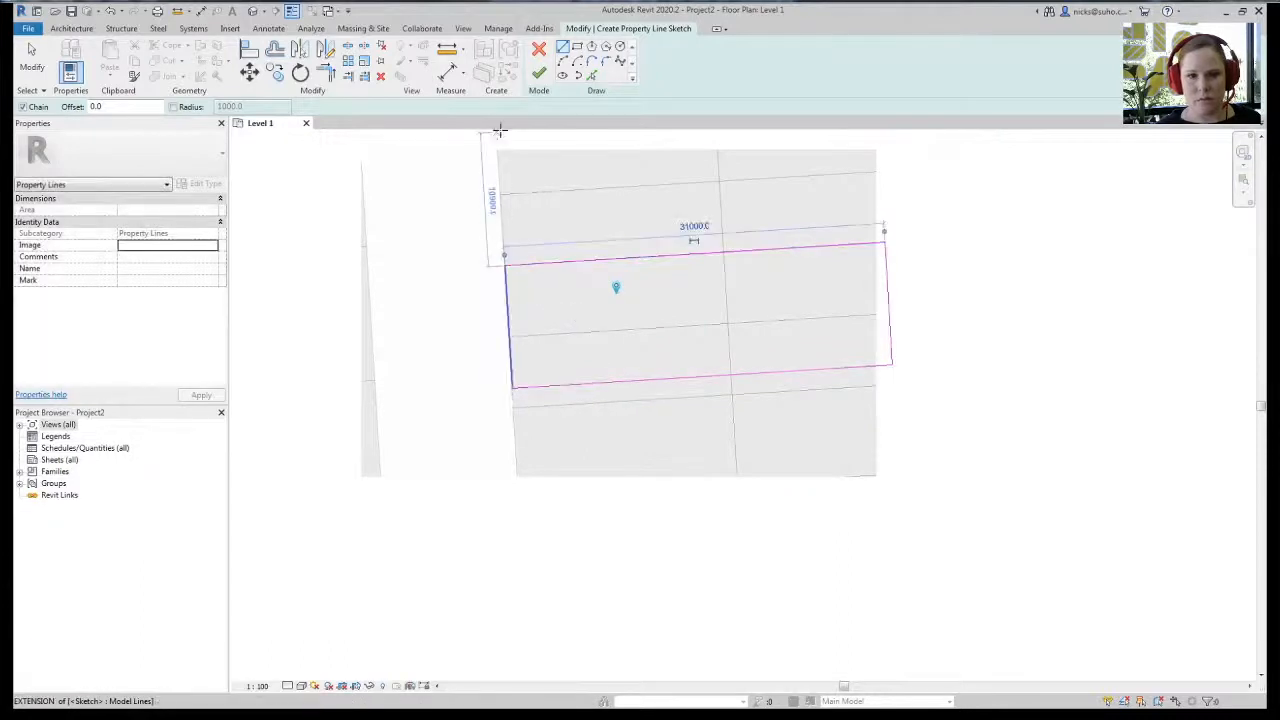
pyautogui.click(539, 73)
pyautogui.click(402, 167)
pyautogui.click(364, 60)
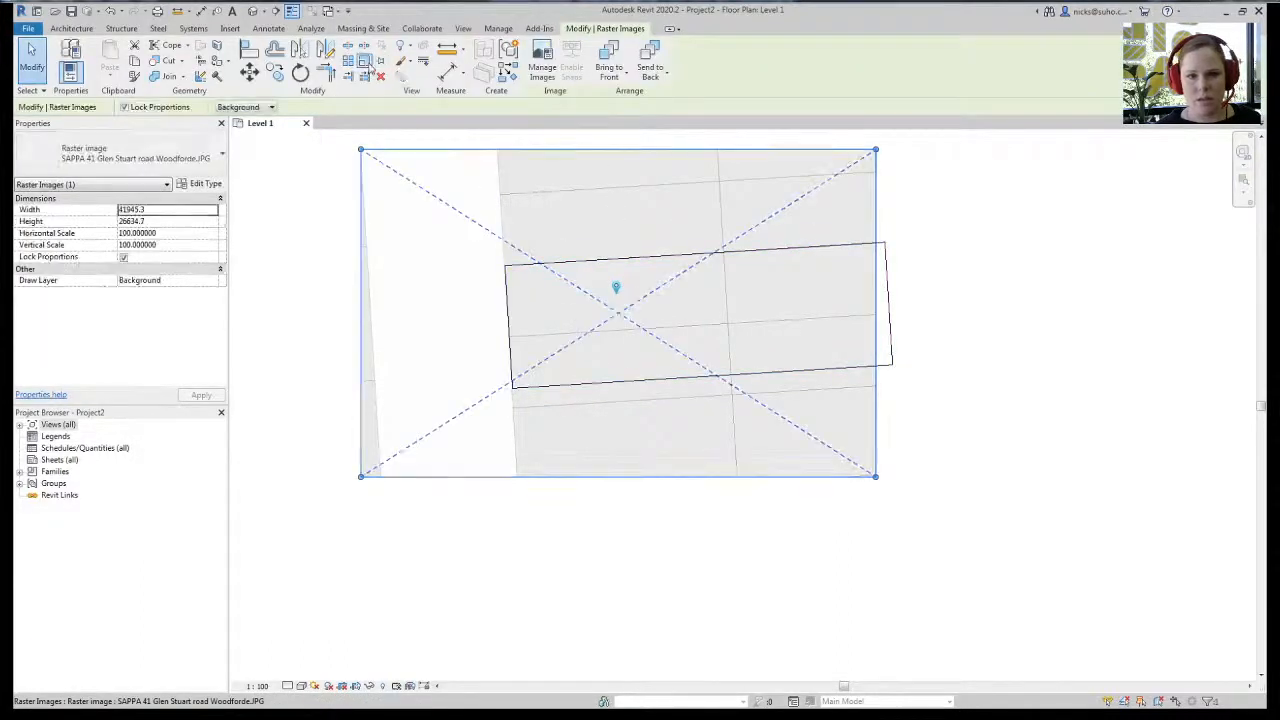
# - Graphically scale the site image so its parcel matches the property line
pyautogui.click(507, 265)
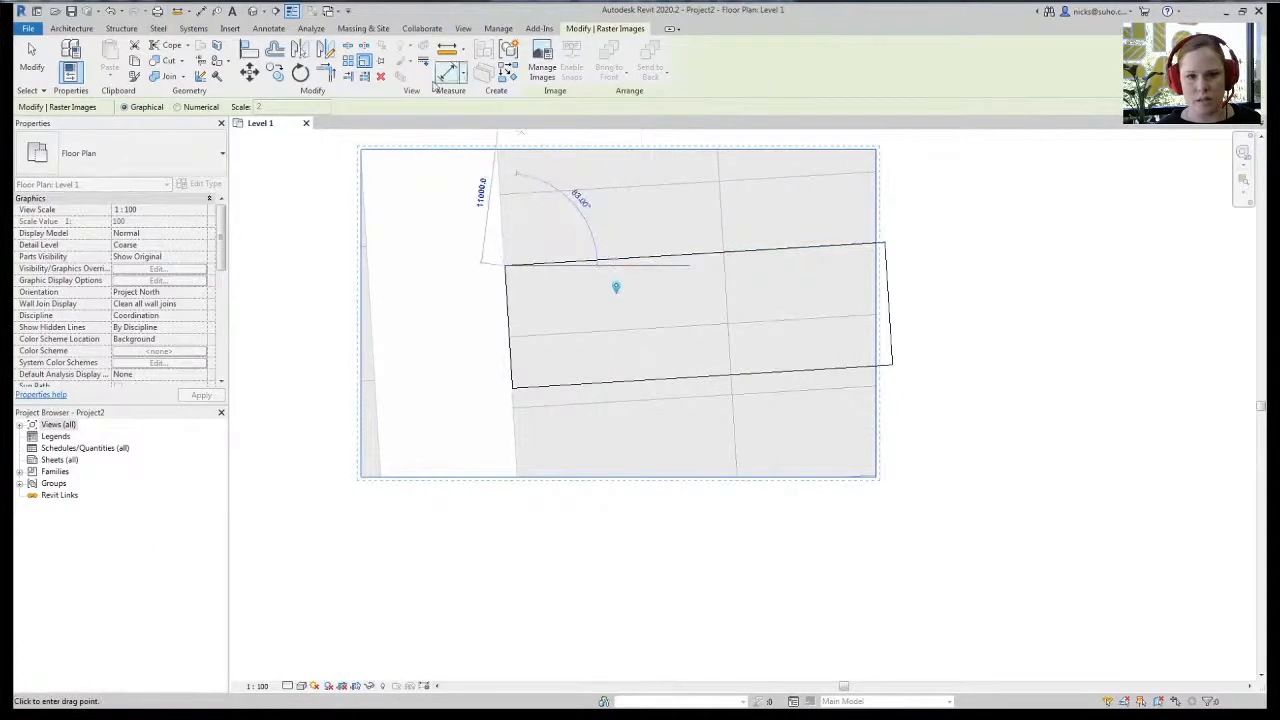
pyautogui.click(605, 263)
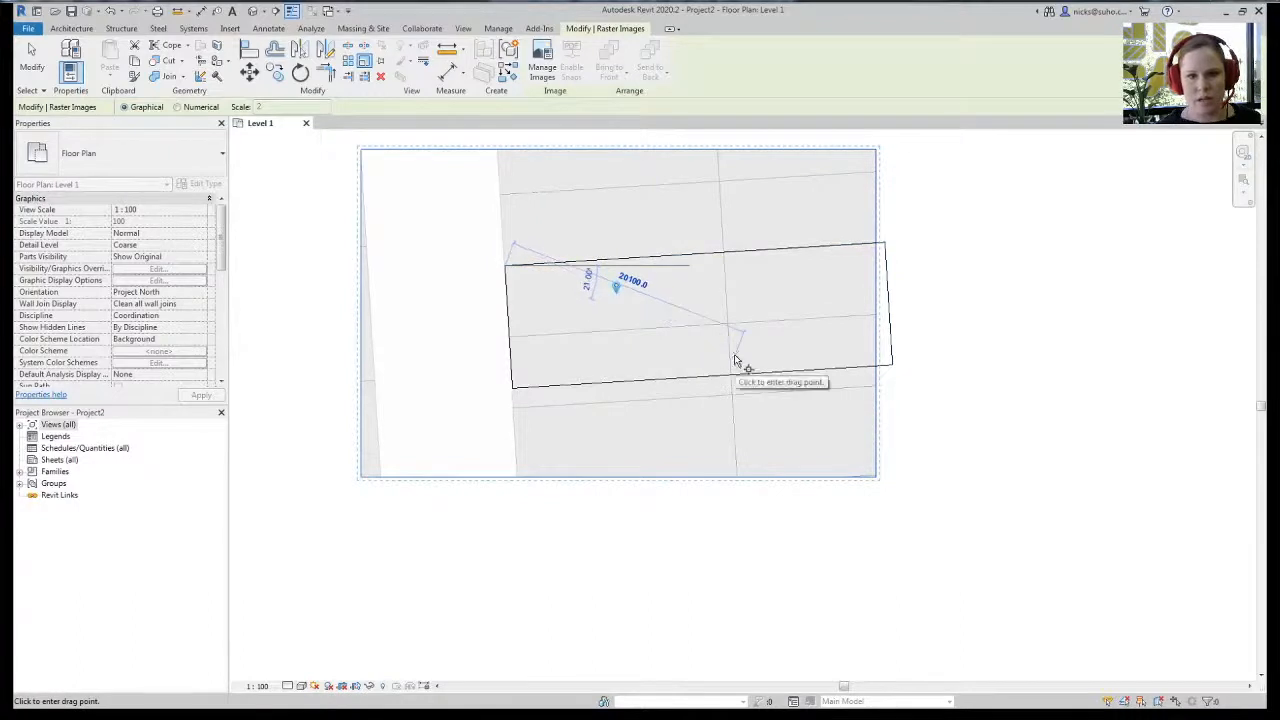
pyautogui.scroll(5, 723, 265)
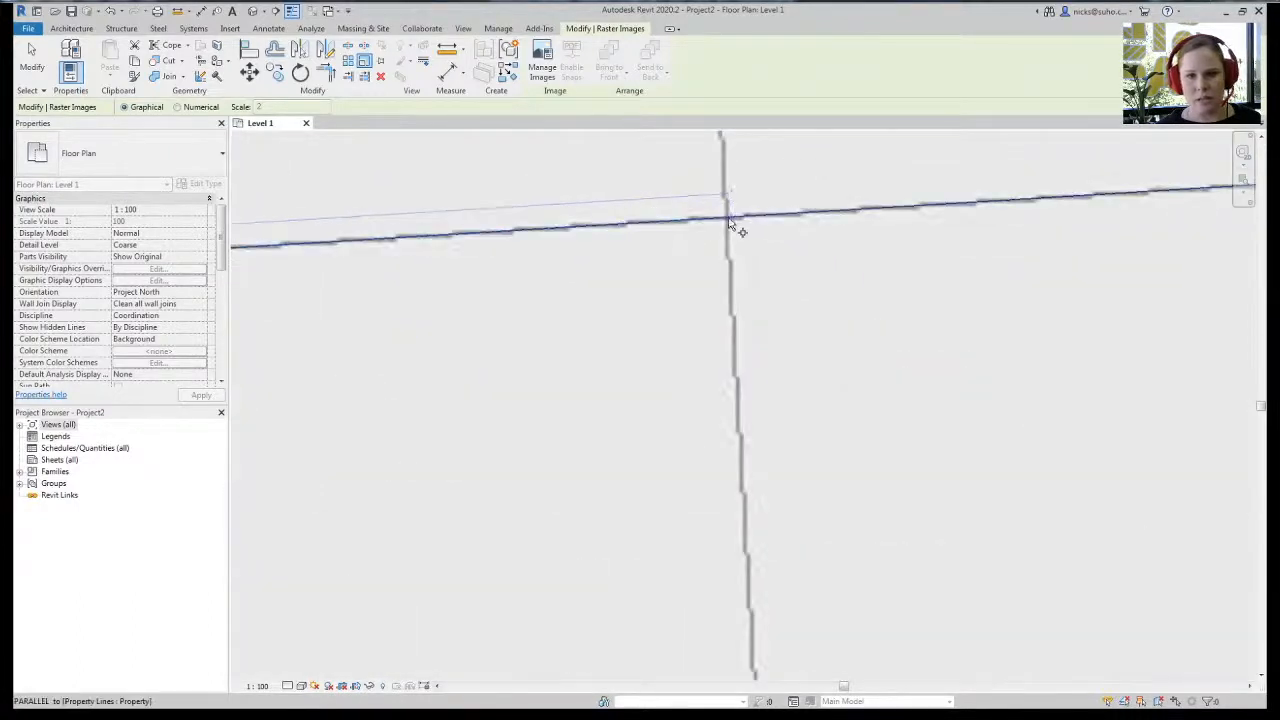
pyautogui.click(728, 216)
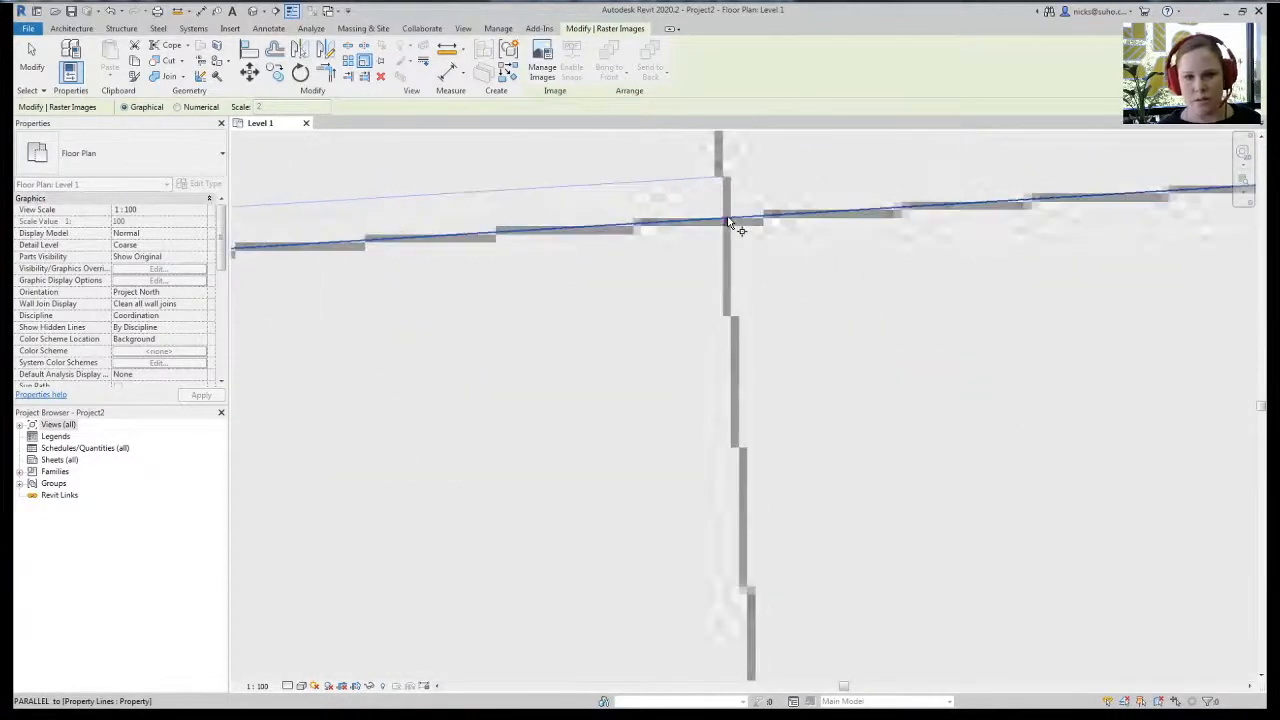
pyautogui.scroll(-5, 545, 274)
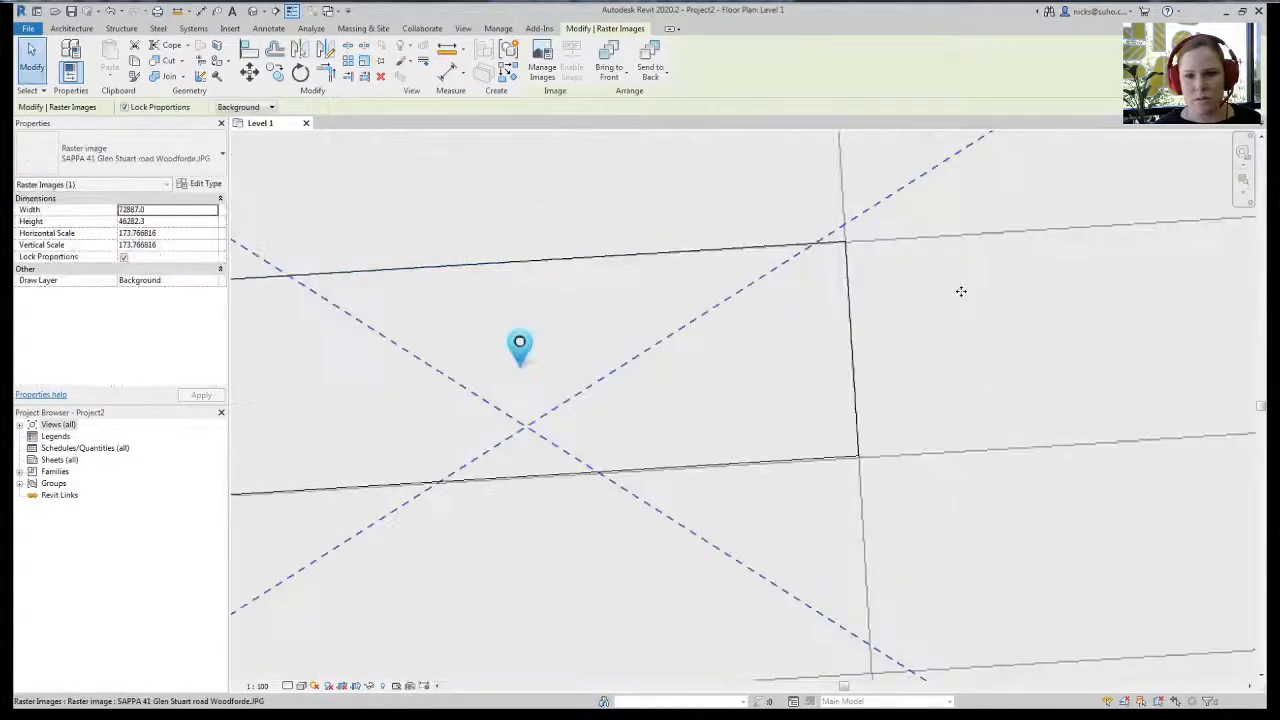
pyautogui.scroll(-5, 960, 289)
pyautogui.press('Escape')
# - Delete the site image, leaving only the property line
pyautogui.click(754, 389)
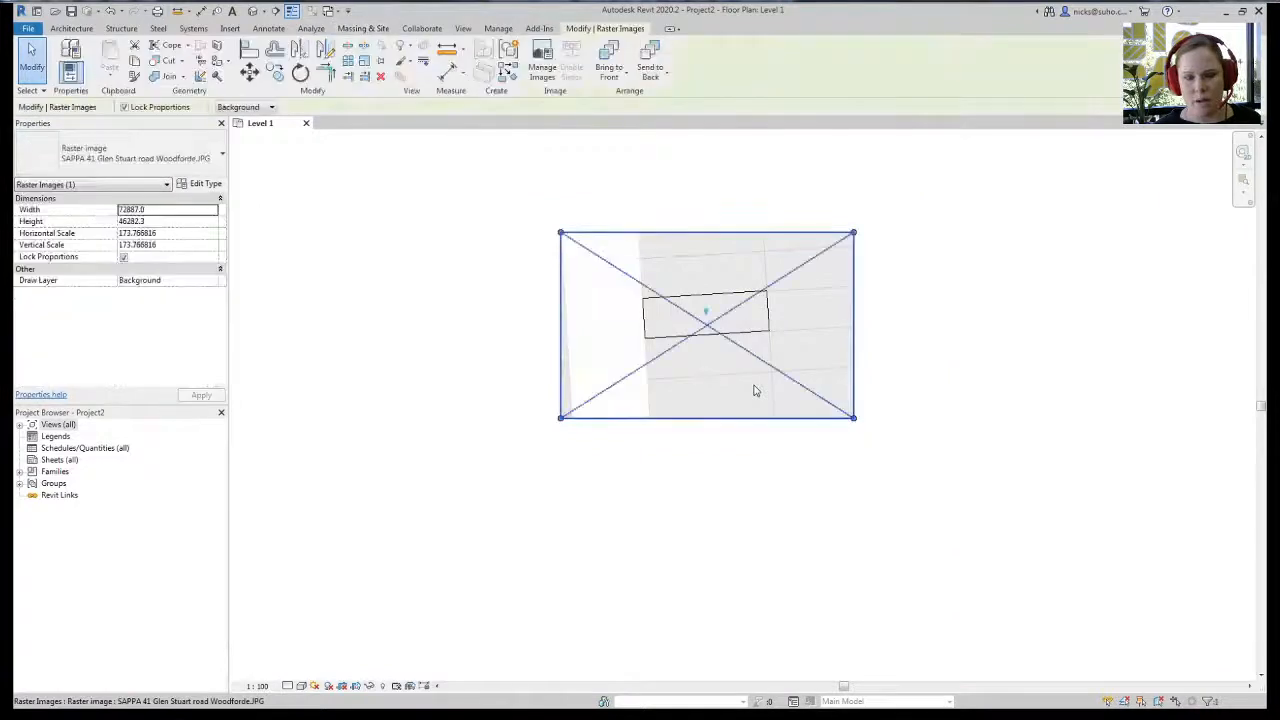
pyautogui.press('Delete')
pyautogui.scroll(5, 755, 302)
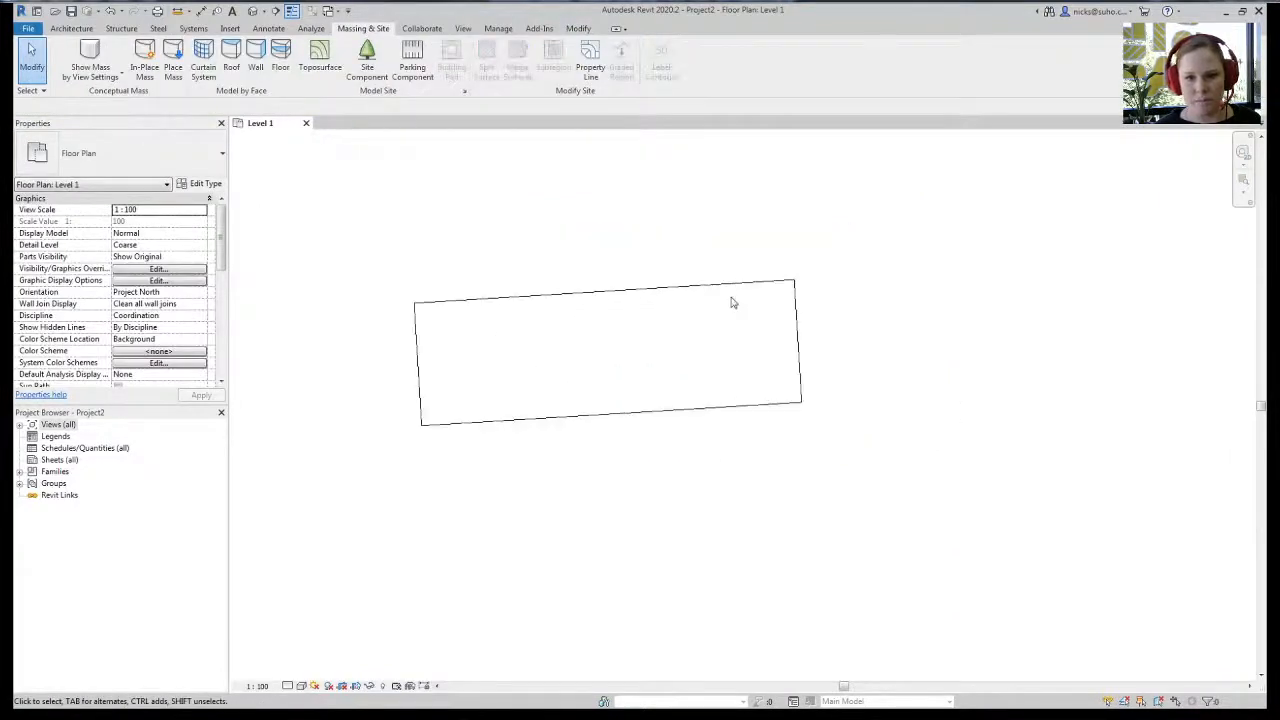
pyautogui.click(706, 289)
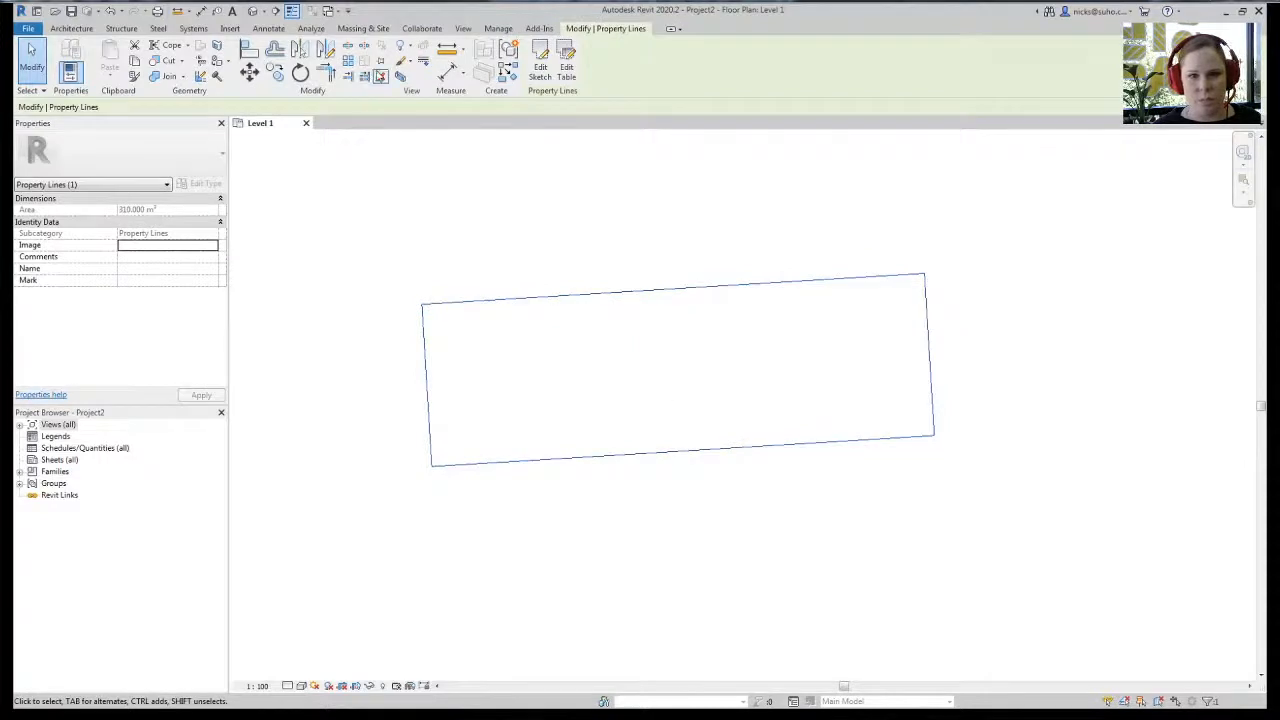
pyautogui.press('Escape')
pyautogui.moveTo(593, 471); pyautogui.dragTo(642, 459, button='middle')
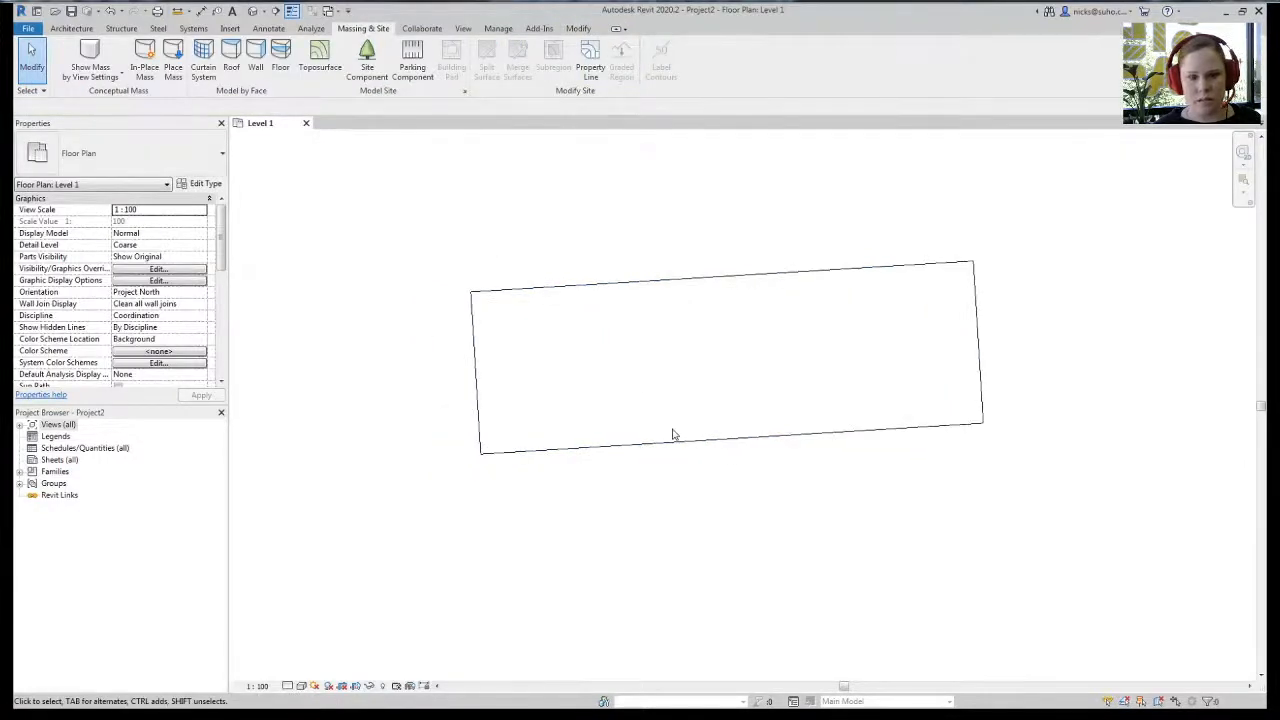
pyautogui.moveTo(686, 290); pyautogui.dragTo(670, 293, button='middle')
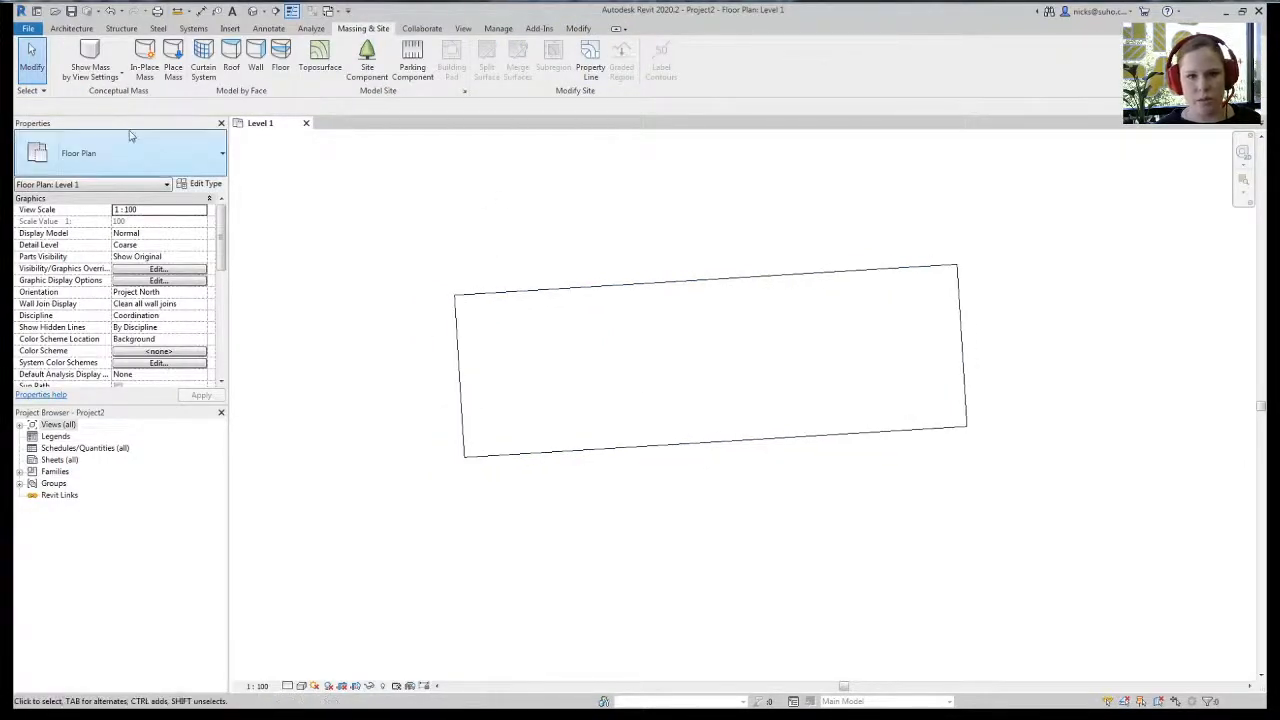
pyautogui.click(71, 28)
# - Place a grid by picking the left property edge with a 6000 offset
pyautogui.click(976, 52)
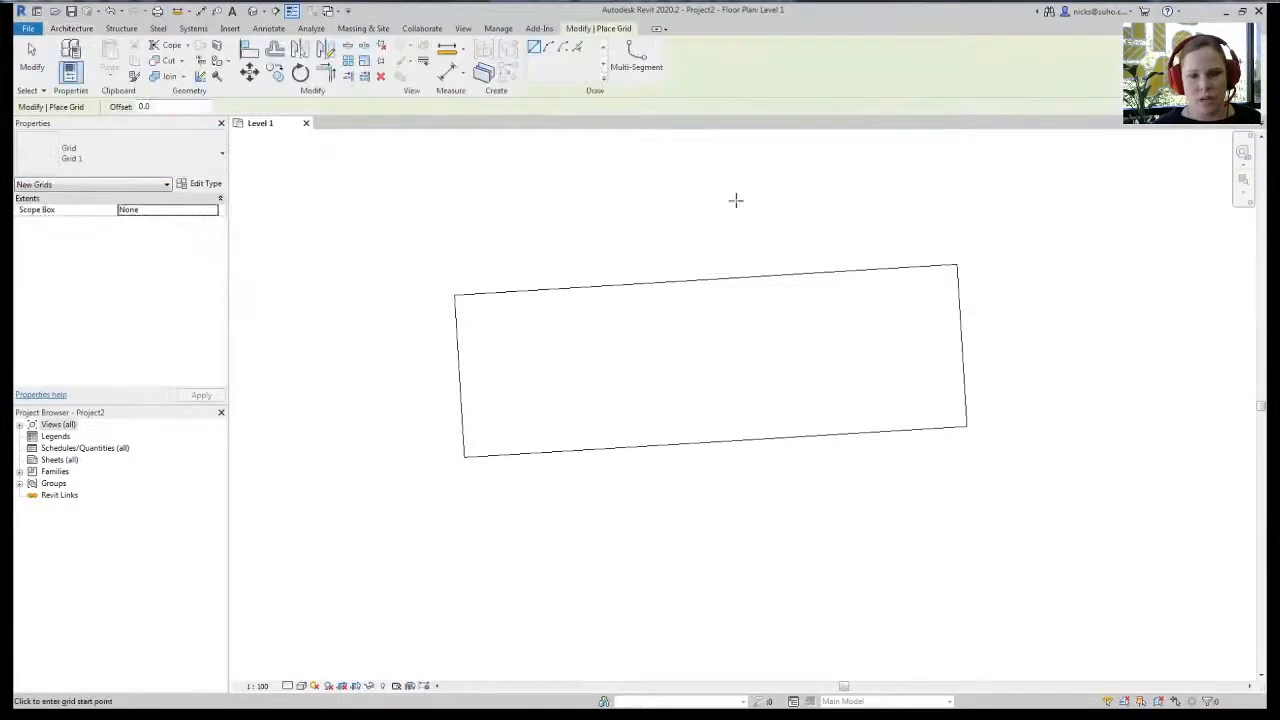
pyautogui.click(577, 47)
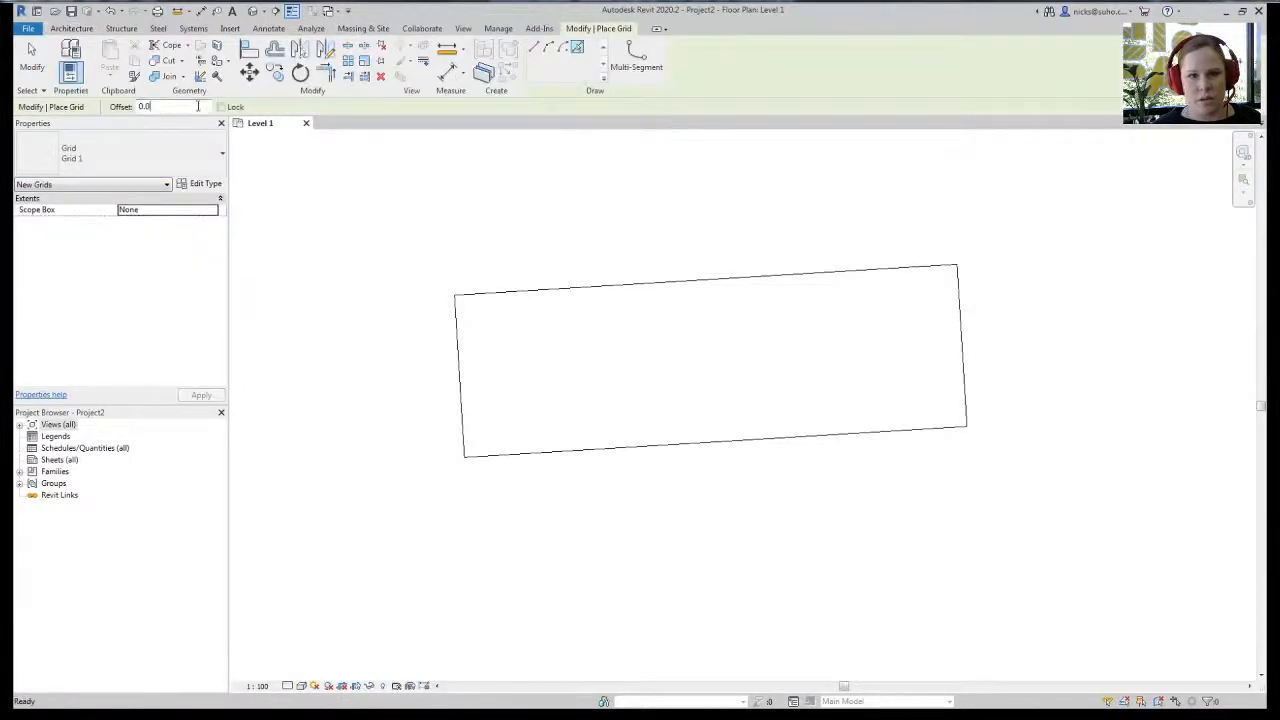
pyautogui.doubleClick(197, 106)
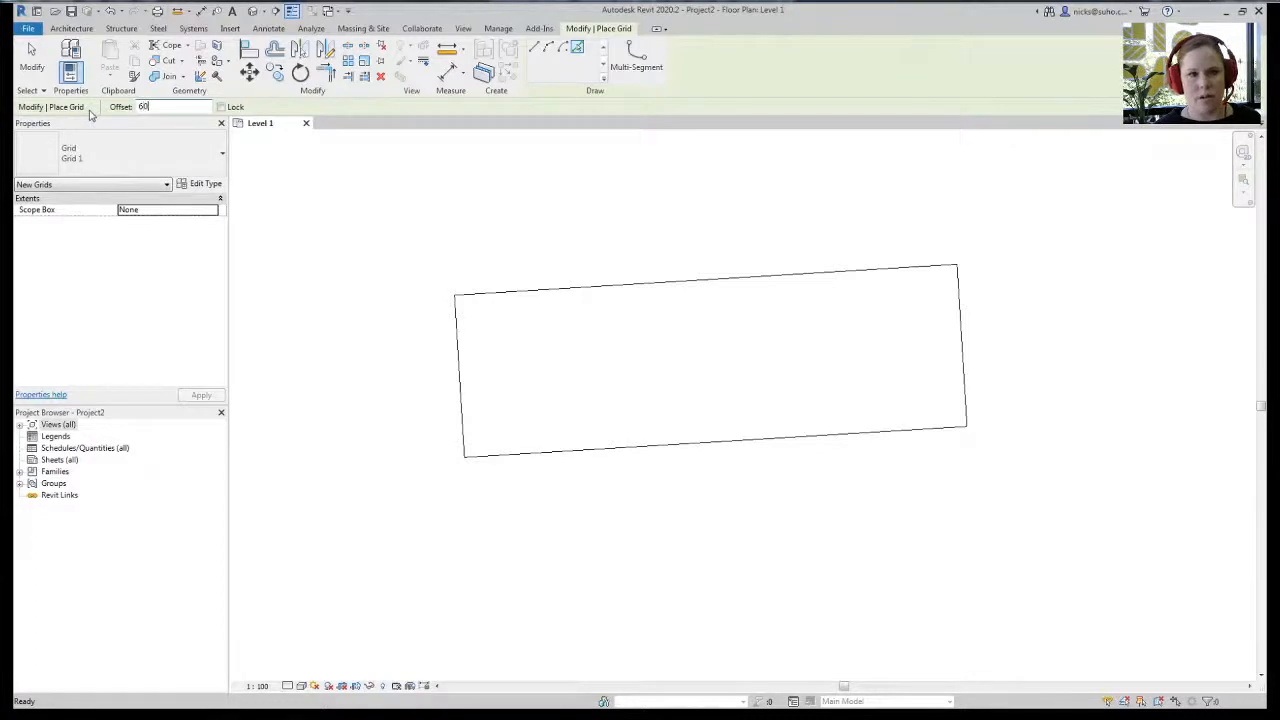
pyautogui.click(464, 407)
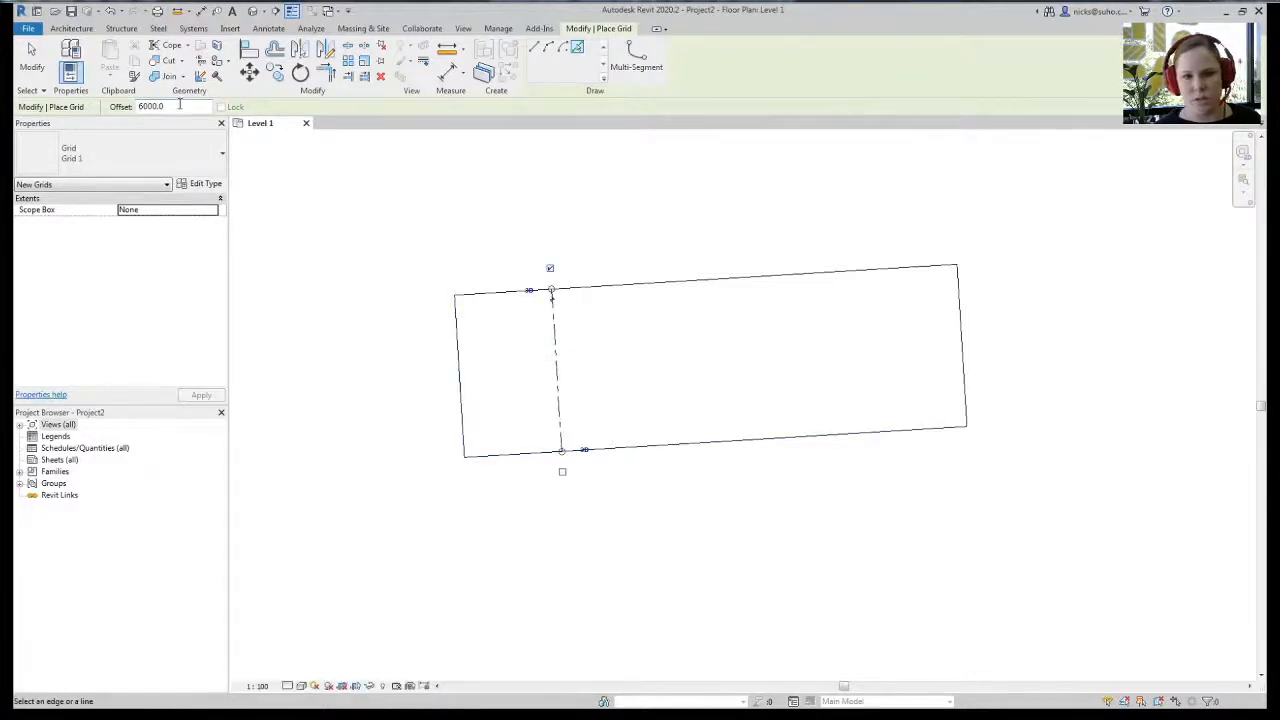
# - Add grids offset 2500 from the right and top property edges
pyautogui.moveTo(180, 105); pyautogui.dragTo(117, 97)
pyautogui.write('25')
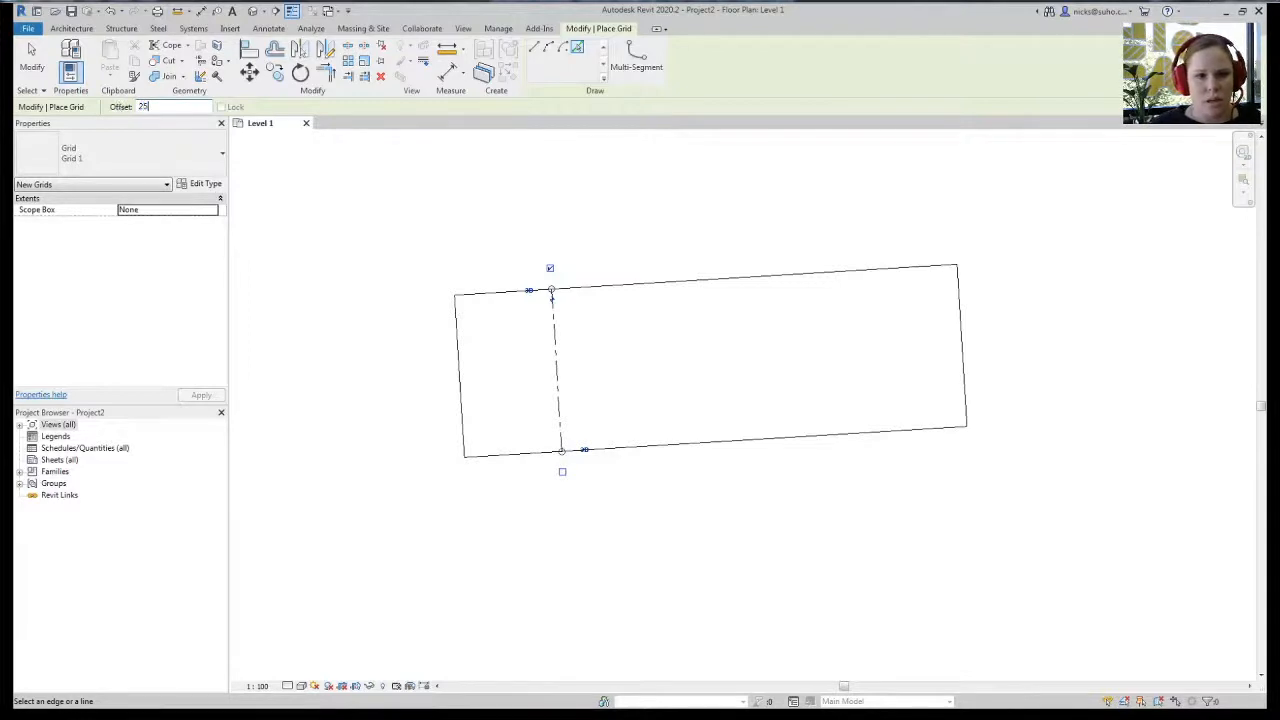
pyautogui.click(960, 357)
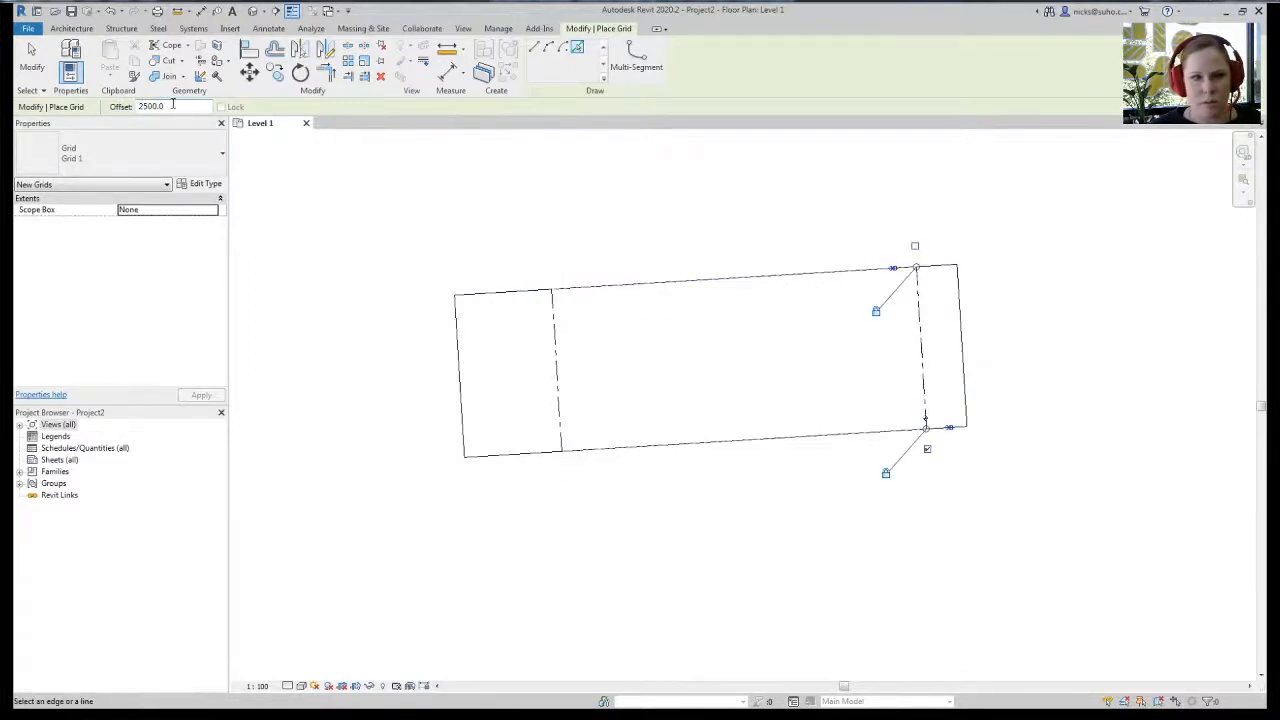
pyautogui.moveTo(175, 104); pyautogui.dragTo(85, 106)
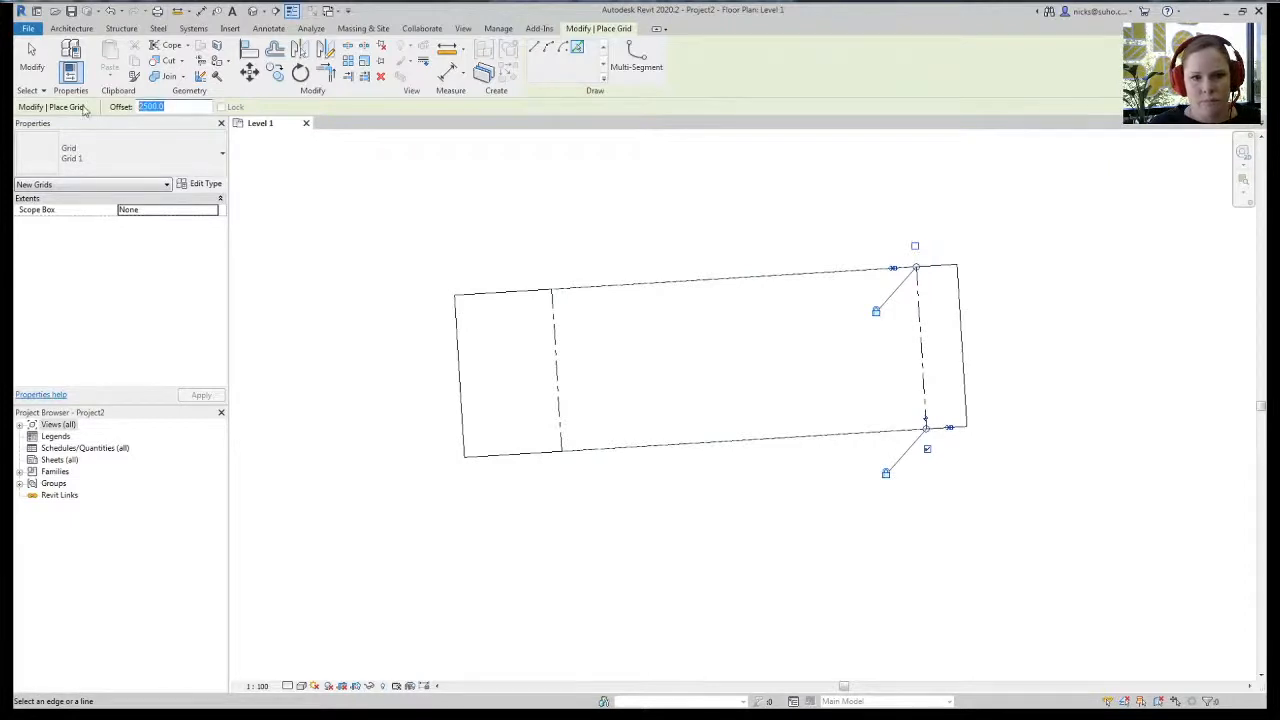
pyautogui.write('10')
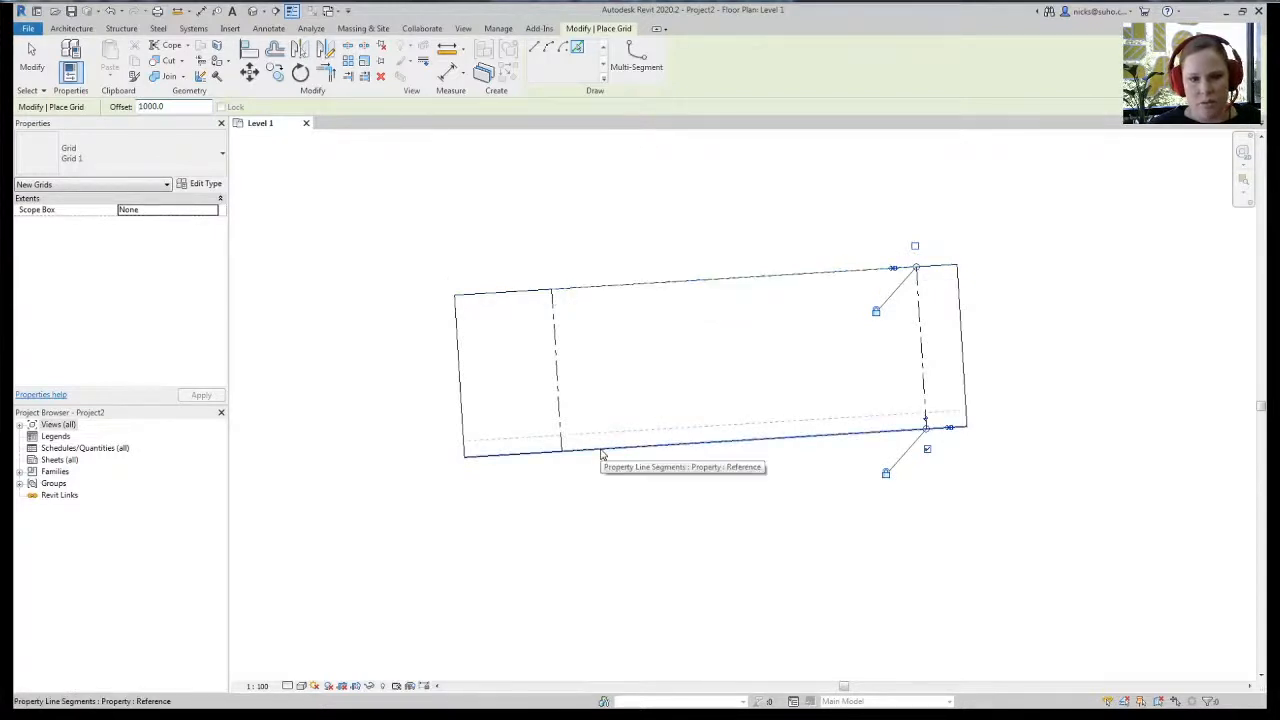
pyautogui.moveTo(207, 106); pyautogui.dragTo(133, 90)
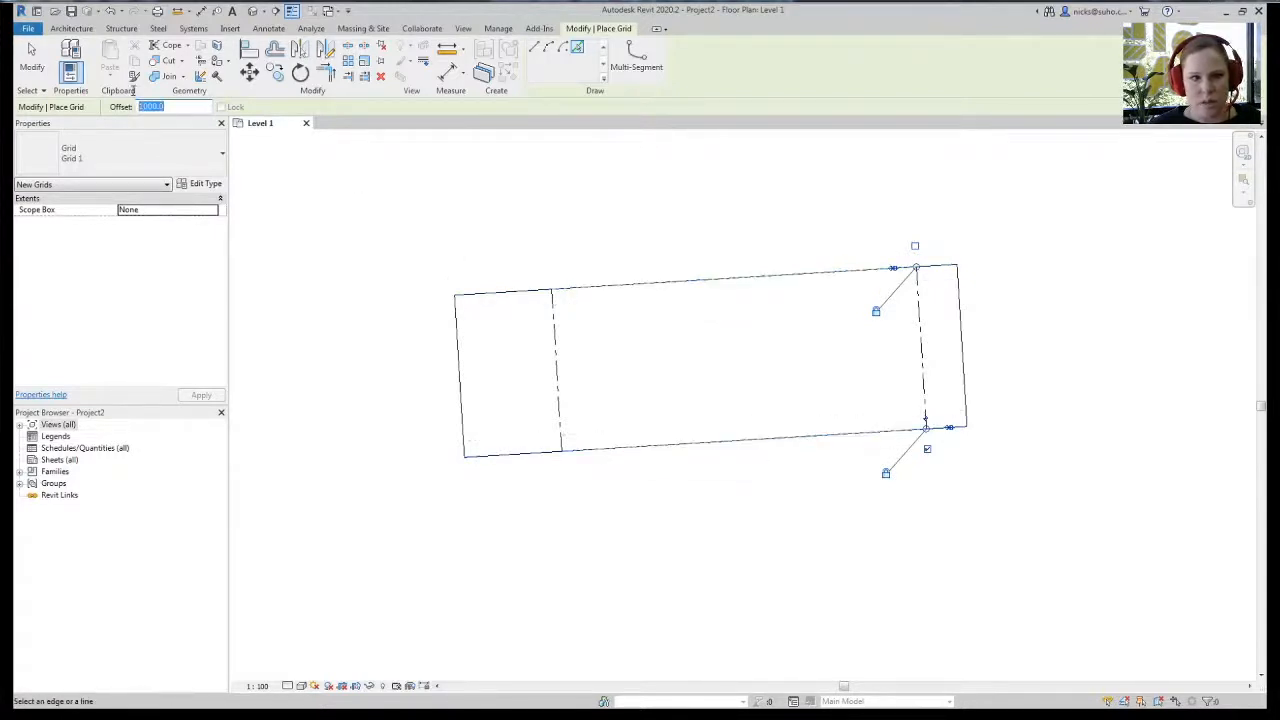
pyautogui.write('25')
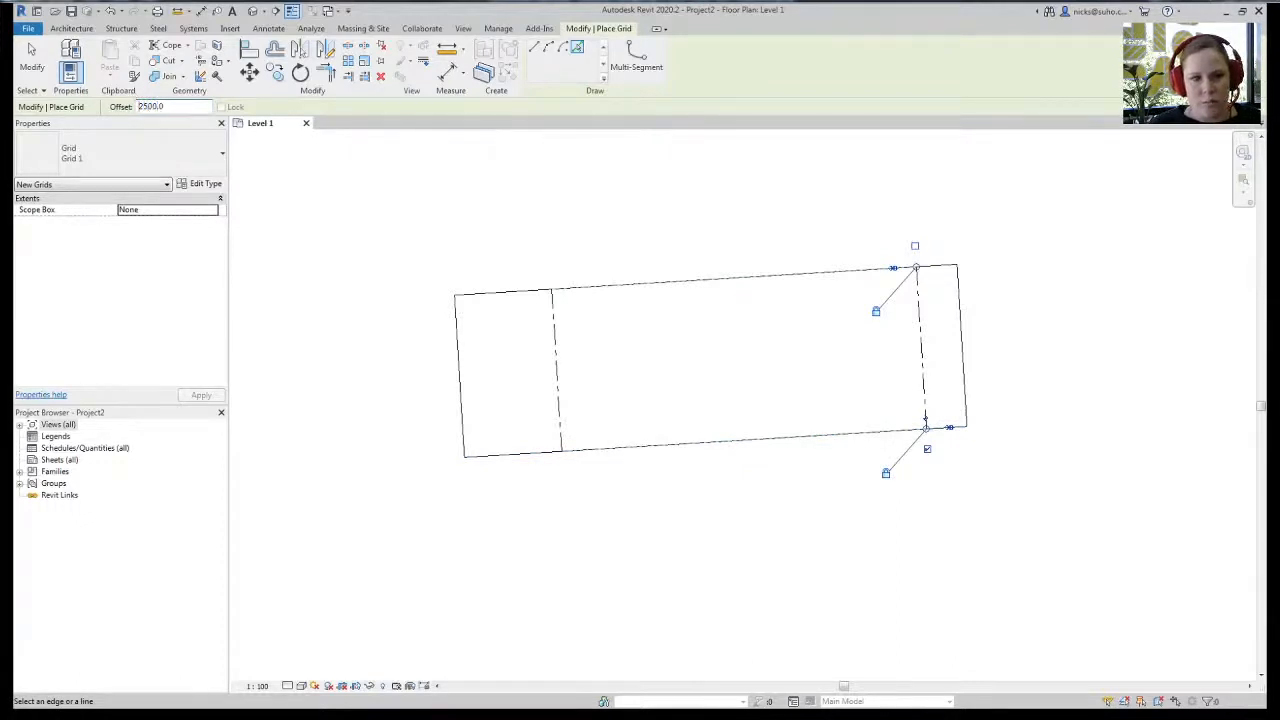
pyautogui.click(776, 284)
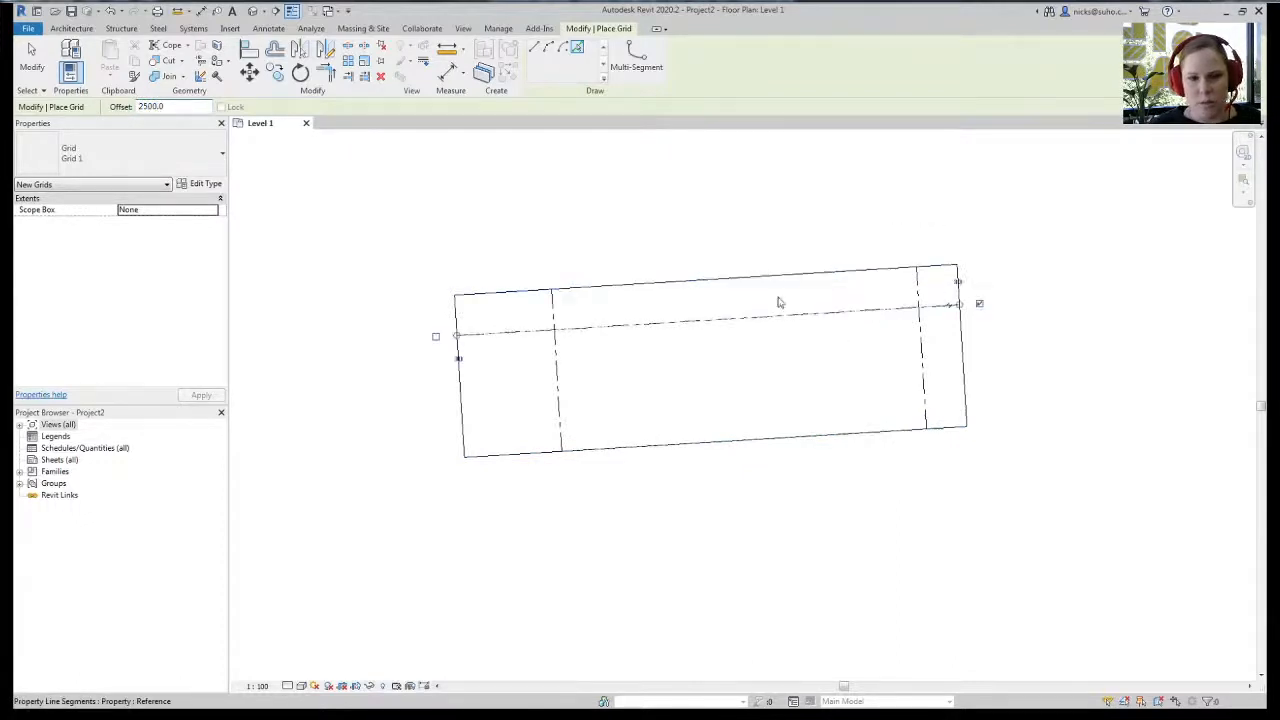
pyautogui.click(31, 68)
# - Choose the basic Wall 1 type for new walls
pyautogui.scroll(3, 731, 556)
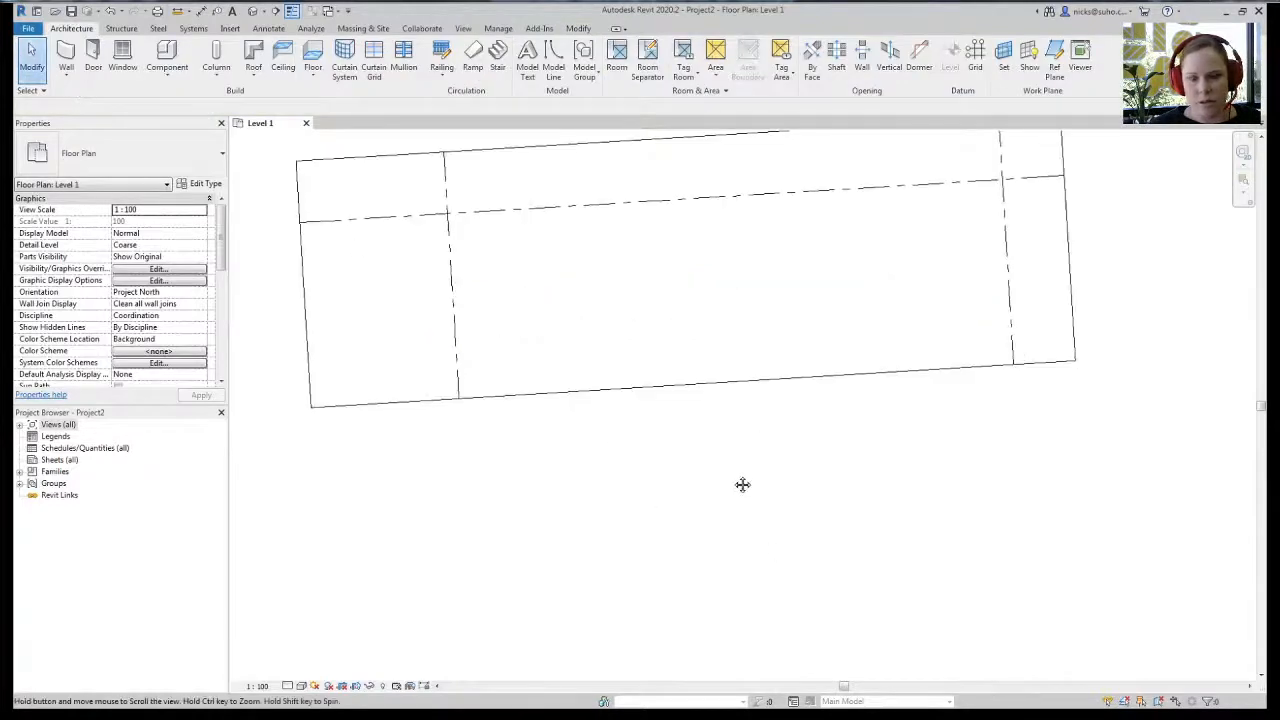
pyautogui.scroll(-1, 748, 571)
pyautogui.scroll(-1, 669, 530)
pyautogui.moveTo(669, 530); pyautogui.dragTo(637, 511, button='middle')
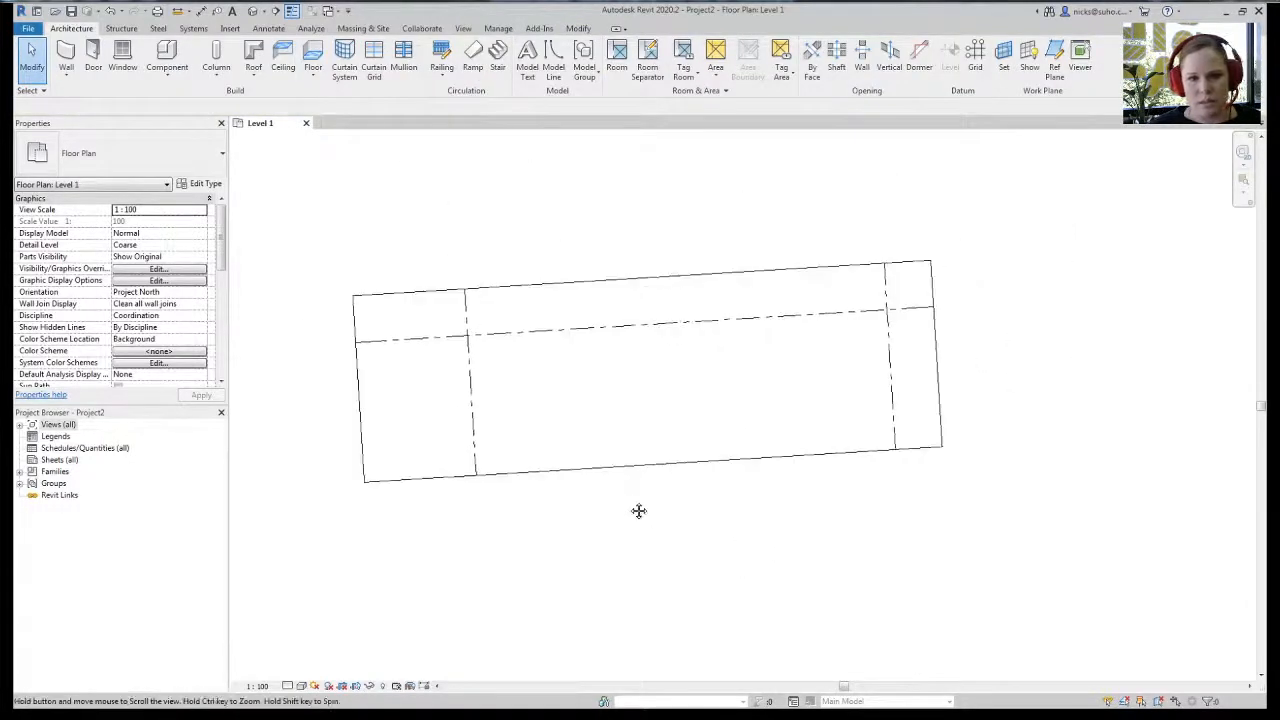
pyautogui.moveTo(729, 529); pyautogui.dragTo(757, 522, button='middle')
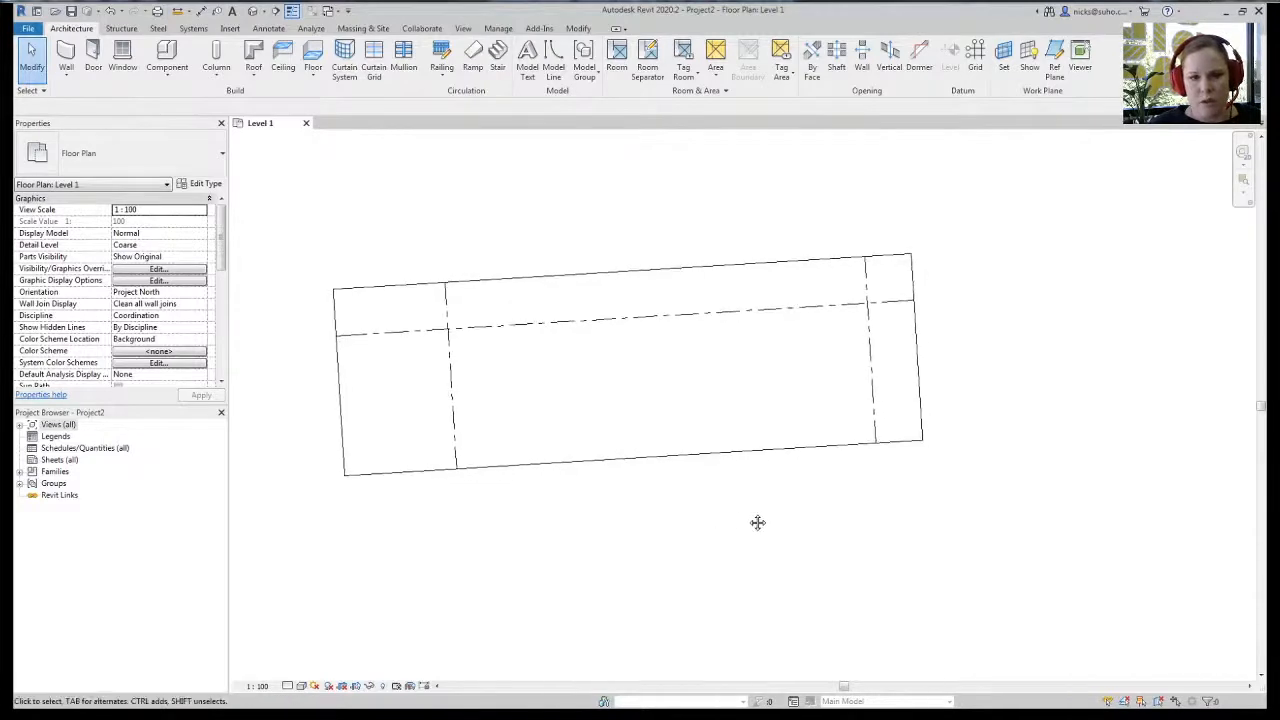
pyautogui.moveTo(380, 223); pyautogui.dragTo(394, 220, button='middle')
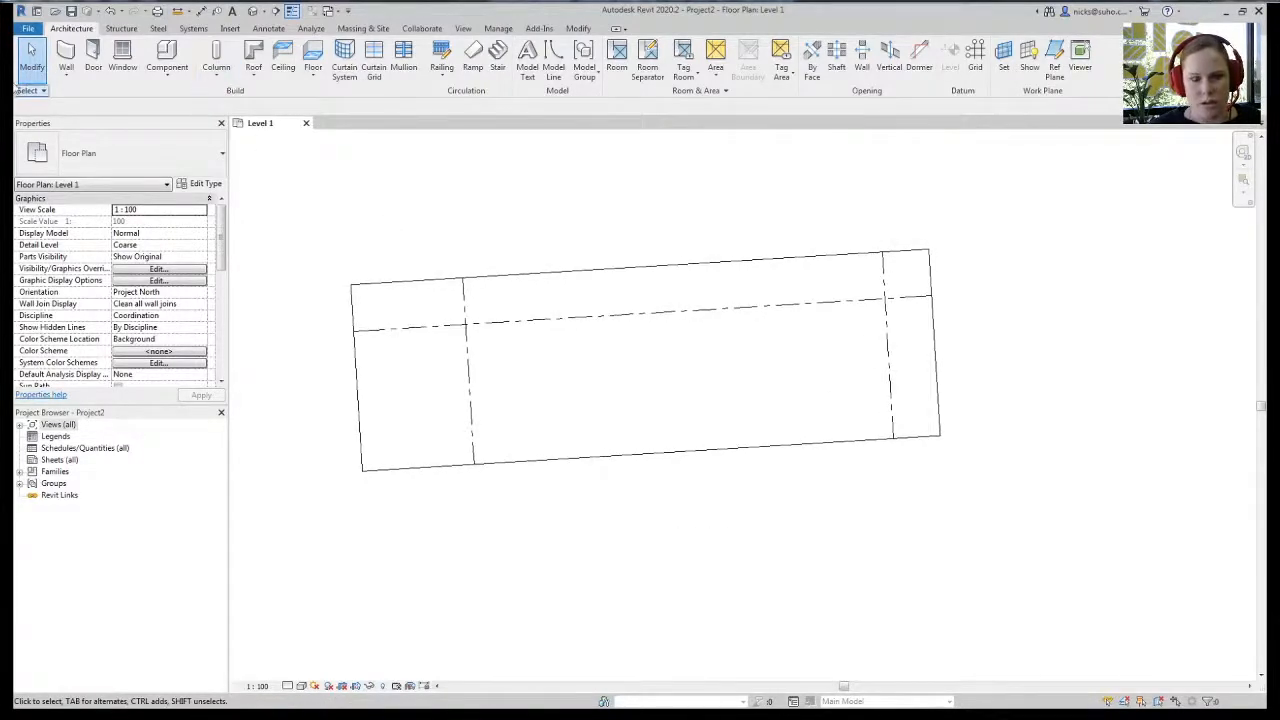
pyautogui.click(66, 57)
pyautogui.click(118, 165)
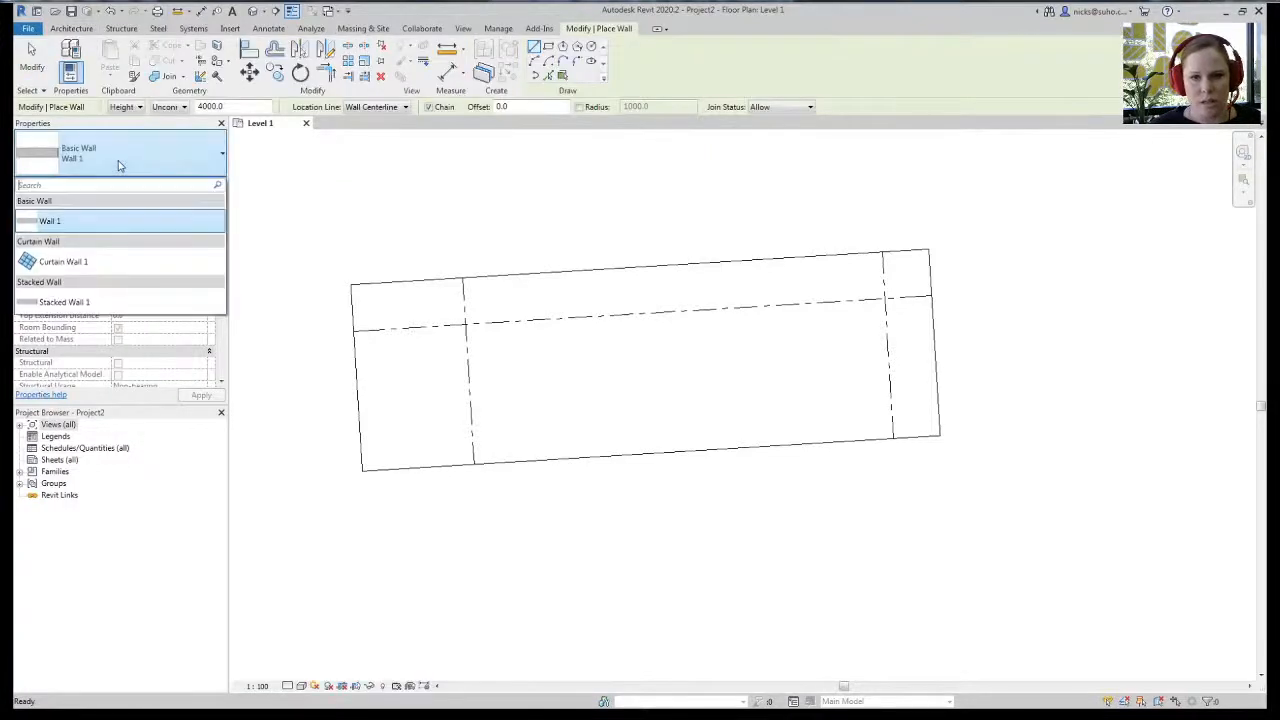
pyautogui.click(128, 222)
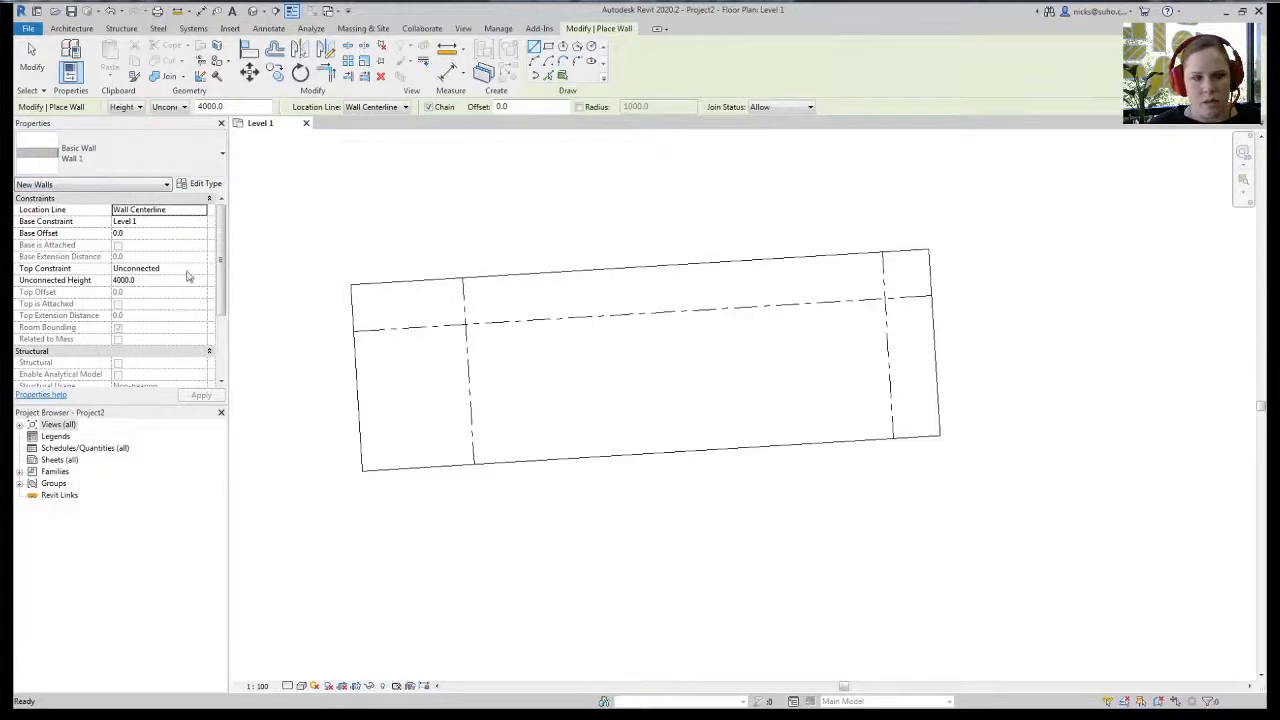
pyautogui.moveTo(314, 245); pyautogui.dragTo(351, 240, button='middle')
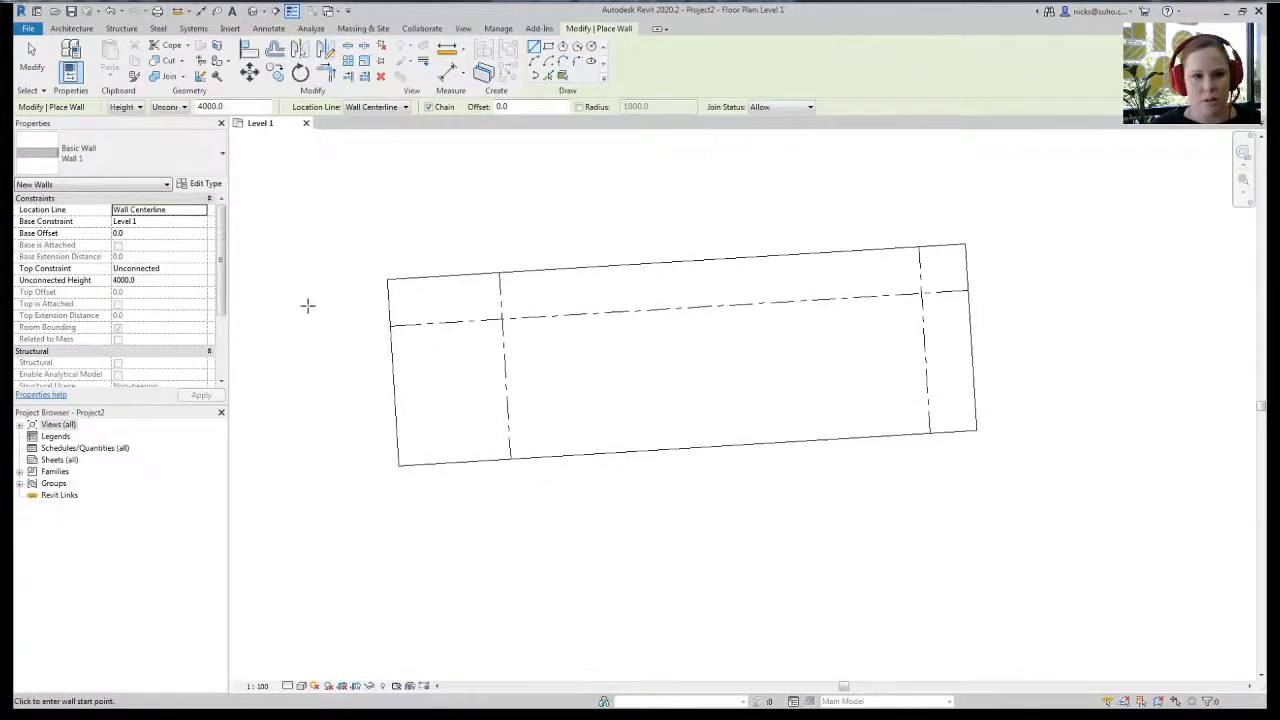
pyautogui.click(503, 319)
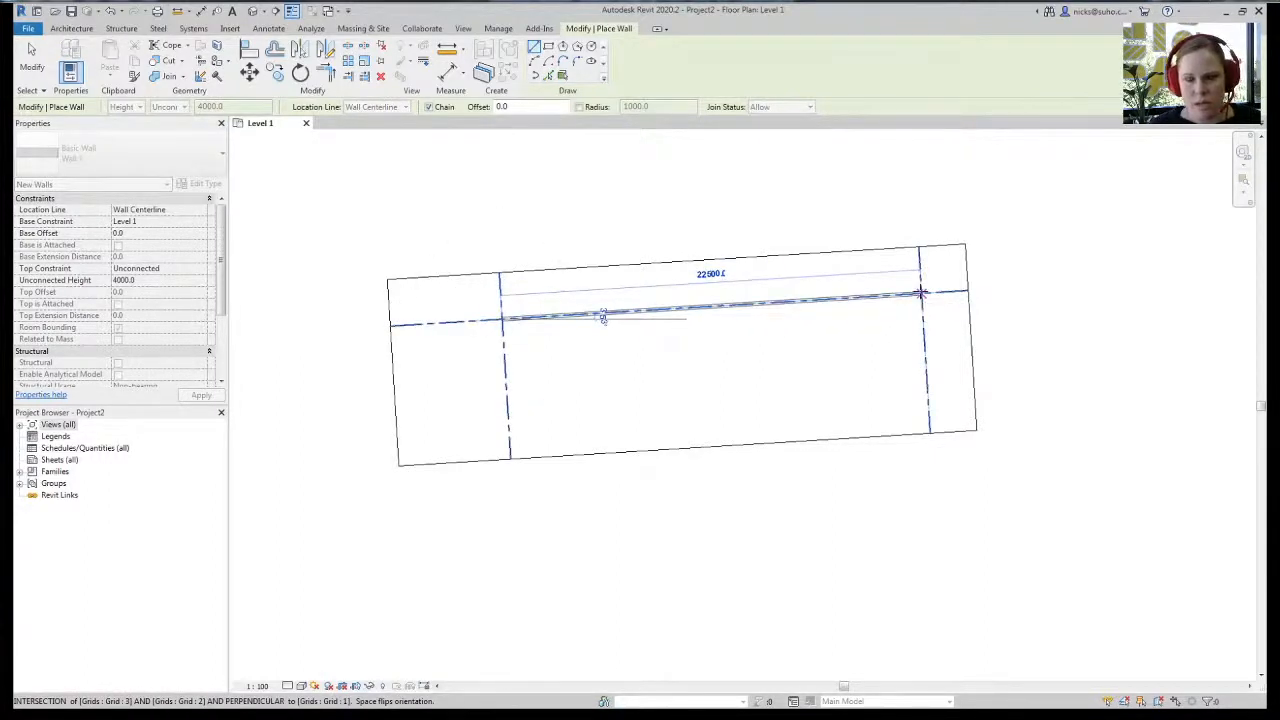
pyautogui.press('Escape')
# - Set Location Line to Finish Face: Exterior and draw four walls around the grid intersections
pyautogui.click(202, 212)
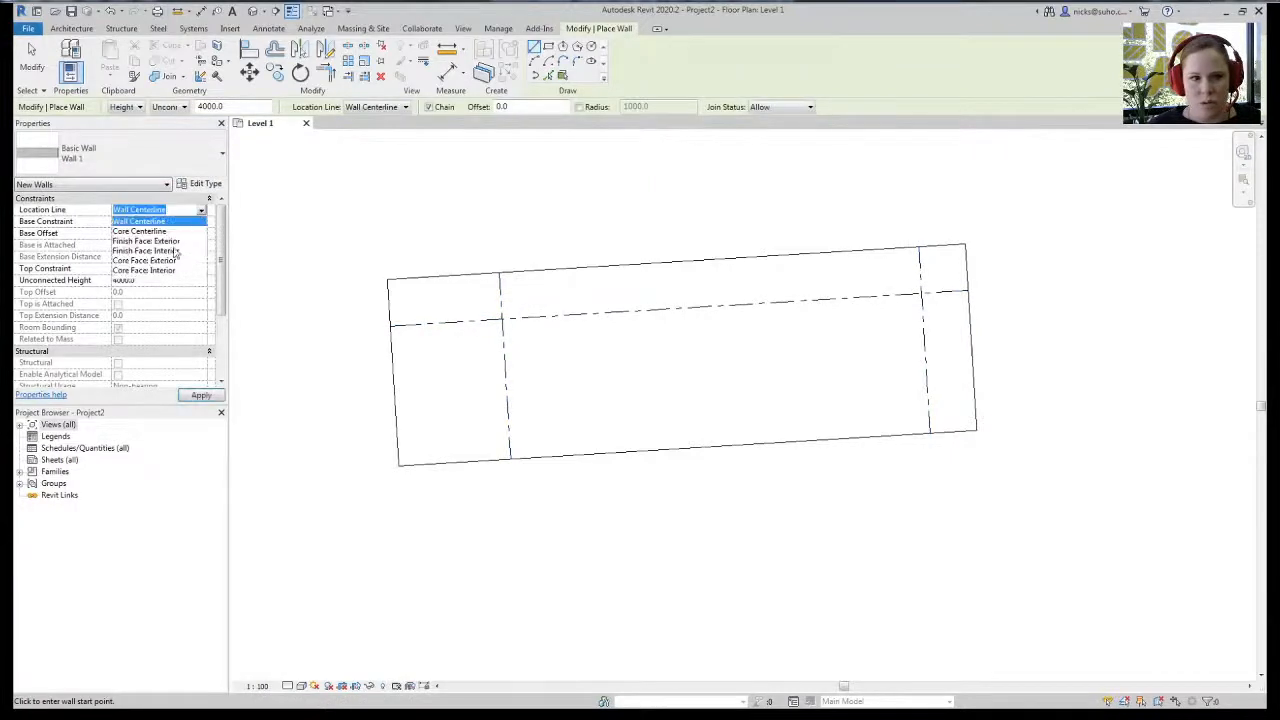
pyautogui.click(146, 241)
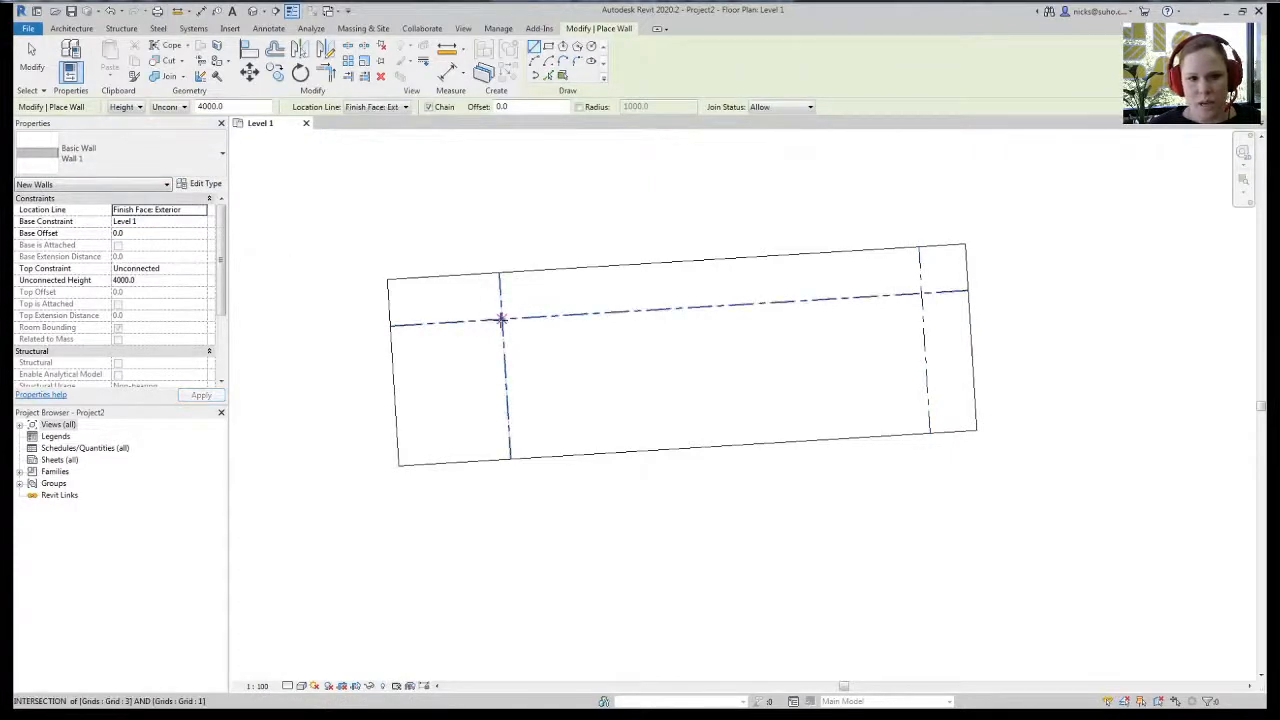
pyautogui.click(501, 319)
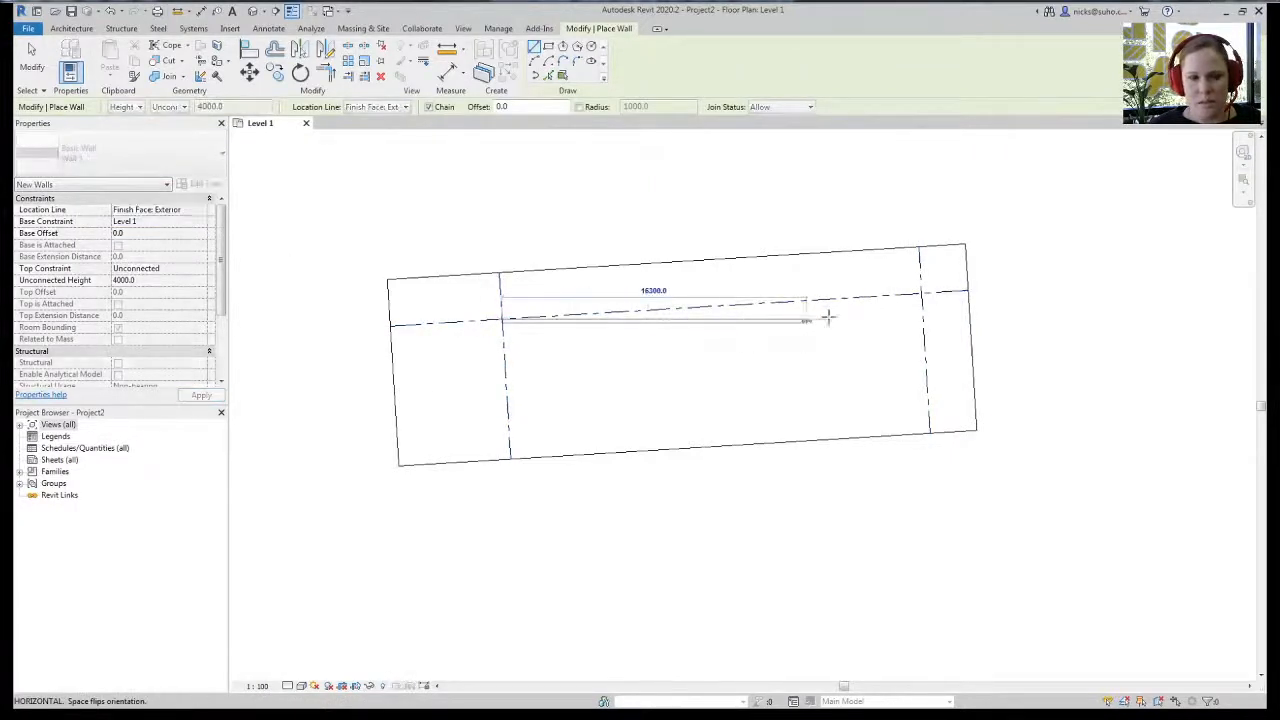
pyautogui.click(922, 295)
pyautogui.click(929, 432)
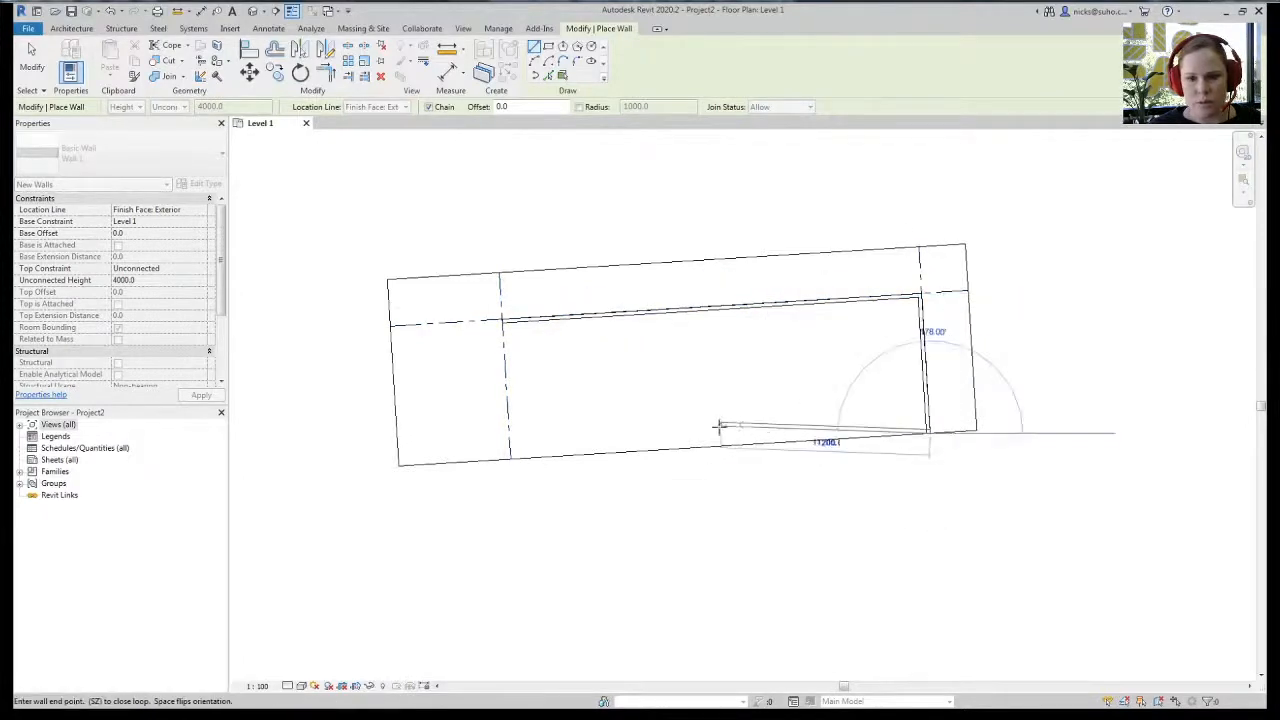
pyautogui.click(510, 457)
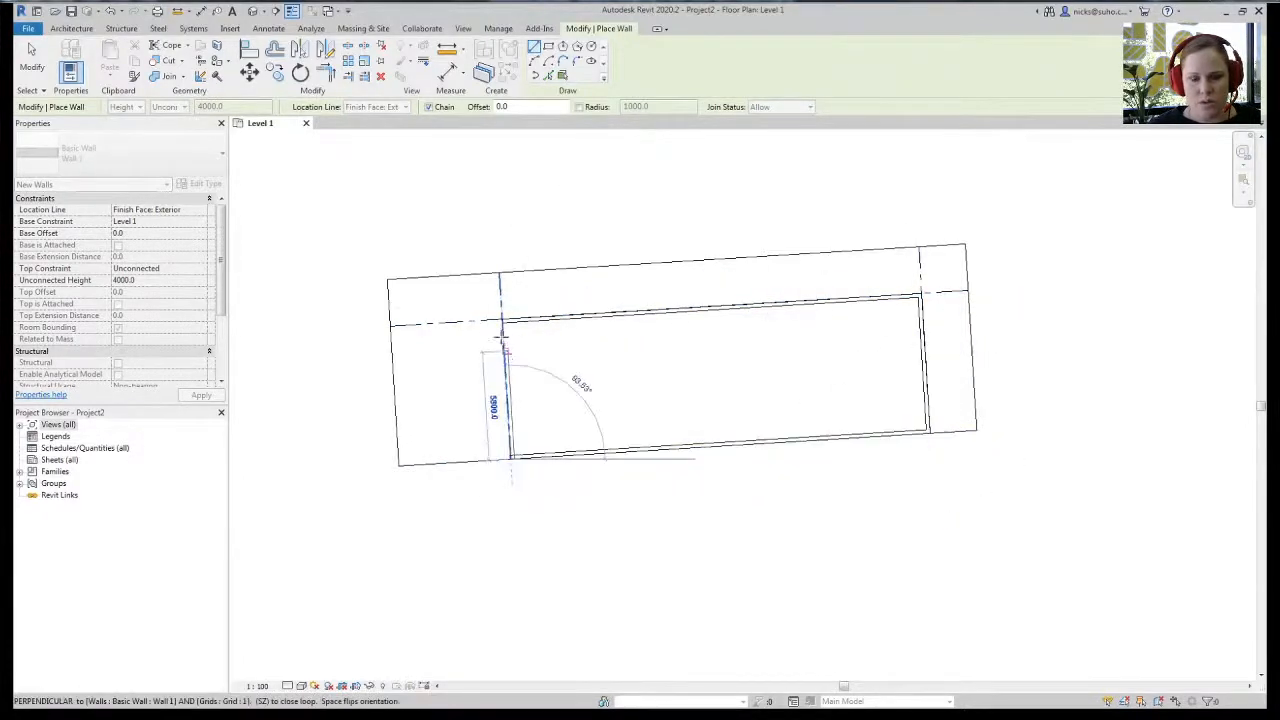
pyautogui.click(502, 320)
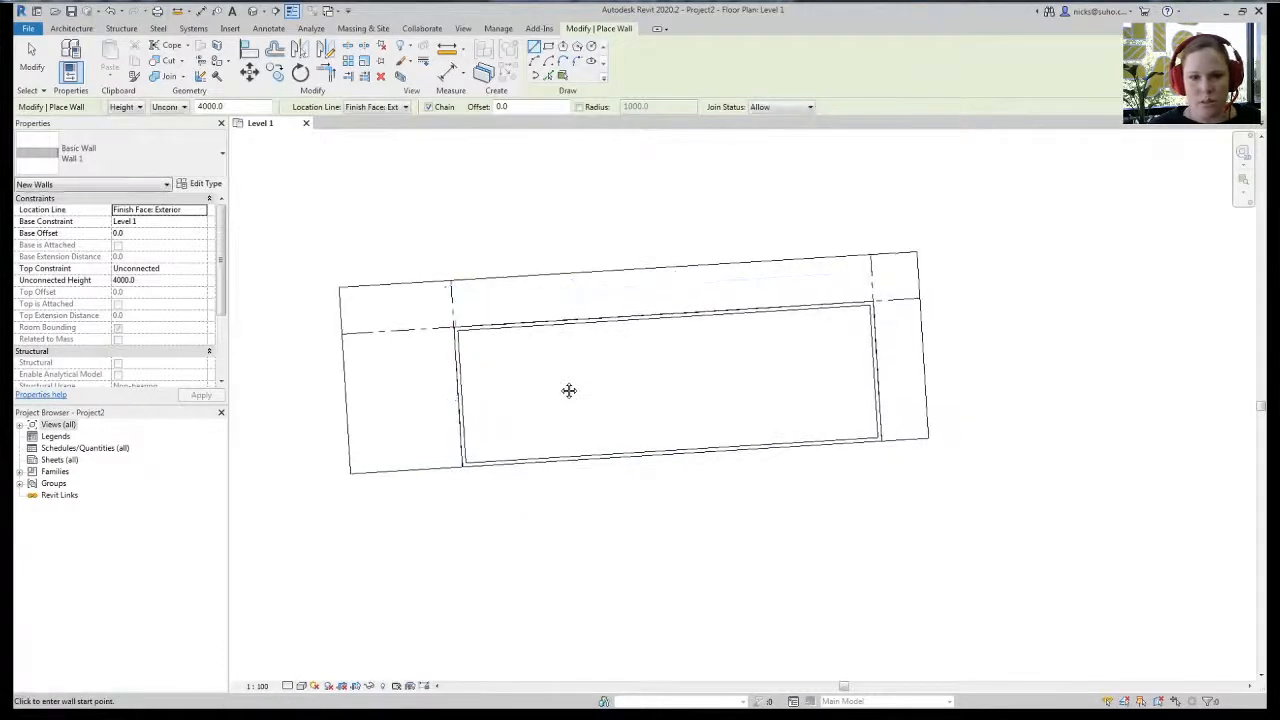
pyautogui.press('Escape')
pyautogui.press('Escape')
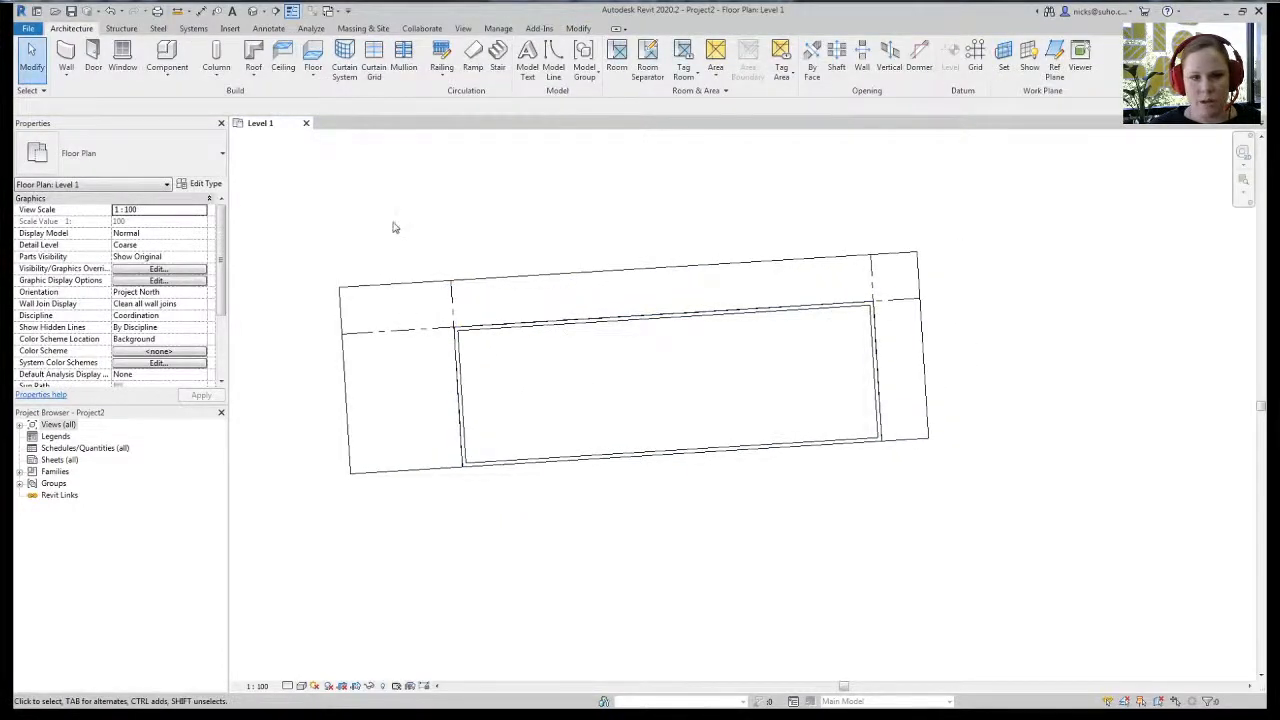
# - Switch the Level 1 plan orientation to True North and back to Project North
pyautogui.moveTo(393, 227); pyautogui.dragTo(437, 231, button='middle')
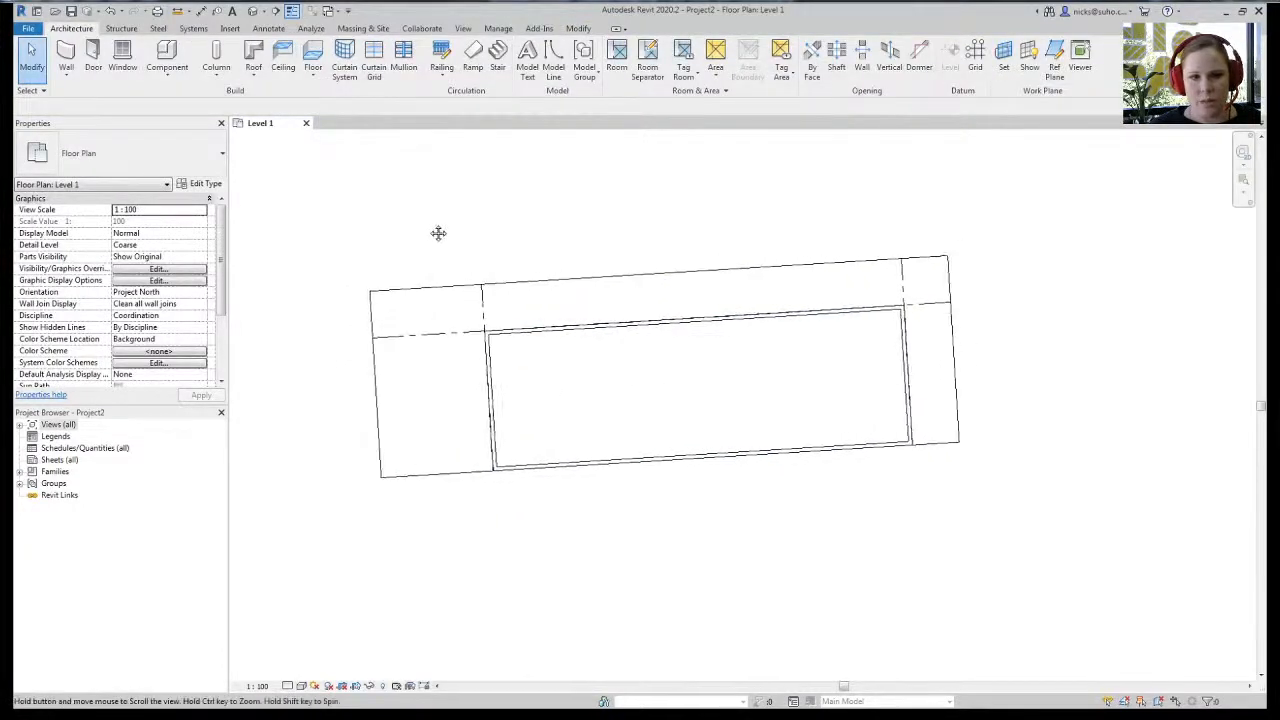
pyautogui.click(200, 291)
pyautogui.click(165, 315)
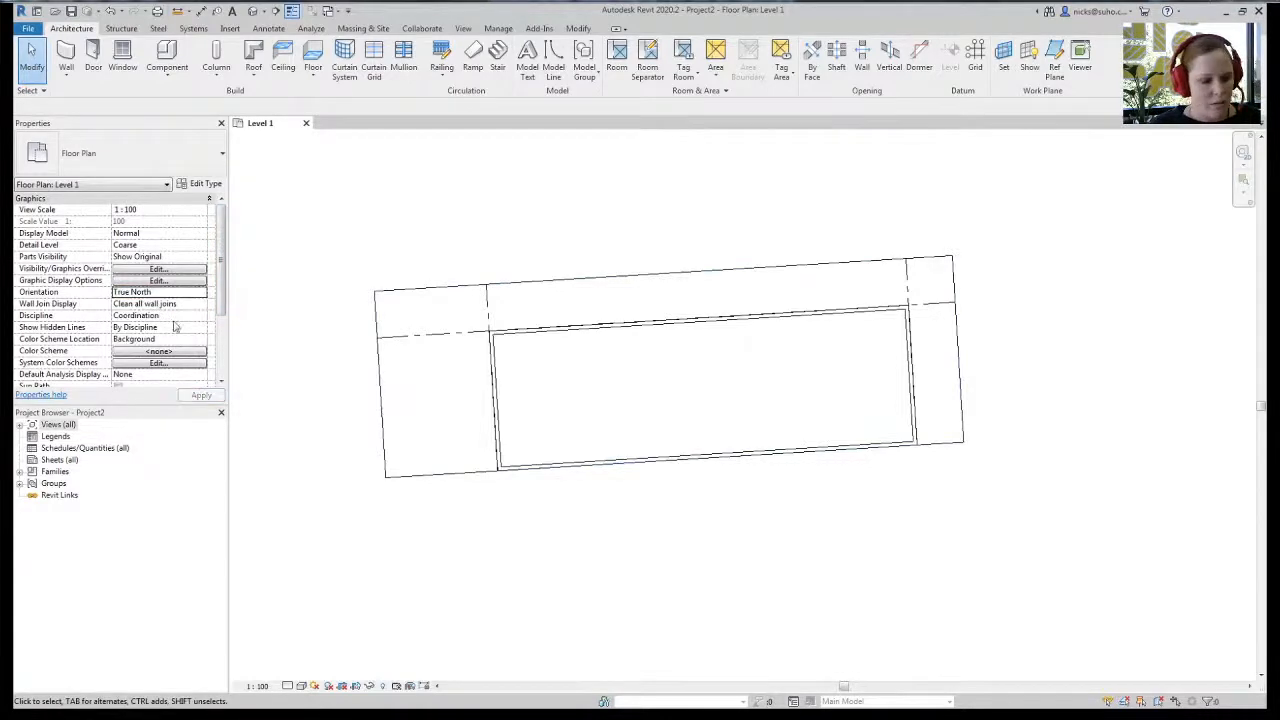
pyautogui.click(200, 291)
pyautogui.click(160, 303)
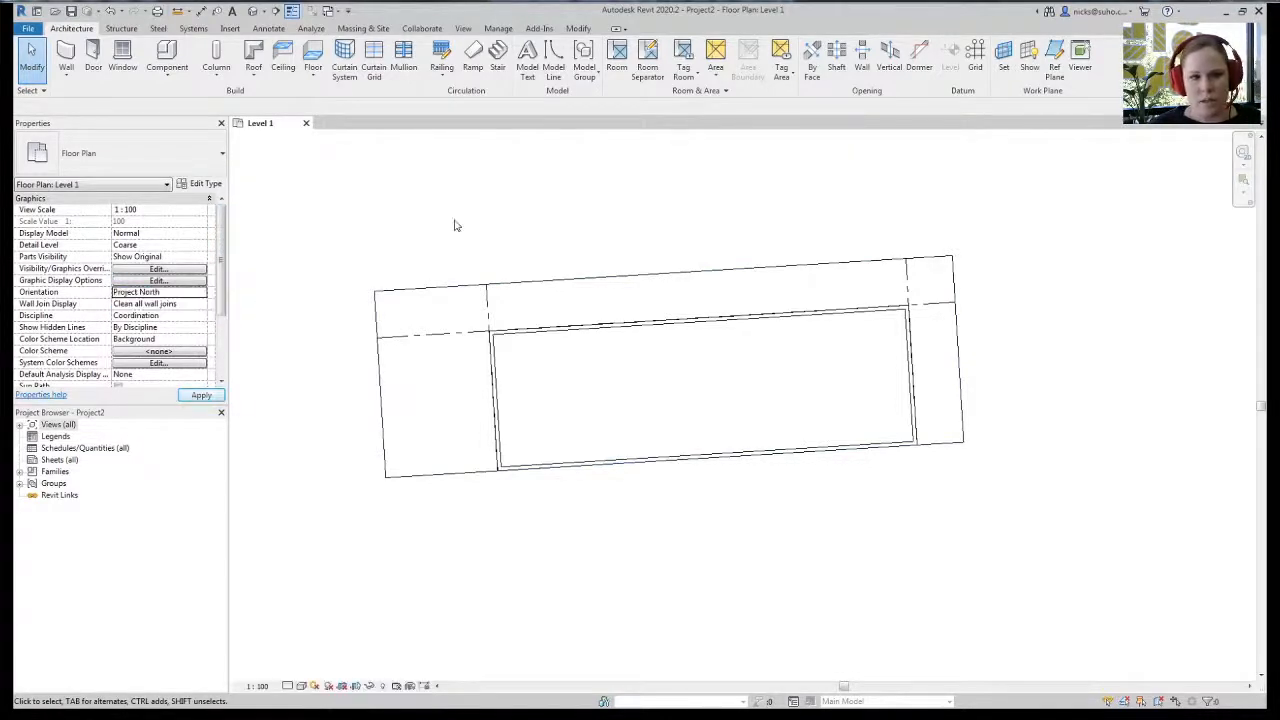
# - Rotate True North 3.53° from project north and orient the plan to True North
pyautogui.click(500, 29)
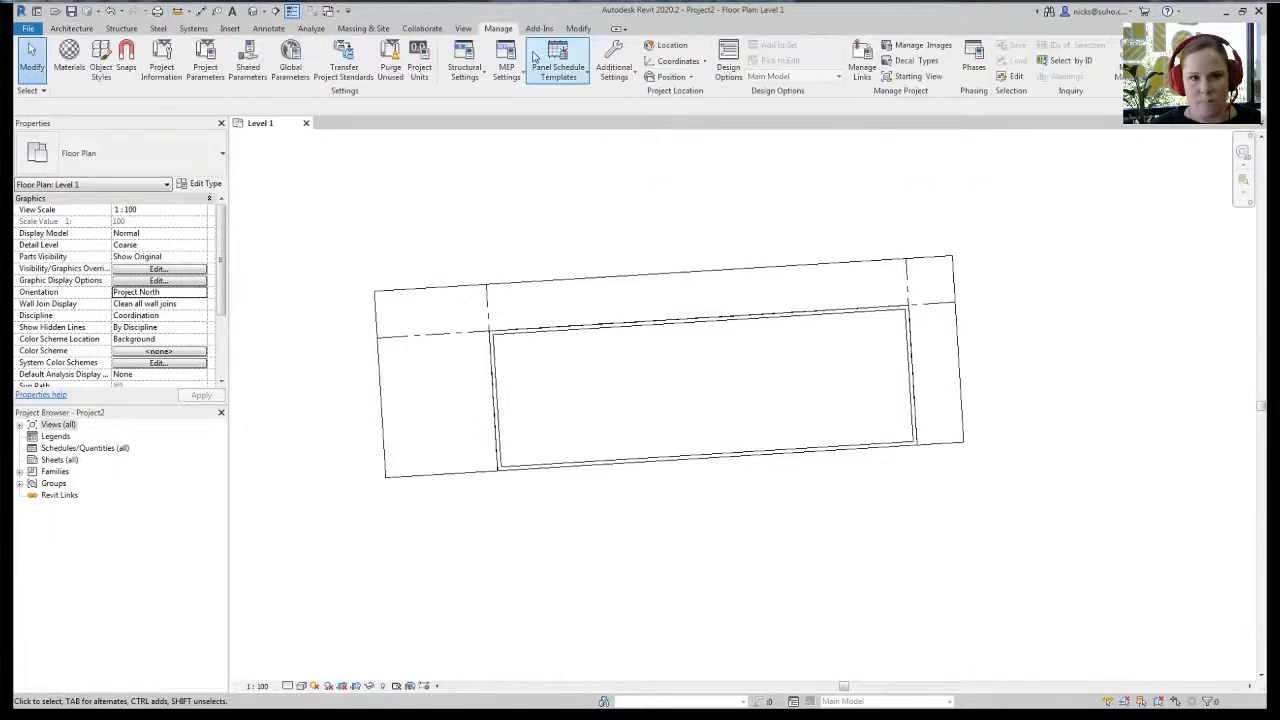
pyautogui.click(668, 78)
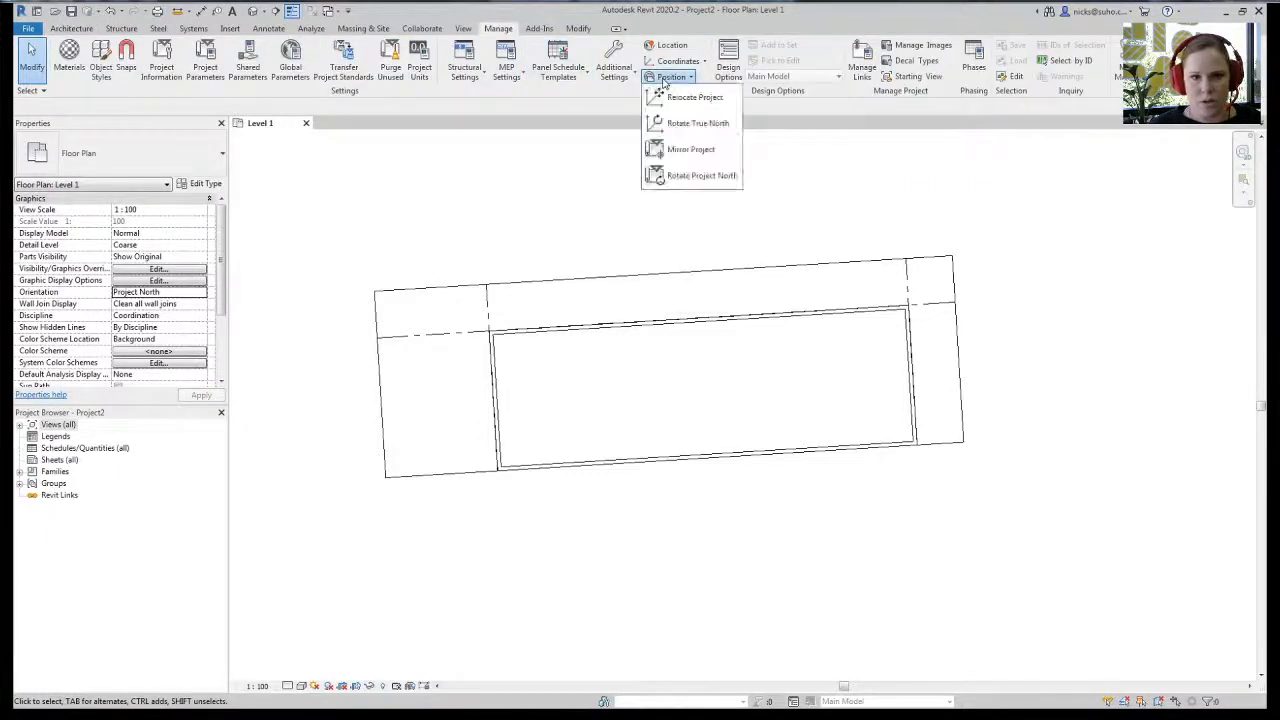
pyautogui.click(692, 123)
pyautogui.click(202, 292)
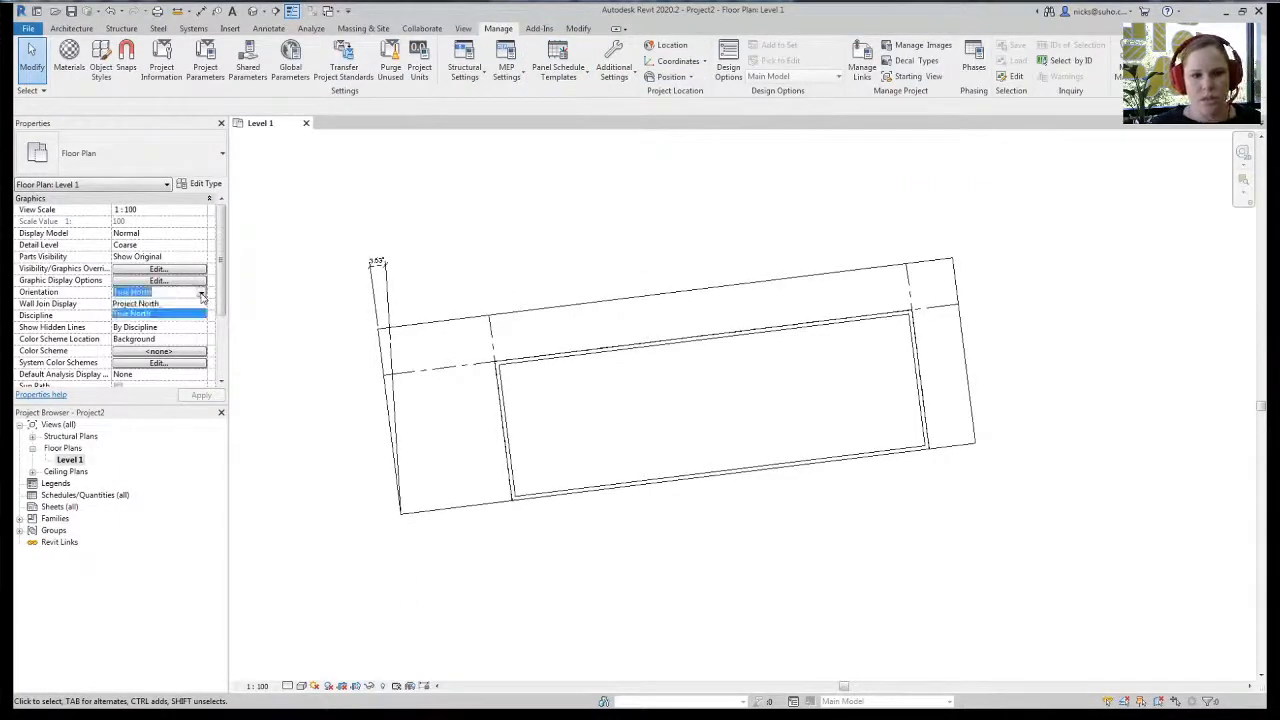
pyautogui.click(190, 311)
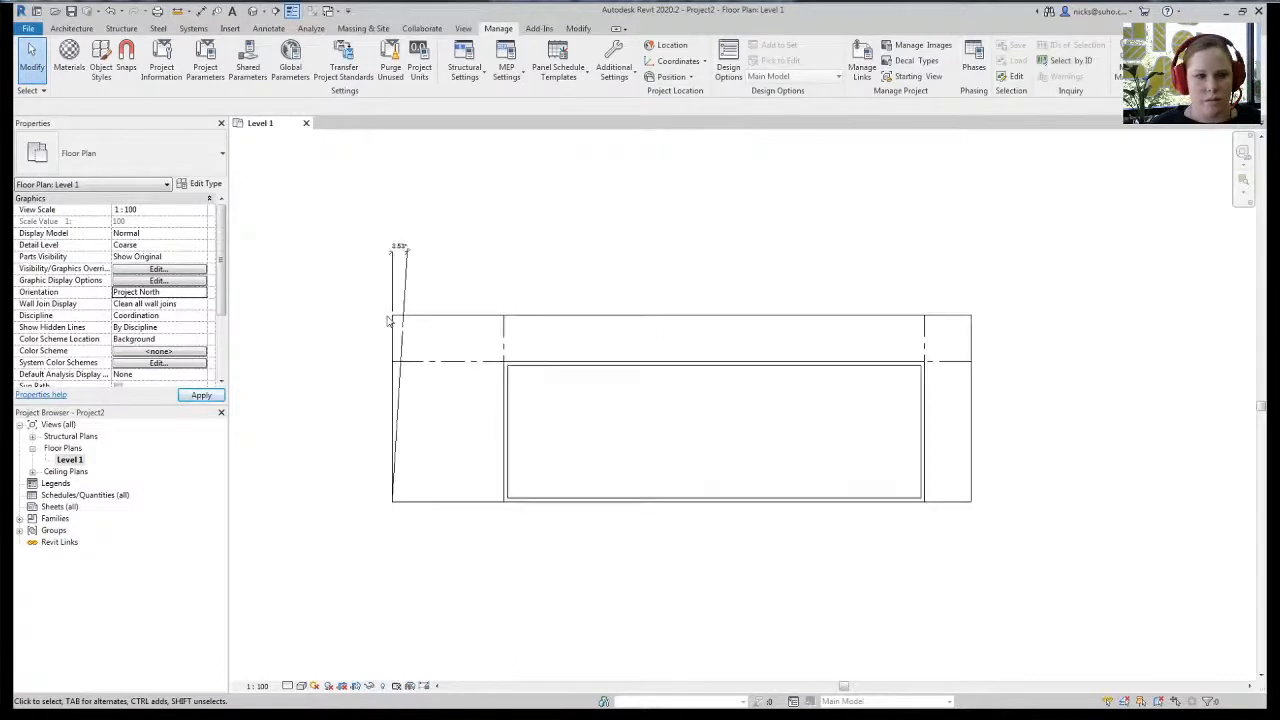
pyautogui.click(202, 292)
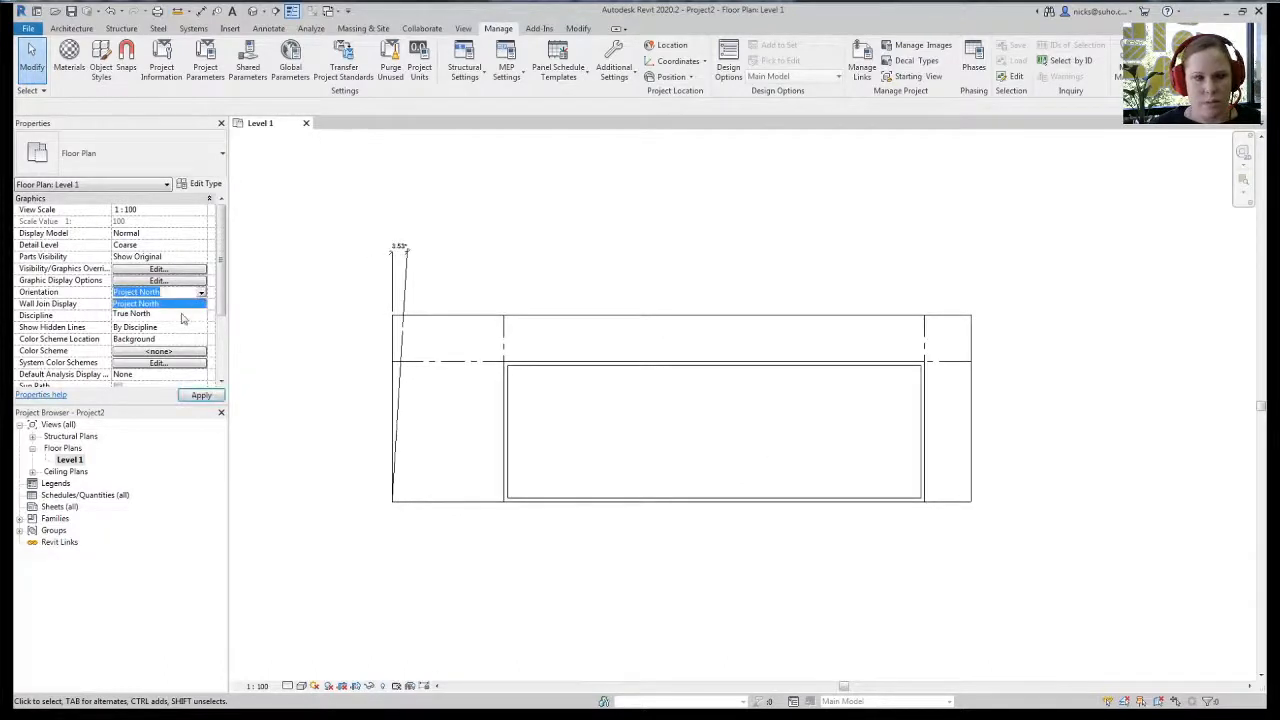
pyautogui.click(182, 316)
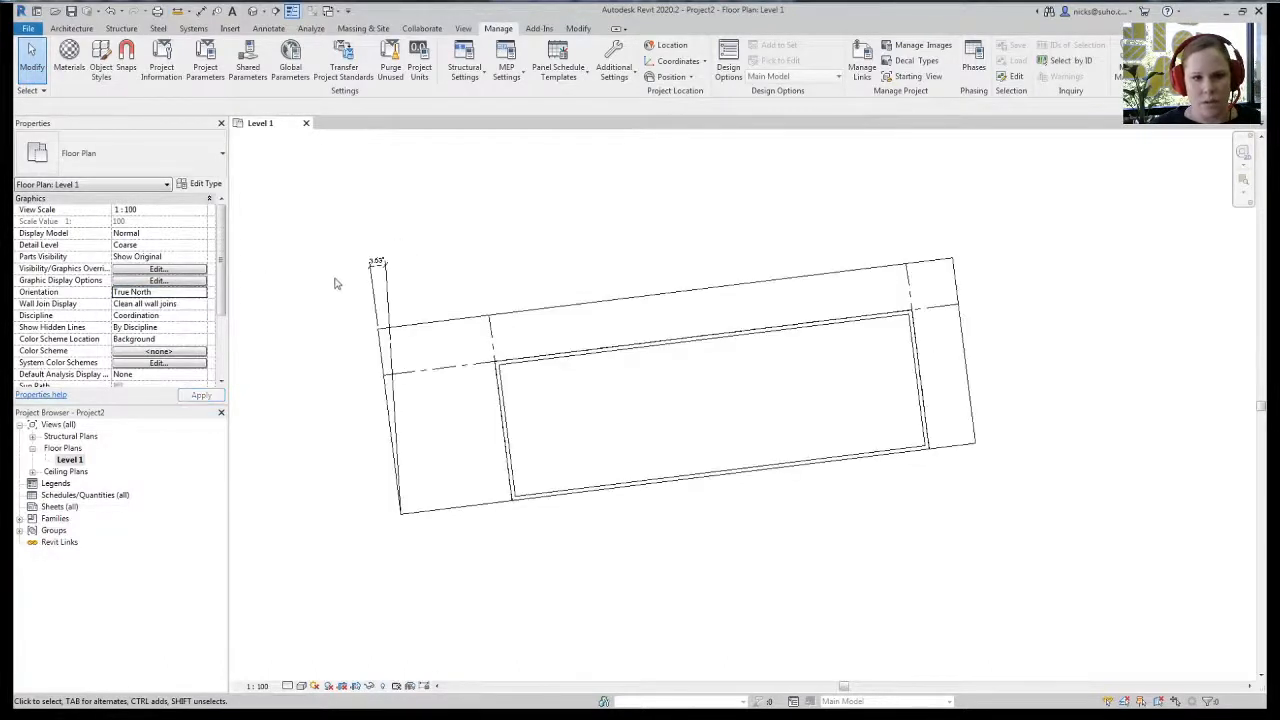
pyautogui.moveTo(341, 519); pyautogui.dragTo(367, 511, button='middle')
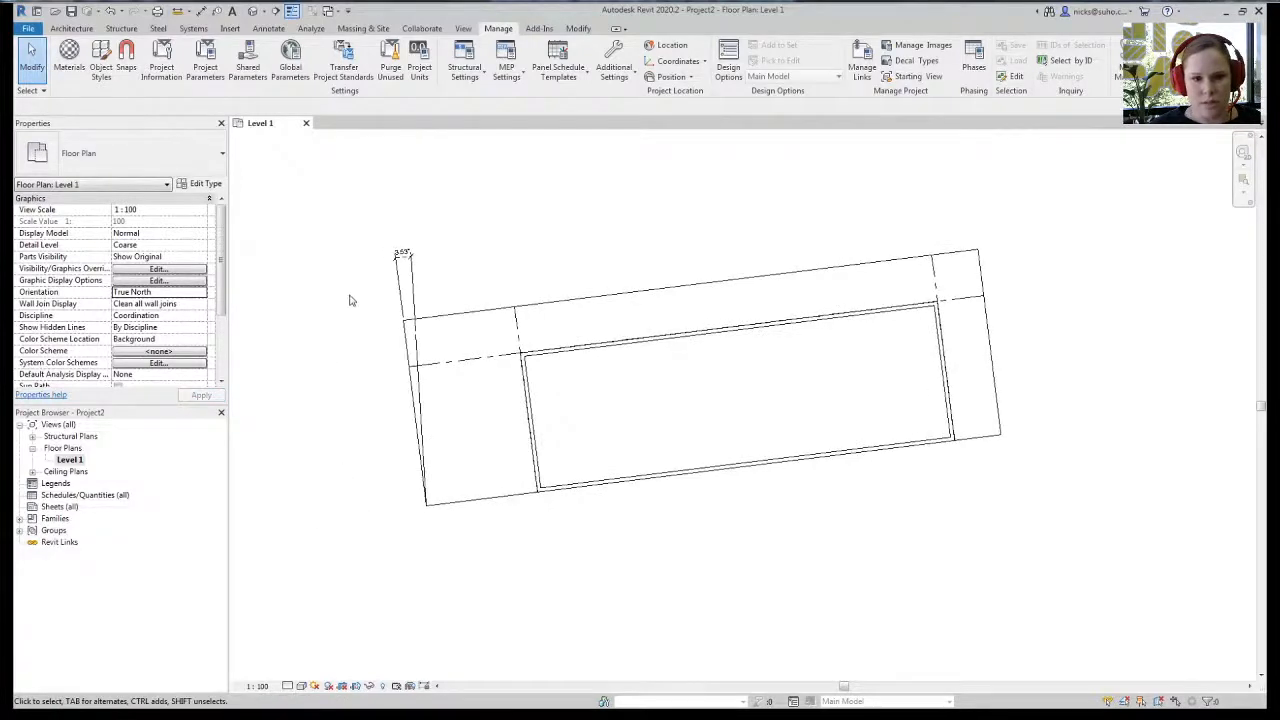
# - Enter the site's street address as the Project Address, search it and accept the location
pyautogui.click(668, 45)
pyautogui.click(416, 238)
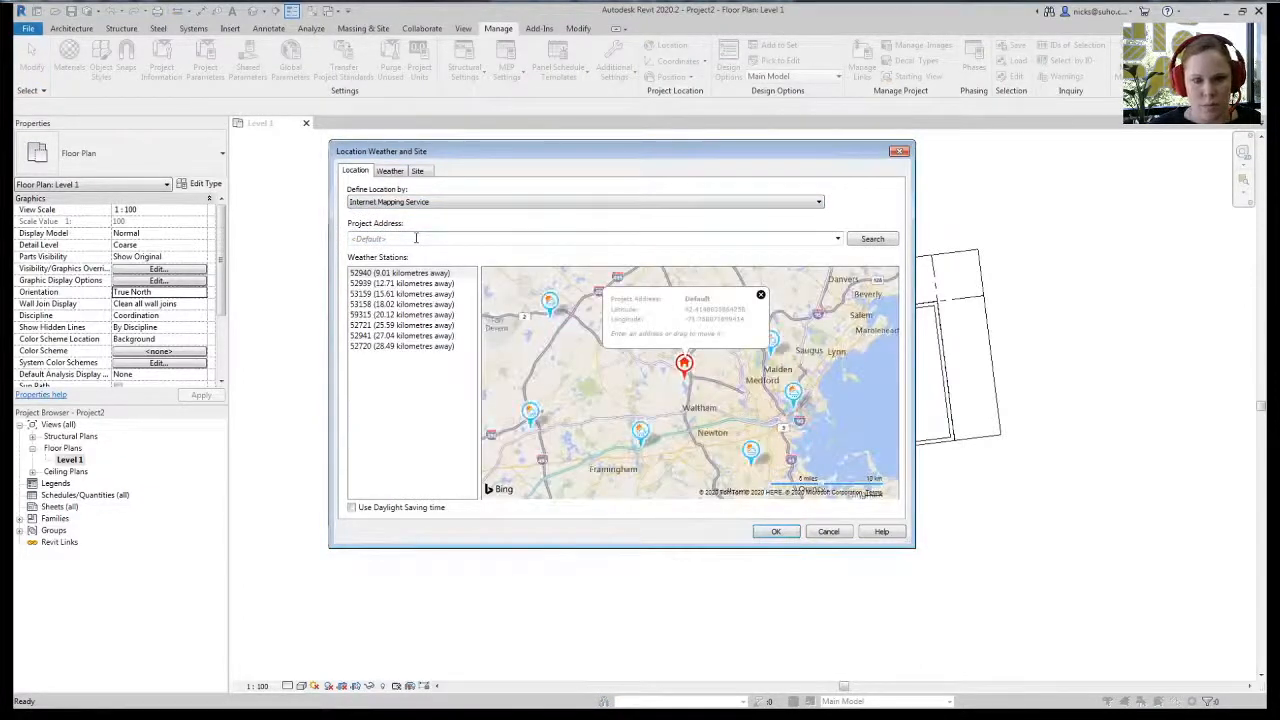
pyautogui.click(416, 238)
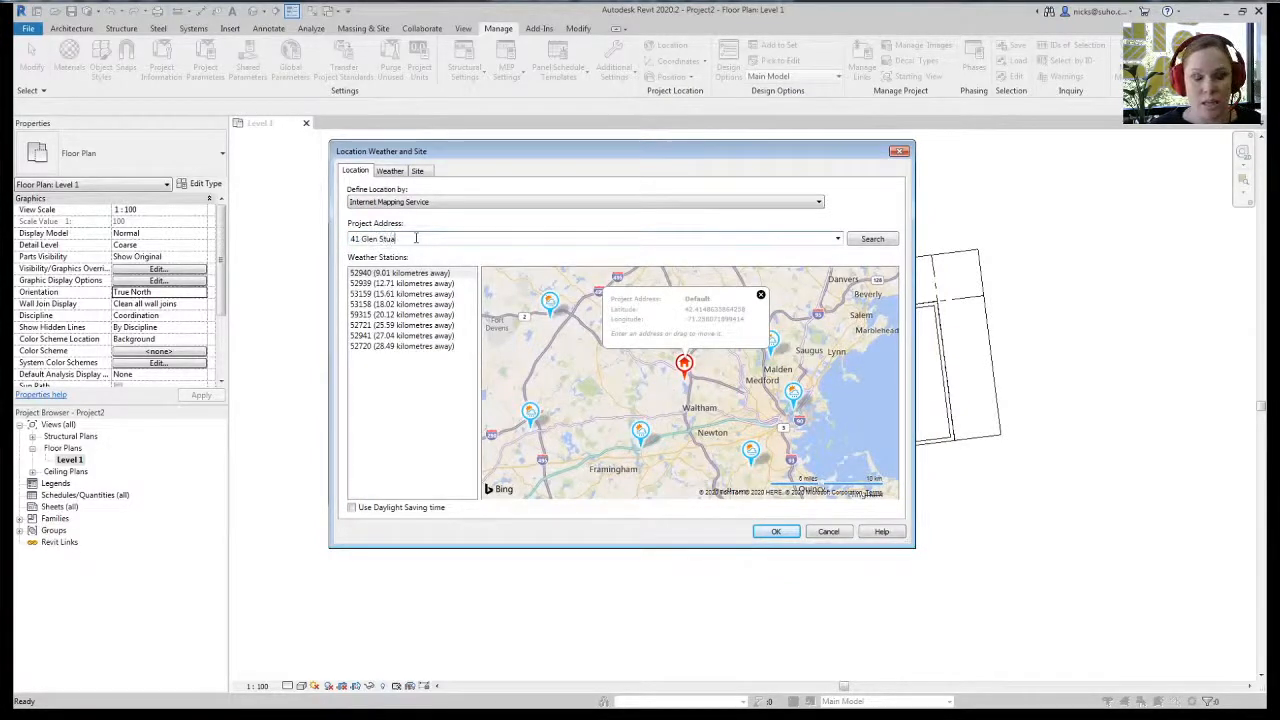
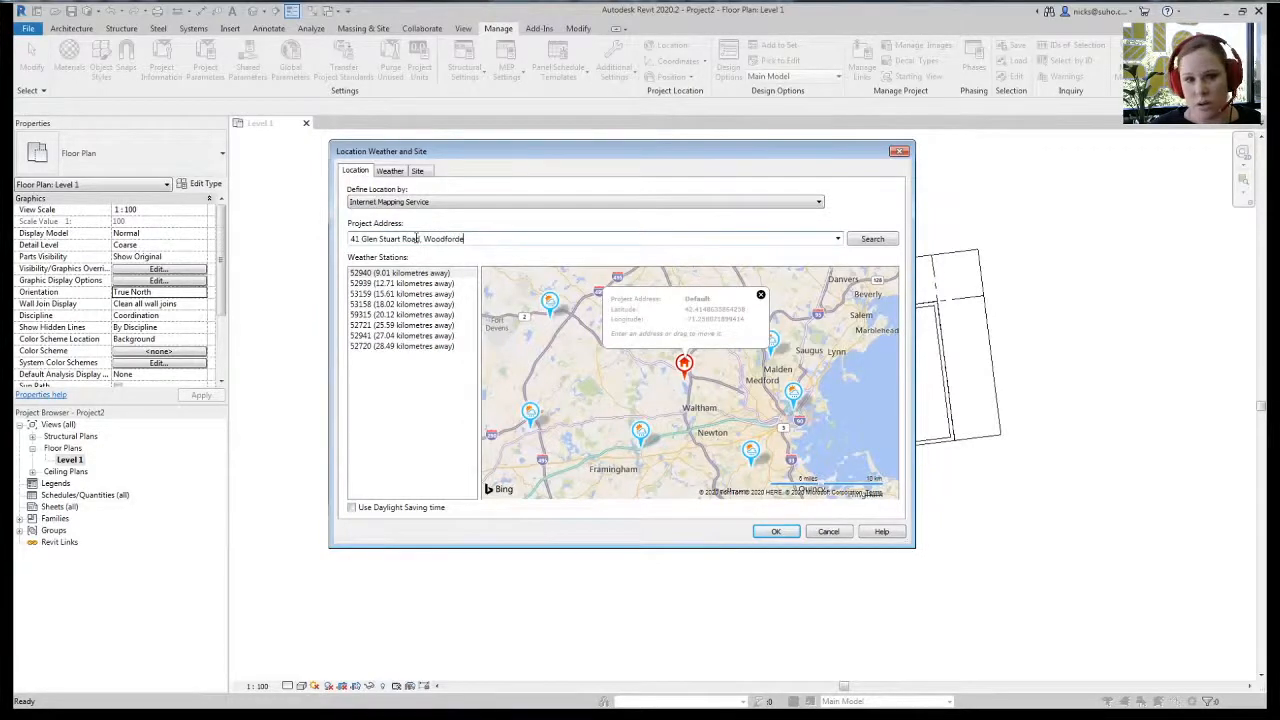
pyautogui.click(870, 241)
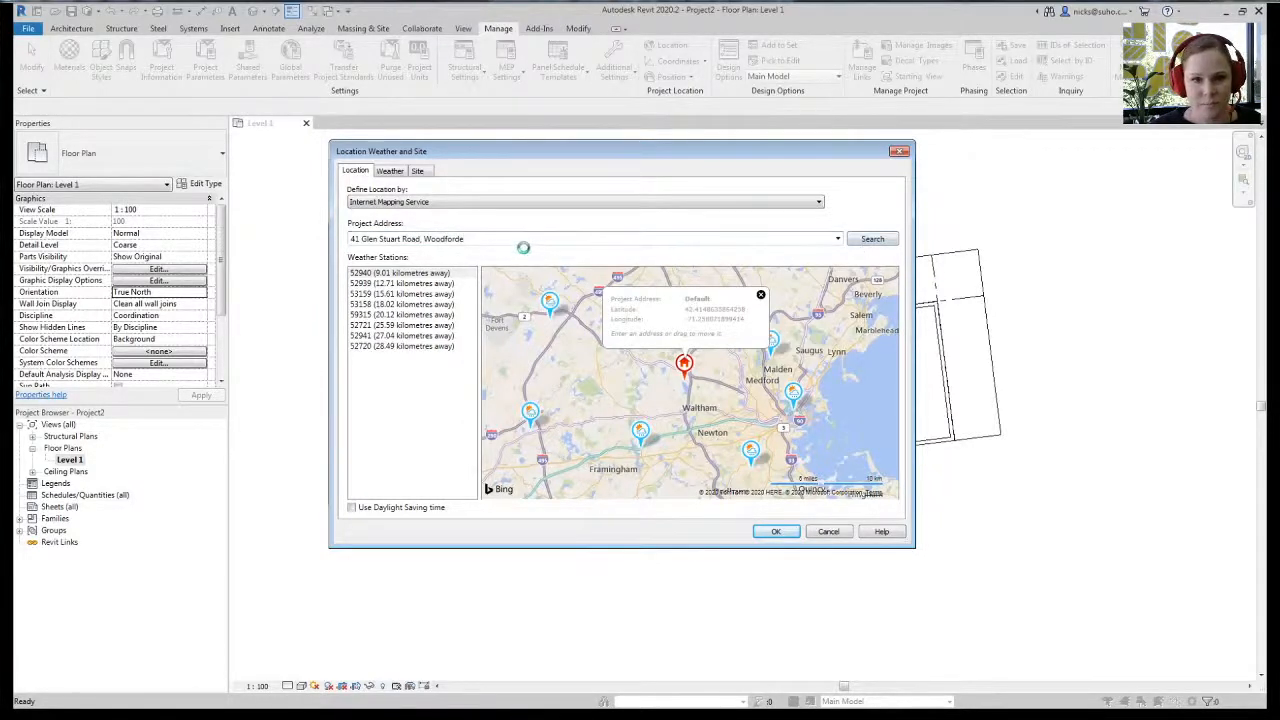
pyautogui.click(776, 531)
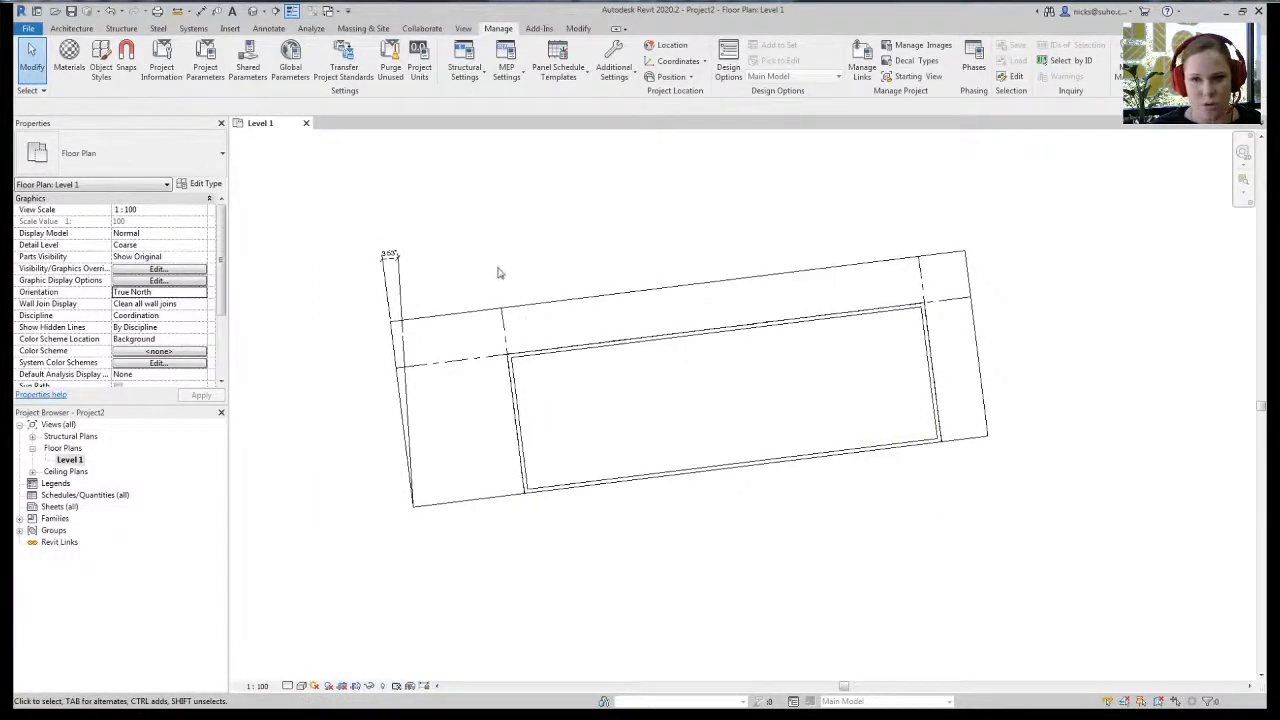
# - Return the Level 1 plan orientation to Project North
pyautogui.scroll(2, 502, 305)
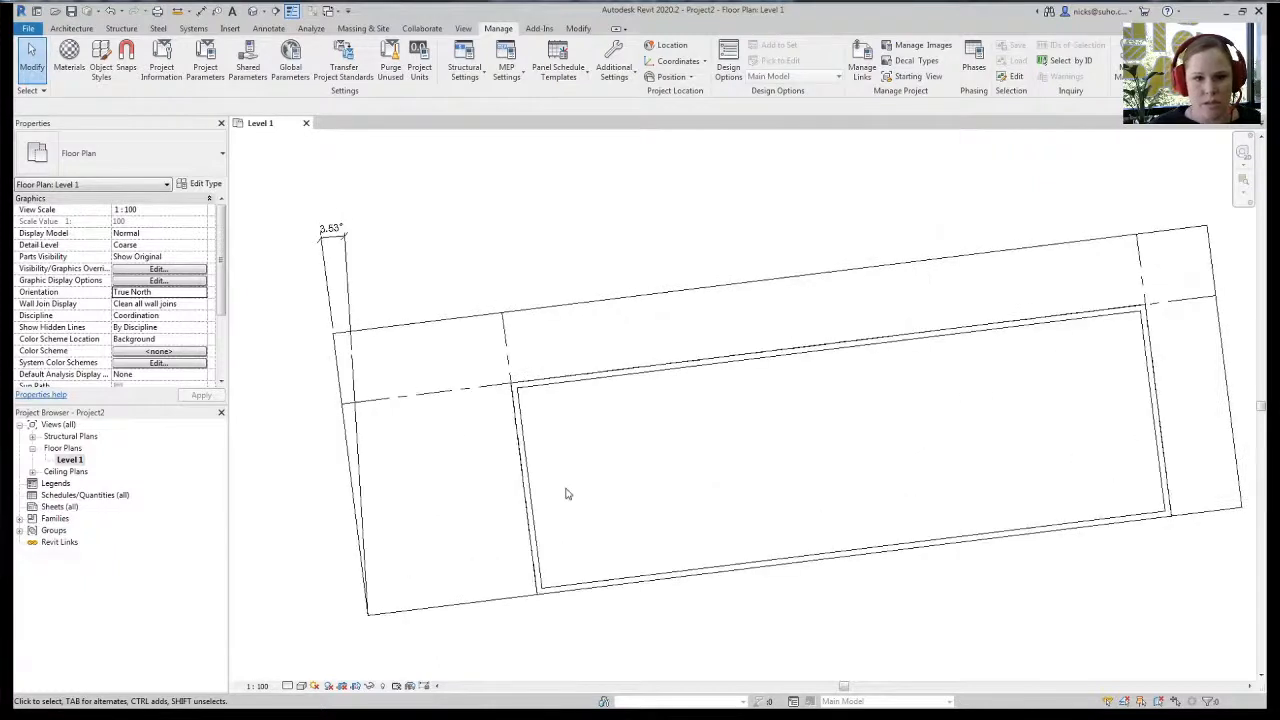
pyautogui.scroll(-2, 290, 354)
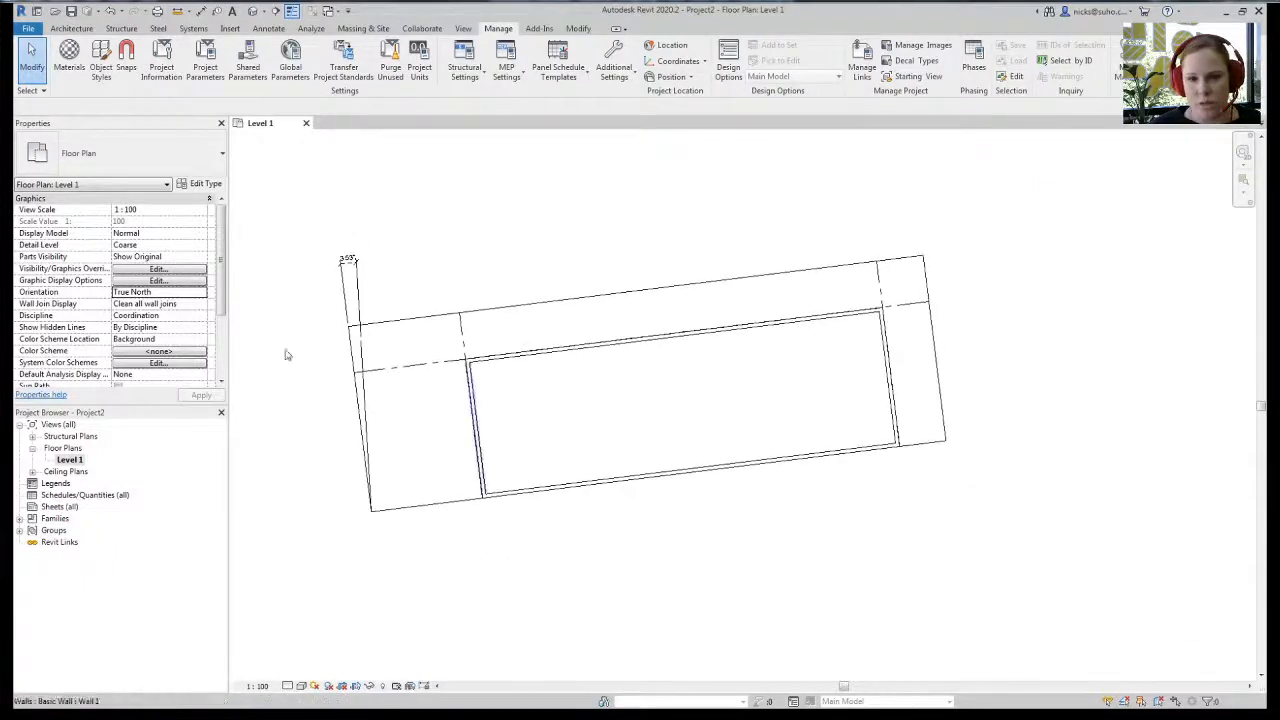
pyautogui.click(200, 292)
pyautogui.click(160, 304)
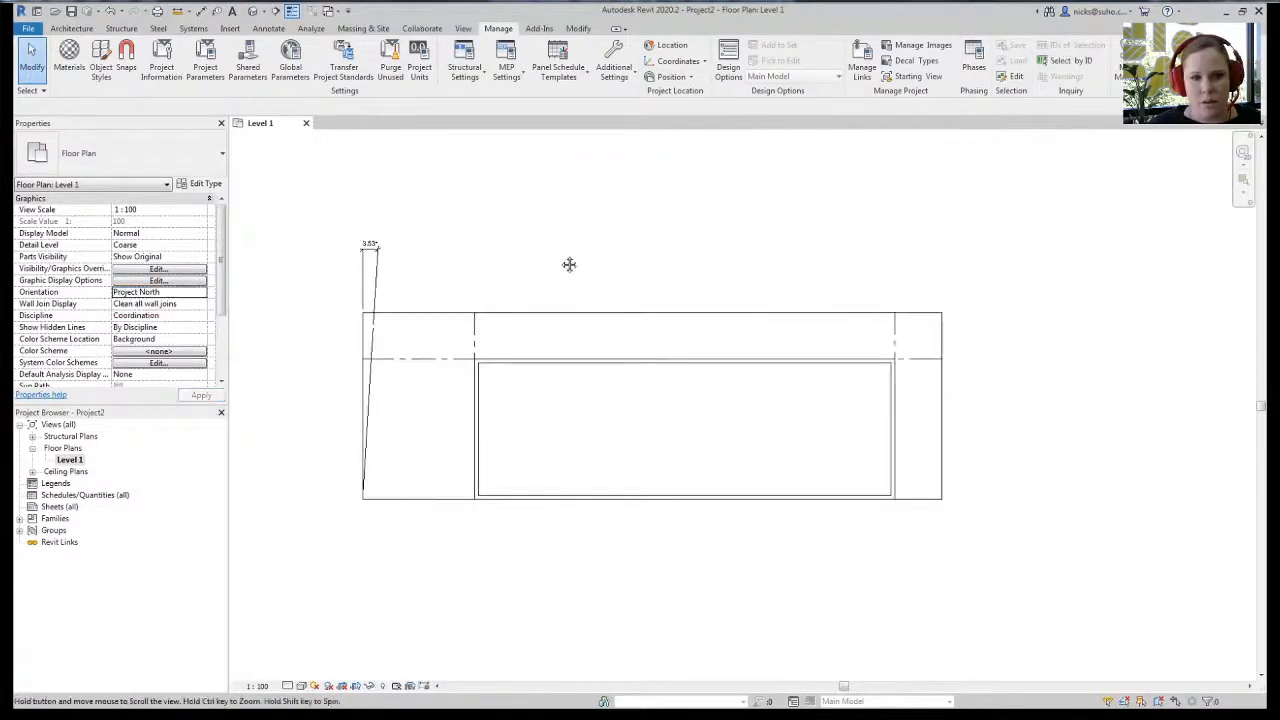
pyautogui.moveTo(569, 264); pyautogui.dragTo(607, 257, button='middle')
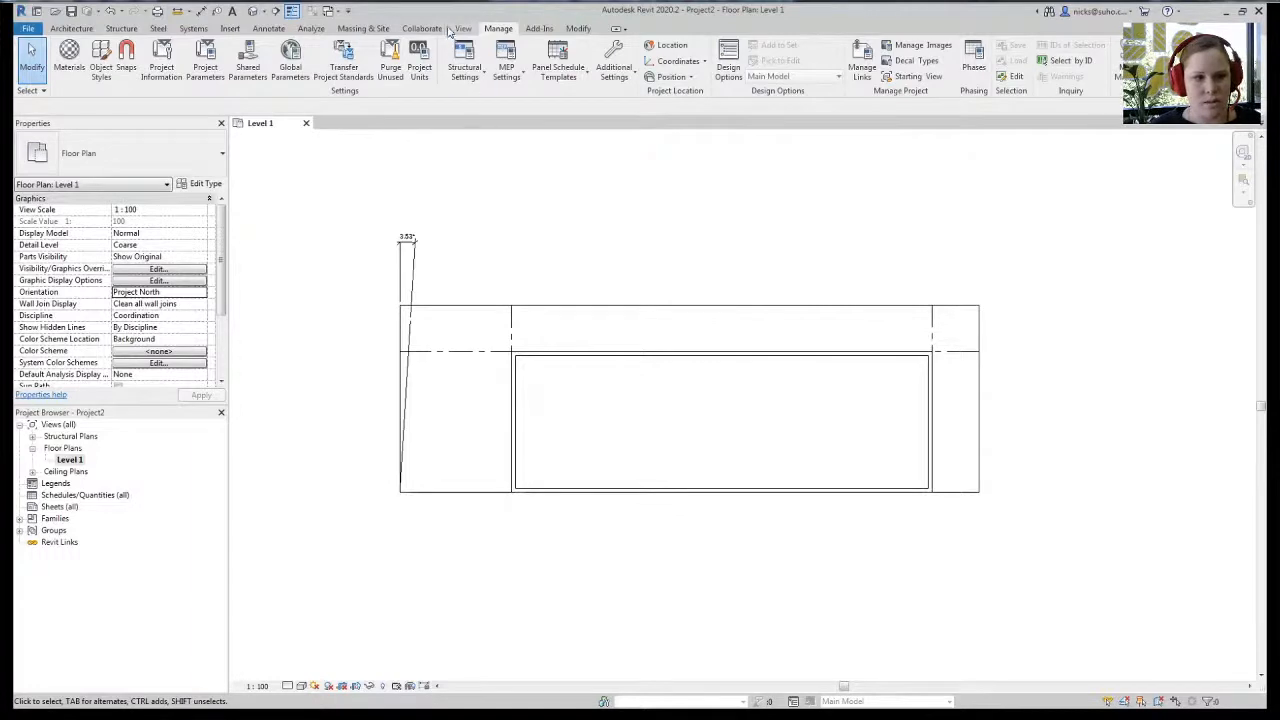
# - Draw a section line across the building with a break in the middle
pyautogui.click(463, 28)
pyautogui.click(449, 60)
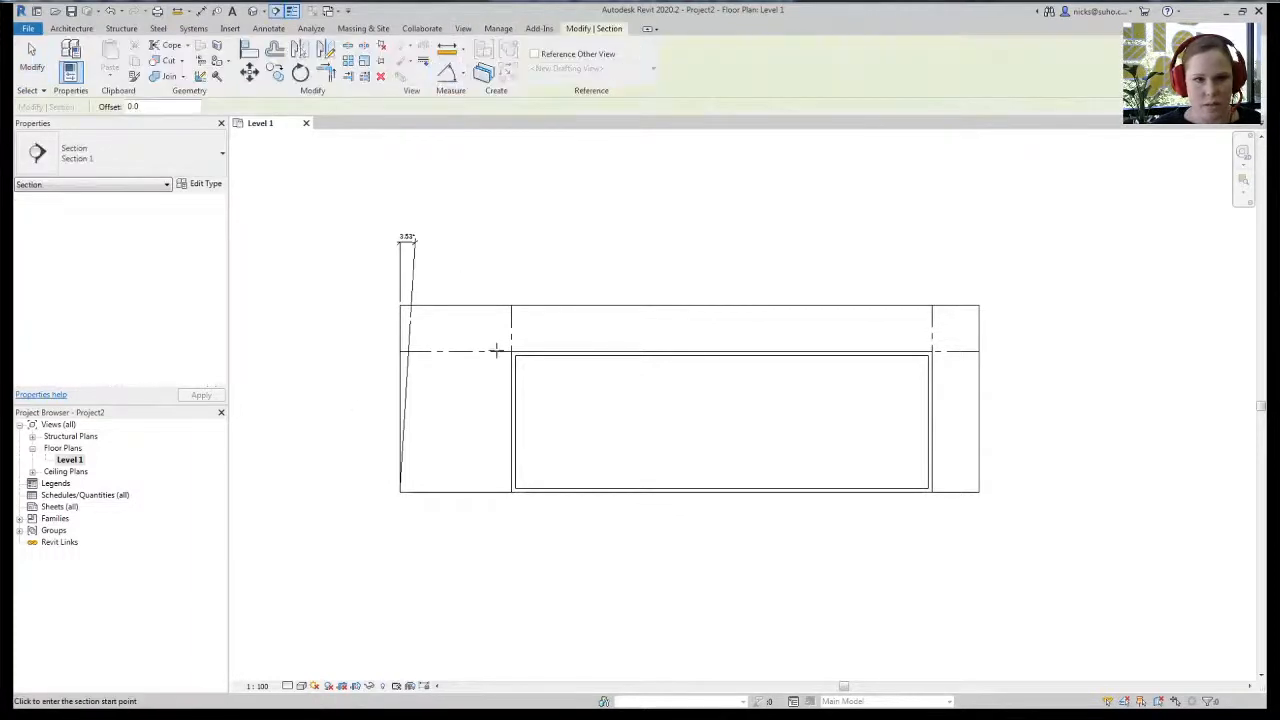
pyautogui.click(385, 432)
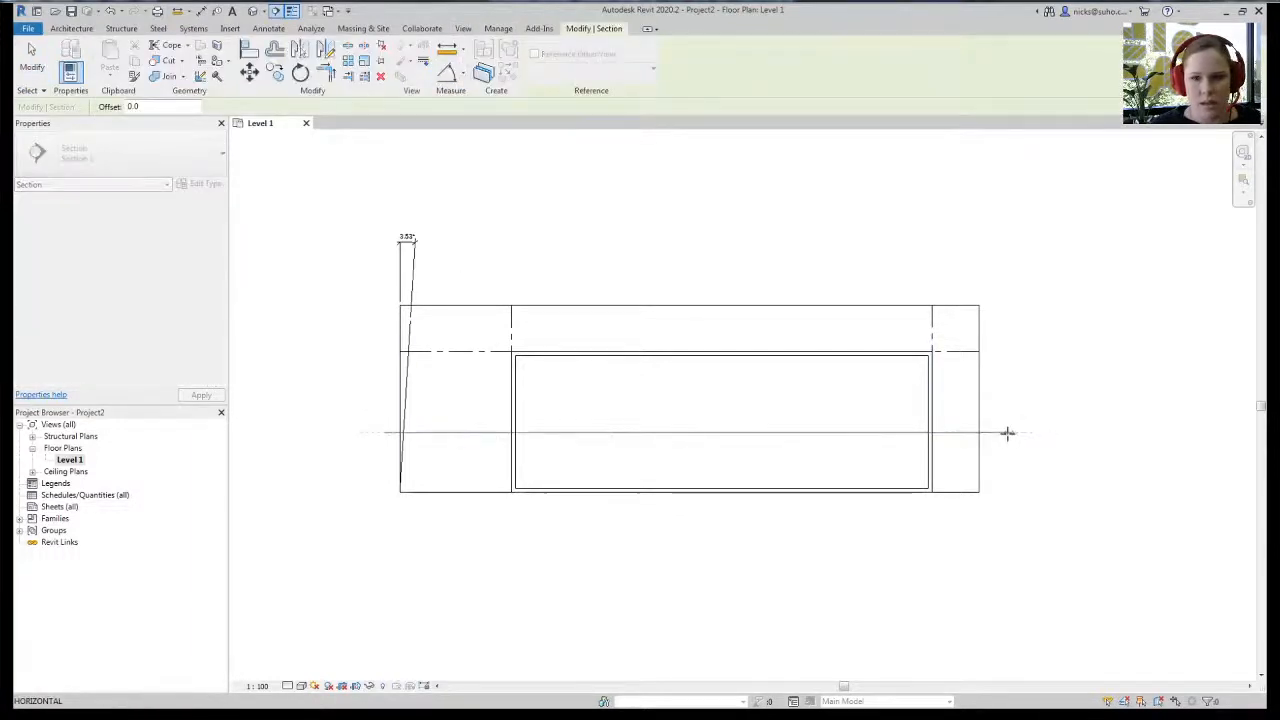
pyautogui.click(1006, 434)
pyautogui.click(651, 428)
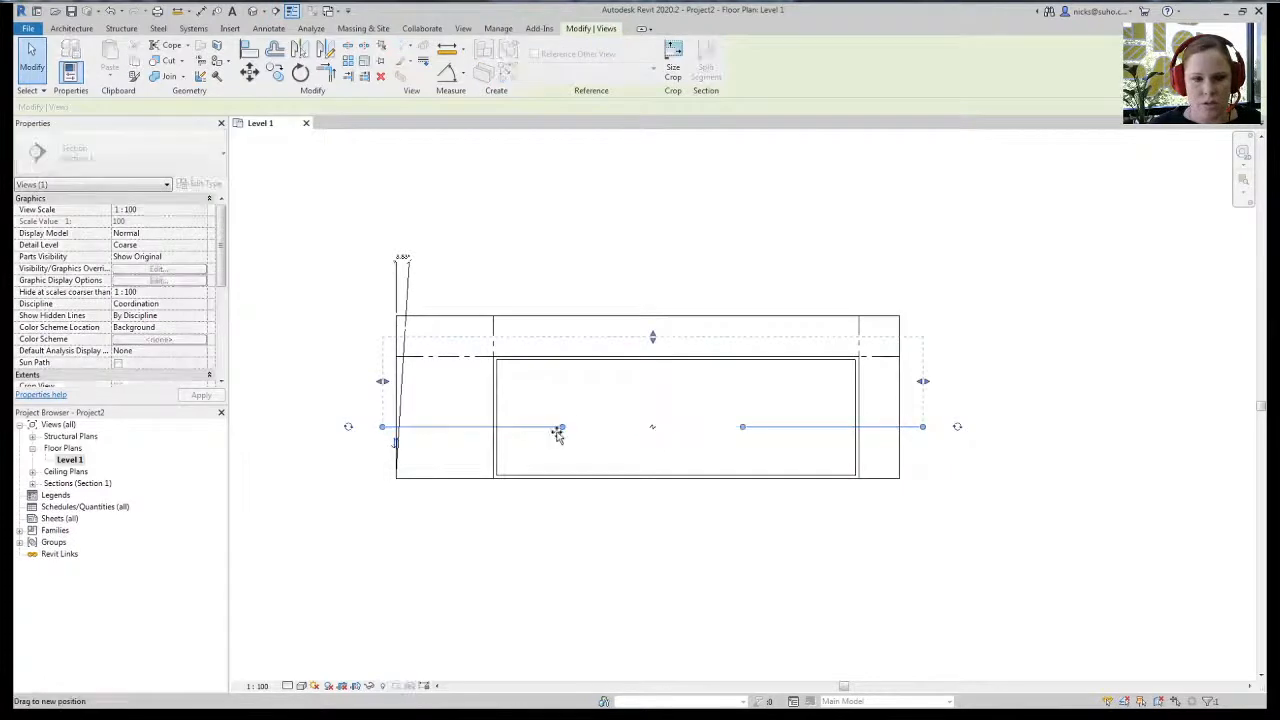
pyautogui.moveTo(416, 437); pyautogui.dragTo(400, 432)
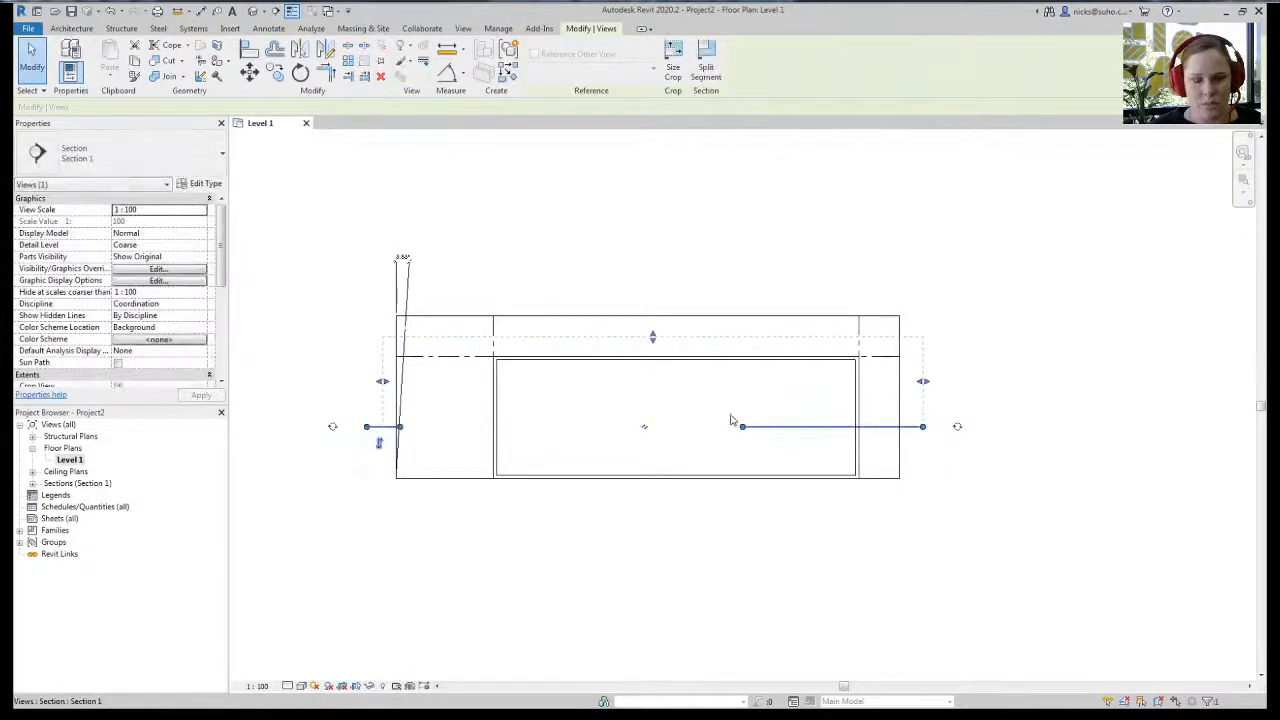
pyautogui.moveTo(742, 430); pyautogui.dragTo(922, 427)
pyautogui.click(898, 514)
pyautogui.moveTo(494, 506); pyautogui.dragTo(517, 506, button='middle')
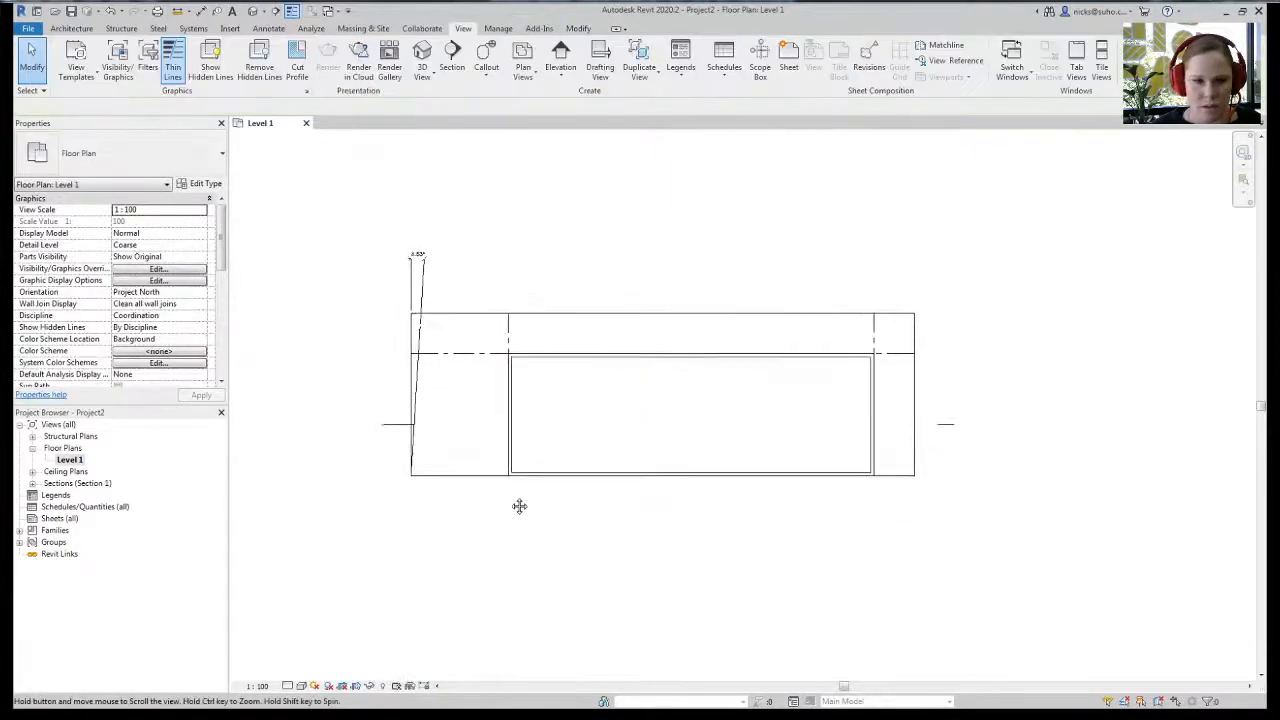
pyautogui.click(398, 425)
pyautogui.click(363, 329)
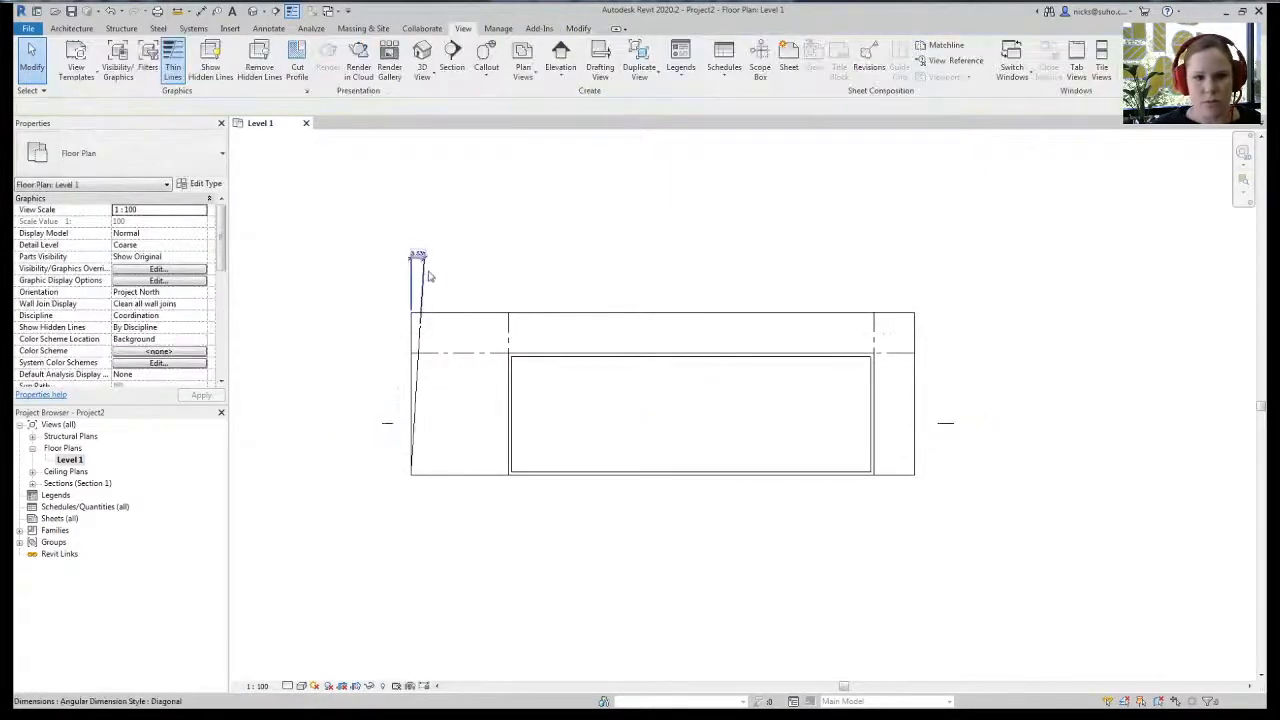
# - Delete the stray angular dimension from the plan
pyautogui.click(420, 265)
pyautogui.press('Delete')
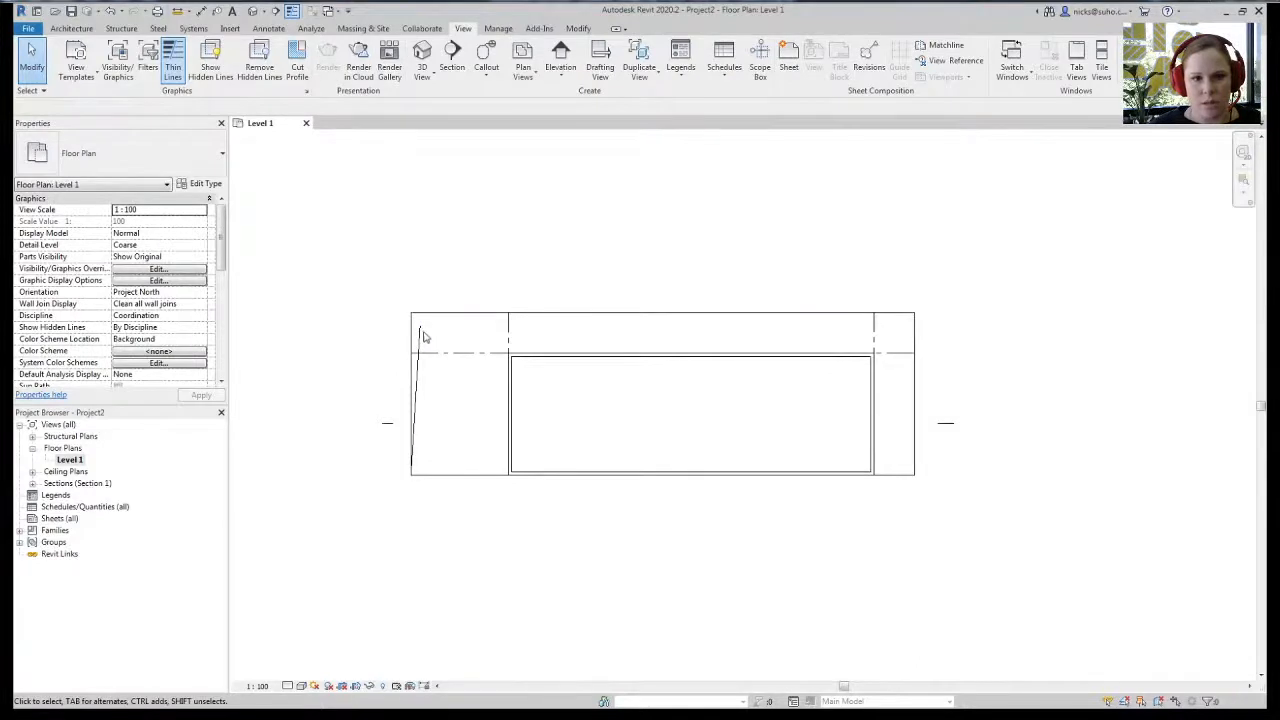
pyautogui.moveTo(700, 527); pyautogui.dragTo(686, 510, button='middle')
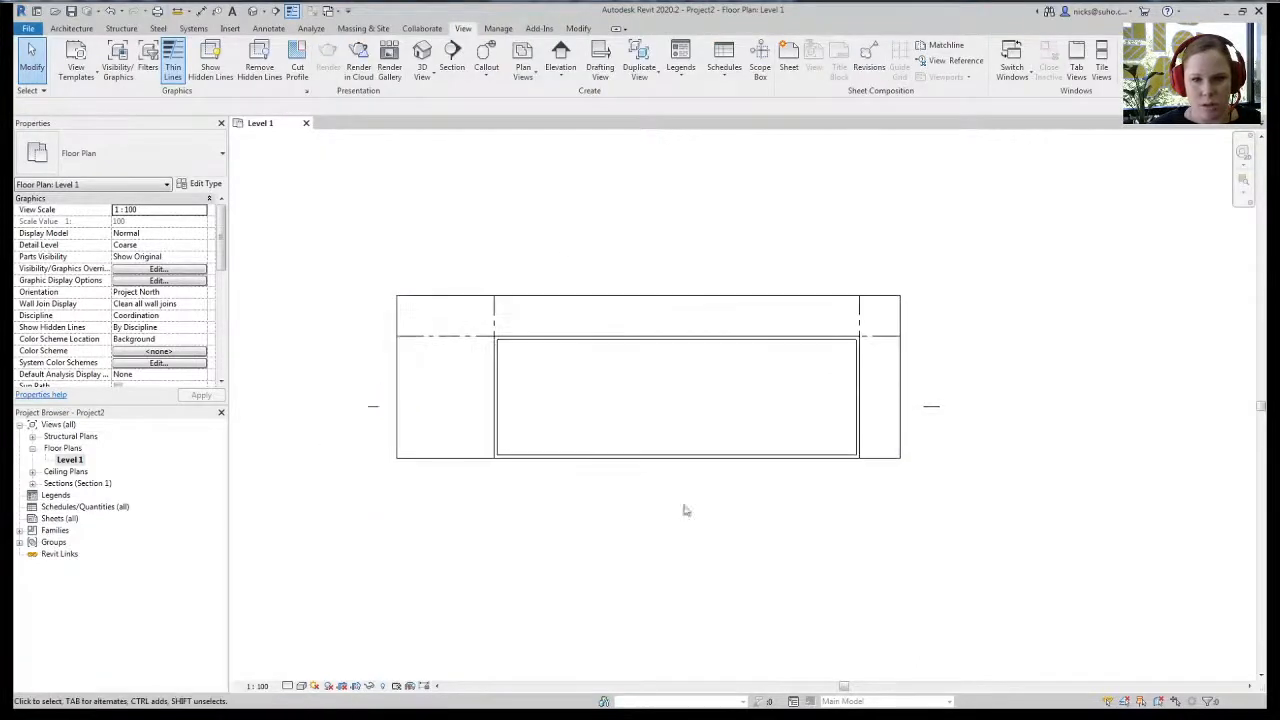
# - Open the Section 1 view and extend Grid 1 upward above the walls
pyautogui.rightClick(369, 407)
pyautogui.click(414, 137)
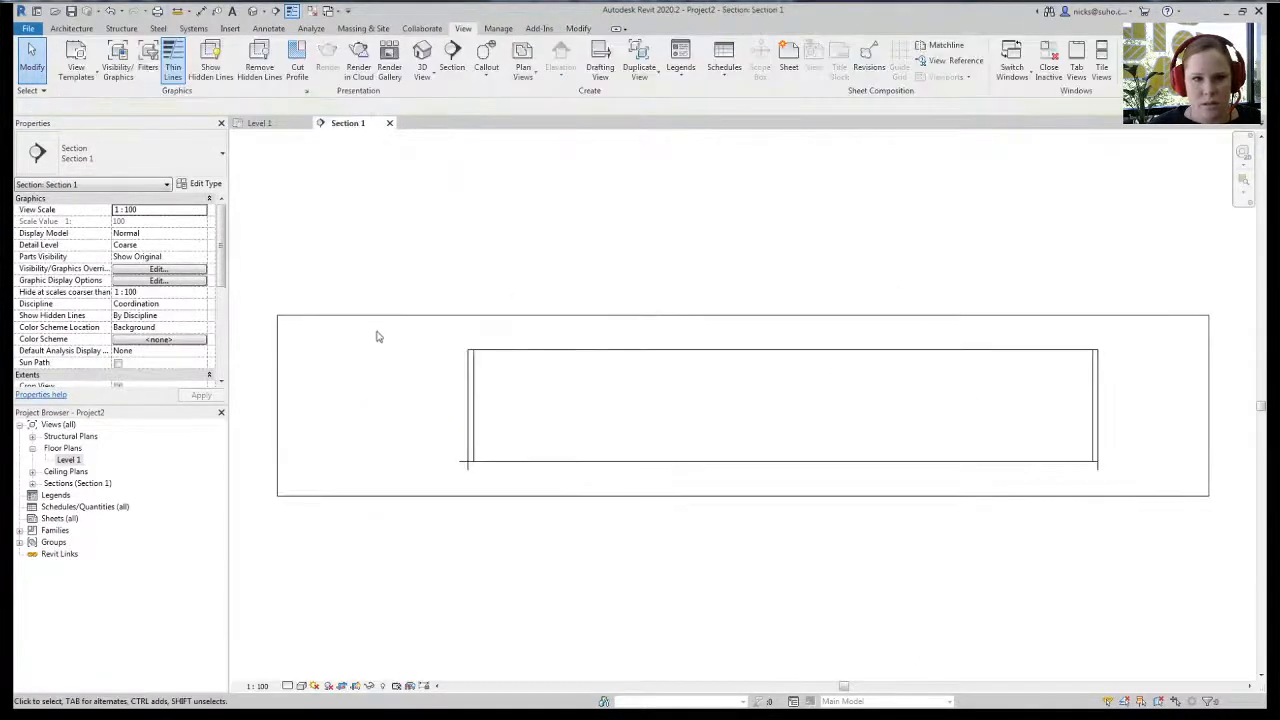
pyautogui.scroll(-1, 409, 480)
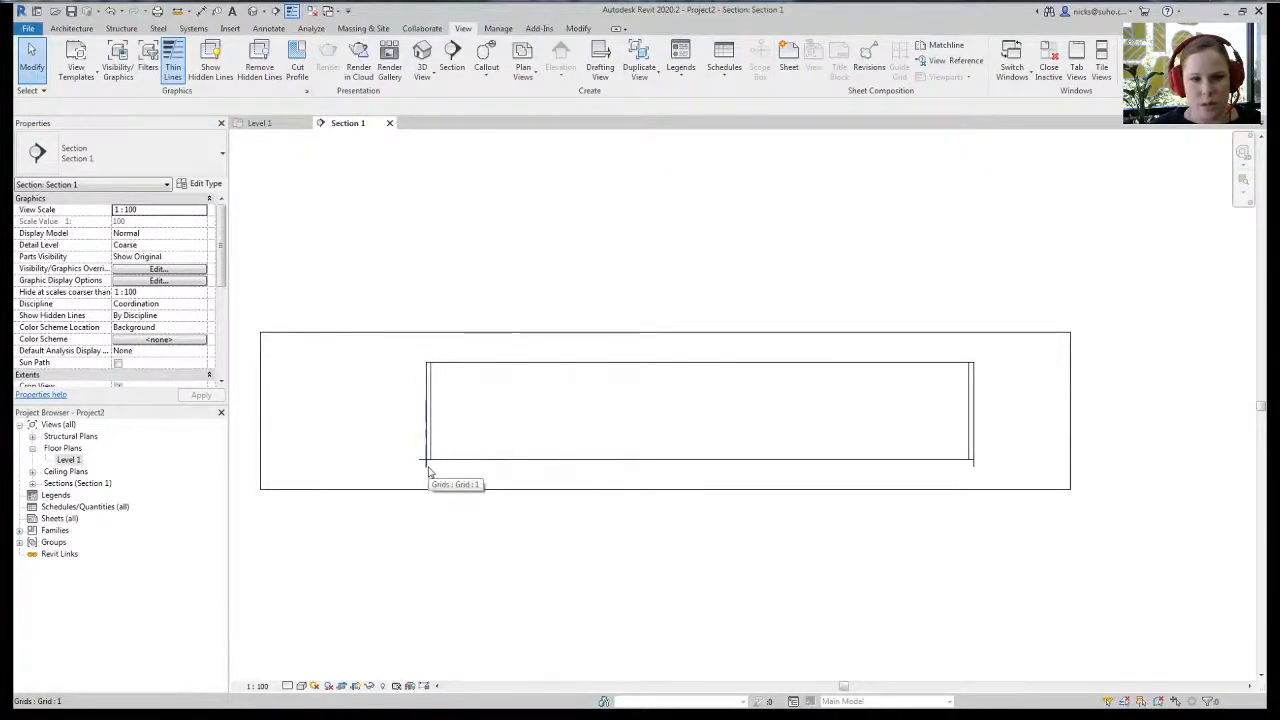
pyautogui.click(428, 468)
pyautogui.moveTo(426, 365); pyautogui.dragTo(426, 305)
pyautogui.click(583, 431)
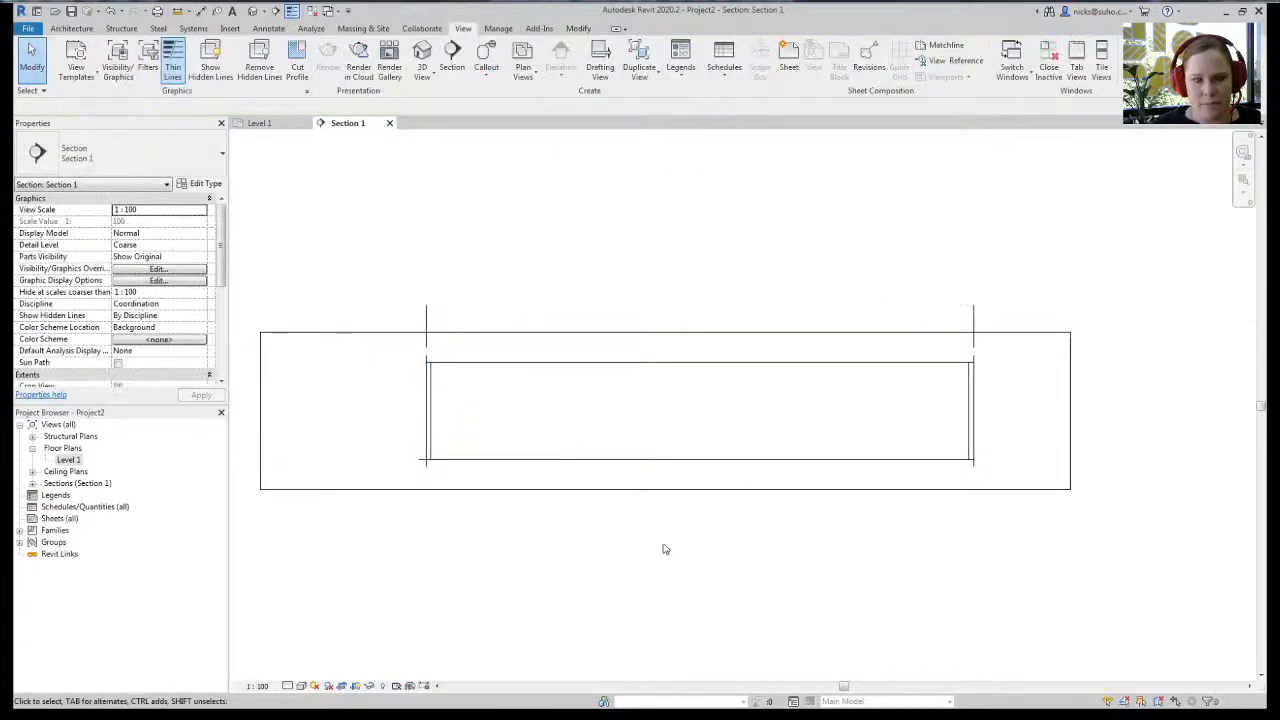
pyautogui.click(691, 458)
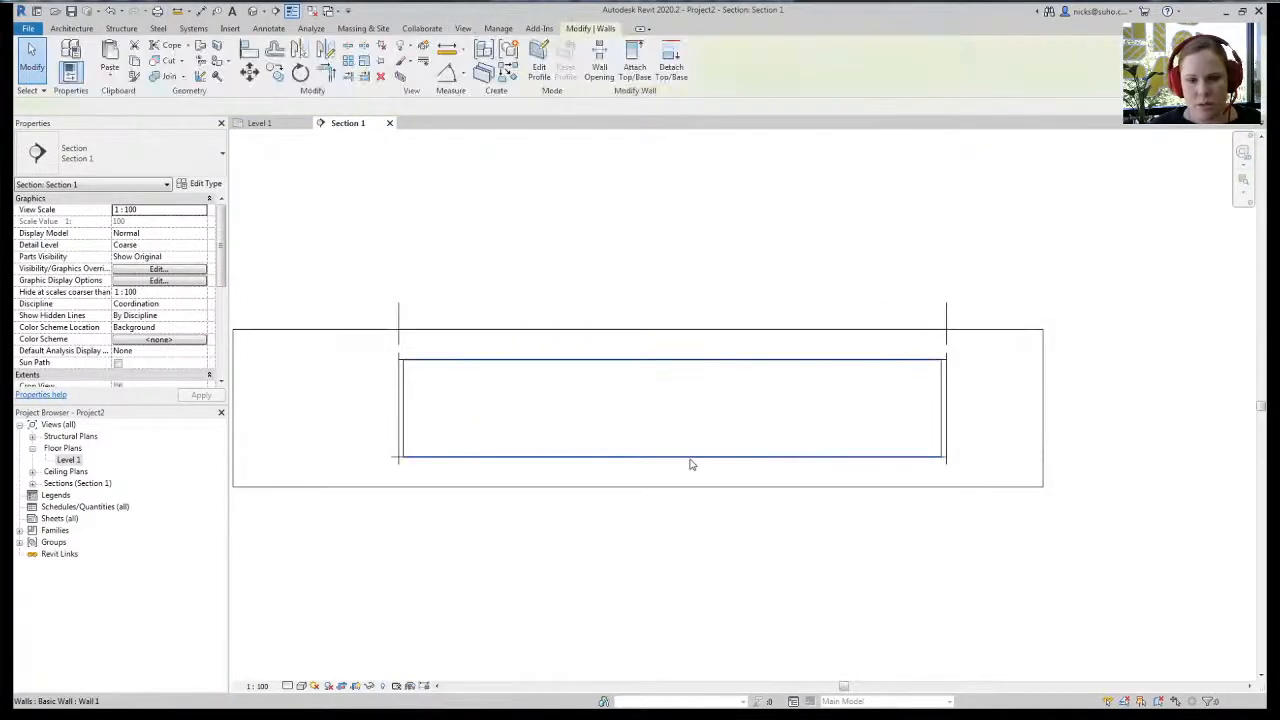
pyautogui.click(503, 163)
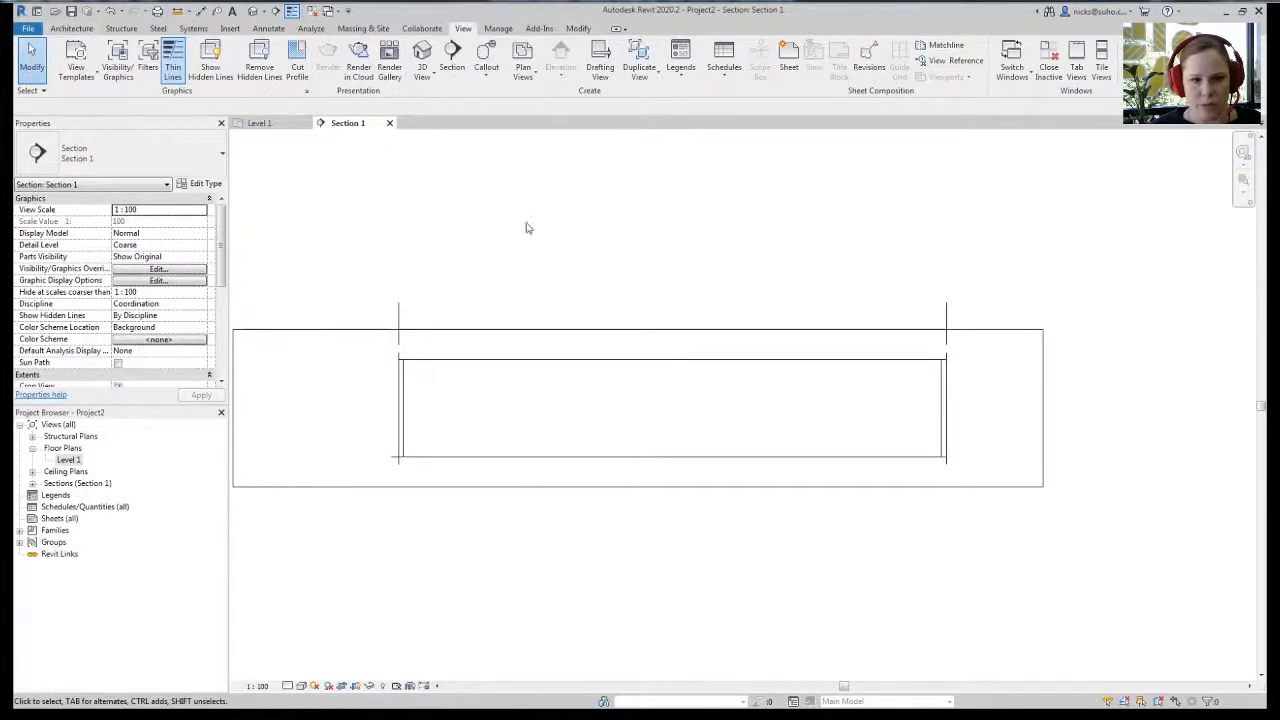
pyautogui.scroll(-1, 531, 229)
pyautogui.moveTo(555, 241); pyautogui.dragTo(591, 249, button='middle')
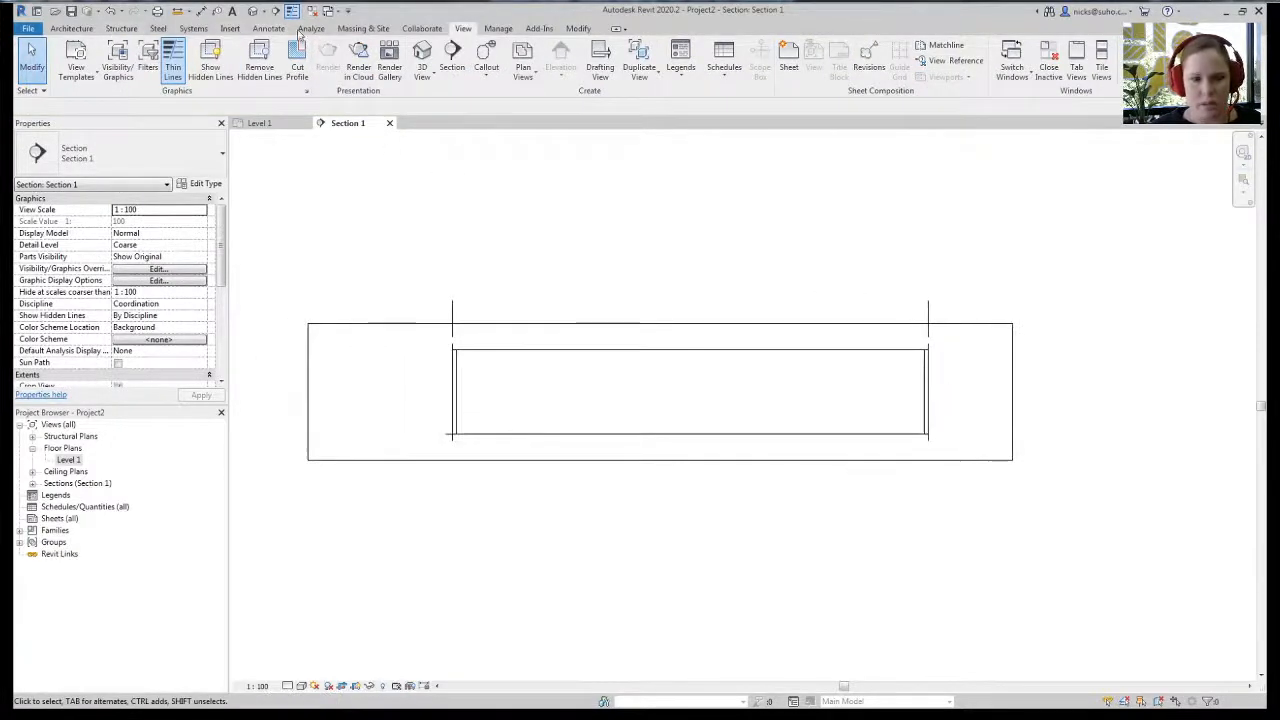
pyautogui.click(93, 28)
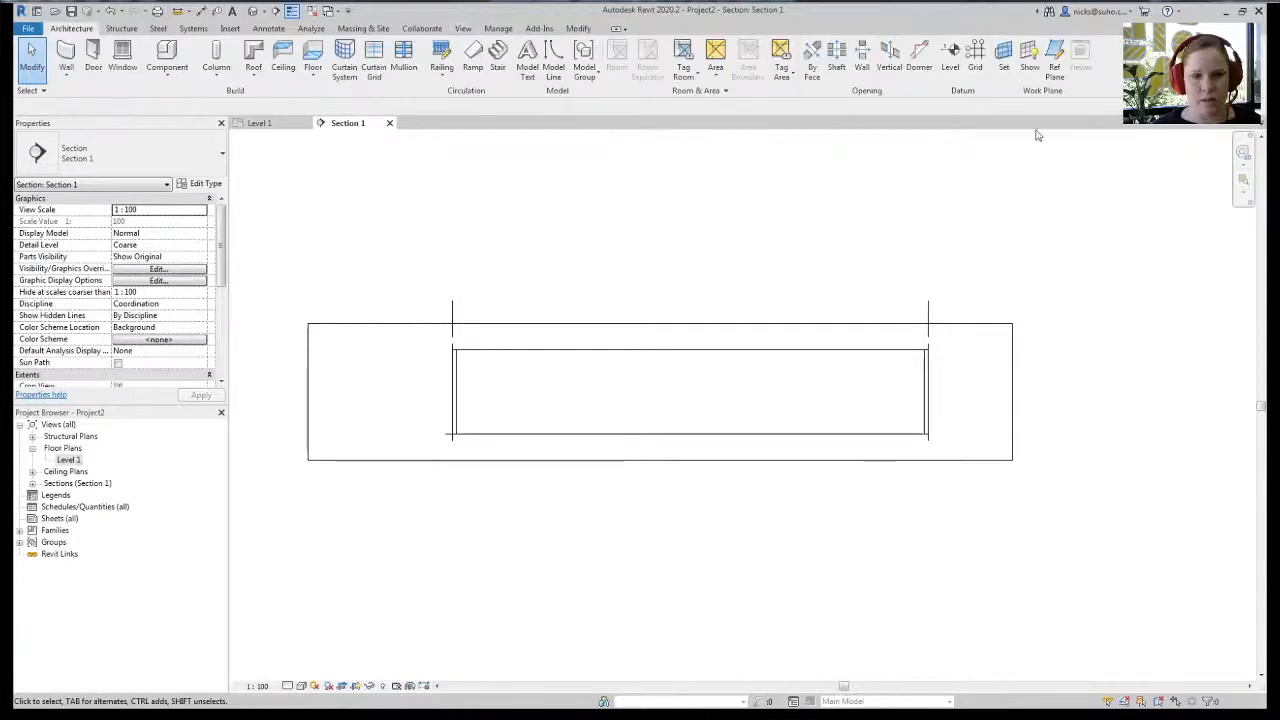
# - Draw a new level line 4000 above the floor level, spanning past the walls
pyautogui.click(950, 58)
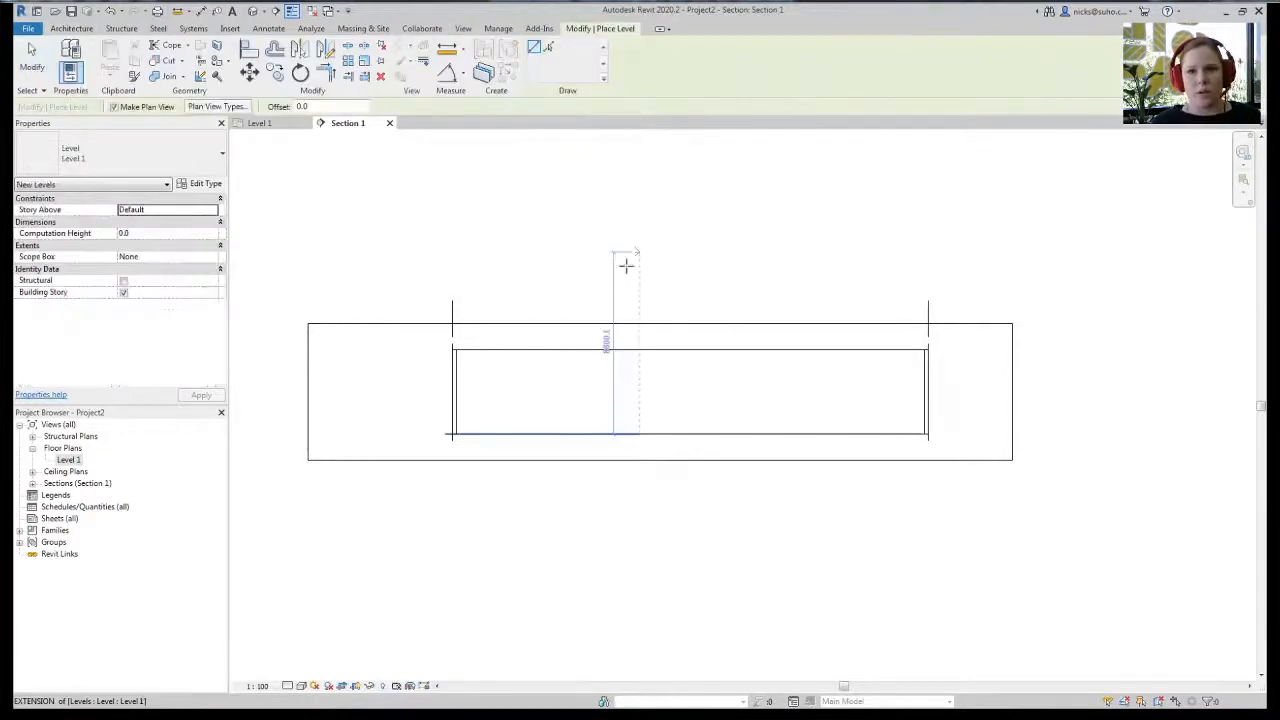
pyautogui.click(446, 434)
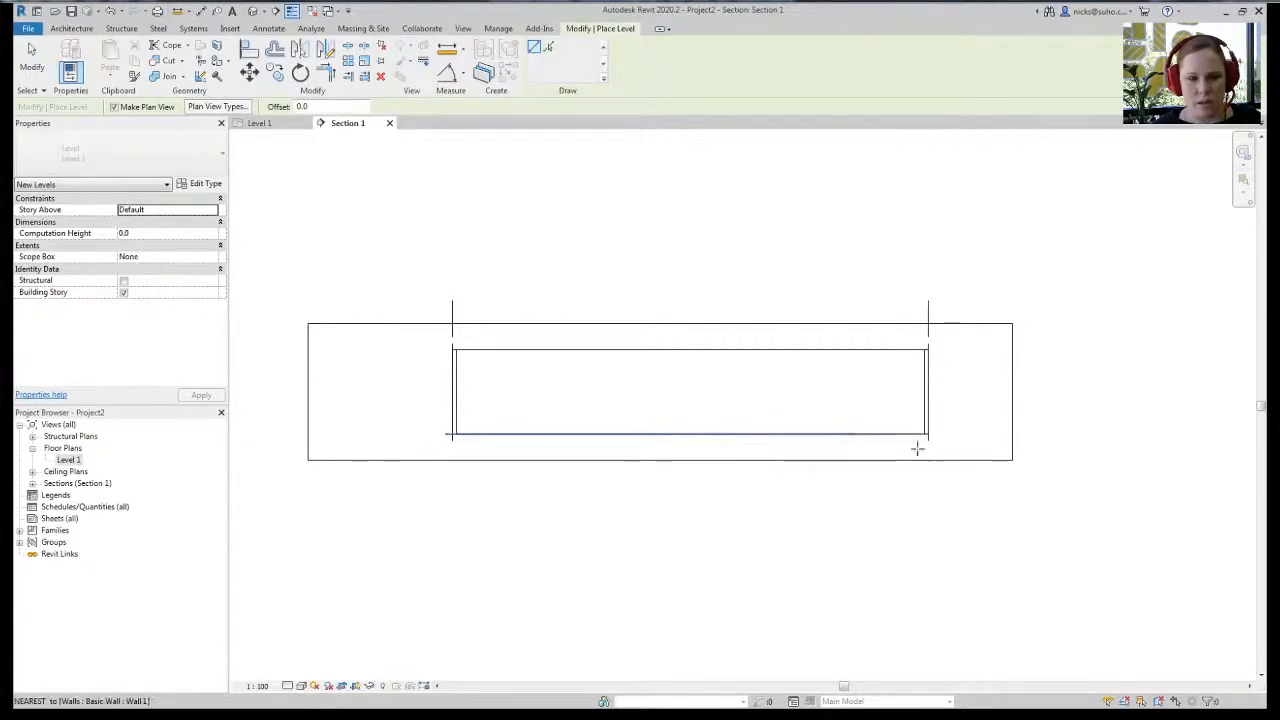
pyautogui.click(1040, 432)
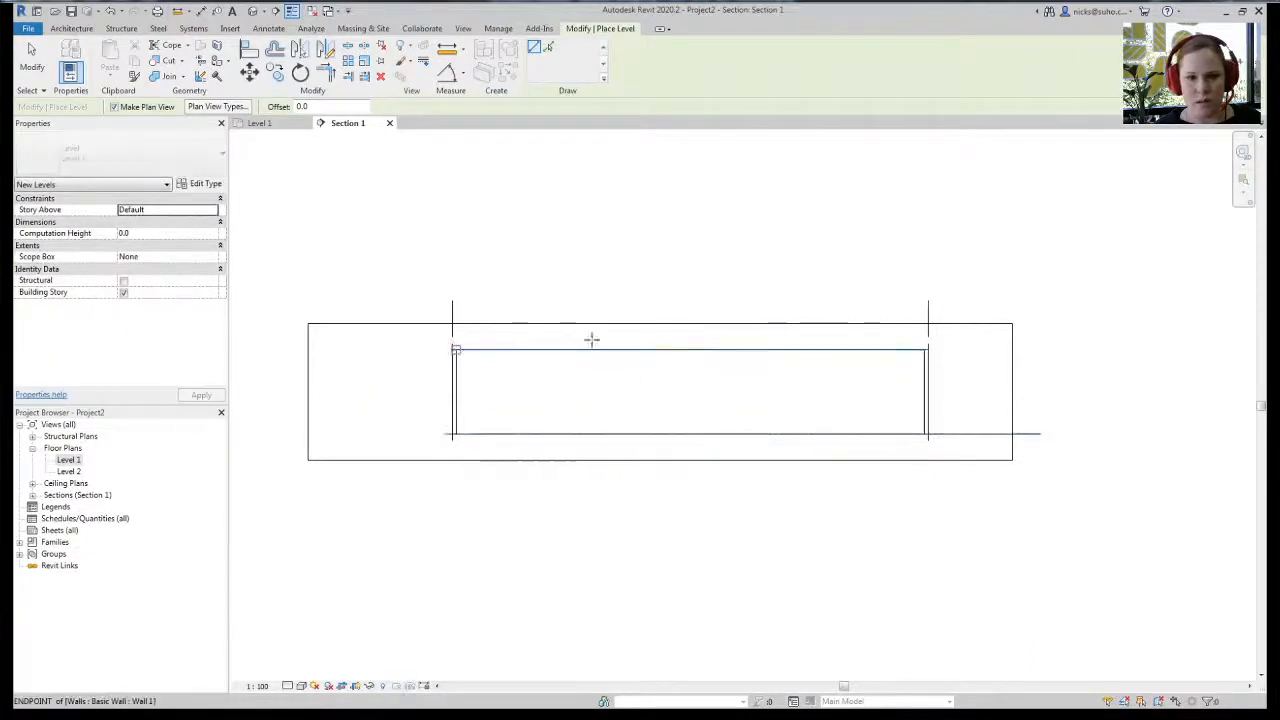
pyautogui.click(1043, 349)
pyautogui.press('Escape')
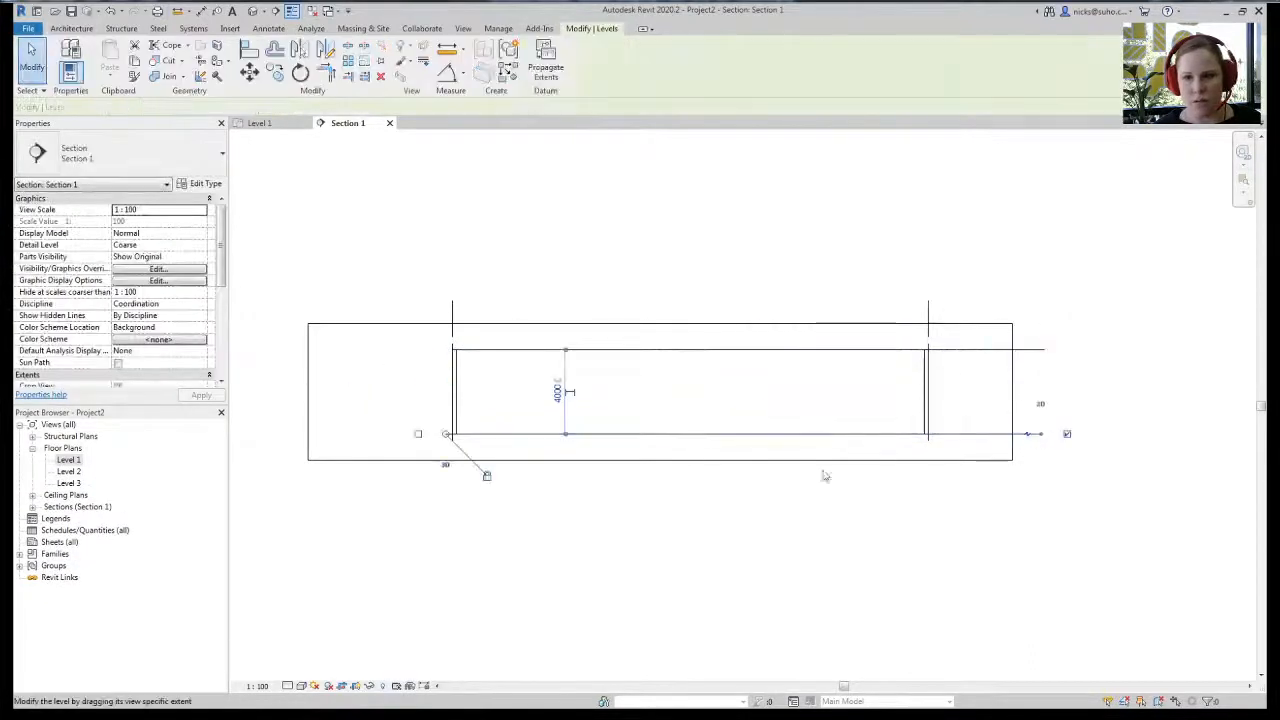
# - Rename the floor level to Ground Floor, renaming its matching views too
pyautogui.click(800, 434)
pyautogui.click(194, 292)
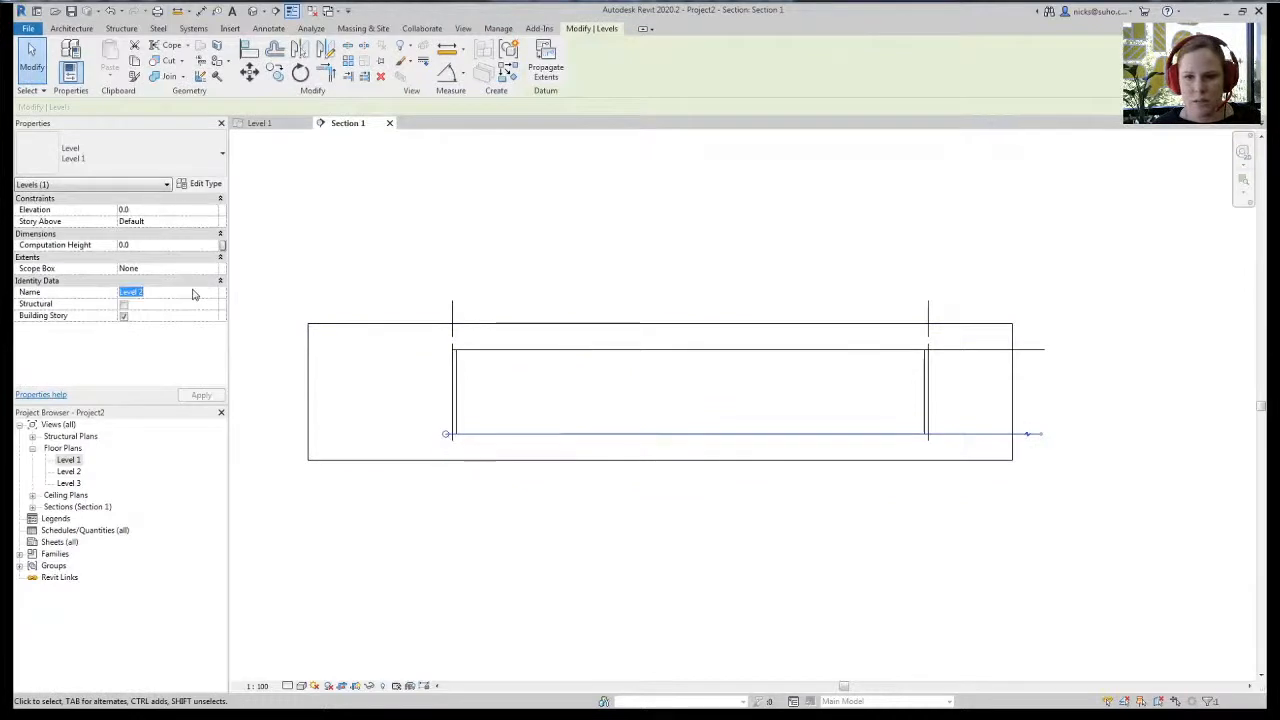
pyautogui.write('Ground Floor')
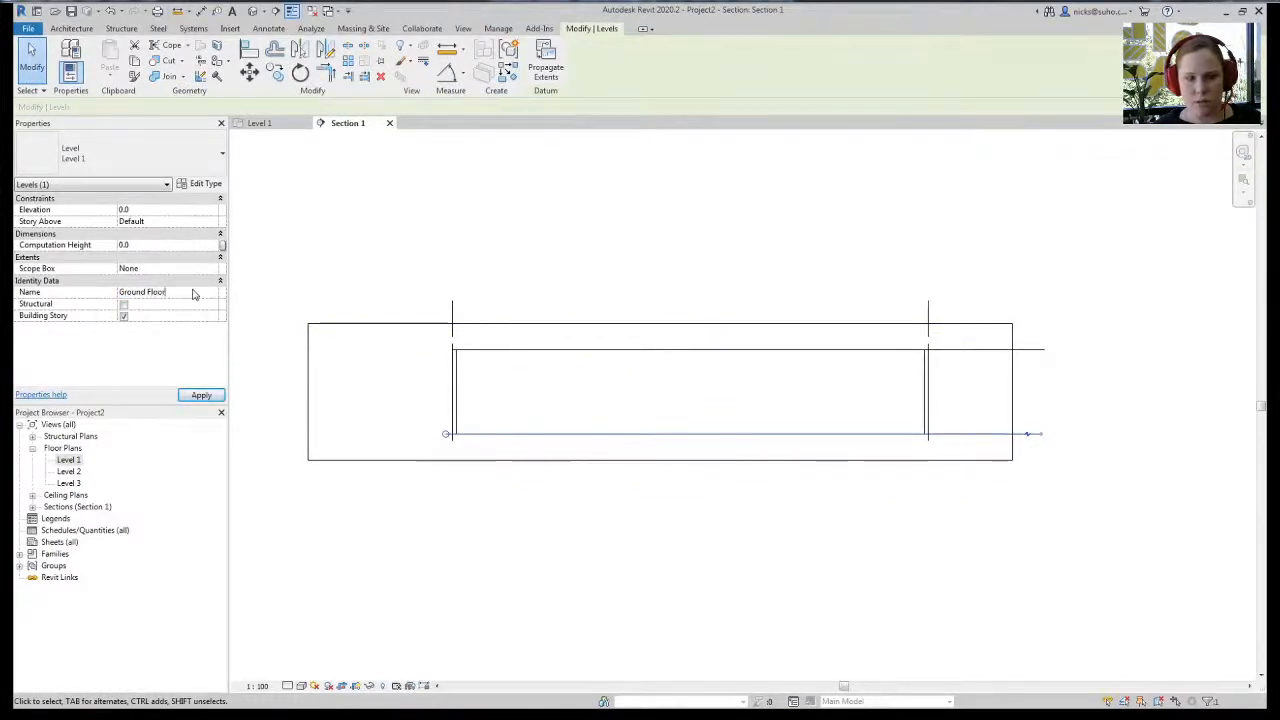
pyautogui.press('Return')
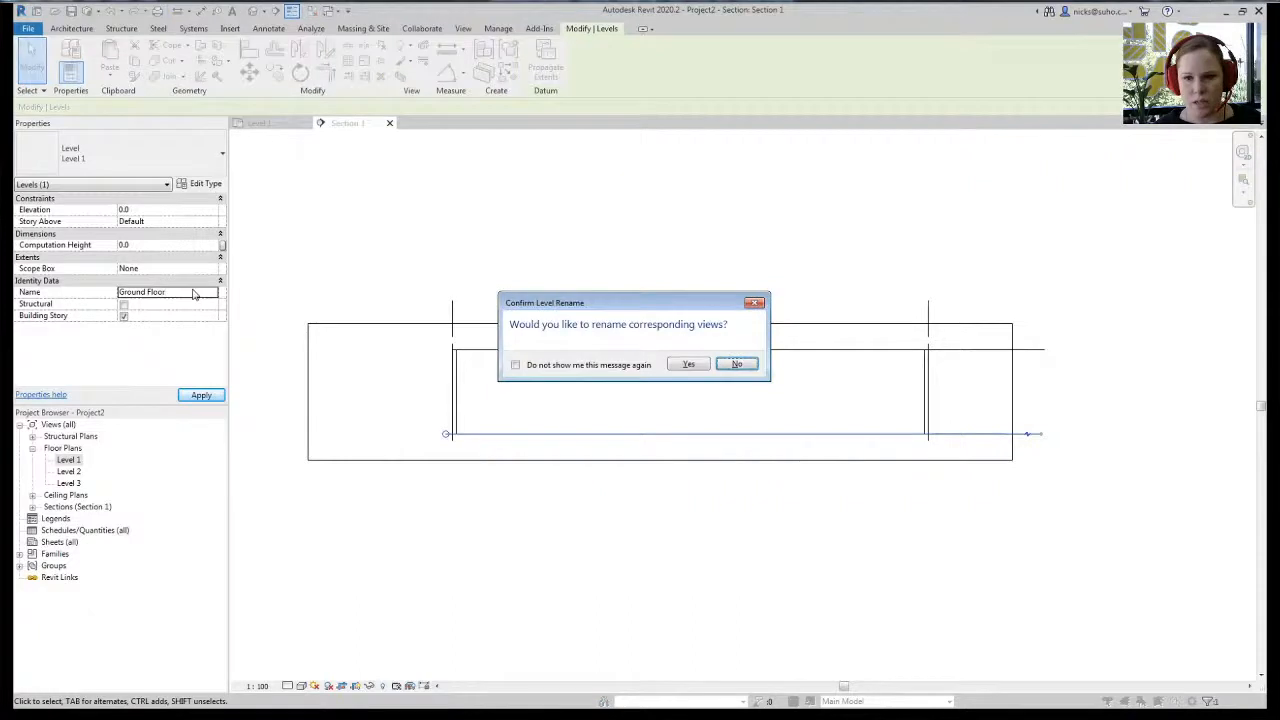
pyautogui.click(689, 364)
# - Rename the upper level to Ceiling Ht, renaming its matching views too
pyautogui.click(964, 350)
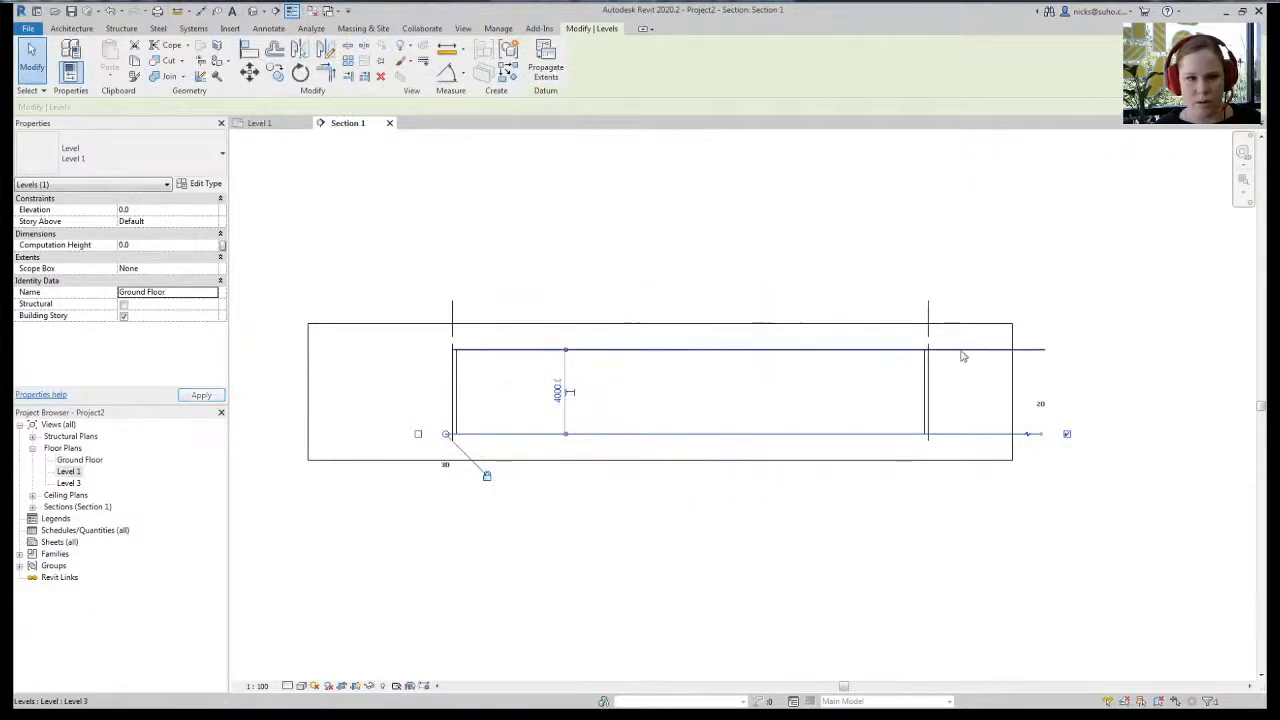
pyautogui.click(170, 290)
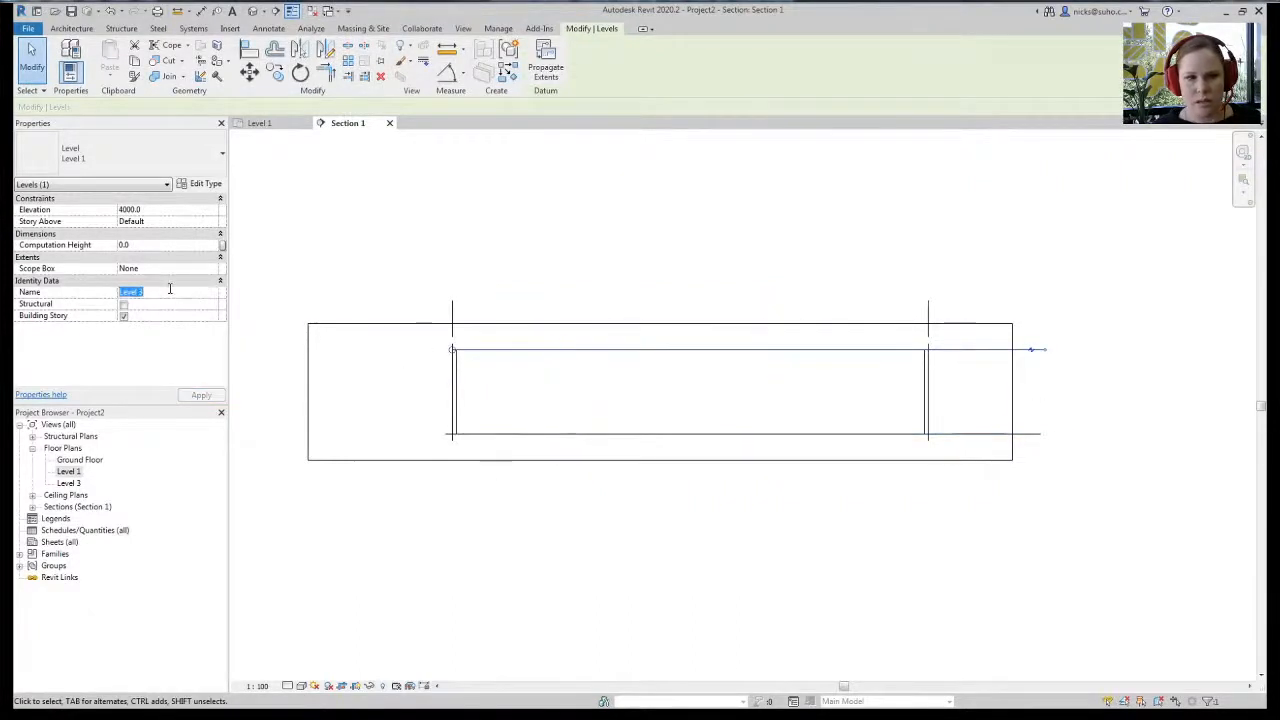
pyautogui.write('Ceil')
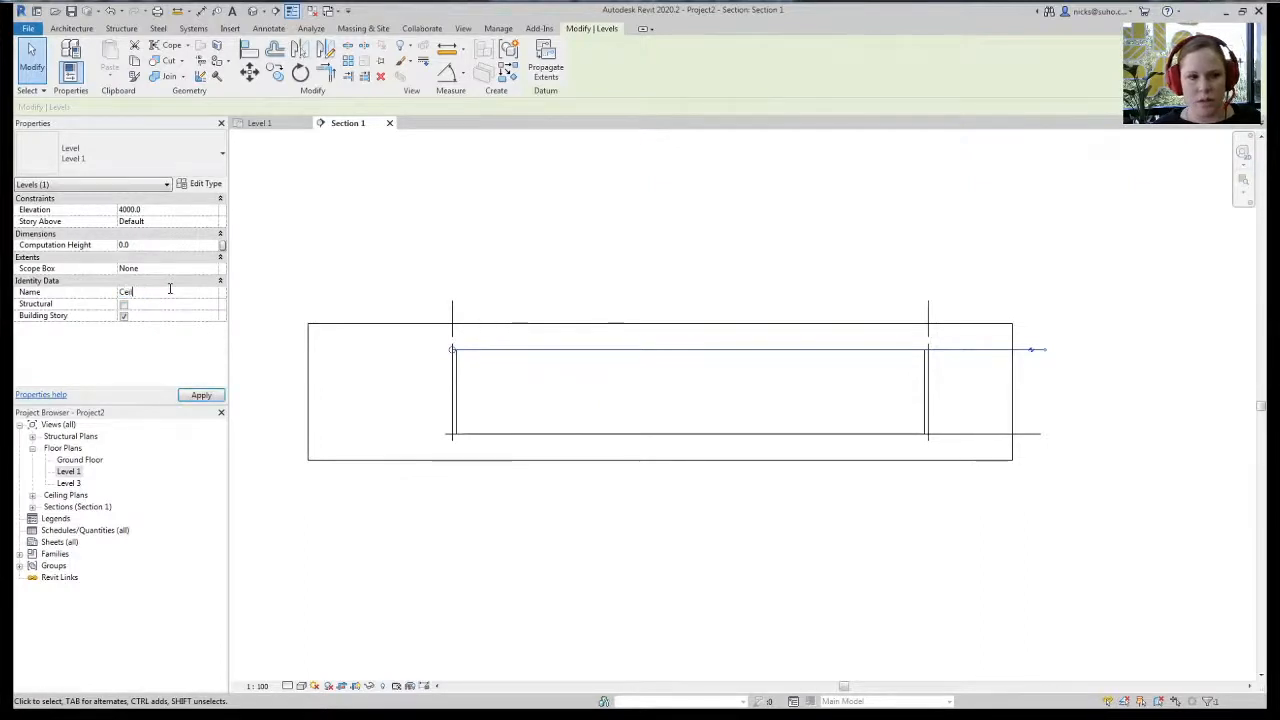
pyautogui.write('ing Ht')
pyautogui.press('Return')
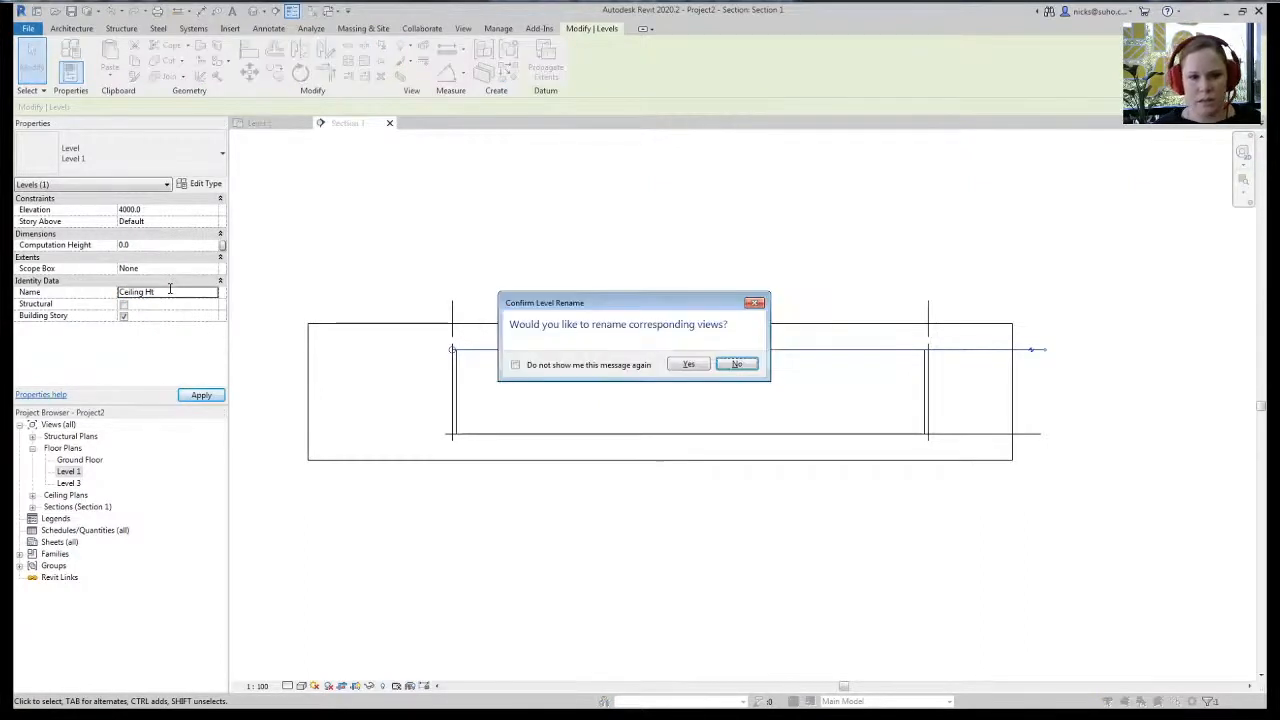
pyautogui.click(689, 364)
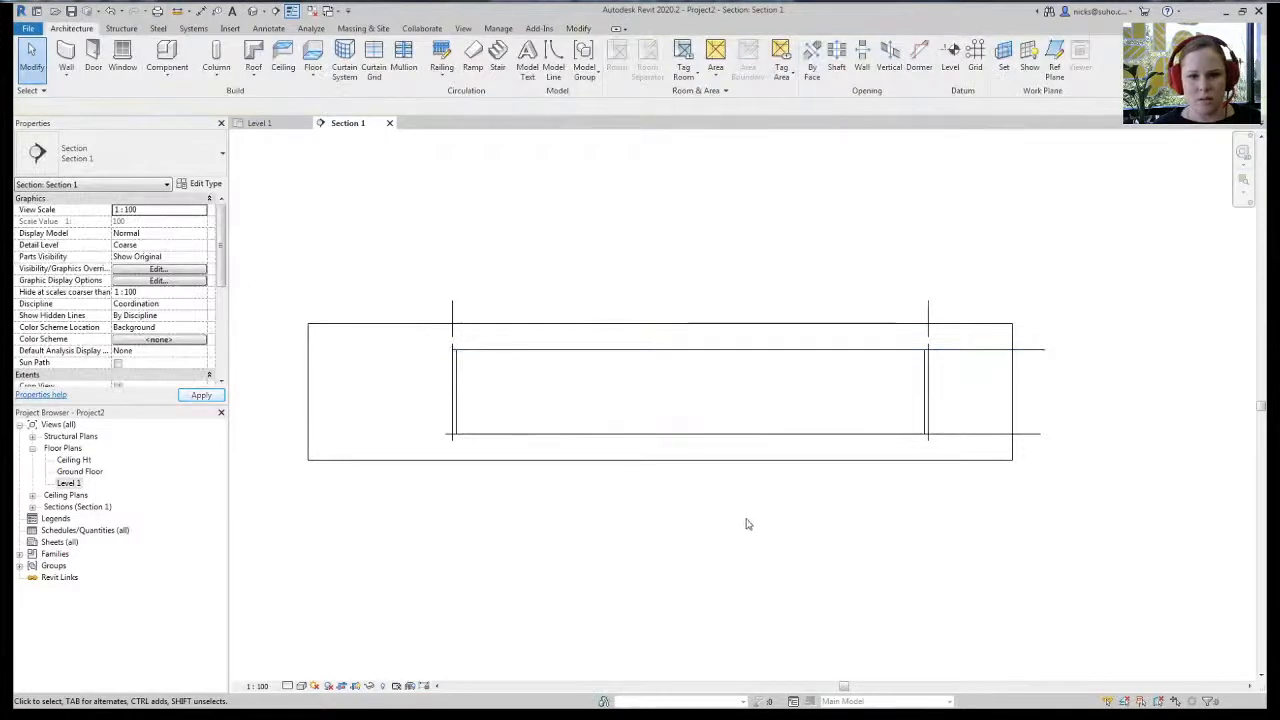
# - Stretch the section's crop boundary upward and hide the crop region
pyautogui.moveTo(616, 547); pyautogui.dragTo(602, 546, button='middle')
pyautogui.click(395, 325)
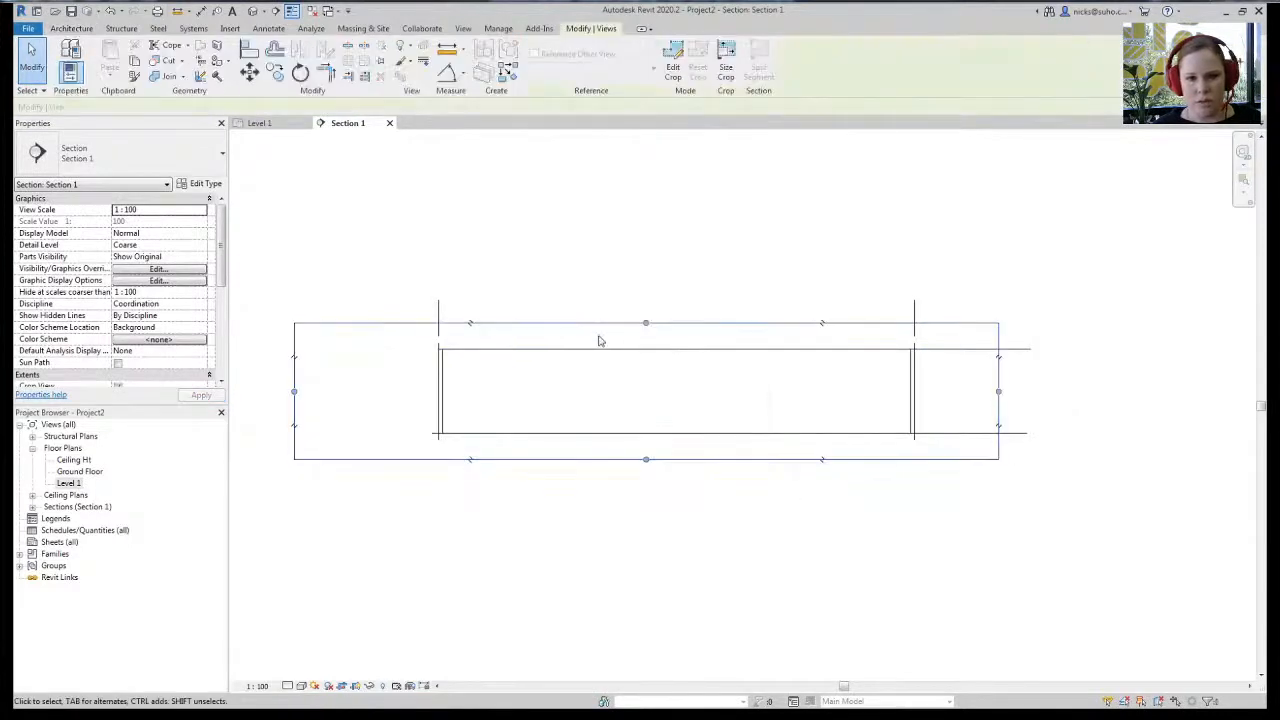
pyautogui.moveTo(646, 323); pyautogui.dragTo(646, 269)
pyautogui.click(368, 685)
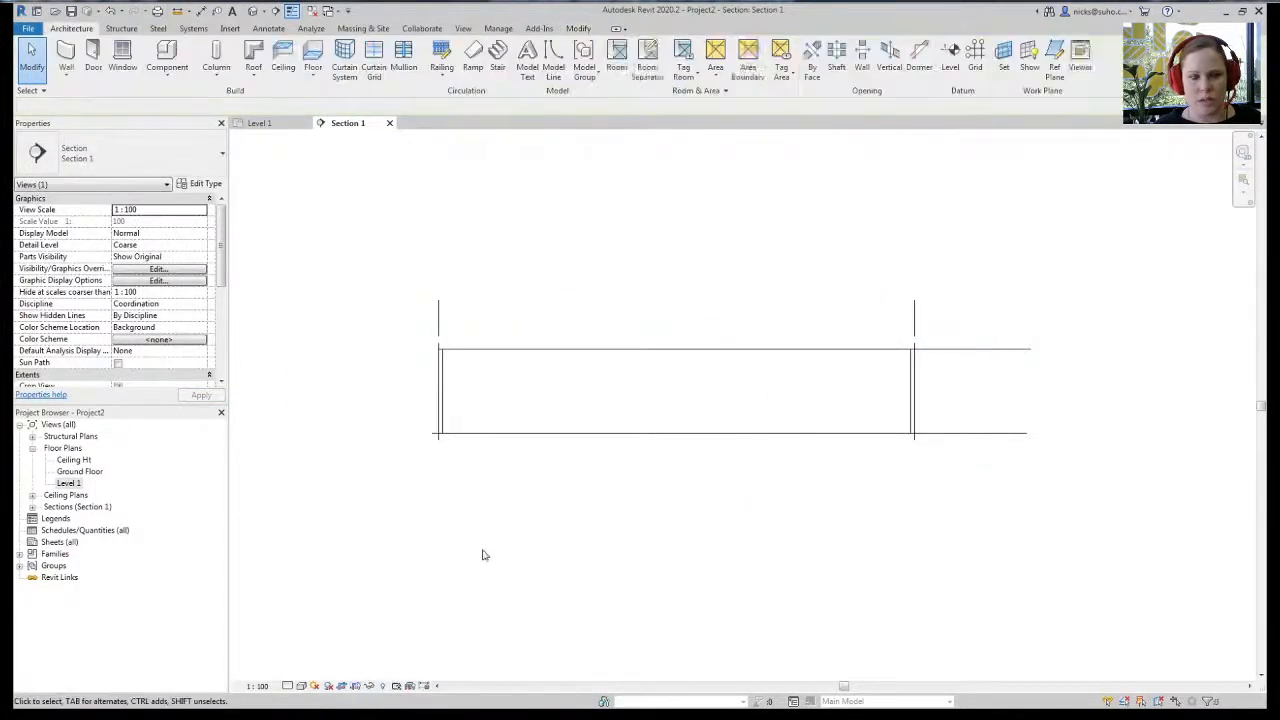
pyautogui.moveTo(643, 506); pyautogui.dragTo(726, 471, button='middle')
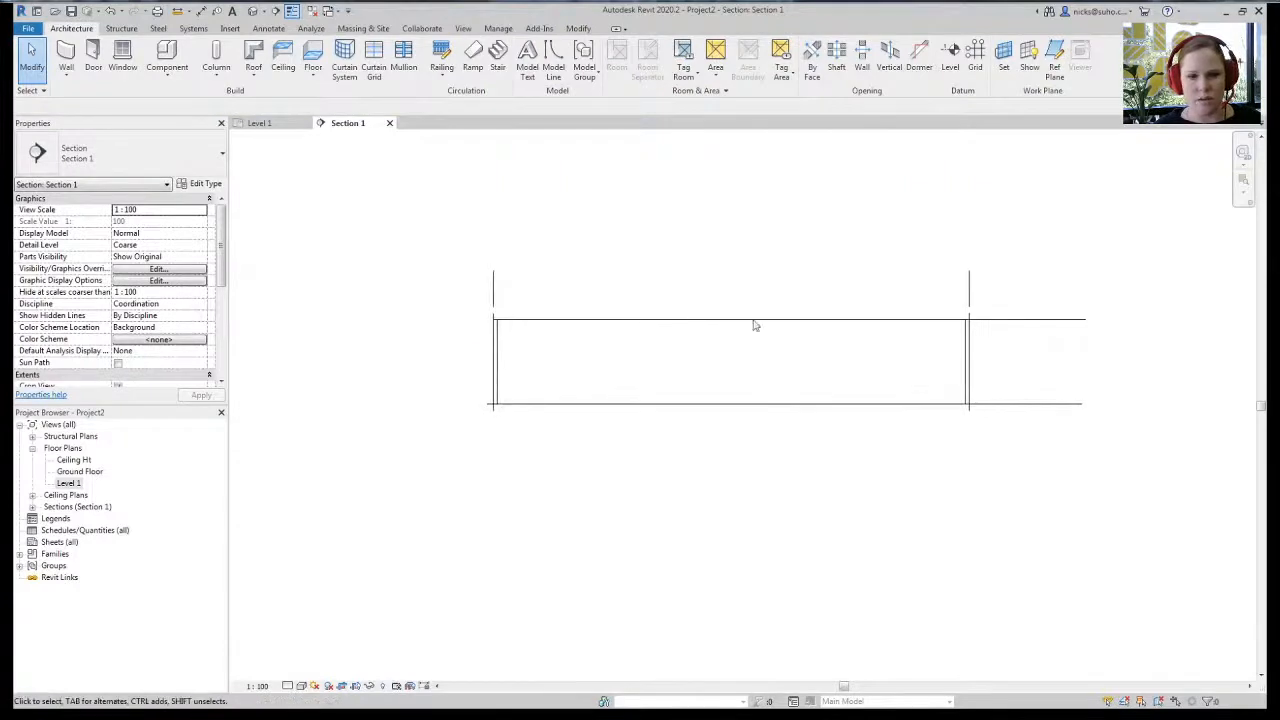
# - Add a 4000 aligned dimension between Ceiling Ht and Ground Floor beside the wall
pyautogui.click(578, 28)
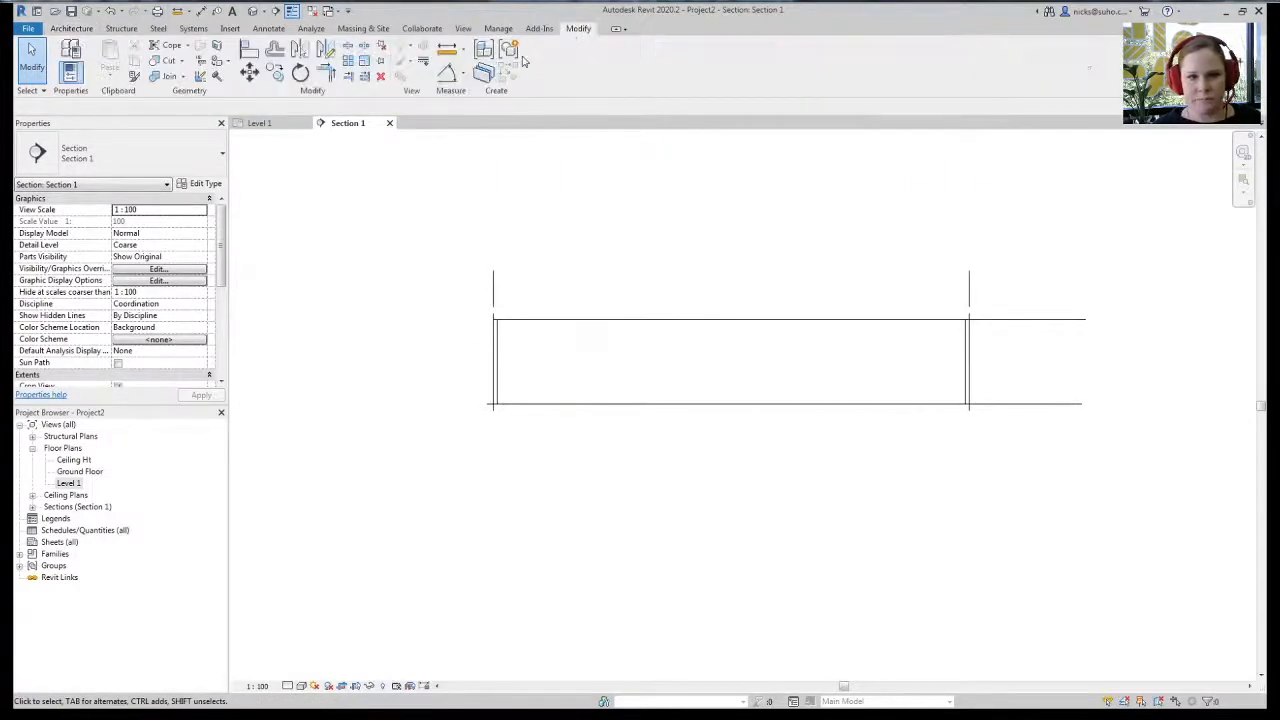
pyautogui.click(464, 80)
pyautogui.click(470, 94)
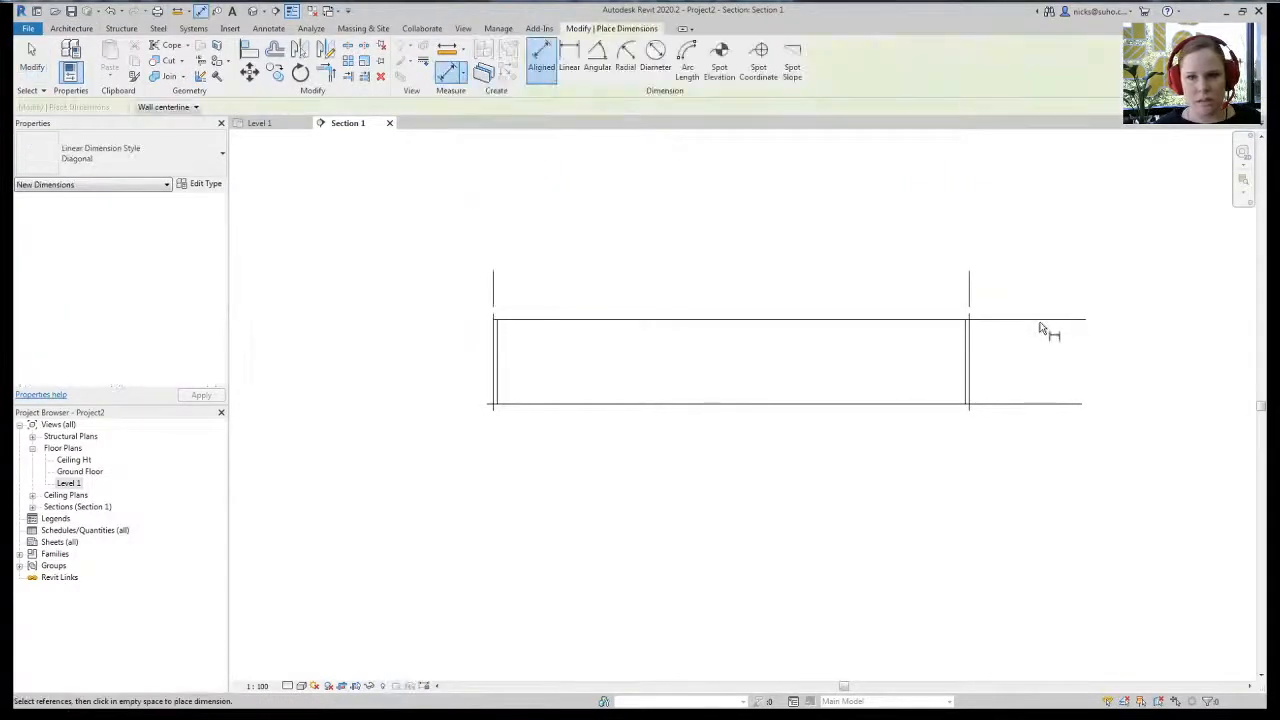
pyautogui.click(1029, 404)
pyautogui.click(1006, 382)
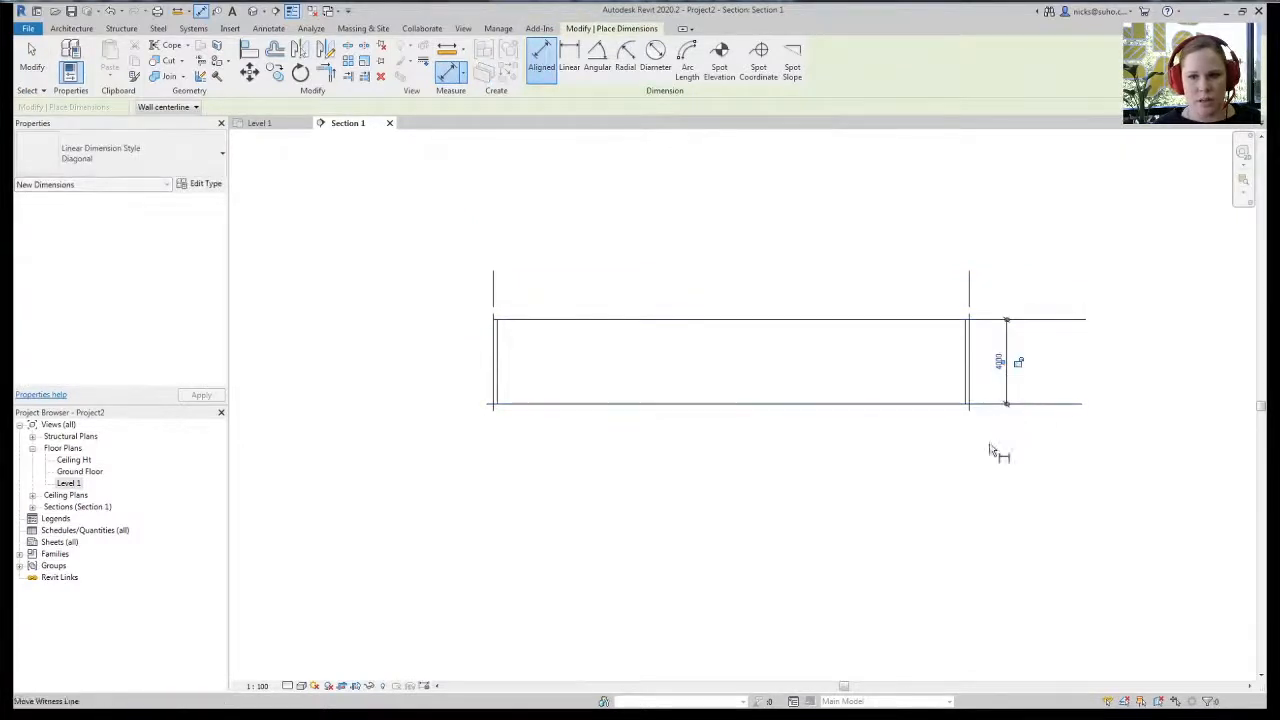
pyautogui.moveTo(1015, 394); pyautogui.dragTo(994, 403, button='middle')
pyautogui.press('Escape')
pyautogui.press('Escape')
pyautogui.click(1026, 329)
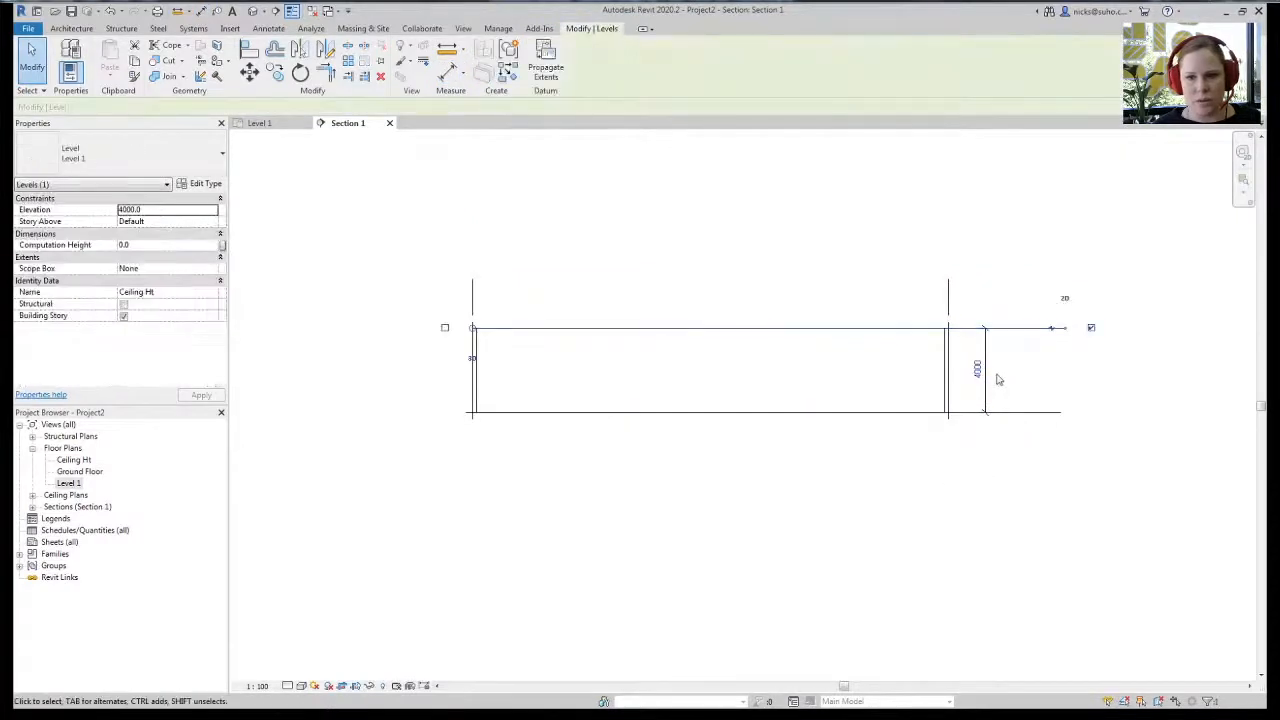
pyautogui.click(871, 432)
# - Give the three connected walls a Ground Floor base and a top constraint, keeping Finish Face: Exterior
pyautogui.press('Tab')
pyautogui.click(951, 377)
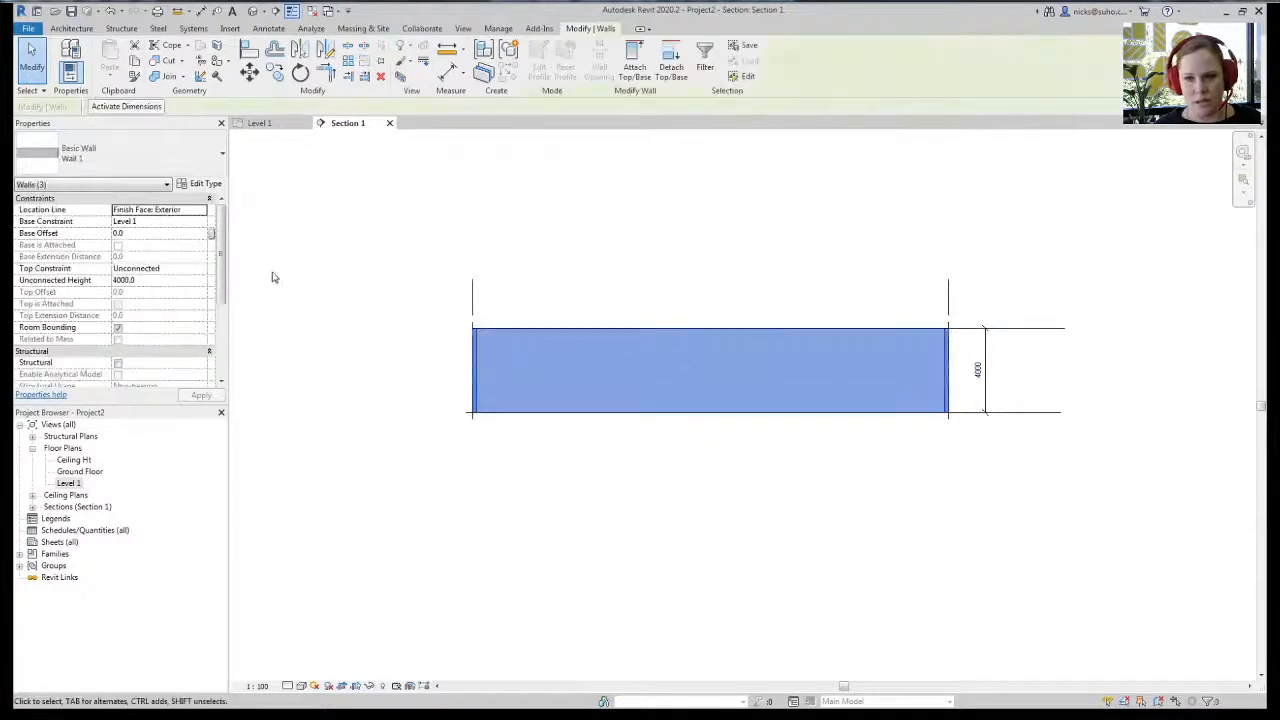
pyautogui.click(203, 211)
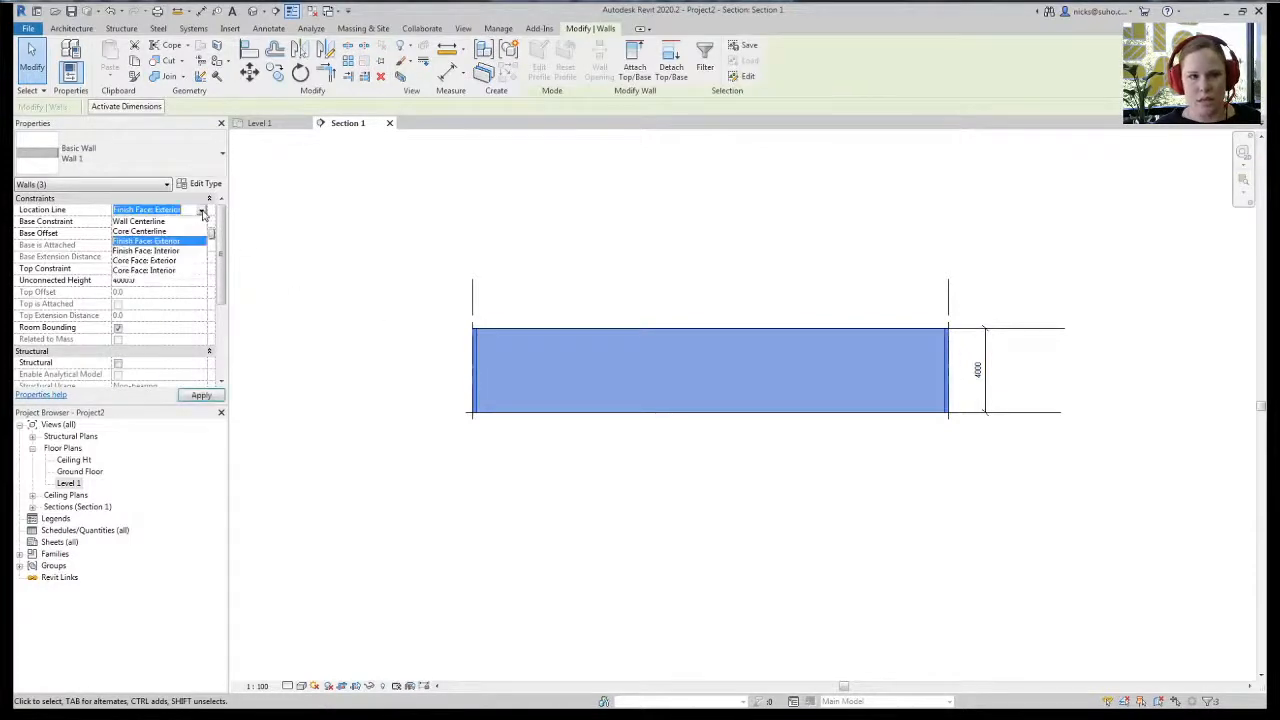
pyautogui.click(197, 228)
pyautogui.click(192, 223)
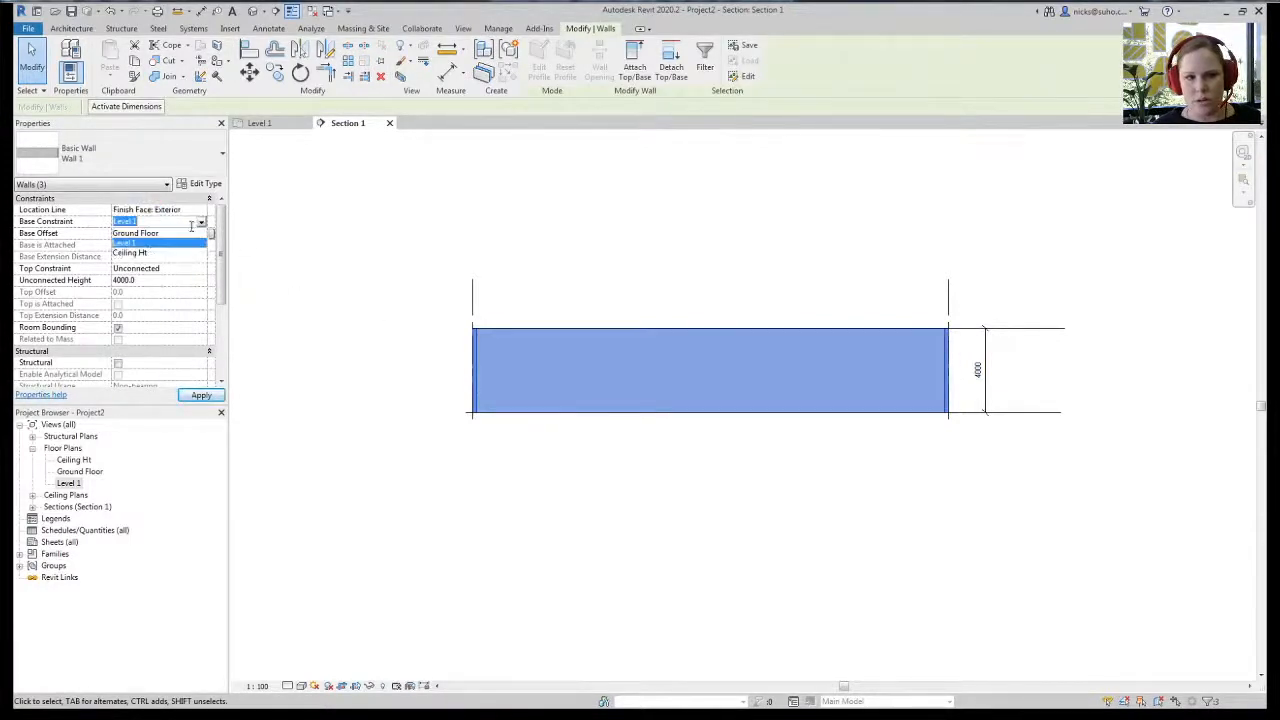
pyautogui.click(145, 233)
pyautogui.click(203, 271)
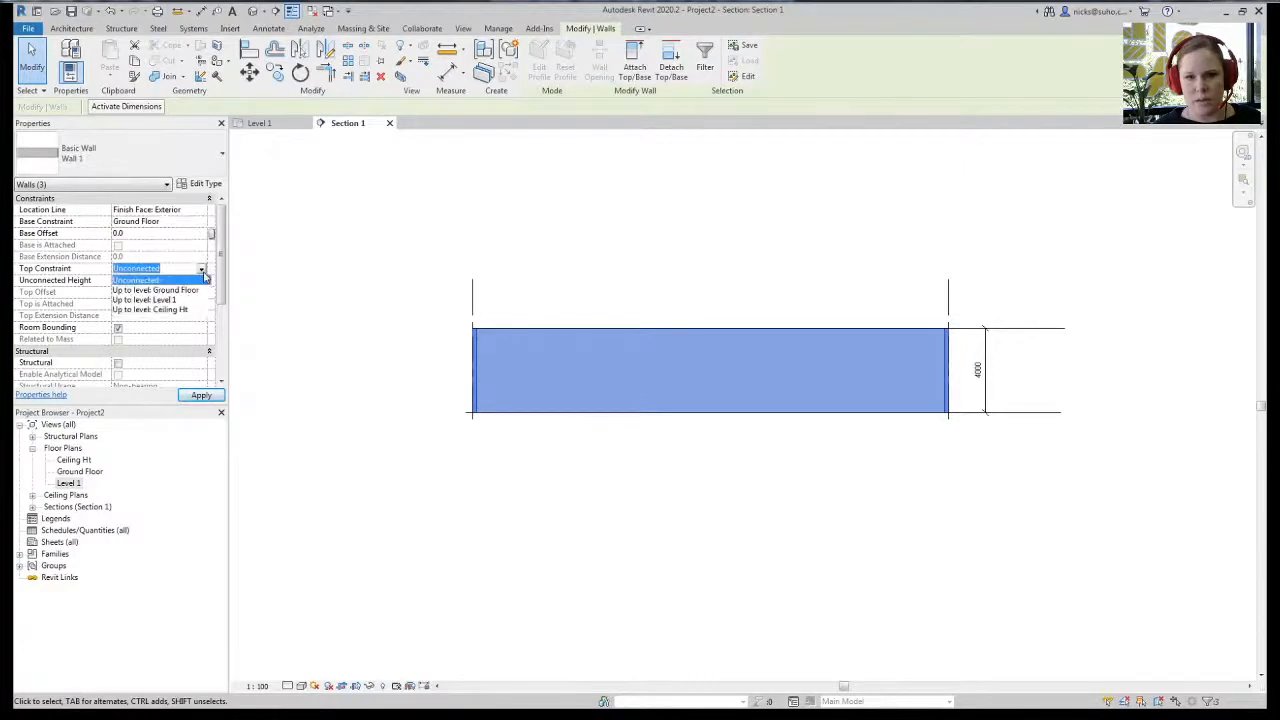
pyautogui.click(167, 310)
pyautogui.click(440, 577)
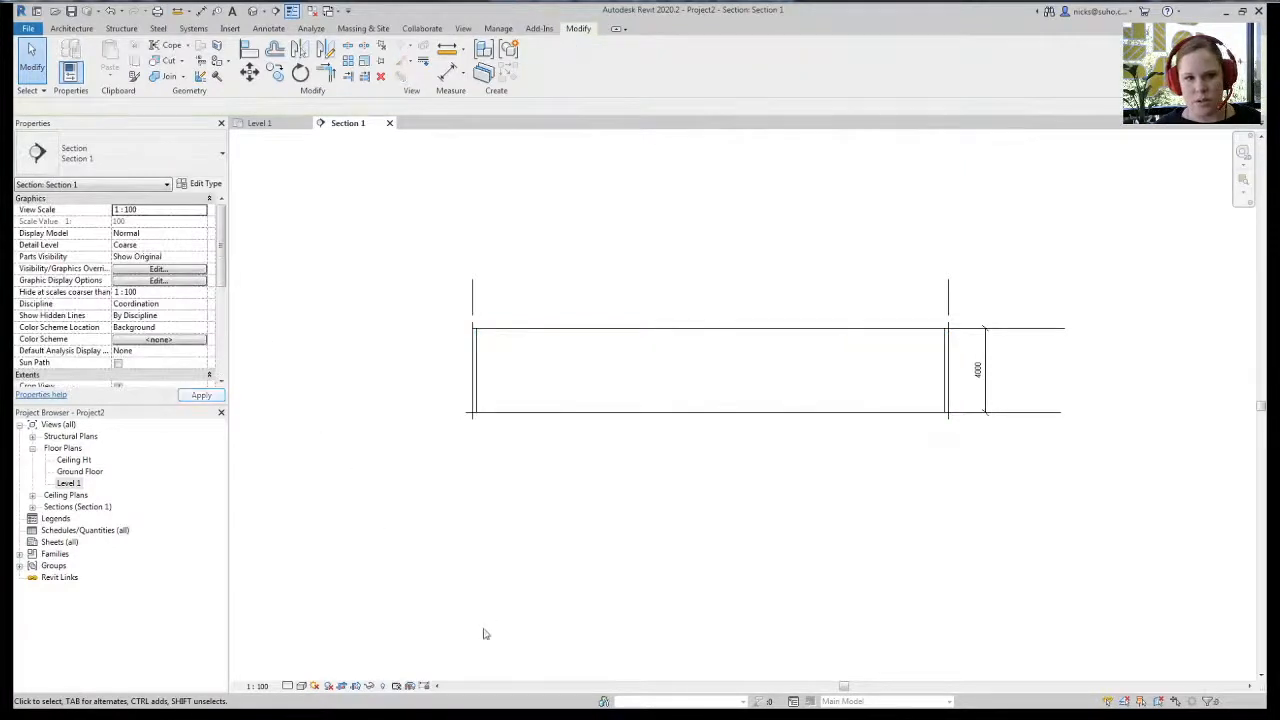
# - Lower the Ceiling Ht level to 2700 above Ground Floor, then return to Level 1 plan
pyautogui.moveTo(977, 513); pyautogui.dragTo(937, 506, button='middle')
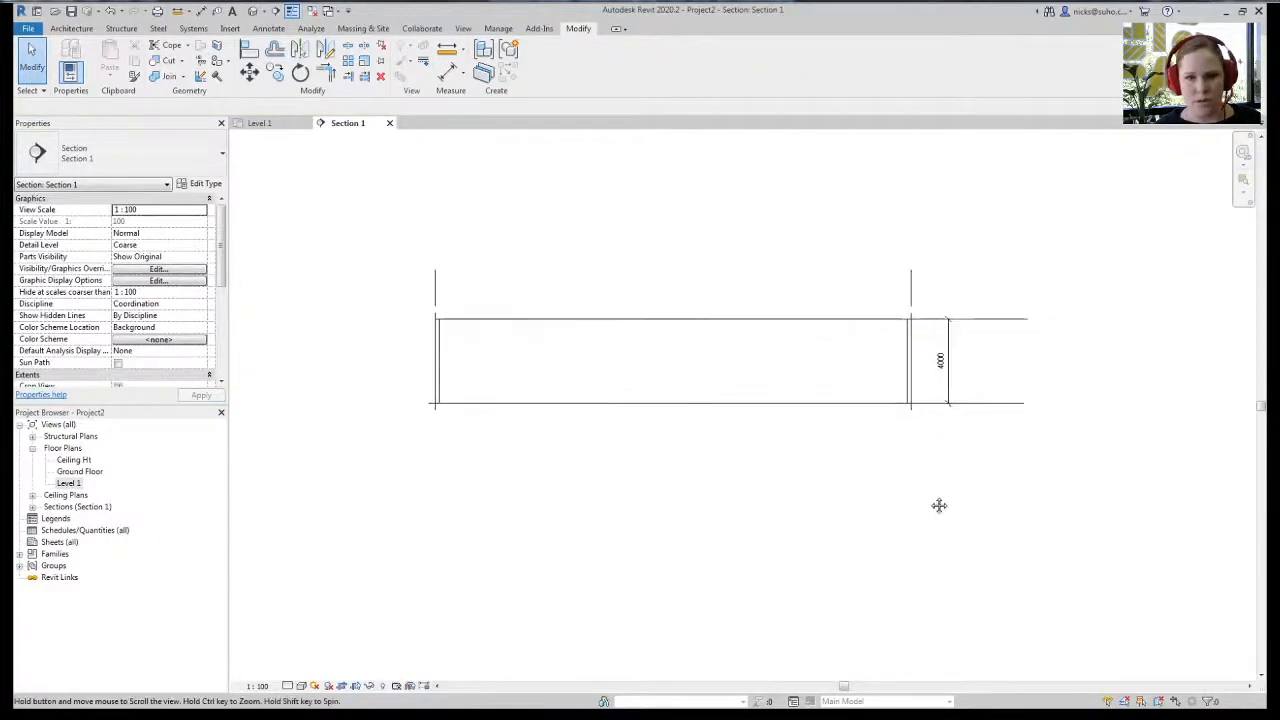
pyautogui.scroll(1, 1004, 460)
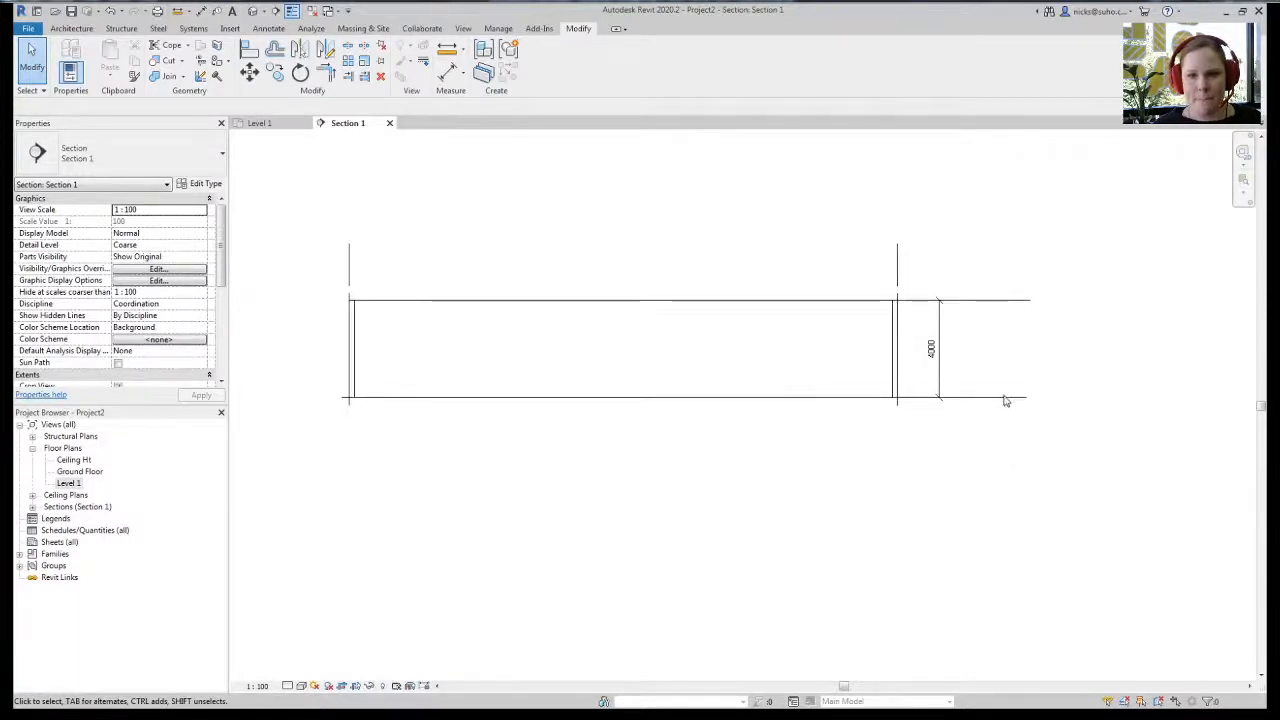
pyautogui.click(955, 301)
pyautogui.click(931, 347)
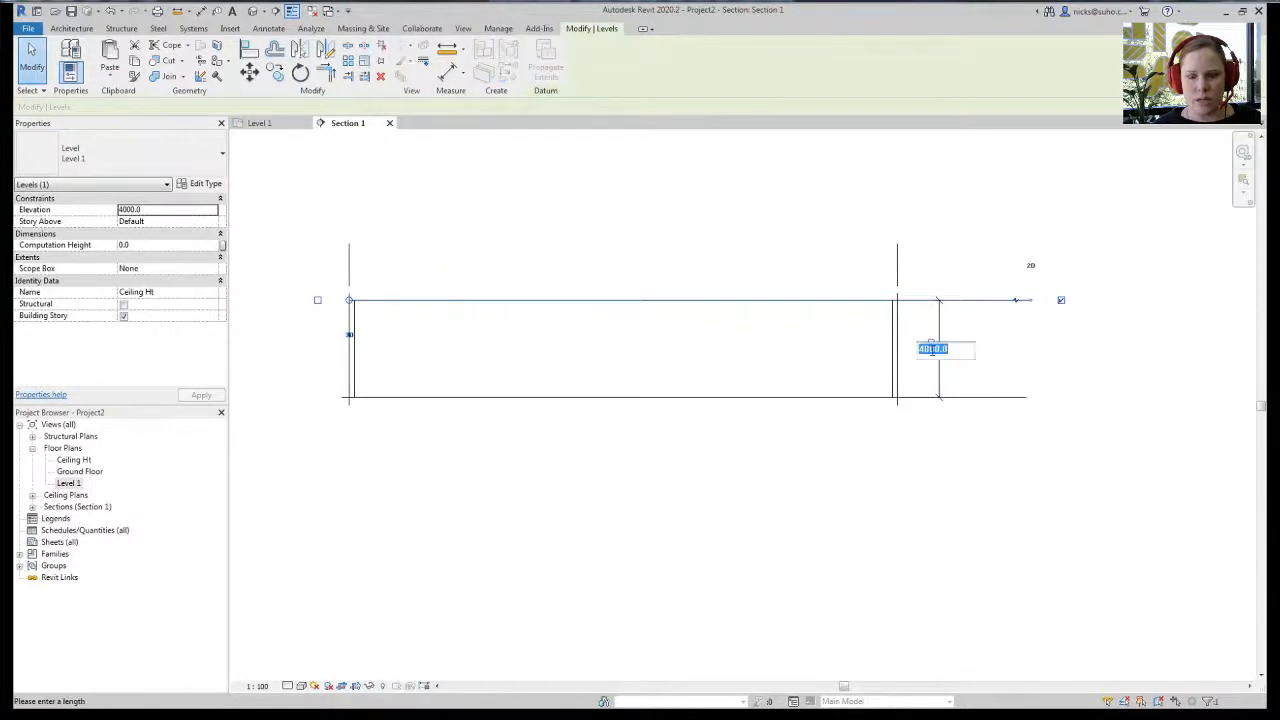
pyautogui.write('2700')
pyautogui.press('Return')
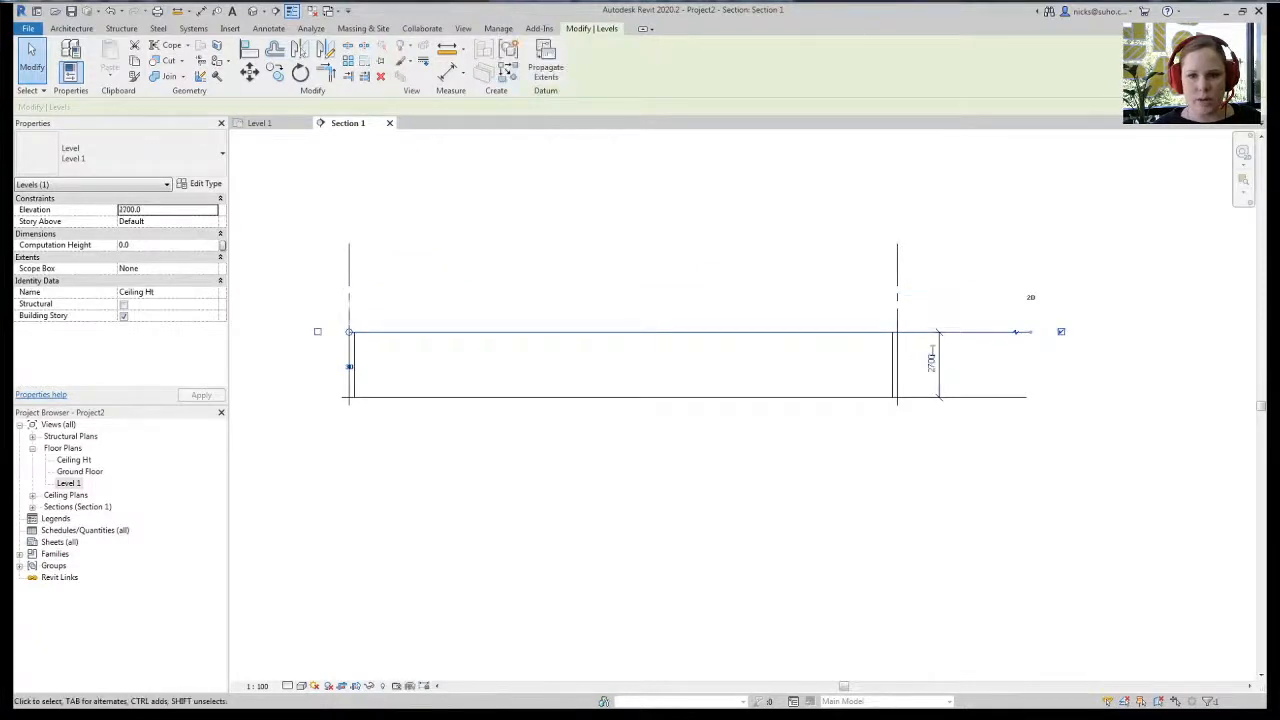
pyautogui.click(852, 492)
pyautogui.moveTo(745, 489); pyautogui.dragTo(779, 477, button='middle')
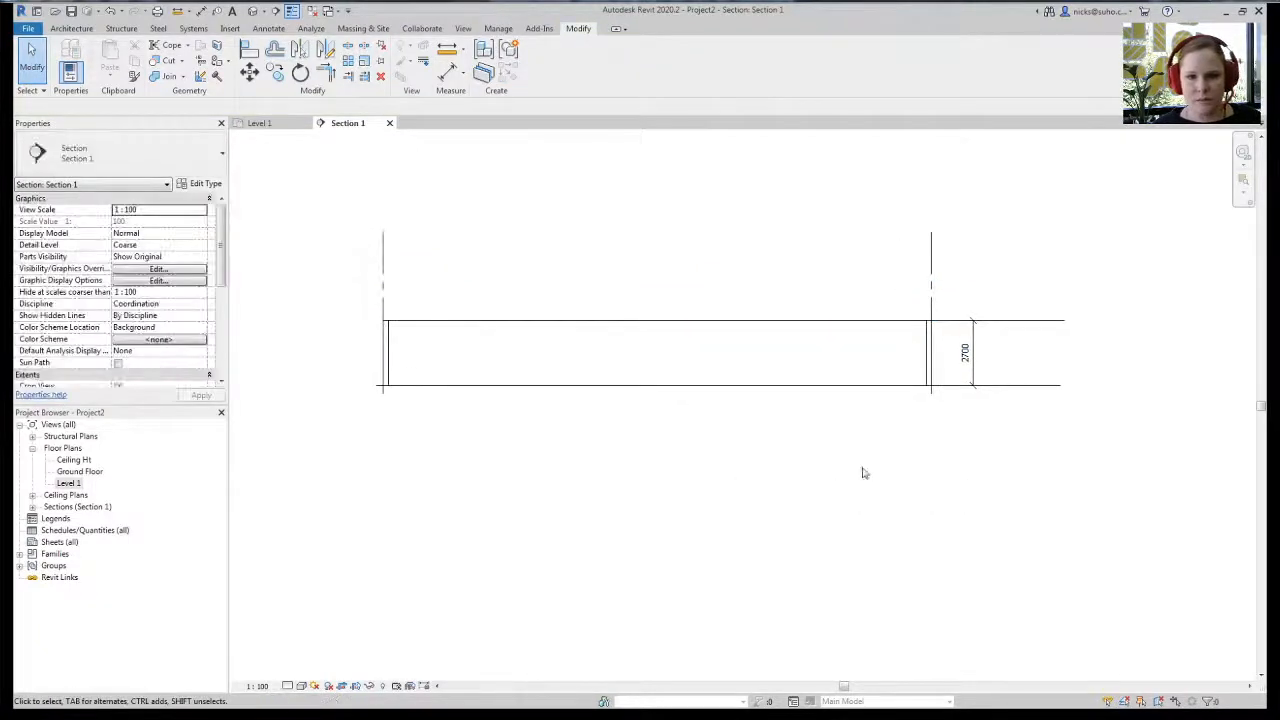
pyautogui.moveTo(864, 473); pyautogui.dragTo(860, 477, button='middle')
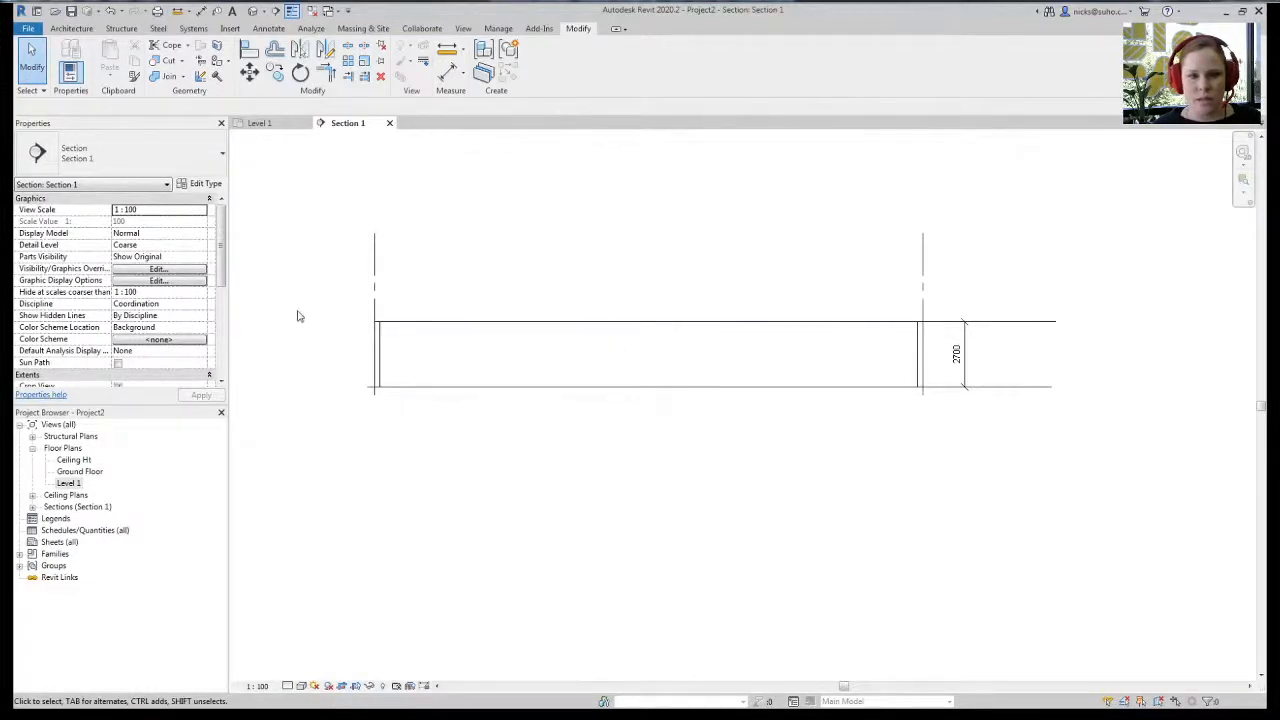
pyautogui.click(262, 123)
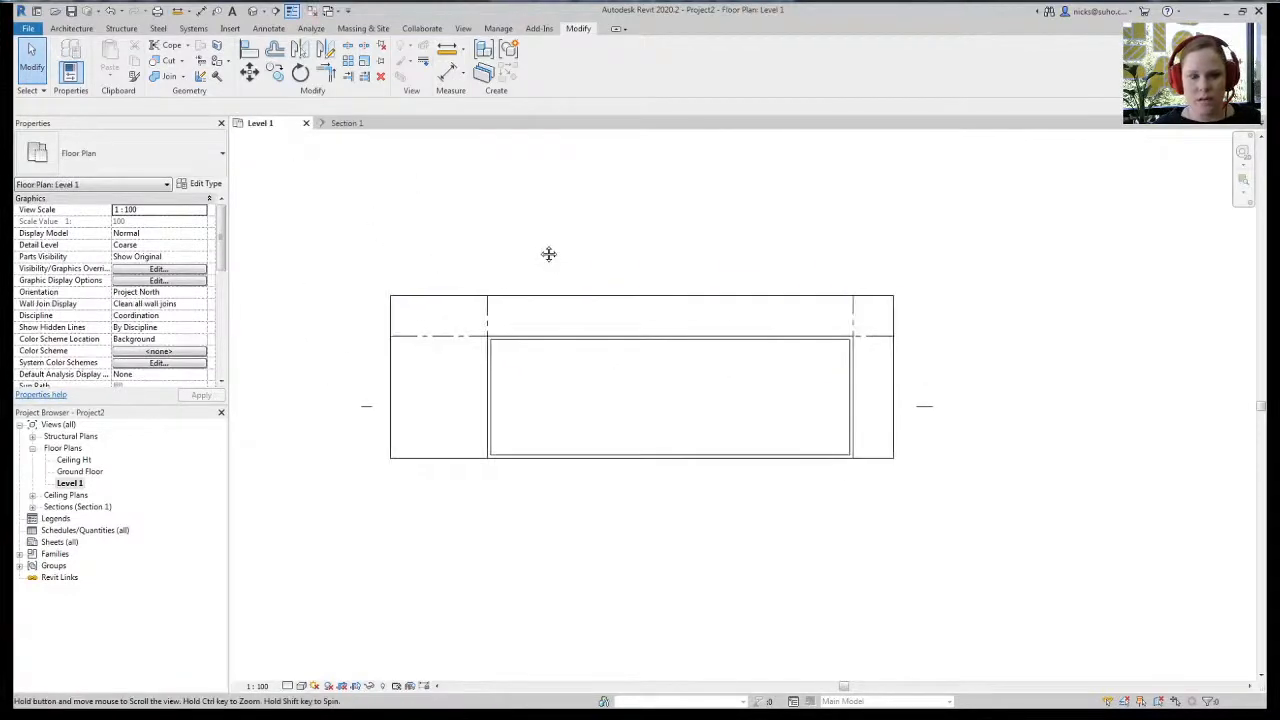
# - Tile the Level 1 plan and section side by side, centring both drawings
pyautogui.press('w')
pyautogui.press('t')
pyautogui.moveTo(586, 240); pyautogui.dragTo(448, 225, button='middle')
pyautogui.scroll(-3, 416, 218)
pyautogui.click(836, 229)
pyautogui.scroll(-2, 836, 230)
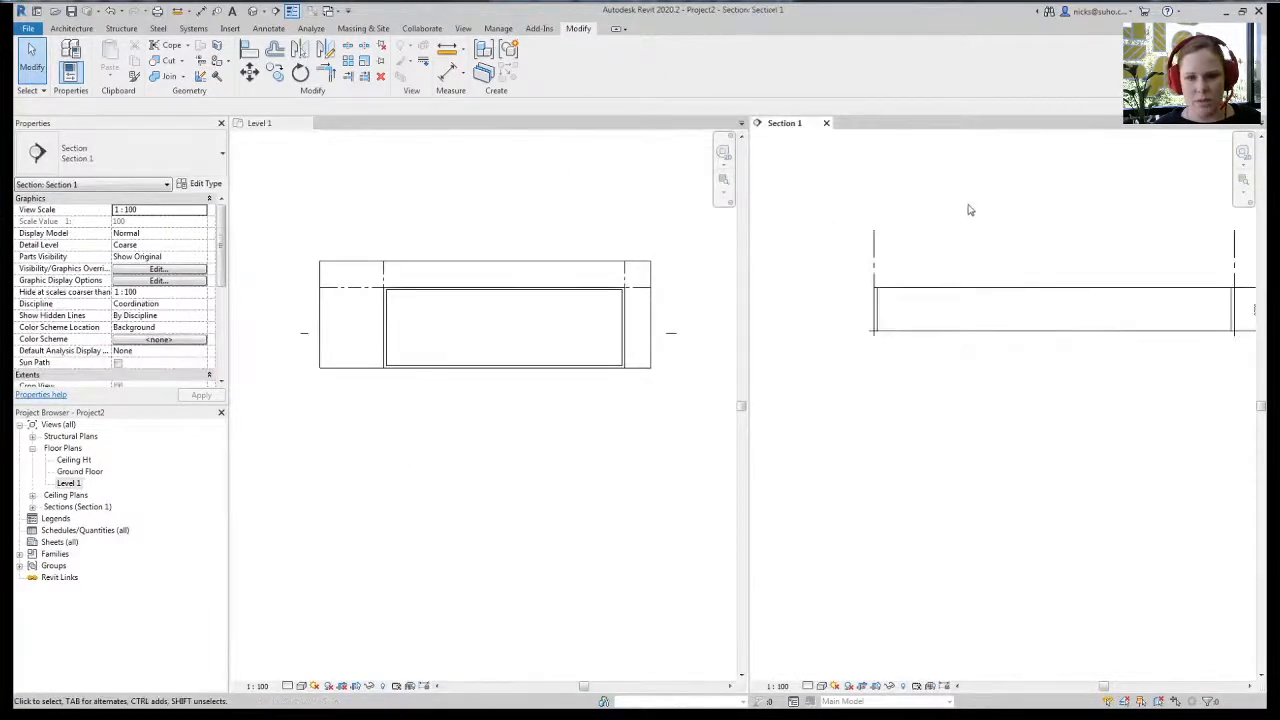
pyautogui.moveTo(975, 212); pyautogui.dragTo(909, 277, button='middle')
pyautogui.scroll(-2, 909, 277)
pyautogui.moveTo(900, 440); pyautogui.dragTo(877, 426, button='middle')
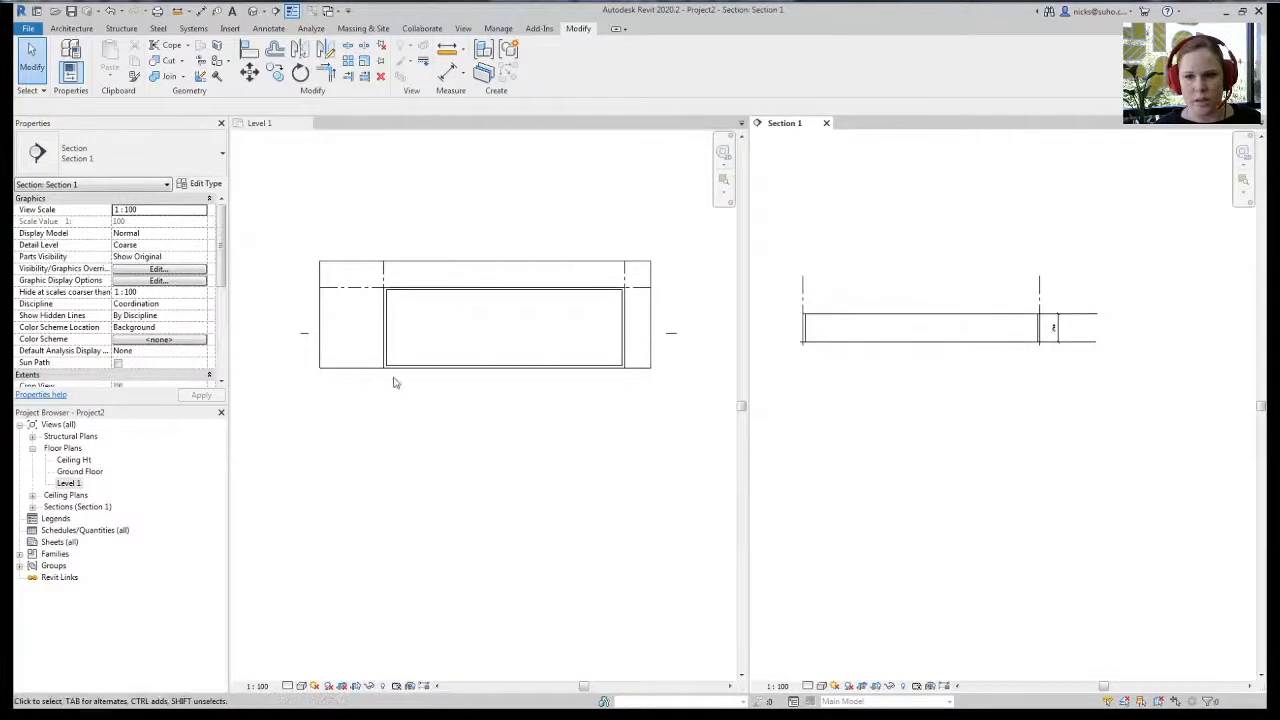
pyautogui.click(546, 435)
pyautogui.scroll(1, 529, 382)
pyautogui.moveTo(603, 463); pyautogui.dragTo(585, 466, button='middle')
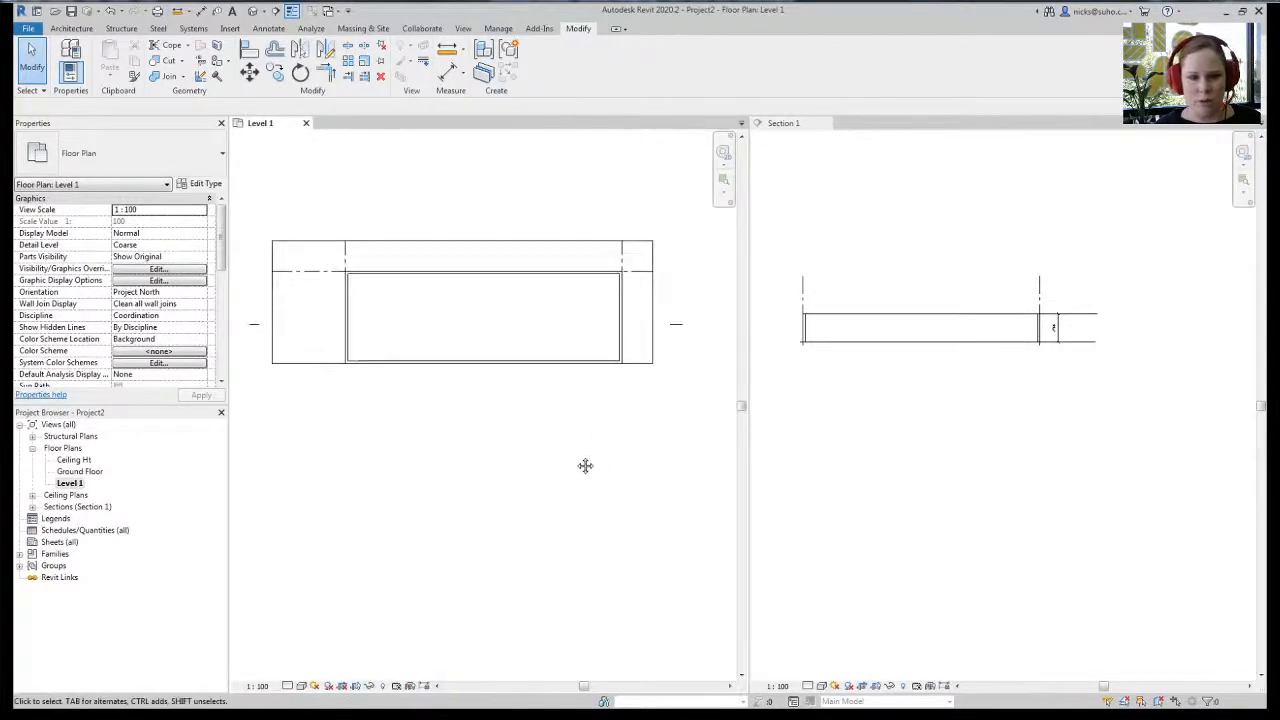
# - Start a new Schedule/Quantities table for the Walls category
pyautogui.click(463, 28)
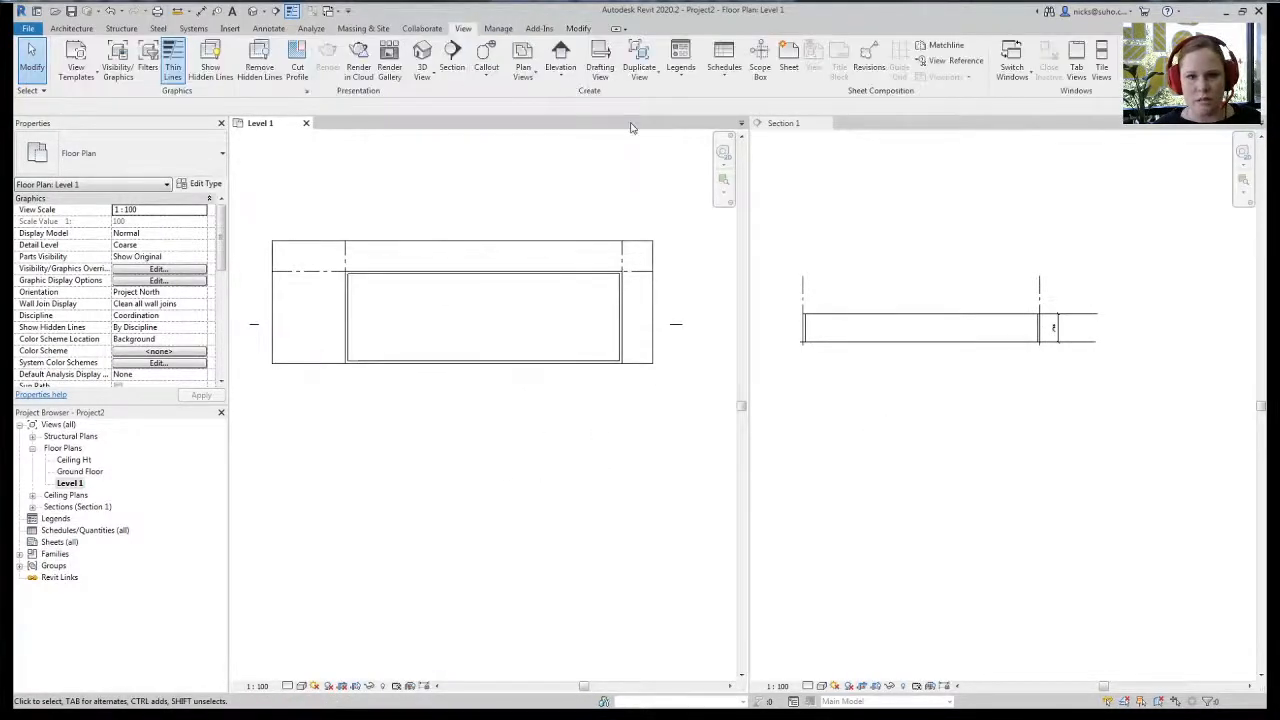
pyautogui.click(733, 84)
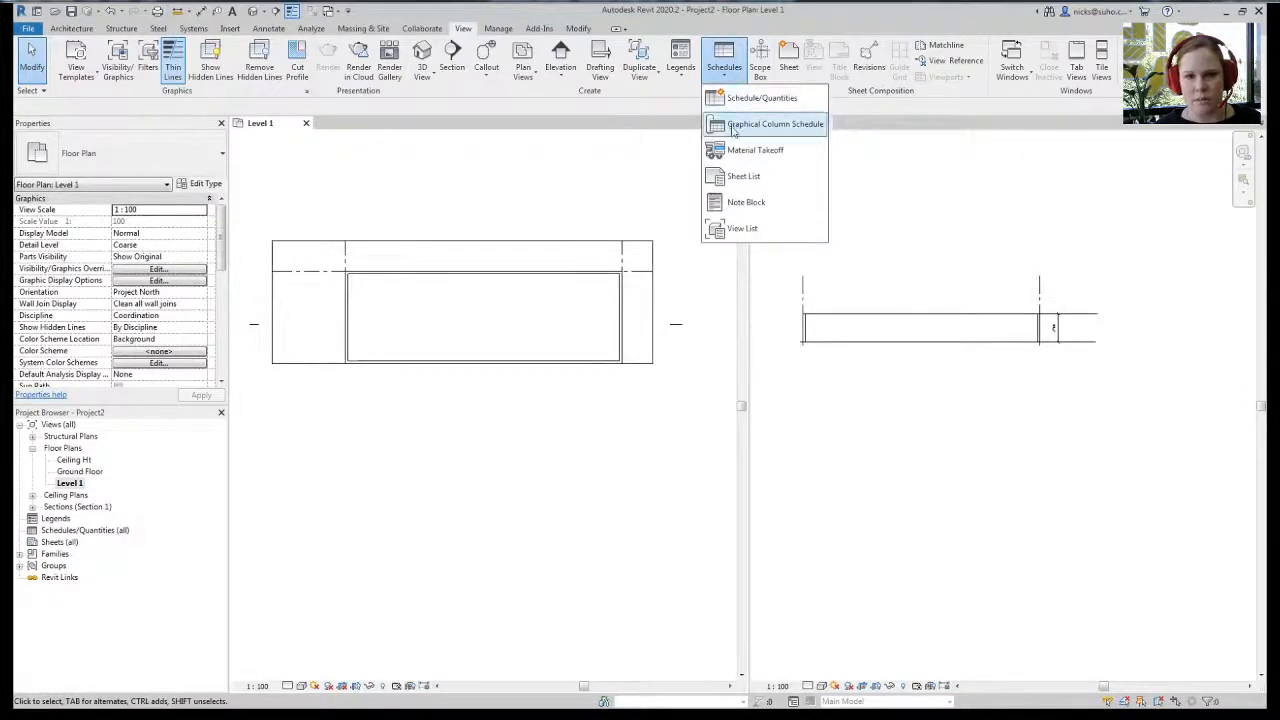
pyautogui.click(758, 97)
pyautogui.scroll(-20, 615, 390)
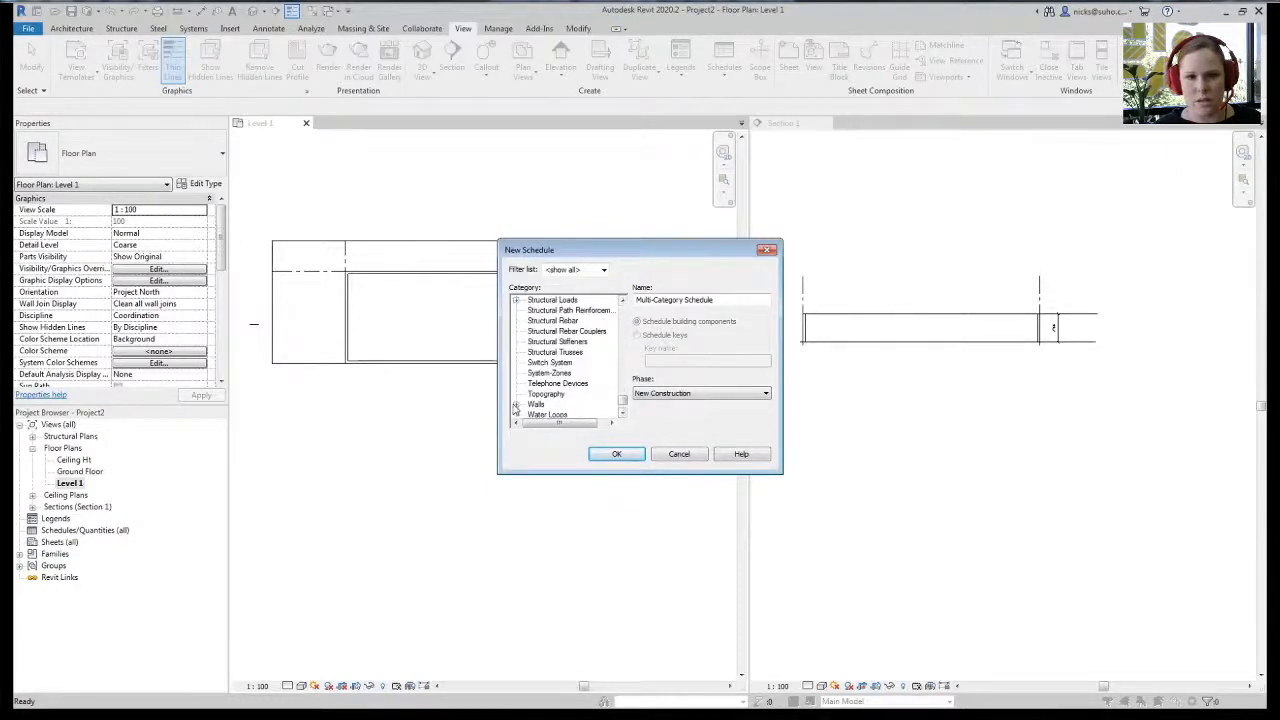
pyautogui.click(536, 404)
pyautogui.click(616, 454)
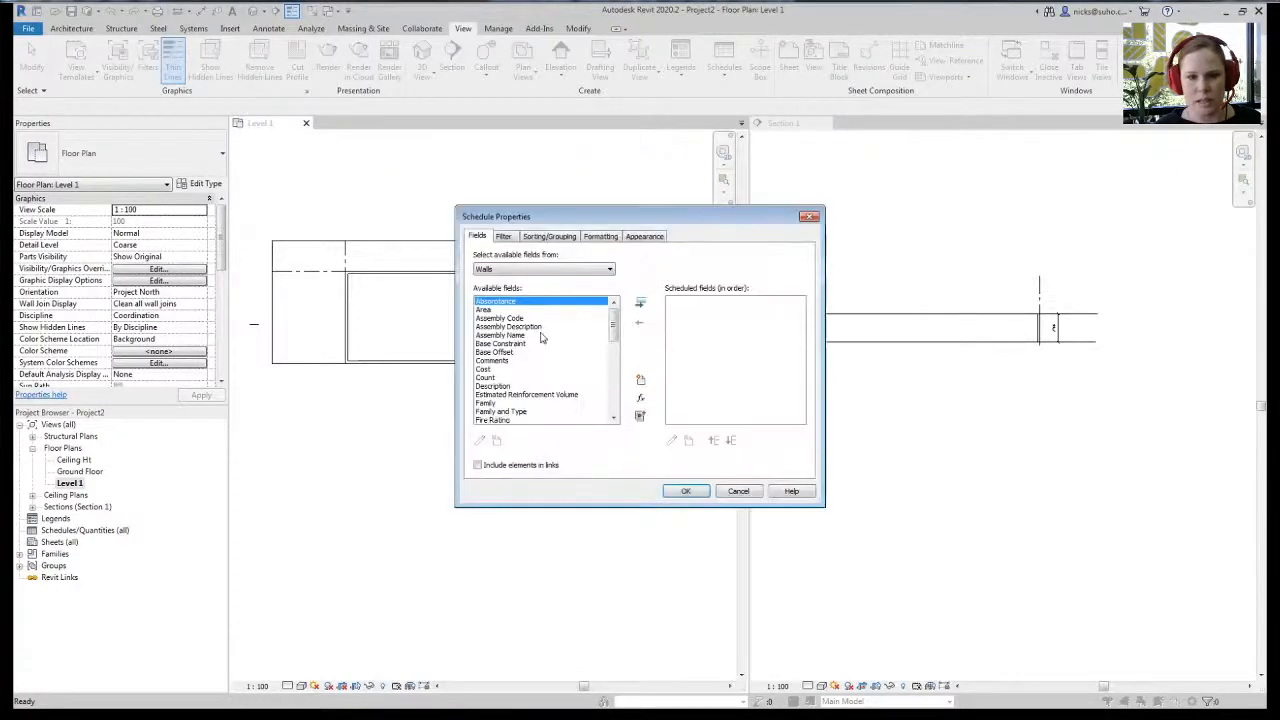
# - Add Area, Description, Family and Type, and Family fields, then create the Wall Schedule
pyautogui.click(486, 310)
pyautogui.click(640, 305)
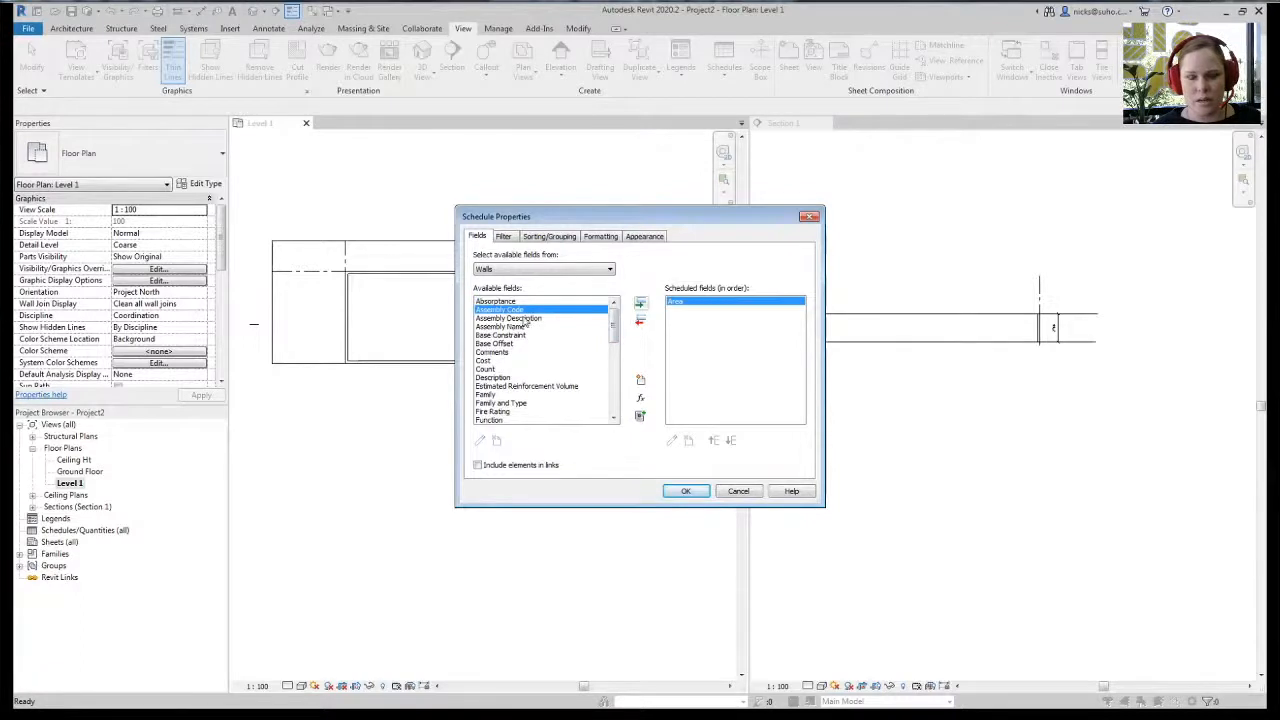
pyautogui.click(497, 379)
pyautogui.click(640, 303)
pyautogui.click(520, 394)
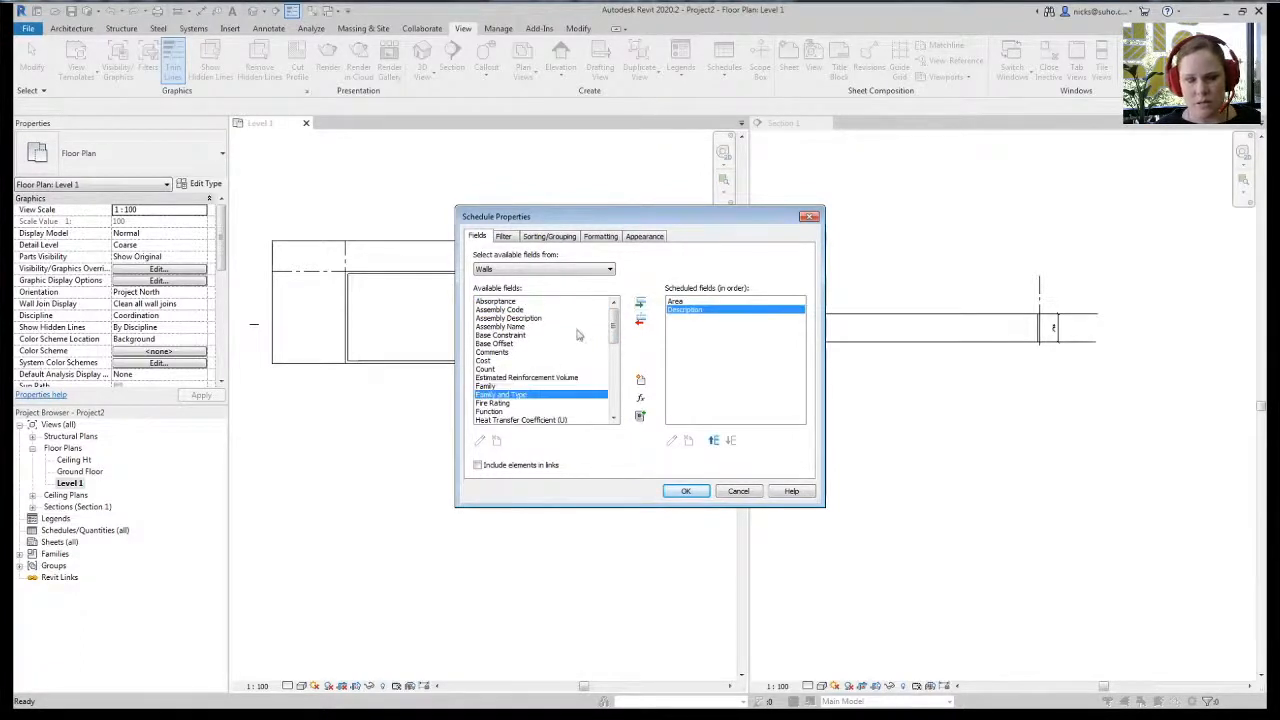
pyautogui.click(640, 303)
pyautogui.click(504, 386)
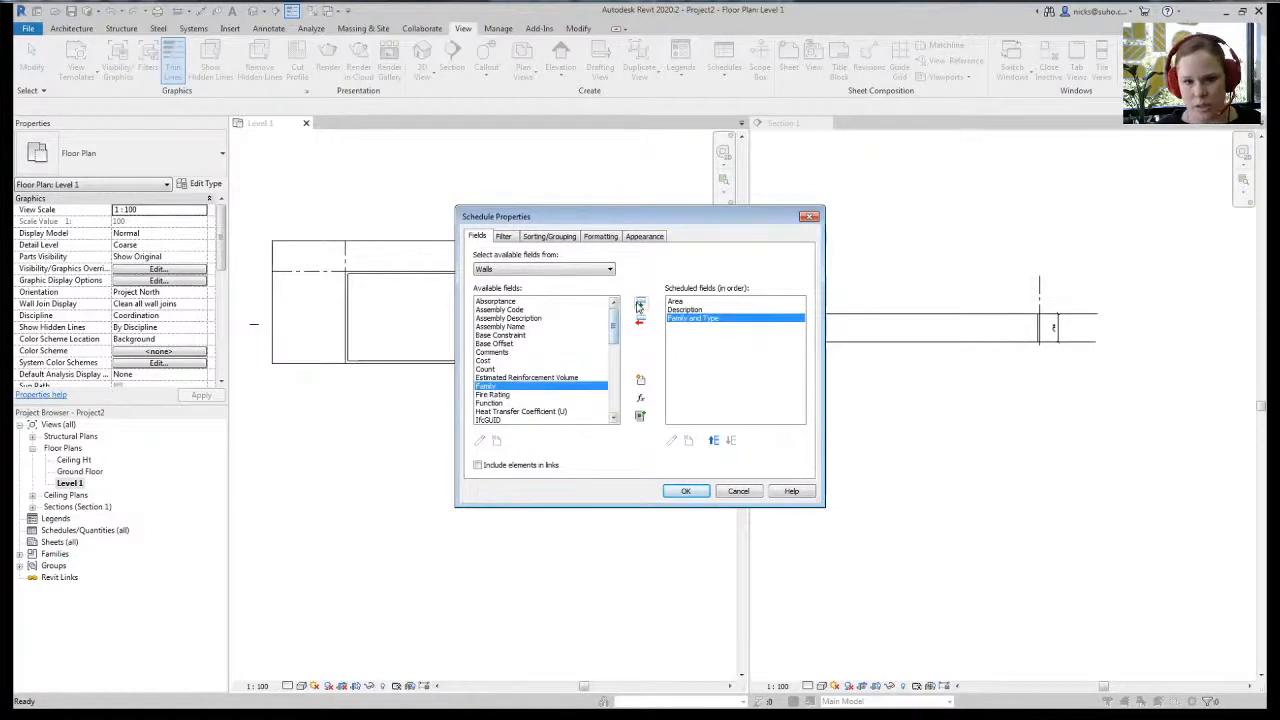
pyautogui.click(640, 304)
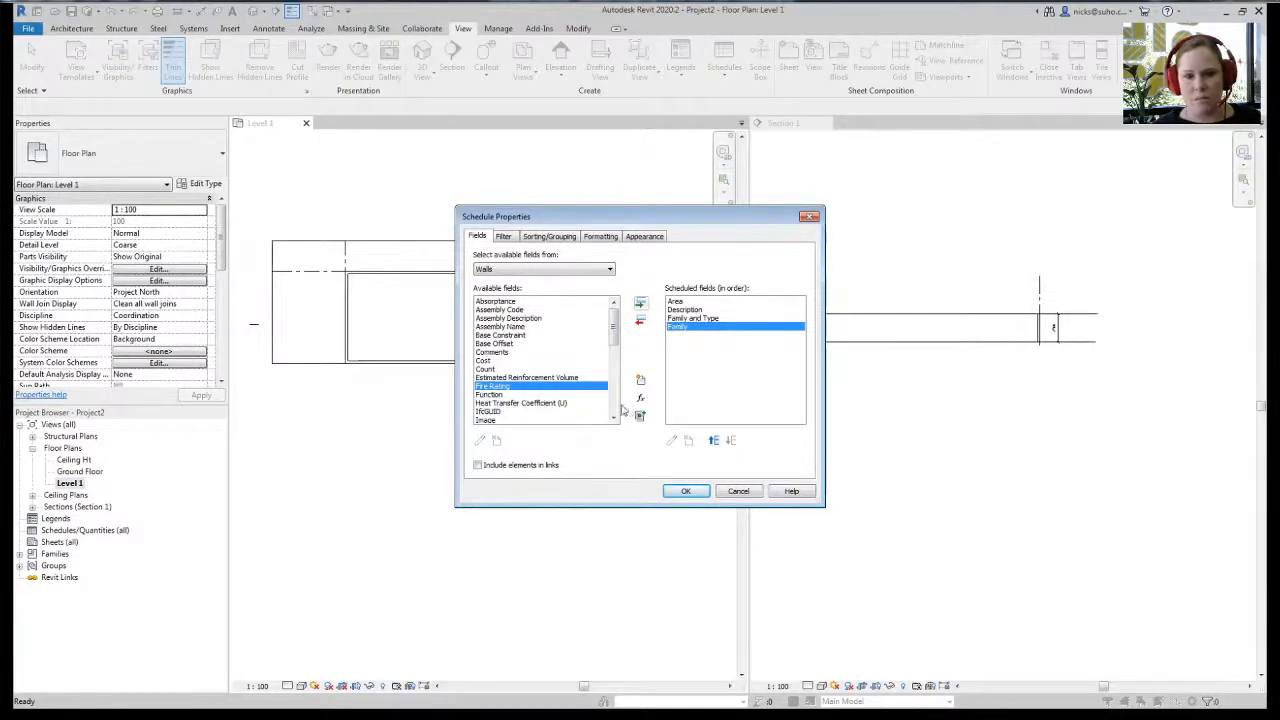
pyautogui.scroll(-4, 614, 410)
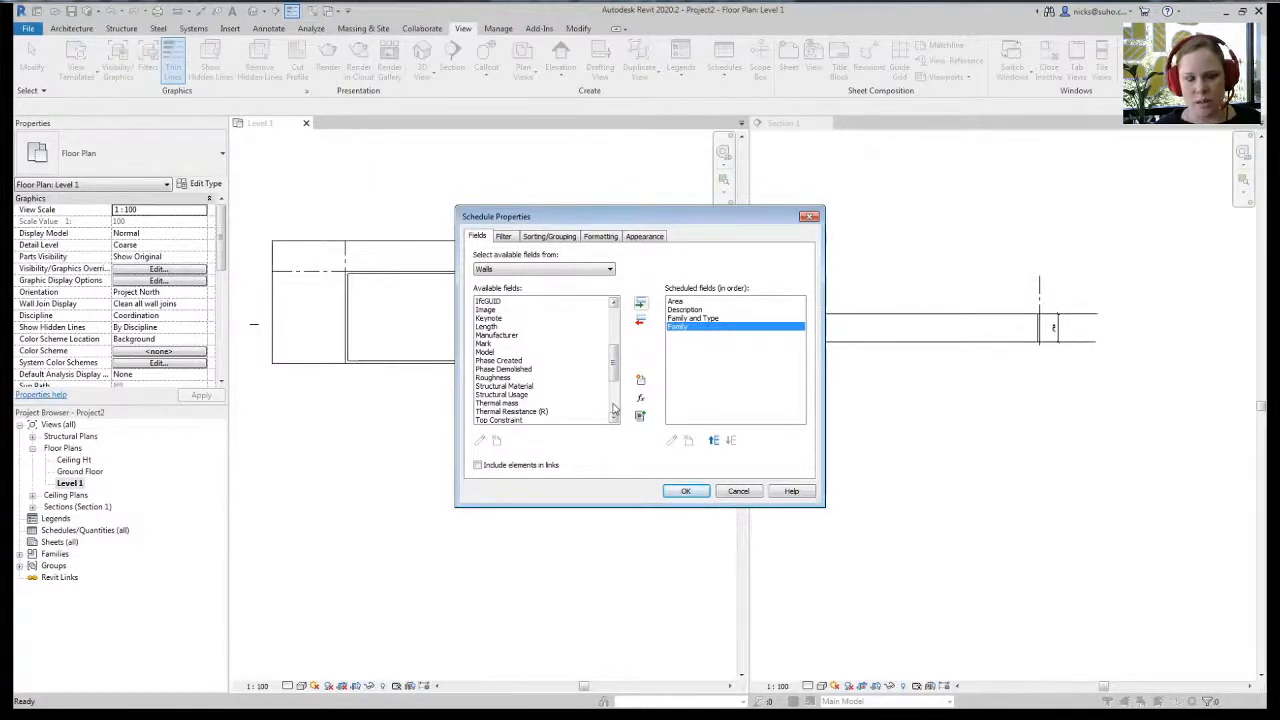
pyautogui.scroll(-3, 614, 409)
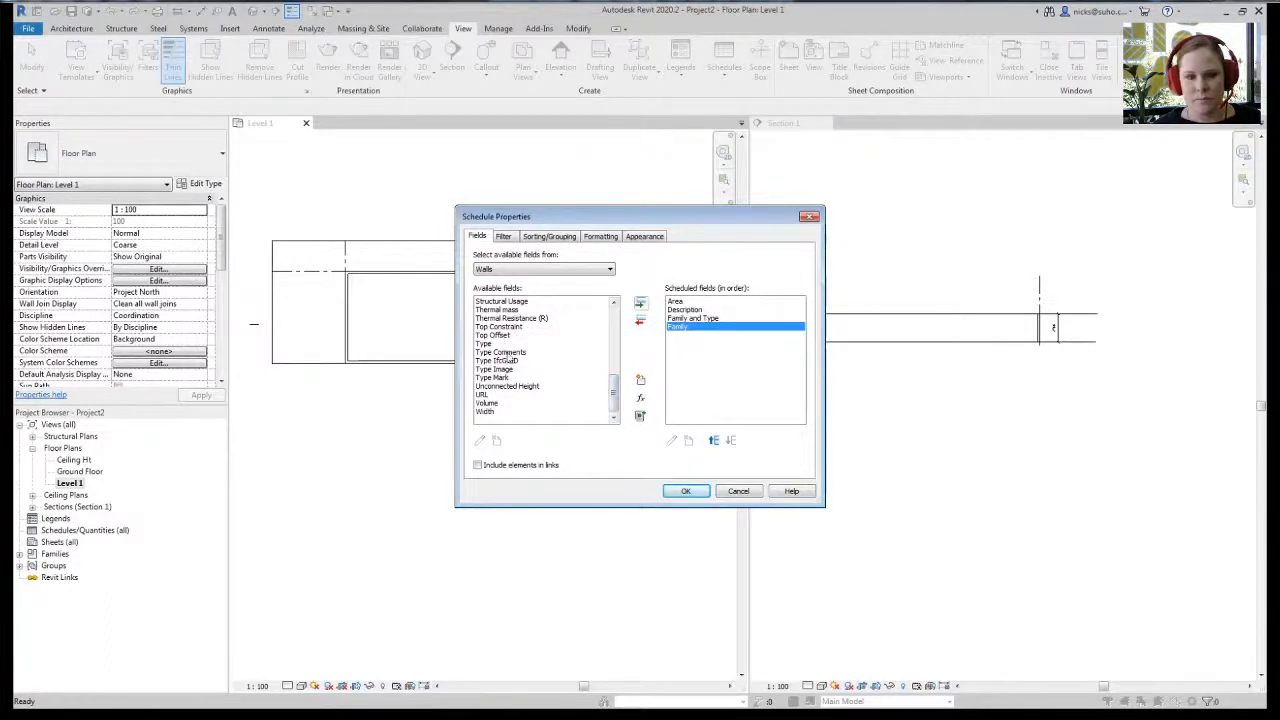
pyautogui.scroll(5, 489, 373)
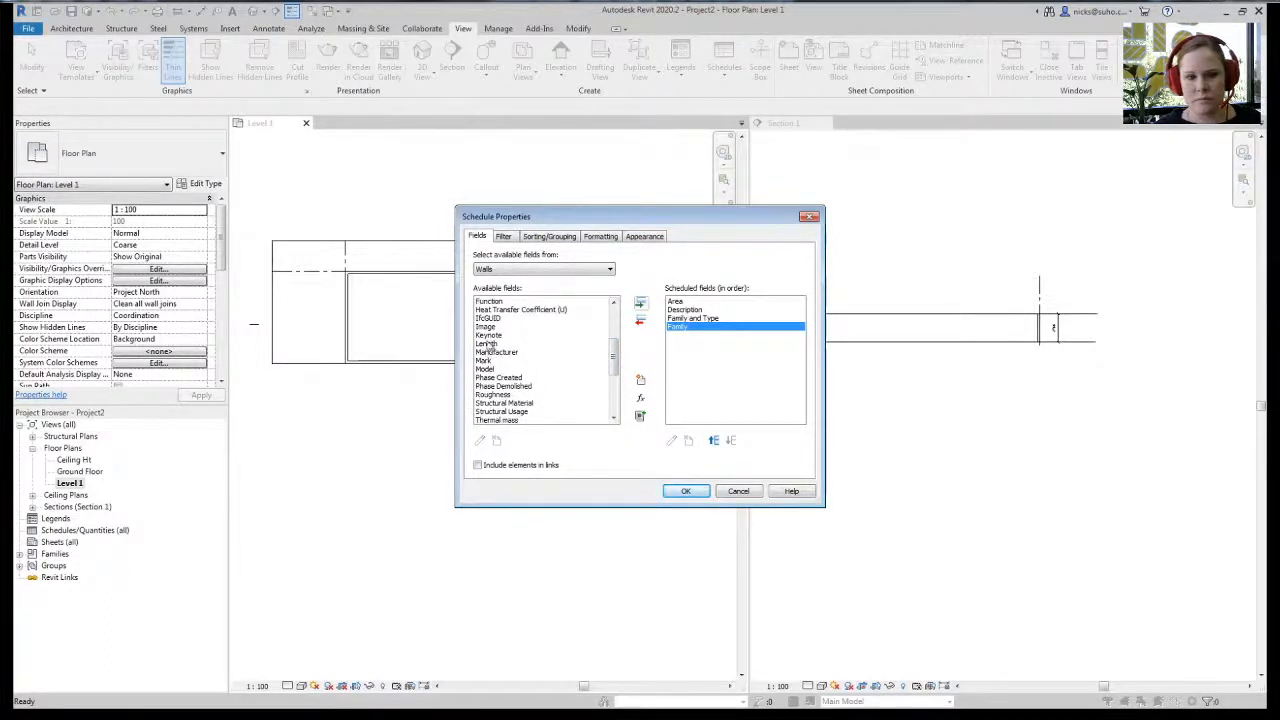
pyautogui.click(684, 491)
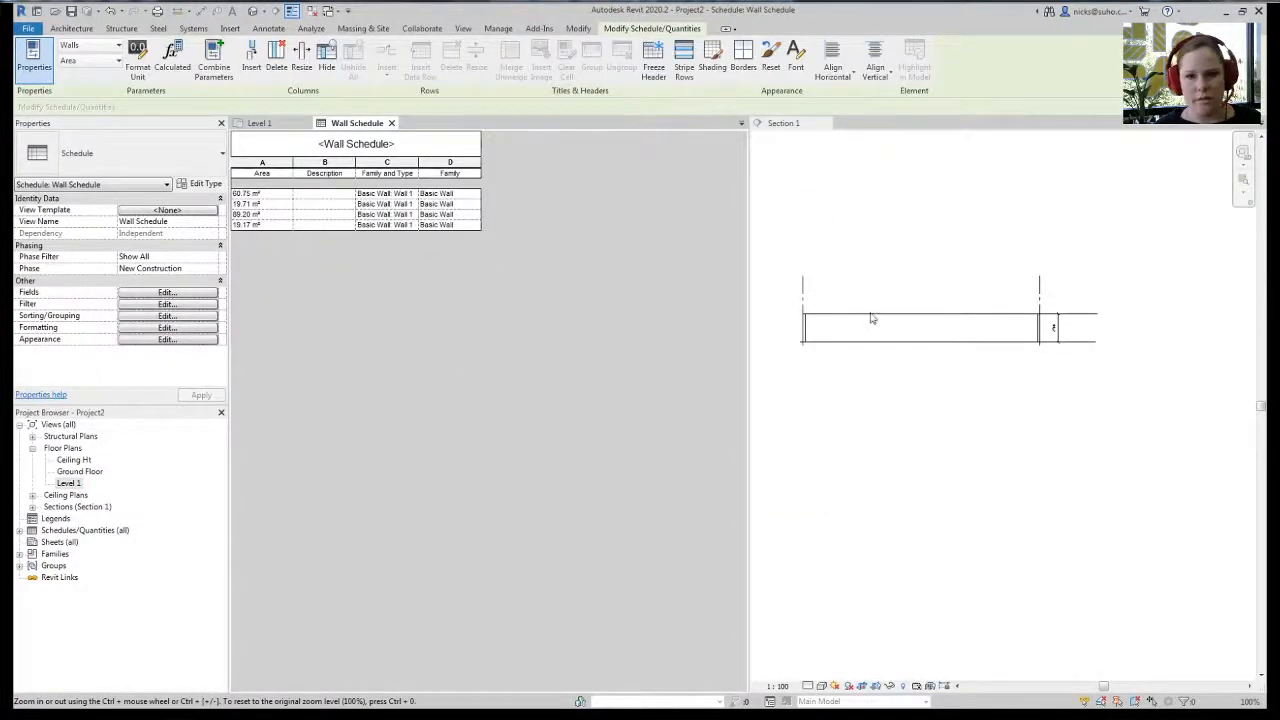
# - Pull the Level 1 plan into its own window and widen its pane
pyautogui.click(871, 320)
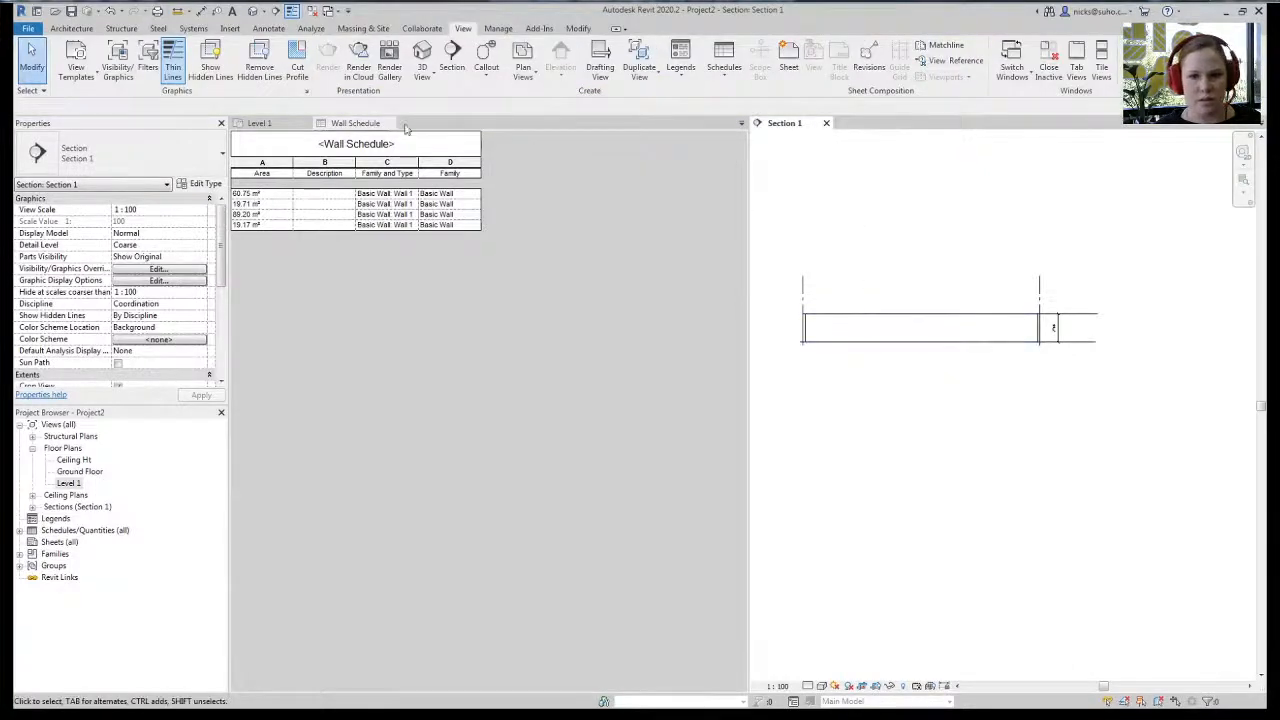
pyautogui.moveTo(259, 123); pyautogui.dragTo(807, 125)
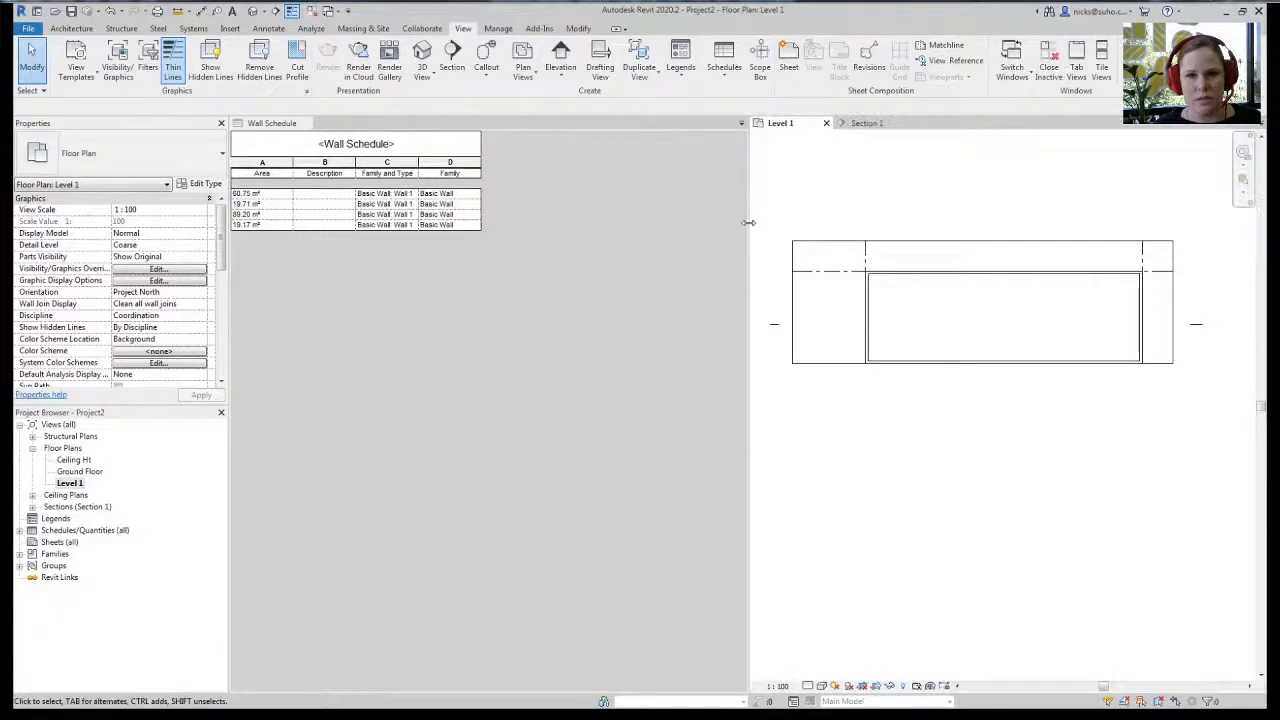
pyautogui.moveTo(748, 222); pyautogui.dragTo(484, 223)
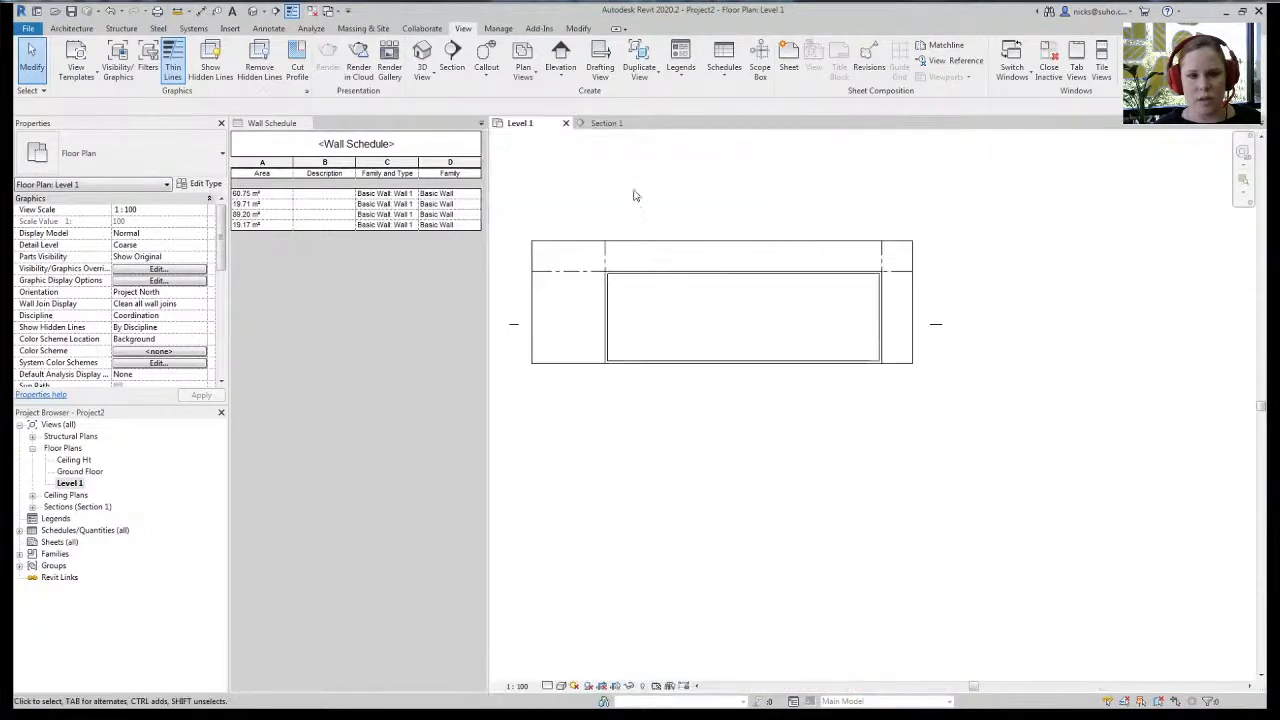
pyautogui.scroll(4, 640, 200)
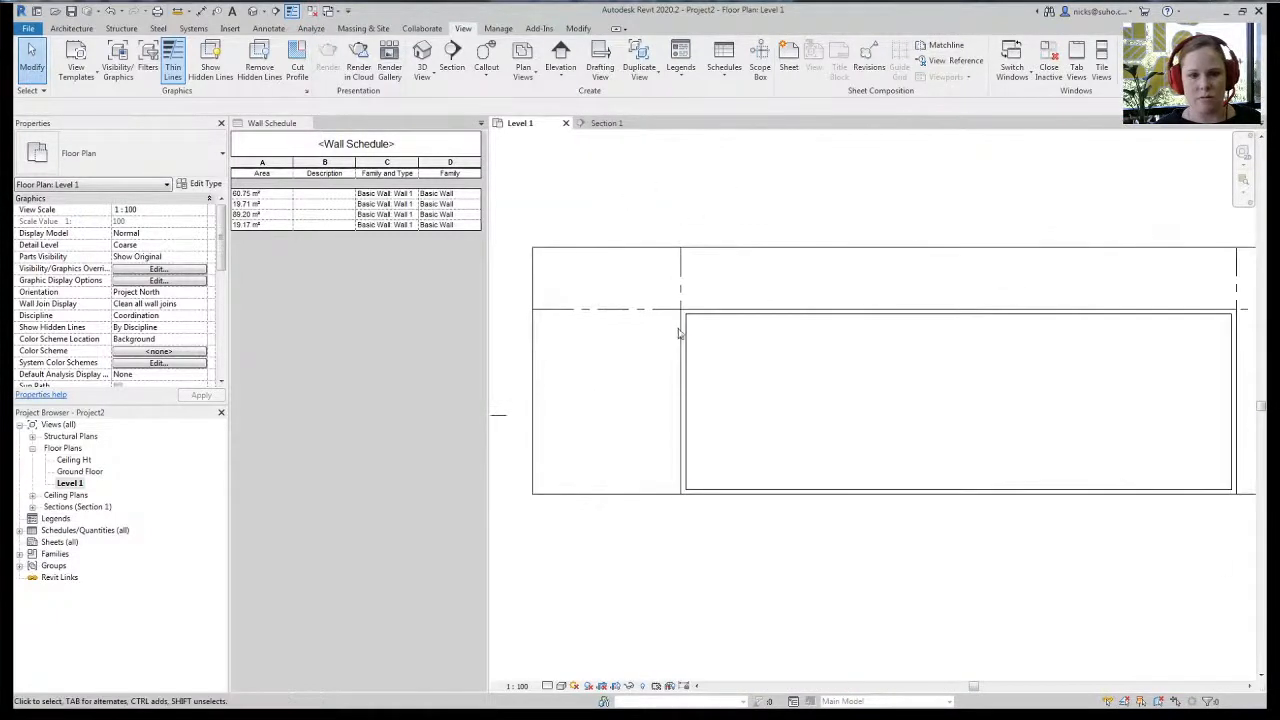
# - Delete the left wall, undo the deletion, then activate the Wall Schedule view
pyautogui.click(681, 334)
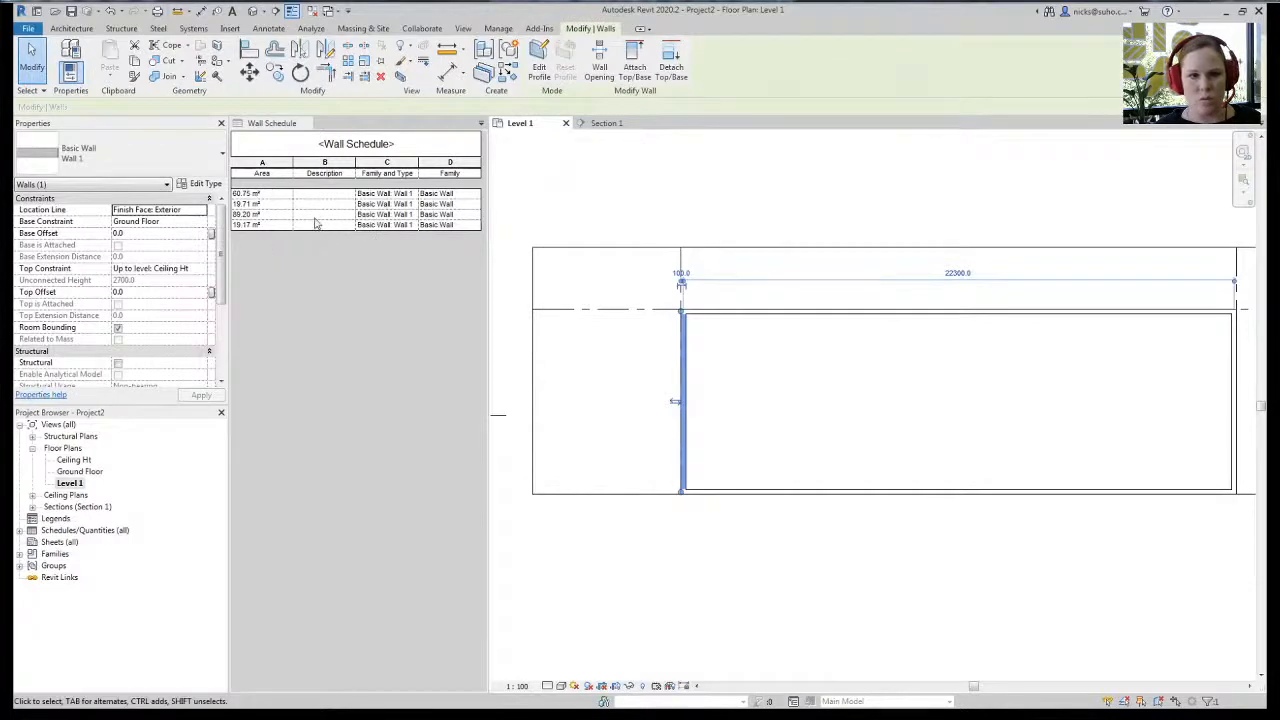
pyautogui.press('Delete')
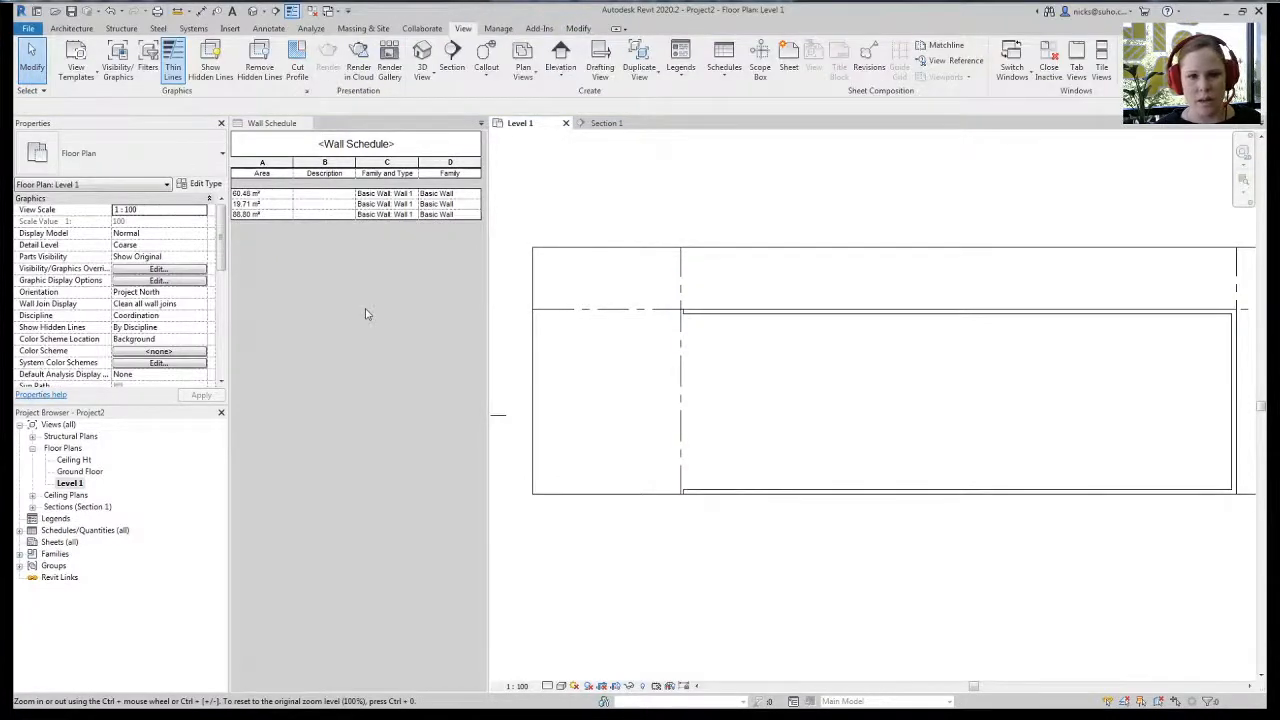
pyautogui.hotkey('ctrl', 'z')
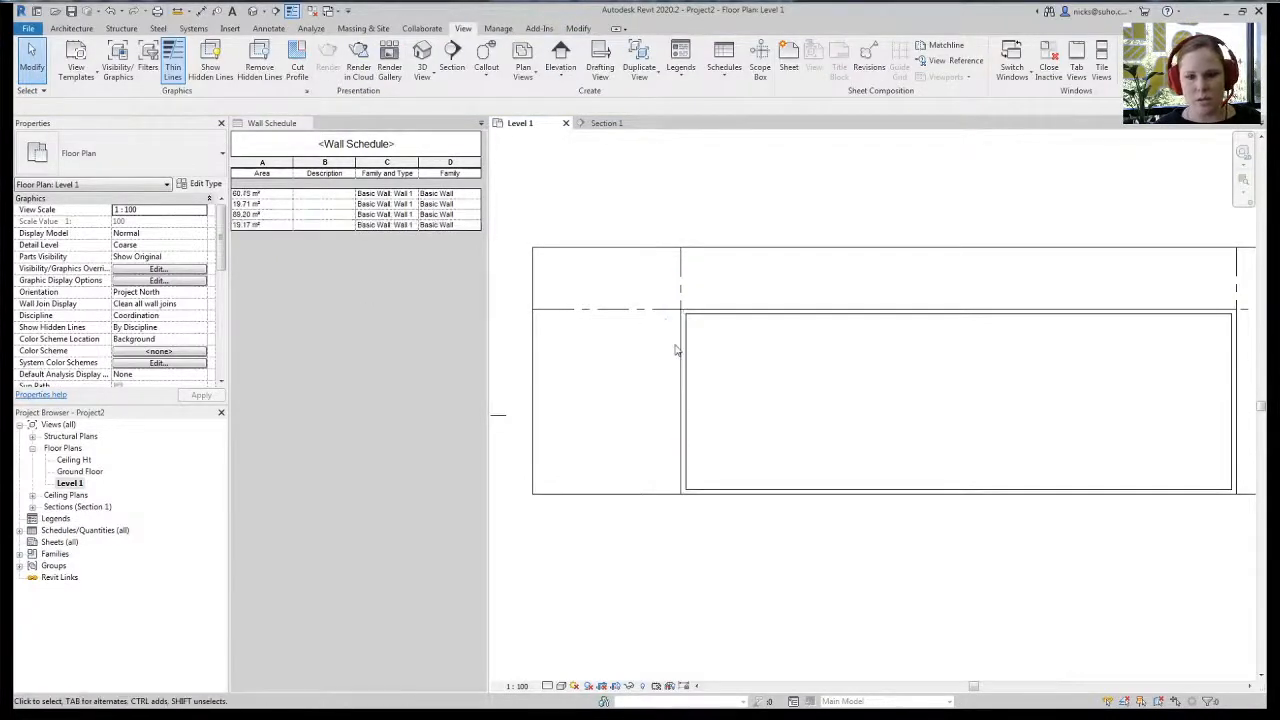
pyautogui.scroll(-2, 650, 330)
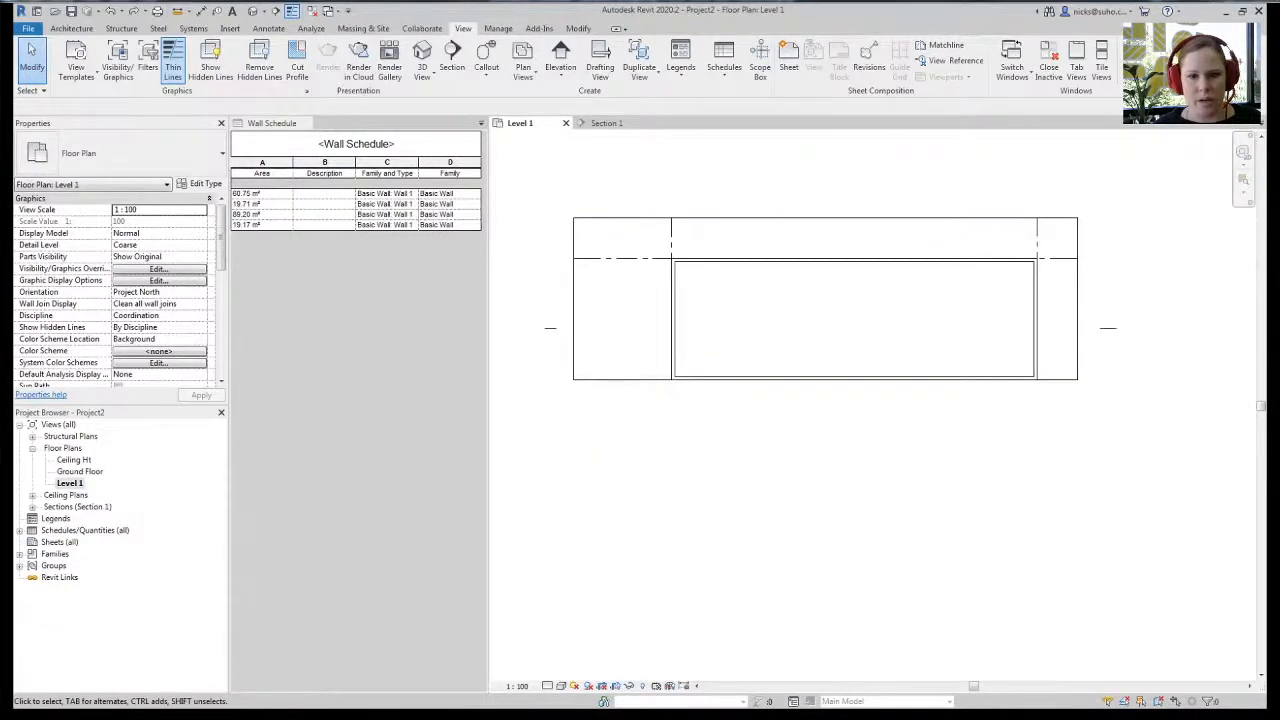
pyautogui.click(240, 358)
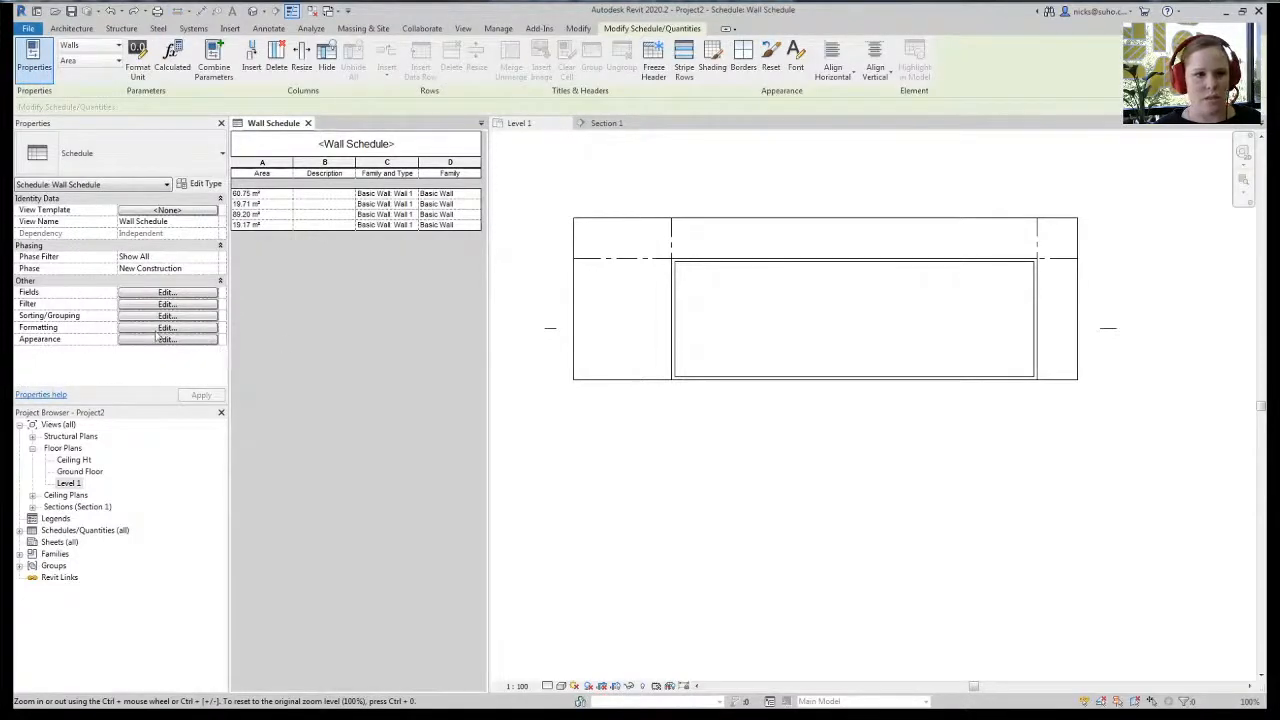
# - Turn off Itemize every instance and enable grand totals with title, count, and totals
pyautogui.click(158, 316)
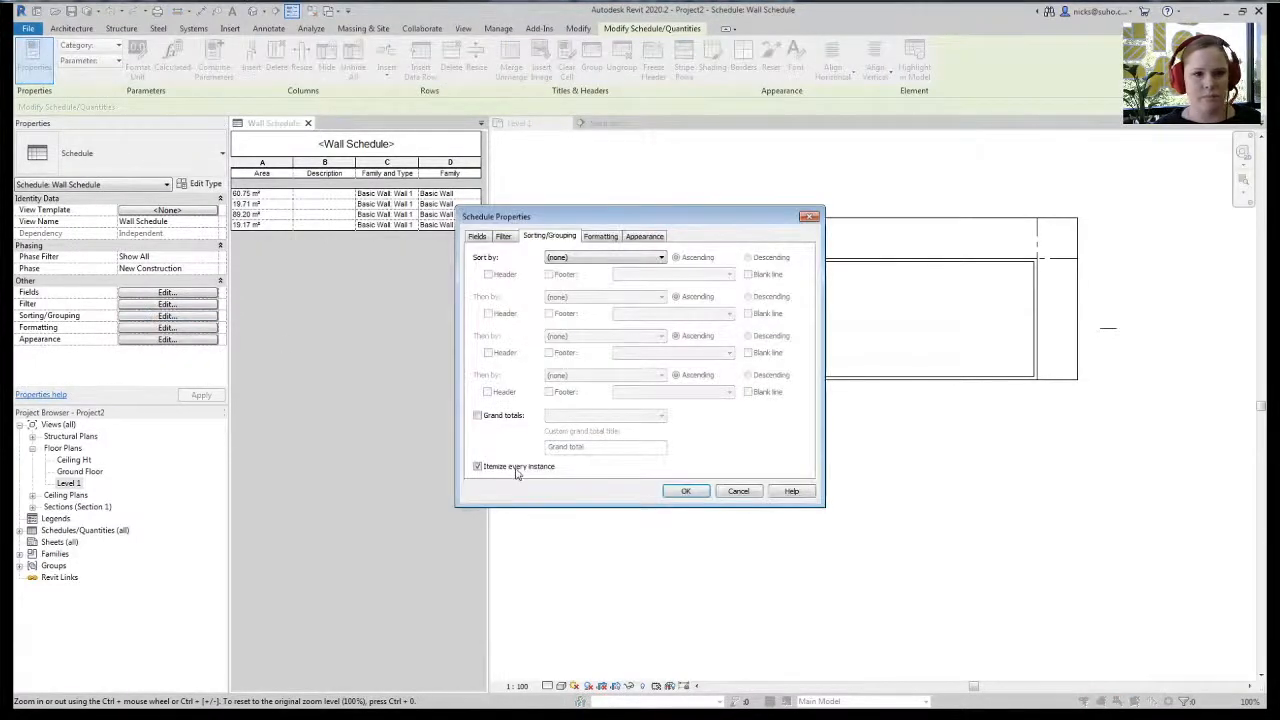
pyautogui.click(505, 422)
pyautogui.click(598, 418)
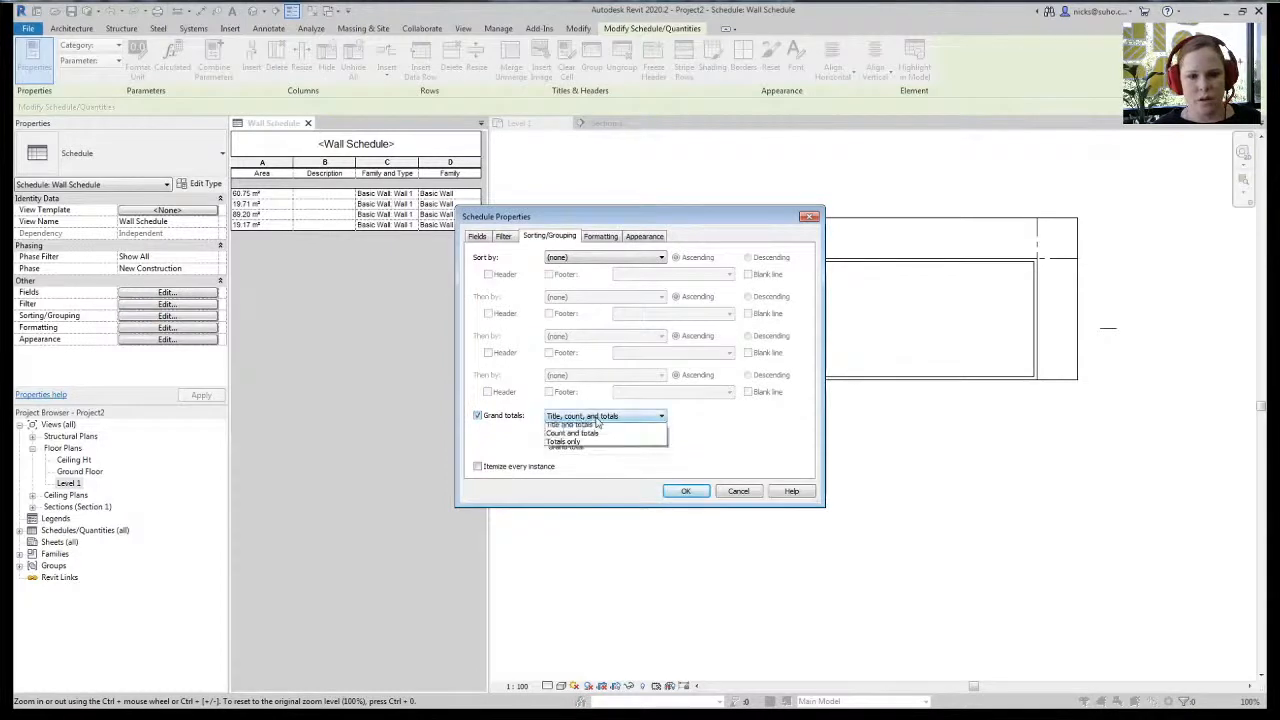
pyautogui.click(598, 427)
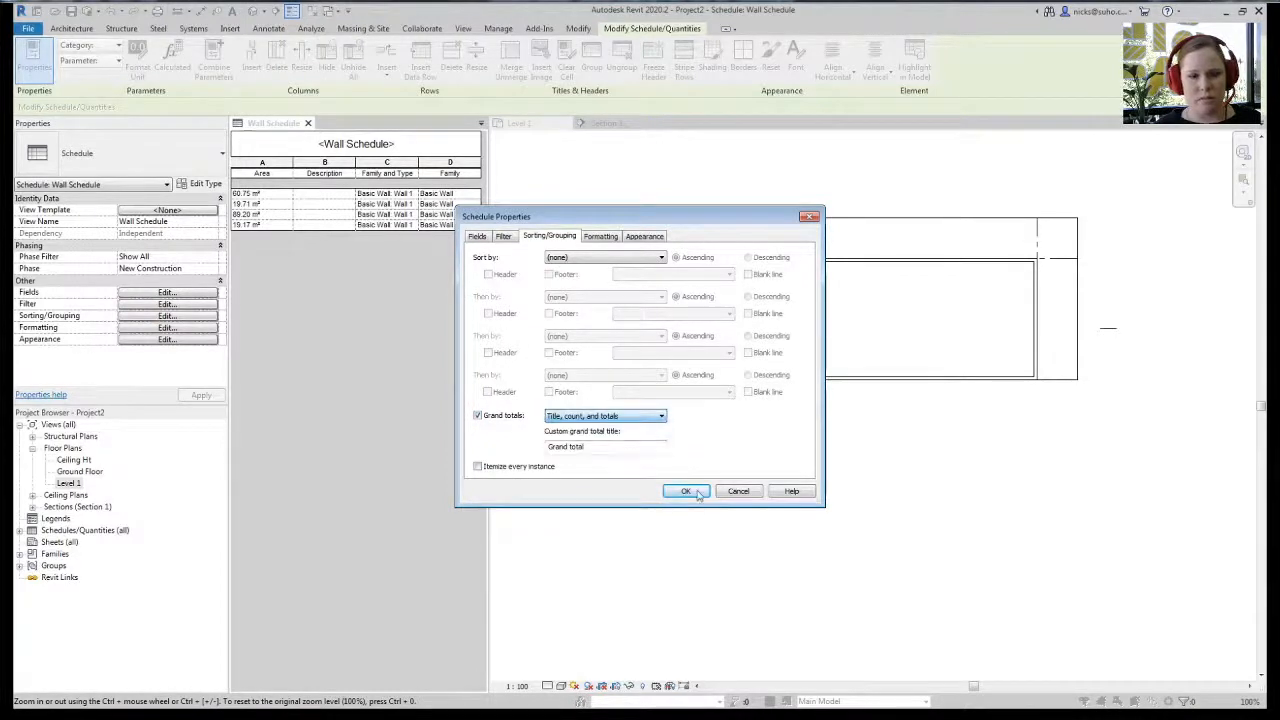
pyautogui.click(697, 491)
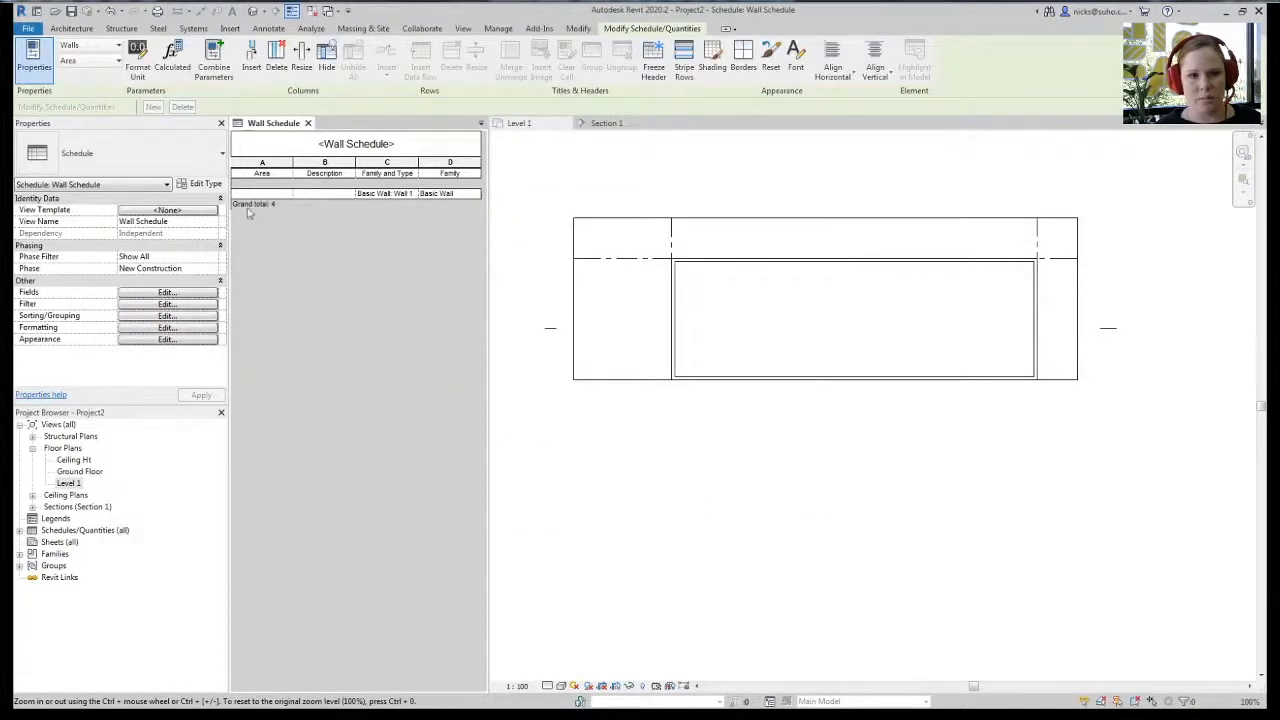
# - Set the Area column to Calculate totals, then return to the Level 1 plan
pyautogui.click(165, 328)
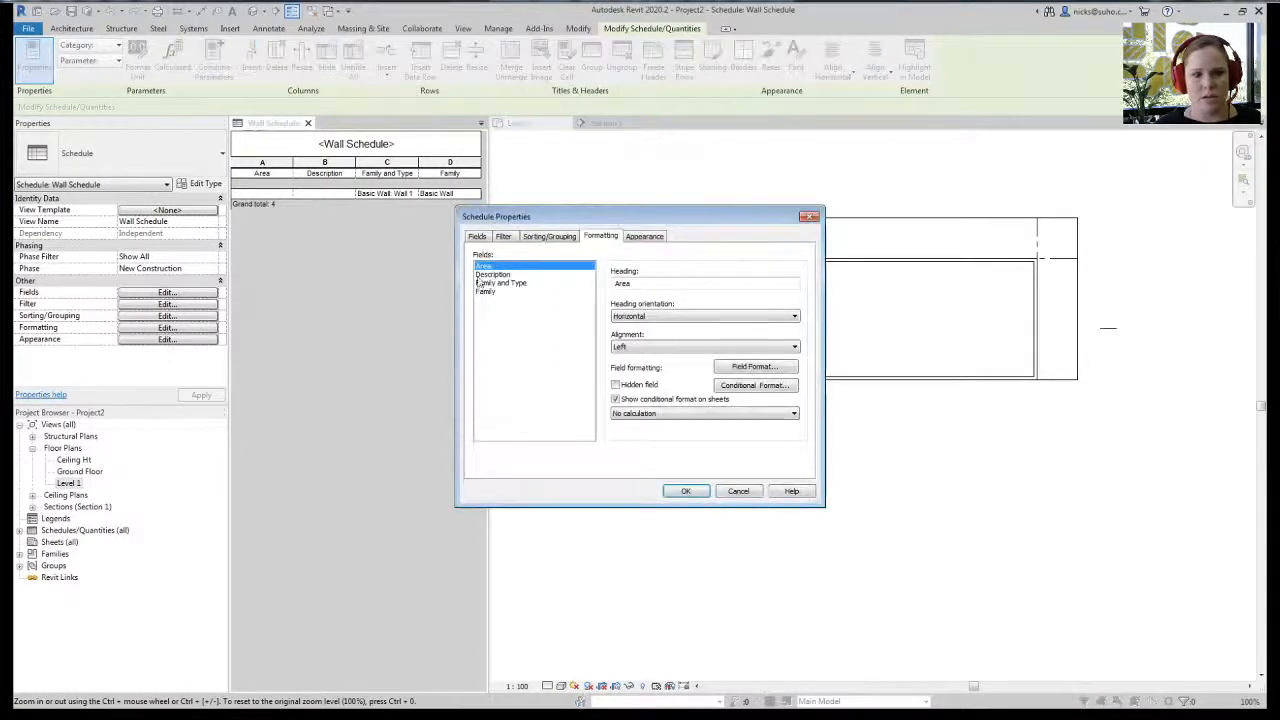
pyautogui.click(674, 414)
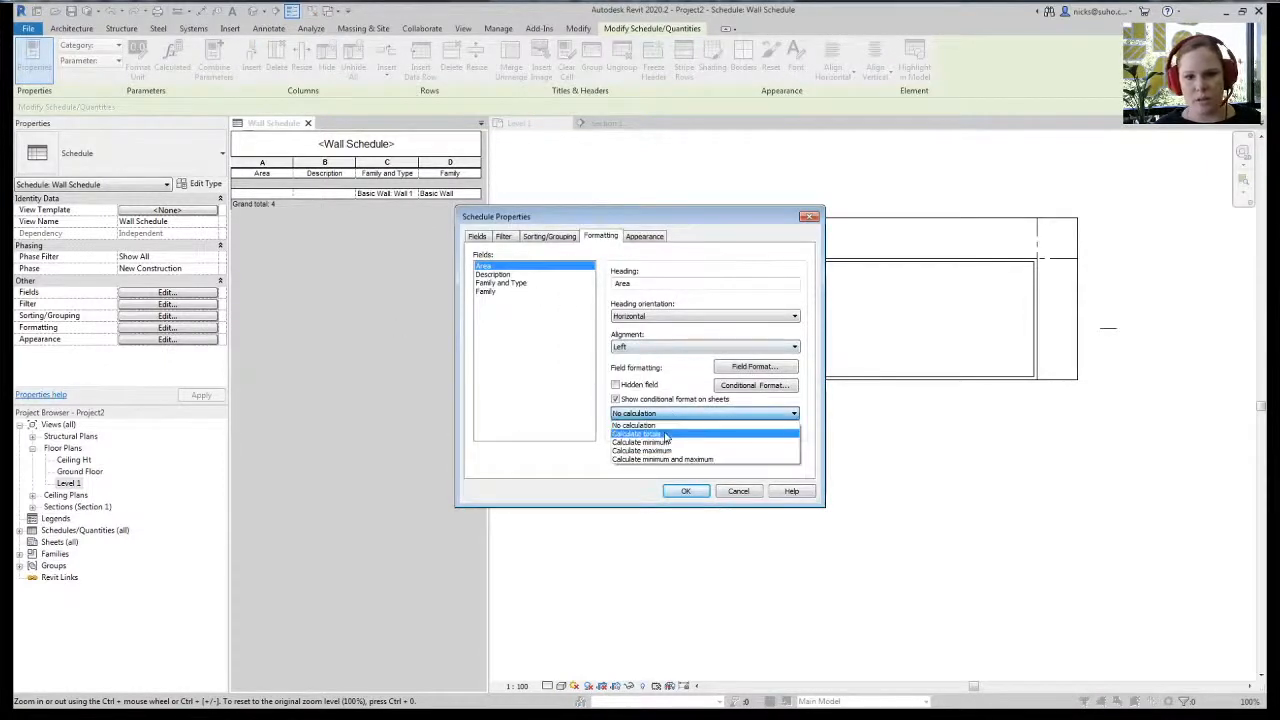
pyautogui.click(670, 427)
pyautogui.click(688, 491)
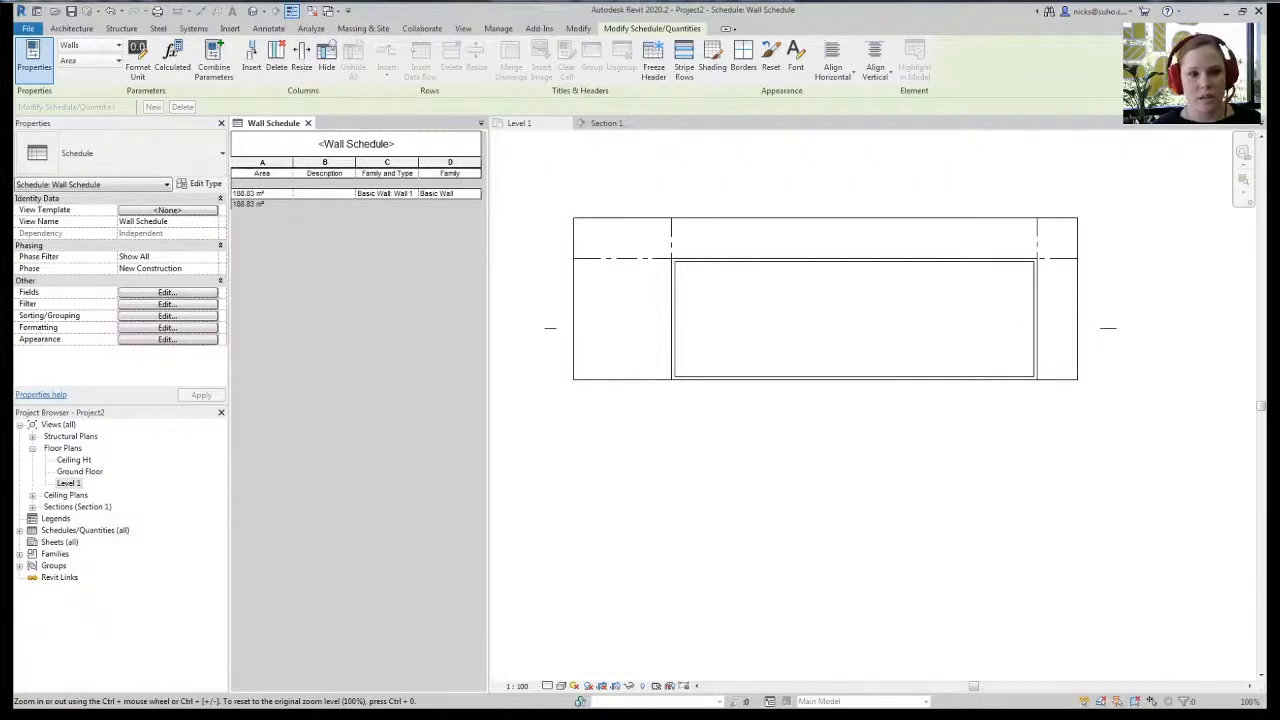
pyautogui.doubleClick(68, 483)
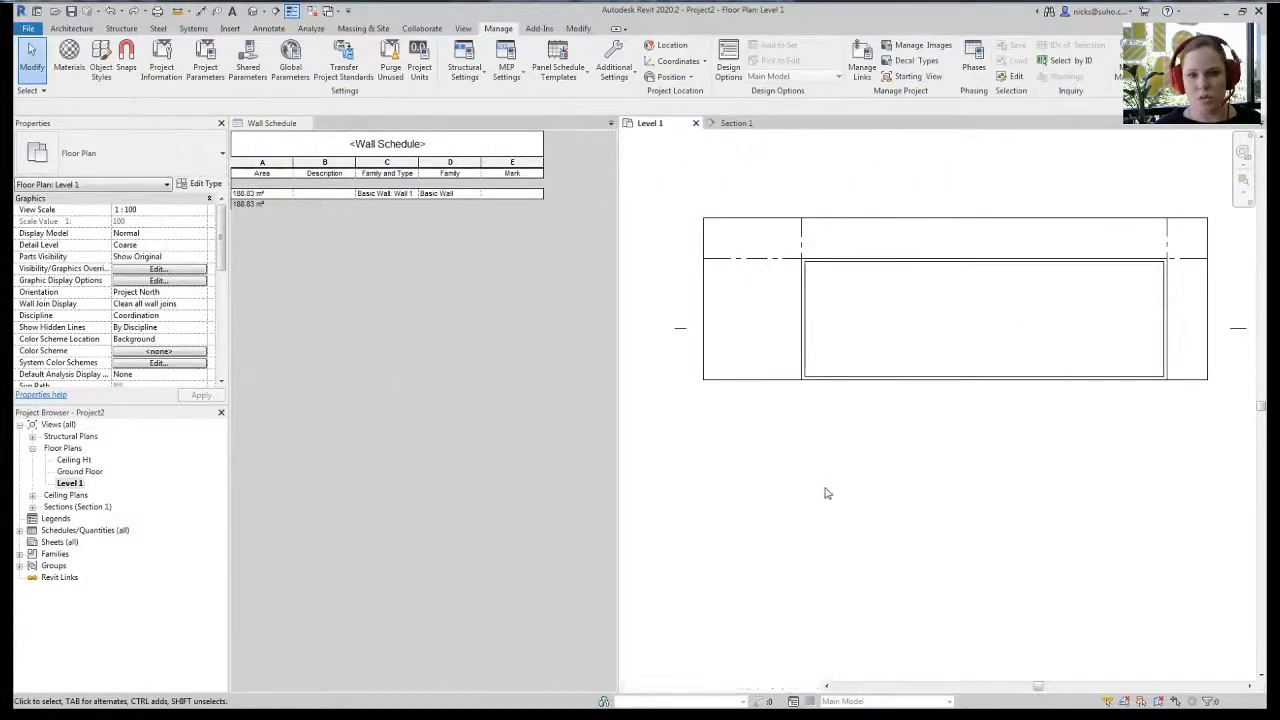
# - Review the Wall Schedule's field list, then return to the Level 1 plan
pyautogui.click(501, 245)
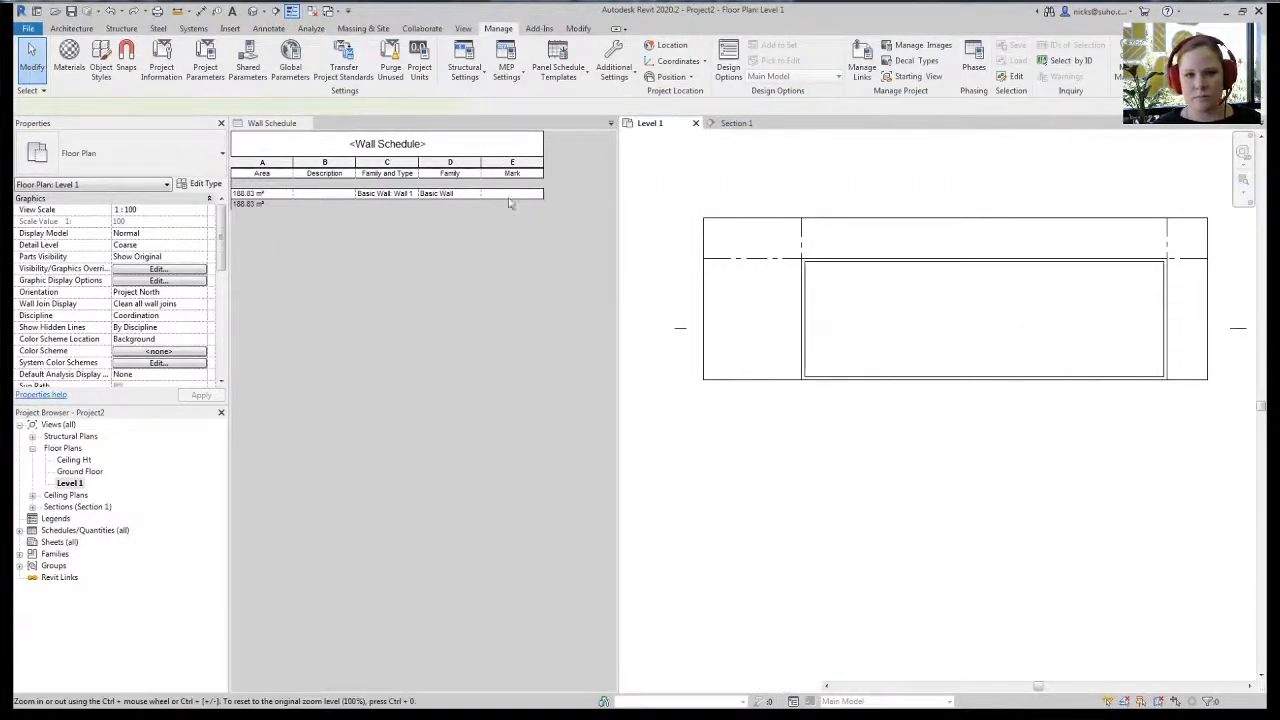
pyautogui.click(168, 293)
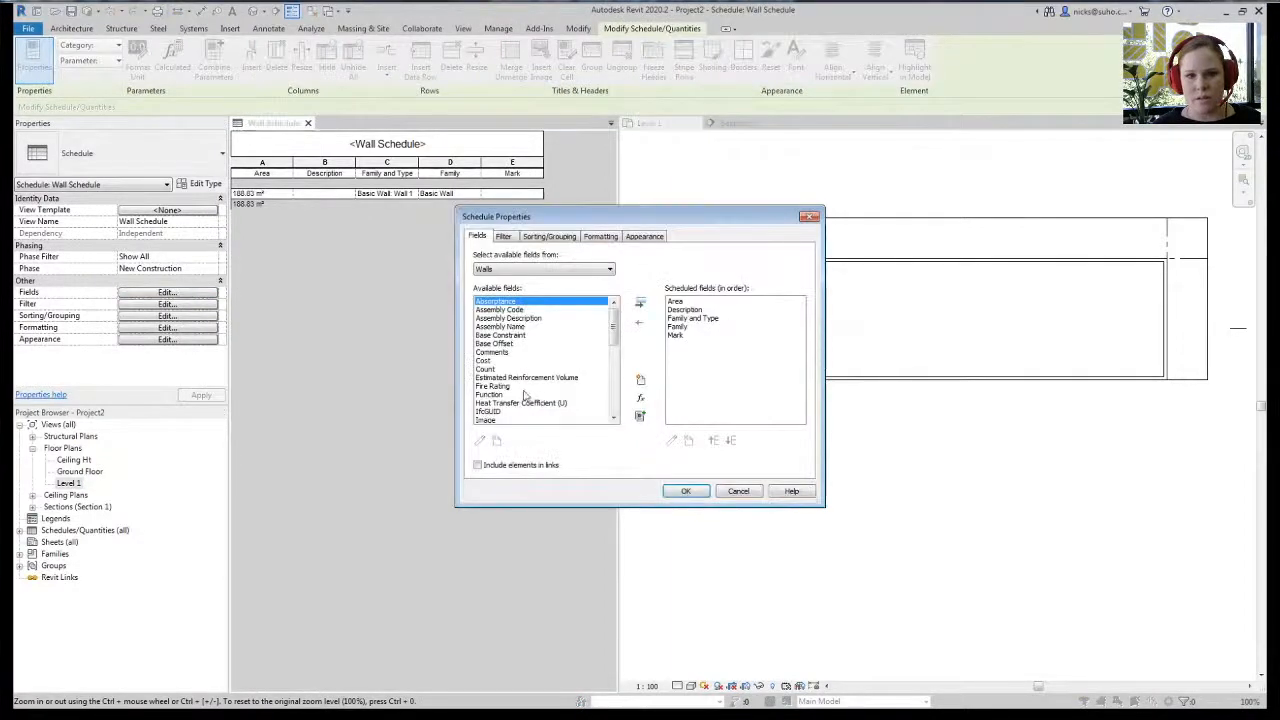
pyautogui.click(686, 491)
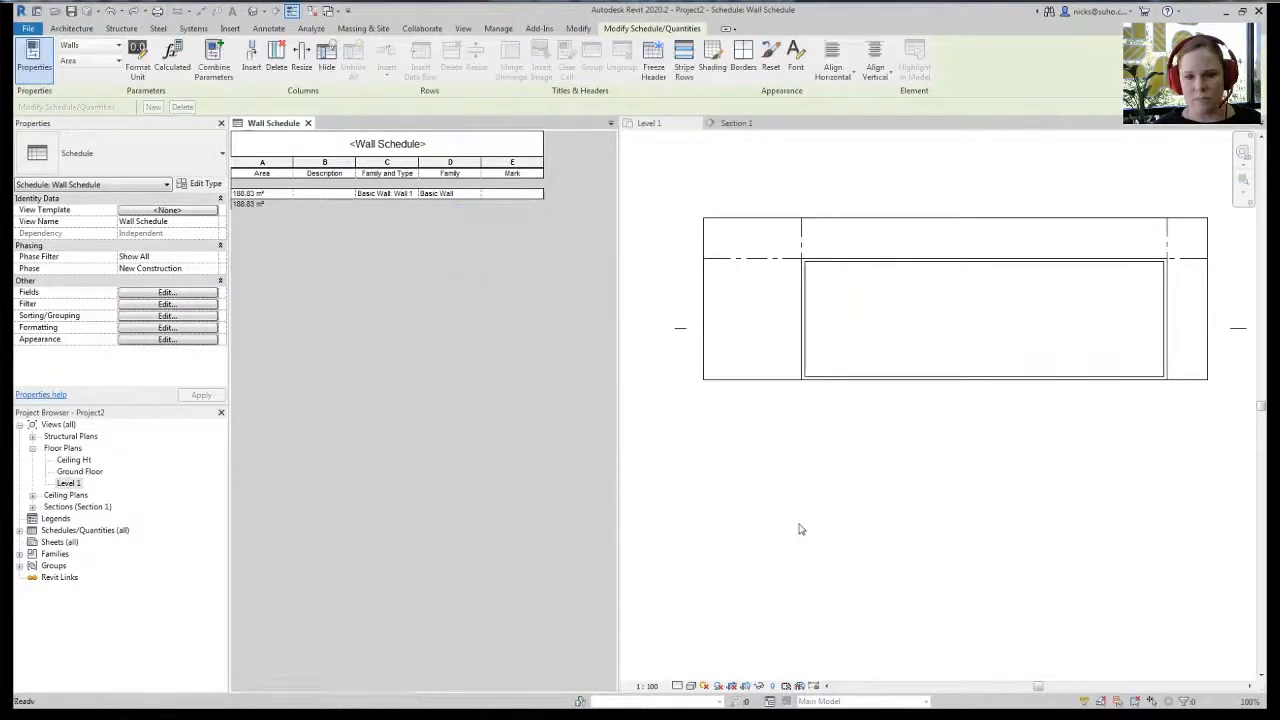
pyautogui.click(814, 331)
# - Set the top wall's Mark to NORTH and the left wall's Mark to WEST
pyautogui.click(822, 267)
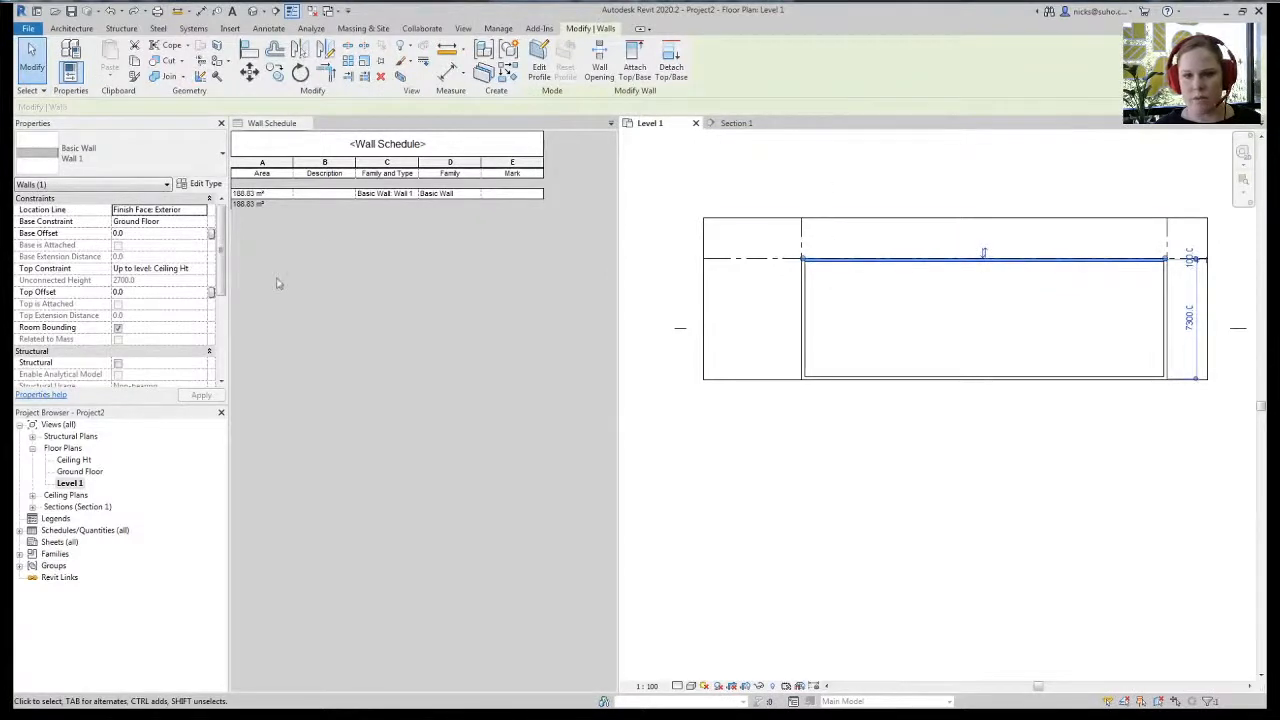
pyautogui.scroll(-5, 187, 365)
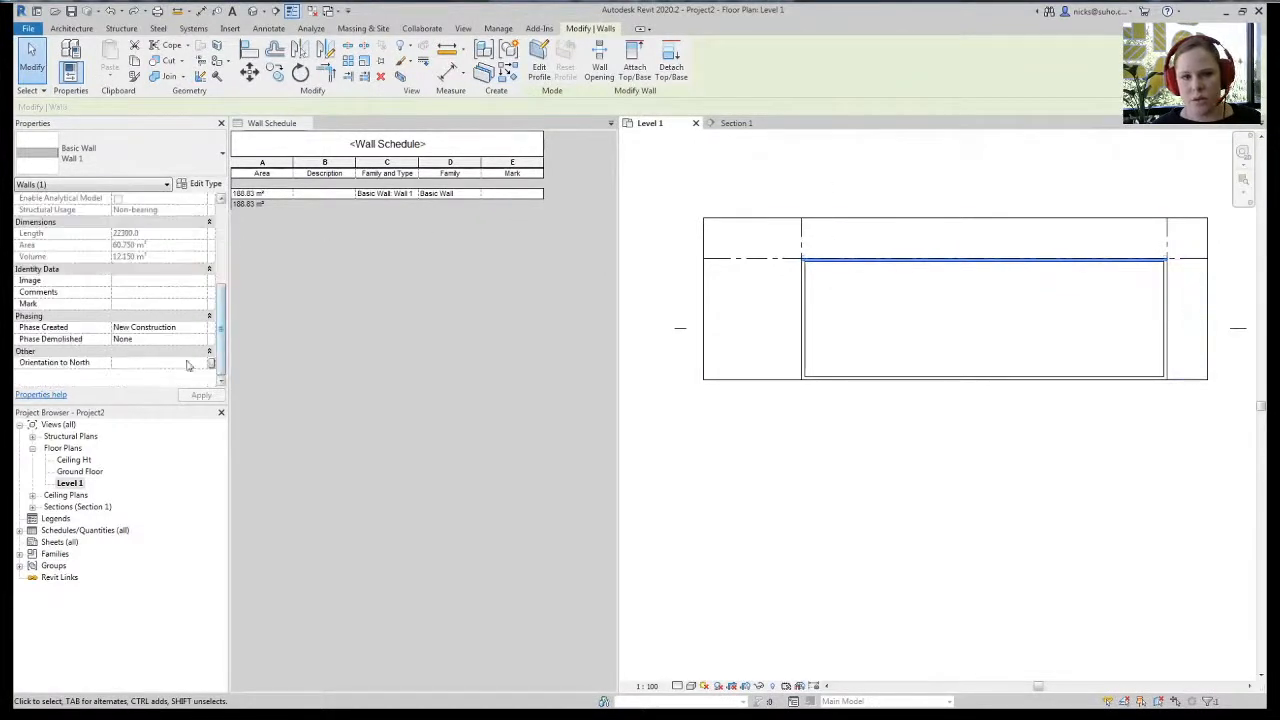
pyautogui.click(124, 305)
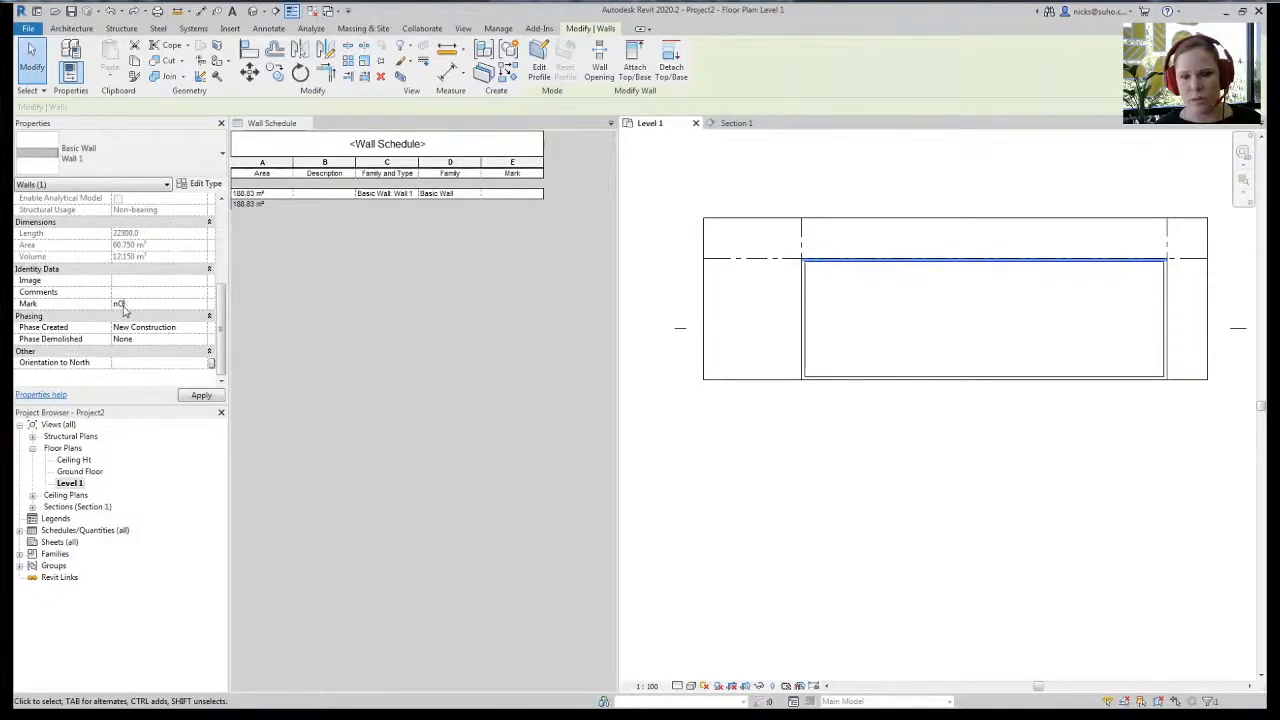
pyautogui.write('NORTH')
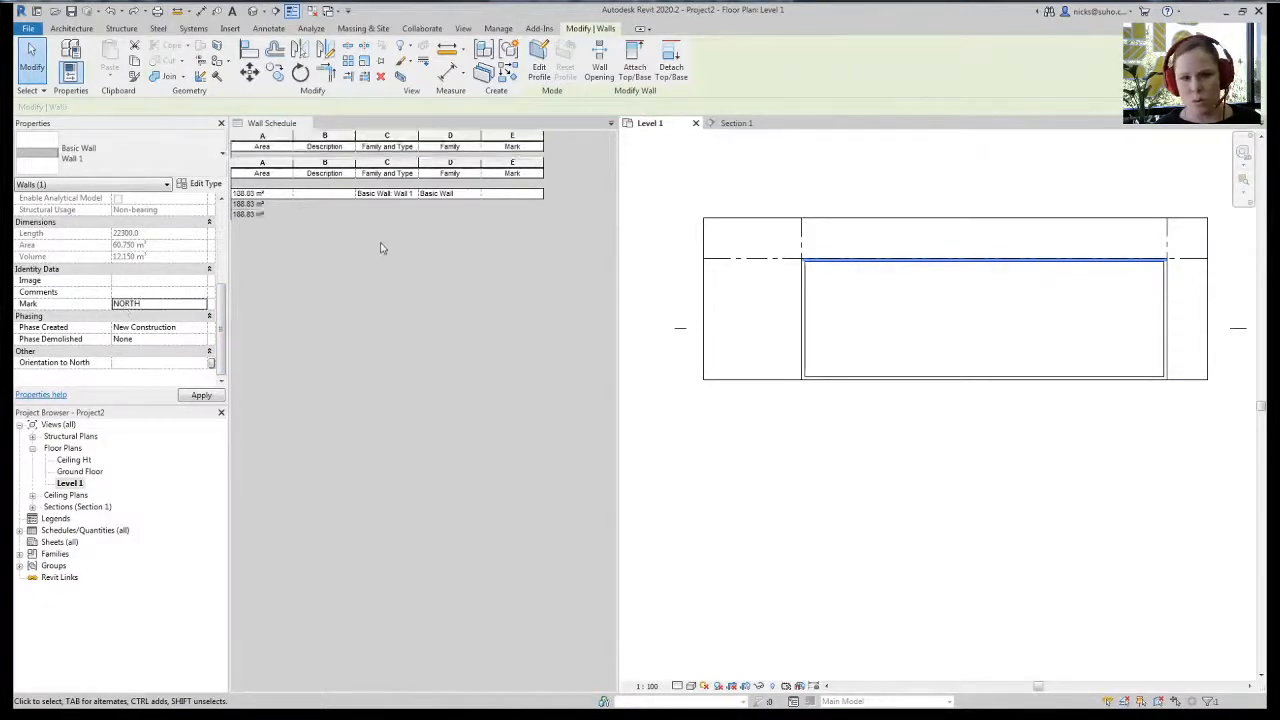
pyautogui.click(803, 310)
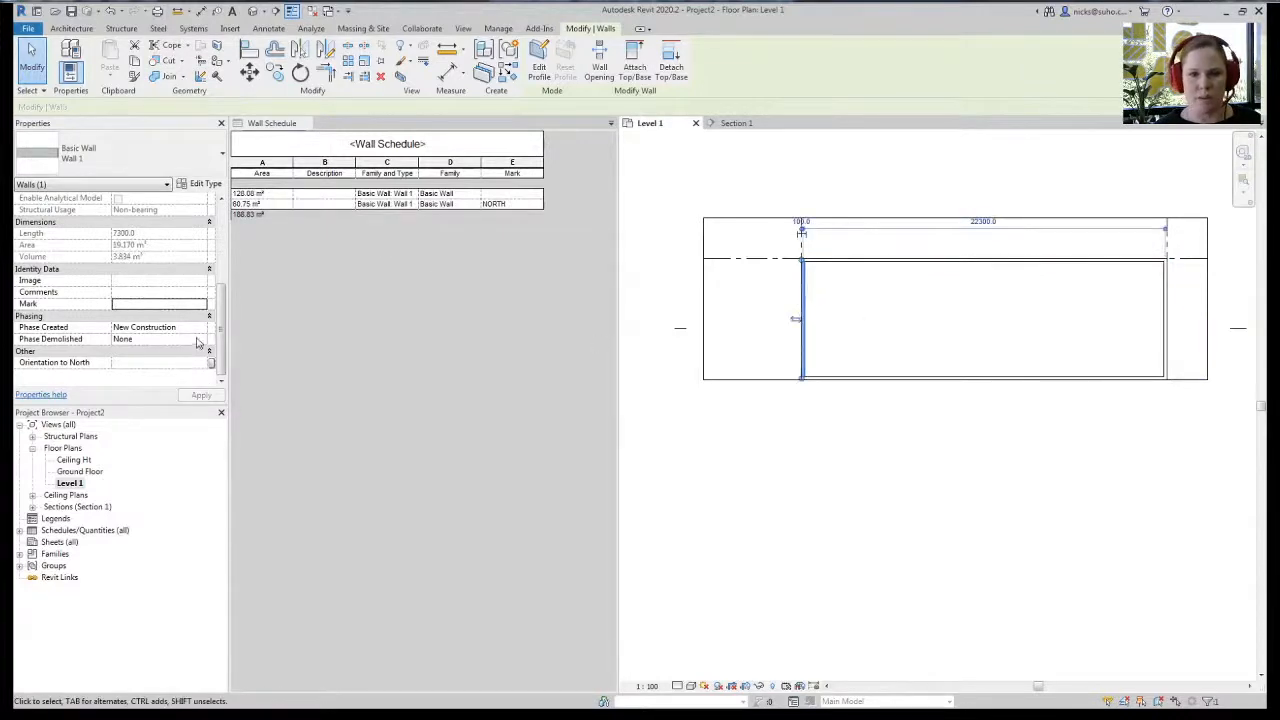
pyautogui.click(170, 306)
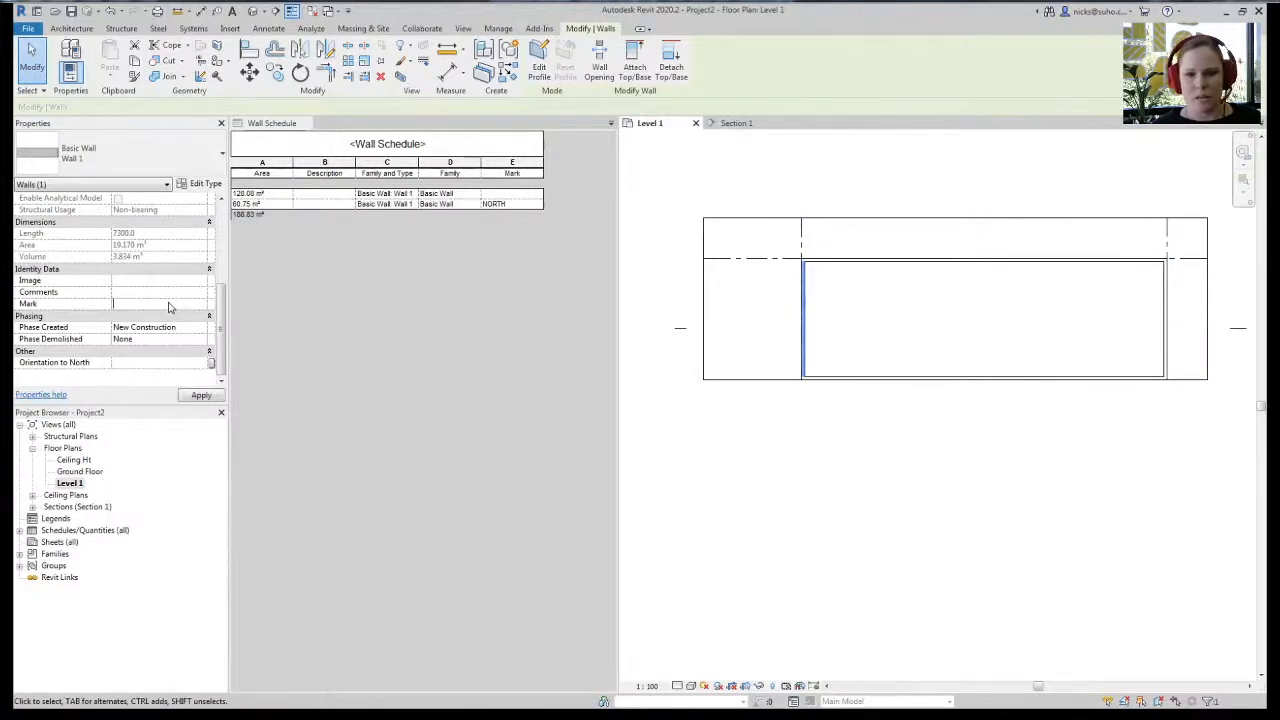
pyautogui.write('WEAT')
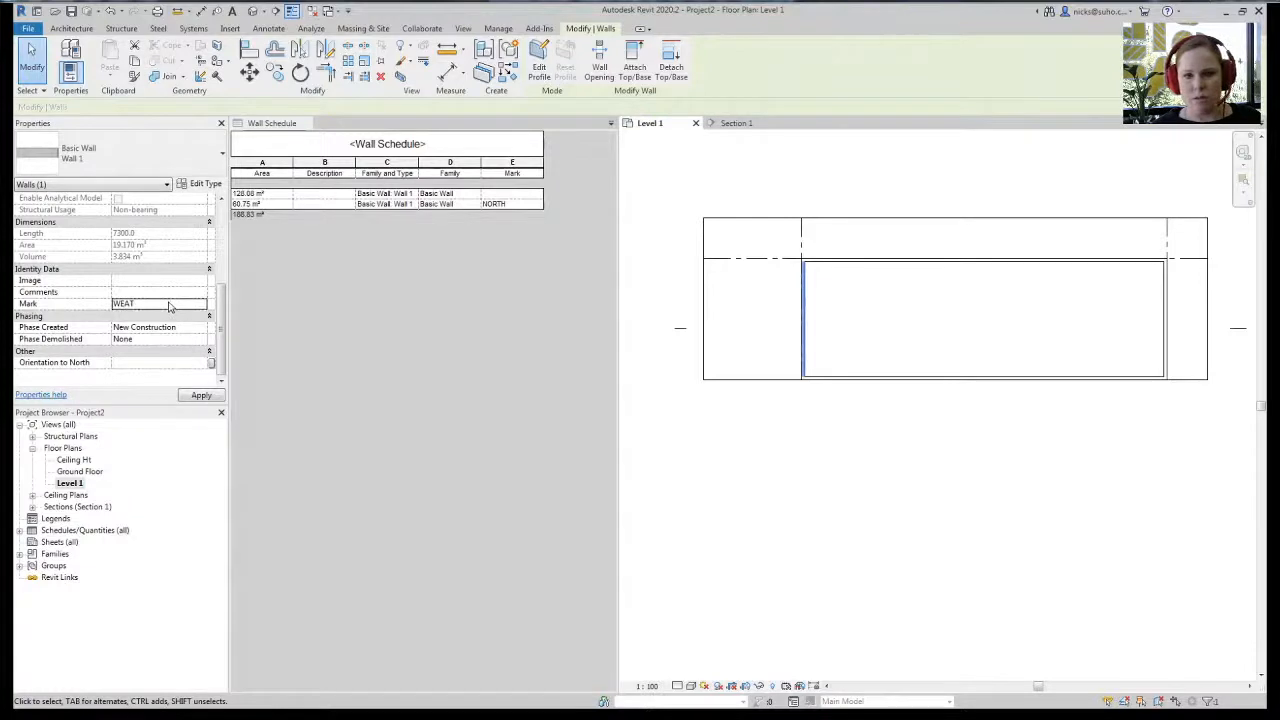
pyautogui.doubleClick(170, 306)
pyautogui.write('WE')
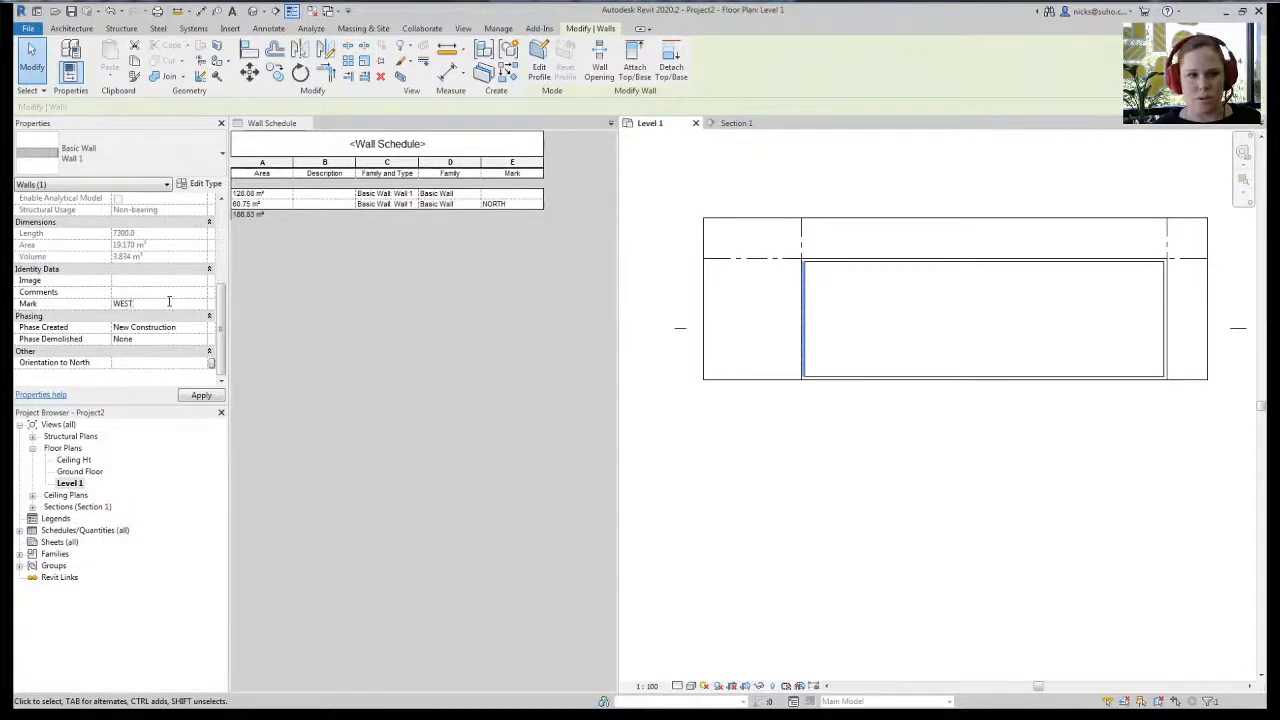
pyautogui.write('ST')
pyautogui.click(914, 557)
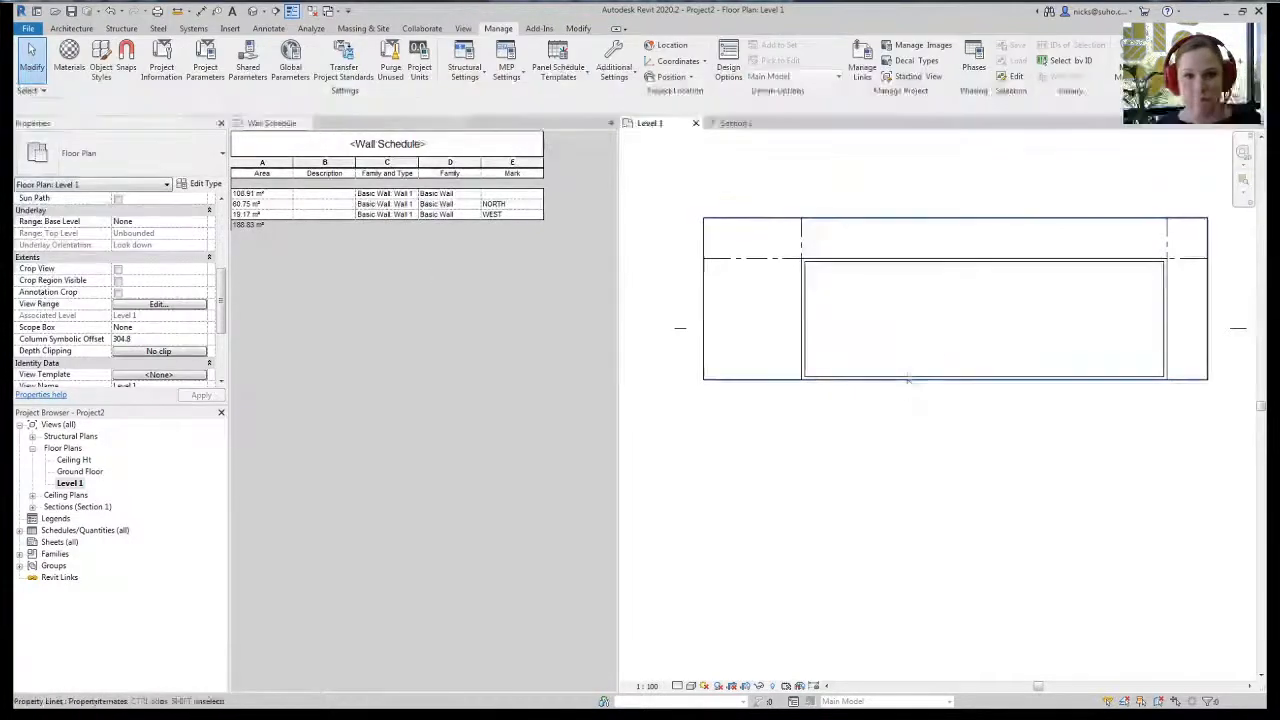
# - Set the bottom wall's Mark to SOUTH and the right wall's Mark to EAST
pyautogui.click(915, 379)
pyautogui.click(146, 291)
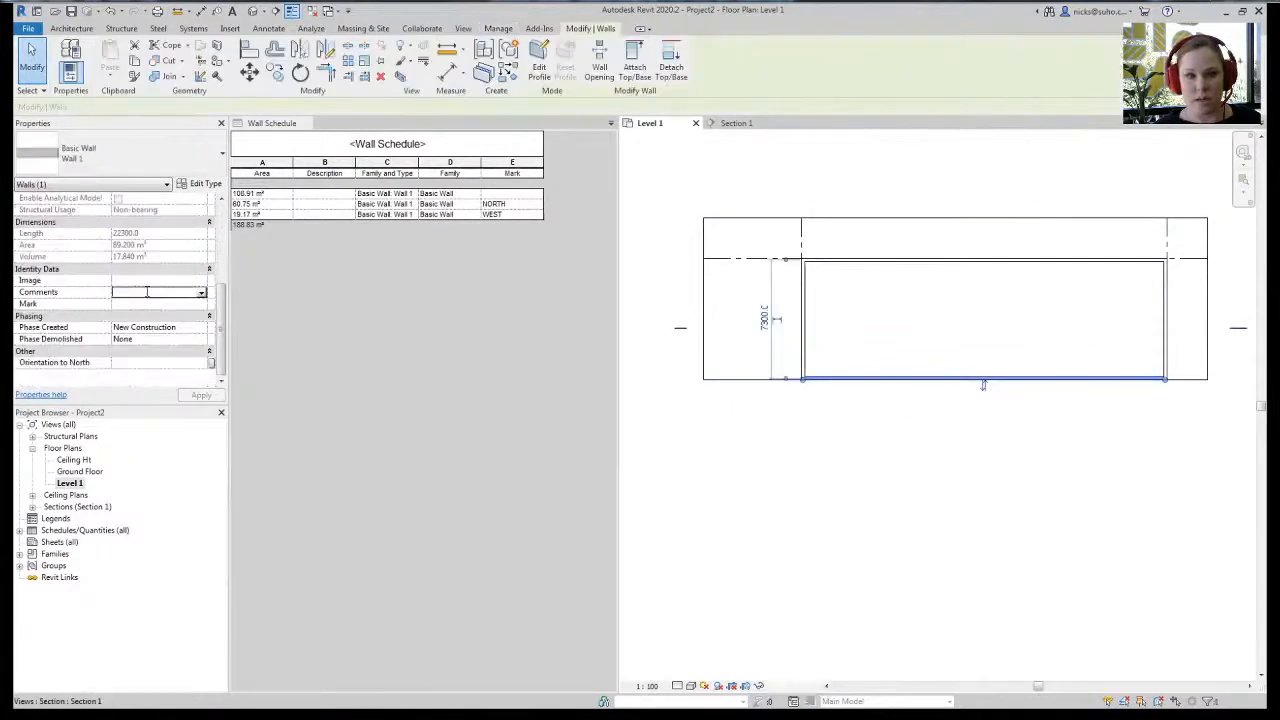
pyautogui.click(150, 305)
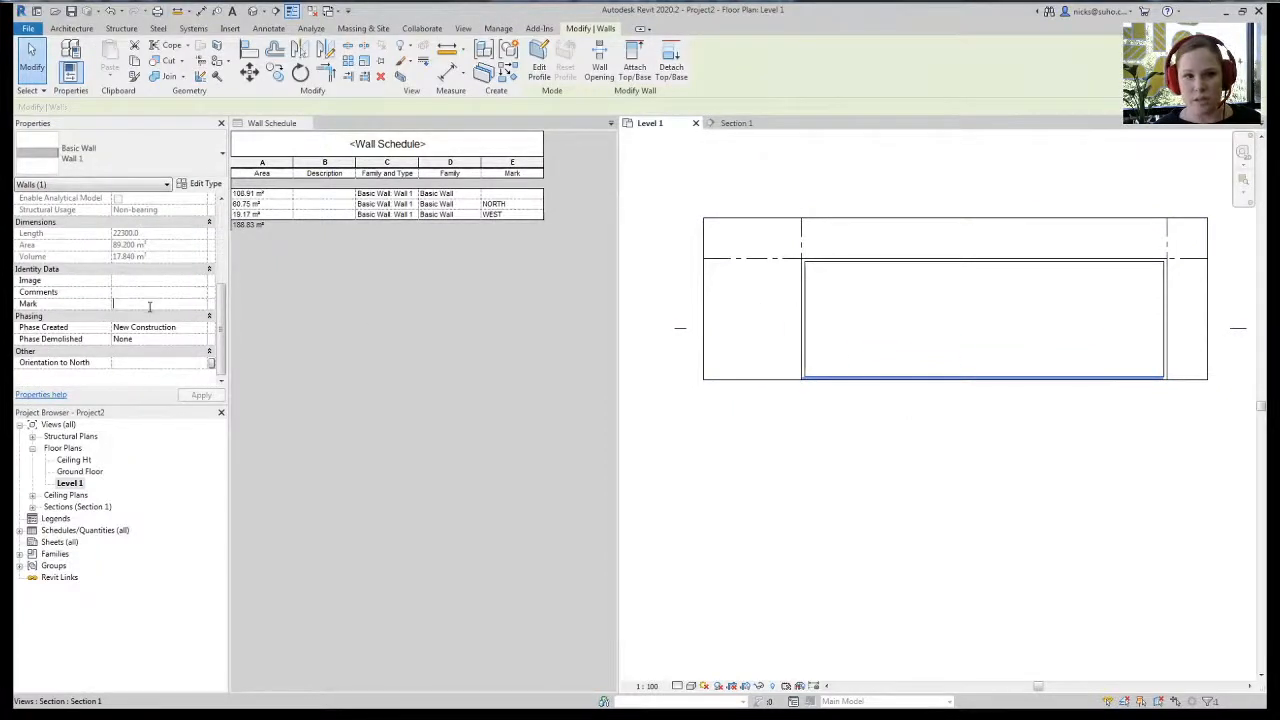
pyautogui.write('SOUTH')
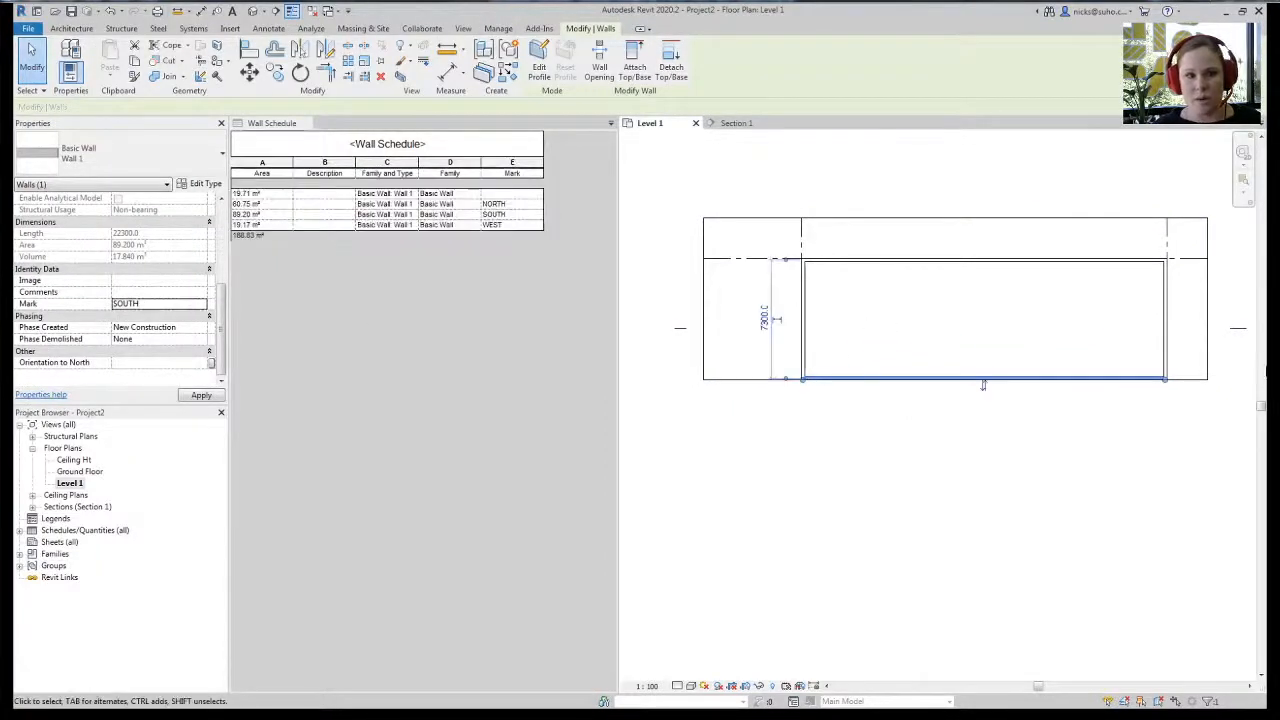
pyautogui.click(1167, 318)
pyautogui.click(132, 305)
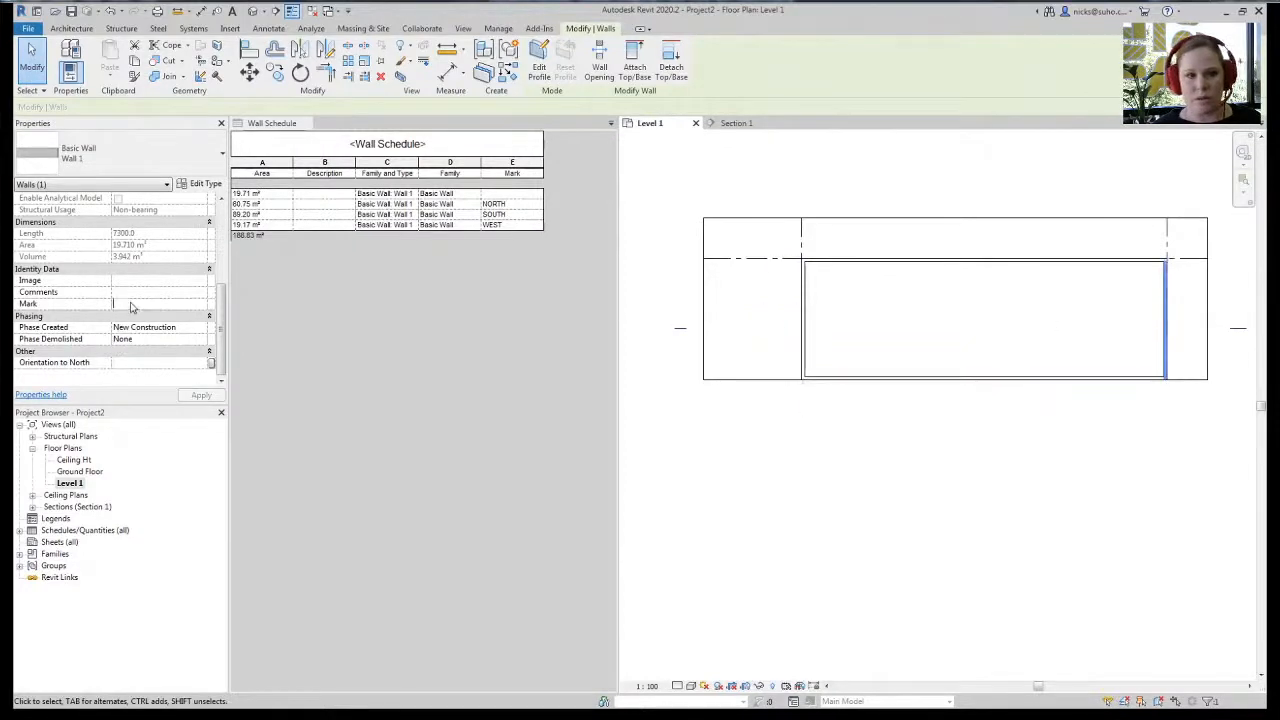
pyautogui.write('SOU')
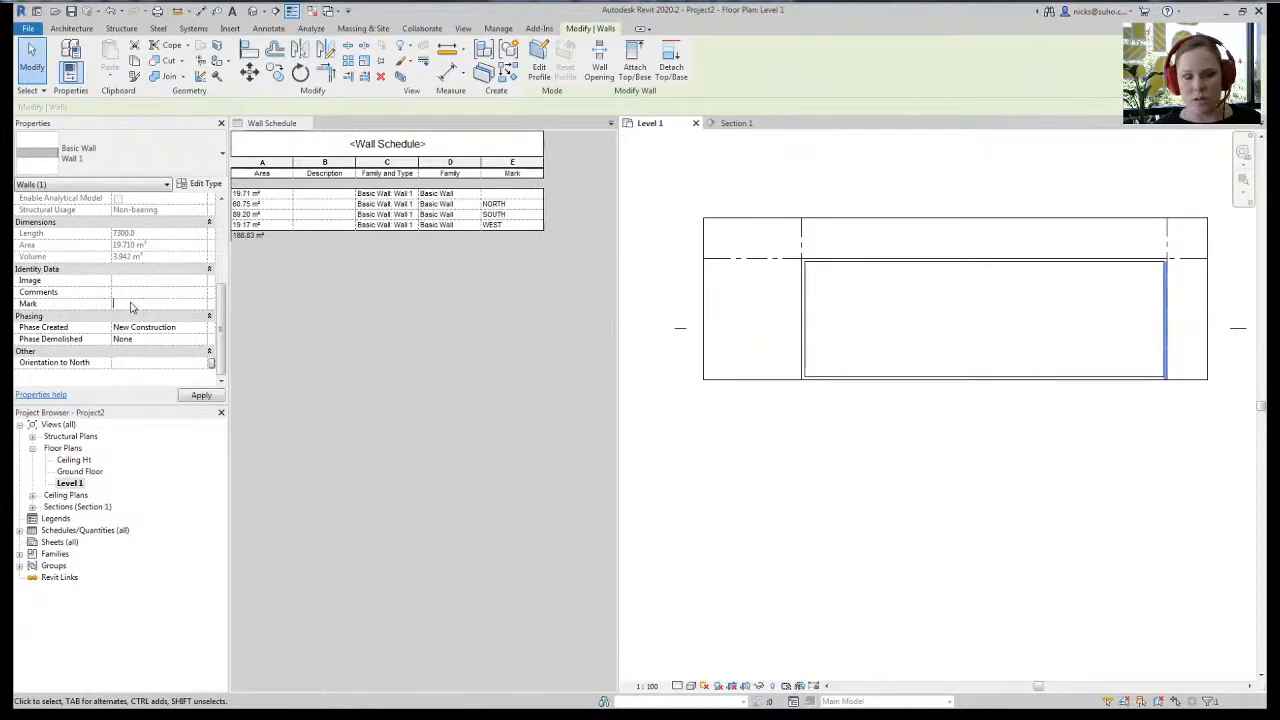
pyautogui.write('T')
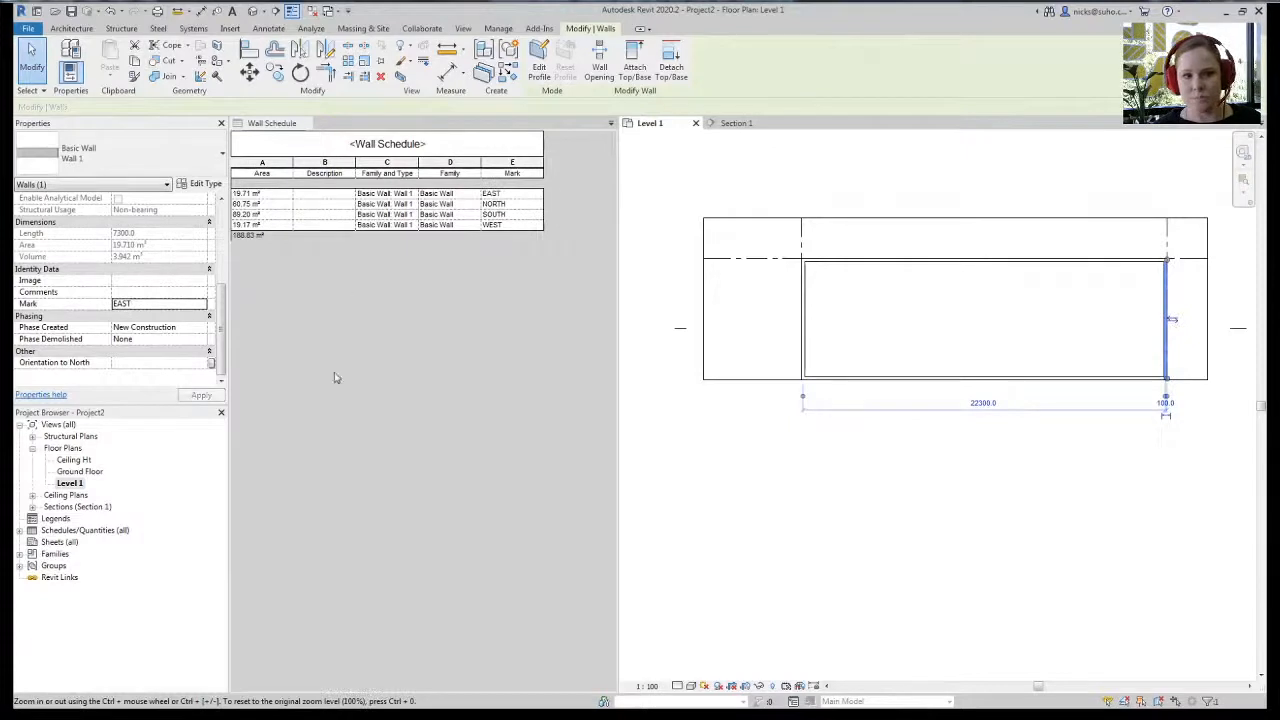
pyautogui.click(277, 192)
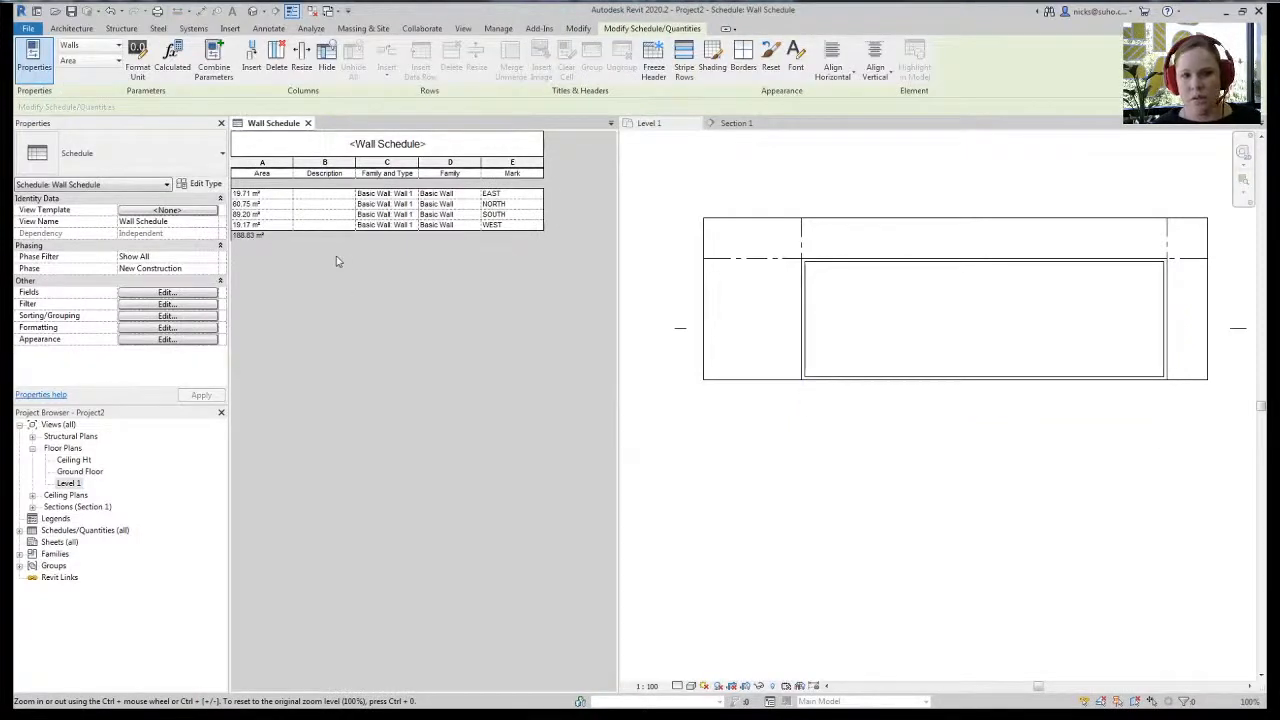
# - In the 3D view, set the front wall's Top Constraint to Up to level: Ceiling Ht
pyautogui.click(801, 460)
pyautogui.scroll(-1, 876, 448)
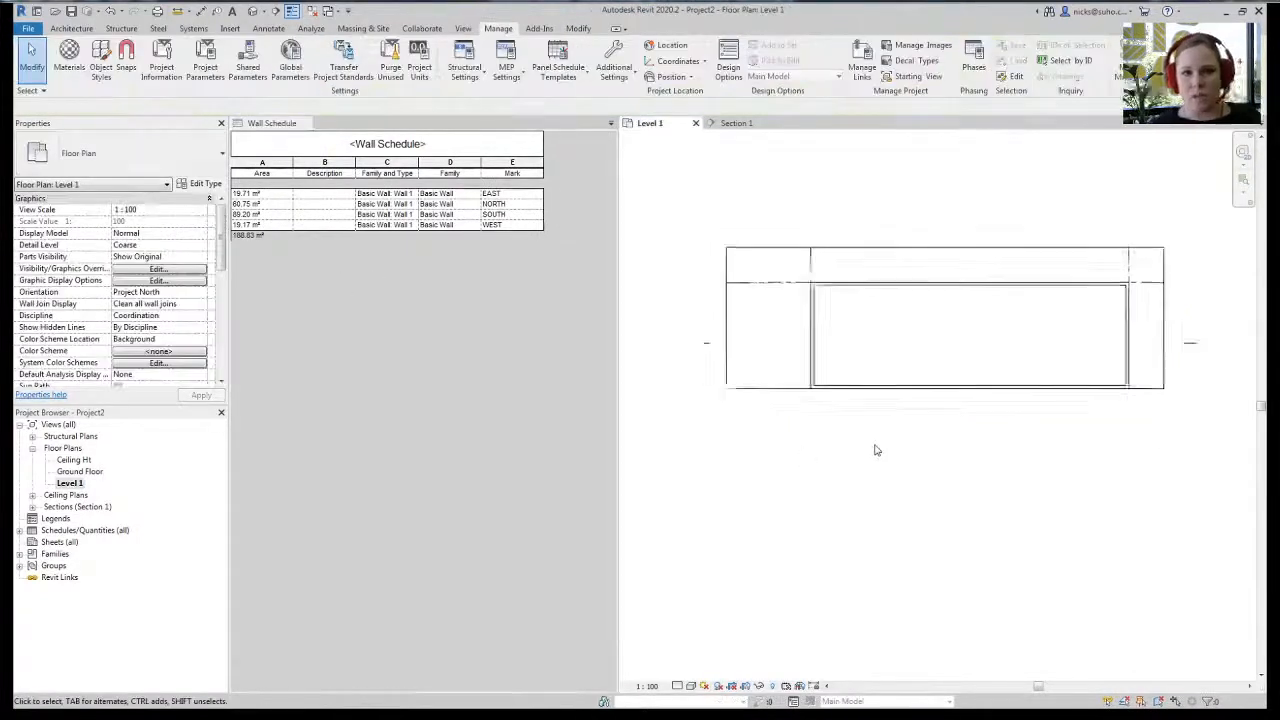
pyautogui.moveTo(877, 449); pyautogui.dragTo(839, 446, button='middle')
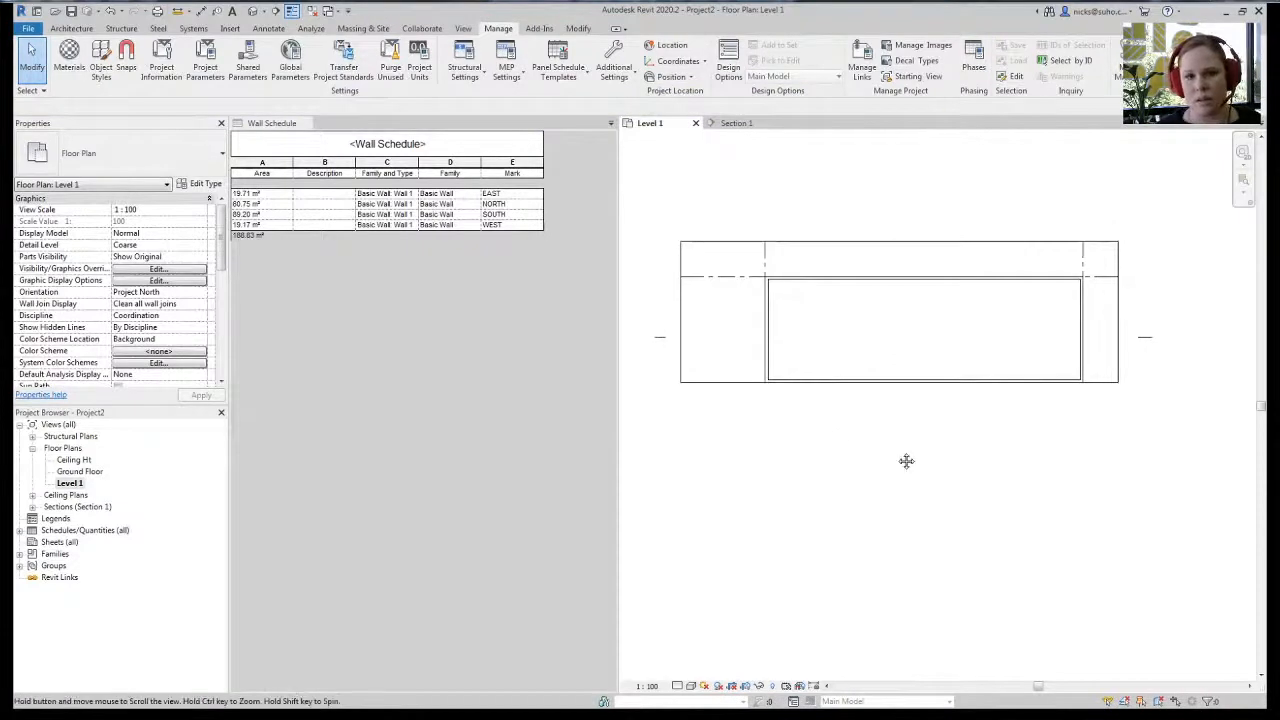
pyautogui.click(736, 123)
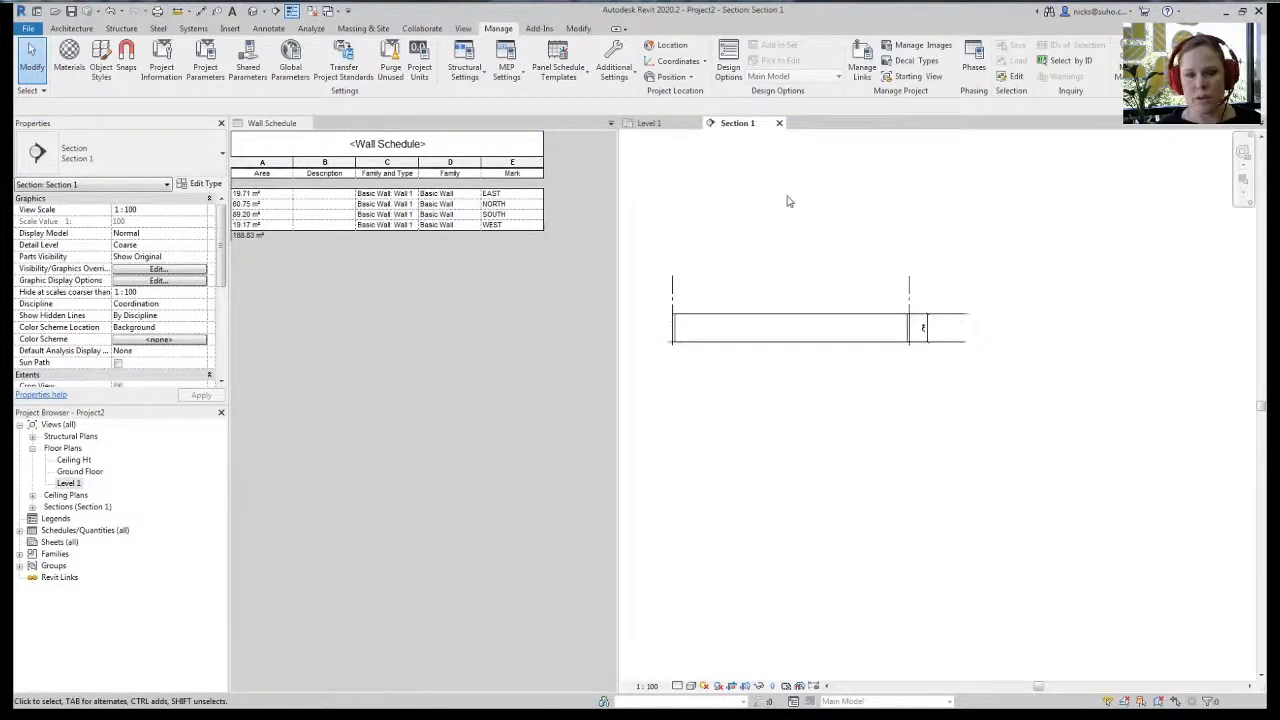
pyautogui.click(253, 11)
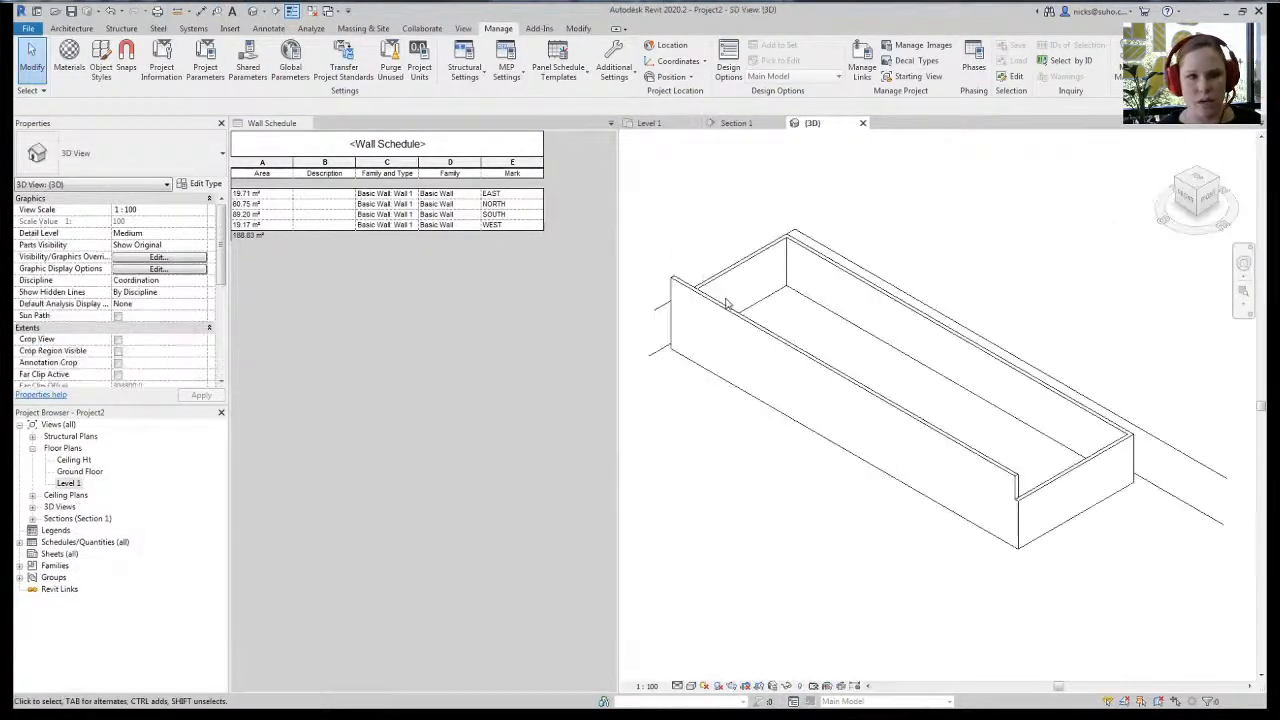
pyautogui.click(985, 462)
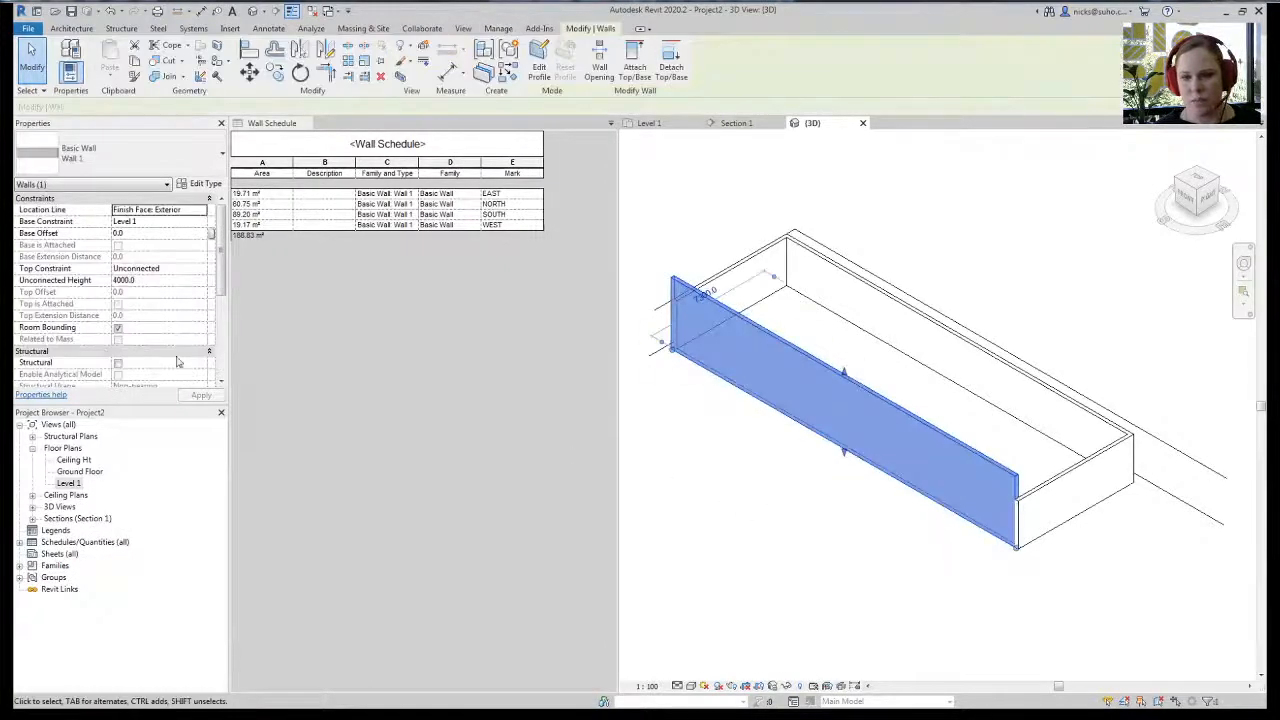
pyautogui.click(200, 268)
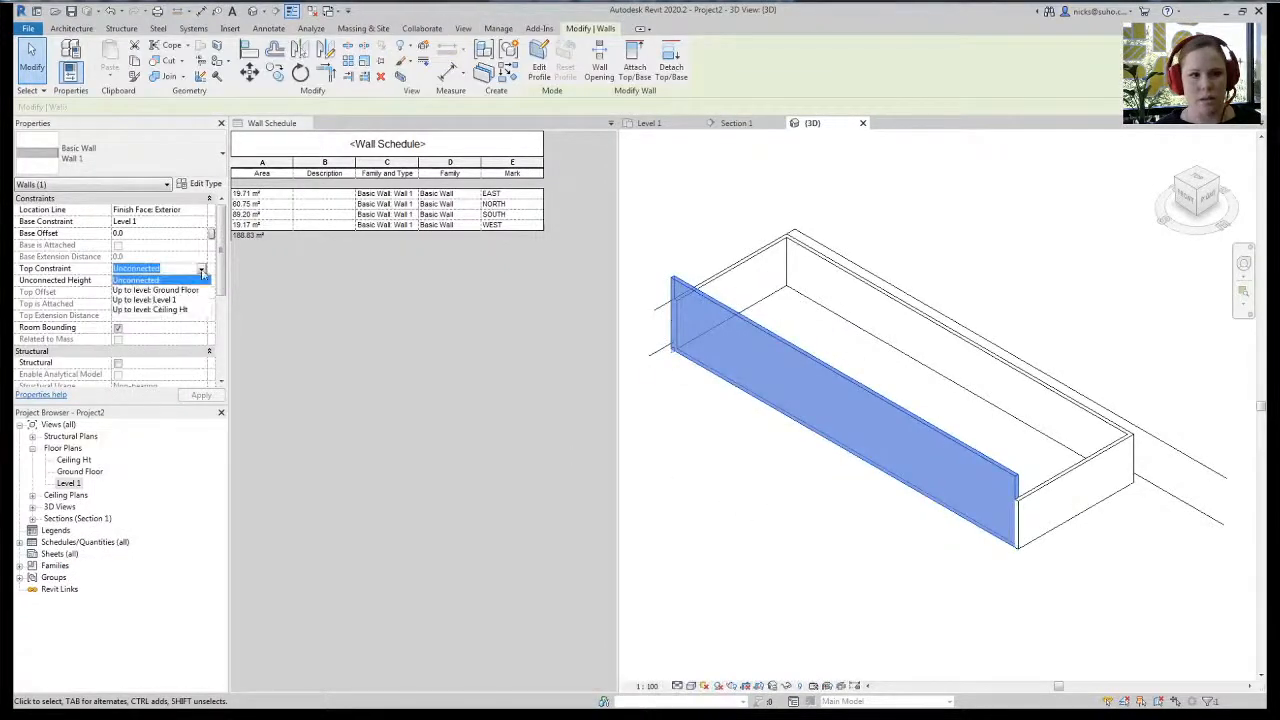
pyautogui.click(155, 311)
# - Raise the Ceiling Ht level from 2700 to 3000
pyautogui.click(755, 553)
pyautogui.keyDown('shift'); pyautogui.moveTo(937, 580); pyautogui.dragTo(1150, 432, button='middle'); pyautogui.keyUp('shift')
pyautogui.click(1150, 432)
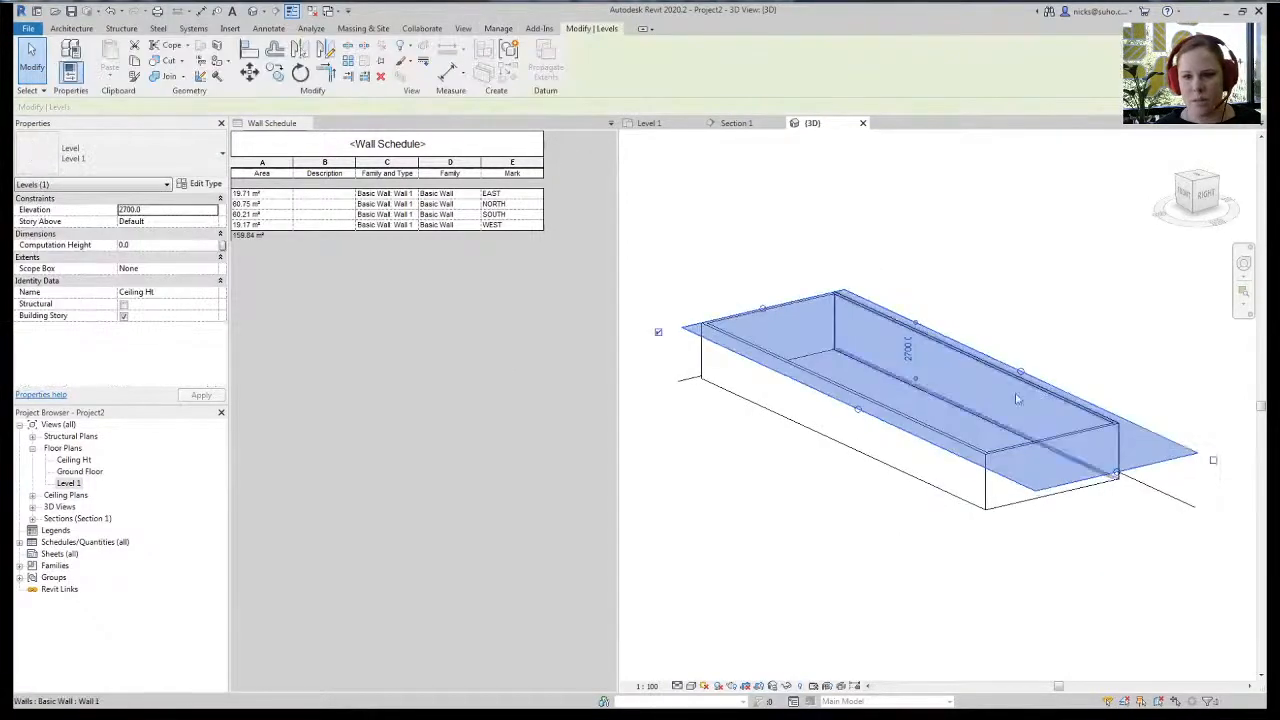
pyautogui.click(908, 358)
pyautogui.write('3000')
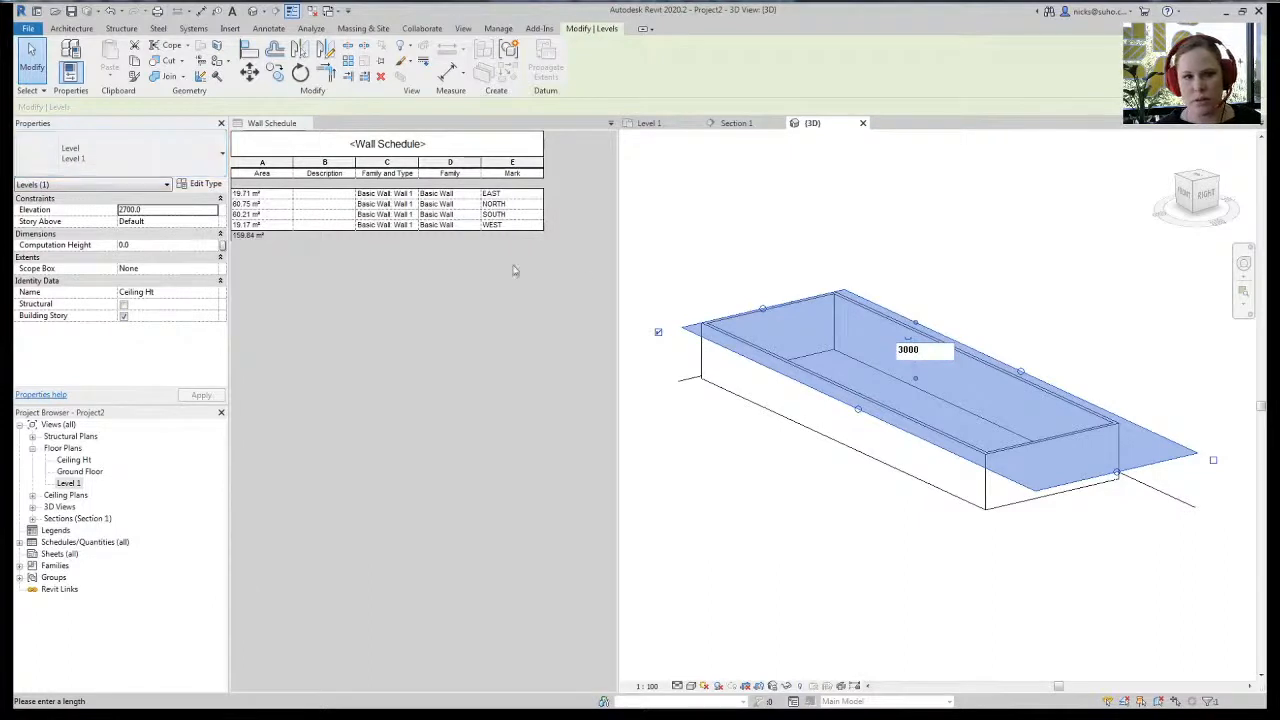
pyautogui.press('Return')
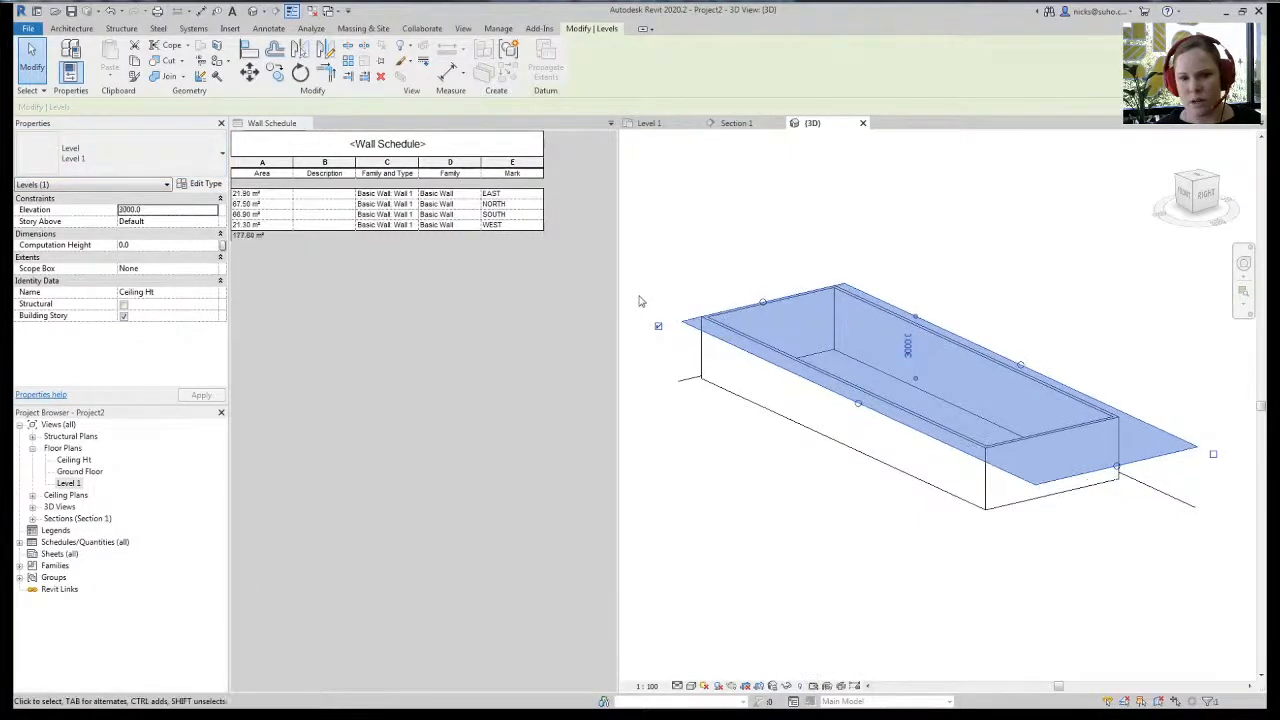
pyautogui.click(840, 530)
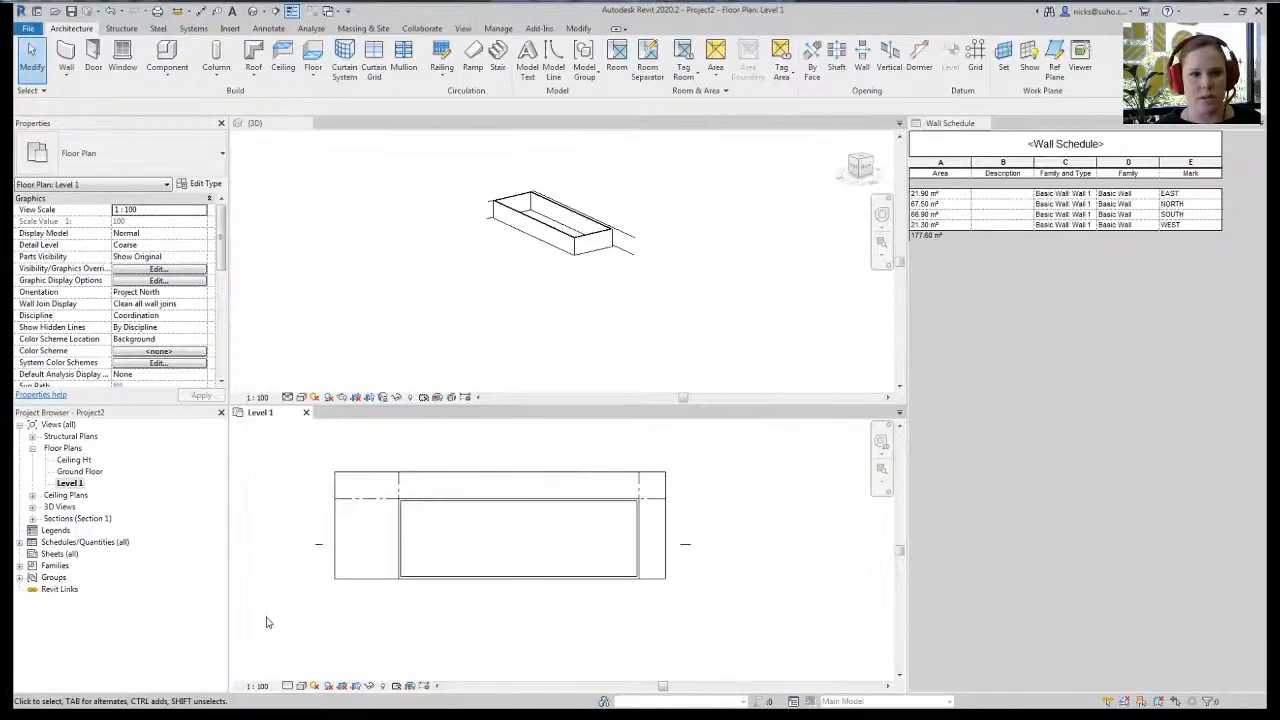
# - Draw a Curtain Wall along the north wall toward the top-right corner
pyautogui.click(66, 58)
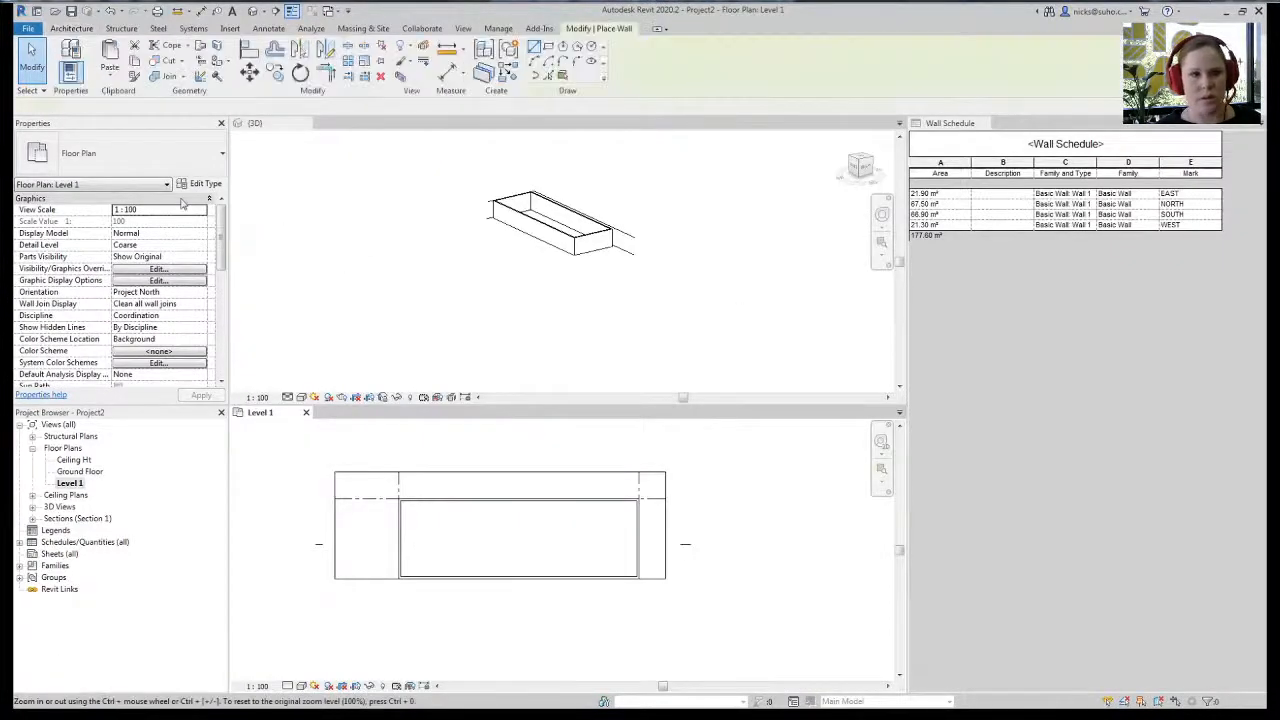
pyautogui.scroll(4, 414, 580)
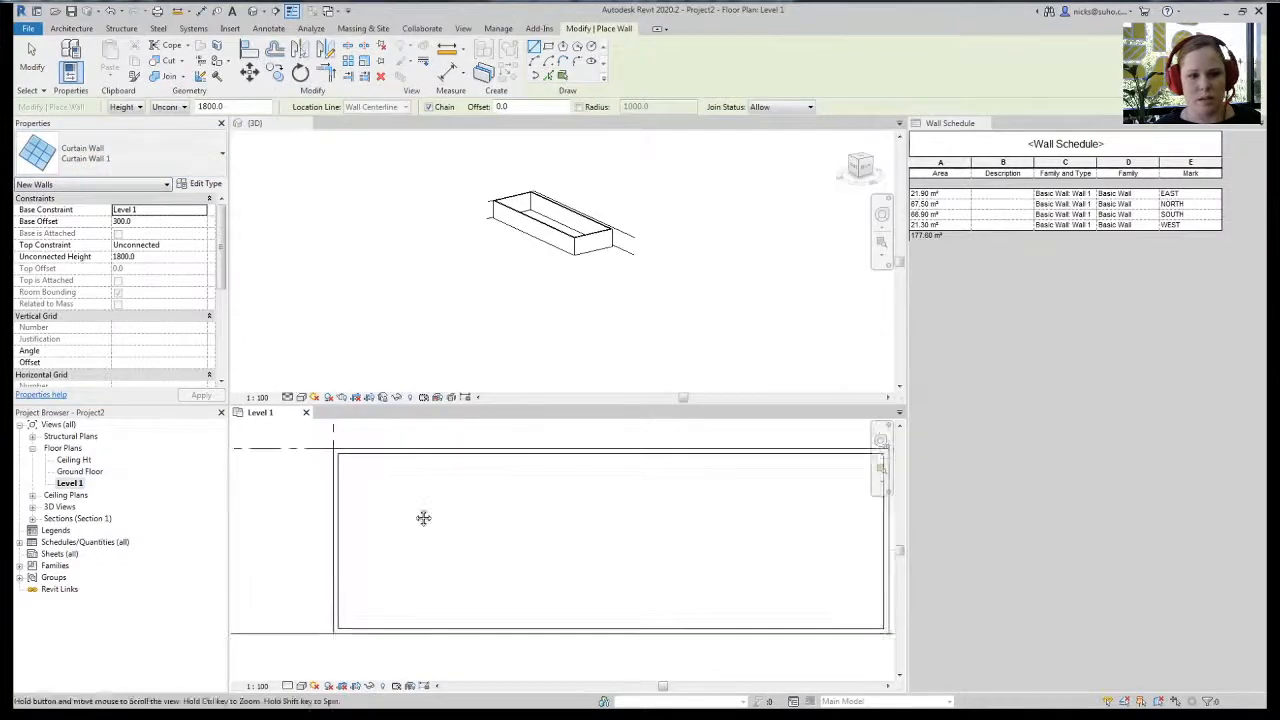
pyautogui.click(600, 467)
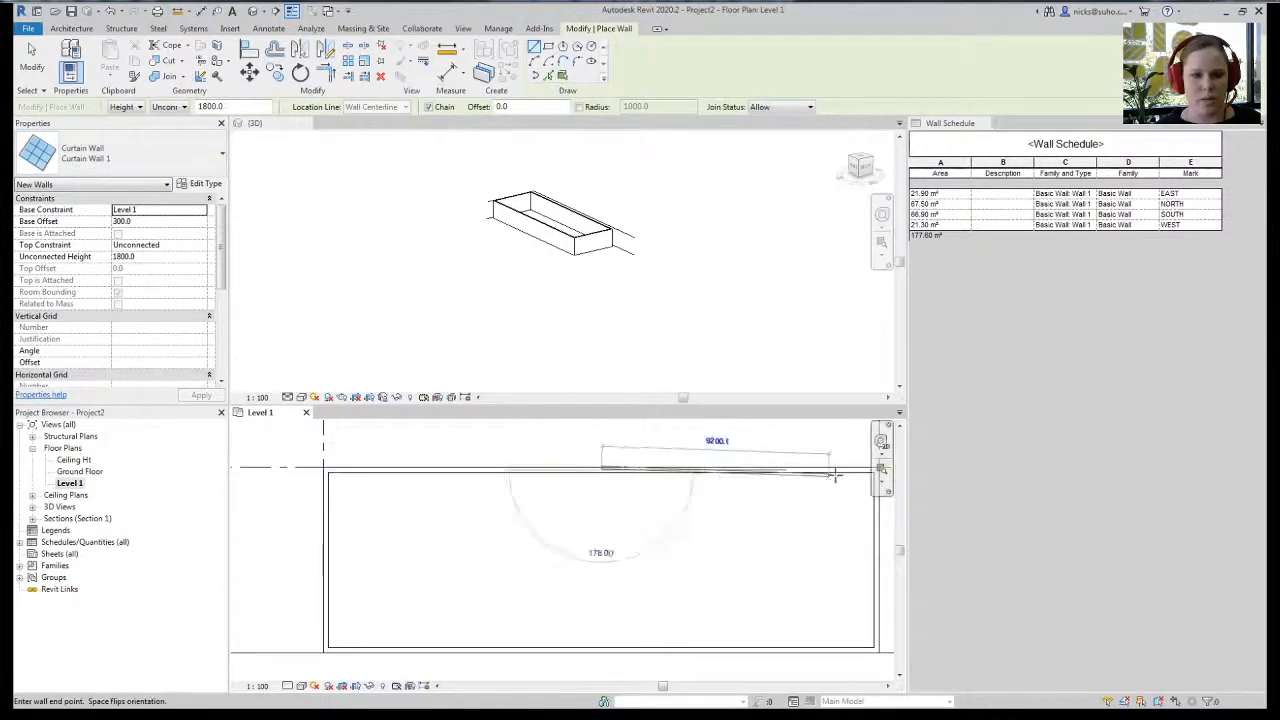
pyautogui.click(852, 467)
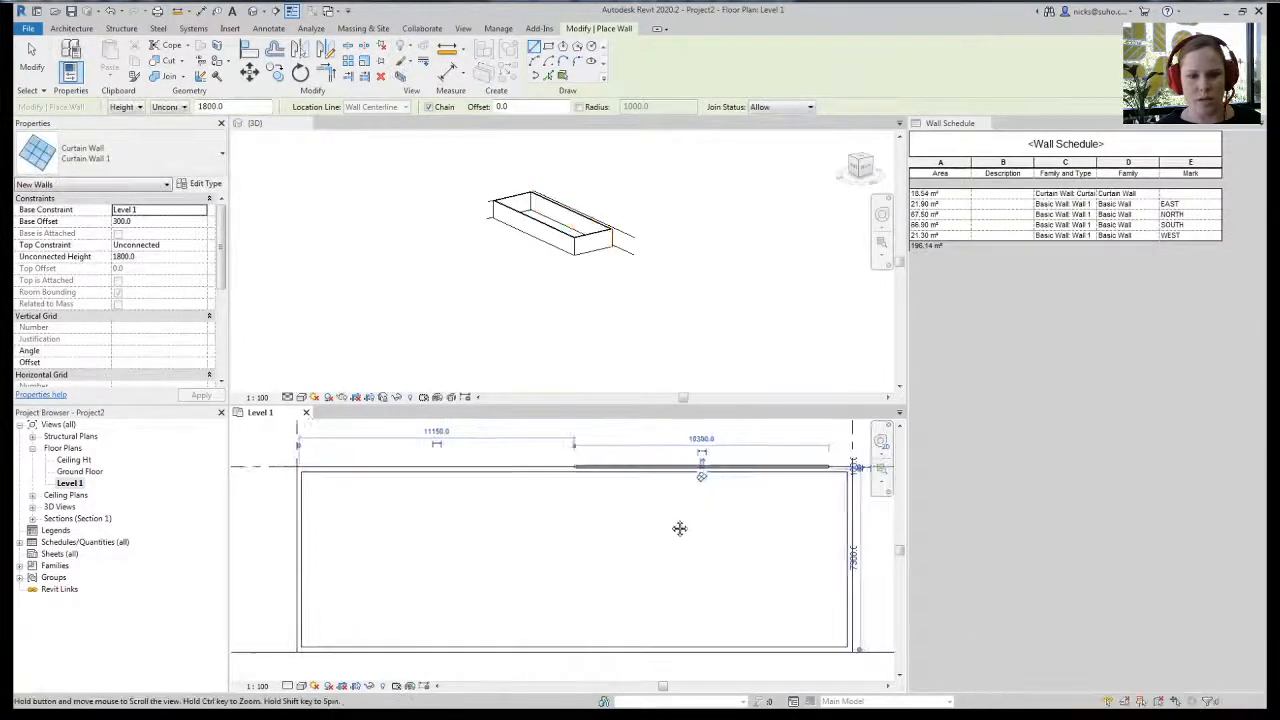
pyautogui.click(170, 63)
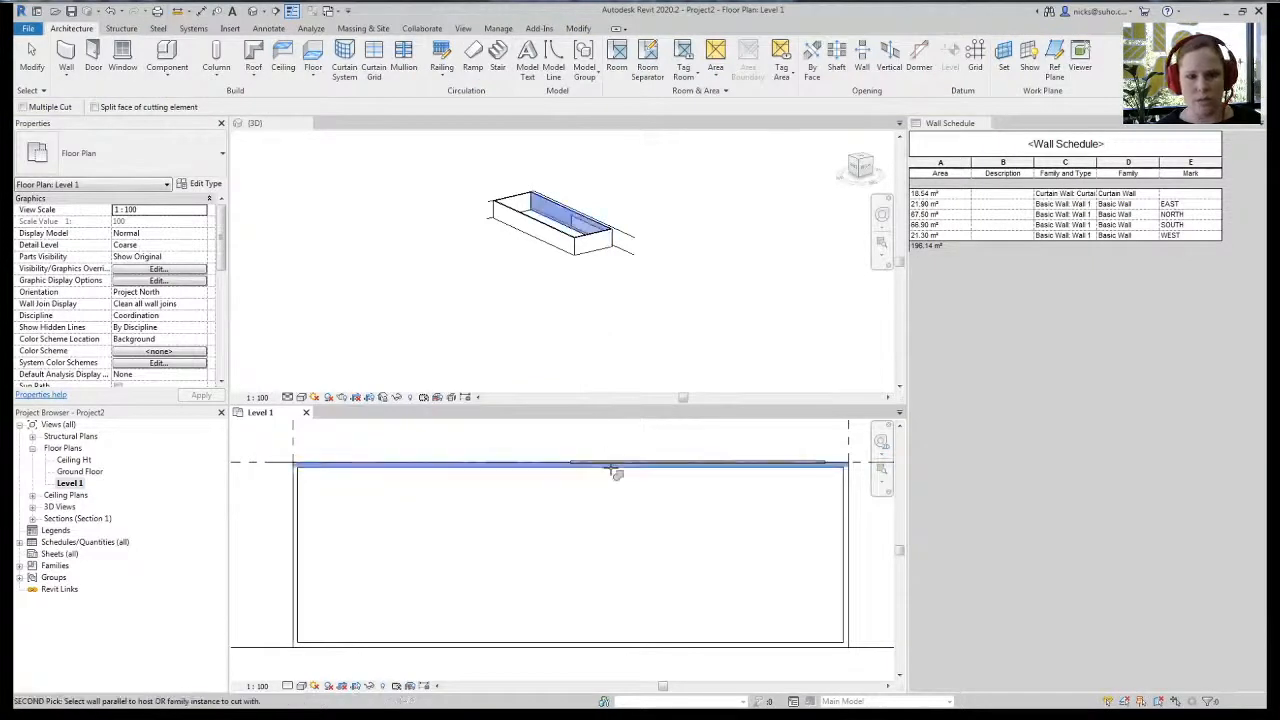
pyautogui.press('Escape')
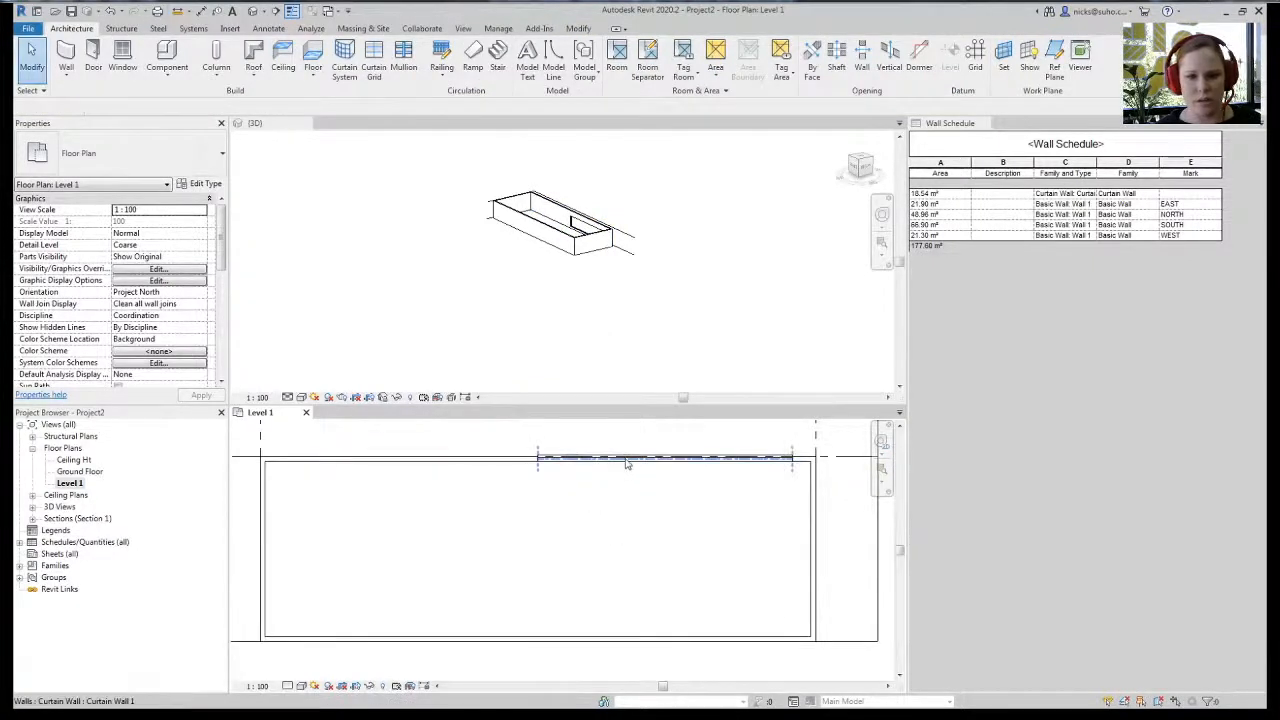
# - Shorten the new north curtain wall from 10300 to 2700
pyautogui.click(628, 464)
pyautogui.scroll(3, 628, 464)
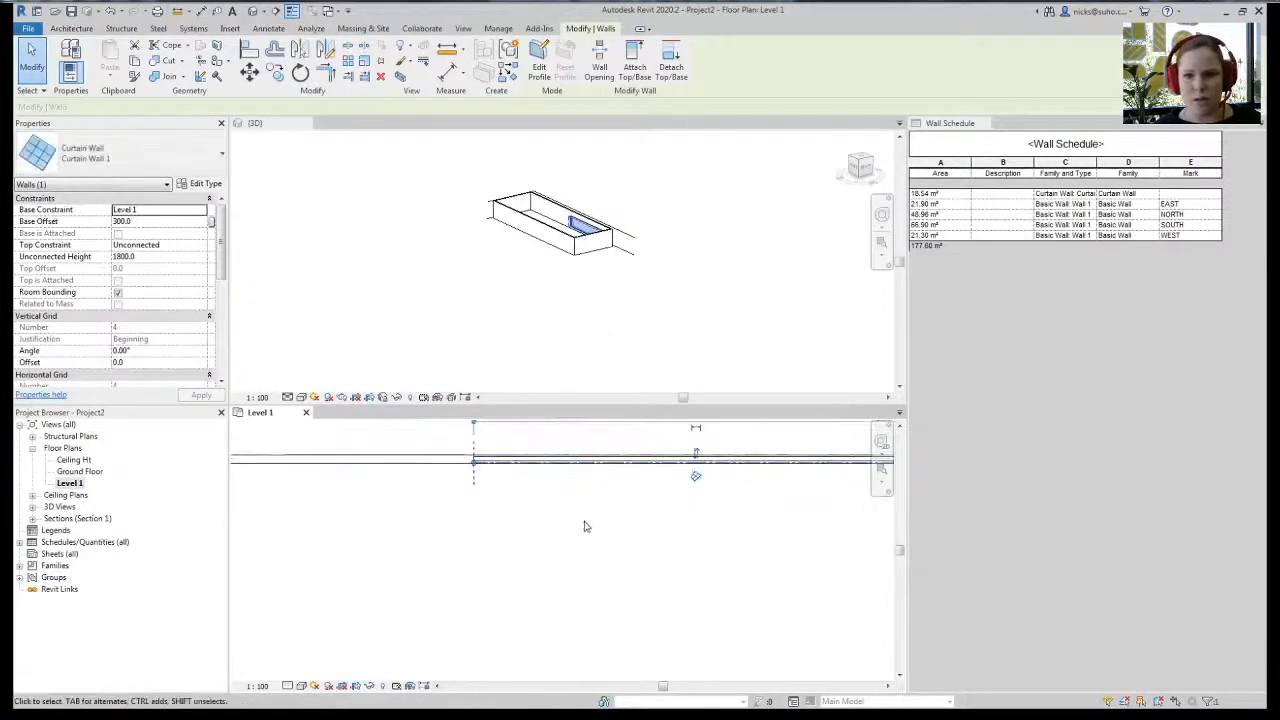
pyautogui.scroll(-2, 517, 497)
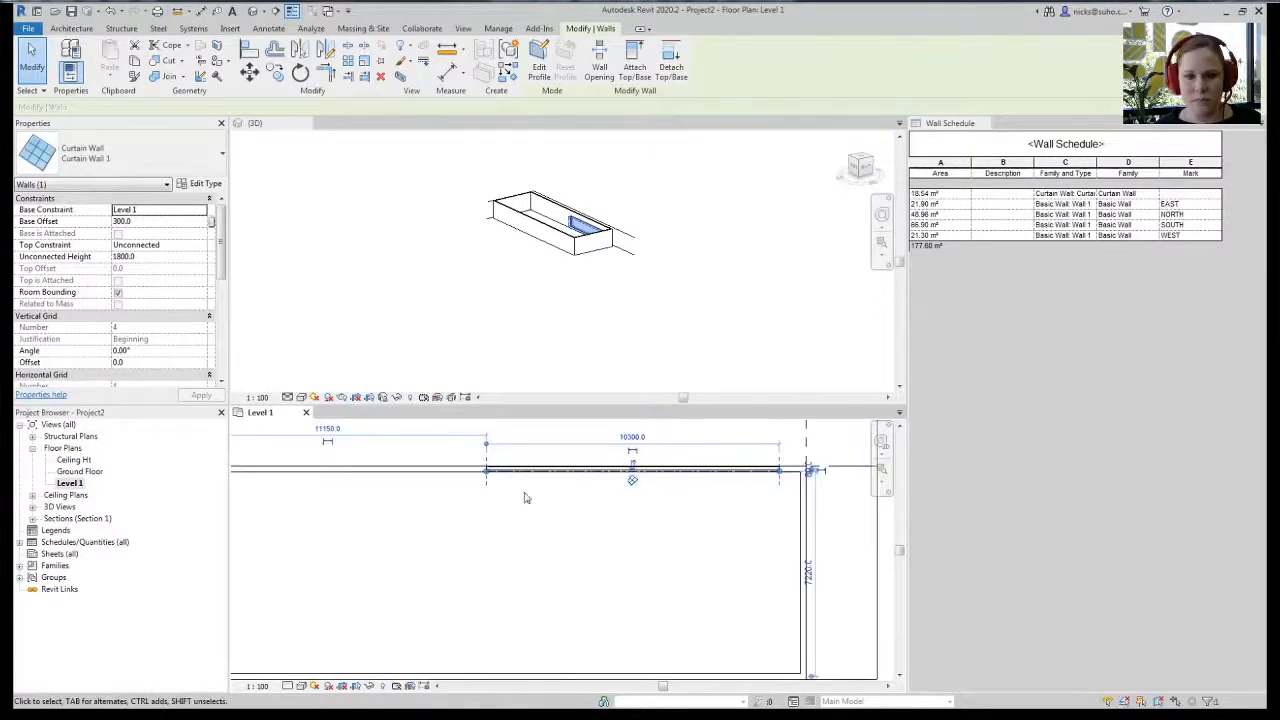
pyautogui.click(640, 437)
pyautogui.write('2')
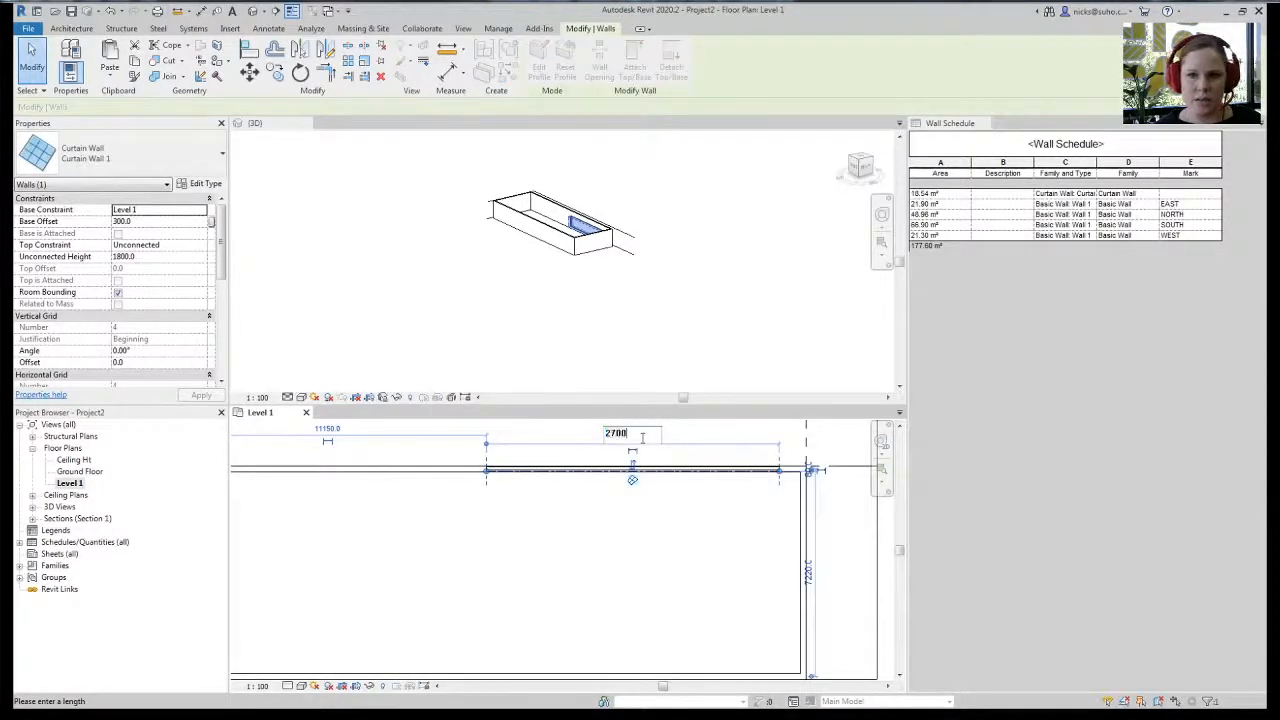
pyautogui.write('700')
pyautogui.press('Return')
# - Set the curtain wall's Mark to NORTH, dismissing the duplicate-mark warning
pyautogui.scroll(3, 621, 496)
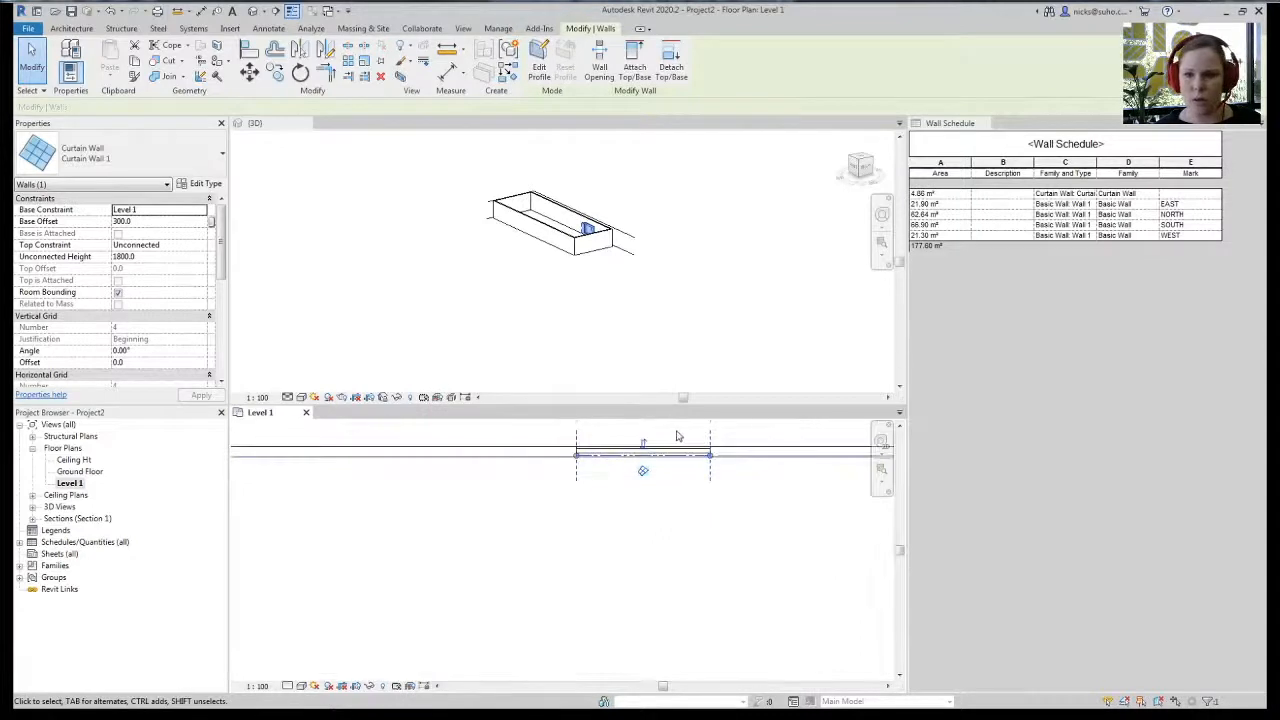
pyautogui.moveTo(671, 490); pyautogui.dragTo(674, 605, button='middle')
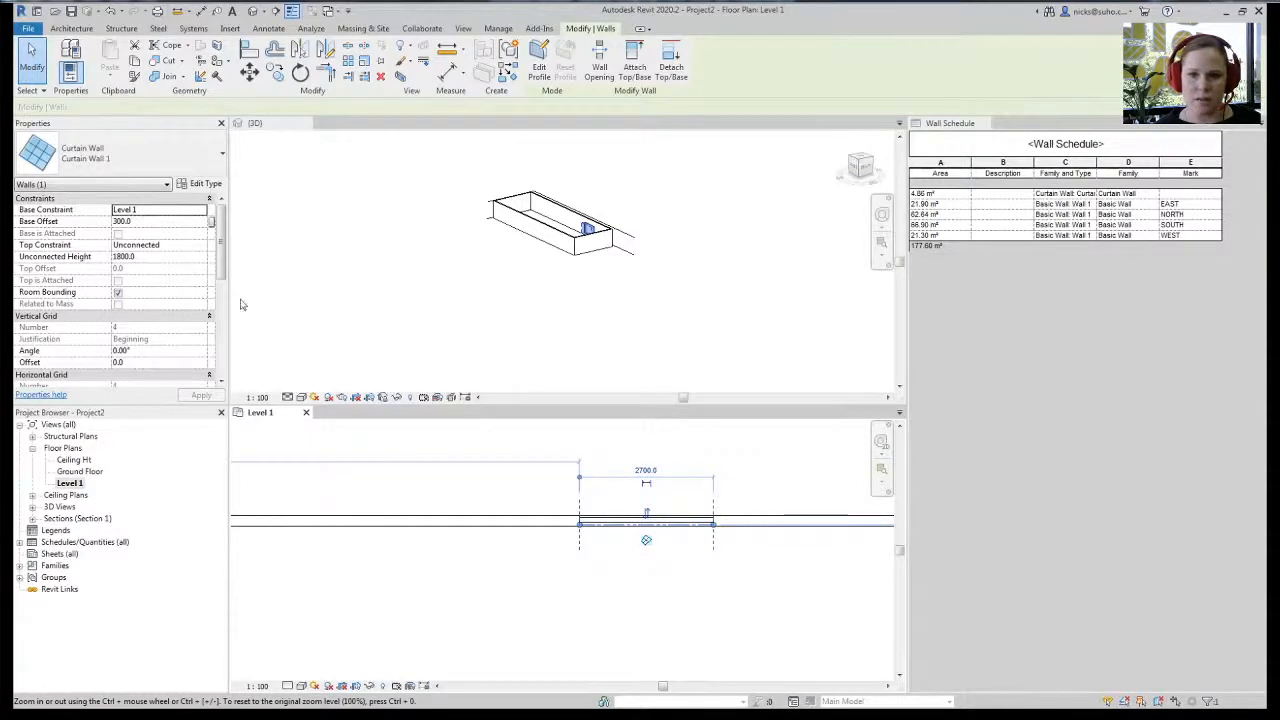
pyautogui.scroll(-4, 219, 345)
pyautogui.scroll(-3, 219, 345)
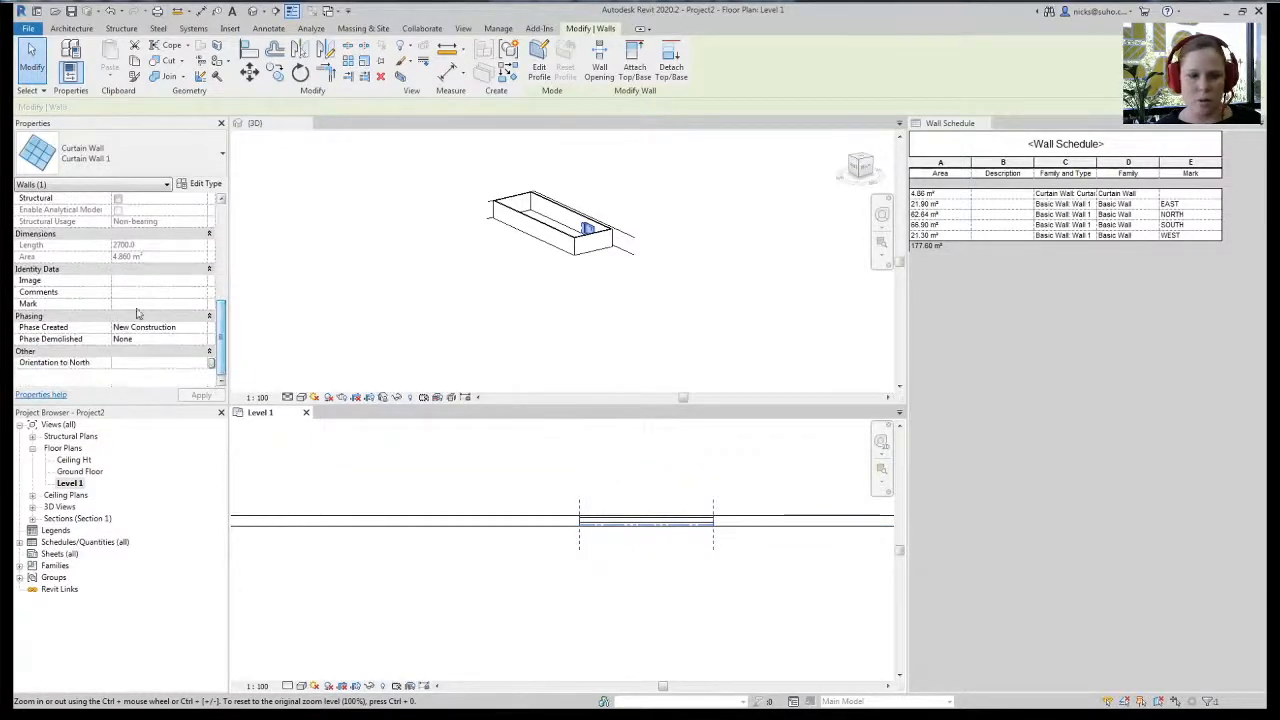
pyautogui.click(167, 304)
pyautogui.write('NORTH')
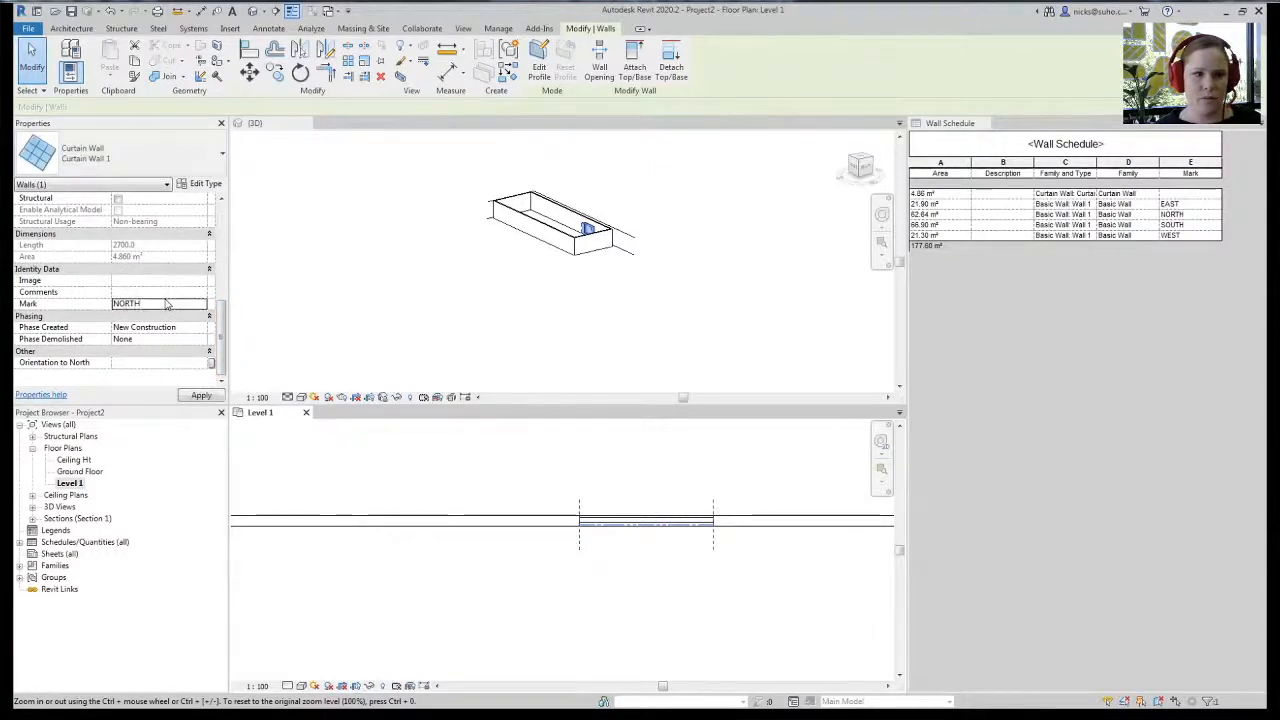
pyautogui.press('Return')
pyautogui.click(688, 405)
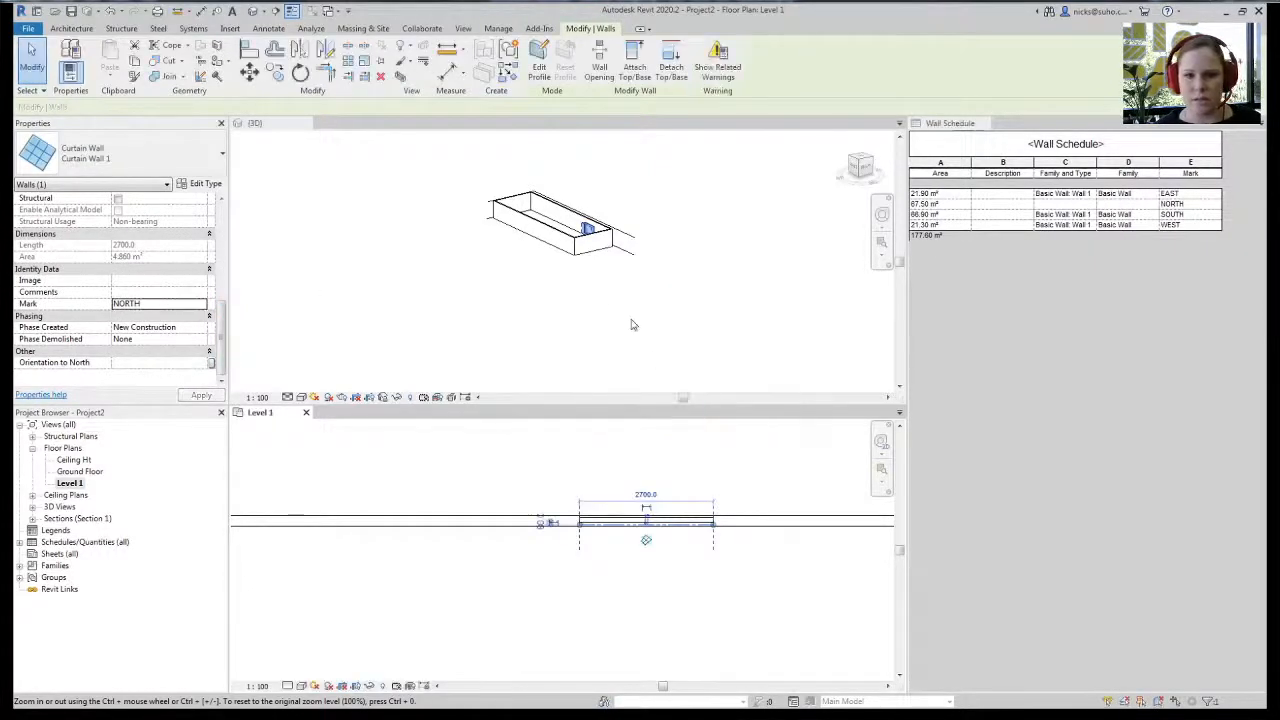
# - Sort the wall schedule by Family and Type with blank lines, then by Mark
pyautogui.click(1023, 320)
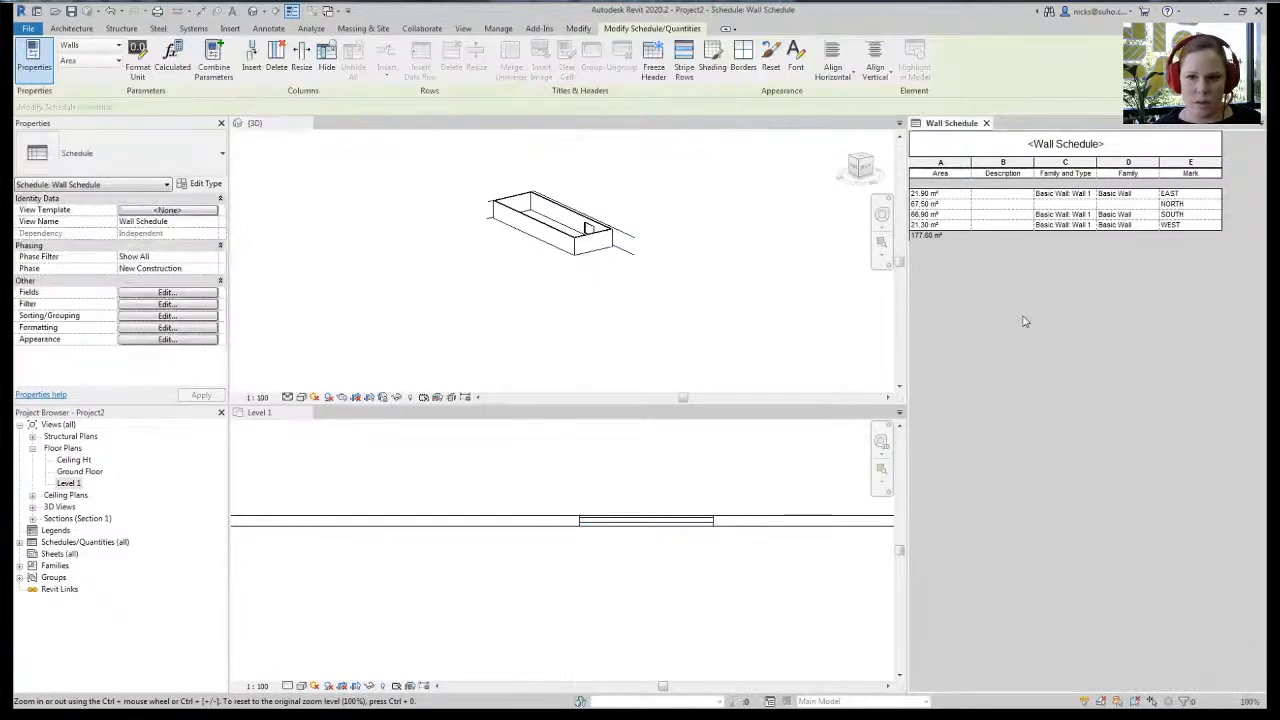
pyautogui.click(166, 316)
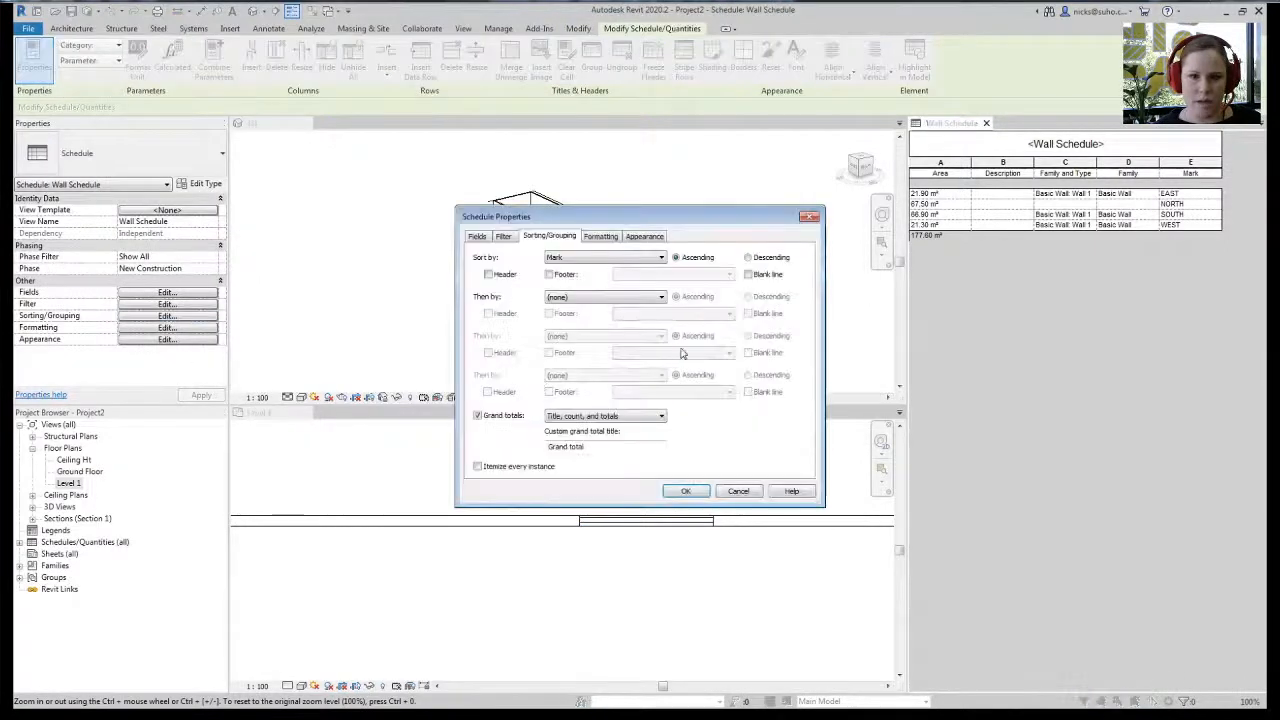
pyautogui.click(588, 259)
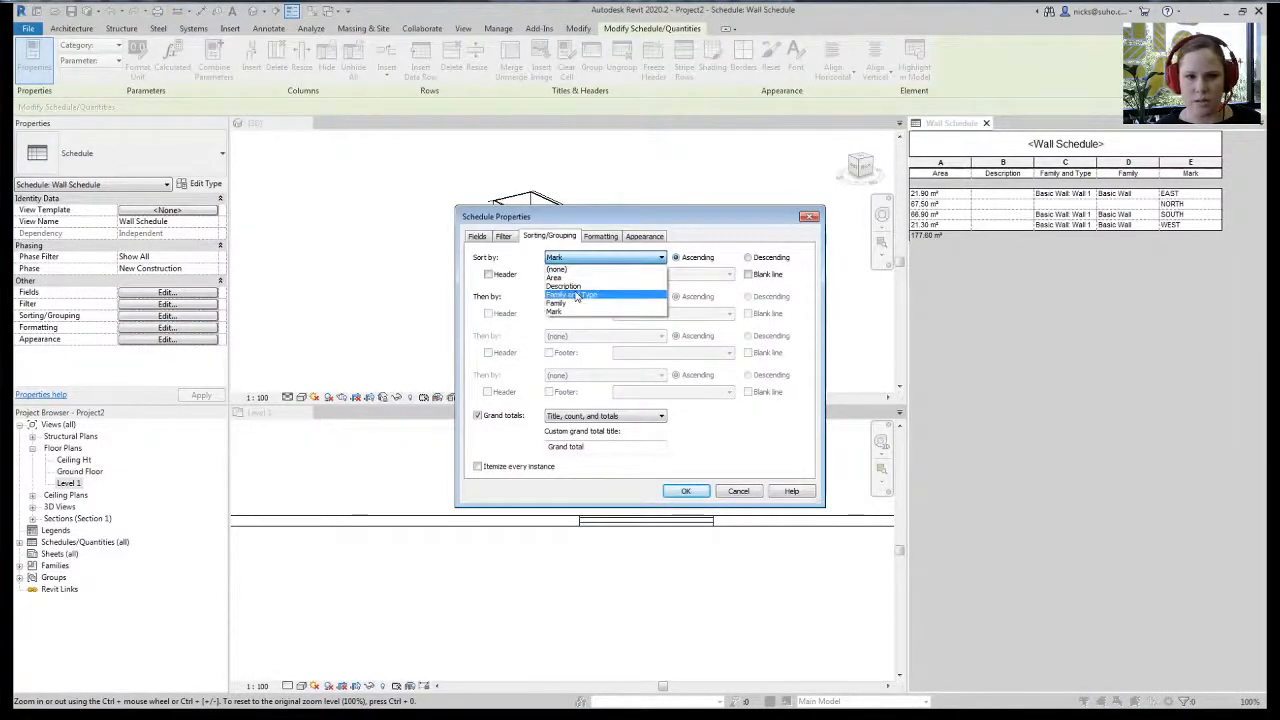
pyautogui.click(571, 295)
pyautogui.click(748, 274)
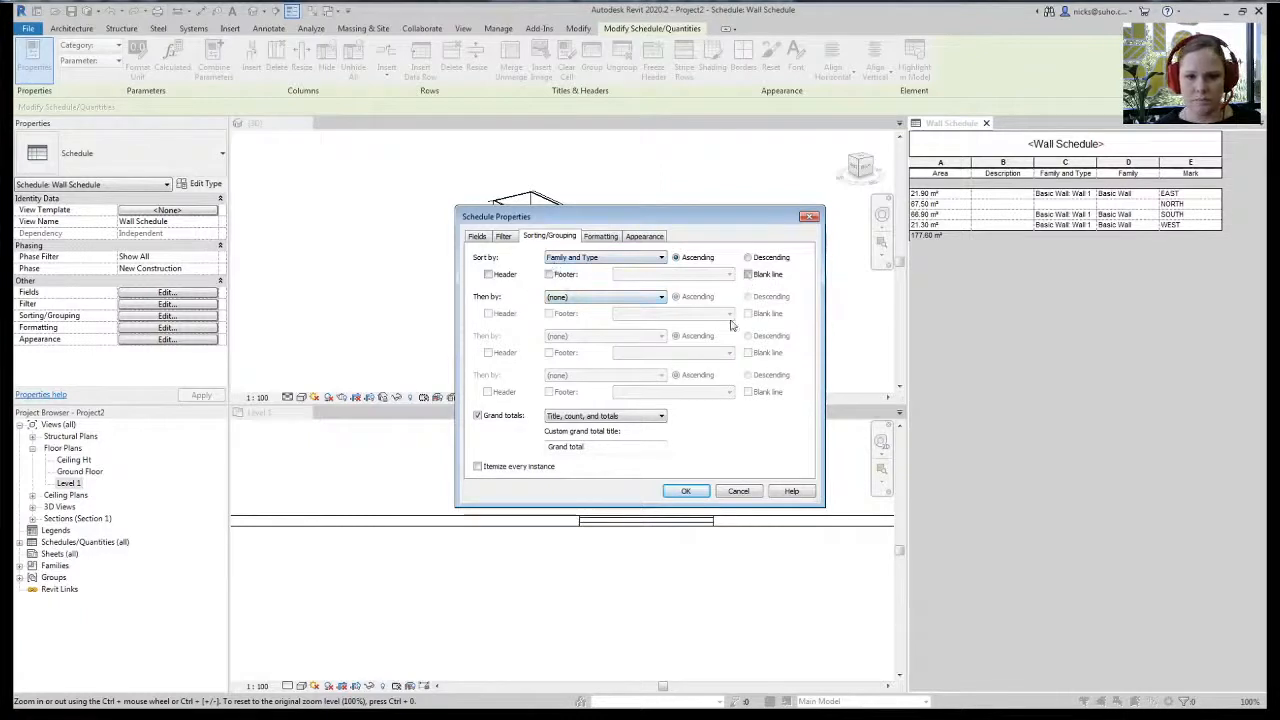
pyautogui.click(580, 296)
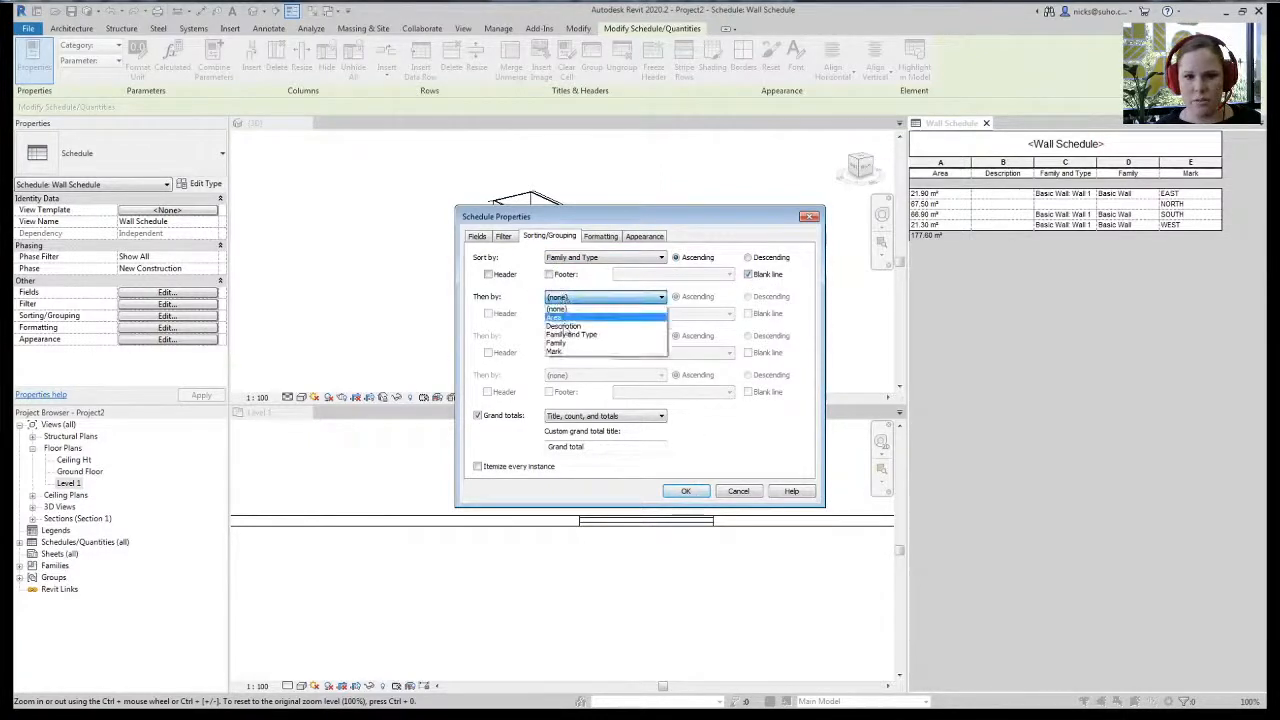
pyautogui.click(570, 352)
pyautogui.click(685, 492)
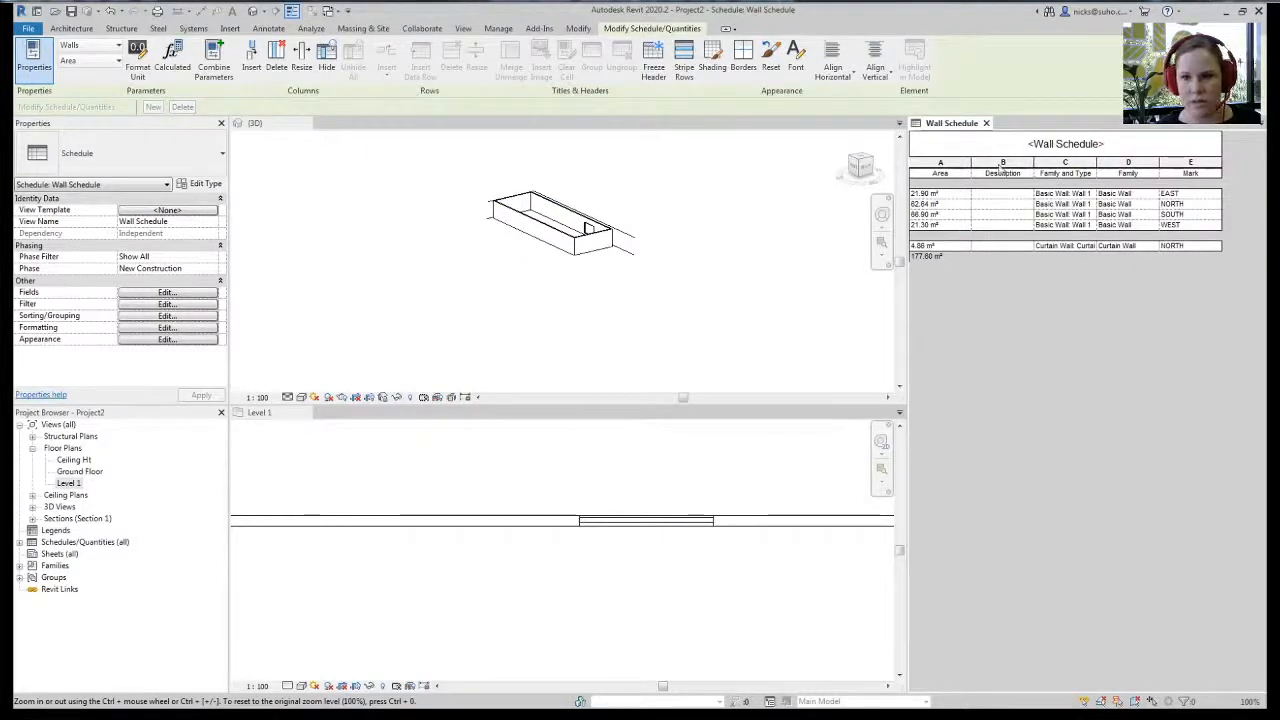
# - Remove the Description field from the schedule and widen the Family and Type column
pyautogui.click(182, 294)
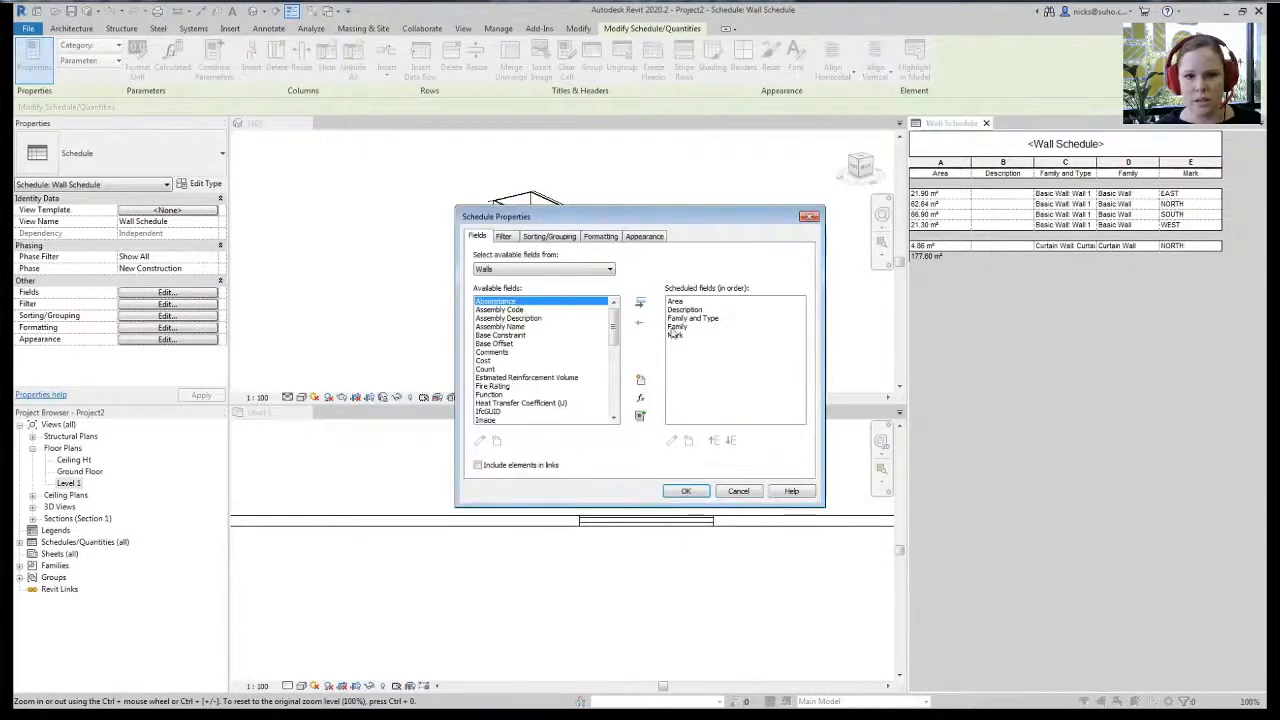
pyautogui.click(676, 311)
pyautogui.click(640, 320)
pyautogui.click(686, 491)
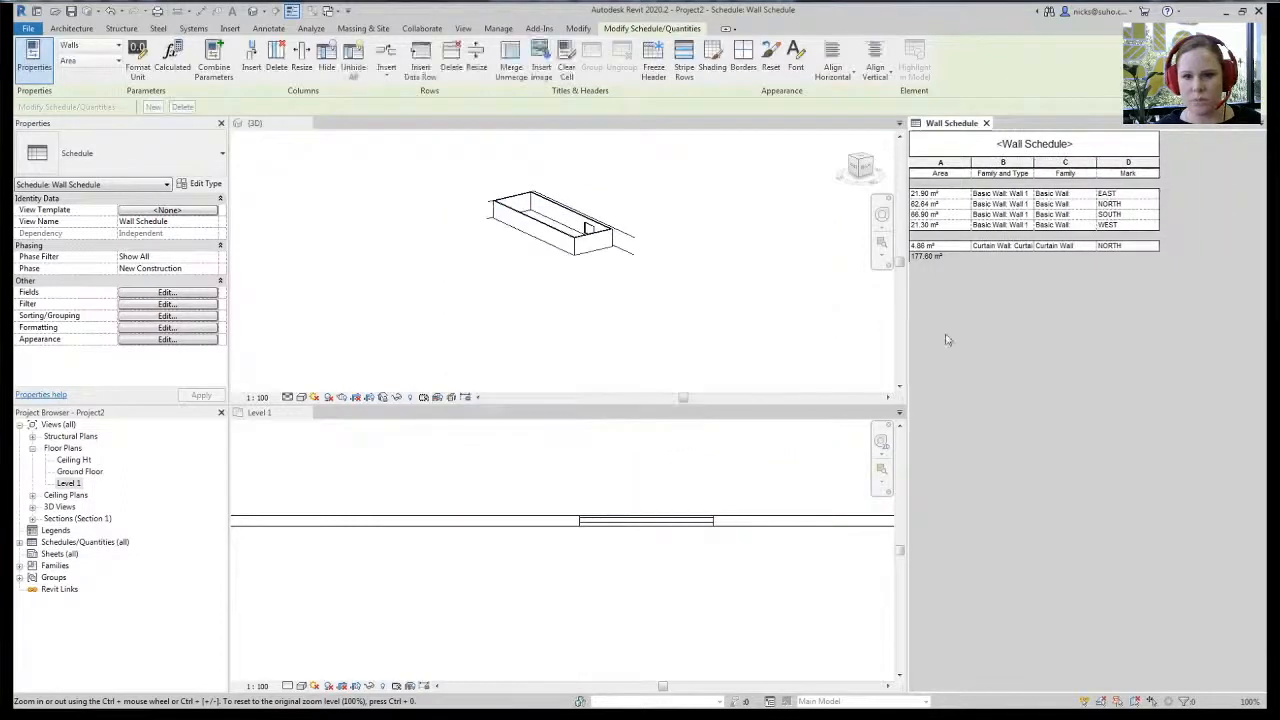
pyautogui.moveTo(1034, 161); pyautogui.dragTo(1063, 162)
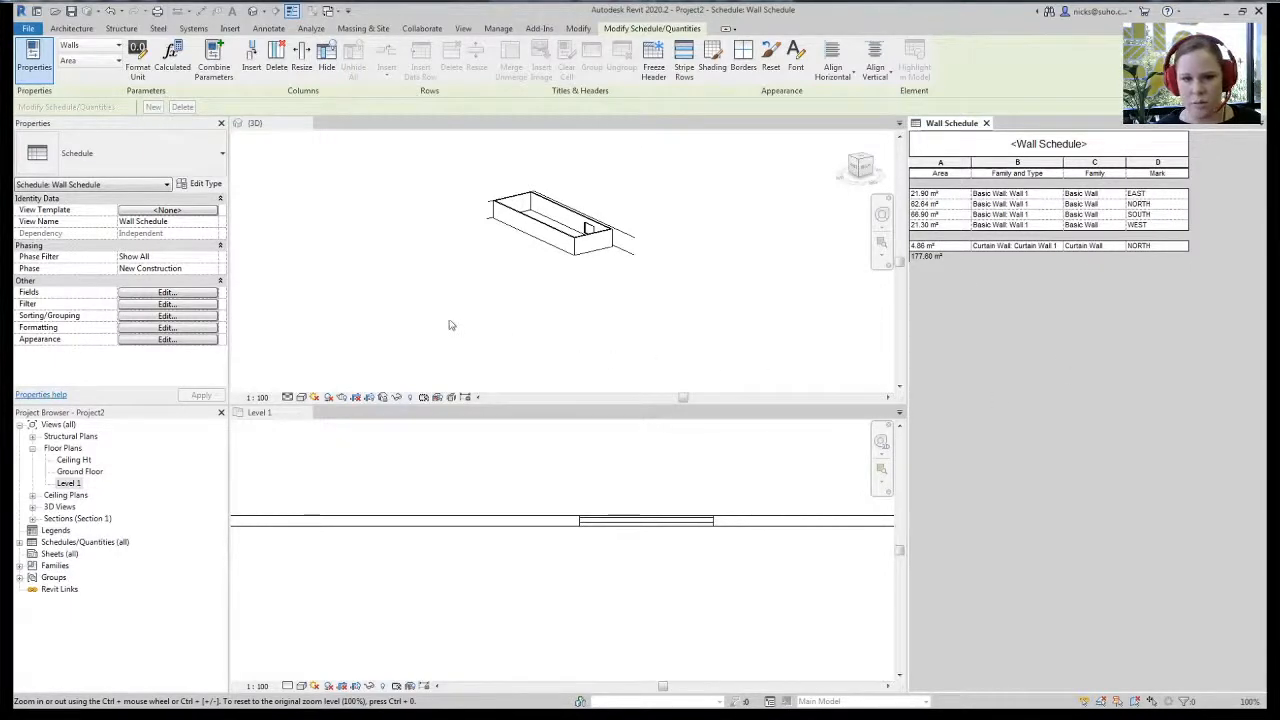
pyautogui.click(514, 317)
pyautogui.moveTo(514, 317); pyautogui.dragTo(490, 297, button='middle')
pyautogui.scroll(4, 530, 277)
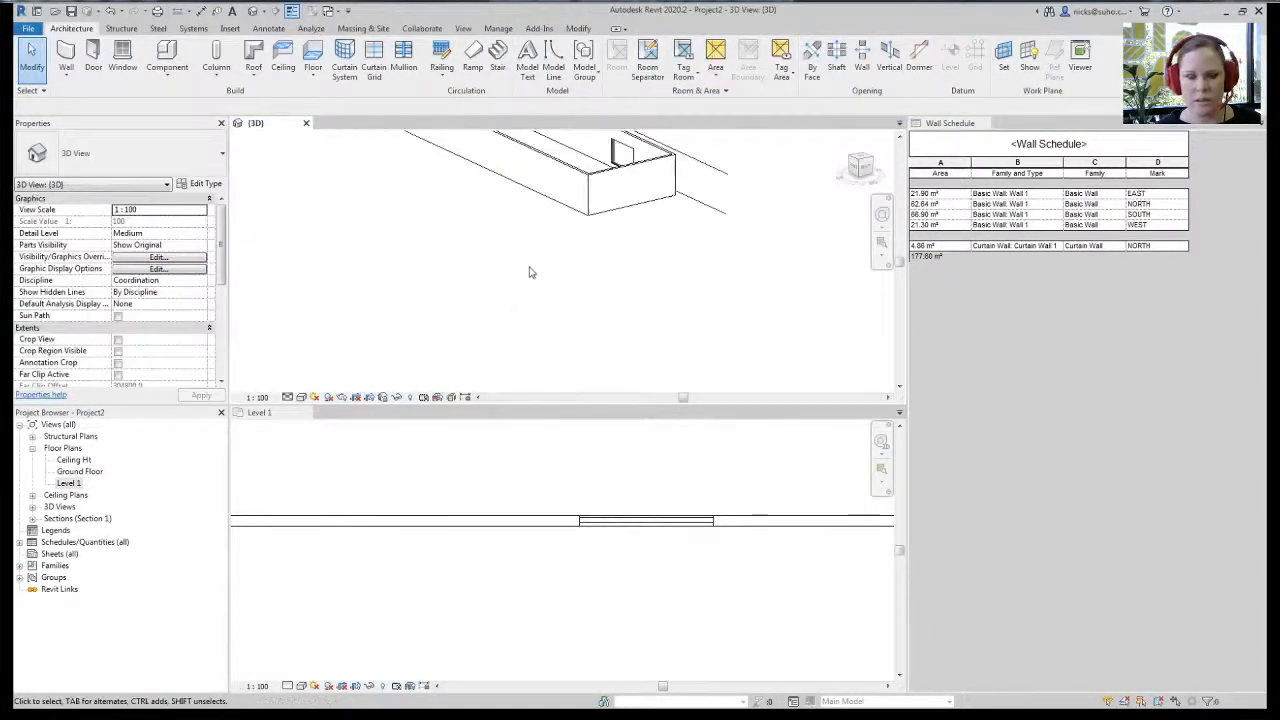
# - Cycle to the curtain panel in 3D, then select the north curtain wall in the Level 1 plan
pyautogui.scroll(-2, 530, 275)
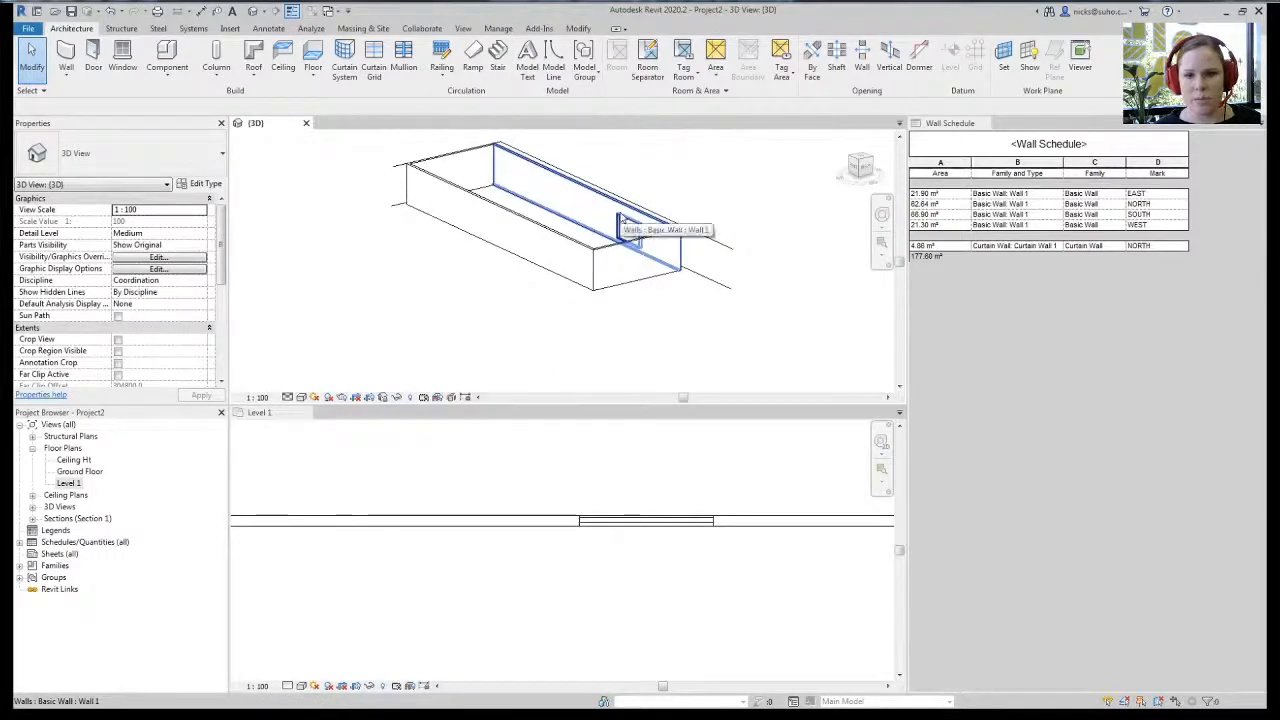
pyautogui.press('Tab')
pyautogui.press('Tab')
pyautogui.press('Tab')
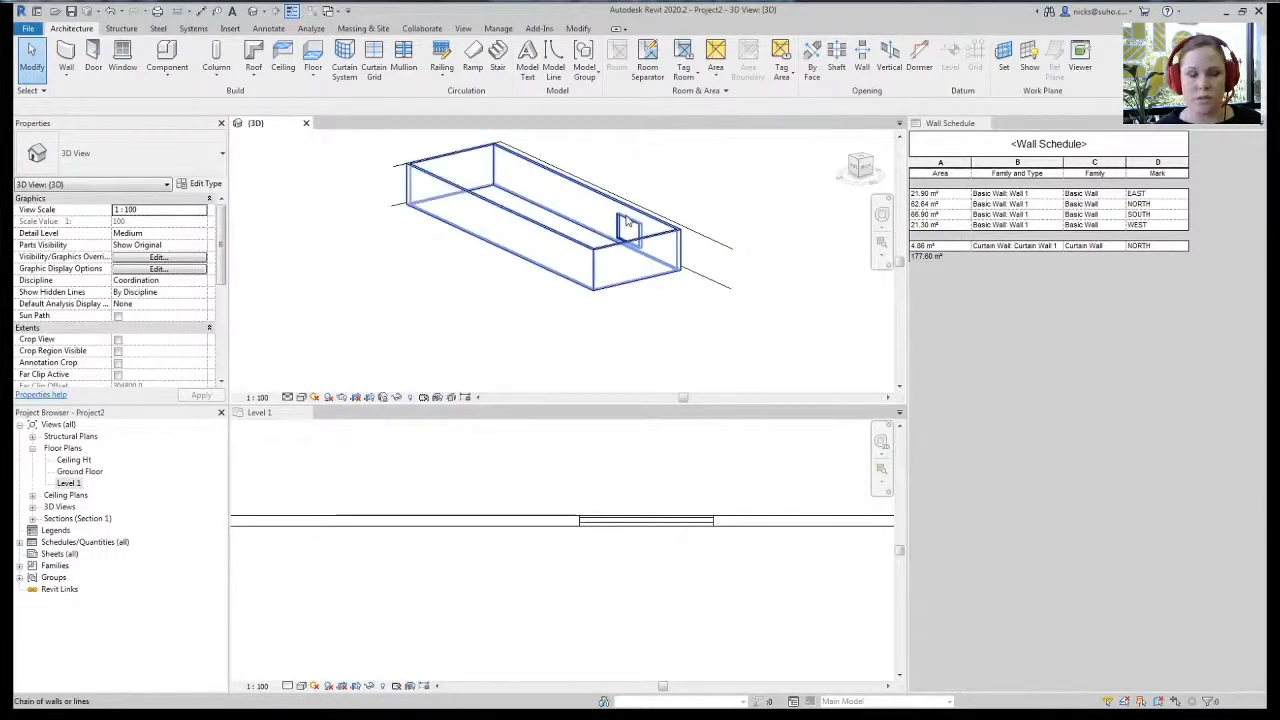
pyautogui.click(670, 560)
pyautogui.click(658, 522)
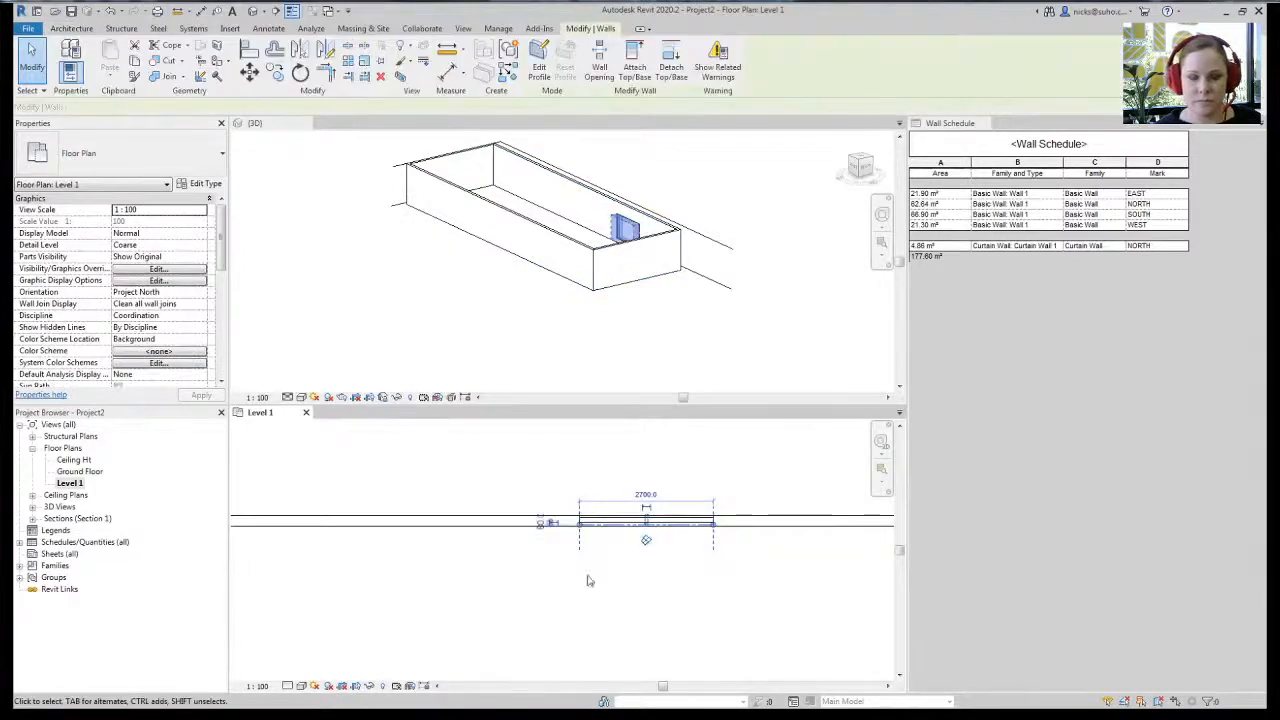
pyautogui.scroll(-4, 560, 600)
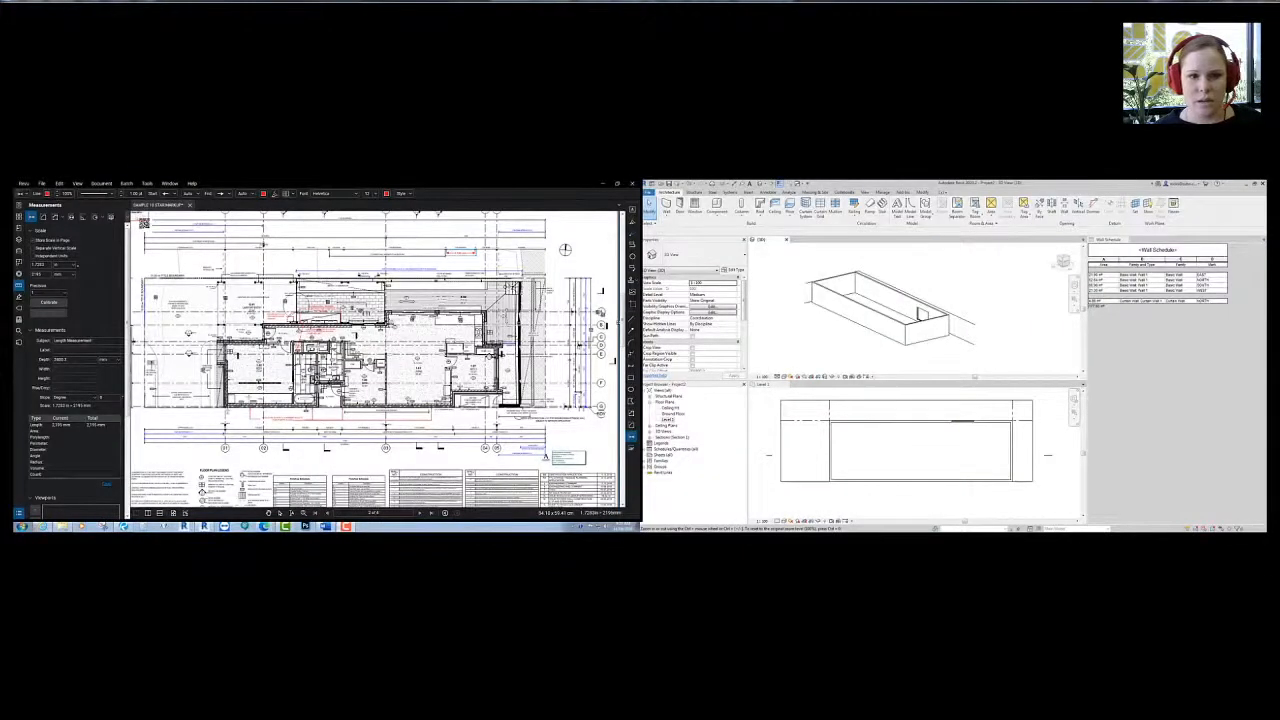
# - Show the floor plan page in Bluebeam, then start an aligned dimension on Revit's Level 1 plan
pyautogui.click(18, 217)
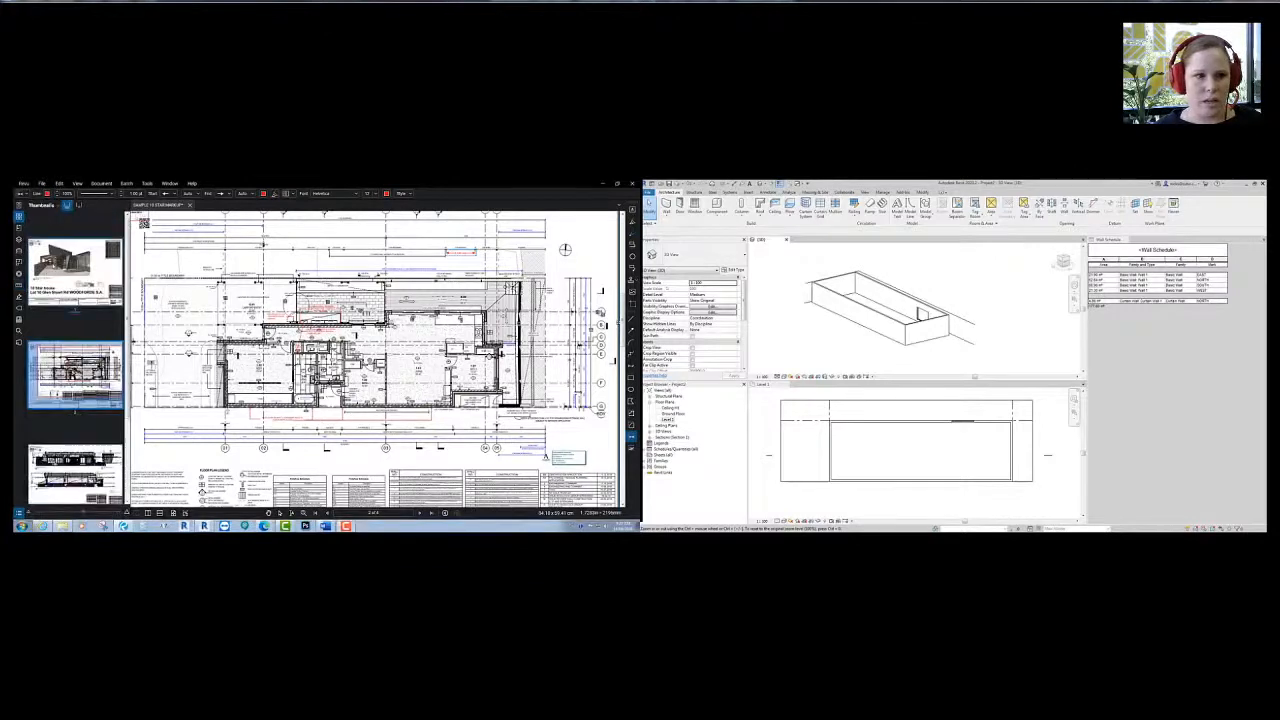
pyautogui.click(75, 270)
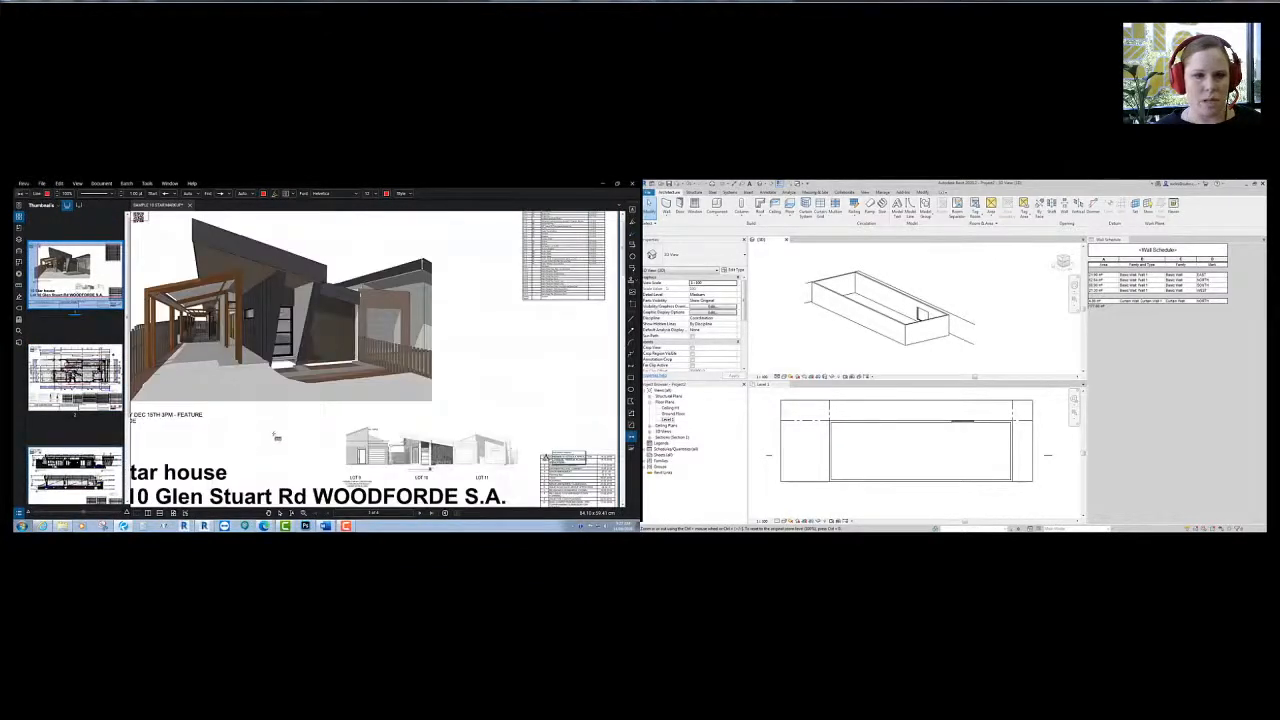
pyautogui.keyDown('ctrl'); pyautogui.scroll(-3, 341, 427); pyautogui.keyUp('ctrl')
pyautogui.scroll(-3, 329, 437)
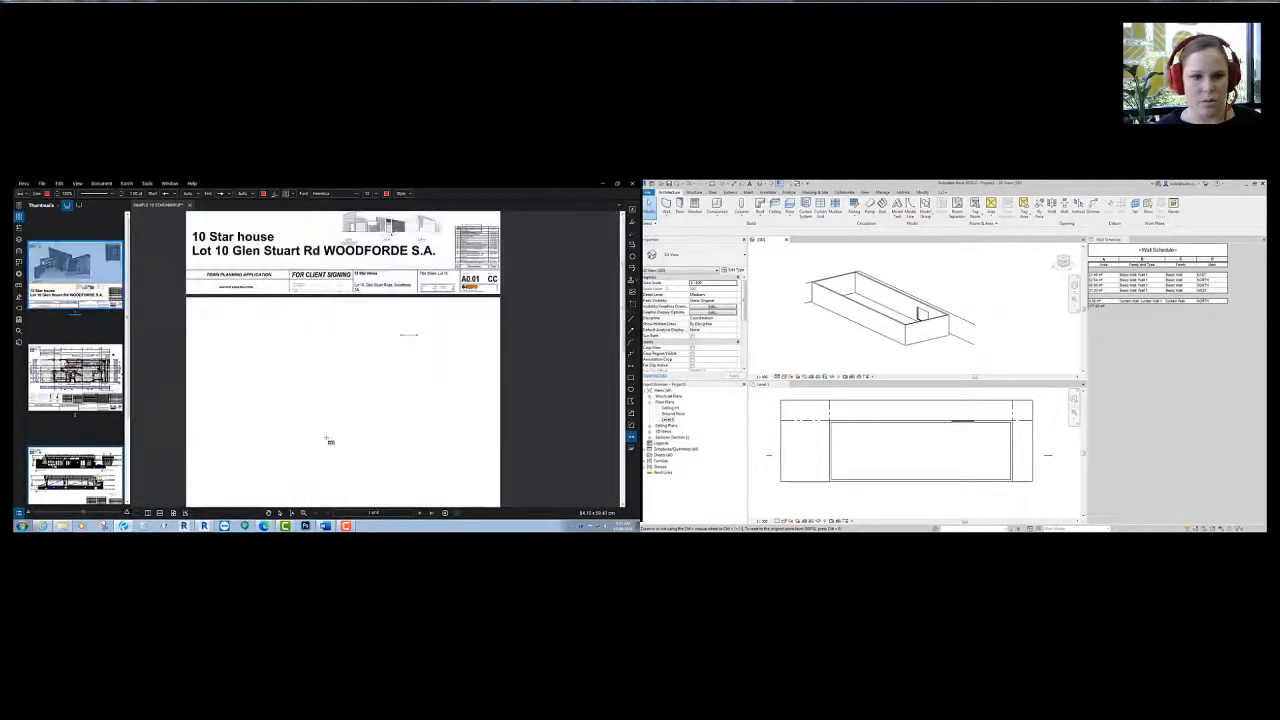
pyautogui.keyDown('ctrl'); pyautogui.scroll(2, 326, 464); pyautogui.keyUp('ctrl')
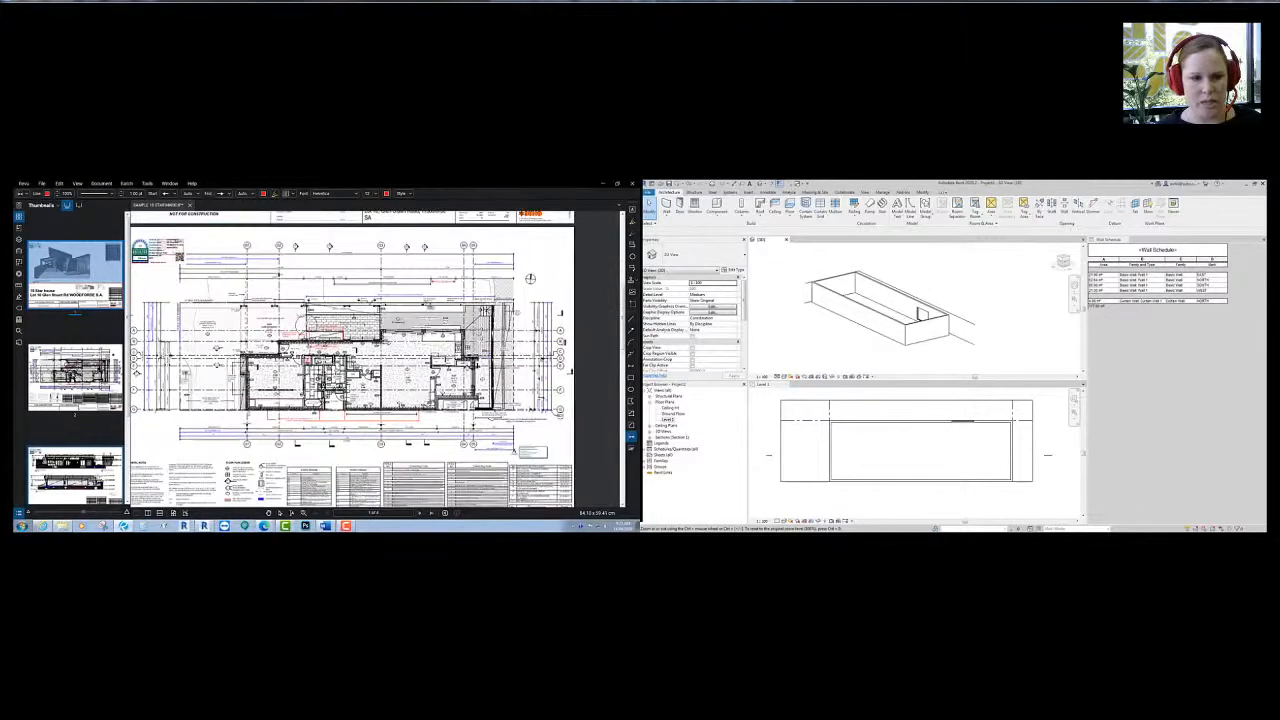
pyautogui.keyDown('ctrl'); pyautogui.scroll(2, 195, 372); pyautogui.keyUp('ctrl')
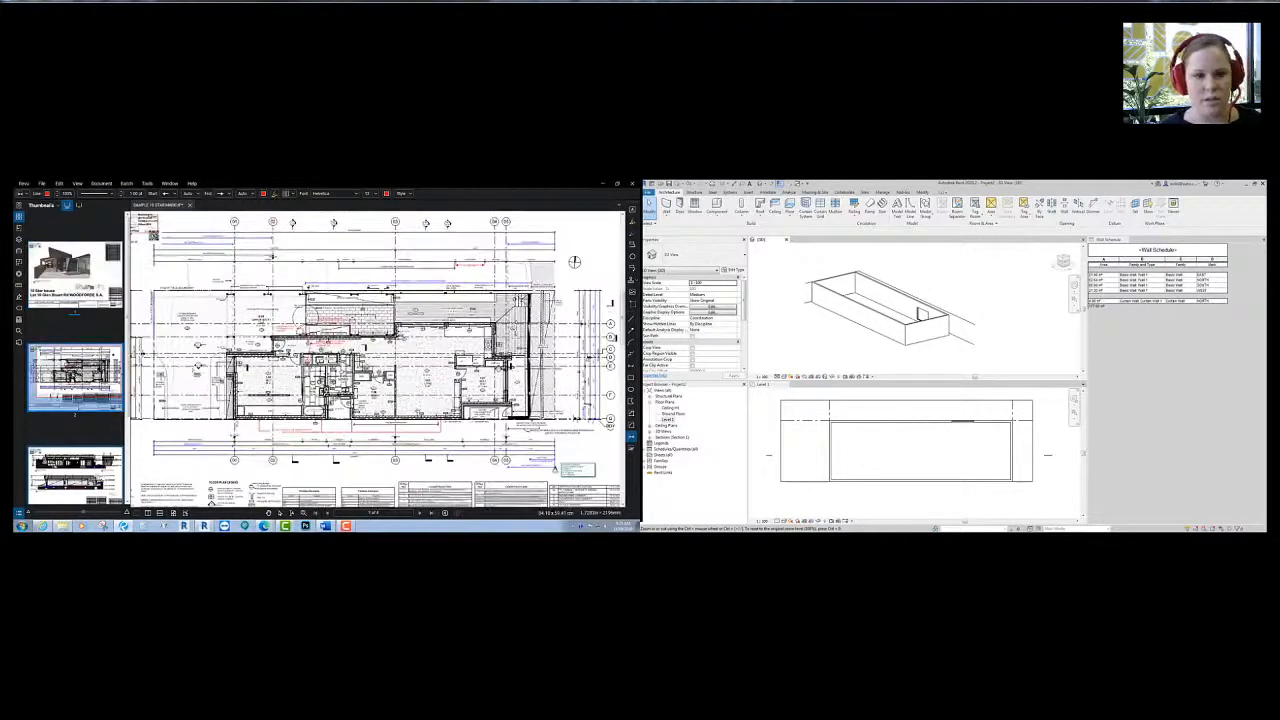
pyautogui.keyDown('ctrl'); pyautogui.scroll(1, 182, 242); pyautogui.keyUp('ctrl')
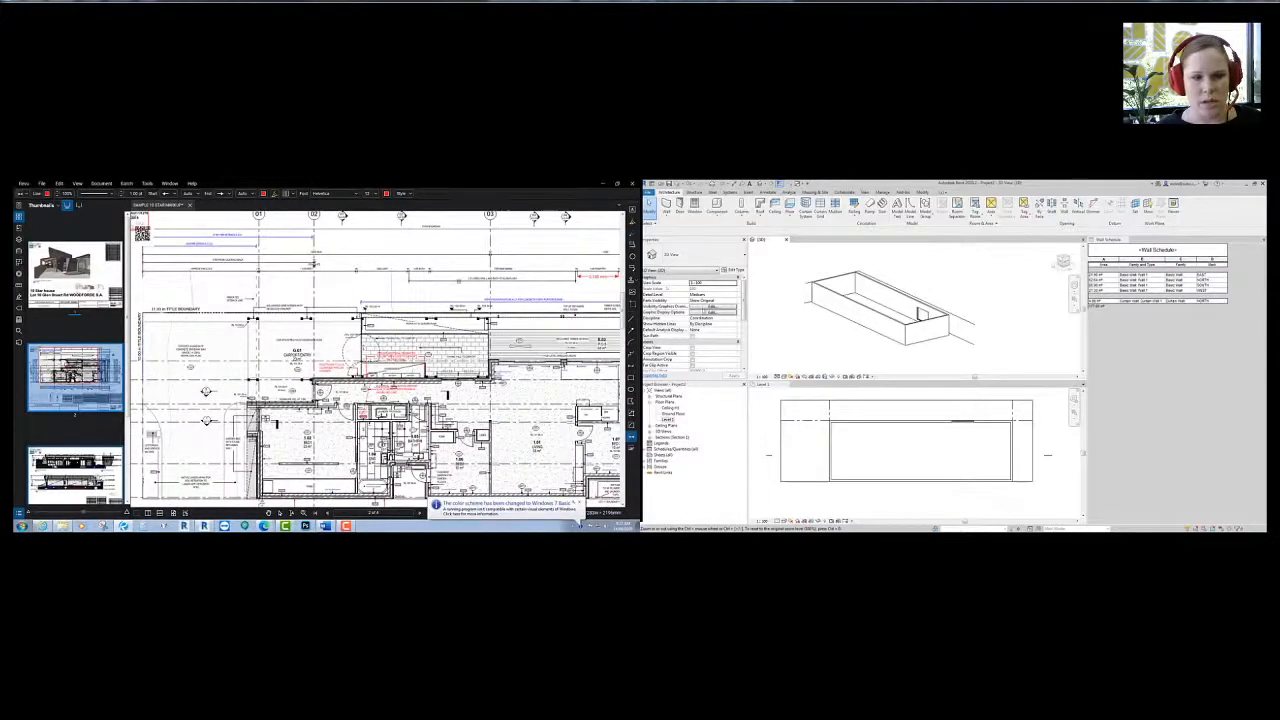
pyautogui.click(827, 403)
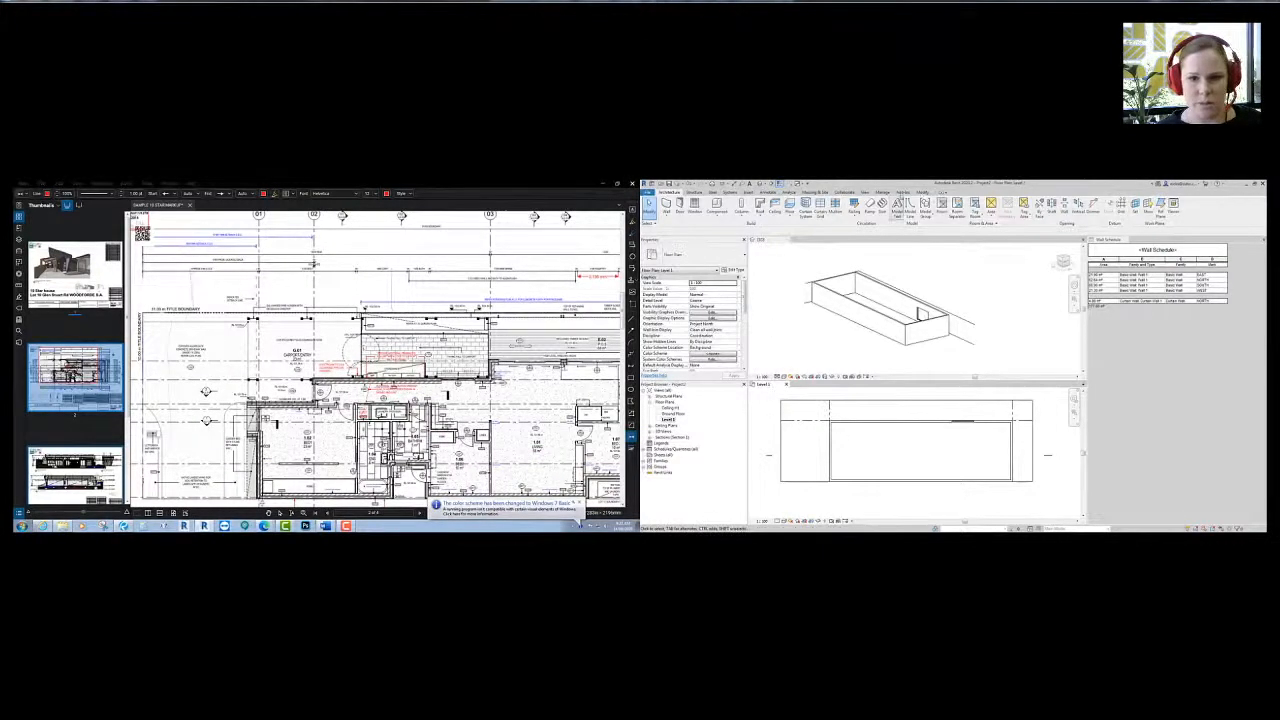
pyautogui.click(859, 213)
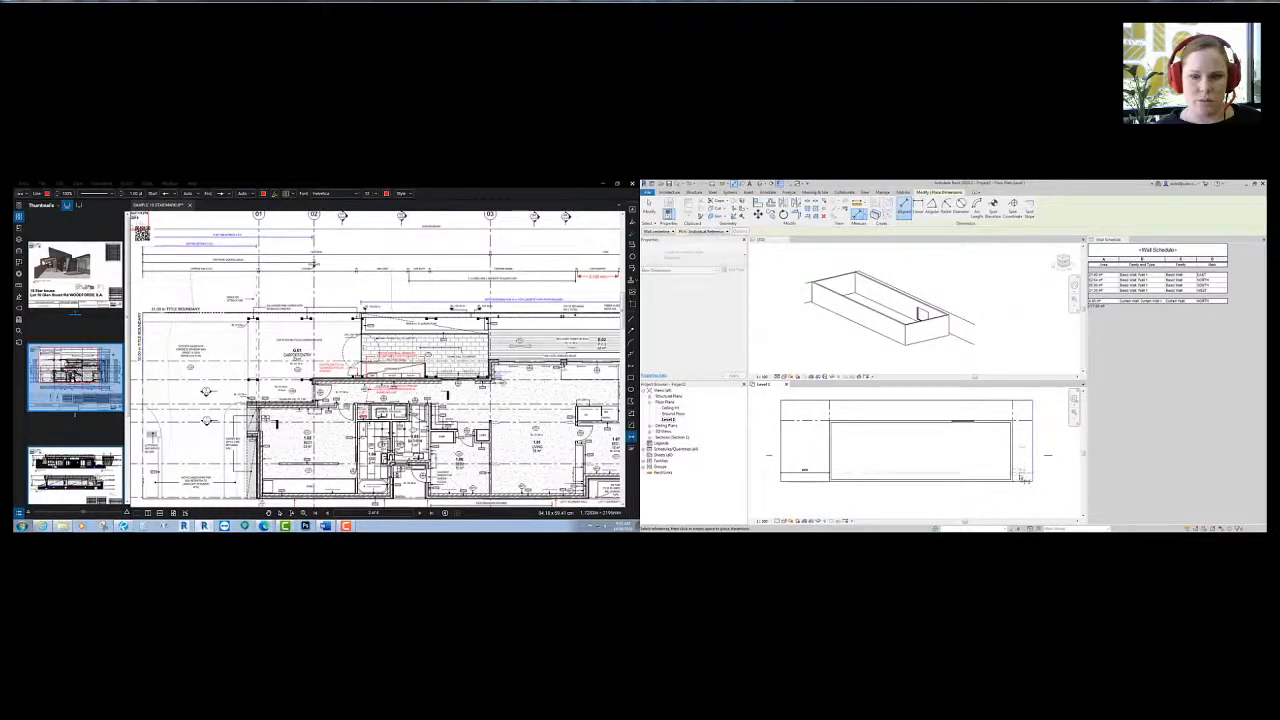
# - Pan the Bluebeam PDF to centre the whole floor plan
pyautogui.moveTo(527, 406); pyautogui.dragTo(371, 489, button='middle')
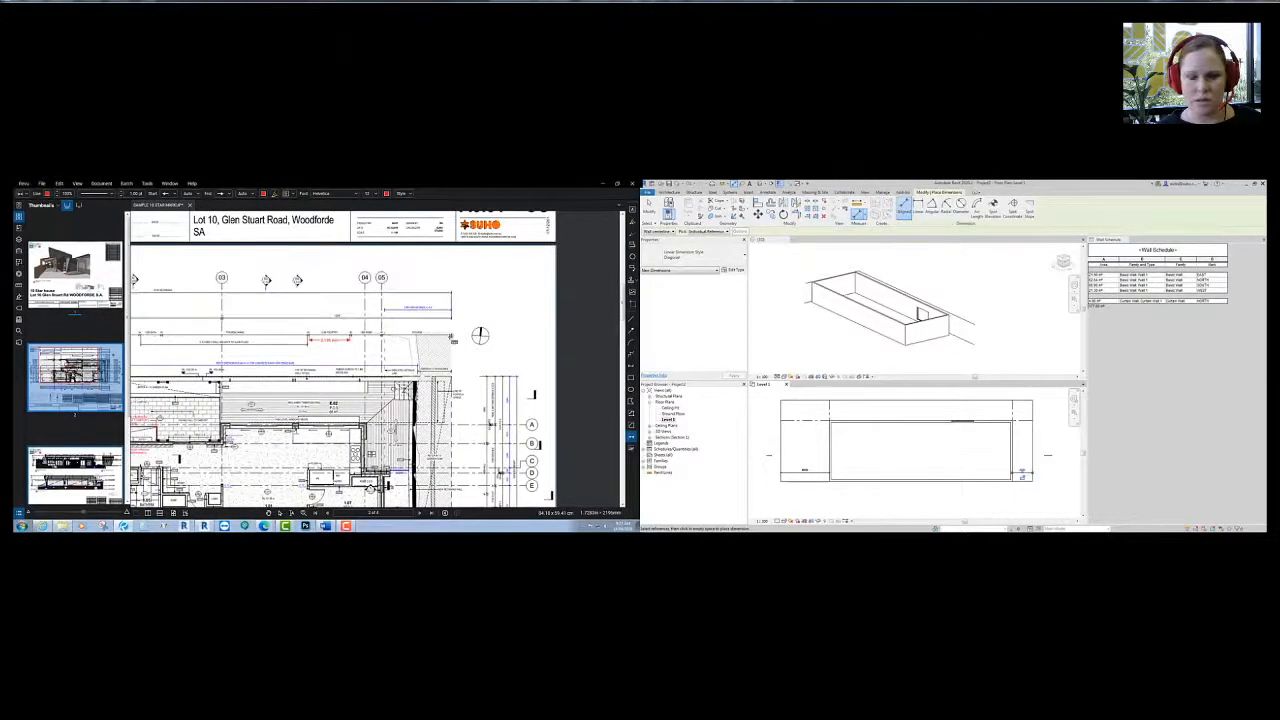
pyautogui.moveTo(469, 326); pyautogui.dragTo(577, 258, button='middle')
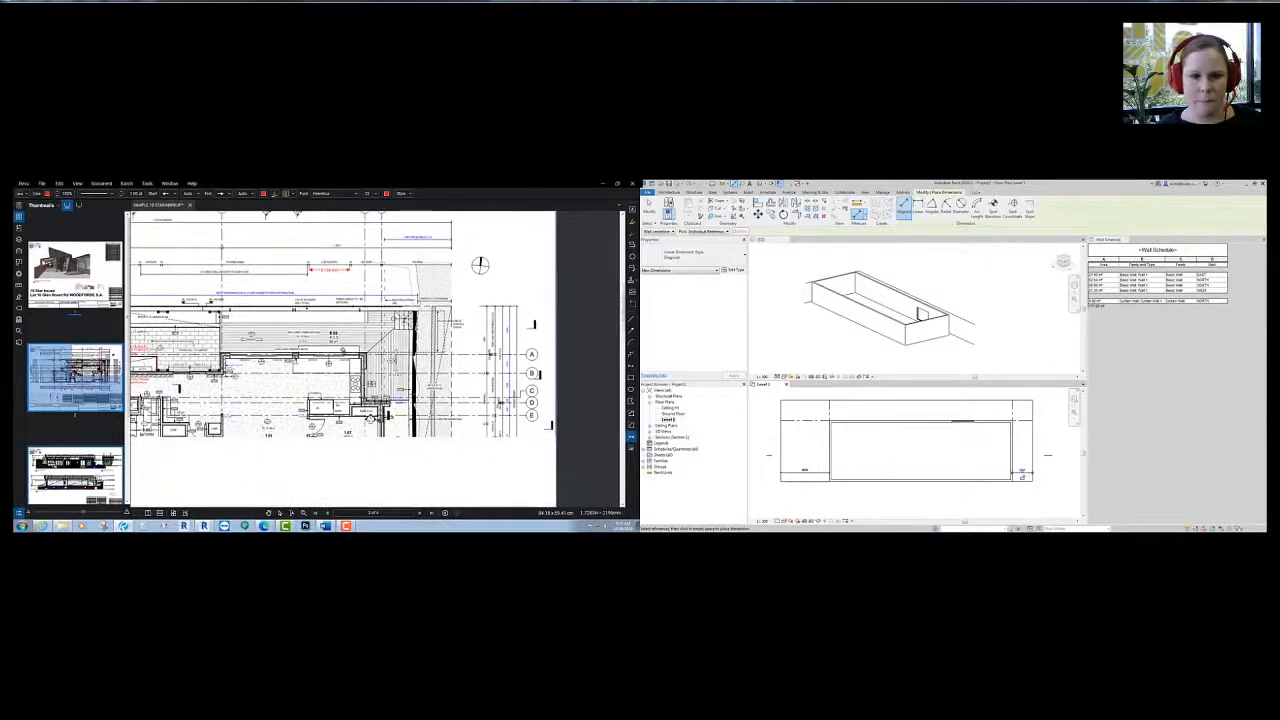
pyautogui.scroll(-1, 440, 364)
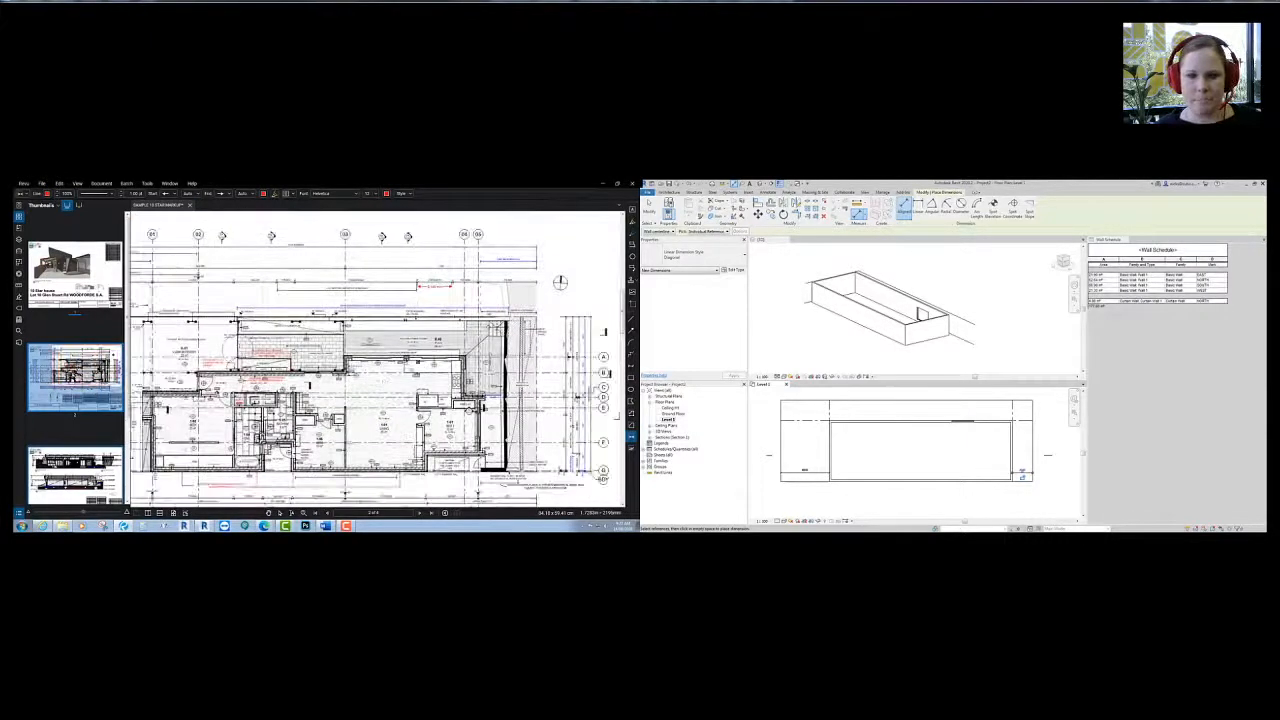
pyautogui.moveTo(386, 383); pyautogui.dragTo(499, 370, button='middle')
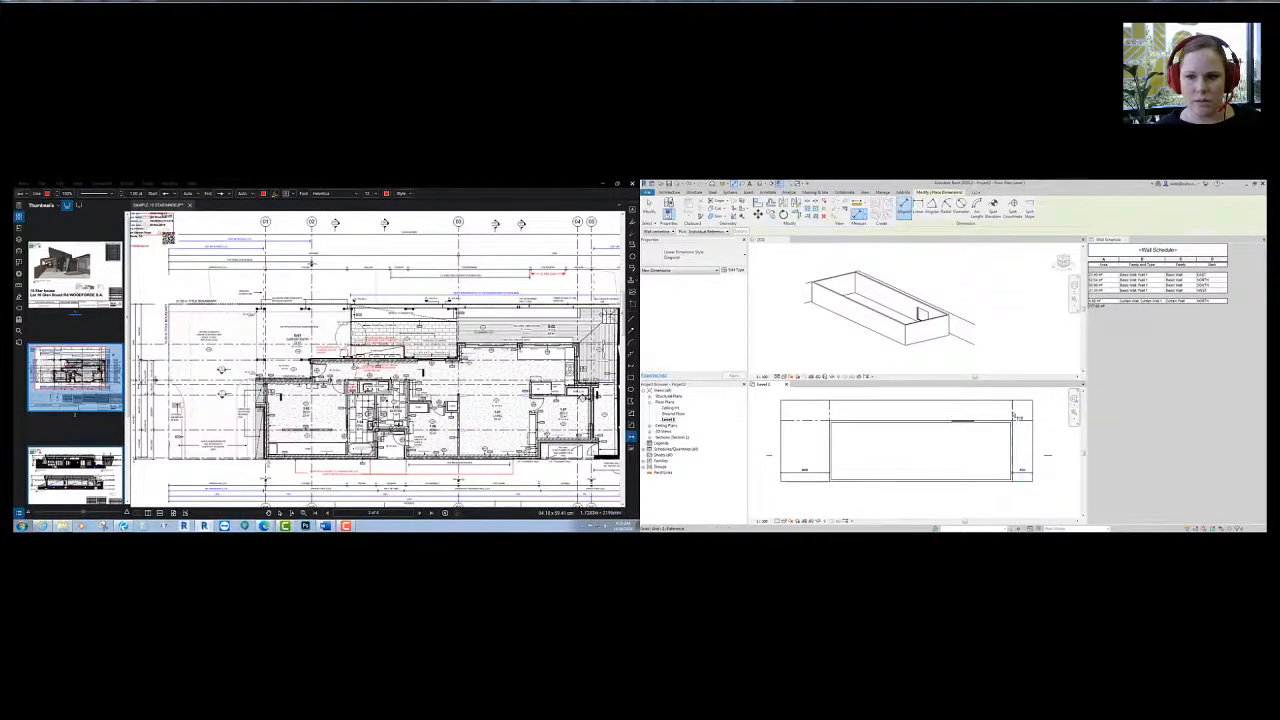
# - Leave dimensioning, check grid line 2, and try then cancel the Align (AL) command
pyautogui.press('Escape')
pyautogui.press('Escape')
pyautogui.click(1012, 468)
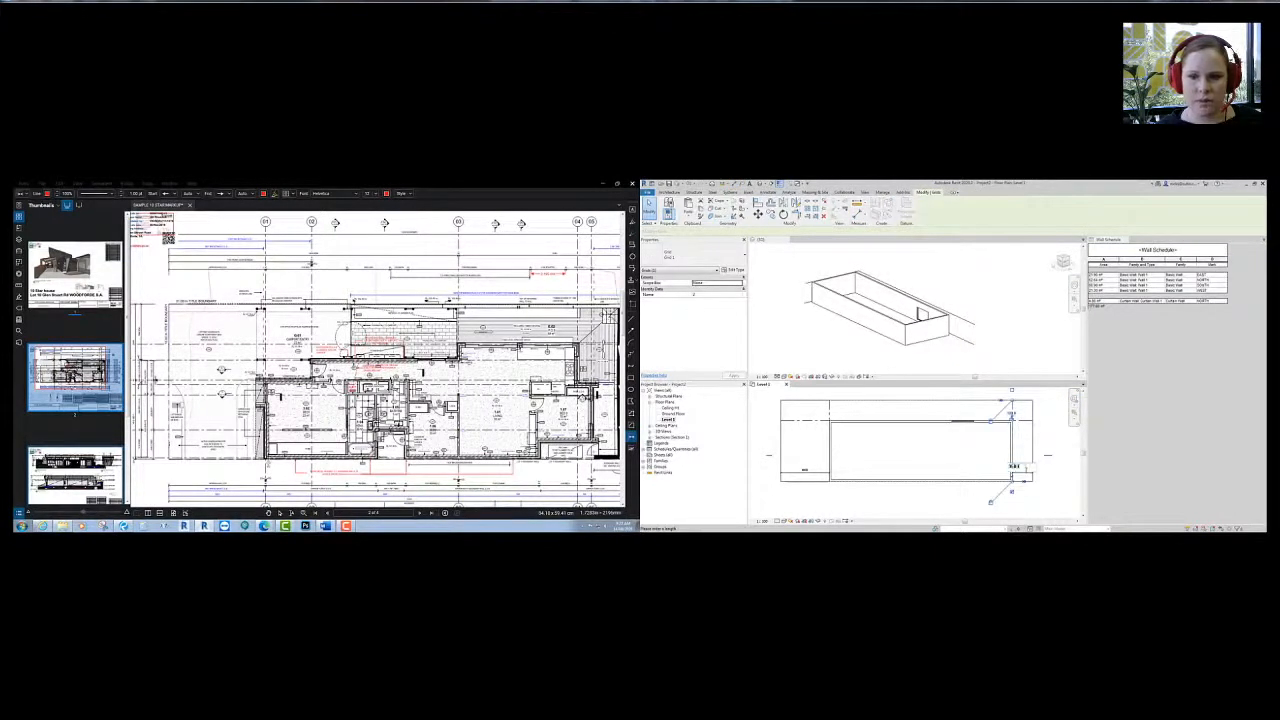
pyautogui.press('Escape')
pyautogui.scroll(3, 1023, 460)
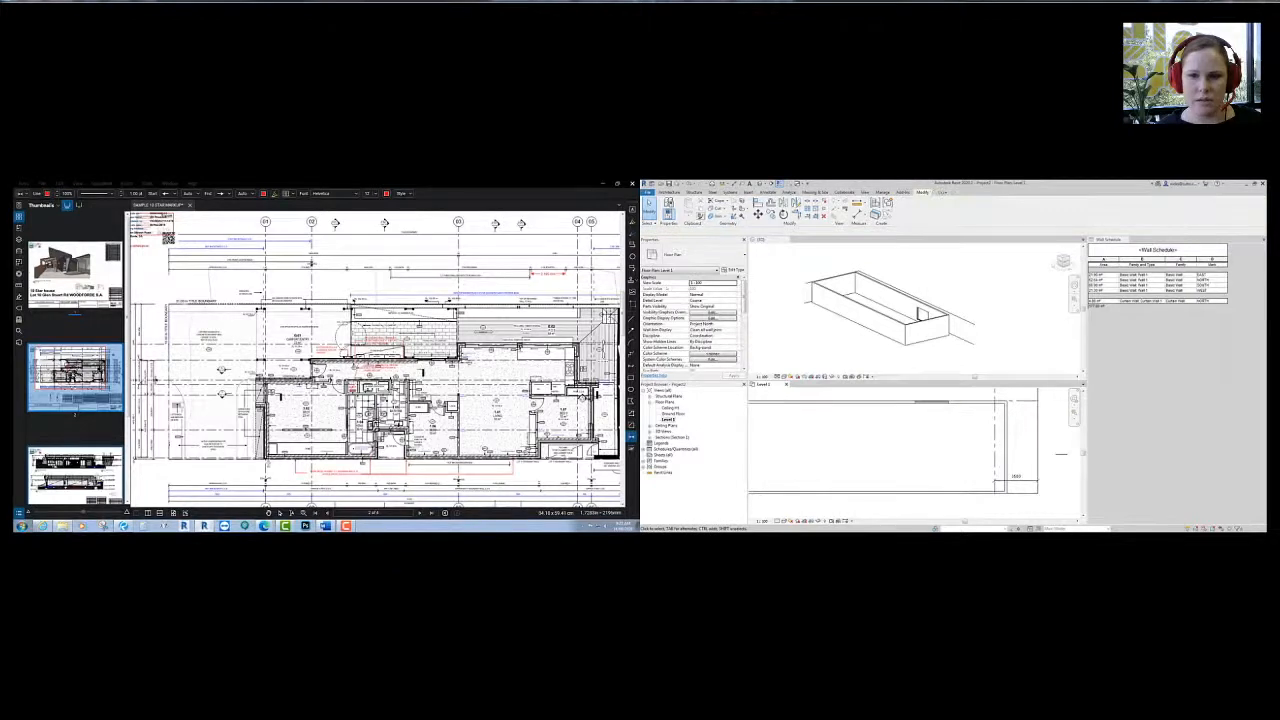
pyautogui.press('a')
pyautogui.press('l')
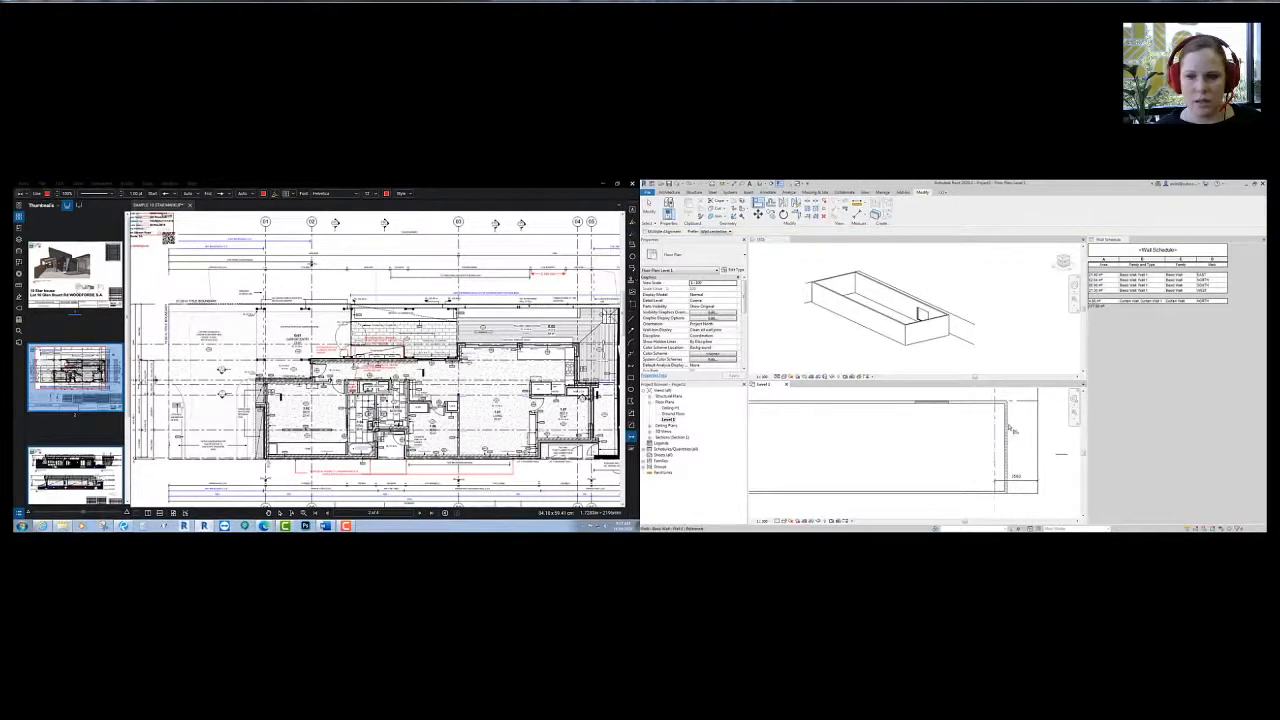
pyautogui.scroll(-3, 1008, 445)
pyautogui.press('Escape')
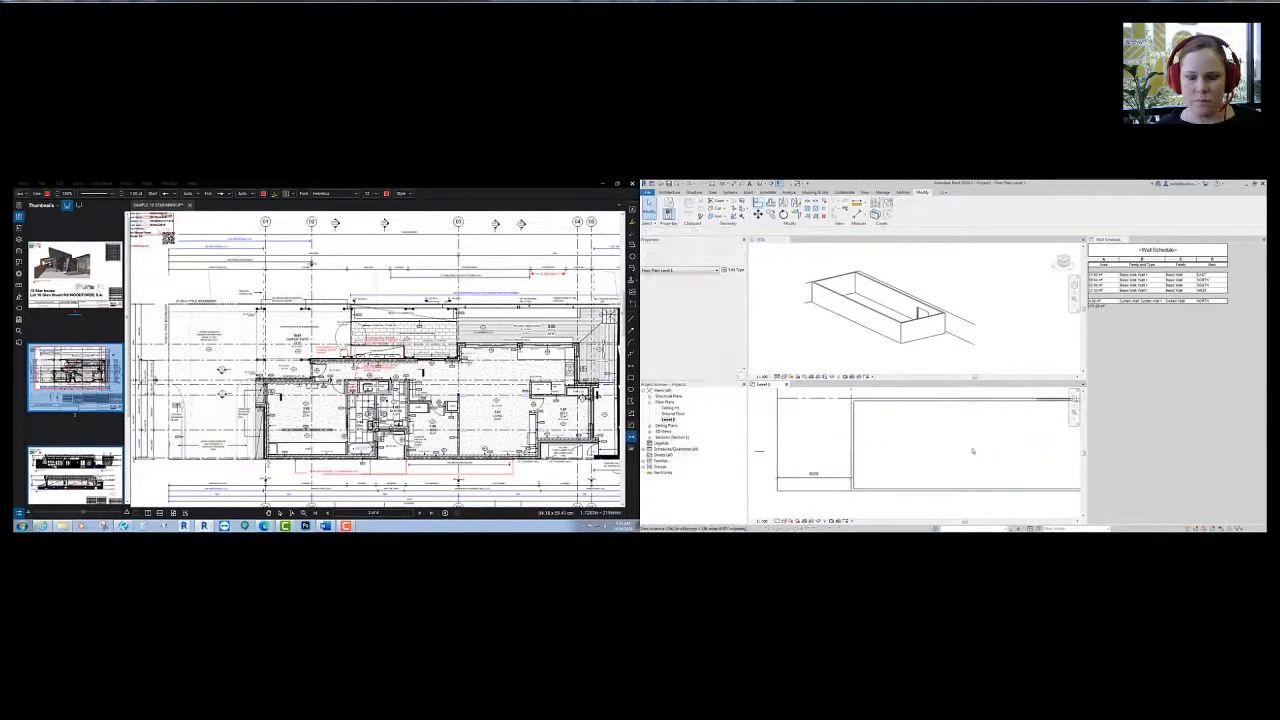
# - Inspect the section line on Level 1, then start Split with Gap for a 25.4 gap
pyautogui.scroll(-1, 908, 451)
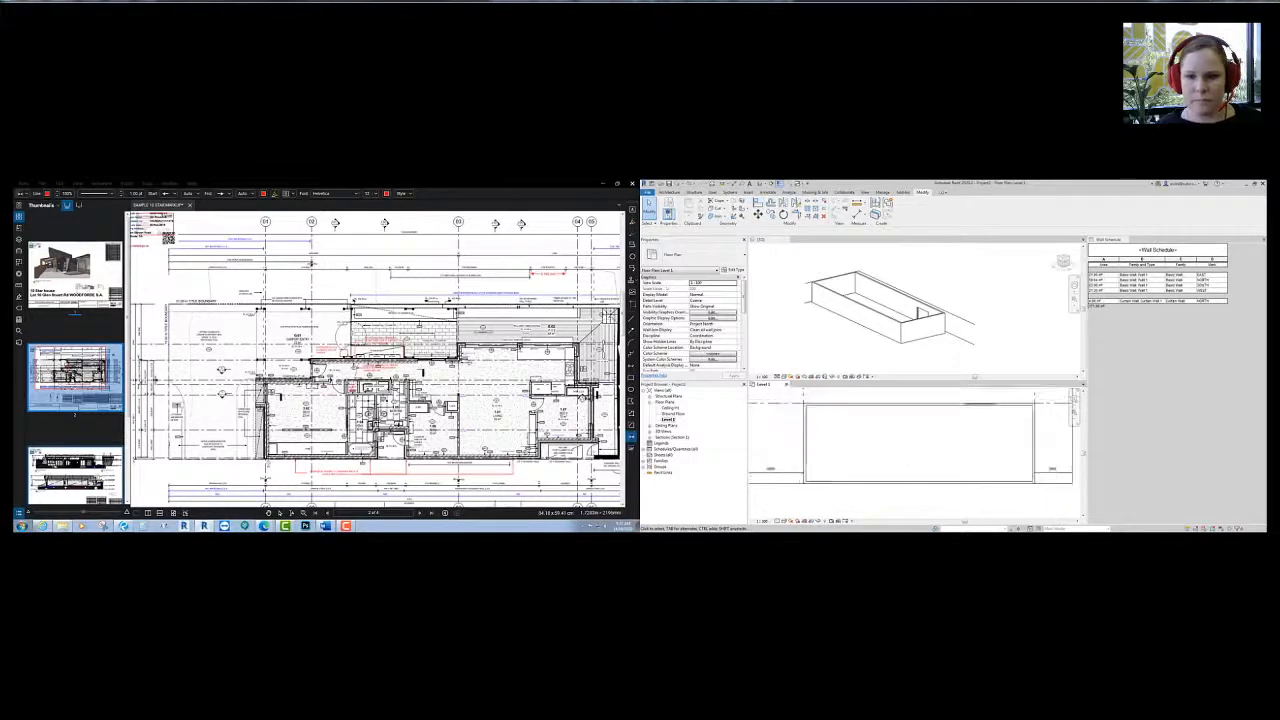
pyautogui.click(912, 451)
pyautogui.moveTo(871, 450); pyautogui.dragTo(877, 454, button='middle')
pyautogui.click(865, 498)
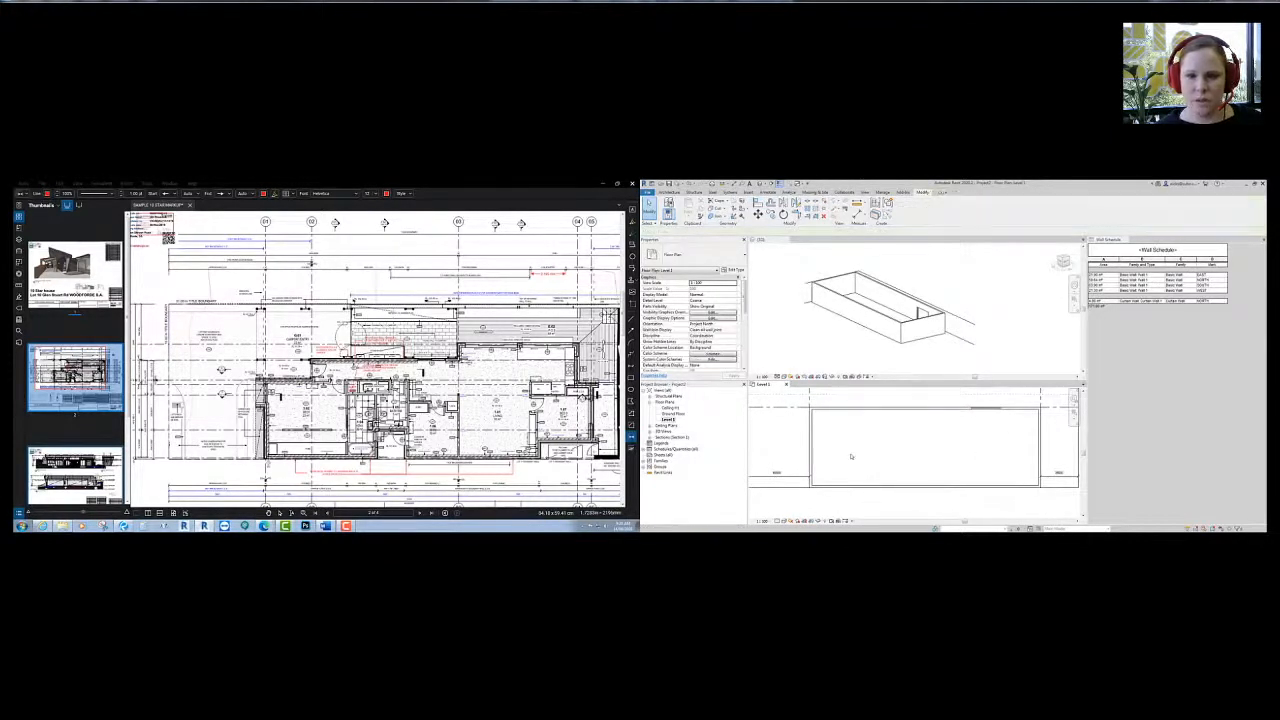
pyautogui.moveTo(865, 498); pyautogui.dragTo(862, 518, button='middle')
pyautogui.press('s')
pyautogui.press('l')
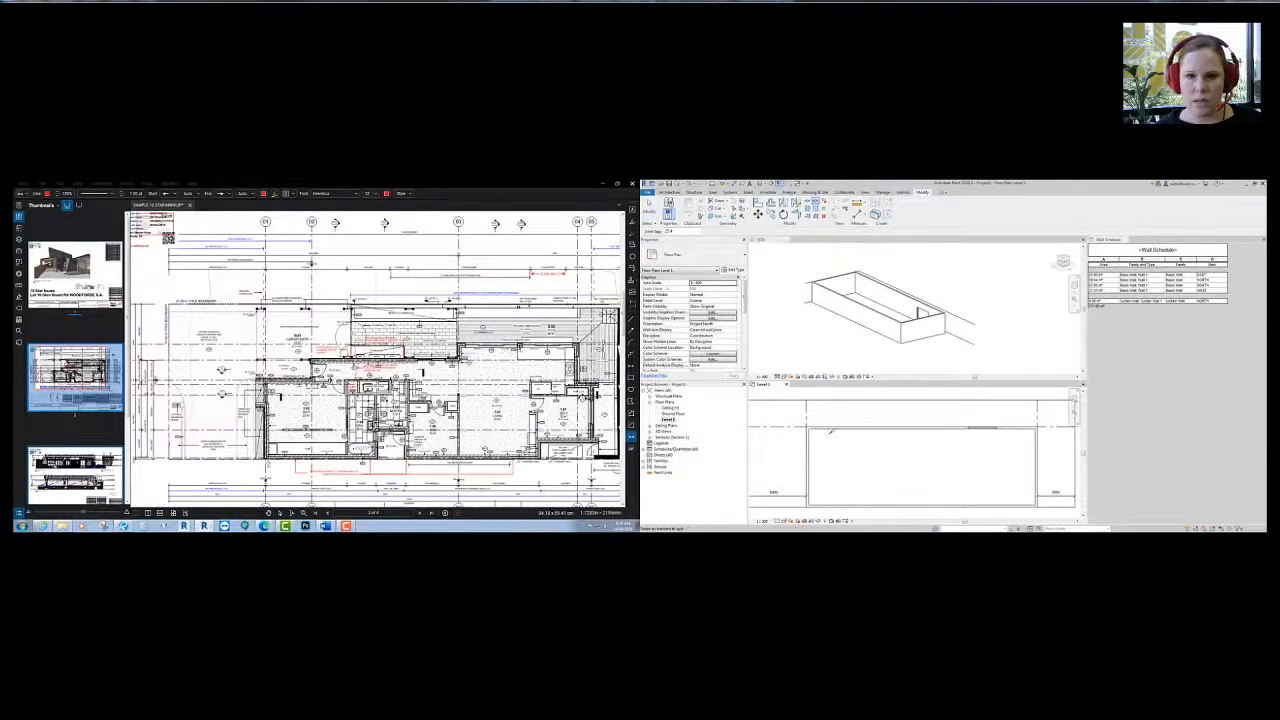
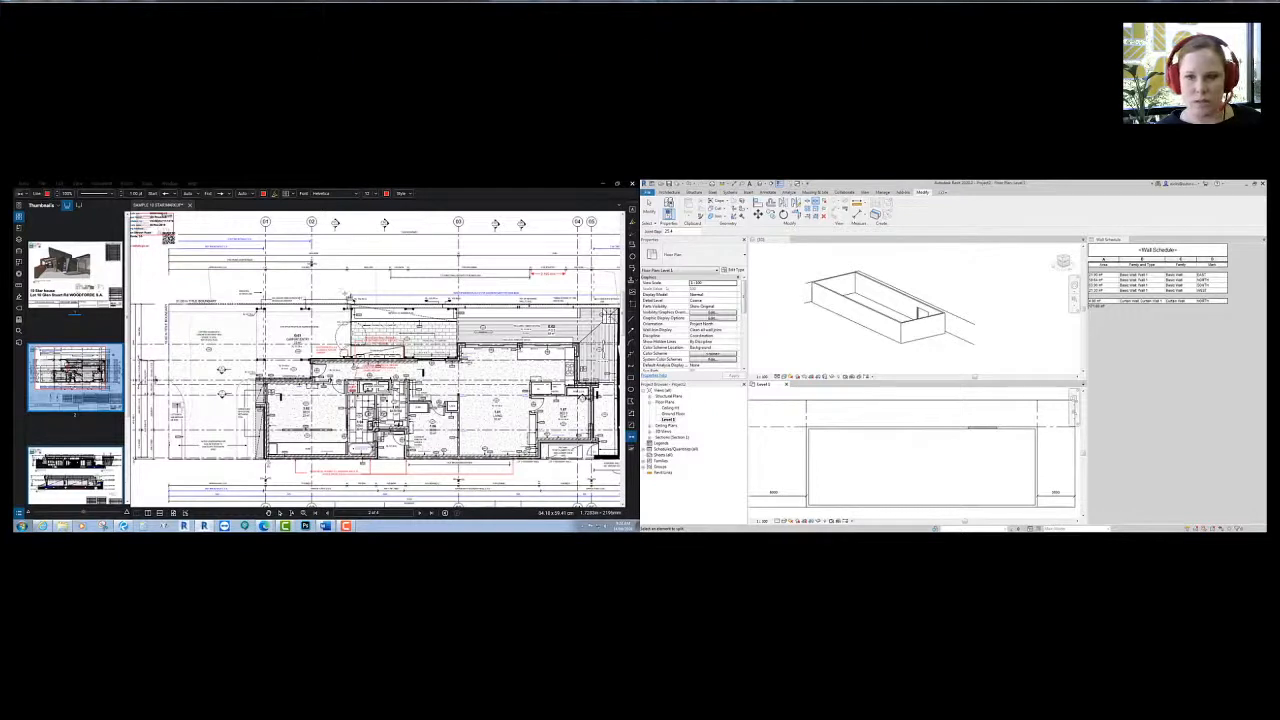
# - Begin a new grid line on the Level 1 plan with its top end above the building
pyautogui.scroll(-3, 847, 423)
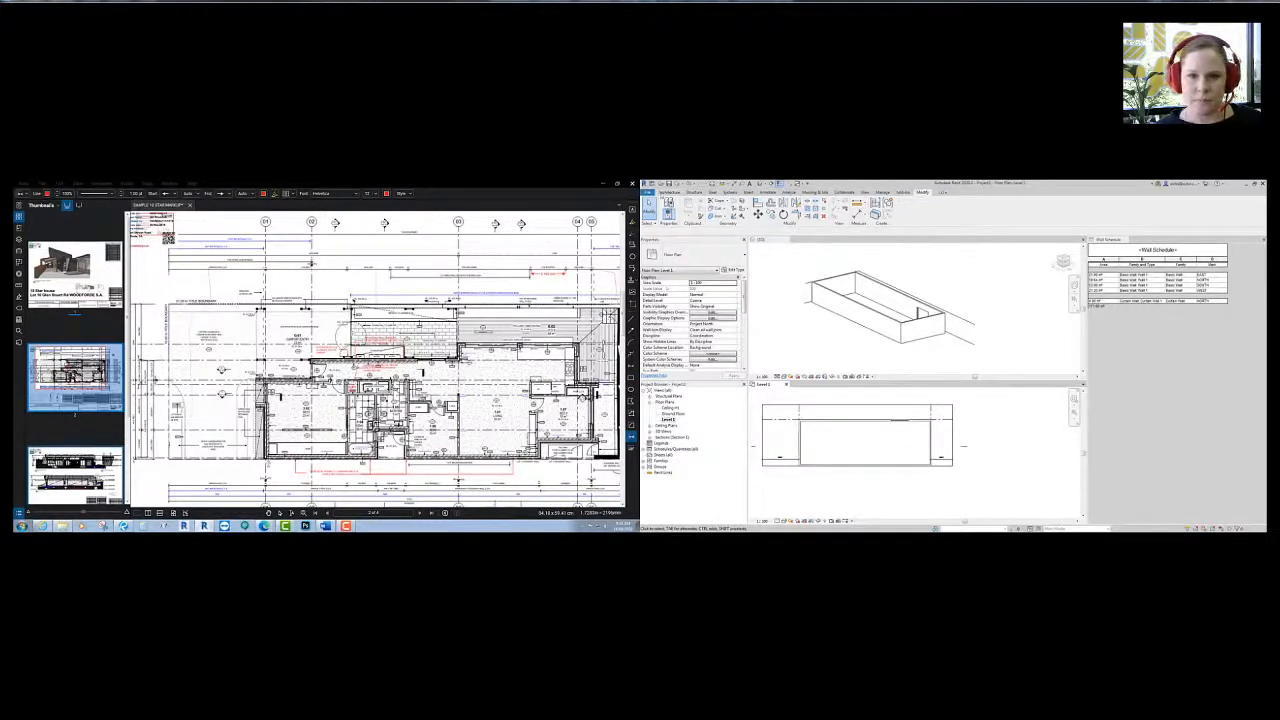
pyautogui.press('w')
pyautogui.press('a')
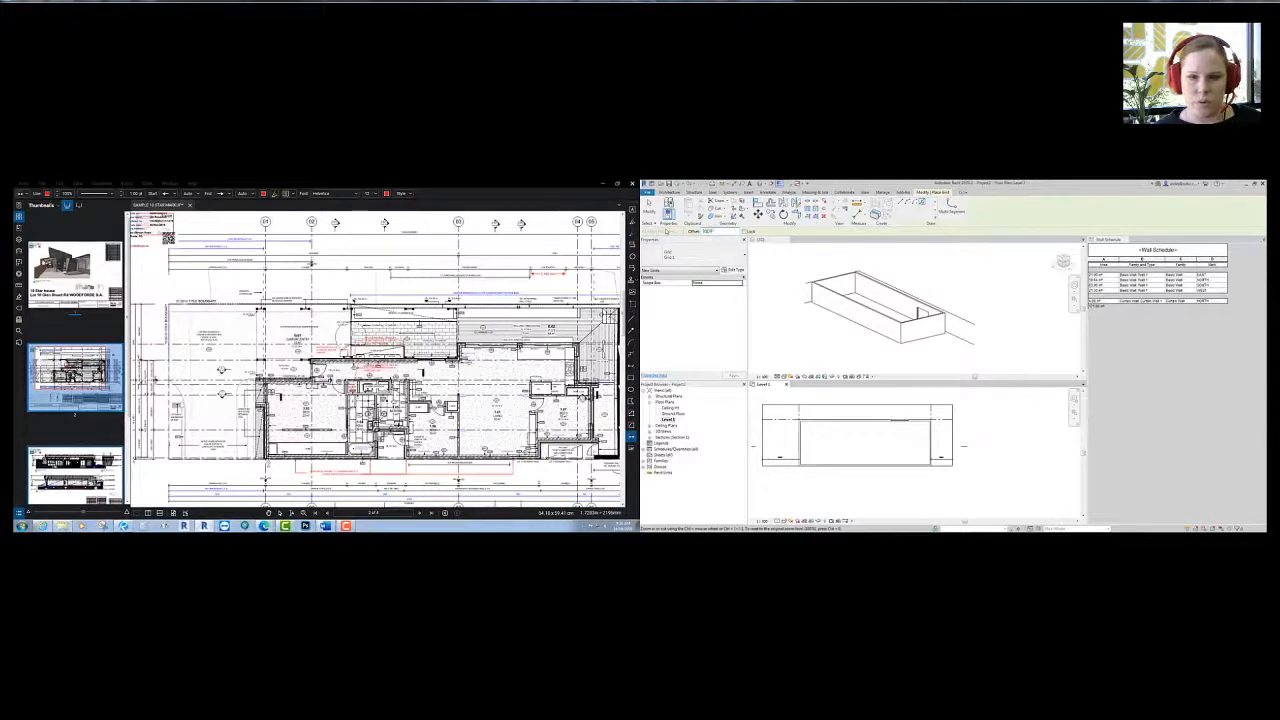
pyautogui.click(817, 405)
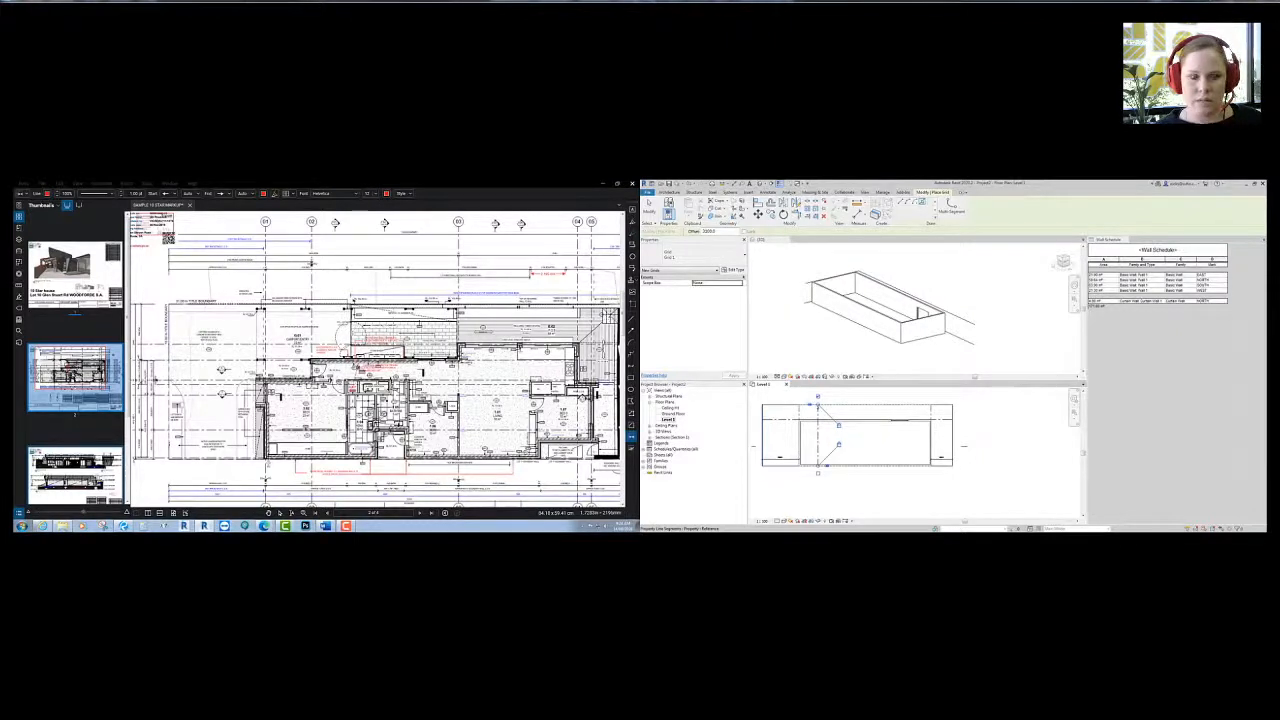
# - Pan the Bluebeam PDF plan to its right end and start measuring a distance
pyautogui.moveTo(500, 405)
pyautogui.mouseDown(button='middle')
pyautogui.moveTo(492, 398)
pyautogui.moveTo(491, 470)
pyautogui.moveTo(483, 410)
pyautogui.mouseUp(button='middle')
pyautogui.scroll(3, 308, 390)
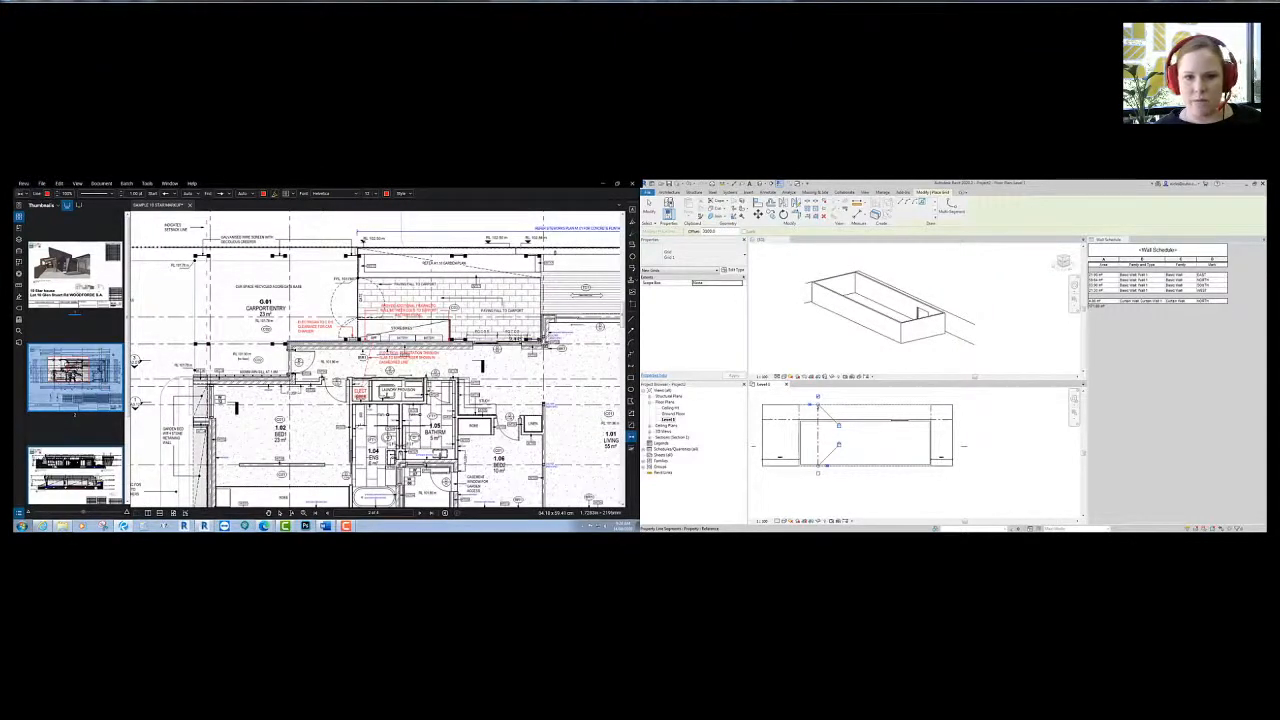
pyautogui.moveTo(482, 367)
pyautogui.mouseDown(button='middle')
pyautogui.moveTo(482, 331)
pyautogui.moveTo(167, 362)
pyautogui.mouseUp(button='middle')
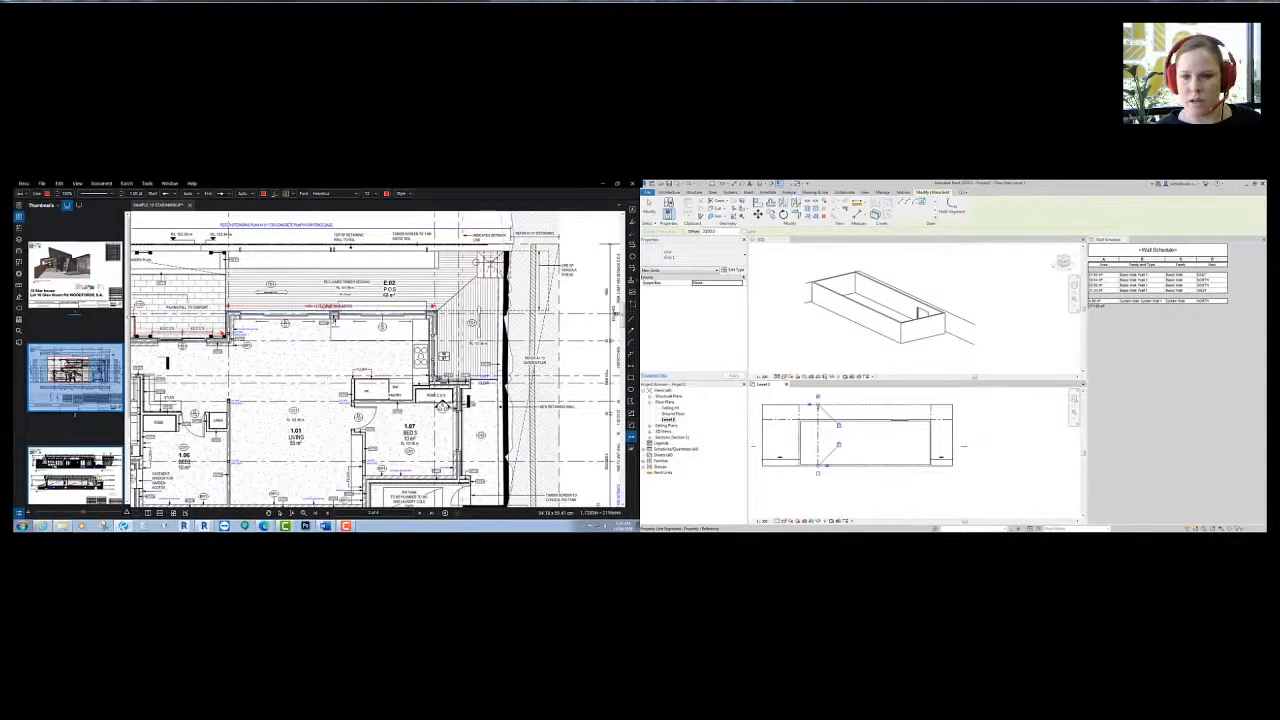
pyautogui.scroll(-3, 440, 364)
pyautogui.scroll(-3, 441, 300)
pyautogui.scroll(3, 411, 369)
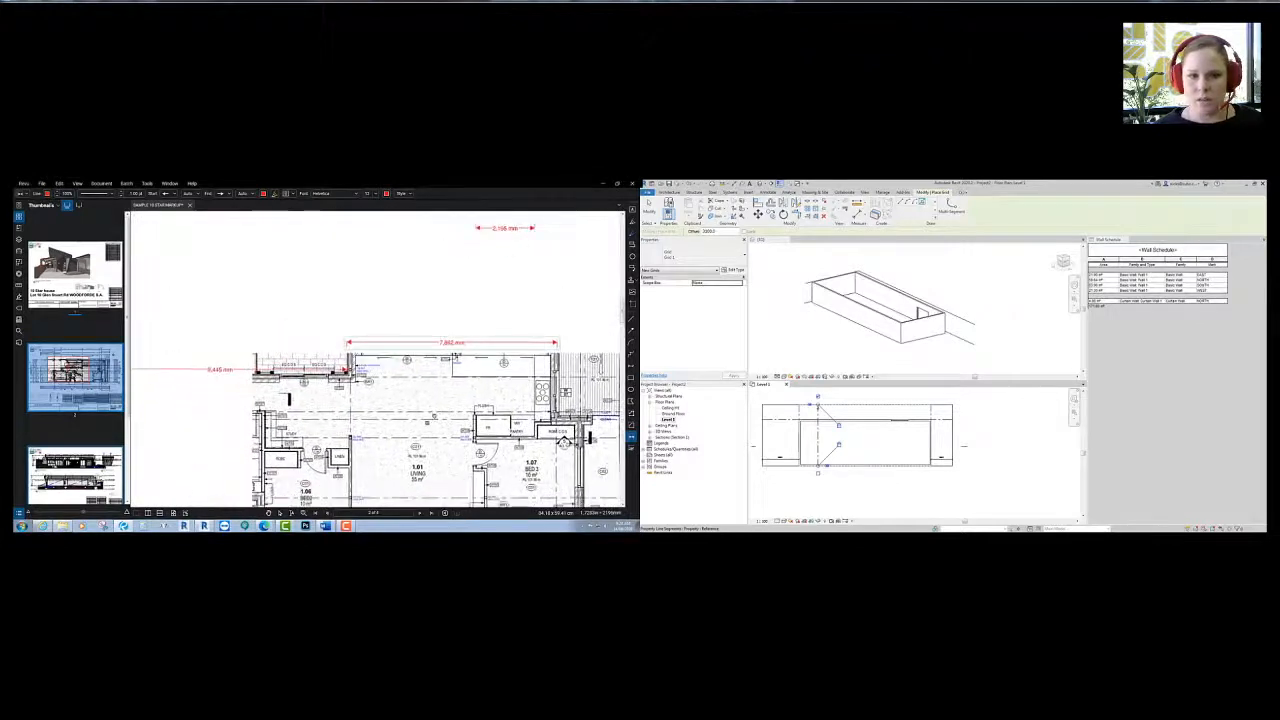
pyautogui.scroll(-2, 412, 370)
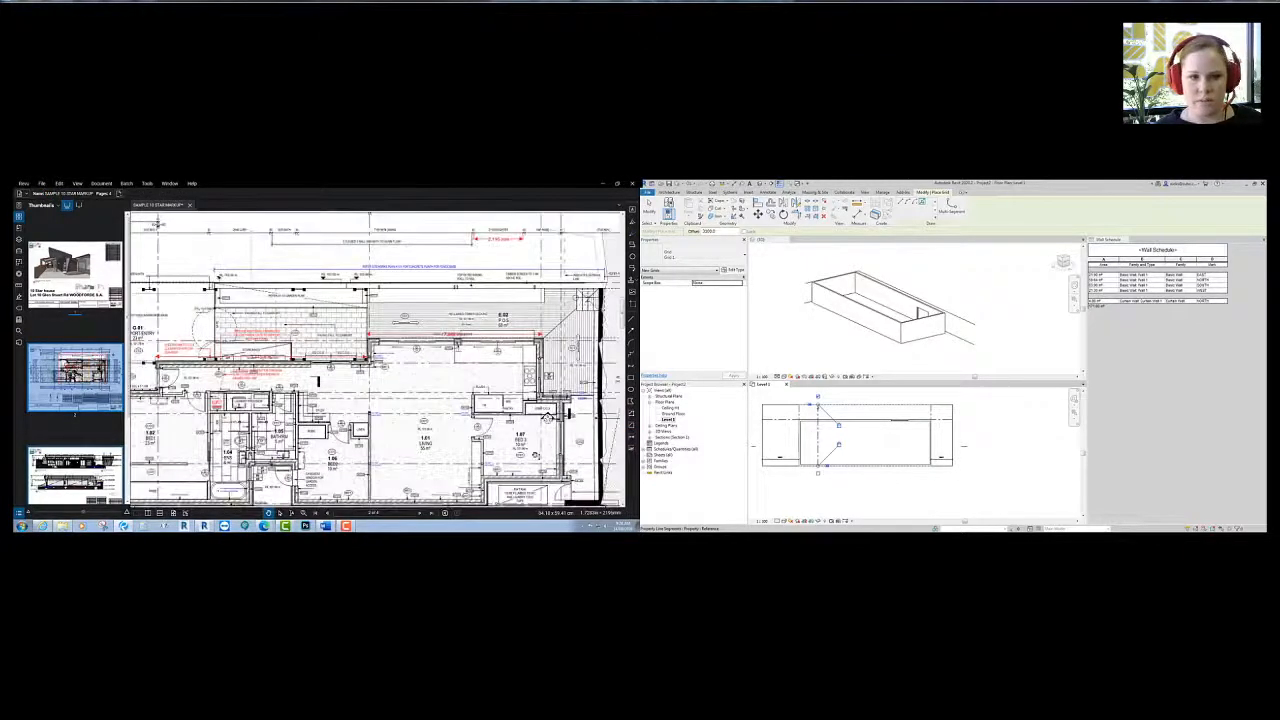
pyautogui.hotkey('shift', 'alt', 'l')
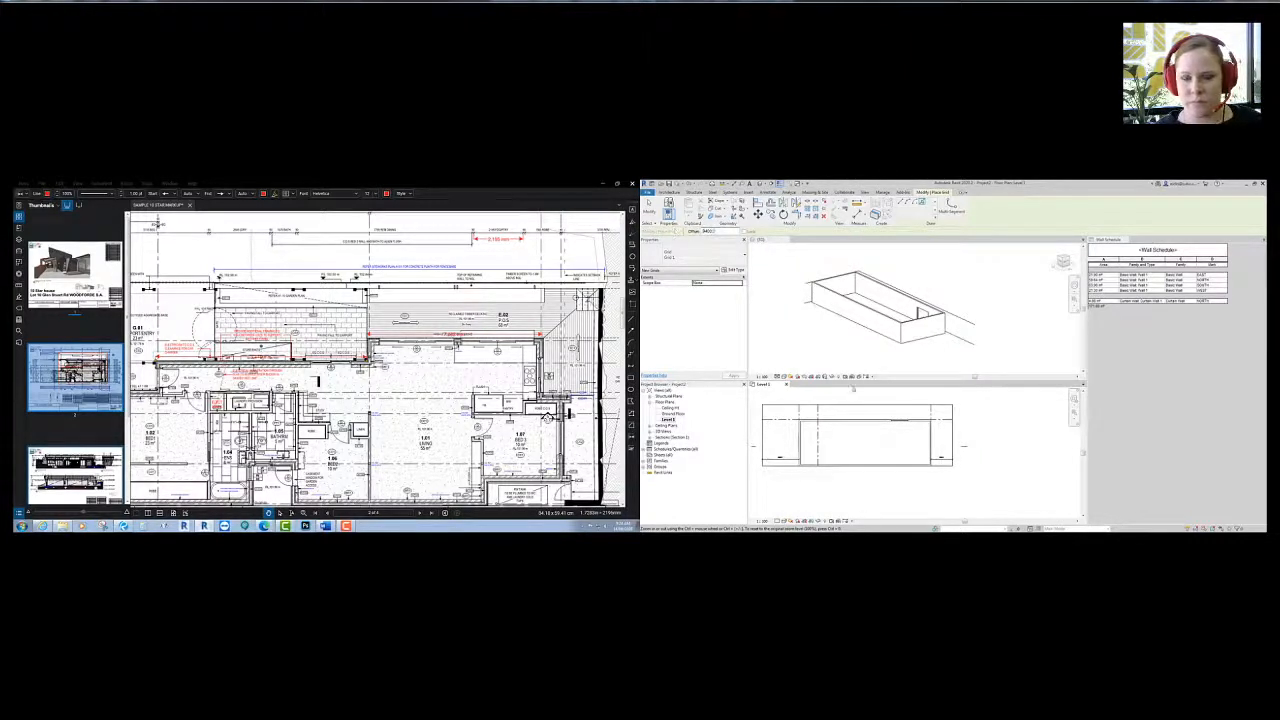
# - Set the grid Offset from the PDF dimension and place the new vertical grid line right of the existing one
pyautogui.click(876, 398)
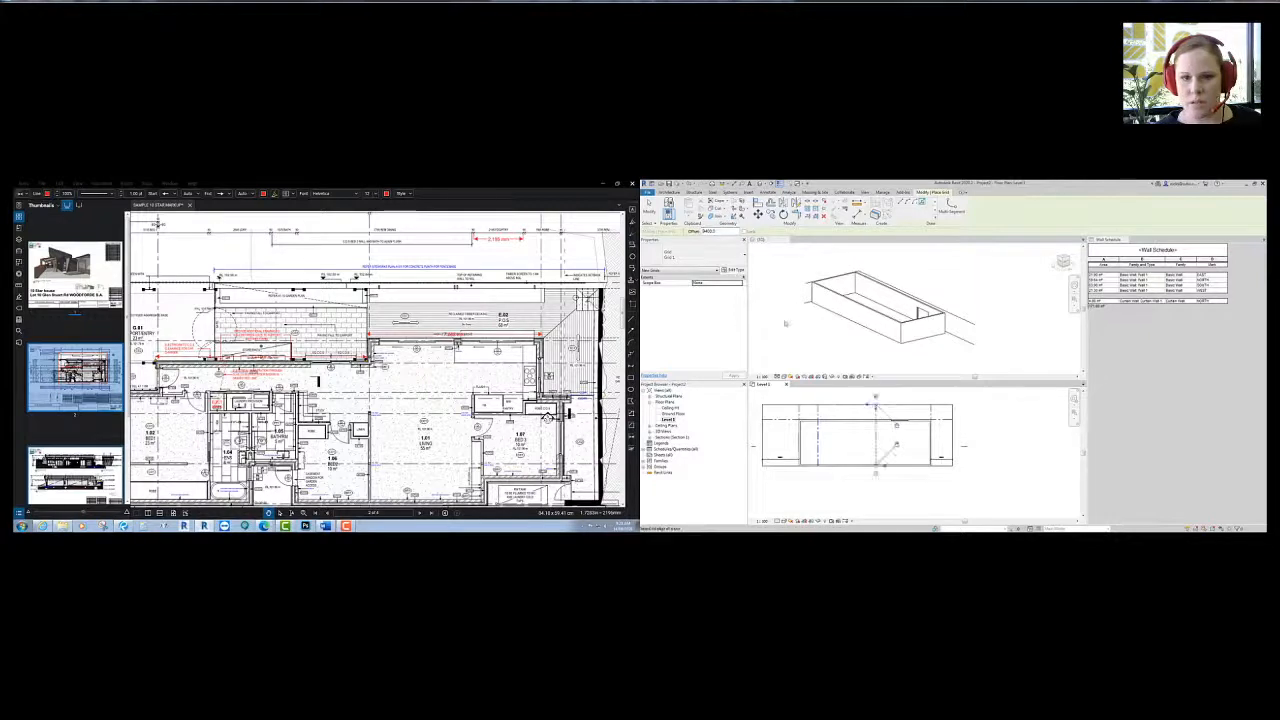
pyautogui.moveTo(718, 231); pyautogui.dragTo(691, 233)
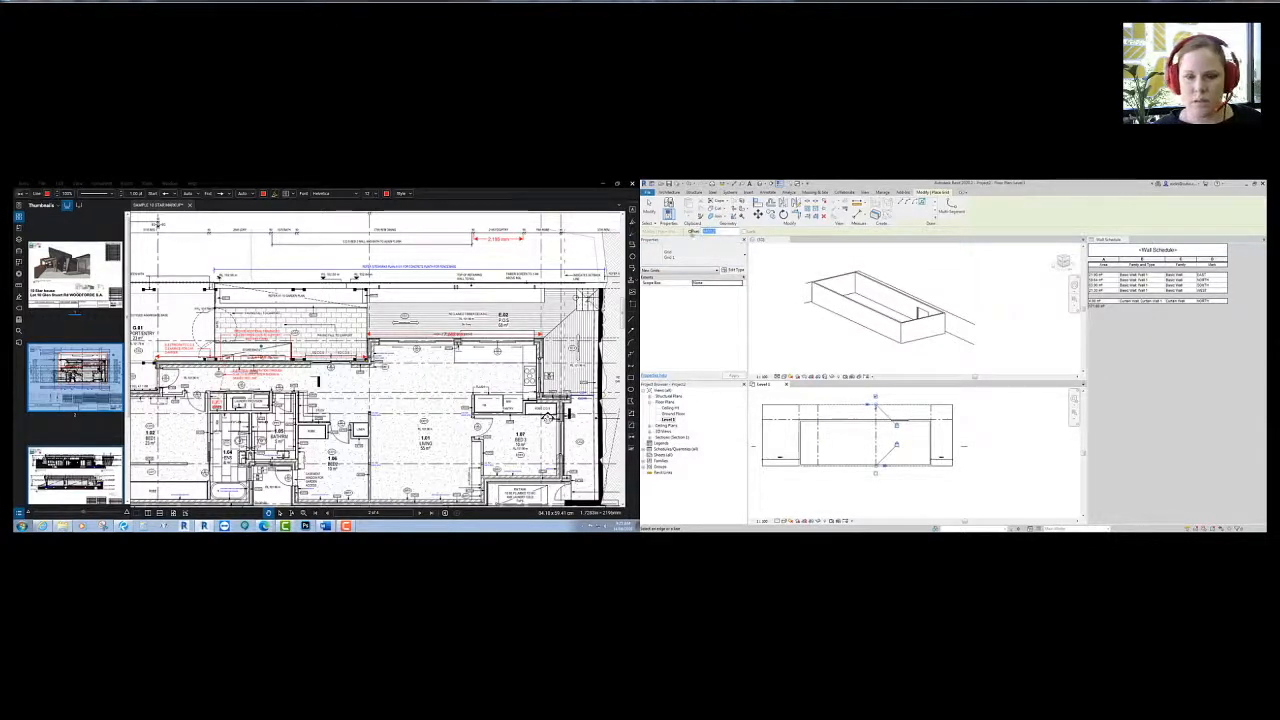
pyautogui.moveTo(475, 338); pyautogui.dragTo(443, 312)
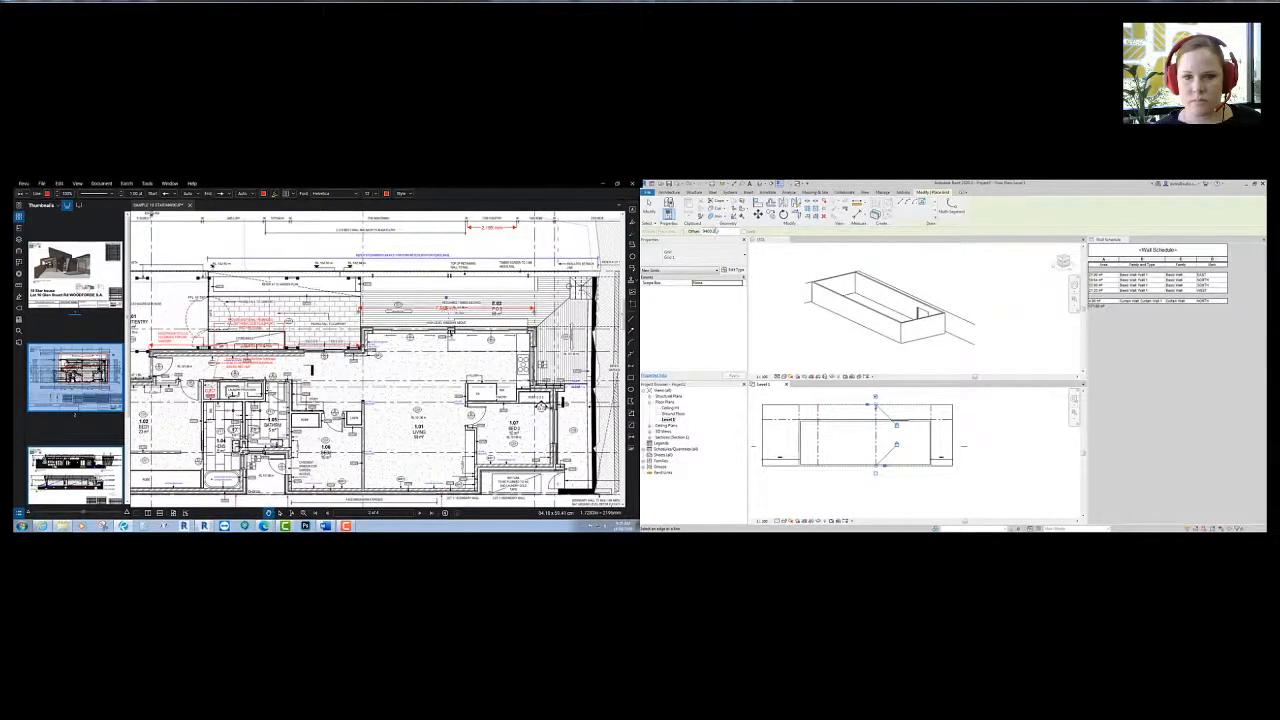
pyautogui.moveTo(718, 232); pyautogui.dragTo(687, 232)
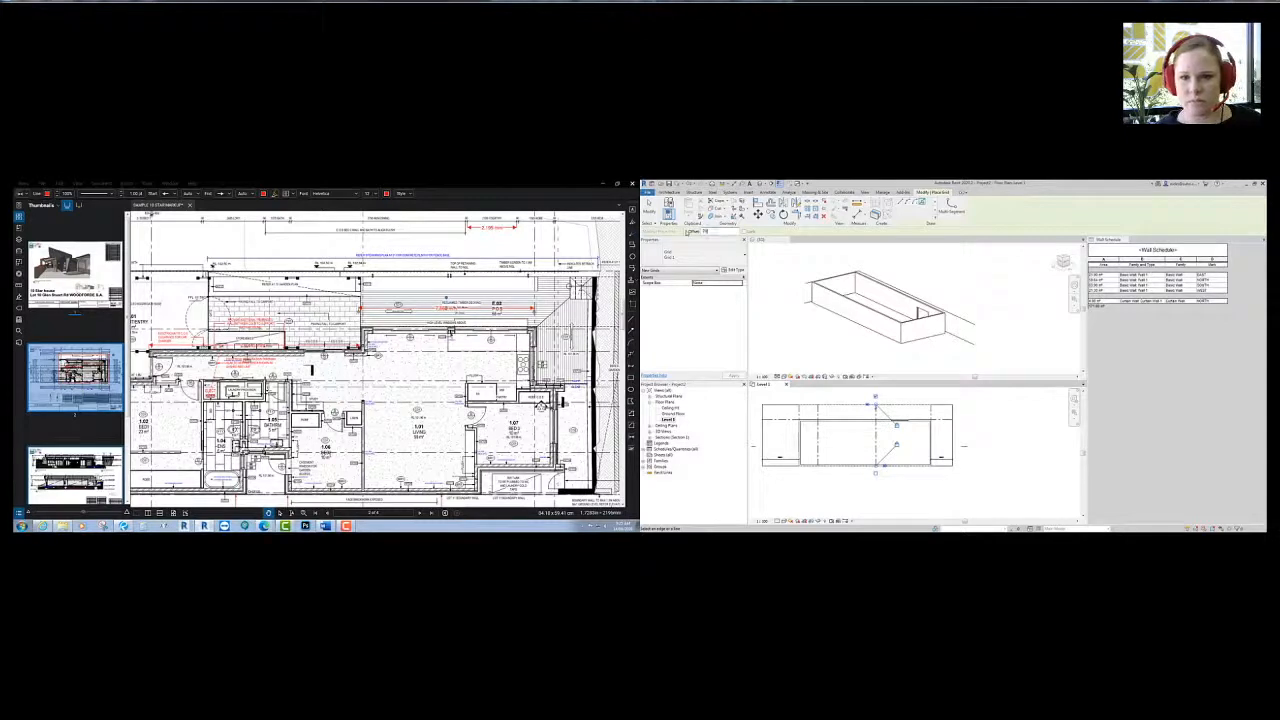
pyautogui.click(878, 420)
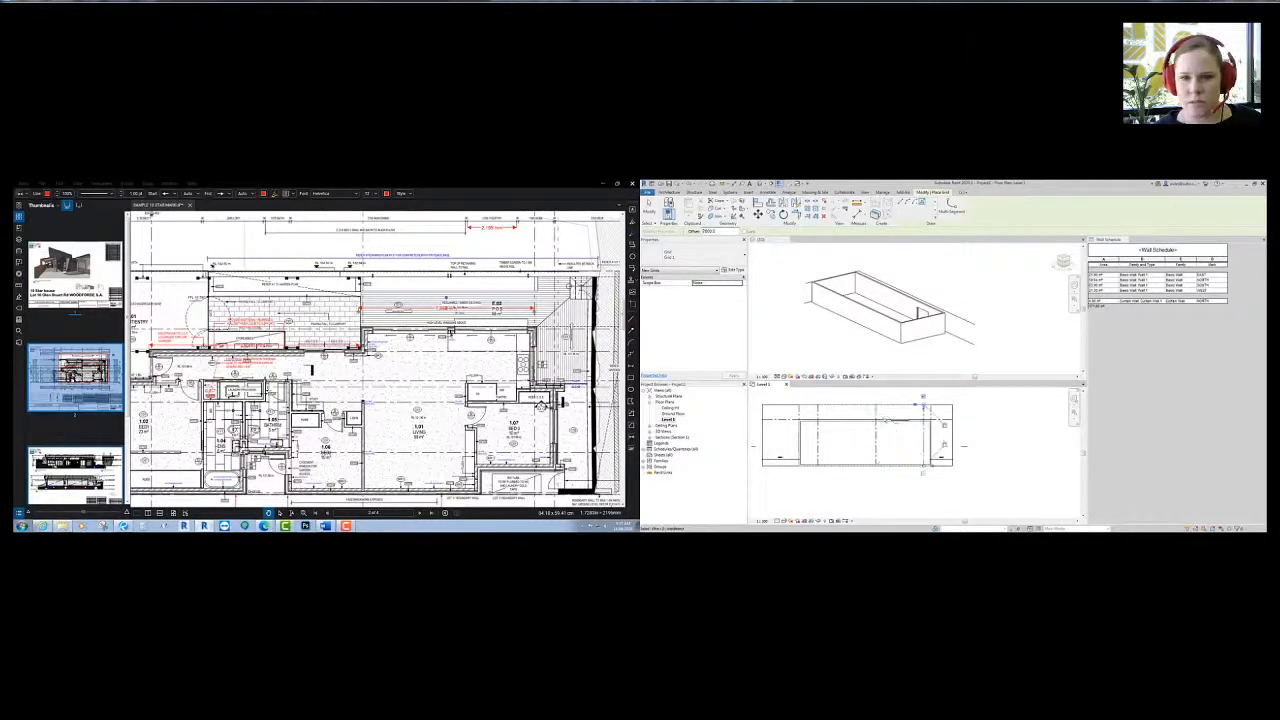
pyautogui.moveTo(881, 446); pyautogui.dragTo(906, 443, button='middle')
pyautogui.press('Escape')
pyautogui.press('Escape')
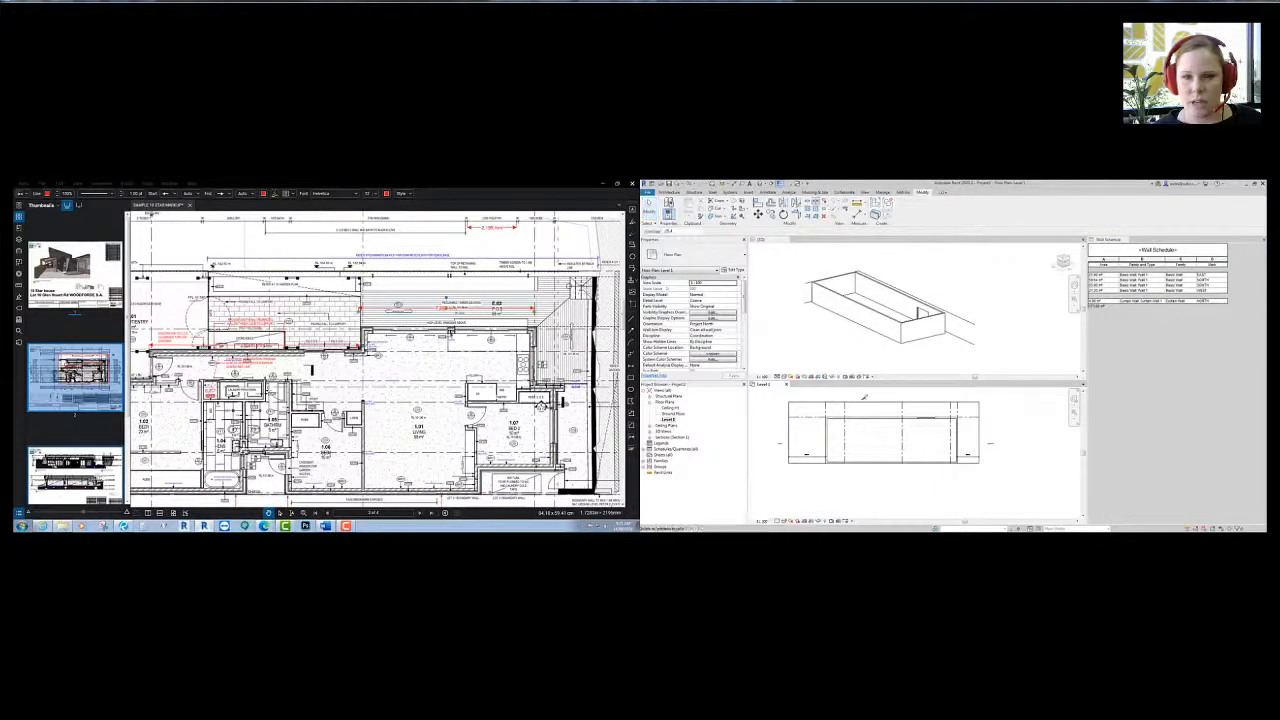
# - Split the top wall at the two grid line crossings with Split Element
pyautogui.scroll(3, 790, 400)
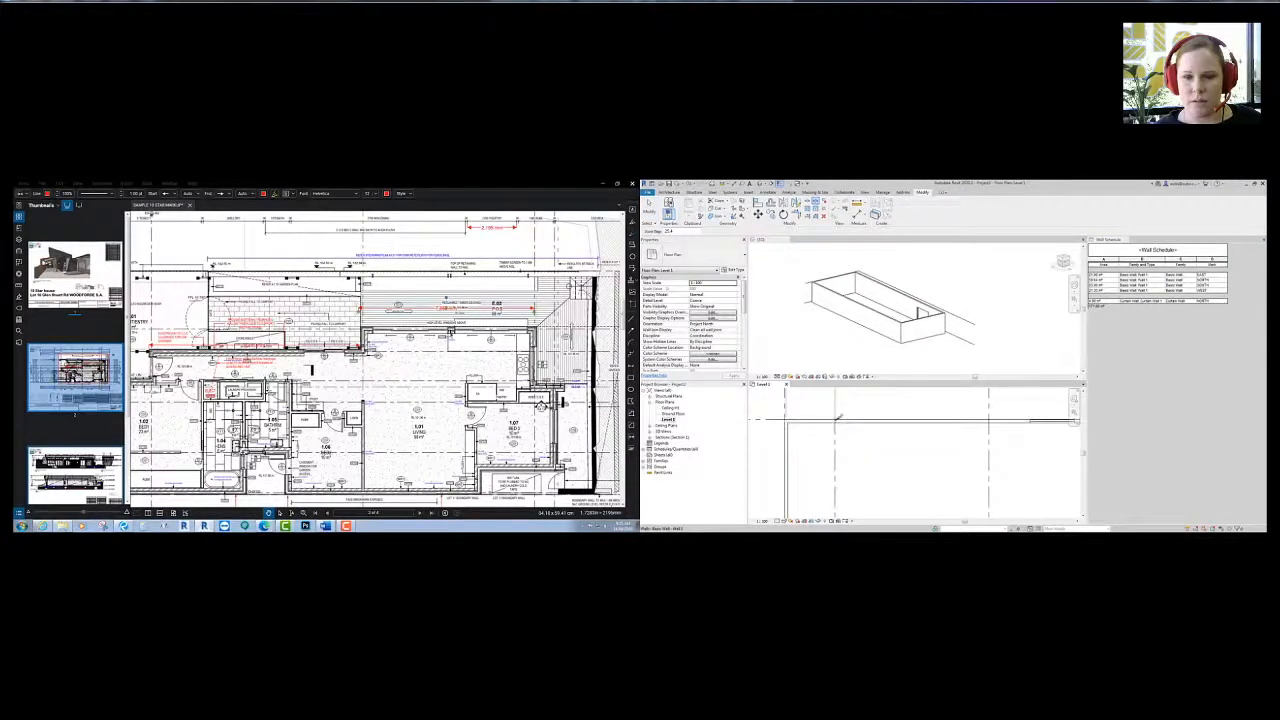
pyautogui.click(837, 418)
pyautogui.moveTo(988, 422); pyautogui.dragTo(870, 422, button='middle')
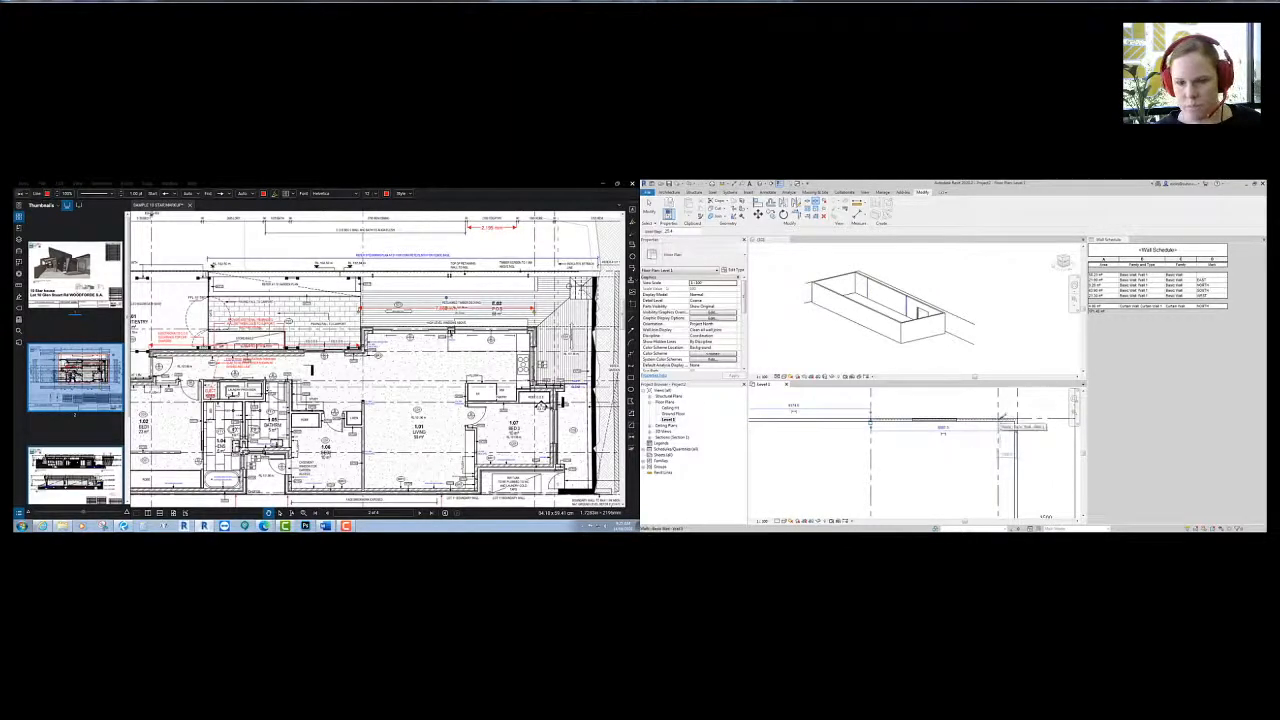
pyautogui.scroll(3, 1000, 418)
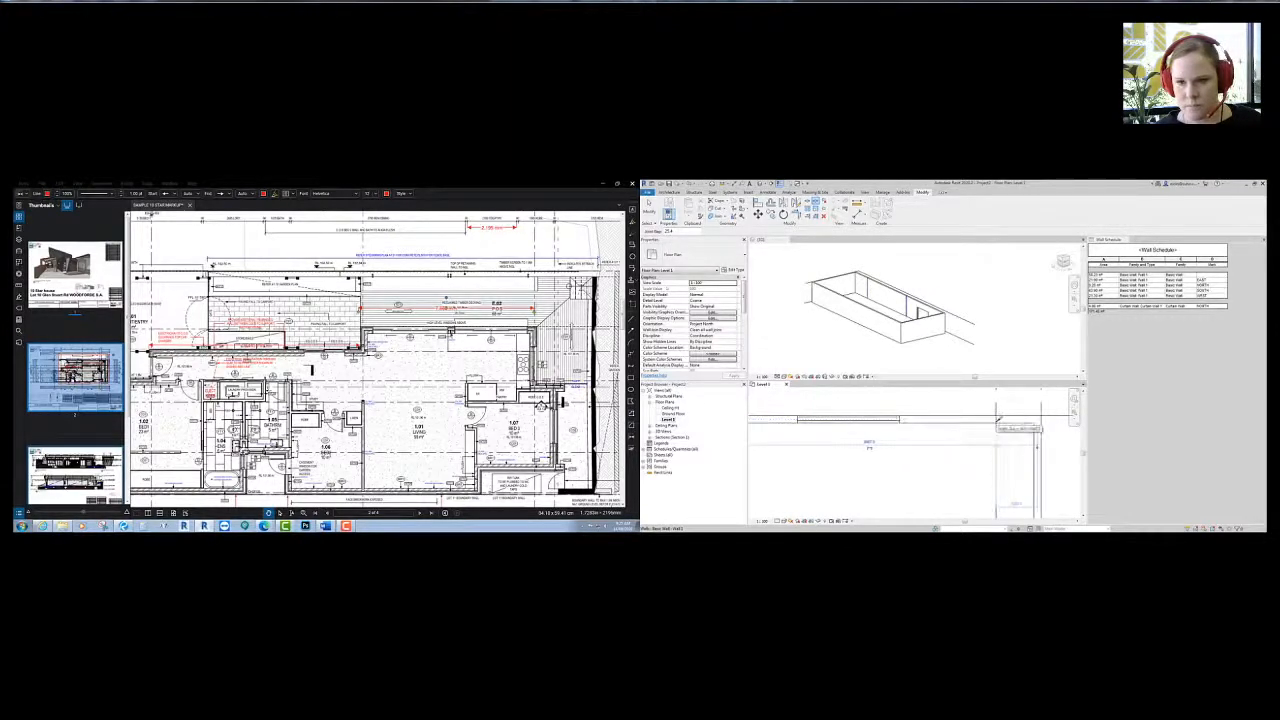
pyautogui.click(998, 419)
pyautogui.scroll(-2, 951, 440)
pyautogui.scroll(-3, 954, 440)
pyautogui.moveTo(881, 457); pyautogui.dragTo(957, 433, button='middle')
pyautogui.press('Escape')
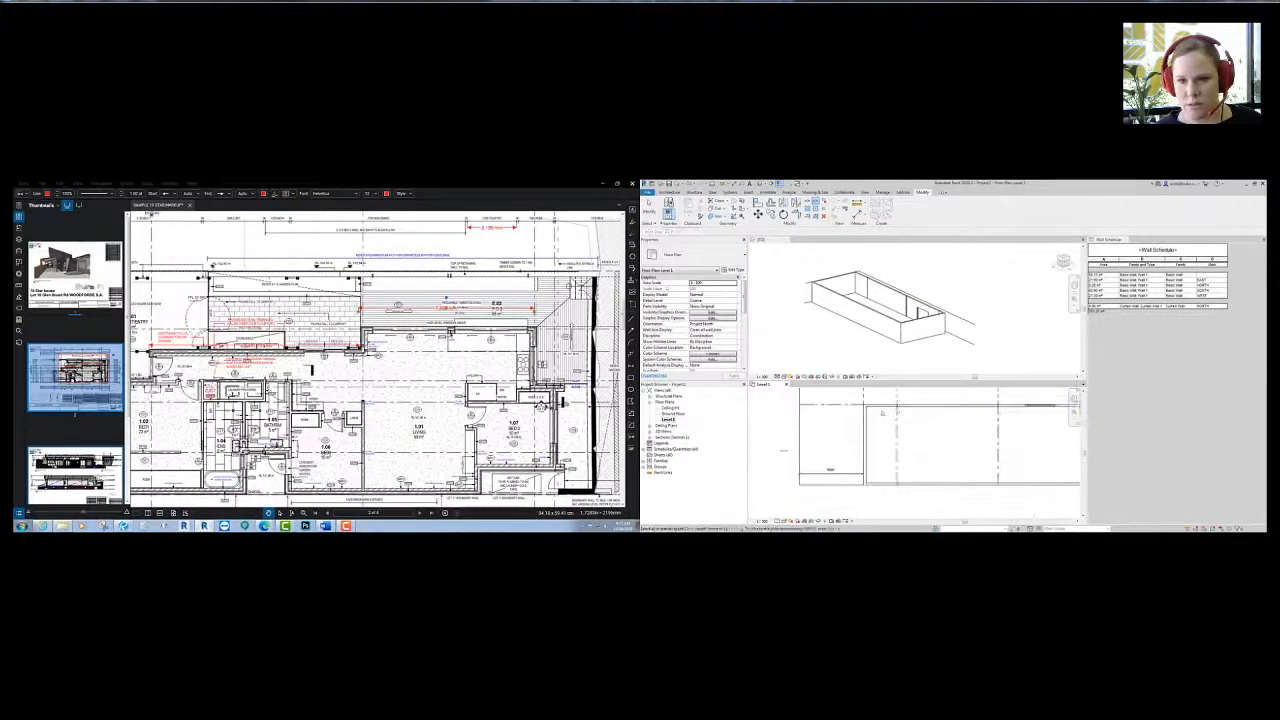
# - Move the short left-end wall segment down with MV
pyautogui.scroll(-2, 882, 411)
pyautogui.moveTo(882, 411); pyautogui.dragTo(830, 412, button='middle')
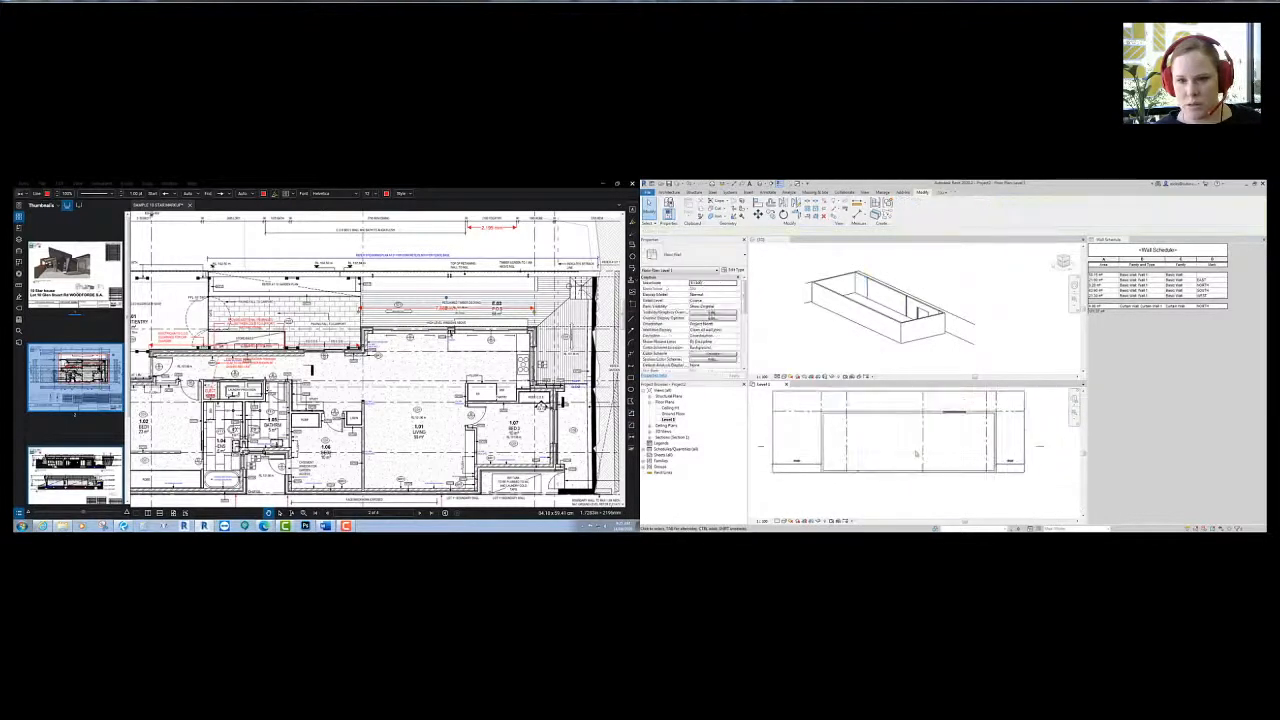
pyautogui.click(845, 411)
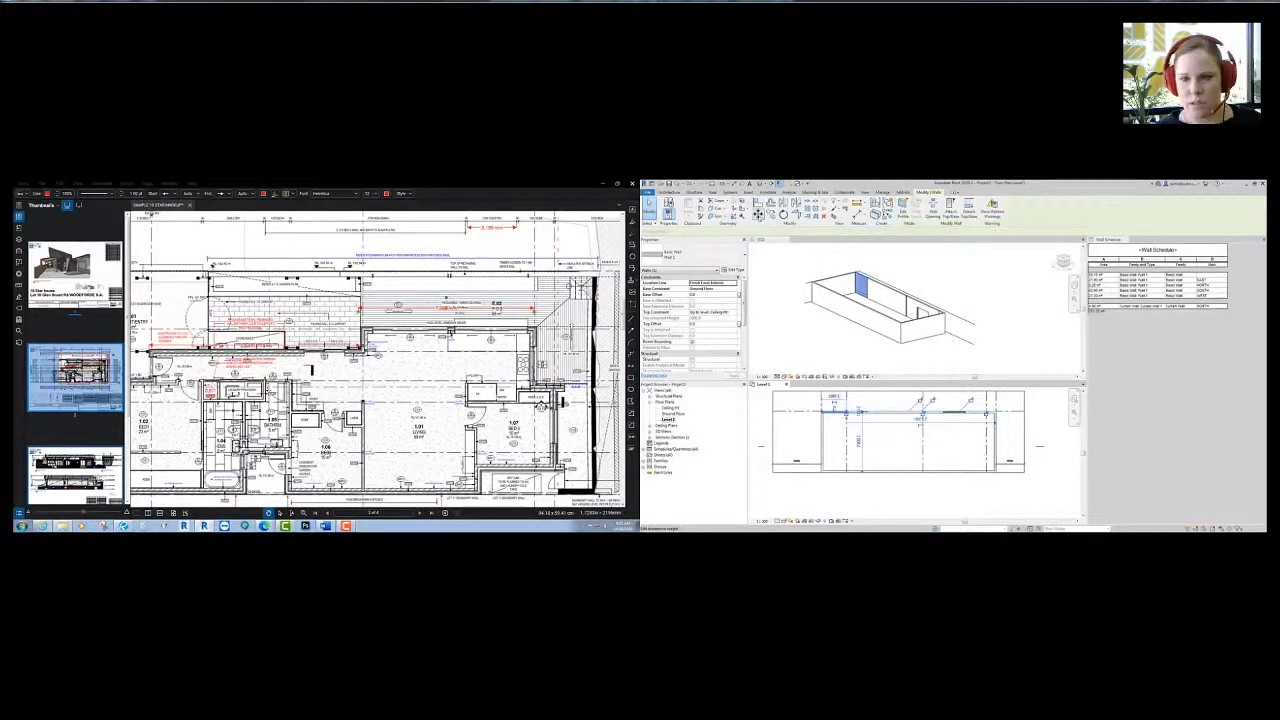
pyautogui.press('m')
pyautogui.press('v')
pyautogui.click(827, 412)
pyautogui.click(847, 437)
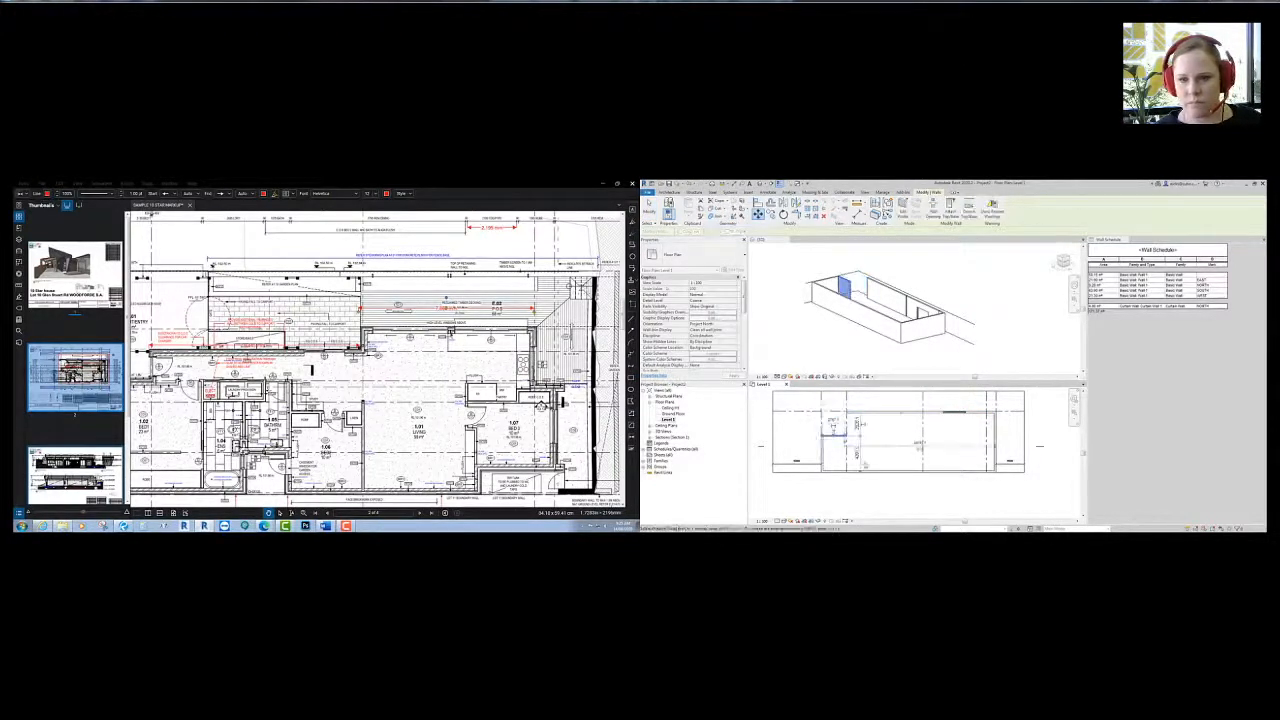
pyautogui.press('Escape')
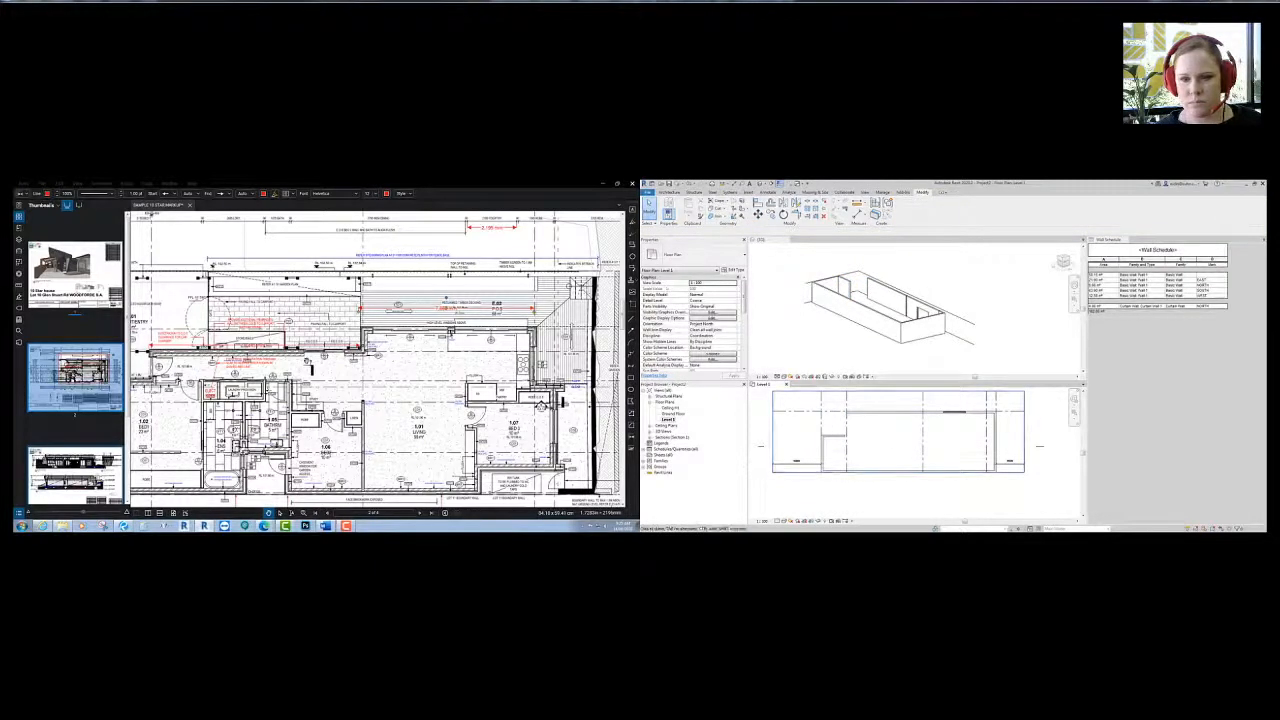
pyautogui.moveTo(541, 406); pyautogui.dragTo(723, 331)
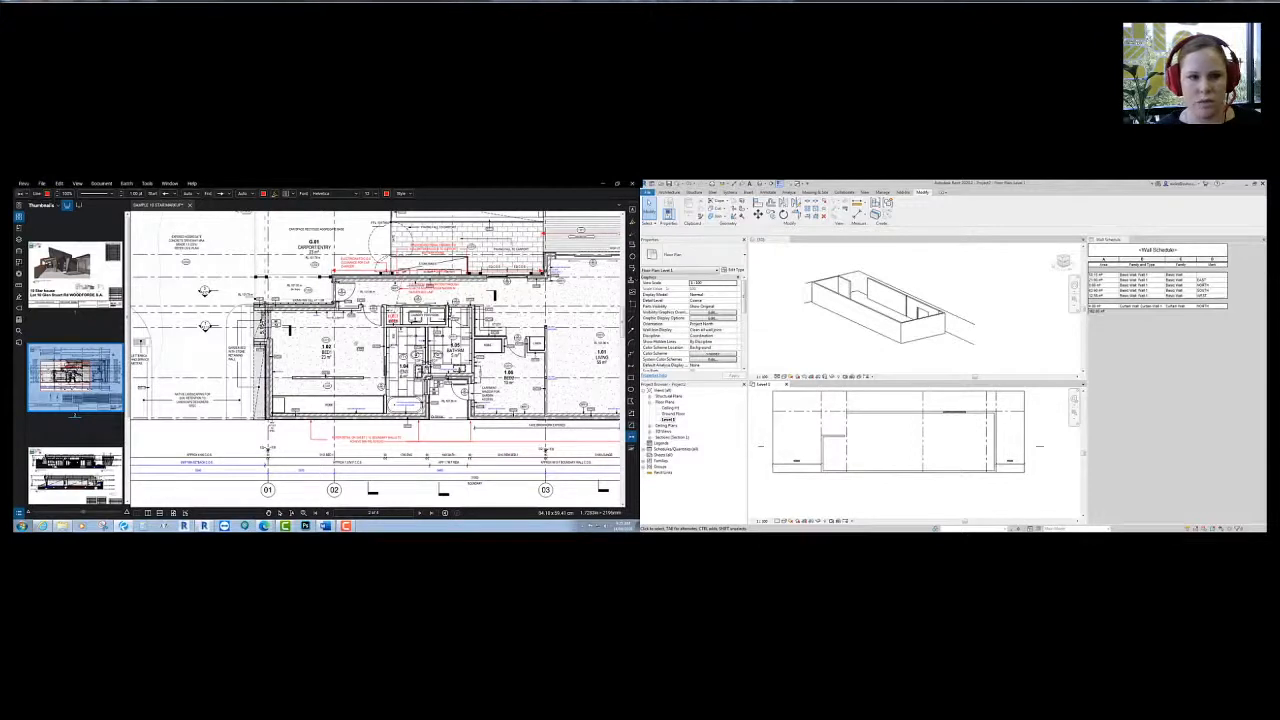
# - Dimension the distance between the top and bottom walls (4592)
pyautogui.click(847, 441)
pyautogui.scroll(3, 850, 438)
pyautogui.scroll(2, 860, 432)
pyautogui.press('d')
pyautogui.press('i')
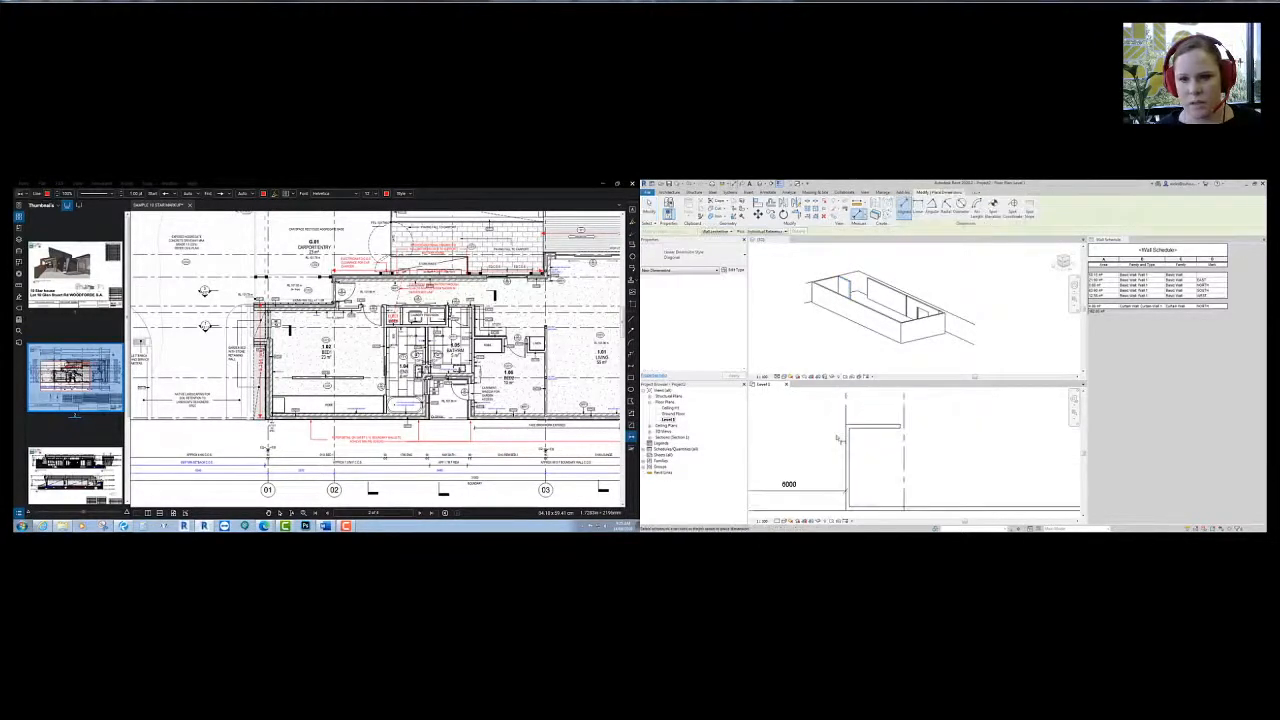
pyautogui.click(857, 427)
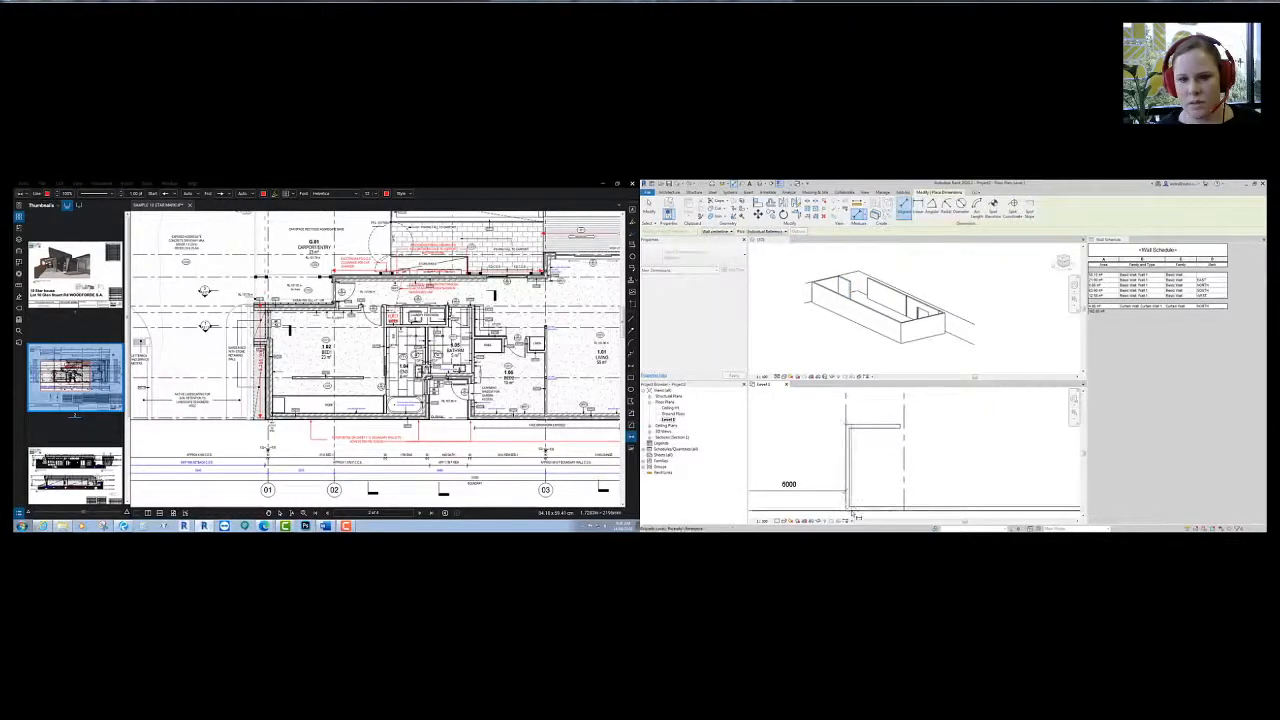
pyautogui.click(854, 509)
pyautogui.click(829, 481)
pyautogui.press('Escape')
# - Reposition the top wall by editing its dimension value
pyautogui.click(884, 428)
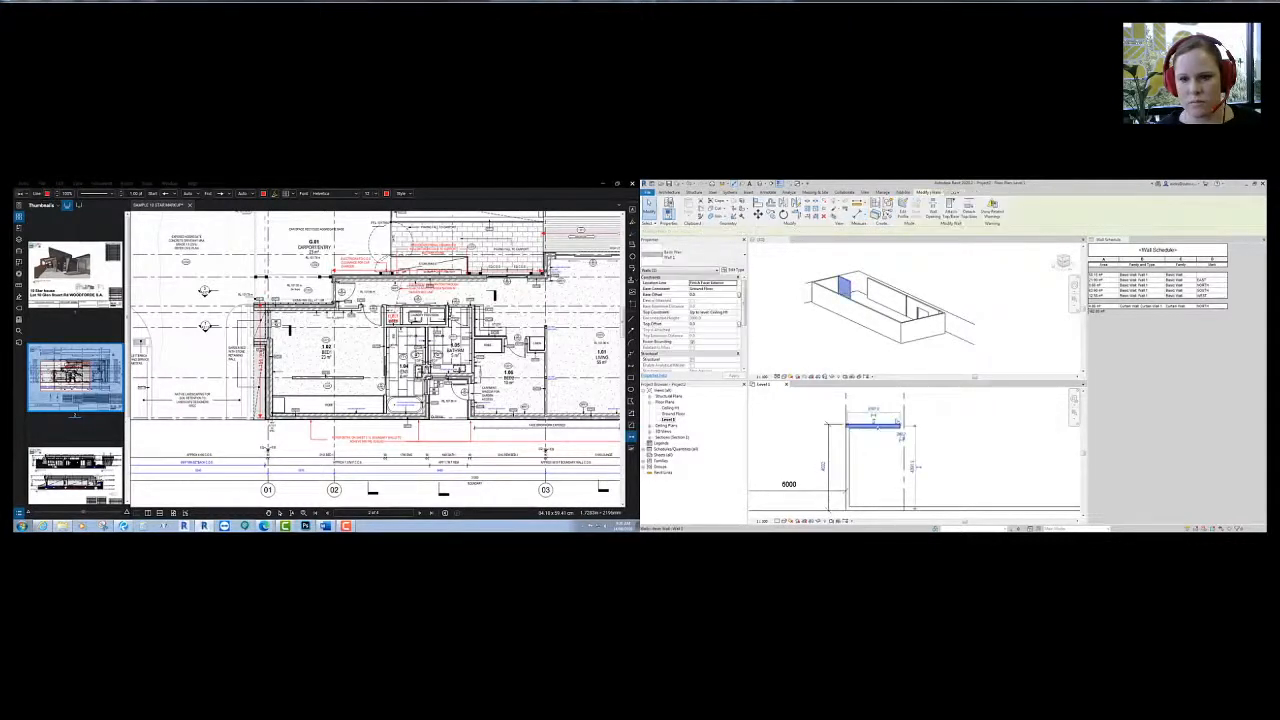
pyautogui.press('Escape')
pyautogui.click(875, 427)
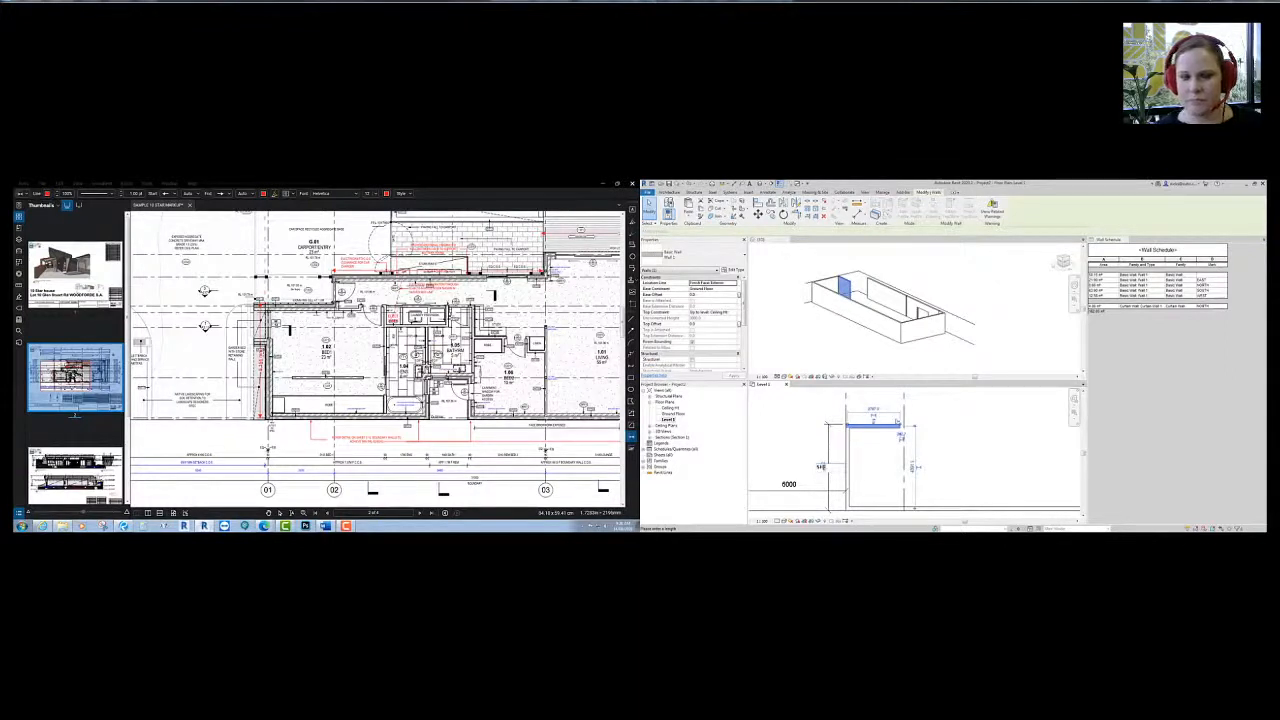
pyautogui.press('Return')
pyautogui.scroll(-2, 774, 449)
pyautogui.moveTo(894, 446); pyautogui.dragTo(883, 460, button='middle')
pyautogui.press('Escape')
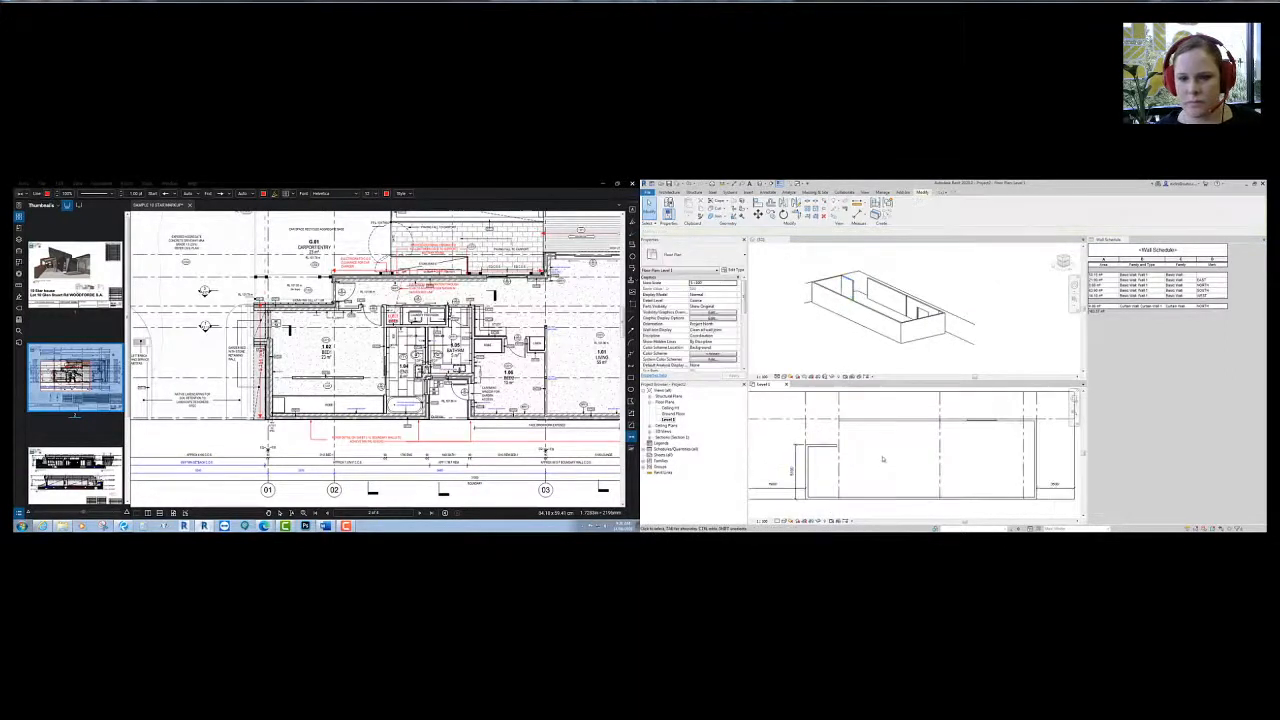
pyautogui.click(860, 420)
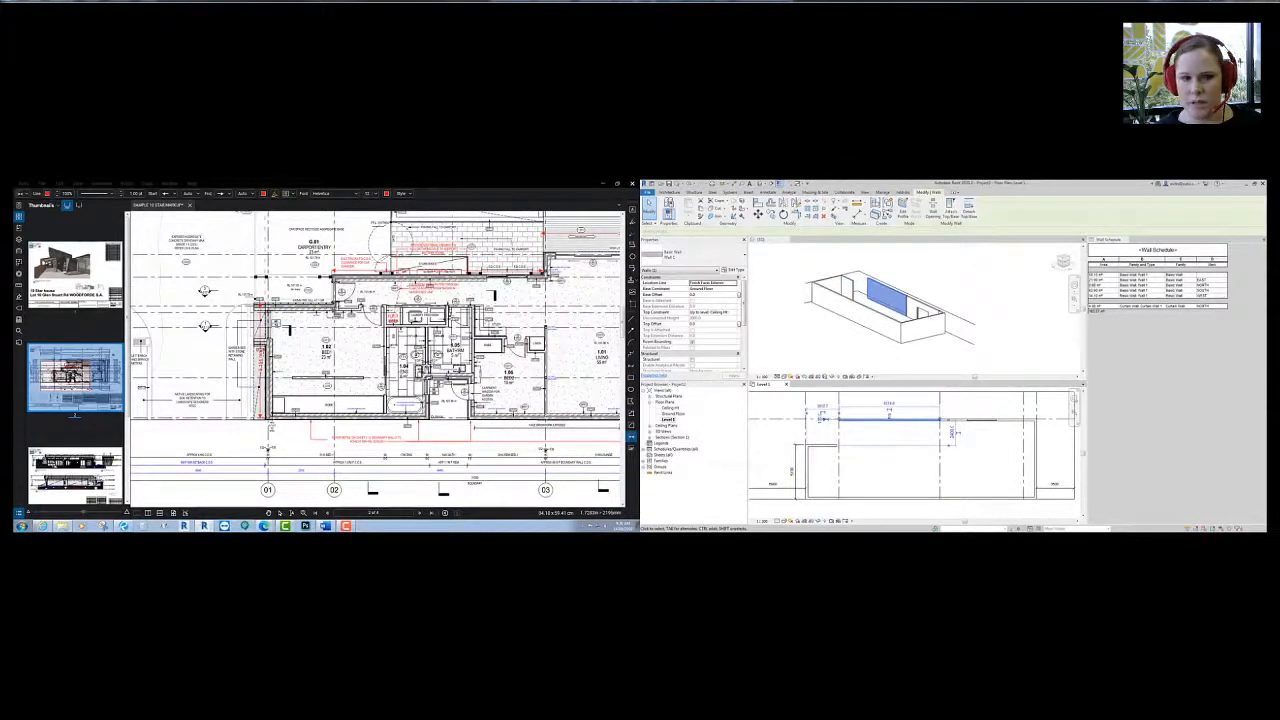
# - Compare the top of the PDF plan, then select the top wall and start Move (MV)
pyautogui.moveTo(397, 308); pyautogui.dragTo(322, 307, button='middle')
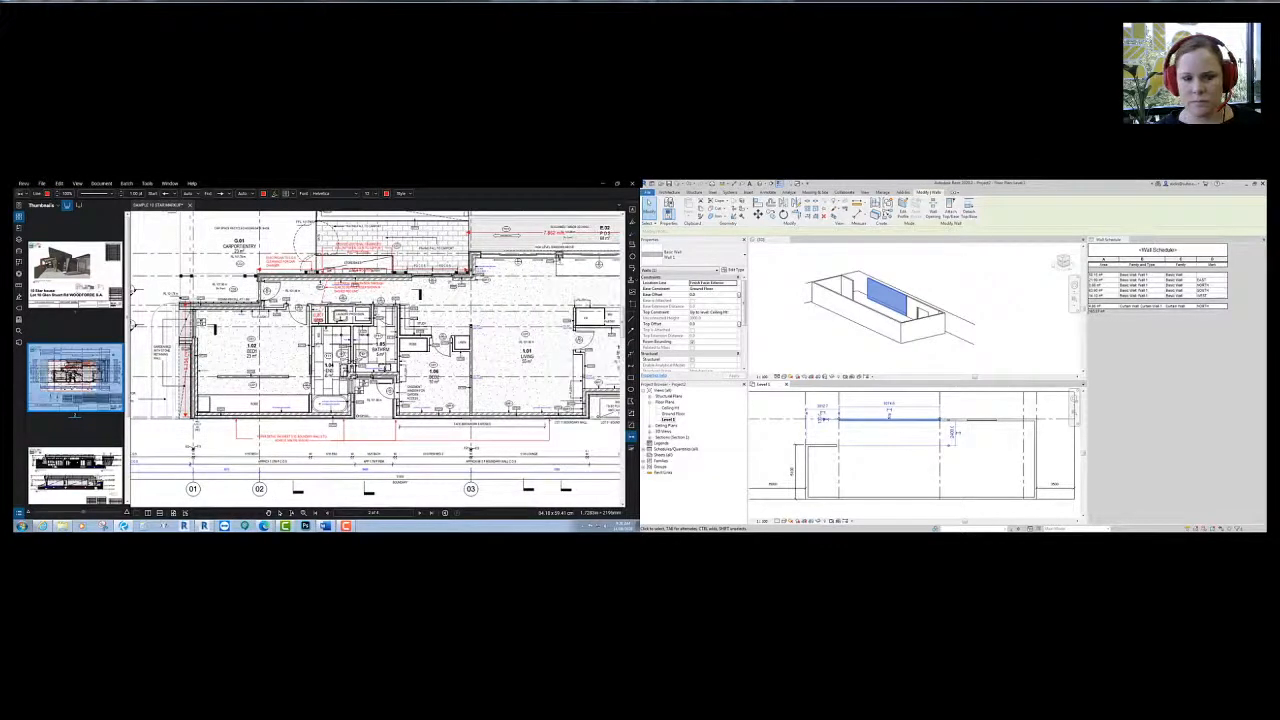
pyautogui.moveTo(486, 253); pyautogui.dragTo(476, 321, button='middle')
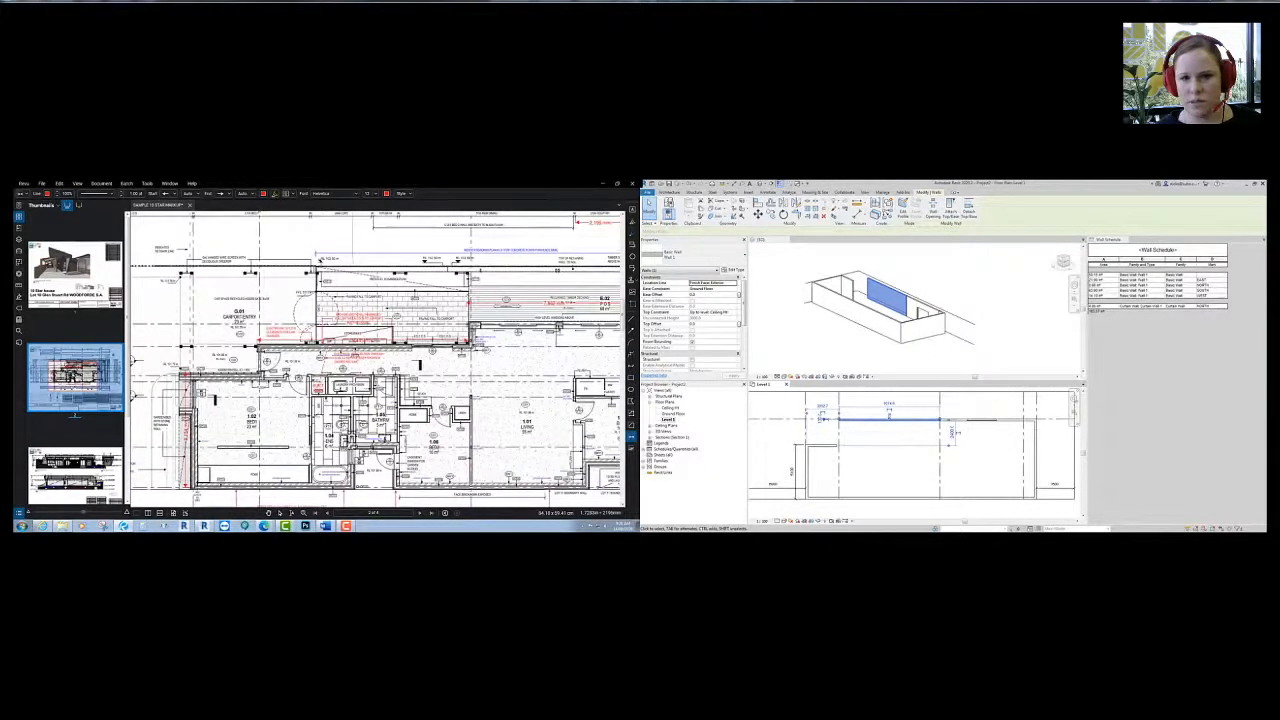
pyautogui.scroll(5, 455, 310)
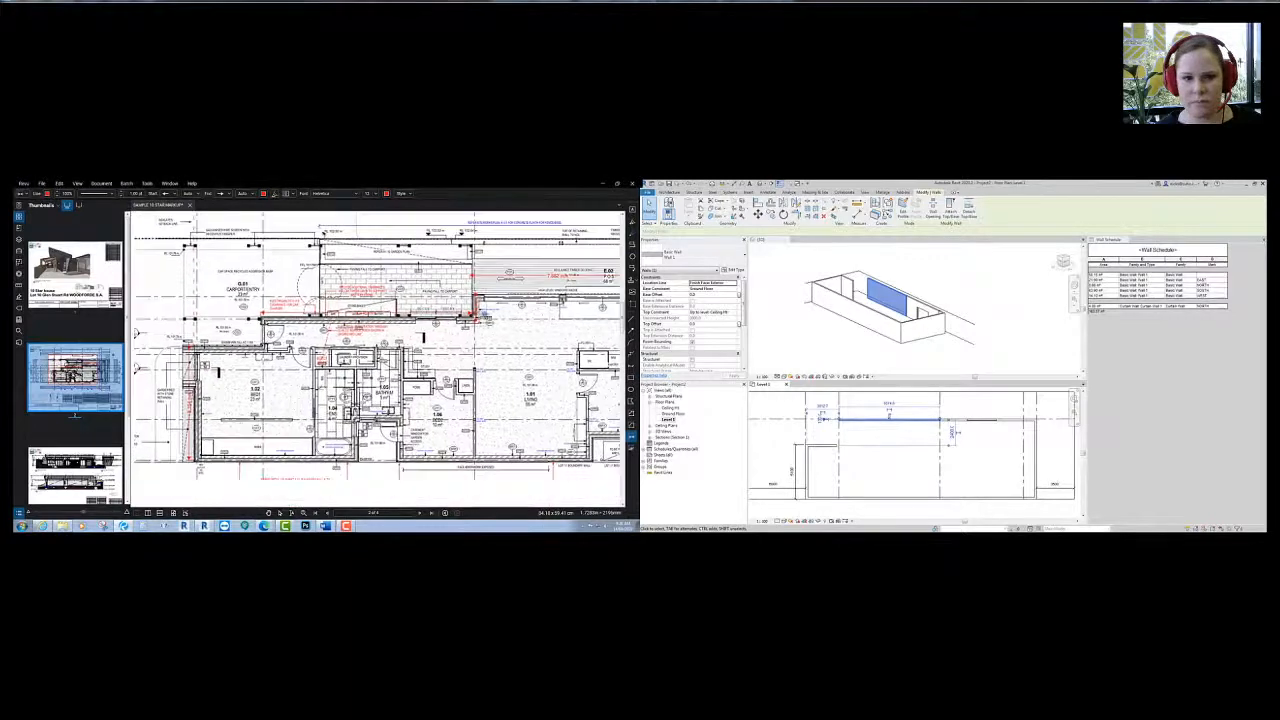
pyautogui.scroll(-5, 455, 310)
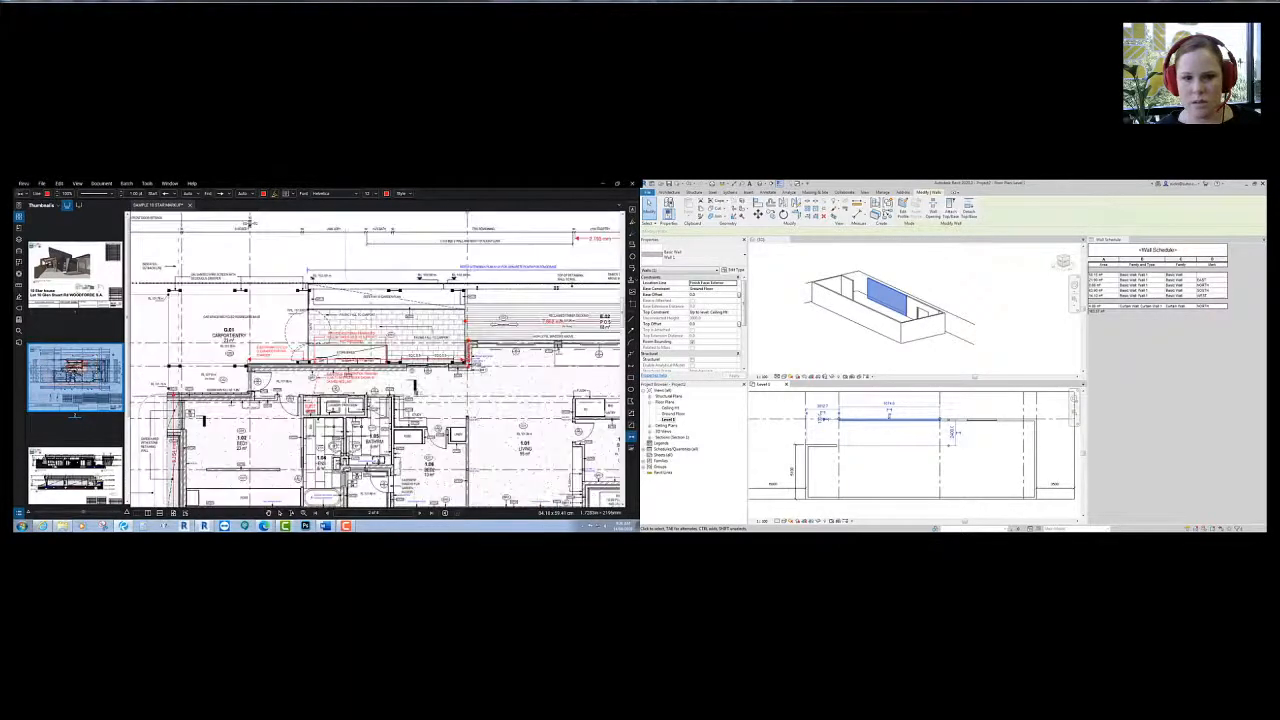
pyautogui.click(883, 458)
pyautogui.moveTo(883, 458)
pyautogui.mouseDown(button='middle')
pyautogui.moveTo(858, 443)
pyautogui.moveTo(907, 454)
pyautogui.mouseUp(button='middle')
pyautogui.click(895, 402)
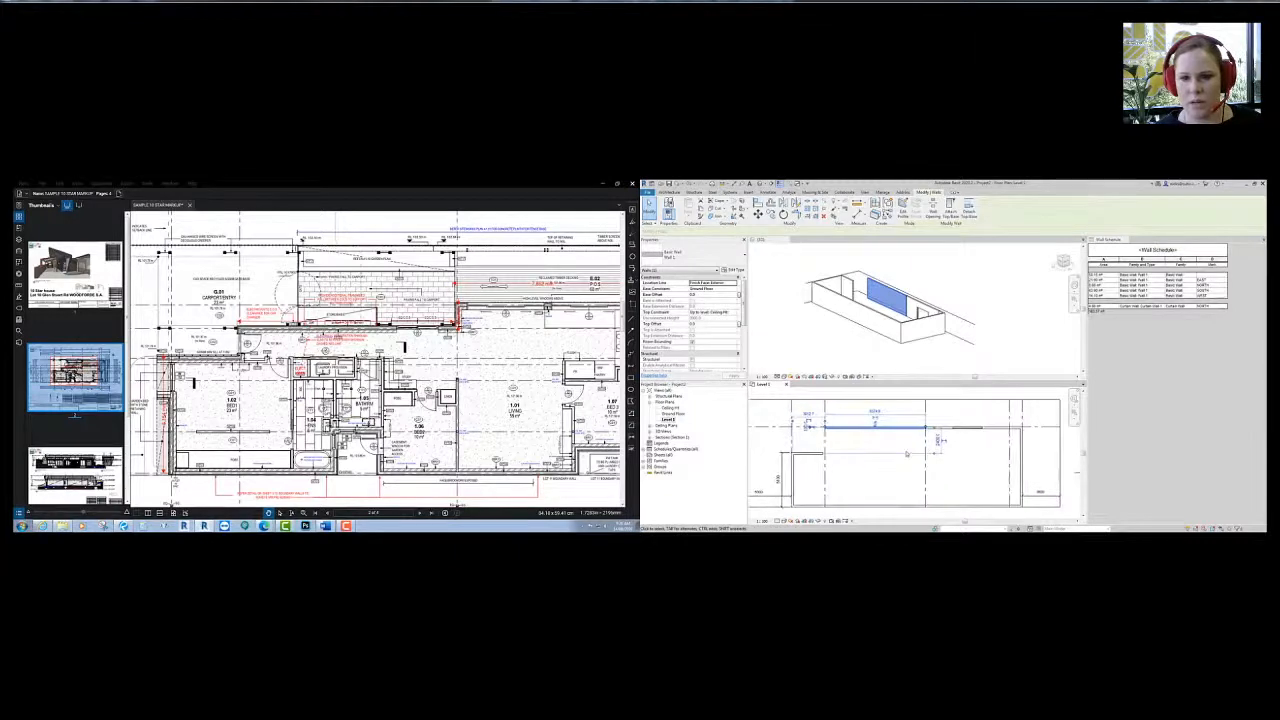
pyautogui.press('m')
pyautogui.press('v')
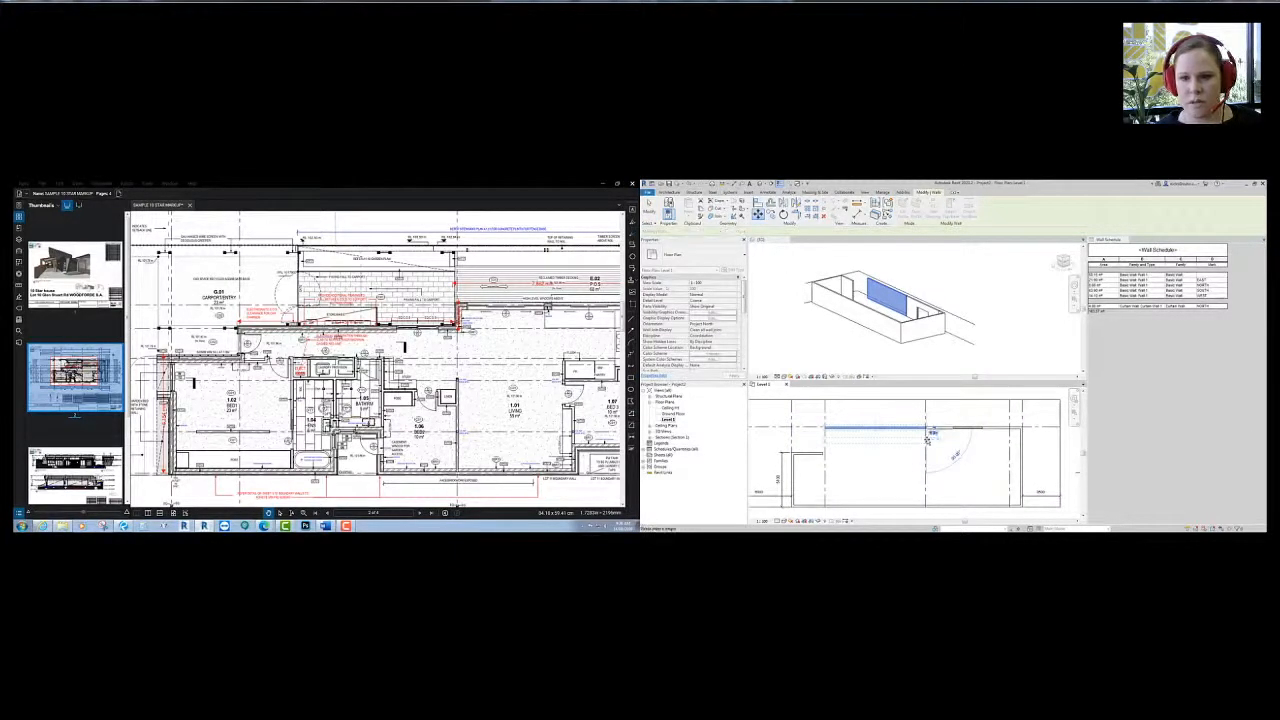
# - Drop the top wall in its new position and measure it as 2,568 mm on the PDF
pyautogui.click(928, 440)
pyautogui.moveTo(1014, 429); pyautogui.dragTo(1002, 419, button='middle')
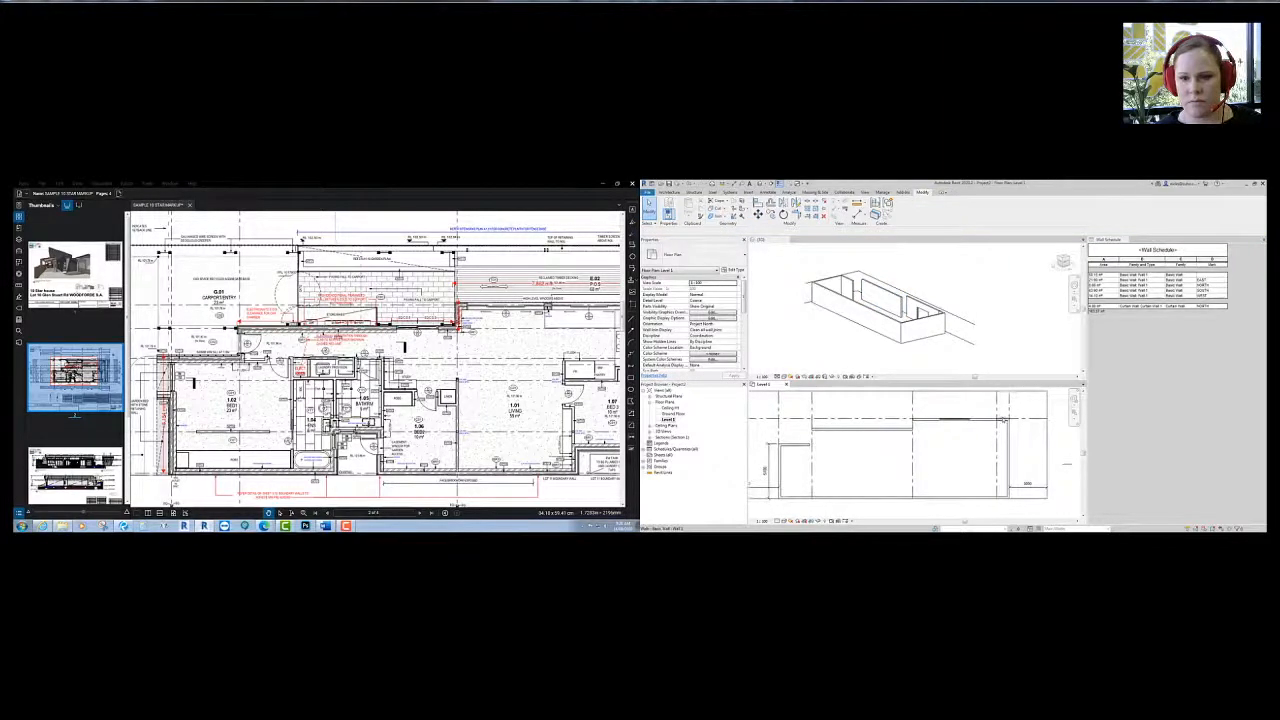
pyautogui.click(1002, 419)
pyautogui.moveTo(574, 354)
pyautogui.mouseDown(button='middle')
pyautogui.moveTo(516, 354)
pyautogui.moveTo(516, 480)
pyautogui.mouseUp(button='middle')
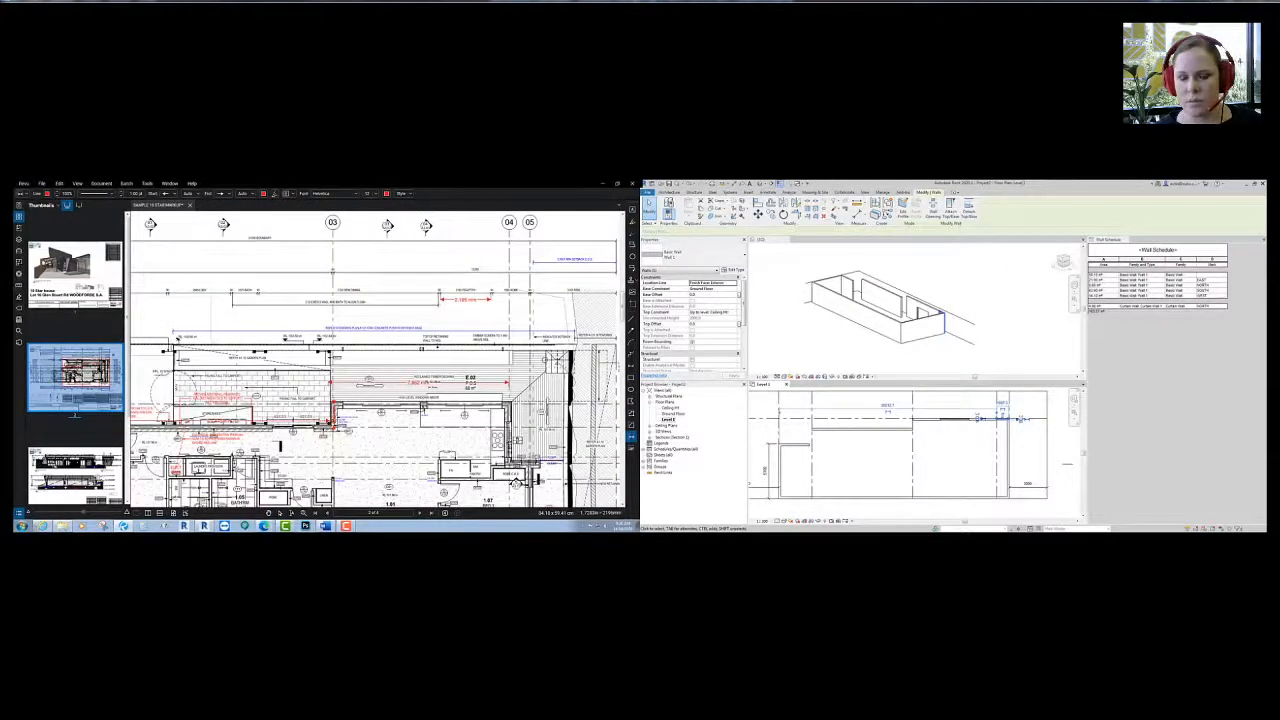
pyautogui.moveTo(516, 289)
pyautogui.mouseDown(button='middle')
pyautogui.moveTo(515, 466)
pyautogui.moveTo(513, 355)
pyautogui.mouseUp(button='middle')
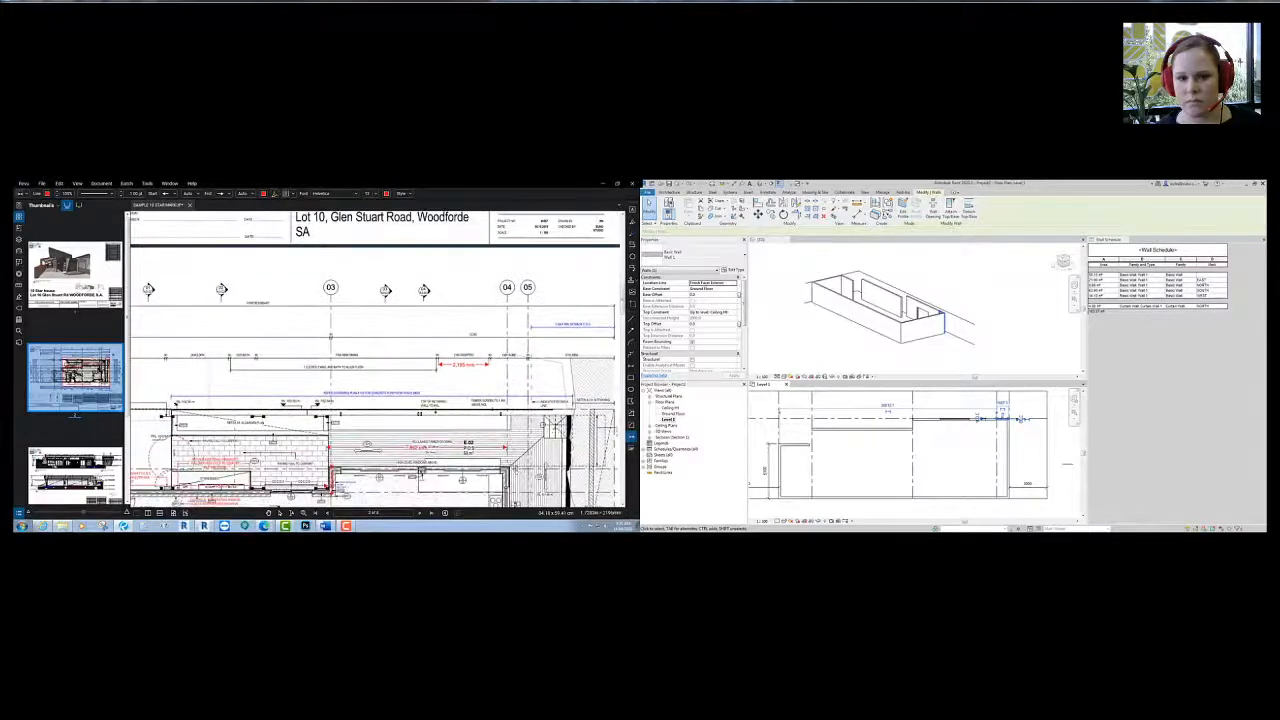
pyautogui.scroll(6, 513, 358)
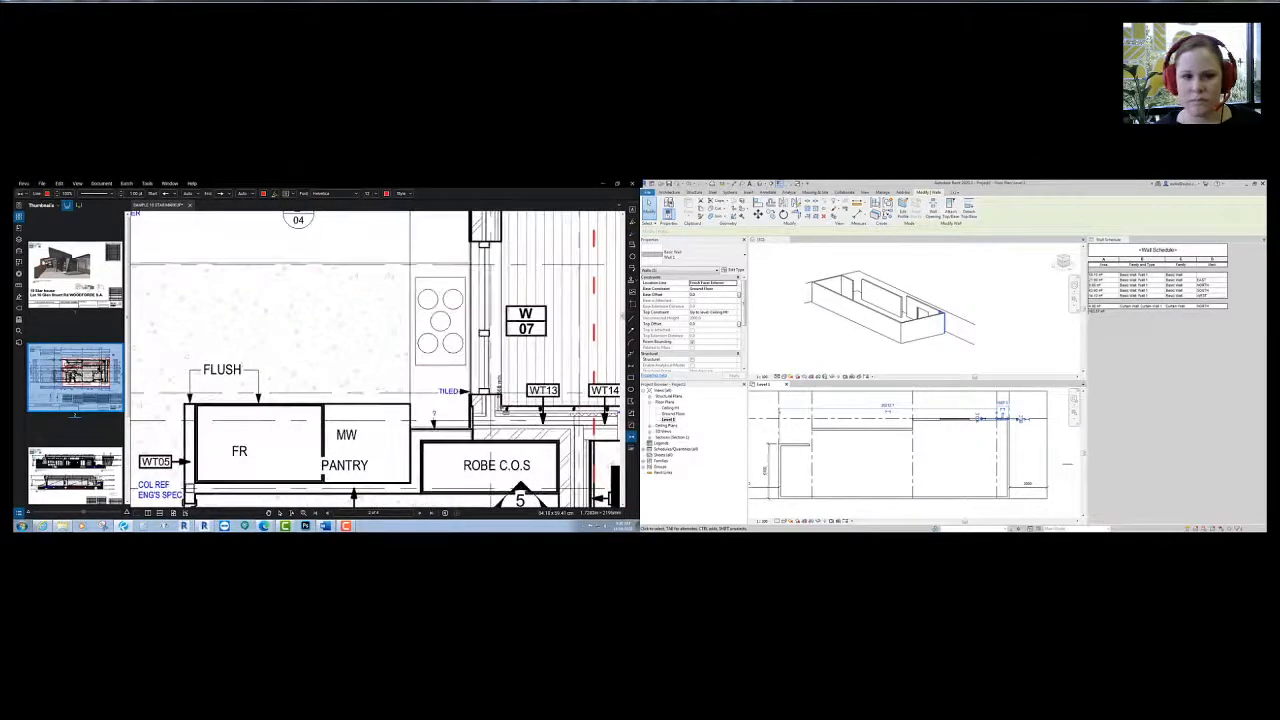
pyautogui.click(518, 407)
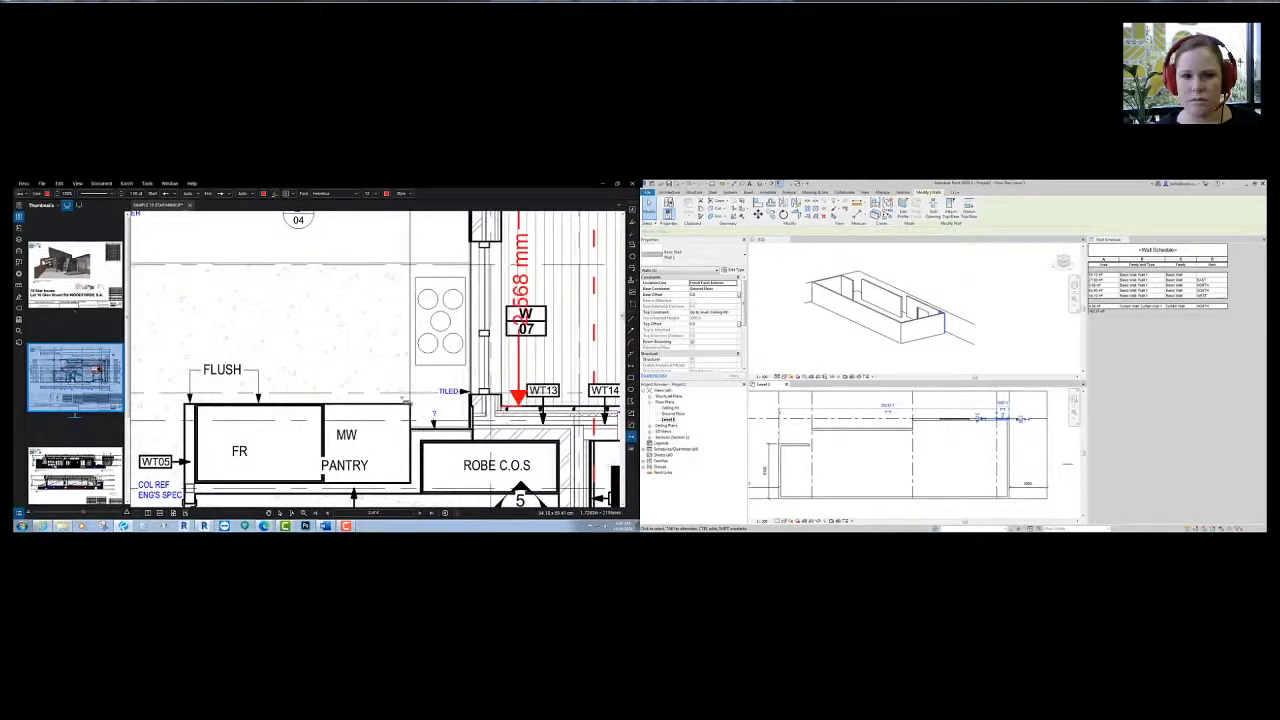
pyautogui.moveTo(499, 502)
pyautogui.mouseDown(button='middle')
pyautogui.moveTo(500, 362)
pyautogui.moveTo(491, 503)
pyautogui.mouseUp(button='middle')
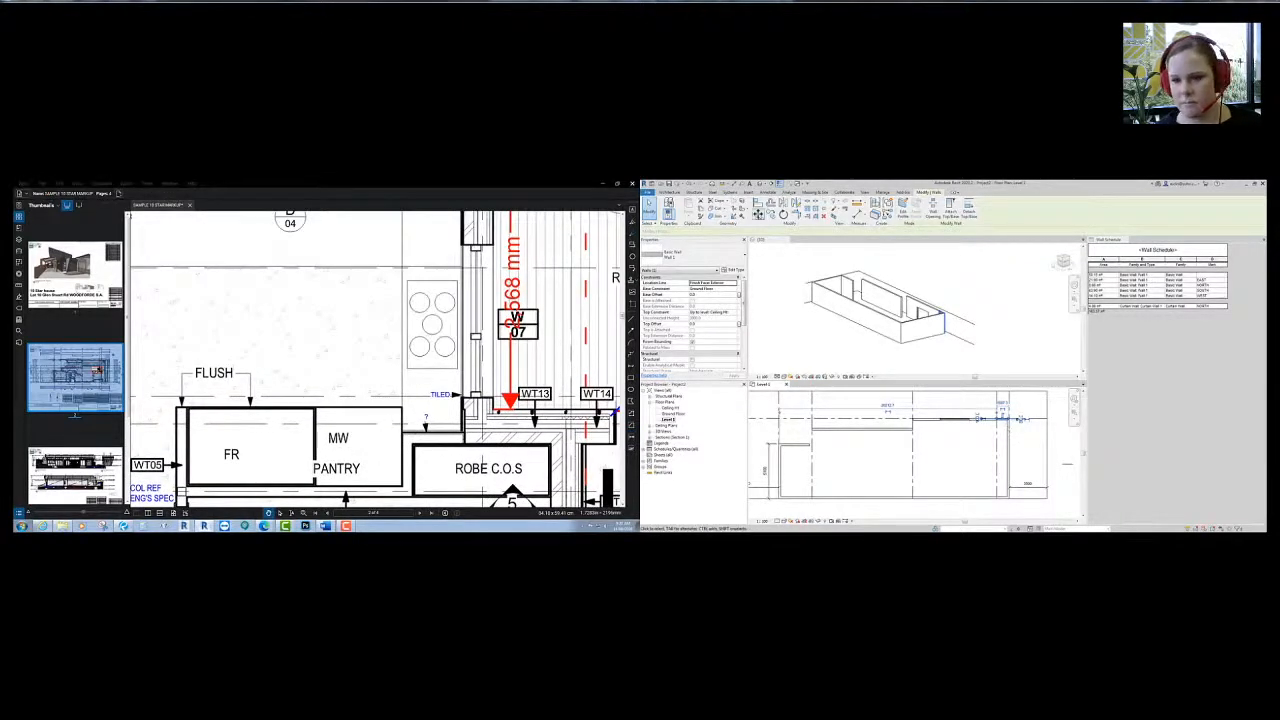
# - Deselect the wall, reframe the Level 1 plan, and start the Architecture Wall tool
pyautogui.click(998, 437)
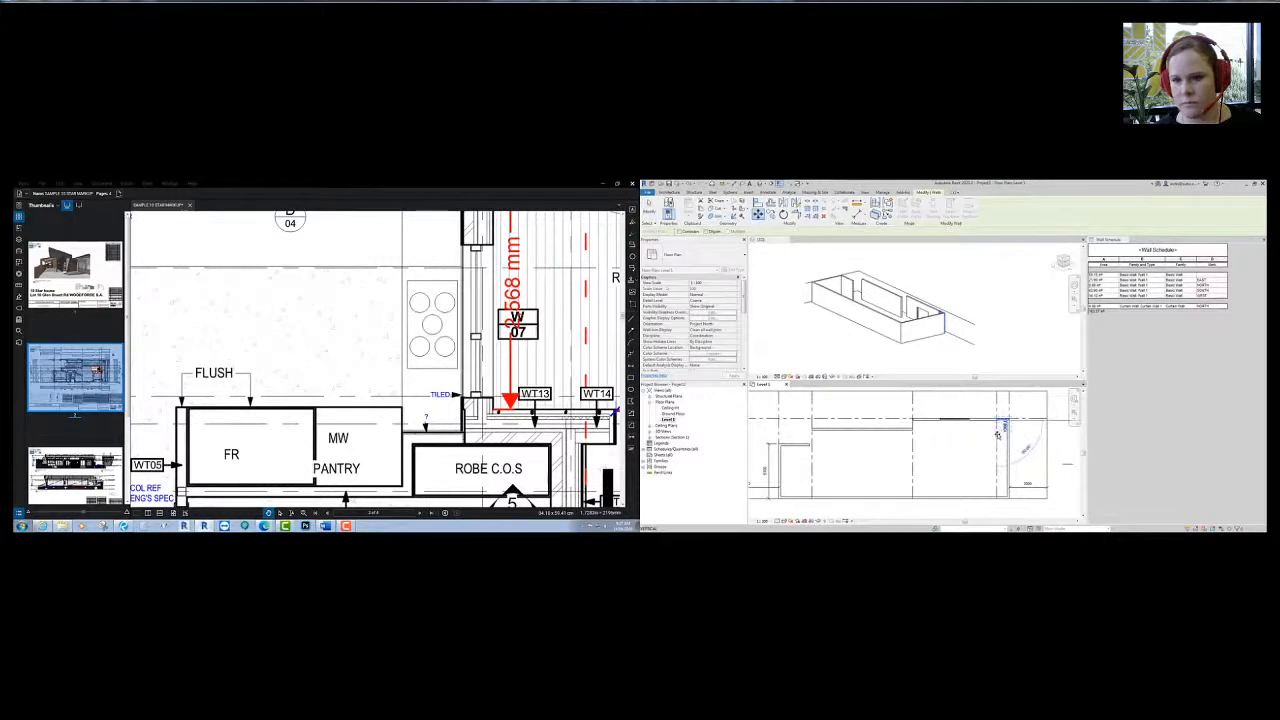
pyautogui.scroll(-3, 993, 447)
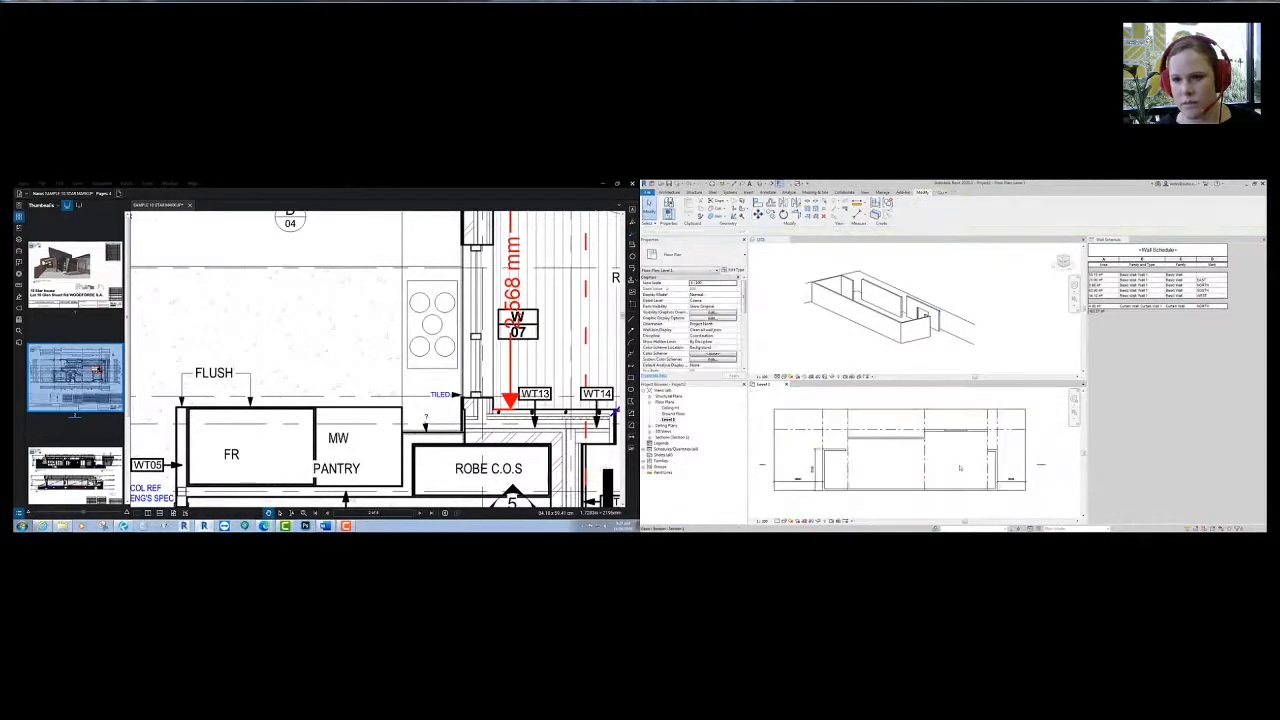
pyautogui.moveTo(988, 457); pyautogui.dragTo(973, 462, button='middle')
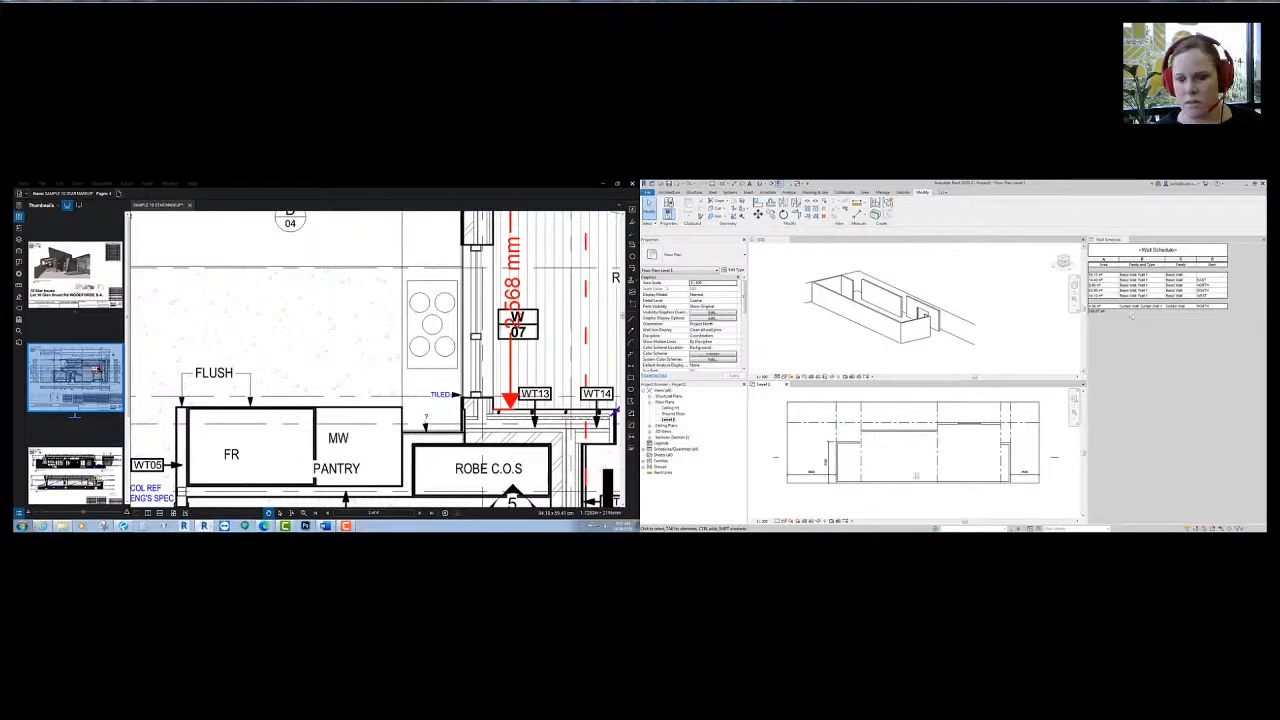
pyautogui.click(669, 192)
pyautogui.click(667, 206)
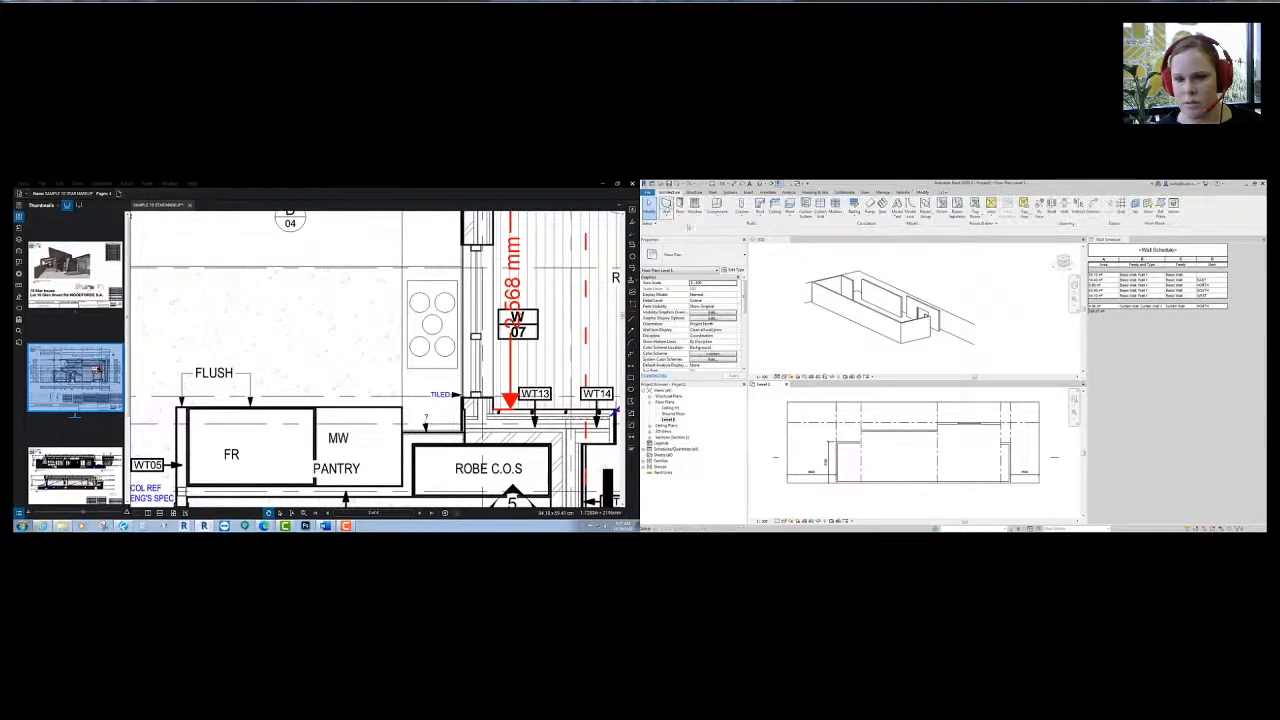
# - Set the new wall to Basic Wall, top to a level, base constraint Ground Floor
pyautogui.click(669, 255)
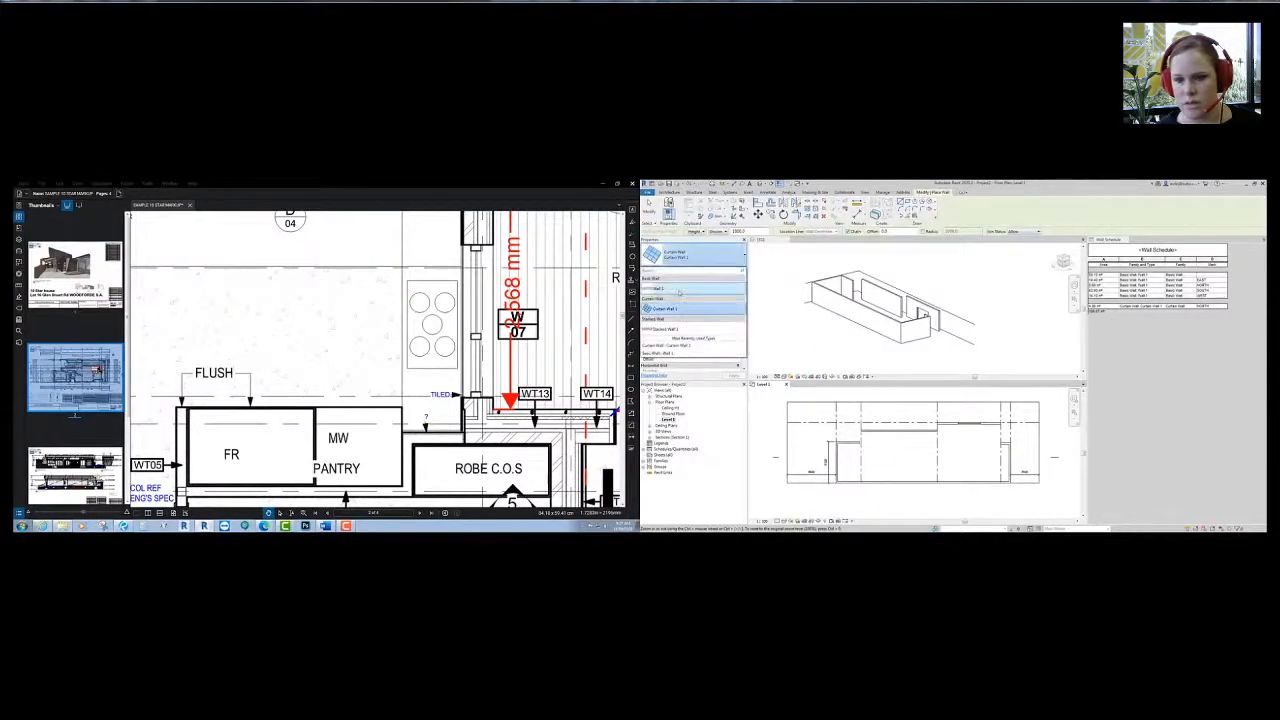
pyautogui.click(711, 347)
pyautogui.click(735, 313)
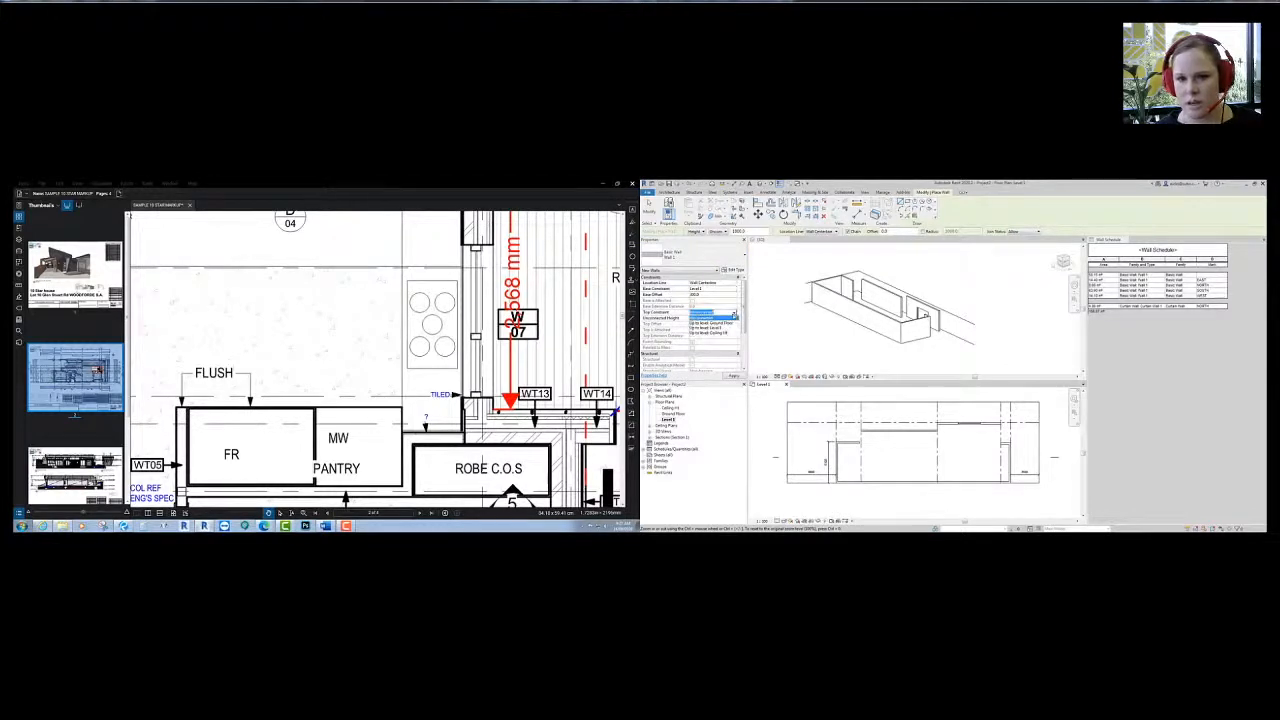
pyautogui.click(715, 332)
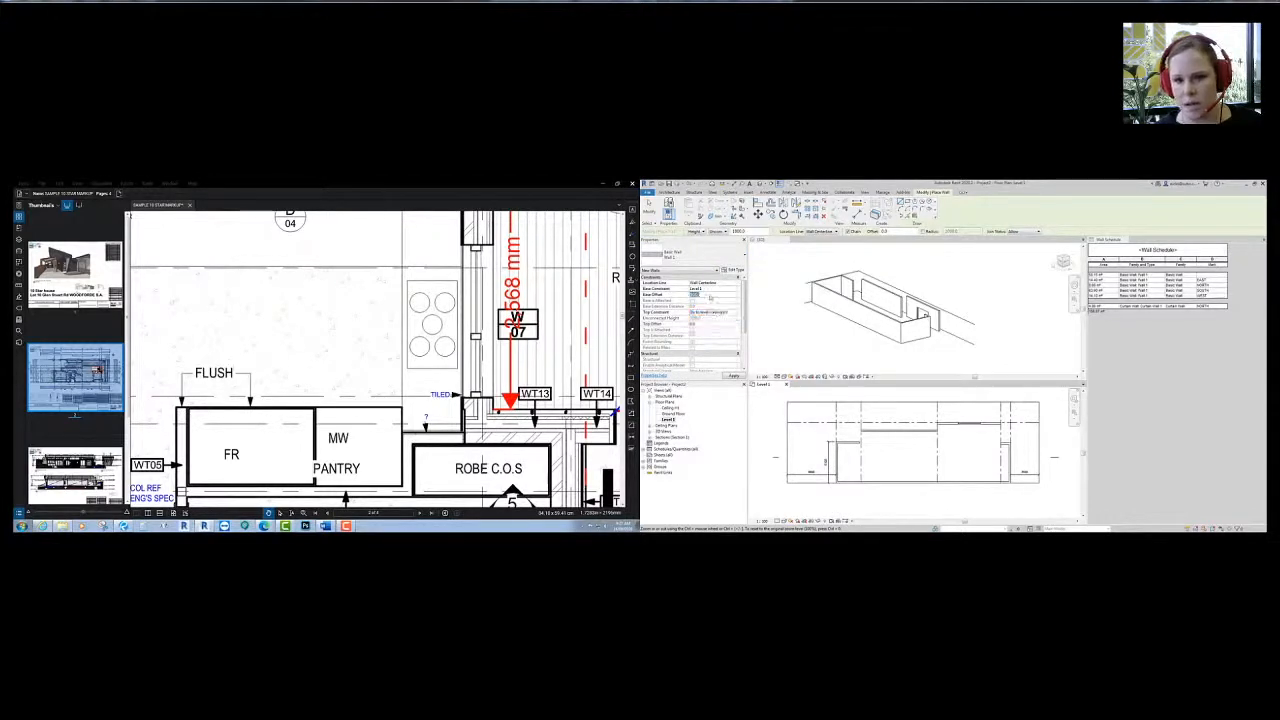
pyautogui.click(734, 289)
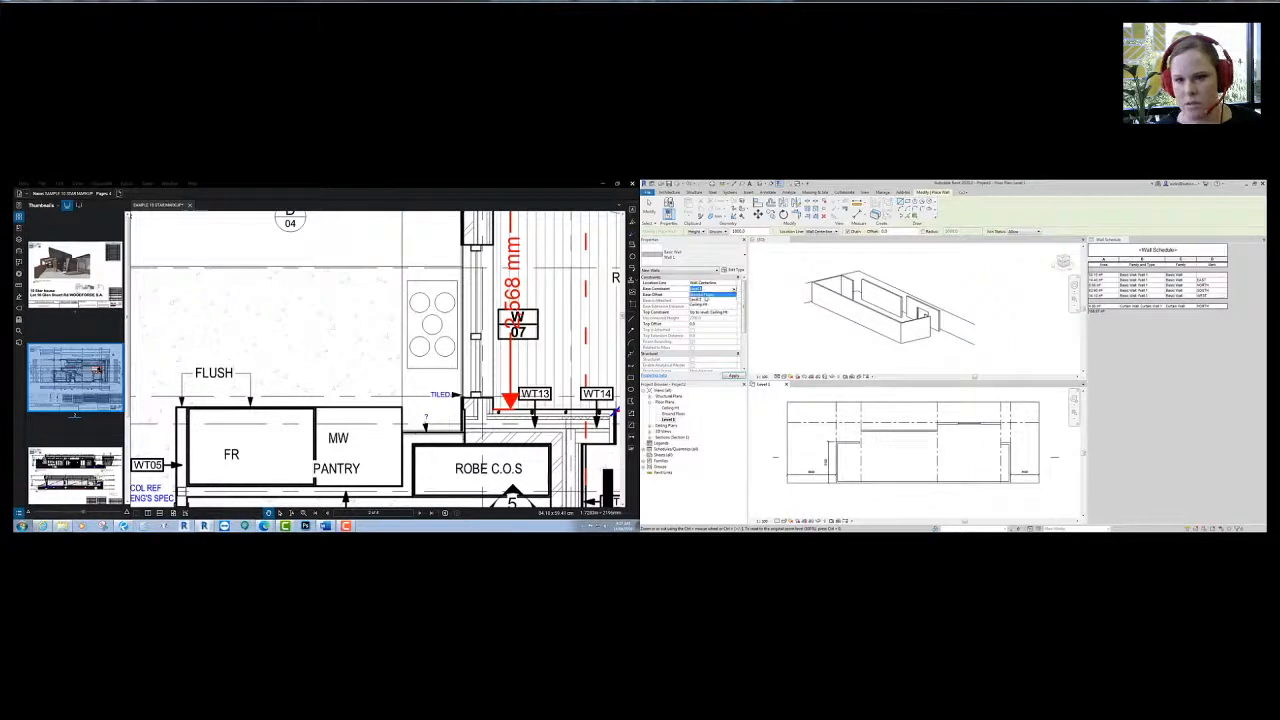
pyautogui.click(709, 295)
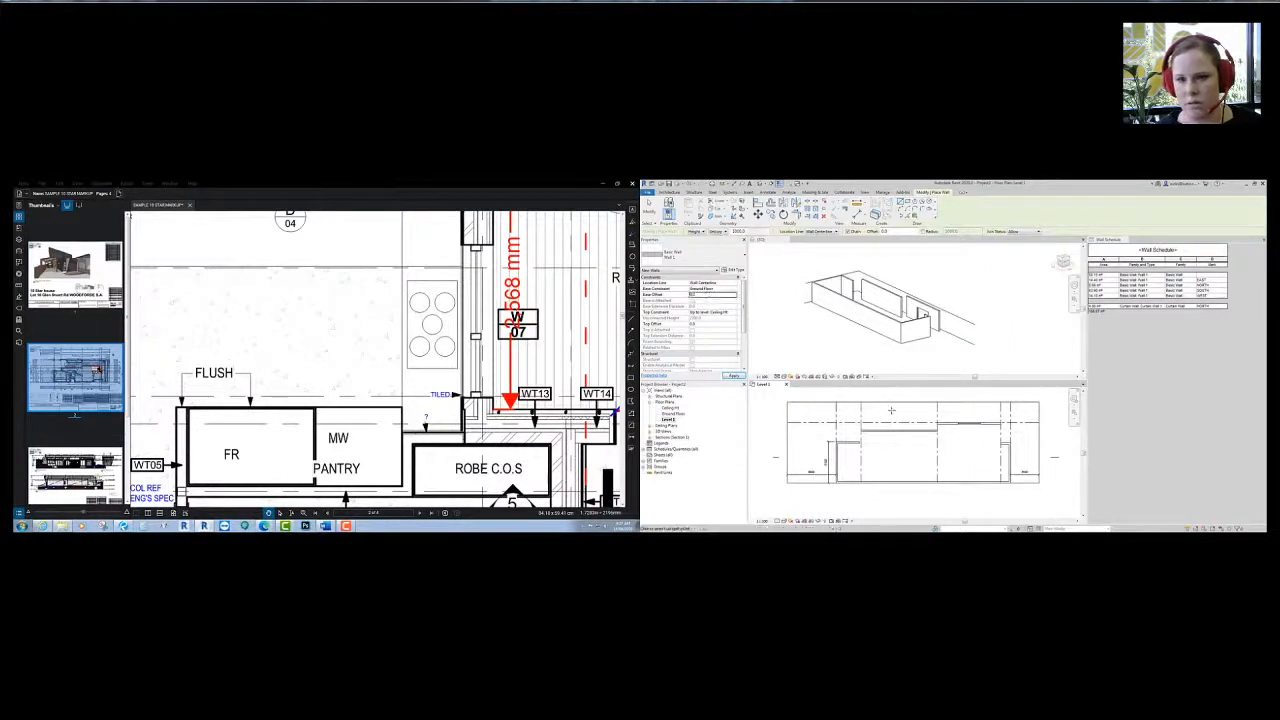
pyautogui.scroll(5, 849, 416)
pyautogui.click(848, 415)
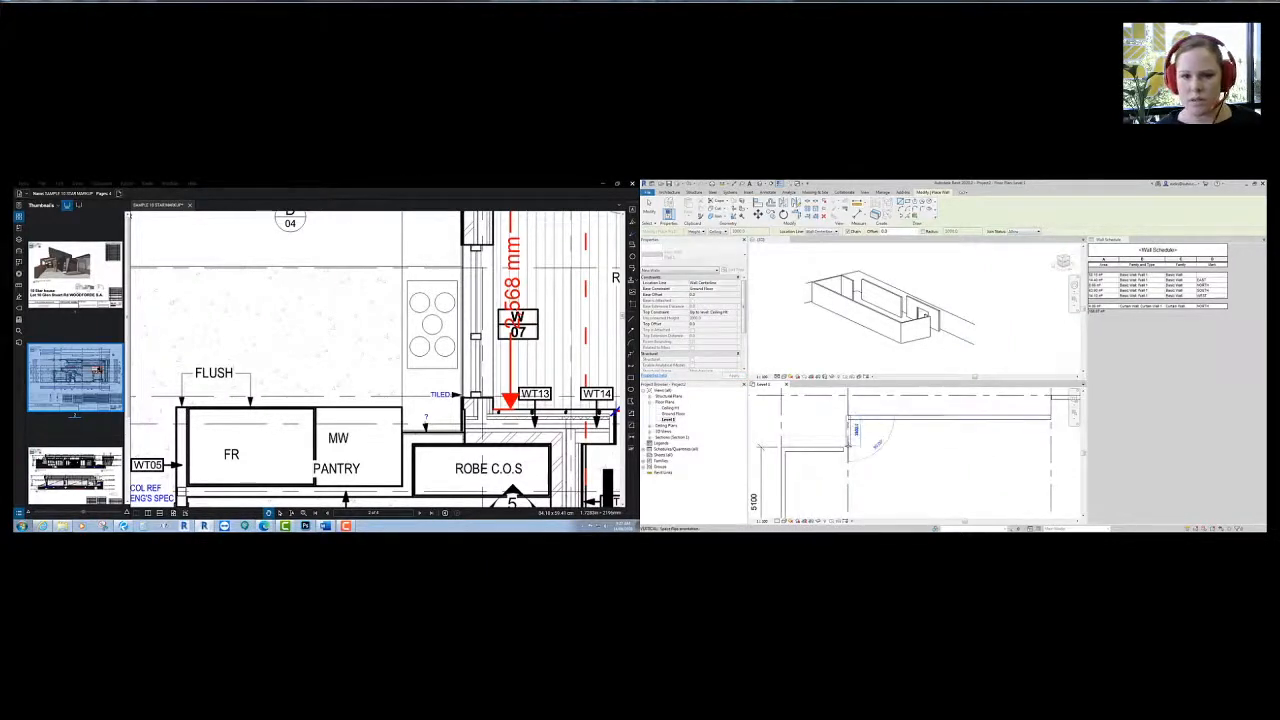
pyautogui.press('Escape')
# - Draw the corner wall with Location Line Finish Face: Interior, then check the adjoining walls
pyautogui.click(733, 284)
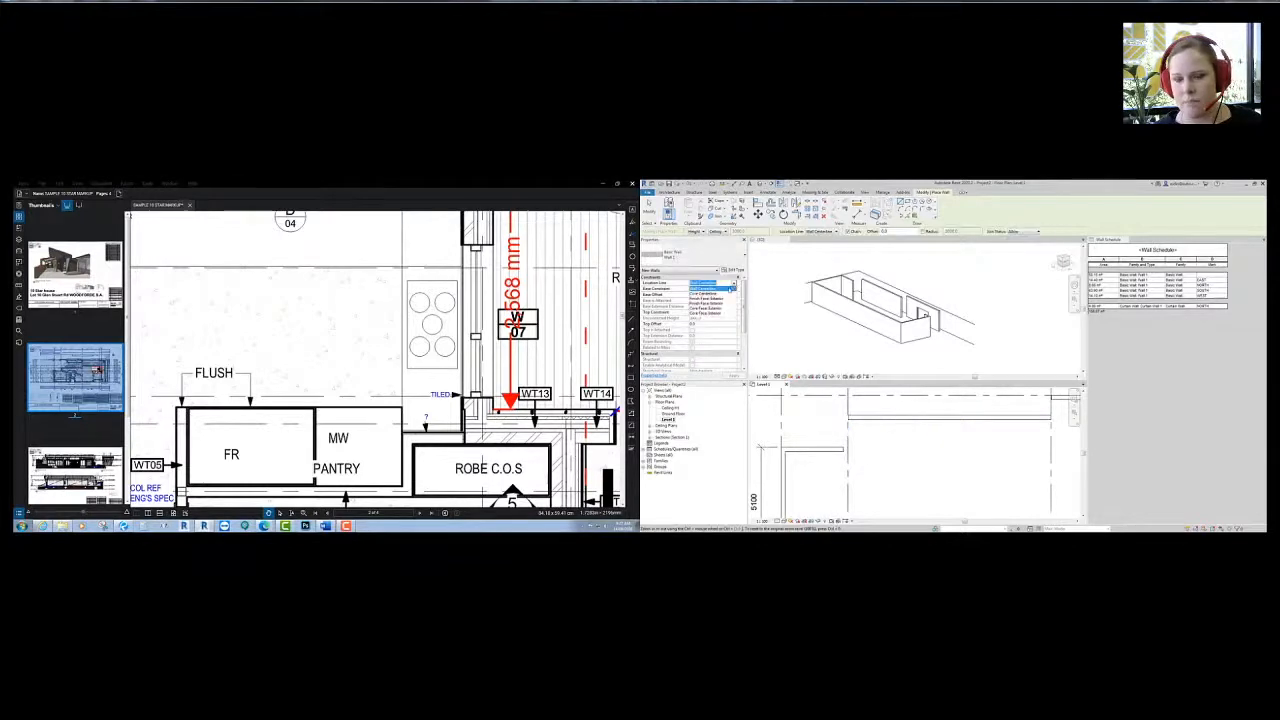
pyautogui.click(710, 300)
pyautogui.click(849, 416)
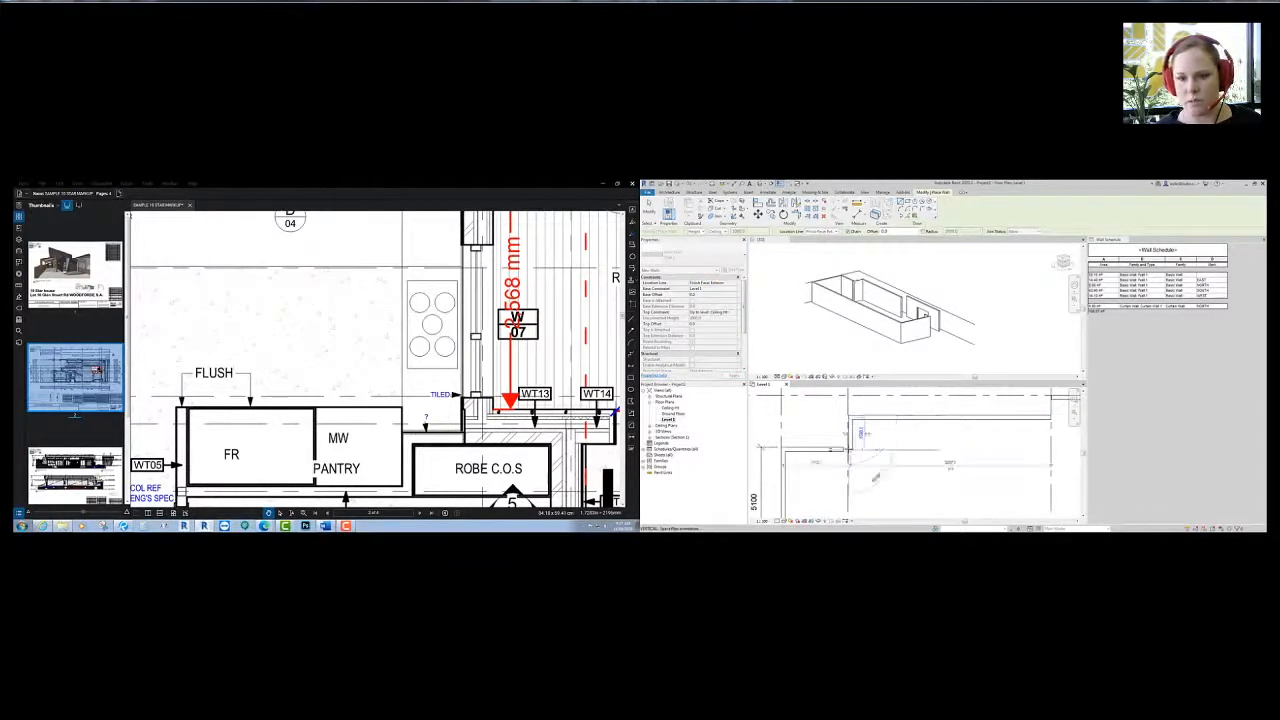
pyautogui.press('Escape')
pyautogui.scroll(-2, 915, 455)
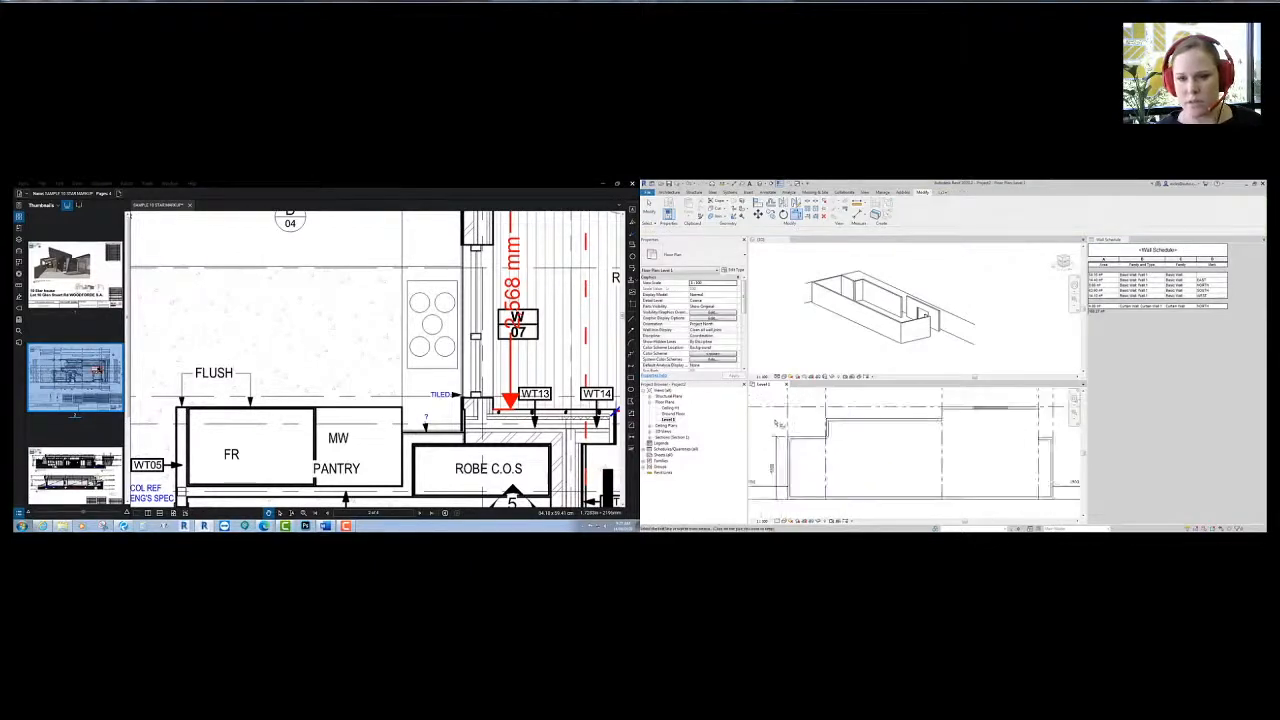
pyautogui.scroll(2, 815, 437)
pyautogui.click(838, 426)
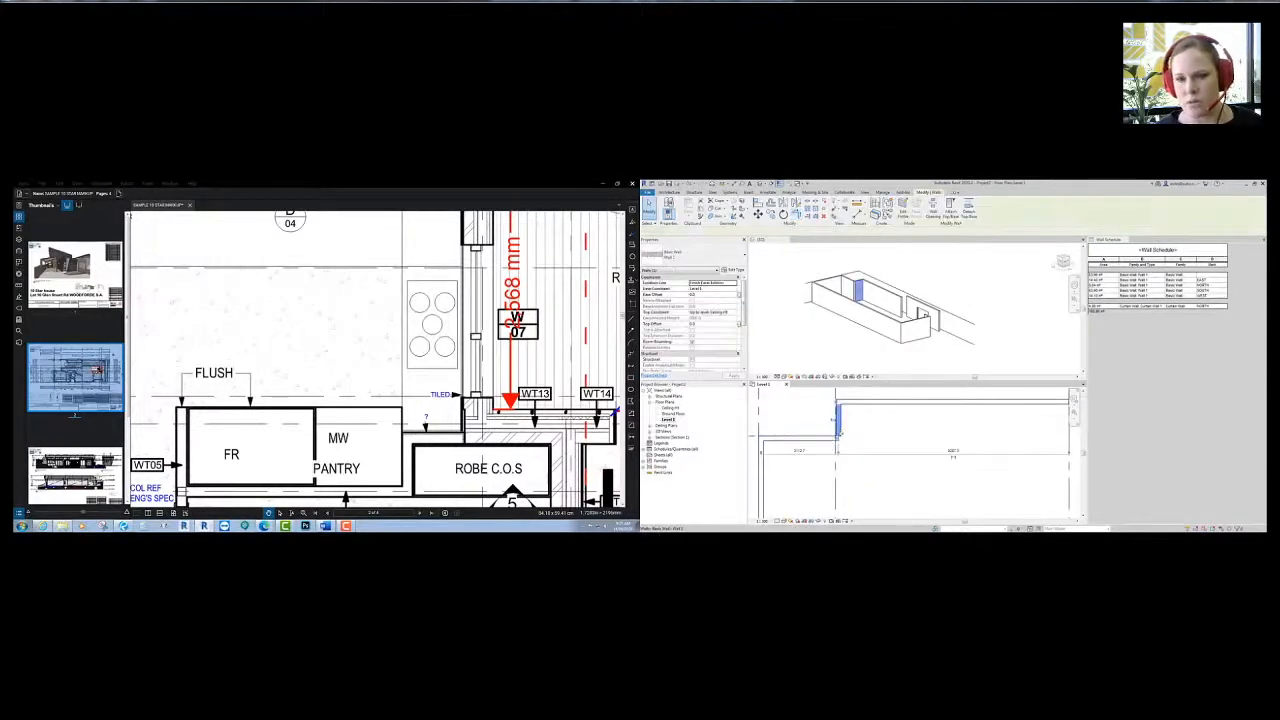
pyautogui.click(840, 440)
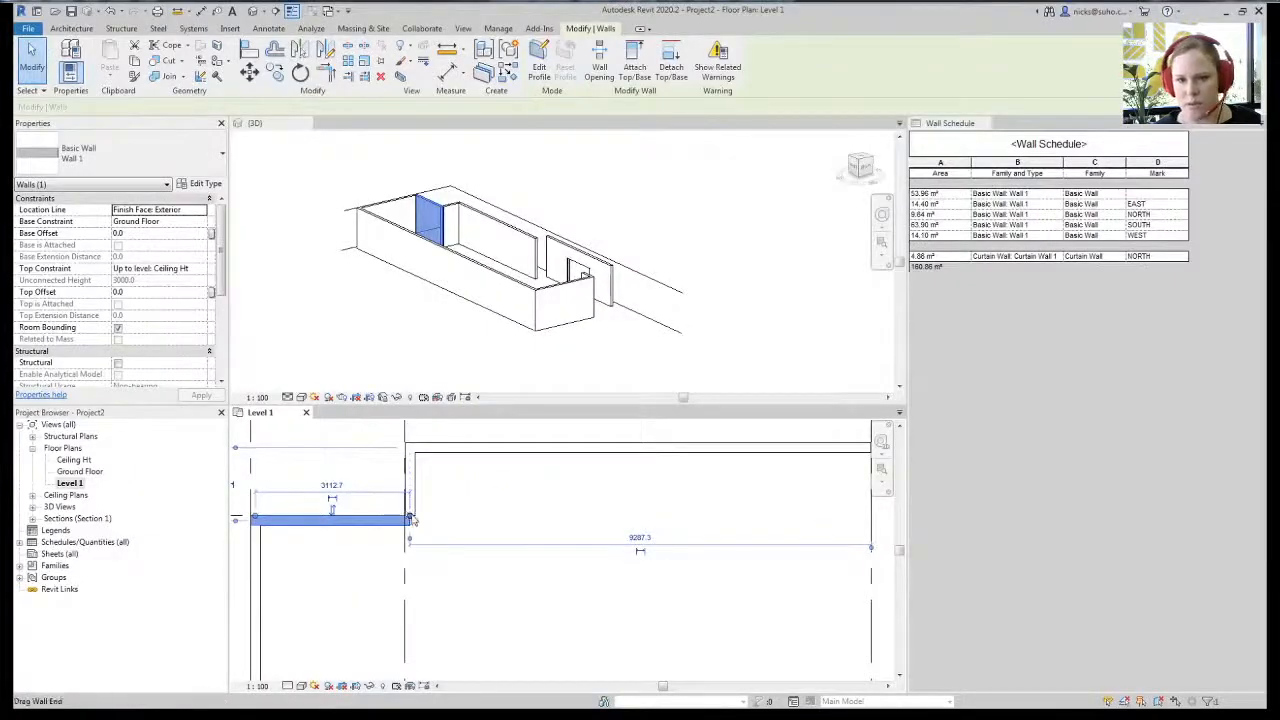
pyautogui.click(841, 435)
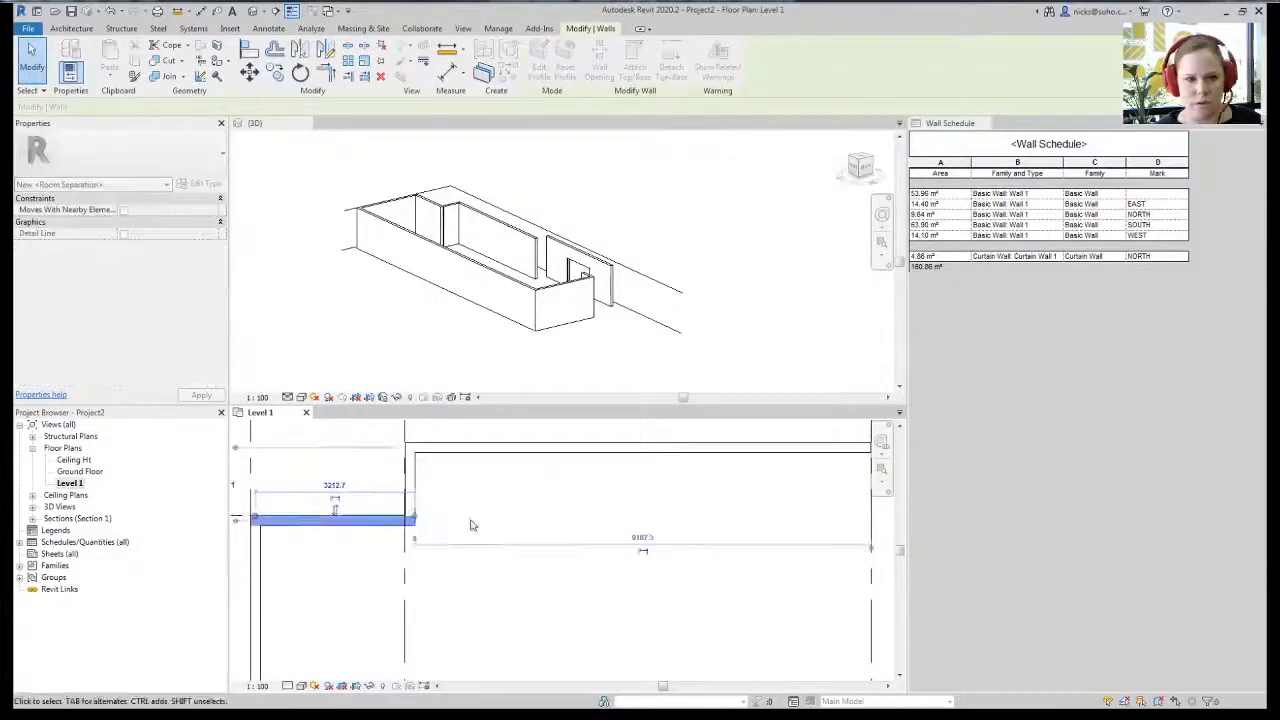
# - Draw a short wall running down from the top wall's corner
pyautogui.press('Escape')
pyautogui.scroll(5, 460, 520)
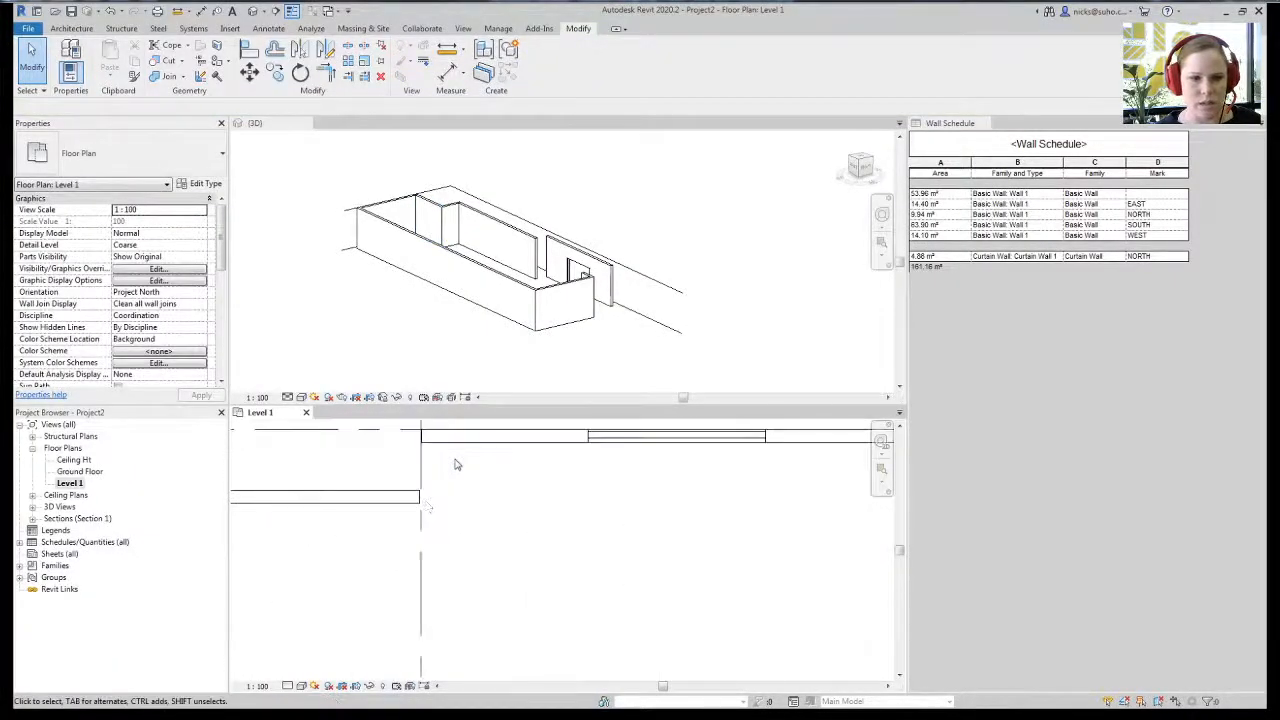
pyautogui.click(423, 502)
pyautogui.click(425, 432)
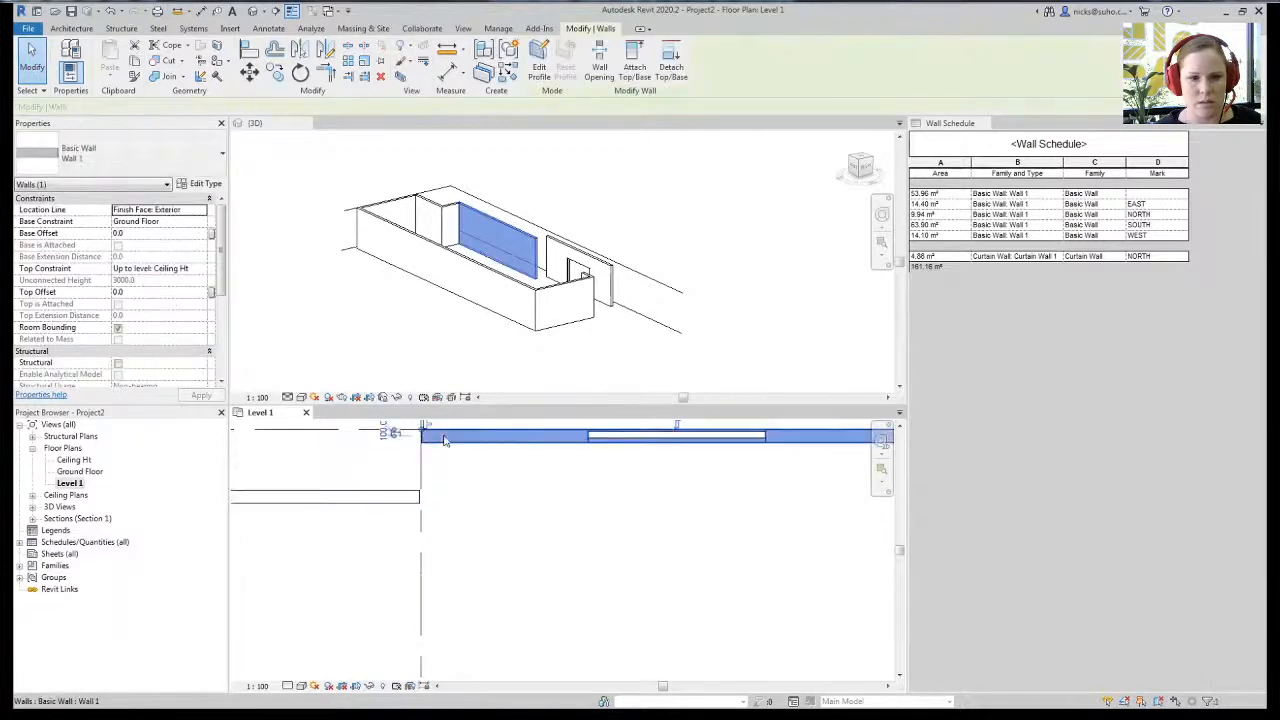
pyautogui.click(466, 506)
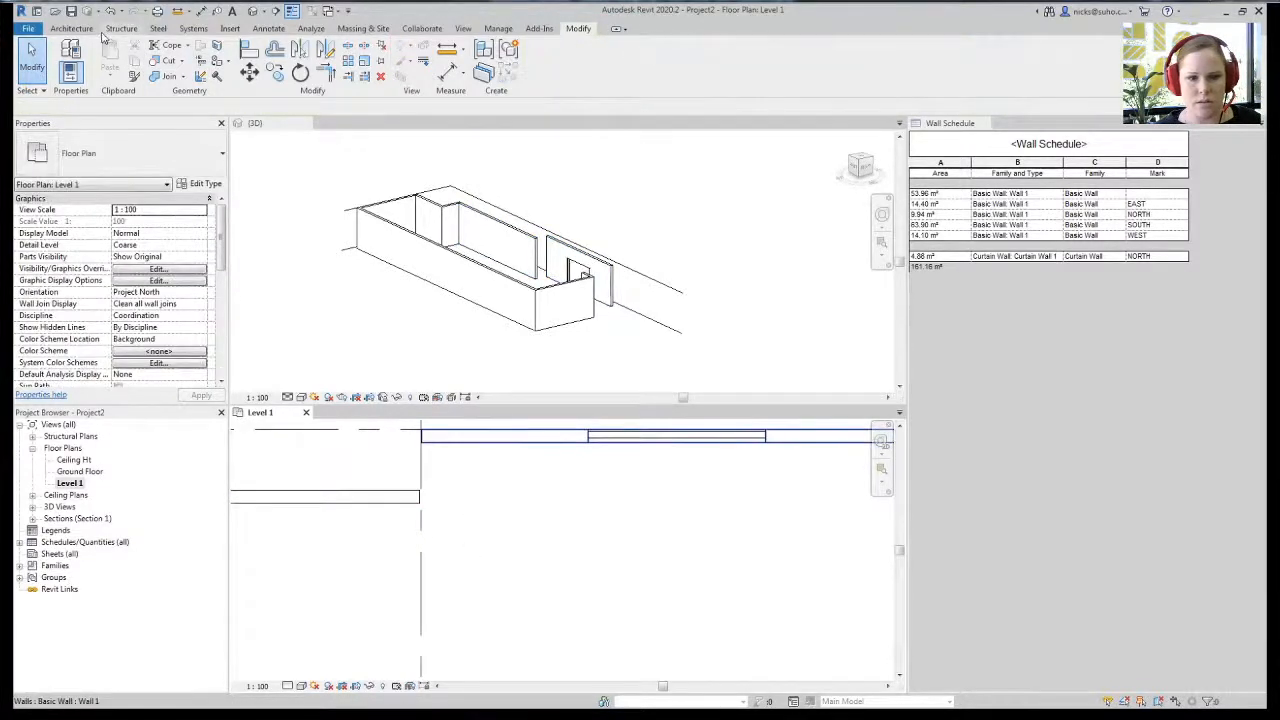
pyautogui.click(71, 28)
pyautogui.click(62, 58)
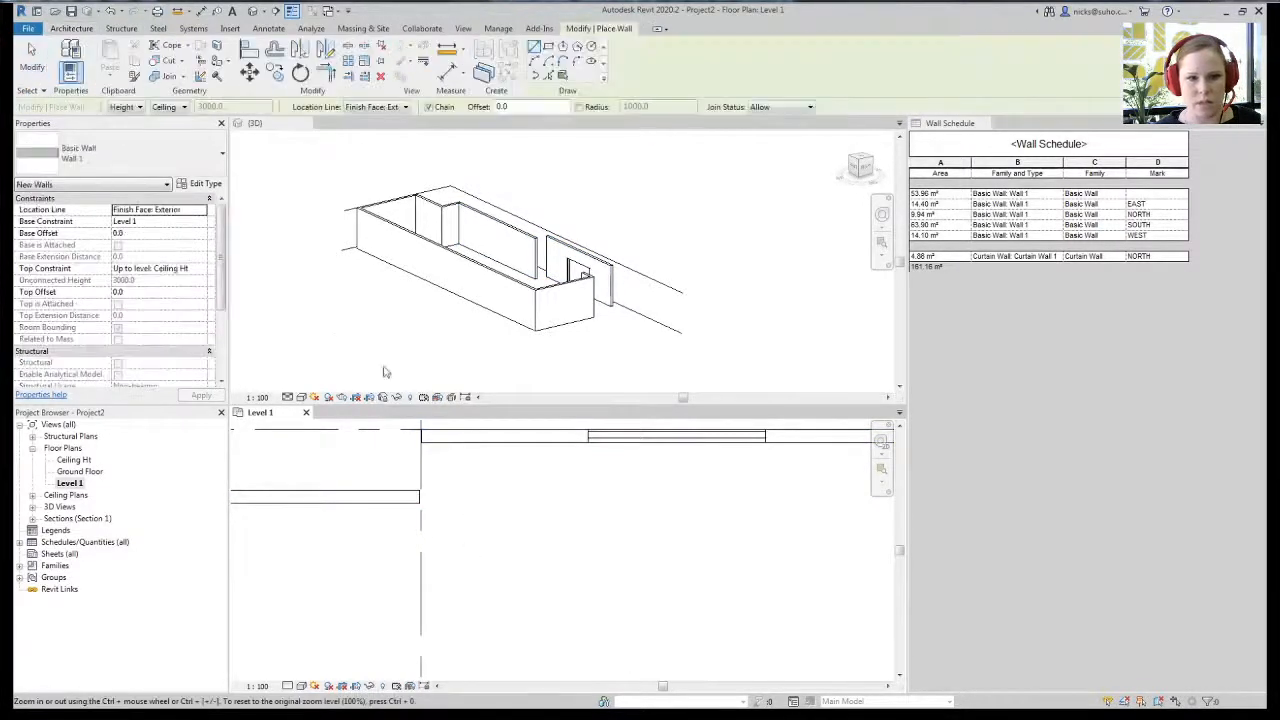
pyautogui.click(422, 431)
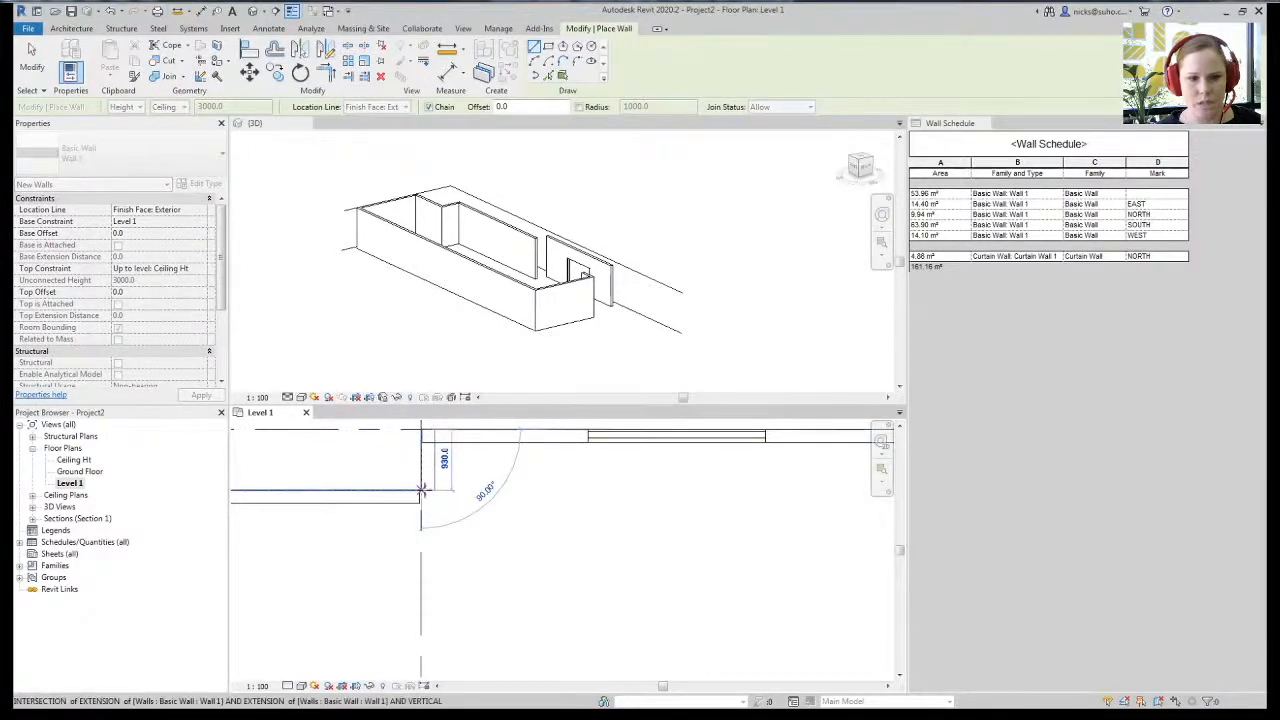
pyautogui.click(422, 491)
pyautogui.press('Escape')
pyautogui.press('Escape')
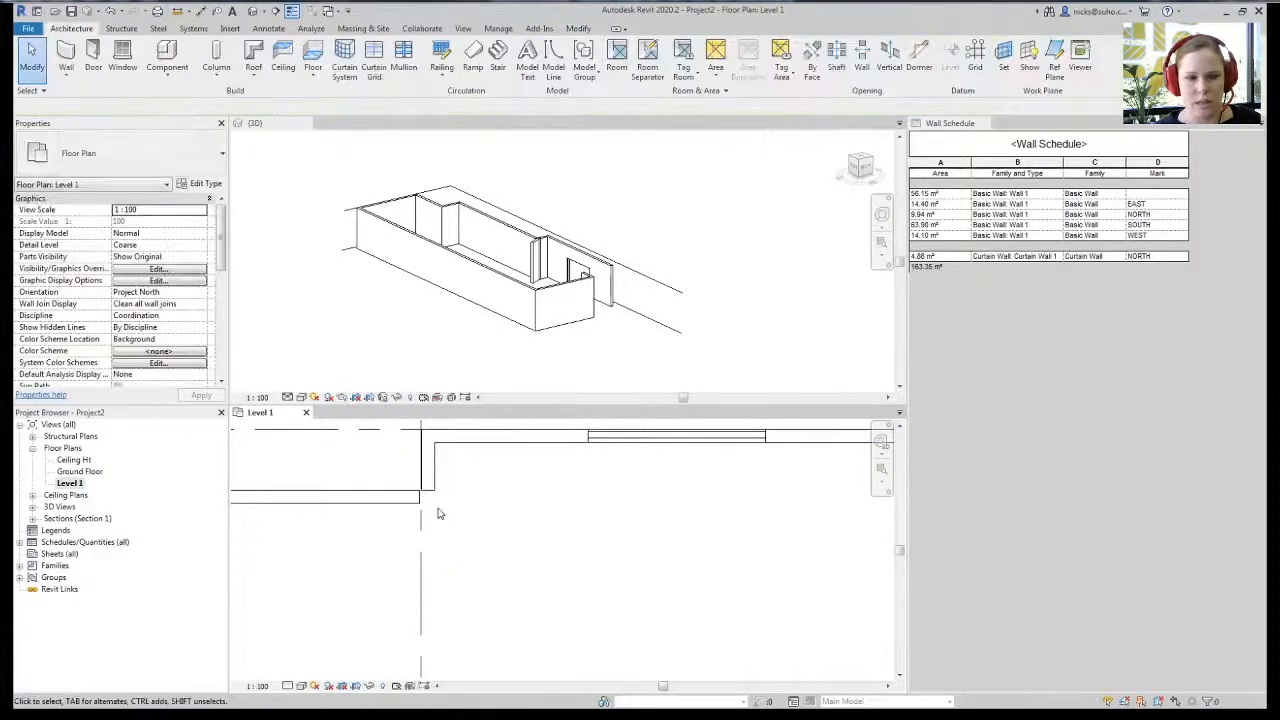
# - Start another Wall 1 type wall at the existing wall's end
pyautogui.scroll(-3, 441, 507)
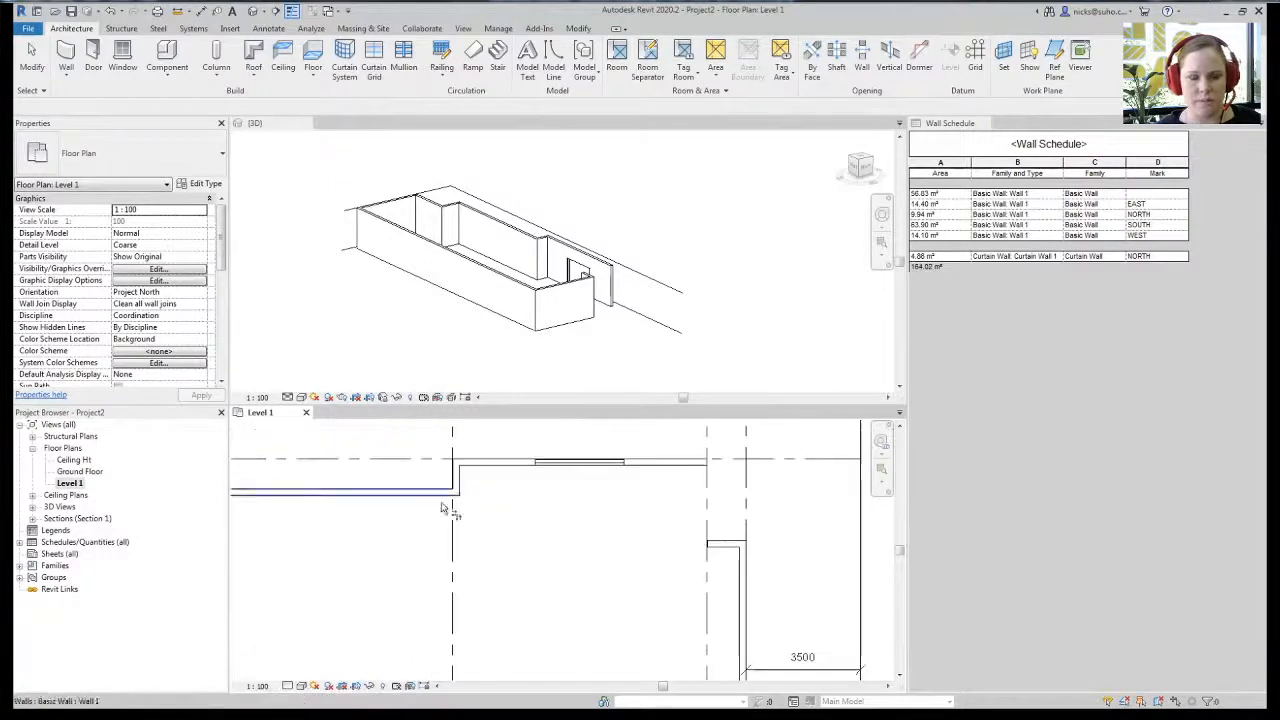
pyautogui.scroll(4, 441, 507)
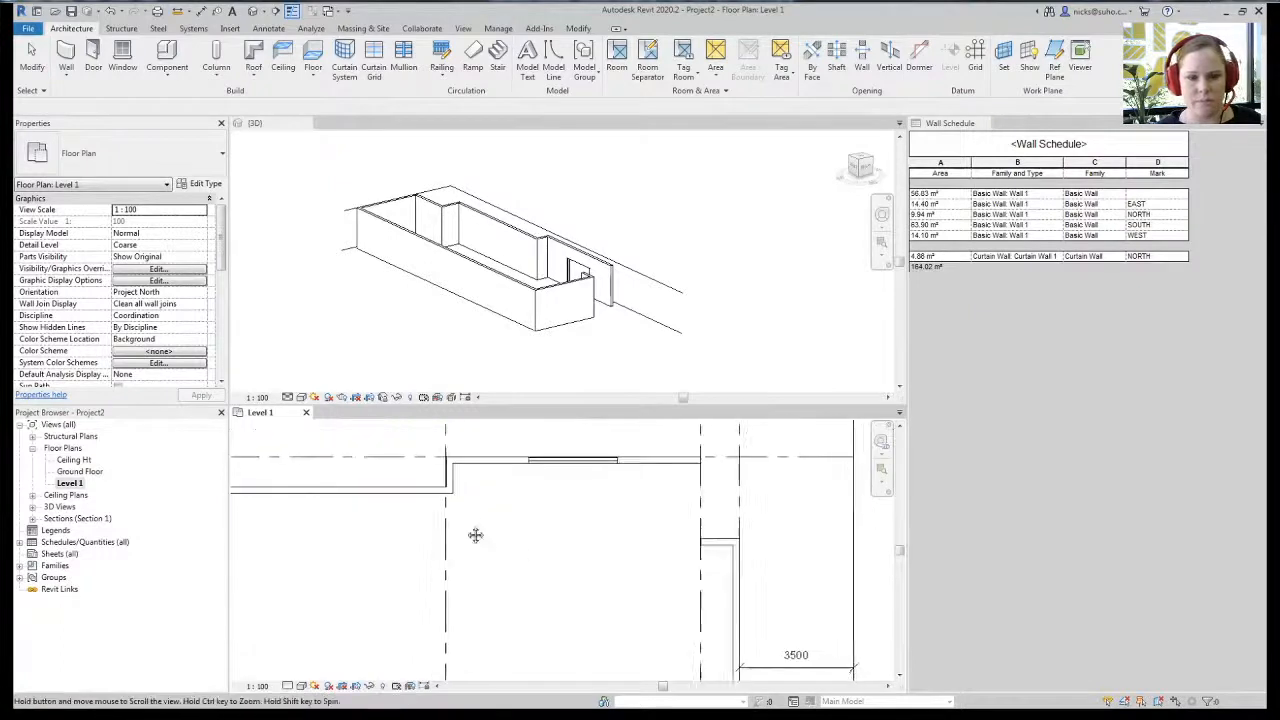
pyautogui.click(66, 56)
pyautogui.click(88, 156)
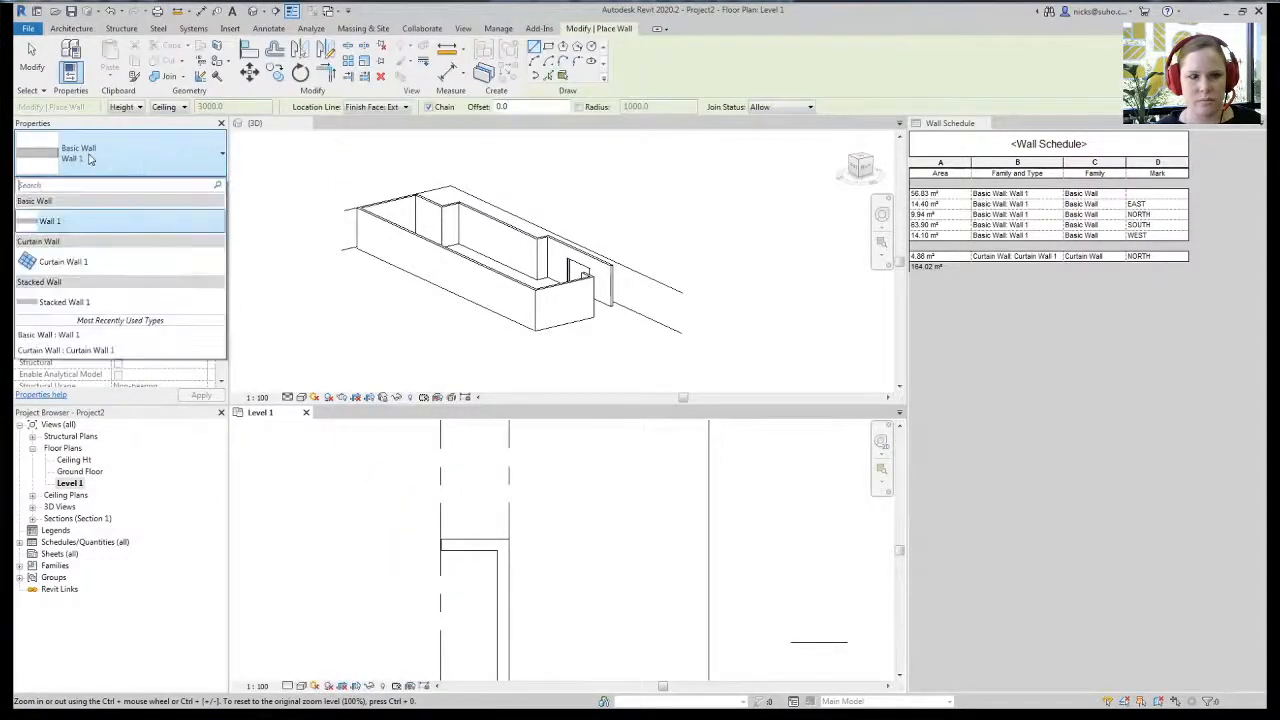
pyautogui.click(97, 220)
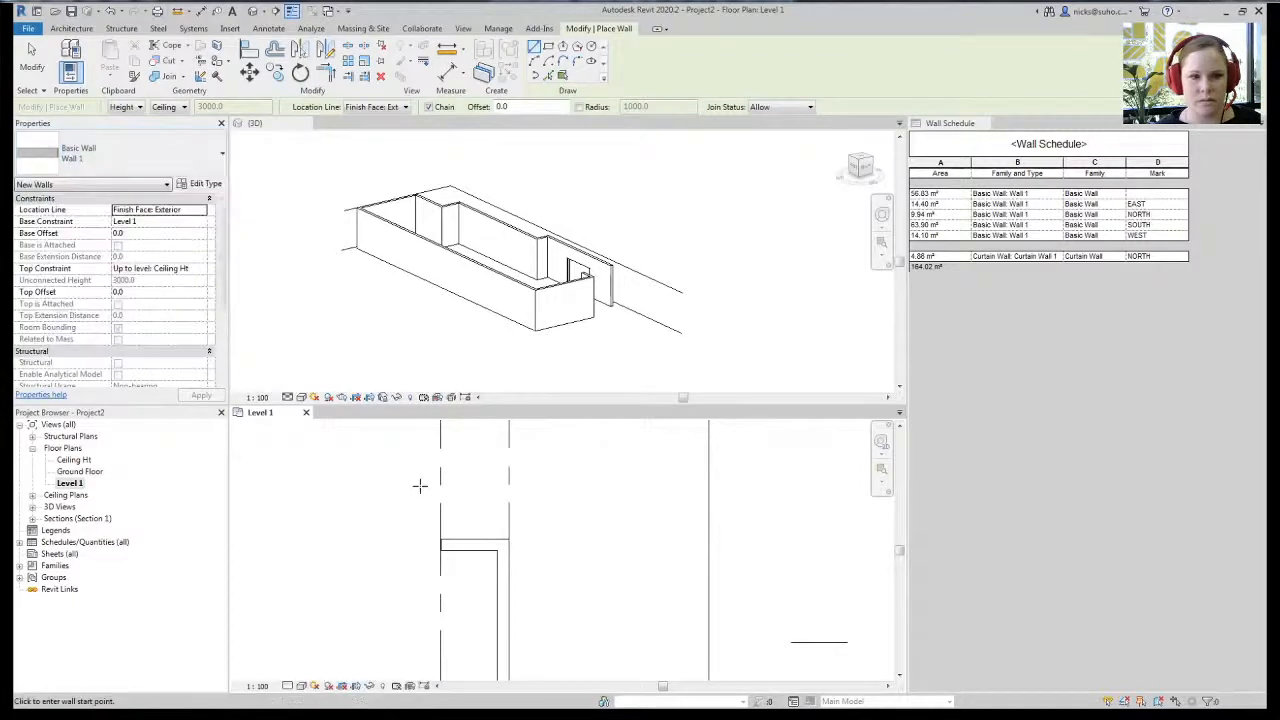
pyautogui.moveTo(449, 581); pyautogui.dragTo(480, 611, button='middle')
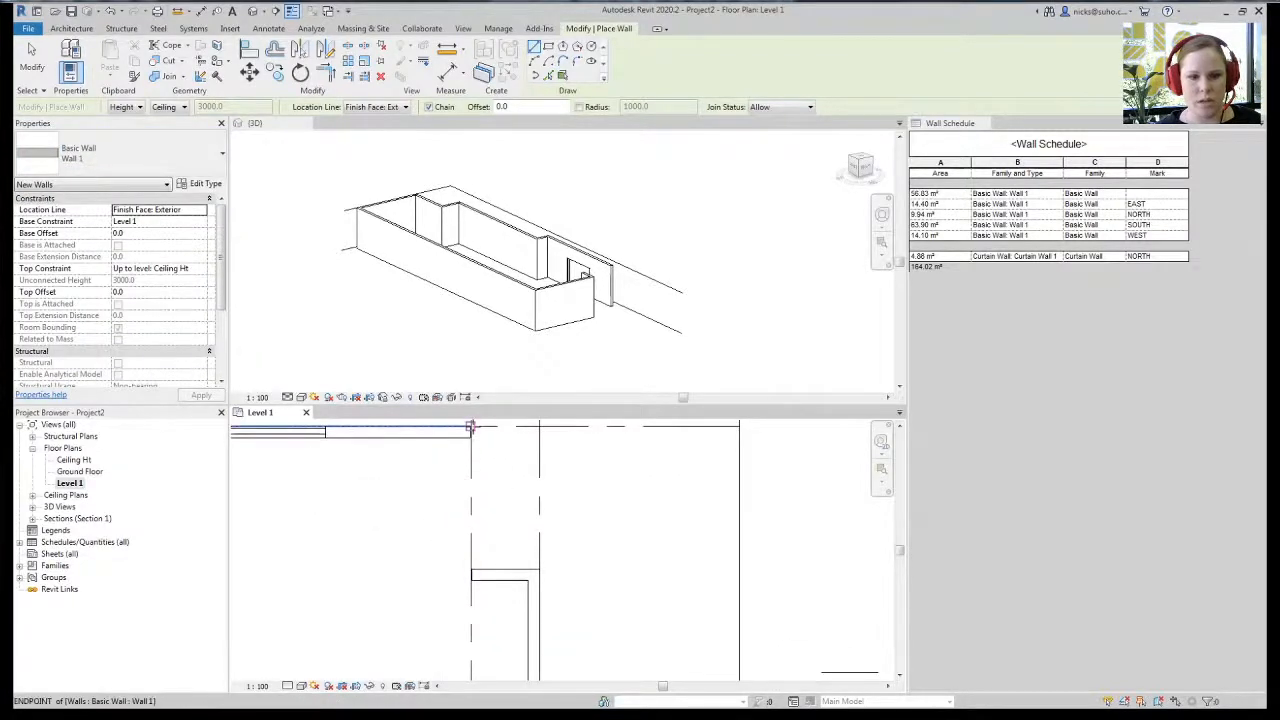
pyautogui.click(470, 427)
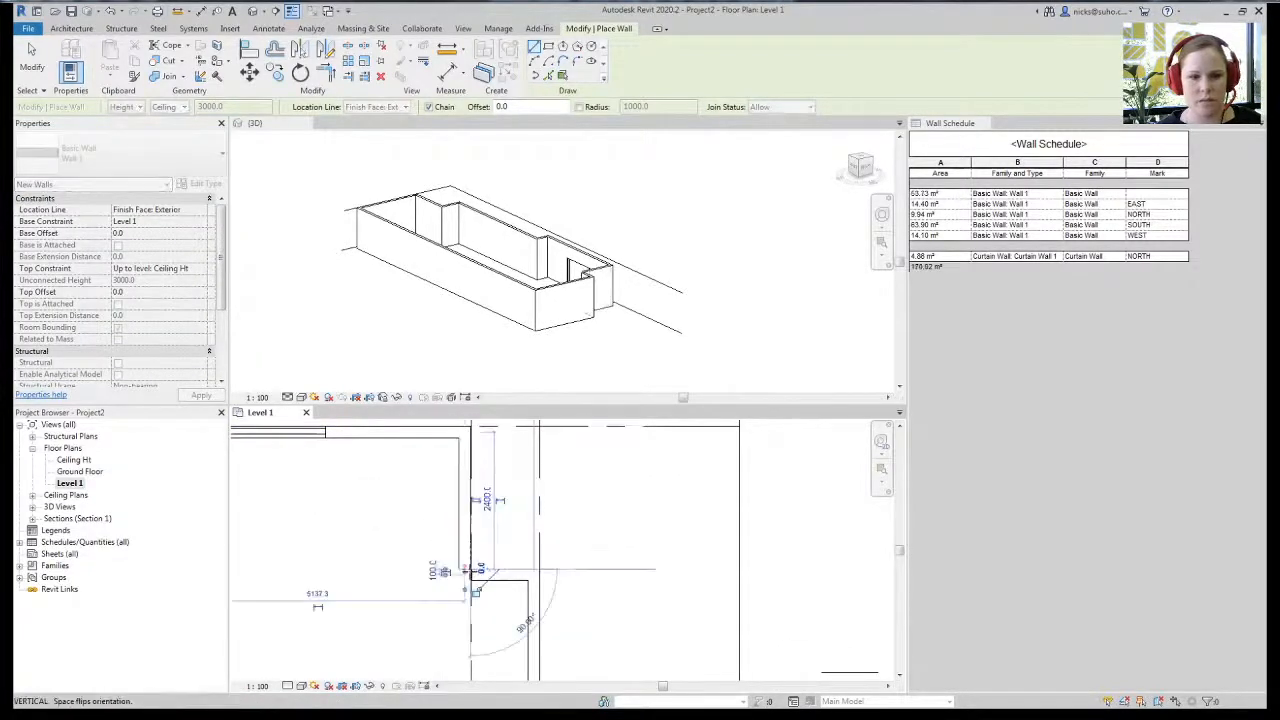
pyautogui.press('Escape')
pyautogui.press('Escape')
# - Join the first pair of step walls into a corner with Trim/Extend to Corner (TR)
pyautogui.press('t')
pyautogui.press('r')
pyautogui.click(472, 531)
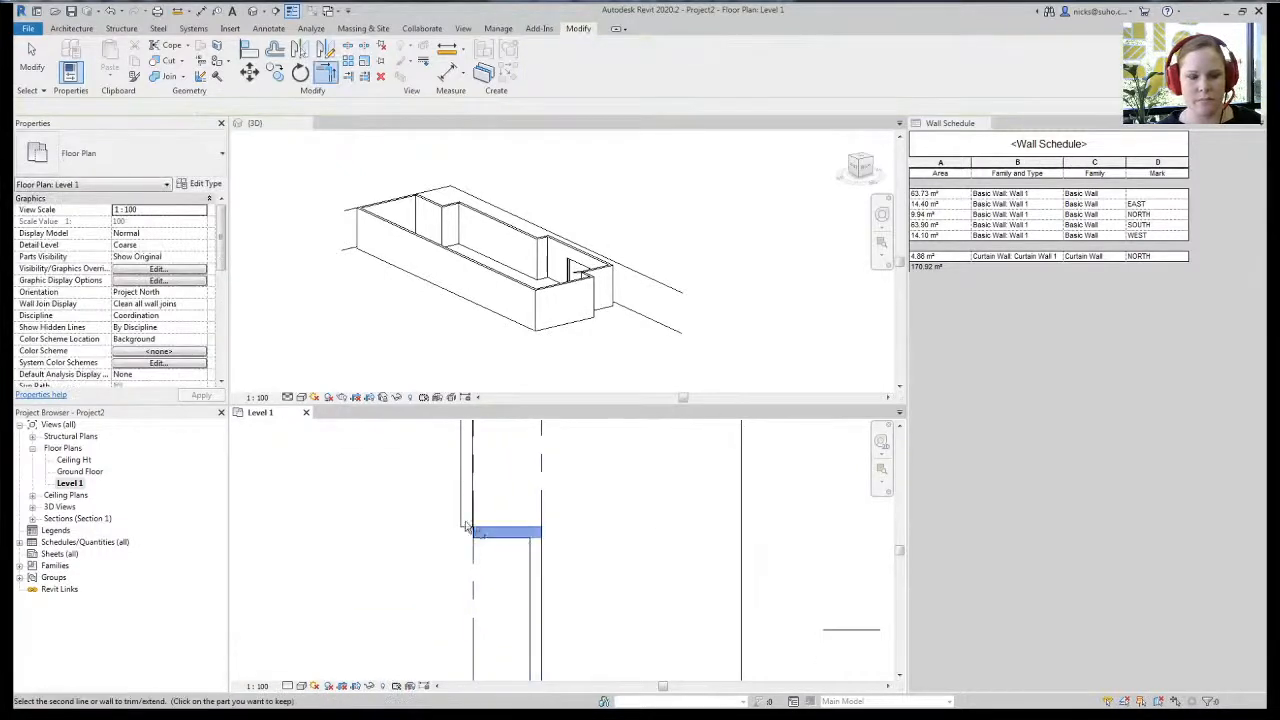
pyautogui.click(466, 527)
pyautogui.press('Escape')
pyautogui.click(535, 540)
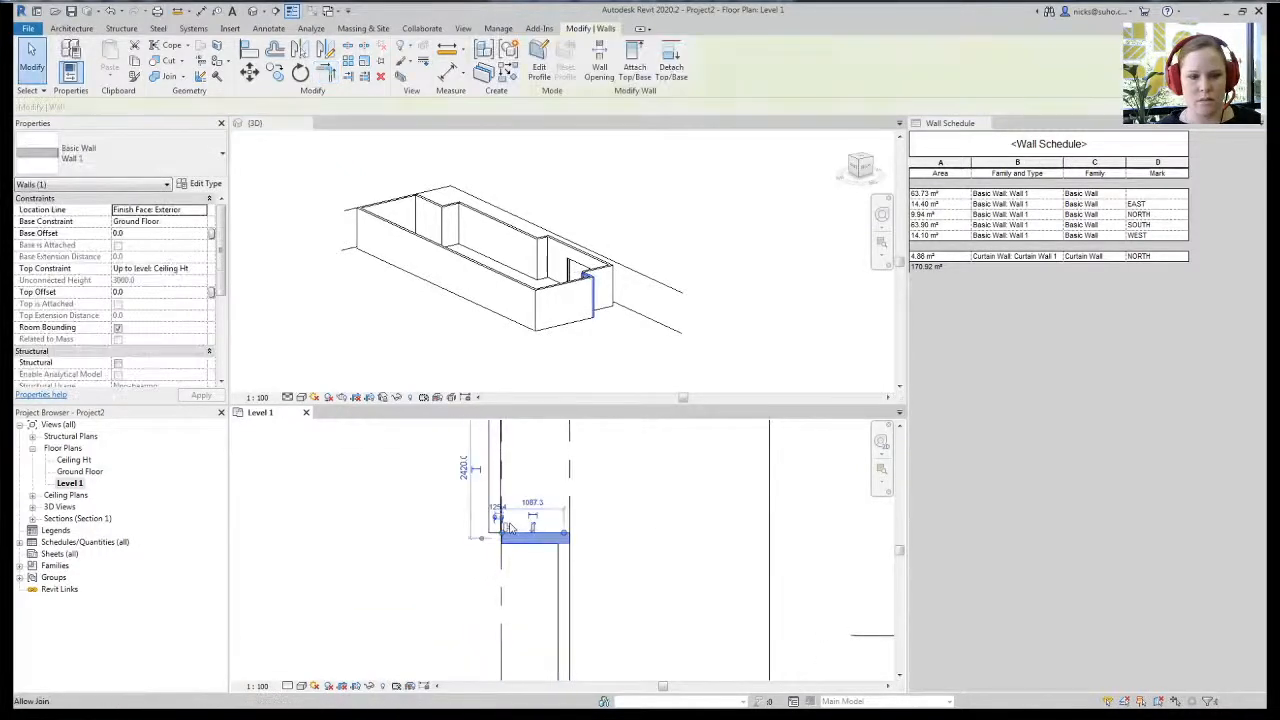
pyautogui.moveTo(534, 521); pyautogui.dragTo(537, 621, button='middle')
pyautogui.click(463, 498)
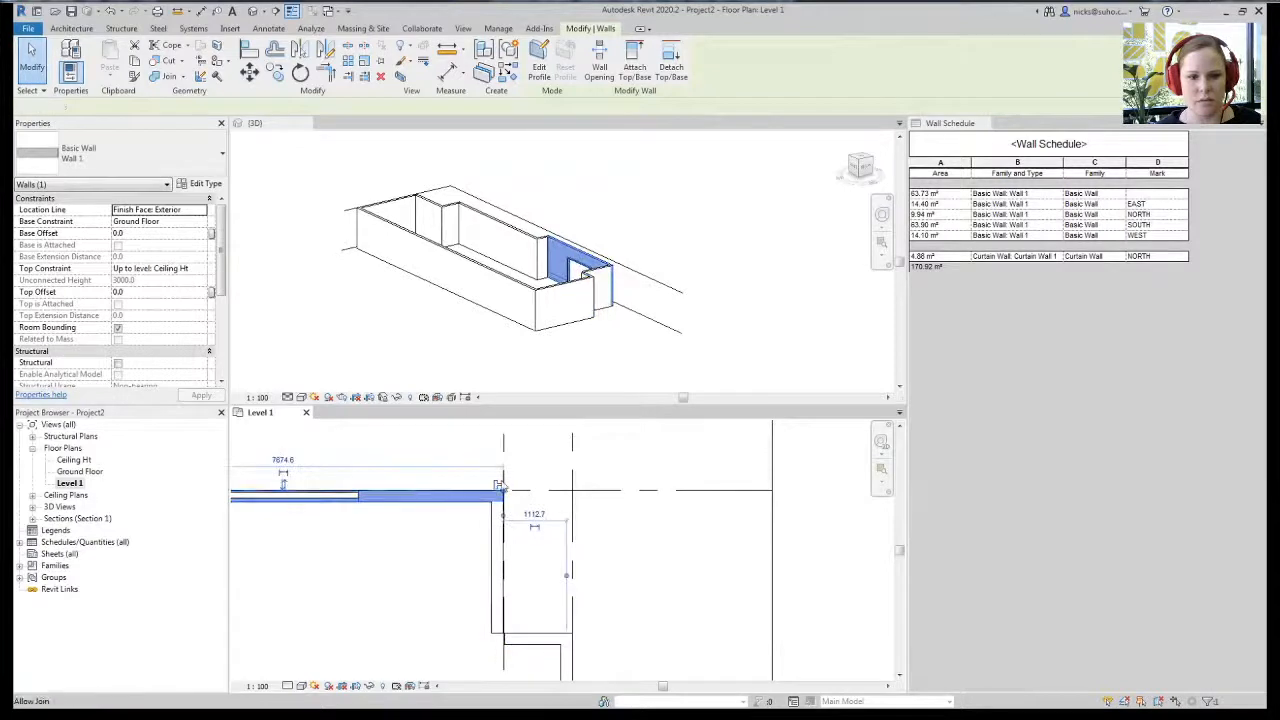
pyautogui.moveTo(535, 556); pyautogui.dragTo(540, 494, button='middle')
# - Trim the short horizontal wall and vertical wall into a clean corner
pyautogui.press('t')
pyautogui.press('r')
pyautogui.click(530, 567)
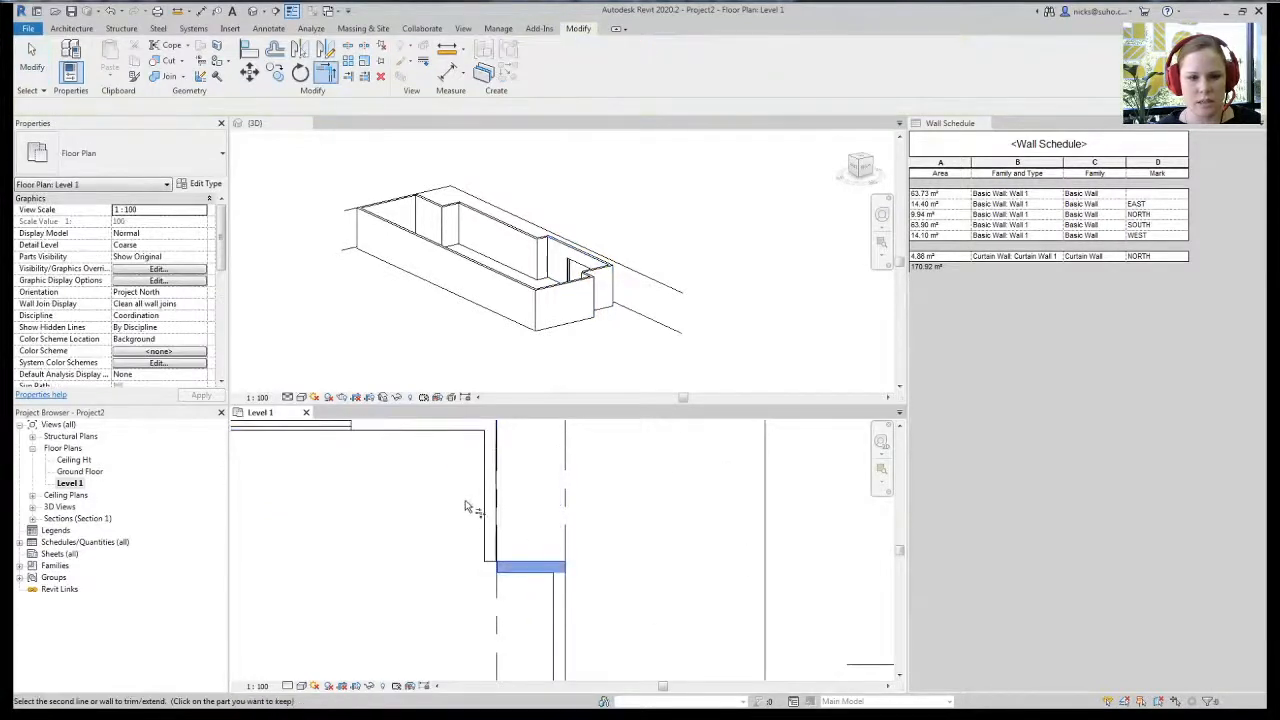
pyautogui.click(489, 505)
pyautogui.scroll(-5, 466, 550)
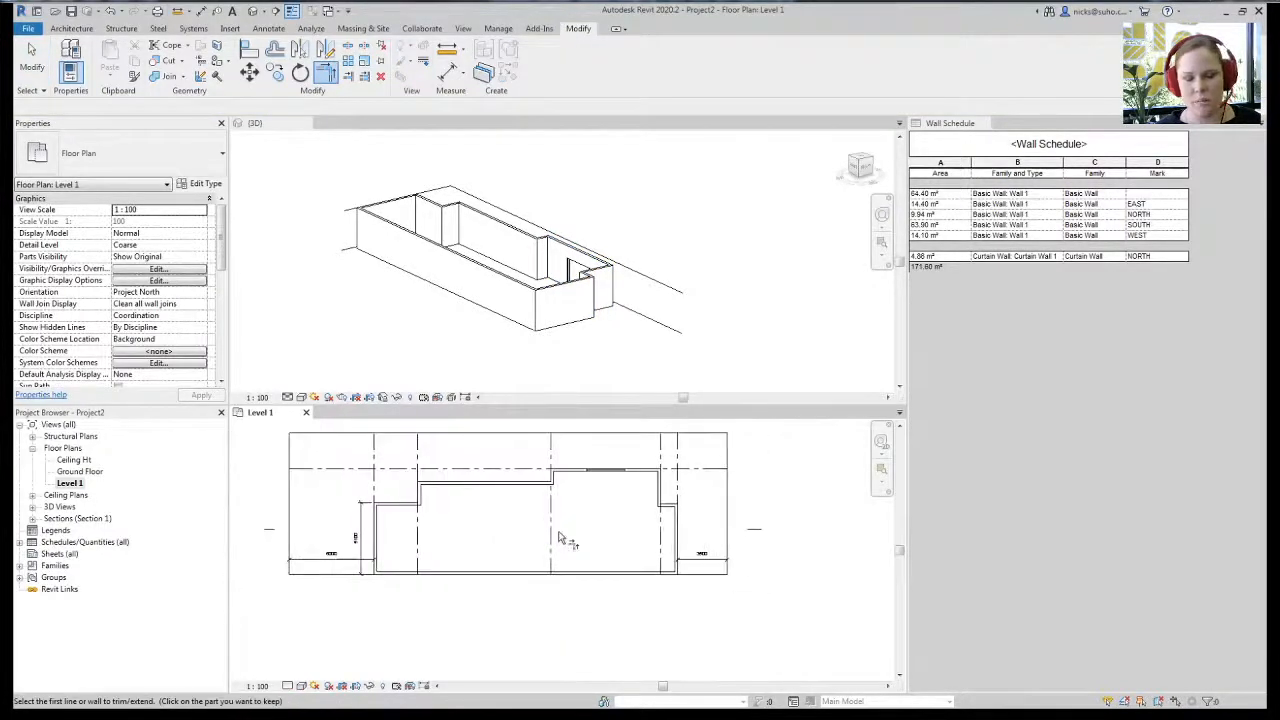
pyautogui.scroll(2, 500, 537)
pyautogui.press('Escape')
# - Check the model in 3D and open the Section 1 view
pyautogui.moveTo(500, 531); pyautogui.dragTo(480, 509, button='middle')
pyautogui.click(434, 314)
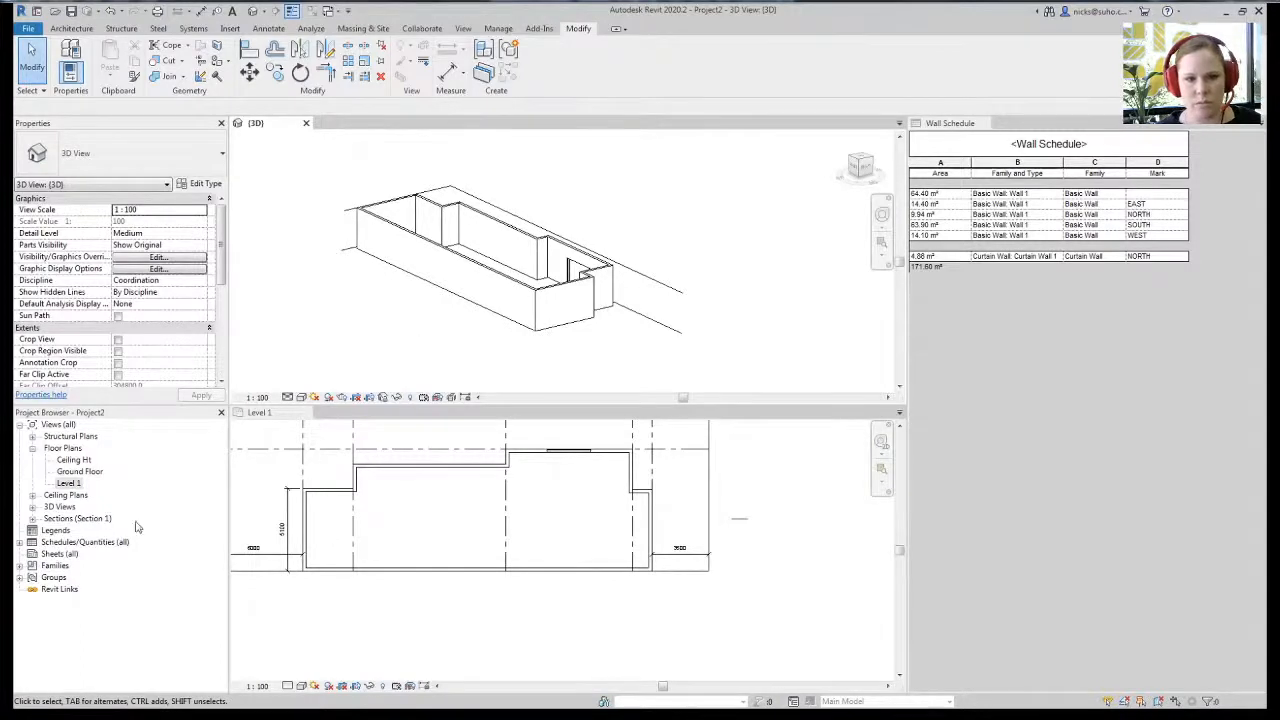
pyautogui.click(33, 519)
pyautogui.doubleClick(74, 530)
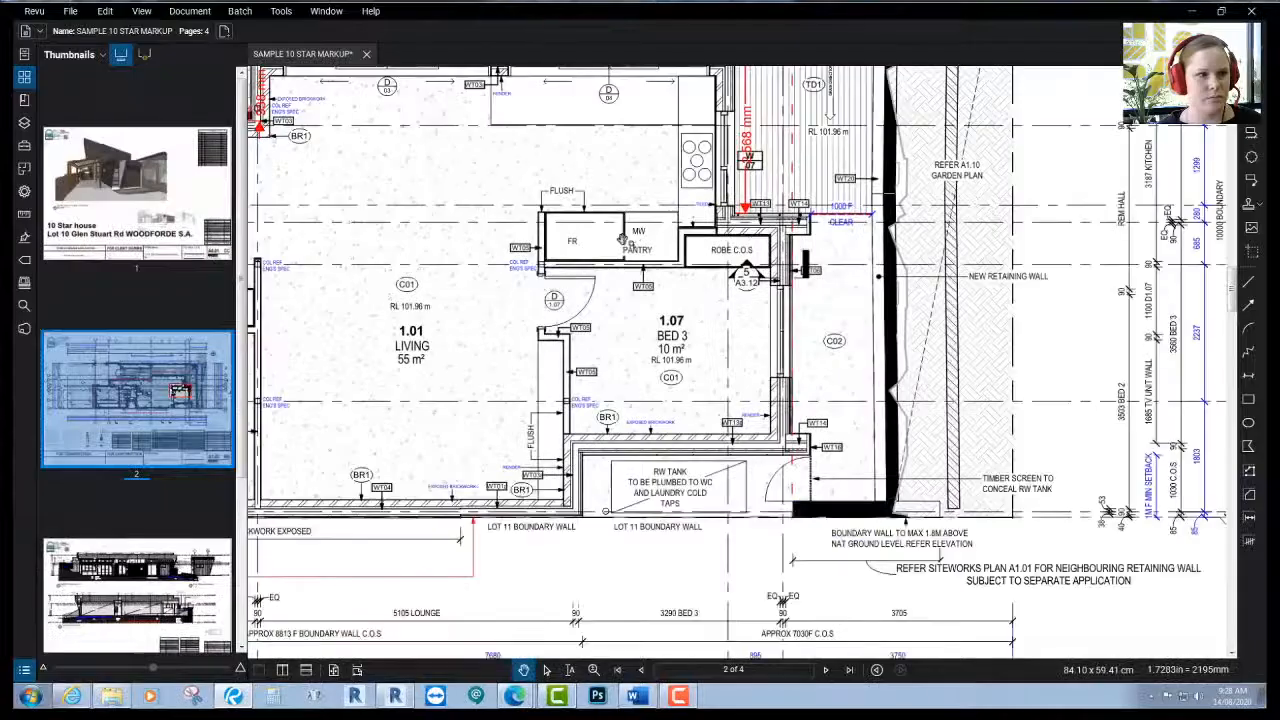
pyautogui.scroll(2, 490, 318)
# - Look over the section drawing on page 3 of the drawing set
pyautogui.click(137, 572)
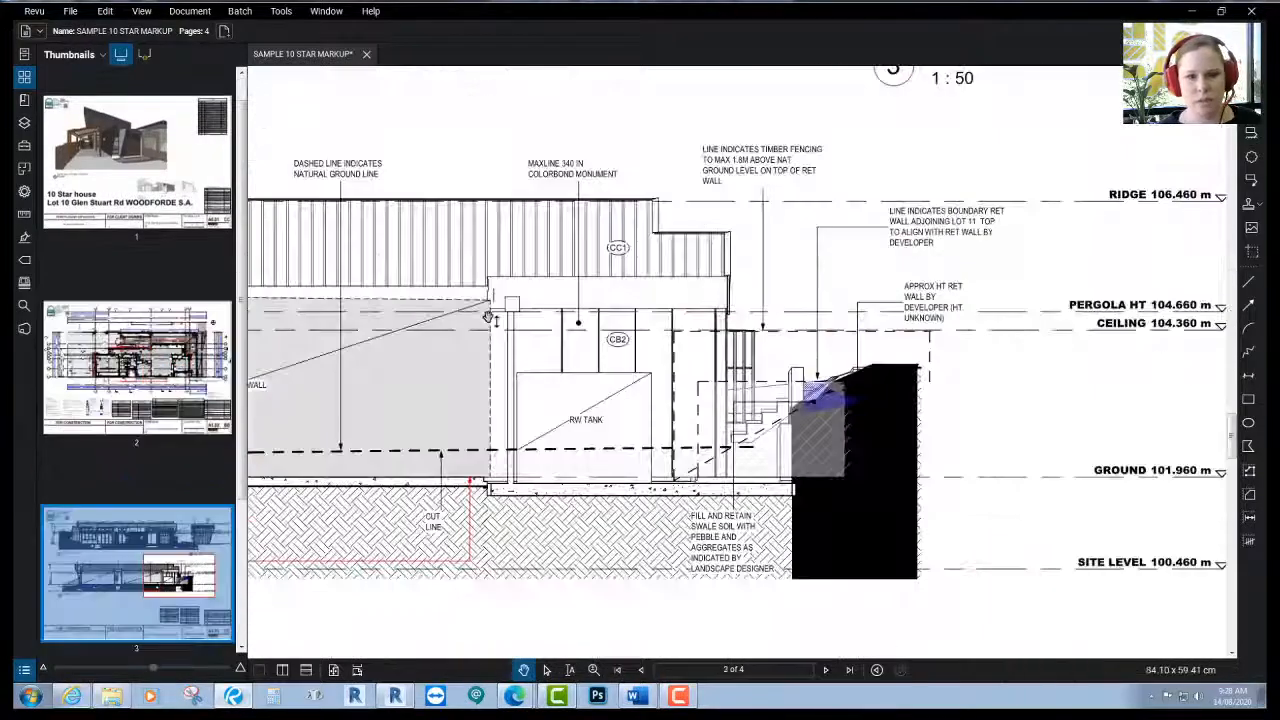
pyautogui.moveTo(490, 318); pyautogui.dragTo(710, 366)
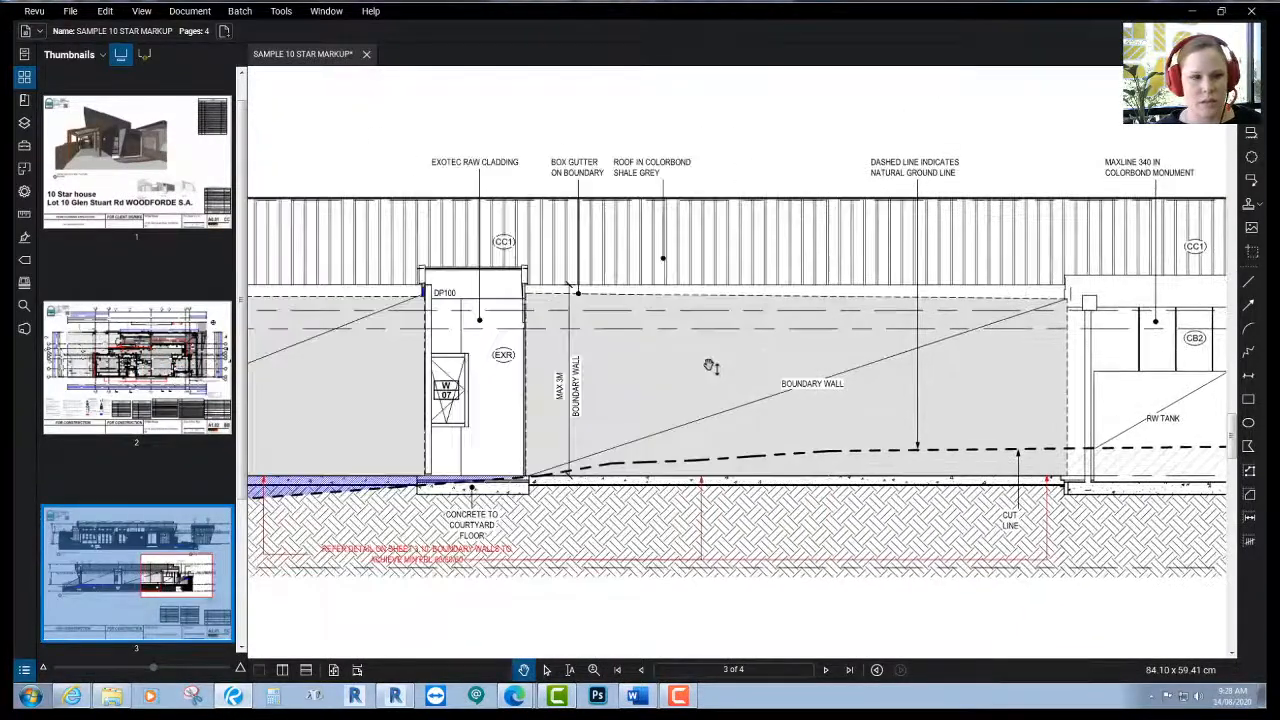
pyautogui.scroll(-5, 710, 366)
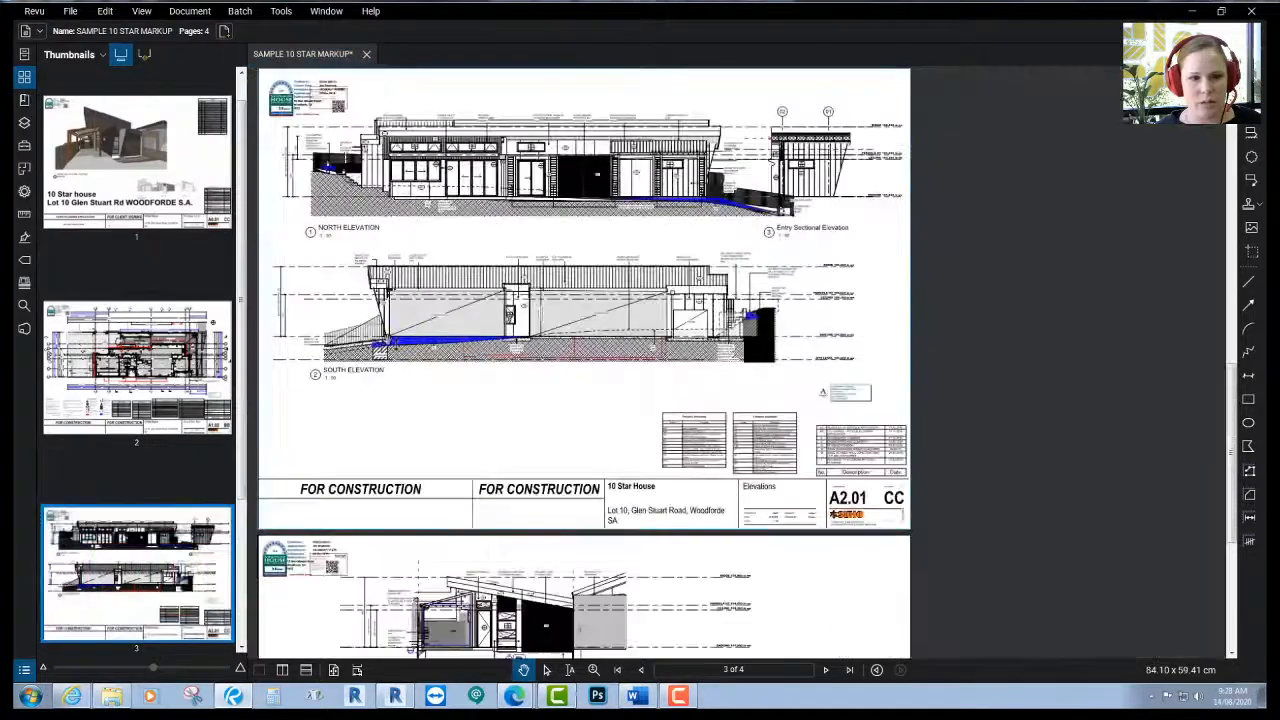
pyautogui.scroll(-2, 152, 453)
# - Zoom into the West Elevation on page 4 and open the measurement tools
pyautogui.click(140, 570)
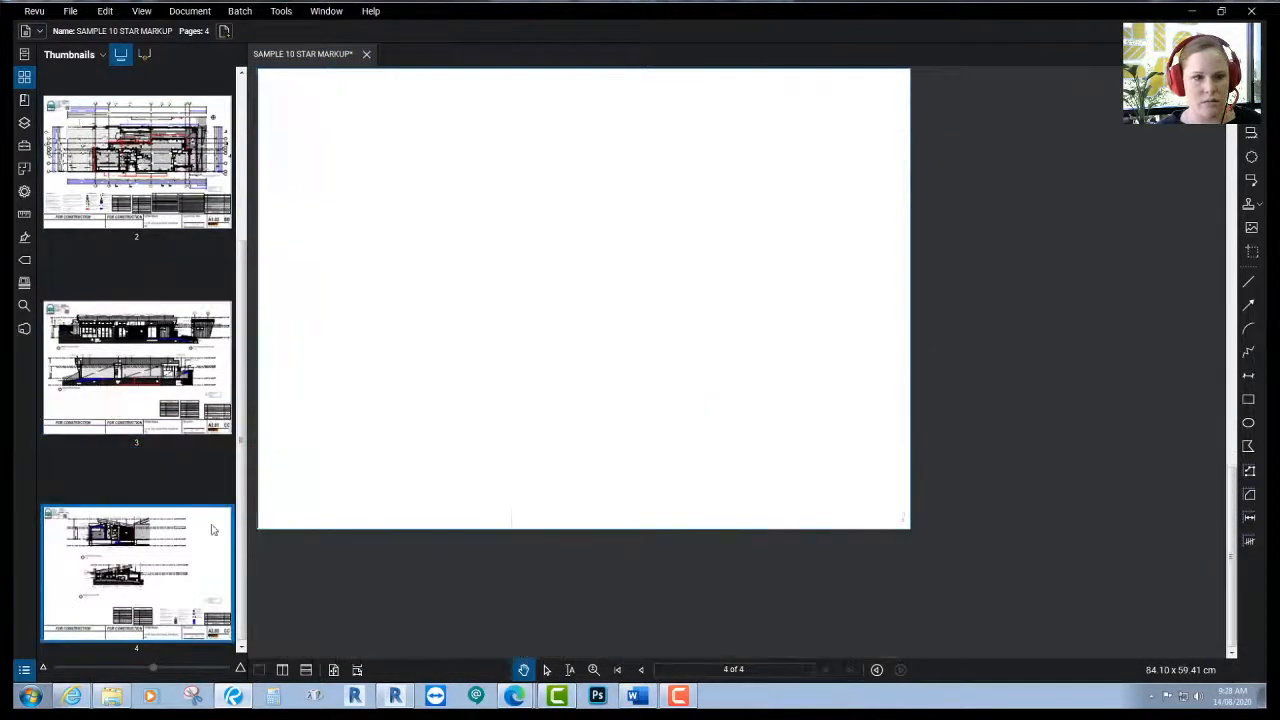
pyautogui.scroll(3, 584, 248)
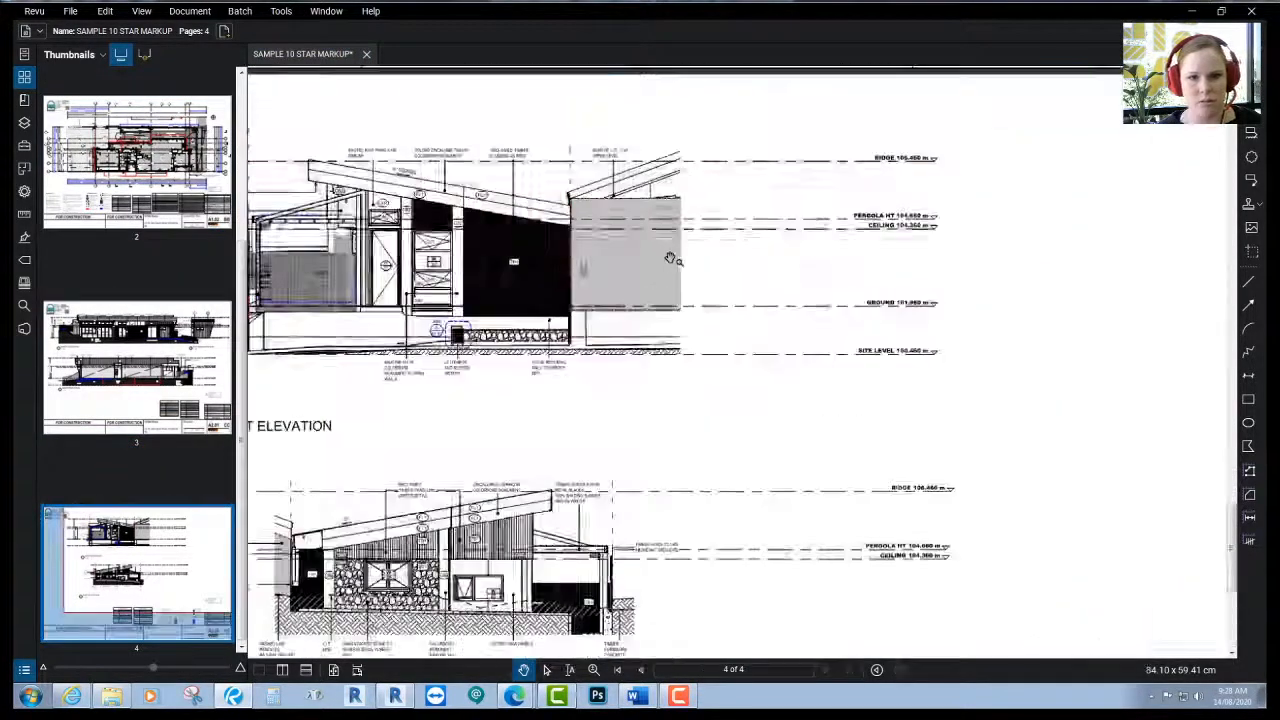
pyautogui.scroll(-3, 677, 281)
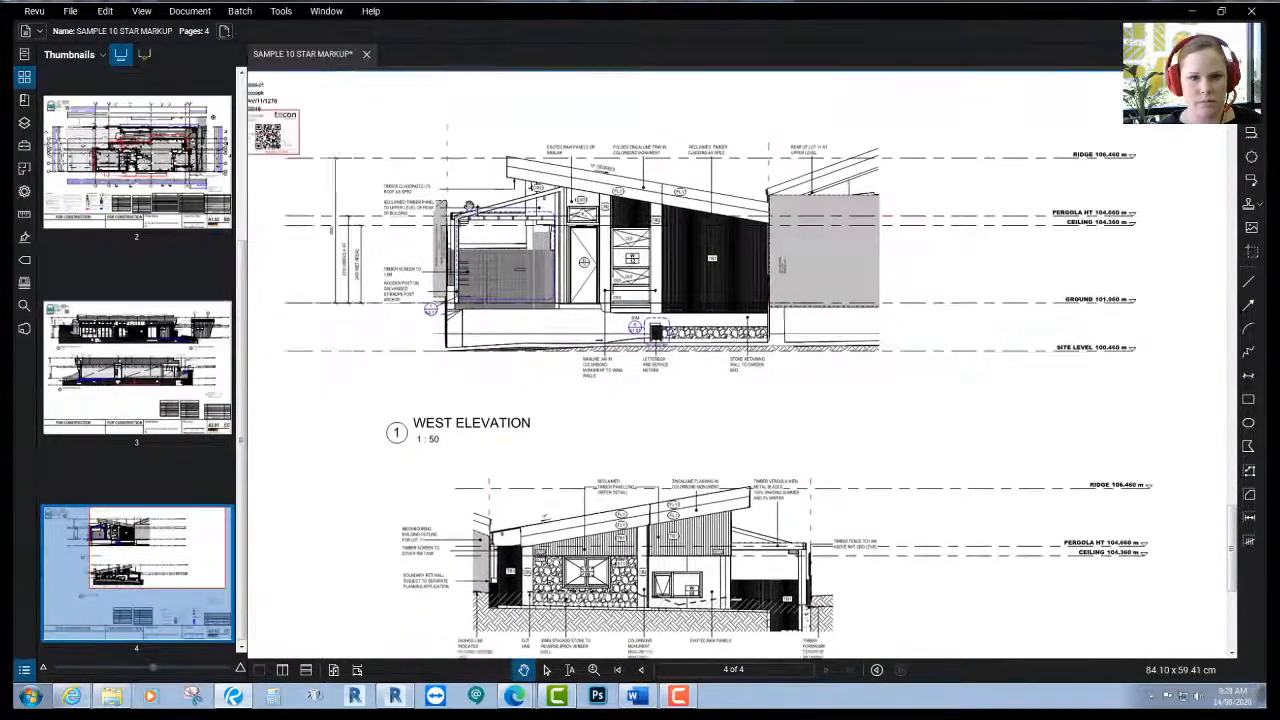
pyautogui.scroll(2, 535, 263)
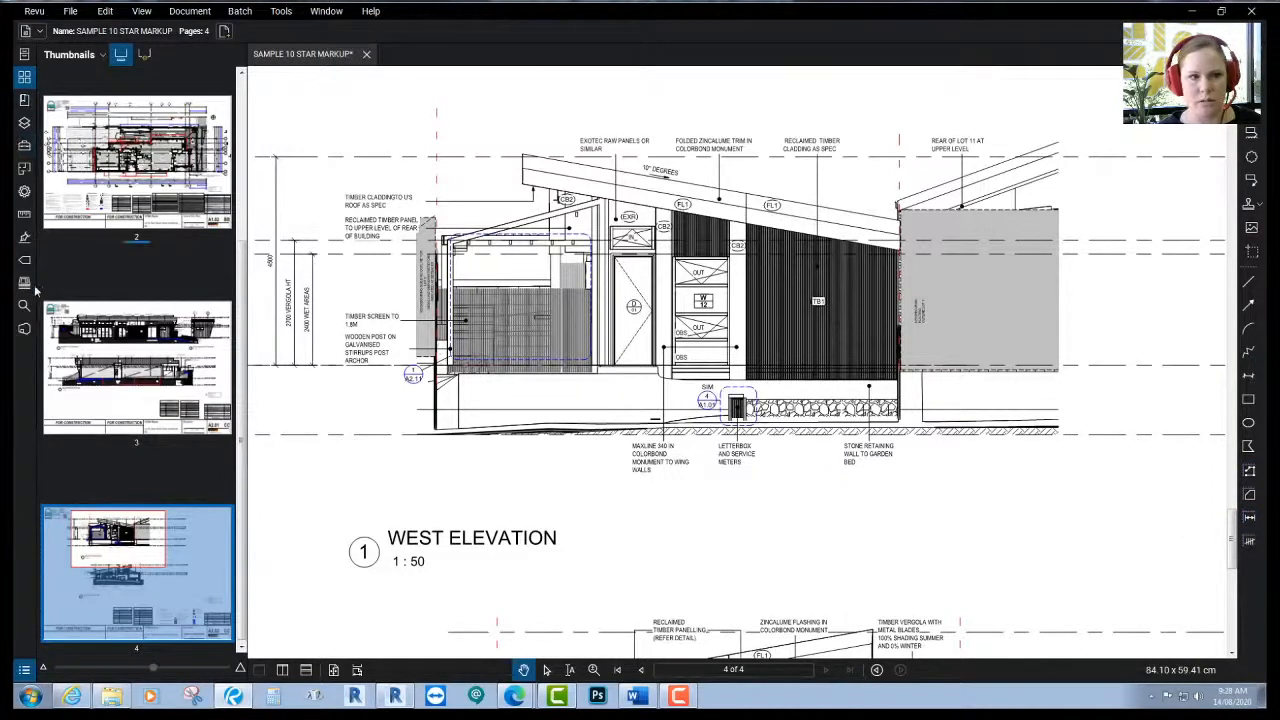
pyautogui.click(24, 213)
# - Calibrate the elevation scale against the 2400 mm wet-areas dimension
pyautogui.click(96, 254)
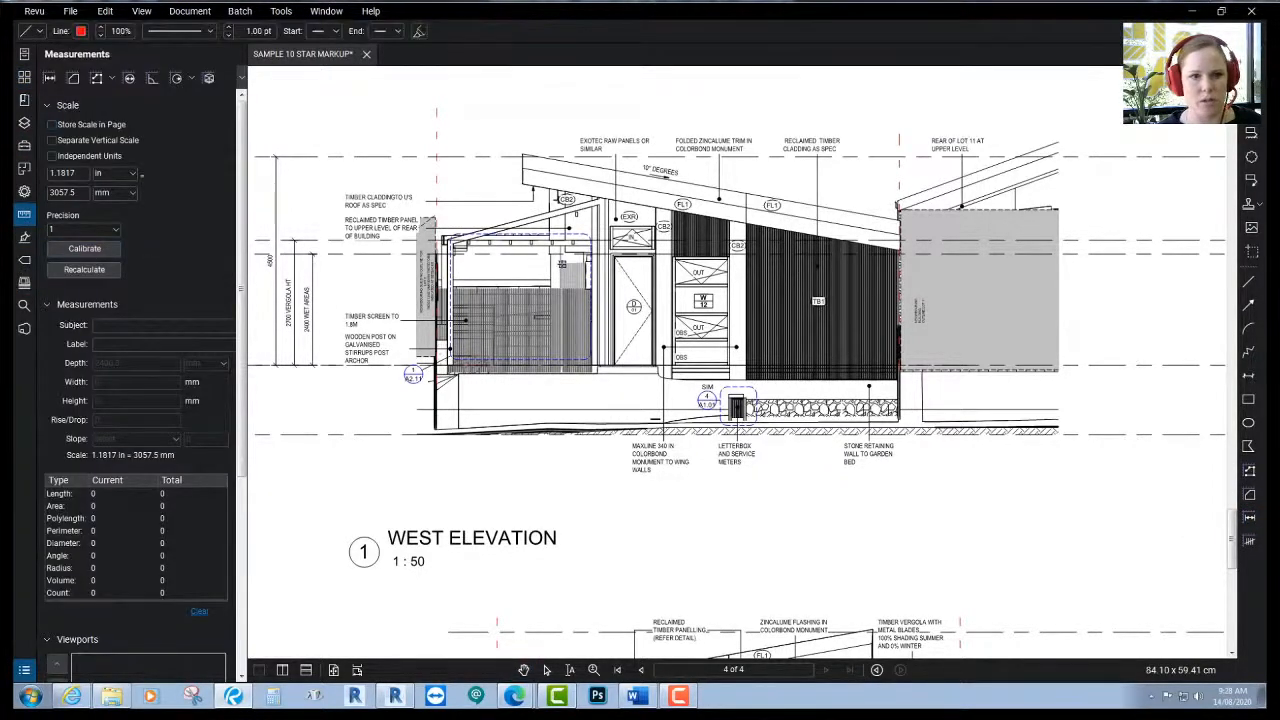
pyautogui.scroll(5, 491, 354)
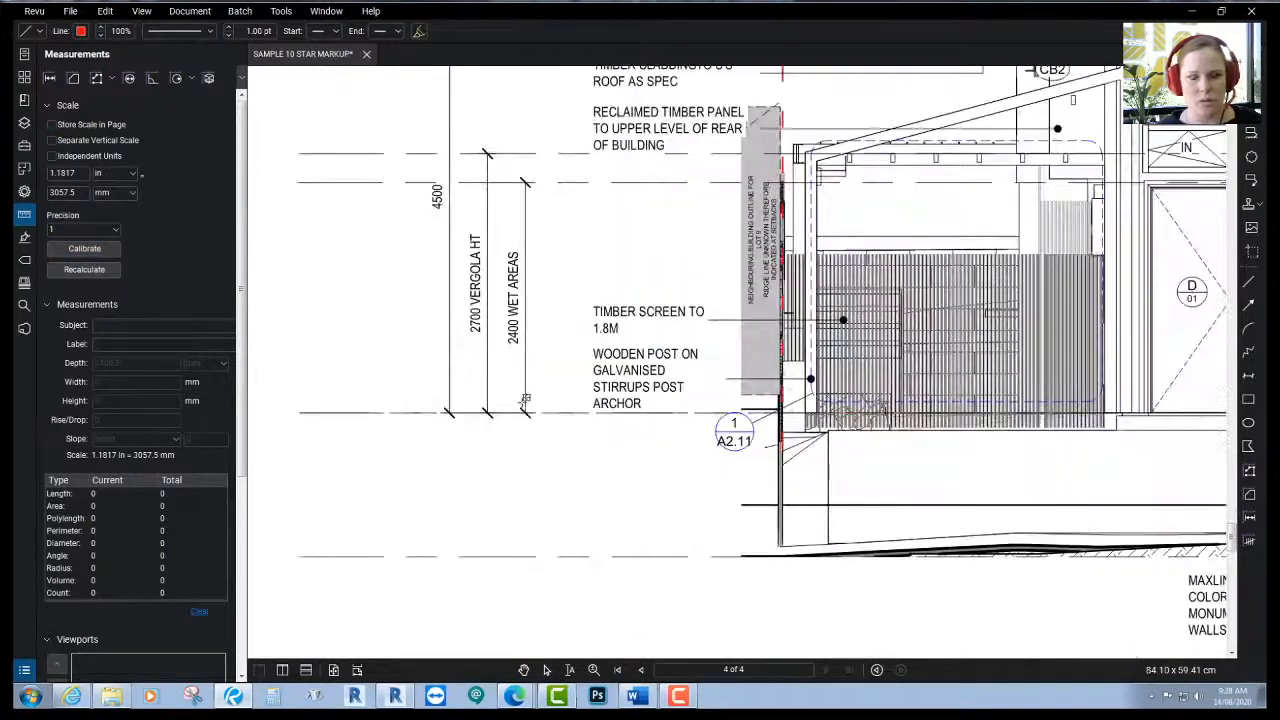
pyautogui.click(525, 410)
pyautogui.click(525, 183)
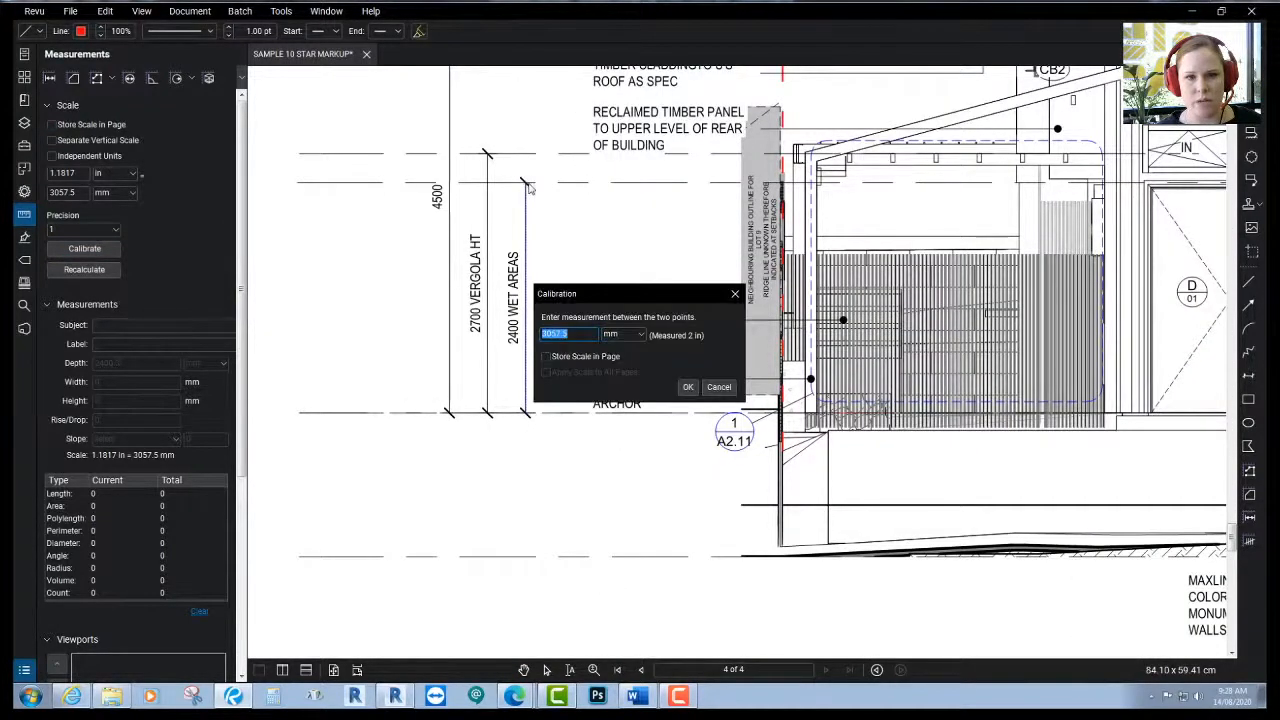
pyautogui.write('2400')
pyautogui.press('Return')
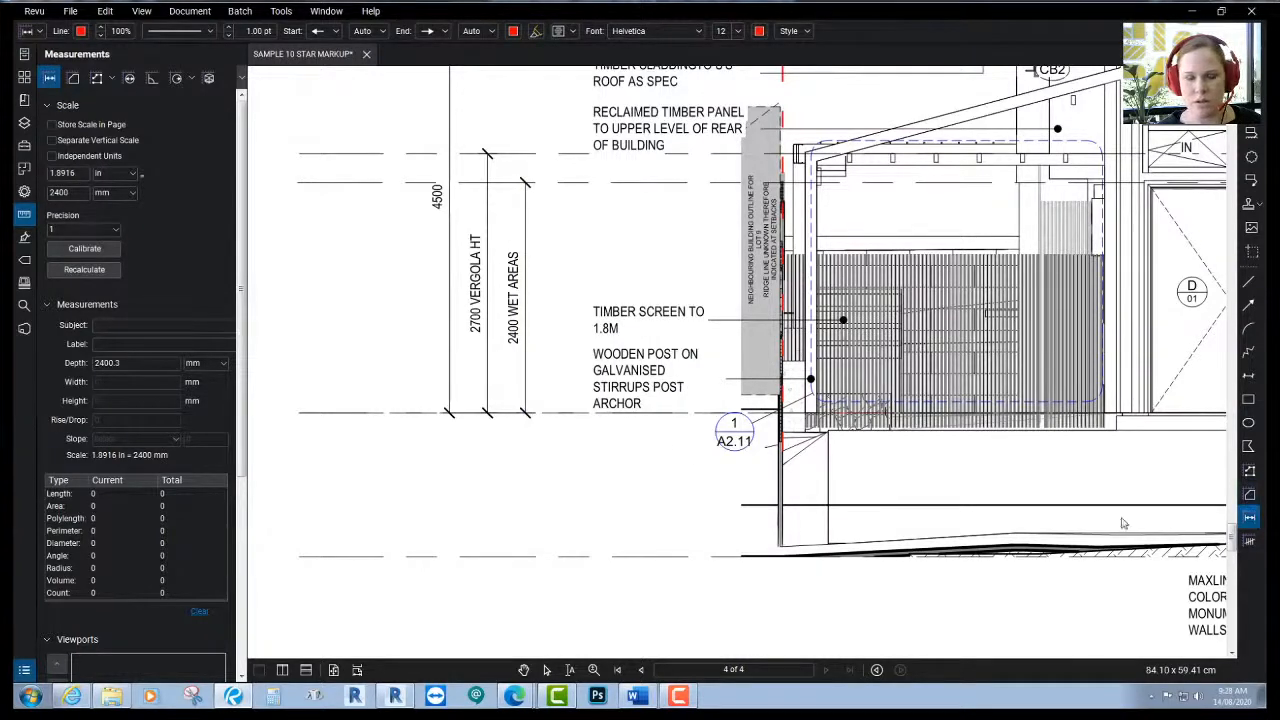
# - Measure the wet-area height as 2,398 mm
pyautogui.click(526, 413)
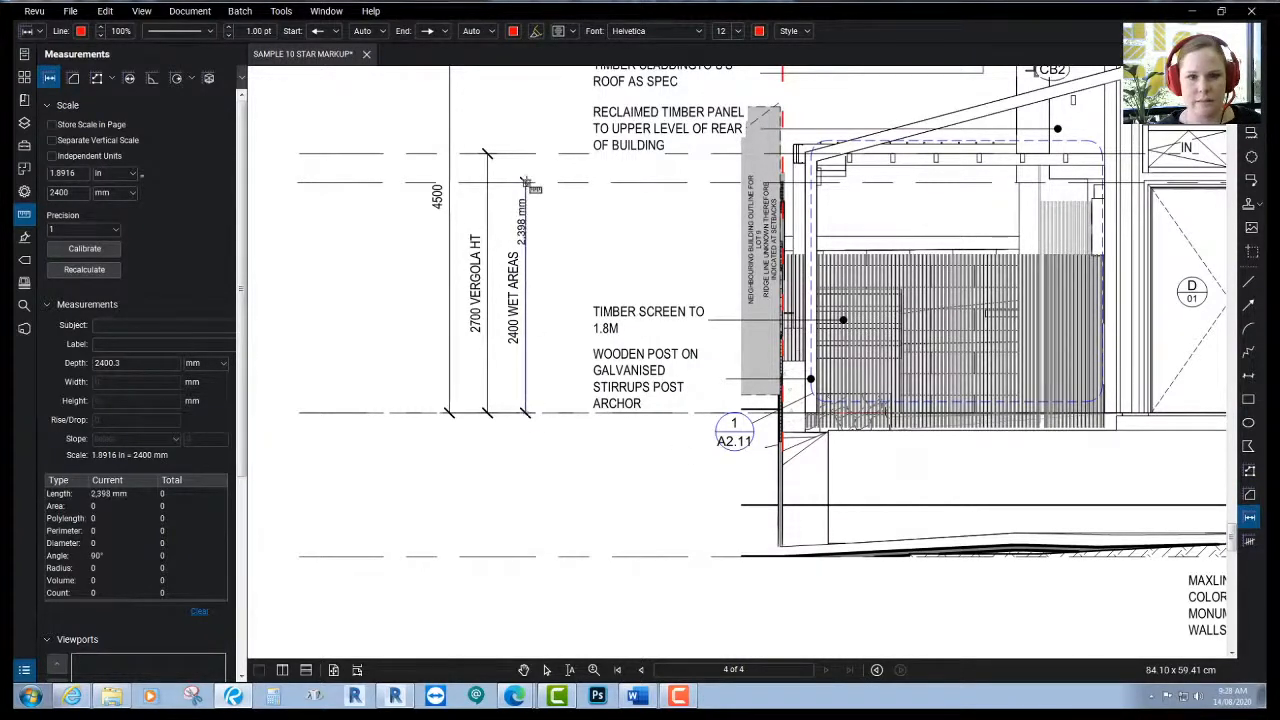
pyautogui.click(536, 182)
pyautogui.scroll(-2, 497, 272)
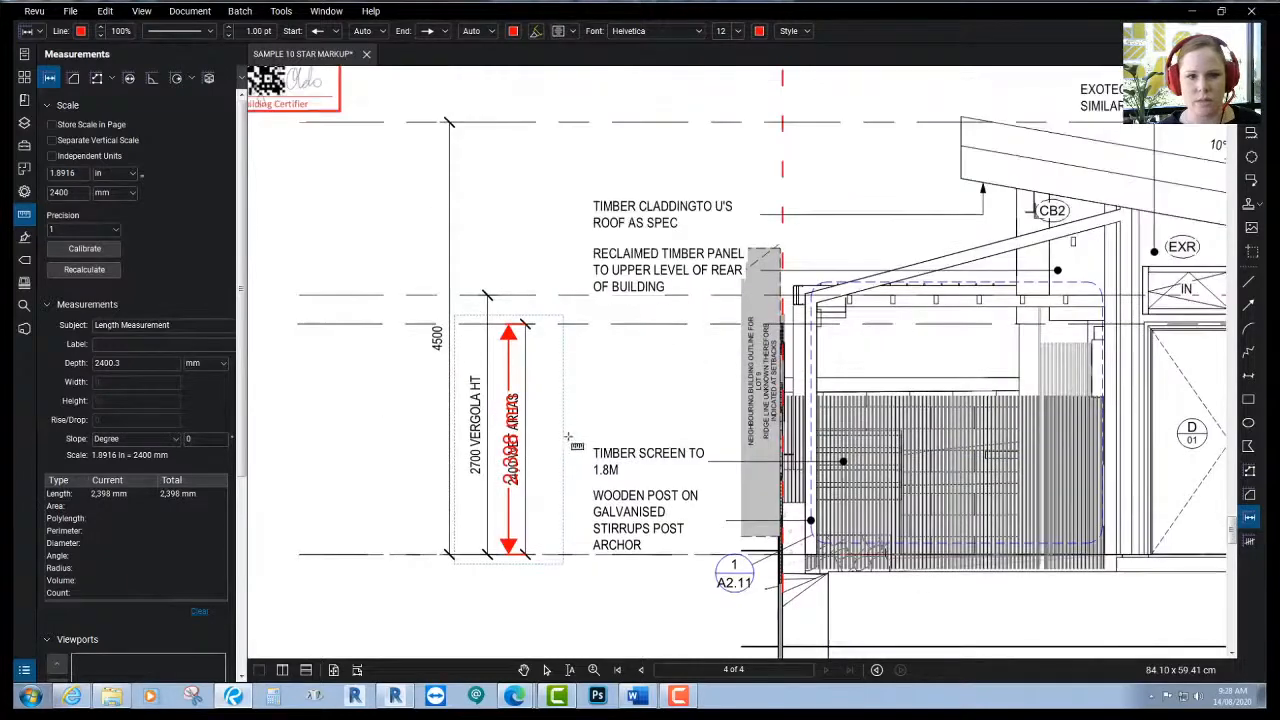
pyautogui.scroll(2, 492, 320)
# - Measure the door-to-roof (3,586 mm), roof-to-cladding (3,810 mm) and cladding edge (2,484 mm) heights
pyautogui.moveTo(486, 347); pyautogui.dragTo(486, 273, button='middle')
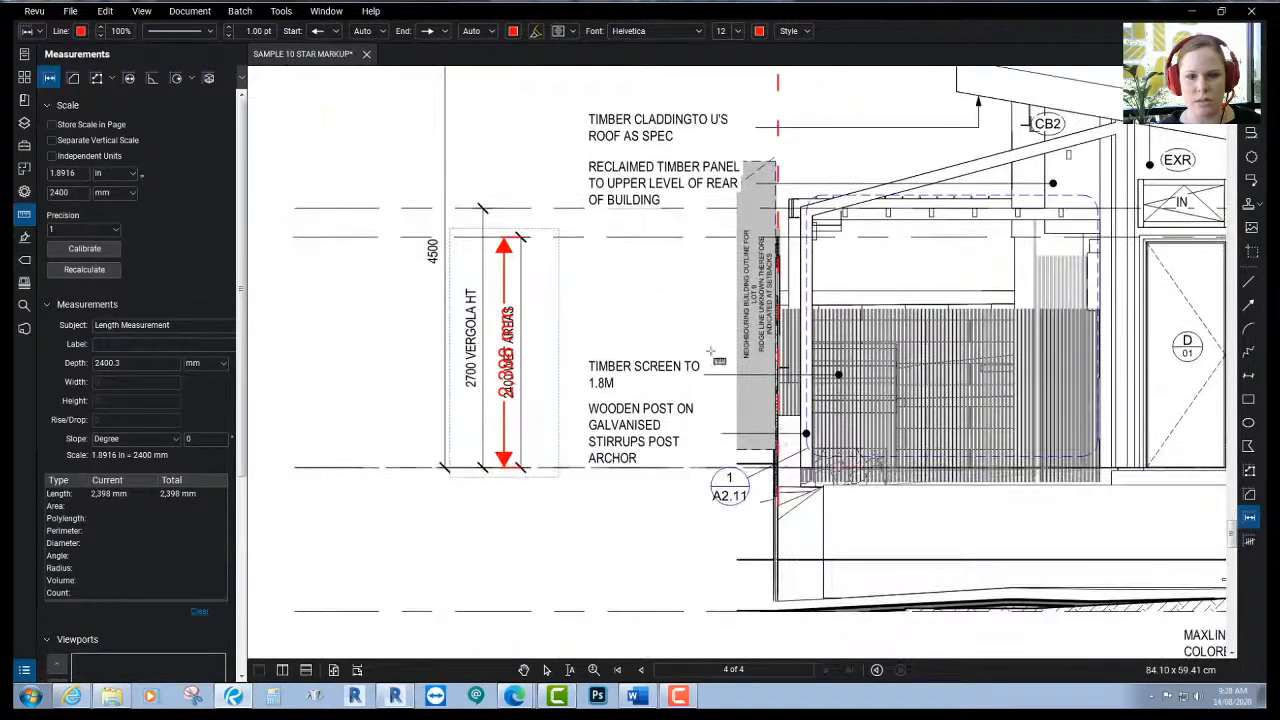
pyautogui.moveTo(738, 346); pyautogui.dragTo(337, 305, button='middle')
pyautogui.moveTo(662, 172); pyautogui.dragTo(697, 220, button='middle')
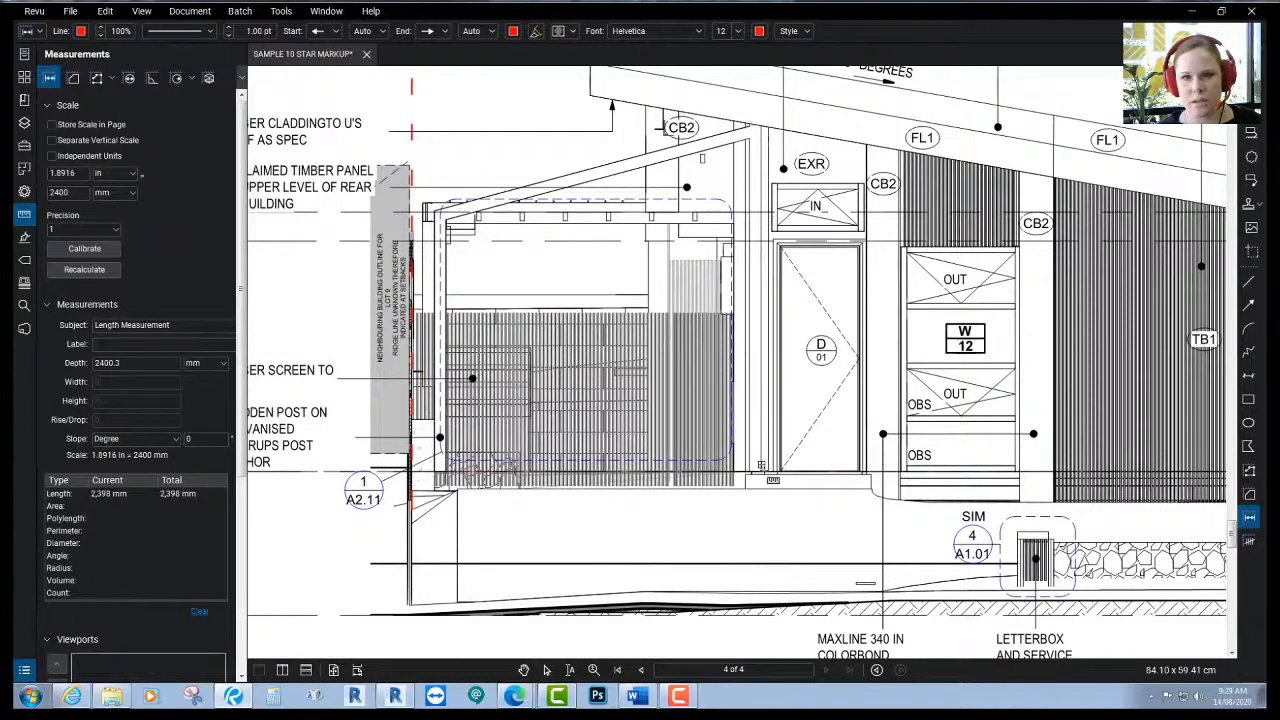
pyautogui.click(760, 472)
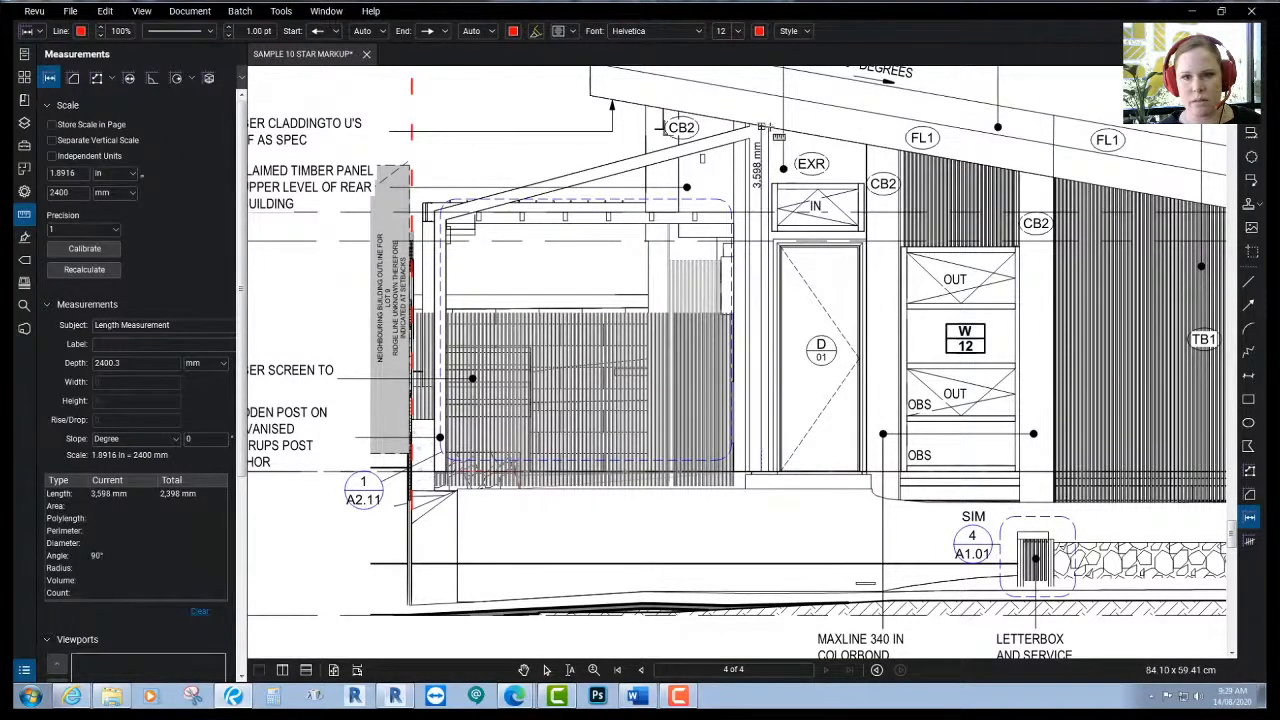
pyautogui.click(752, 130)
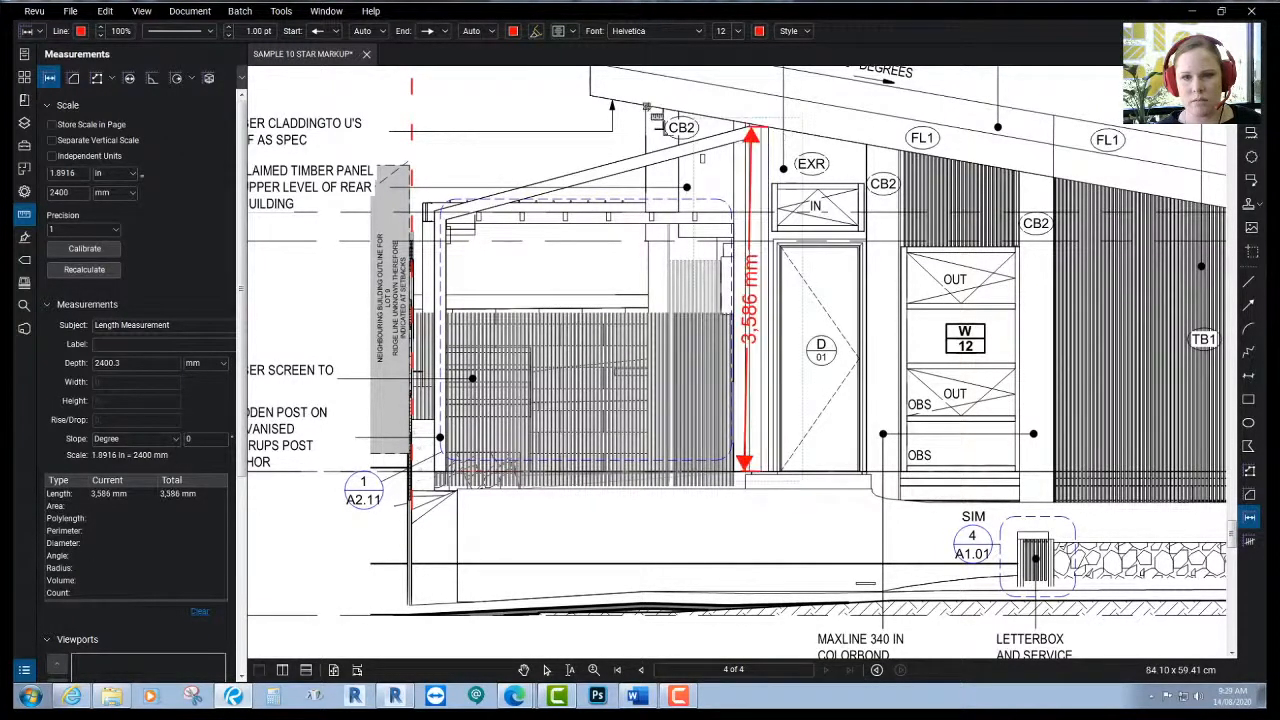
pyautogui.click(660, 108)
pyautogui.click(661, 465)
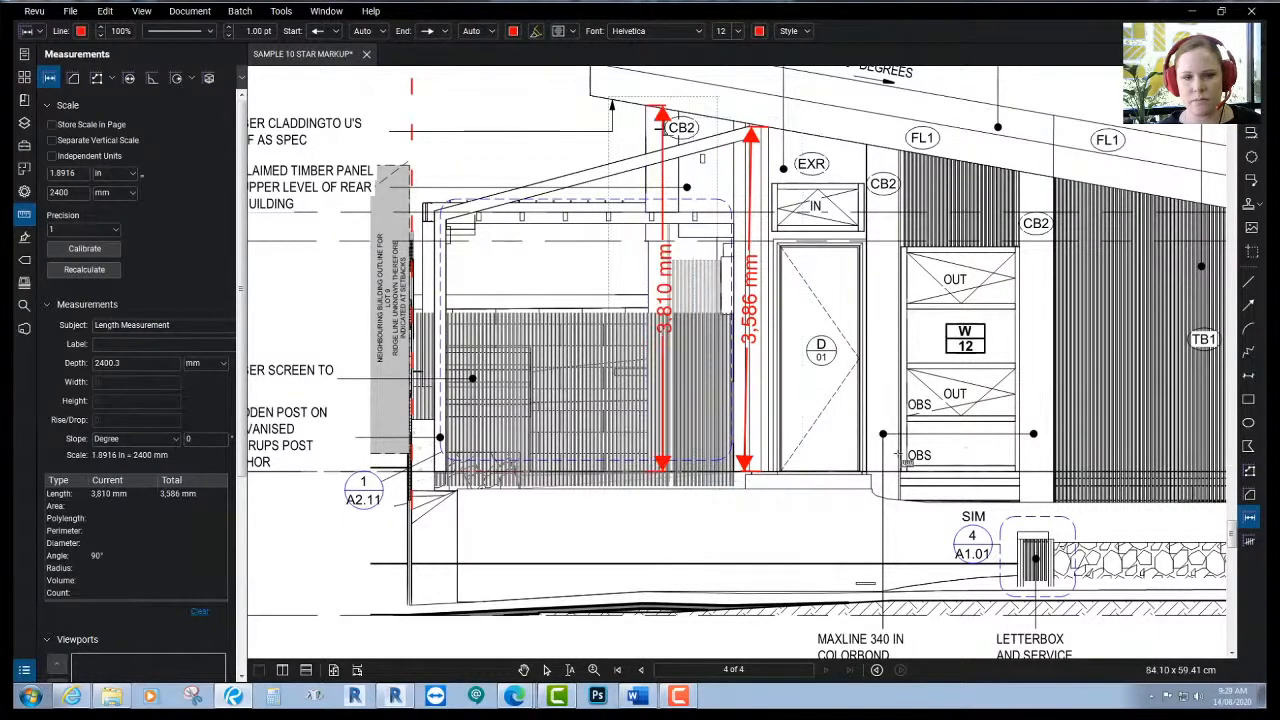
pyautogui.moveTo(997, 456); pyautogui.dragTo(606, 447, button='middle')
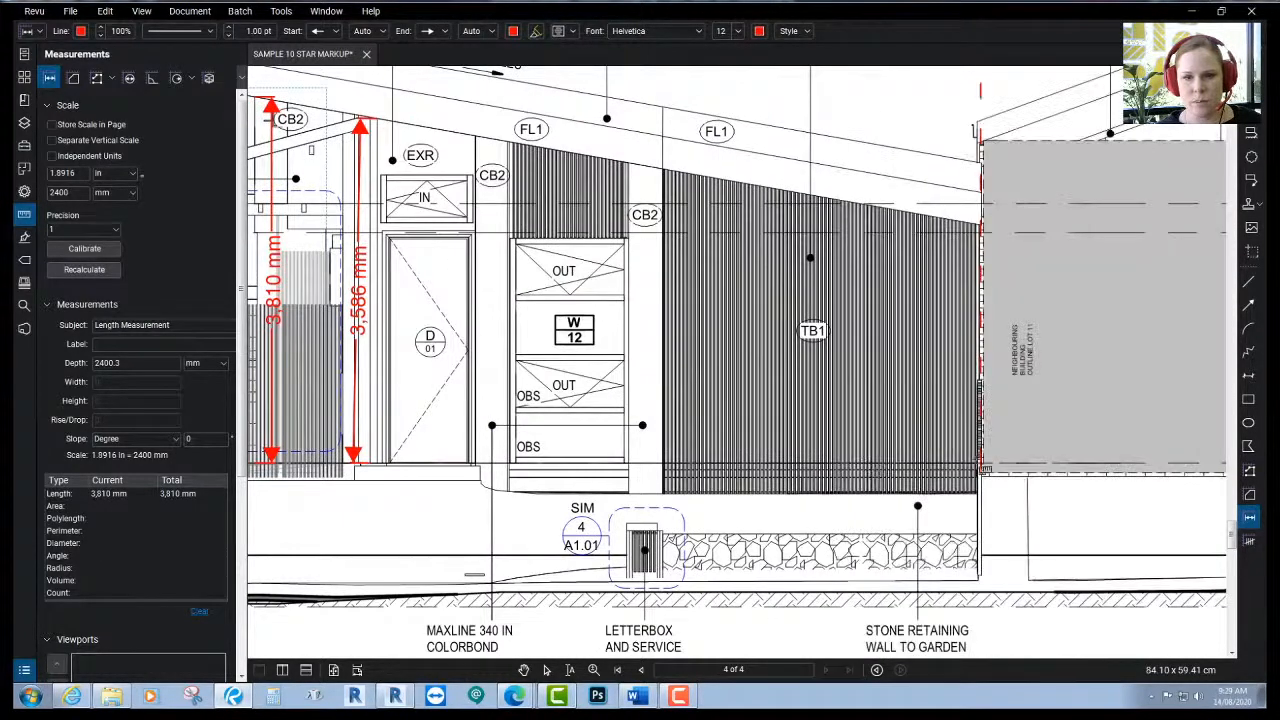
pyautogui.click(978, 464)
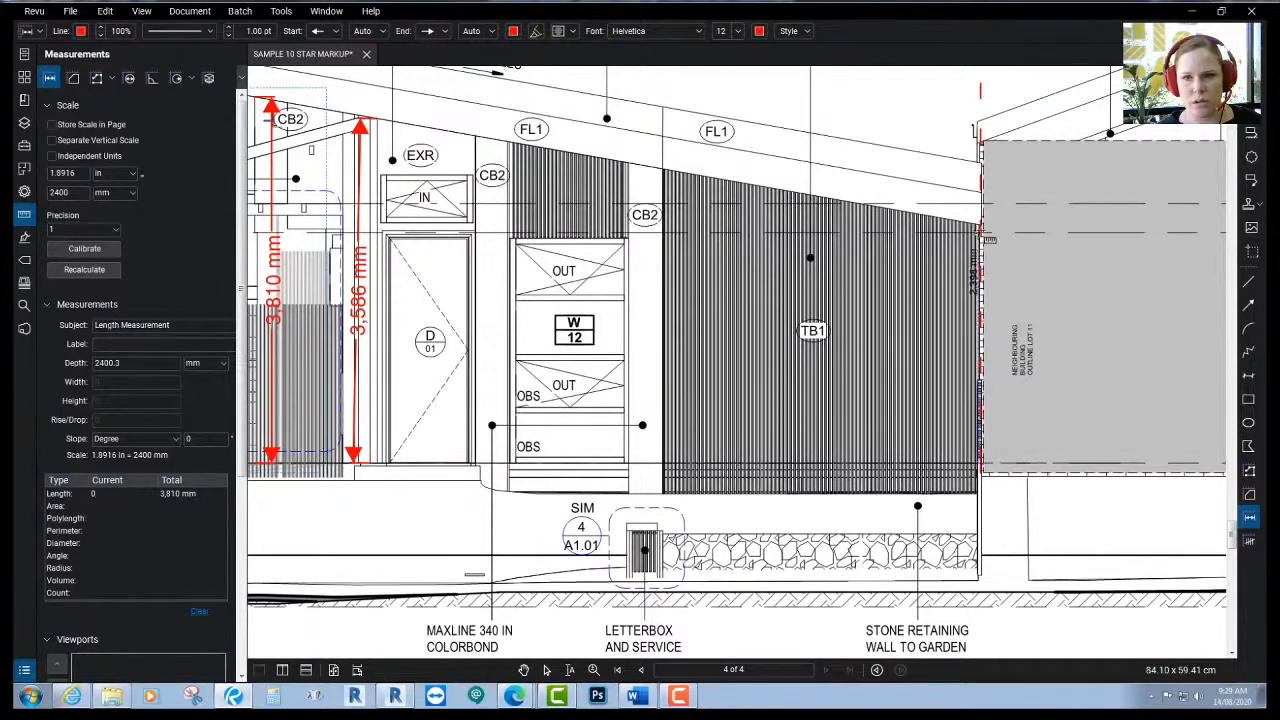
pyautogui.click(980, 223)
# - Stop measuring on the PDF and return to the Section 1 view in Revit
pyautogui.scroll(-3, 1025, 339)
pyautogui.moveTo(787, 287); pyautogui.dragTo(877, 611, button='middle')
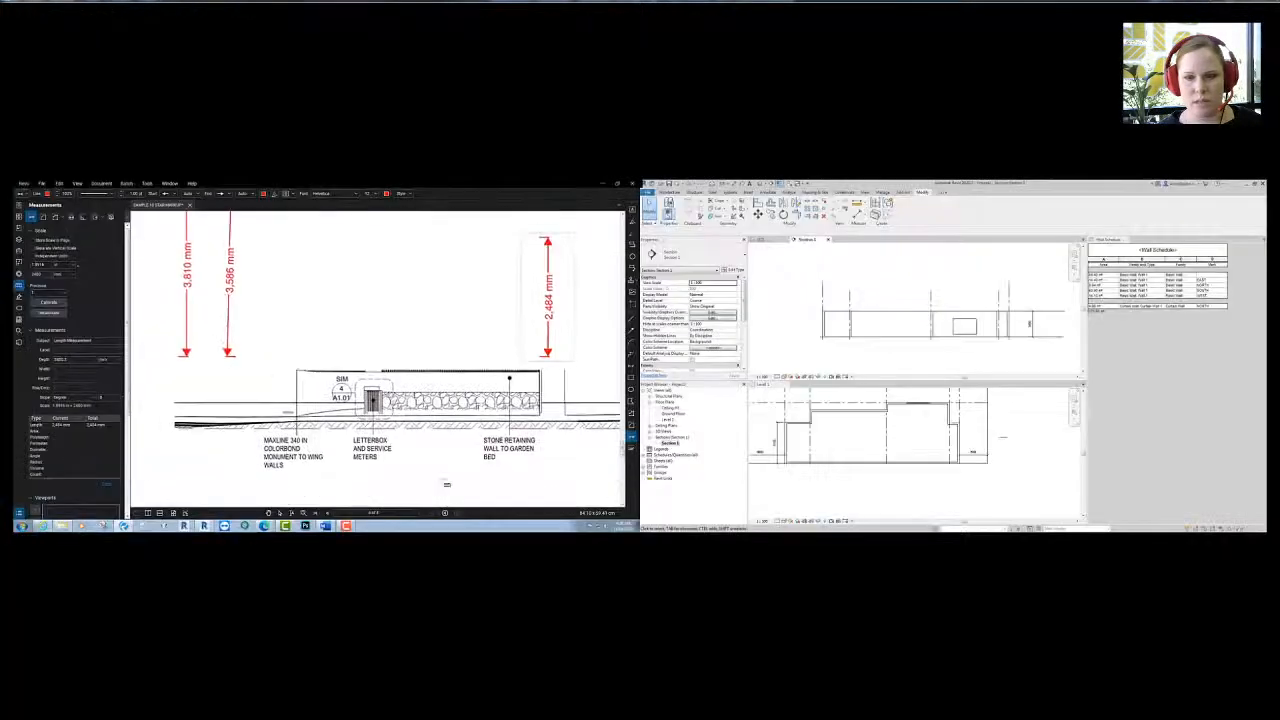
pyautogui.scroll(-3, 869, 505)
pyautogui.moveTo(886, 556); pyautogui.dragTo(879, 481, button='middle')
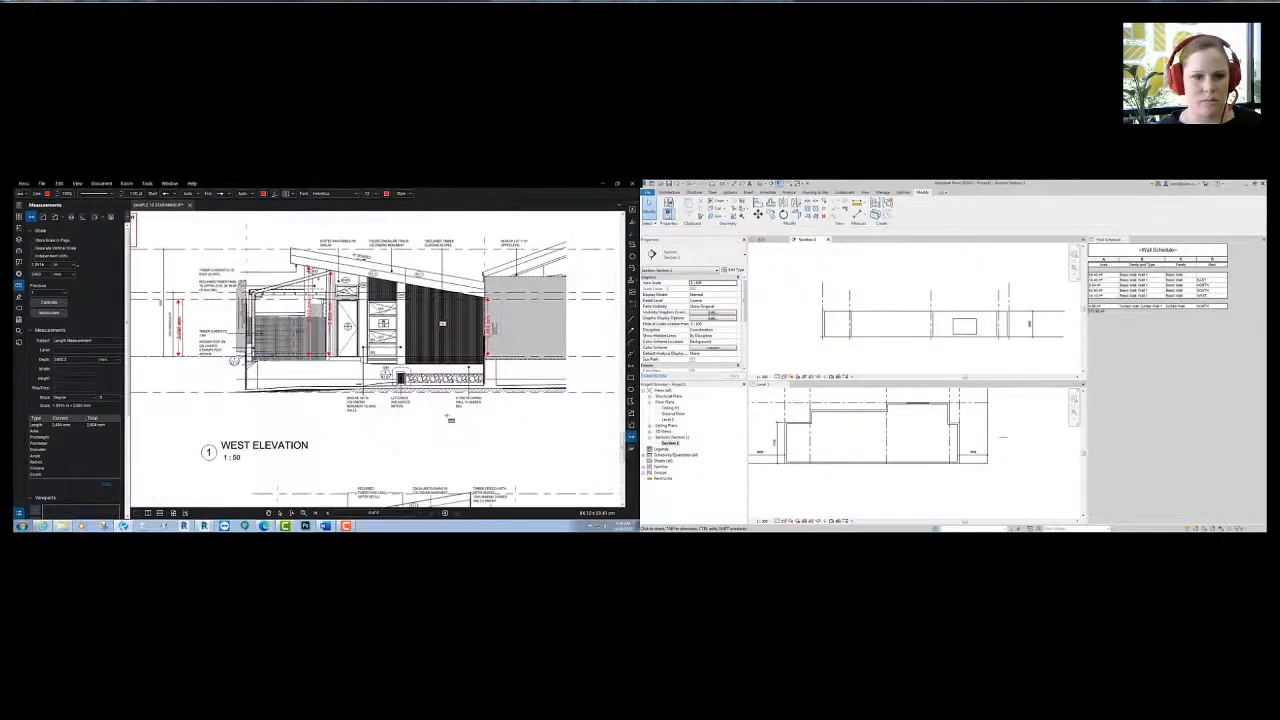
pyautogui.press('Escape')
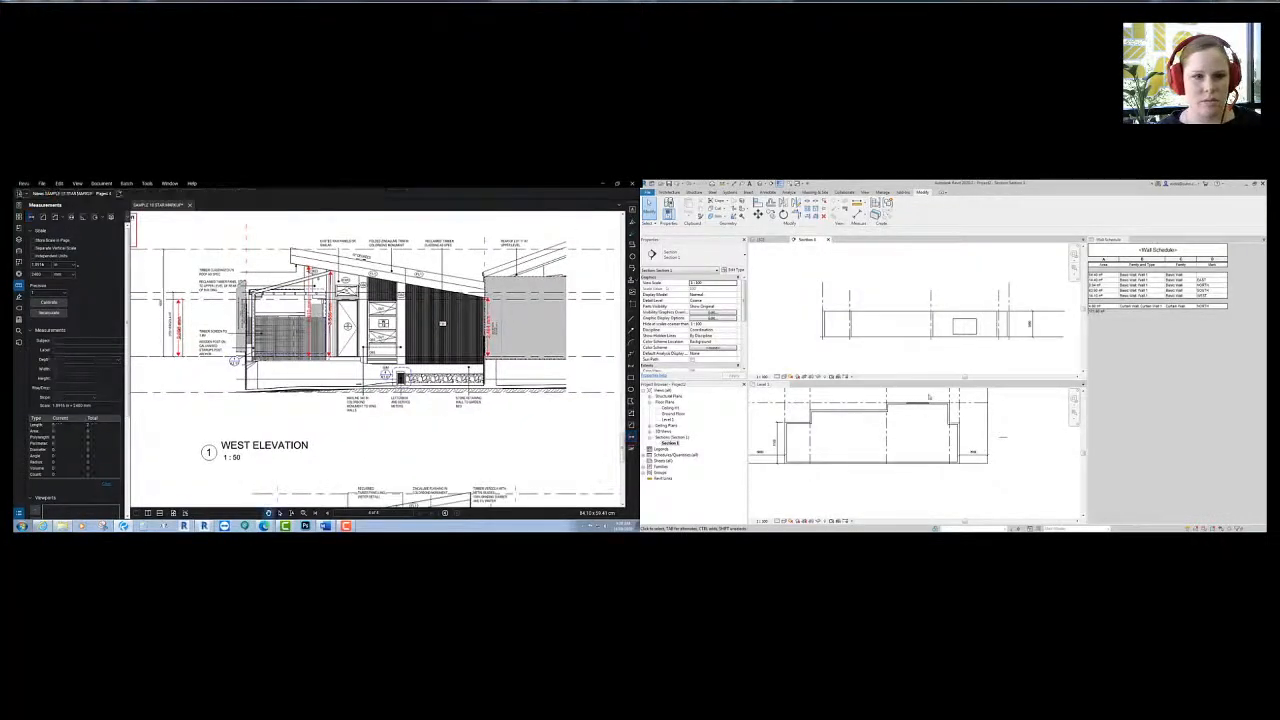
pyautogui.click(869, 434)
pyautogui.moveTo(824, 442); pyautogui.dragTo(843, 448, button='middle')
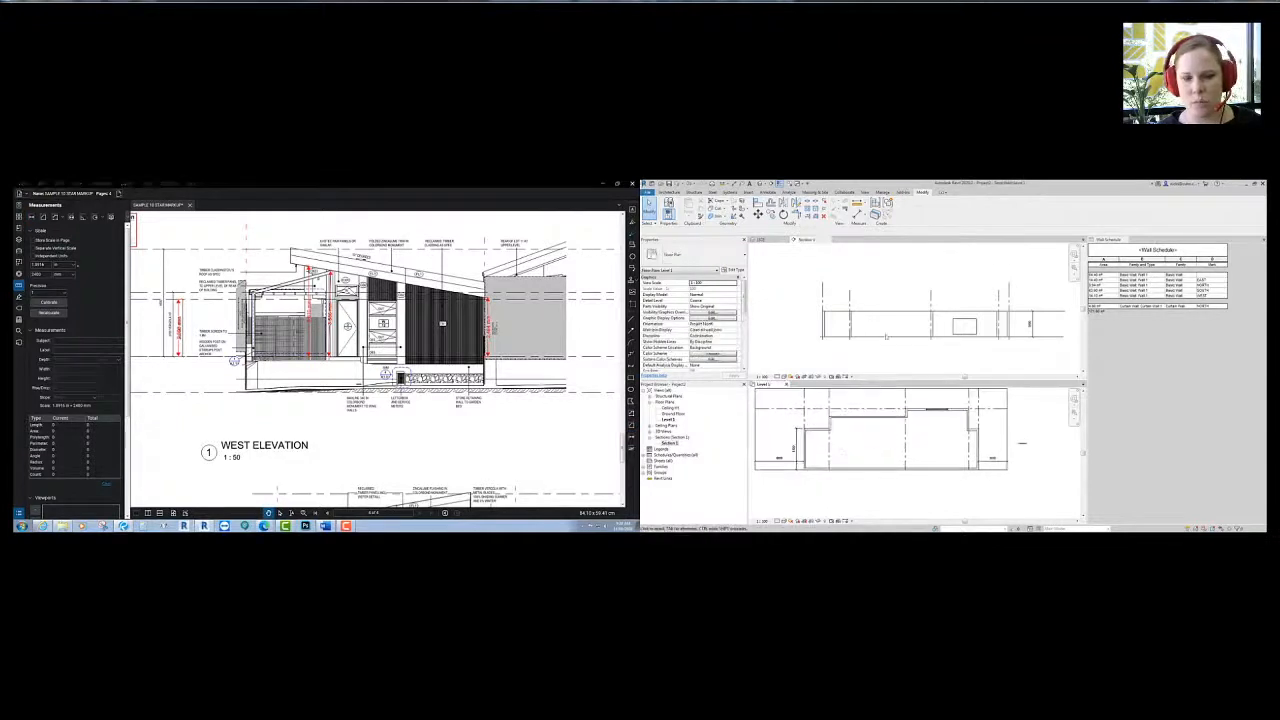
pyautogui.click(866, 360)
pyautogui.moveTo(866, 360); pyautogui.dragTo(829, 357, button='middle')
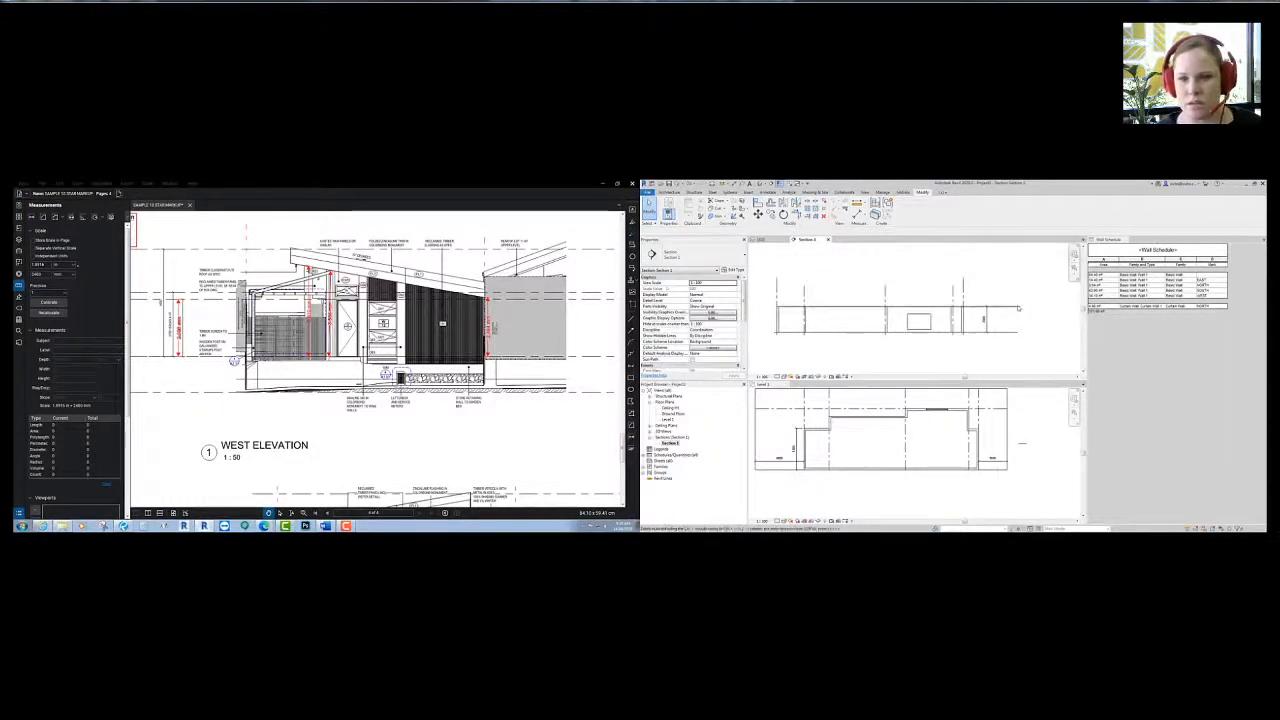
# - Select the Ceiling Ht level in Section 1 to check its height
pyautogui.click(977, 306)
pyautogui.scroll(2, 976, 306)
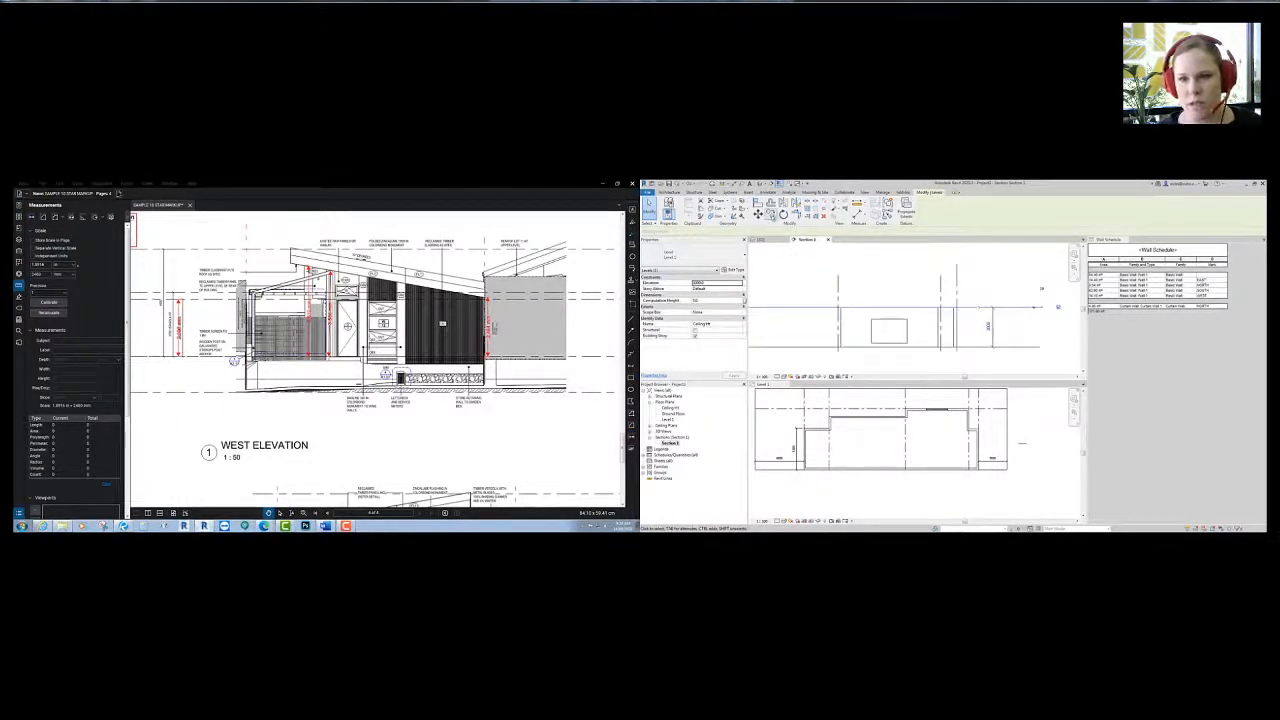
pyautogui.click(812, 280)
pyautogui.moveTo(806, 281); pyautogui.dragTo(831, 274, button='middle')
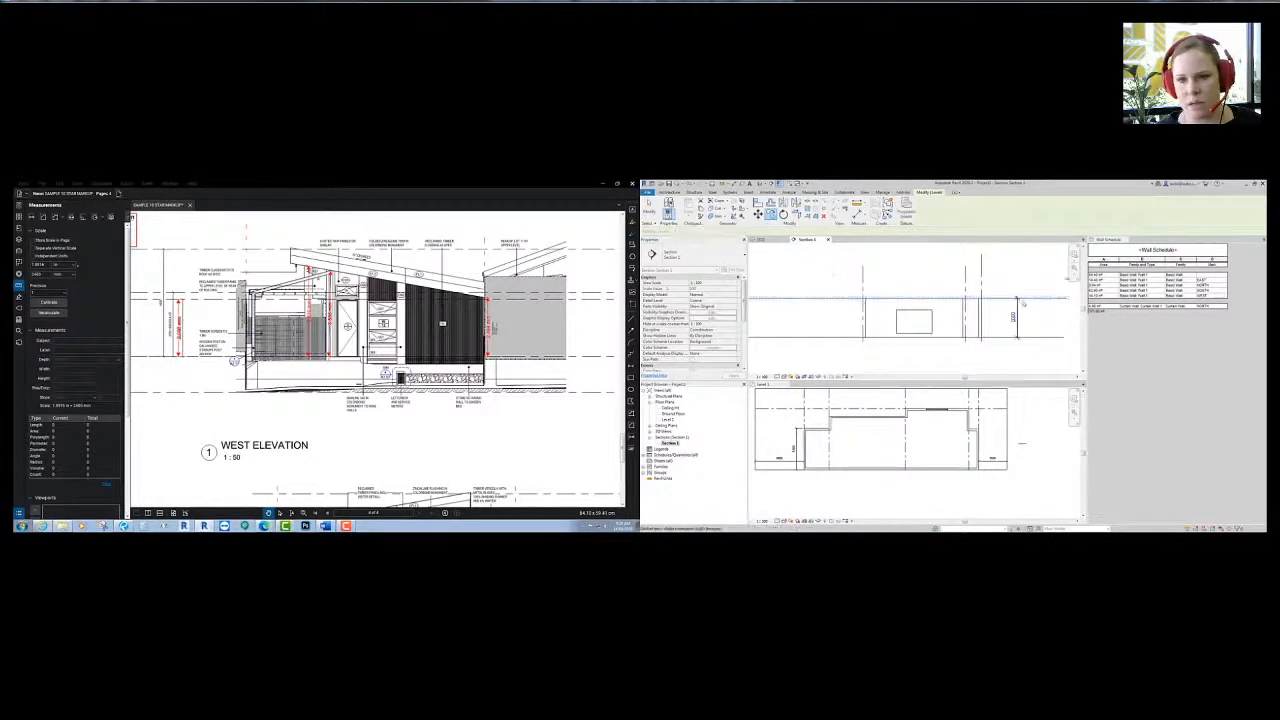
pyautogui.click(1016, 300)
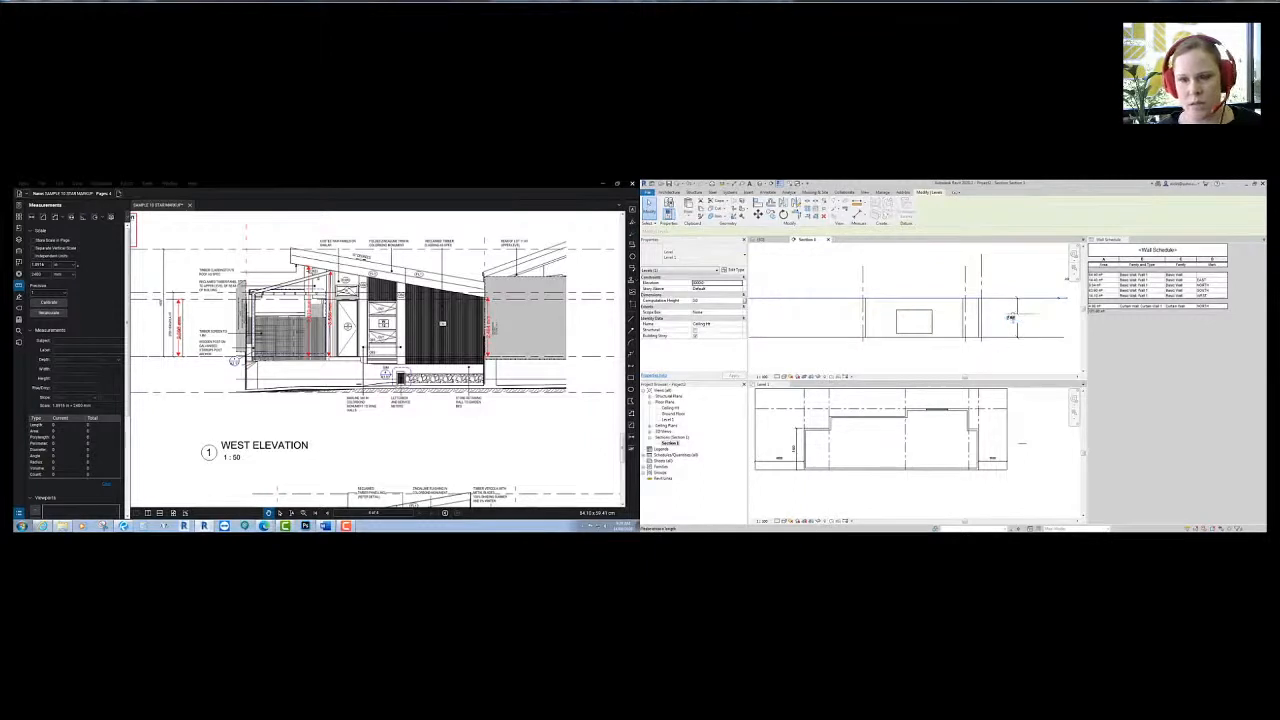
pyautogui.click(973, 302)
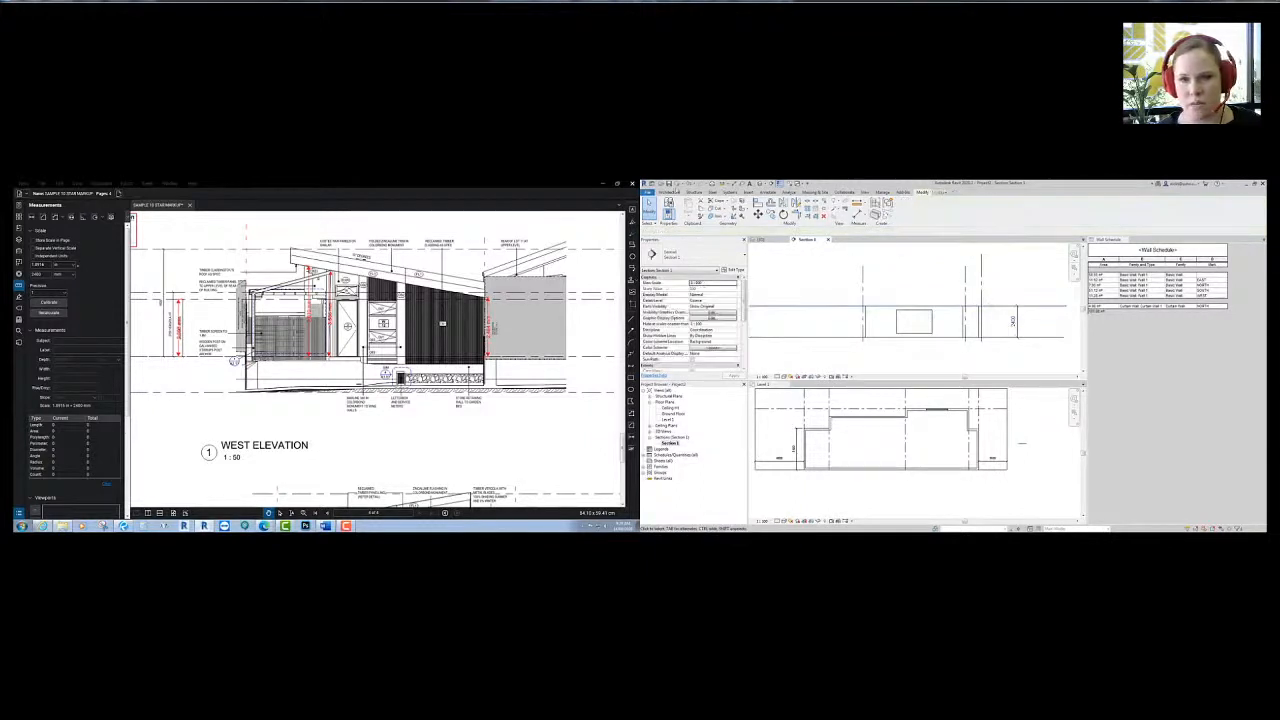
# - Start the Level tool from the Architecture tab
pyautogui.click(670, 192)
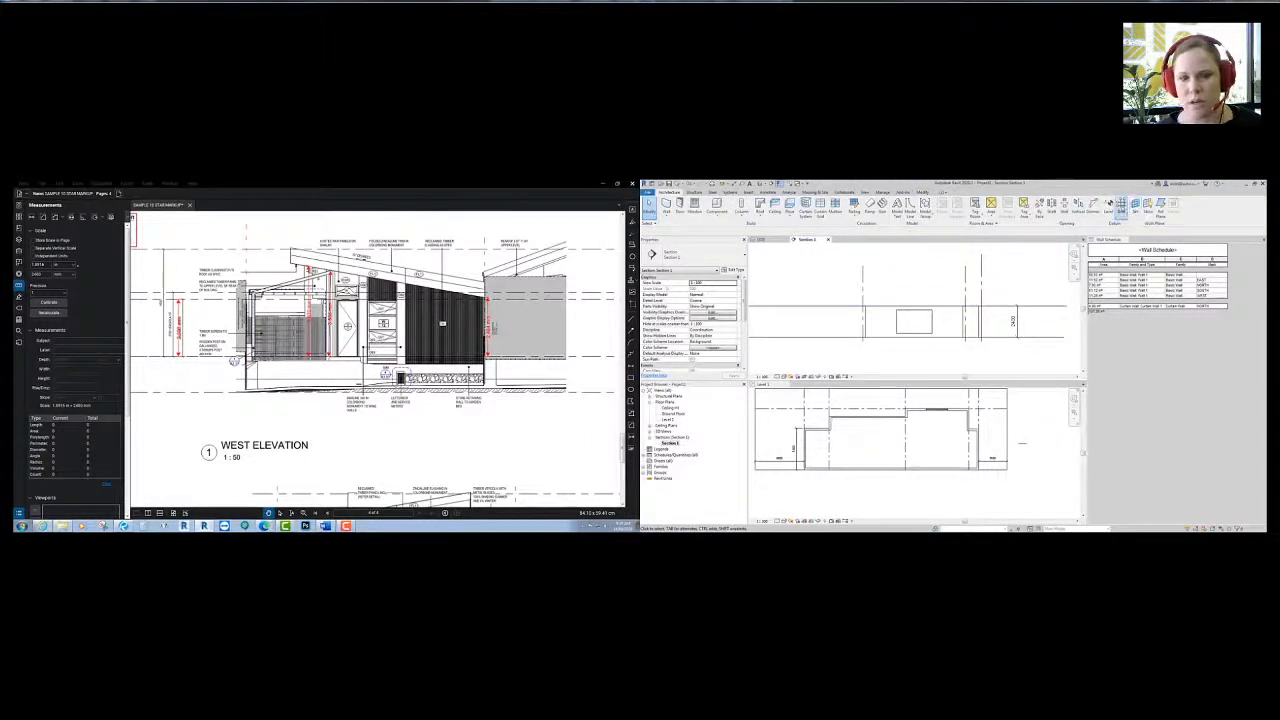
pyautogui.click(1134, 207)
pyautogui.click(670, 192)
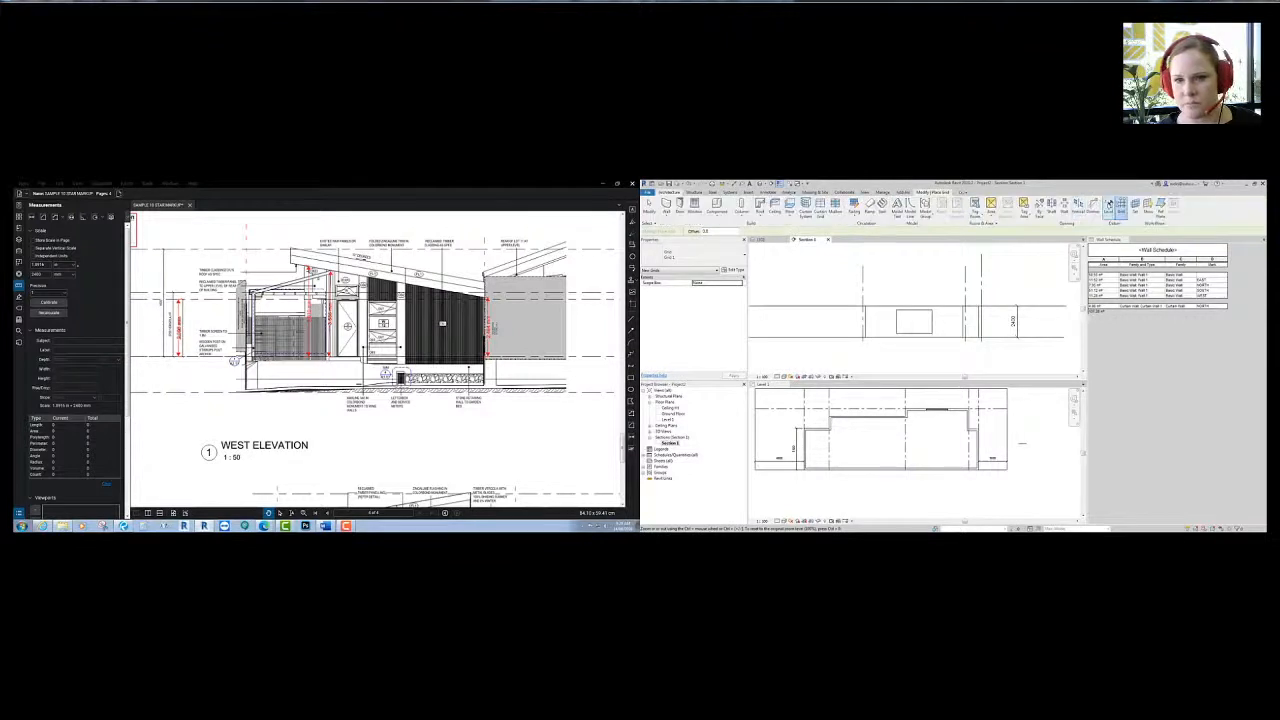
pyautogui.click(1108, 205)
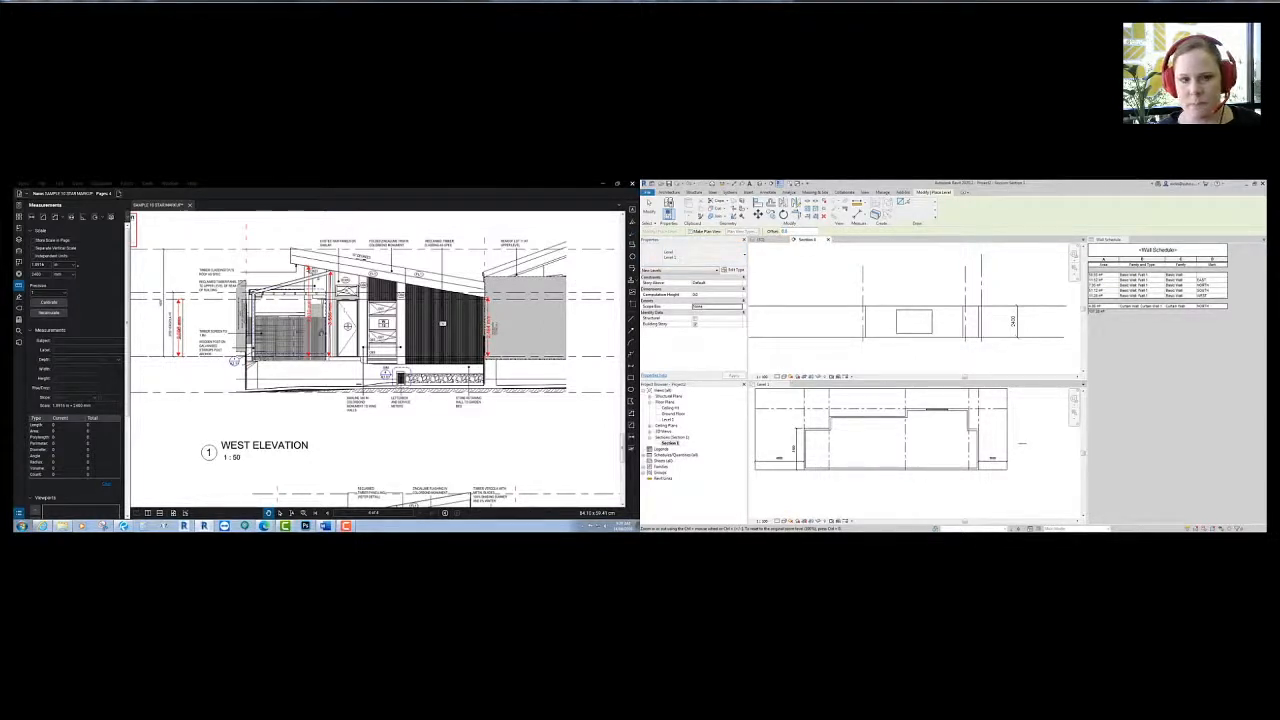
# - Choose Pick Lines for the new level, then cancel the Level tool without placing one
pyautogui.scroll(3, 323, 331)
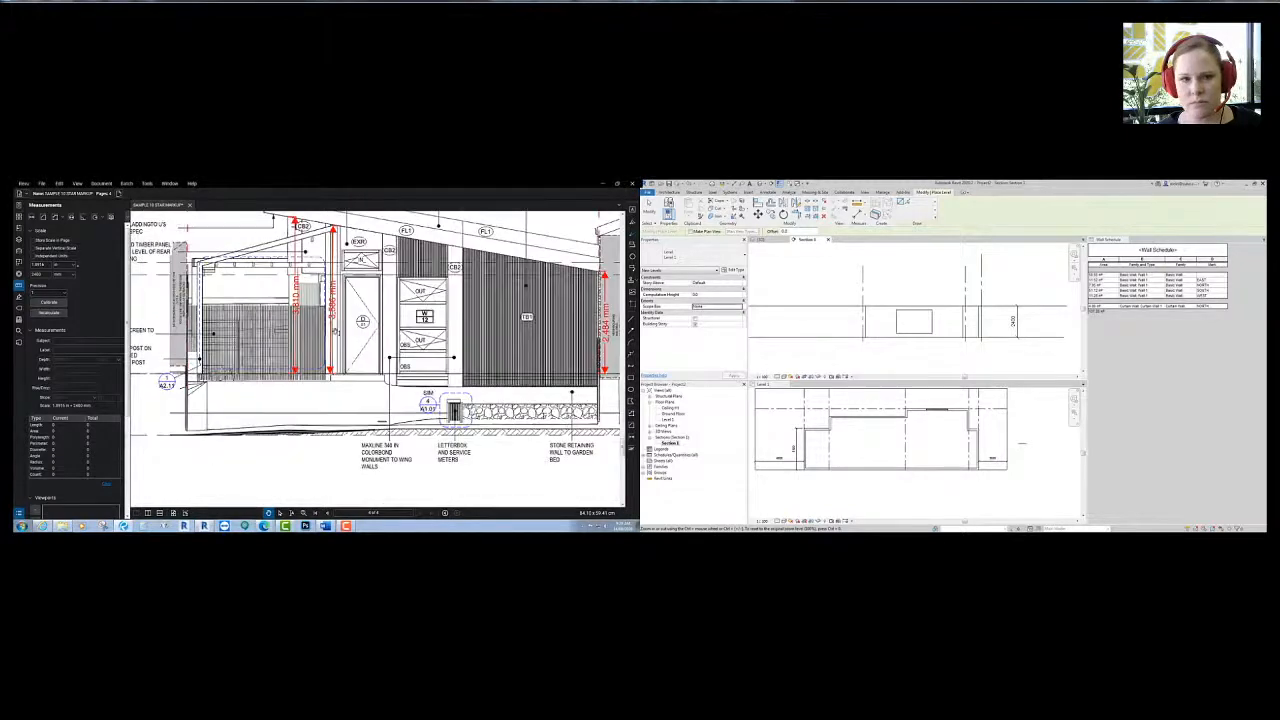
pyautogui.scroll(5, 341, 318)
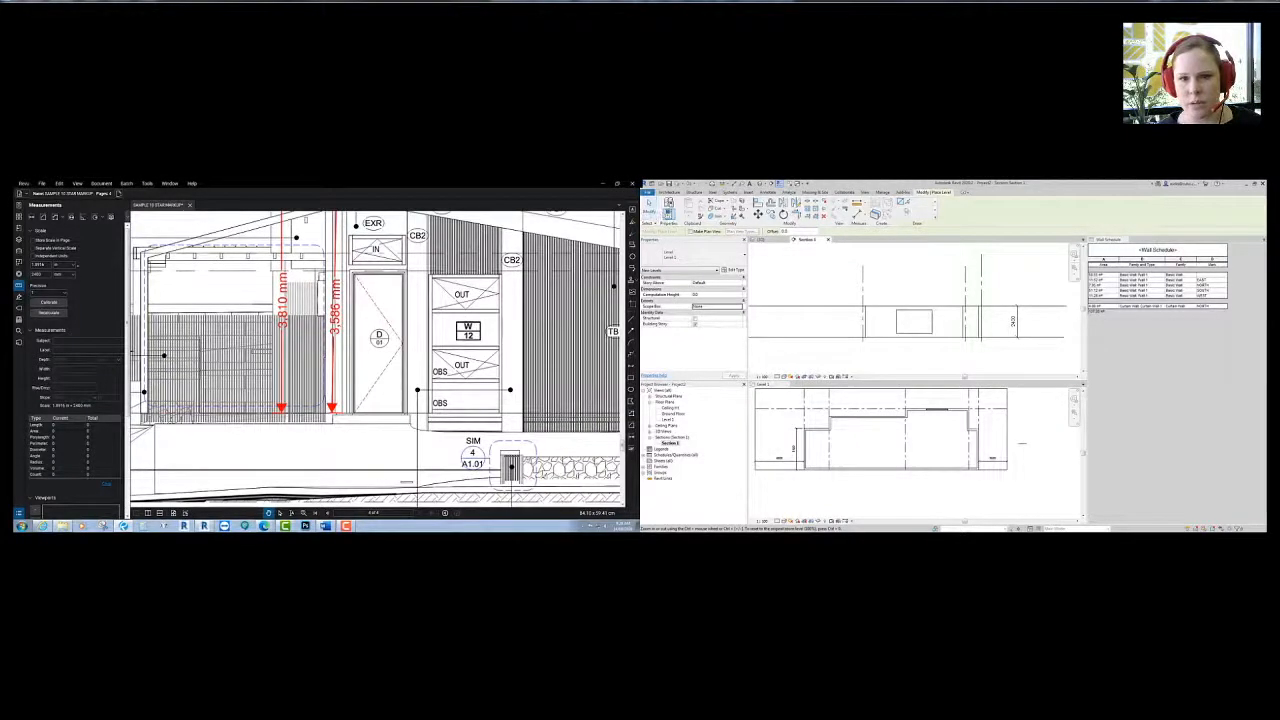
pyautogui.click(907, 205)
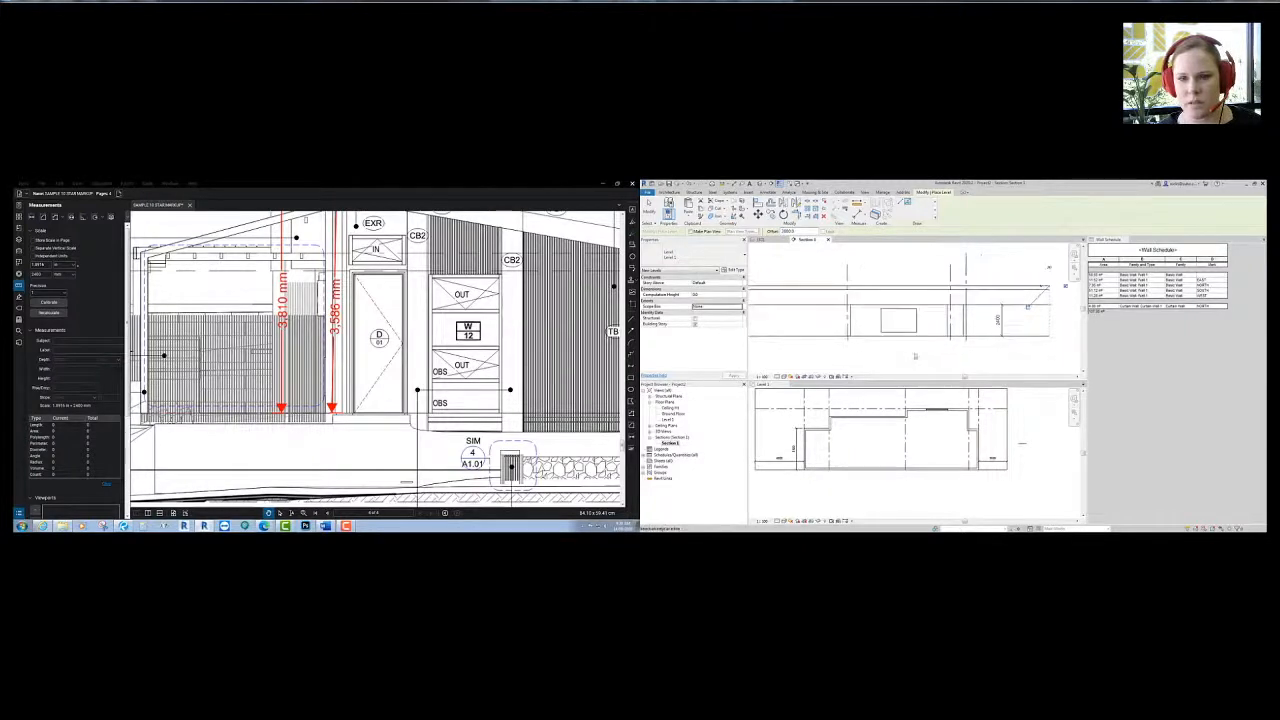
pyautogui.press('Escape')
pyautogui.scroll(-3, 887, 362)
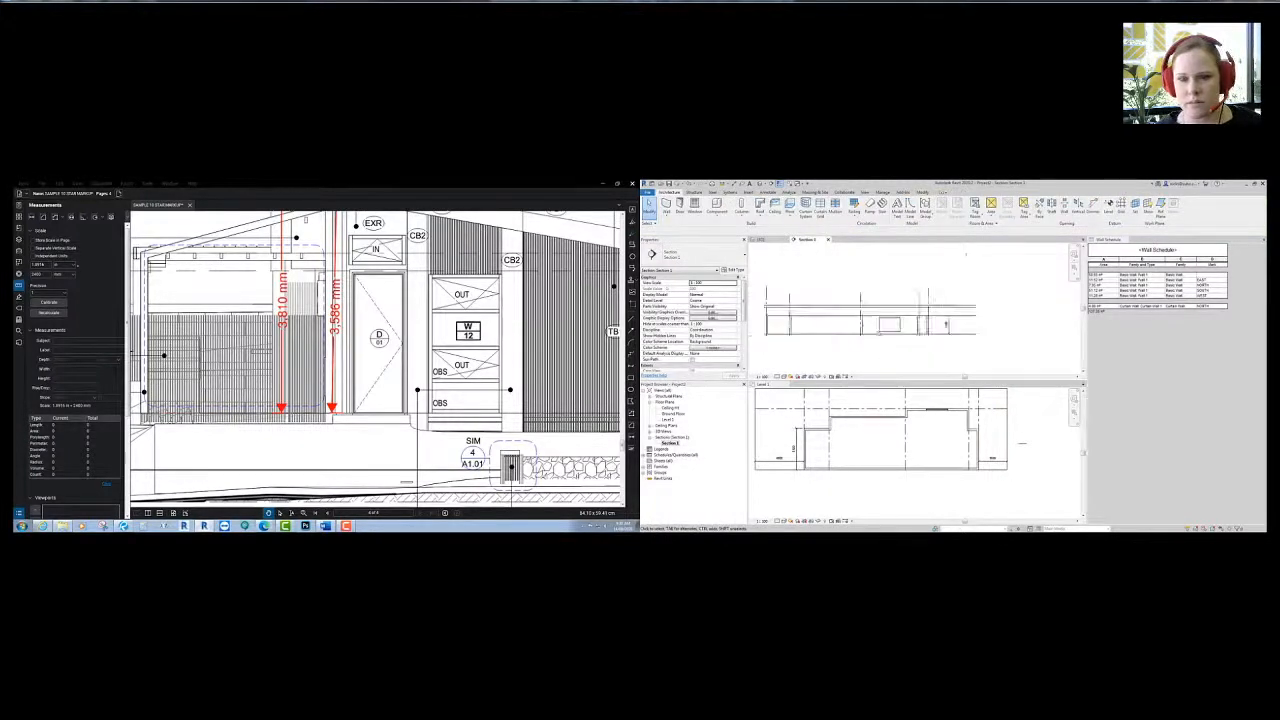
# - Select the curtain wall in the Section 1 view
pyautogui.click(900, 317)
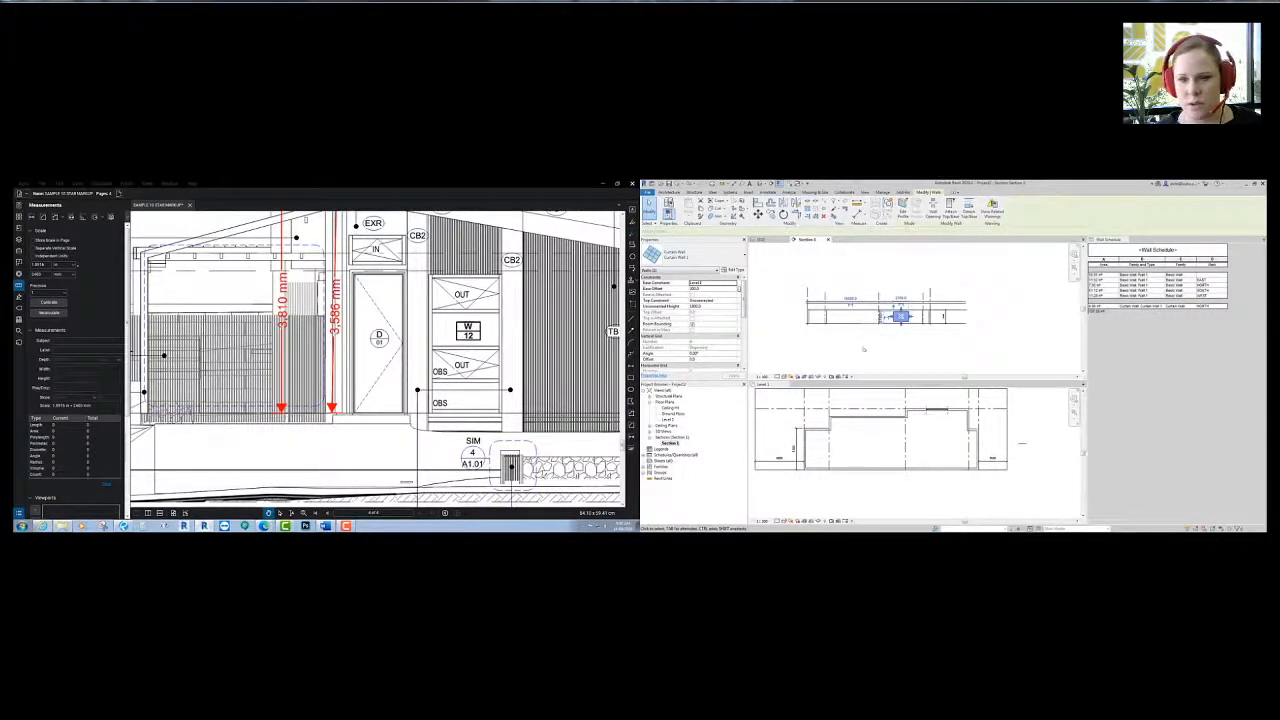
pyautogui.scroll(-4, 314, 357)
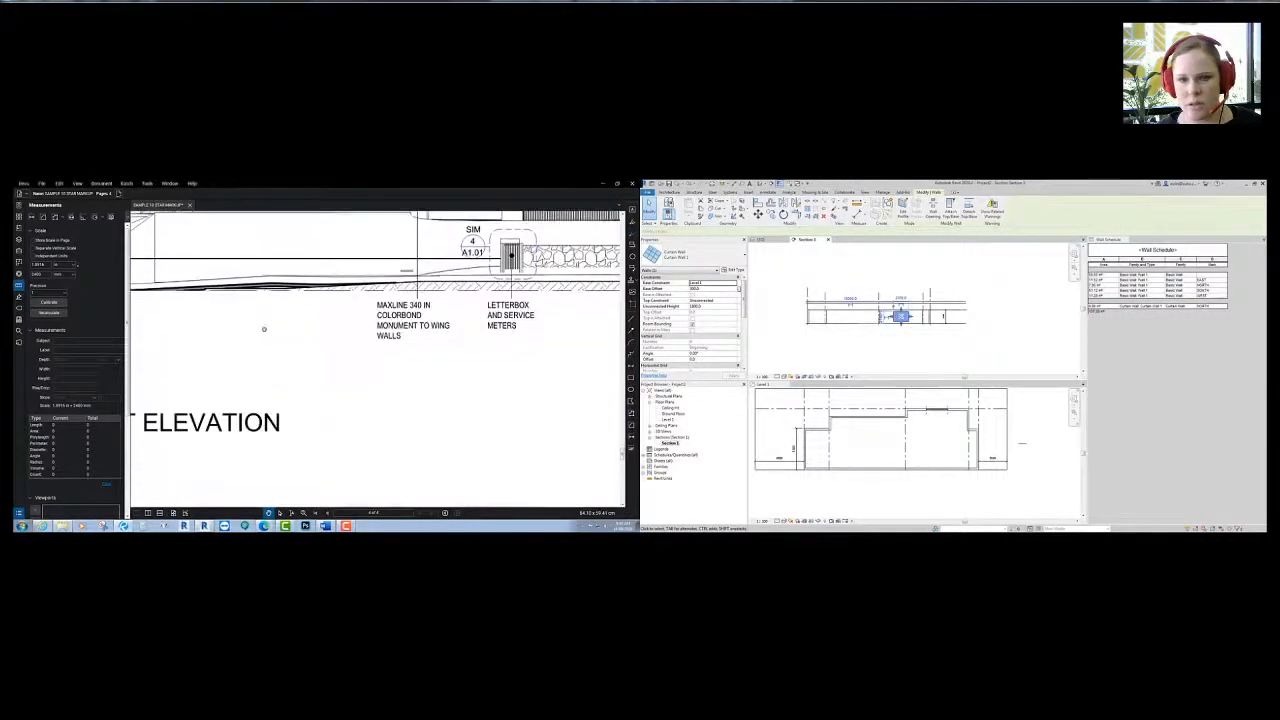
pyautogui.scroll(2, 264, 372)
pyautogui.scroll(-5, 264, 372)
pyautogui.scroll(2, 180, 357)
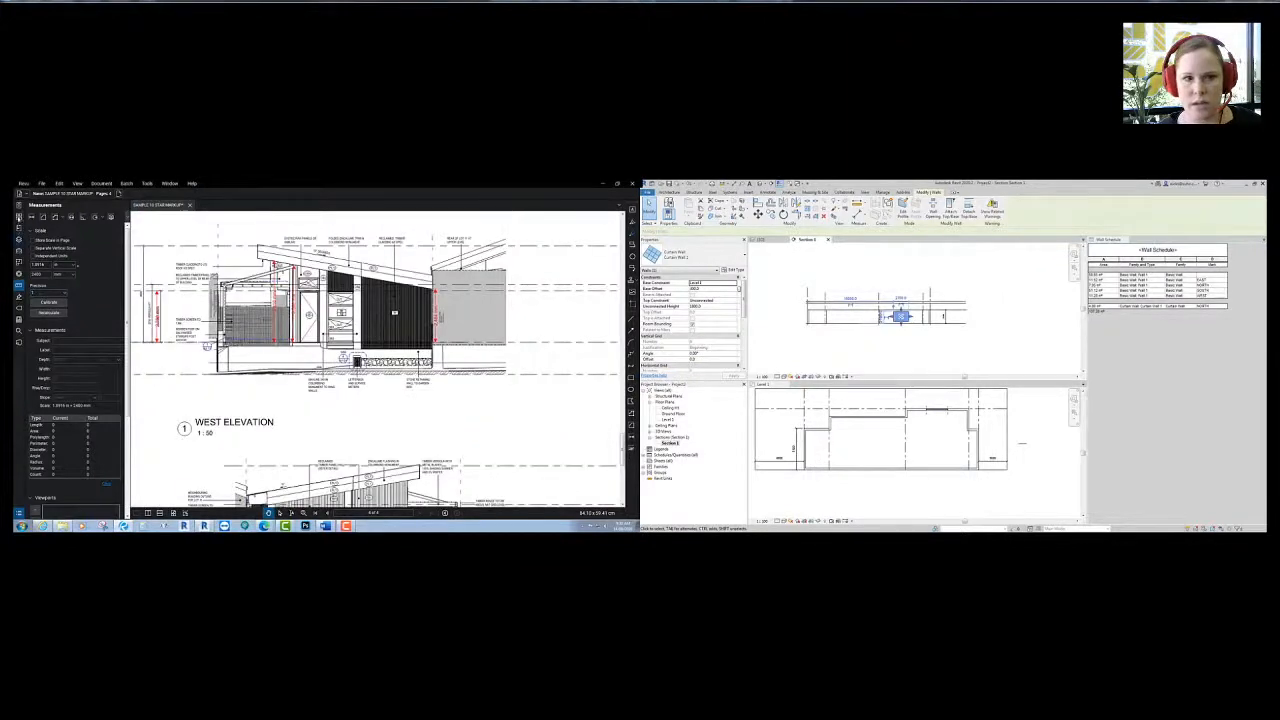
# - Show the page 2 floor plan in Bluebeam and make Level 1 the active Revit view
pyautogui.click(18, 216)
pyautogui.click(75, 360)
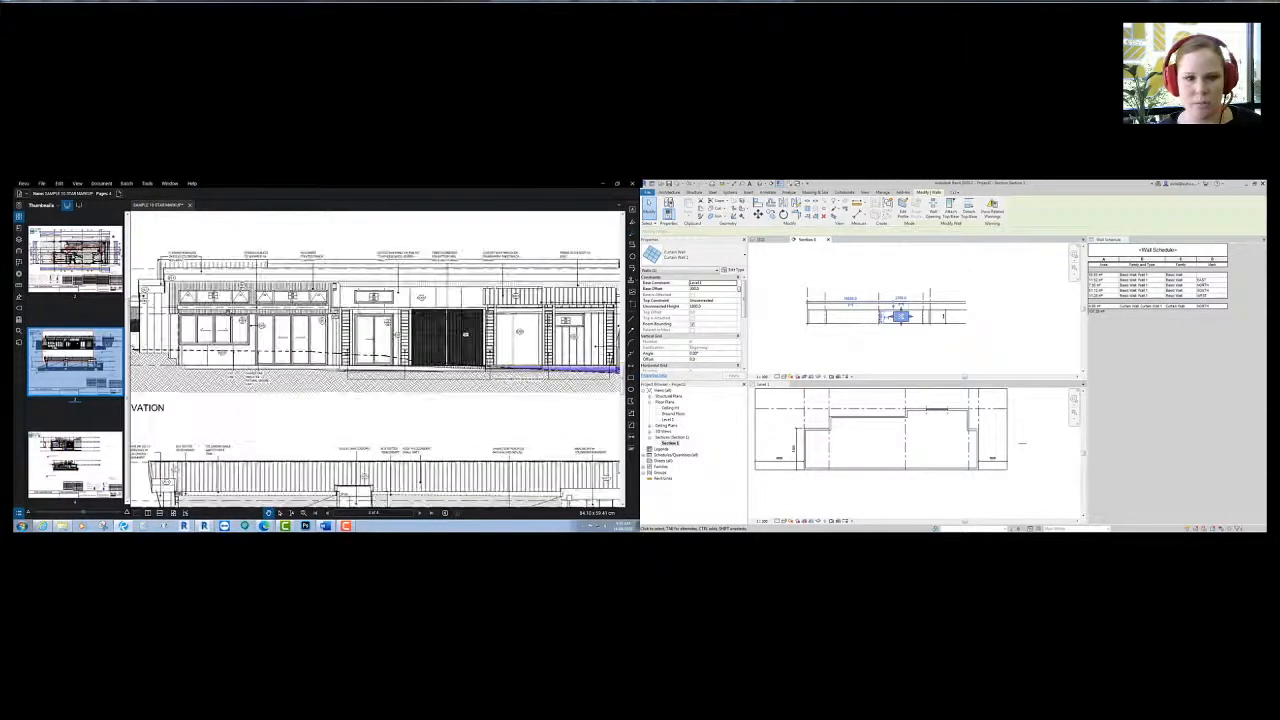
pyautogui.scroll(2, 297, 322)
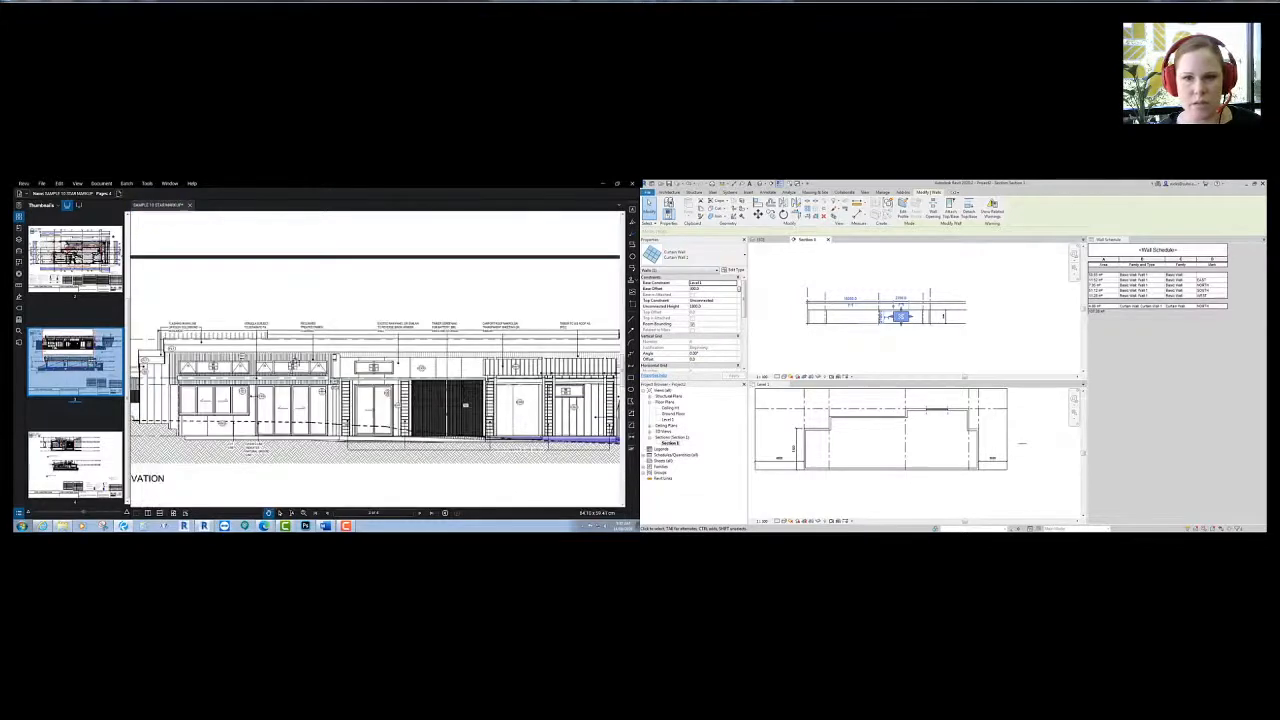
pyautogui.scroll(-2, 352, 423)
pyautogui.click(900, 347)
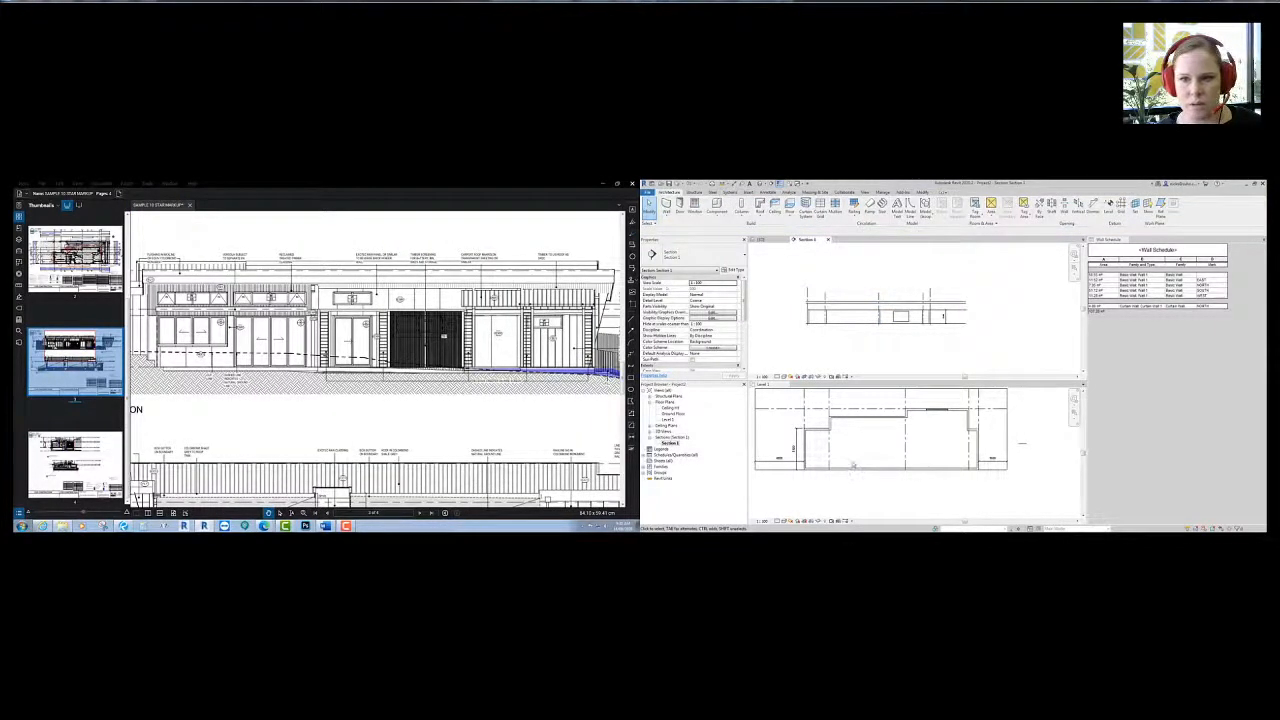
pyautogui.moveTo(853, 464); pyautogui.dragTo(870, 457, button='middle')
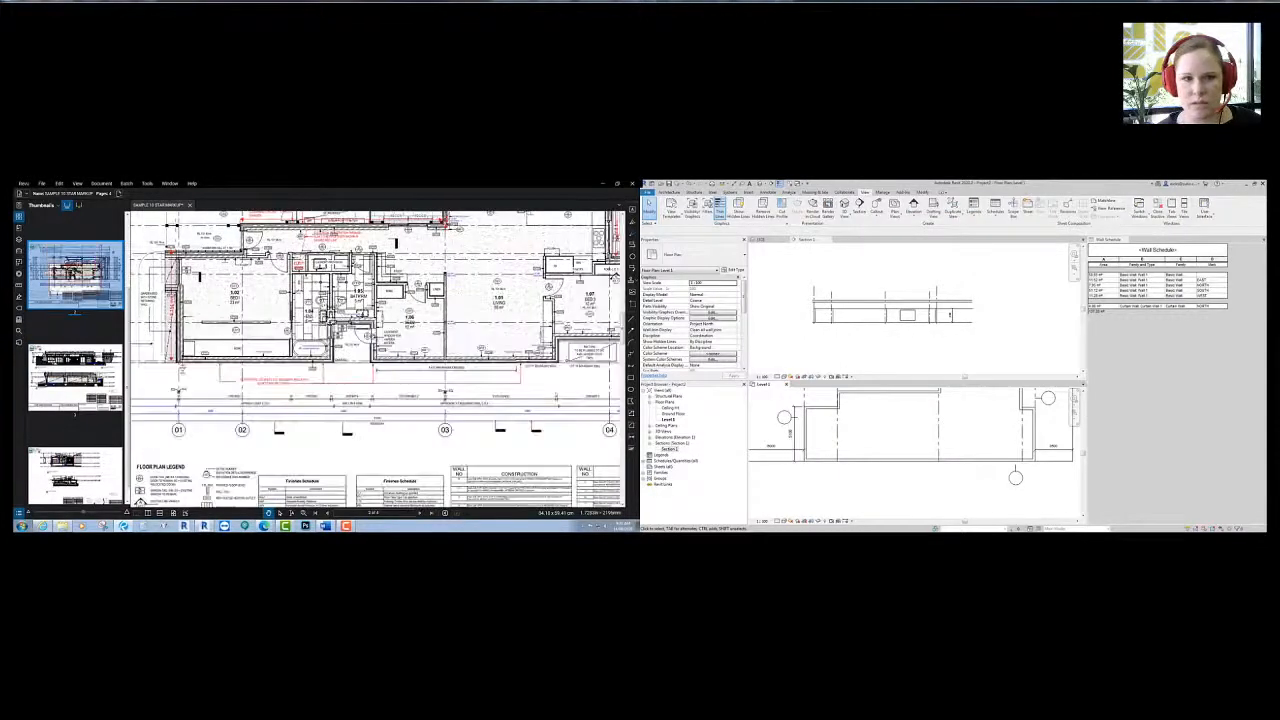
# - Measure the distance between the ensuite and bathroom walls on the PDF plan
pyautogui.click(450, 429)
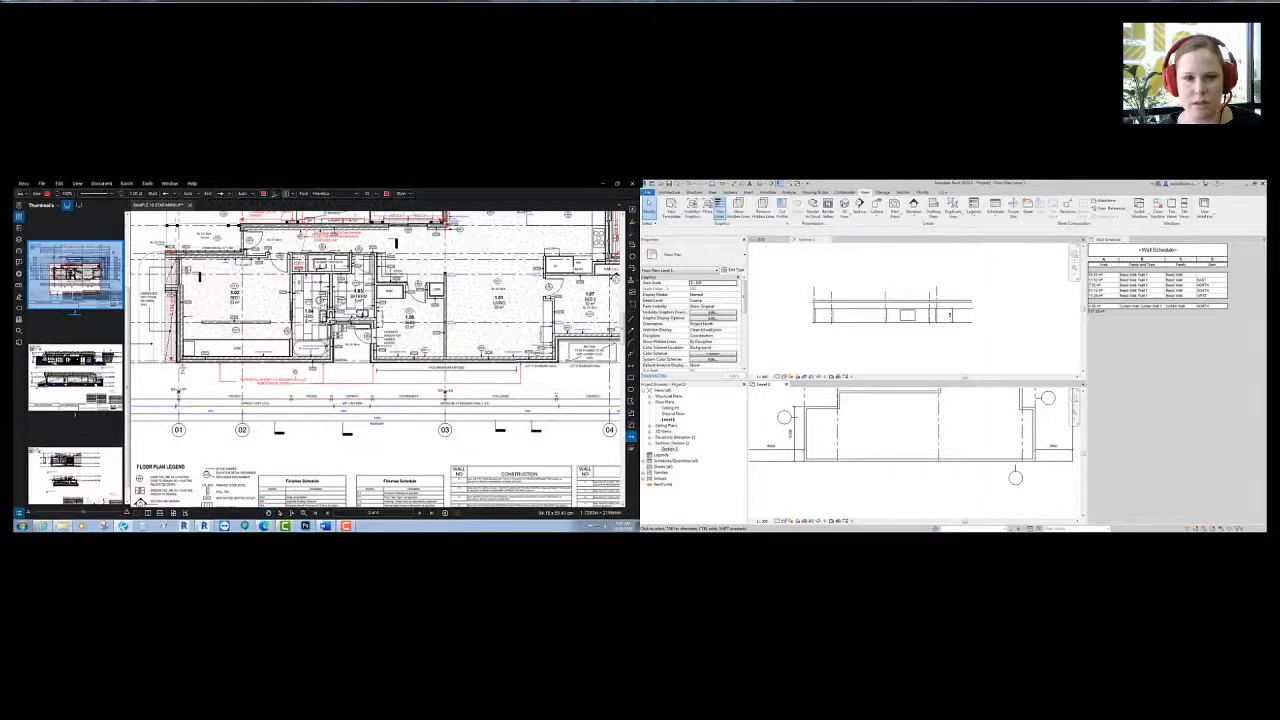
pyautogui.scroll(5, 472, 414)
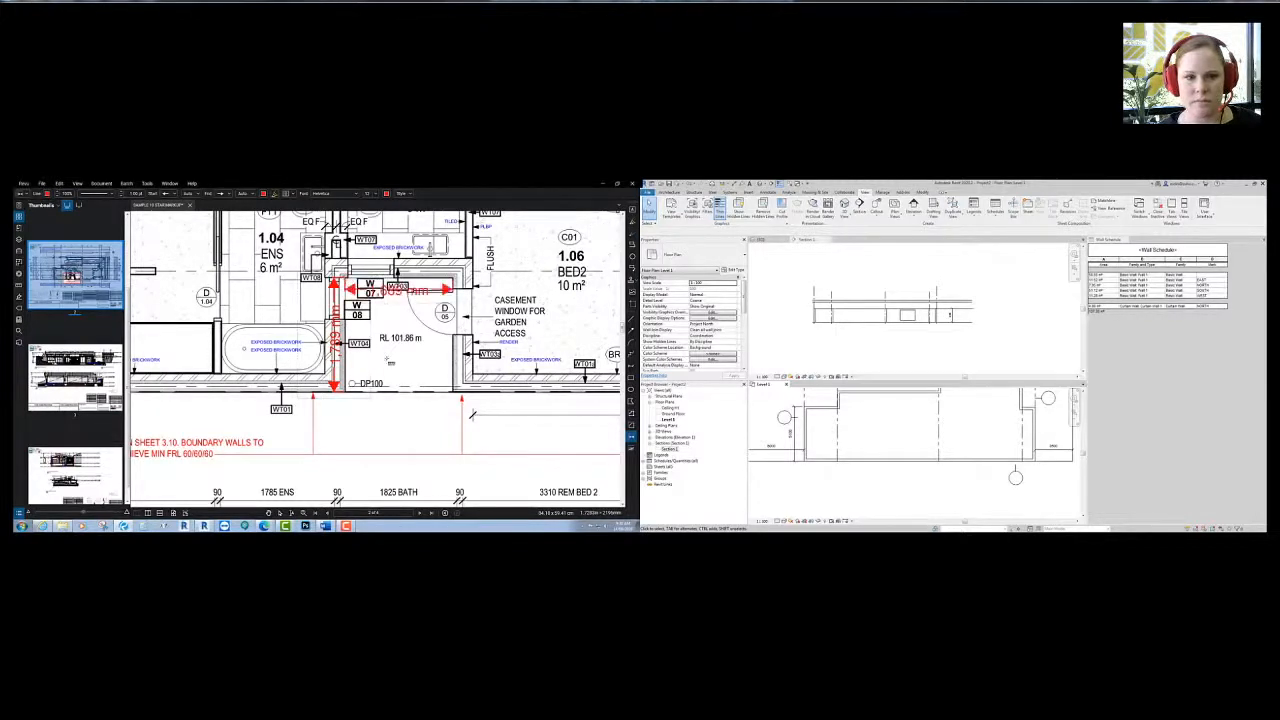
pyautogui.moveTo(472, 414); pyautogui.dragTo(447, 420, button='middle')
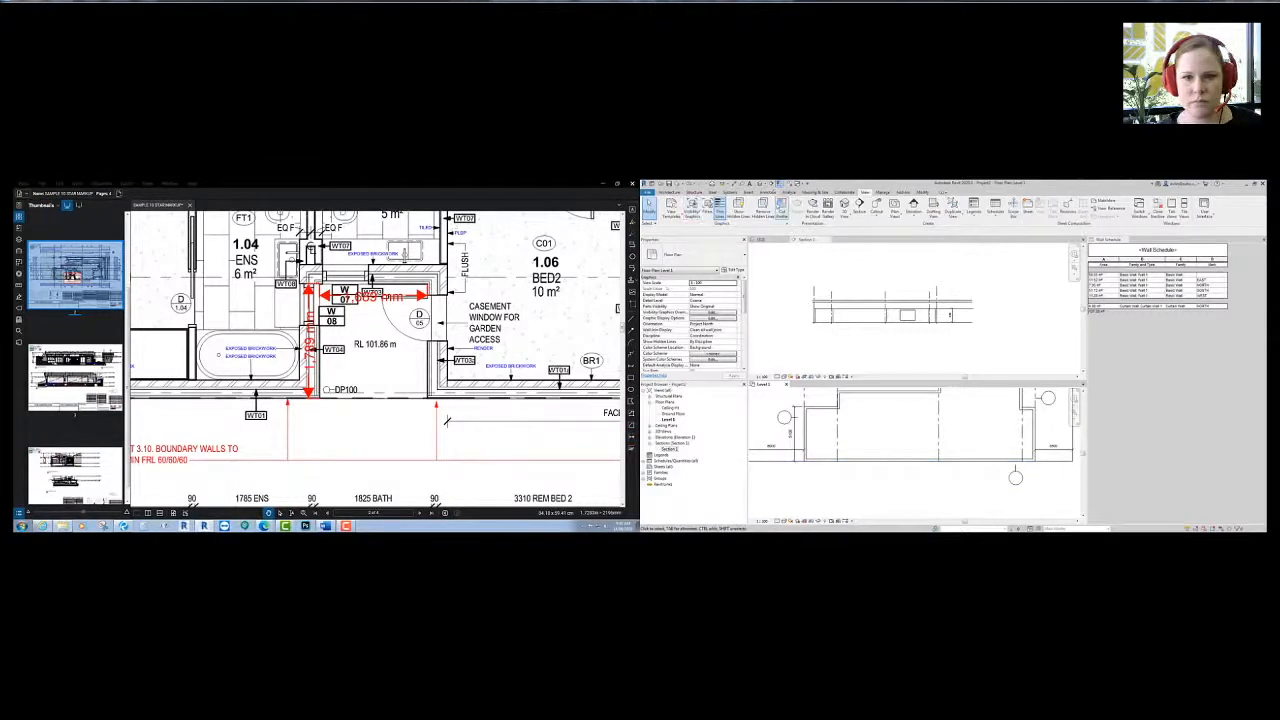
# - Zoom the Level 1 plan to fit with ZF and start the Grid tool
pyautogui.press('z')
pyautogui.press('f')
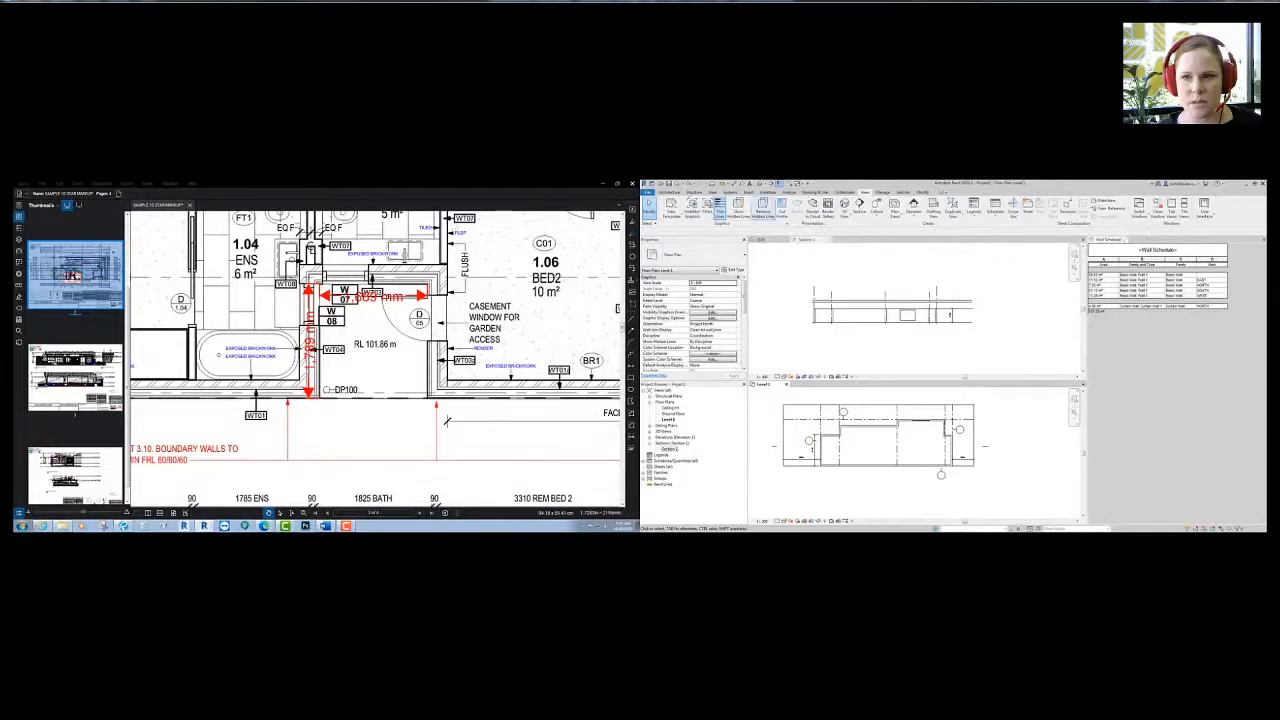
pyautogui.click(667, 191)
pyautogui.click(1094, 207)
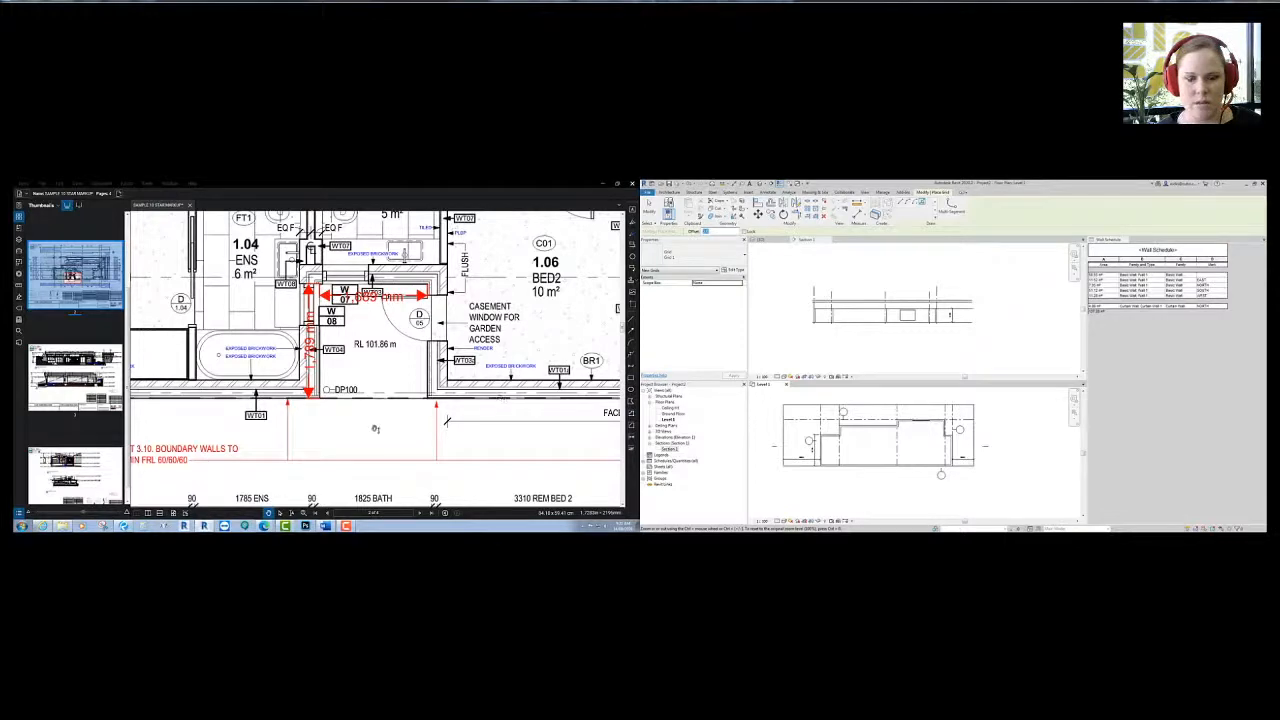
pyautogui.moveTo(375, 428)
pyautogui.mouseDown(button='middle')
pyautogui.moveTo(376, 445)
pyautogui.moveTo(444, 441)
pyautogui.moveTo(424, 396)
pyautogui.mouseUp(button='middle')
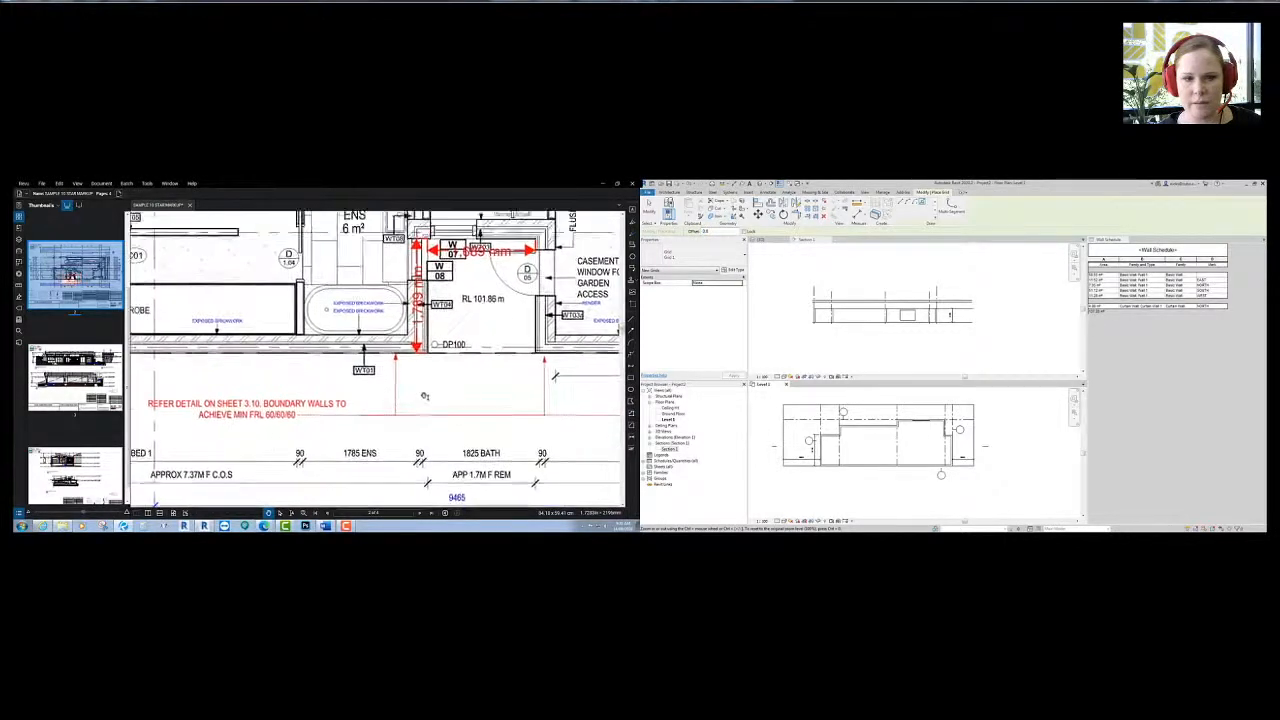
pyautogui.scroll(-3, 424, 396)
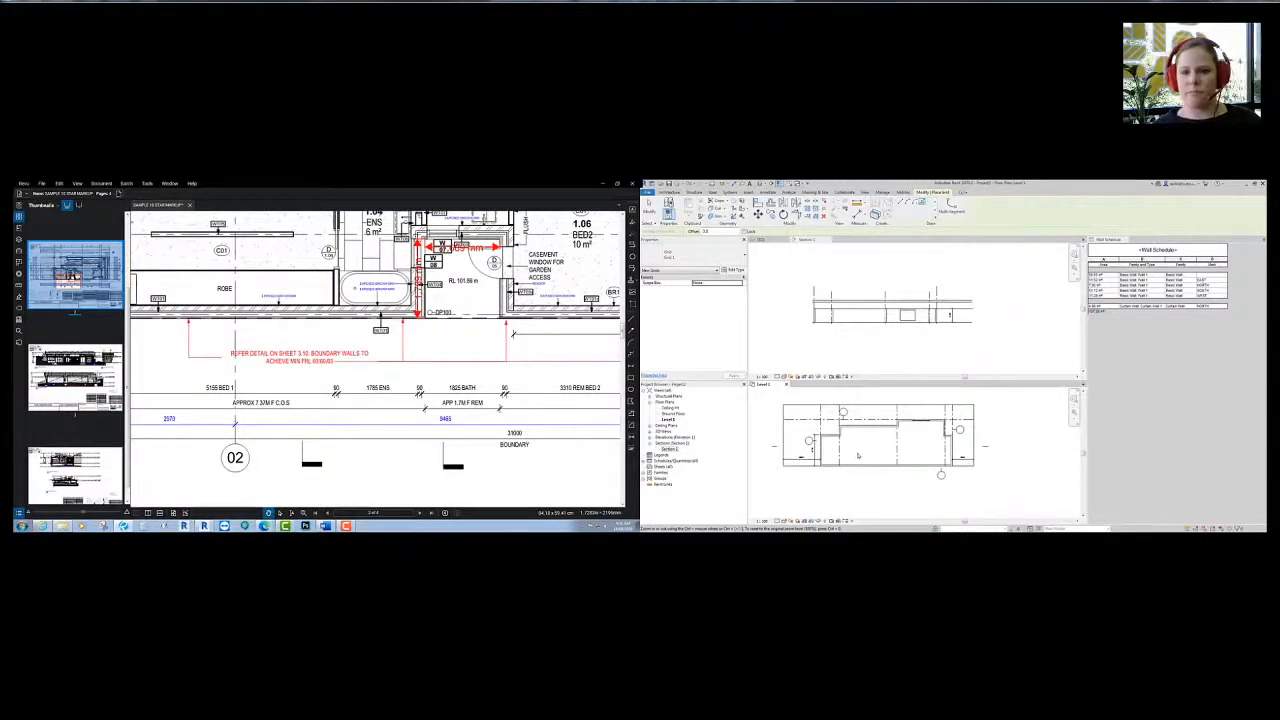
pyautogui.click(670, 232)
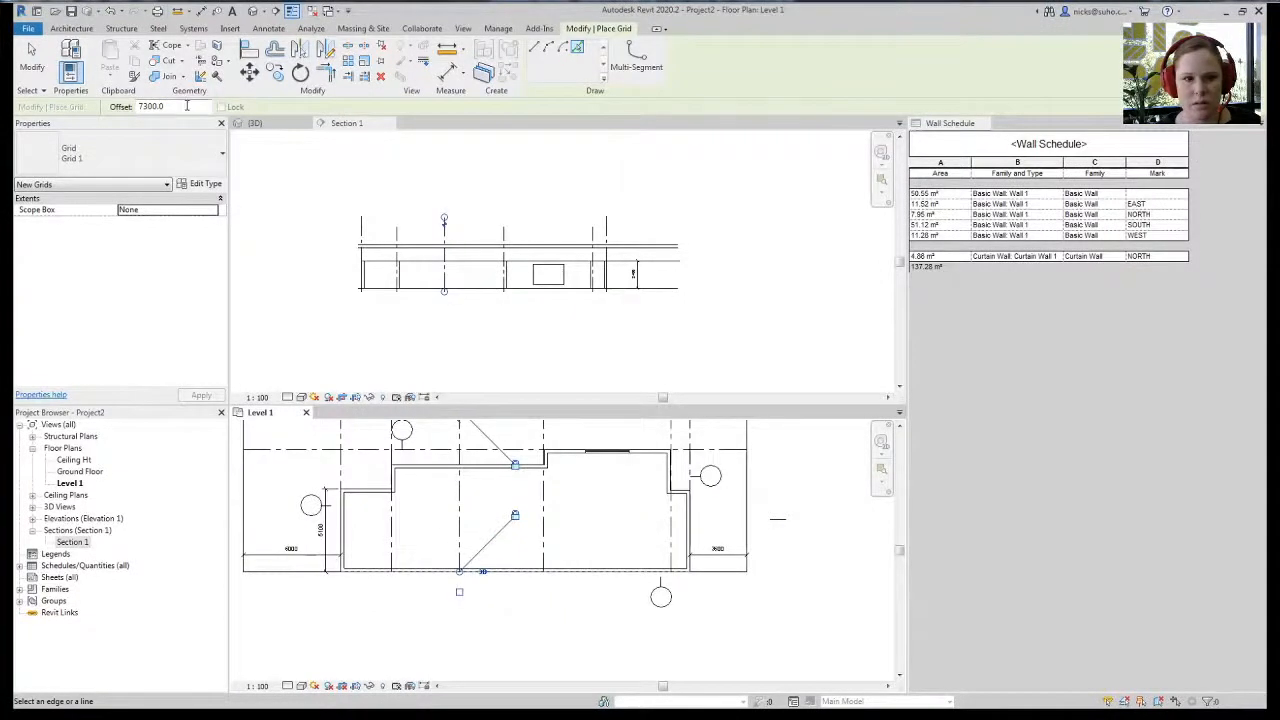
# - Place two grid lines with Pick Lines, including one offset 16000 parallel to the bottom wall
pyautogui.doubleClick(186, 105)
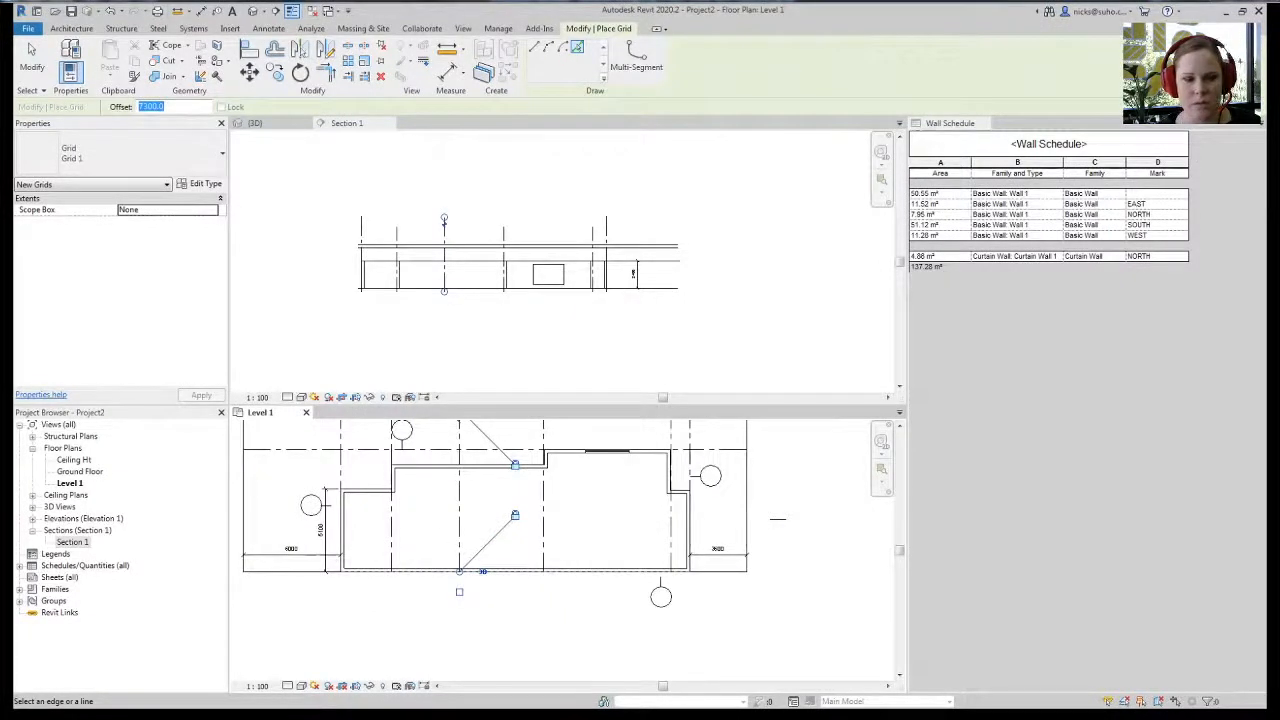
pyautogui.click(466, 558)
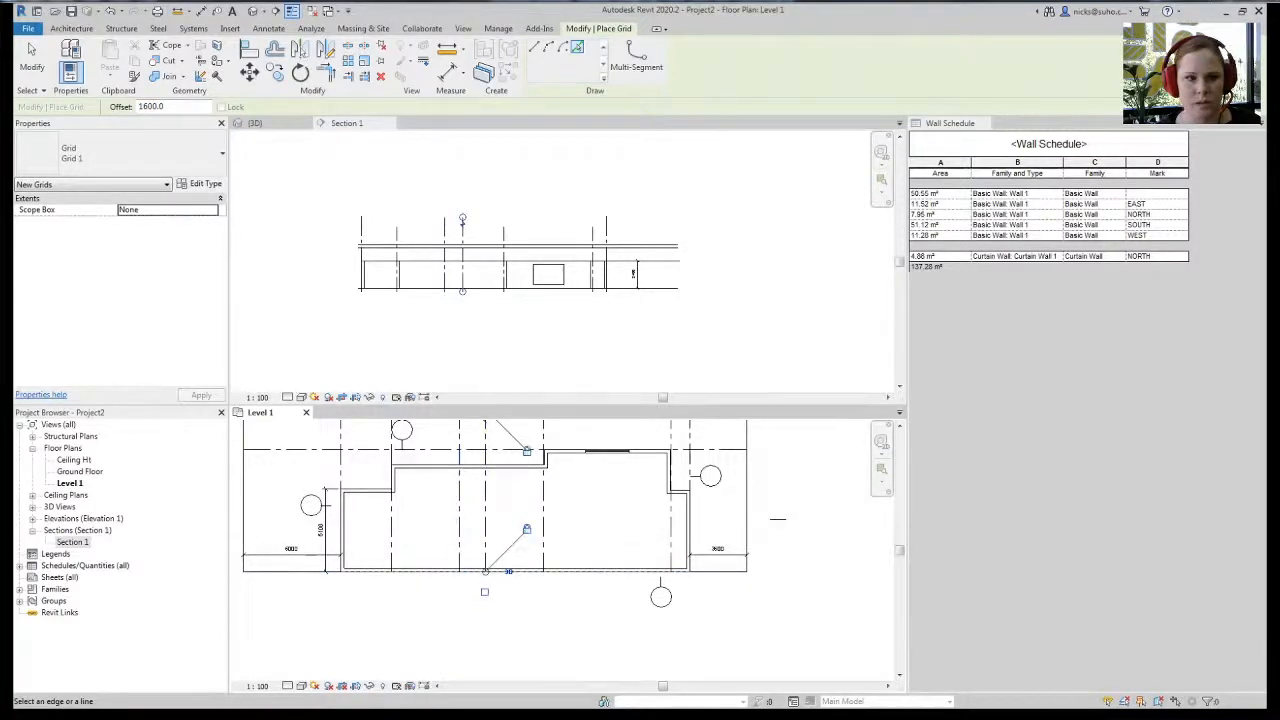
pyautogui.write('16000')
pyautogui.press('Return')
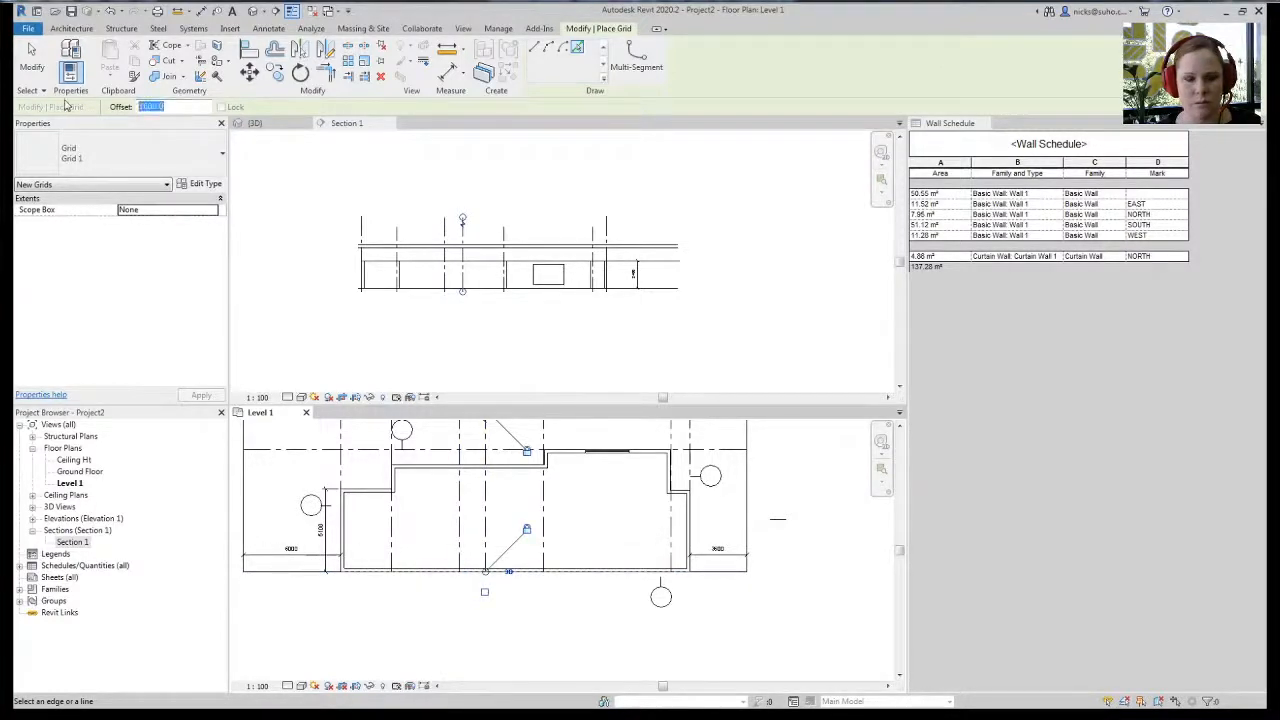
pyautogui.click(314, 571)
pyautogui.scroll(2, 488, 593)
pyautogui.moveTo(520, 603); pyautogui.dragTo(566, 625, button='middle')
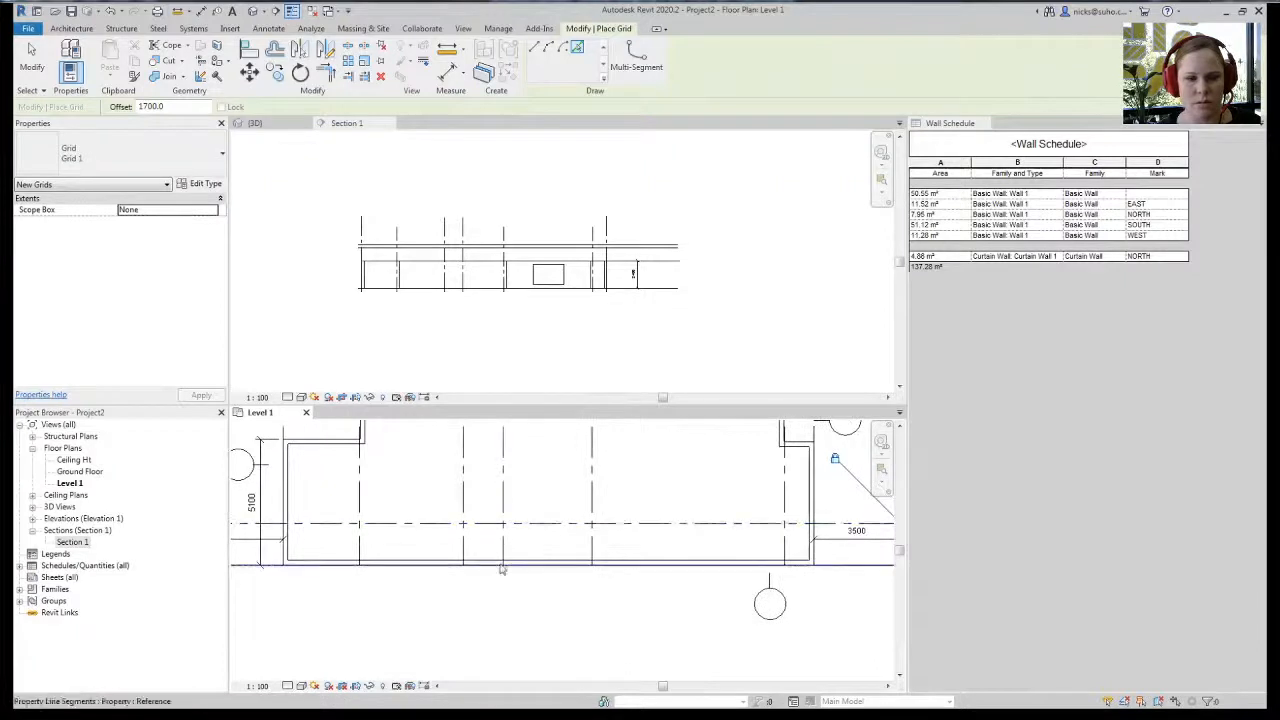
pyautogui.scroll(3, 517, 574)
pyautogui.click(313, 11)
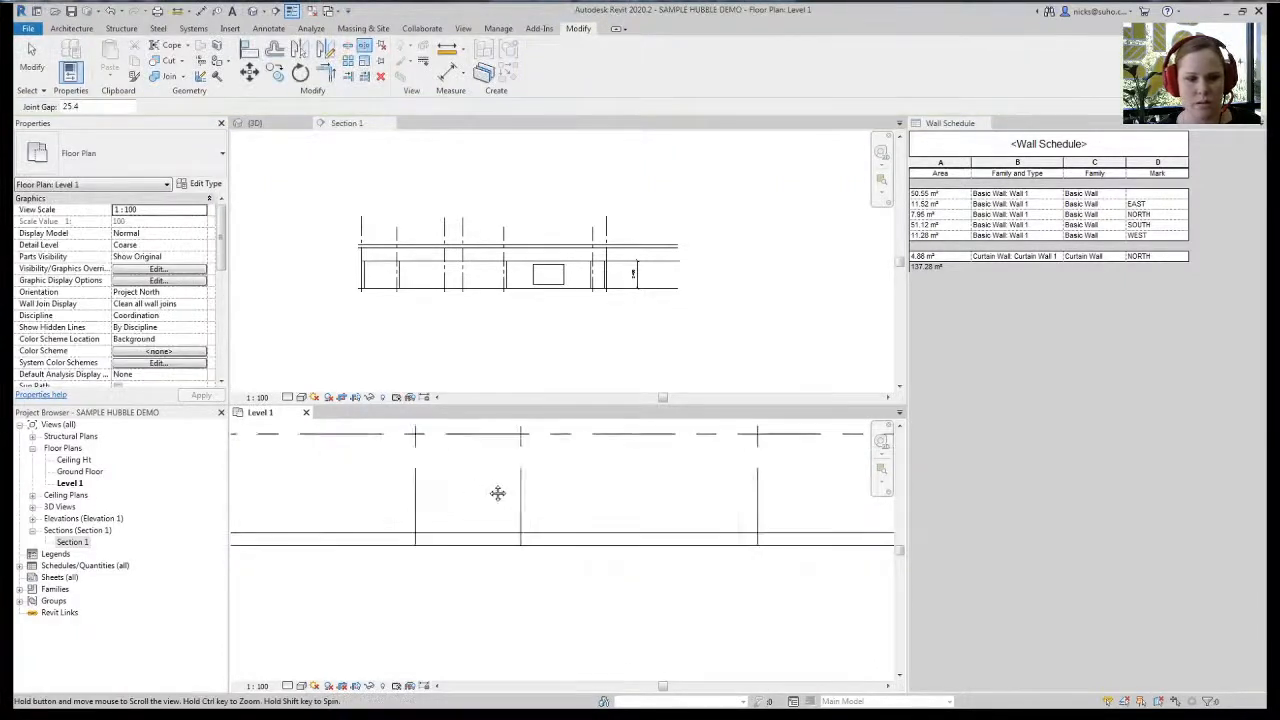
# - Extend the left bottom wall with Trim/Extend to meet the next wall
pyautogui.moveTo(419, 530); pyautogui.dragTo(514, 529)
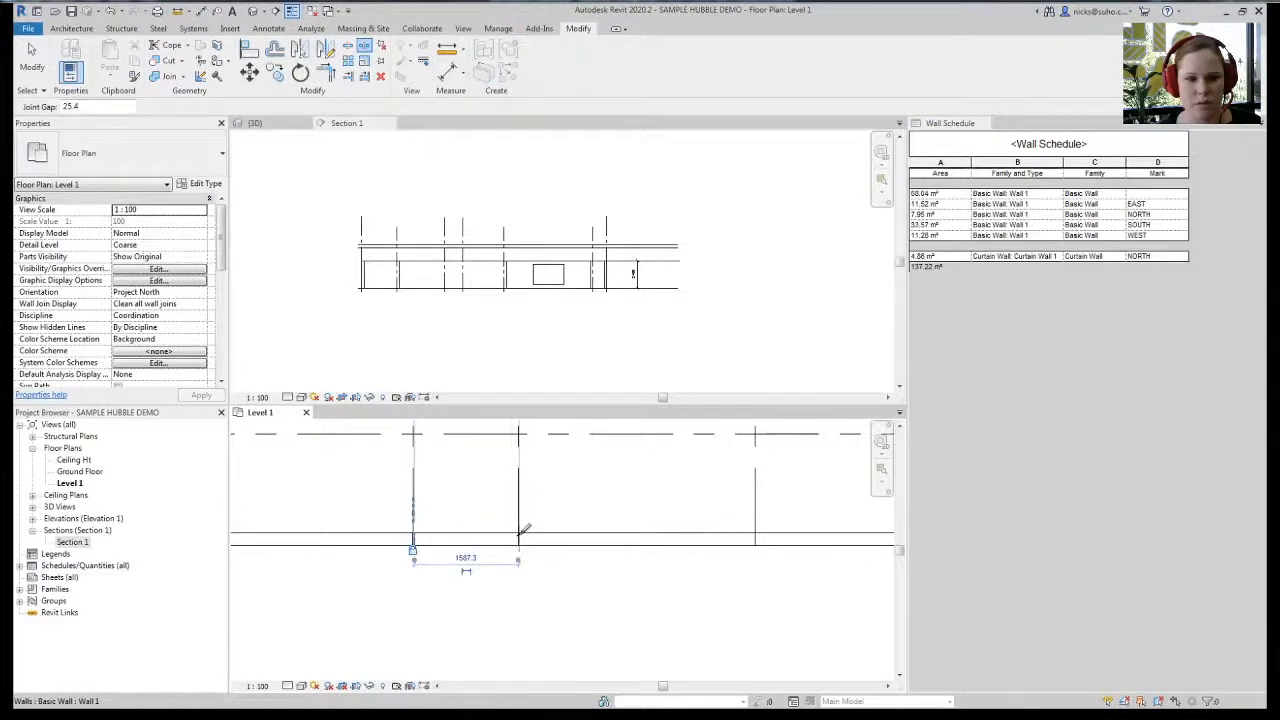
pyautogui.press('Escape')
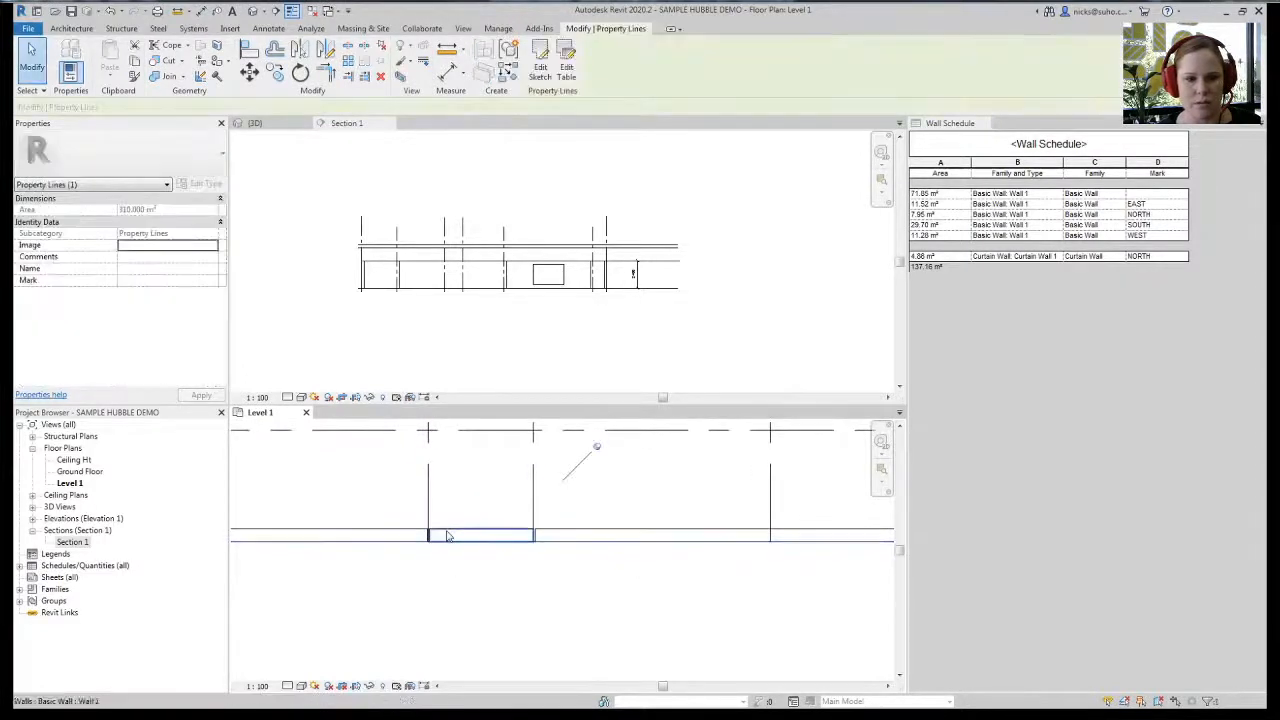
pyautogui.click(447, 537)
pyautogui.scroll(3, 430, 552)
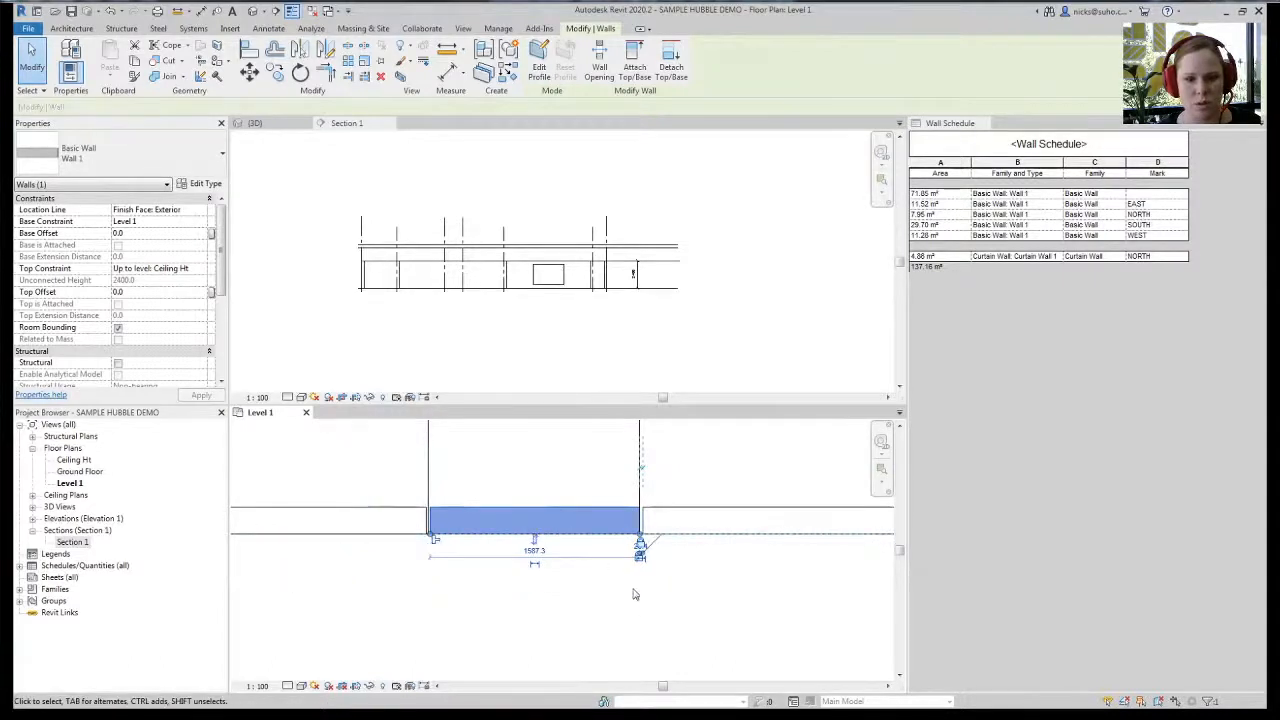
pyautogui.click(577, 546)
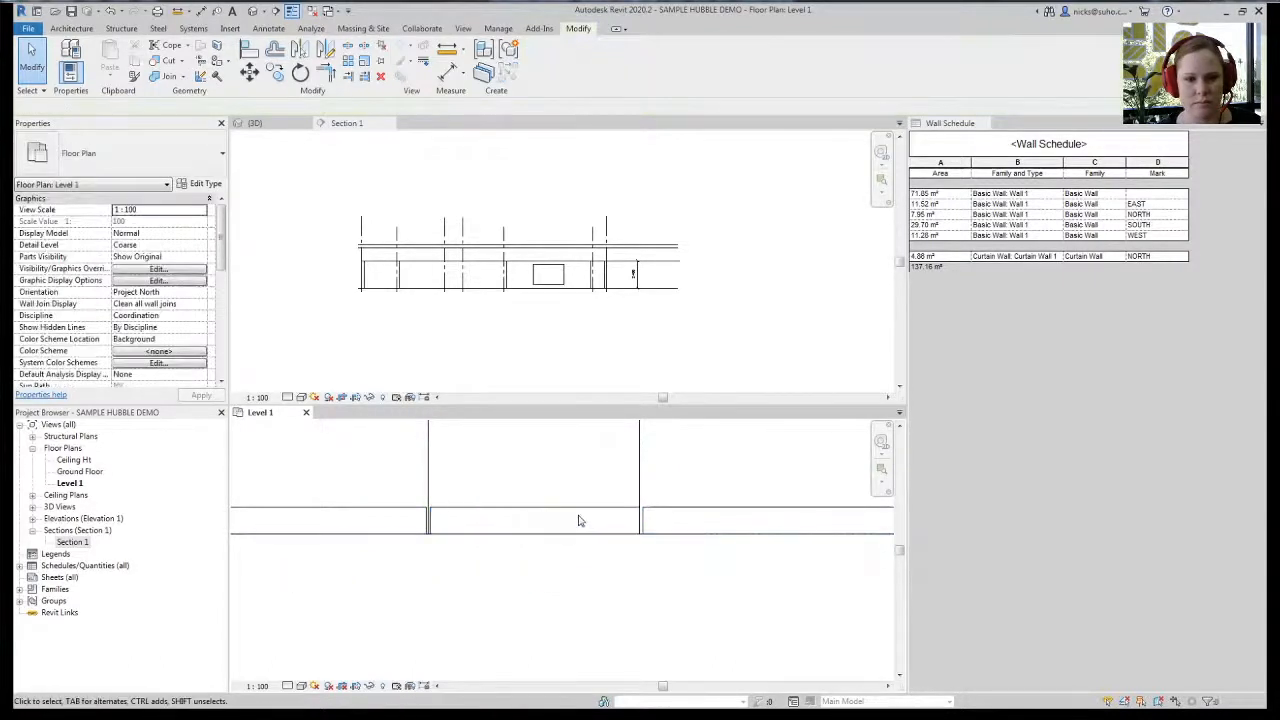
# - Move the short middle bottom wall segment 1500 up into the building
pyautogui.click(579, 517)
pyautogui.scroll(-2, 545, 535)
pyautogui.moveTo(440, 600); pyautogui.dragTo(431, 634, button='middle')
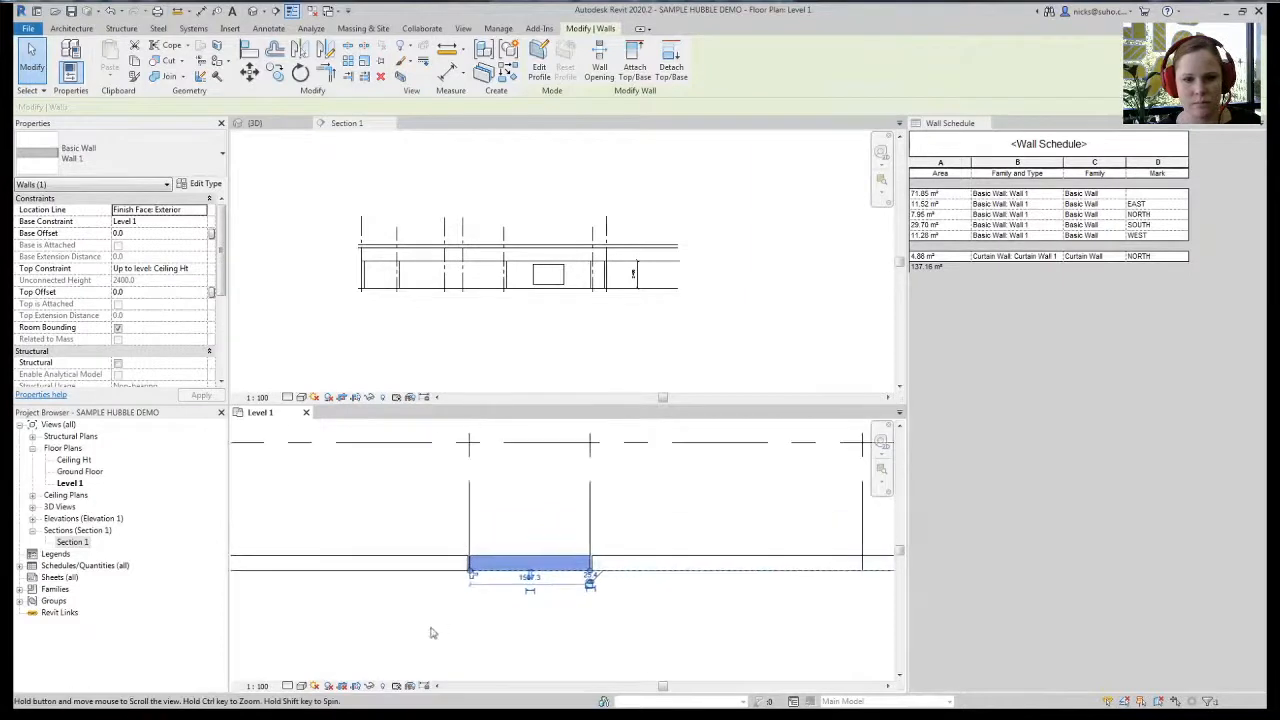
pyautogui.click(634, 563)
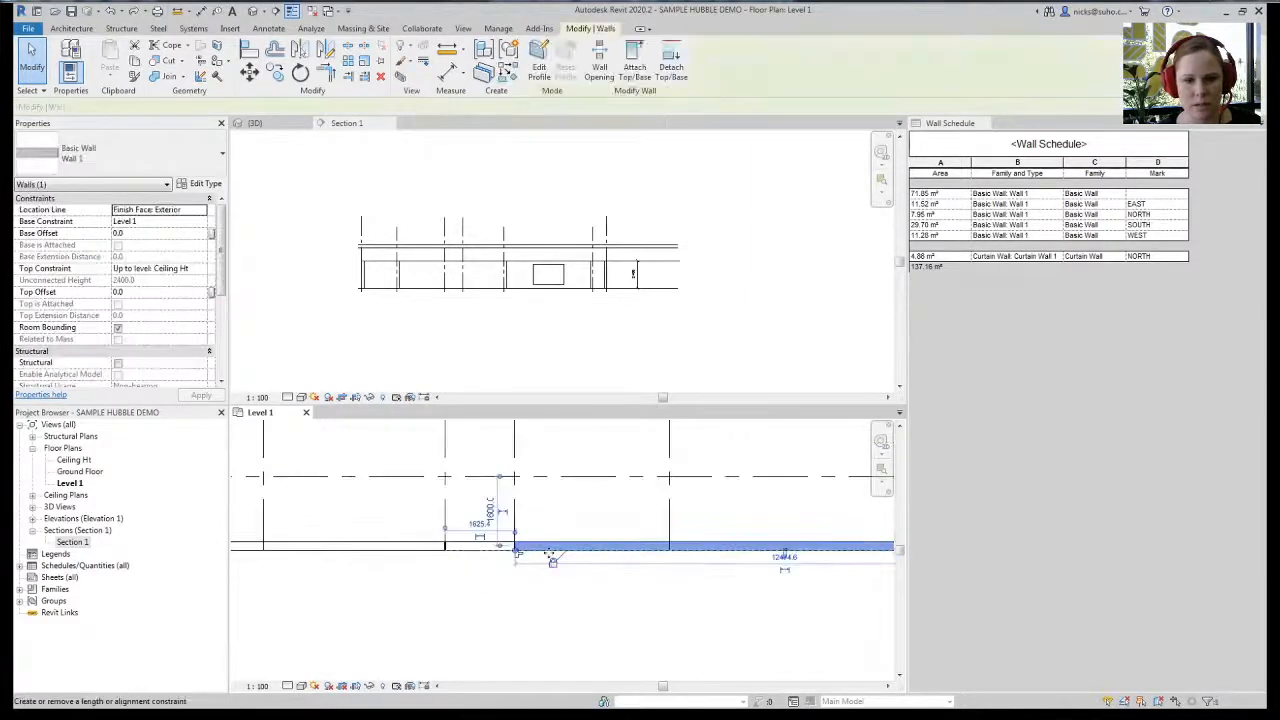
pyautogui.scroll(-2, 435, 596)
pyautogui.click(437, 616)
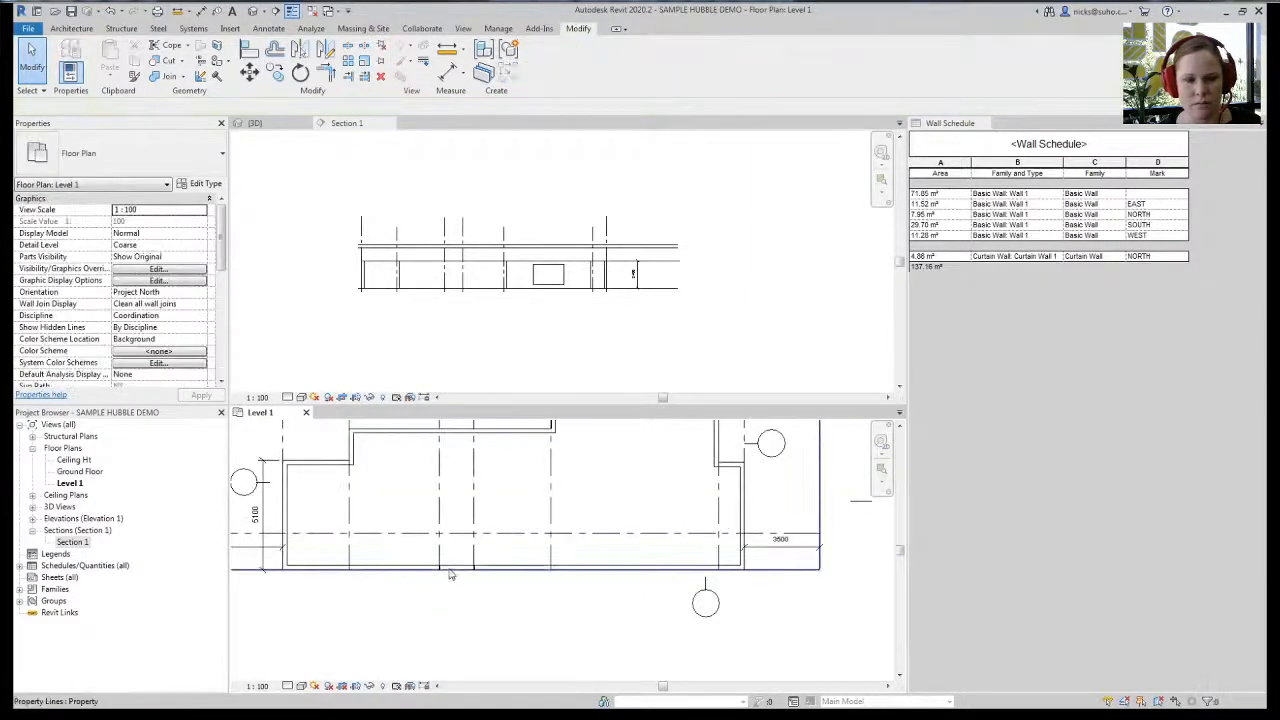
pyautogui.click(454, 569)
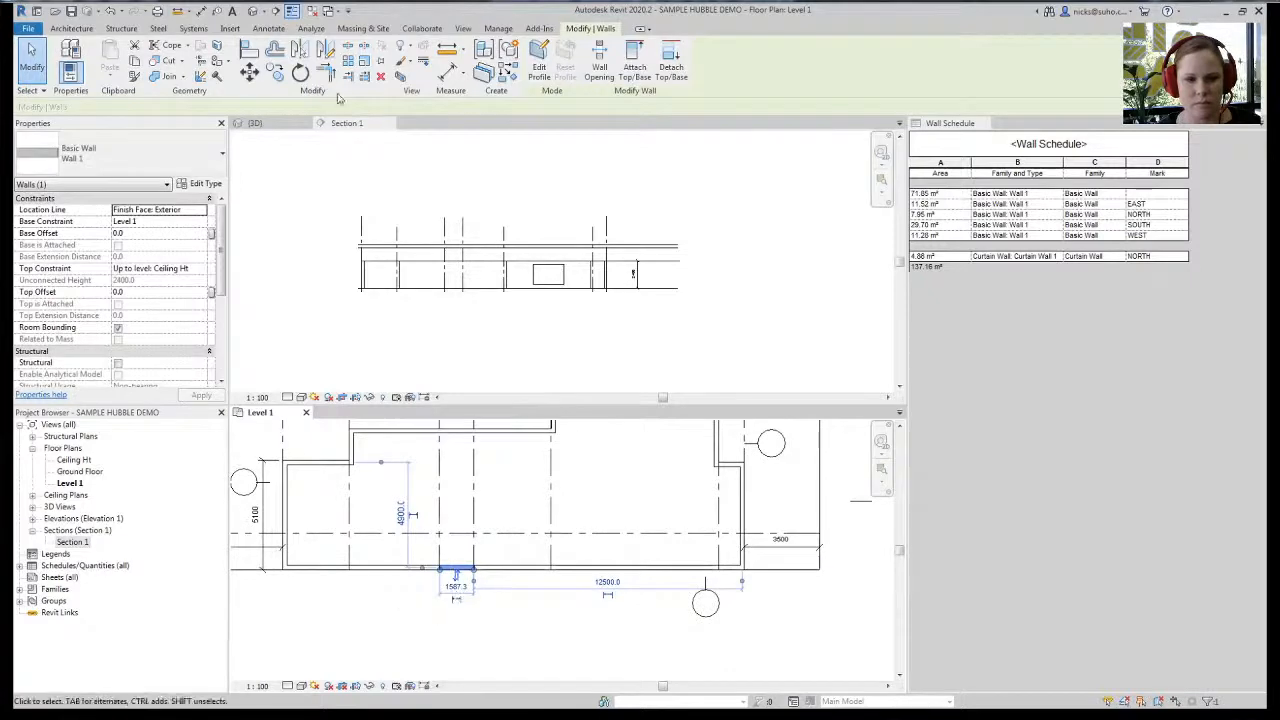
pyautogui.click(249, 71)
pyautogui.click(456, 568)
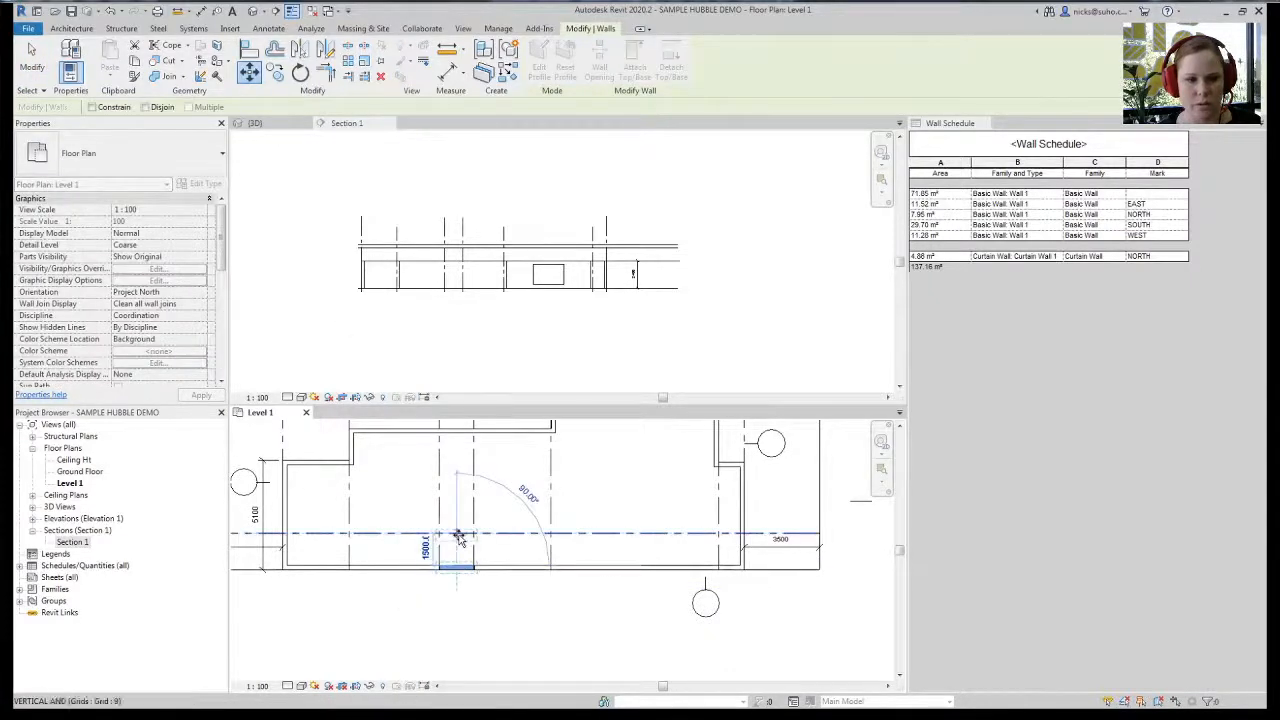
pyautogui.click(456, 537)
# - Check the bottom-left and right bottom walls after the move
pyautogui.scroll(3, 458, 532)
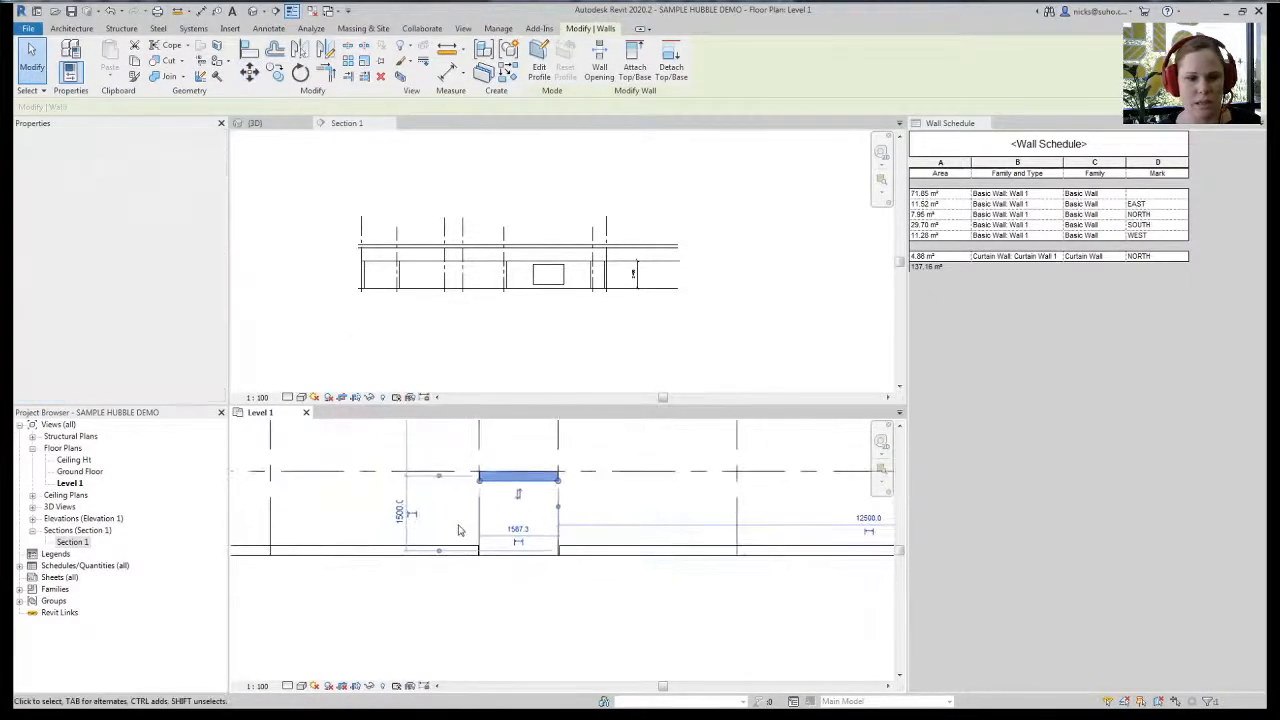
pyautogui.scroll(3, 487, 494)
pyautogui.click(460, 595)
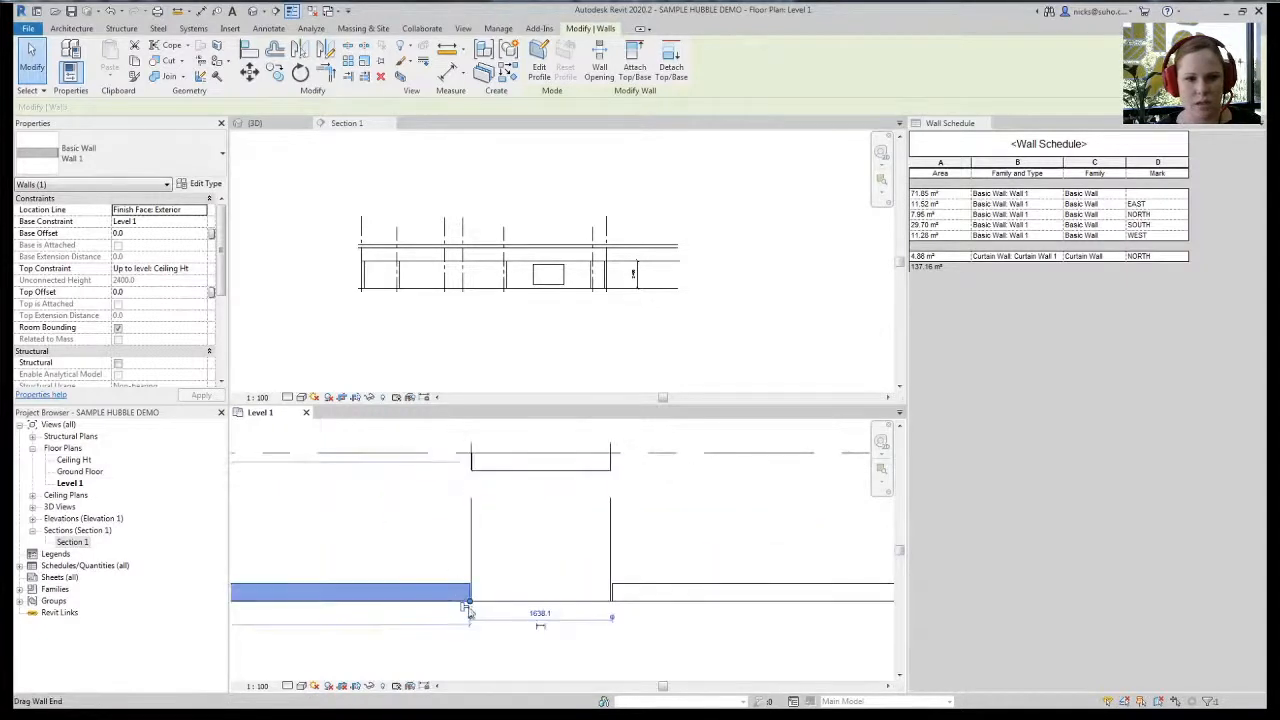
pyautogui.press('Escape')
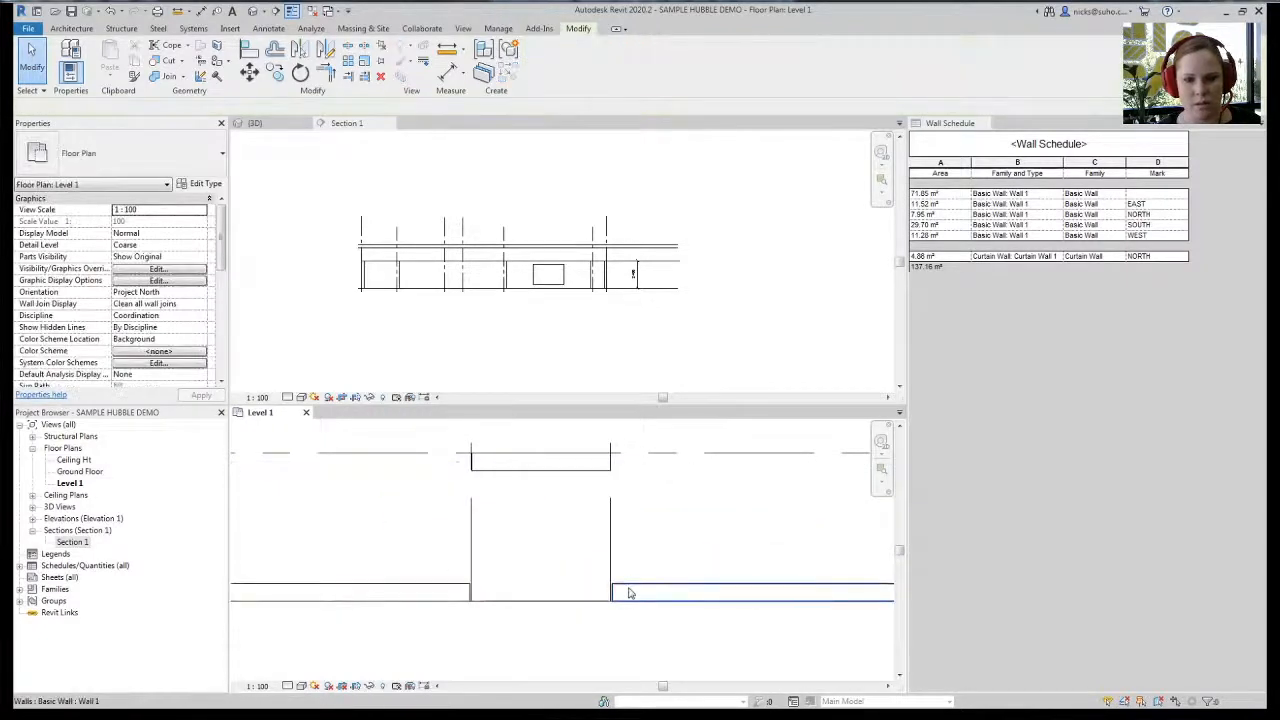
pyautogui.click(629, 593)
pyautogui.press('Escape')
pyautogui.click(71, 28)
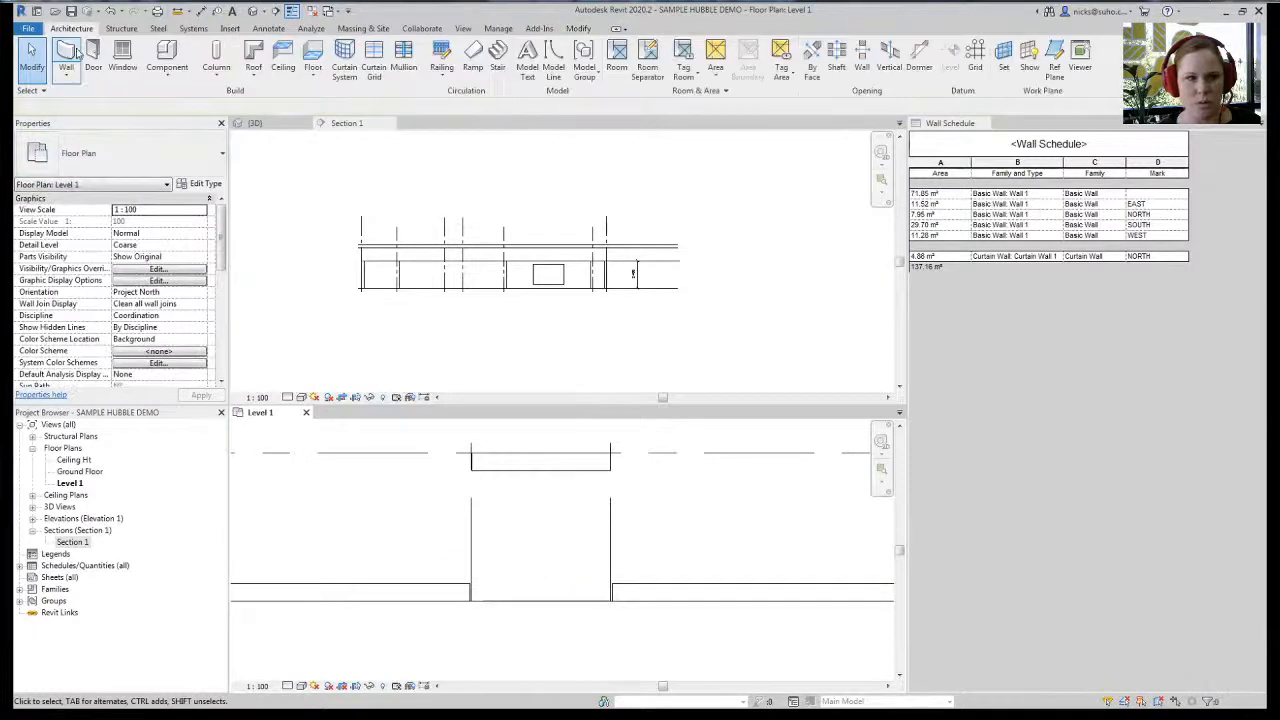
# - Draw a vertical wall from the upper wall's corner down to the lower wall
pyautogui.click(72, 55)
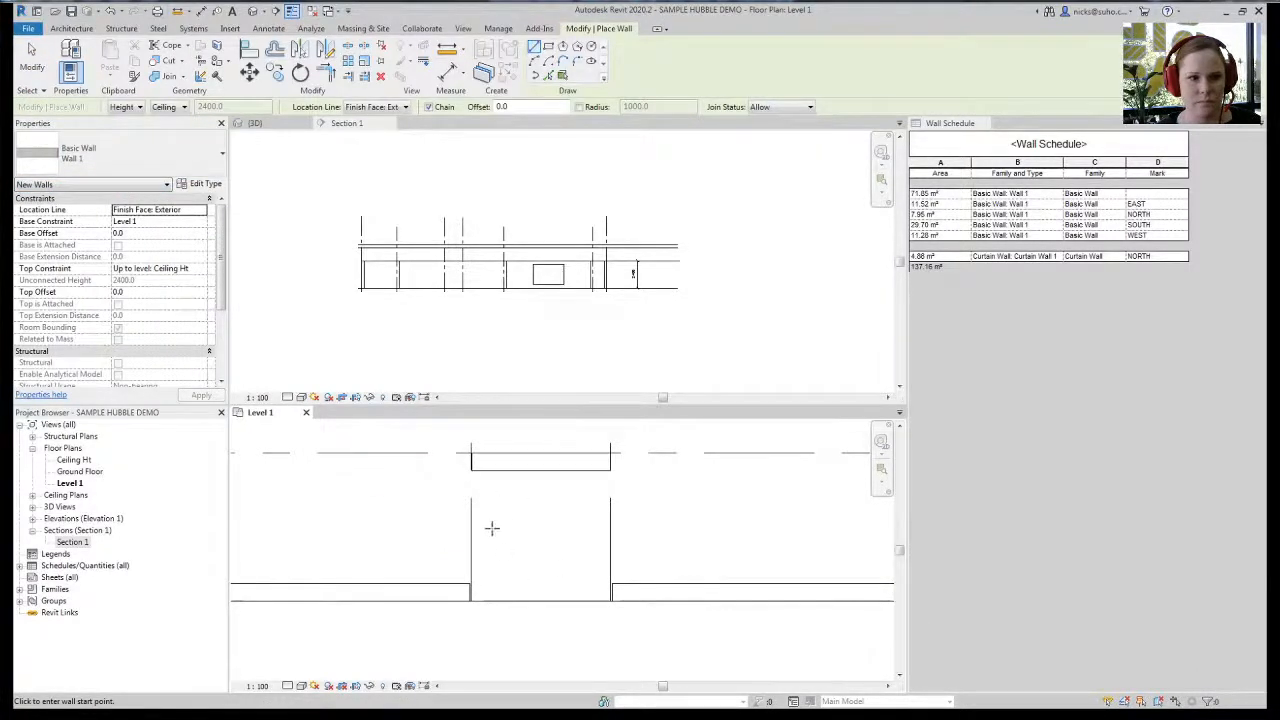
pyautogui.click(471, 453)
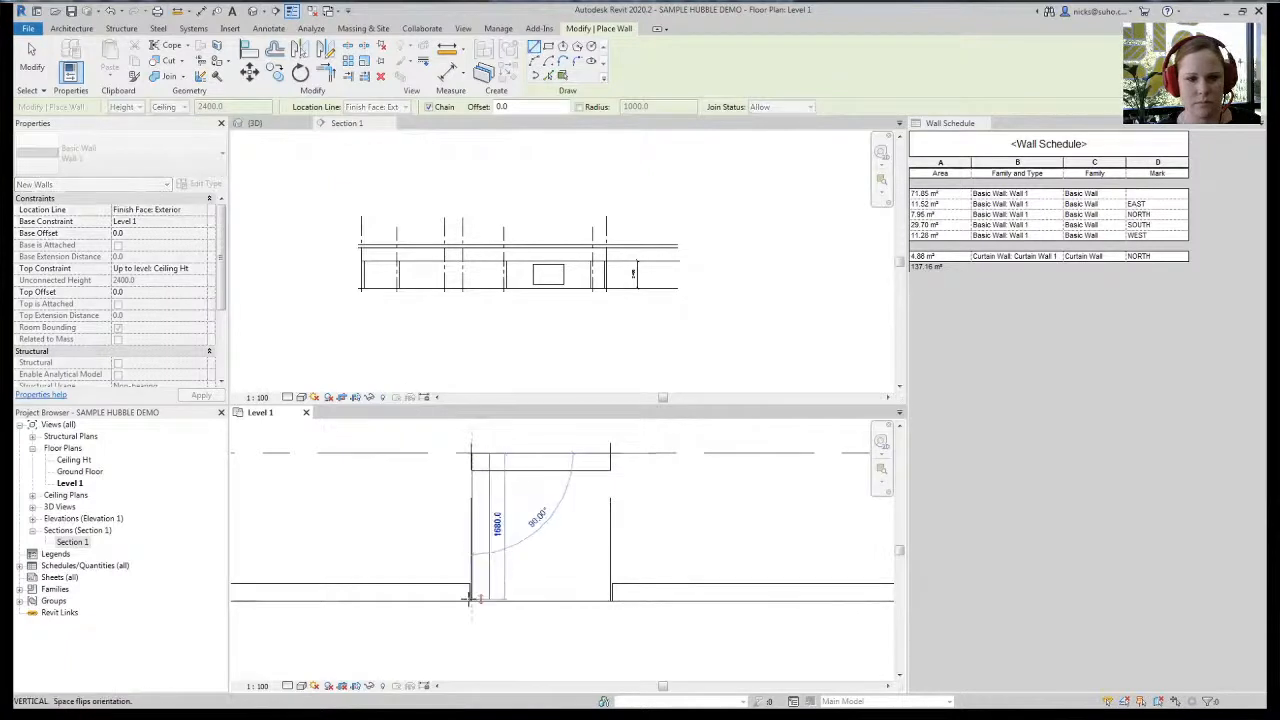
pyautogui.click(470, 598)
pyautogui.press('Escape')
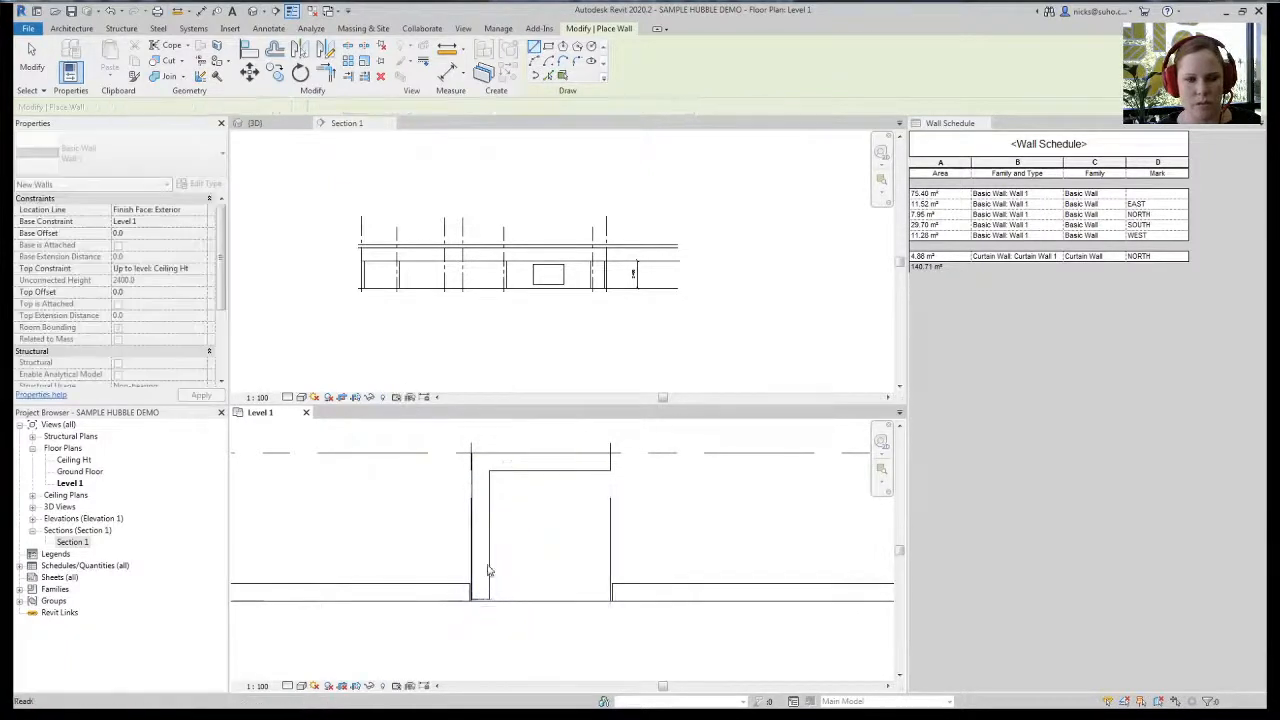
pyautogui.press('Escape')
# - Trim the new vertical wall to the upper wall and join them into a corner with TR
pyautogui.click(470, 532)
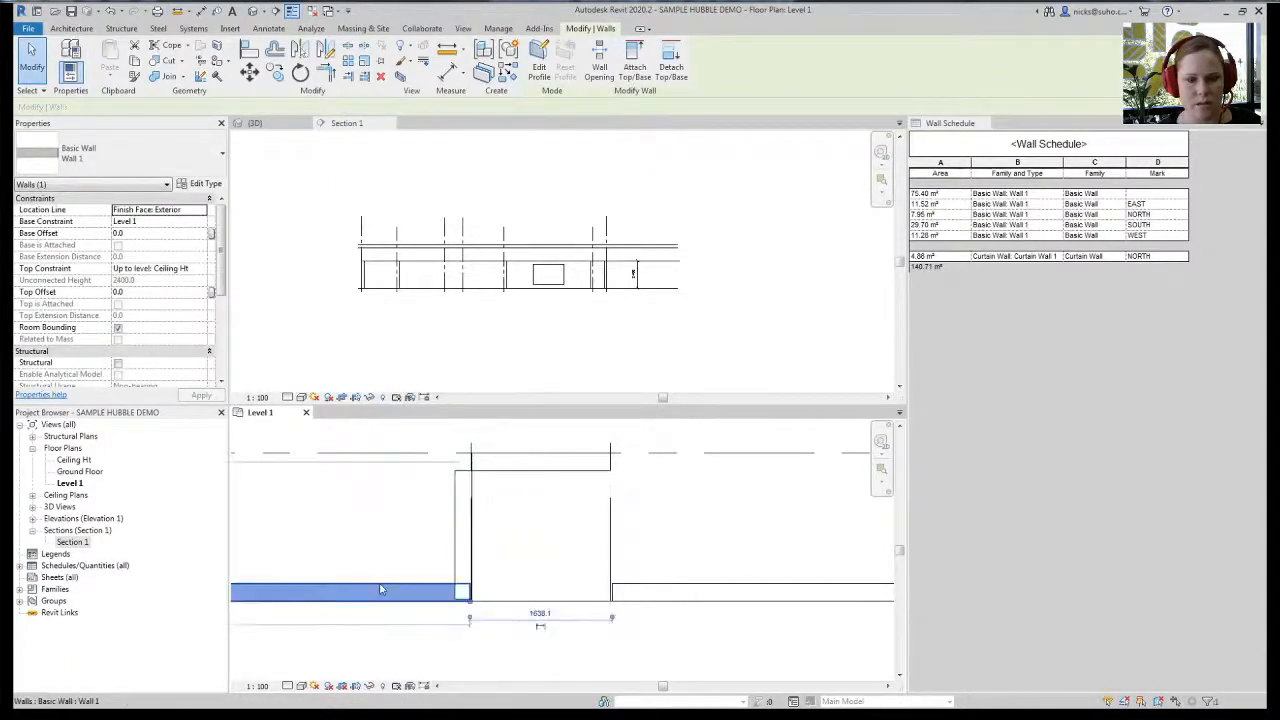
pyautogui.click(491, 583)
pyautogui.click(462, 502)
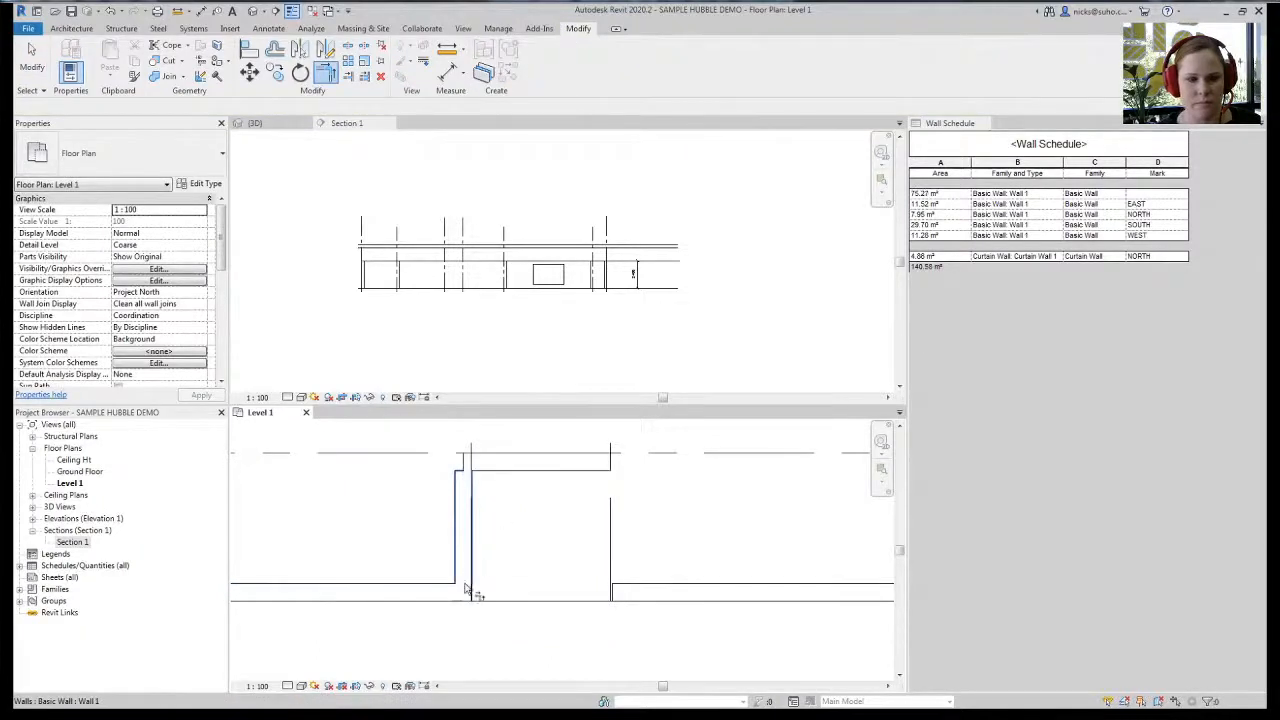
pyautogui.press('Escape')
pyautogui.click(504, 467)
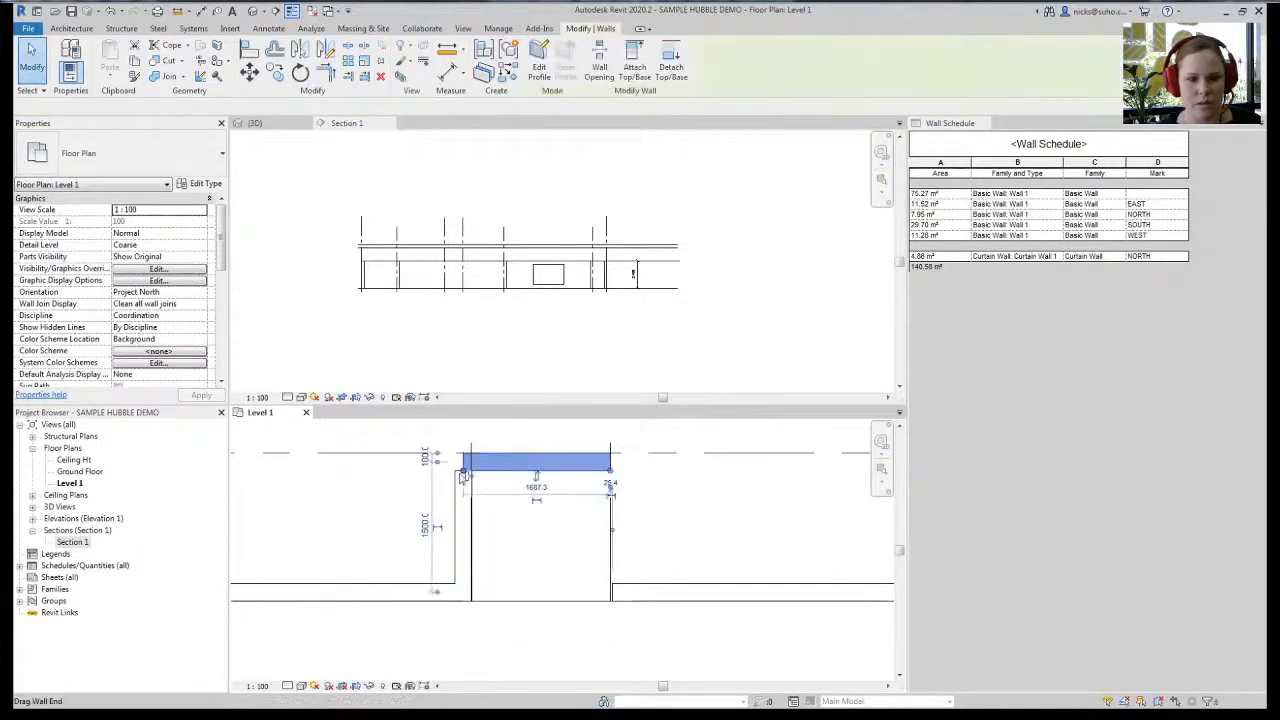
pyautogui.click(523, 506)
pyautogui.press('t')
pyautogui.press('r')
pyautogui.click(514, 467)
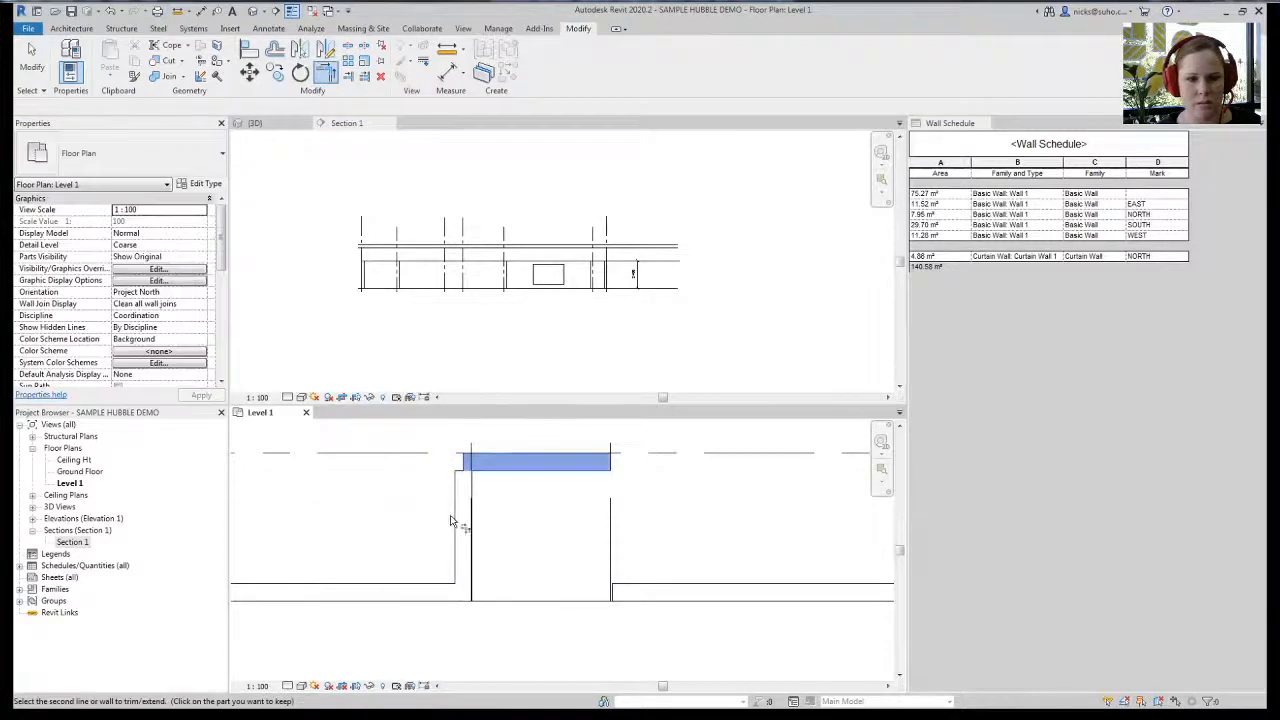
pyautogui.click(462, 520)
# - Drag the upper wall's end 100 mm left and check the adjoining walls
pyautogui.click(460, 550)
pyautogui.scroll(3, 462, 540)
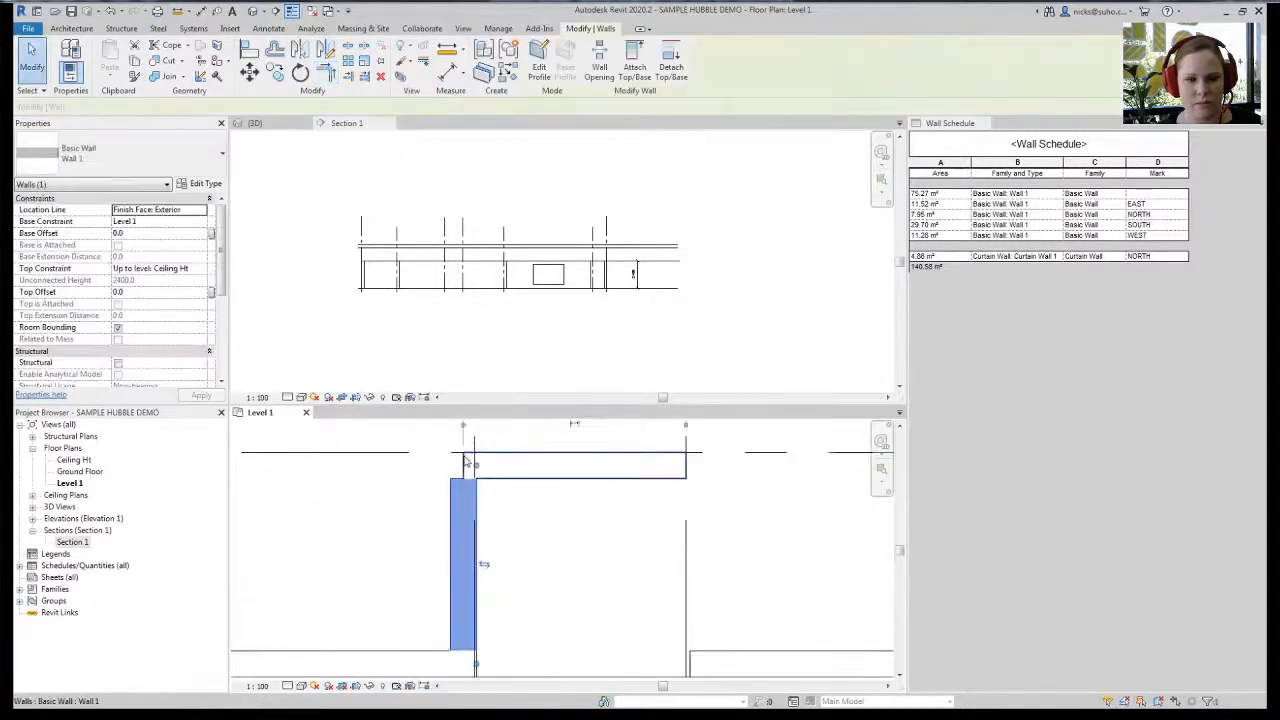
pyautogui.click(468, 464)
pyautogui.moveTo(462, 482); pyautogui.dragTo(448, 482)
pyautogui.click(309, 490)
pyautogui.scroll(-4, 309, 489)
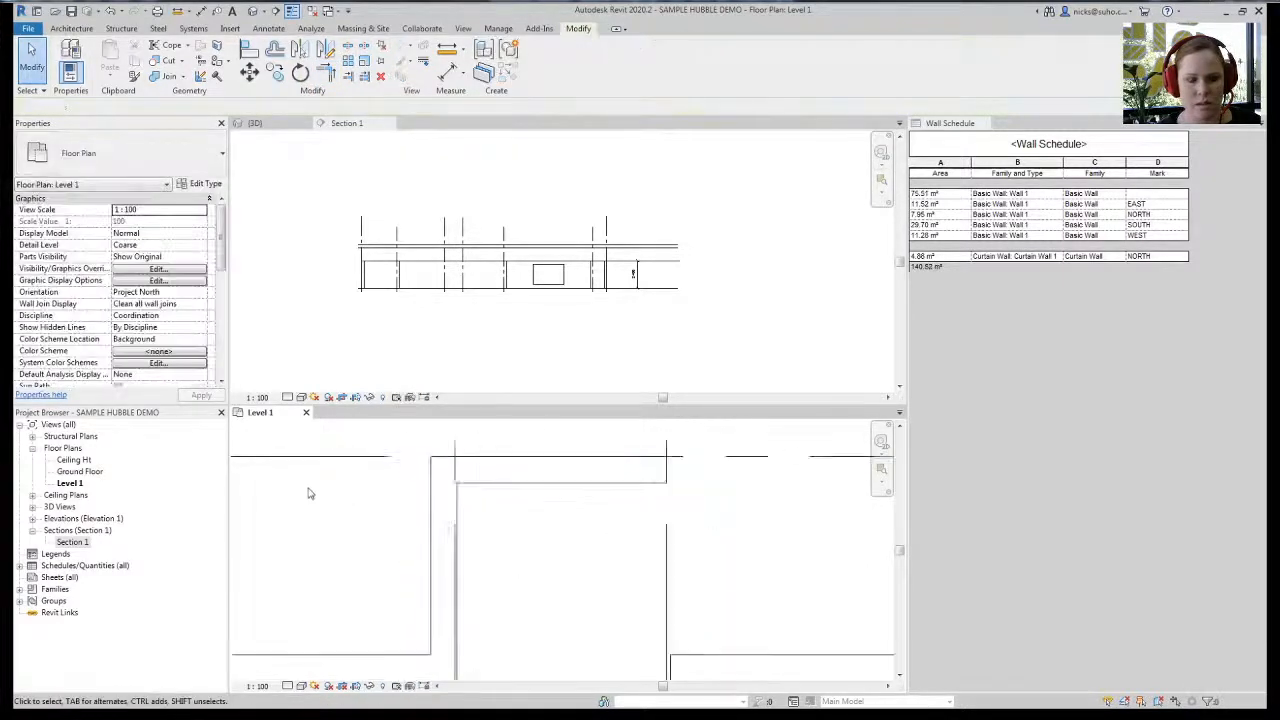
pyautogui.click(475, 485)
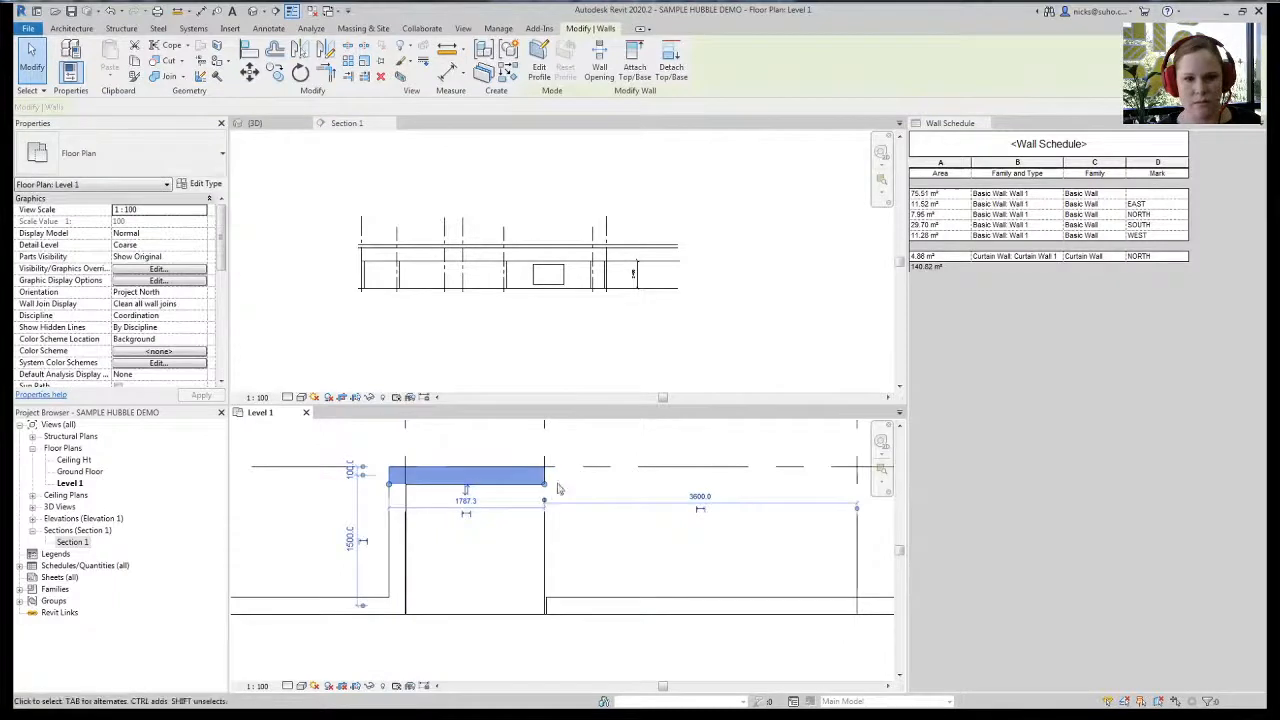
pyautogui.click(533, 563)
pyautogui.click(570, 599)
pyautogui.press('Escape')
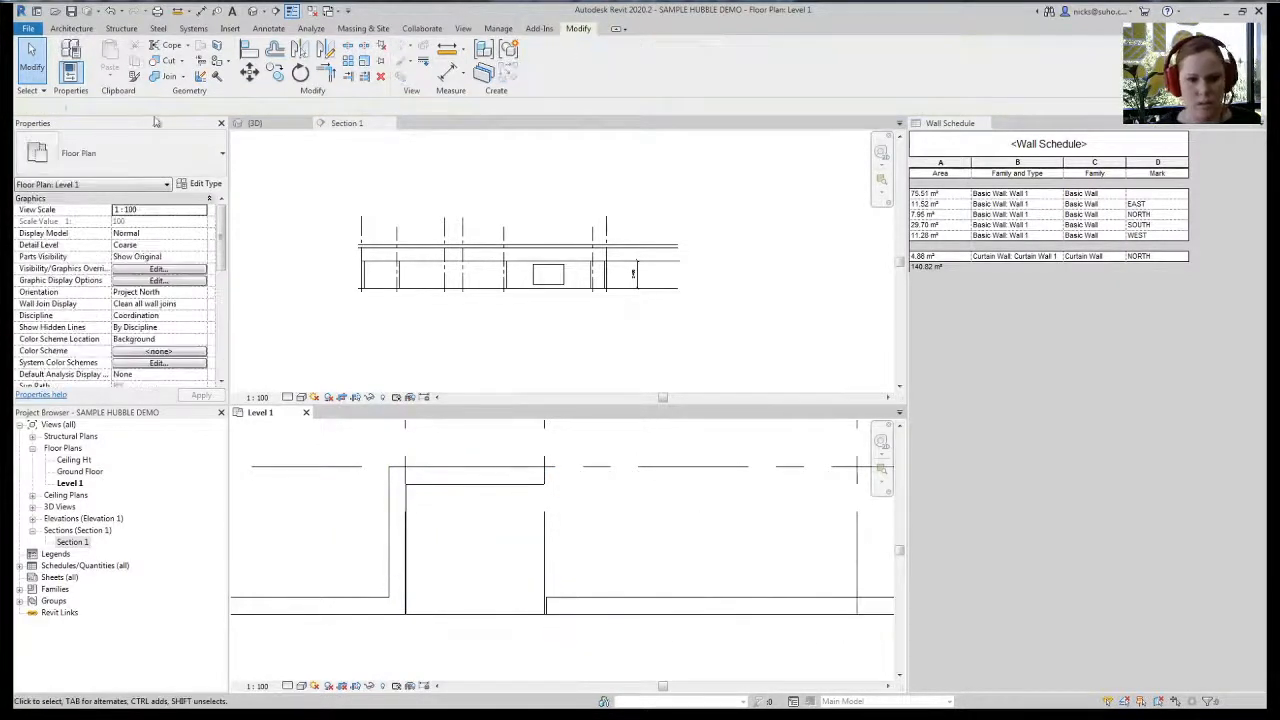
# - Draw a second vertical wall from the upper corner down to the bottom wall
pyautogui.click(72, 30)
pyautogui.click(66, 56)
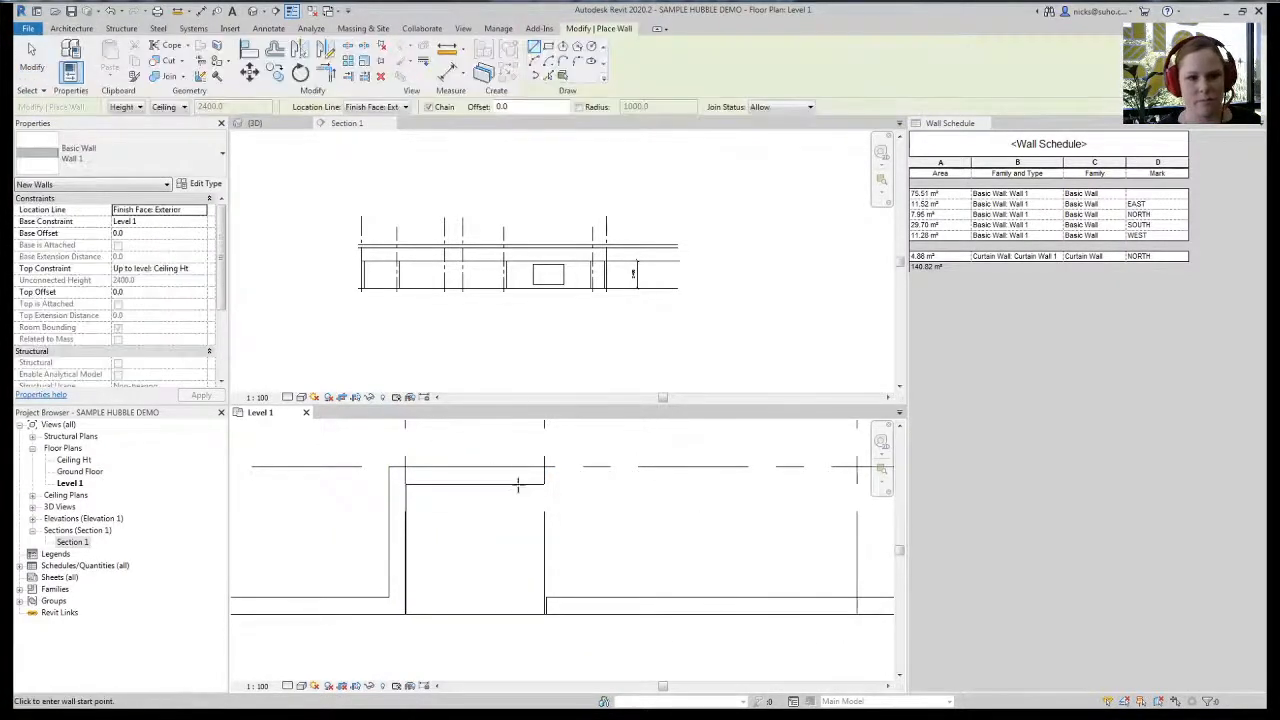
pyautogui.click(544, 466)
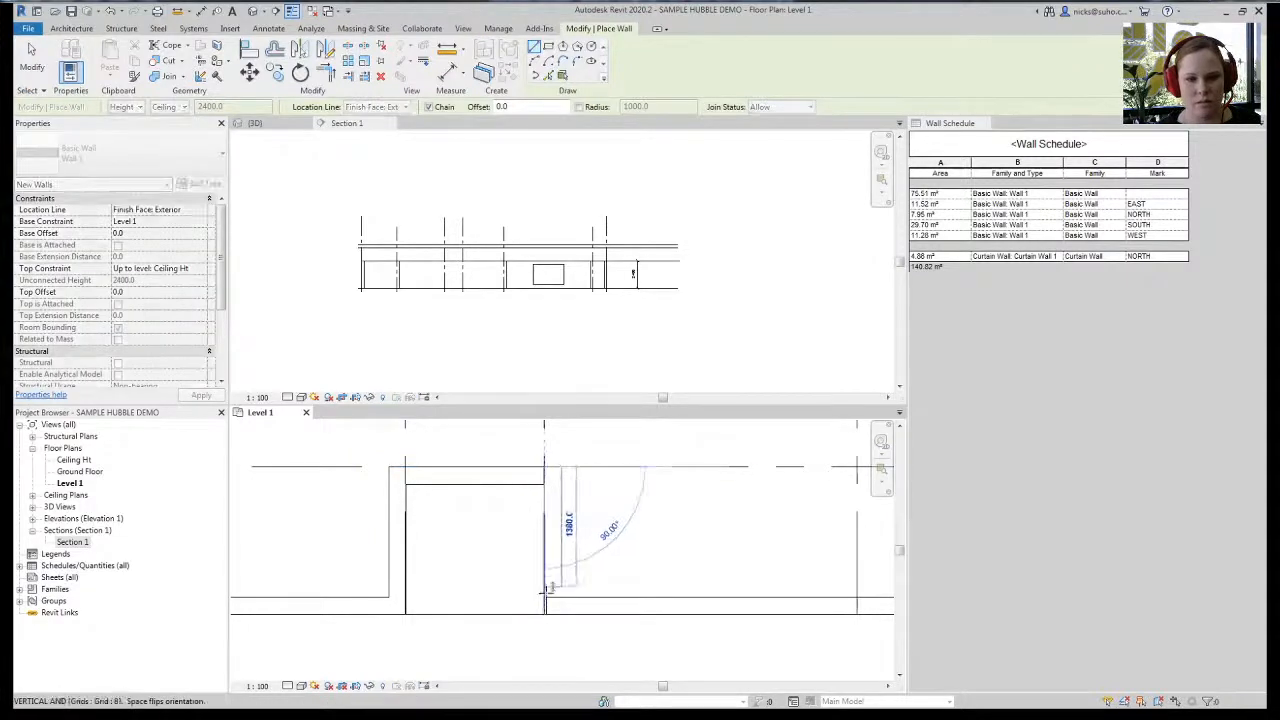
pyautogui.click(544, 610)
pyautogui.press('Escape')
pyautogui.press('Escape')
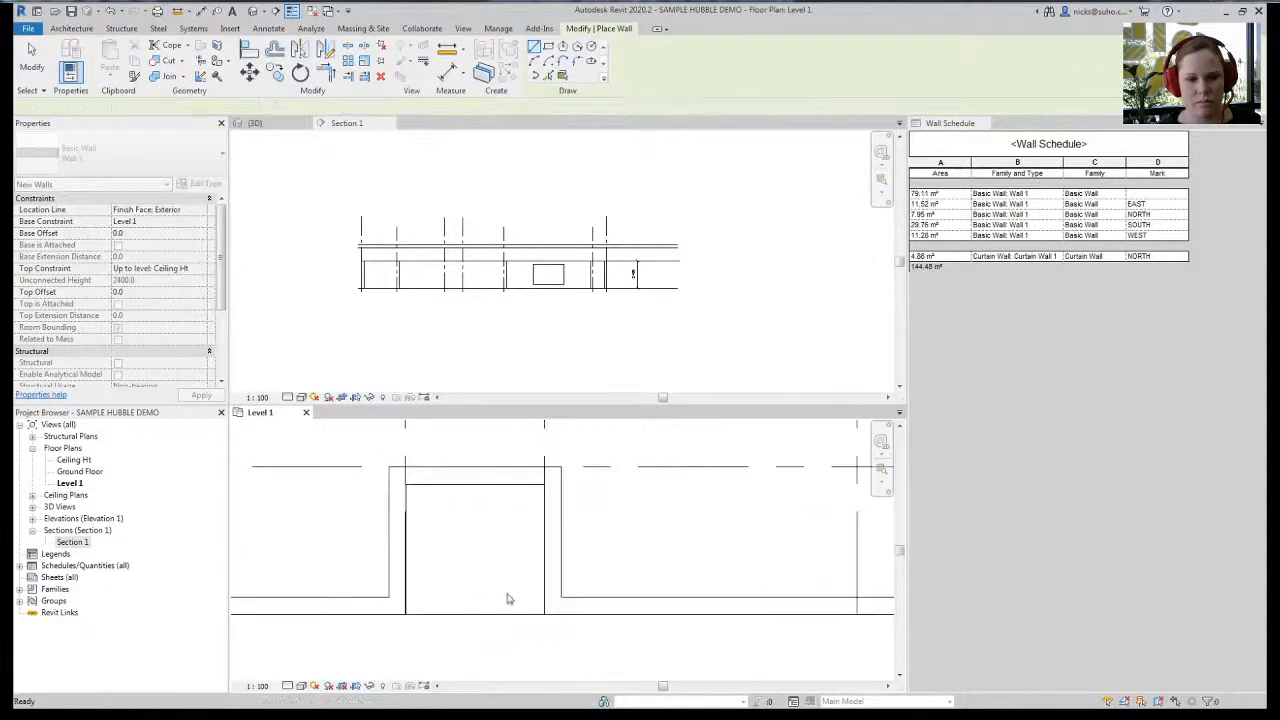
pyautogui.scroll(-2, 444, 560)
pyautogui.scroll(-3, 444, 560)
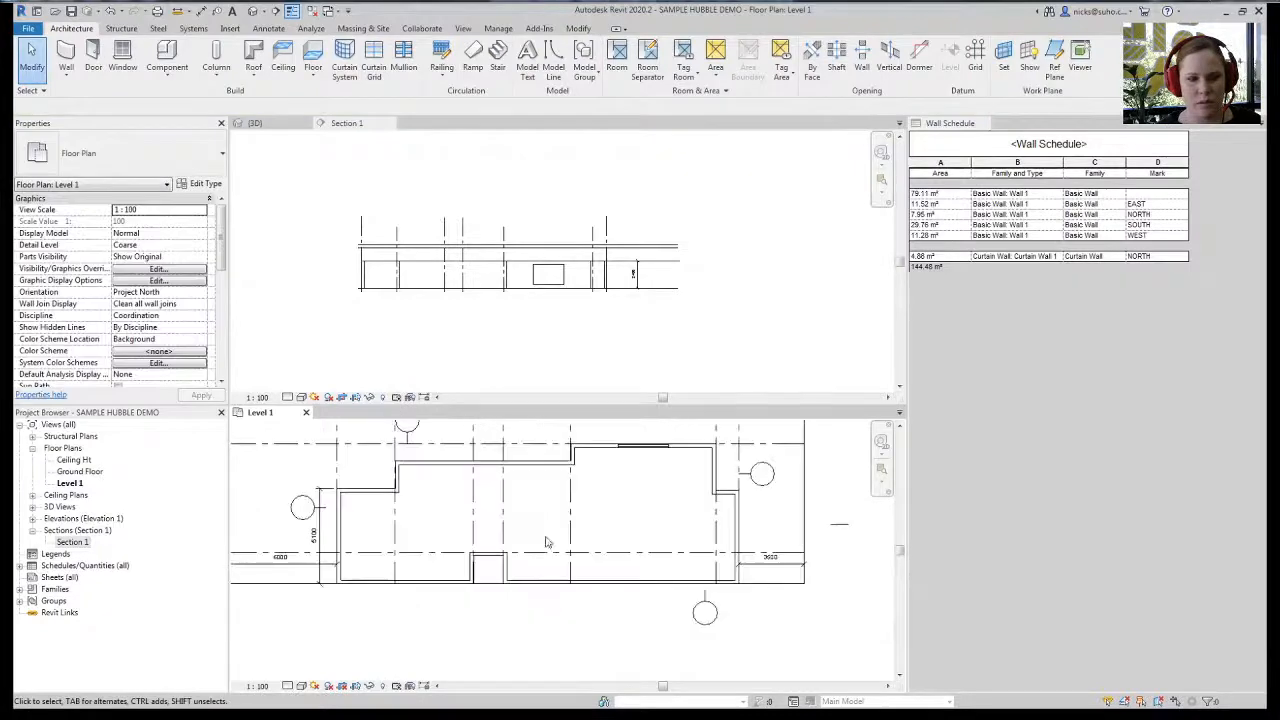
pyautogui.moveTo(466, 534); pyautogui.dragTo(424, 523)
# - Delete Section 1, accept the warning, and bring up the 3D view of the walls
pyautogui.press('Delete')
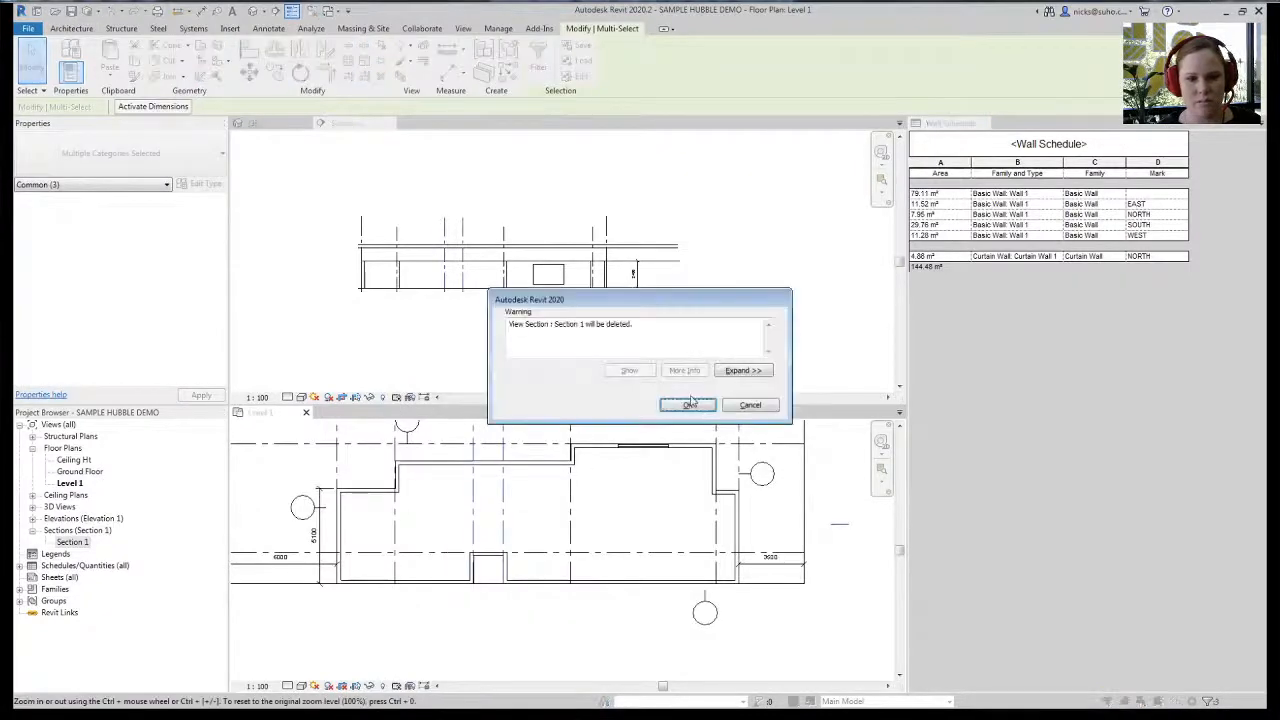
pyautogui.click(688, 404)
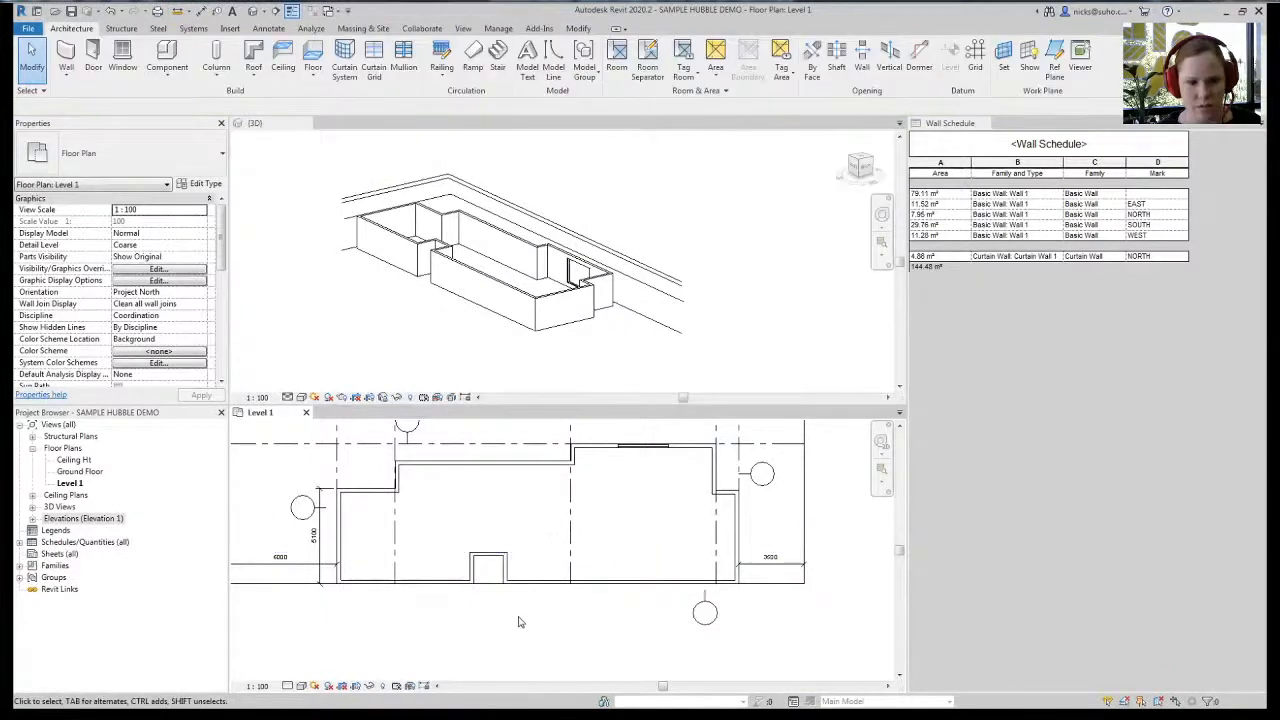
pyautogui.scroll(-3, 518, 622)
pyautogui.click(363, 310)
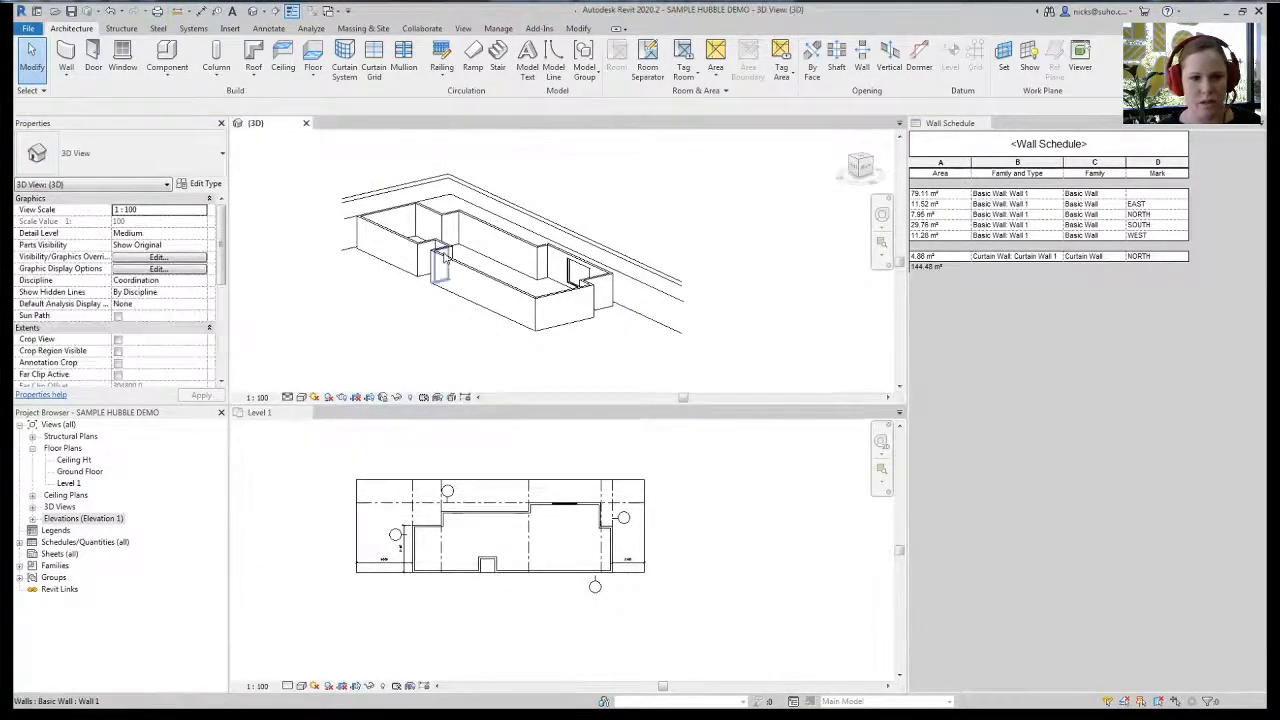
pyautogui.scroll(2, 443, 366)
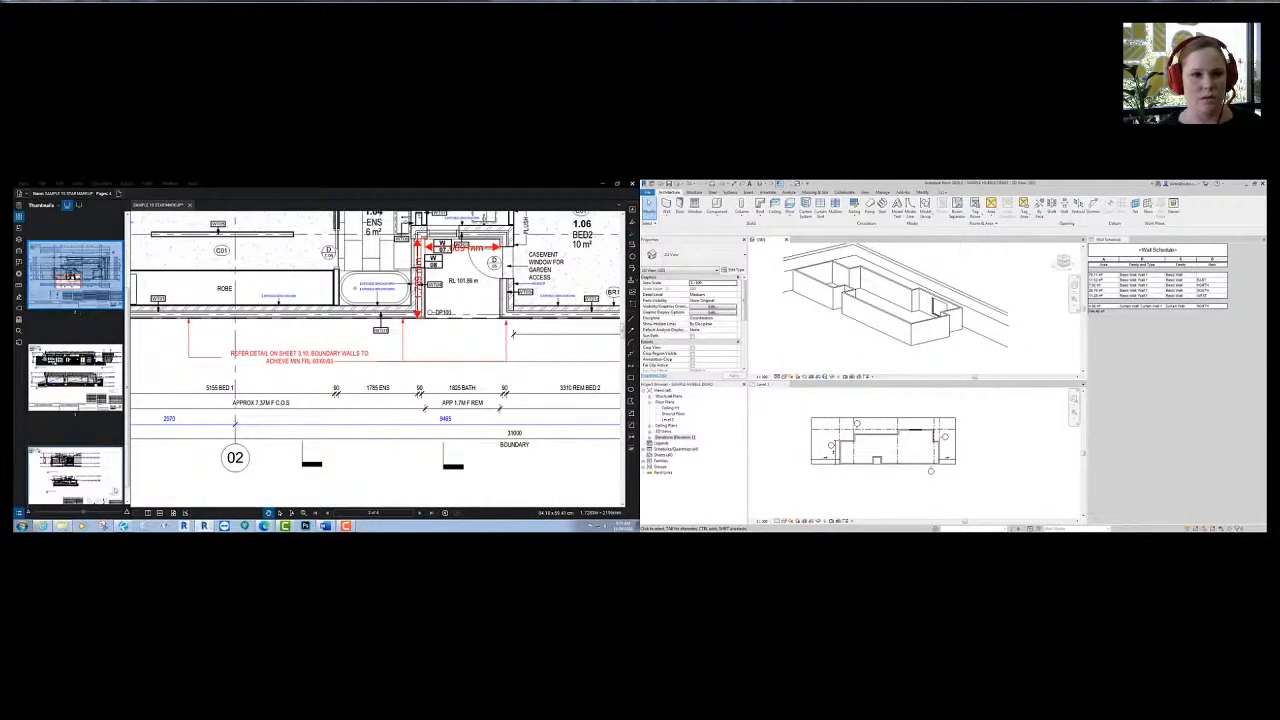
# - On the page 4 elevation, add a red 10° angle measurement along the roof line
pyautogui.click(90, 473)
pyautogui.moveTo(296, 318); pyautogui.dragTo(340, 424)
pyautogui.scroll(-3, 340, 424)
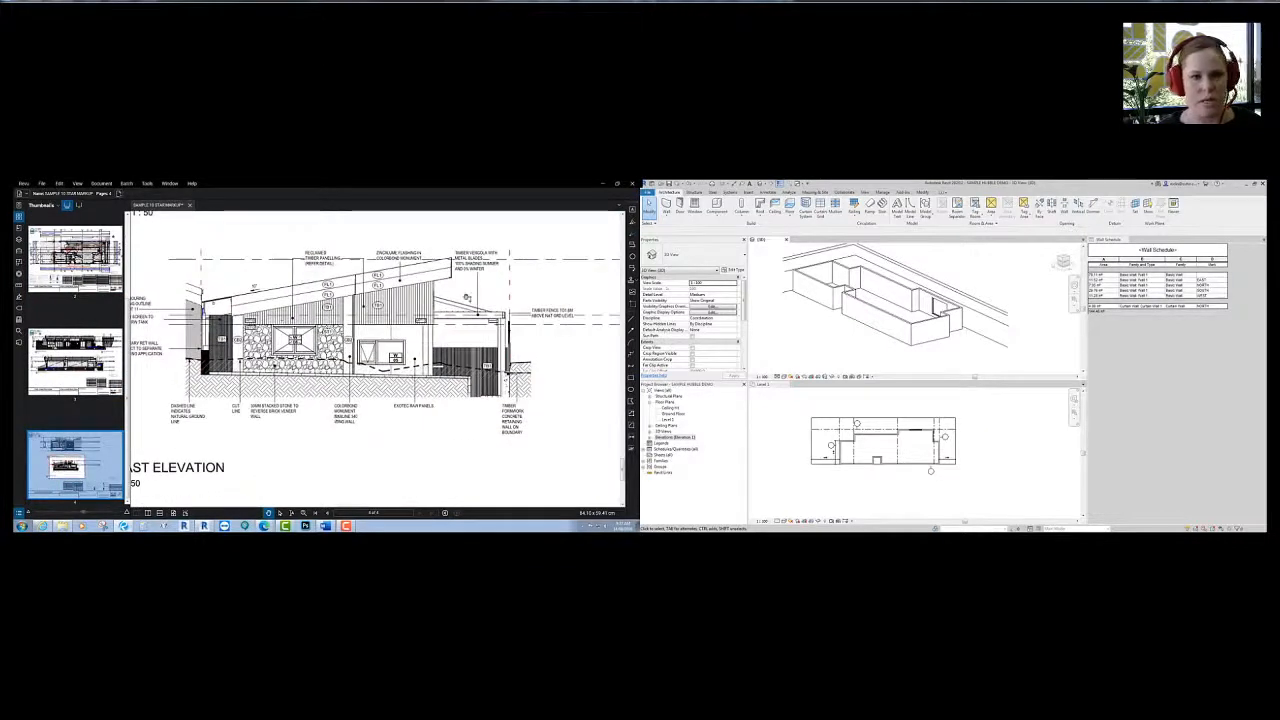
pyautogui.moveTo(452, 307); pyautogui.dragTo(431, 309)
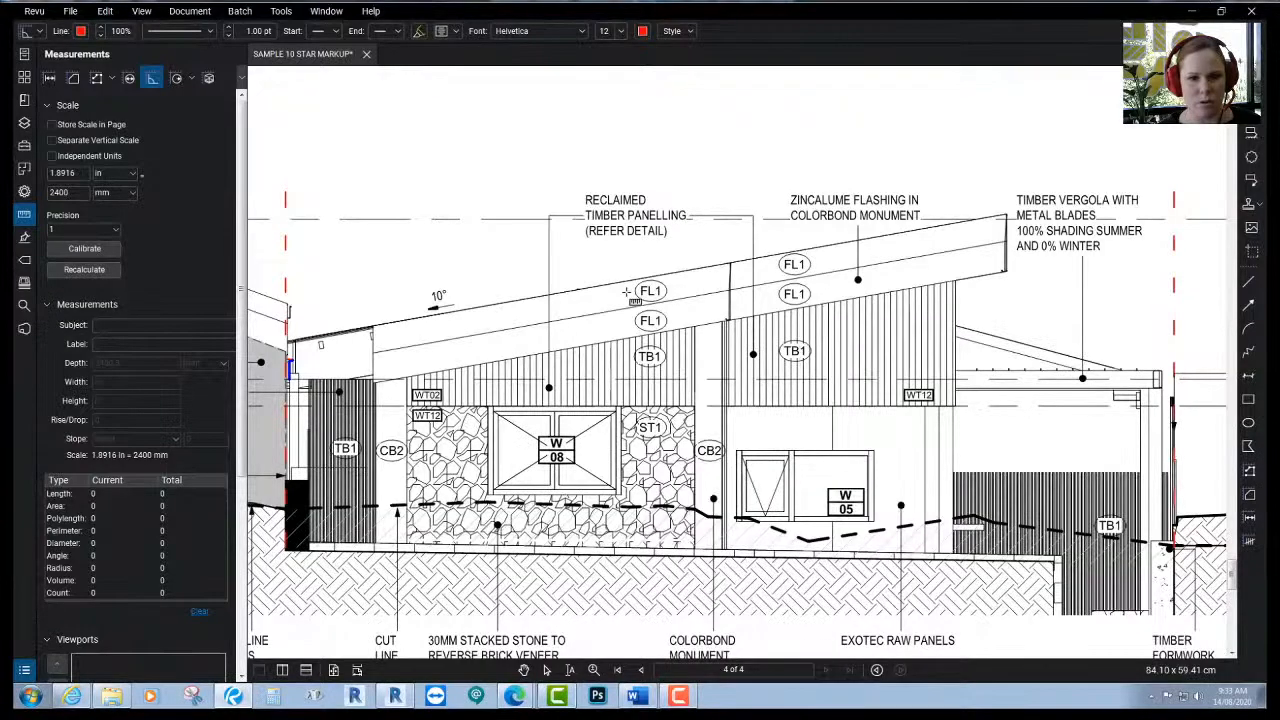
pyautogui.click(626, 291)
pyautogui.click(557, 293)
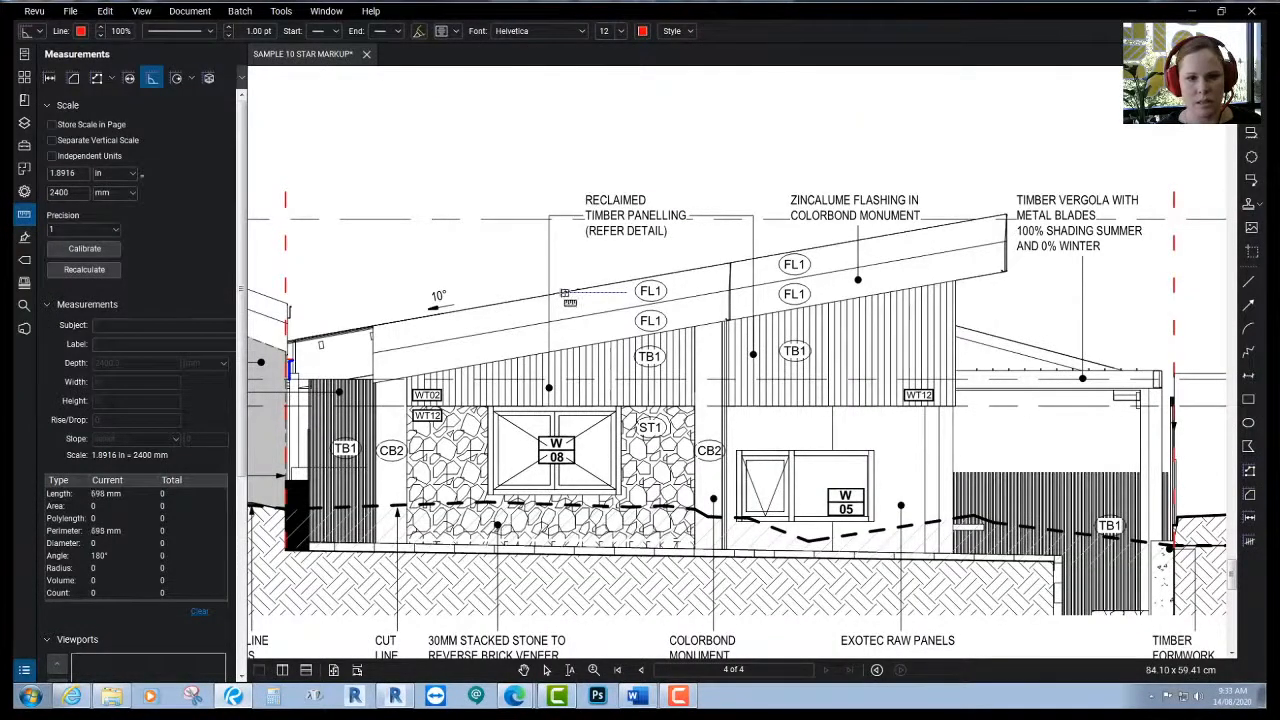
pyautogui.click(613, 285)
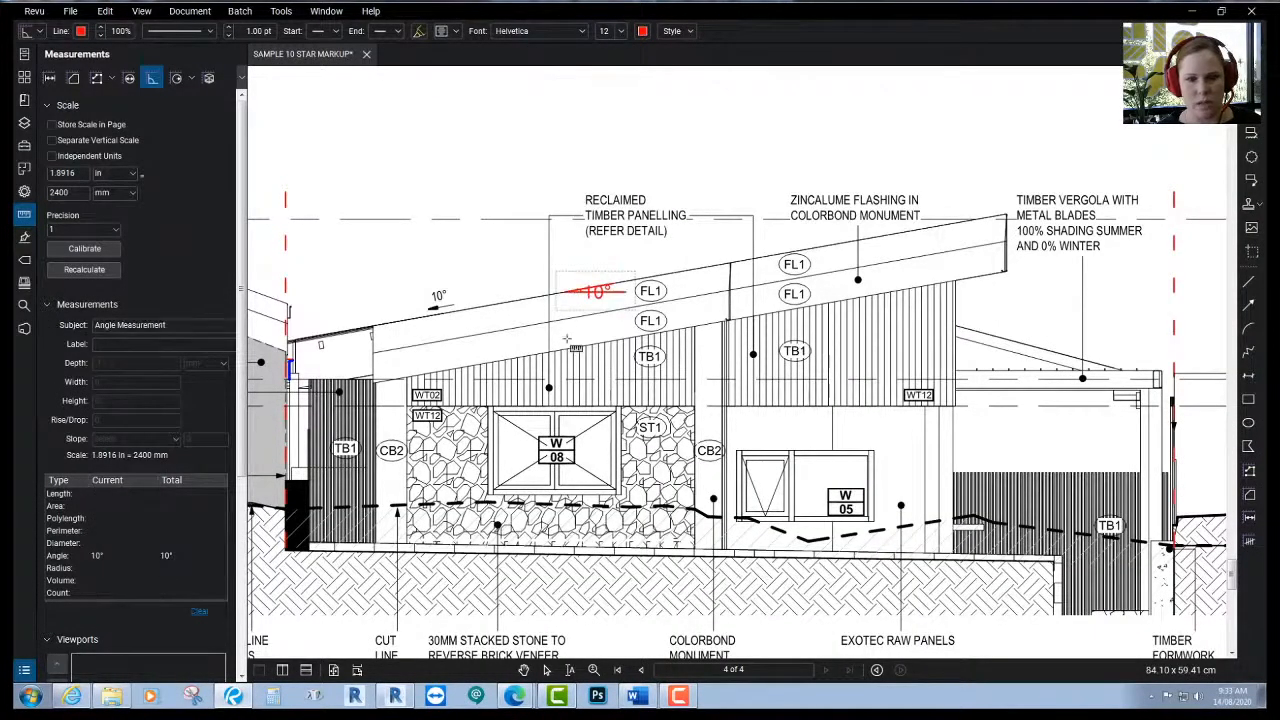
pyautogui.moveTo(574, 342); pyautogui.dragTo(554, 341)
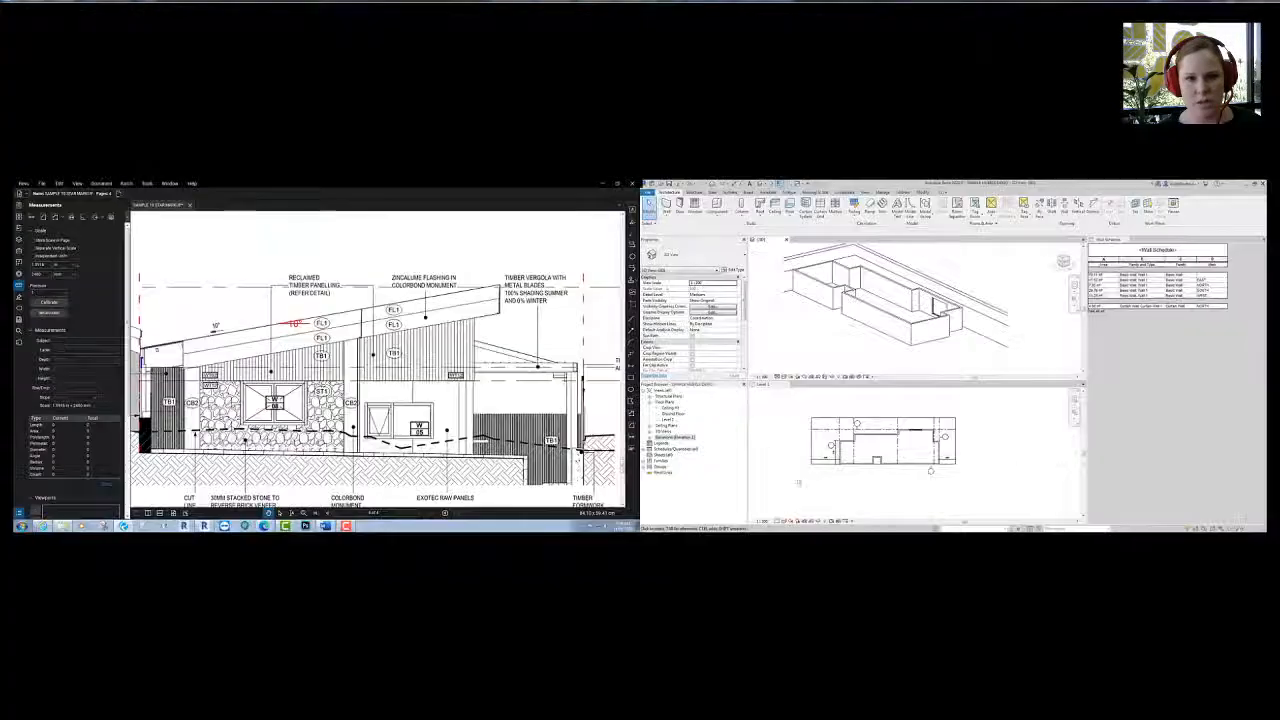
# - Switch back to Revit's Level 1 plan and then its 3D view
pyautogui.click(790, 481)
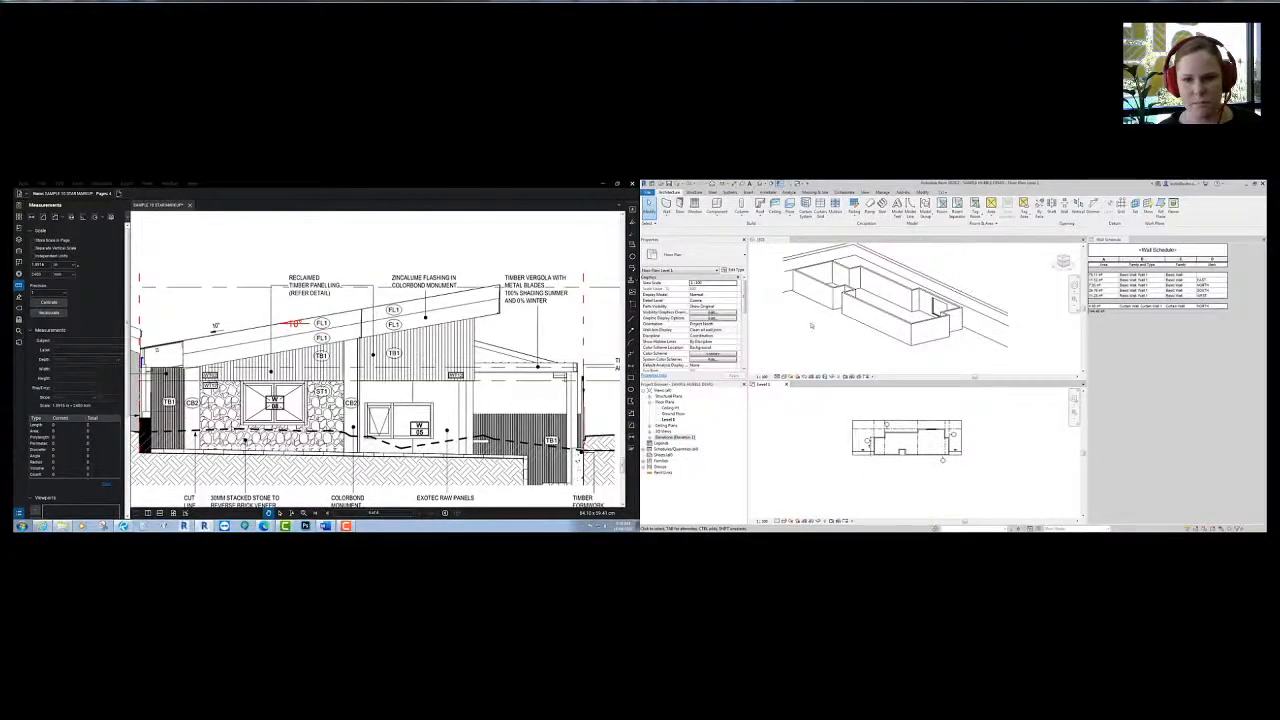
pyautogui.click(819, 346)
pyautogui.scroll(-2, 820, 346)
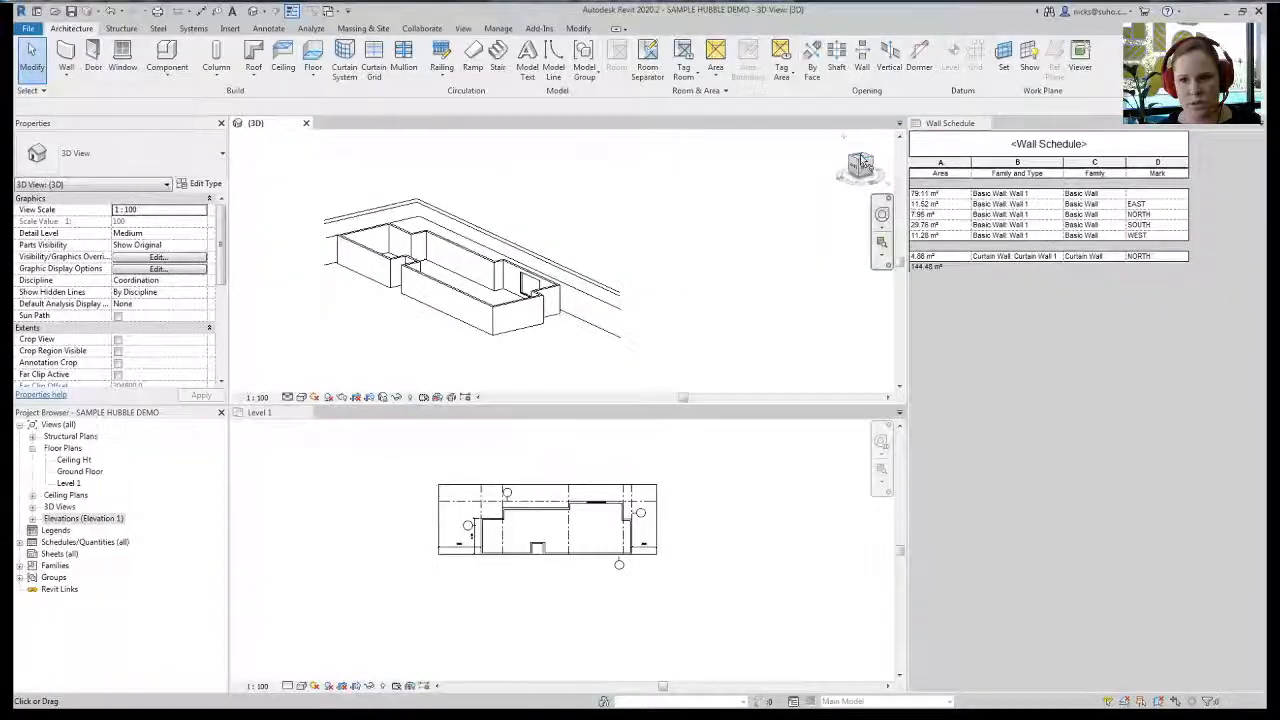
# - View the wall outline from the top and select the short bottom-left wall
pyautogui.click(862, 162)
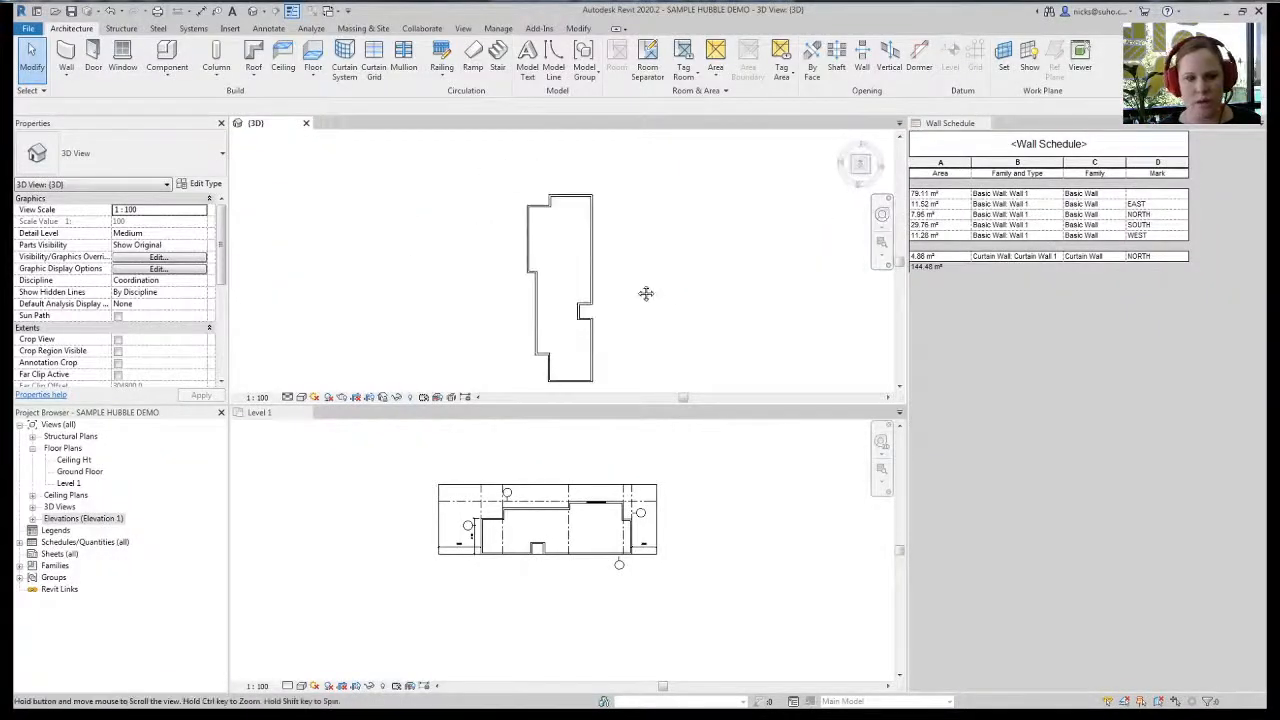
pyautogui.moveTo(687, 313); pyautogui.dragTo(643, 283, button='middle')
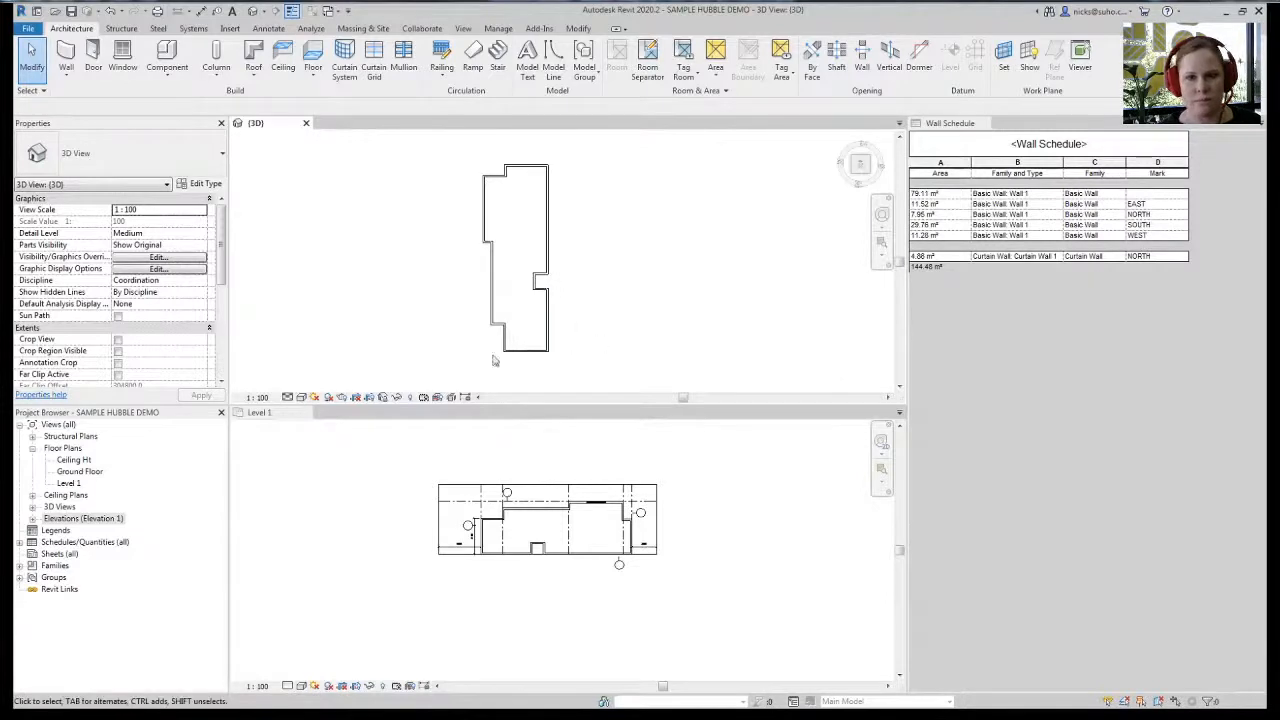
pyautogui.scroll(2, 496, 360)
pyautogui.moveTo(518, 318); pyautogui.dragTo(470, 357, button='middle')
pyautogui.click(474, 329)
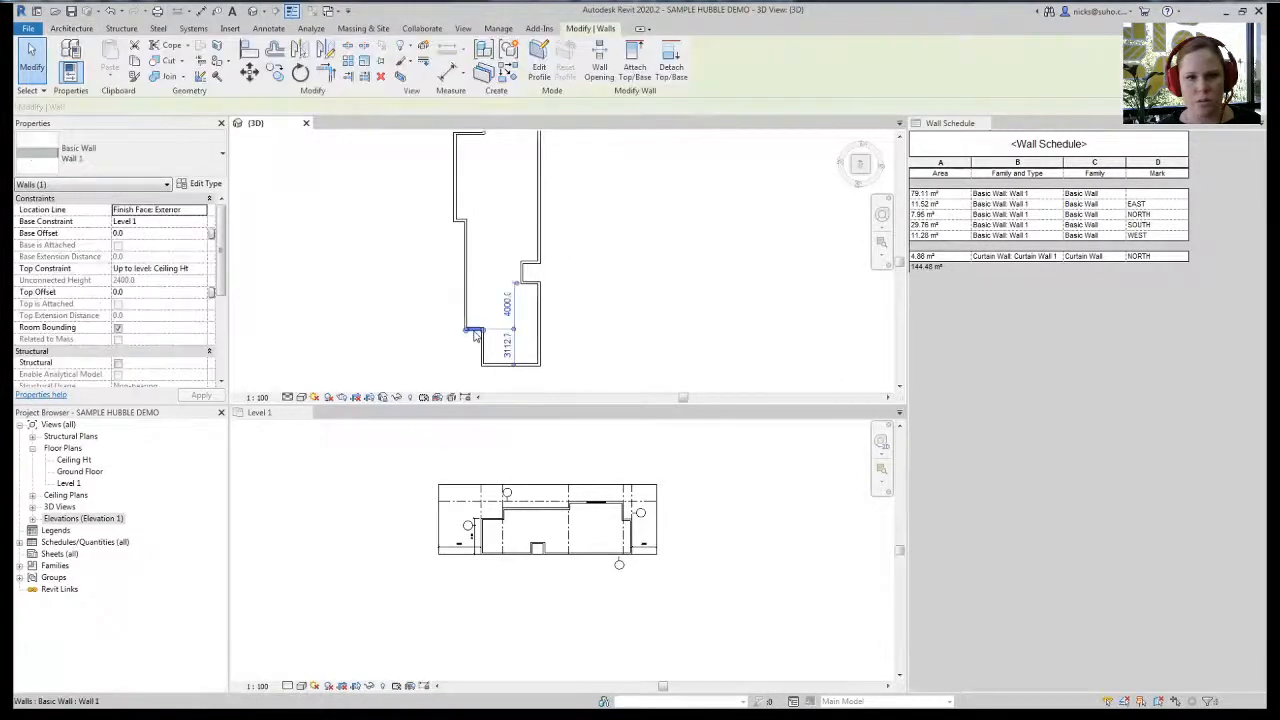
# - Realign the view straight down and enlarge Properties to reveal the wall's Identity Data
pyautogui.moveTo(863, 184)
pyautogui.mouseDown()
pyautogui.moveTo(804, 176)
pyautogui.moveTo(752, 377)
pyautogui.mouseUp()
pyautogui.click(860, 163)
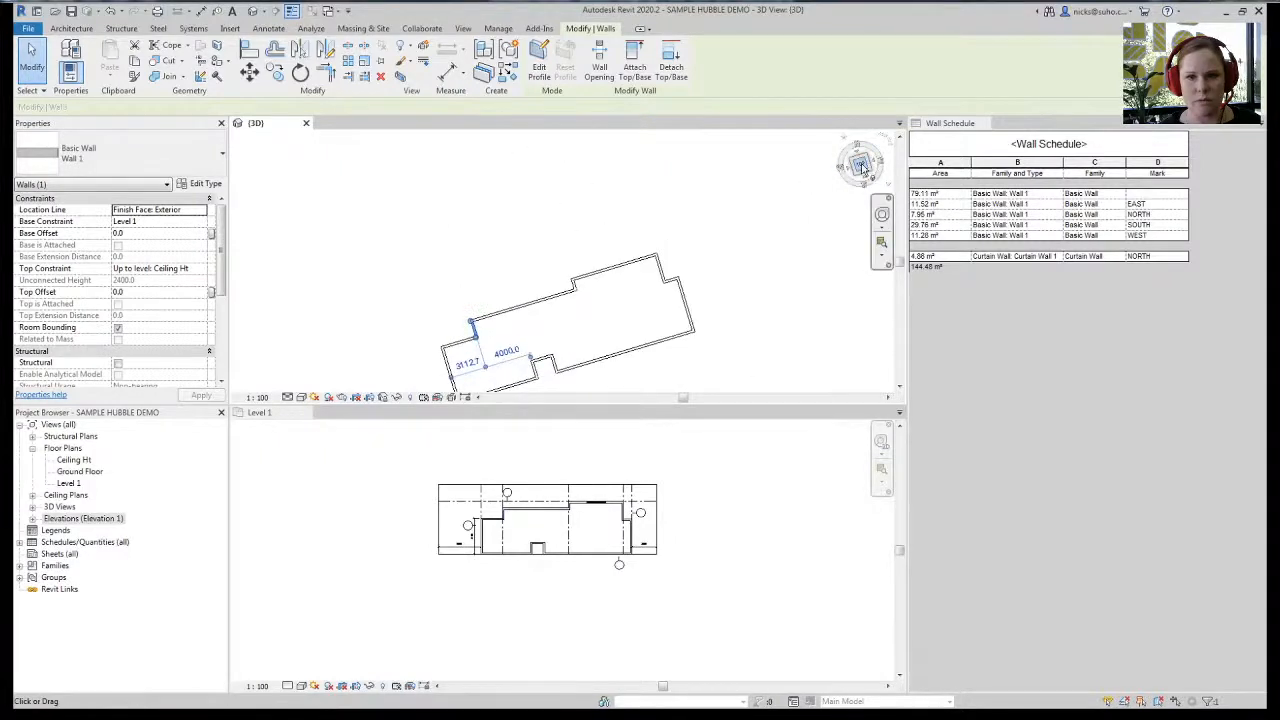
pyautogui.scroll(-6, 349, 262)
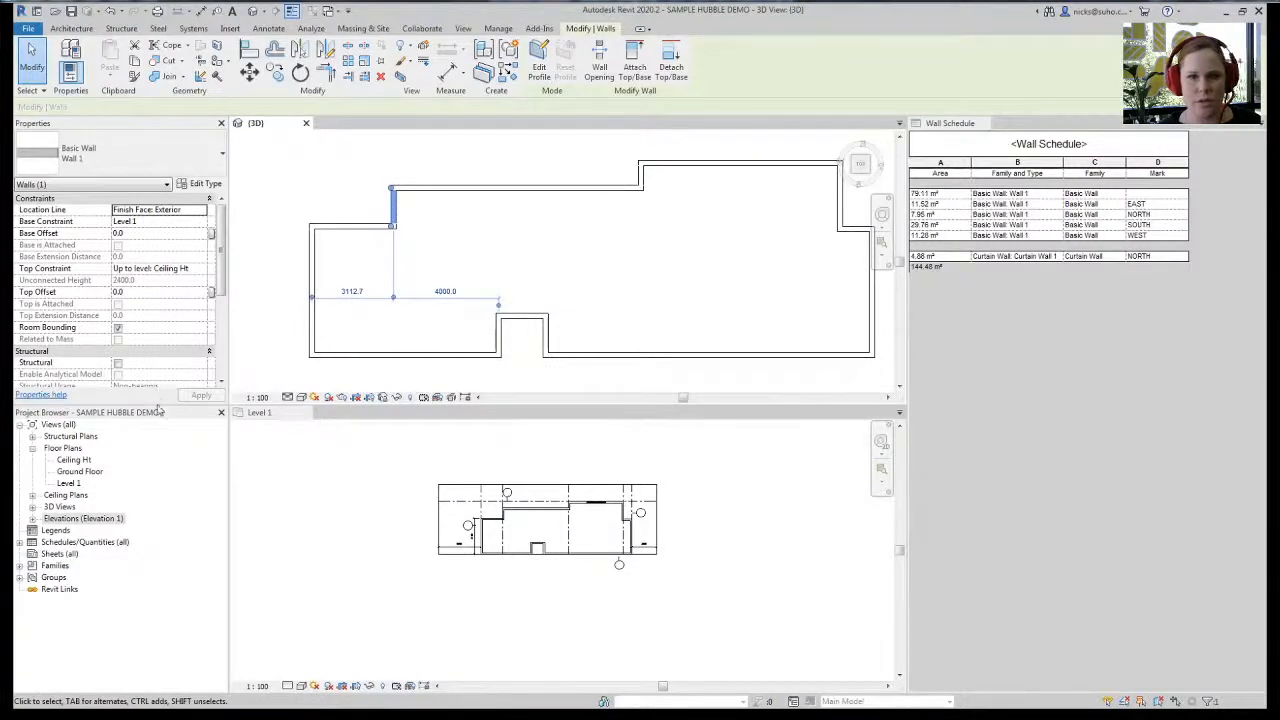
pyautogui.moveTo(157, 410); pyautogui.dragTo(161, 517)
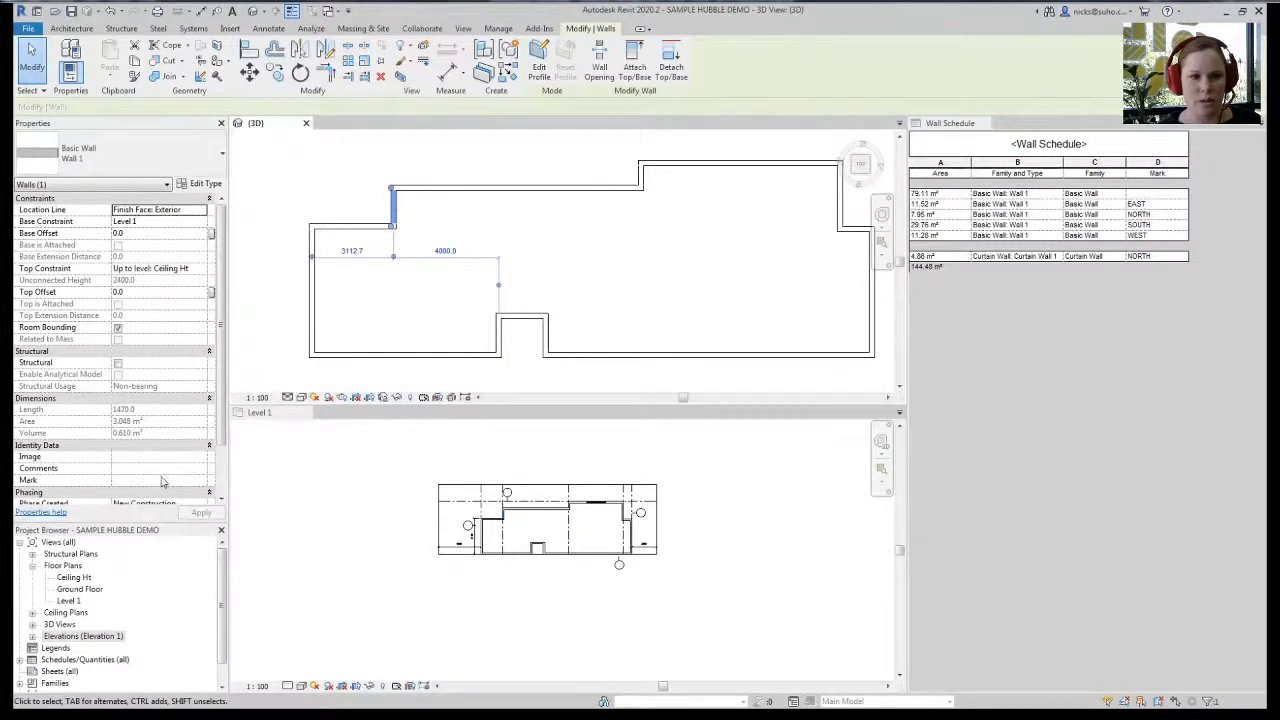
# - Mark the west-facing walls WEST, accepting the duplicate-Mark warnings
pyautogui.click(163, 481)
pyautogui.write('WEST')
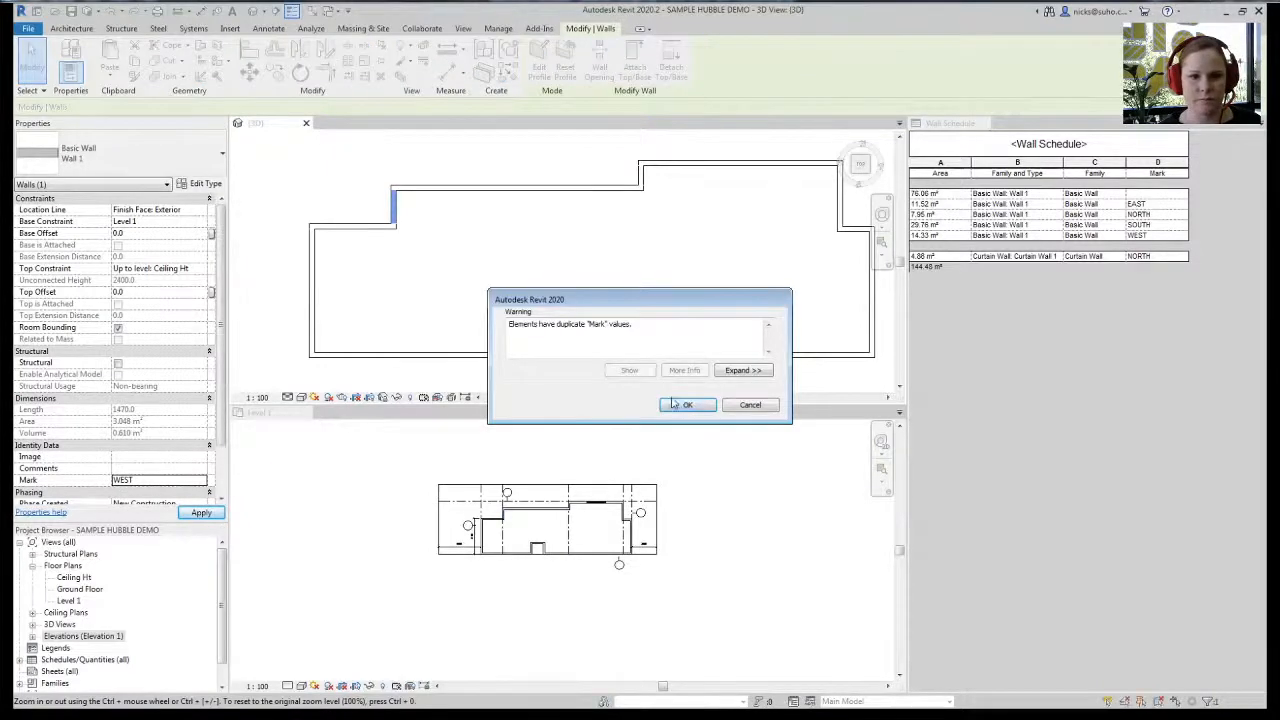
pyautogui.click(687, 404)
pyautogui.press('Escape')
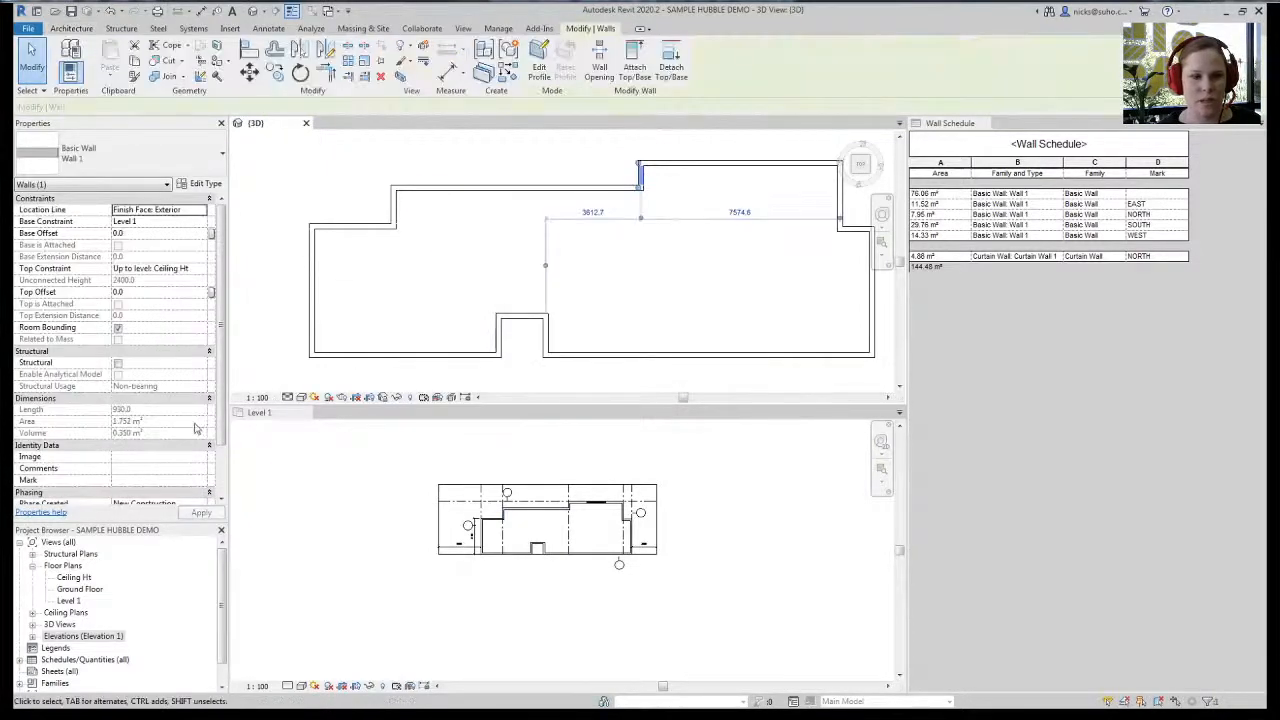
pyautogui.keyDown('ctrl'); pyautogui.click(546, 335); pyautogui.keyUp('ctrl')
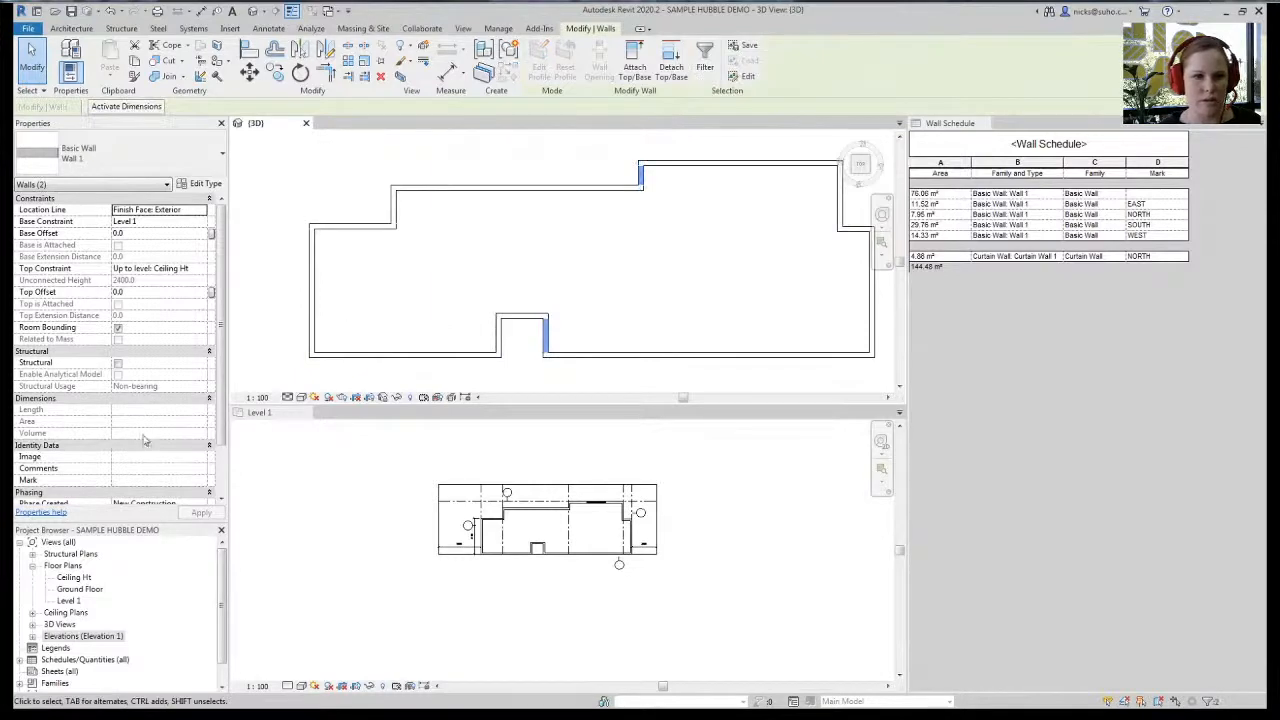
pyautogui.click(121, 482)
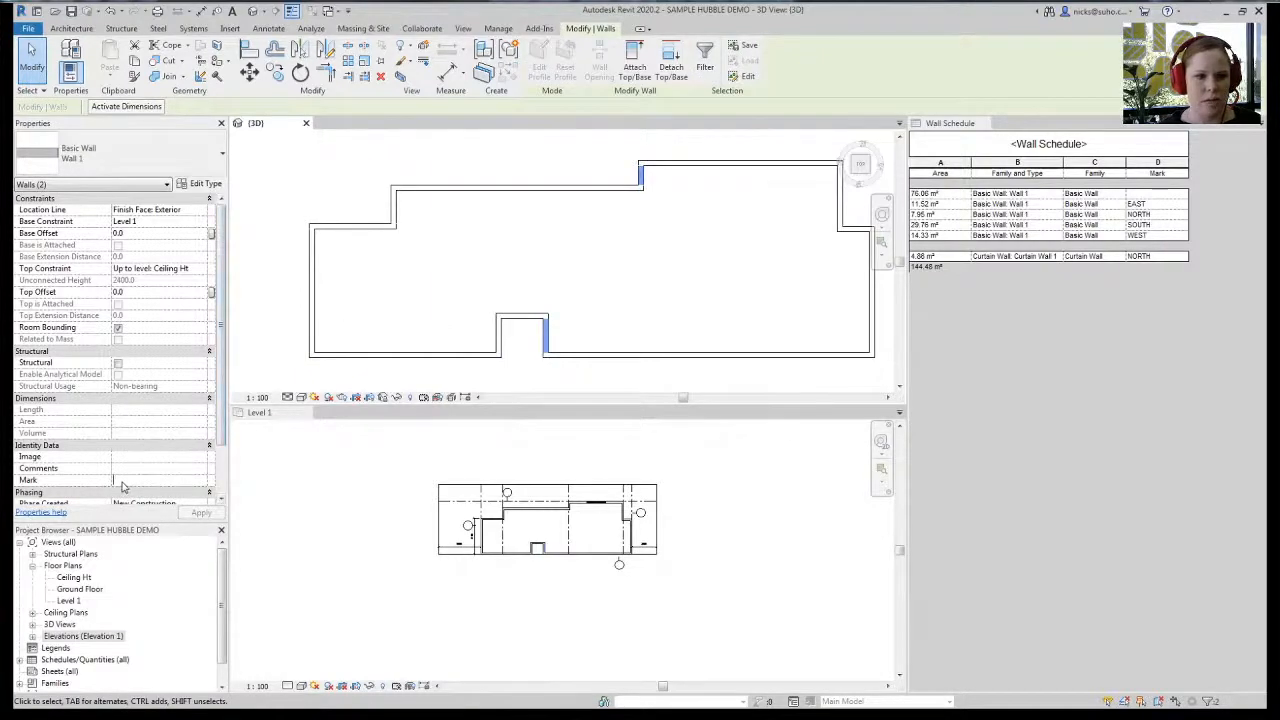
pyautogui.write('WEST')
pyautogui.press('Return')
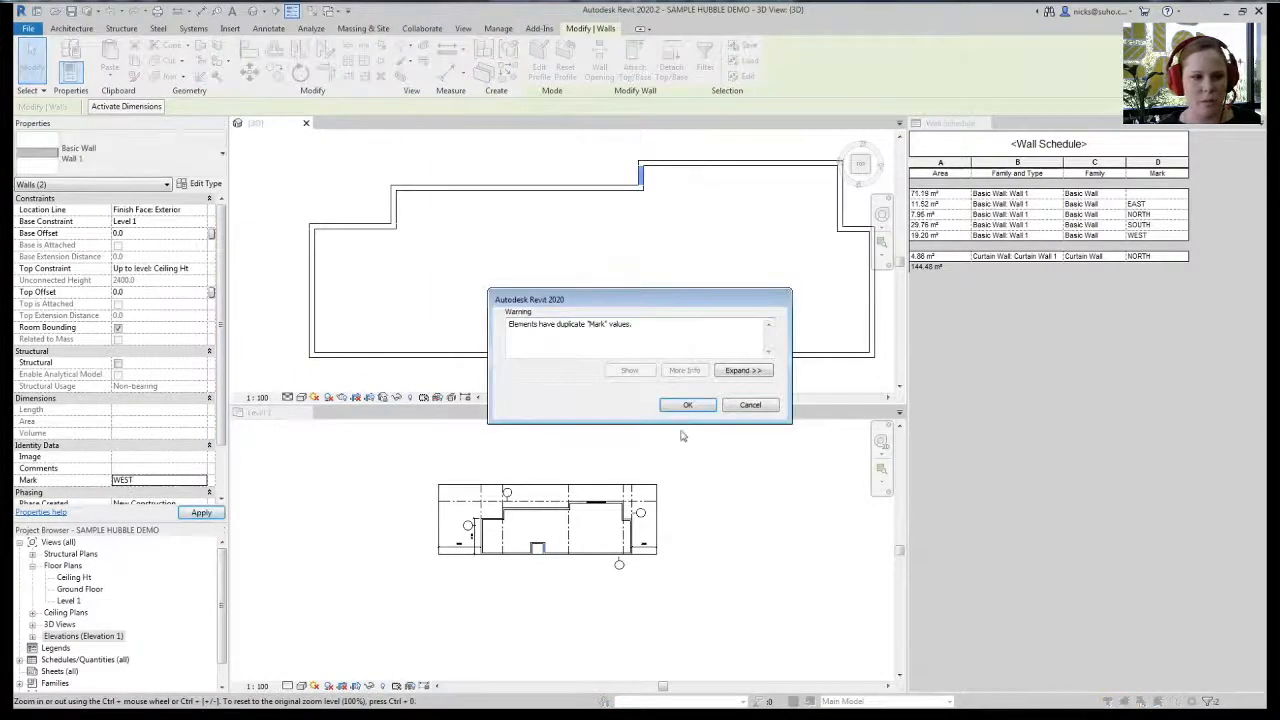
pyautogui.click(687, 405)
# - Mark the two east-facing walls EAST and accept the duplicate warning
pyautogui.click(499, 335)
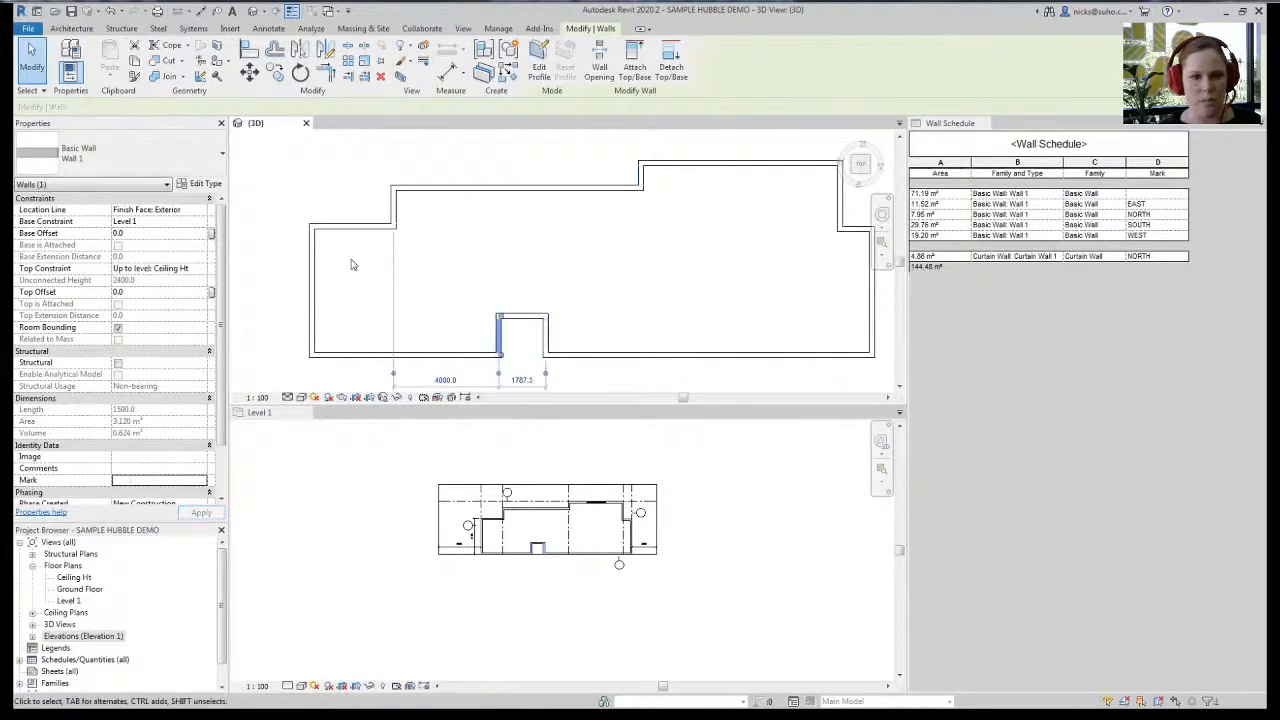
pyautogui.scroll(-2, 354, 263)
pyautogui.keyDown('ctrl'); pyautogui.click(513, 312); pyautogui.keyUp('ctrl')
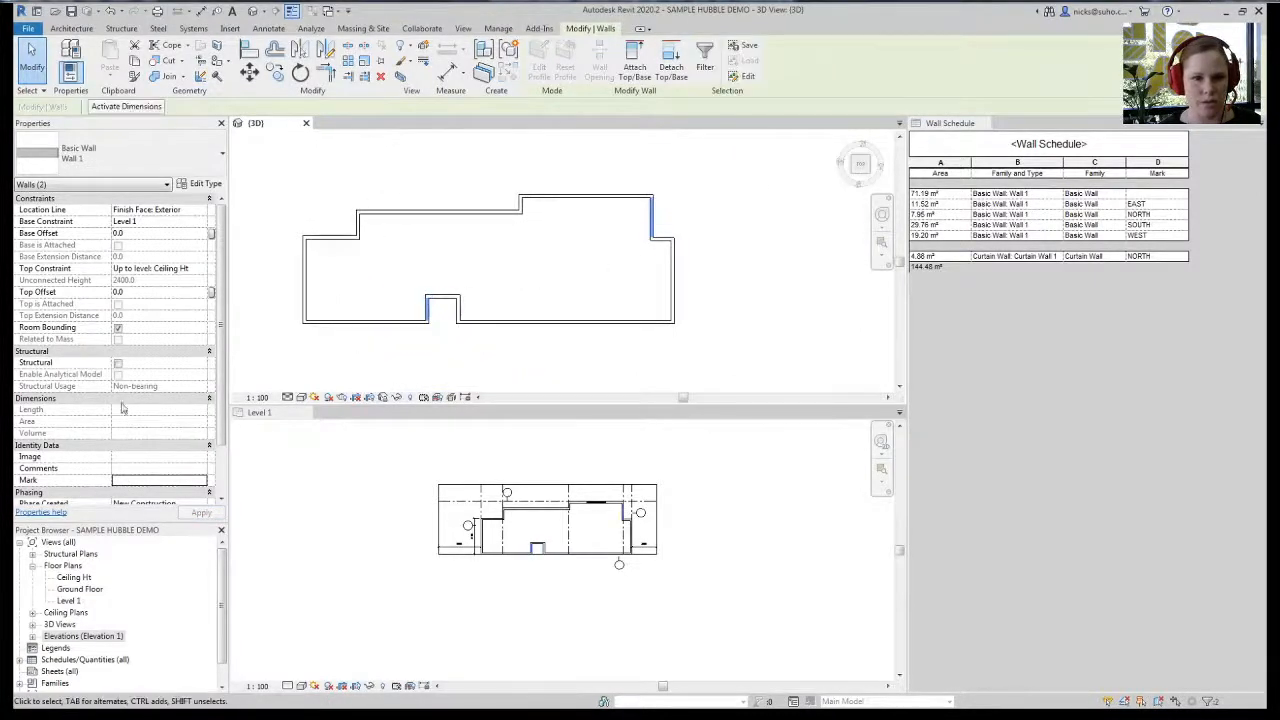
pyautogui.click(147, 480)
pyautogui.write('EAST')
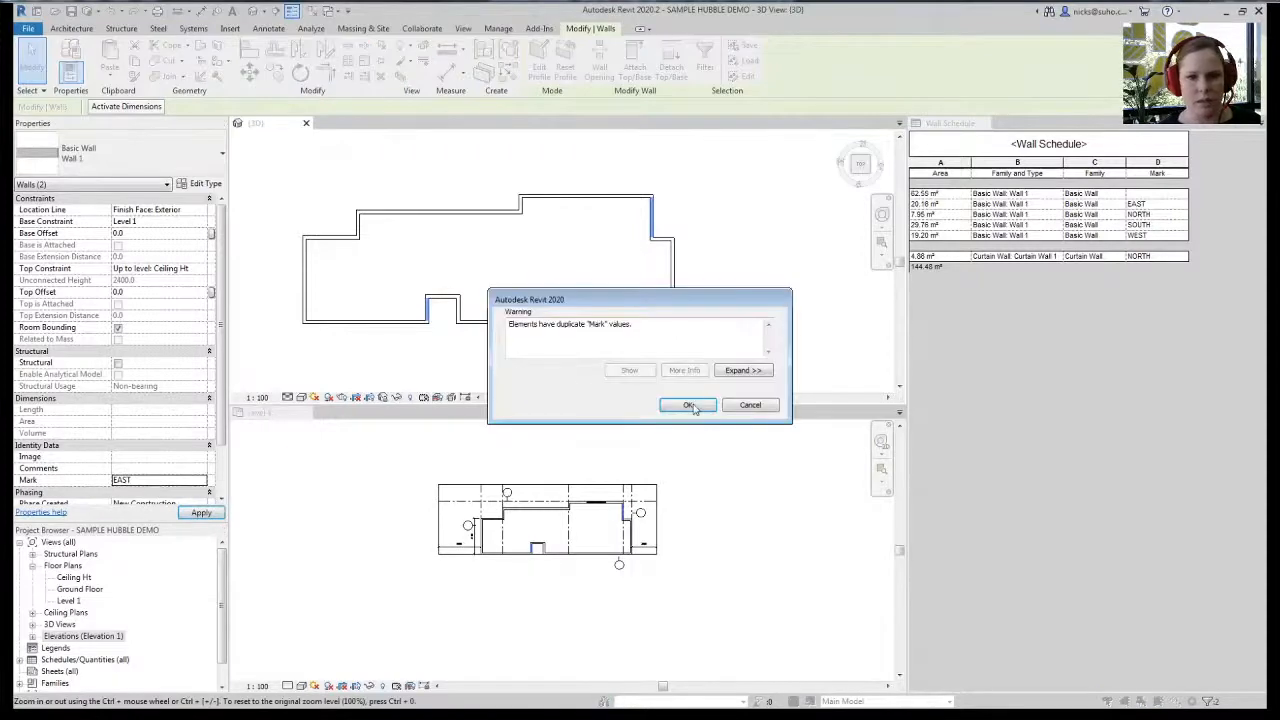
pyautogui.click(689, 405)
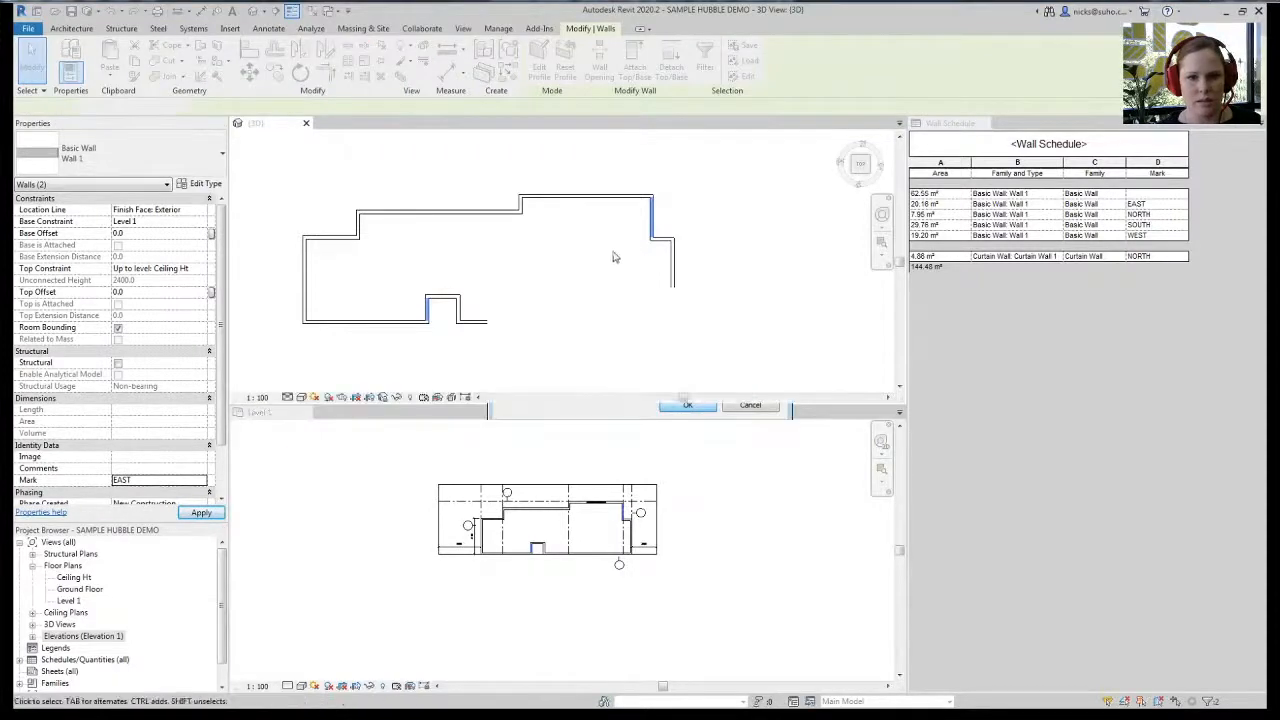
pyautogui.click(611, 254)
# - Mark the short north-facing wall segment NORTH
pyautogui.click(503, 214)
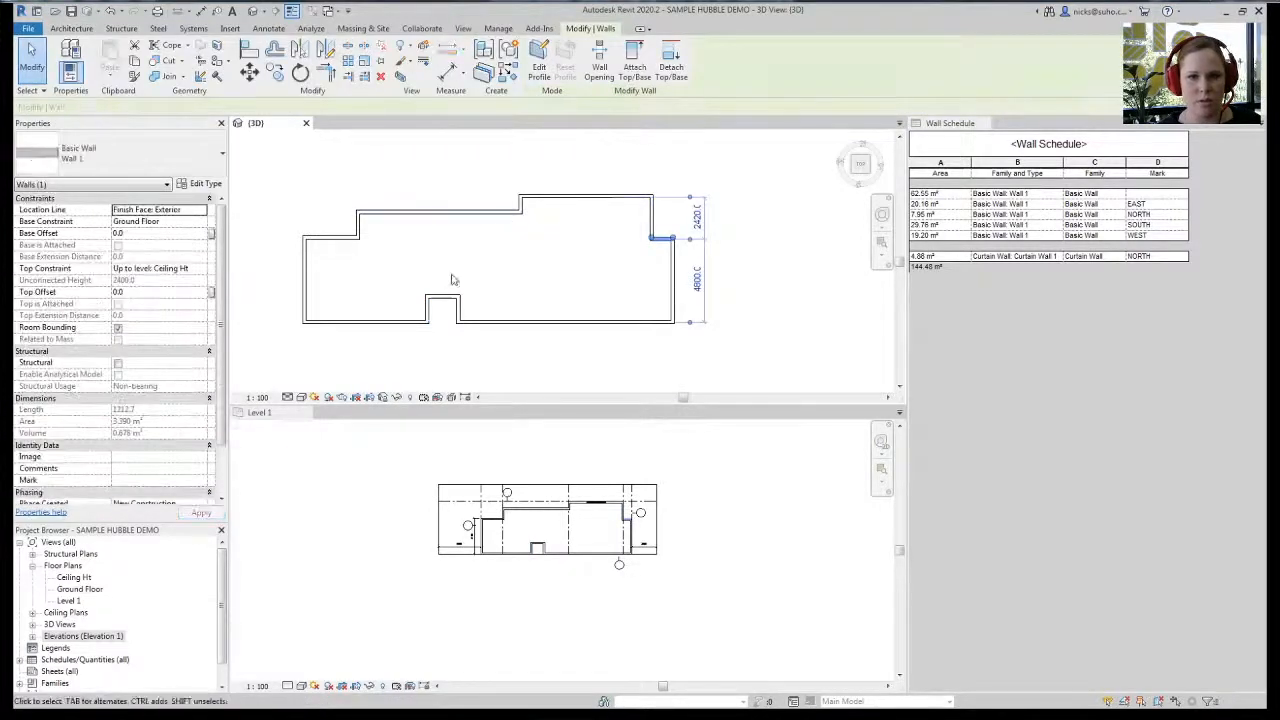
pyautogui.click(130, 483)
pyautogui.write('NORTH')
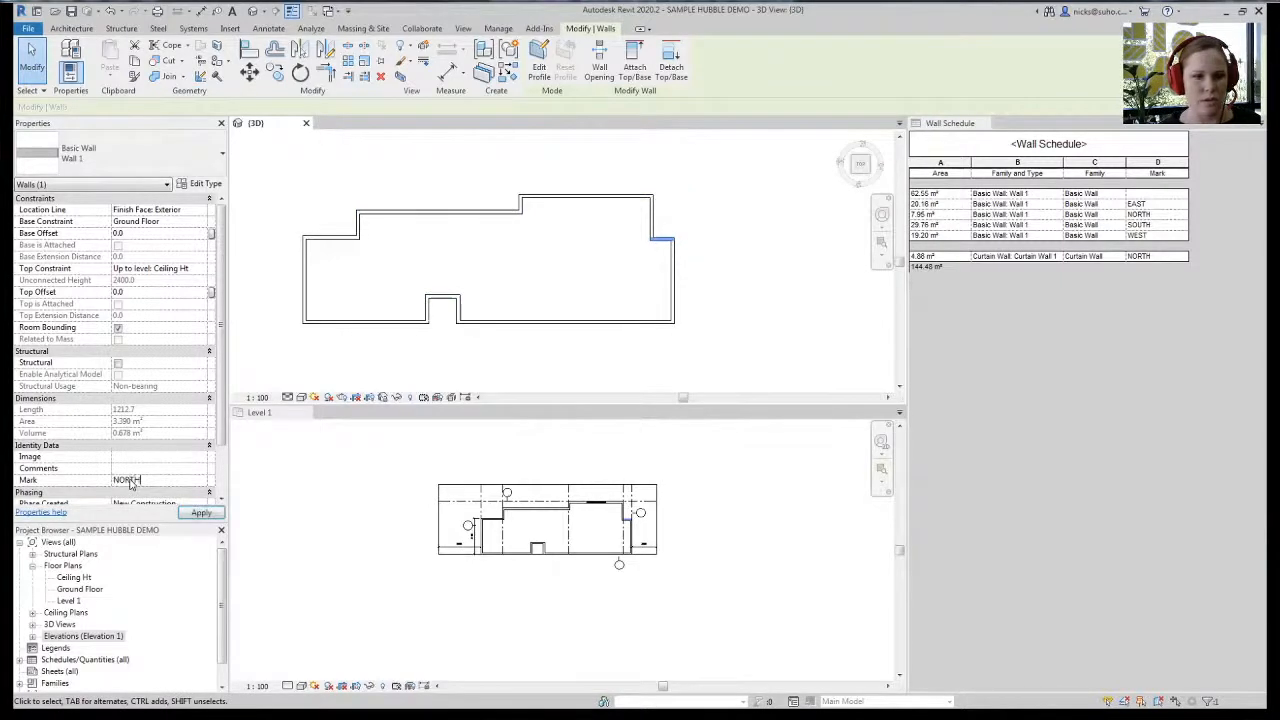
pyautogui.press('Return')
pyautogui.click(704, 406)
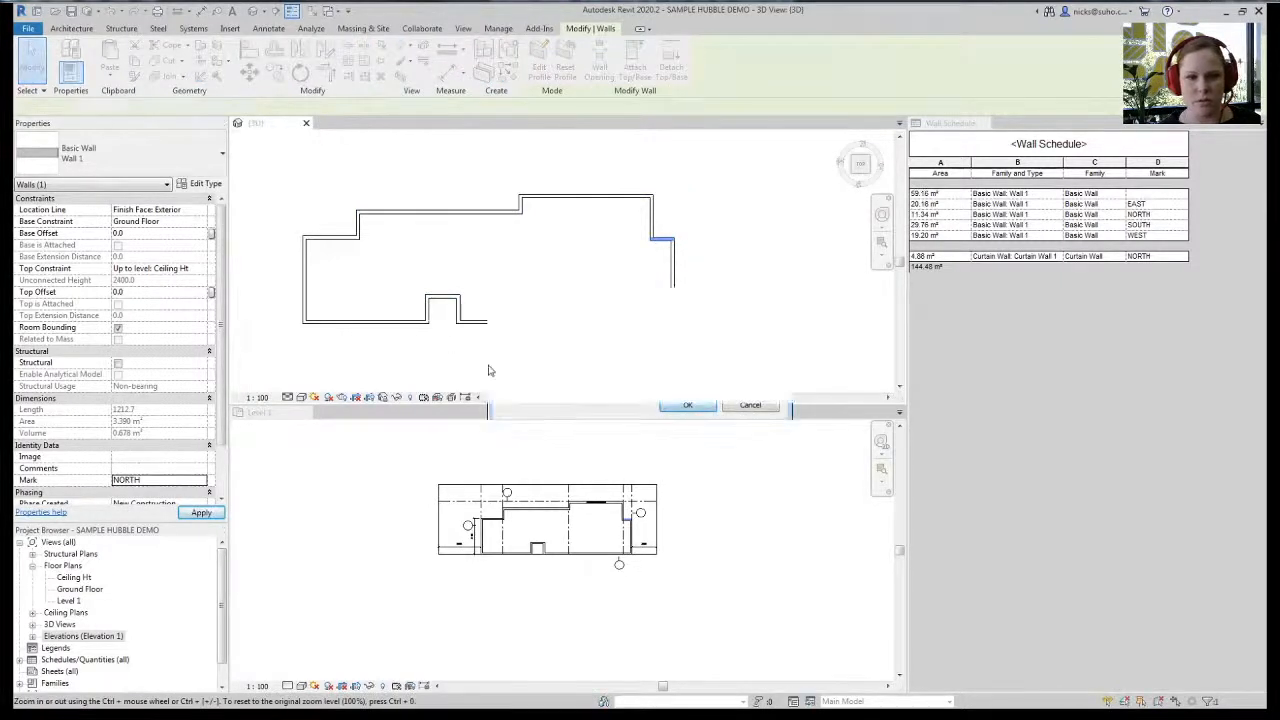
# - Mark the small wall at the bottom notch SOUTH
pyautogui.click(442, 298)
pyautogui.click(140, 484)
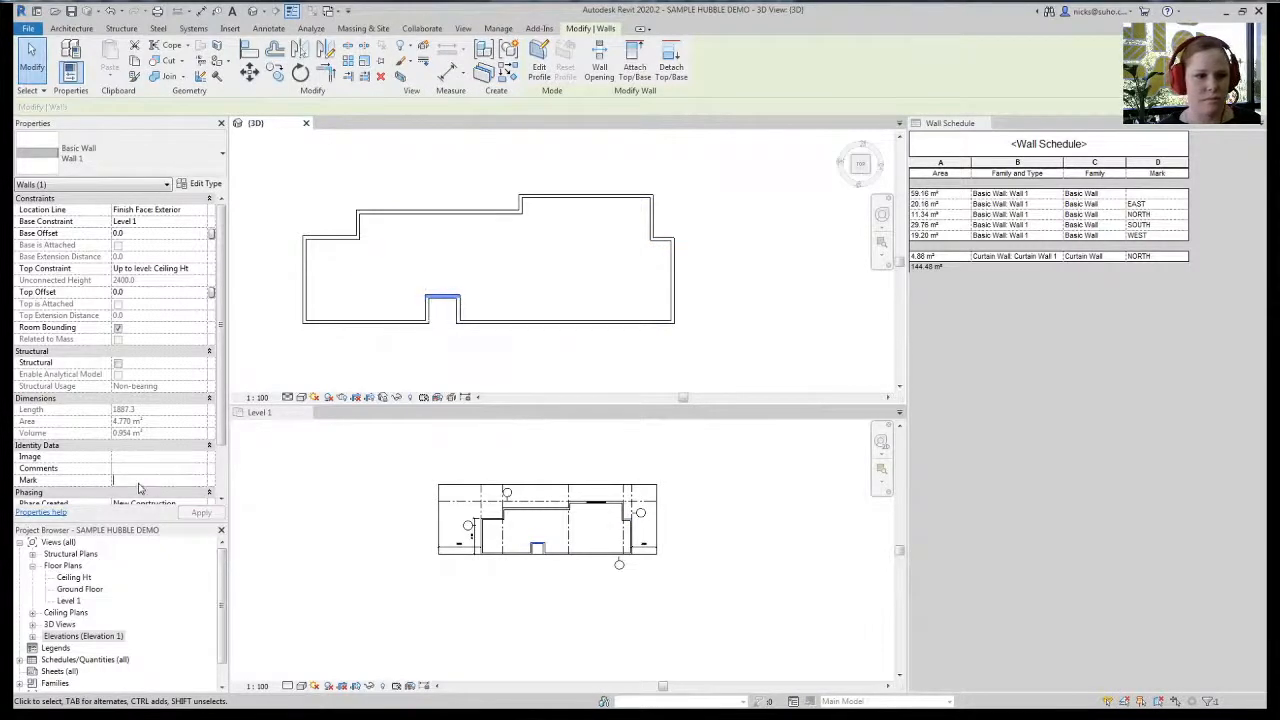
pyautogui.write('SOUTH')
pyautogui.press('Return')
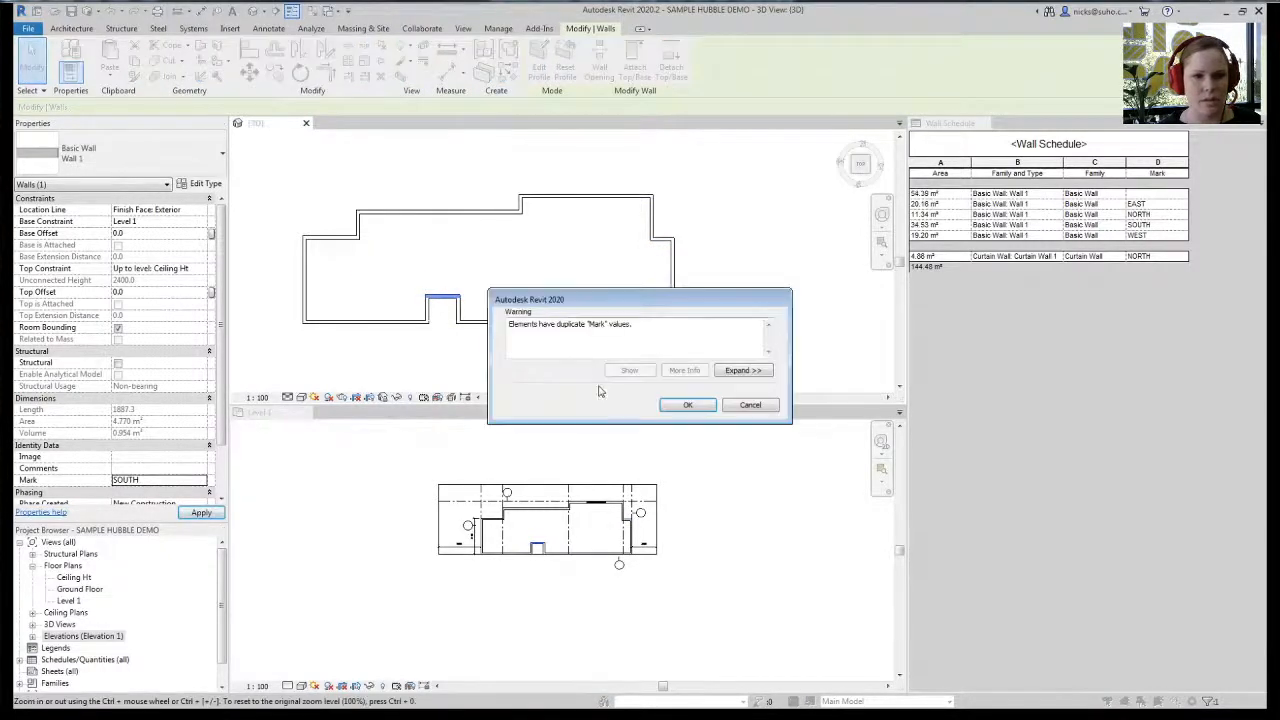
pyautogui.click(324, 369)
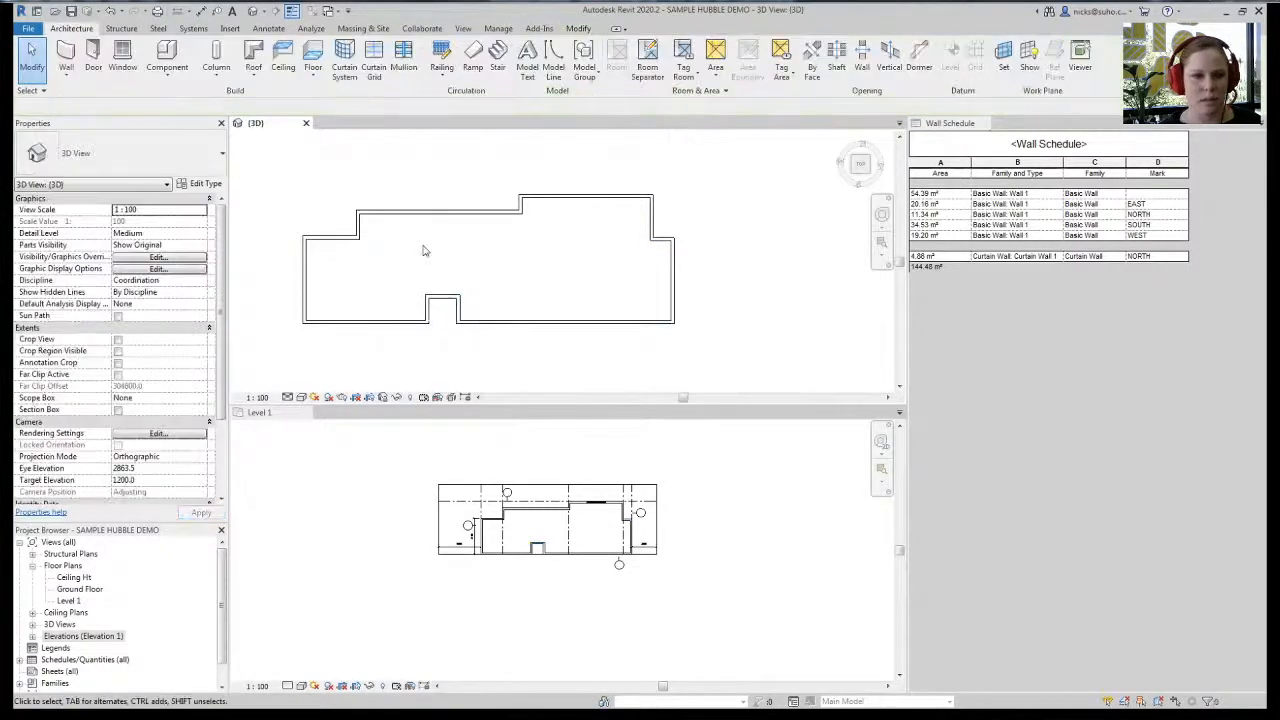
# - Start Roof by Footprint and choose Ceiling Ht as the roof's level in the notice
pyautogui.scroll(3, 455, 284)
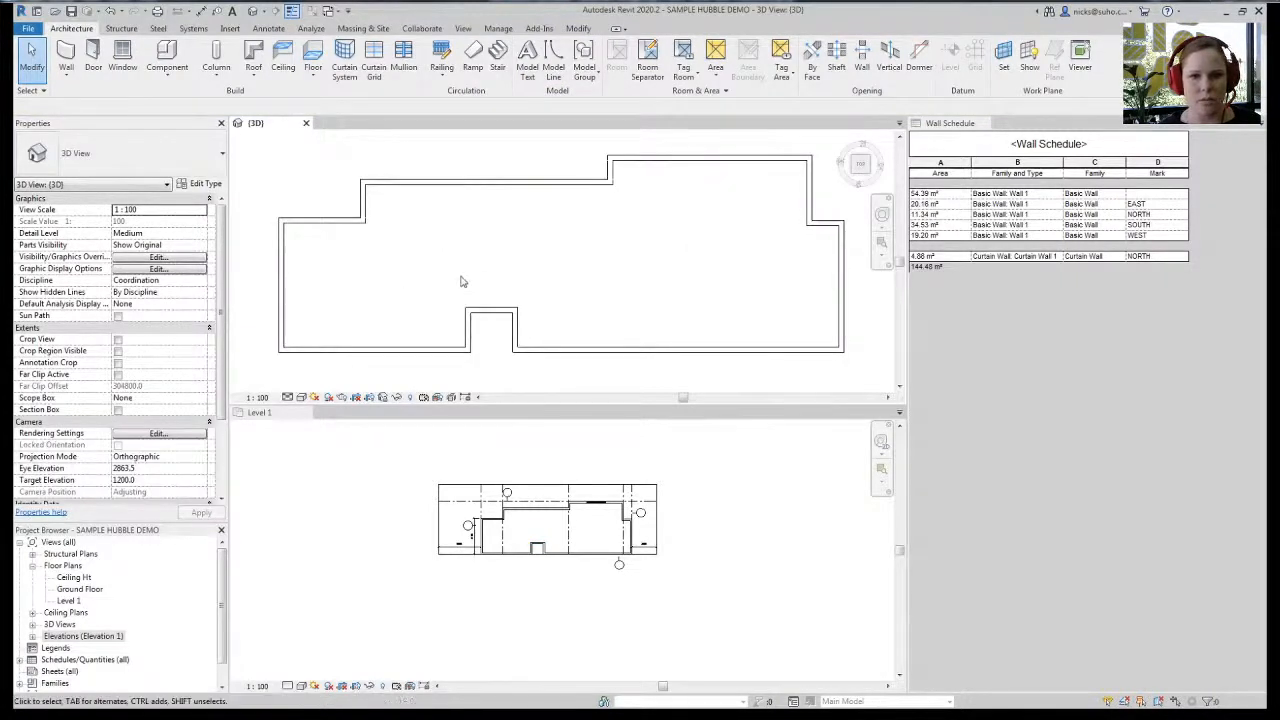
pyautogui.scroll(-2, 426, 282)
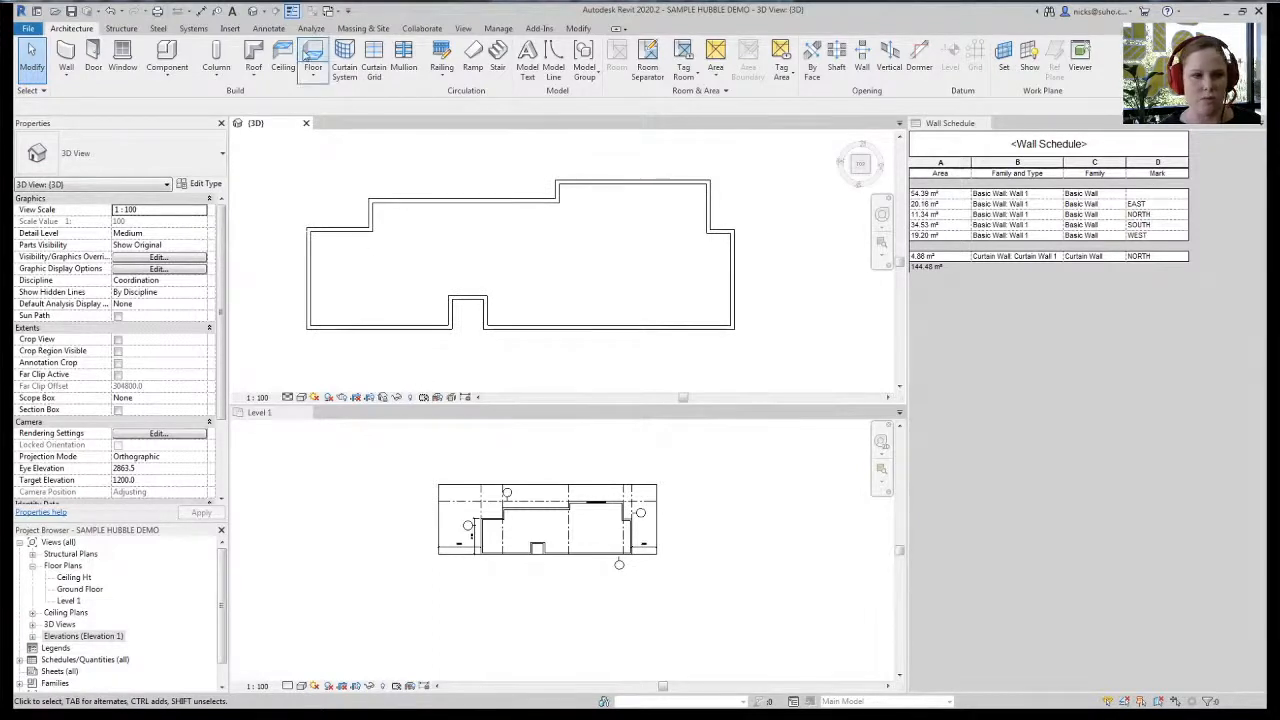
pyautogui.click(254, 55)
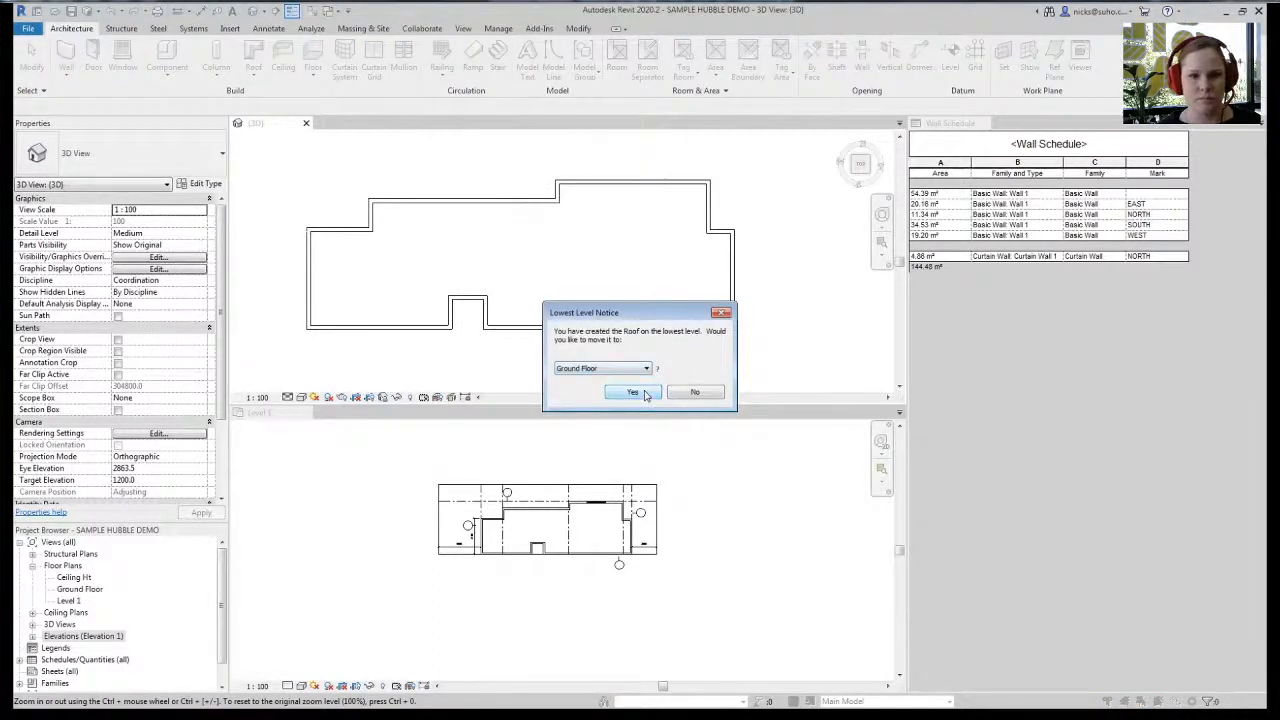
pyautogui.click(615, 369)
pyautogui.click(620, 393)
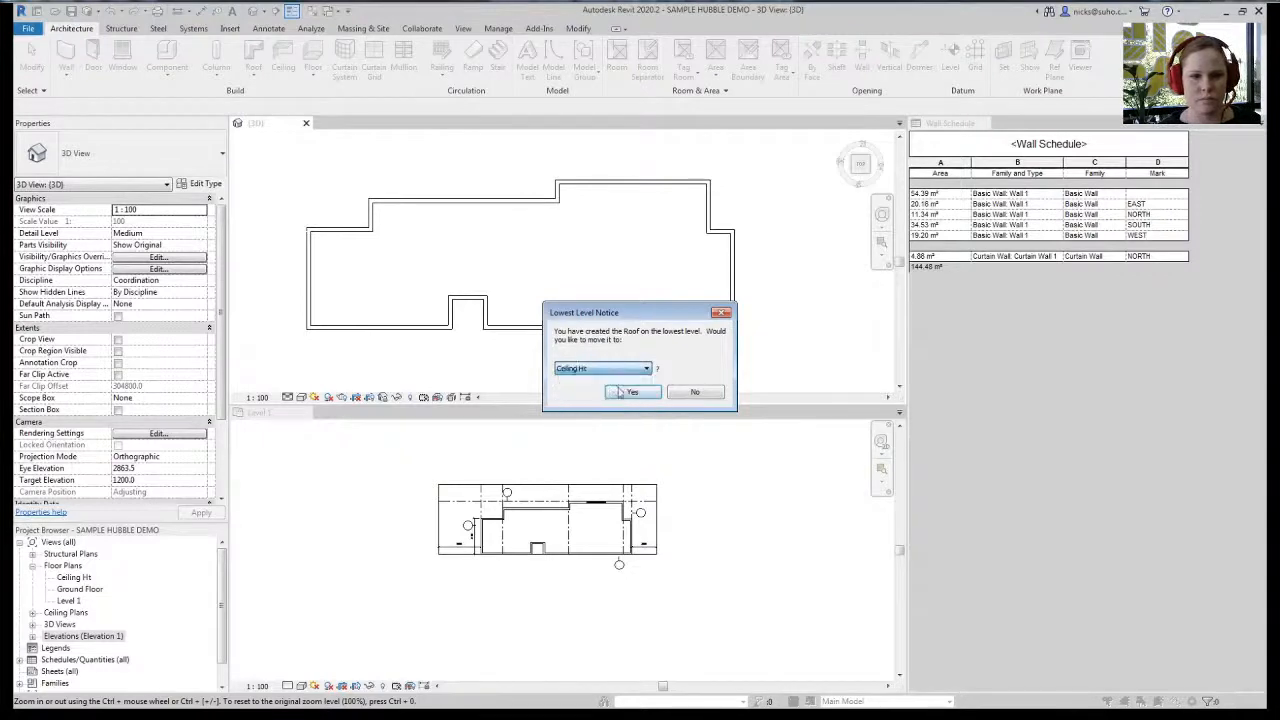
pyautogui.click(645, 394)
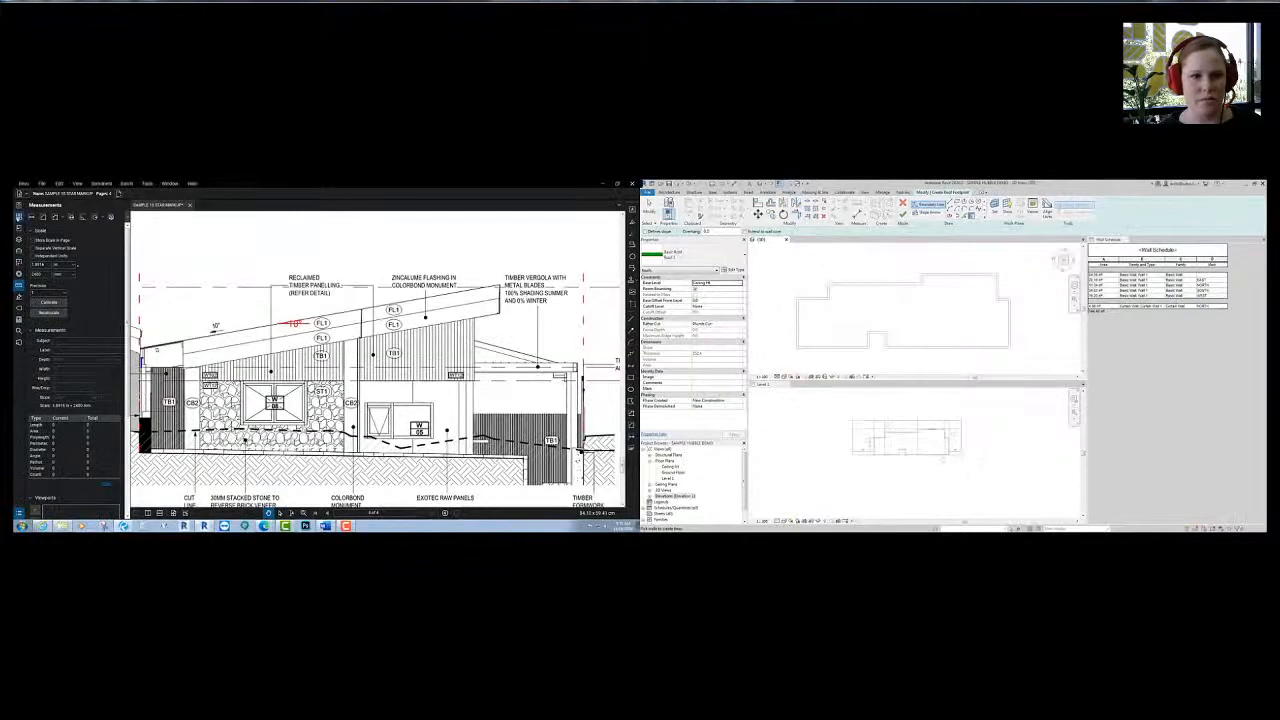
# - Jump to the first drawing page in Bluebeam, check the Hubble home page, and return to Revit
pyautogui.click(75, 272)
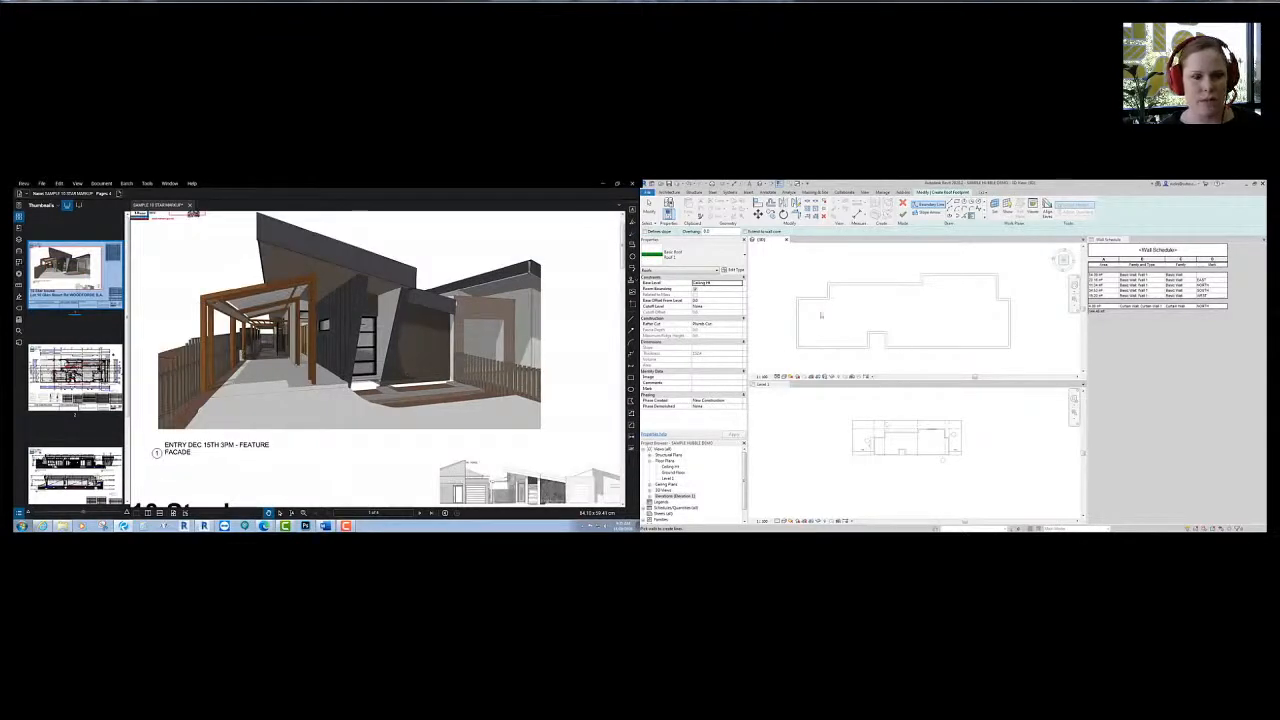
pyautogui.hotkey('alt', 'Tab')
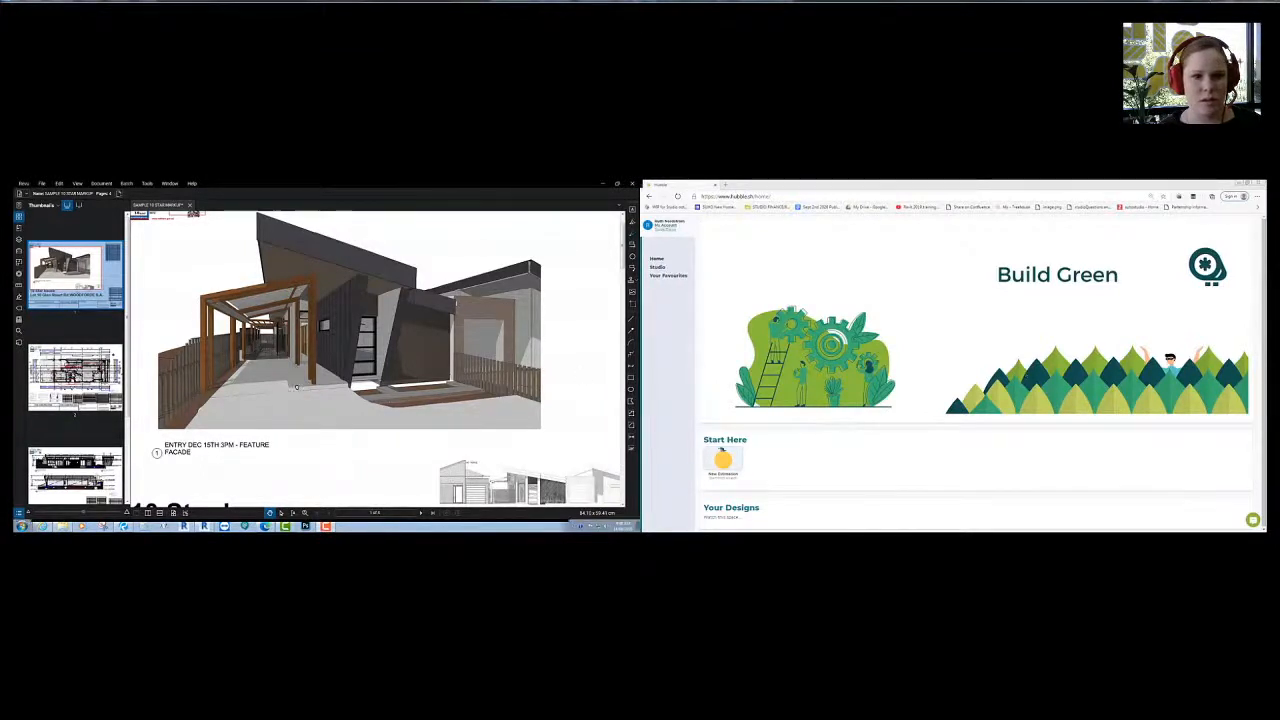
pyautogui.scroll(-5, 293, 385)
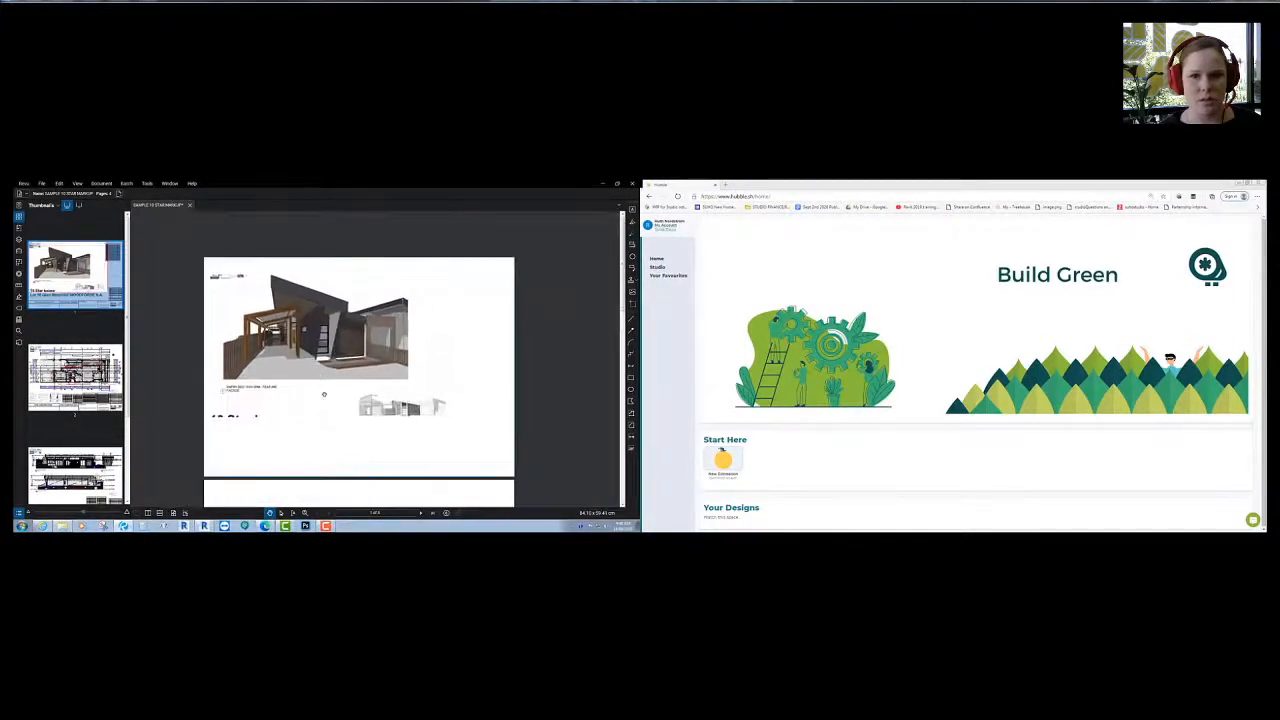
pyautogui.hotkey('alt', 'Tab')
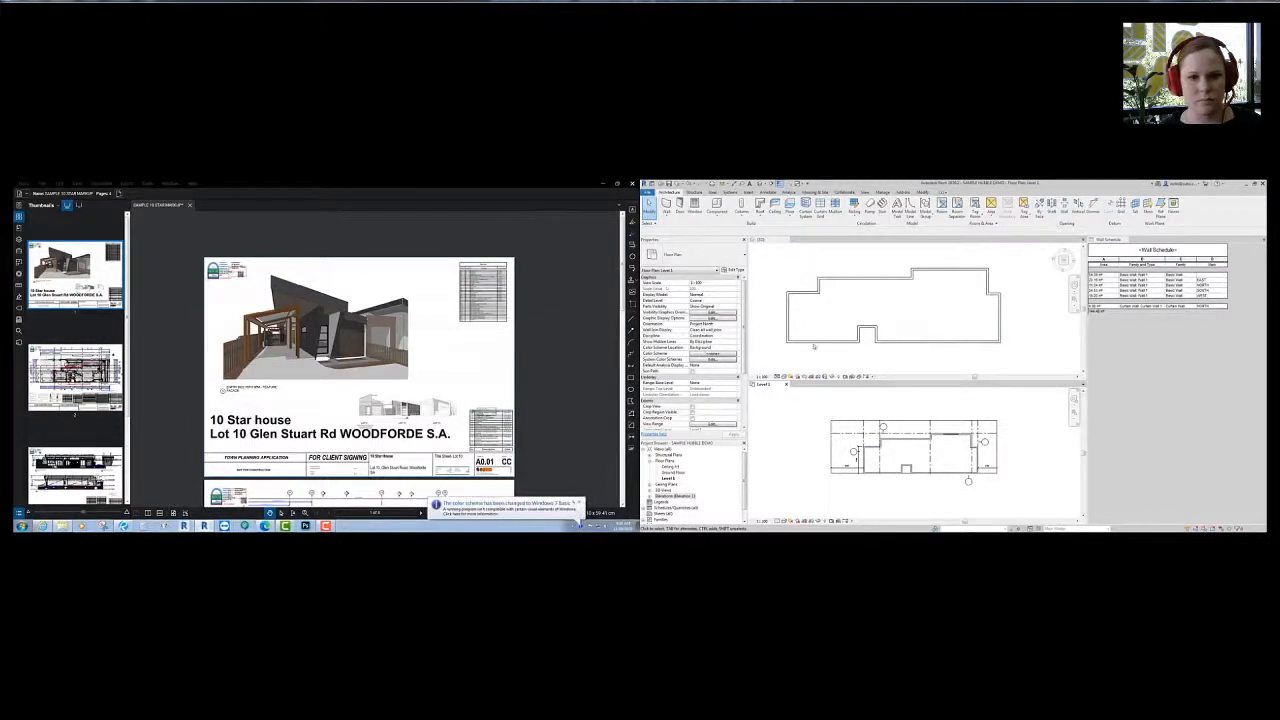
# - Orbit the 3D model to an oblique angle, then activate the Level 1 plan
pyautogui.click(864, 306)
pyautogui.scroll(-2, 864, 306)
pyautogui.keyDown('shift'); pyautogui.moveTo(906, 343); pyautogui.dragTo(884, 251, button='middle'); pyautogui.keyUp('shift')
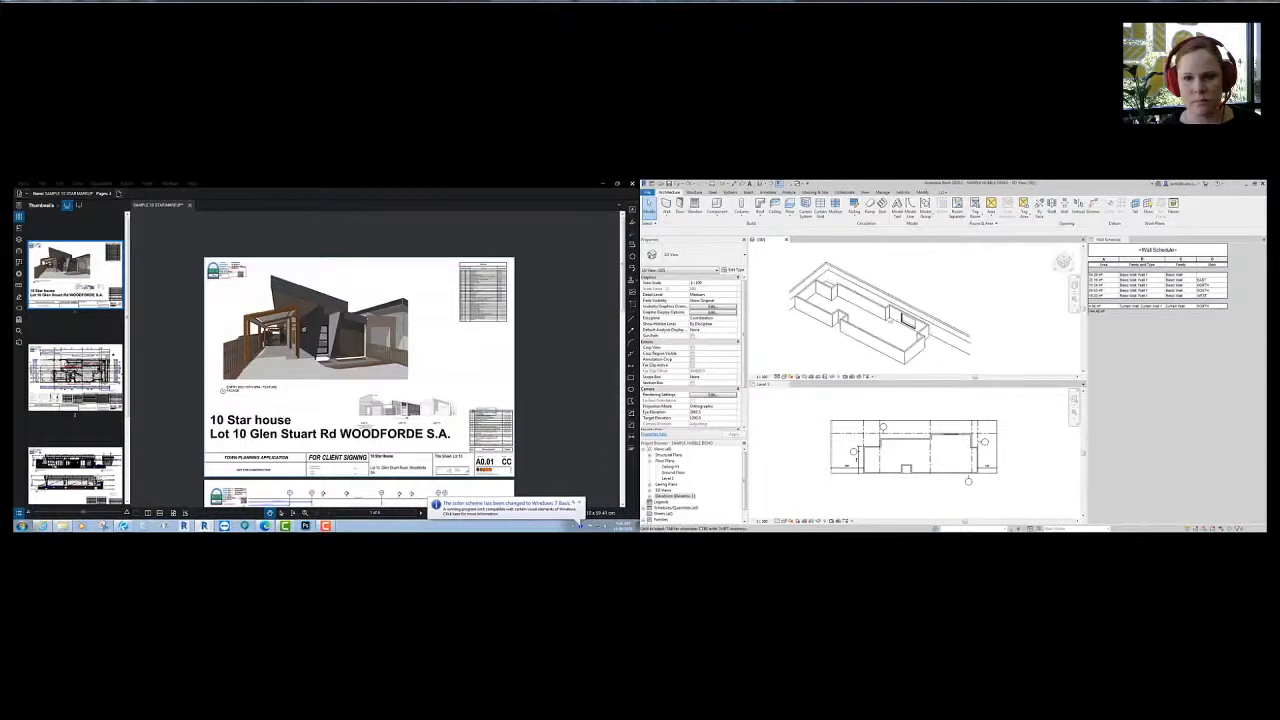
pyautogui.keyDown('shift'); pyautogui.moveTo(880, 340); pyautogui.dragTo(836, 348, button='middle'); pyautogui.keyUp('shift')
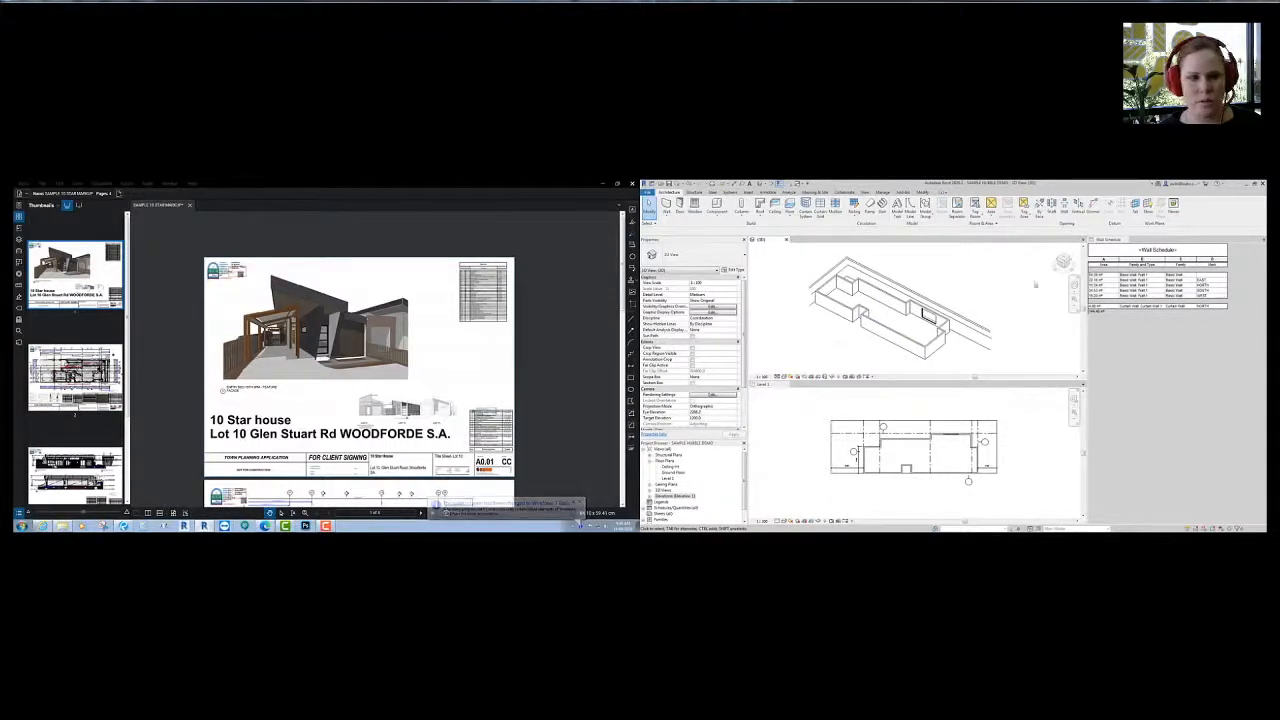
pyautogui.click(926, 488)
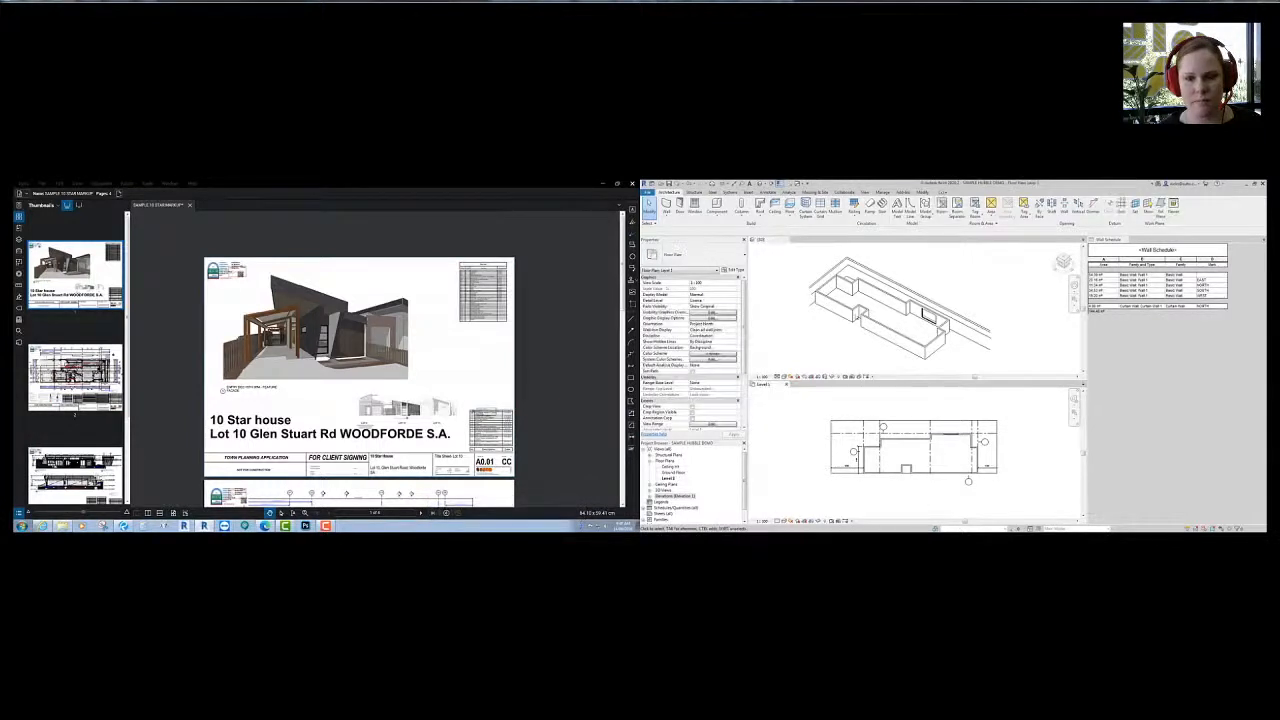
# - Start Roof by Footprint, dismiss the lowest level notice, and set Base Level to Ceiling Ht
pyautogui.click(769, 240)
pyautogui.click(760, 206)
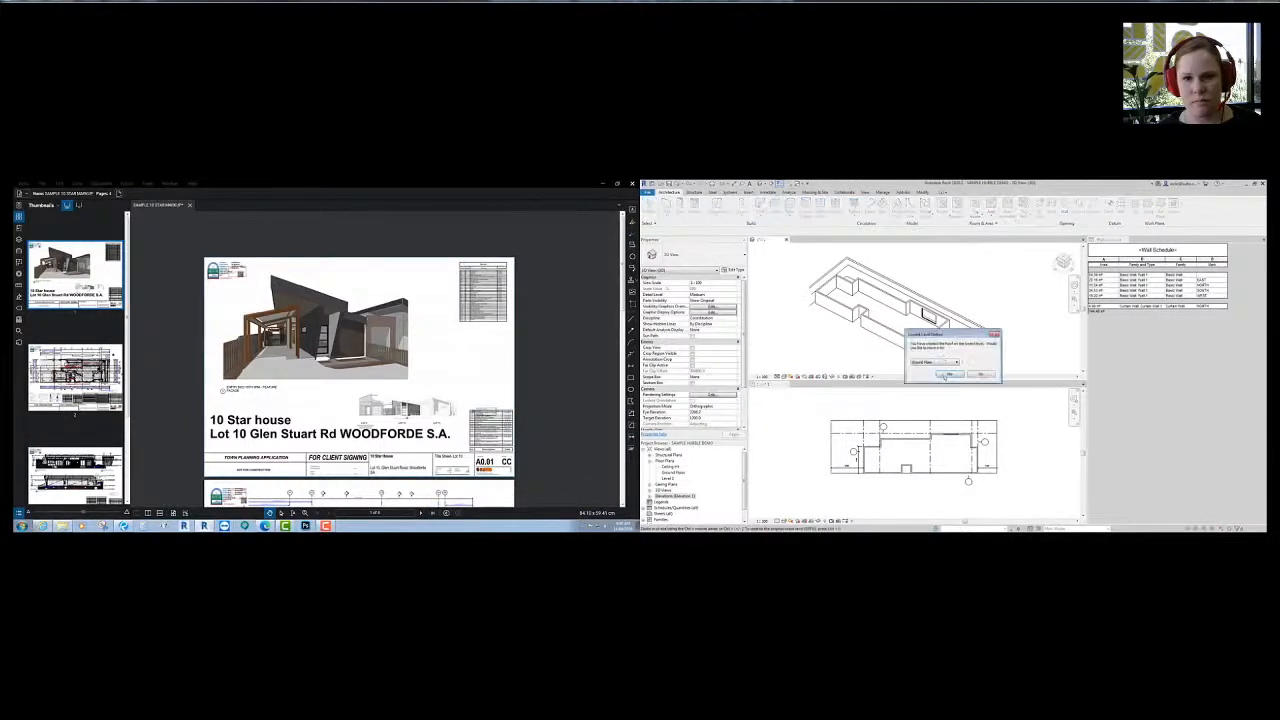
pyautogui.click(945, 375)
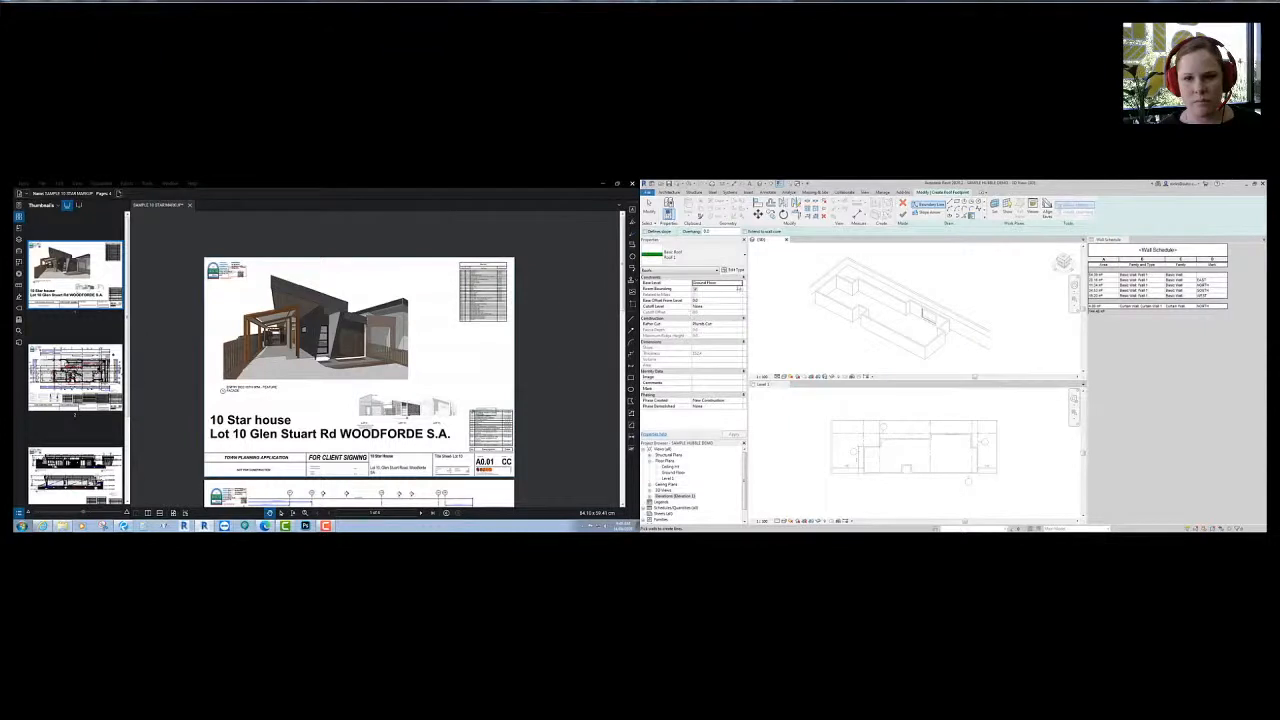
pyautogui.click(740, 284)
pyautogui.click(712, 297)
pyautogui.click(1063, 260)
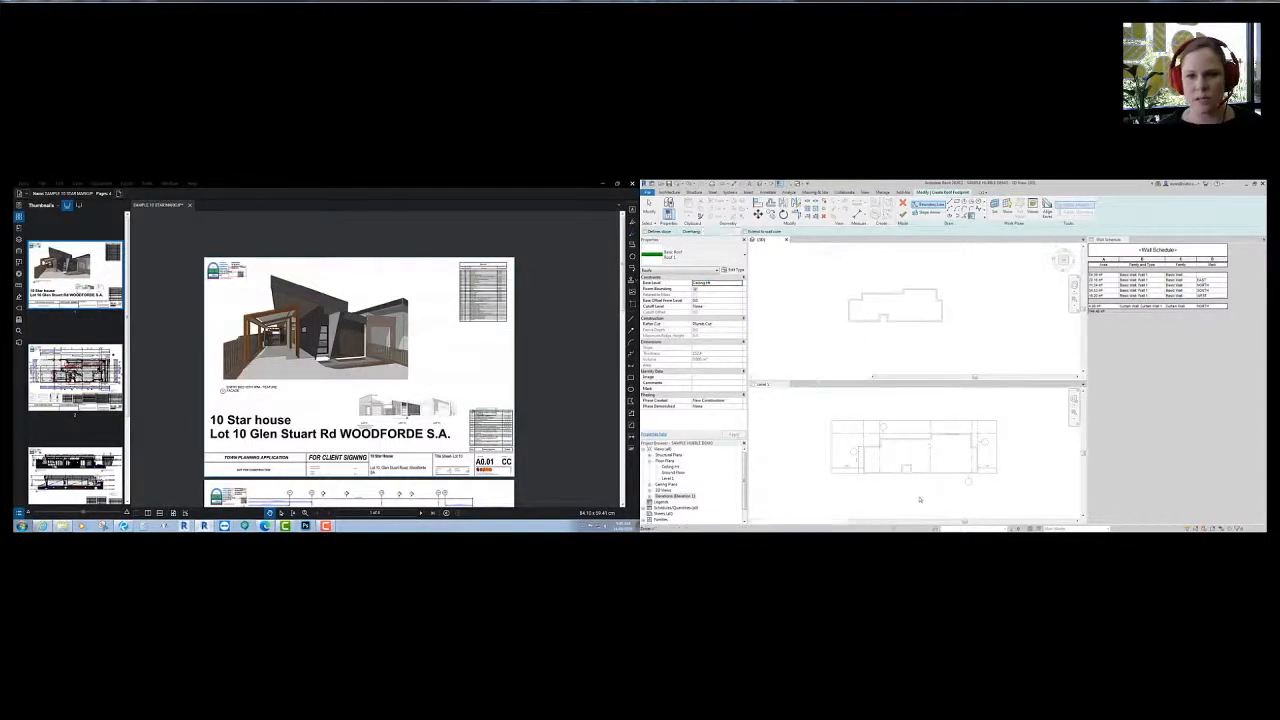
pyautogui.scroll(3, 915, 472)
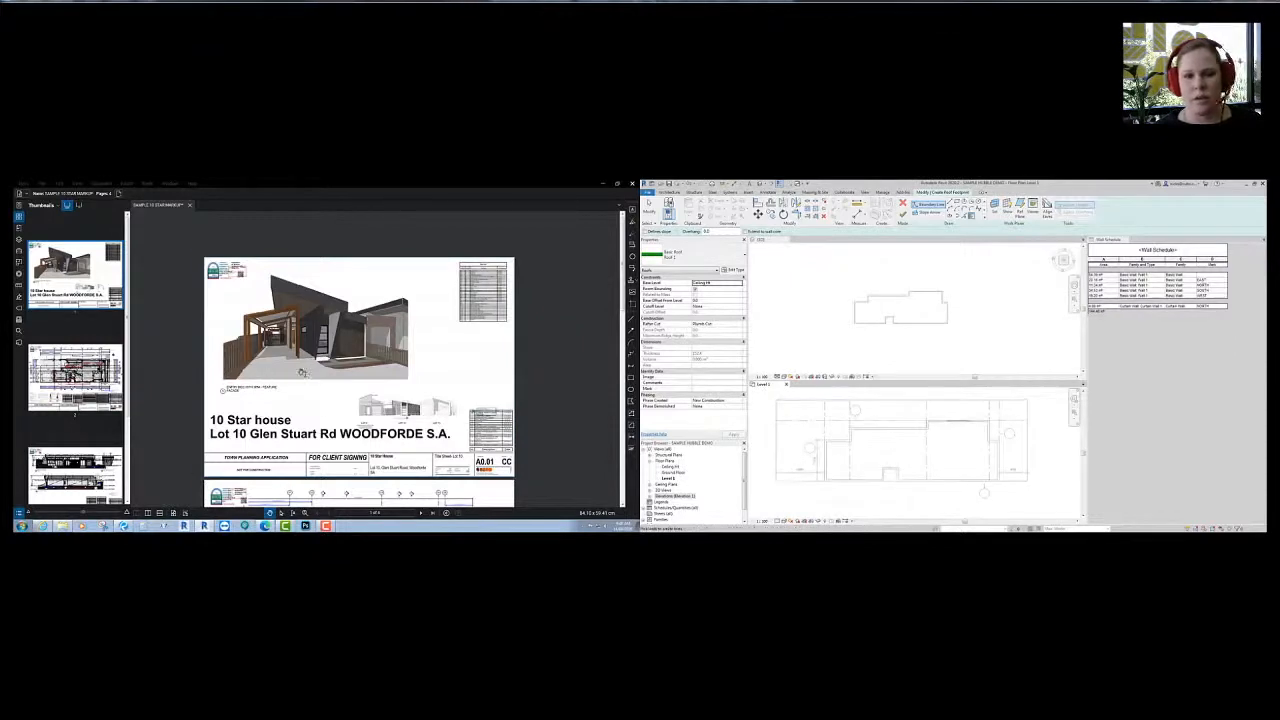
pyautogui.scroll(-5, 301, 372)
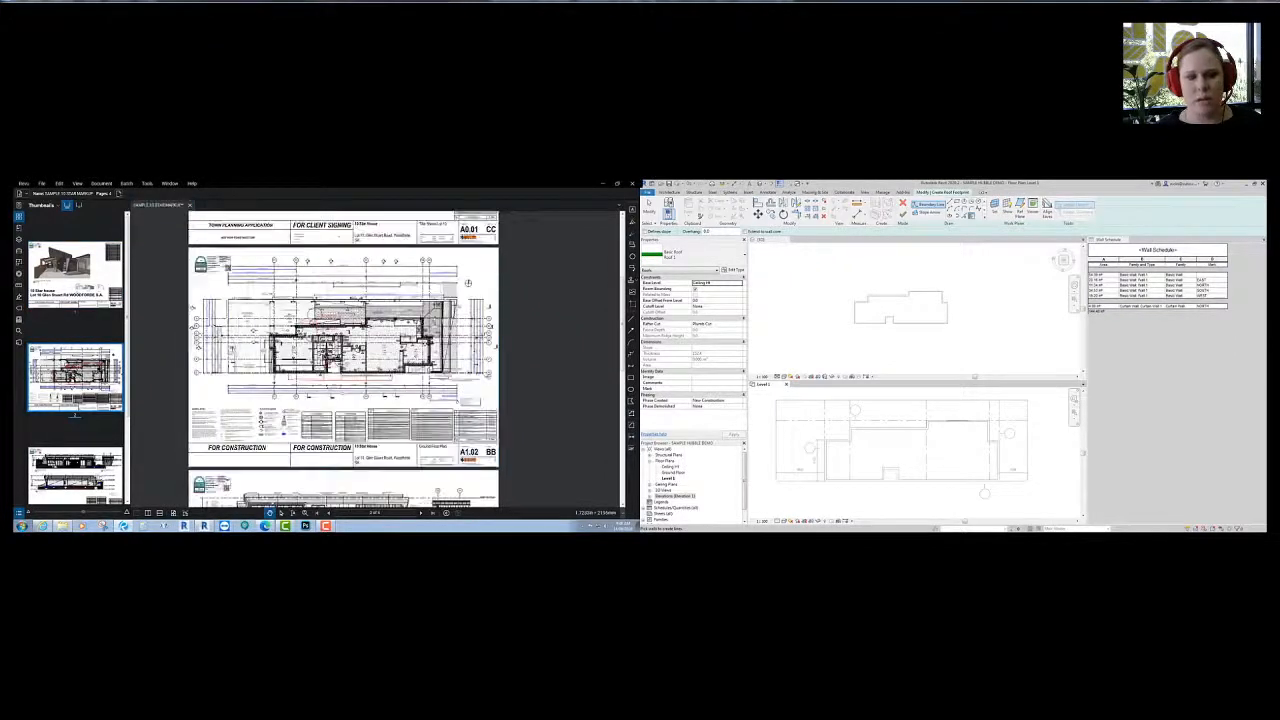
# - Measure the 510 mm thickness of the west garden-bed wall
pyautogui.scroll(5, 333, 309)
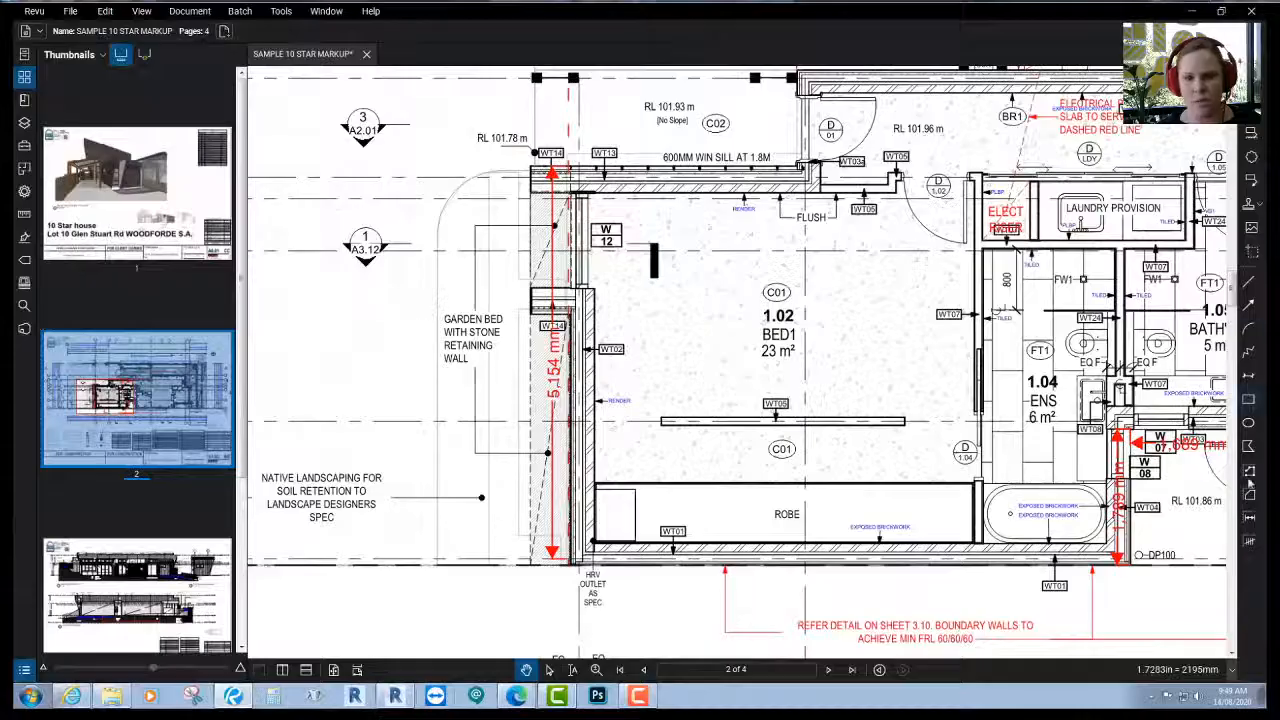
pyautogui.scroll(3, 294, 337)
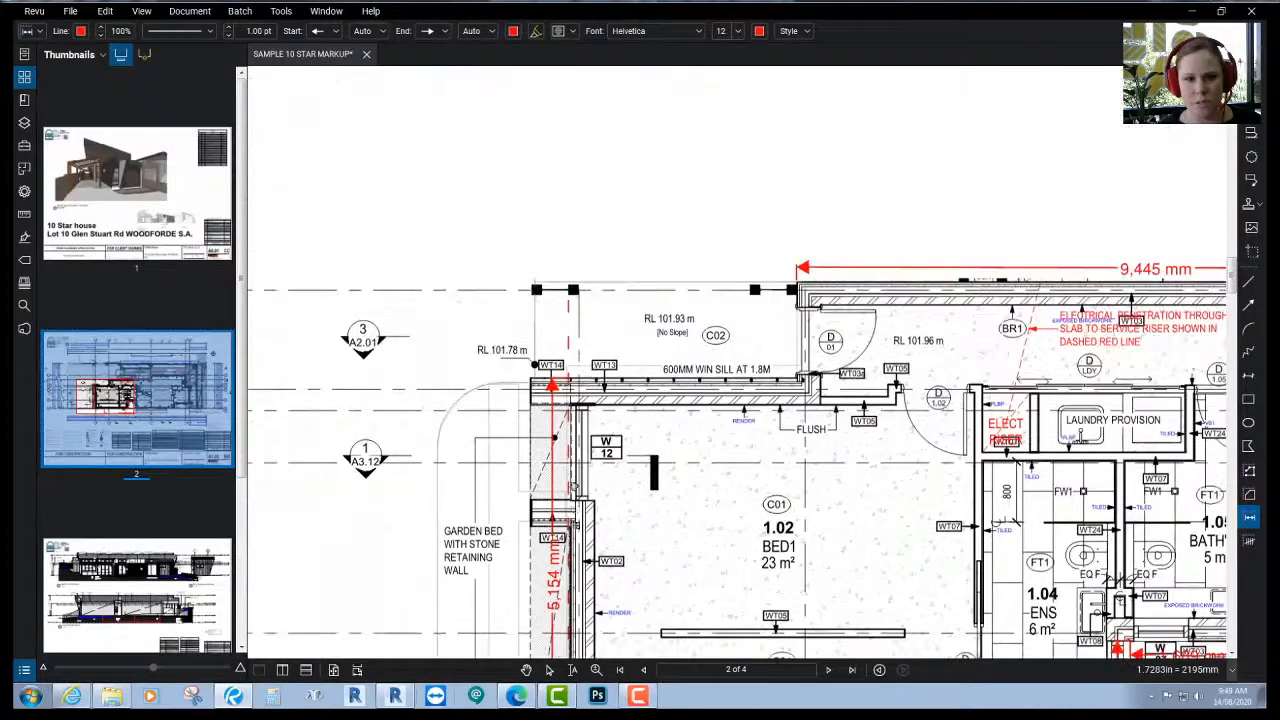
pyautogui.scroll(-2, 582, 480)
pyautogui.scroll(4, 580, 400)
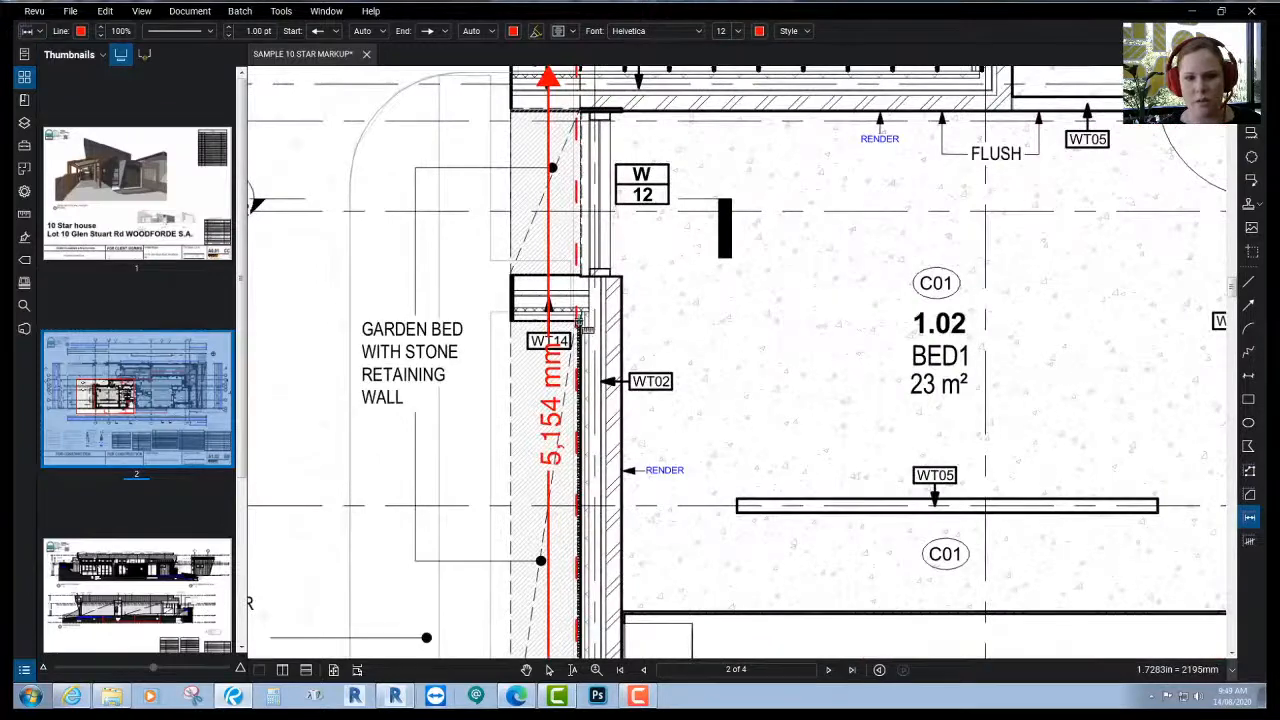
pyautogui.click(577, 317)
pyautogui.click(511, 318)
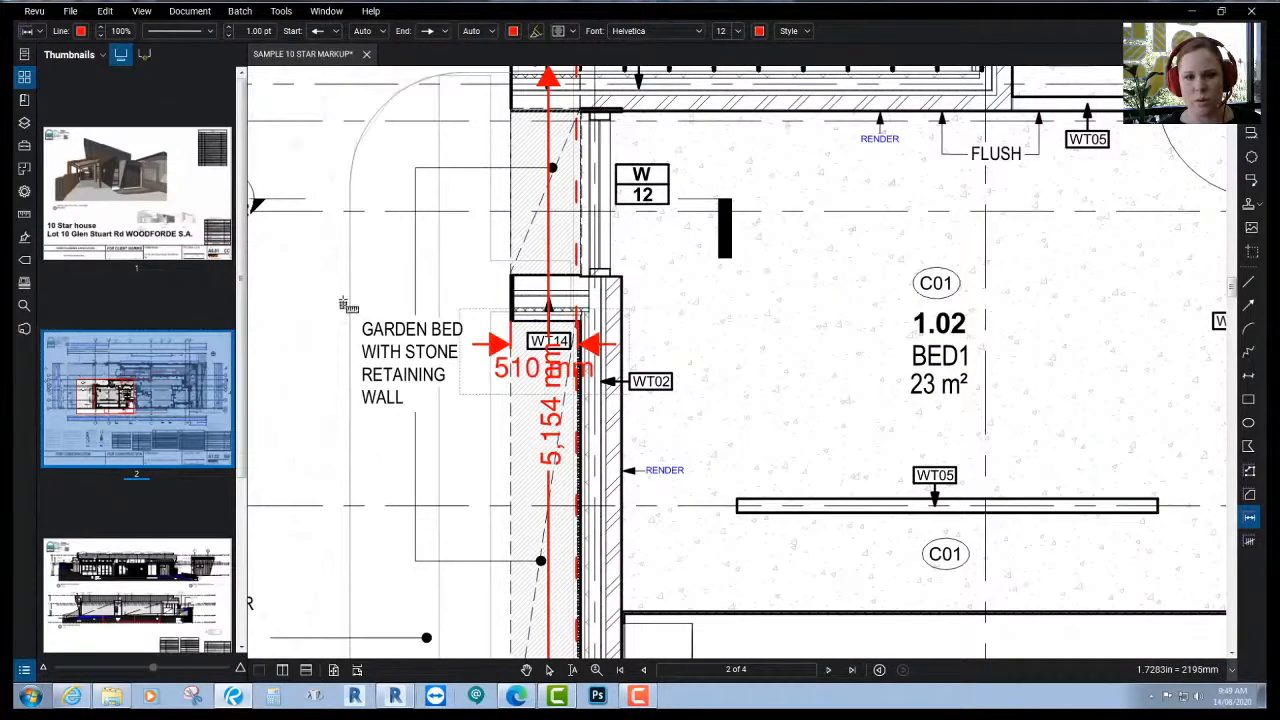
# - Add a vertical 2,436 mm measurement from the window-sill point at the carport
pyautogui.scroll(-3, 511, 330)
pyautogui.scroll(2, 500, 400)
pyautogui.scroll(-3, 483, 453)
pyautogui.scroll(-4, 483, 453)
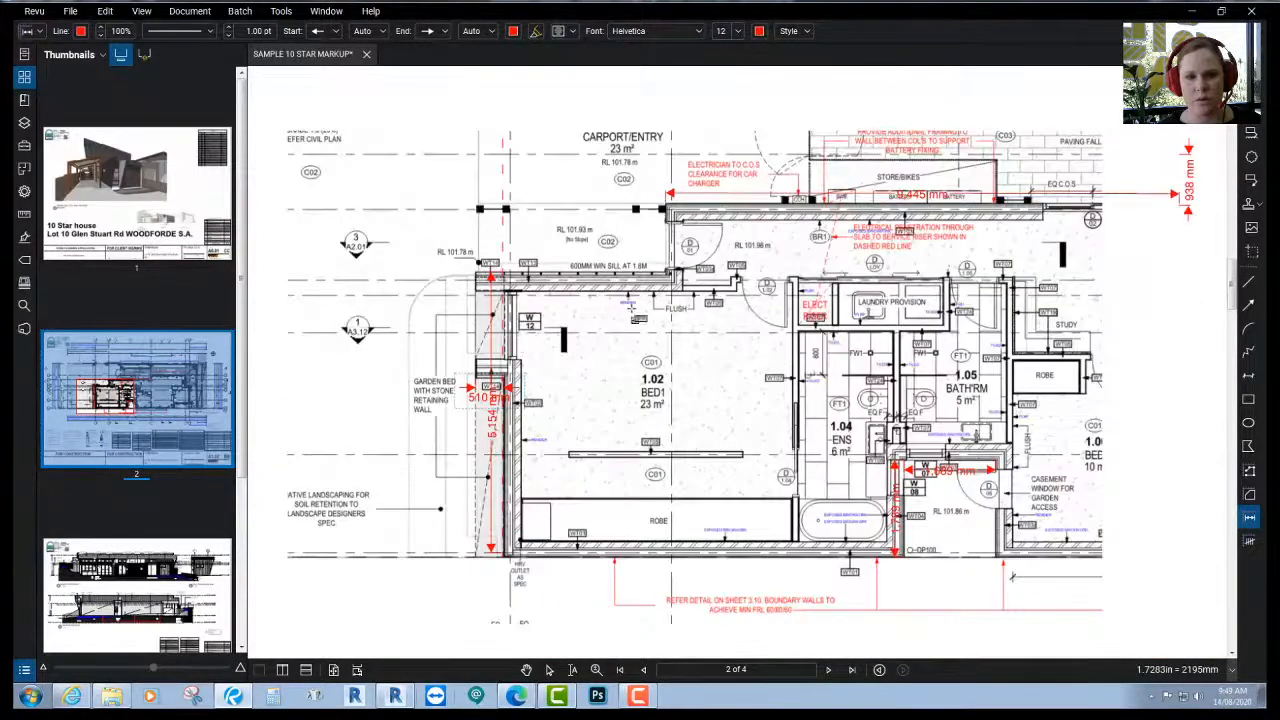
pyautogui.scroll(1, 632, 226)
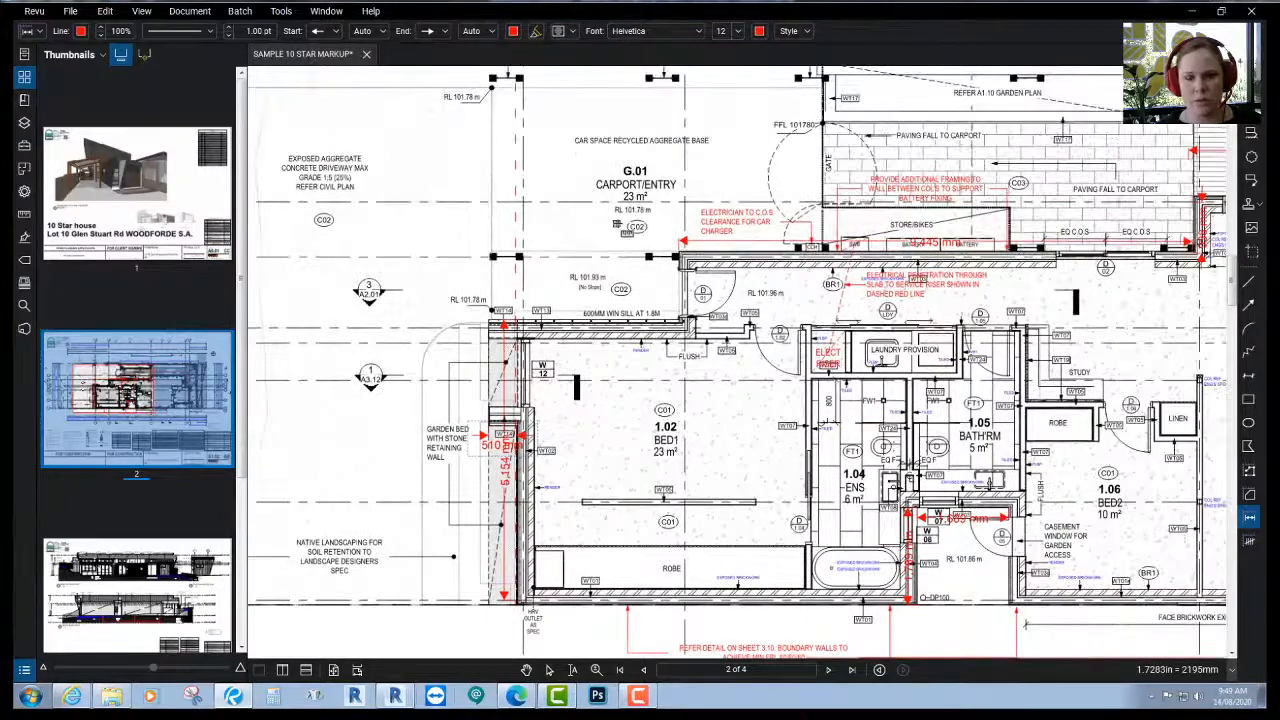
pyautogui.keyDown('shift'); pyautogui.hscroll(1, 632, 226); pyautogui.keyUp('shift')
pyautogui.keyDown('shift'); pyautogui.hscroll(3, 1122, 211); pyautogui.keyUp('shift')
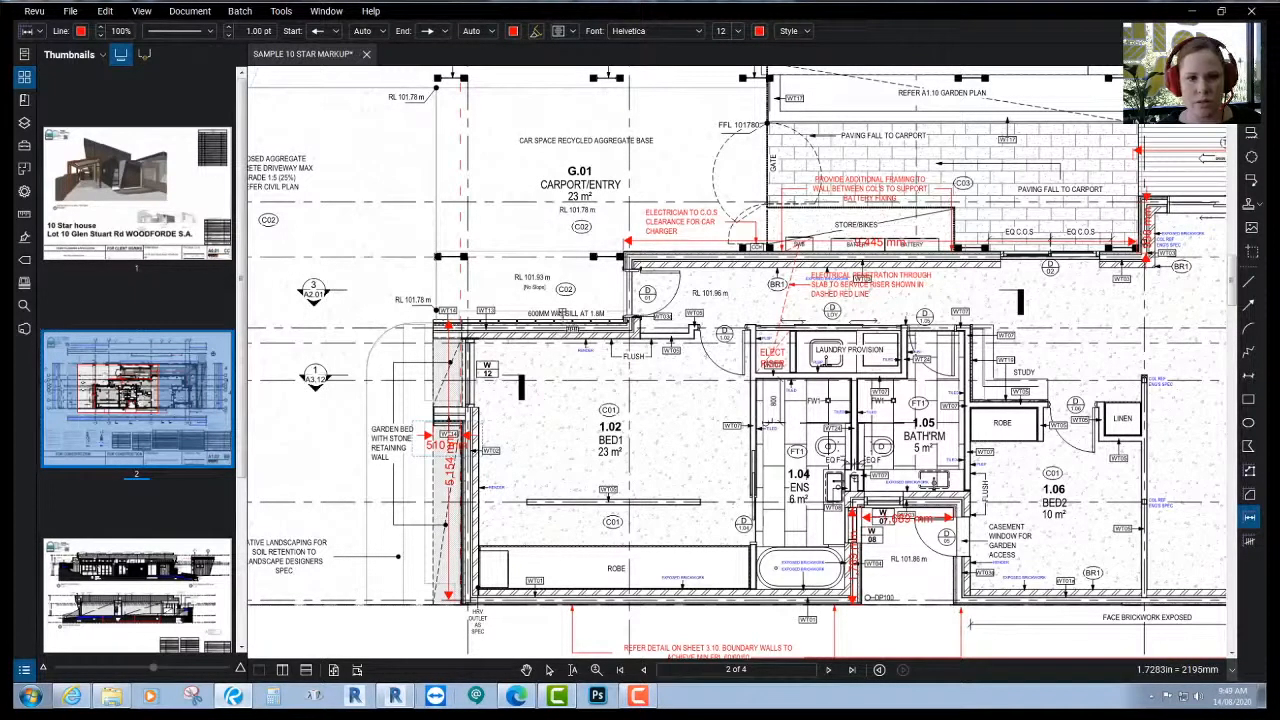
pyautogui.click(569, 324)
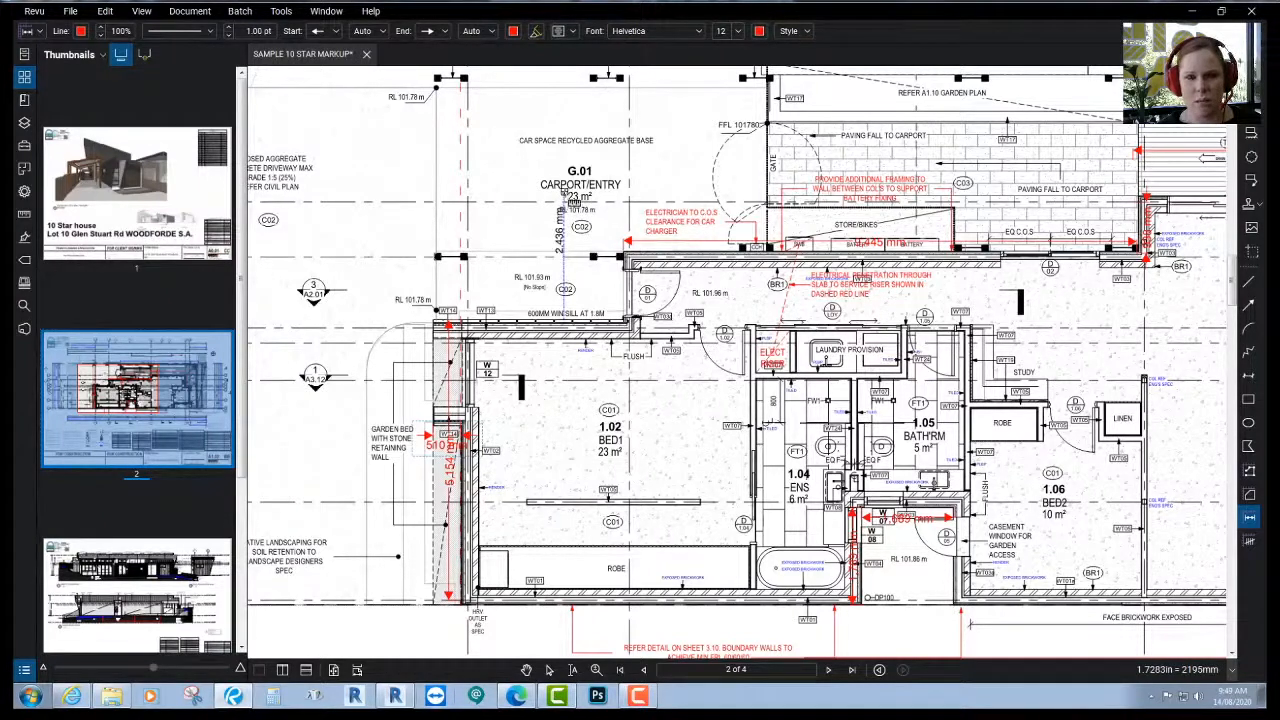
pyautogui.click(569, 201)
pyautogui.moveTo(870, 332); pyautogui.dragTo(745, 300, button='middle')
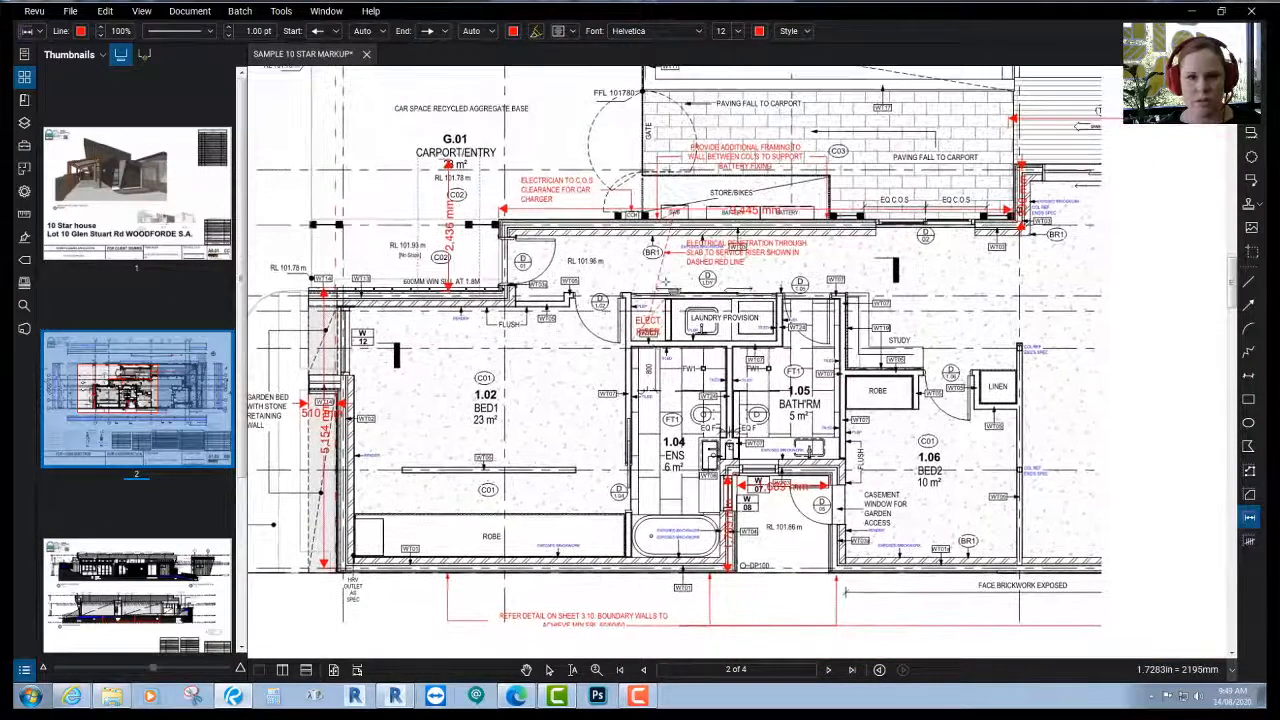
pyautogui.scroll(-2, 856, 300)
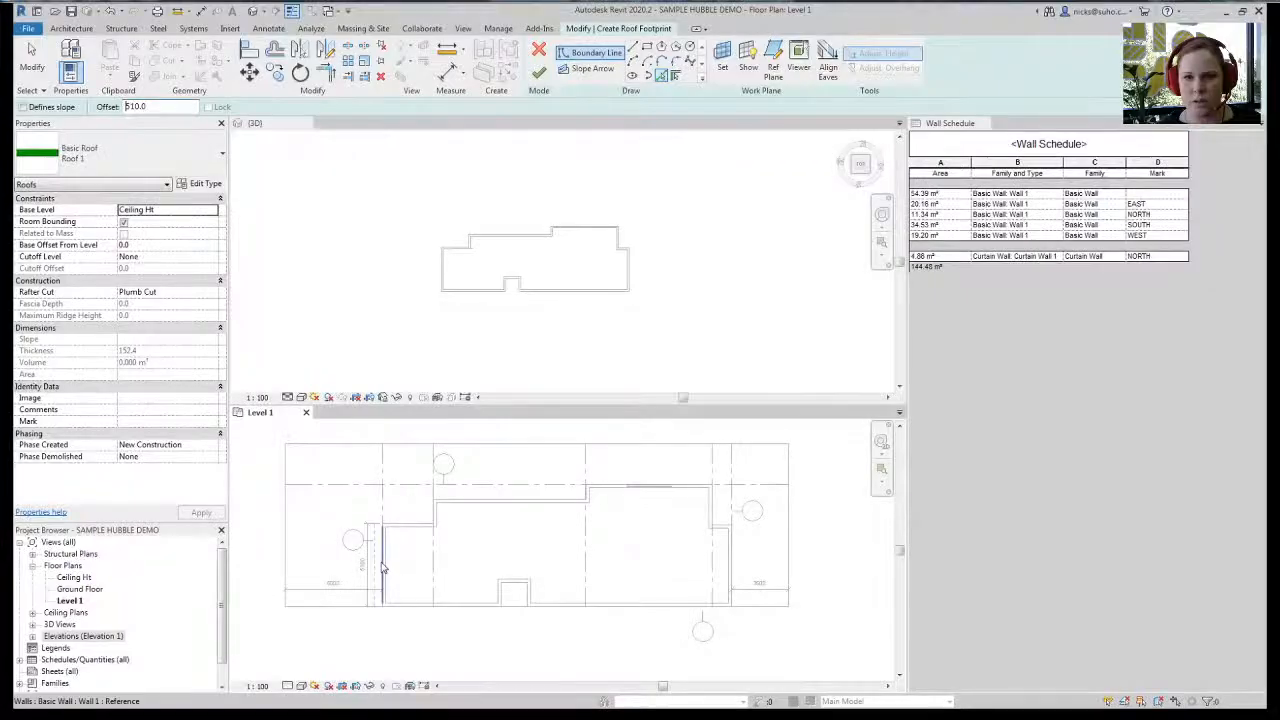
# - Pick roof boundaries: the upper-left wall at 2400 offset, the bottom reference line at 0
pyautogui.click(821, 452)
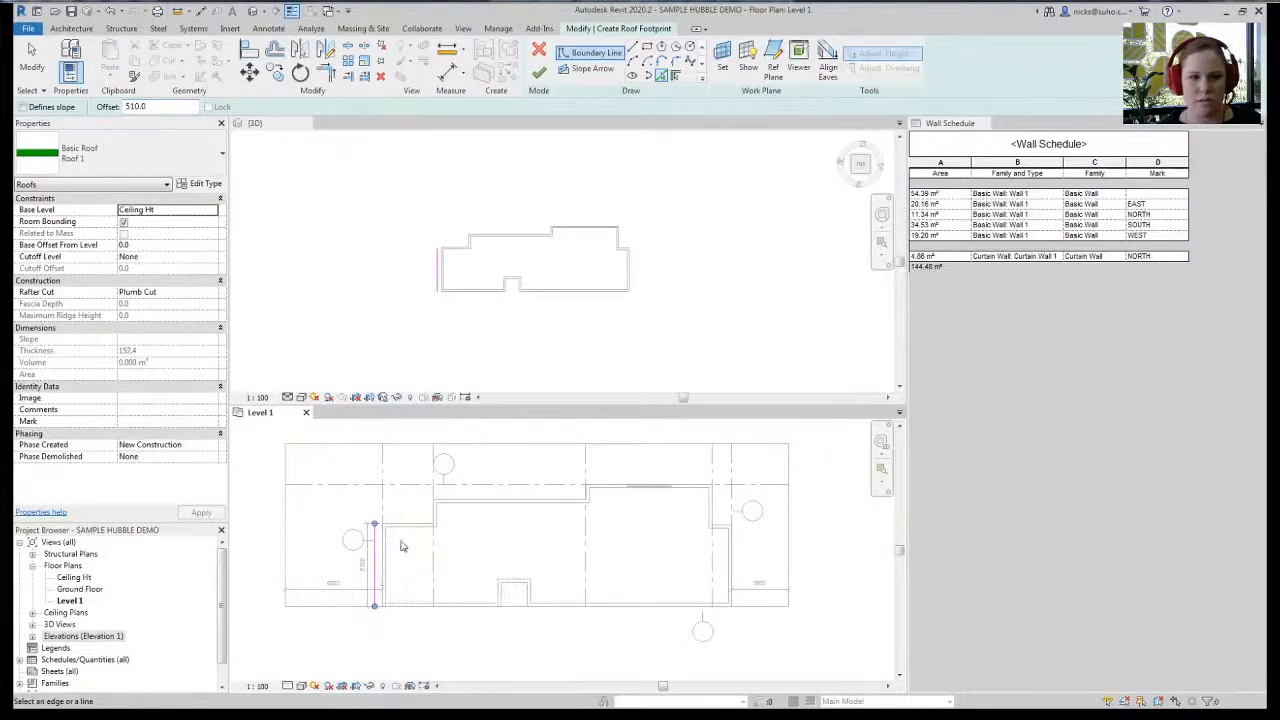
pyautogui.doubleClick(130, 107)
pyautogui.write('240')
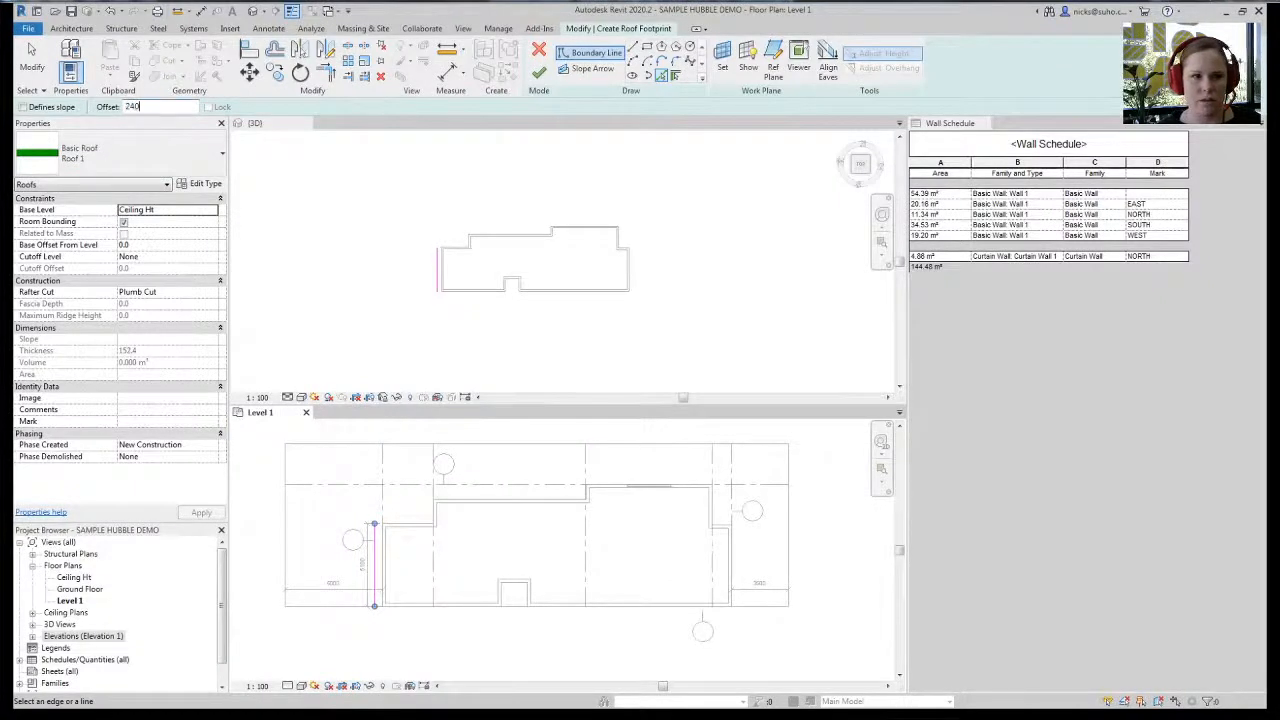
pyautogui.click(415, 525)
pyautogui.moveTo(570, 548); pyautogui.dragTo(539, 530, button='middle')
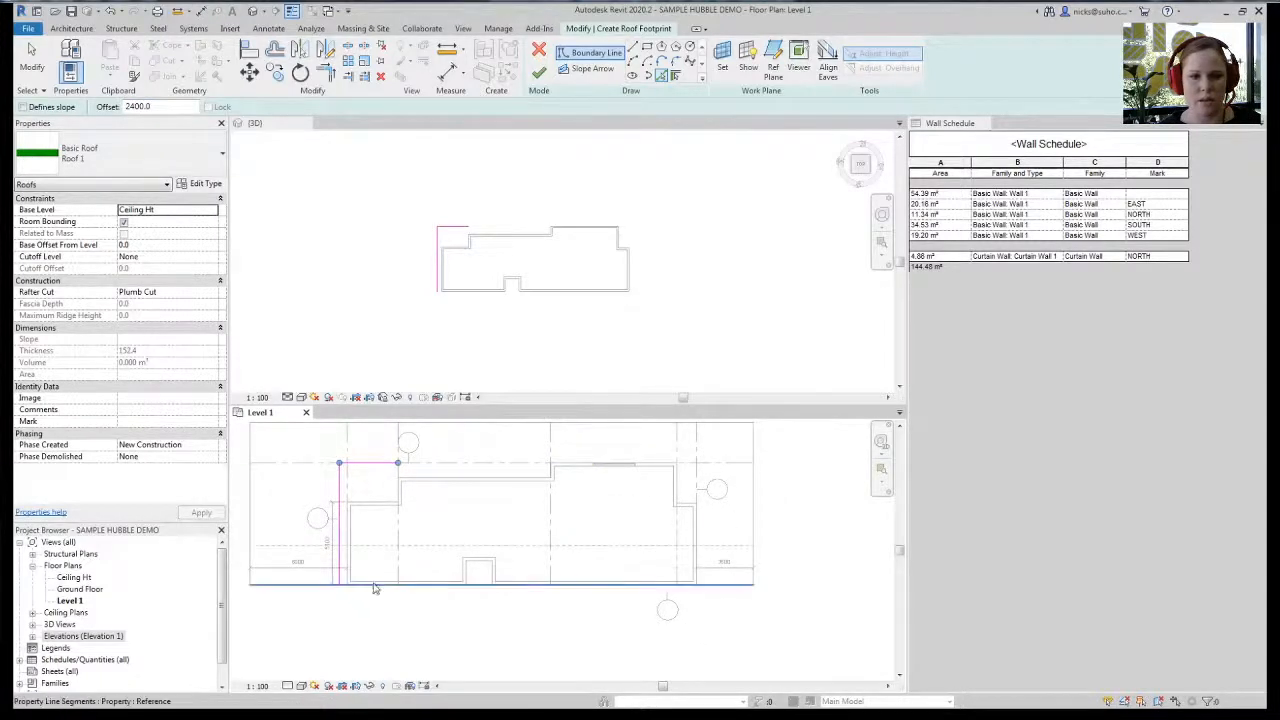
pyautogui.click(159, 107)
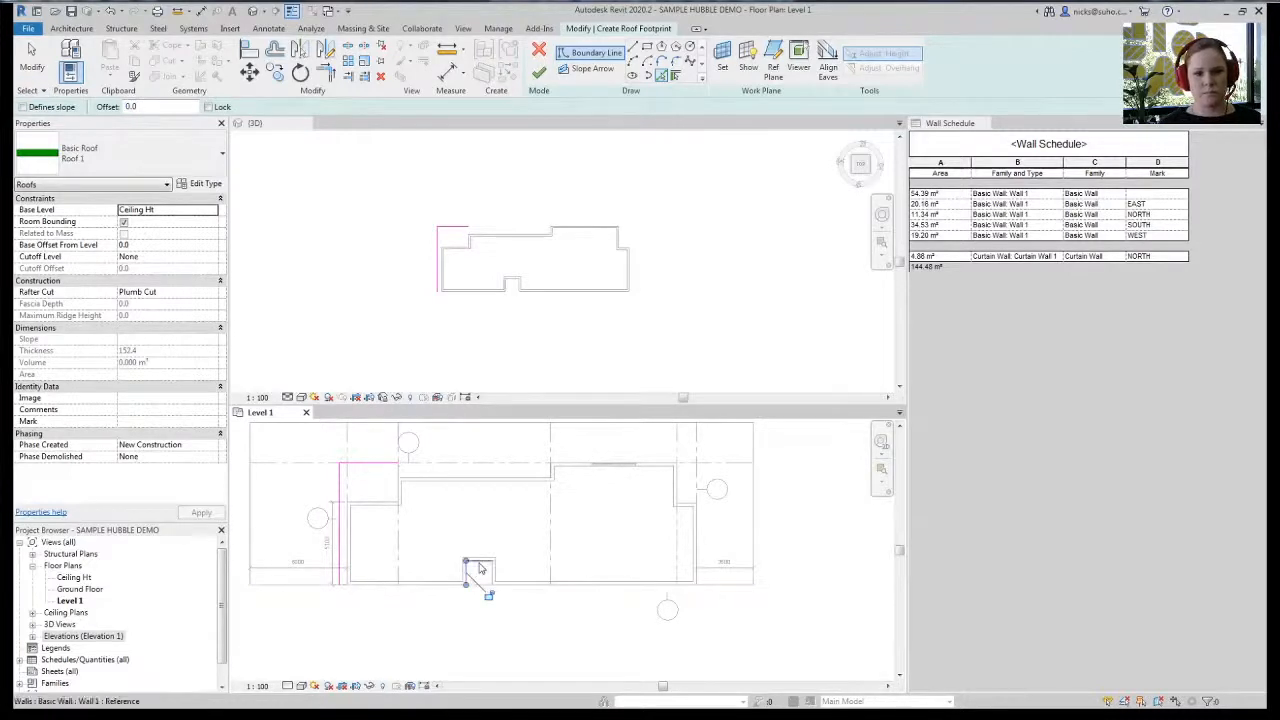
pyautogui.click(420, 586)
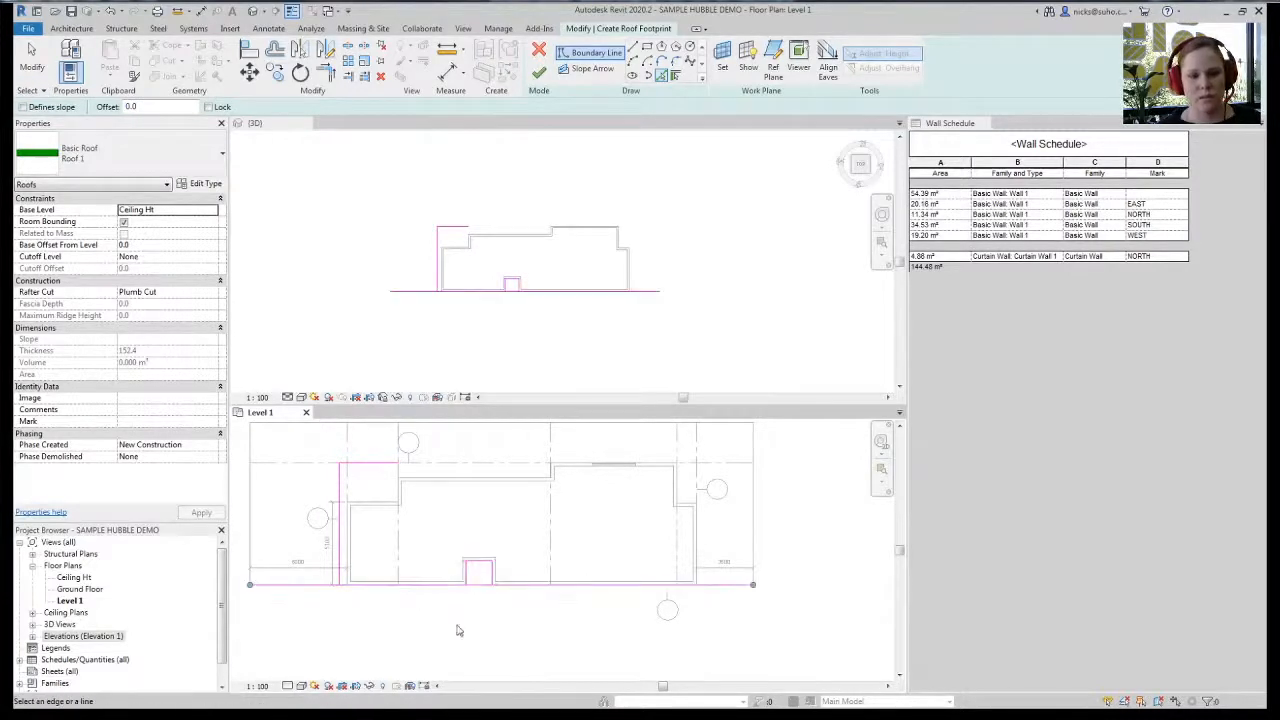
# - Split the bottom boundary at the front notch and trim its segments to corners around it
pyautogui.click(347, 47)
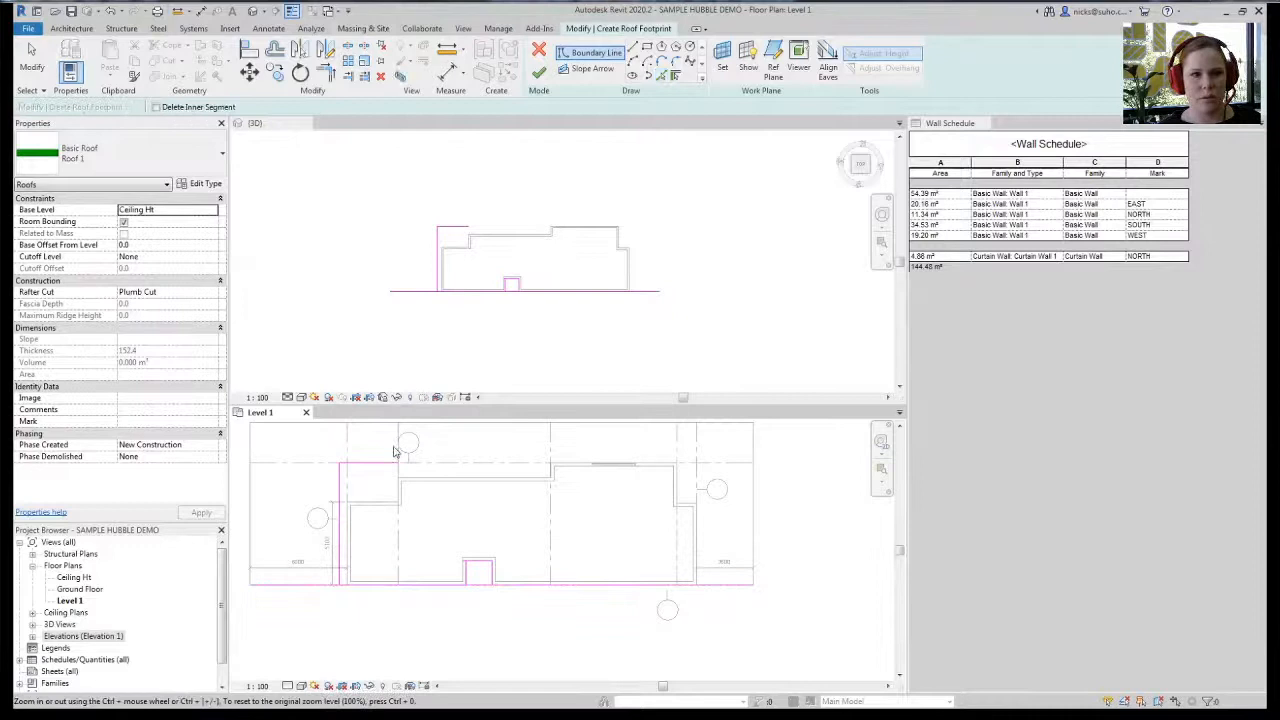
pyautogui.click(478, 585)
pyautogui.press('t')
pyautogui.press('r')
pyautogui.click(443, 585)
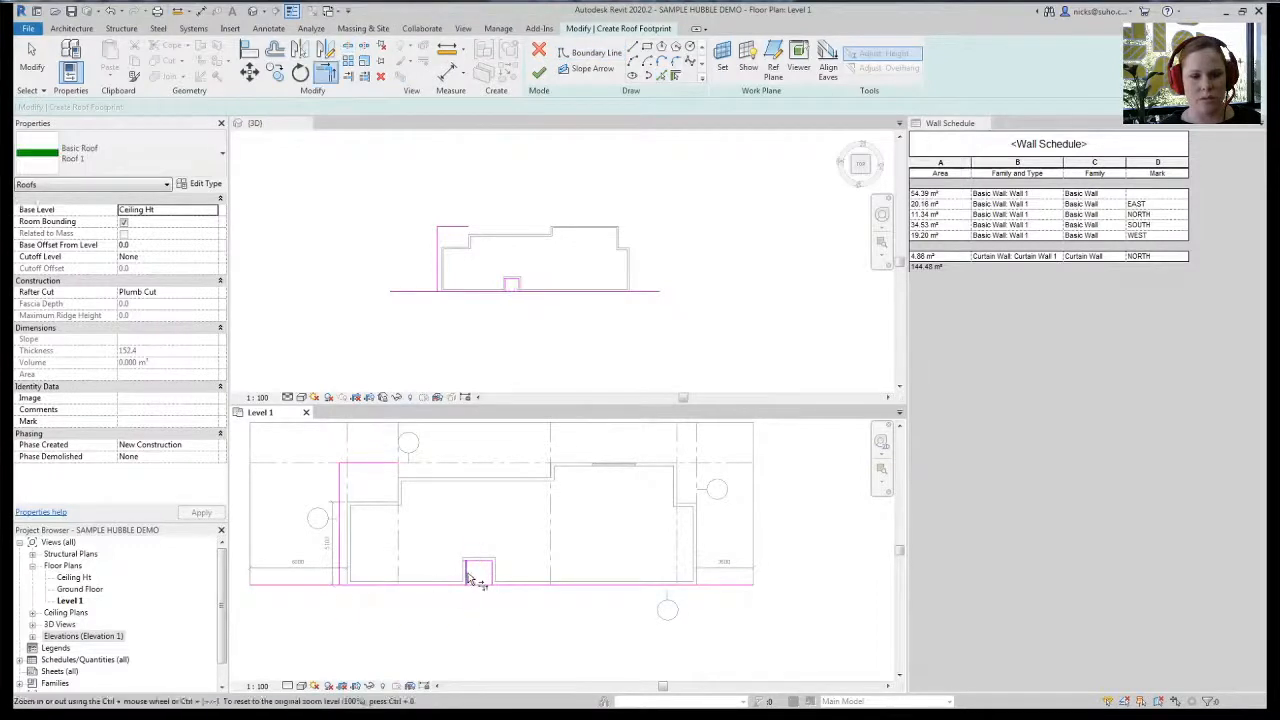
pyautogui.click(465, 576)
pyautogui.click(467, 564)
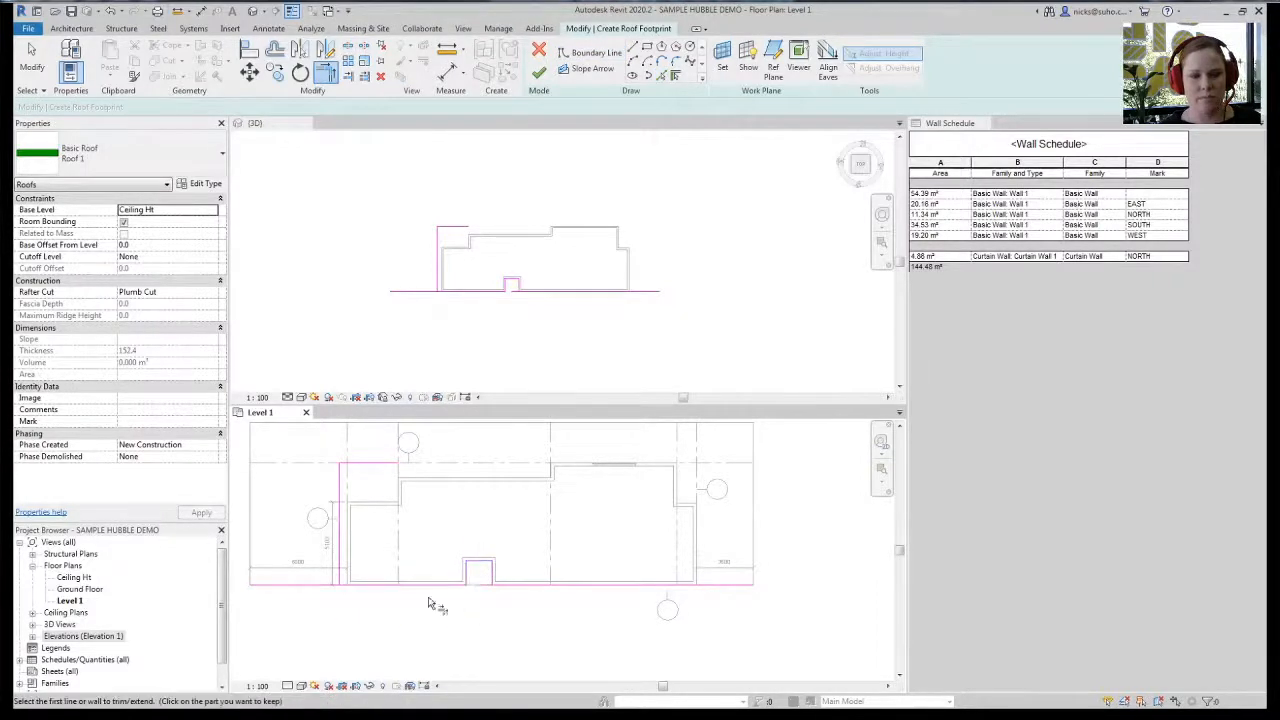
pyautogui.click(362, 584)
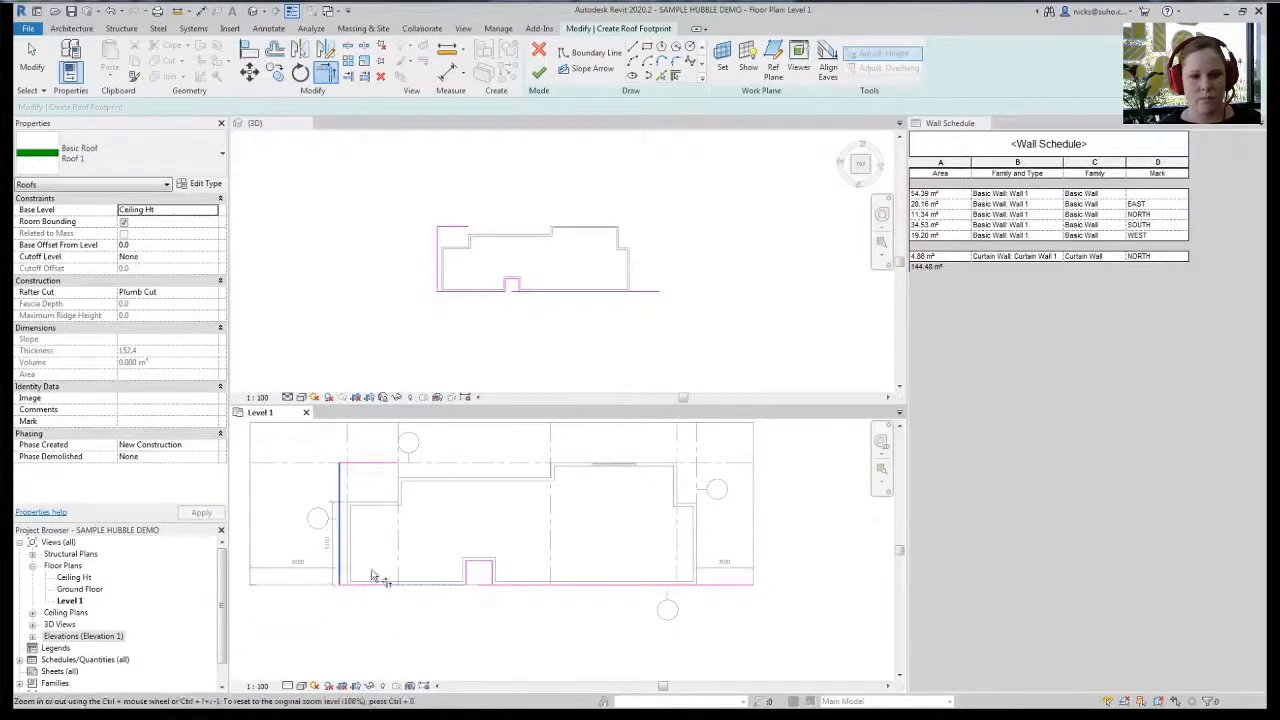
pyautogui.click(512, 584)
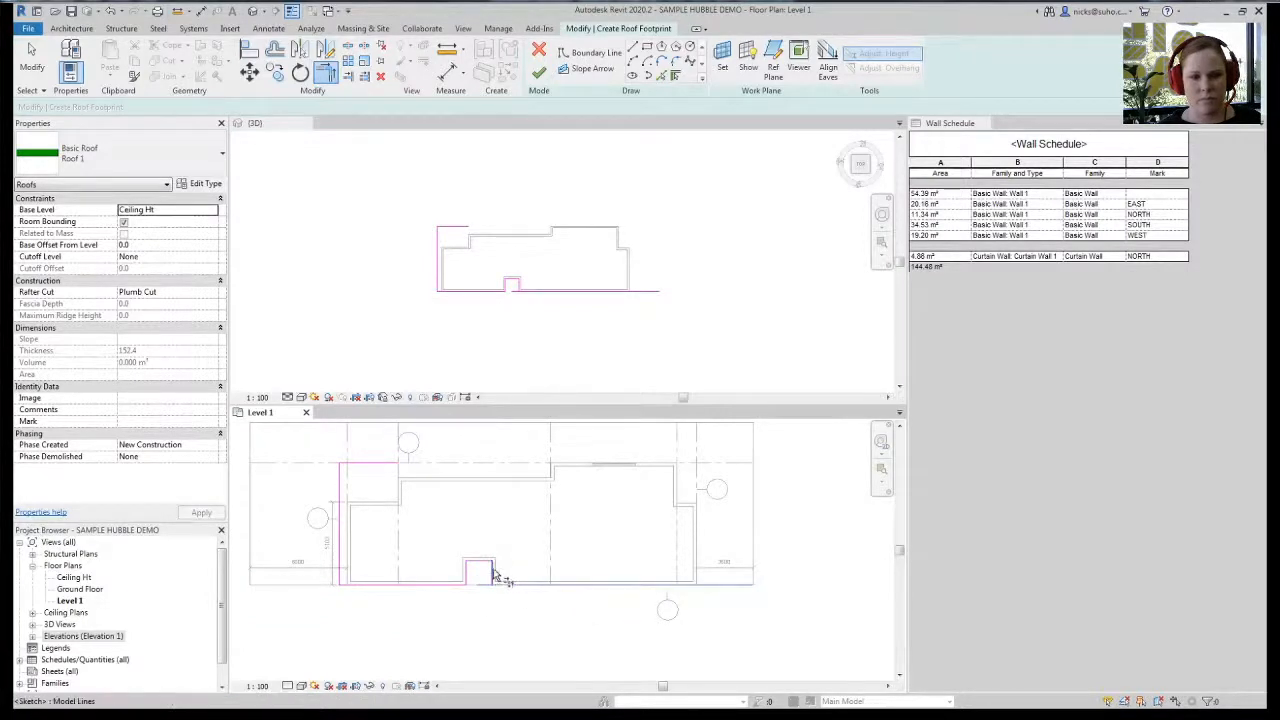
pyautogui.click(668, 78)
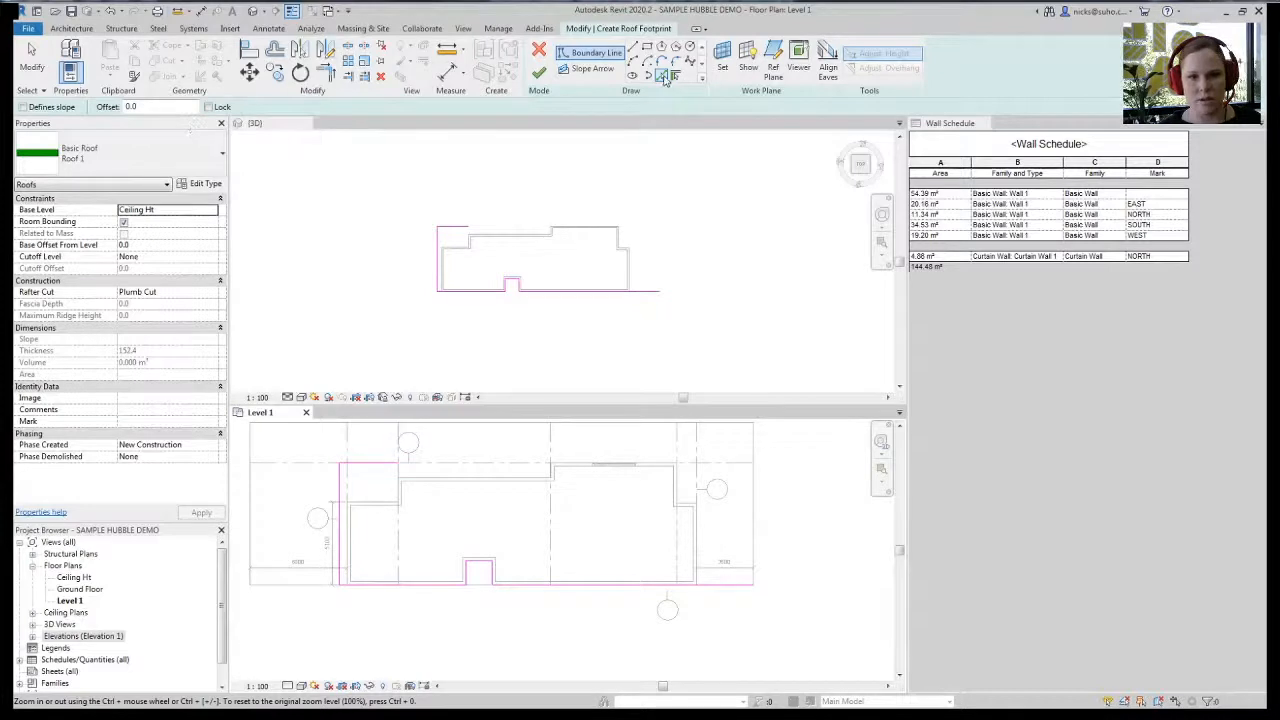
# - Trim the top and bottom footprint lines to the right-hand corner with TR
pyautogui.click(697, 538)
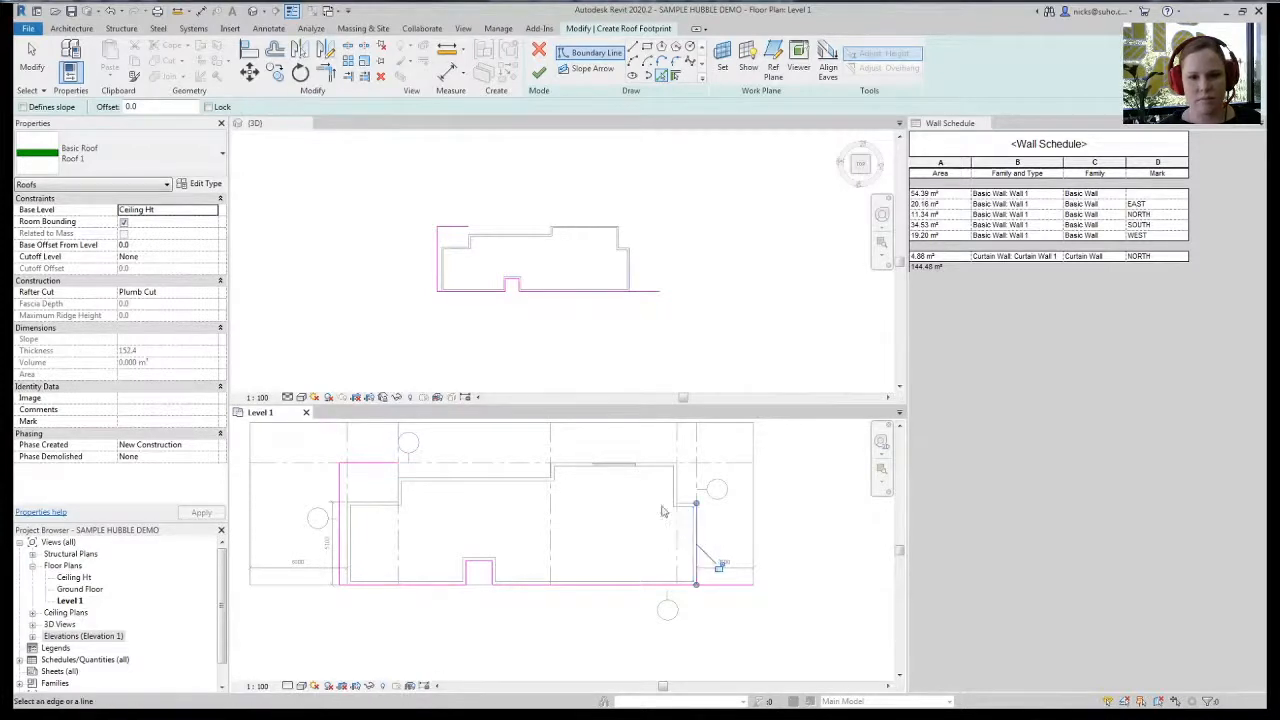
pyautogui.moveTo(613, 481); pyautogui.dragTo(635, 484, button='middle')
pyautogui.press('t')
pyautogui.press('r')
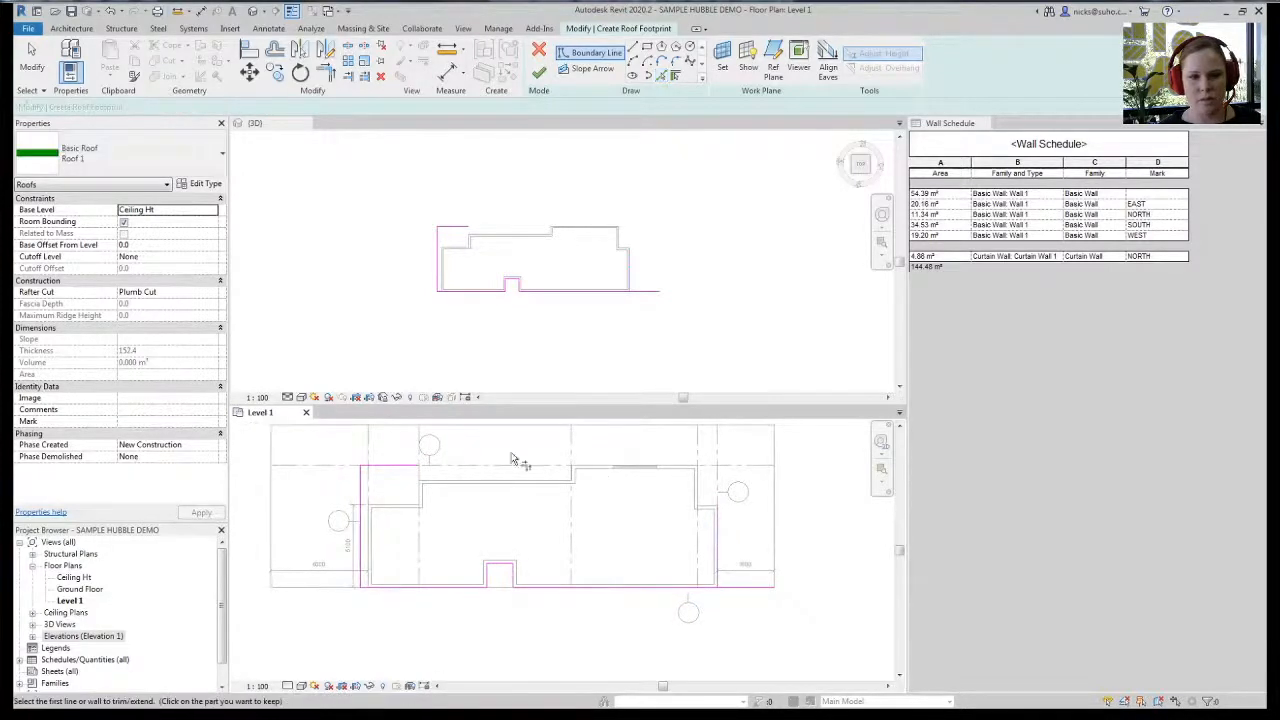
pyautogui.click(410, 466)
pyautogui.click(716, 566)
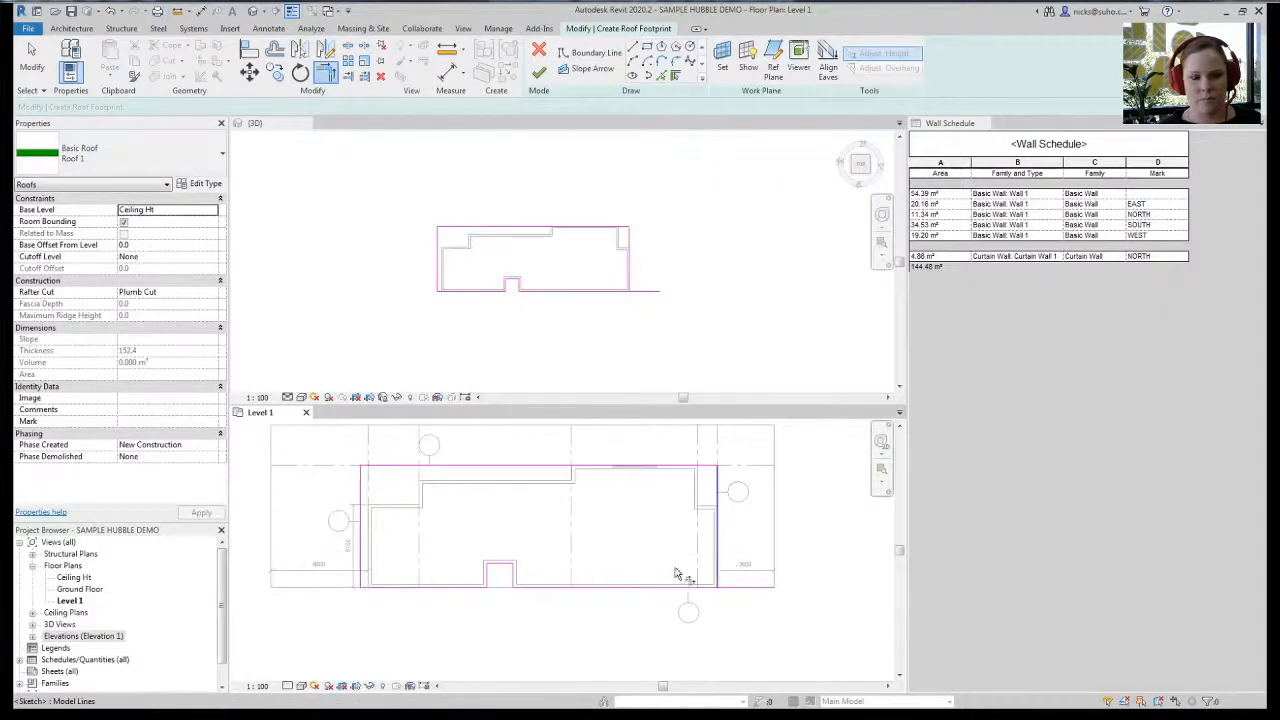
pyautogui.click(701, 587)
pyautogui.moveTo(559, 557); pyautogui.dragTo(637, 543, button='middle')
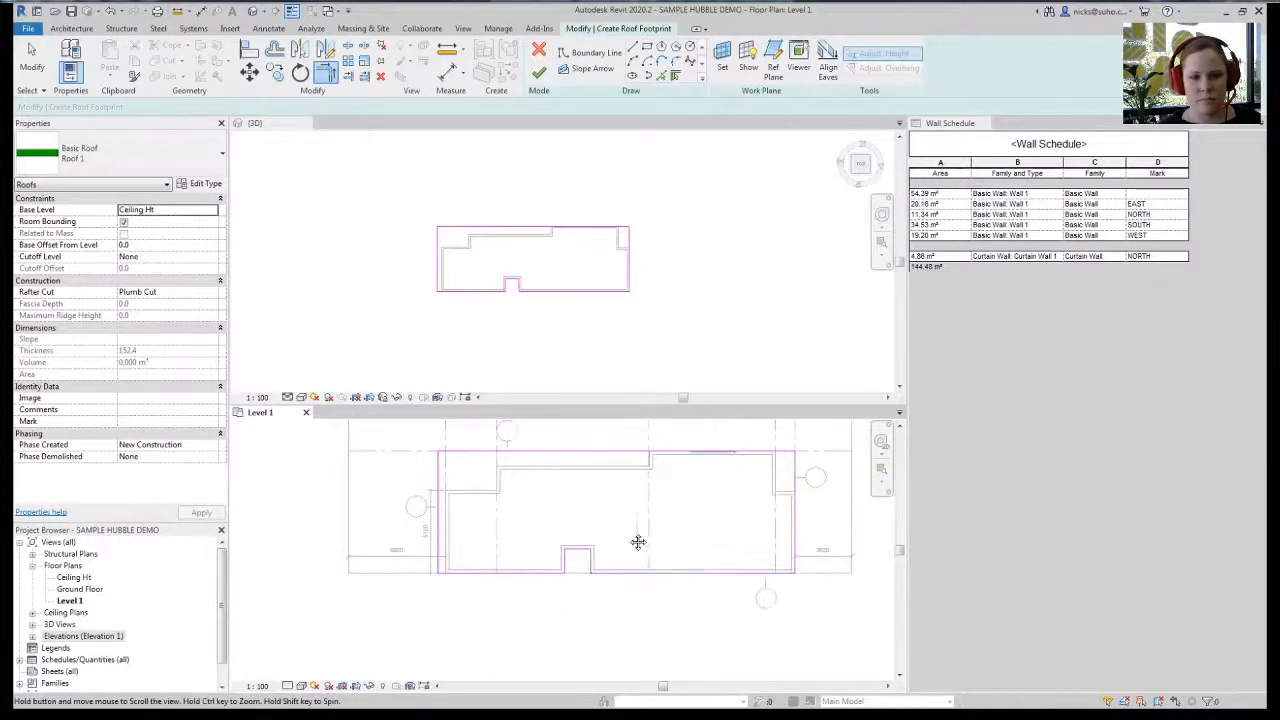
pyautogui.press('Escape')
# - Make both bottom footprint lines define a 10° slope and finish the roof
pyautogui.click(650, 573)
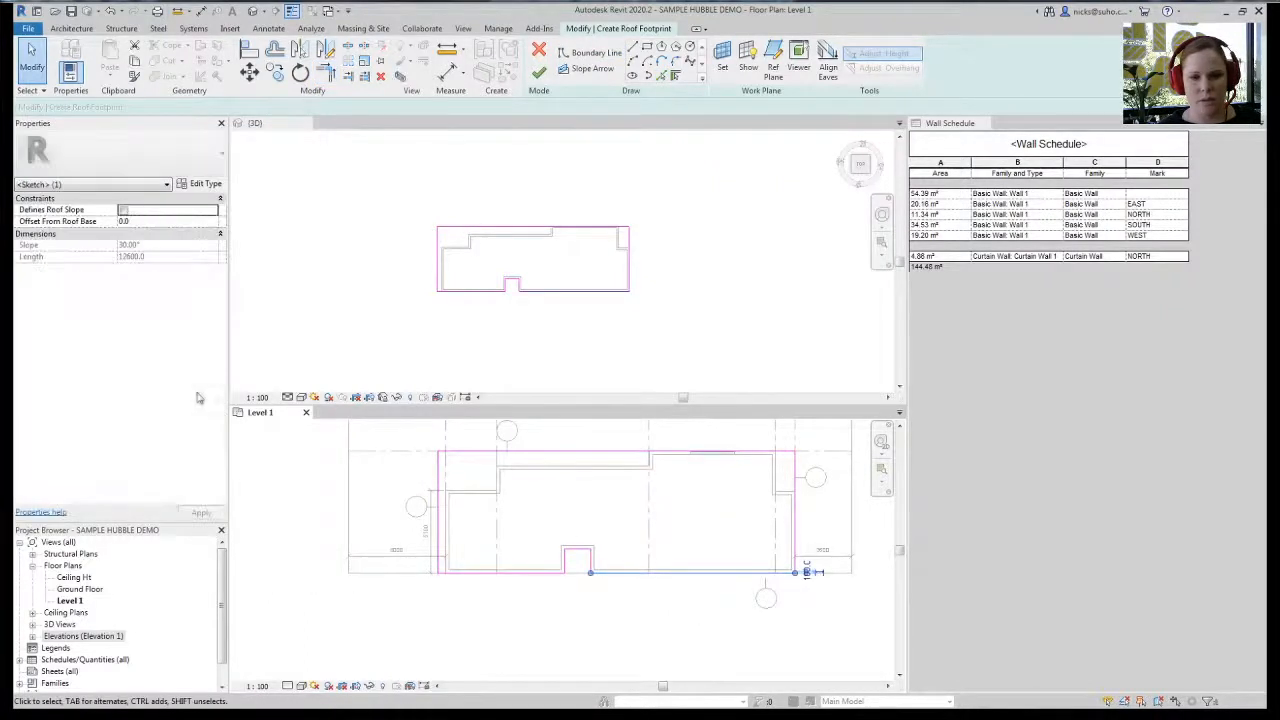
pyautogui.keyDown('ctrl'); pyautogui.click(478, 582); pyautogui.keyUp('ctrl')
pyautogui.click(123, 211)
pyautogui.click(159, 245)
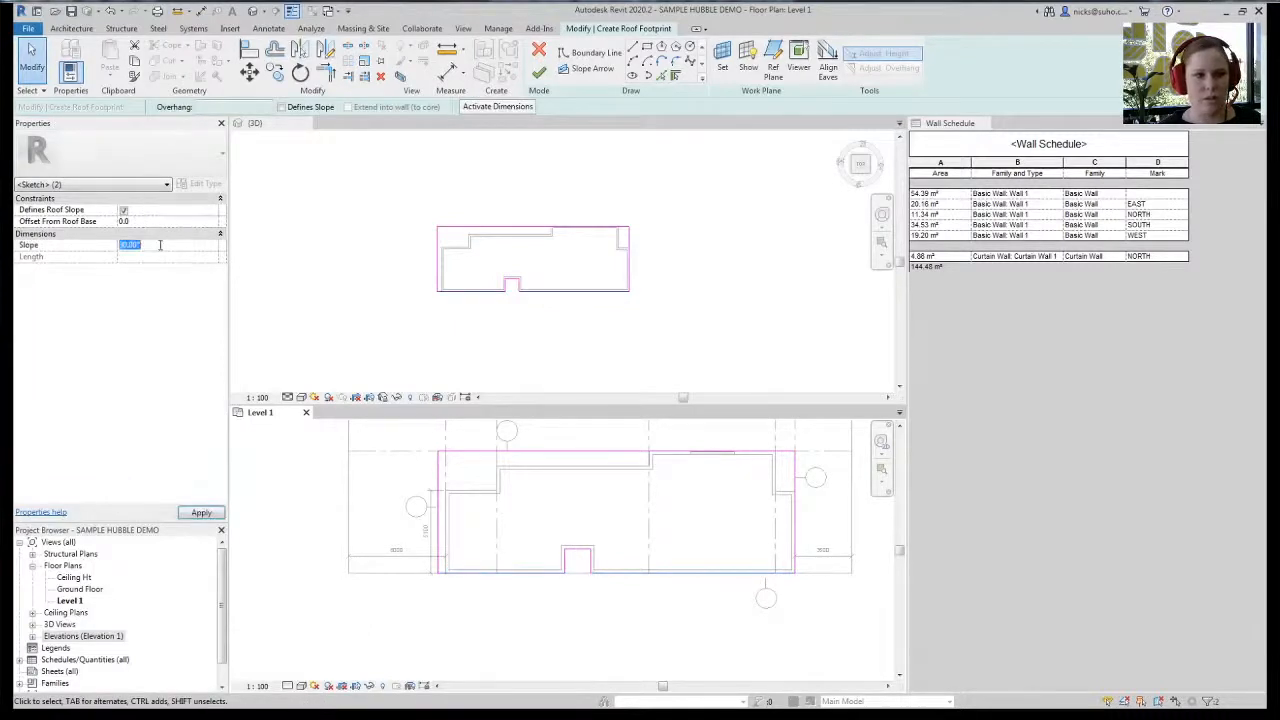
pyautogui.write('10')
pyautogui.press('Return')
pyautogui.click(539, 73)
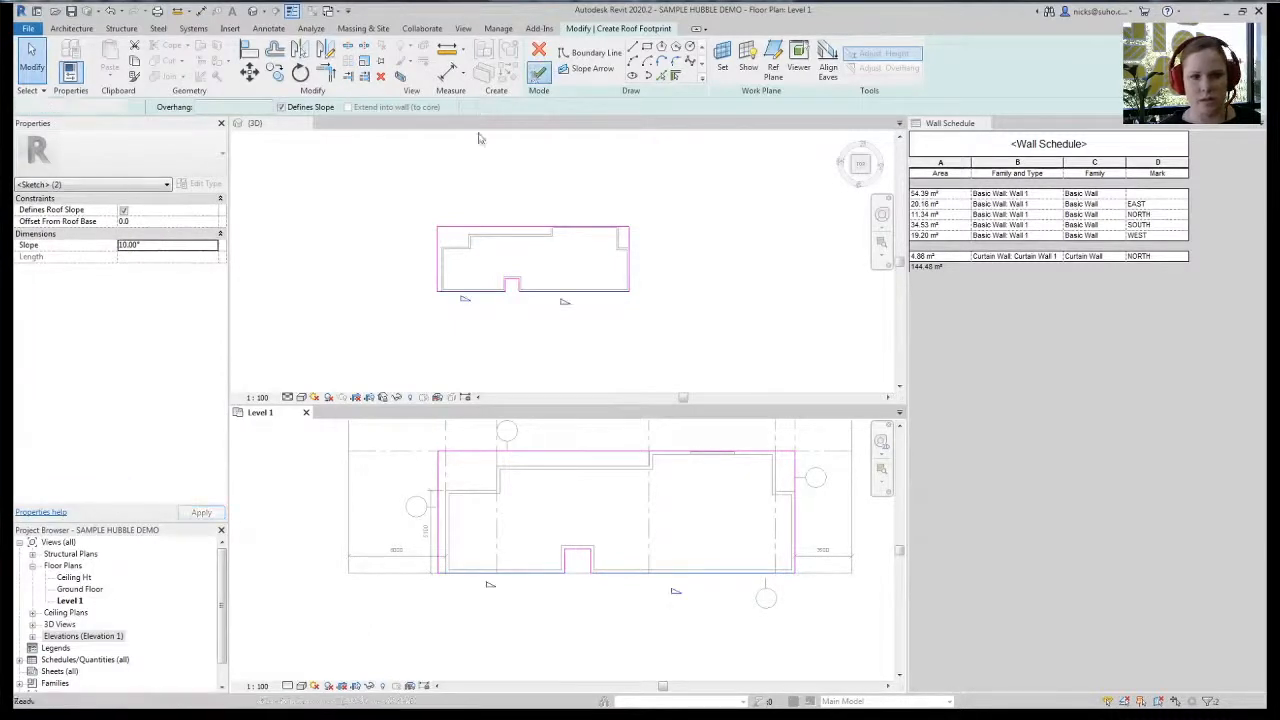
pyautogui.keyDown('shift'); pyautogui.moveTo(335, 280); pyautogui.dragTo(450, 270, button='middle'); pyautogui.keyUp('shift')
# - Zoom and orbit the 3D view to inspect the 10° sloped roof from several sides
pyautogui.scroll(5, 462, 323)
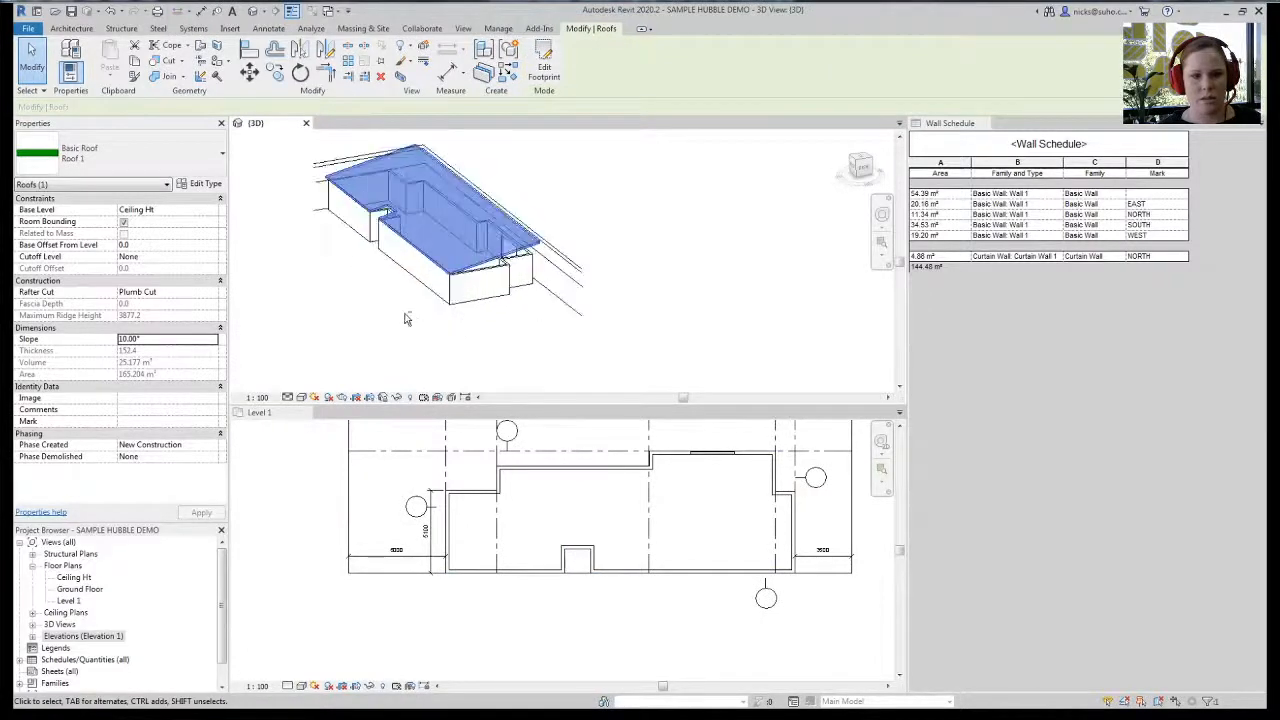
pyautogui.keyDown('shift'); pyautogui.moveTo(406, 318); pyautogui.dragTo(366, 222, button='middle'); pyautogui.keyUp('shift')
pyautogui.click(517, 283)
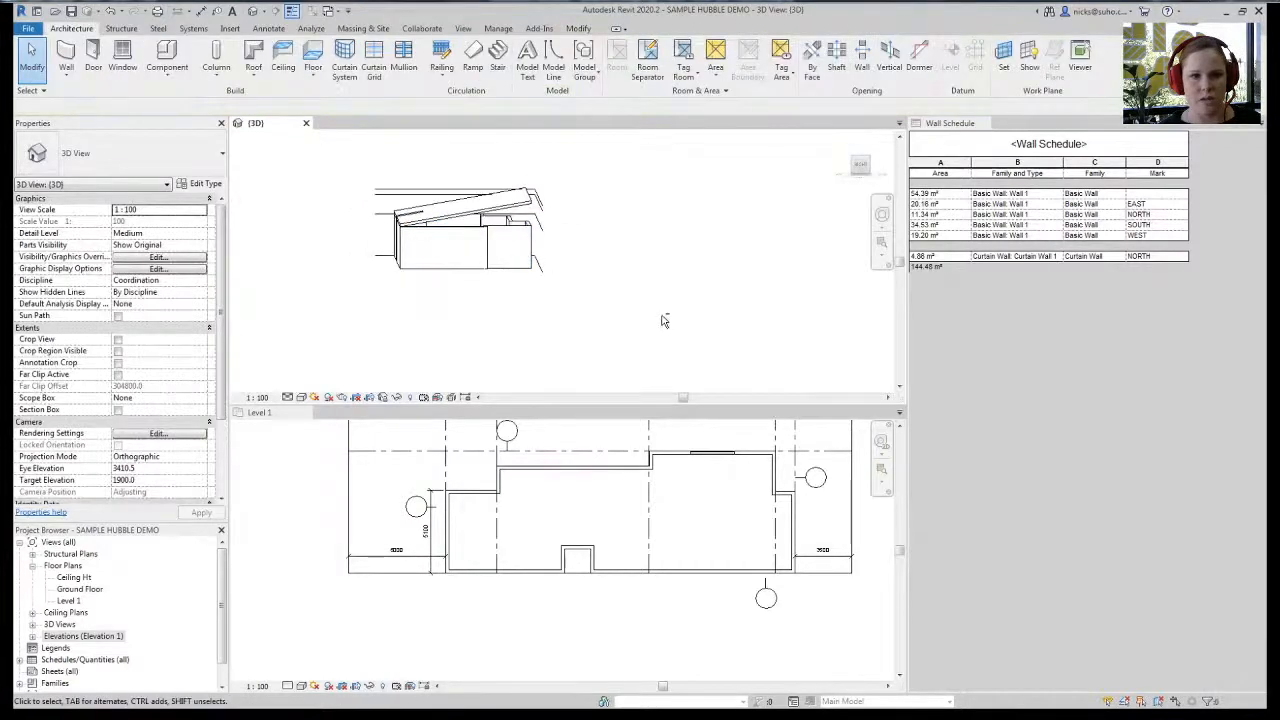
pyautogui.keyDown('shift'); pyautogui.moveTo(663, 320); pyautogui.dragTo(552, 310, button='middle'); pyautogui.keyUp('shift')
pyautogui.keyDown('shift'); pyautogui.moveTo(619, 283); pyautogui.dragTo(600, 289, button='middle'); pyautogui.keyUp('shift')
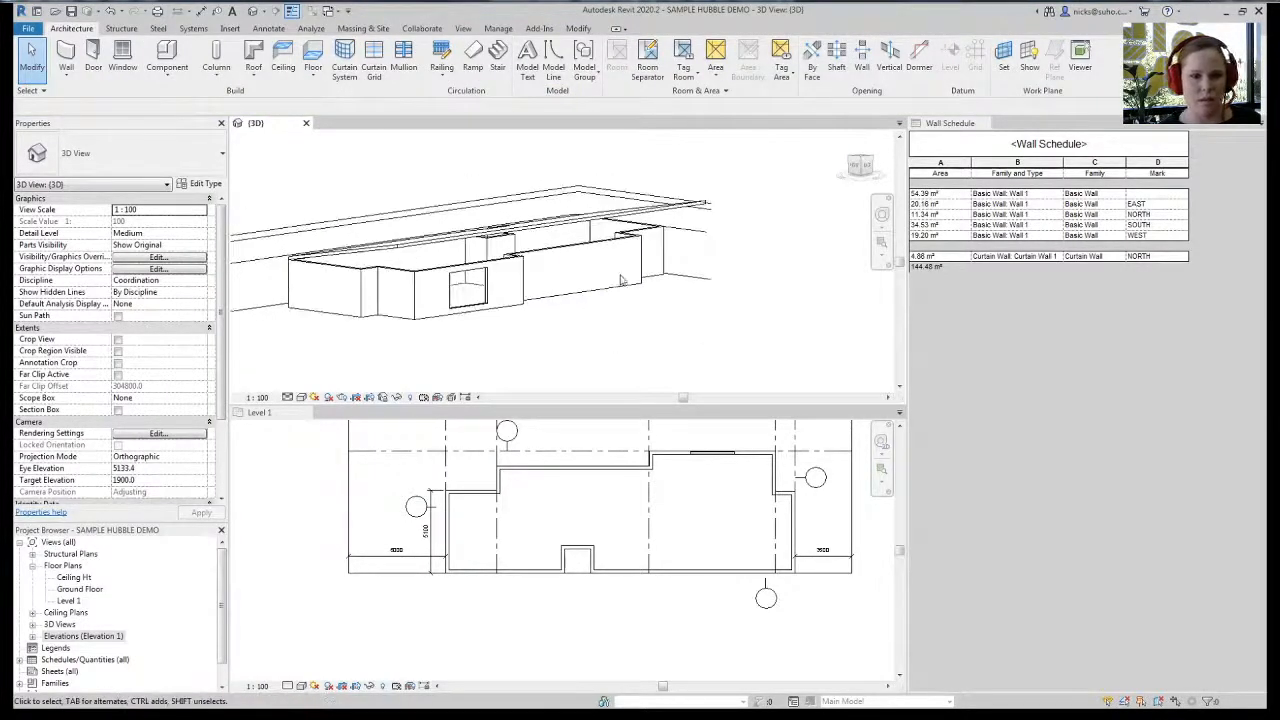
pyautogui.click(640, 232)
pyautogui.keyDown('shift'); pyautogui.moveTo(640, 232); pyautogui.dragTo(407, 322, button='middle'); pyautogui.keyUp('shift')
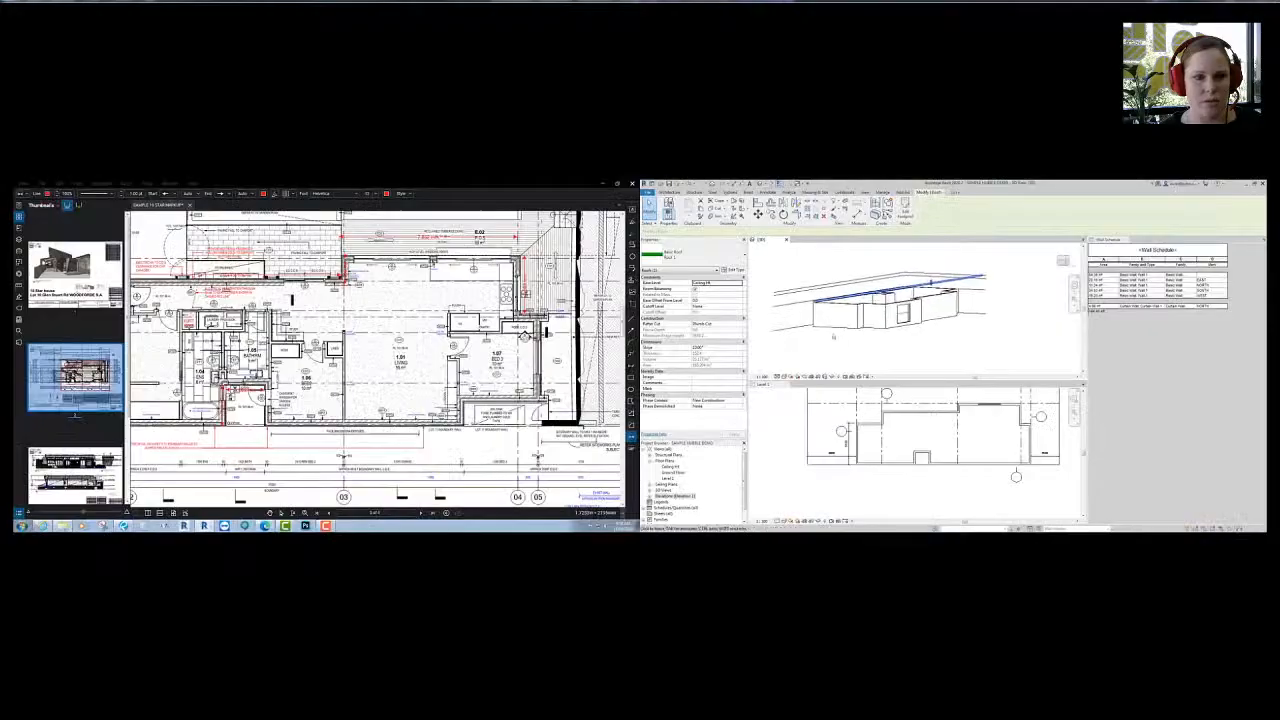
# - Go to the Entry Sectional pages and zoom into the West Elevation's roof detail
pyautogui.click(78, 470)
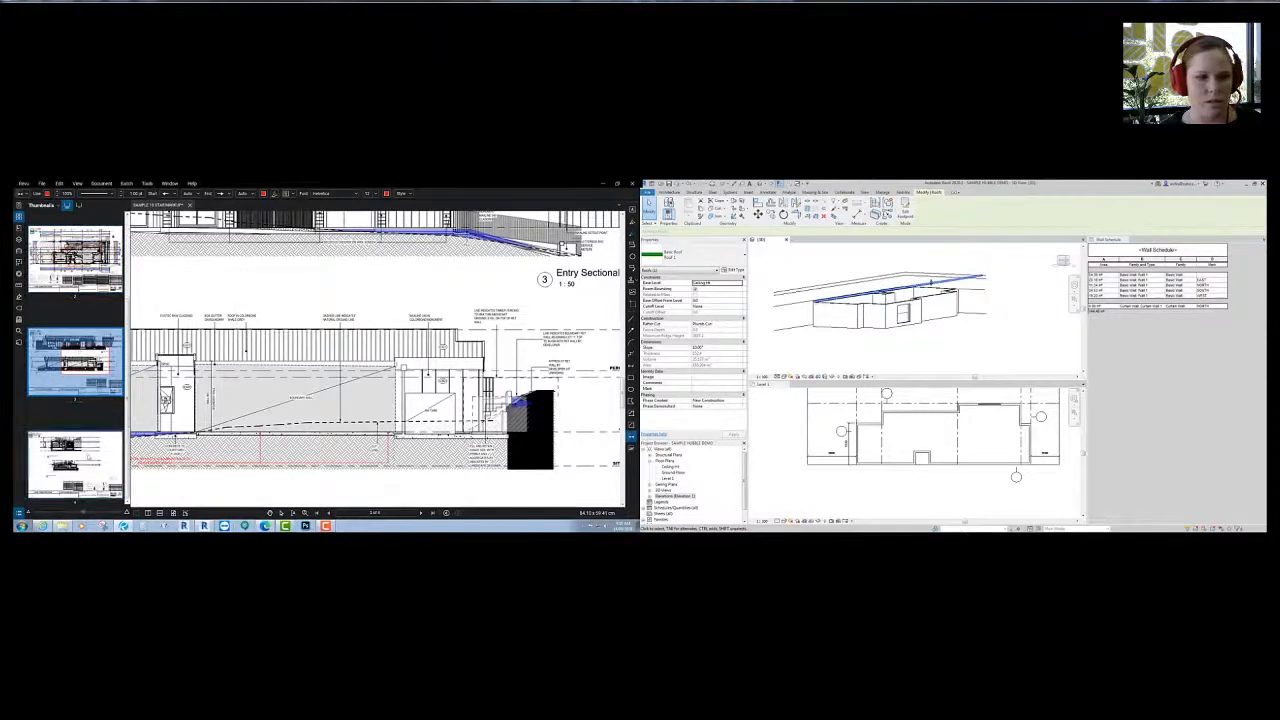
pyautogui.scroll(-3, 246, 334)
pyautogui.scroll(5, 278, 339)
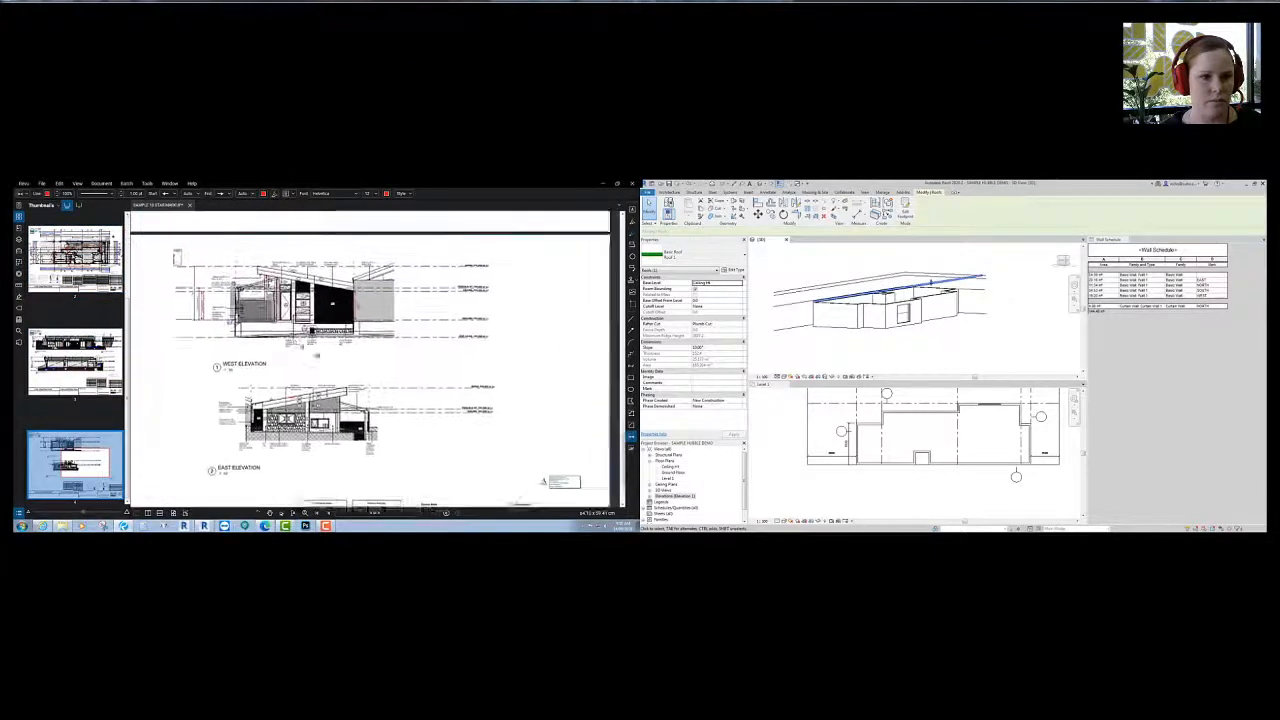
pyautogui.scroll(4, 335, 292)
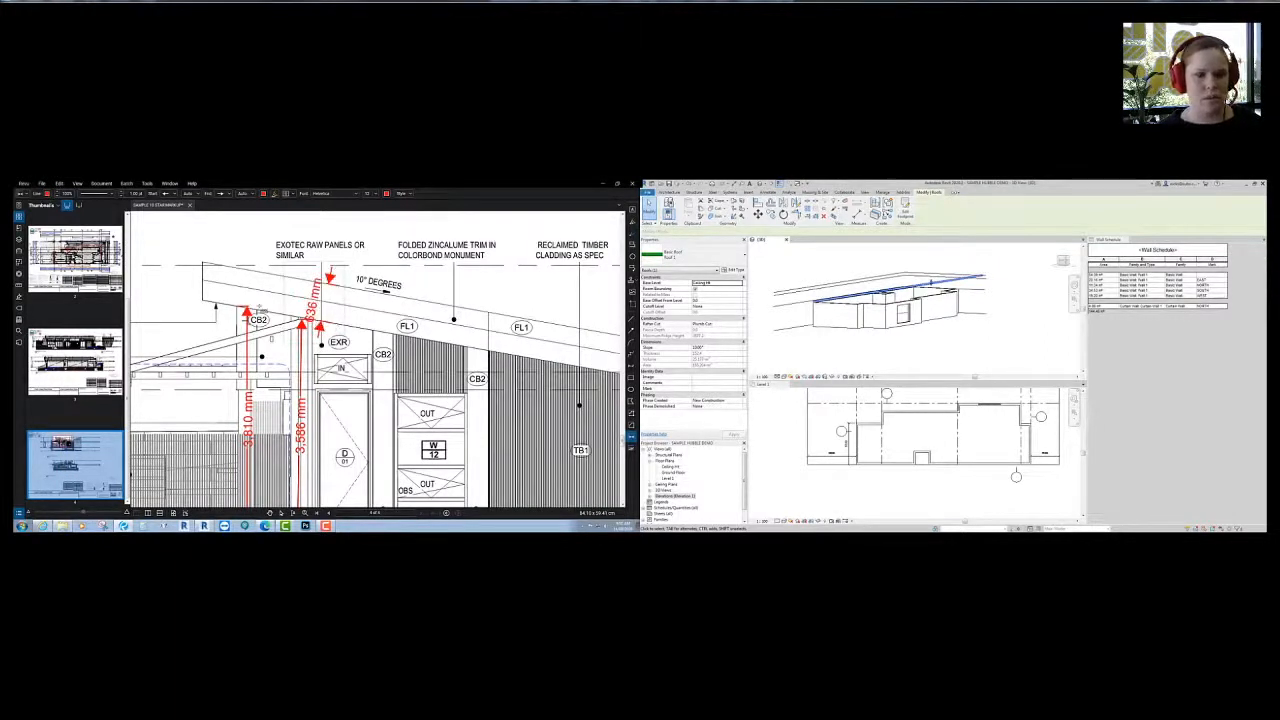
pyautogui.scroll(-4, 255, 300)
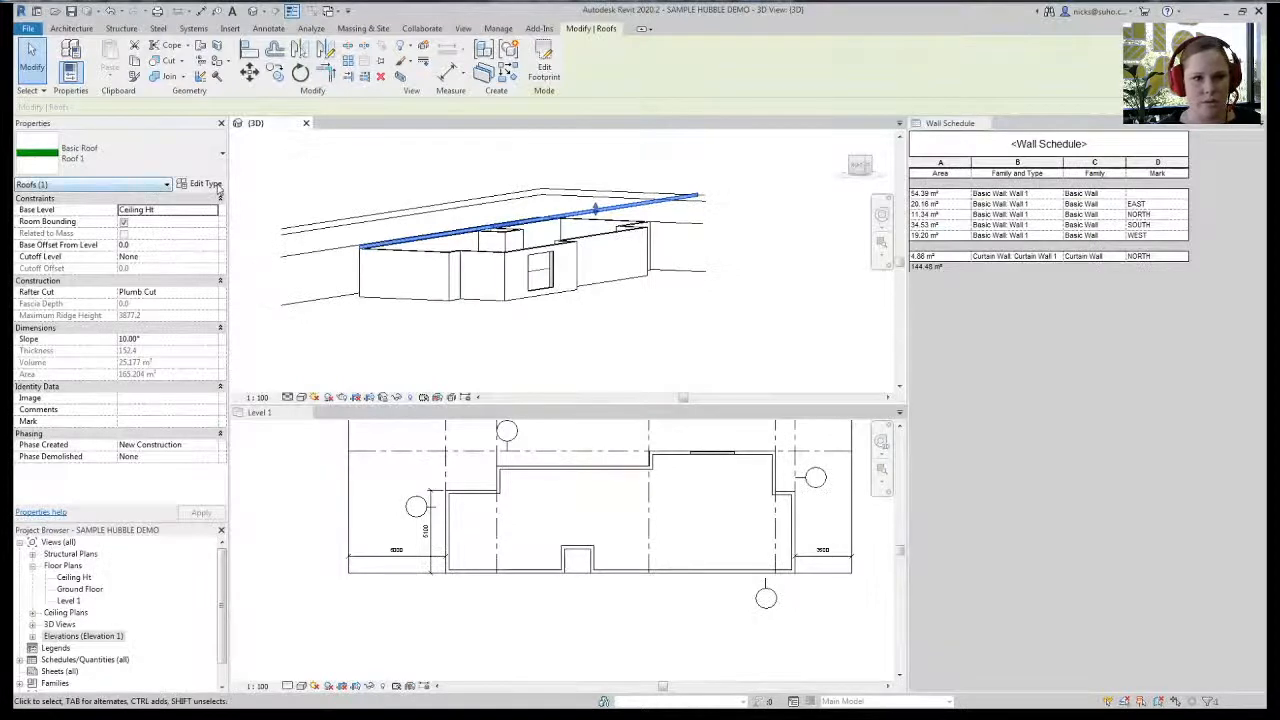
# - Set the Roof 1 type's Structure [1] layer thickness to 640 mm
pyautogui.click(206, 184)
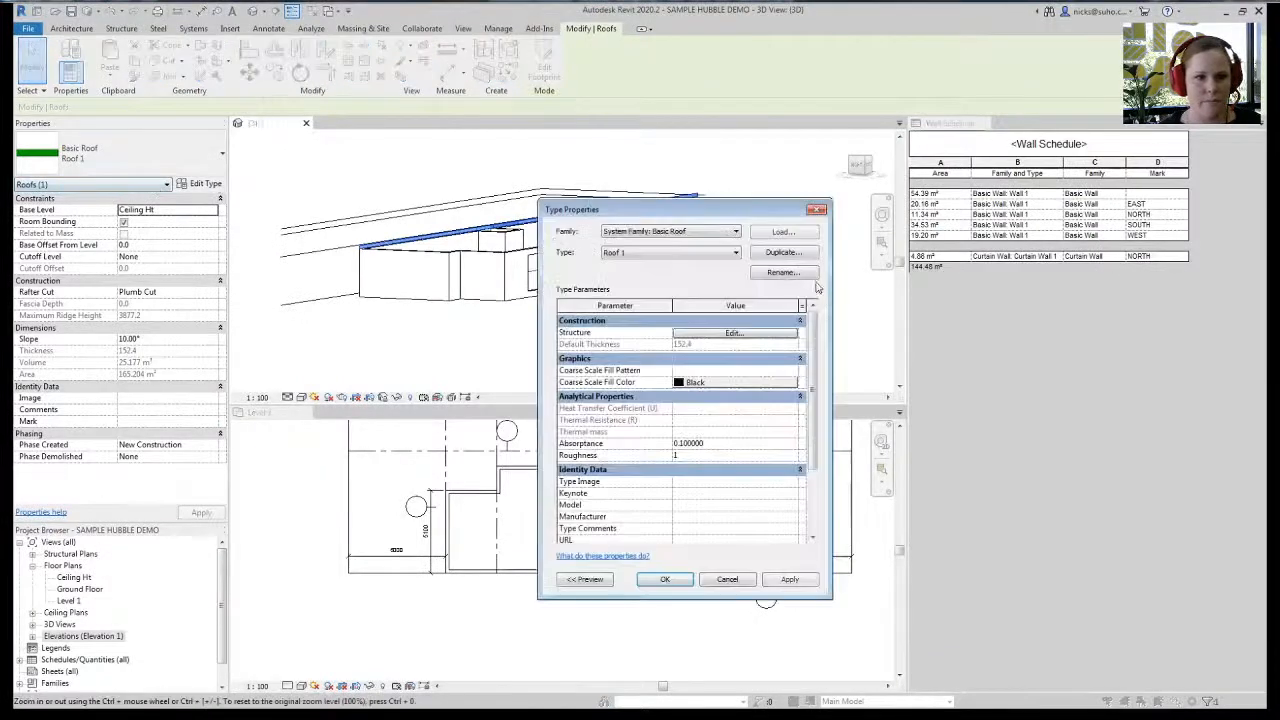
pyautogui.click(722, 334)
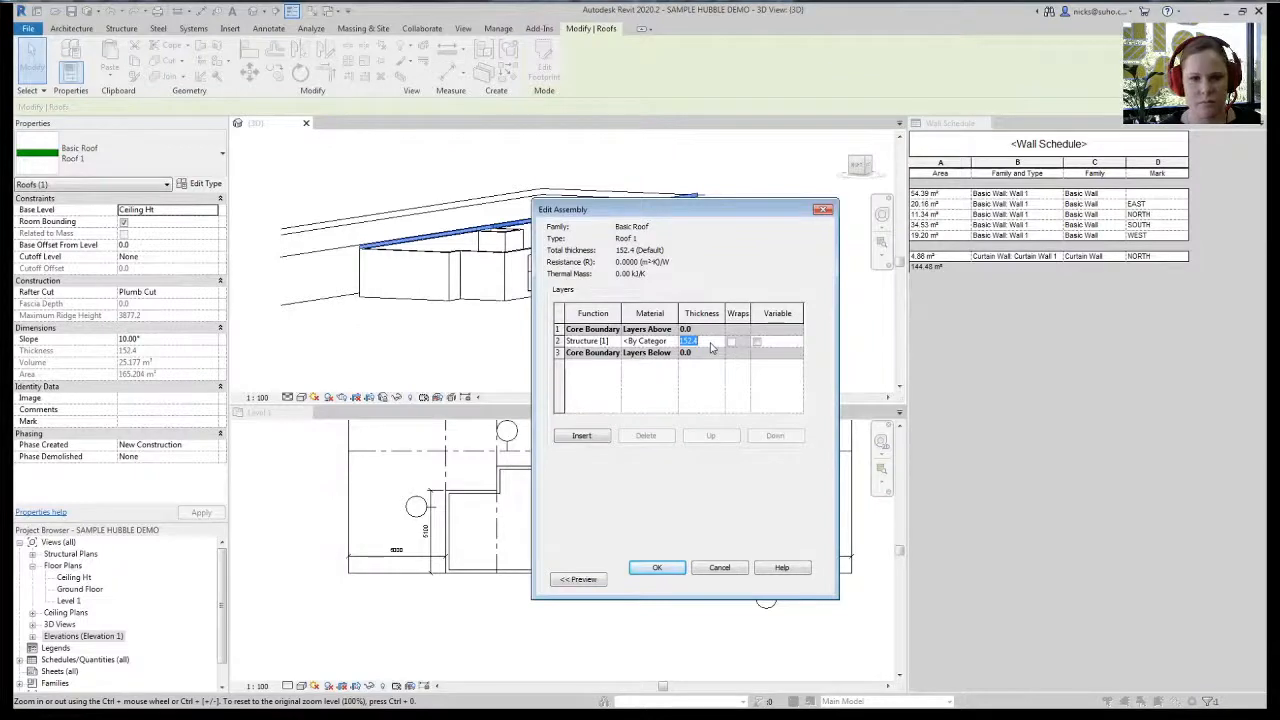
pyautogui.click(711, 345)
pyautogui.write('6')
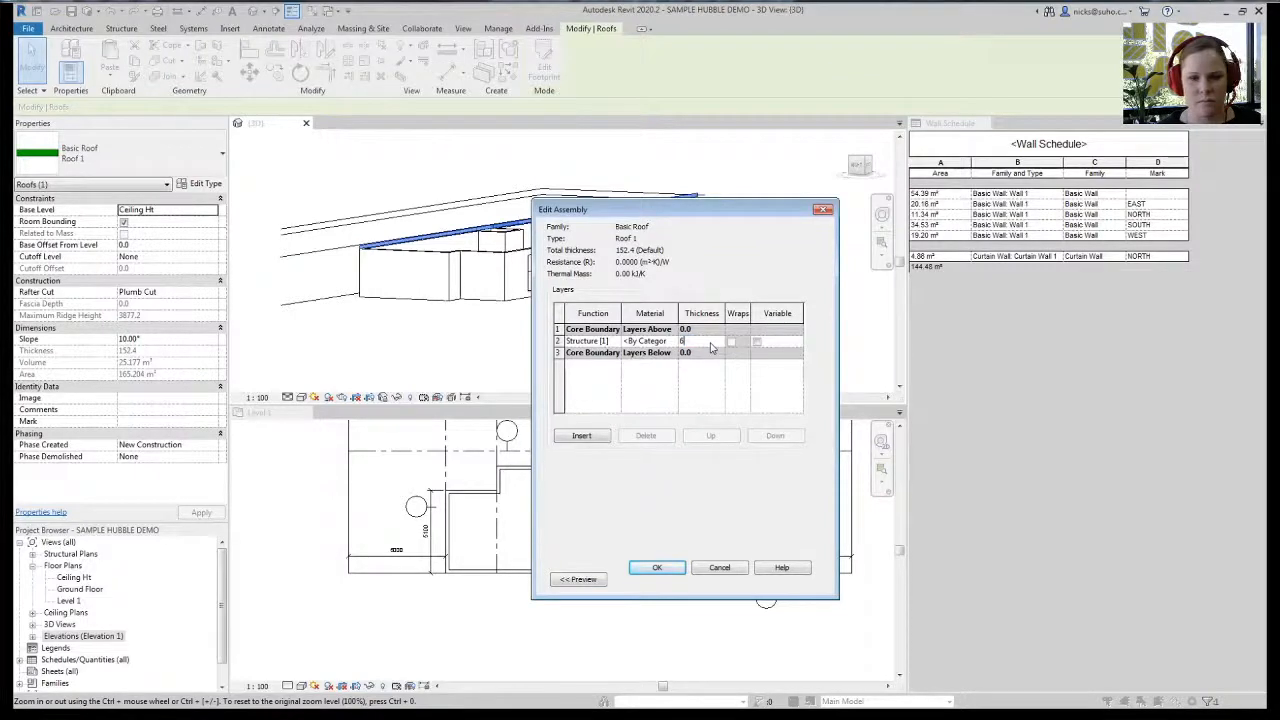
pyautogui.write('40')
pyautogui.press('Tab')
pyautogui.click(665, 567)
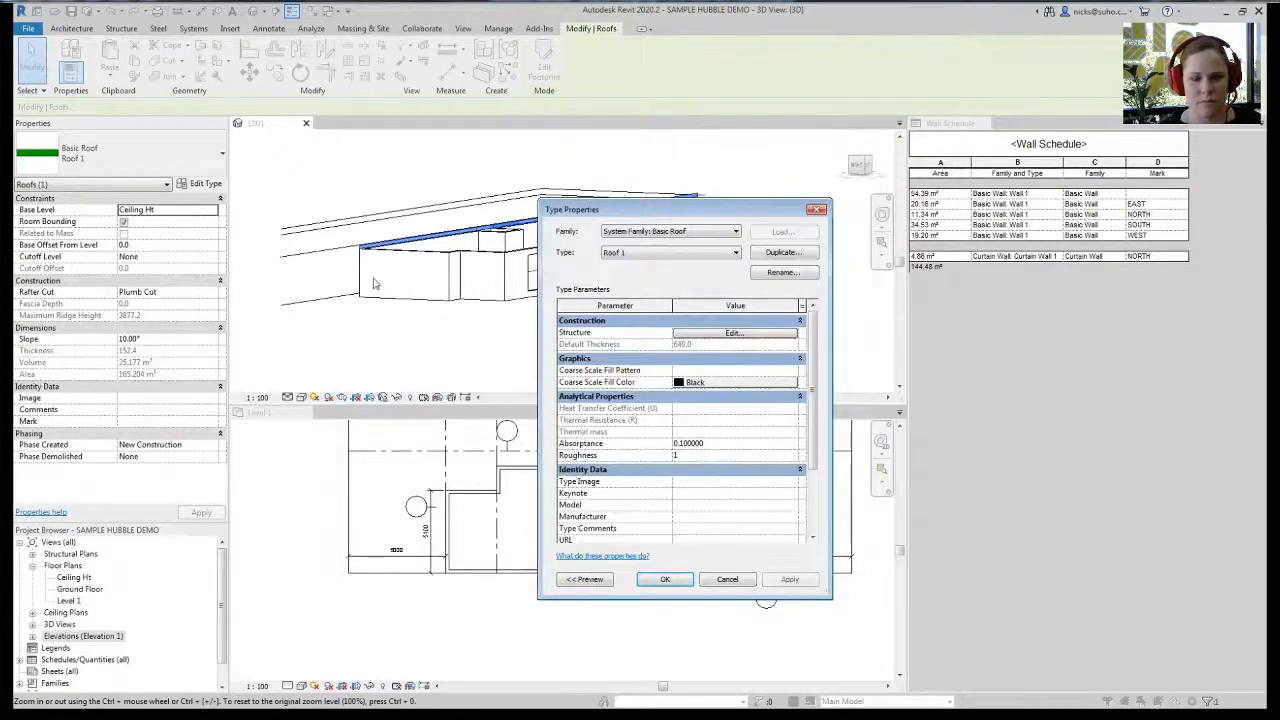
pyautogui.click(663, 580)
pyautogui.click(443, 366)
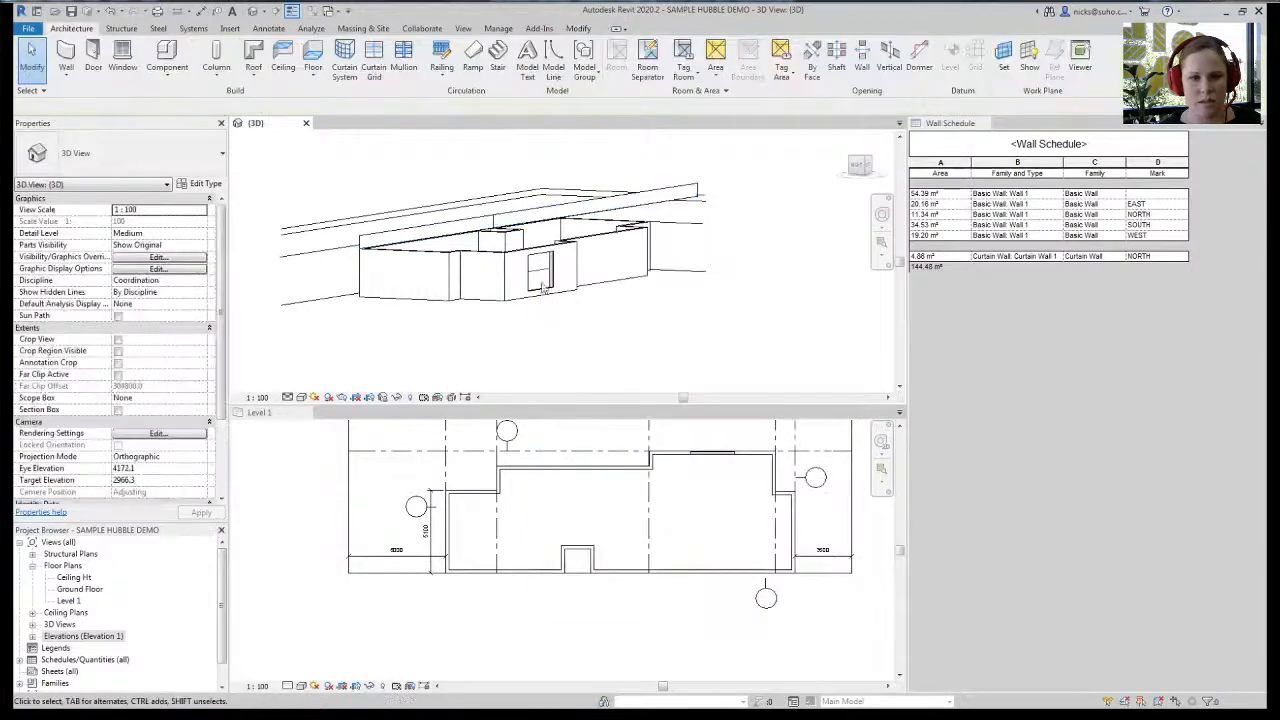
# - Tab-select the connected house walls and attach their tops to the sloped roof
pyautogui.scroll(-6, 545, 241)
pyautogui.scroll(5, 480, 270)
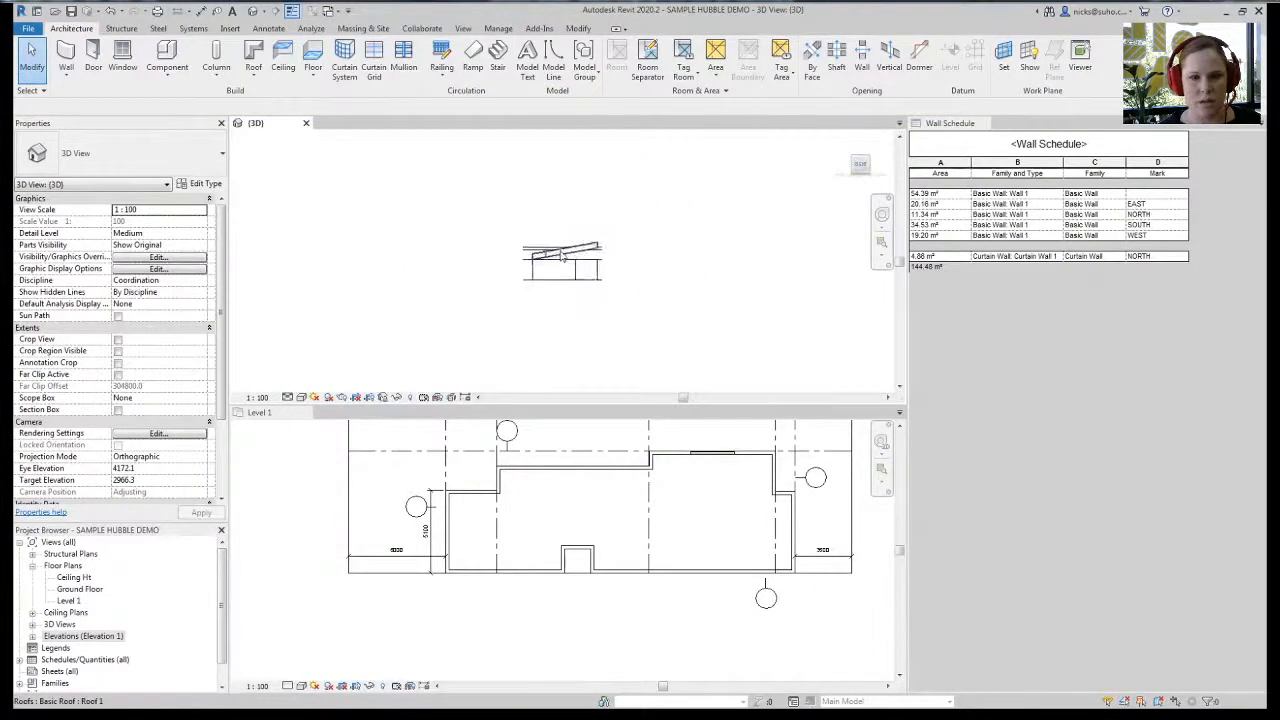
pyautogui.click(424, 291)
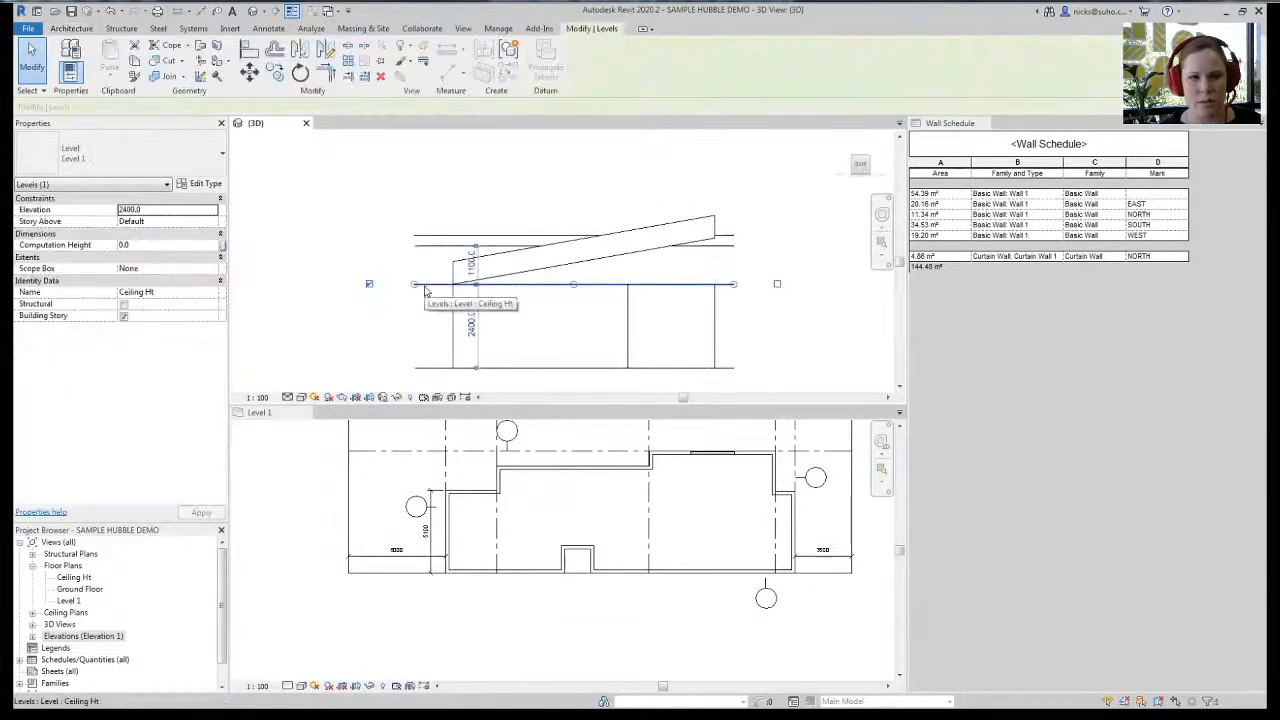
pyautogui.click(697, 205)
pyautogui.keyDown('shift'); pyautogui.moveTo(697, 205); pyautogui.dragTo(608, 306, button='middle'); pyautogui.keyUp('shift')
pyautogui.press('Tab')
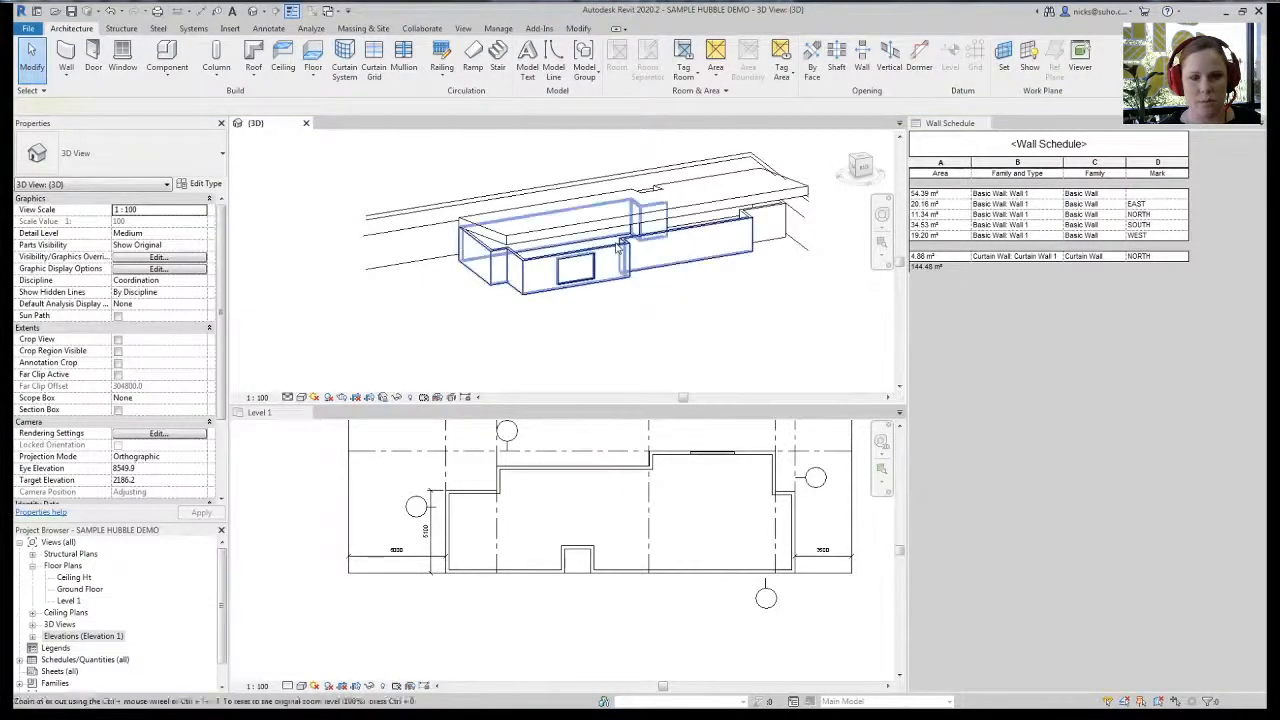
pyautogui.click(619, 246)
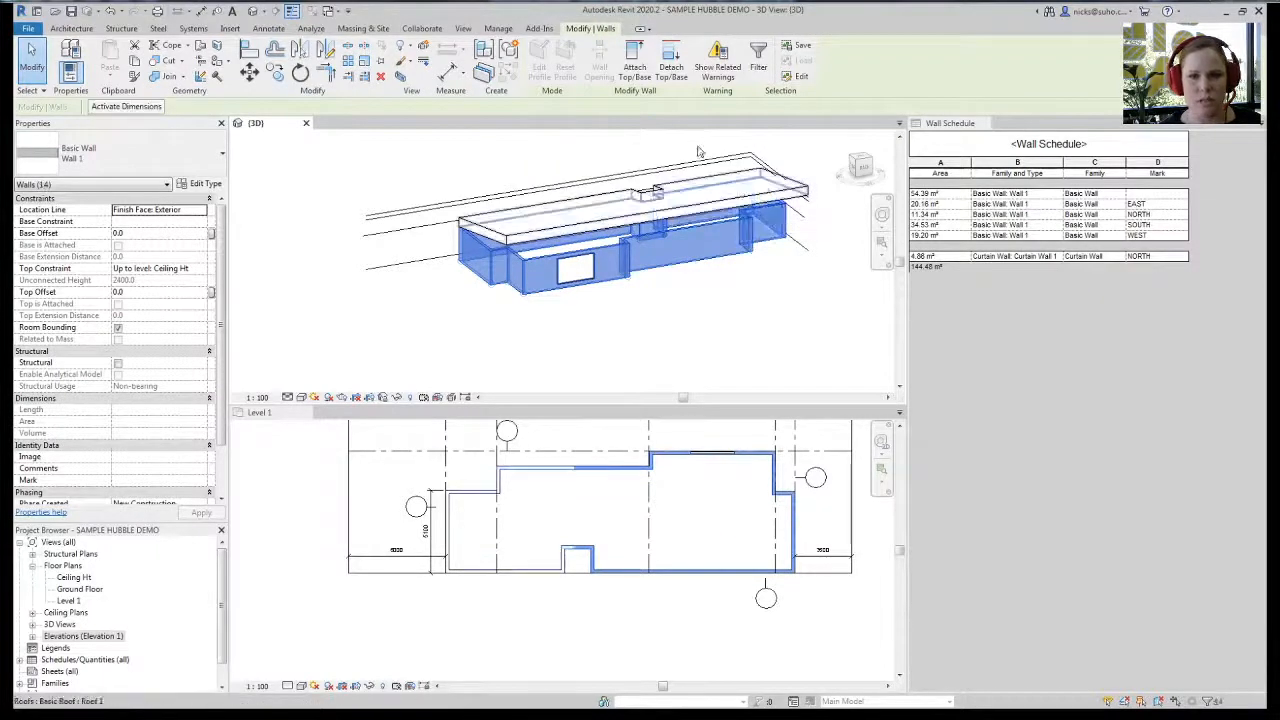
pyautogui.click(635, 66)
pyautogui.click(665, 218)
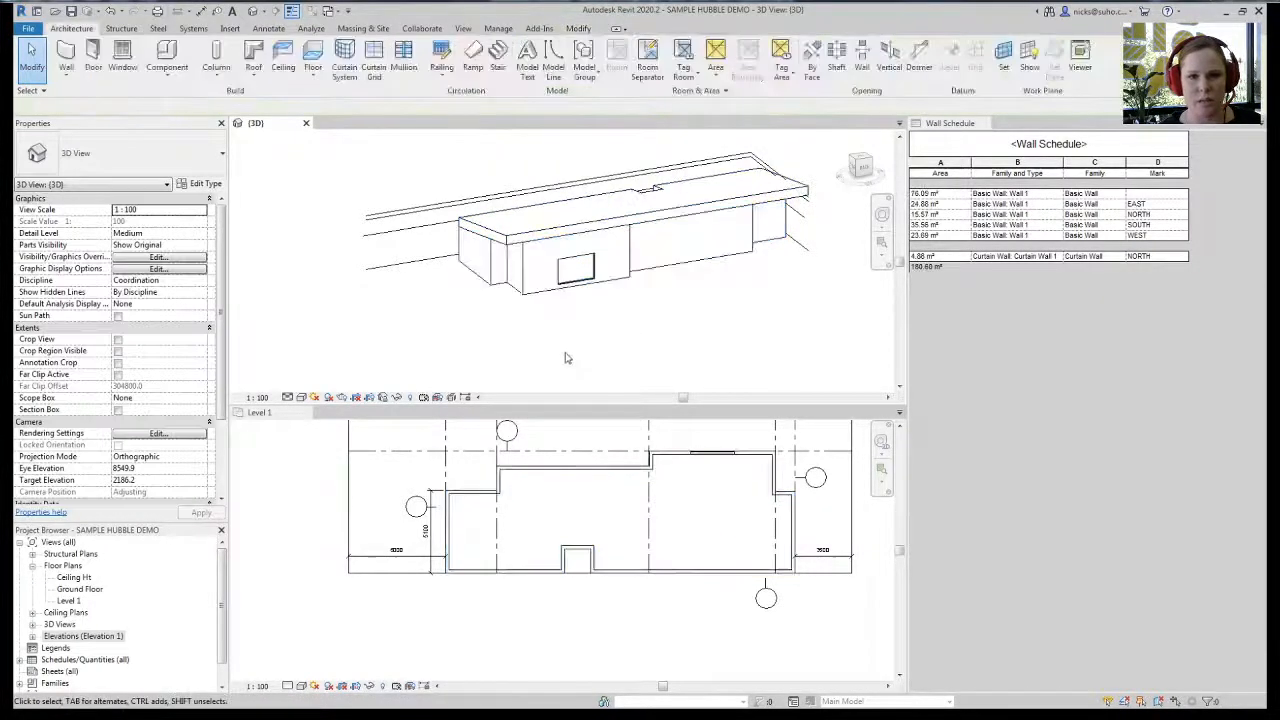
pyautogui.keyDown('shift'); pyautogui.moveTo(570, 360); pyautogui.dragTo(611, 251, button='middle'); pyautogui.keyUp('shift')
# - Select the small notch wall in the Level 1 plan and compare it with the wall schedule
pyautogui.click(608, 253)
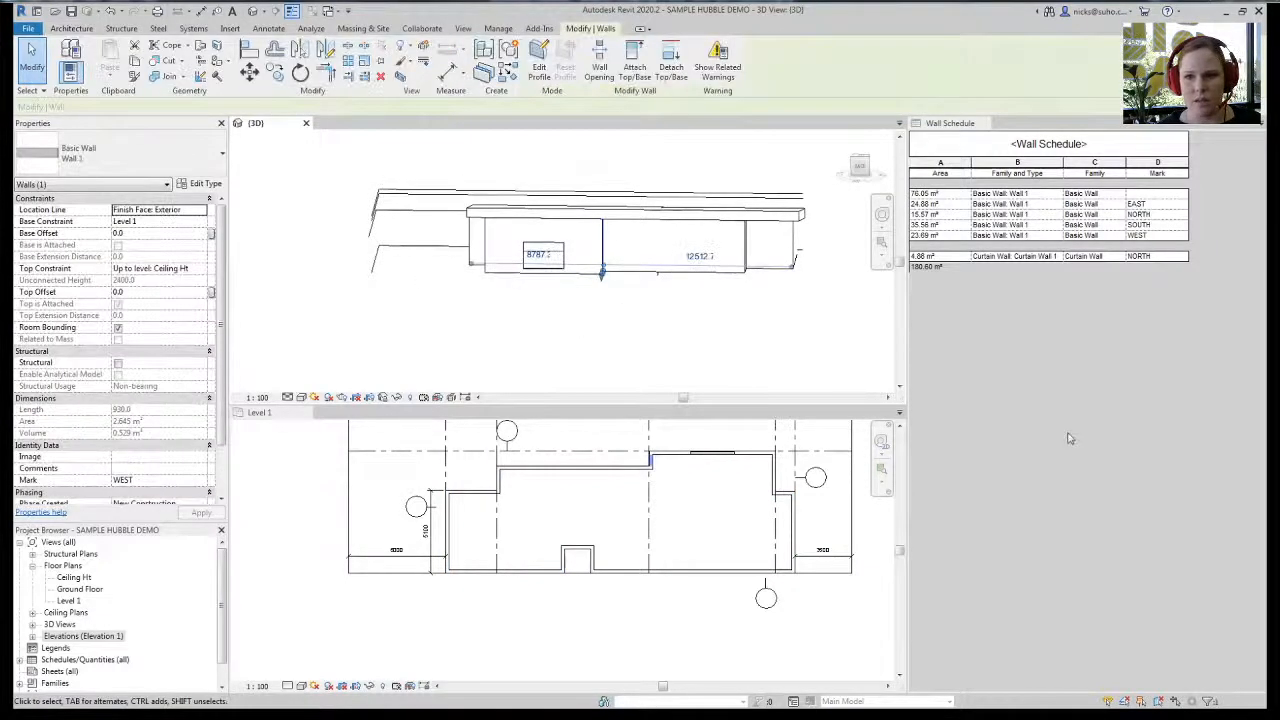
pyautogui.click(514, 309)
pyautogui.keyDown('shift'); pyautogui.moveTo(491, 343); pyautogui.dragTo(540, 320, button='middle'); pyautogui.keyUp('shift')
pyautogui.click(531, 520)
pyautogui.scroll(-2, 531, 537)
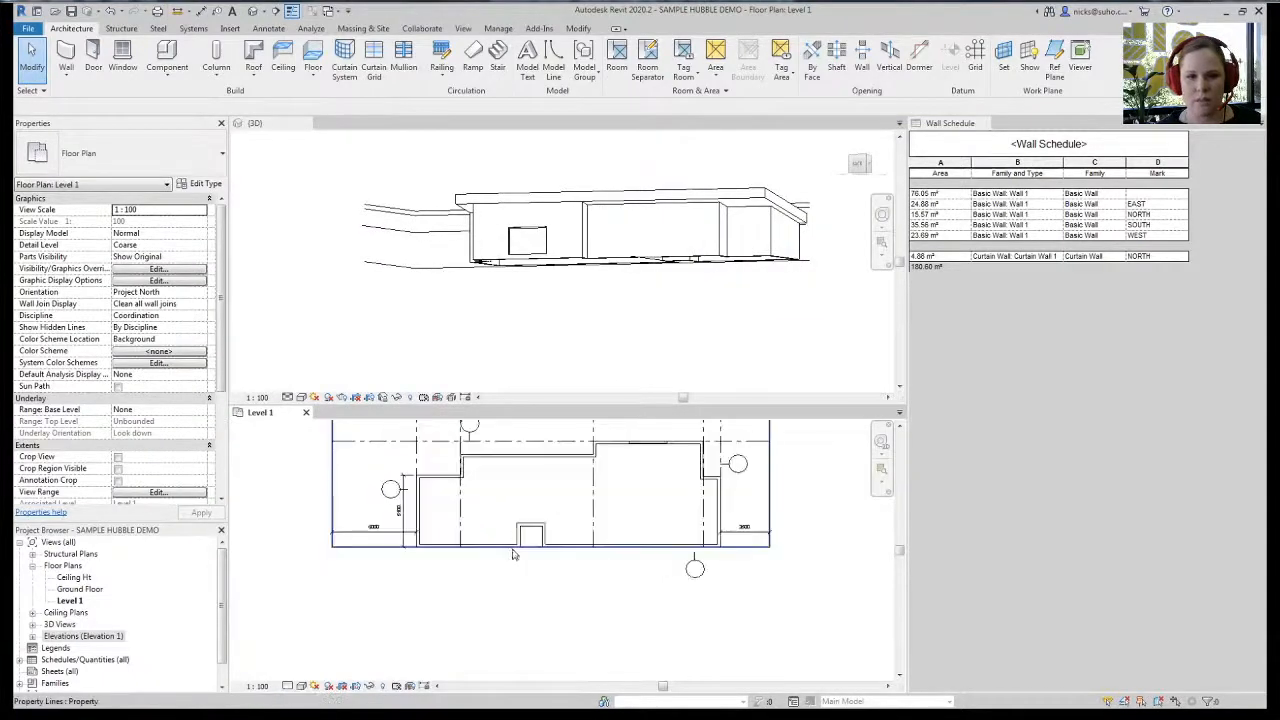
pyautogui.scroll(2, 508, 600)
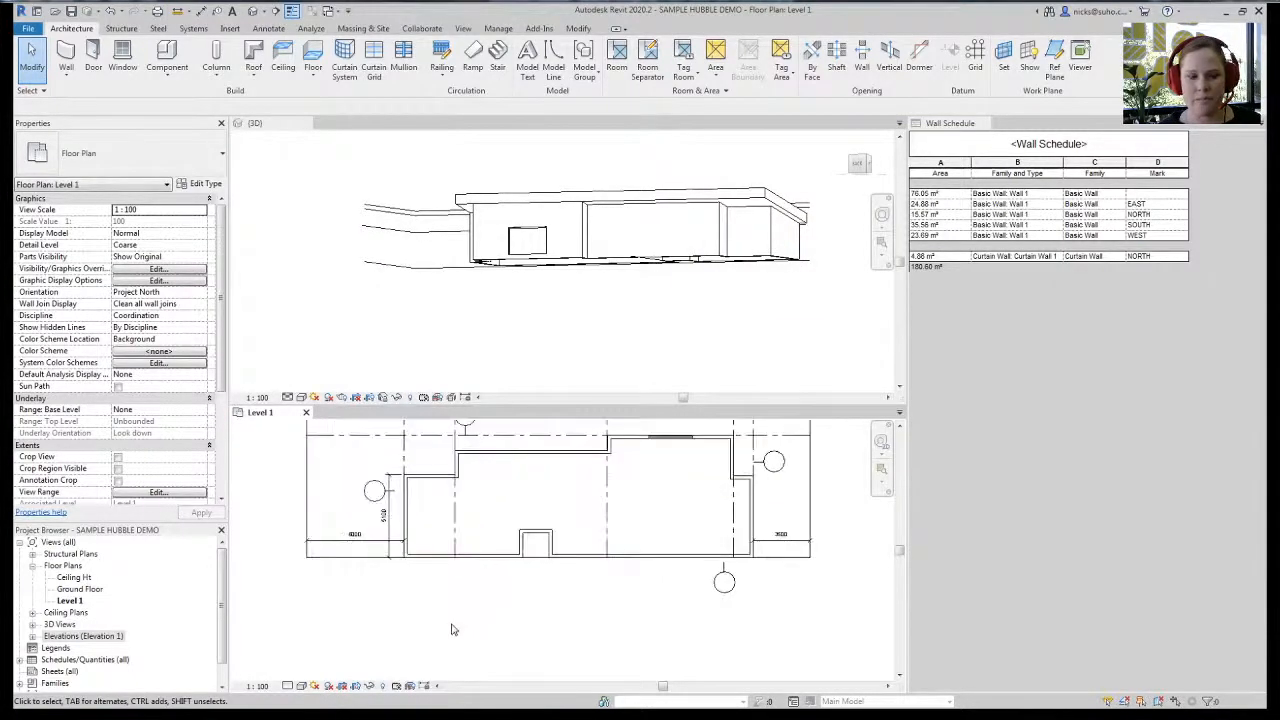
pyautogui.click(536, 531)
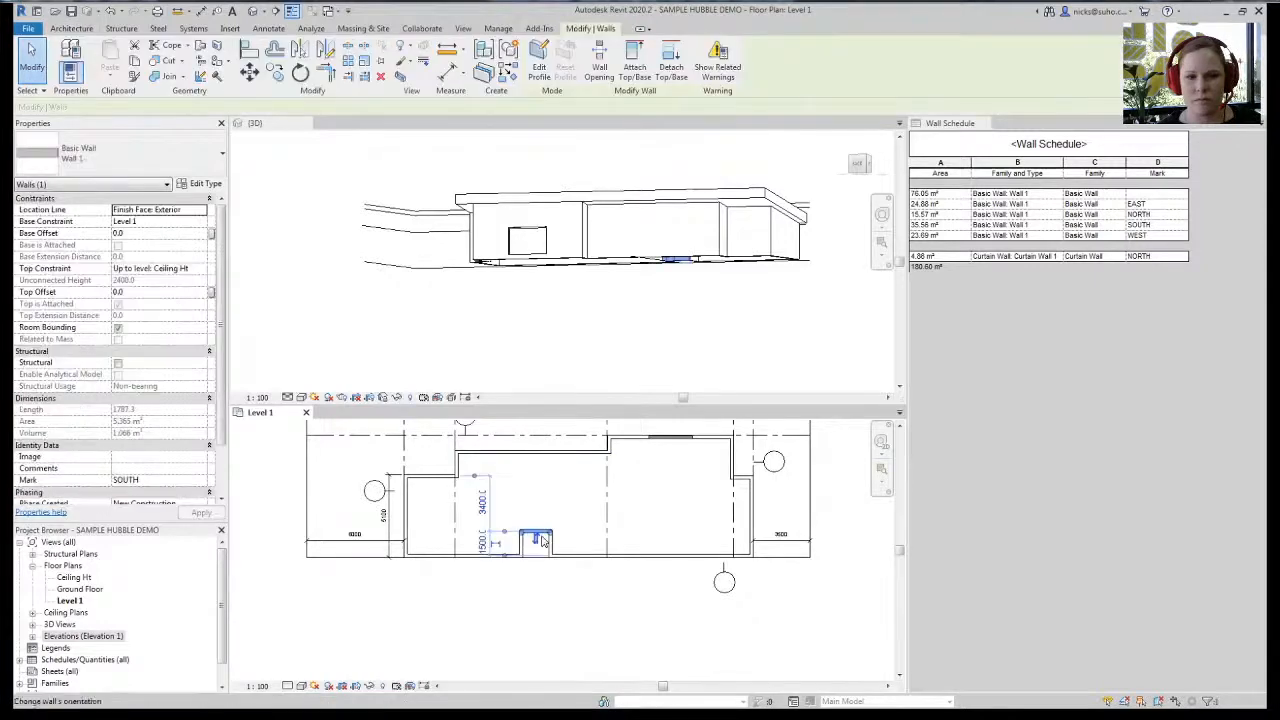
pyautogui.click(1010, 332)
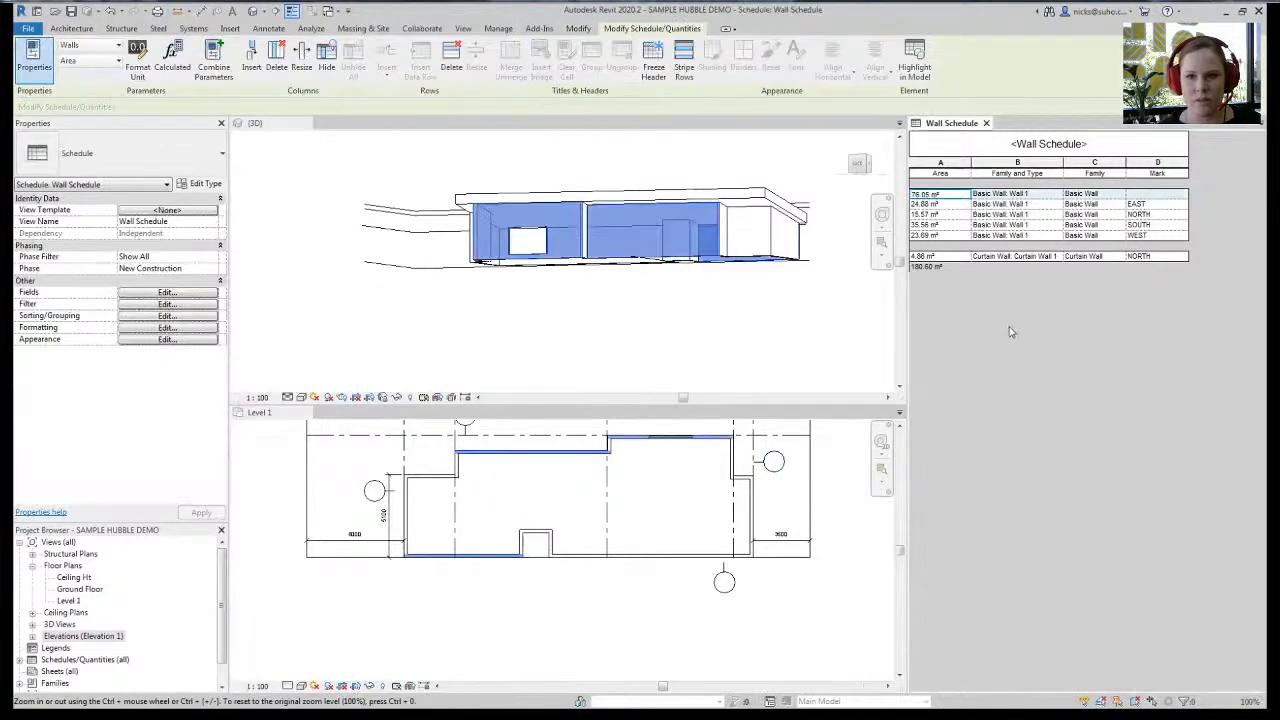
pyautogui.click(638, 334)
pyautogui.keyDown('shift'); pyautogui.moveTo(637, 357); pyautogui.dragTo(777, 309, button='middle'); pyautogui.keyUp('shift')
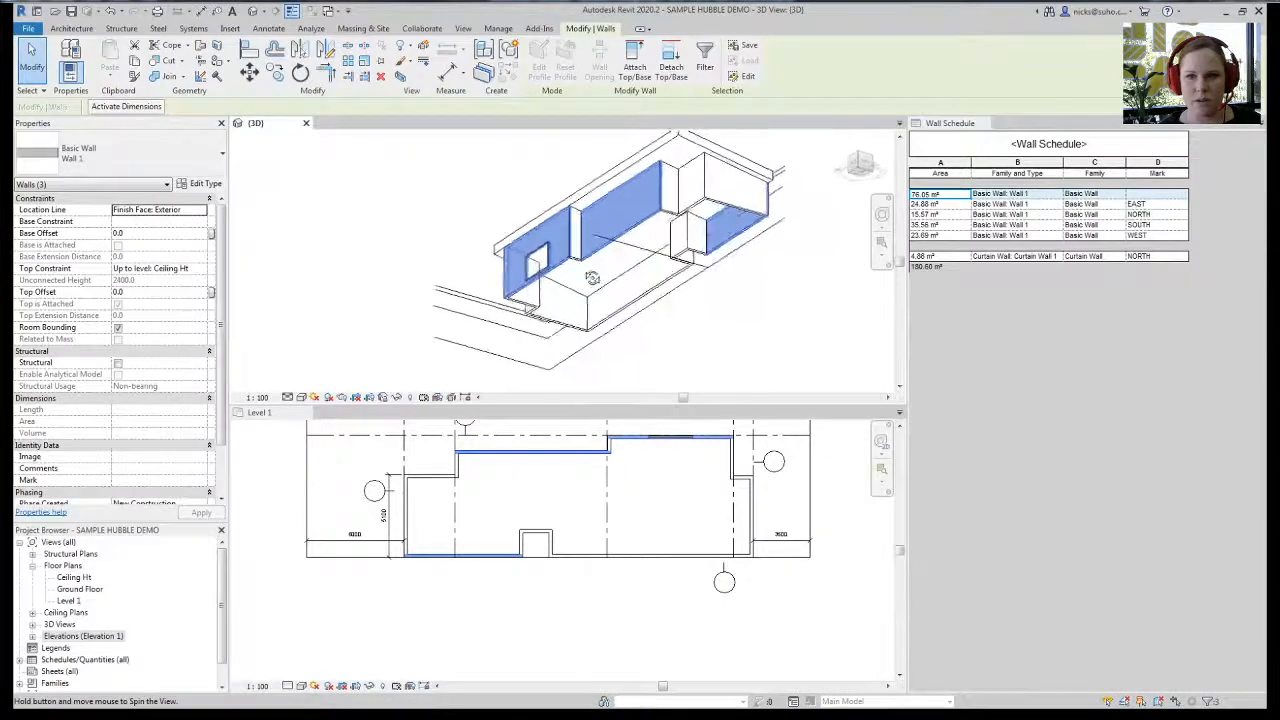
# - Give the three bottom walls the Mark SOUTH, accepting the duplicate-mark warning
pyautogui.click(745, 237)
pyautogui.click(566, 603)
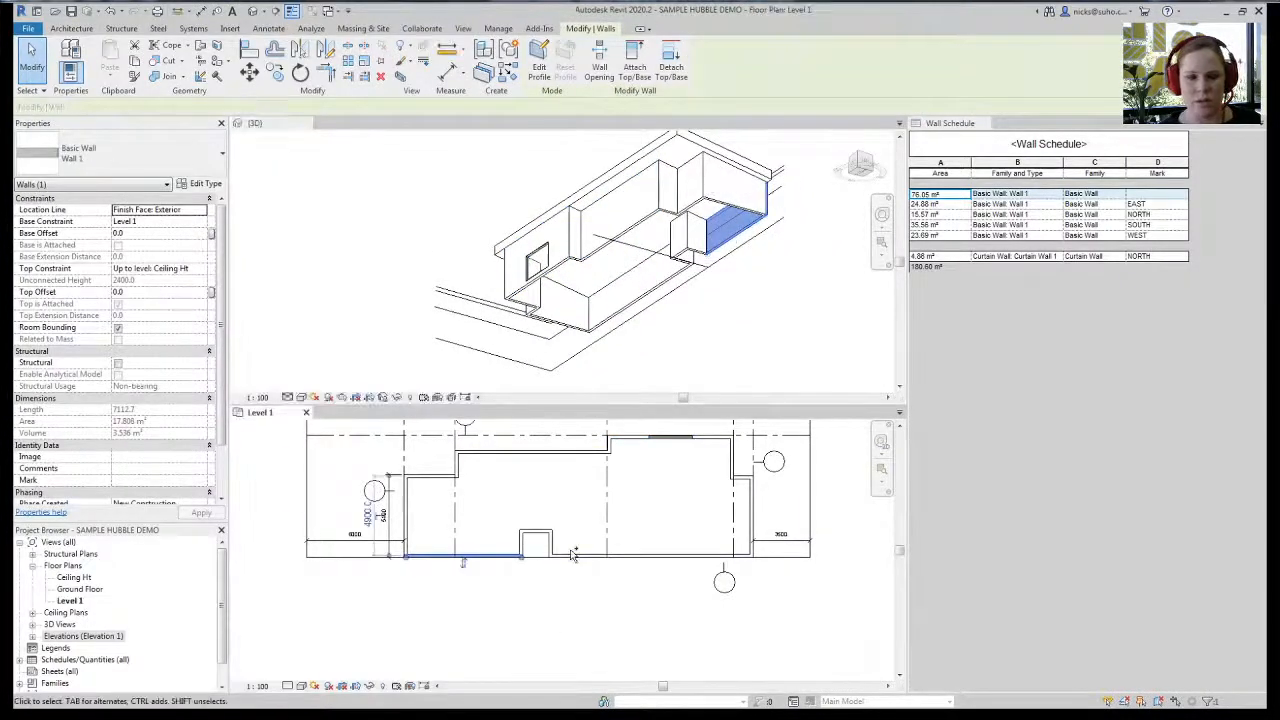
pyautogui.keyDown('ctrl'); pyautogui.click(575, 555); pyautogui.keyUp('ctrl')
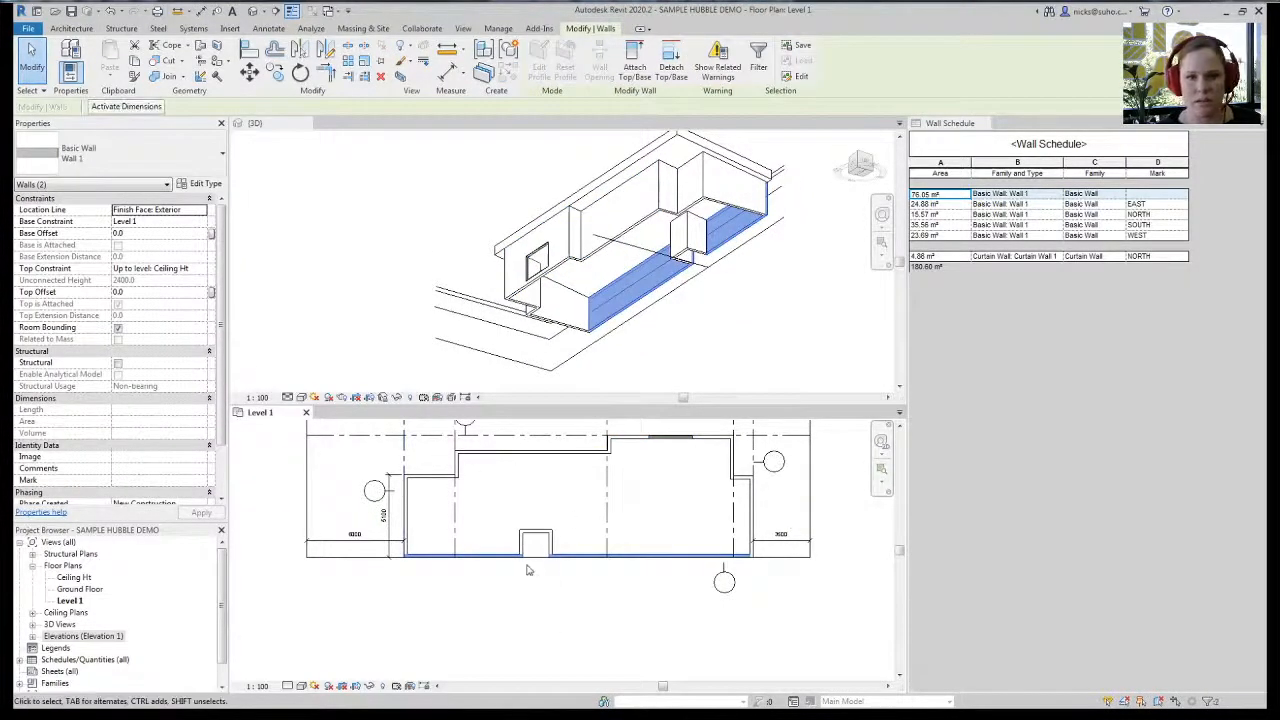
pyautogui.keyDown('ctrl'); pyautogui.click(534, 531); pyautogui.keyUp('ctrl')
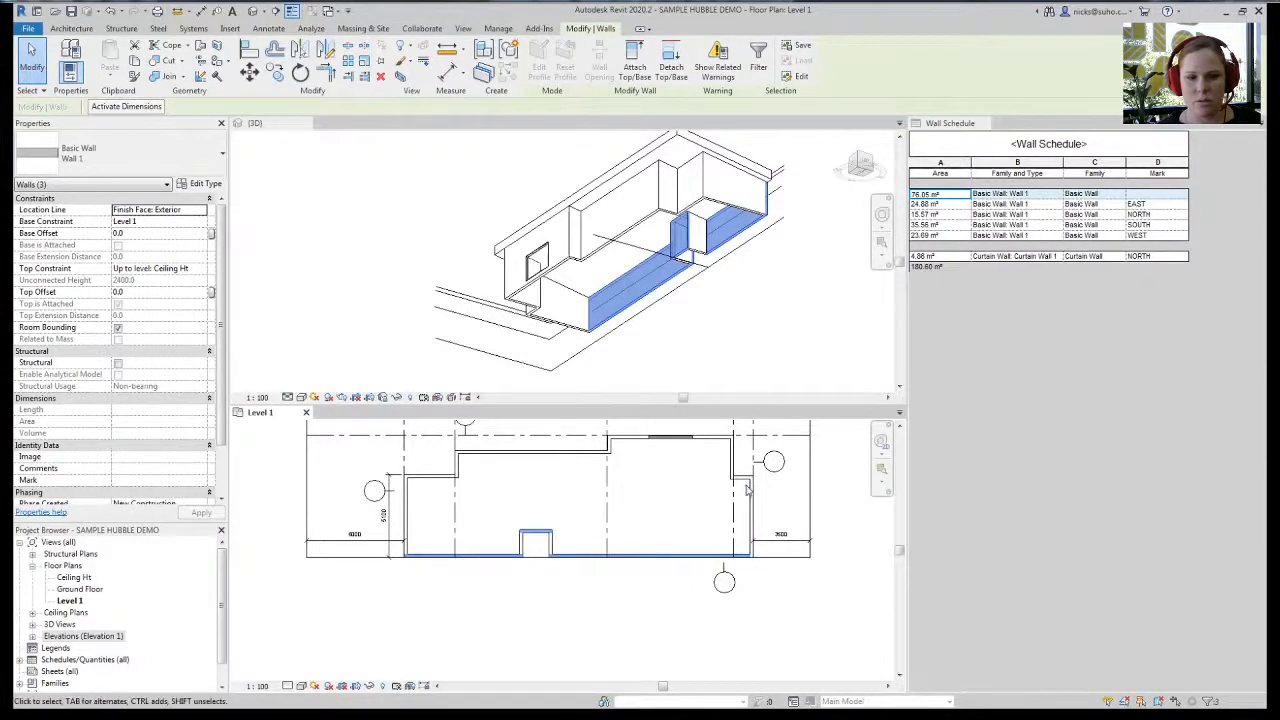
pyautogui.click(121, 481)
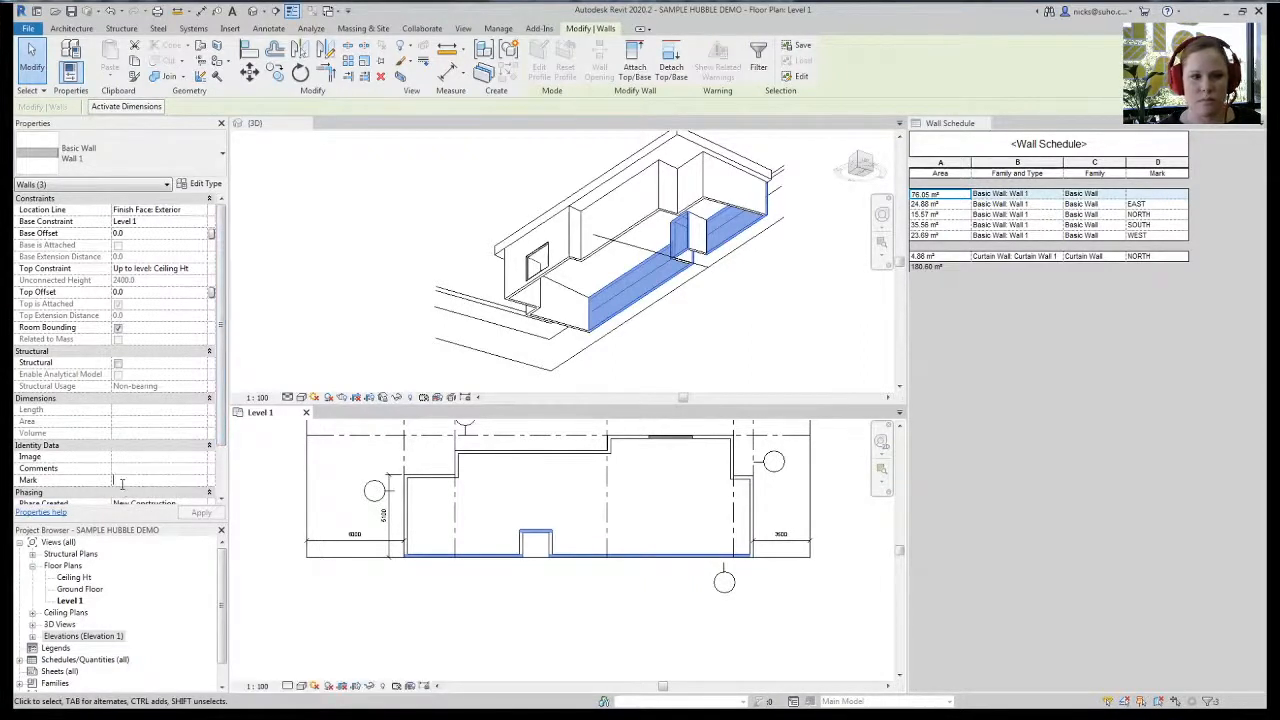
pyautogui.write('SOUTH')
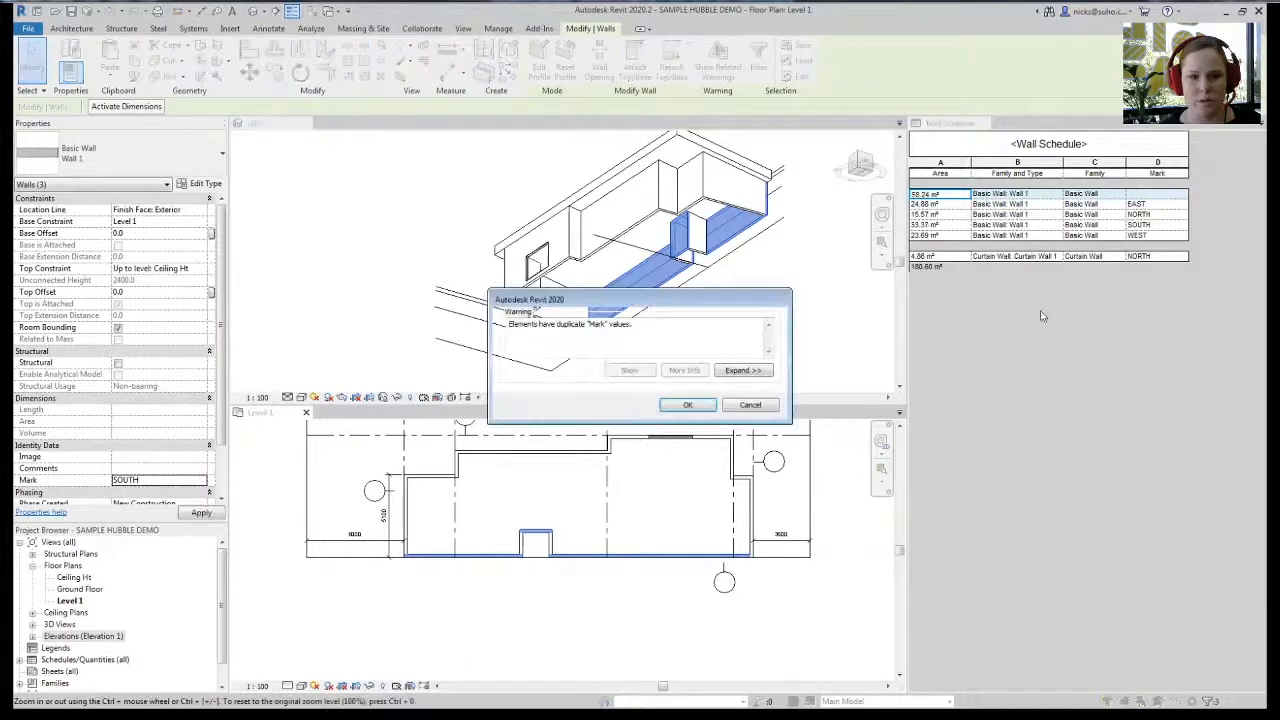
pyautogui.click(688, 405)
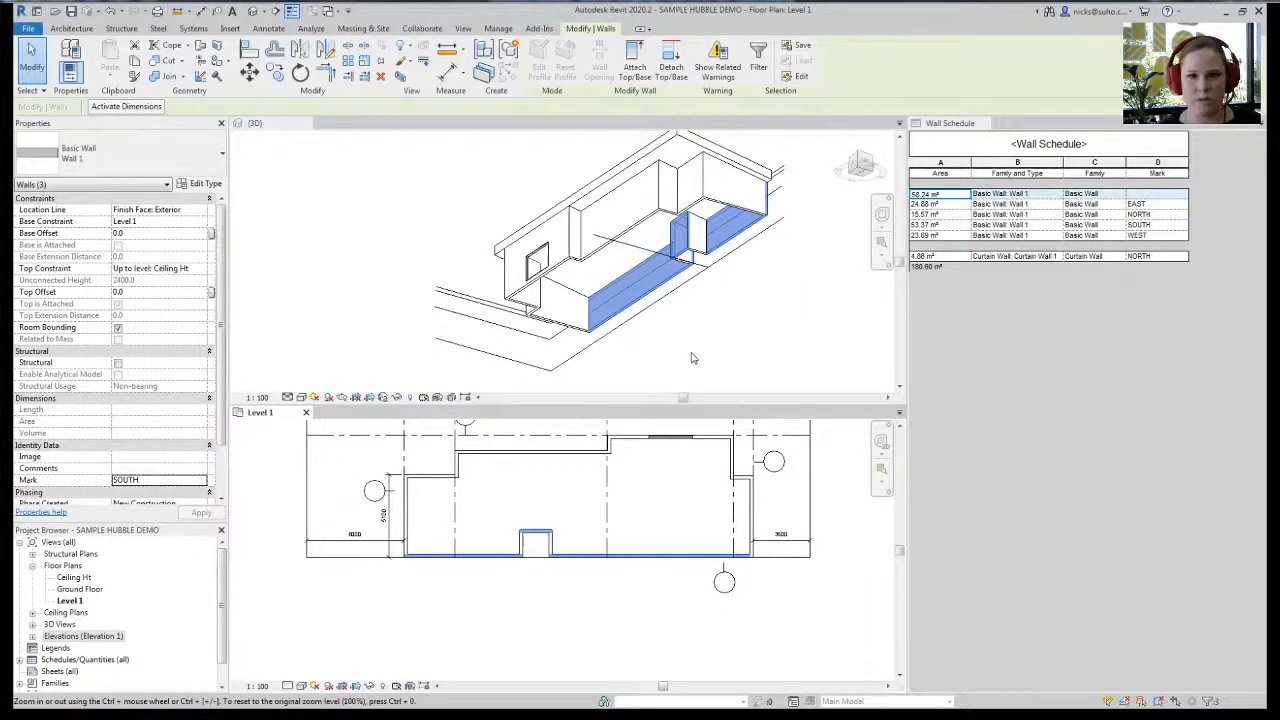
# - Check which walls the schedule's first row covers and orbit the 3D view
pyautogui.click(945, 204)
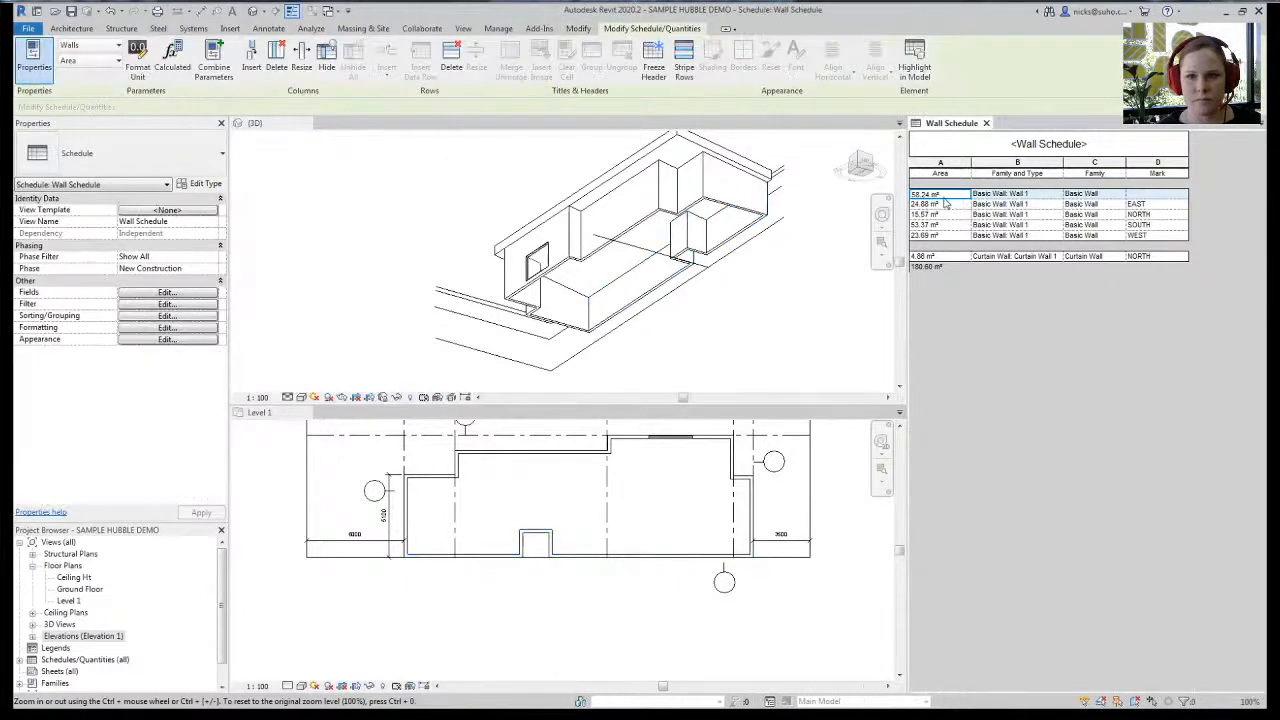
pyautogui.click(1011, 198)
pyautogui.click(566, 285)
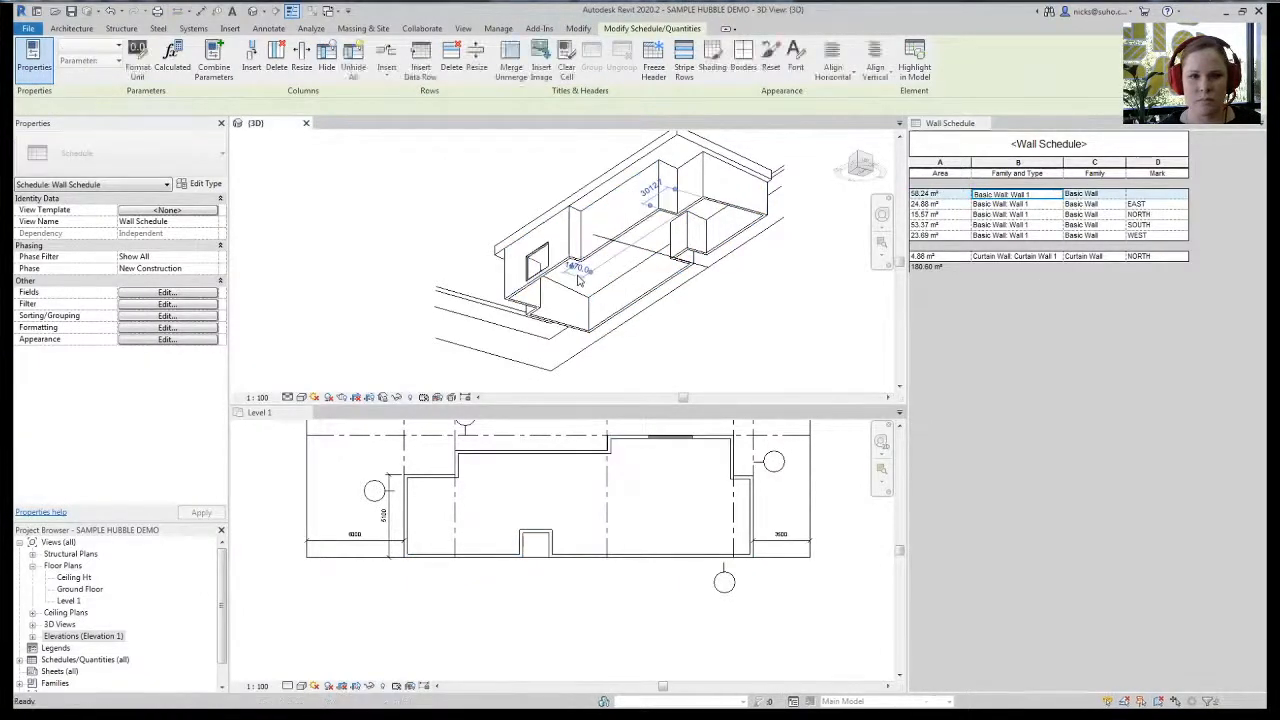
pyautogui.keyDown('shift'); pyautogui.moveTo(566, 285); pyautogui.dragTo(605, 273, button='middle'); pyautogui.keyUp('shift')
pyautogui.press('Escape')
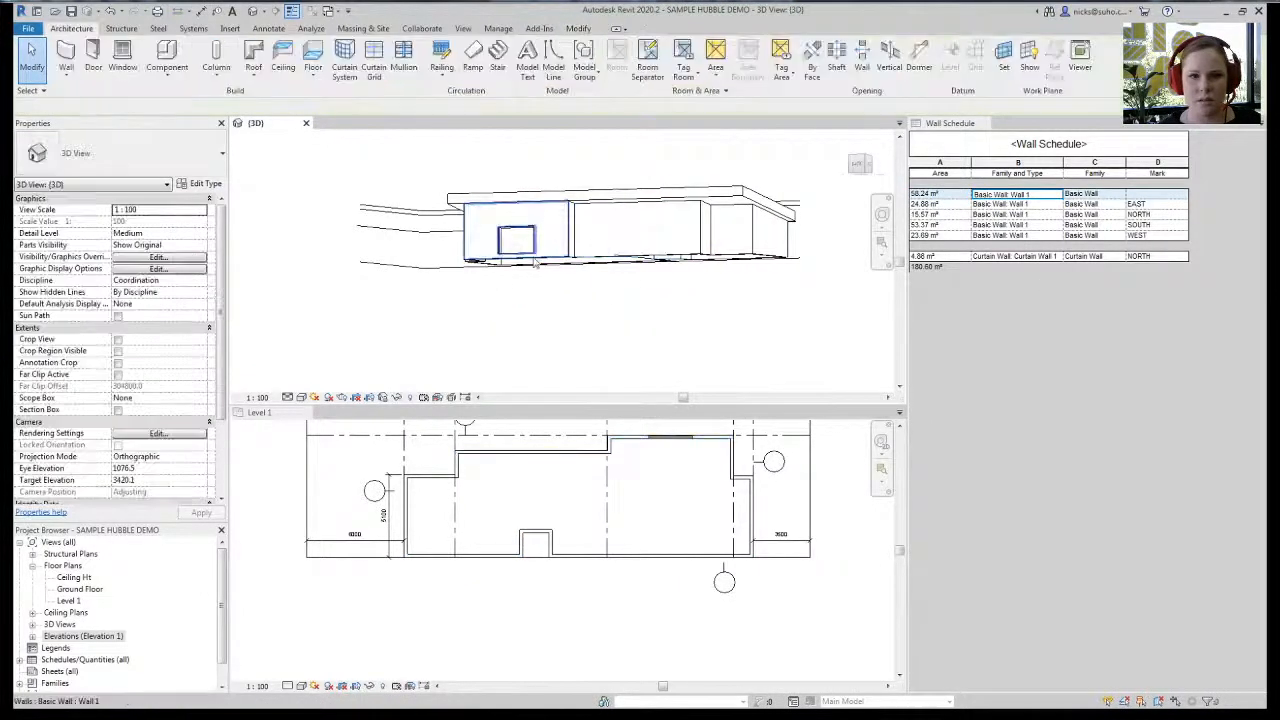
# - Give the two top walls the Mark NORTH and check the schedule's new grouping
pyautogui.click(541, 256)
pyautogui.keyDown('ctrl'); pyautogui.click(640, 235); pyautogui.keyUp('ctrl')
pyautogui.click(155, 479)
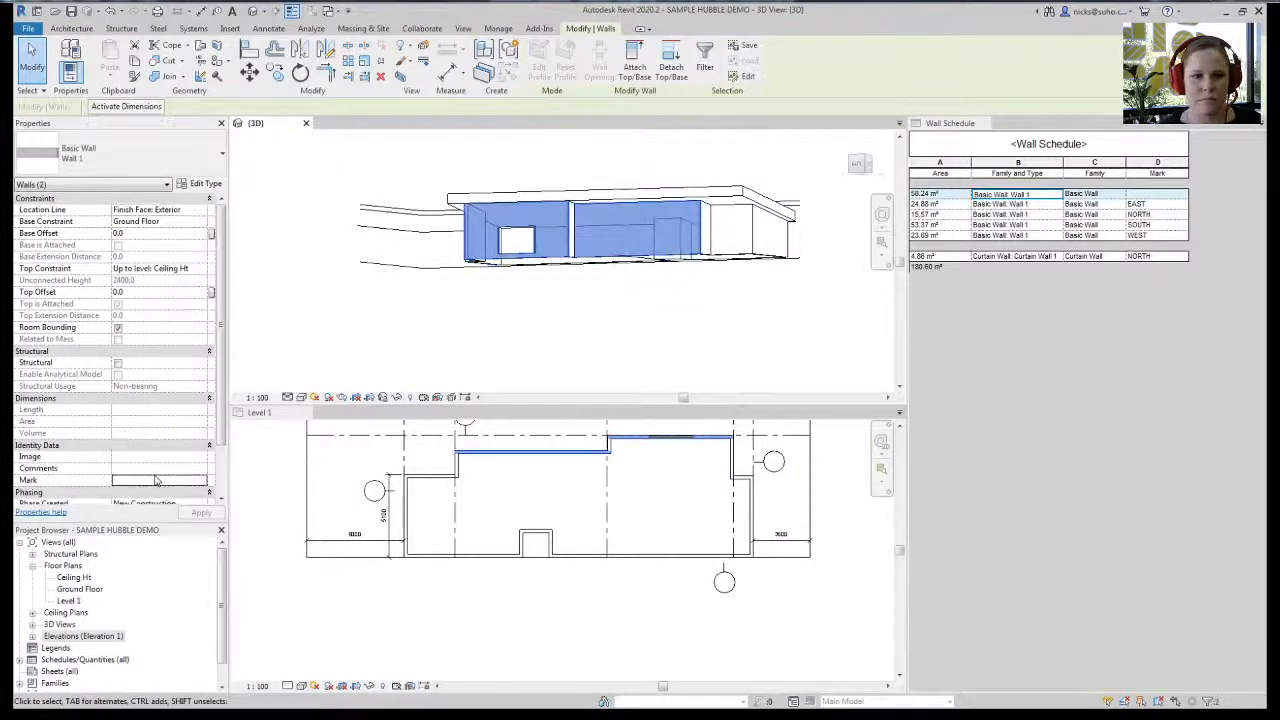
pyautogui.write('NORTH')
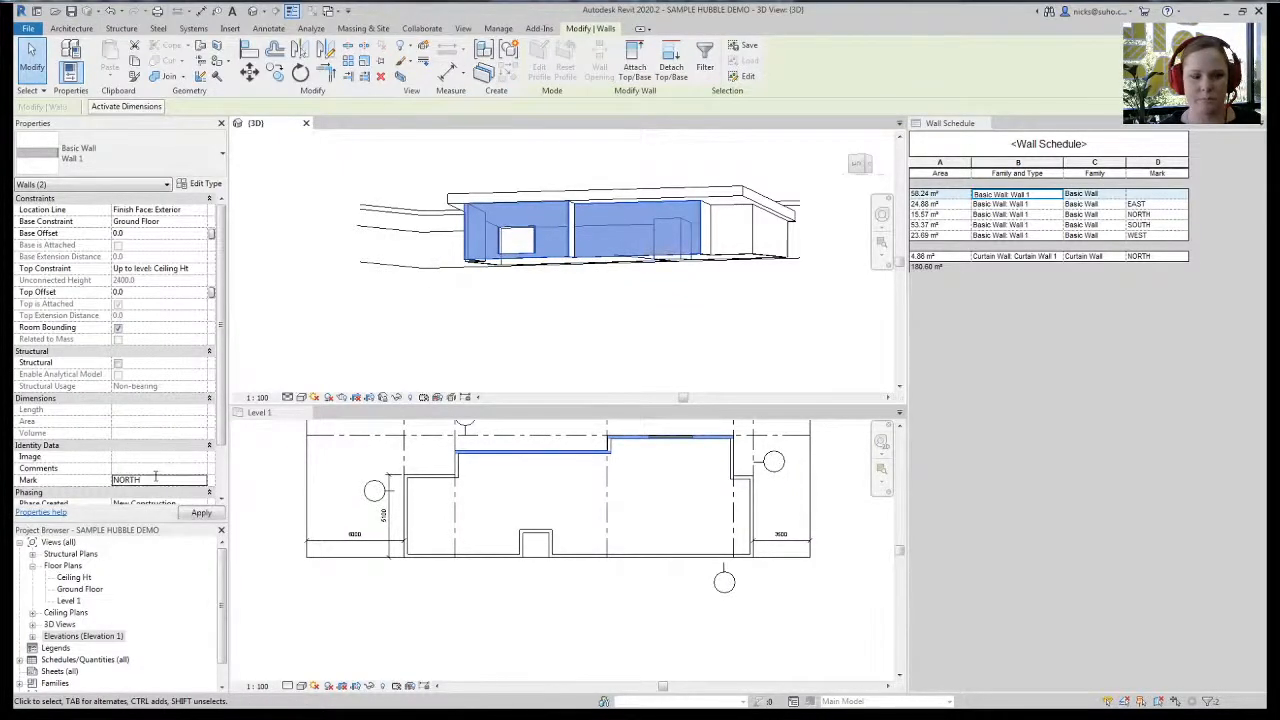
pyautogui.press('Return')
pyautogui.click(687, 405)
pyautogui.press('Escape')
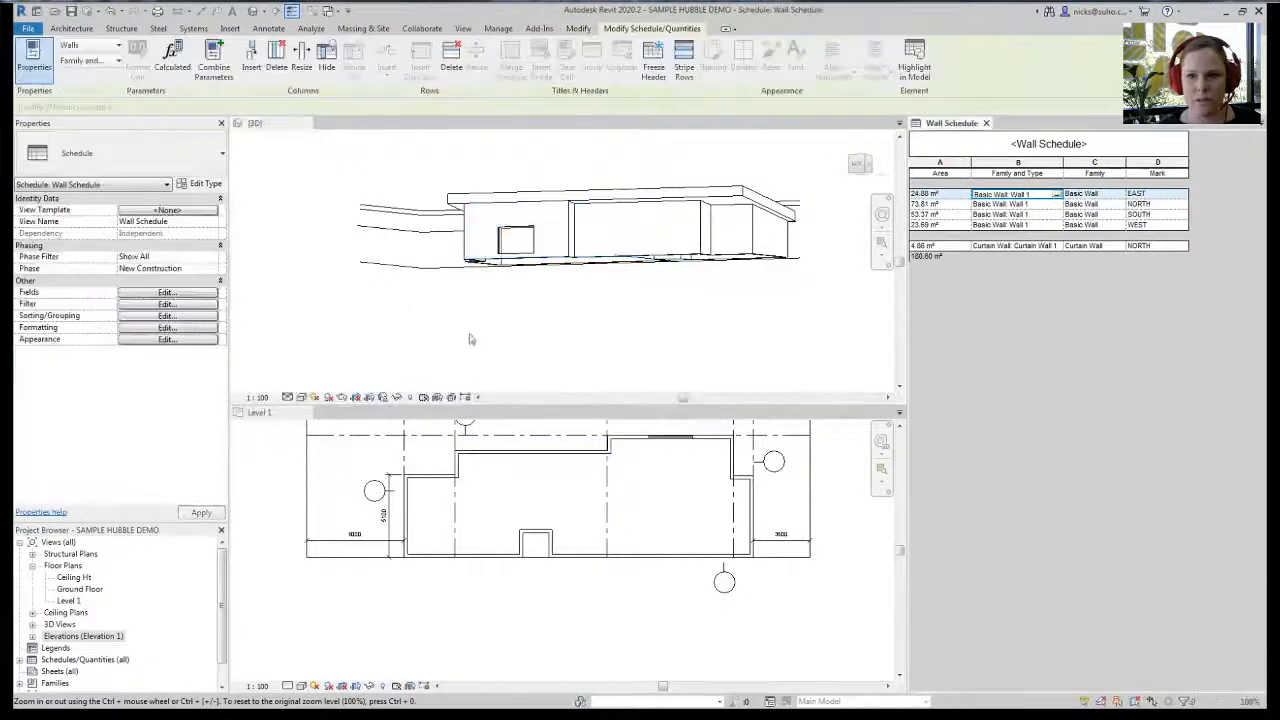
pyautogui.click(1000, 194)
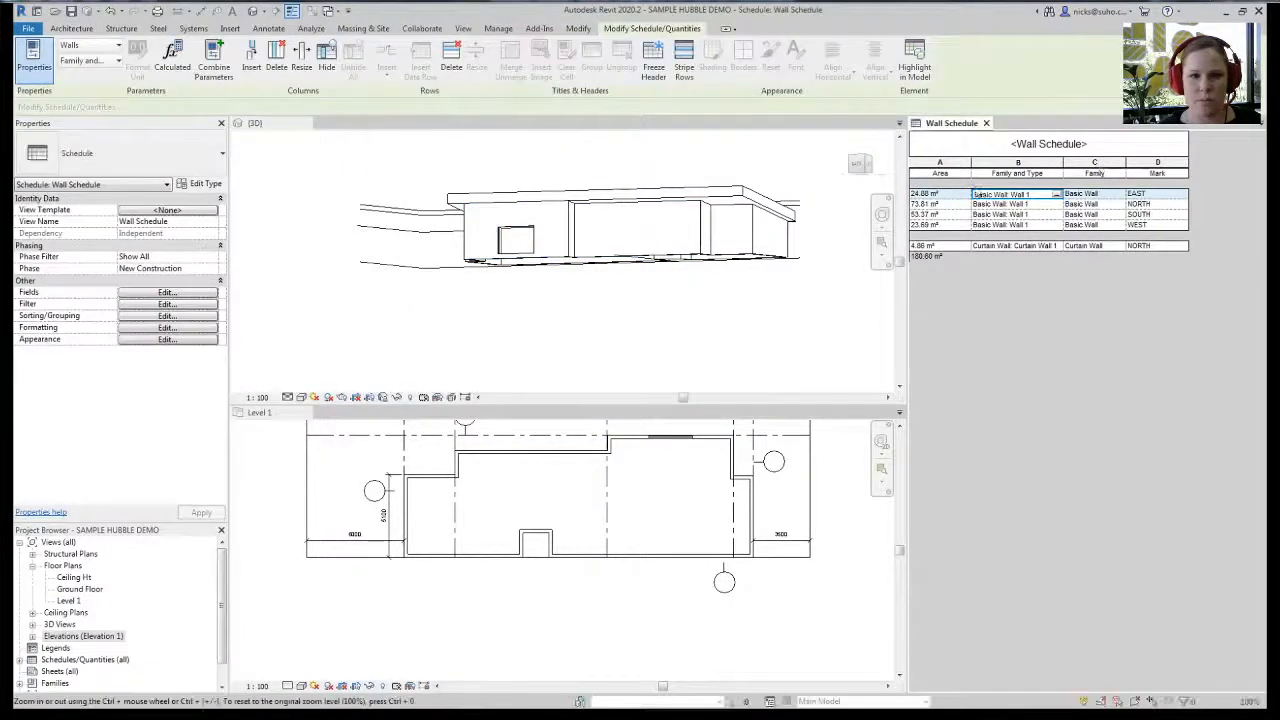
pyautogui.click(377, 366)
pyautogui.keyDown('shift'); pyautogui.moveTo(377, 366); pyautogui.dragTo(542, 262, button='middle'); pyautogui.keyUp('shift')
pyautogui.scroll(2, 542, 262)
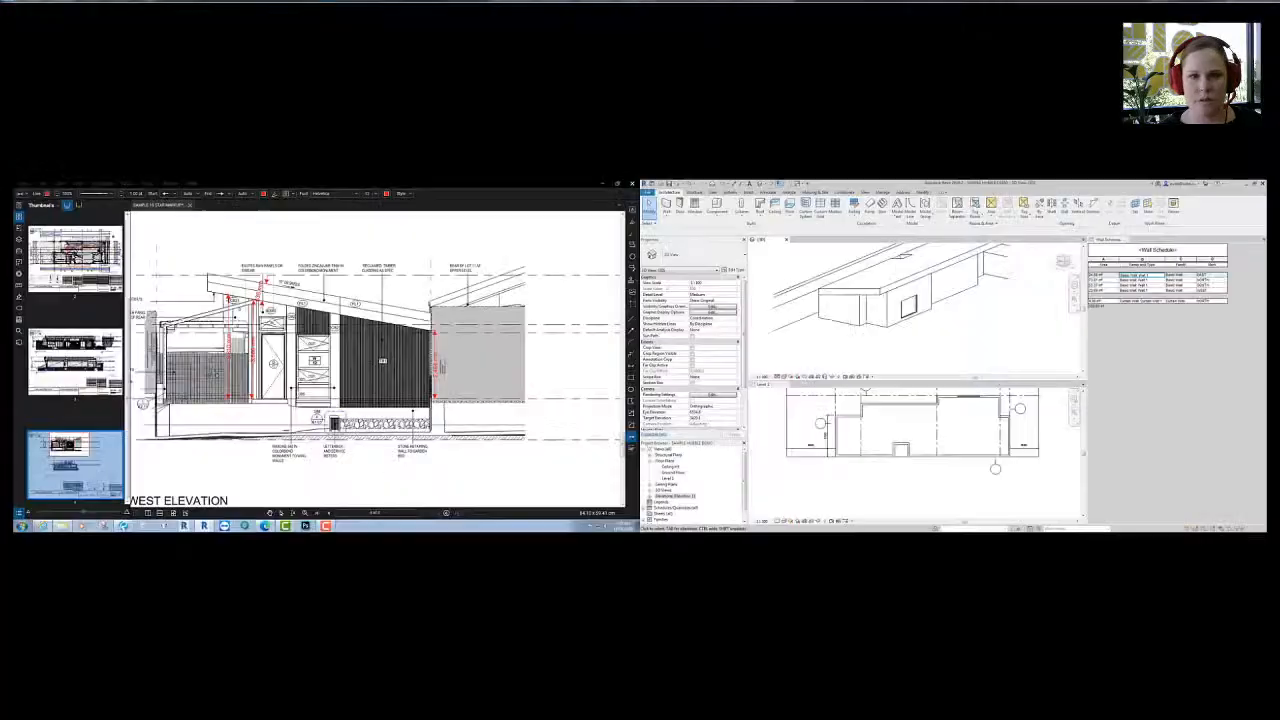
# - Measure the 3,400 mm window run on the floor plan PDF
pyautogui.moveTo(350, 355); pyautogui.dragTo(376, 359, button='middle')
pyautogui.click(75, 272)
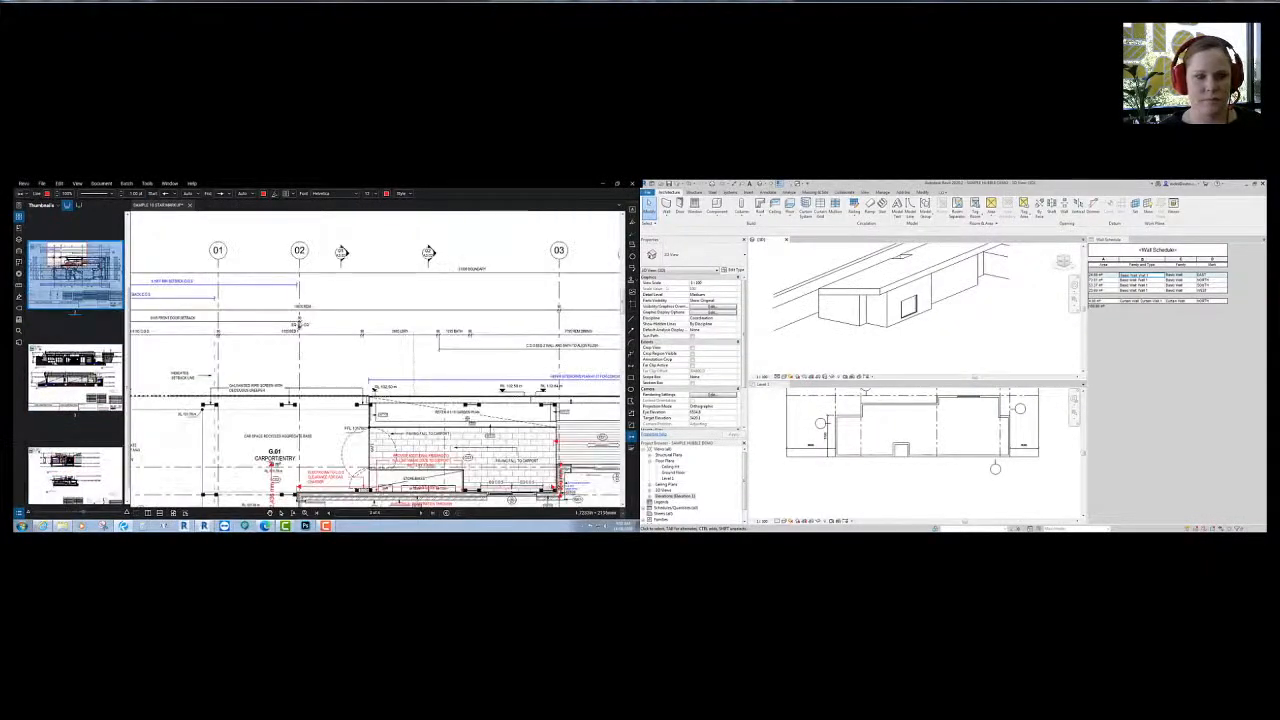
pyautogui.moveTo(466, 418); pyautogui.dragTo(310, 294, button='middle')
pyautogui.moveTo(488, 374); pyautogui.dragTo(371, 341, button='middle')
pyautogui.scroll(4, 306, 342)
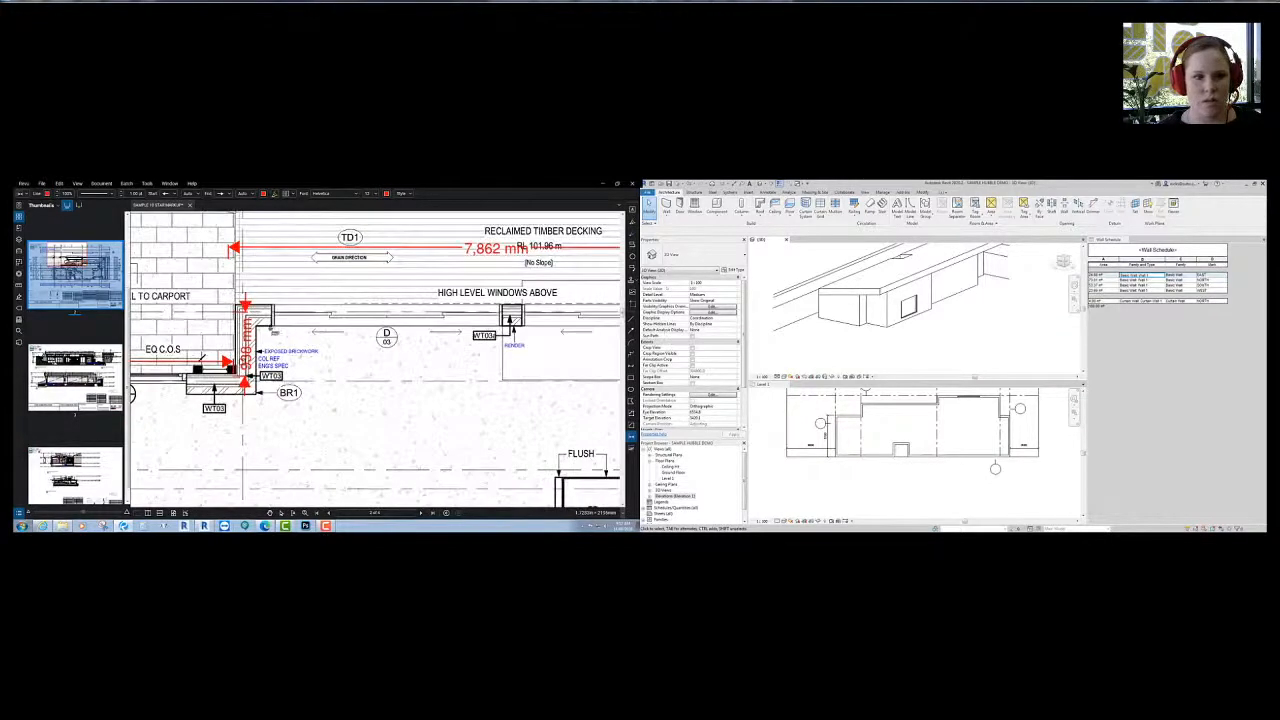
pyautogui.click(272, 327)
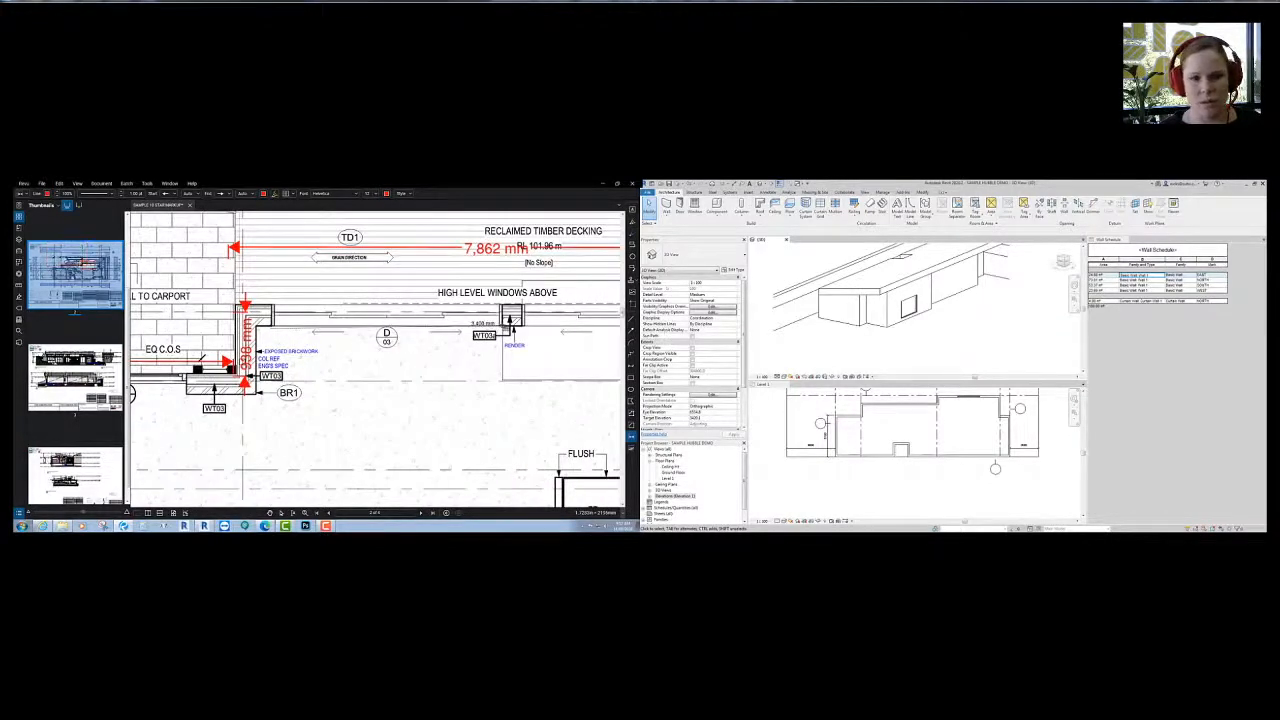
pyautogui.click(510, 335)
pyautogui.moveTo(510, 335); pyautogui.dragTo(501, 220, button='middle')
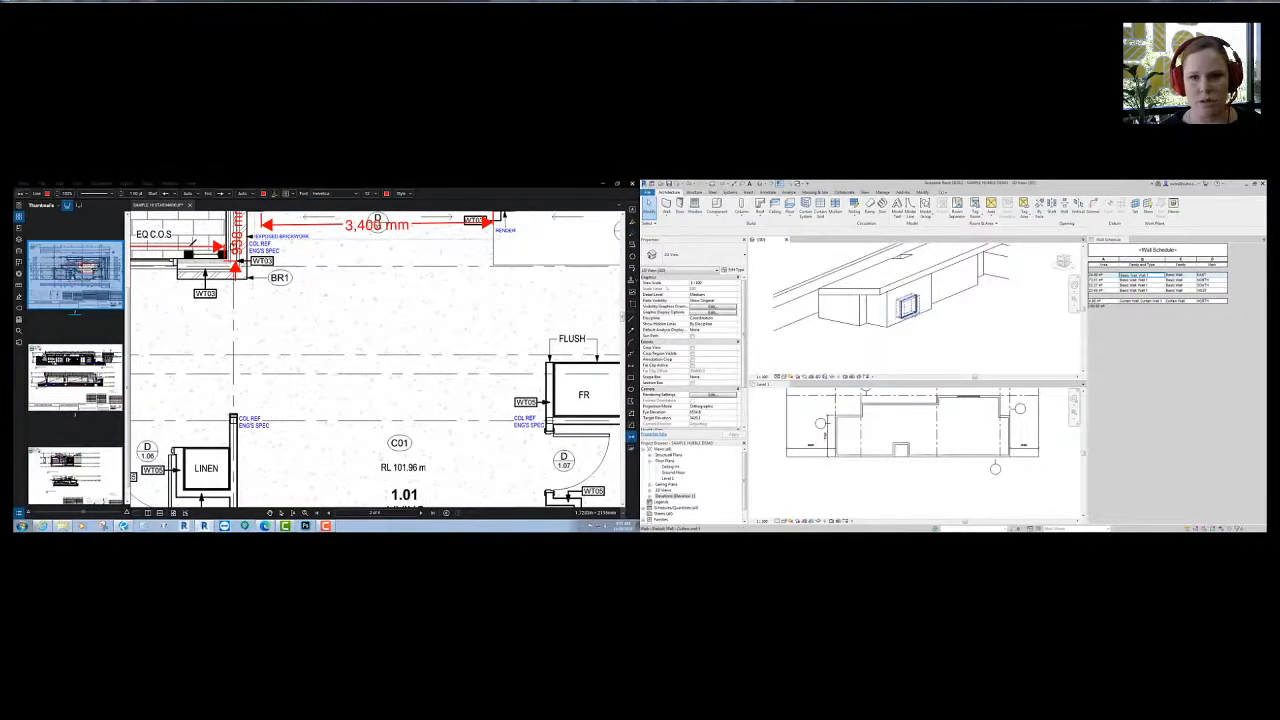
# - Set the curtain wall's length to 3400 in Revit
pyautogui.click(906, 306)
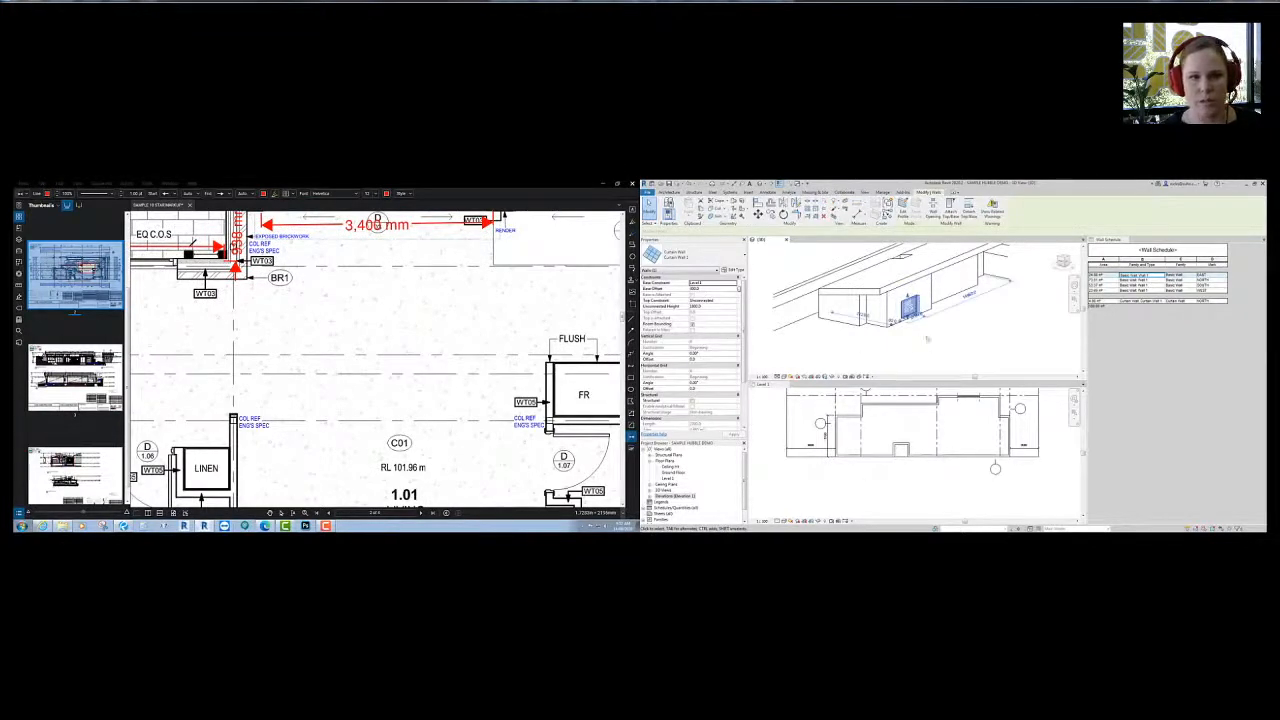
pyautogui.scroll(3, 927, 326)
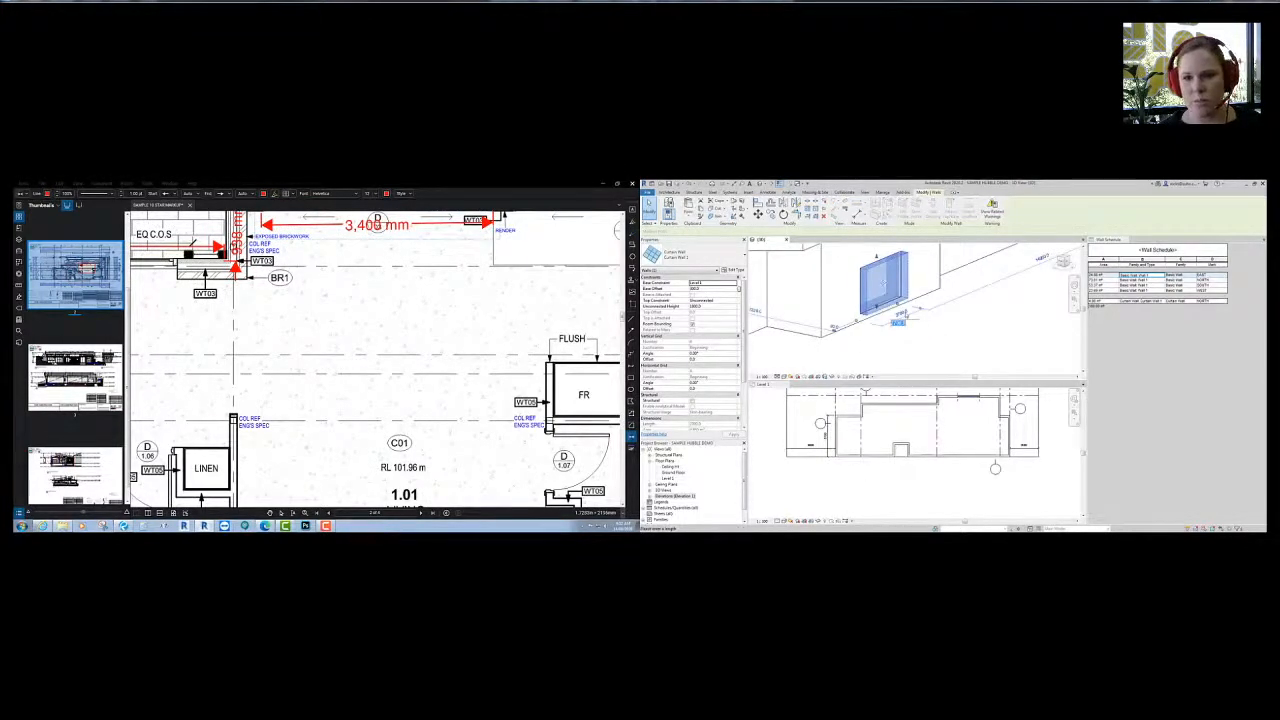
pyautogui.click(906, 315)
pyautogui.write('3400')
pyautogui.press('Return')
pyautogui.click(700, 289)
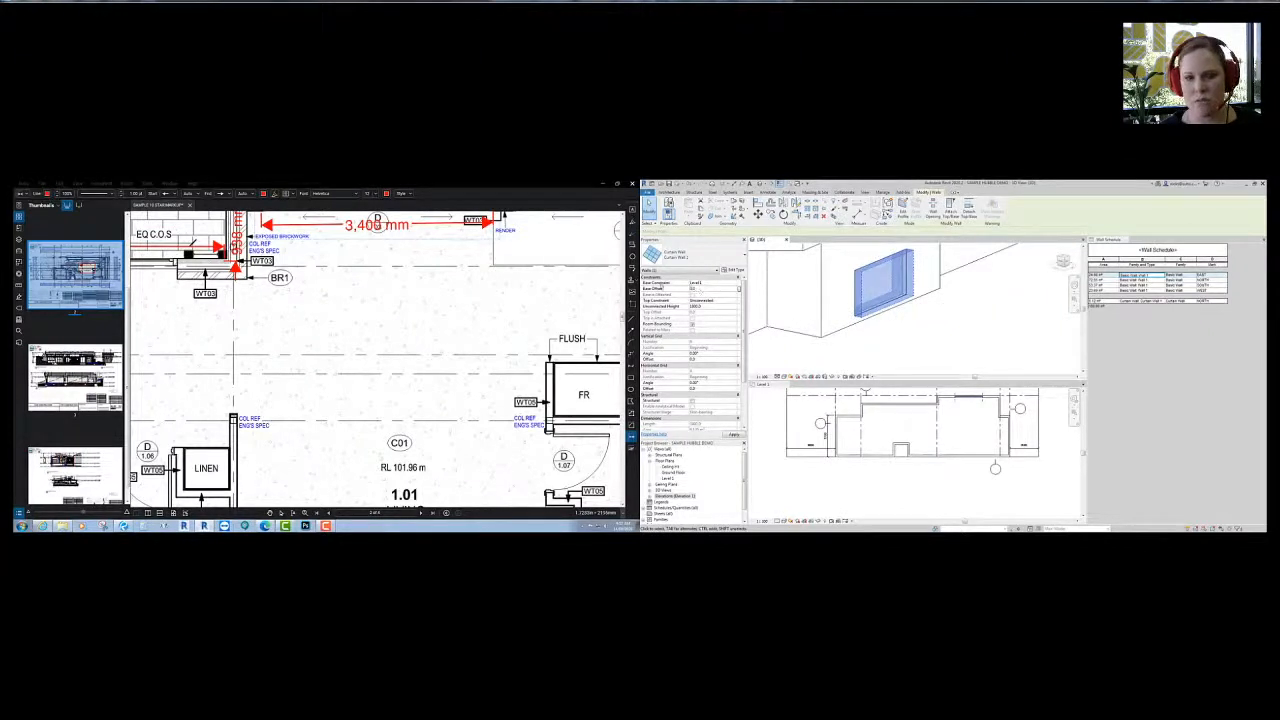
# - Measure the 2,377 mm door height on the north elevation PDF
pyautogui.click(82, 376)
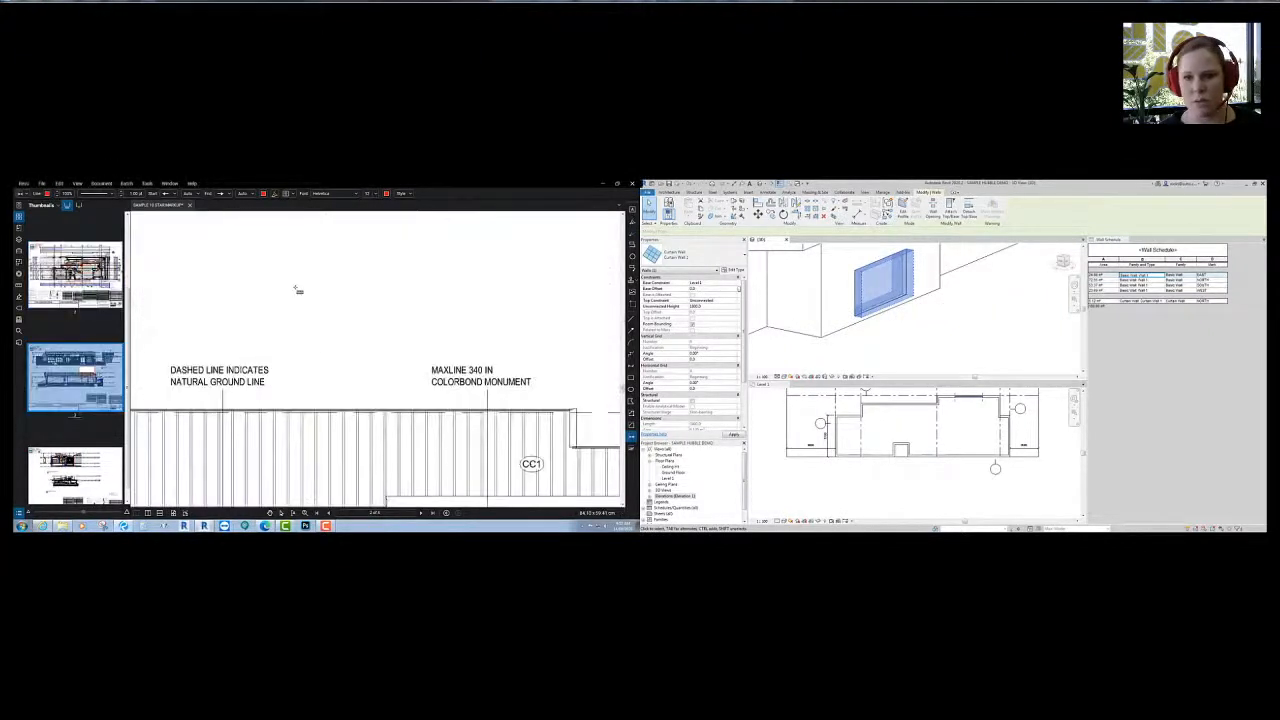
pyautogui.scroll(-5, 311, 311)
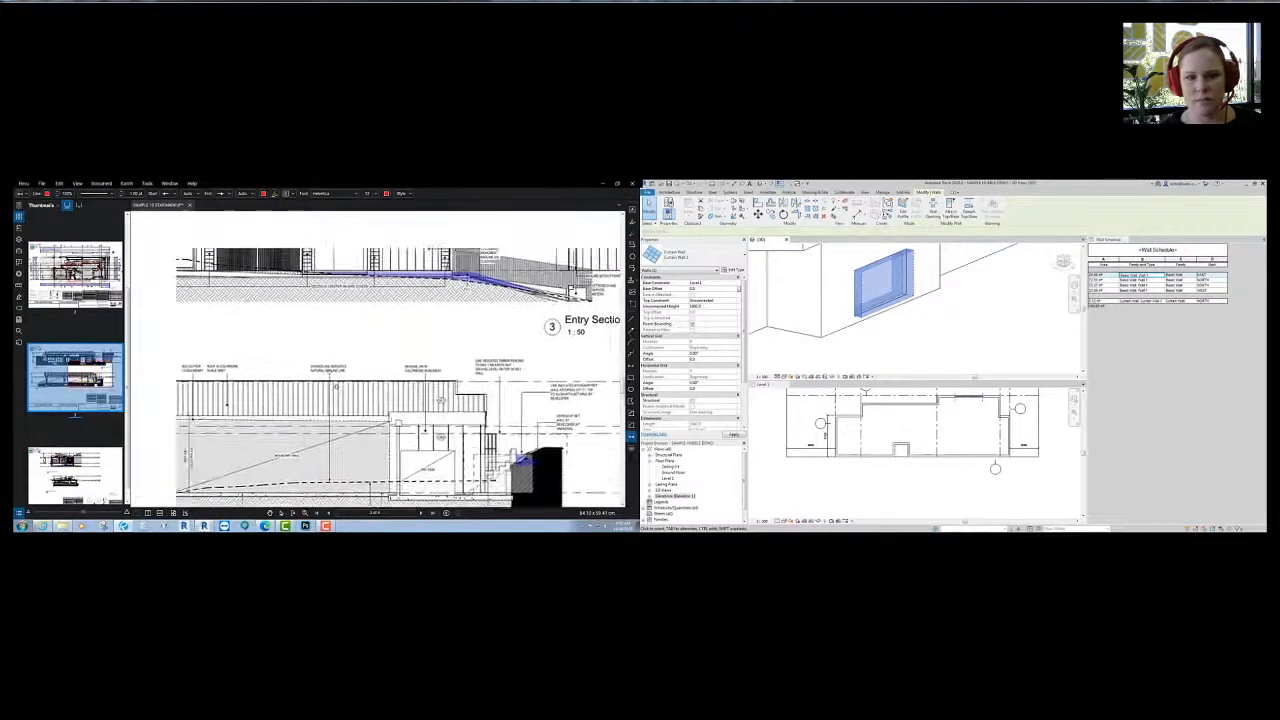
pyautogui.scroll(6, 372, 310)
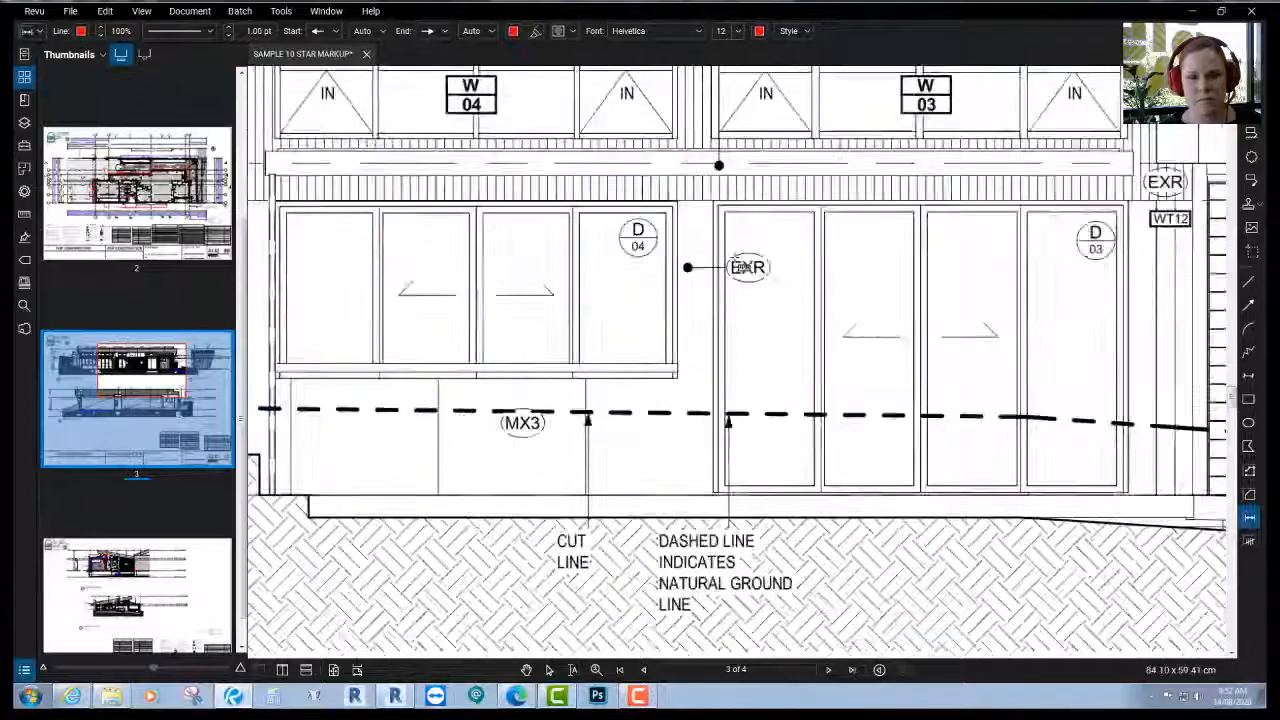
pyautogui.scroll(1, 738, 265)
pyautogui.click(710, 190)
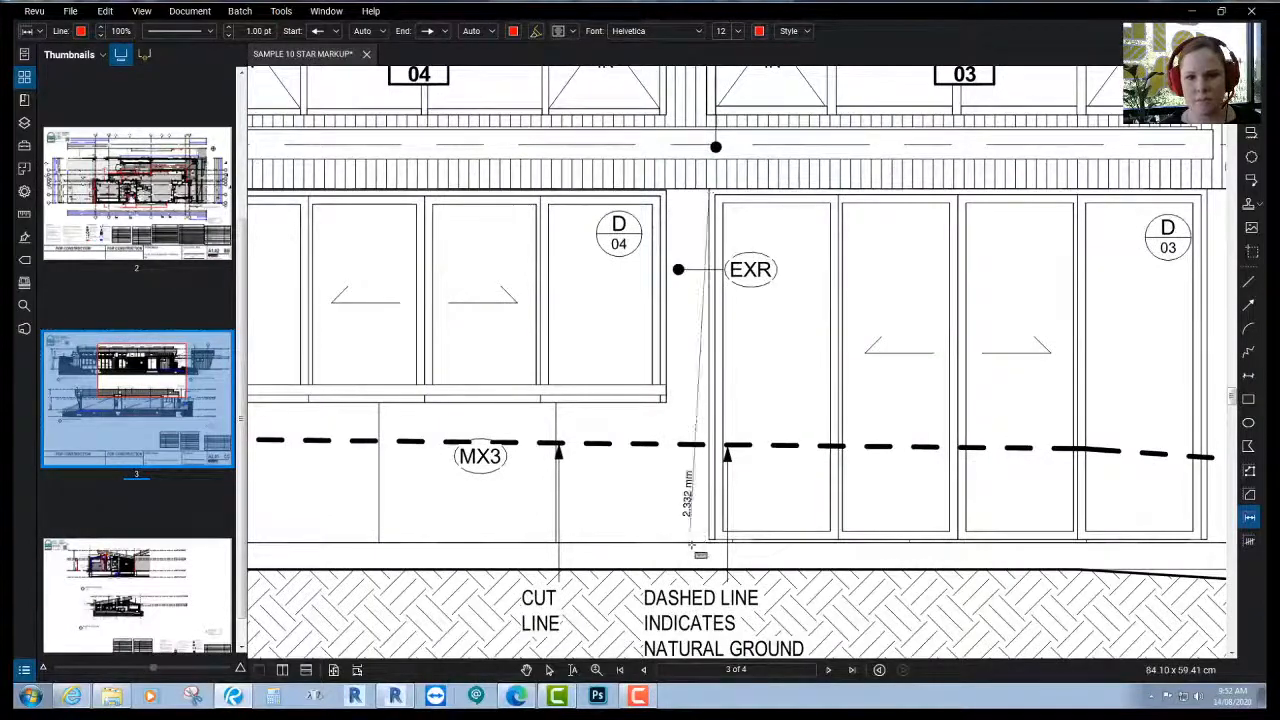
pyautogui.click(713, 542)
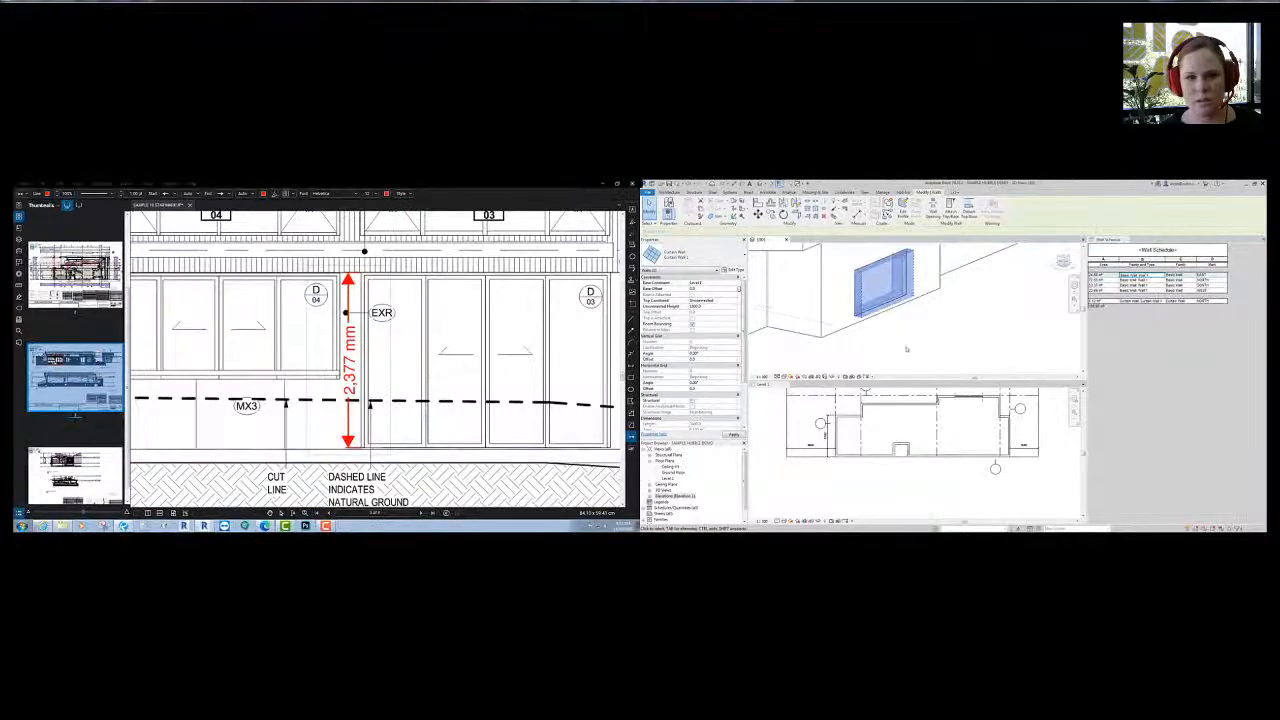
pyautogui.click(885, 290)
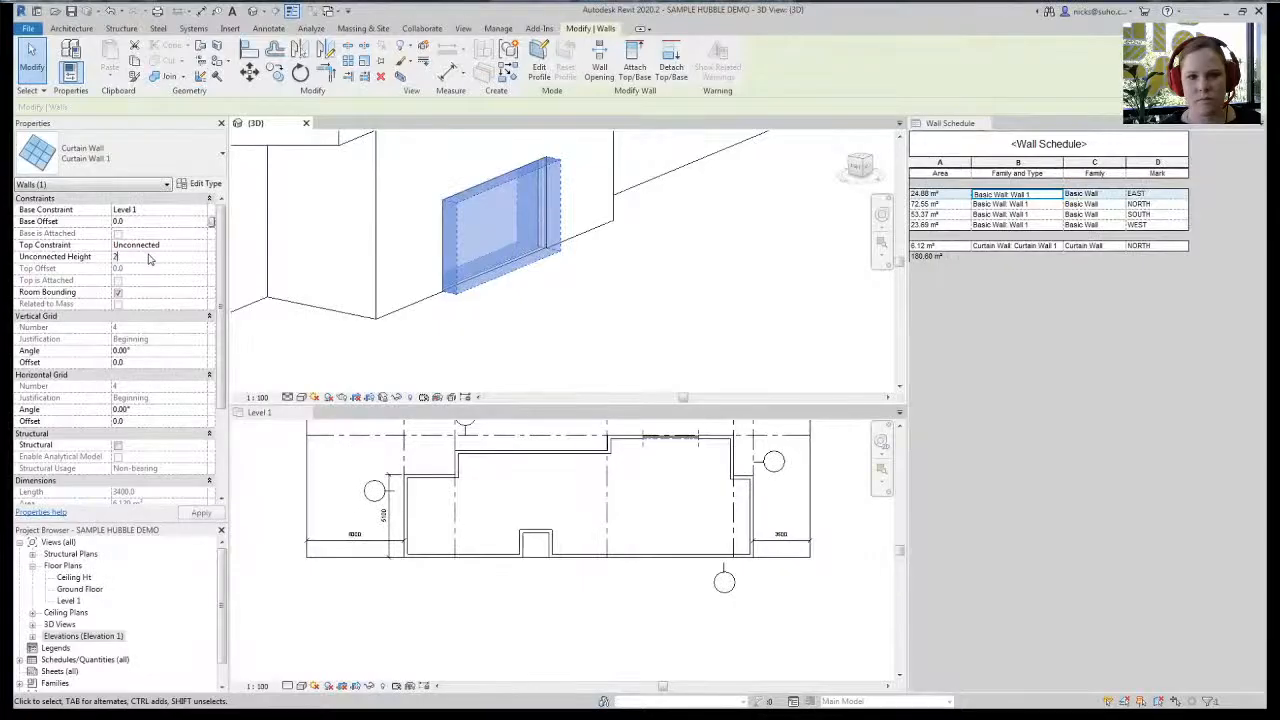
# - Disallow joins at both ends of the curtain wall in the Level 1 plan
pyautogui.click(737, 323)
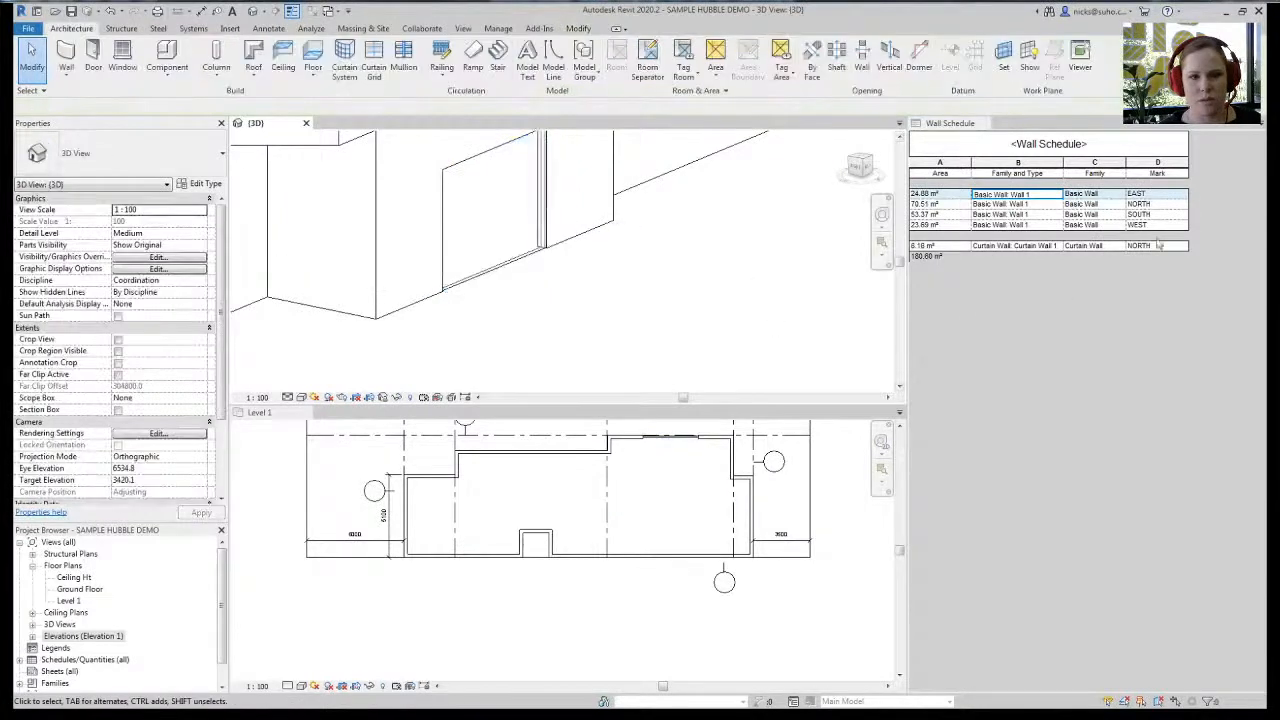
pyautogui.scroll(-3, 470, 290)
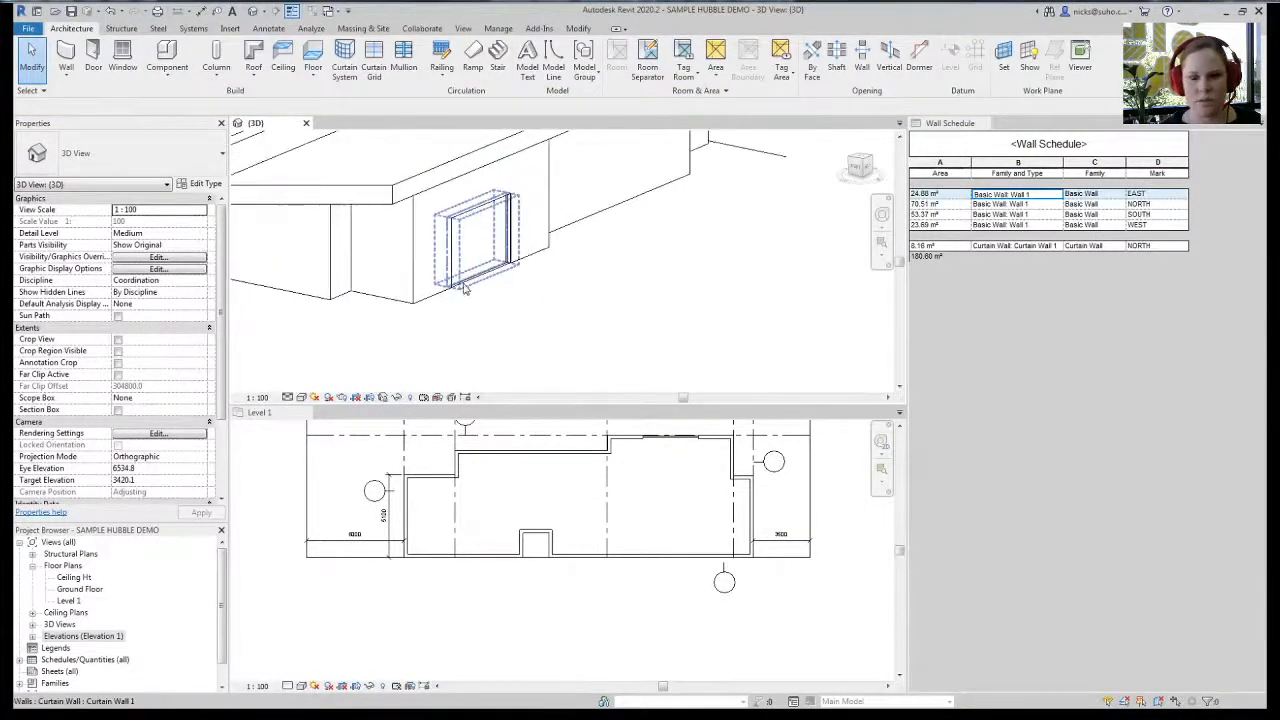
pyautogui.click(466, 280)
pyautogui.click(697, 510)
pyautogui.scroll(5, 697, 510)
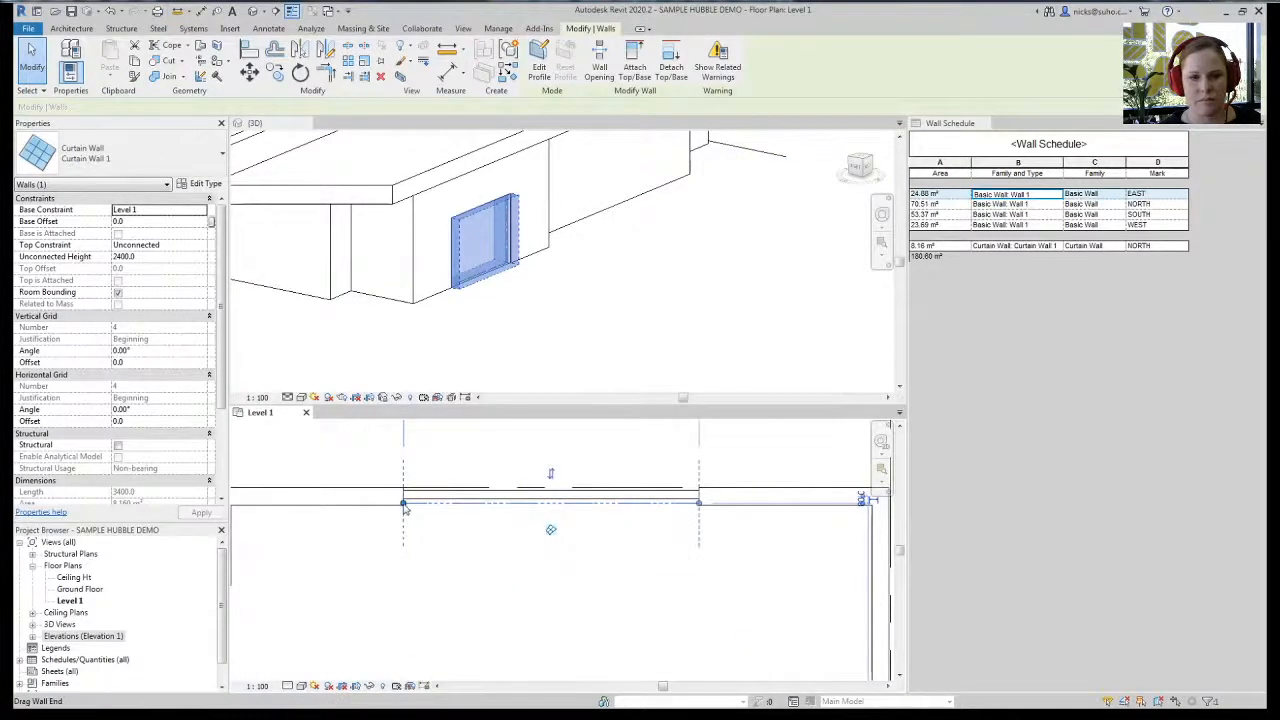
pyautogui.rightClick(404, 505)
pyautogui.click(484, 251)
pyautogui.rightClick(700, 505)
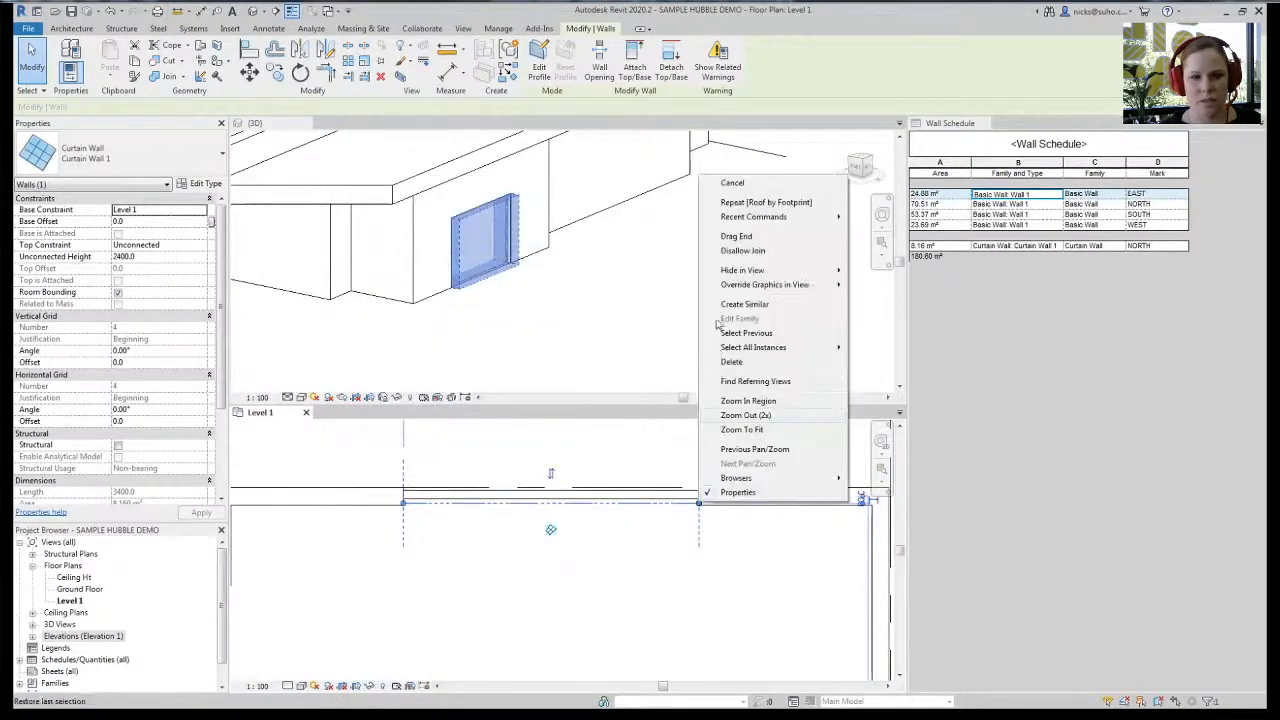
pyautogui.click(738, 252)
# - Move the curtain wall left to the north wall's corner with MV
pyautogui.moveTo(394, 553); pyautogui.dragTo(523, 537, button='middle')
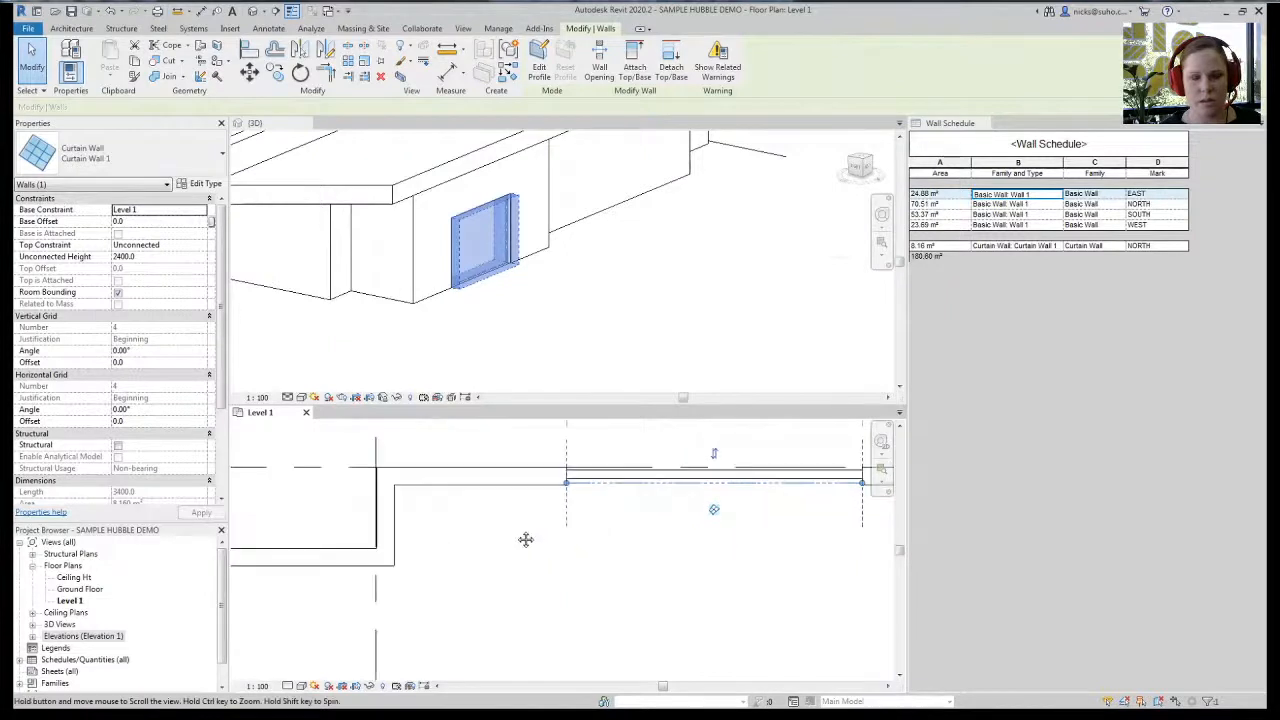
pyautogui.press('m')
pyautogui.press('v')
pyautogui.click(565, 486)
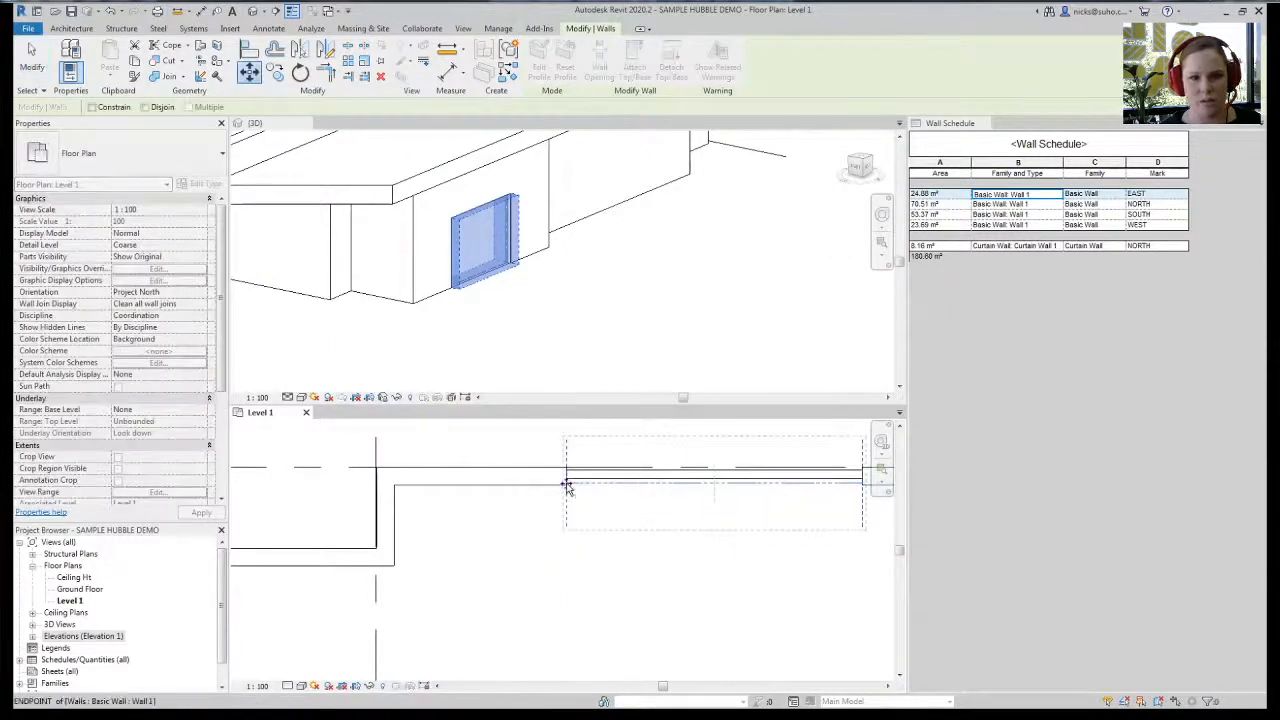
pyautogui.click(396, 486)
pyautogui.scroll(-2, 256, 480)
pyautogui.moveTo(530, 583); pyautogui.dragTo(511, 551, button='middle')
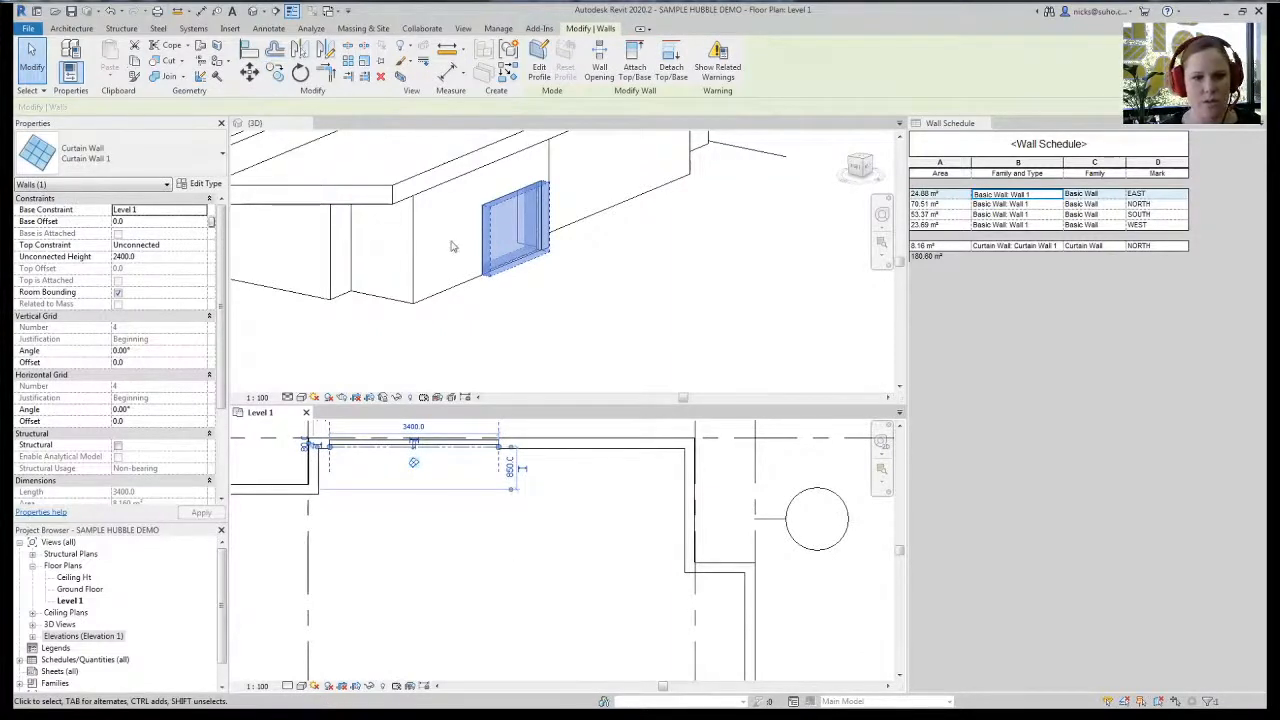
# - Copy the curtain wall to the right and cut it into the host wall
pyautogui.click(274, 72)
pyautogui.click(330, 440)
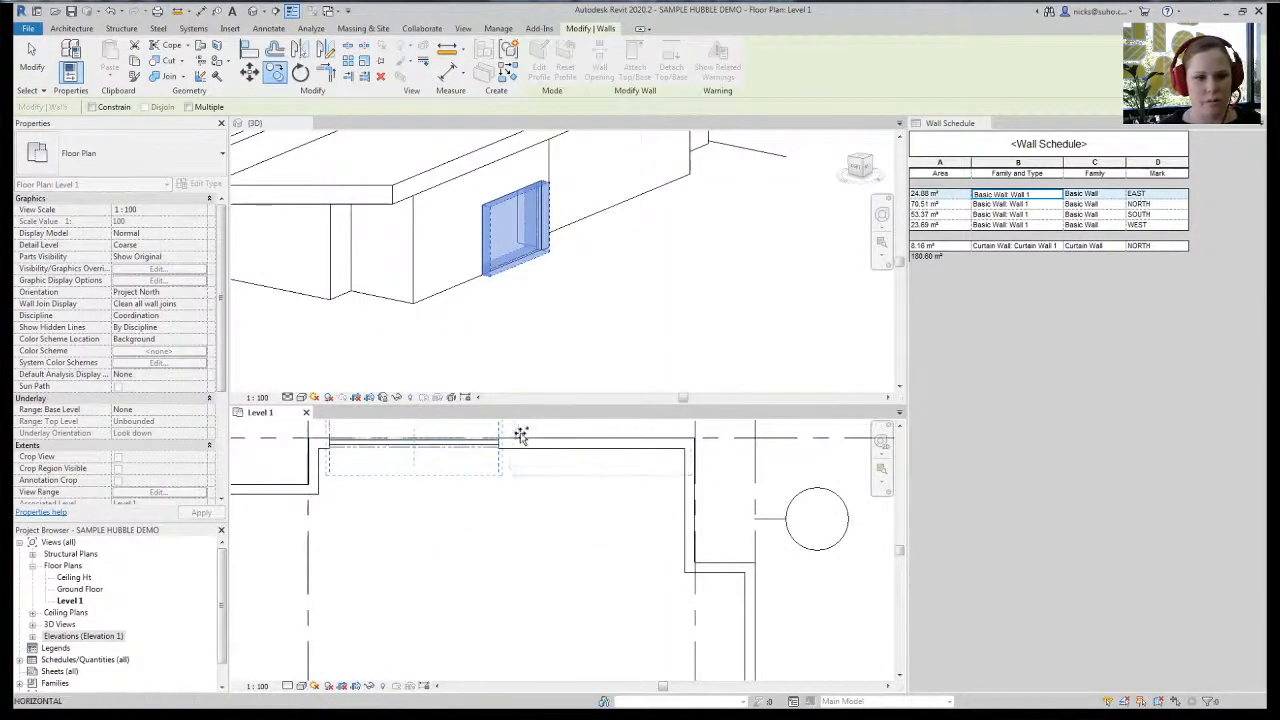
pyautogui.click(507, 441)
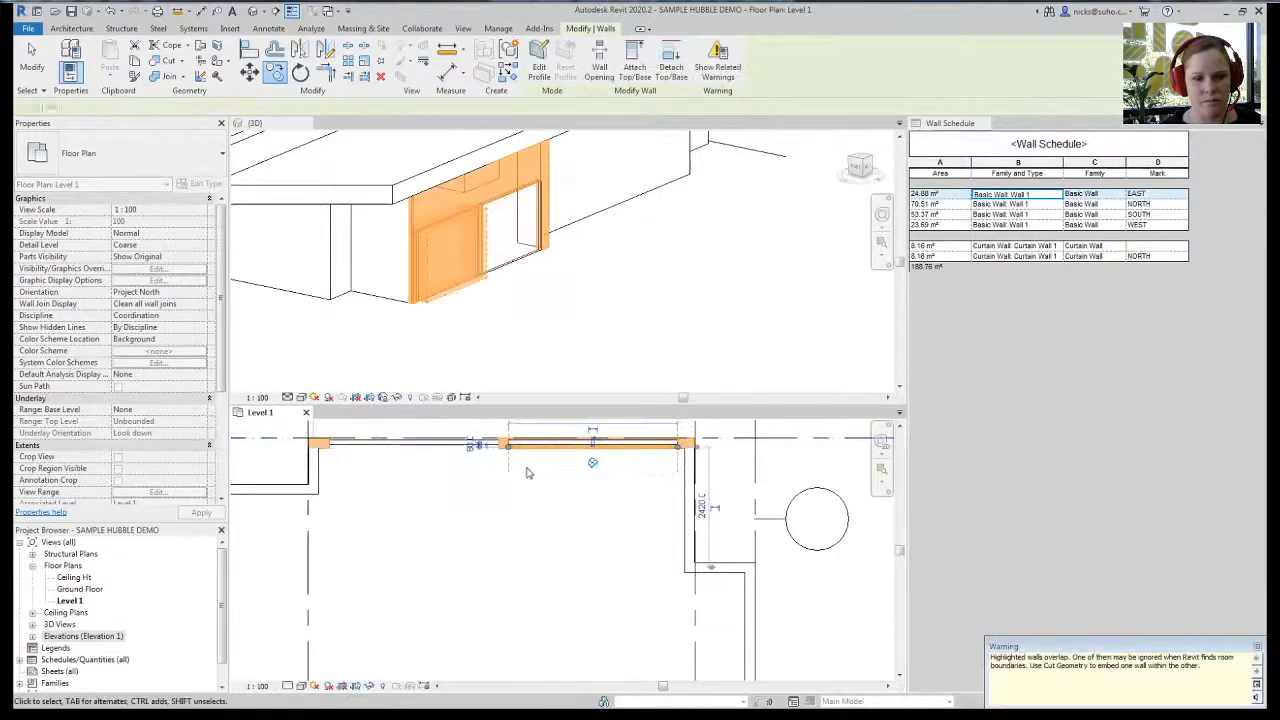
pyautogui.click(162, 60)
pyautogui.click(576, 453)
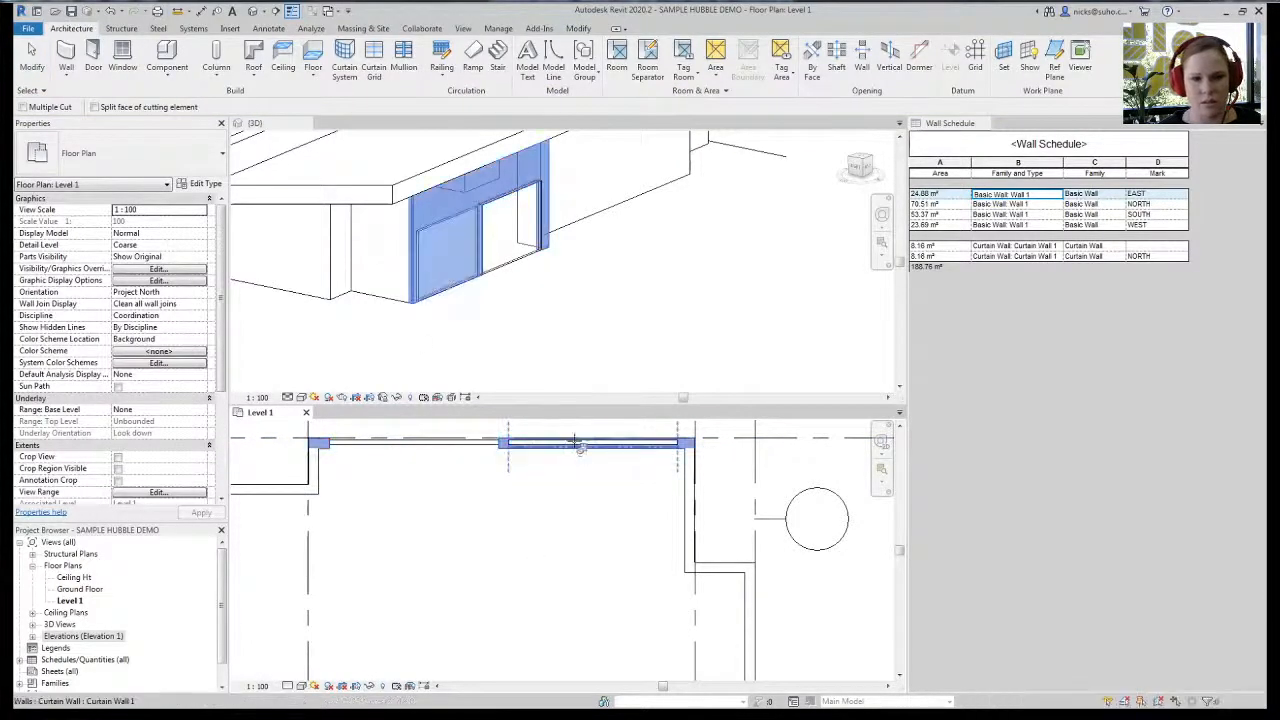
pyautogui.click(576, 445)
pyautogui.press('Escape')
# - Turn on Automatically Embed in the curtain wall's type properties
pyautogui.click(575, 440)
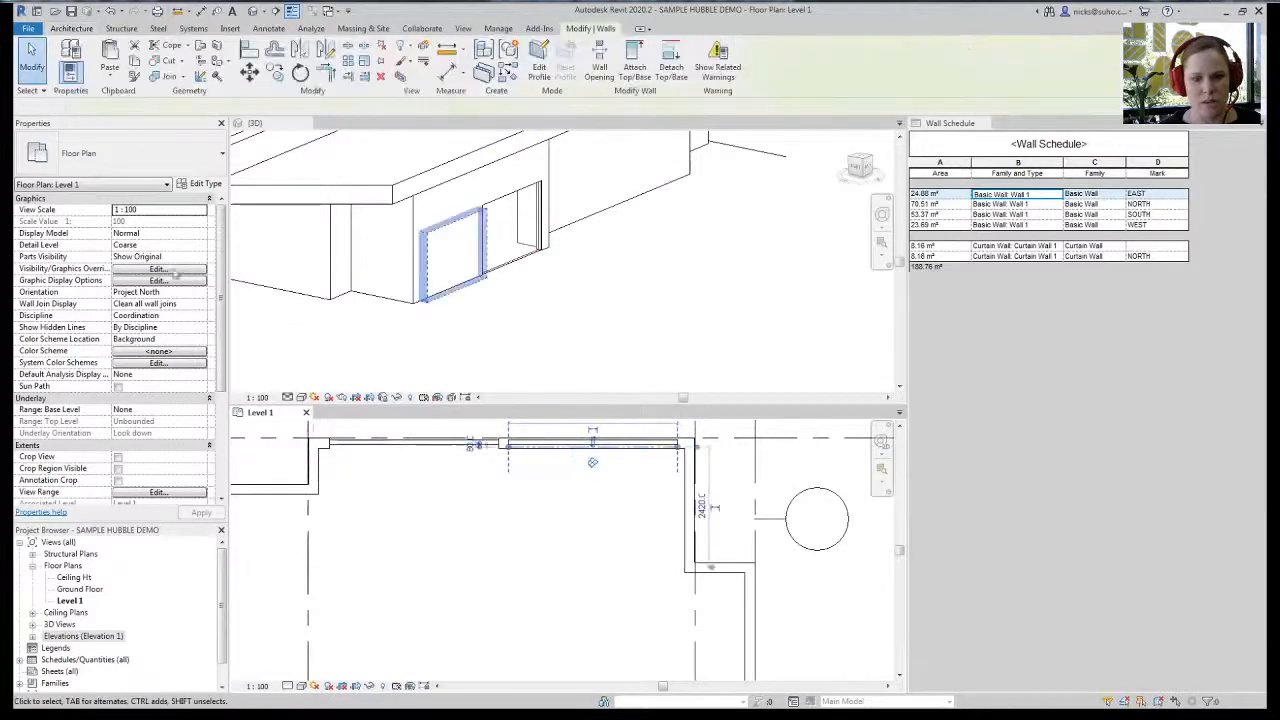
pyautogui.click(205, 184)
pyautogui.click(679, 344)
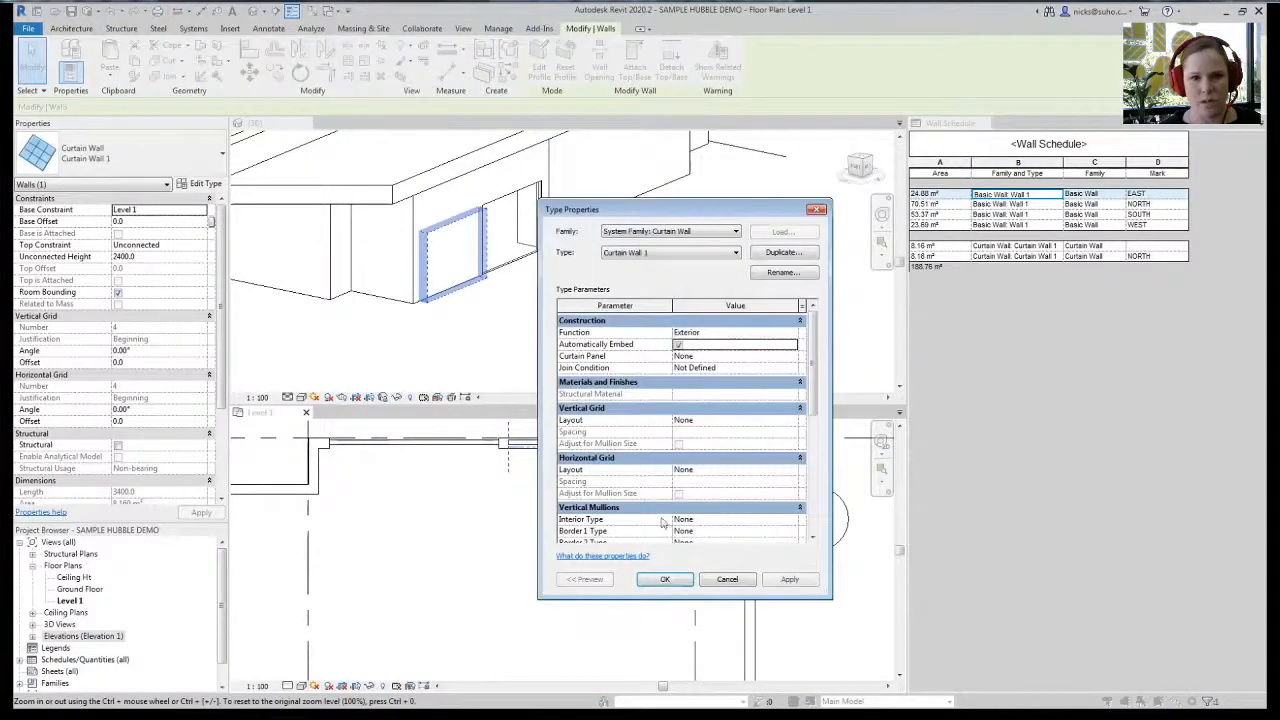
pyautogui.click(665, 579)
pyautogui.click(568, 541)
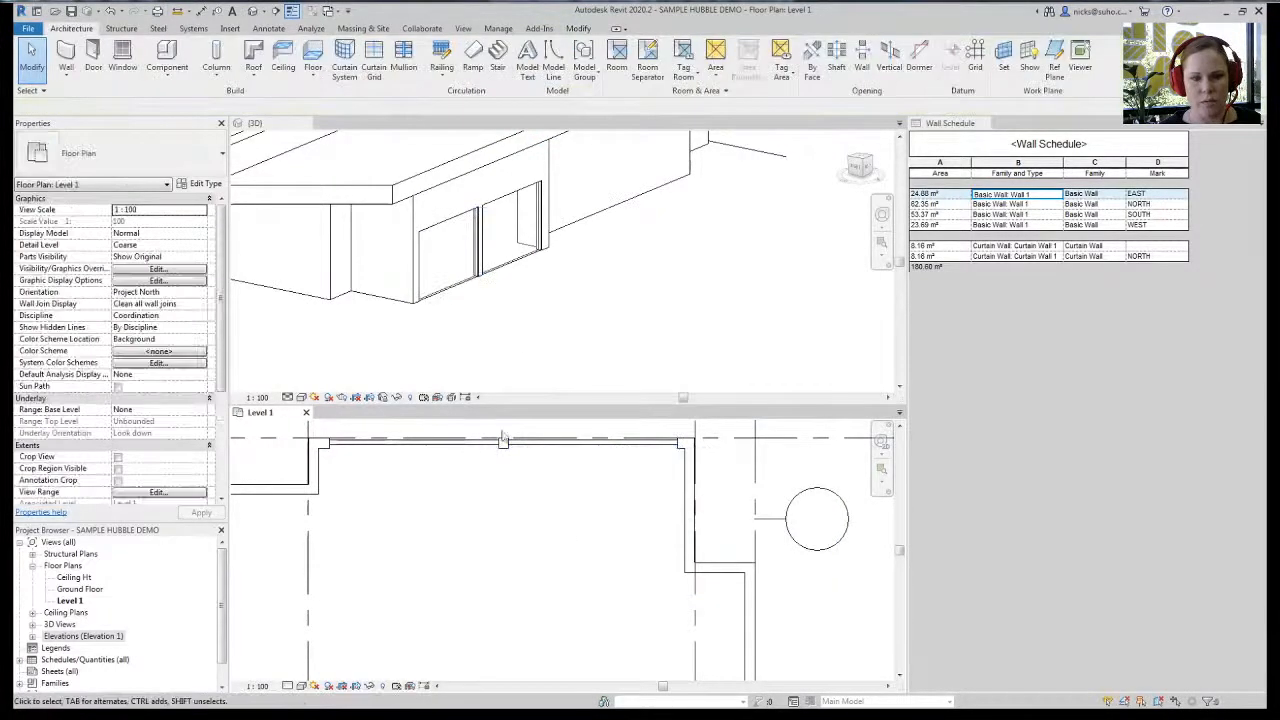
pyautogui.click(450, 290)
pyautogui.click(451, 255)
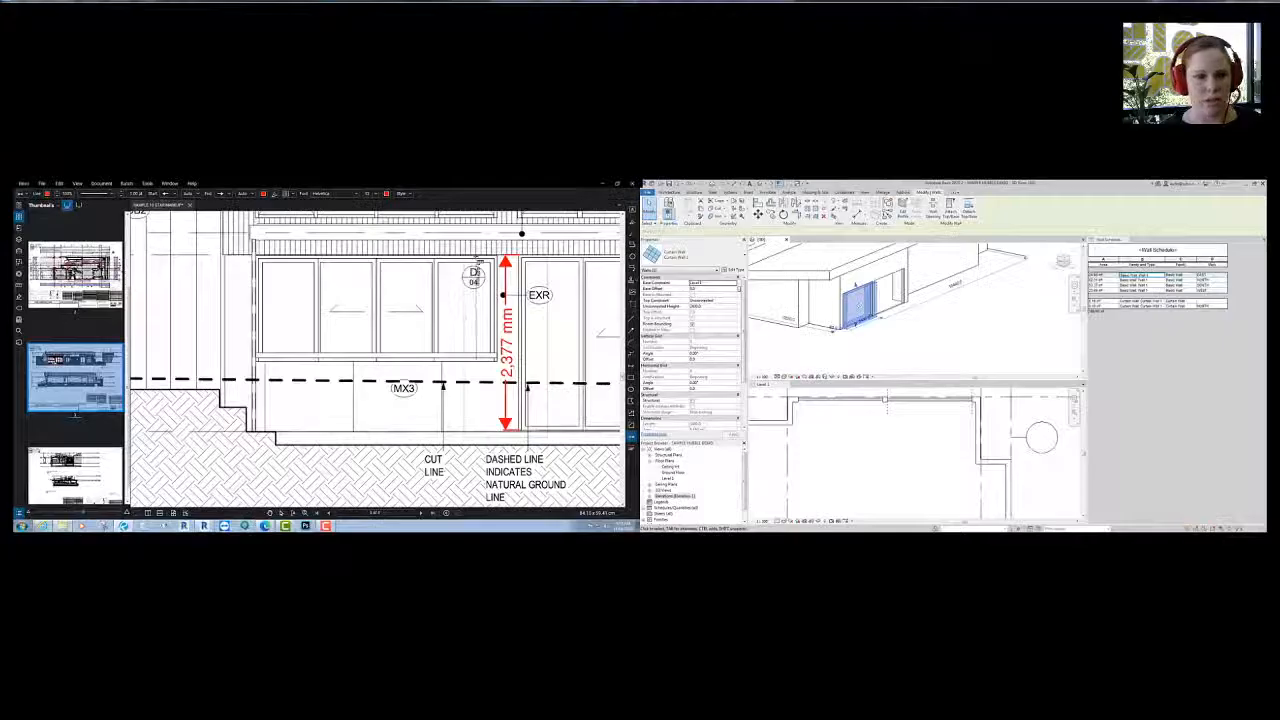
# - Measure the elevation window's 1,449 mm height and its width
pyautogui.click(463, 256)
pyautogui.click(463, 361)
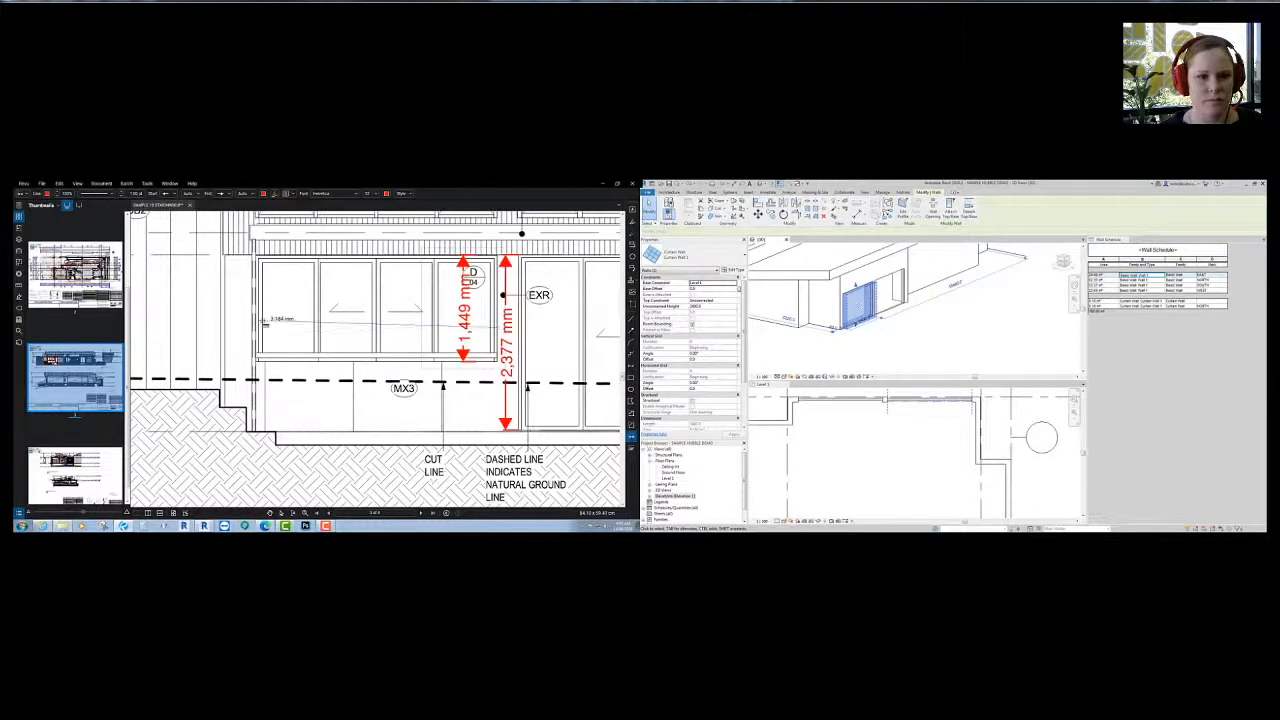
pyautogui.click(263, 338)
pyautogui.moveTo(263, 338); pyautogui.dragTo(243, 336, button='middle')
pyautogui.moveTo(387, 400); pyautogui.dragTo(390, 396, button='middle')
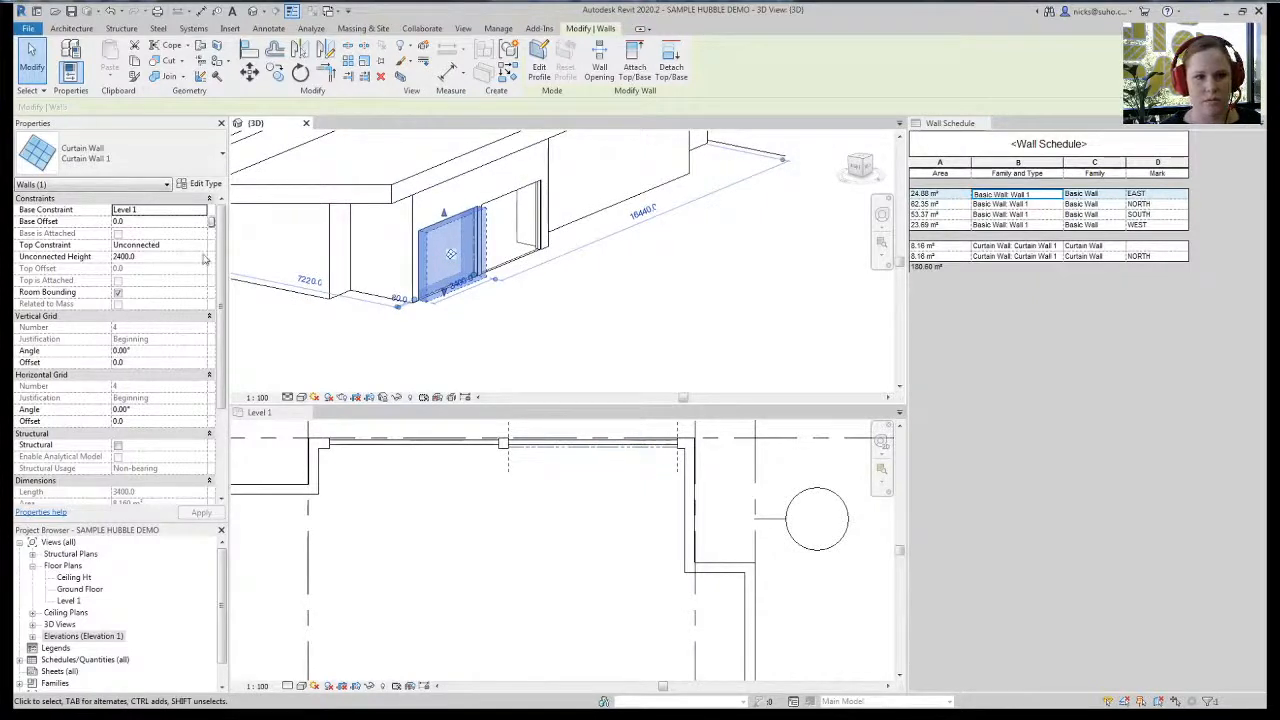
# - Tie the left curtain wall's top to Ceiling Ht and give it a 950 mm base offset
pyautogui.click(201, 245)
pyautogui.click(160, 286)
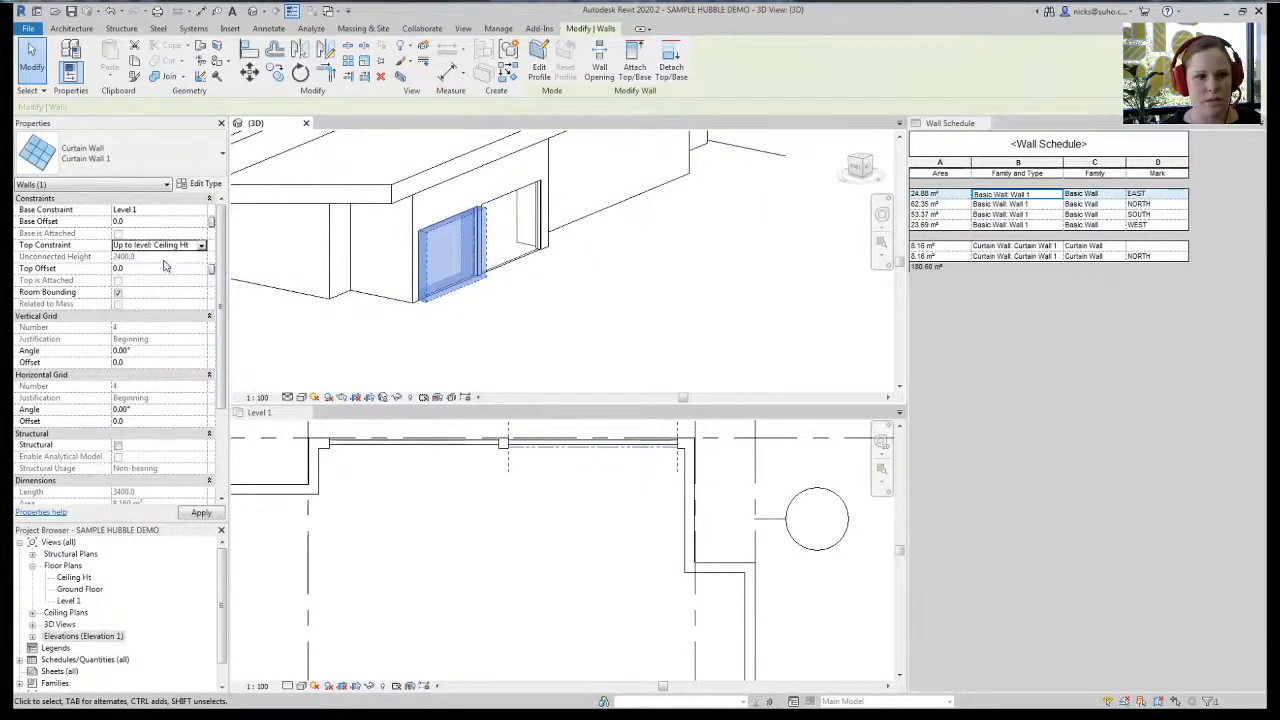
pyautogui.click(153, 223)
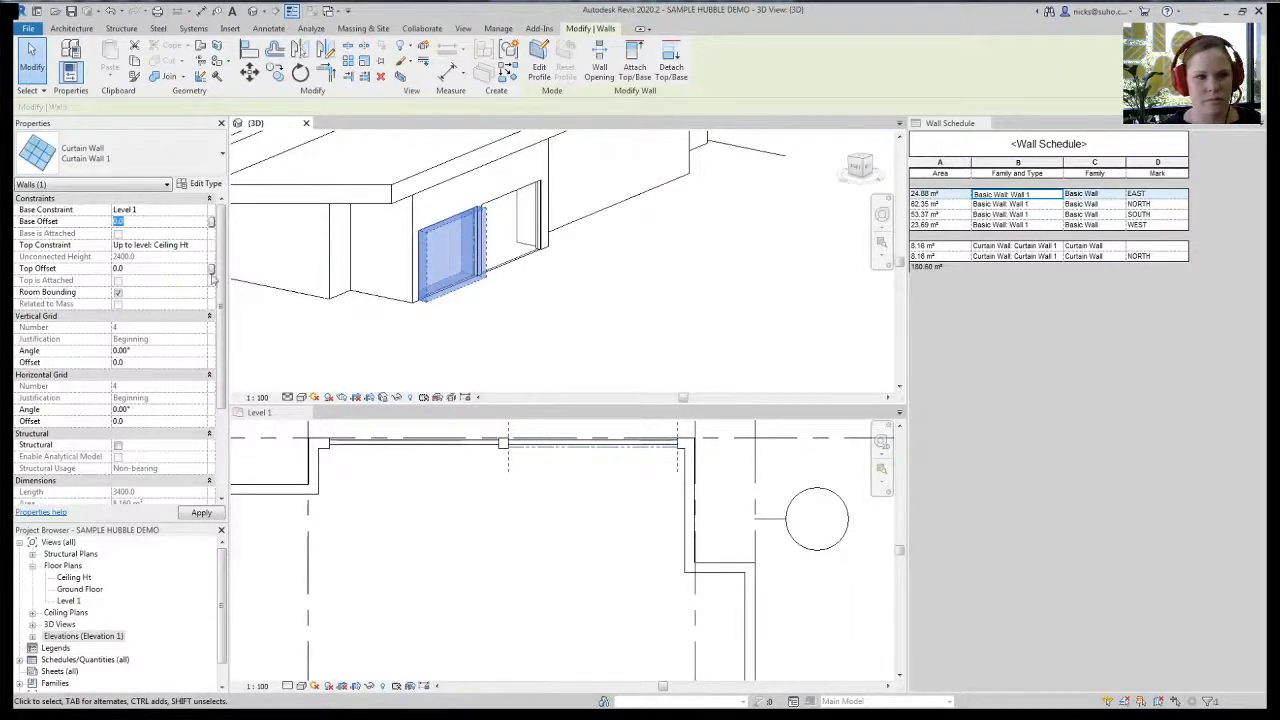
pyautogui.click(155, 222)
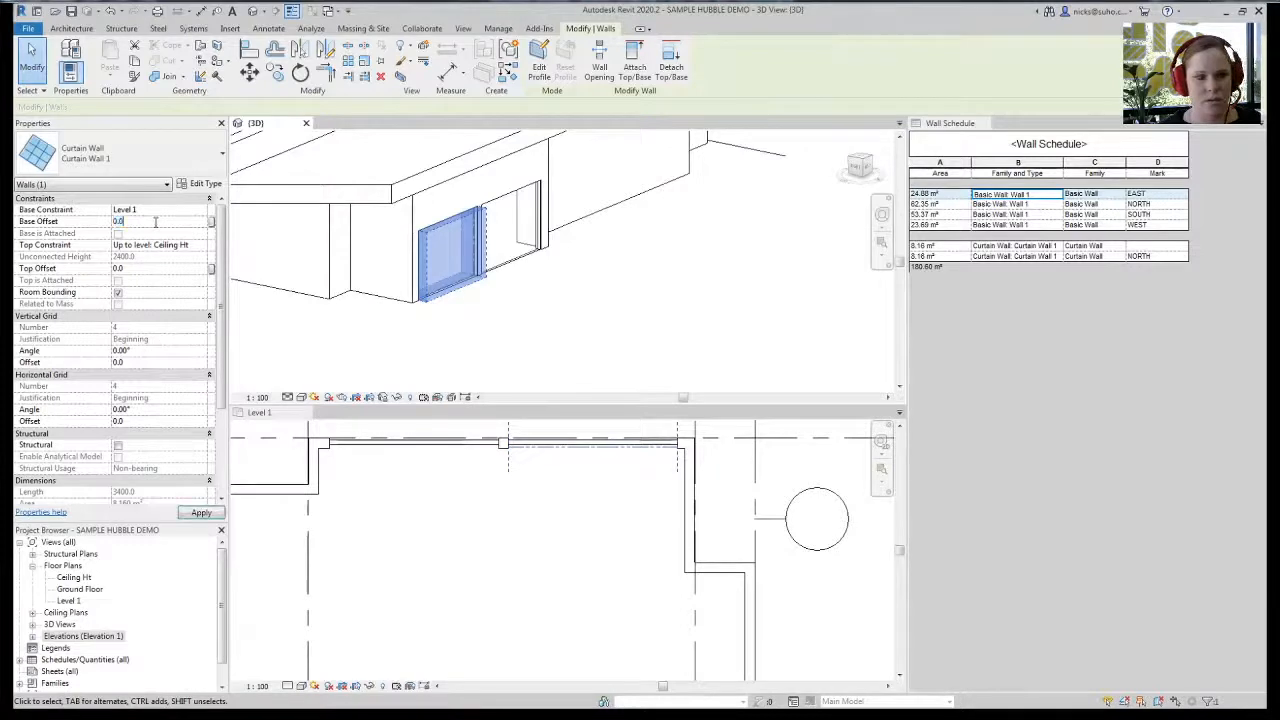
pyautogui.click(488, 375)
pyautogui.click(457, 256)
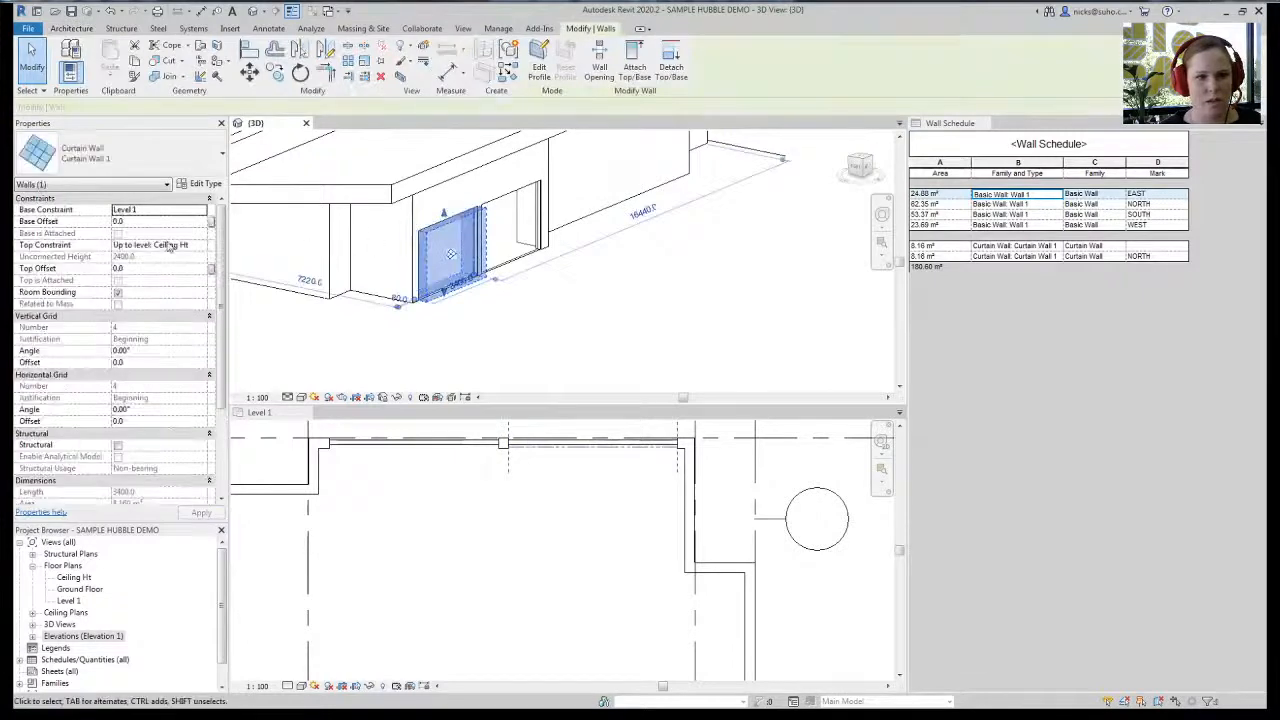
pyautogui.click(160, 223)
pyautogui.write('950')
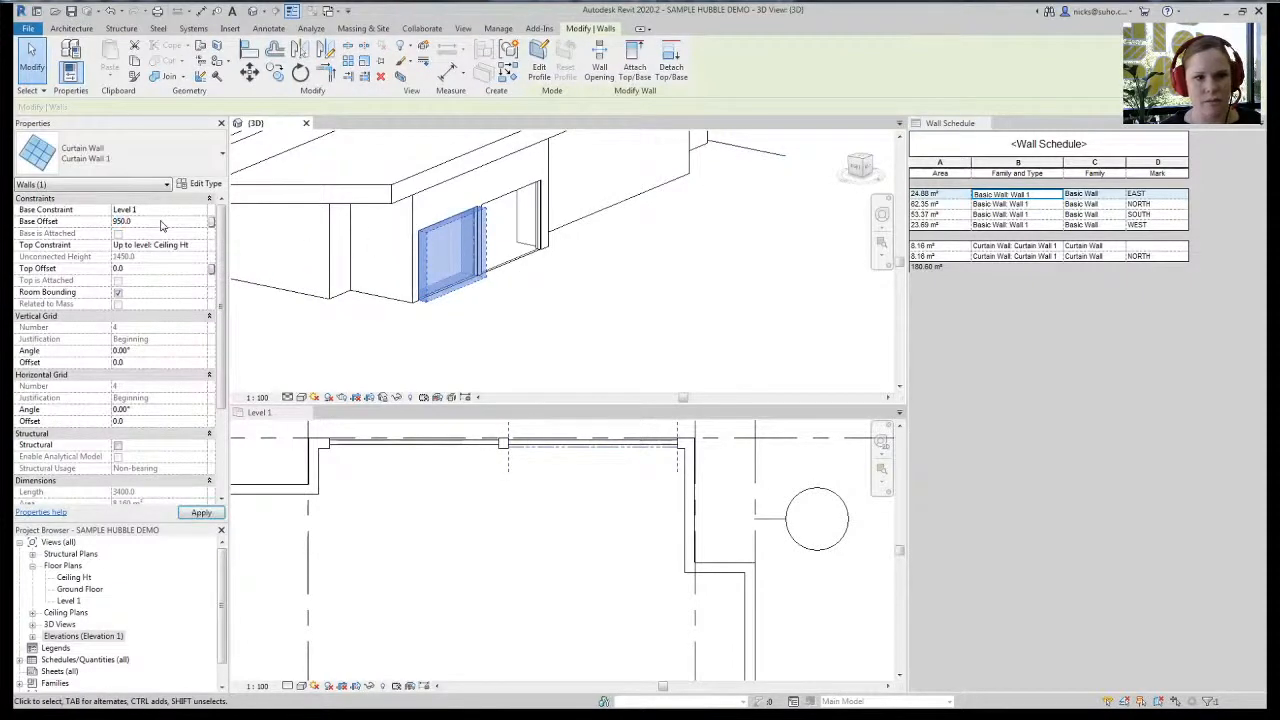
pyautogui.click(578, 363)
pyautogui.moveTo(515, 357)
pyautogui.keyDown('shift'); pyautogui.mouseDown(button='middle')
pyautogui.moveTo(558, 371)
pyautogui.moveTo(405, 220)
pyautogui.moveTo(497, 274)
pyautogui.moveTo(503, 360)
pyautogui.mouseUp(button='middle'); pyautogui.keyUp('shift')
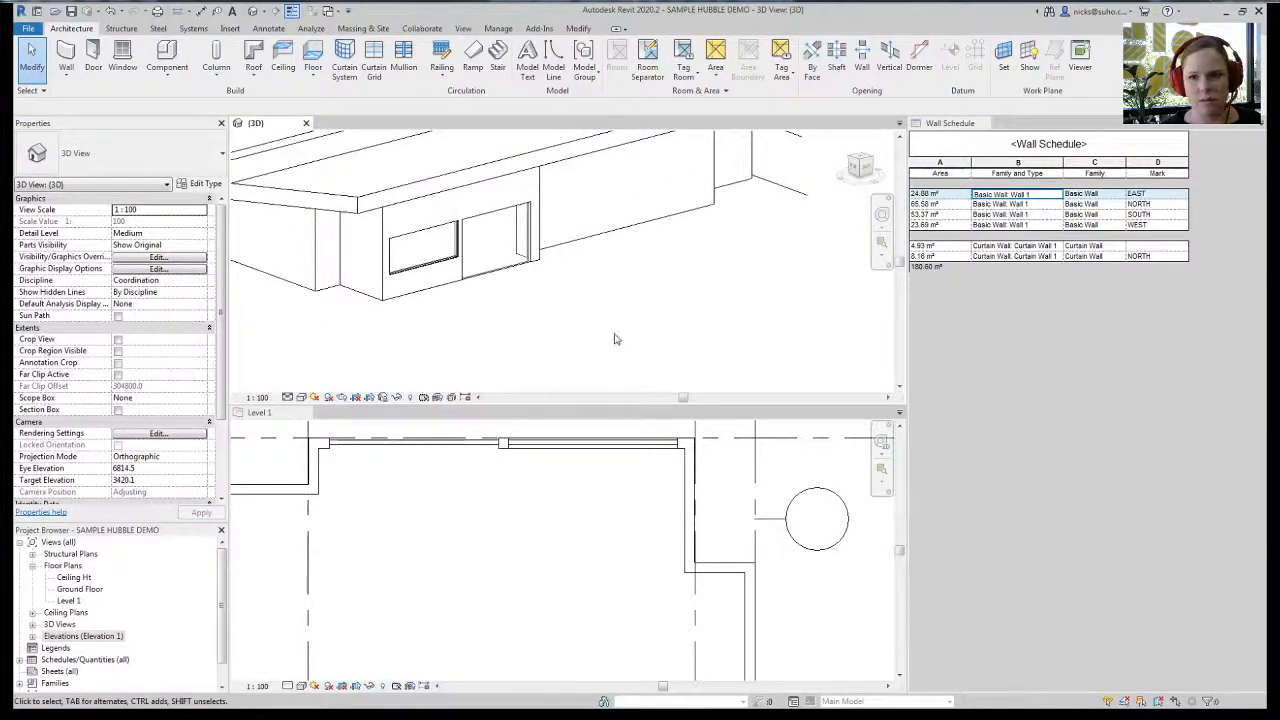
pyautogui.click(416, 279)
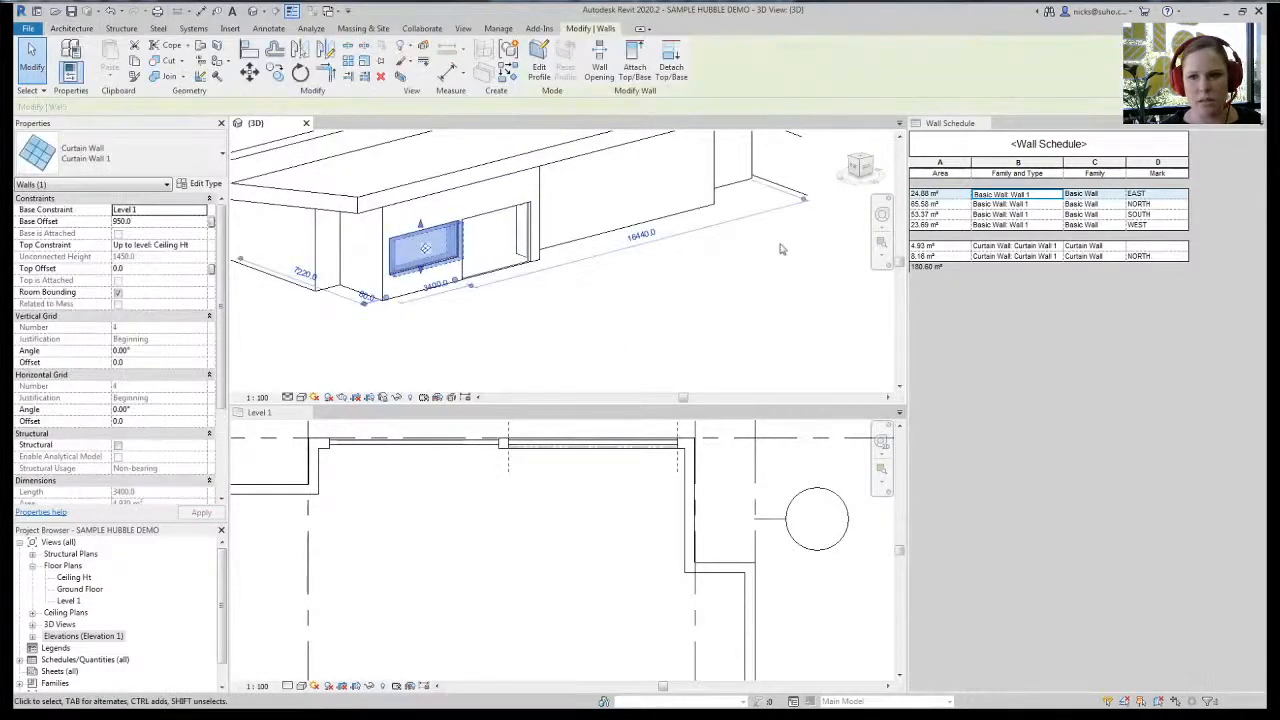
# - Give the selected wall the Mark NORTH and accept the duplicate-mark warning
pyautogui.scroll(-3, 123, 420)
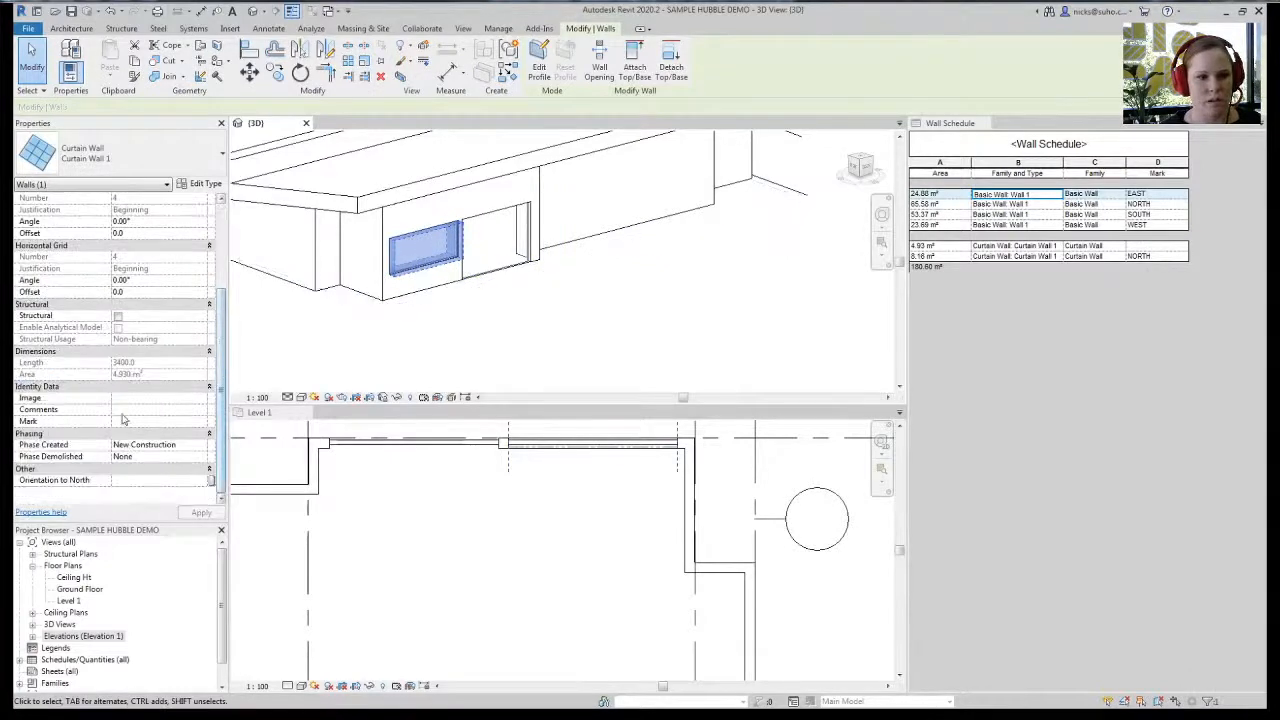
pyautogui.write('MA')
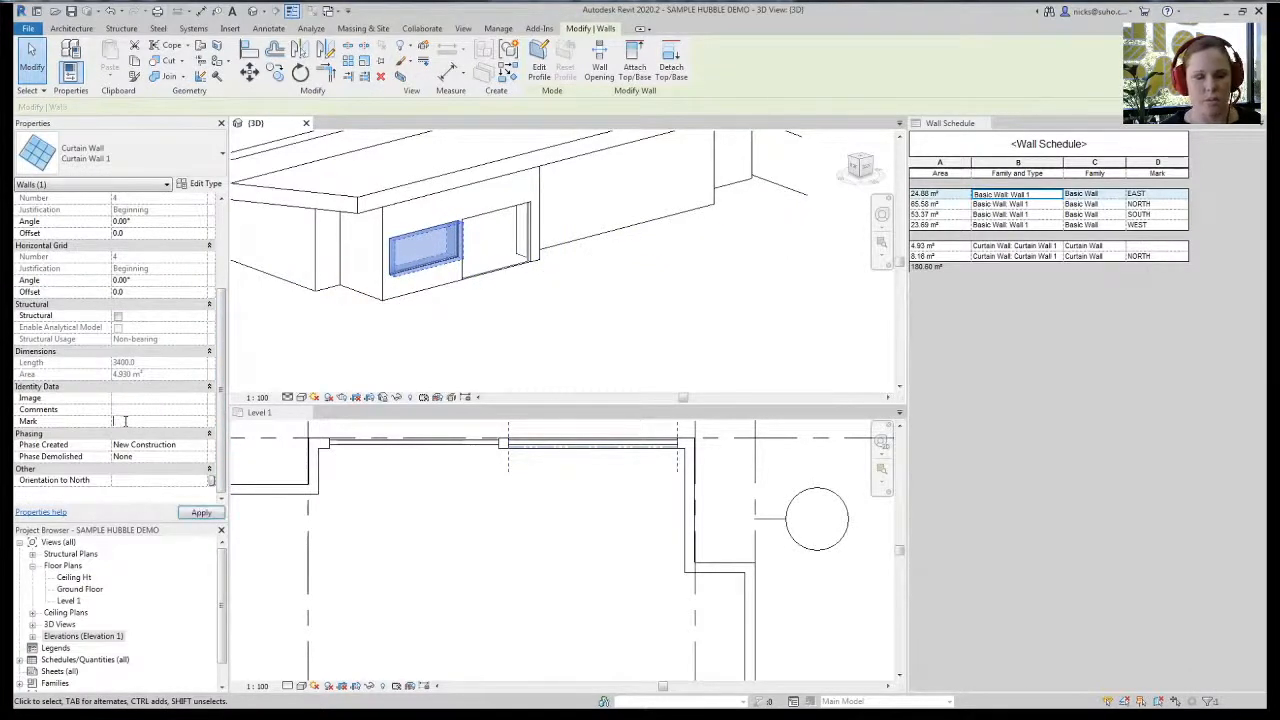
pyautogui.press('Return')
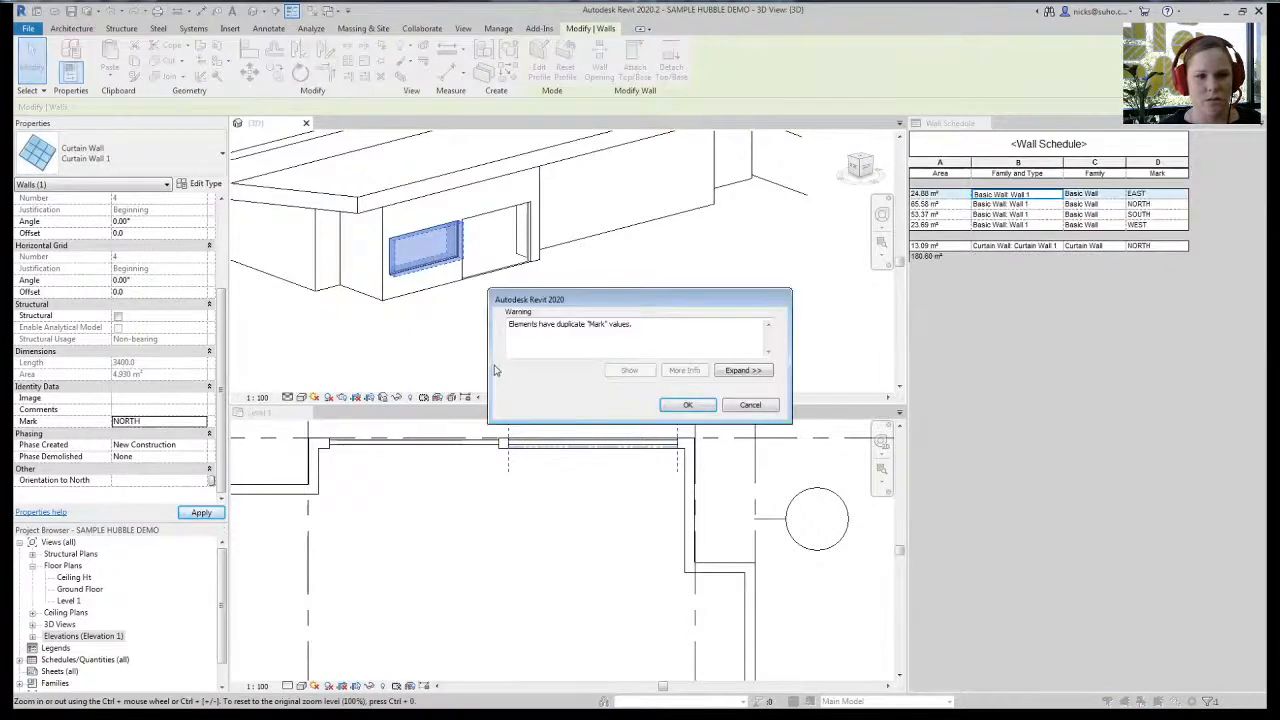
pyautogui.click(686, 404)
pyautogui.click(563, 369)
# - Copy both curtain walls and paste them Aligned to Same Place
pyautogui.scroll(2, 443, 237)
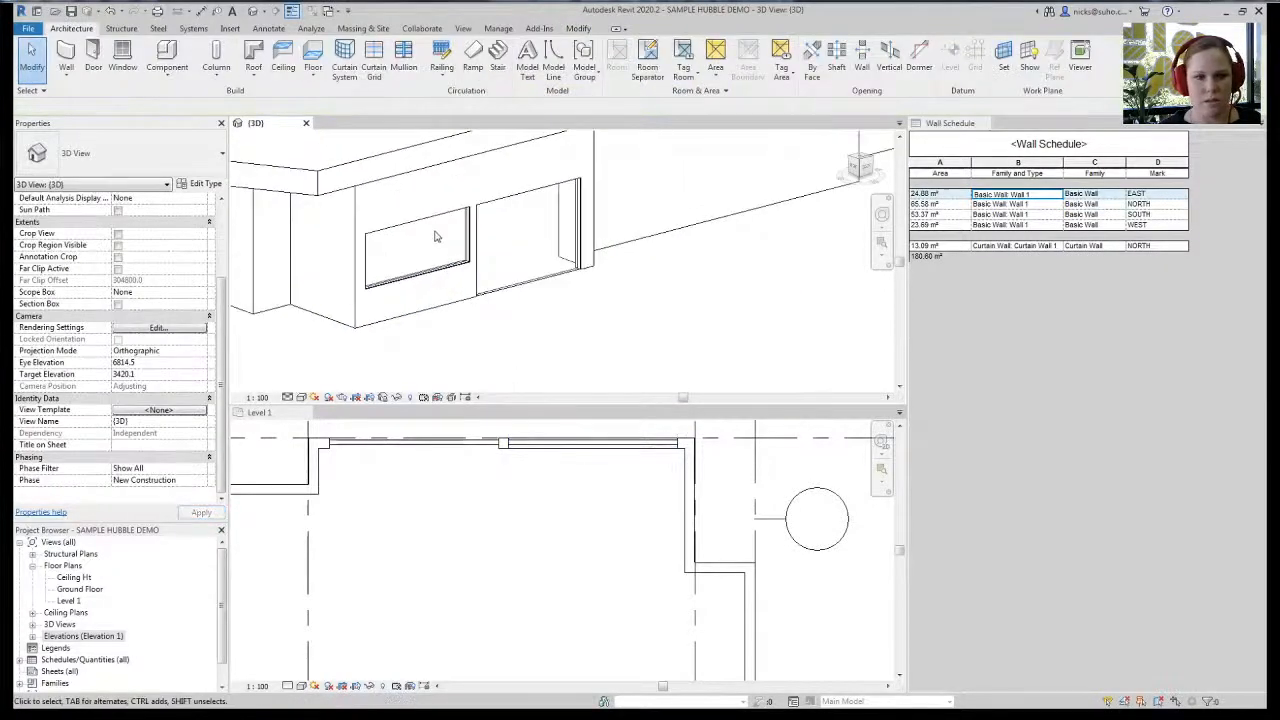
pyautogui.click(436, 222)
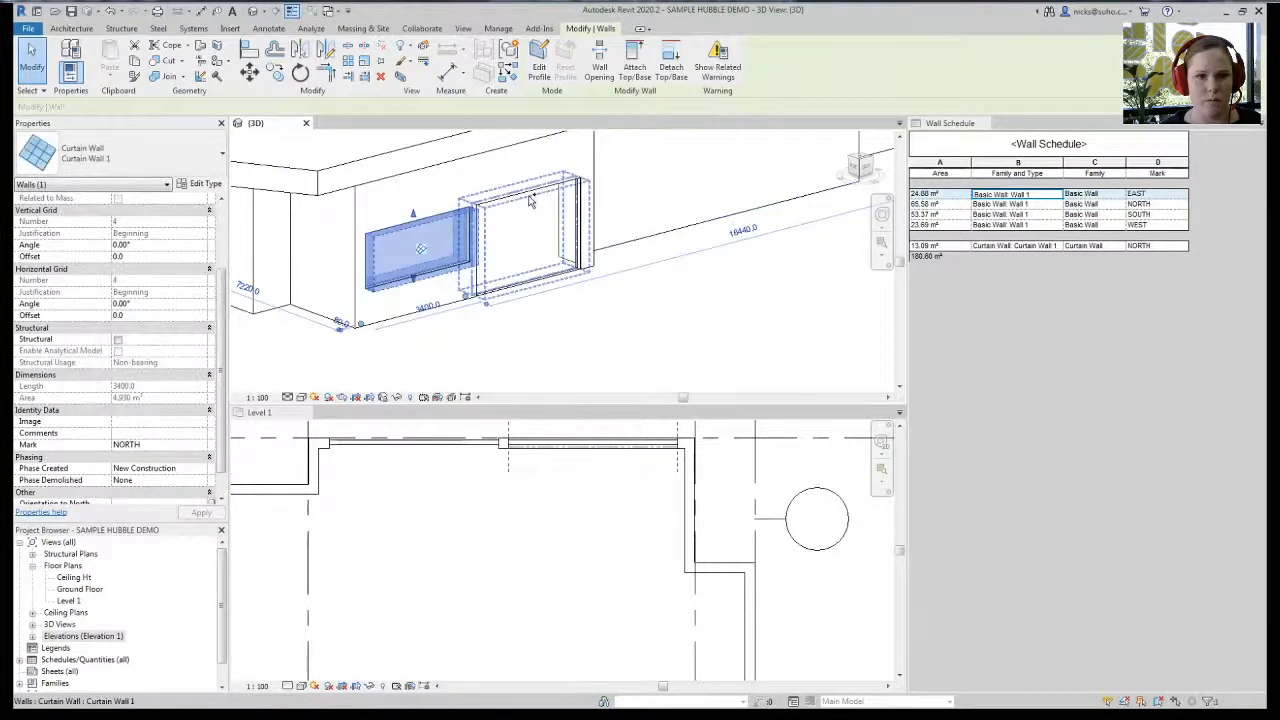
pyautogui.keyDown('ctrl'); pyautogui.click(531, 208); pyautogui.keyUp('ctrl')
pyautogui.hotkey('ctrl', 'c')
pyautogui.click(110, 66)
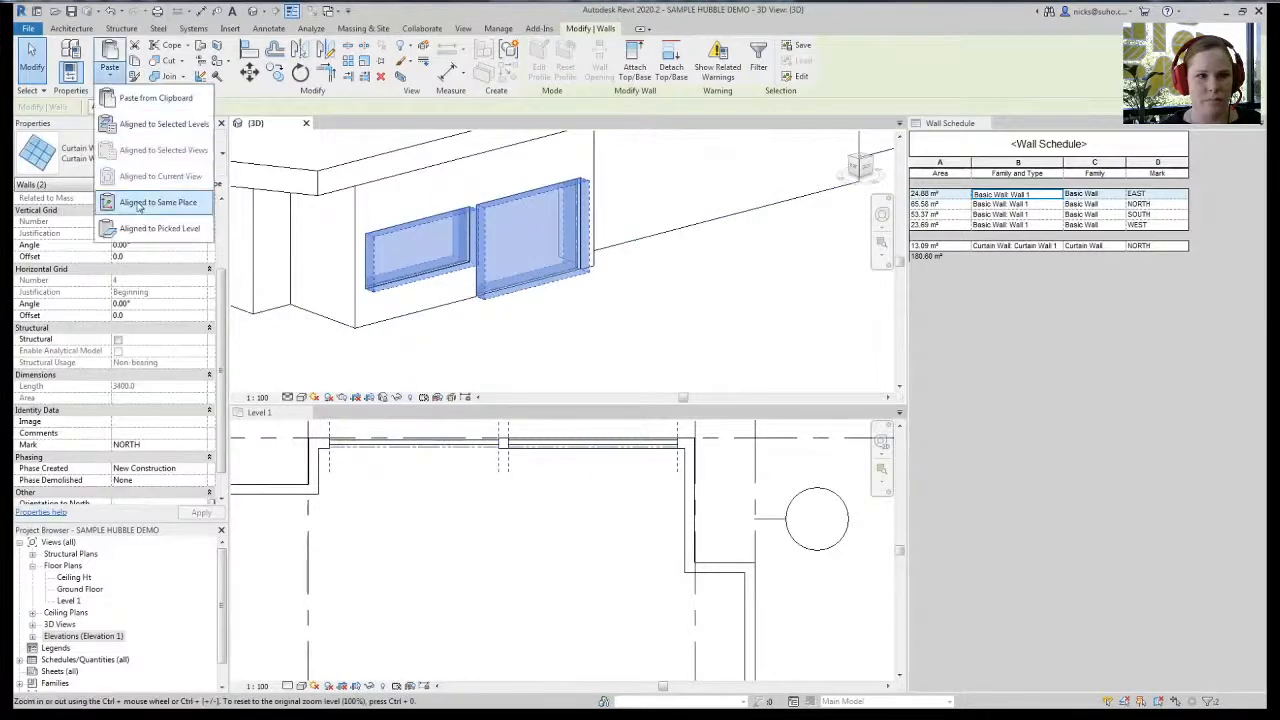
pyautogui.click(165, 203)
pyautogui.click(514, 349)
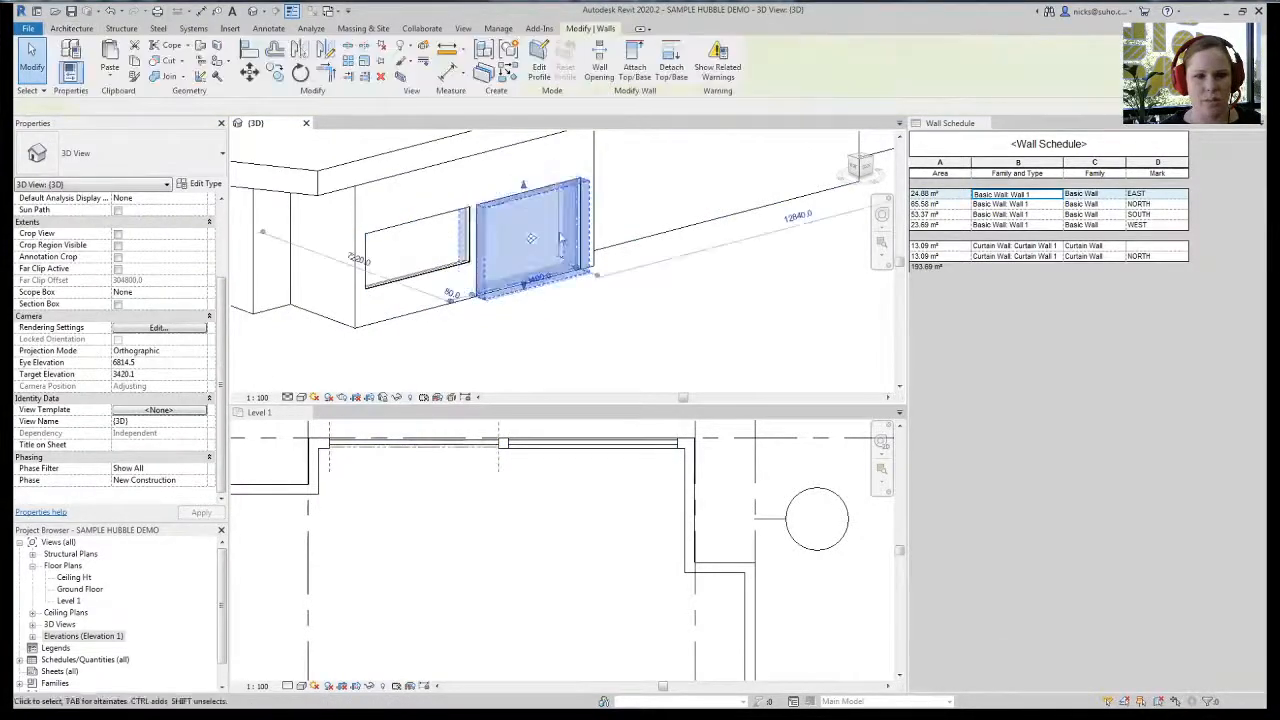
# - Drag the tops and bottoms of the right and left copies up into short strips
pyautogui.click(533, 187)
pyautogui.moveTo(524, 186); pyautogui.dragTo(523, 150)
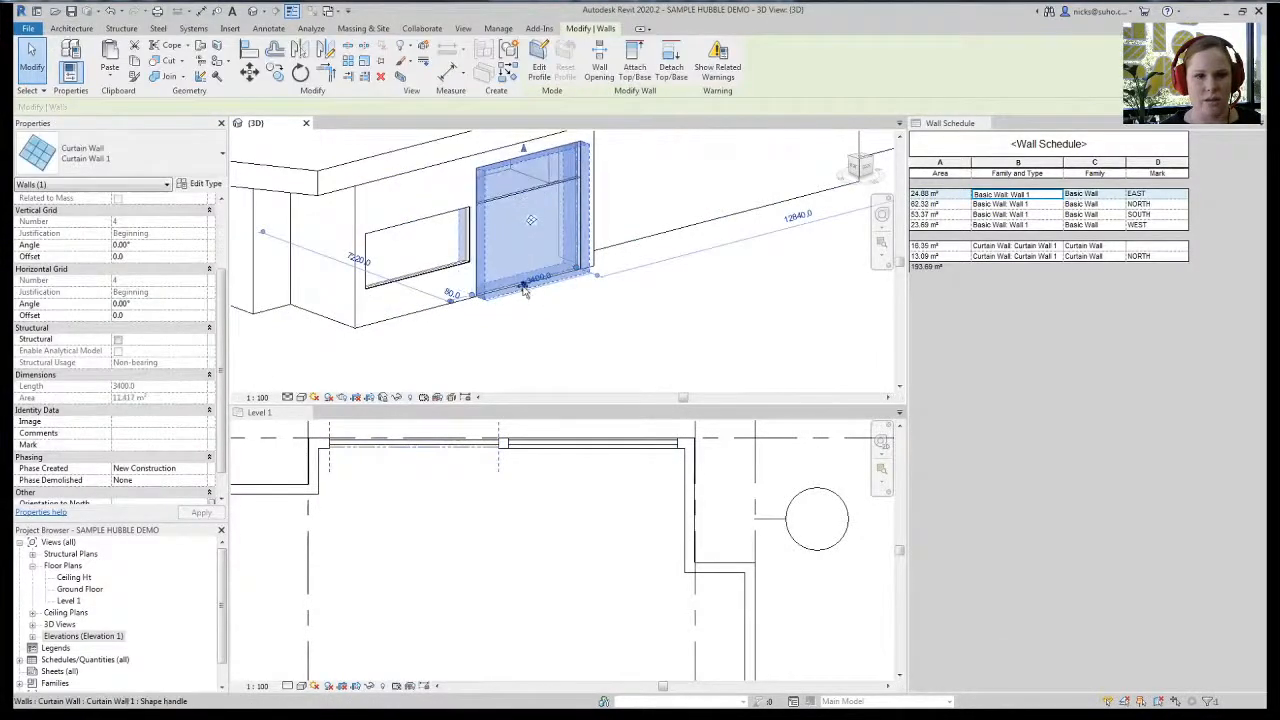
pyautogui.moveTo(524, 288); pyautogui.dragTo(518, 178)
pyautogui.click(420, 245)
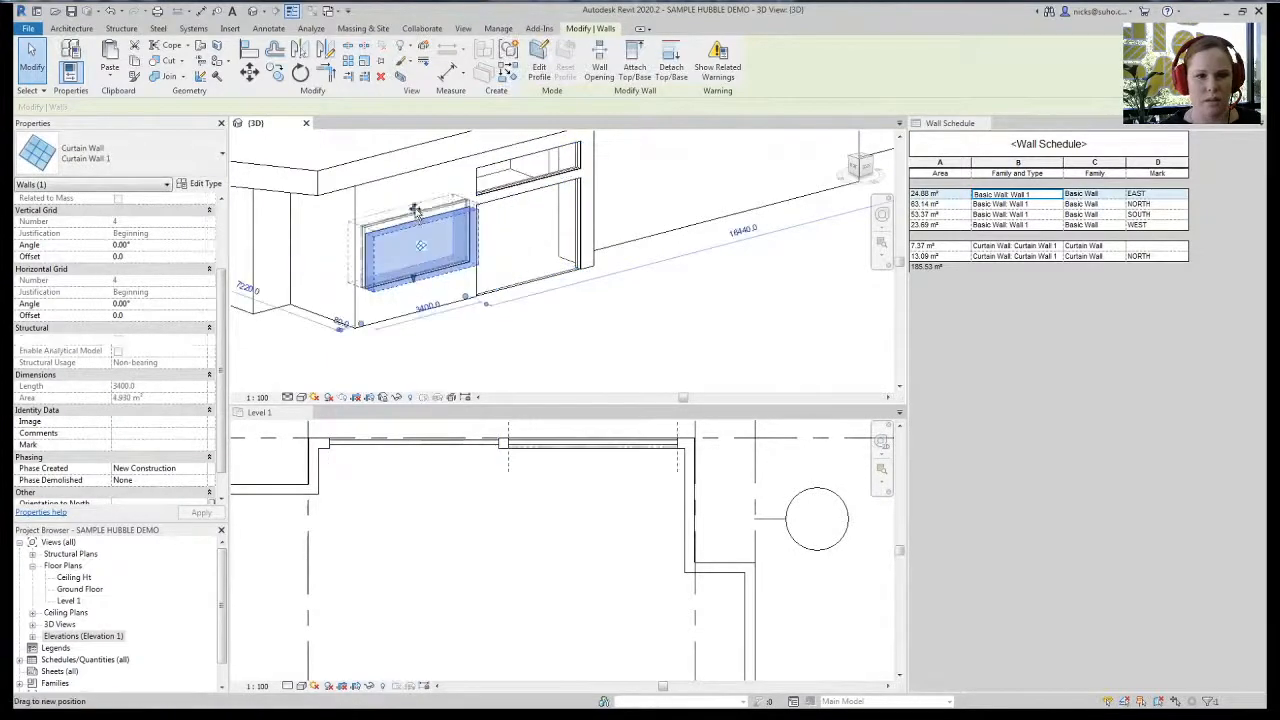
pyautogui.moveTo(417, 207); pyautogui.dragTo(415, 176)
pyautogui.moveTo(413, 279); pyautogui.dragTo(414, 212)
# - View the model from the front and select both upper curtain-wall strips
pyautogui.click(543, 341)
pyautogui.click(855, 168)
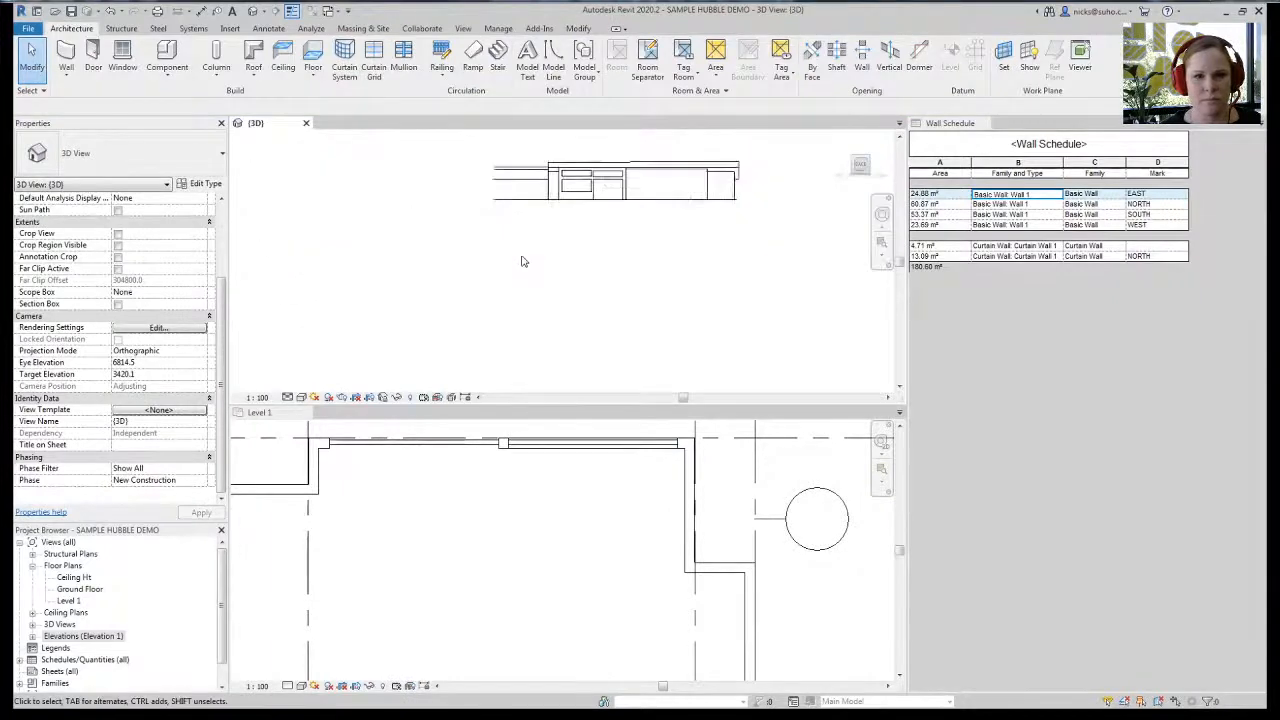
pyautogui.scroll(5, 573, 230)
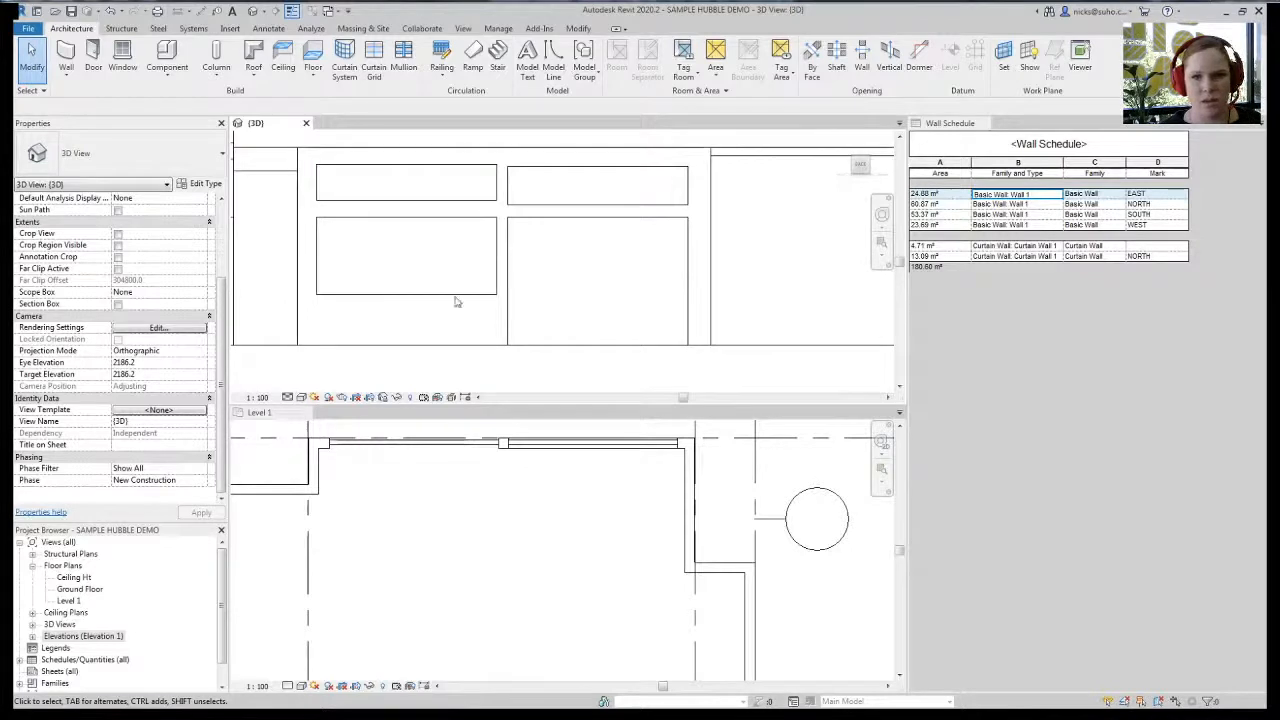
pyautogui.click(471, 199)
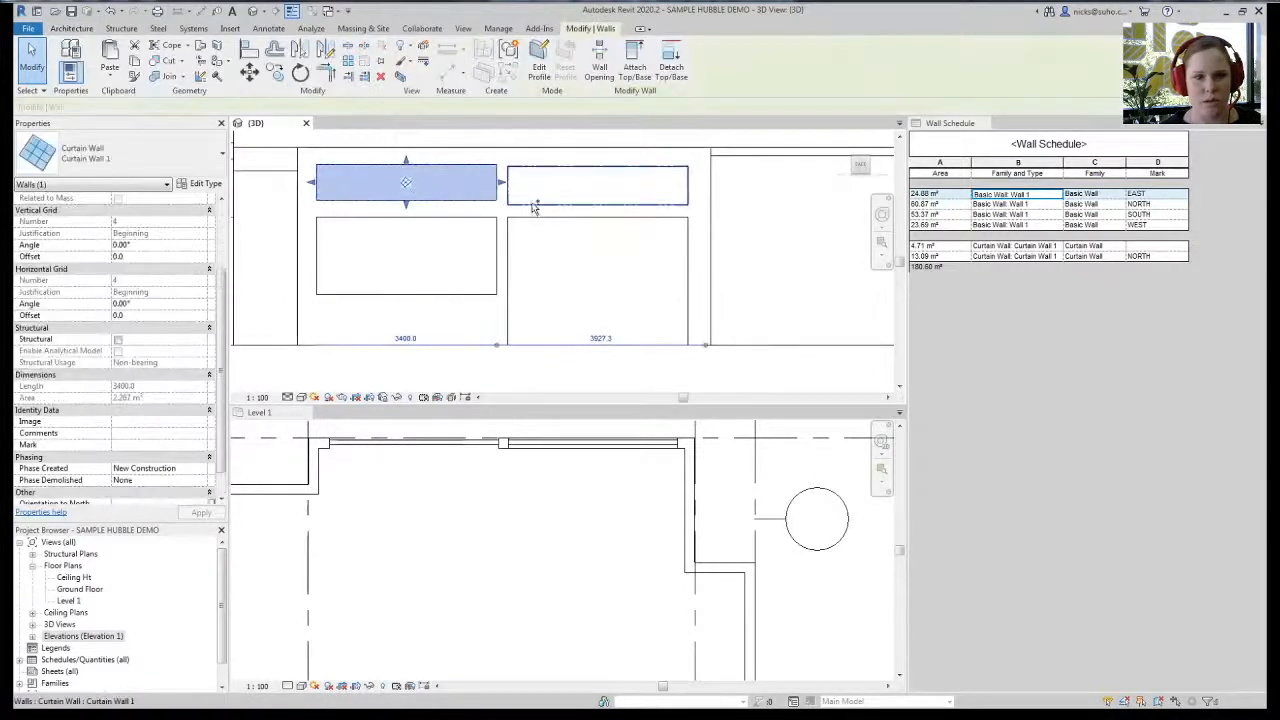
pyautogui.keyDown('ctrl'); pyautogui.click(530, 202); pyautogui.keyUp('ctrl')
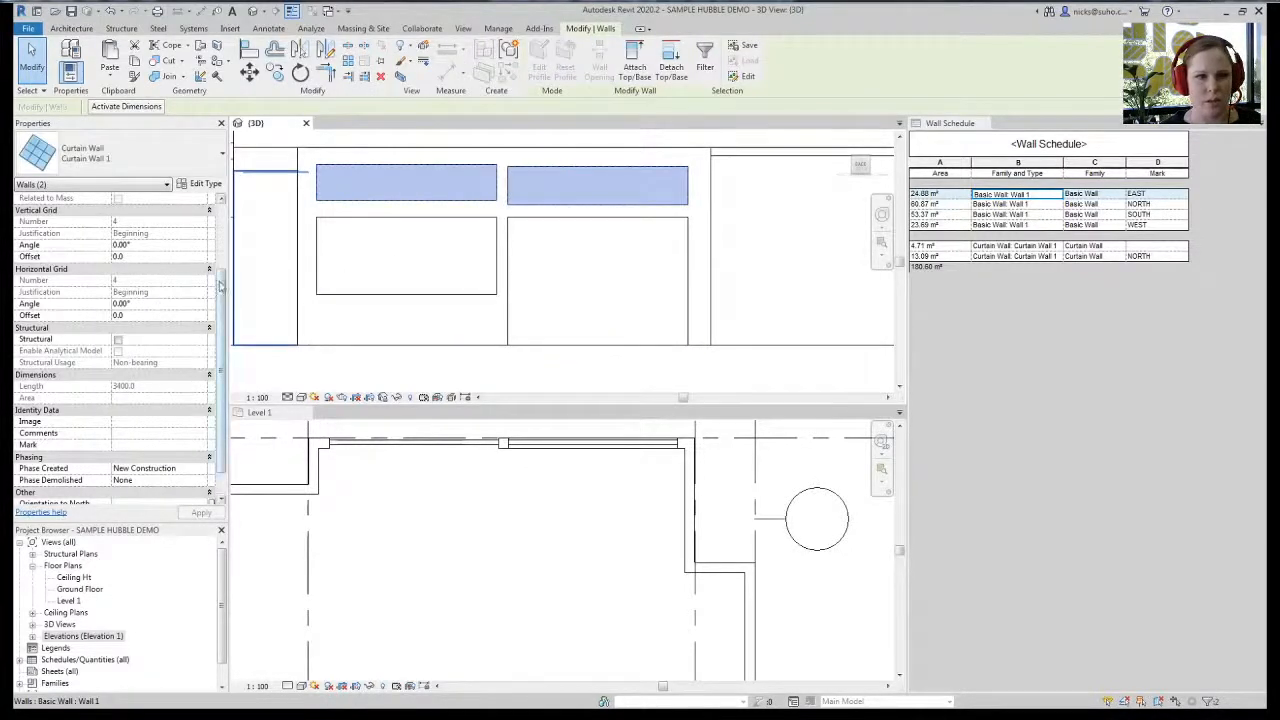
pyautogui.scroll(5, 222, 287)
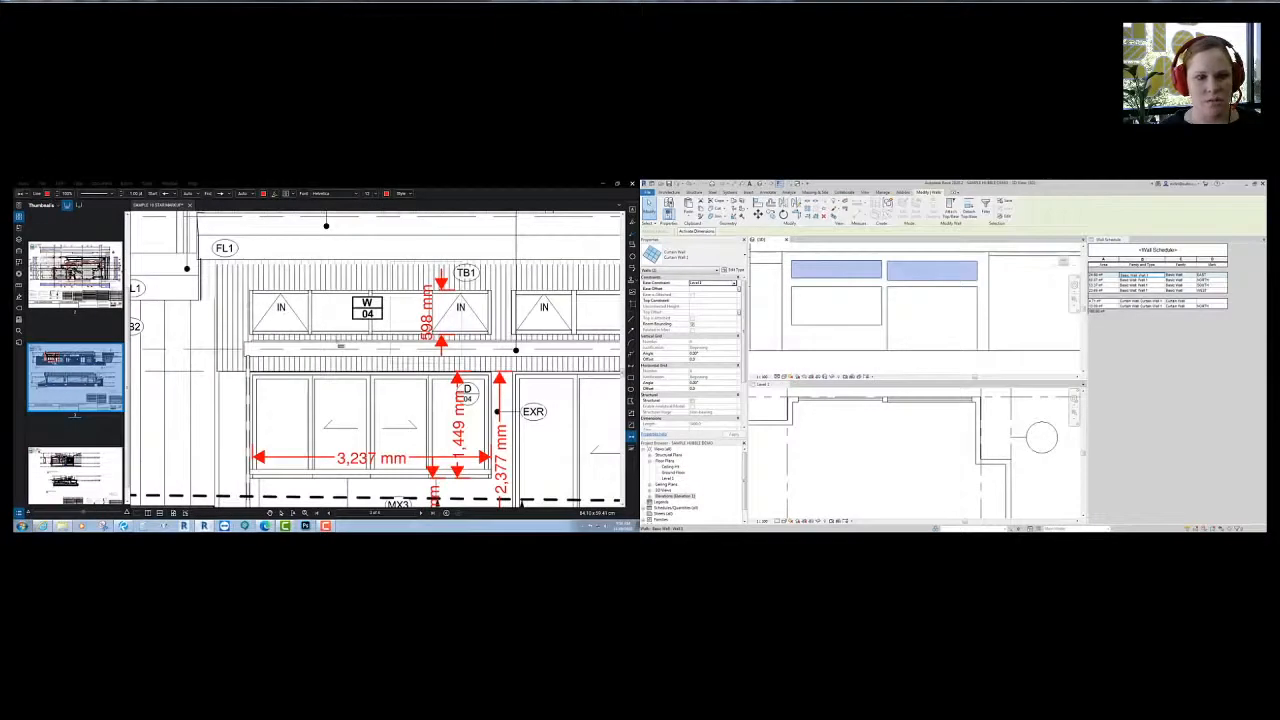
# - Pan to the window beside the MX3 tag and measure the height beneath it
pyautogui.moveTo(372, 352); pyautogui.dragTo(338, 300, button='middle')
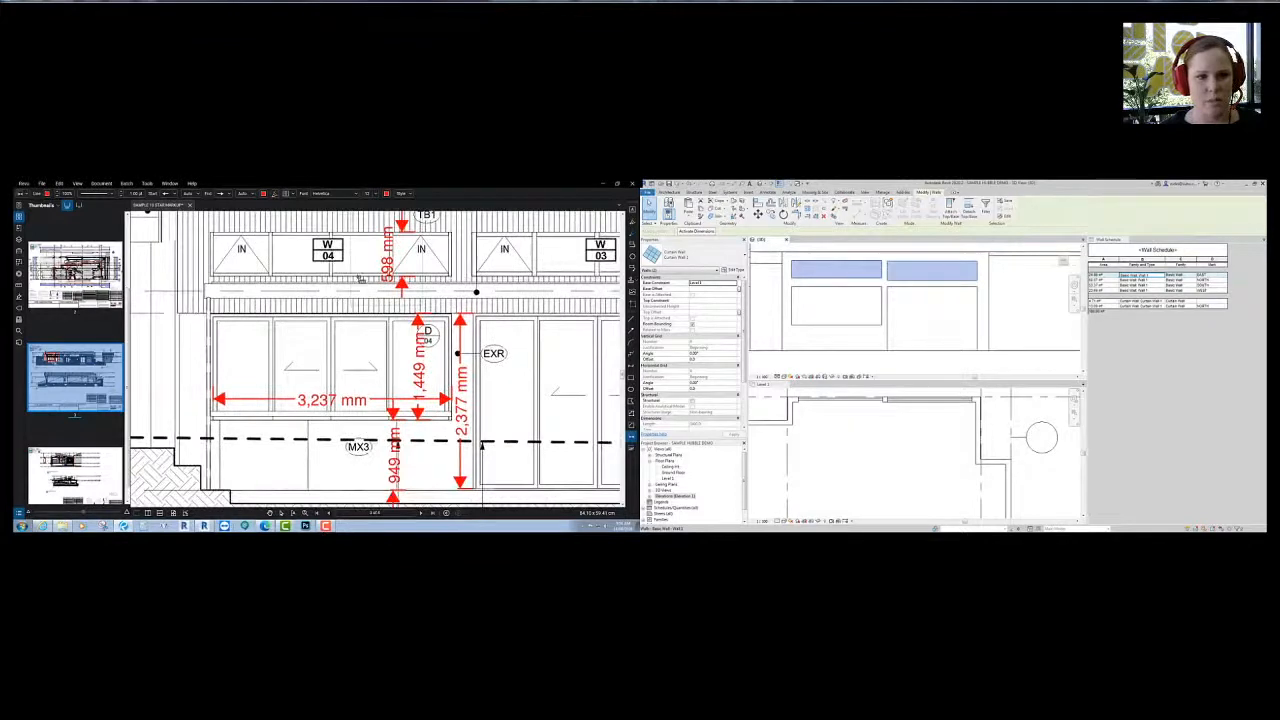
pyautogui.click(371, 485)
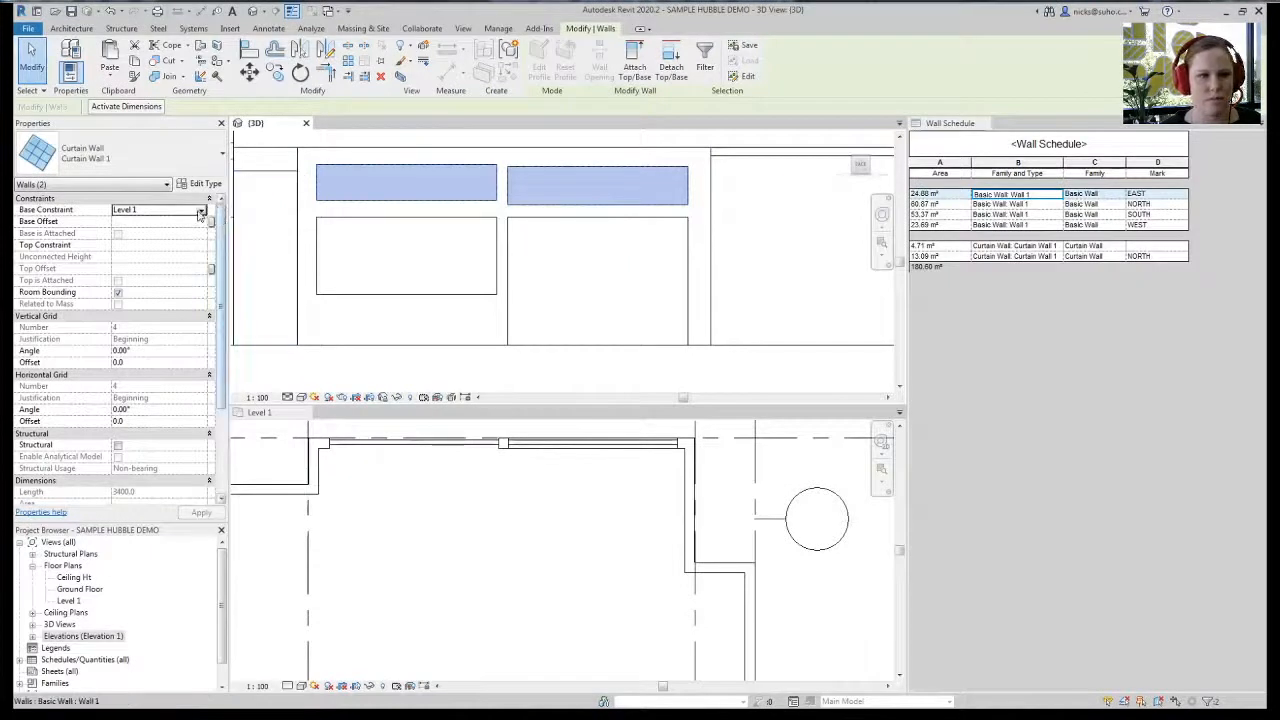
# - Base both strips on Ground Floor with an unconnected top and 600 mm height
pyautogui.click(202, 211)
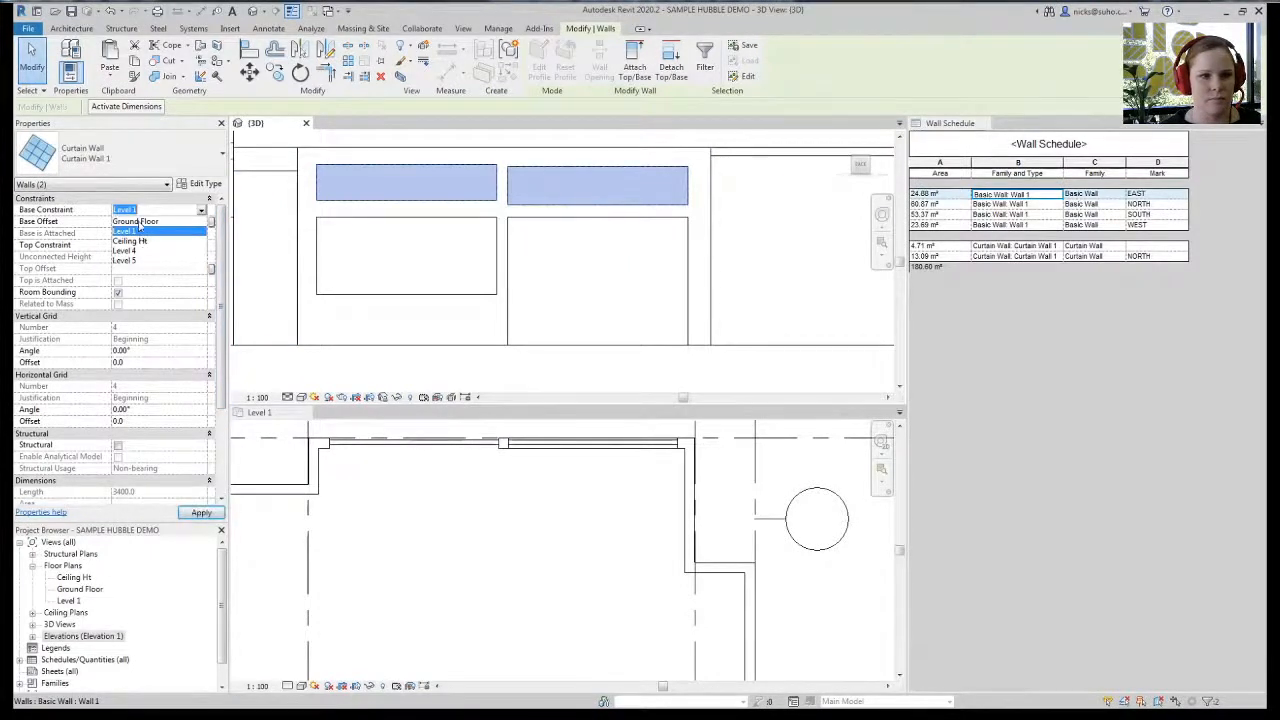
pyautogui.click(138, 223)
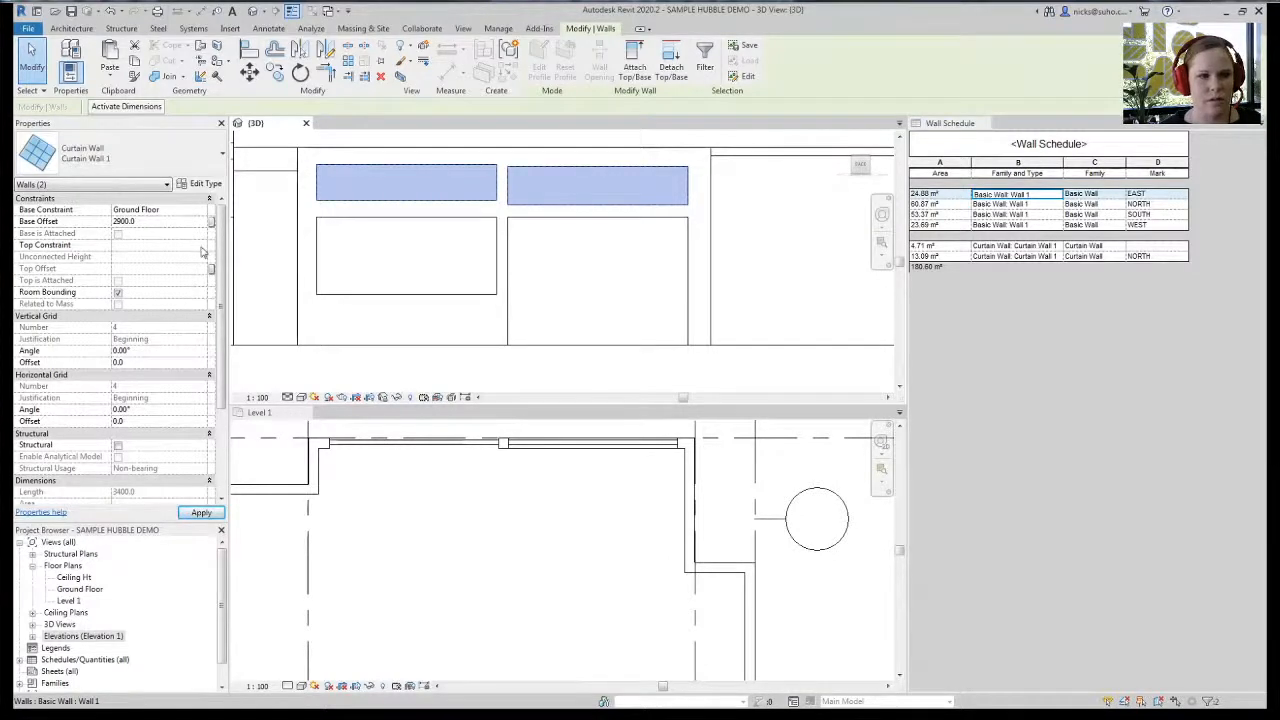
pyautogui.click(200, 246)
pyautogui.click(150, 257)
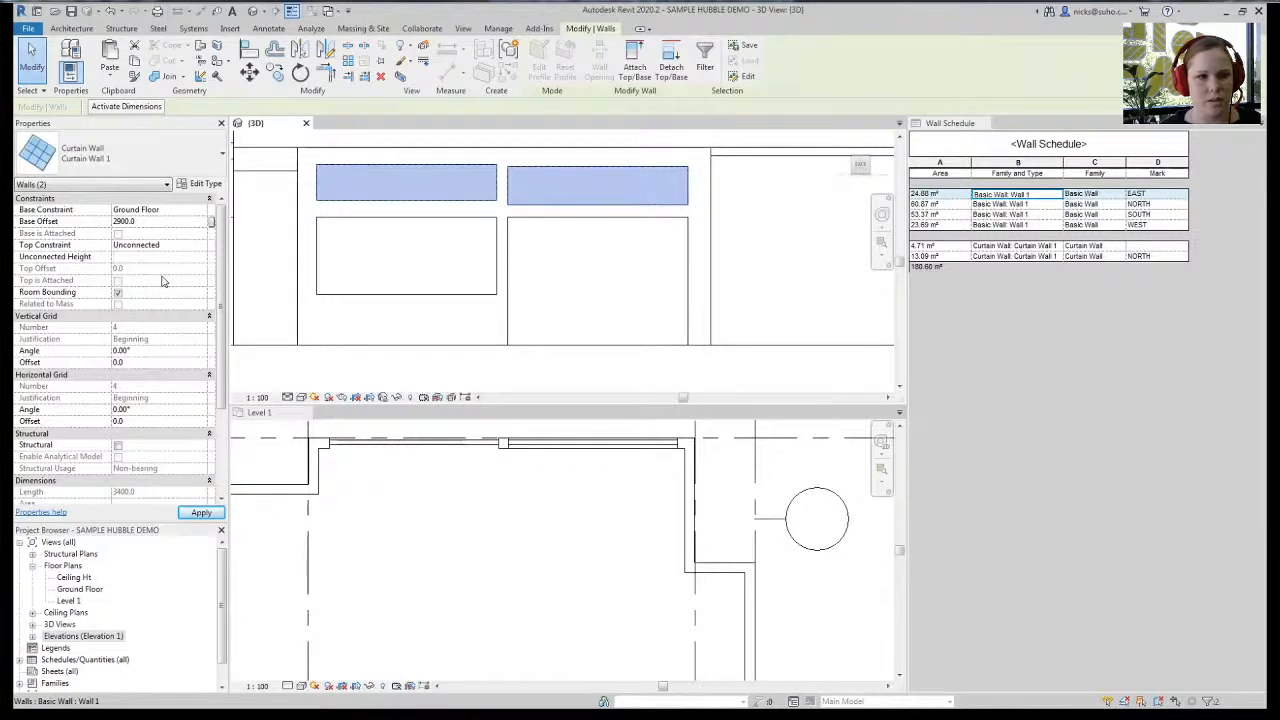
pyautogui.write('600')
pyautogui.press('Return')
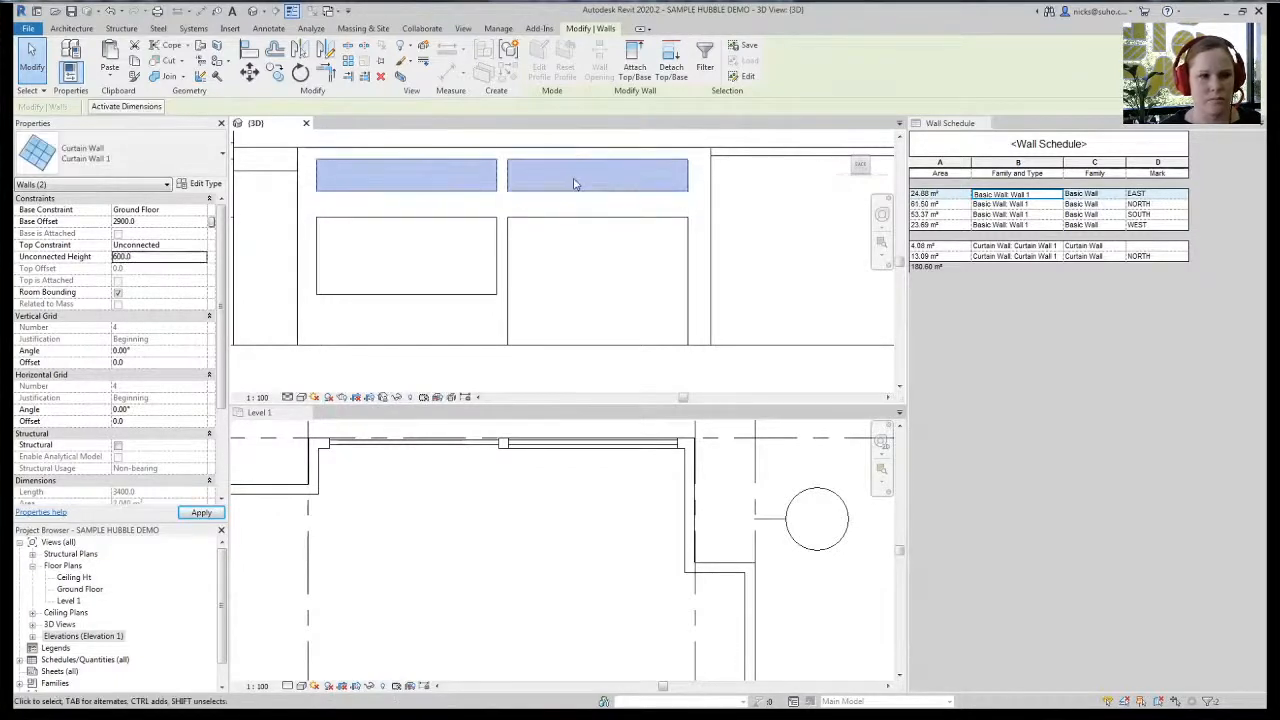
# - Reselect both upper strips and set their Mark to NORTH, accepting the duplicate-mark warning
pyautogui.click(393, 254)
pyautogui.scroll(-2, 392, 253)
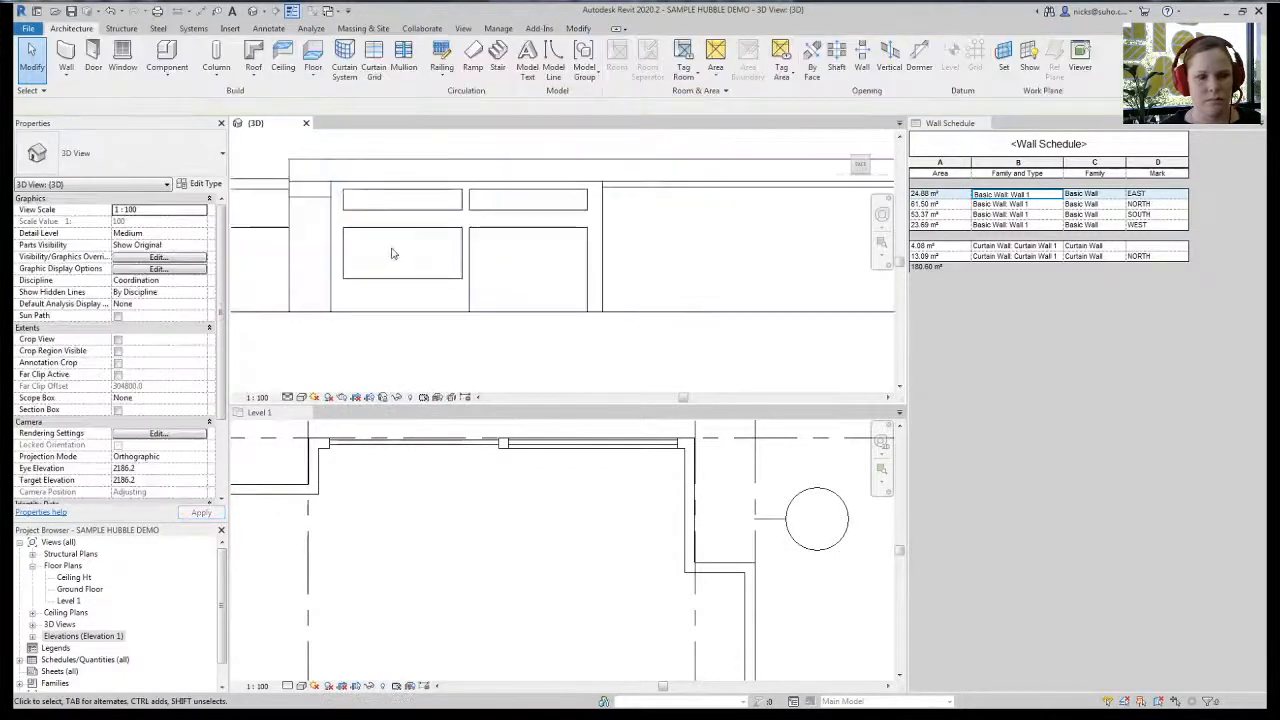
pyautogui.click(488, 211)
pyautogui.keyDown('ctrl'); pyautogui.click(361, 211); pyautogui.keyUp('ctrl')
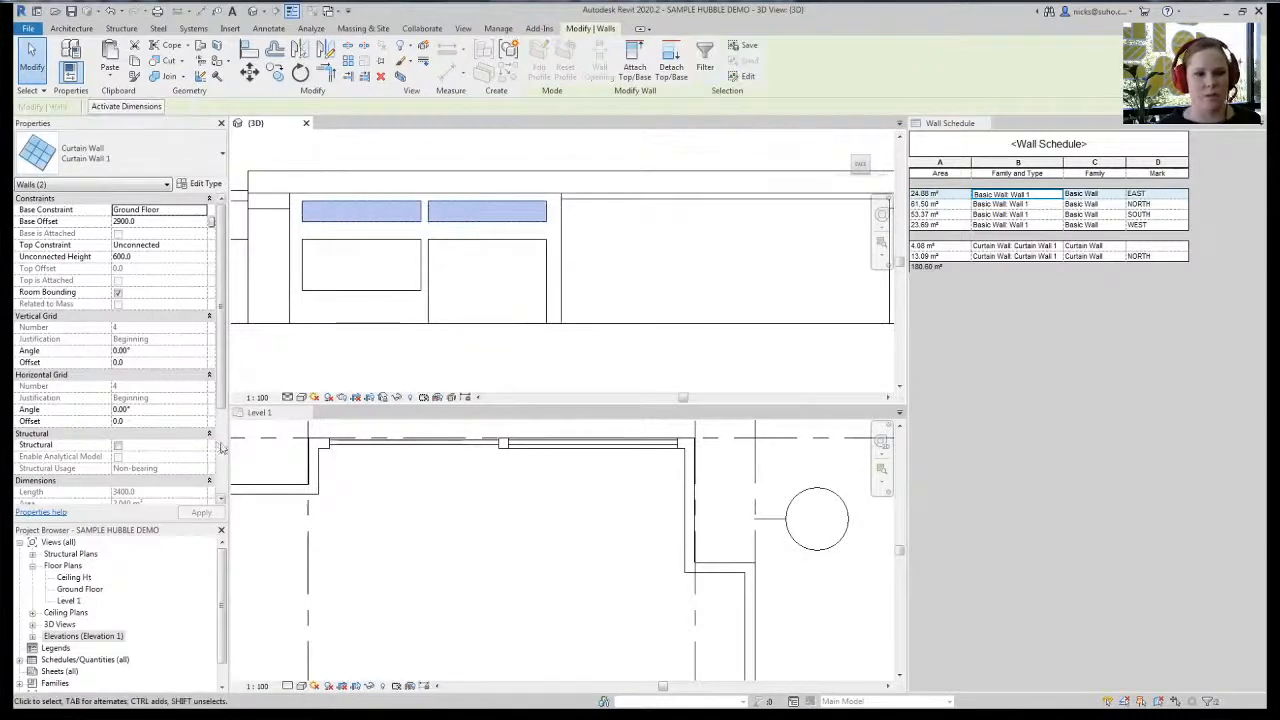
pyautogui.scroll(-3, 156, 437)
pyautogui.write('NORTH')
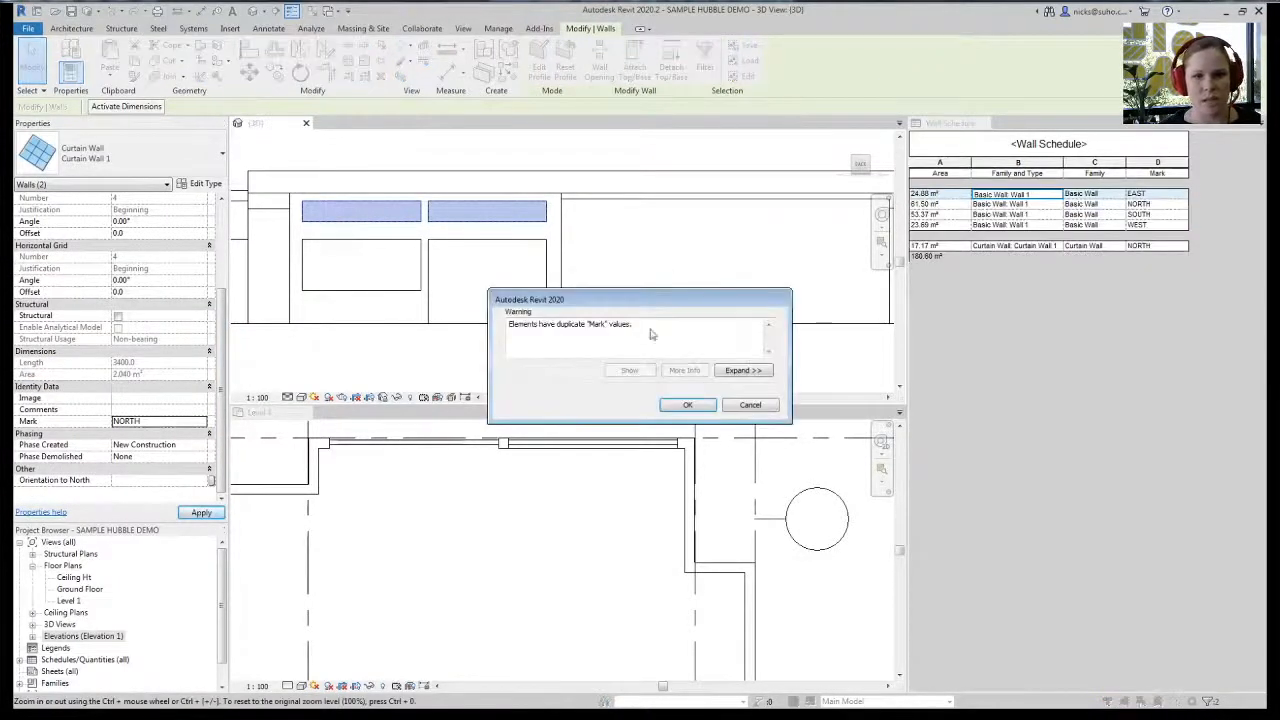
pyautogui.click(688, 405)
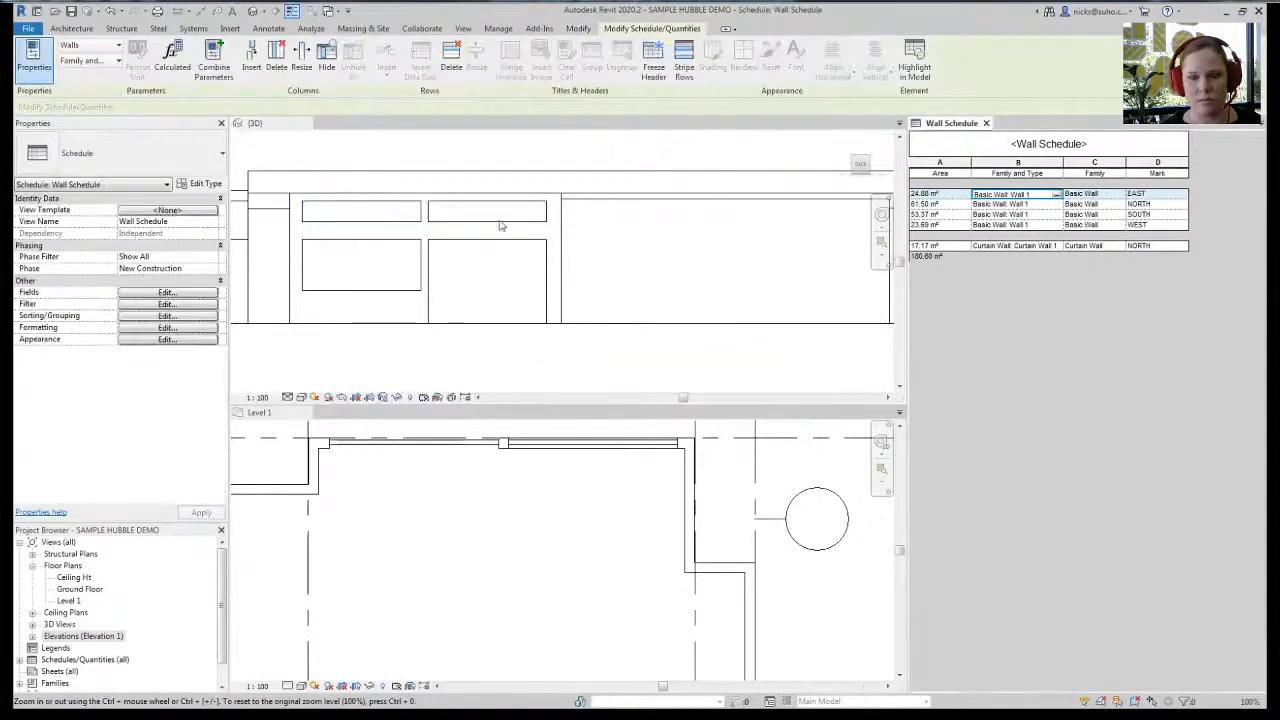
# - Reactivate the 3D view and briefly select, then deselect, the roof
pyautogui.click(602, 365)
pyautogui.scroll(-2, 529, 334)
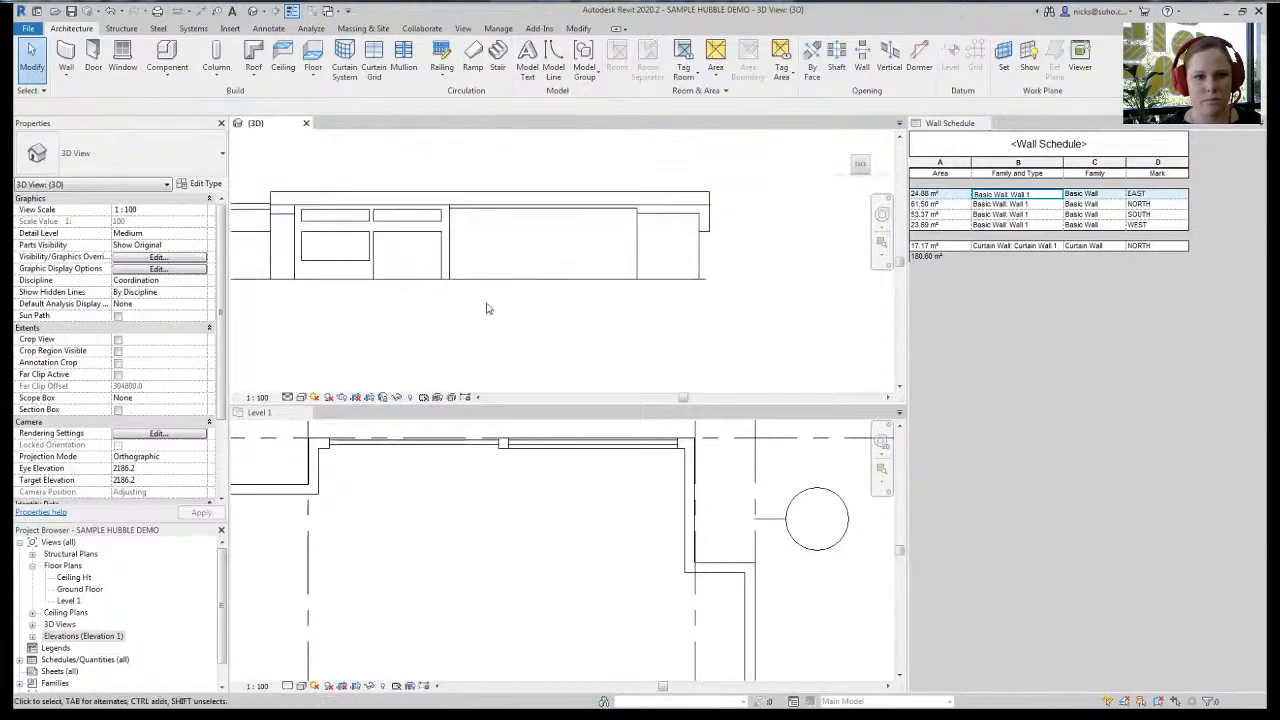
pyautogui.click(490, 210)
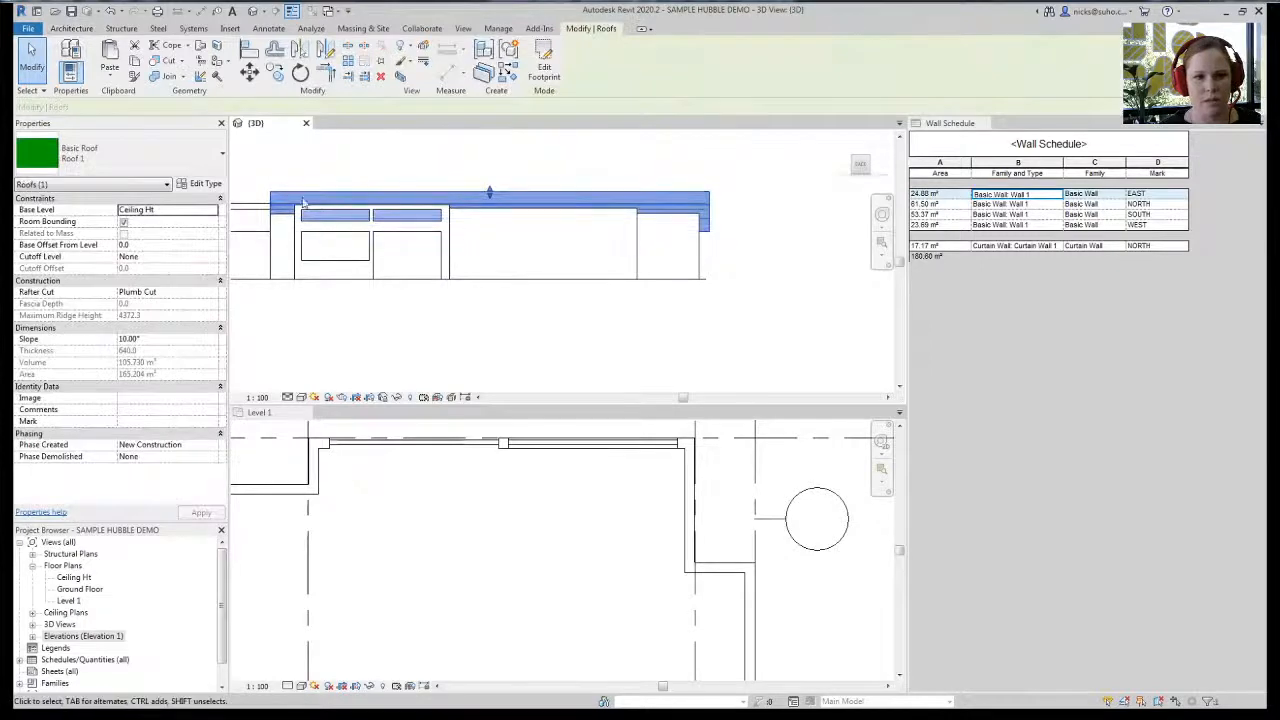
pyautogui.click(490, 341)
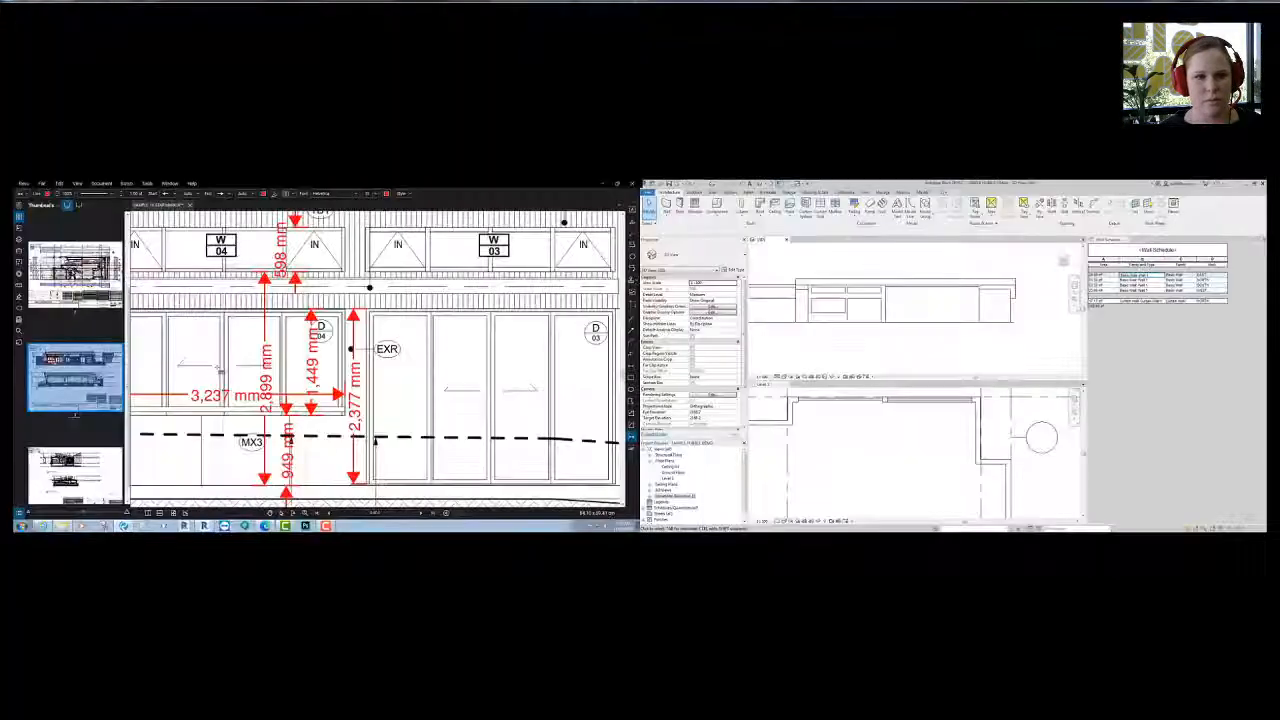
pyautogui.scroll(-4, 216, 358)
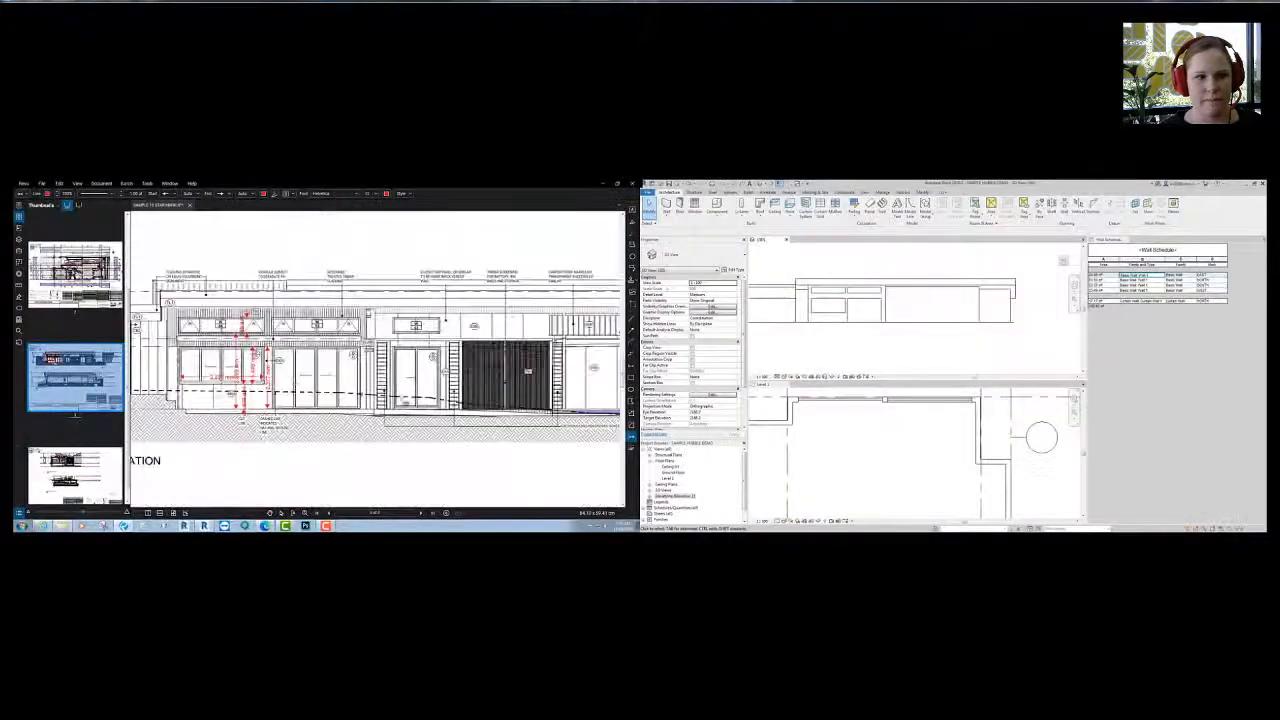
# - Find the door on the PDF elevation and measure its 2,398 mm height and 1,819 mm width
pyautogui.moveTo(422, 389); pyautogui.dragTo(379, 463, button='middle')
pyautogui.moveTo(483, 437); pyautogui.dragTo(445, 367, button='middle')
pyautogui.scroll(4, 408, 320)
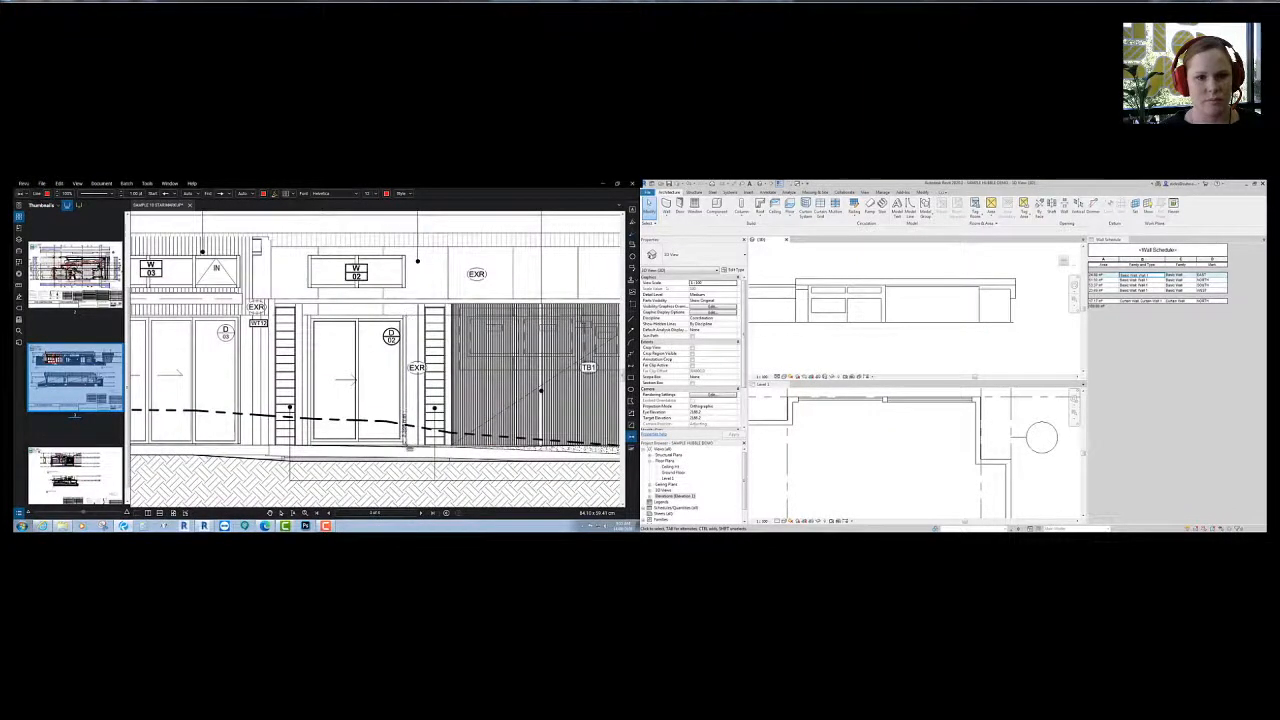
pyautogui.click(398, 445)
pyautogui.click(396, 318)
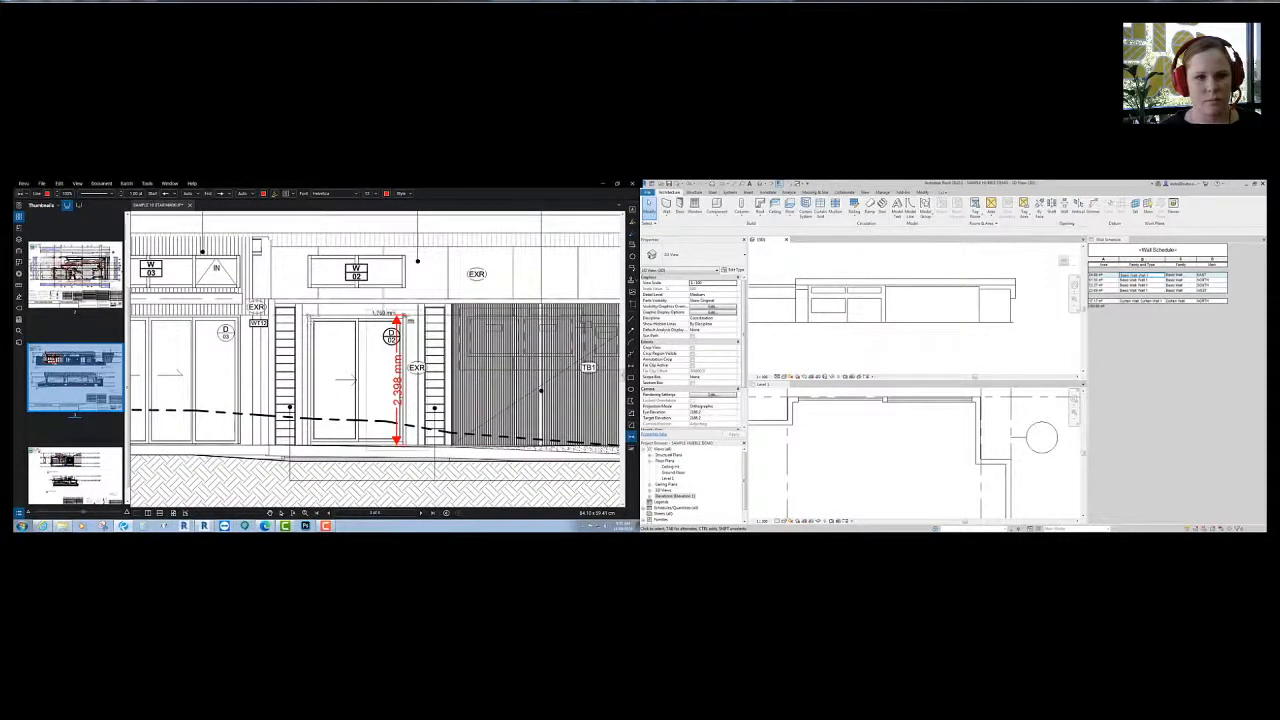
pyautogui.click(409, 318)
# - Measure the 598 mm panel above the door and the 2,916 mm overall height
pyautogui.moveTo(372, 350); pyautogui.dragTo(378, 364, button='middle')
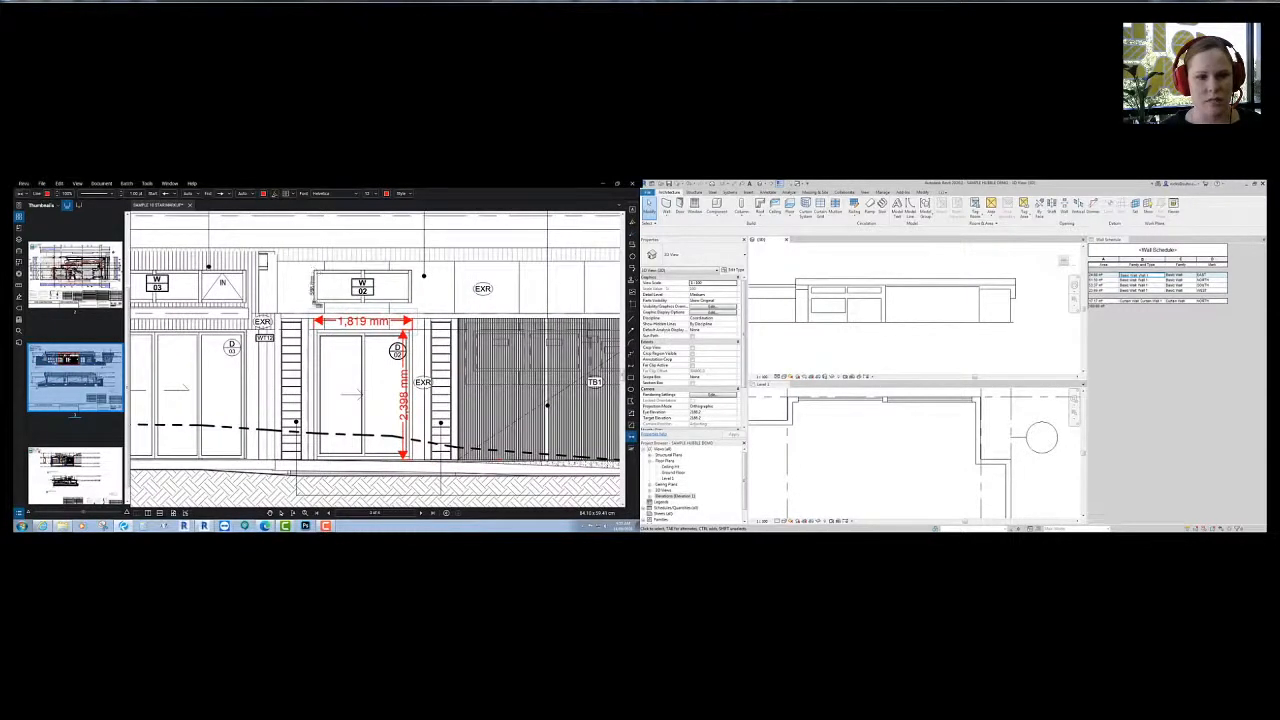
pyautogui.click(323, 320)
pyautogui.click(323, 264)
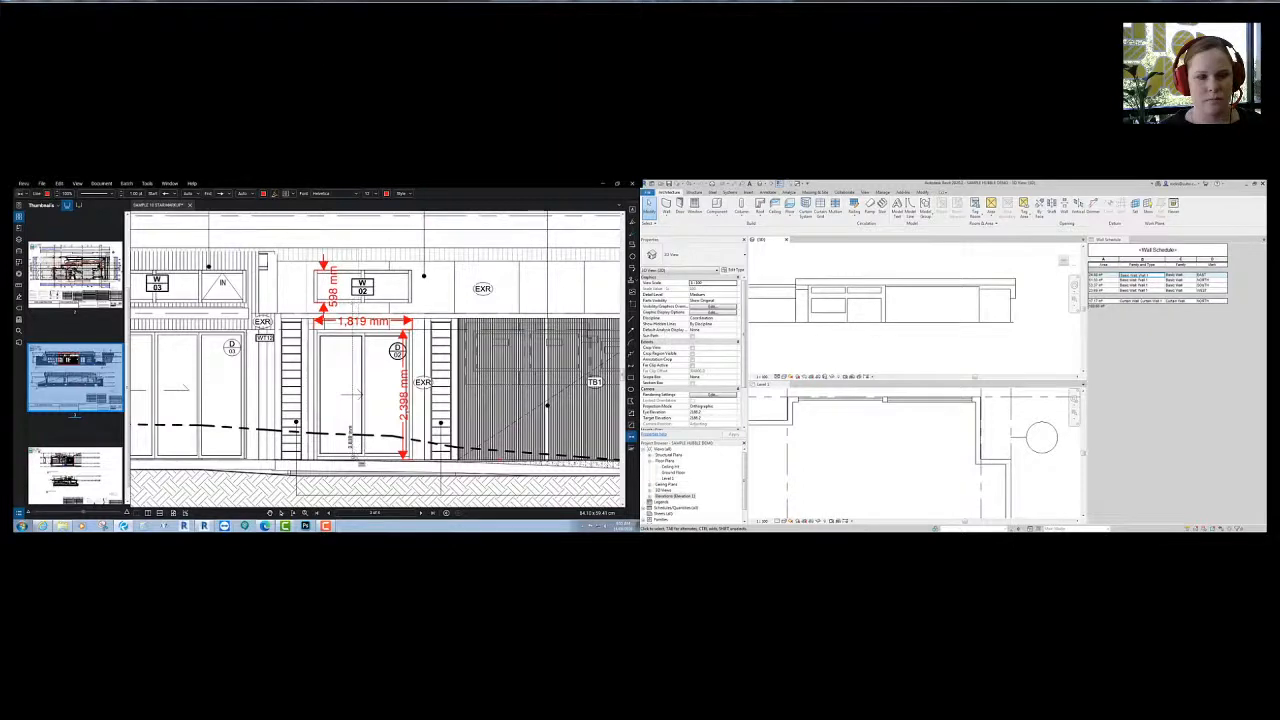
pyautogui.click(346, 460)
pyautogui.moveTo(422, 460); pyautogui.dragTo(391, 462, button='middle')
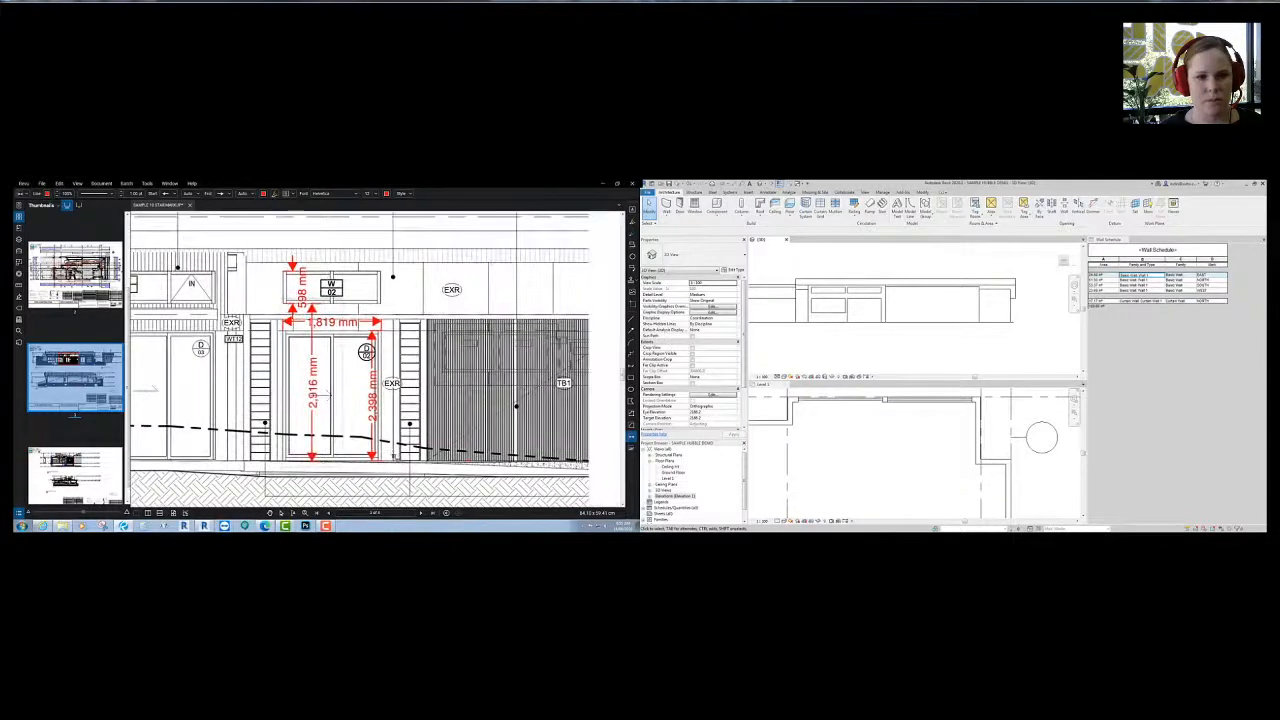
pyautogui.press('Escape')
# - Return to Revit and pan the Level 1 floor plan toward the front wall
pyautogui.click(900, 346)
pyautogui.scroll(2, 905, 301)
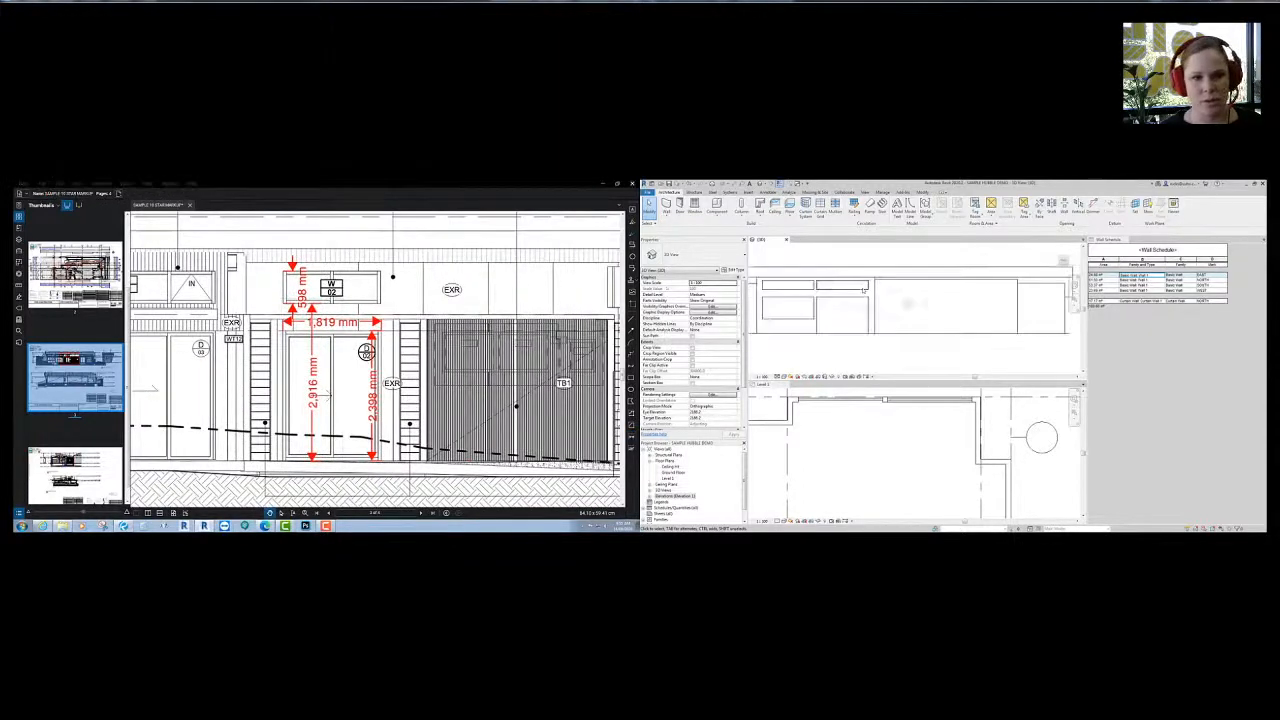
pyautogui.click(883, 463)
pyautogui.scroll(-2, 930, 432)
pyautogui.moveTo(930, 433); pyautogui.dragTo(1074, 440, button='middle')
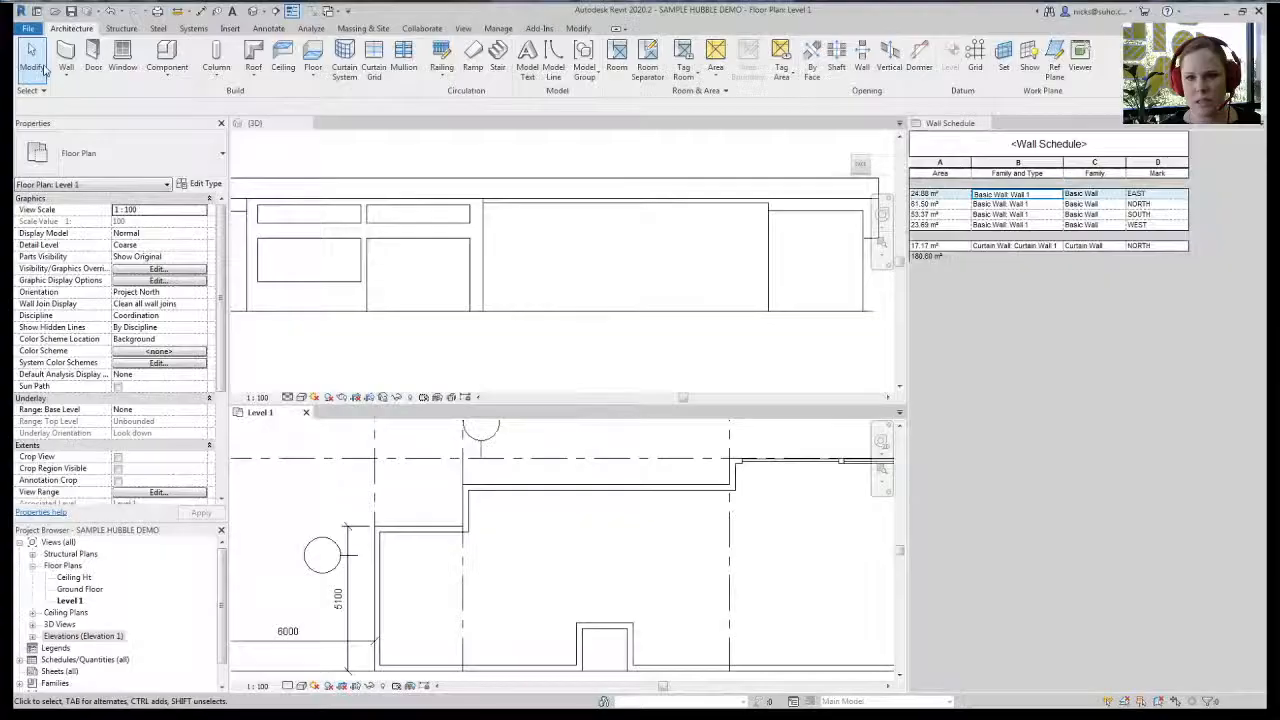
# - Start a Curtain Wall 1 wall with base Ground Floor and an unconnected top
pyautogui.click(665, 205)
pyautogui.click(696, 255)
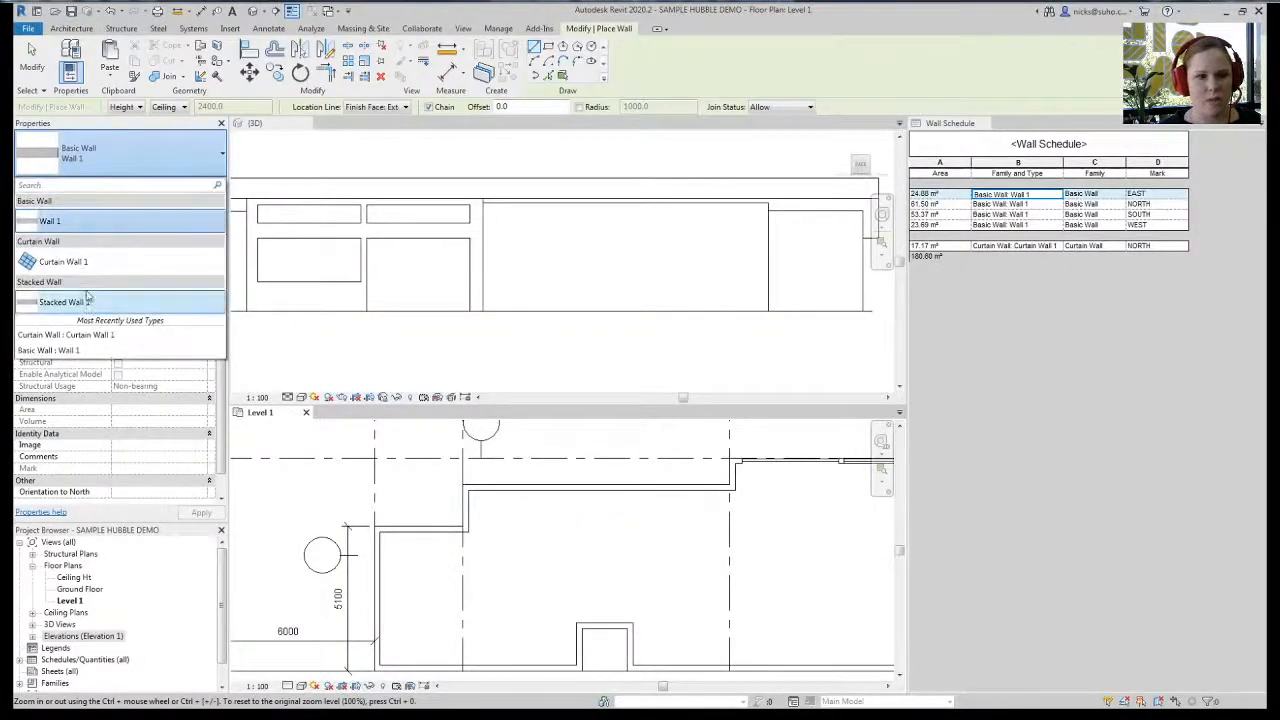
pyautogui.click(63, 261)
pyautogui.moveTo(641, 543); pyautogui.dragTo(509, 514, button='middle')
pyautogui.click(200, 210)
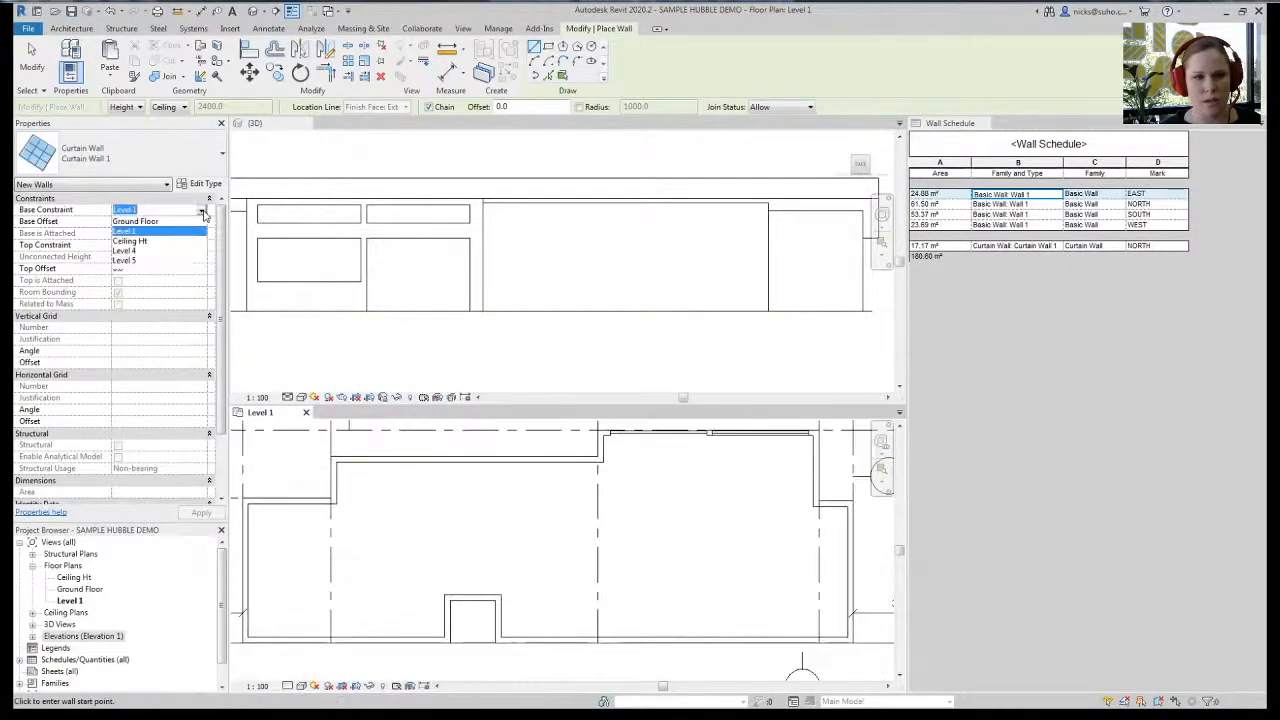
pyautogui.click(174, 245)
pyautogui.click(201, 249)
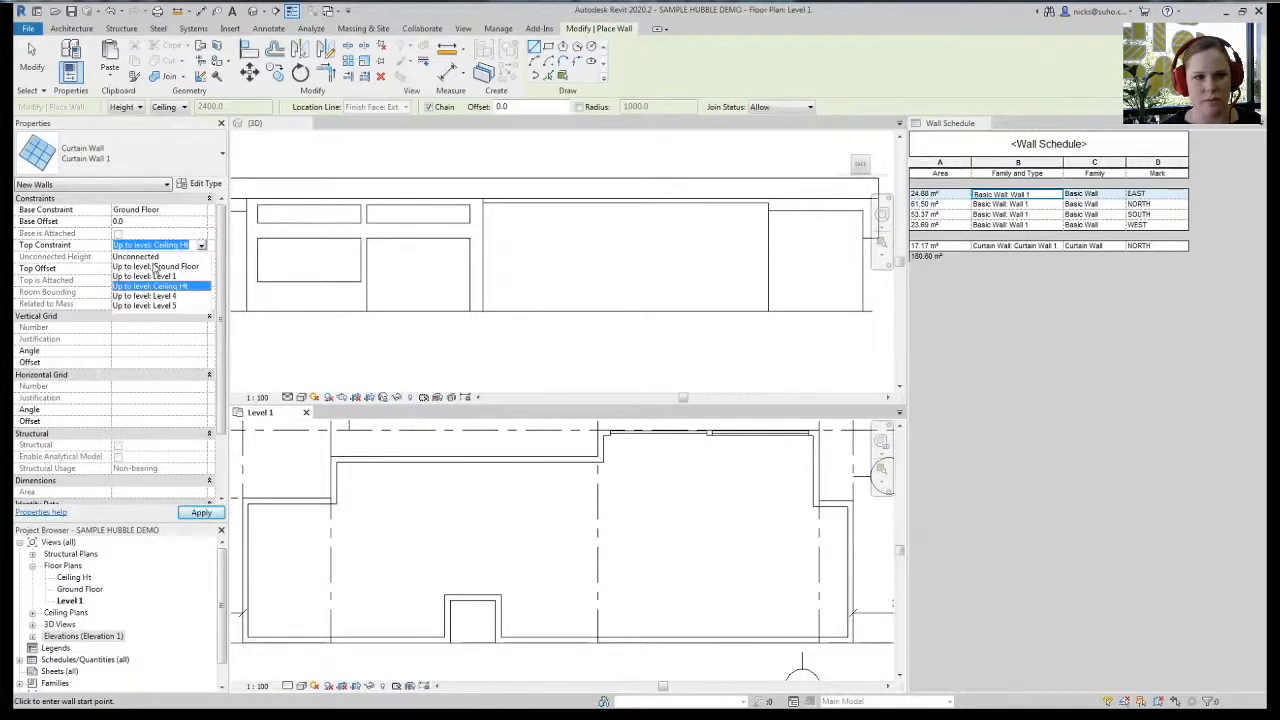
pyautogui.click(152, 257)
# - Draw the curtain wall along the front wall near the corner and select it
pyautogui.moveTo(637, 555); pyautogui.dragTo(545, 585, button='middle')
pyautogui.scroll(3, 474, 505)
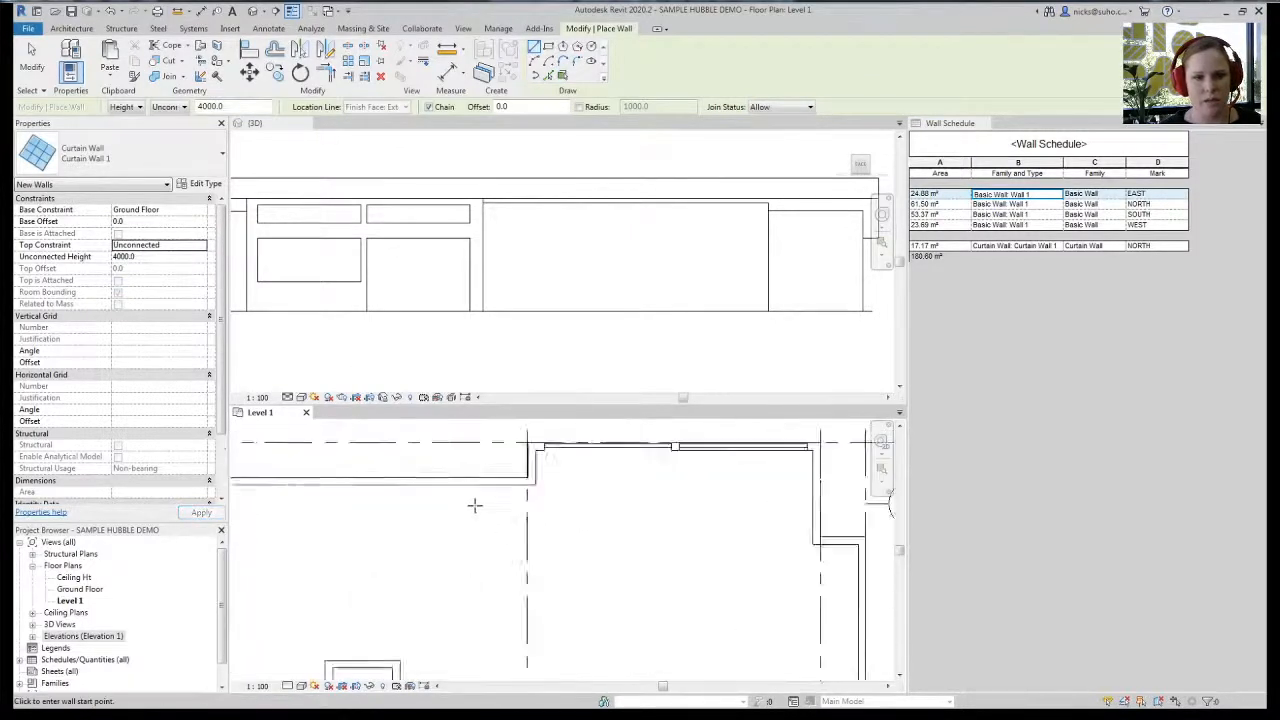
pyautogui.click(554, 469)
pyautogui.click(376, 462)
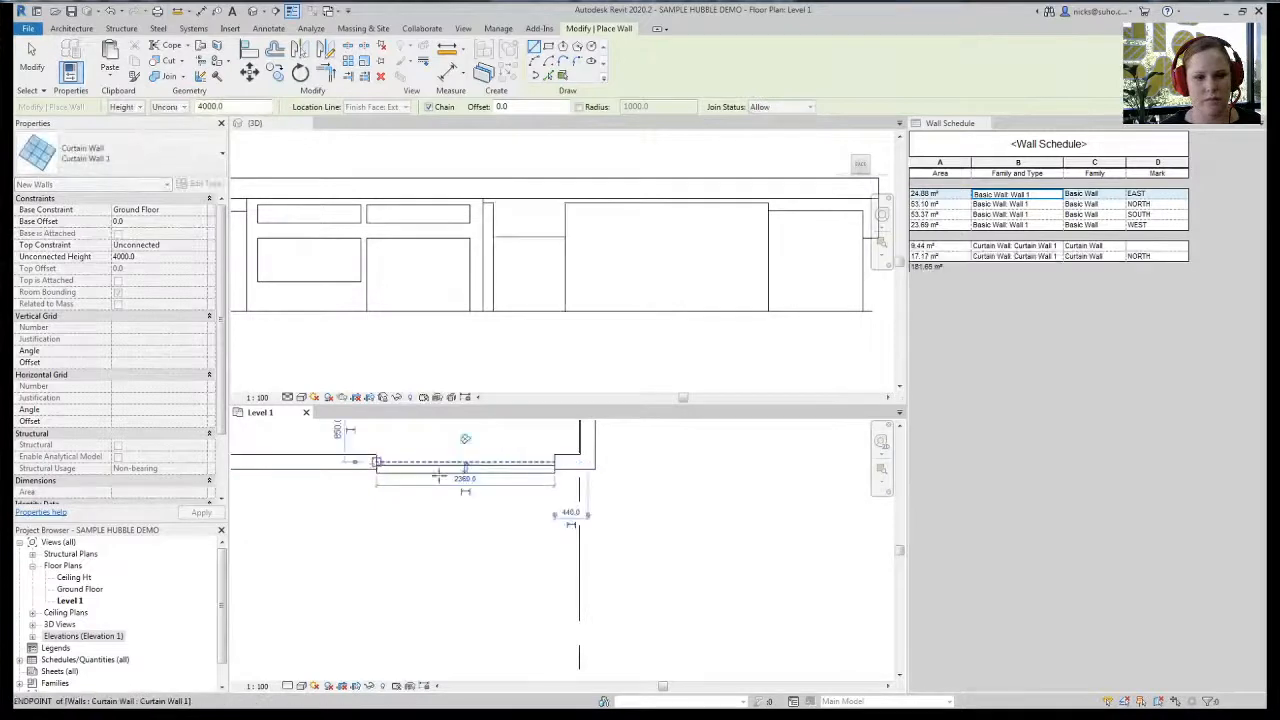
pyautogui.press('Escape')
pyautogui.press('Escape')
pyautogui.click(538, 479)
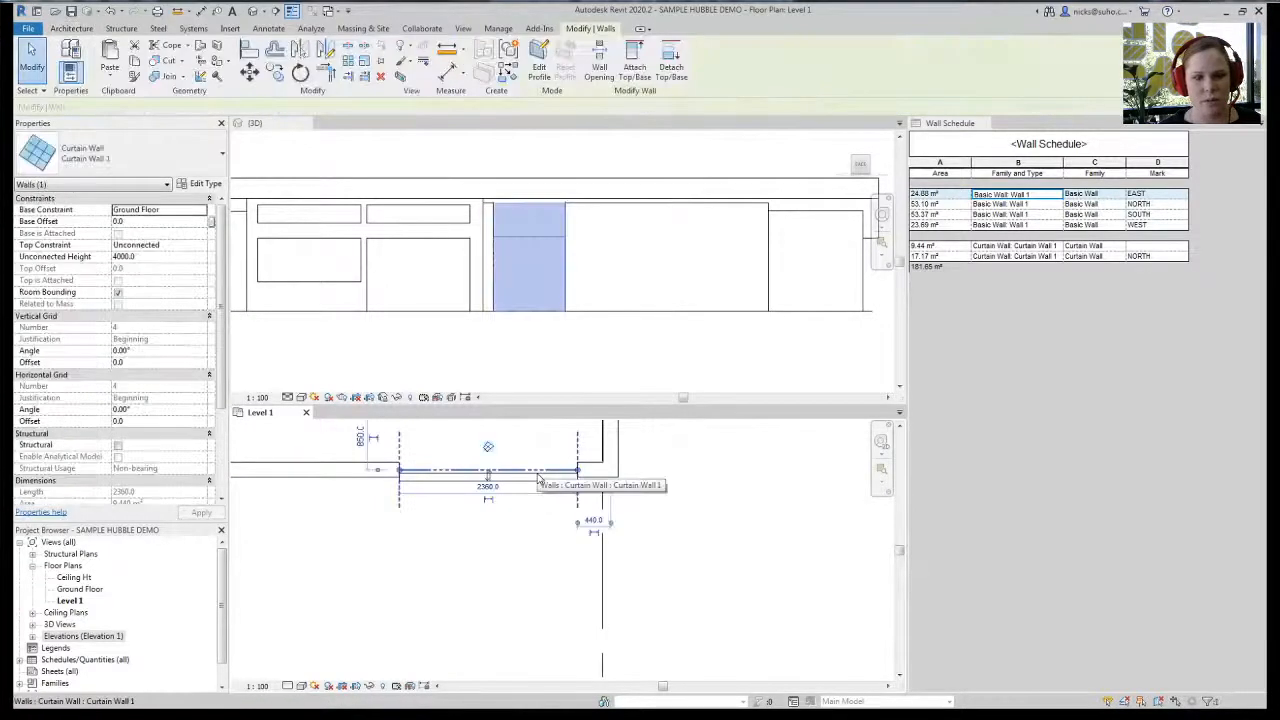
# - Lower the wall's top, set its width to 1800 mm, and edit its 2400 mm height
pyautogui.click(534, 284)
pyautogui.scroll(2, 534, 284)
pyautogui.moveTo(512, 150); pyautogui.dragTo(512, 253)
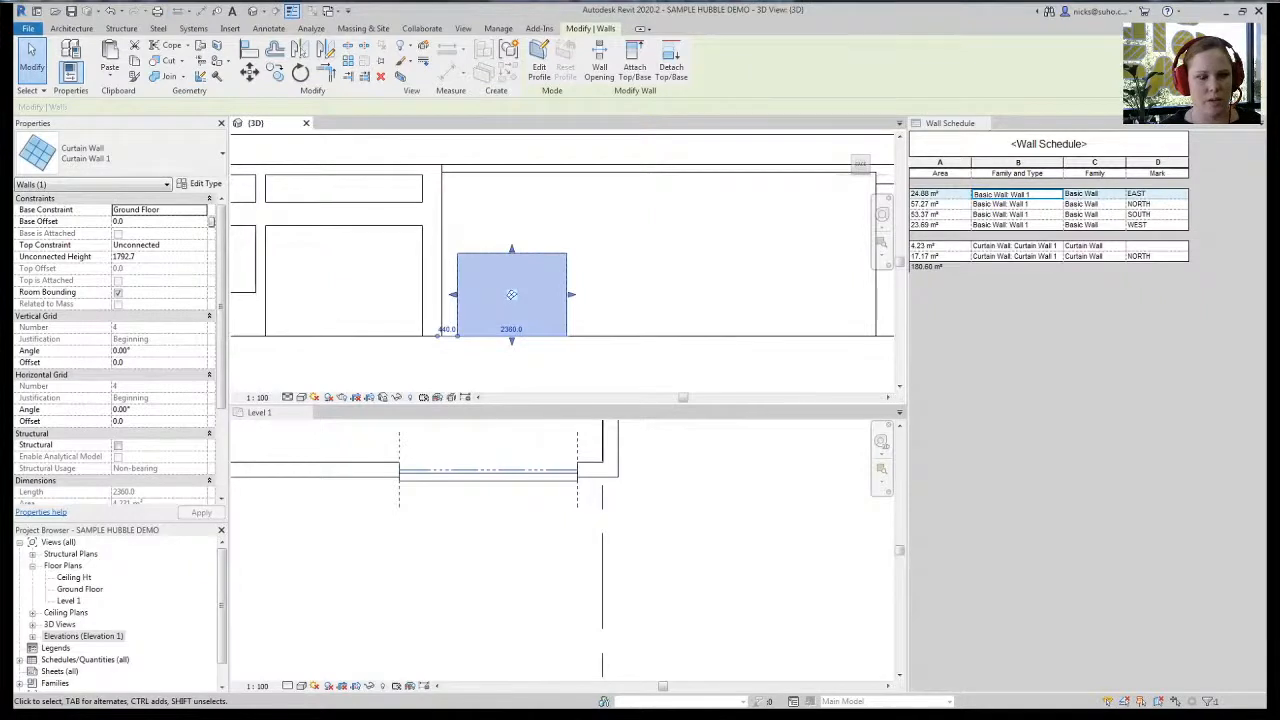
pyautogui.click(511, 328)
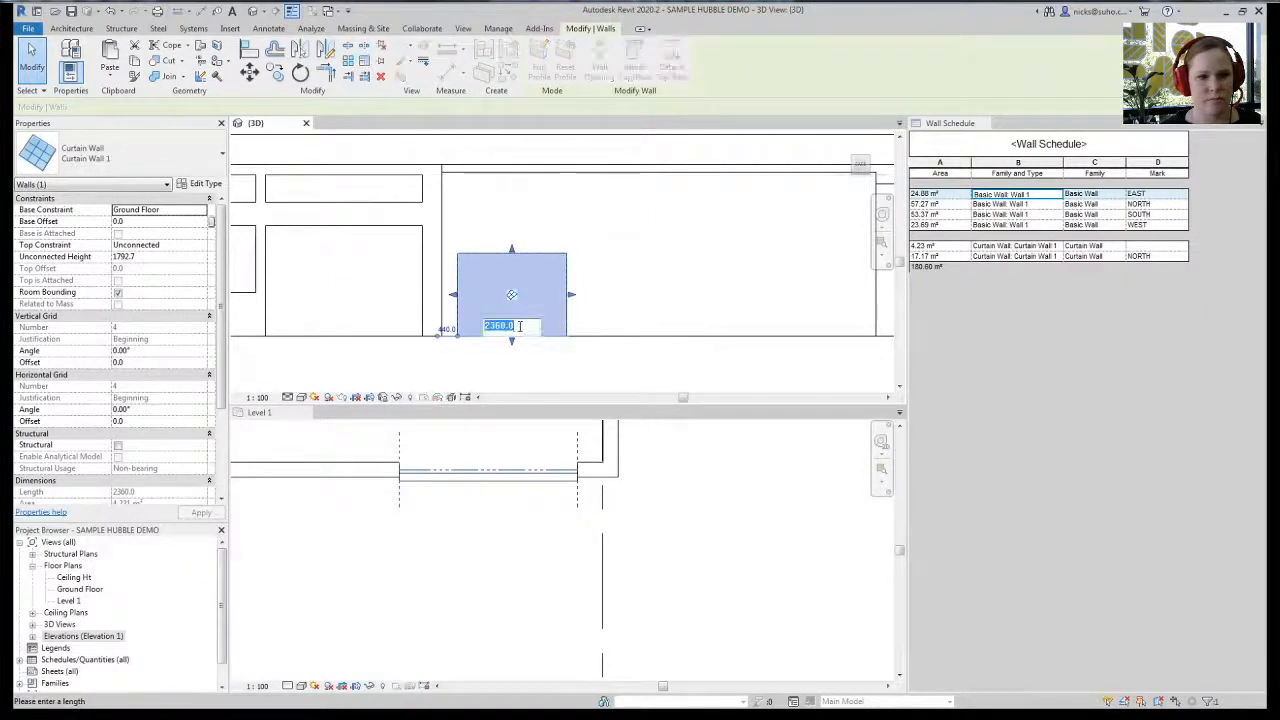
pyautogui.write('1800')
pyautogui.press('Return')
pyautogui.scroll(3, 520, 326)
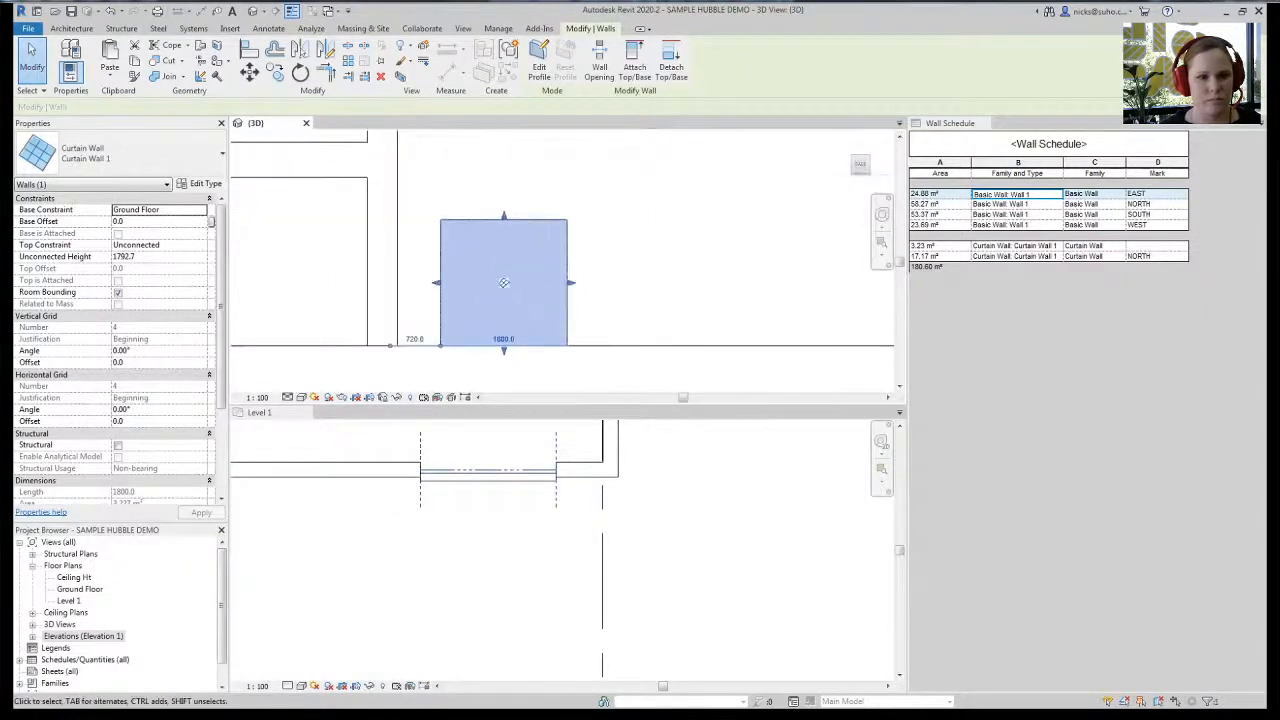
pyautogui.click(197, 256)
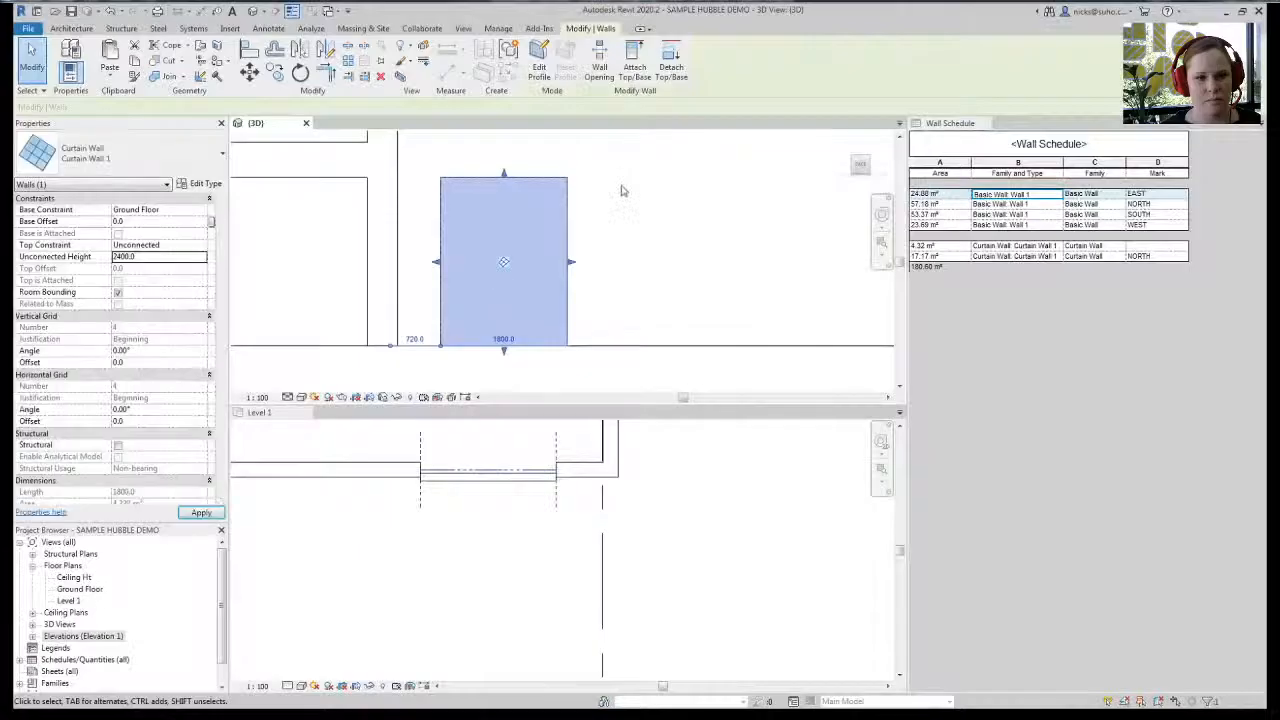
# - Paste a copy of the curtain wall in place as a 600 mm strip at 2900 mm base offset
pyautogui.click(114, 84)
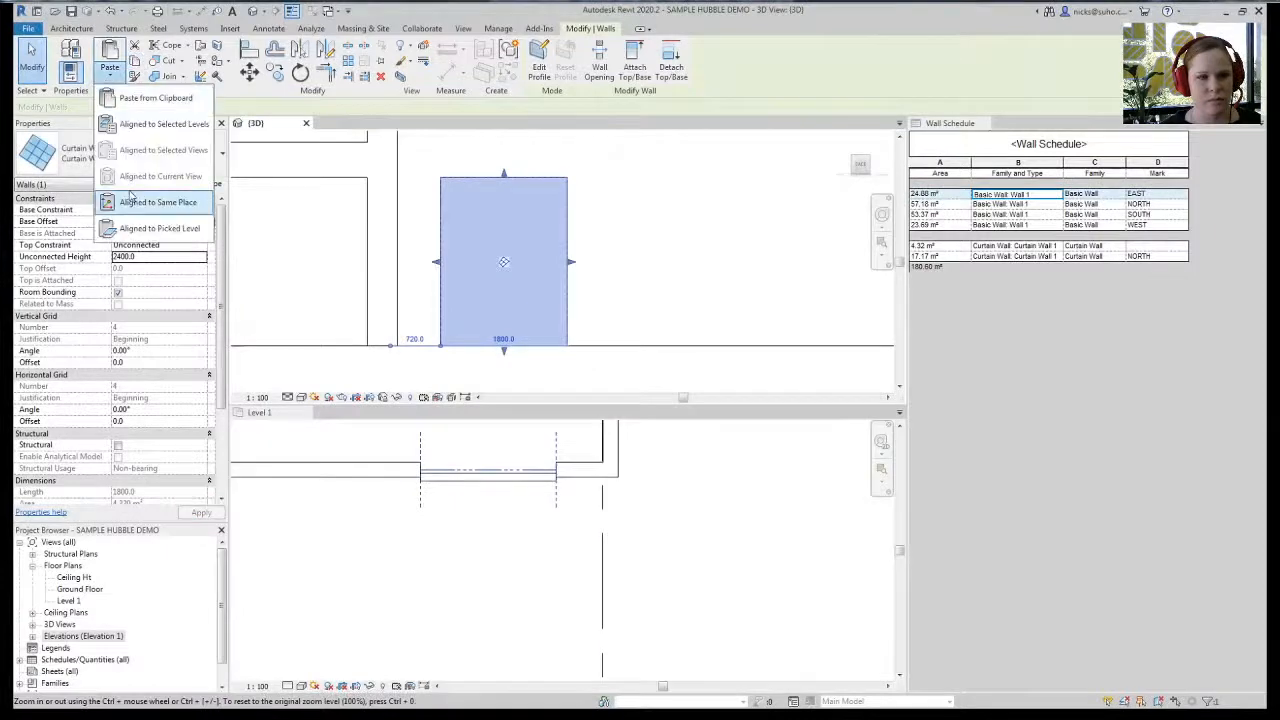
pyautogui.click(130, 197)
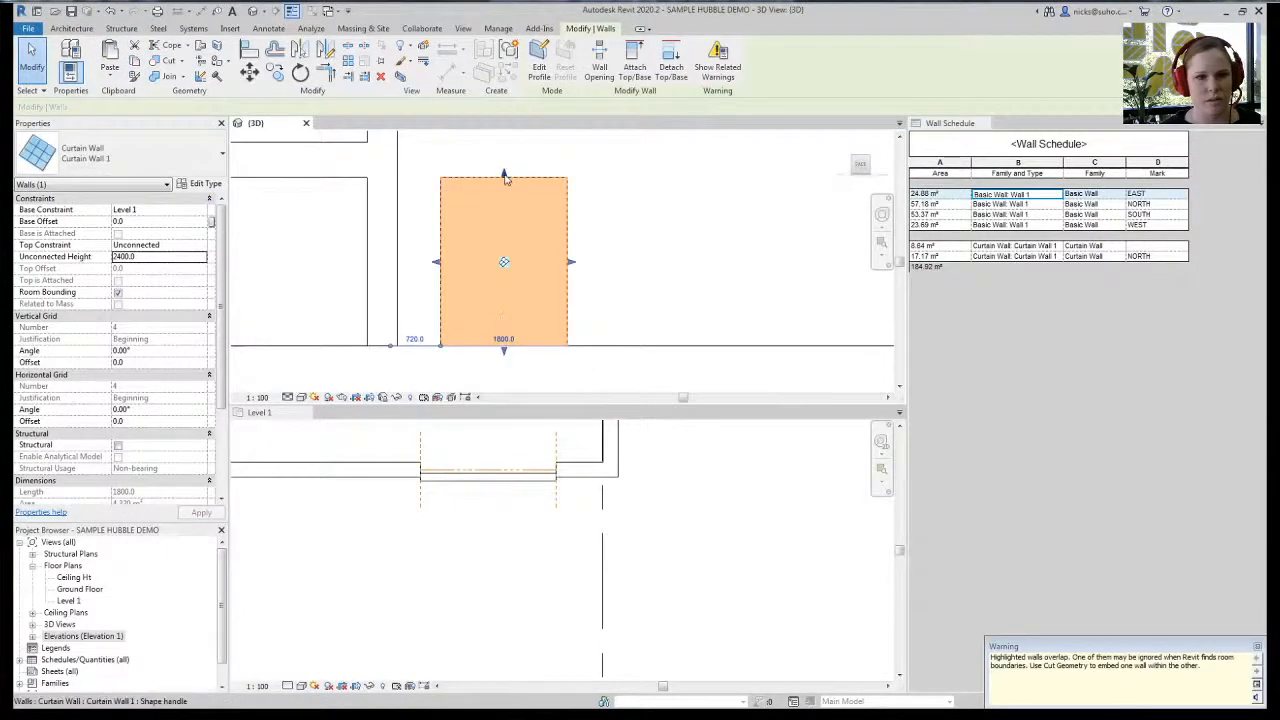
pyautogui.moveTo(504, 176); pyautogui.dragTo(504, 140)
pyautogui.moveTo(504, 193); pyautogui.dragTo(508, 160)
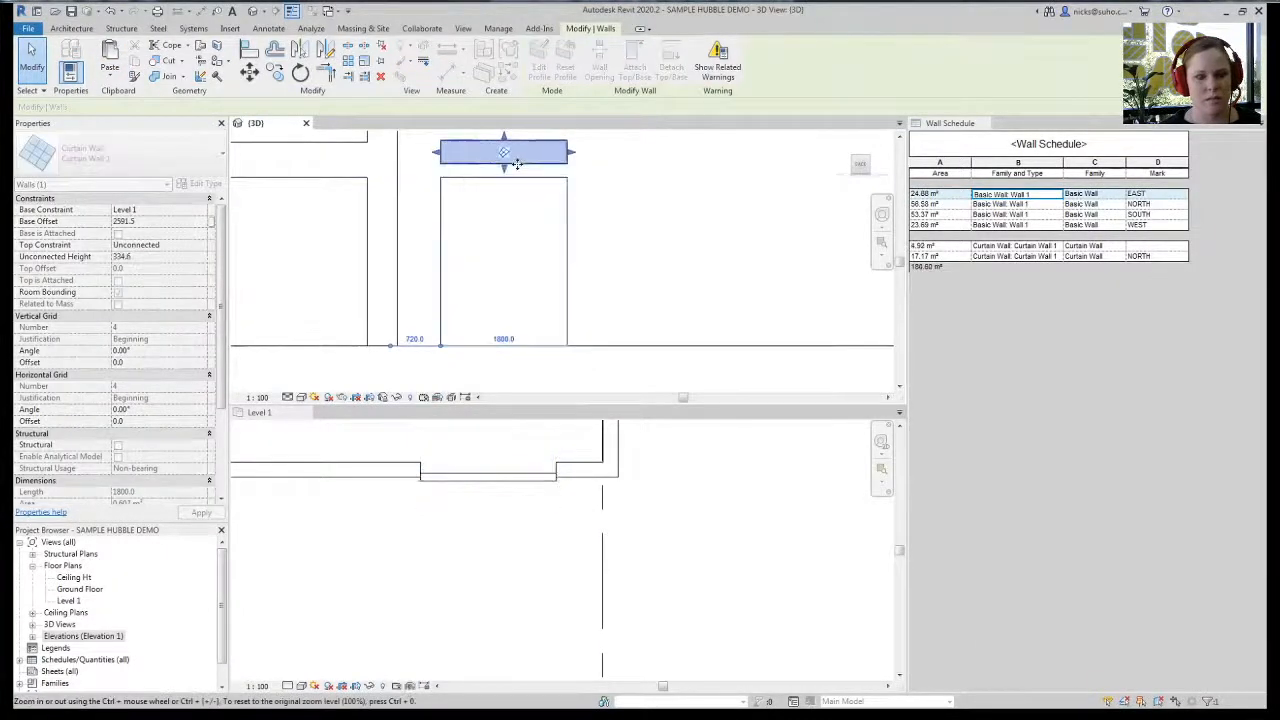
pyautogui.moveTo(508, 160); pyautogui.dragTo(534, 251, button='middle')
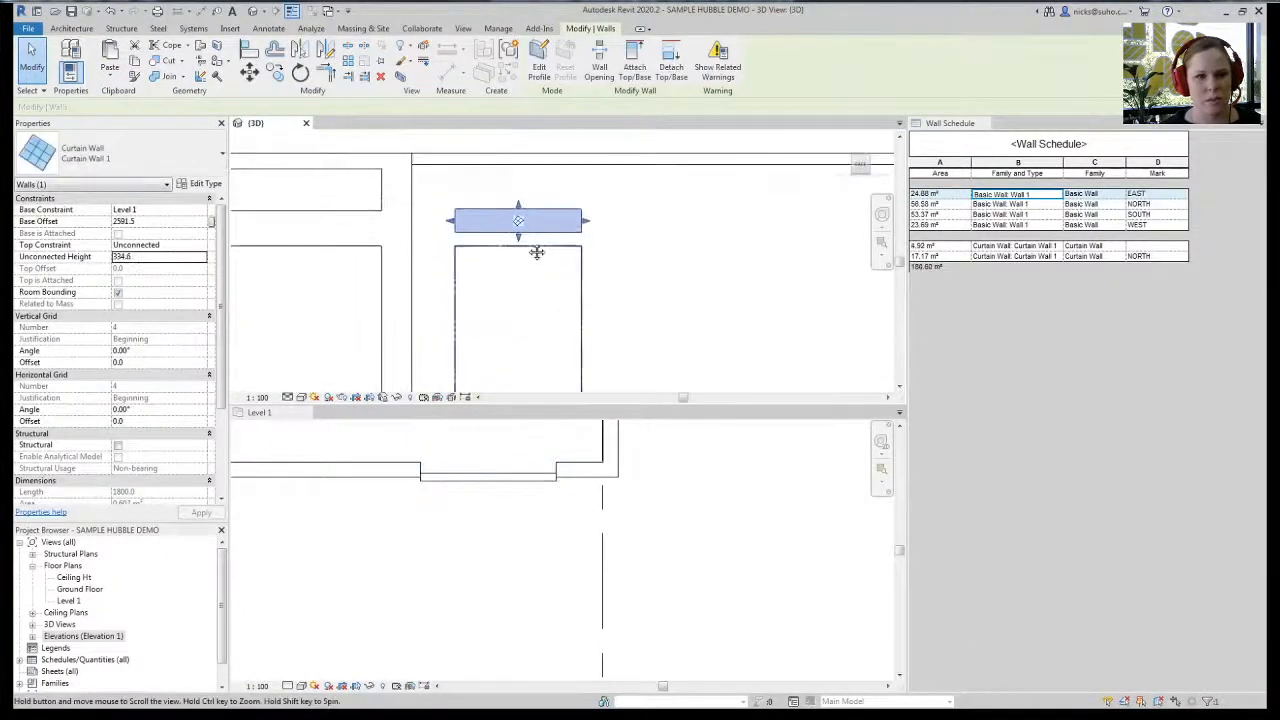
pyautogui.click(161, 218)
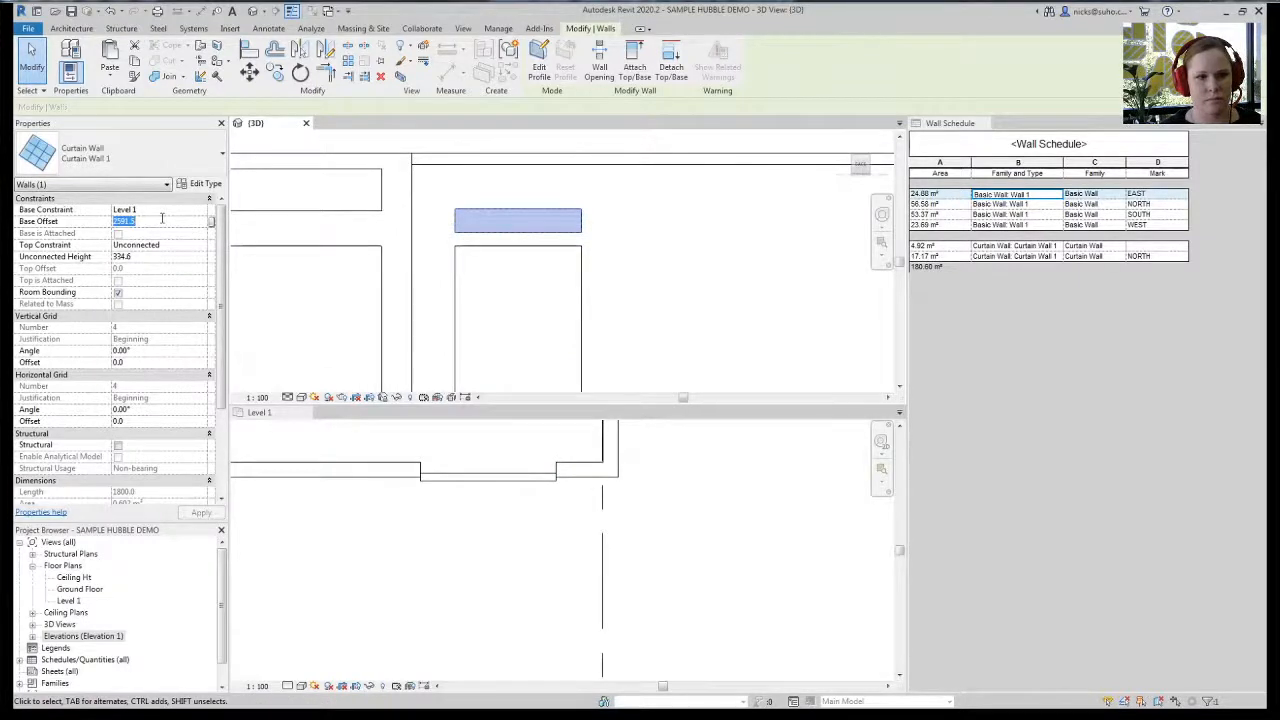
pyautogui.write('2900')
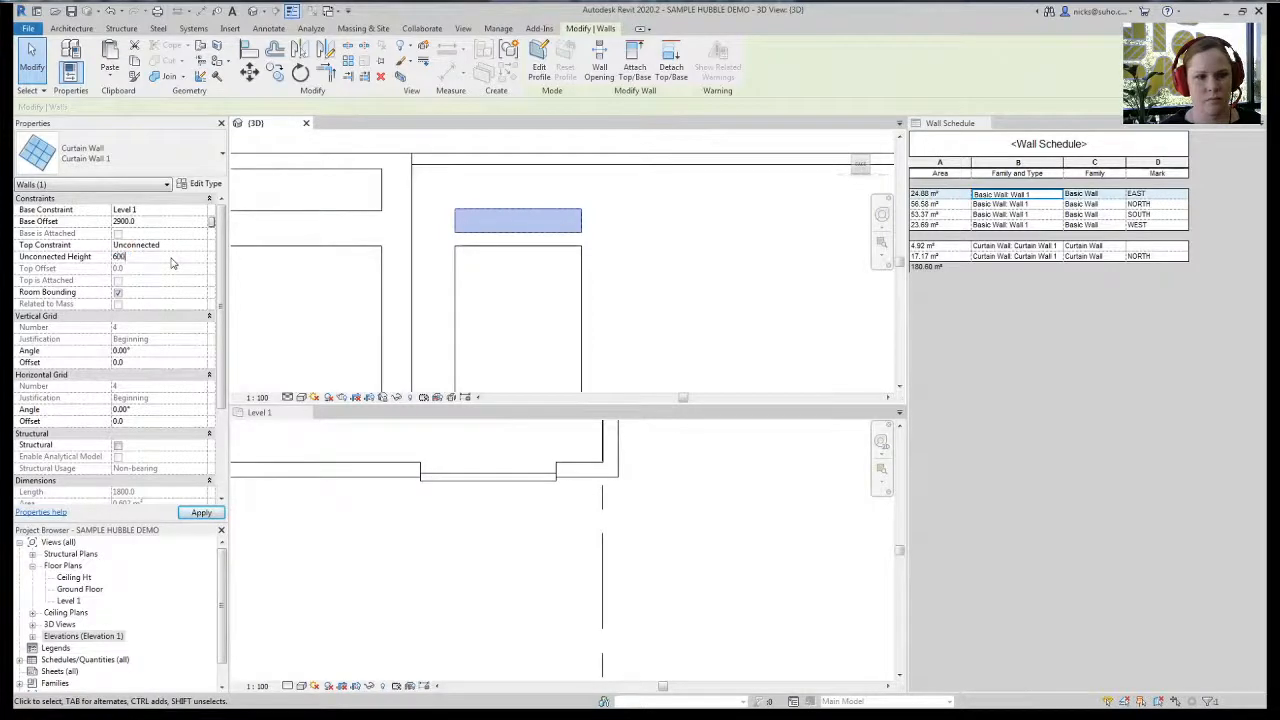
pyautogui.click(697, 320)
# - Select both door curtain walls and set their Mark to NORTH, accepting the warning
pyautogui.scroll(-3, 515, 278)
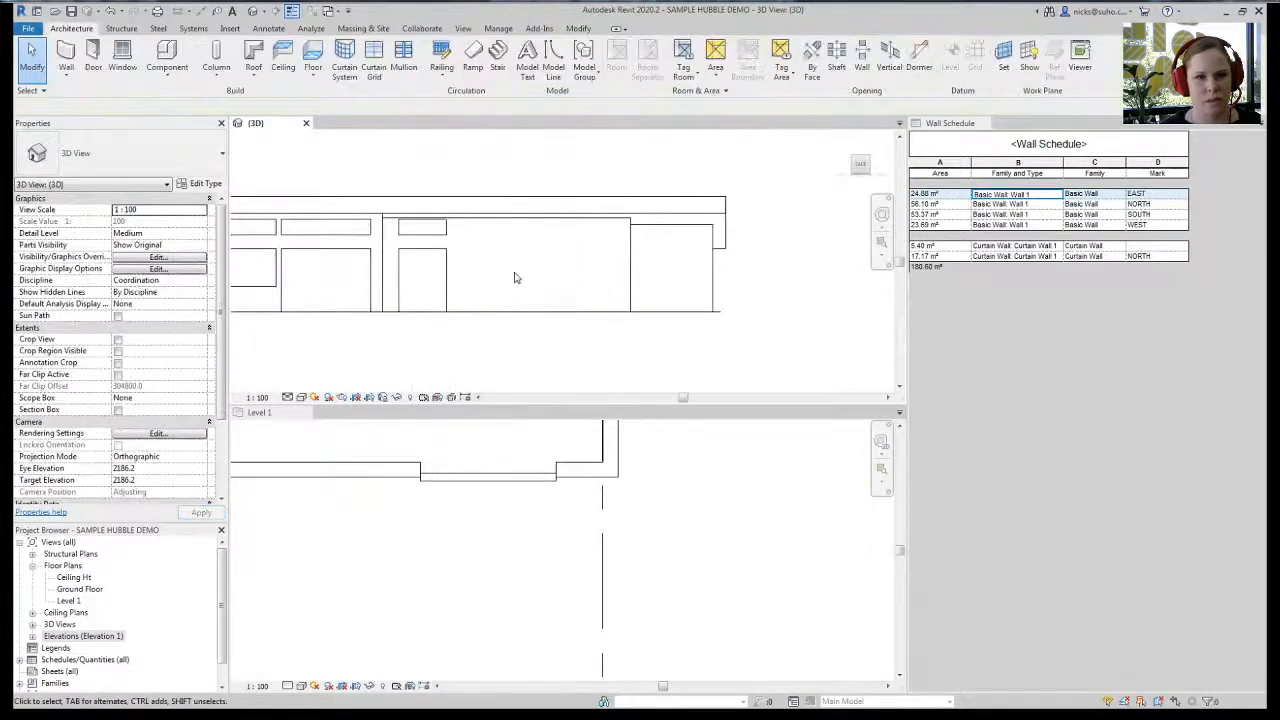
pyautogui.moveTo(457, 238); pyautogui.dragTo(487, 240, button='middle')
pyautogui.click(473, 229)
pyautogui.keyDown('ctrl'); pyautogui.click(453, 278); pyautogui.keyUp('ctrl')
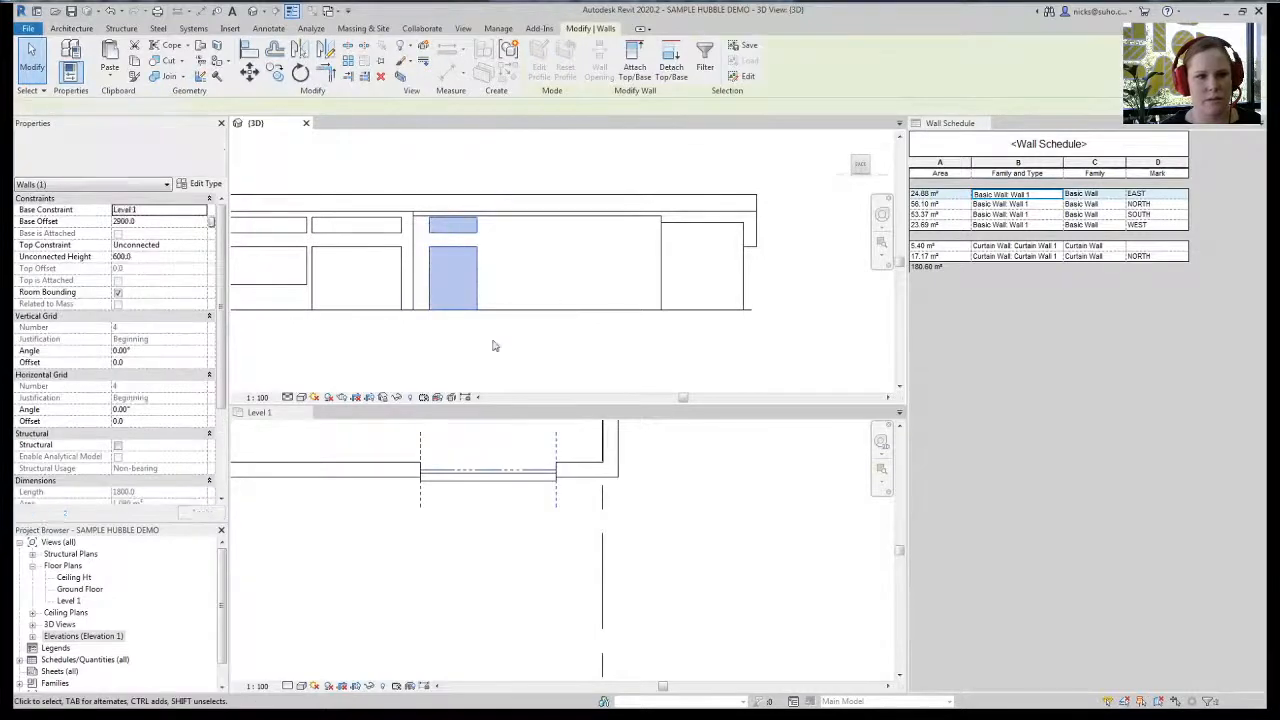
pyautogui.scroll(-4, 133, 436)
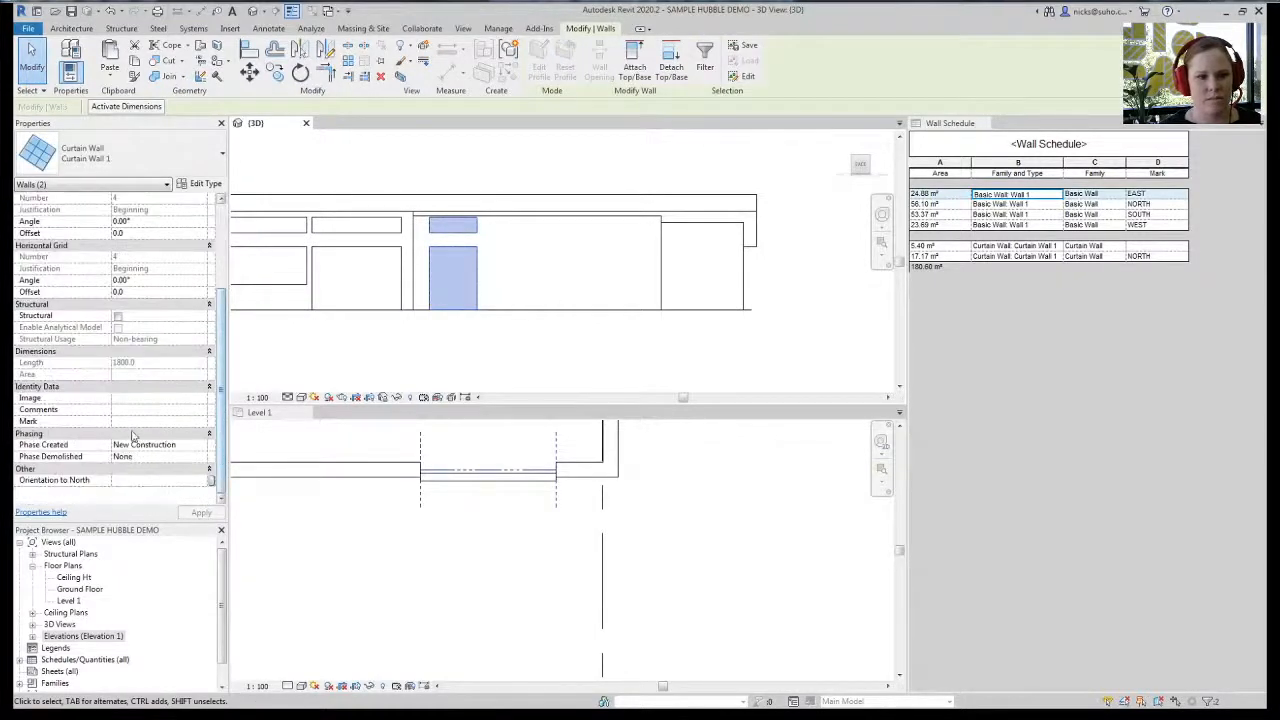
pyautogui.click(133, 422)
pyautogui.write('NORTH')
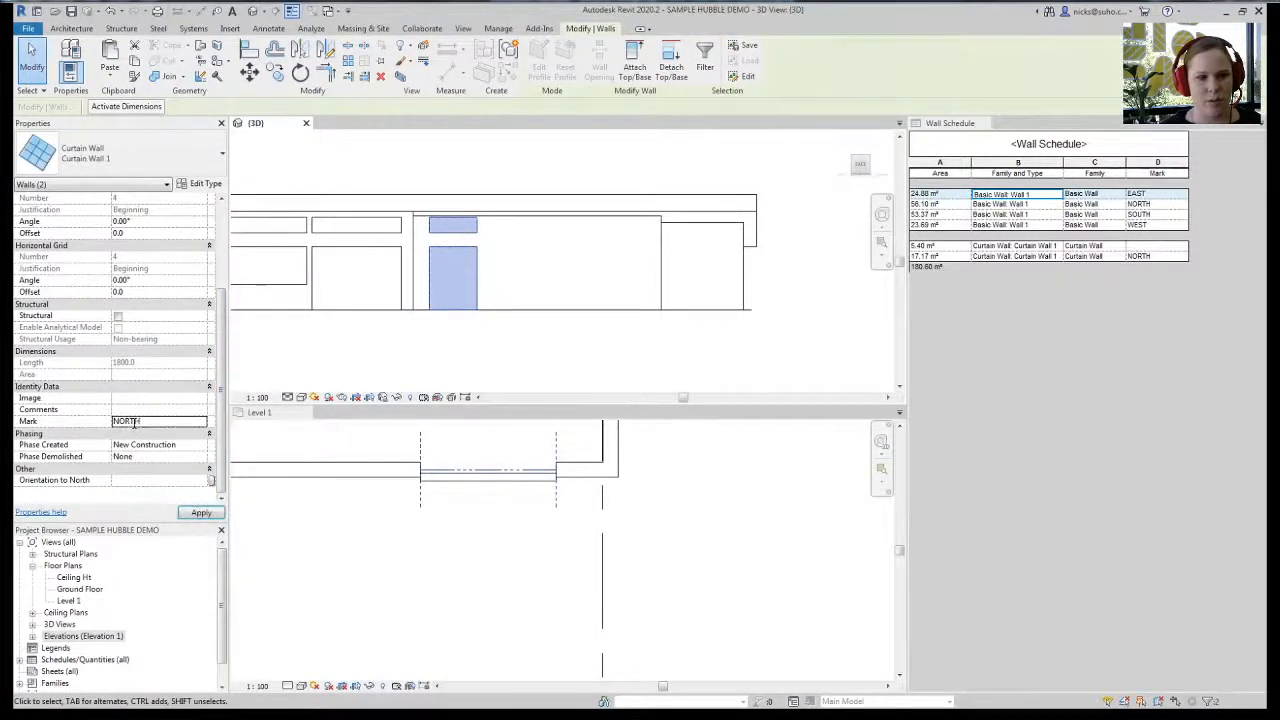
pyautogui.click(708, 407)
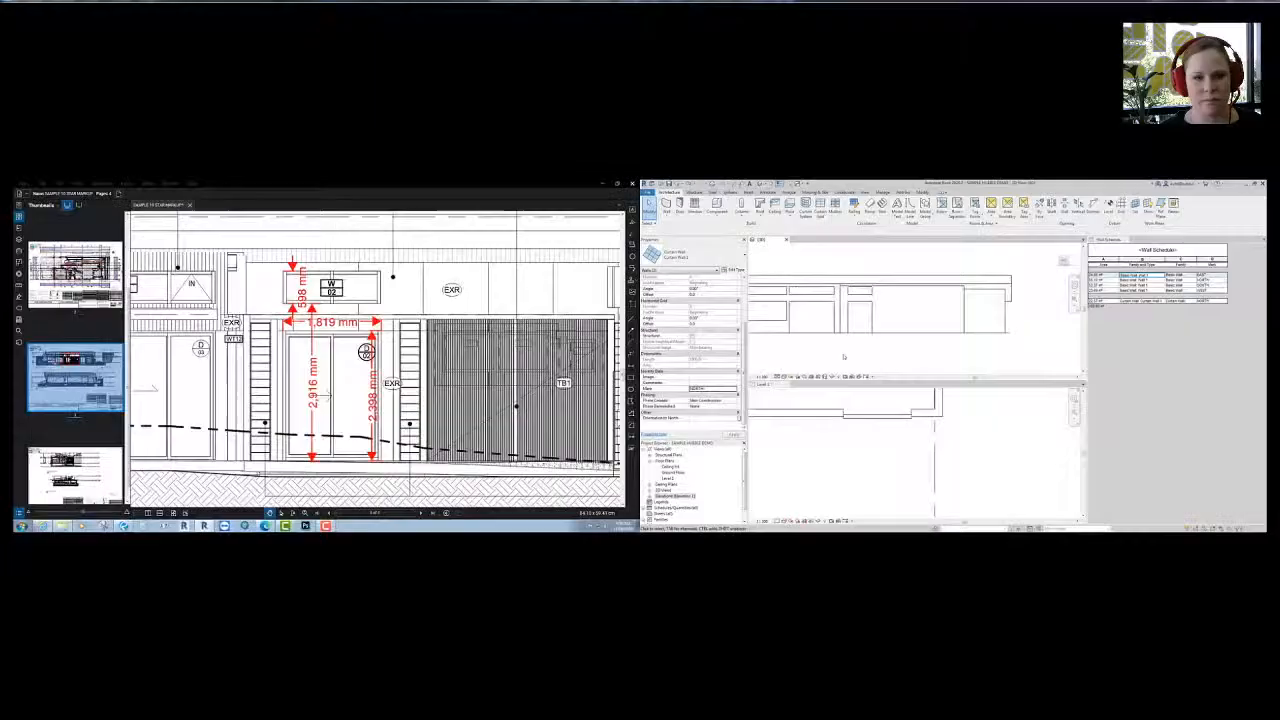
# - Zoom to window W01 and measure its 598 mm height
pyautogui.scroll(-3, 313, 338)
pyautogui.moveTo(313, 338)
pyautogui.mouseDown()
pyautogui.moveTo(213, 340)
pyautogui.moveTo(213, 378)
pyautogui.mouseUp()
pyautogui.scroll(4, 417, 388)
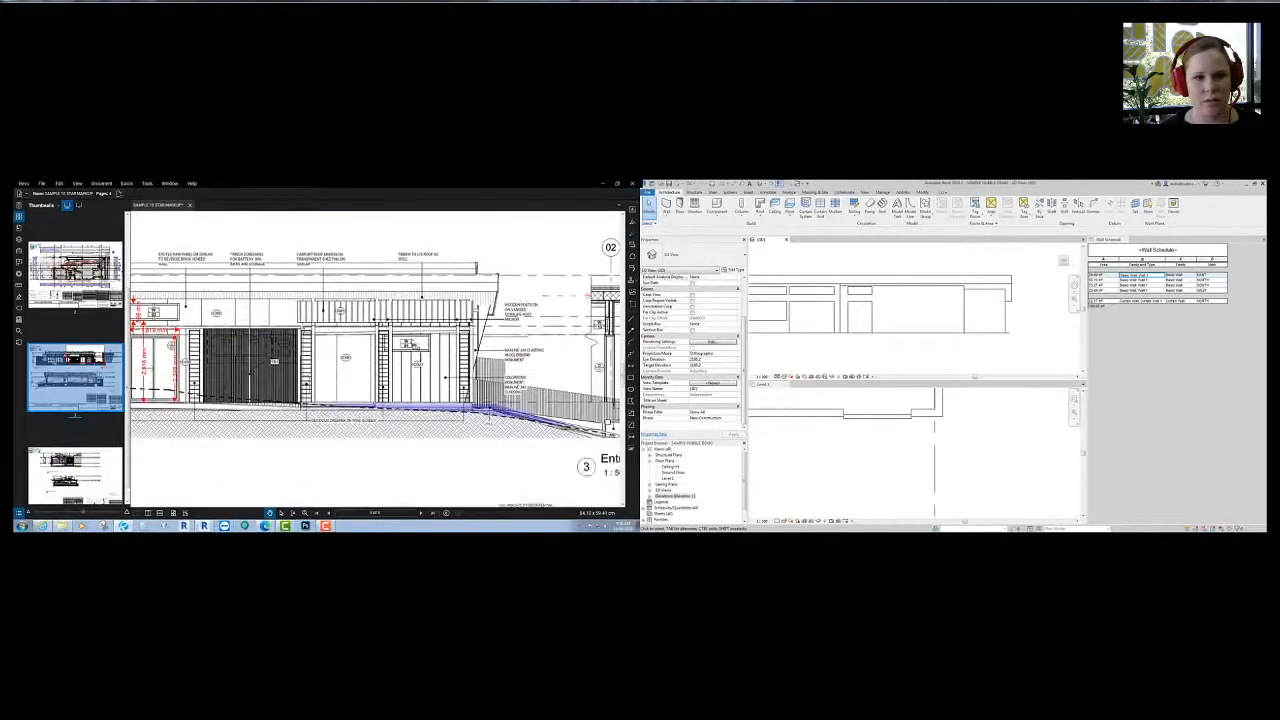
pyautogui.click(632, 437)
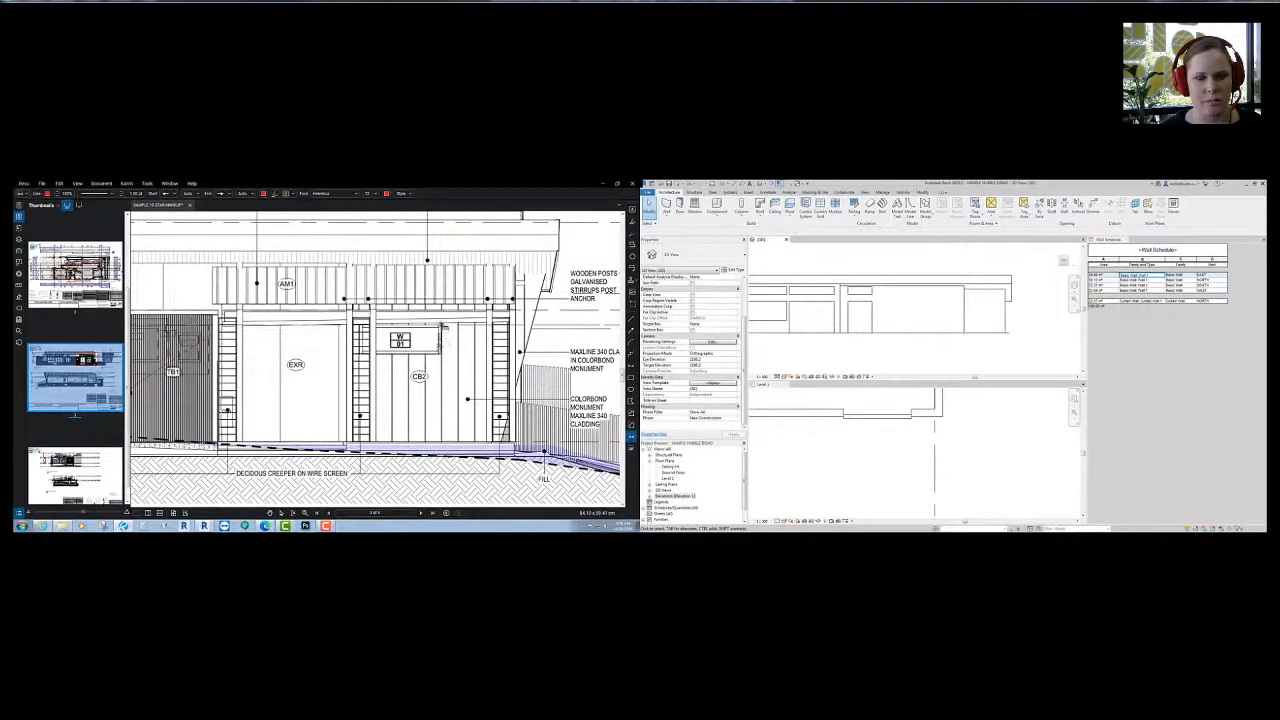
pyautogui.scroll(3, 443, 339)
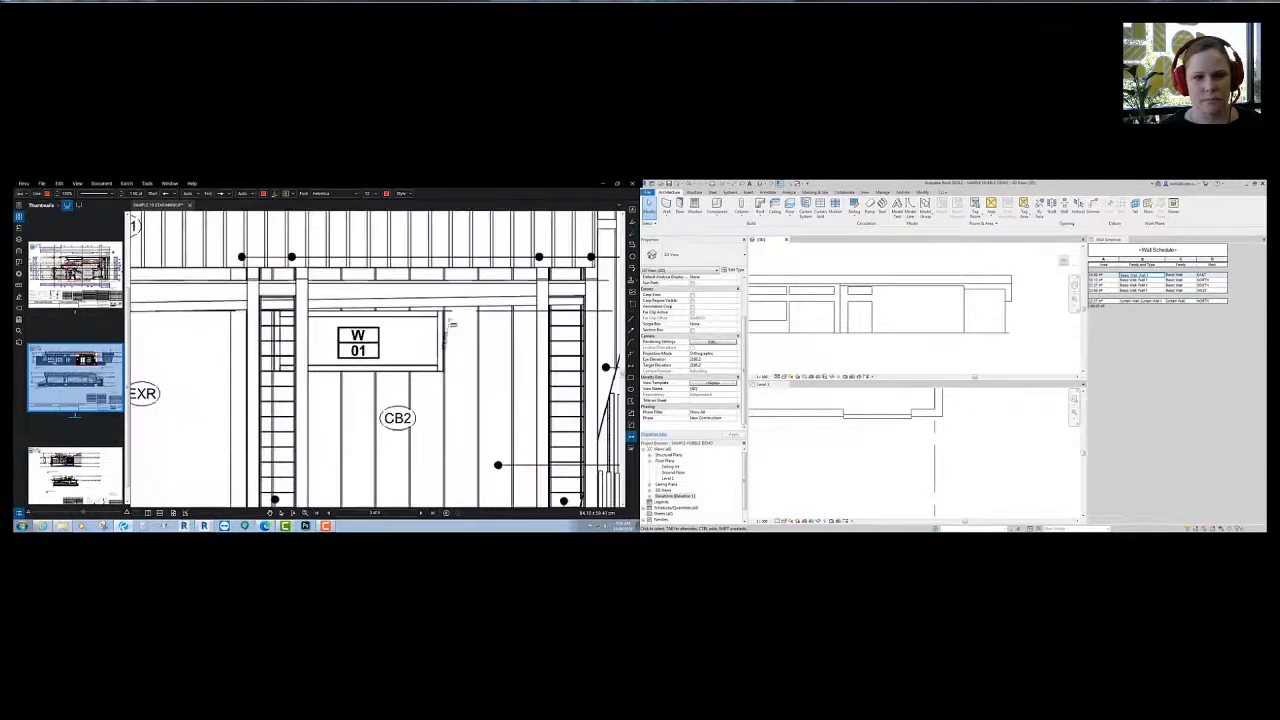
pyautogui.click(445, 366)
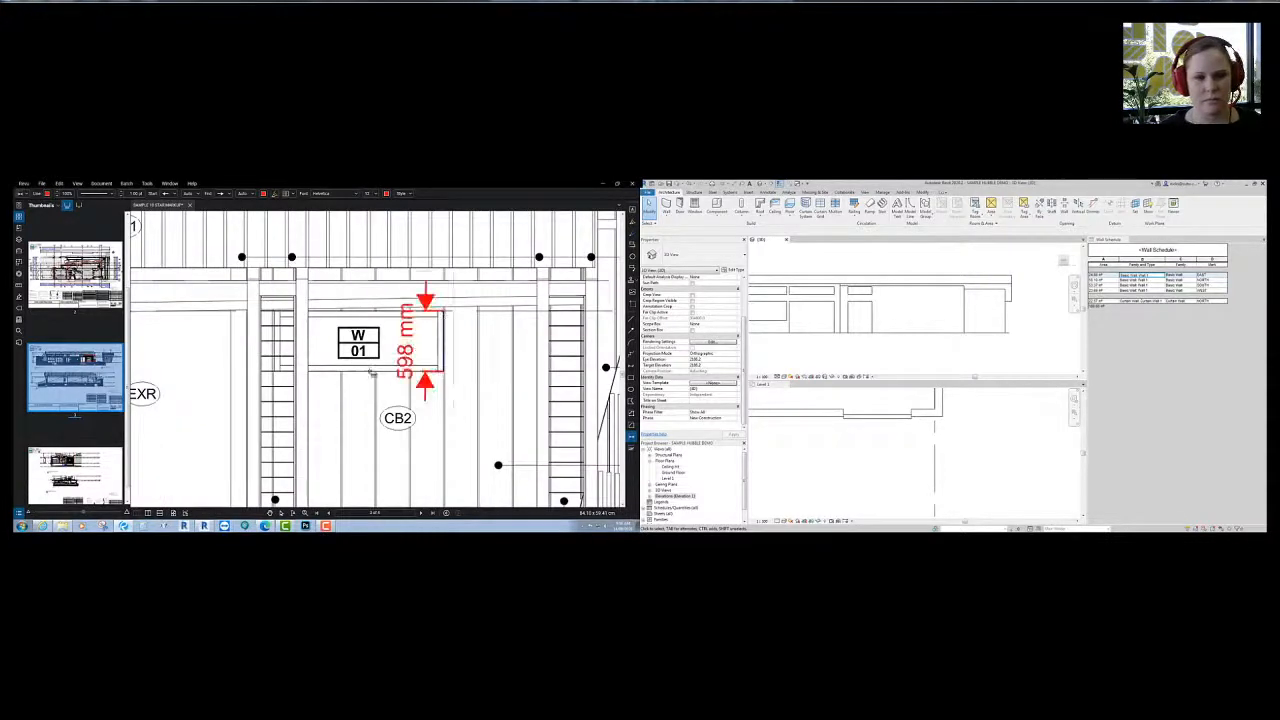
# - Measure the 1,800 mm from the window down to the floor and its 1,600 mm width
pyautogui.click(371, 371)
pyautogui.moveTo(391, 439)
pyautogui.mouseDown(button='middle')
pyautogui.moveTo(424, 299)
pyautogui.moveTo(435, 453)
pyautogui.mouseUp(button='middle')
pyautogui.click(400, 416)
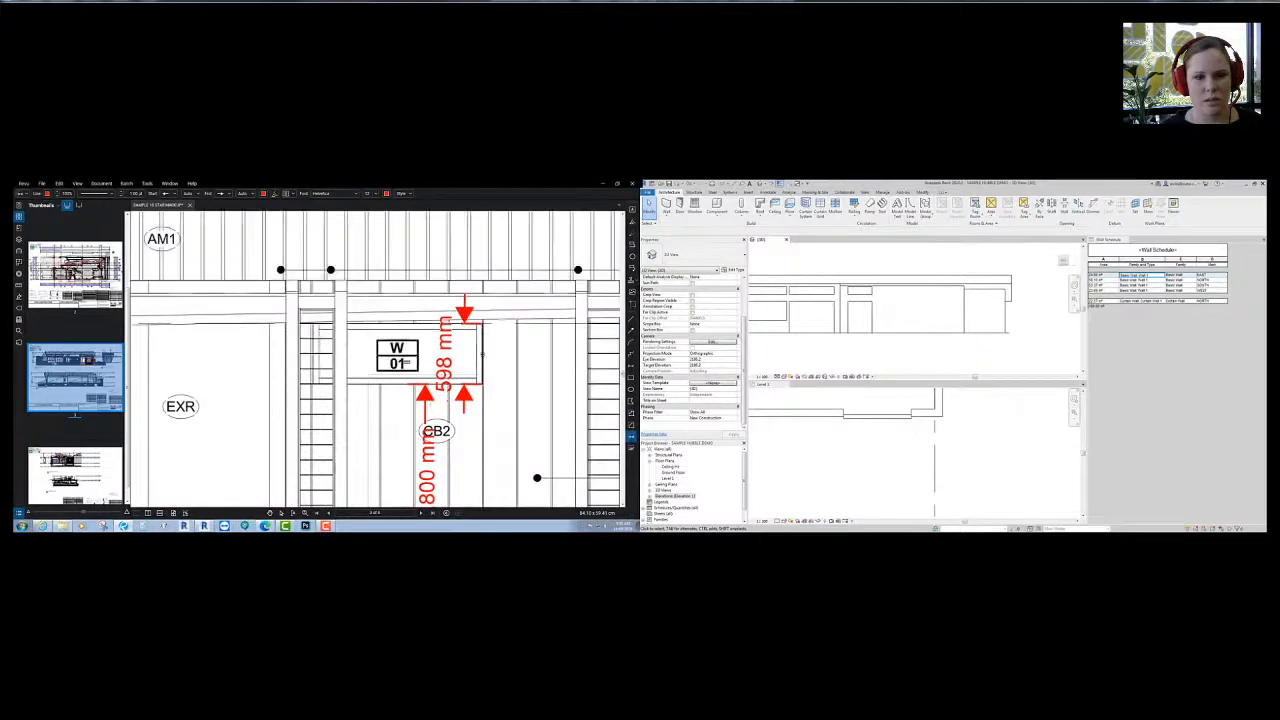
pyautogui.click(312, 357)
# - Return to Revit and make the 3D view the working view
pyautogui.scroll(-3, 396, 411)
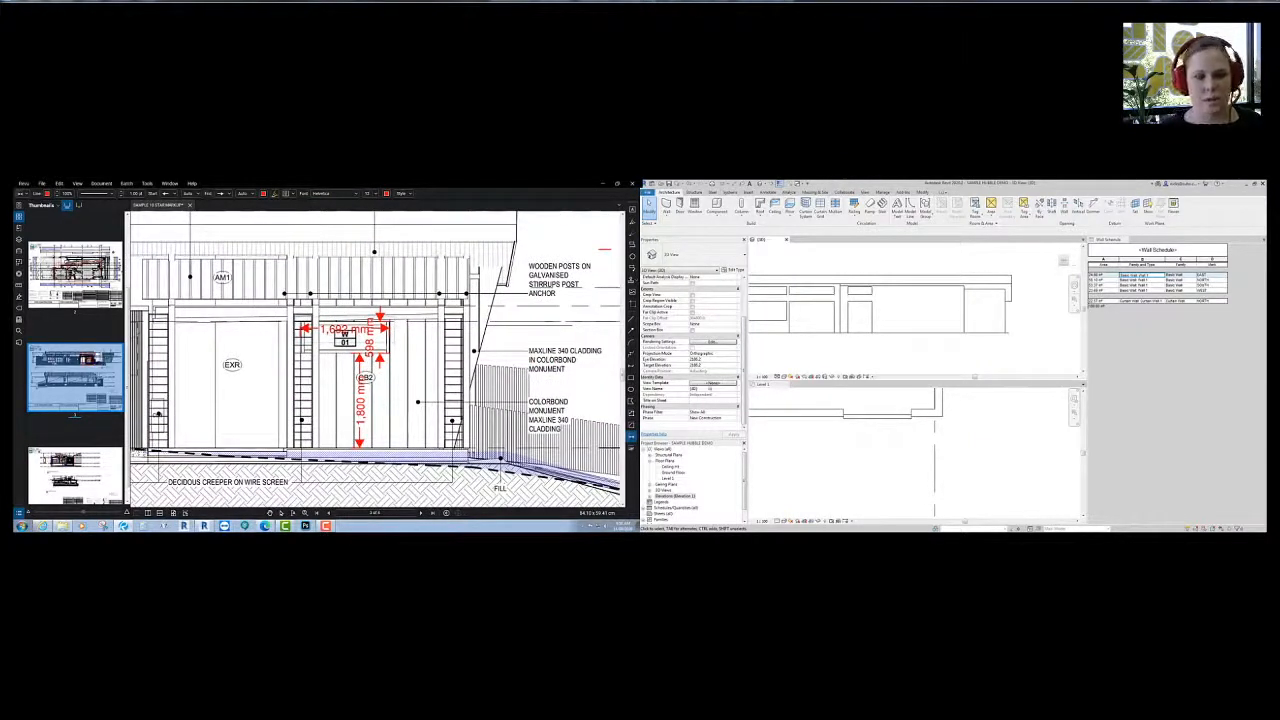
pyautogui.scroll(-2, 893, 356)
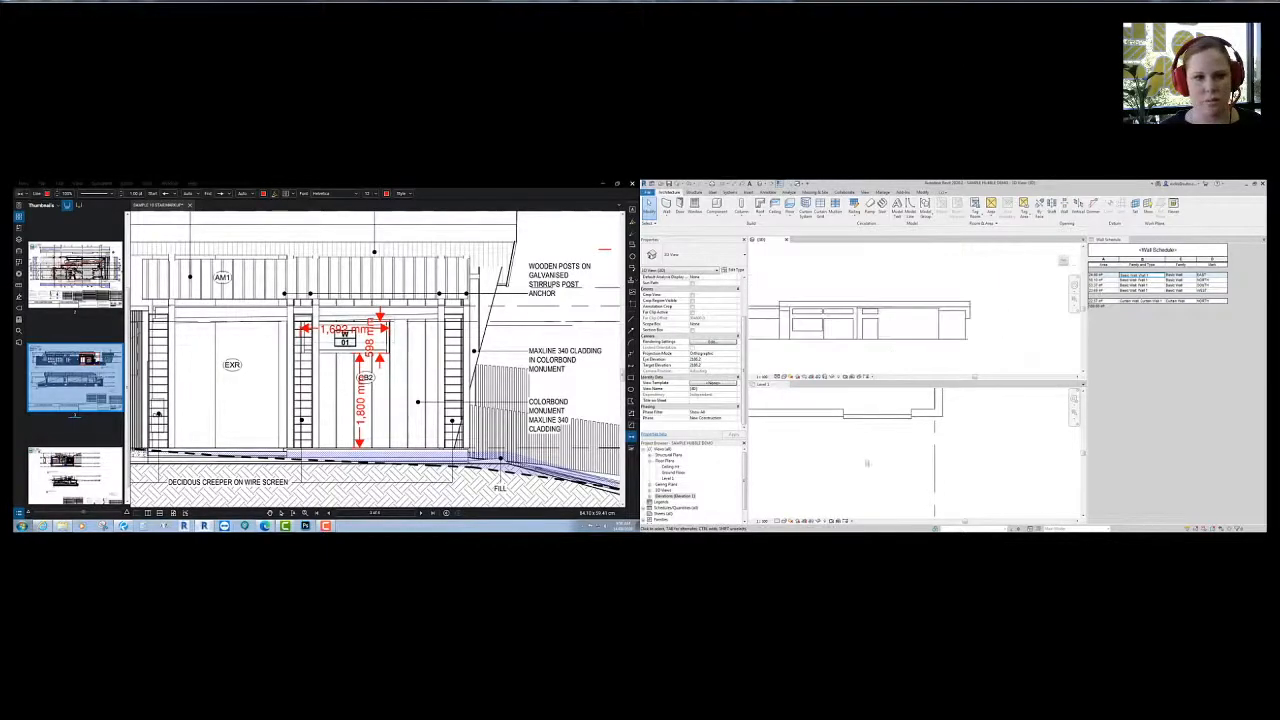
pyautogui.click(866, 460)
pyautogui.click(393, 366)
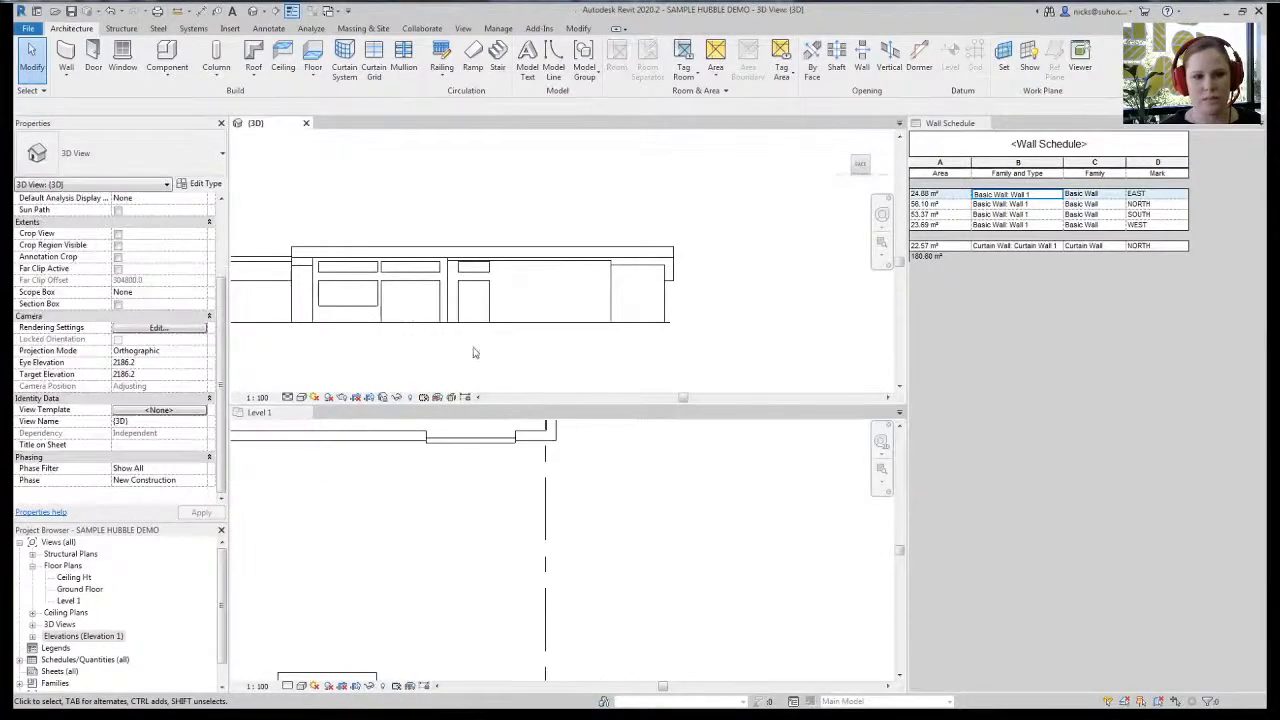
# - In the Level 1 plan, draw a curtain wall along the existing wall
pyautogui.moveTo(389, 359); pyautogui.dragTo(467, 311, button='middle')
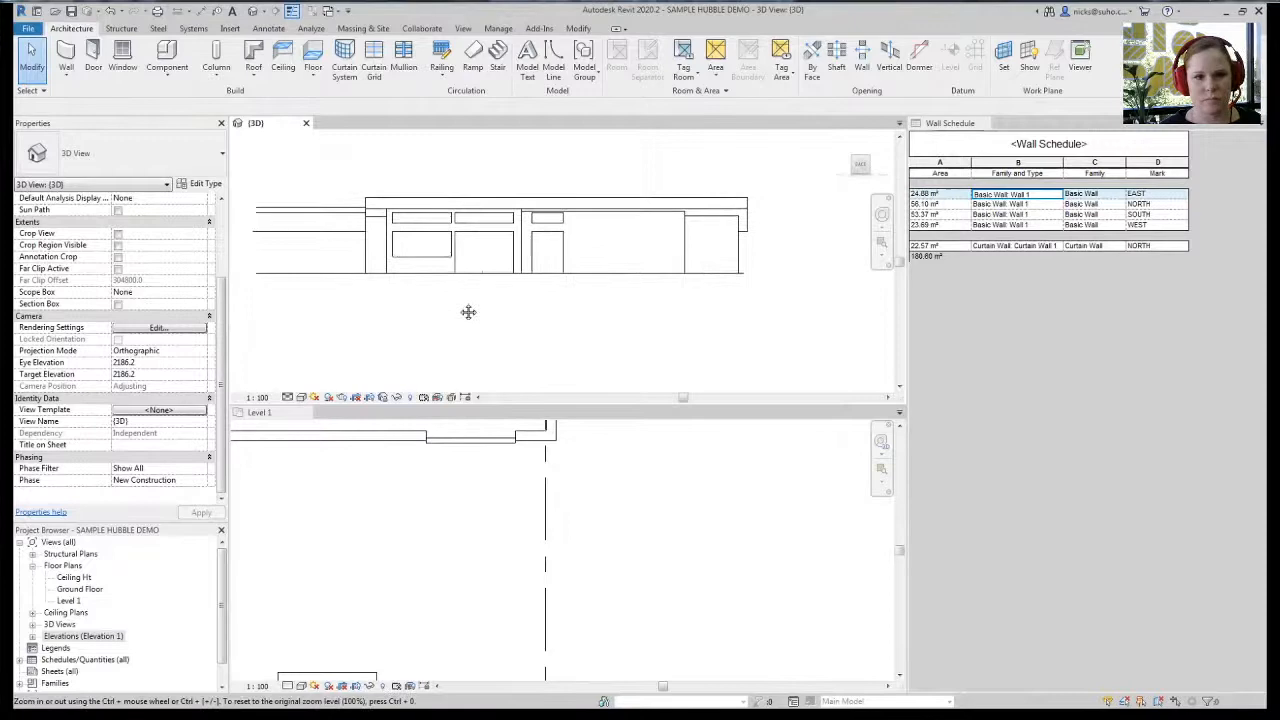
pyautogui.click(430, 526)
pyautogui.scroll(-2, 637, 502)
pyautogui.moveTo(475, 523); pyautogui.dragTo(539, 515, button='middle')
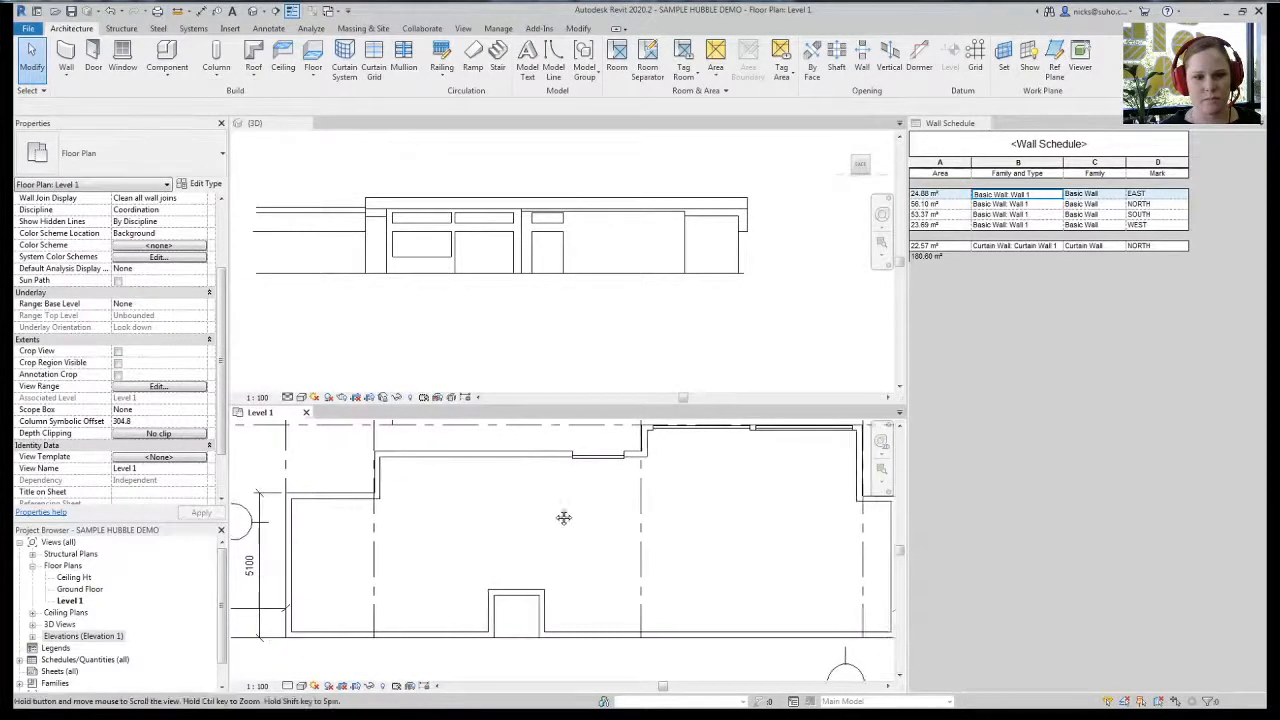
pyautogui.scroll(3, 469, 526)
pyautogui.scroll(2, 420, 503)
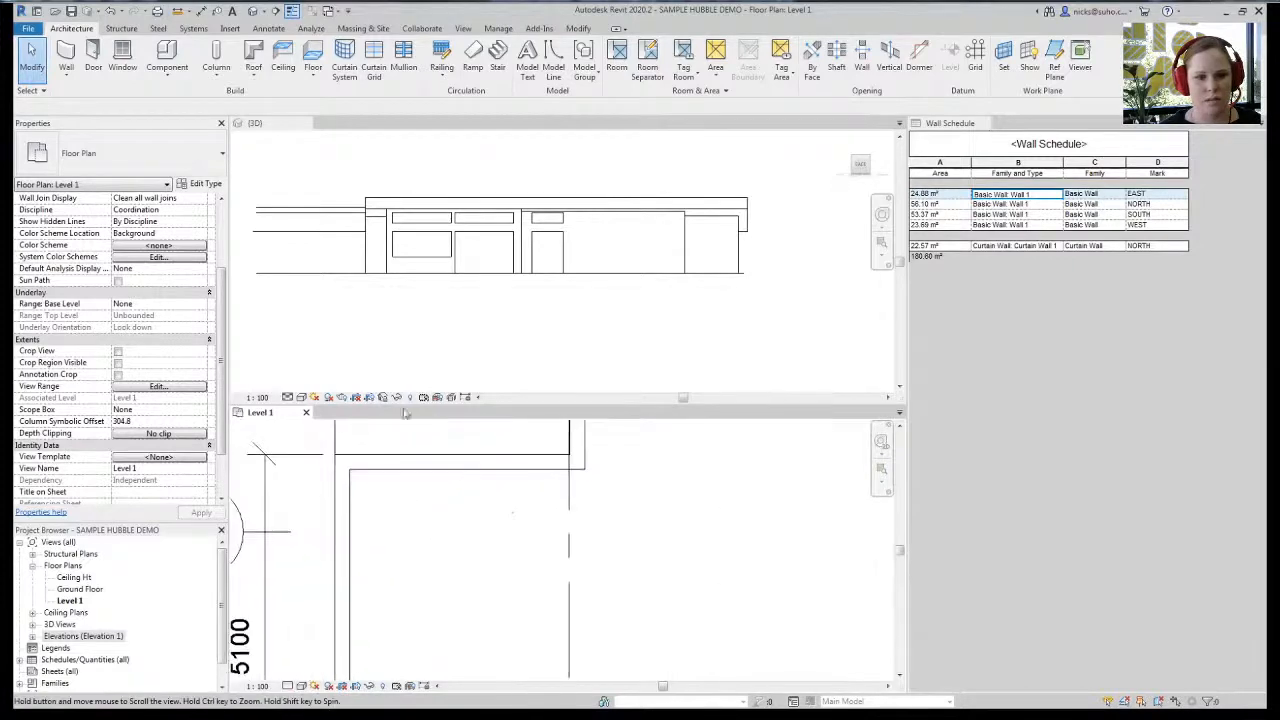
pyautogui.click(66, 55)
pyautogui.click(537, 450)
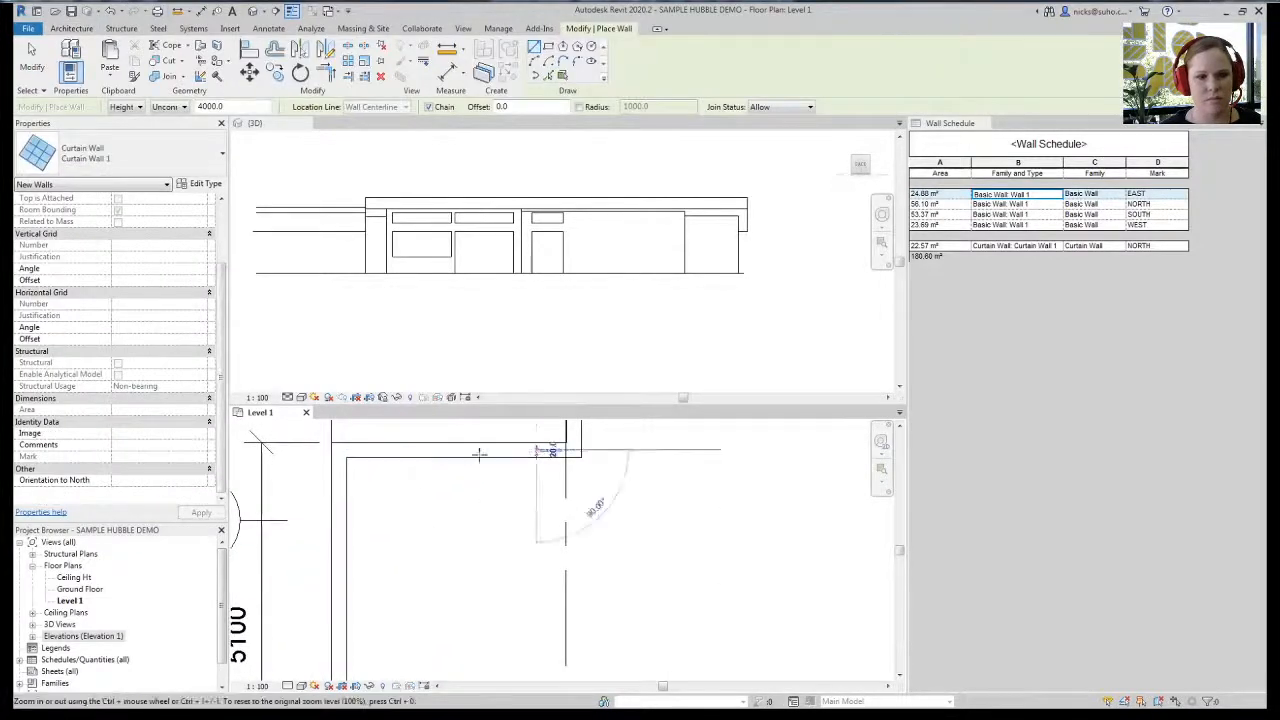
pyautogui.click(398, 450)
pyautogui.press('Escape')
pyautogui.moveTo(483, 534); pyautogui.dragTo(454, 525, button='middle')
pyautogui.press('Escape')
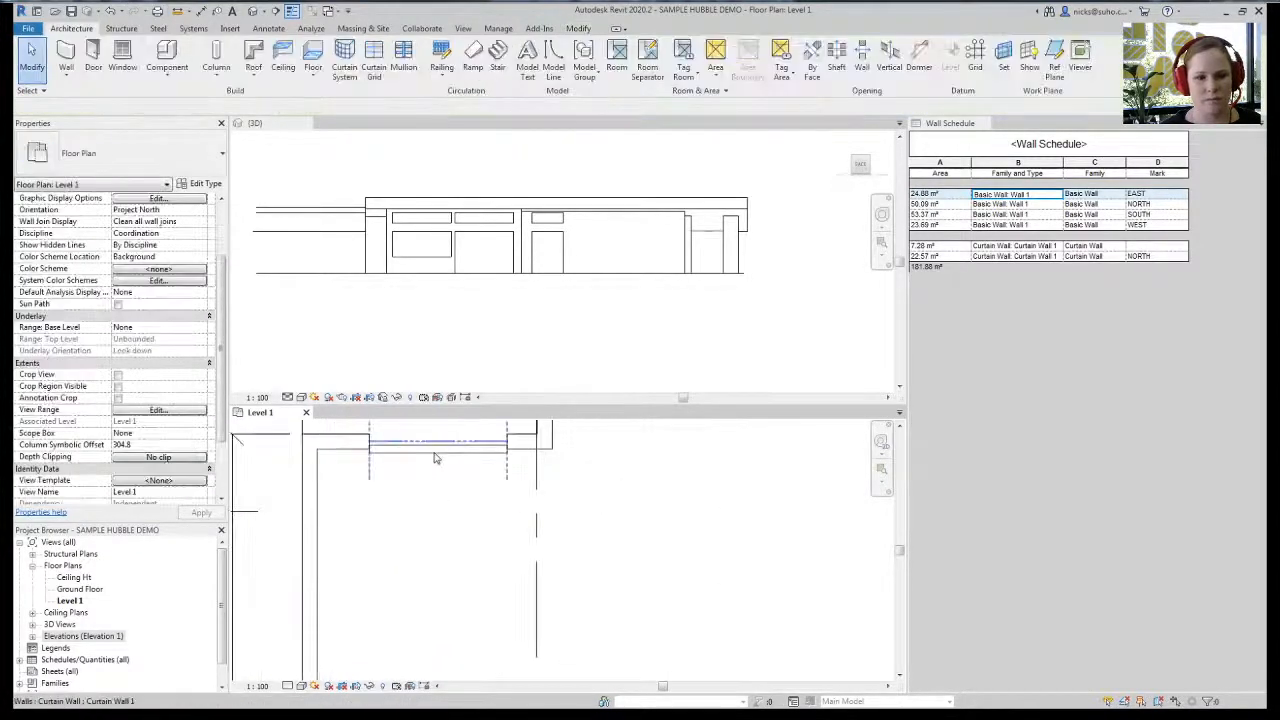
# - Give the curtain wall a Ground Floor base, 1800 base offset and 600 unconnected height
pyautogui.click(436, 453)
pyautogui.scroll(3, 213, 229)
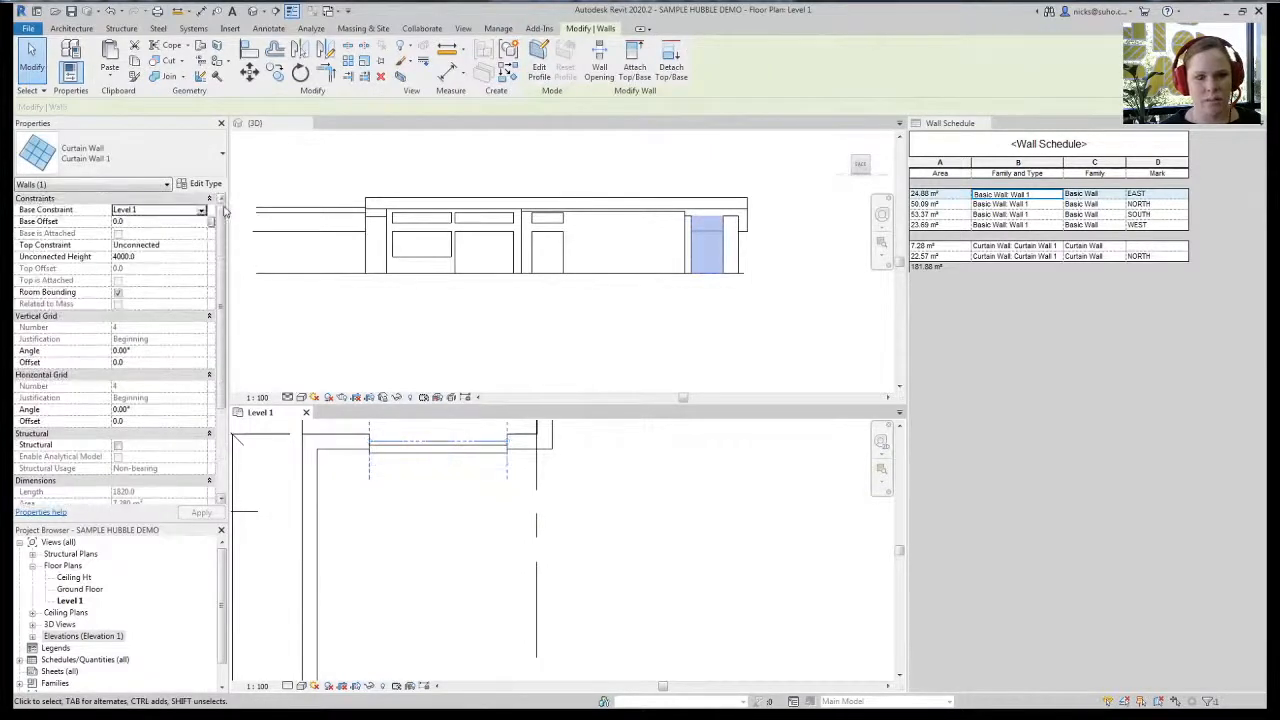
pyautogui.click(203, 212)
pyautogui.click(171, 251)
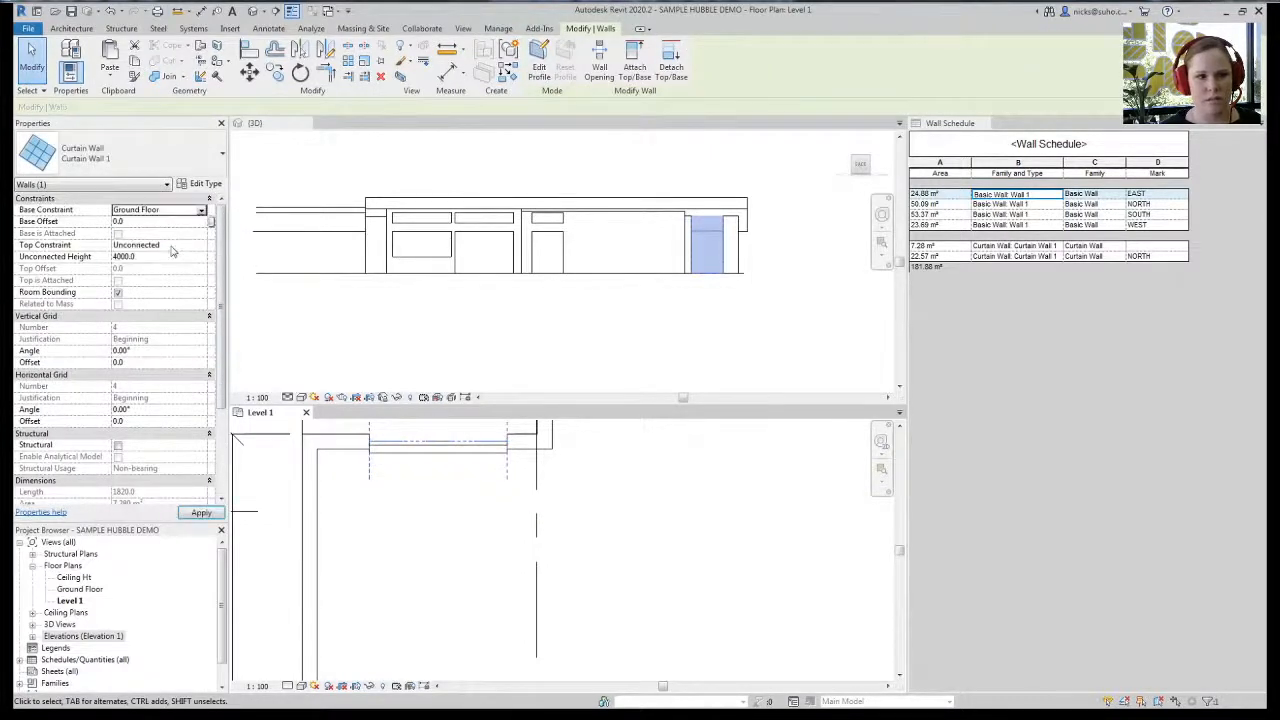
pyautogui.click(181, 260)
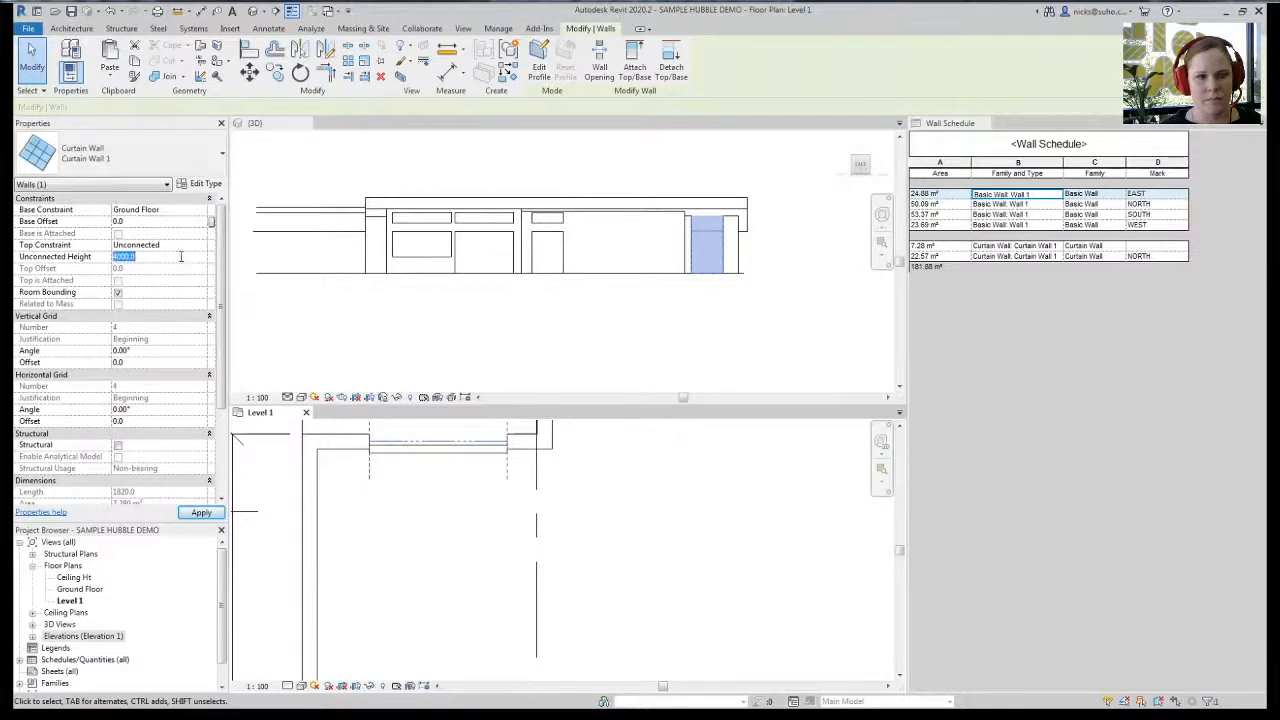
pyautogui.write('600.0')
pyautogui.click(167, 222)
pyautogui.write('180')
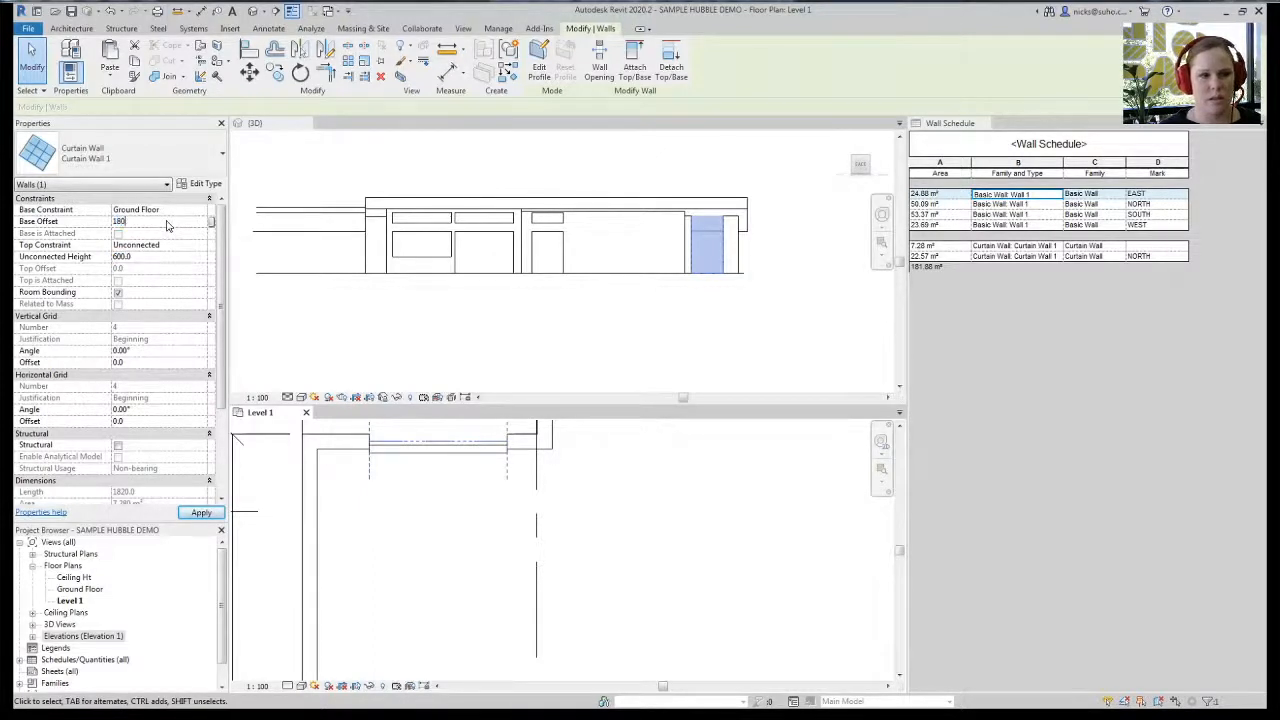
pyautogui.write('0.0')
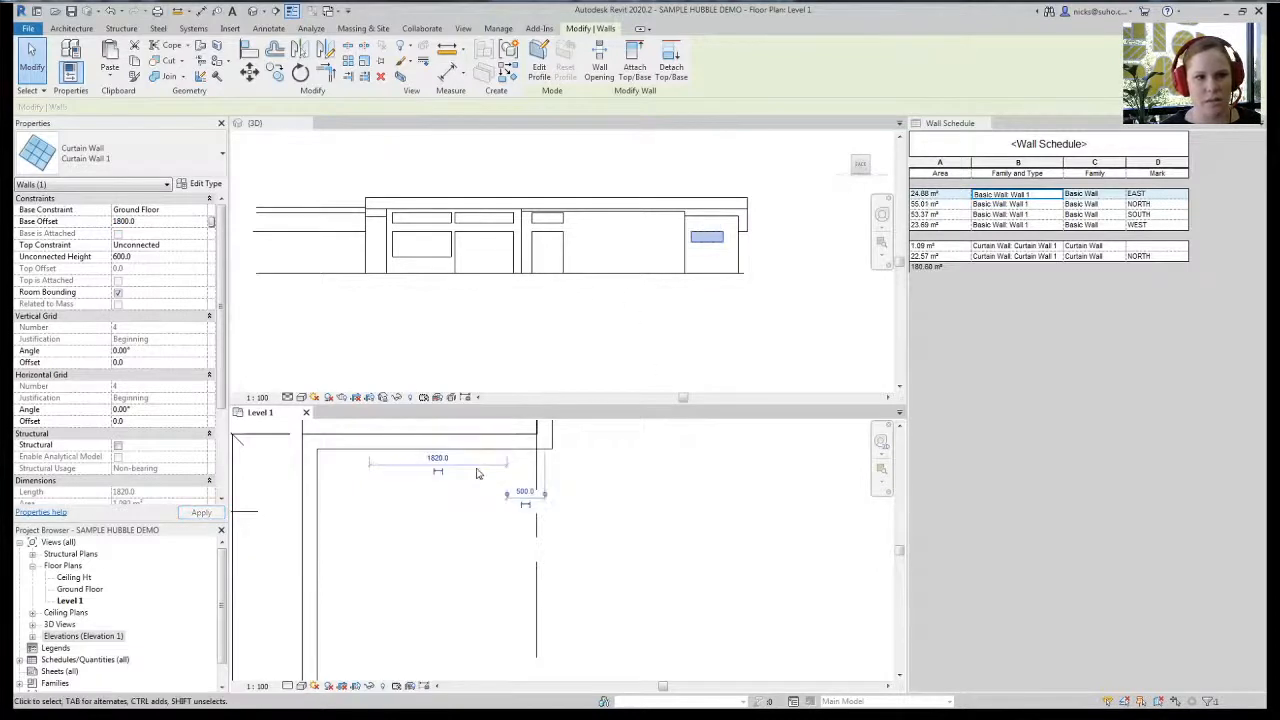
# - Set the curtain wall's length to 1700
pyautogui.click(440, 458)
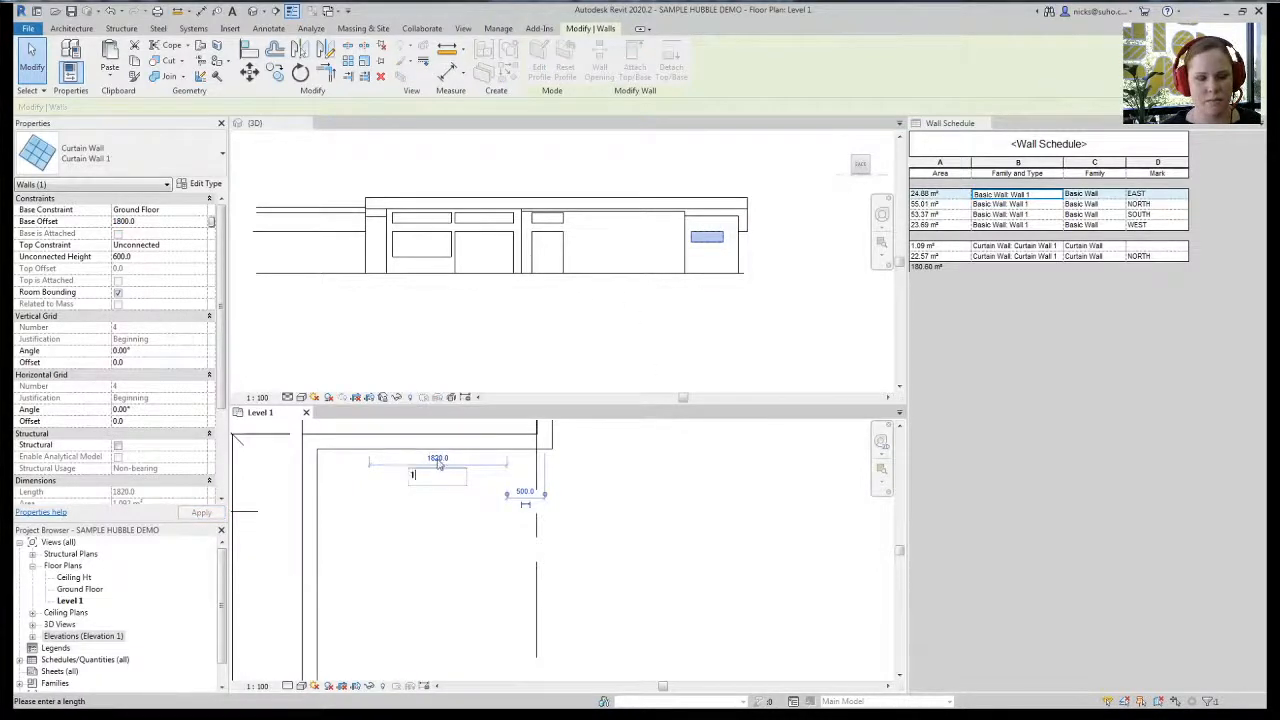
pyautogui.write('1600')
pyautogui.press('Return')
pyautogui.click(437, 458)
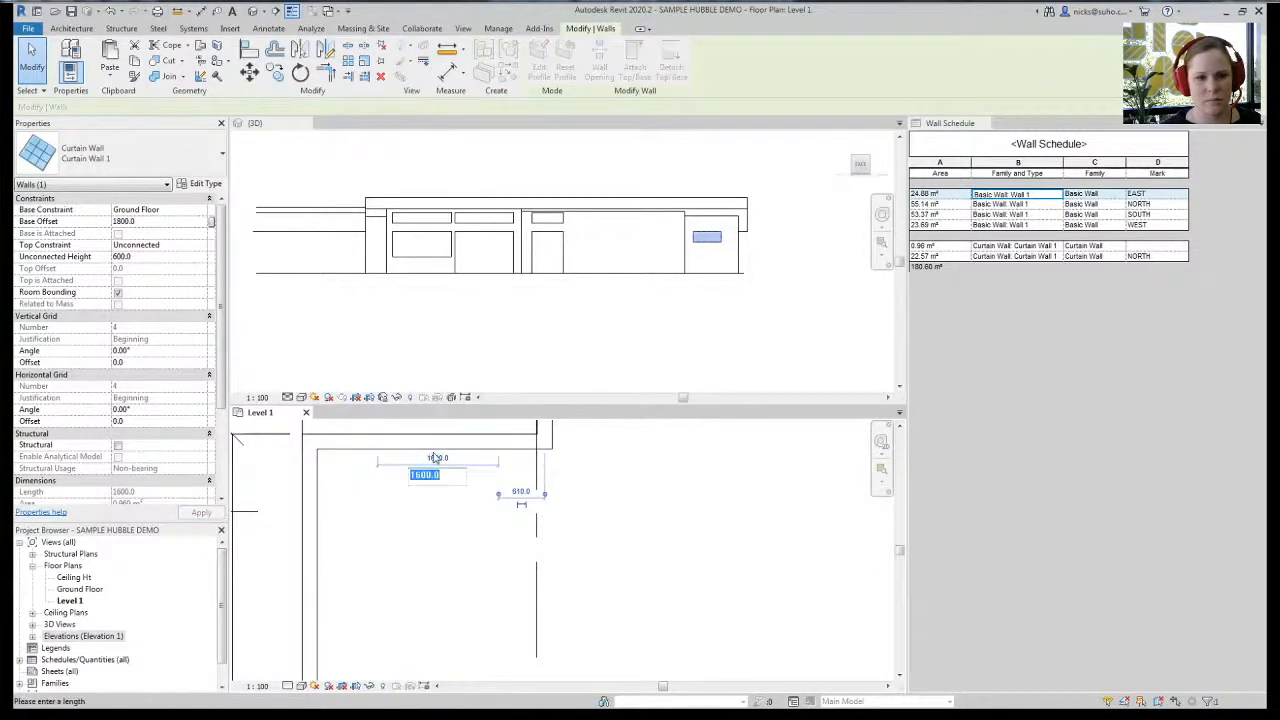
pyautogui.write('1700')
pyautogui.press('Return')
pyautogui.scroll(3, 735, 290)
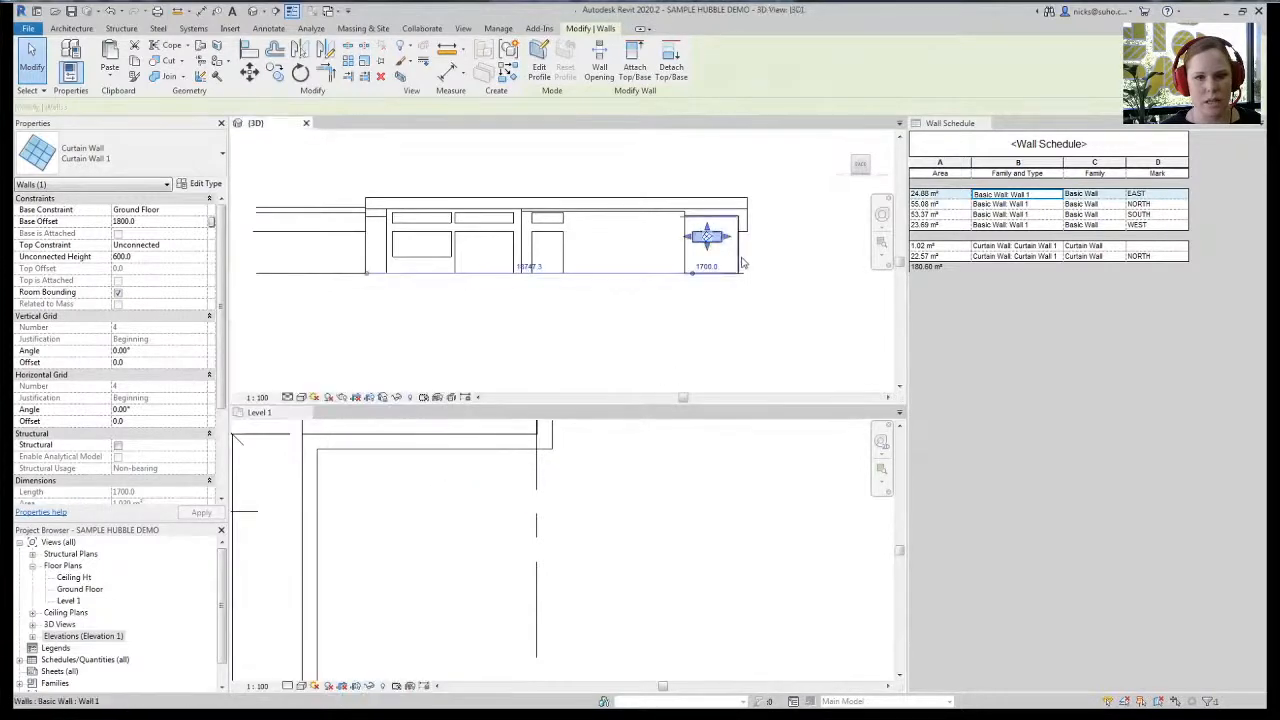
pyautogui.click(732, 330)
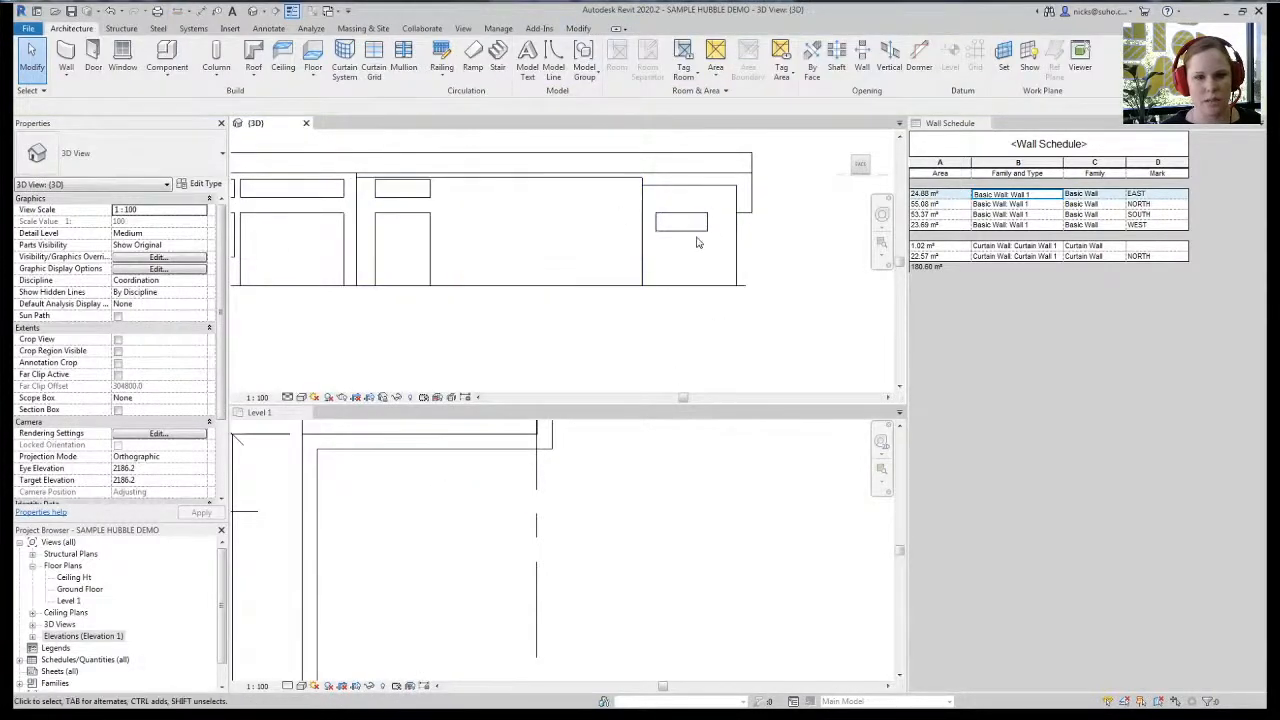
# - Mark the curtain wall NORTH and accept the duplicate-mark warning
pyautogui.click(694, 236)
pyautogui.scroll(-4, 219, 468)
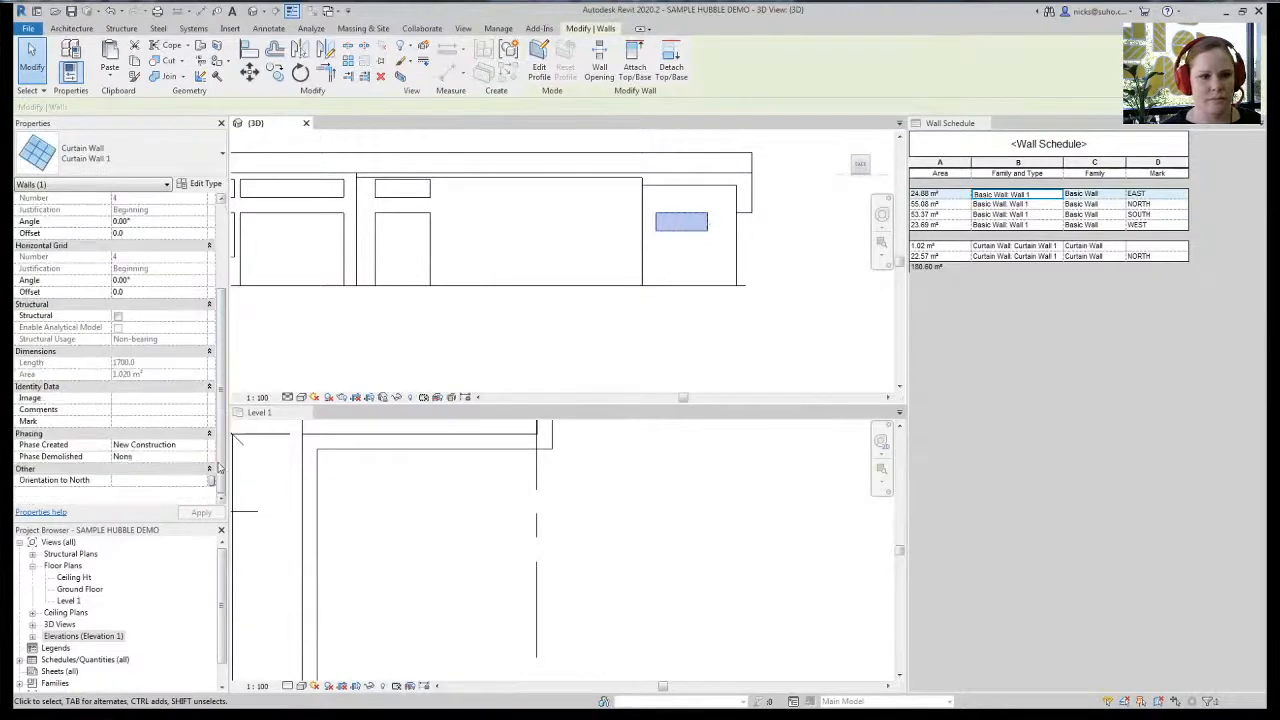
pyautogui.click(138, 422)
pyautogui.write('M')
pyautogui.press('BackSpace')
pyautogui.write('N')
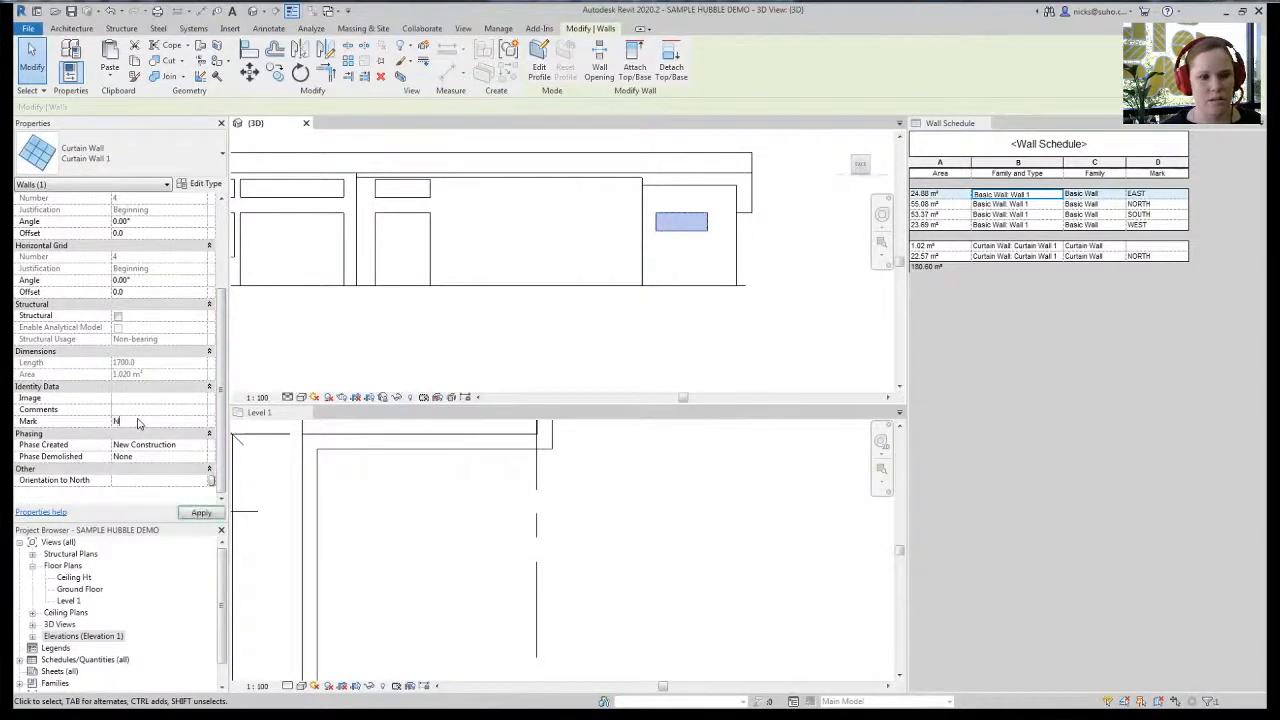
pyautogui.write('ORTH')
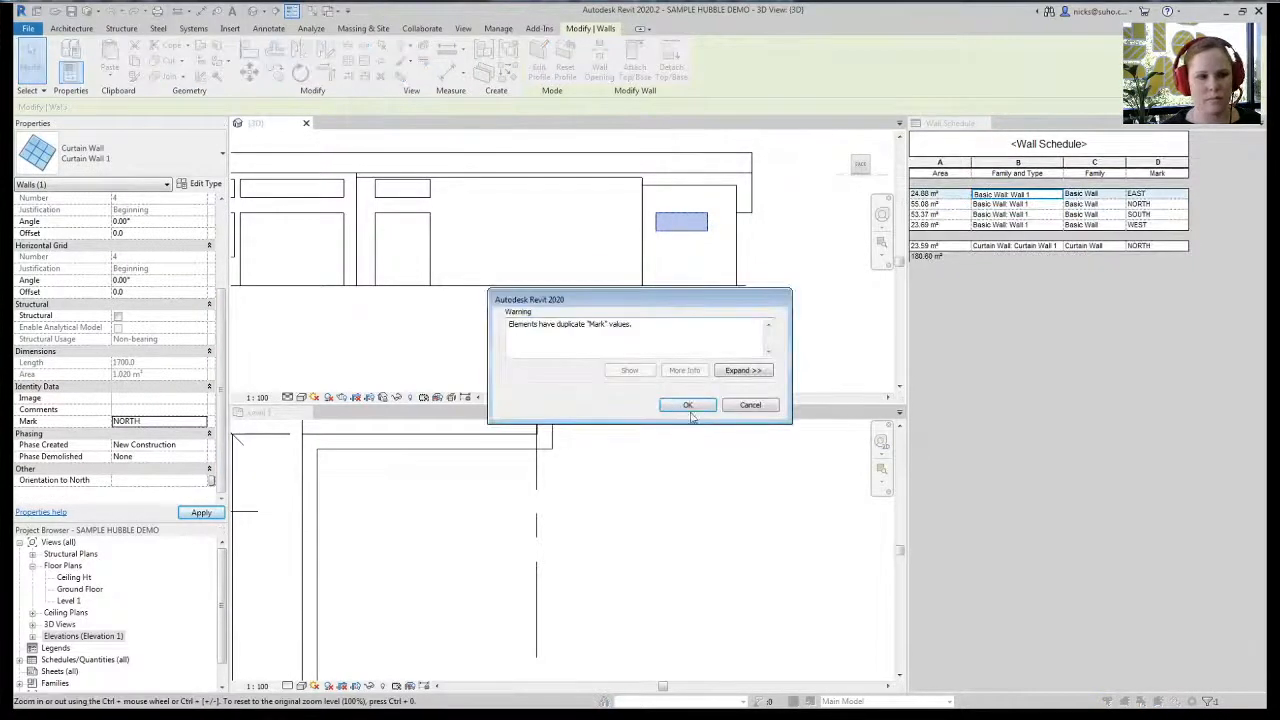
pyautogui.click(688, 405)
pyautogui.click(582, 307)
# - Orbit the 3D model from above and zoom to fit the whole building
pyautogui.scroll(-4, 584, 307)
pyautogui.moveTo(464, 375); pyautogui.dragTo(422, 302, button='middle')
pyautogui.keyDown('shift'); pyautogui.moveTo(565, 369); pyautogui.dragTo(520, 320, button='middle'); pyautogui.keyUp('shift')
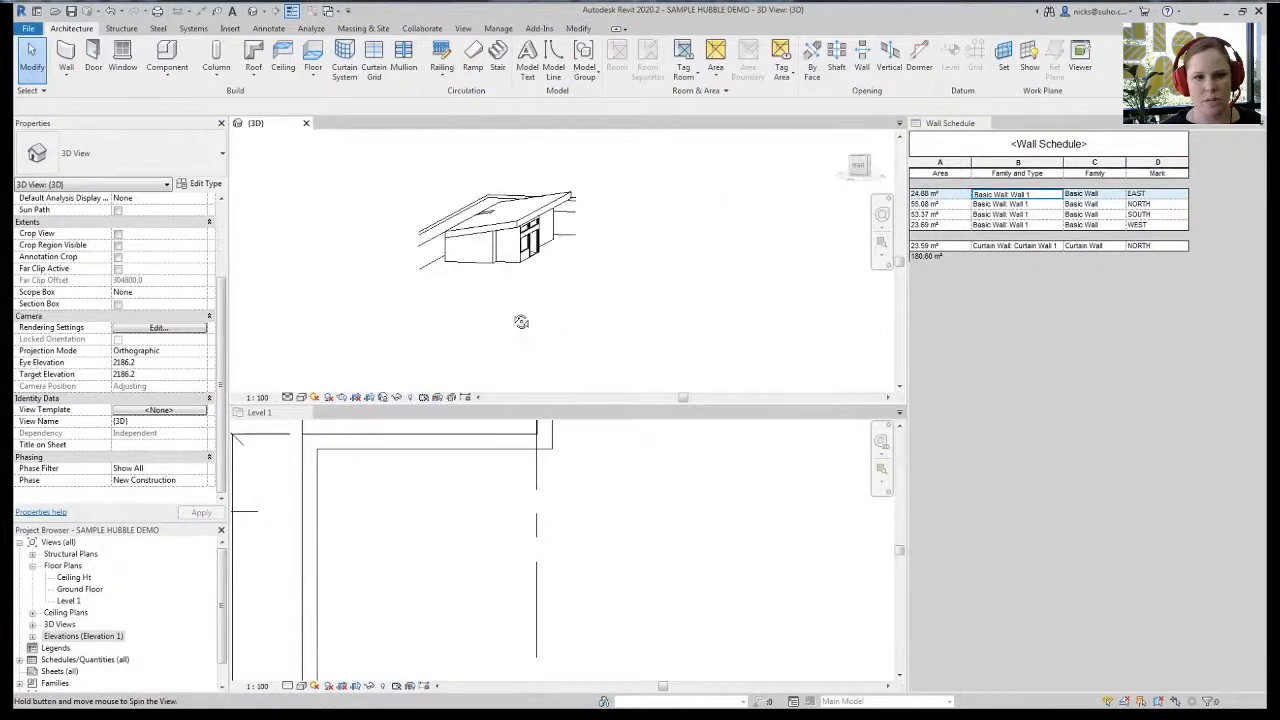
pyautogui.keyDown('shift'); pyautogui.moveTo(609, 303); pyautogui.dragTo(397, 297, button='middle'); pyautogui.keyUp('shift')
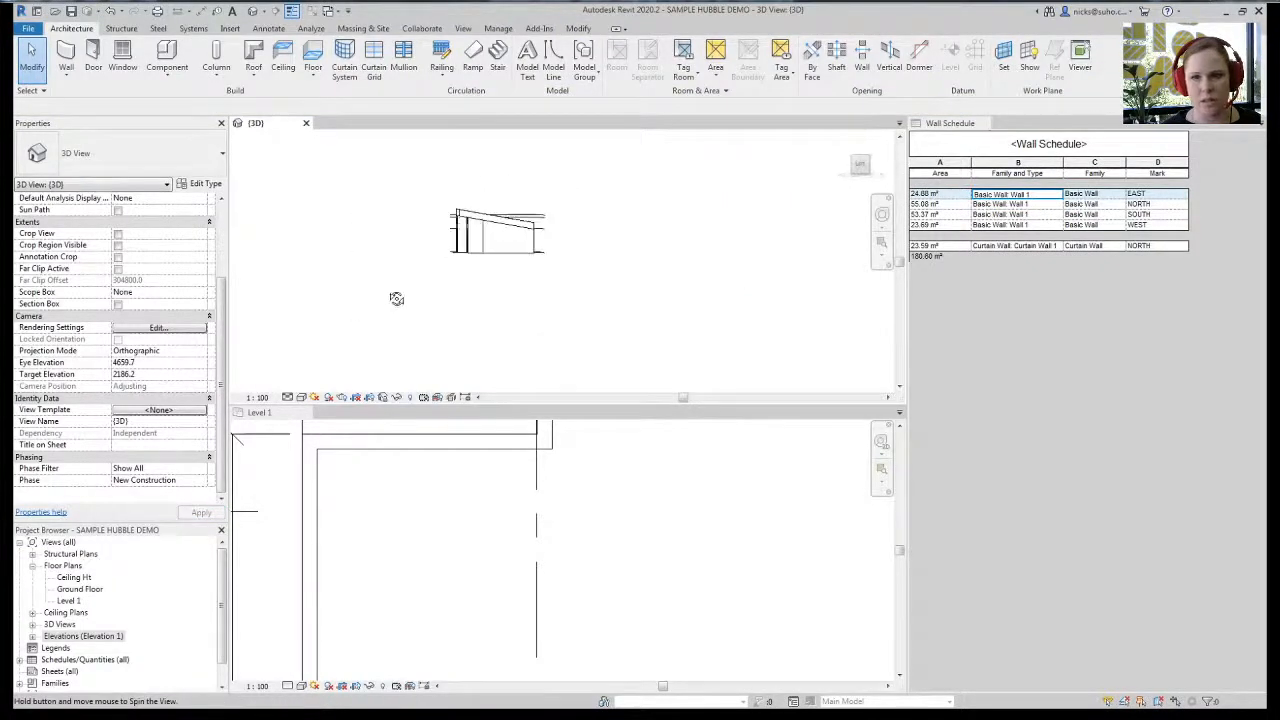
pyautogui.scroll(5, 471, 309)
pyautogui.scroll(2, 522, 332)
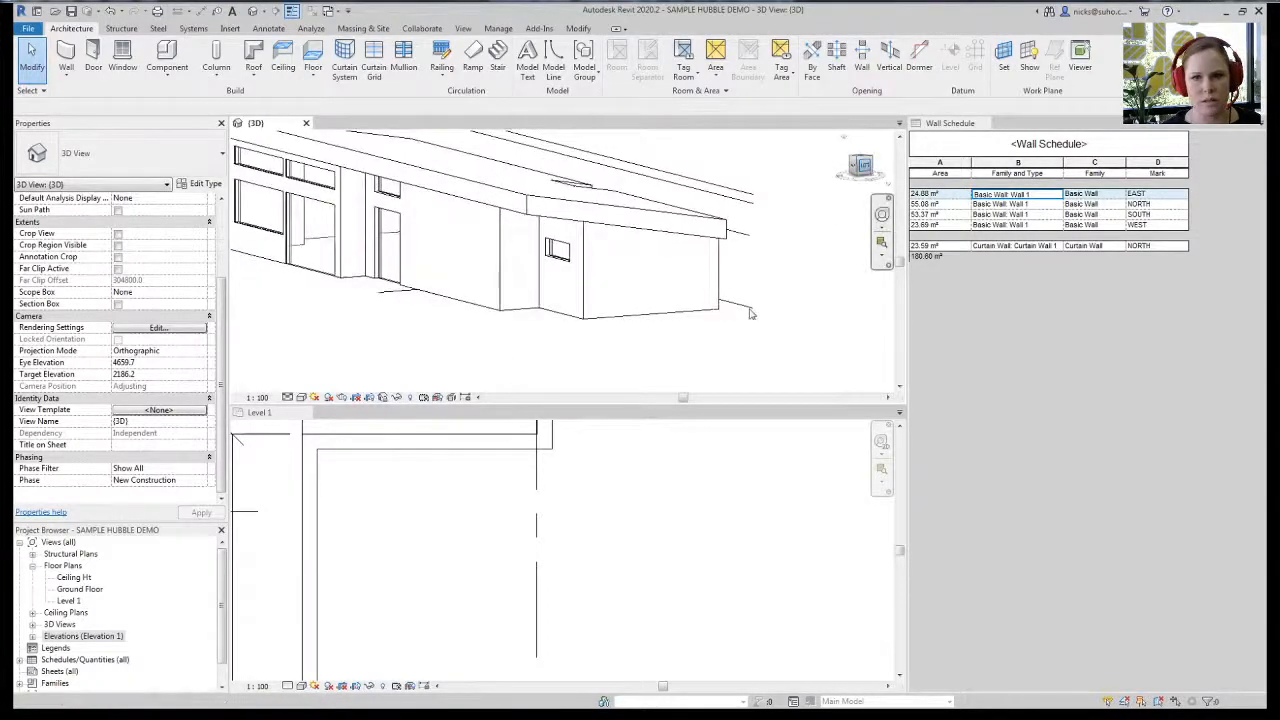
pyautogui.press('z')
pyautogui.press('f')
# - In Level 1, draw a roughly 1480-long curtain wall along the short vertical wall beside the door
pyautogui.click(510, 567)
pyautogui.scroll(4, 520, 560)
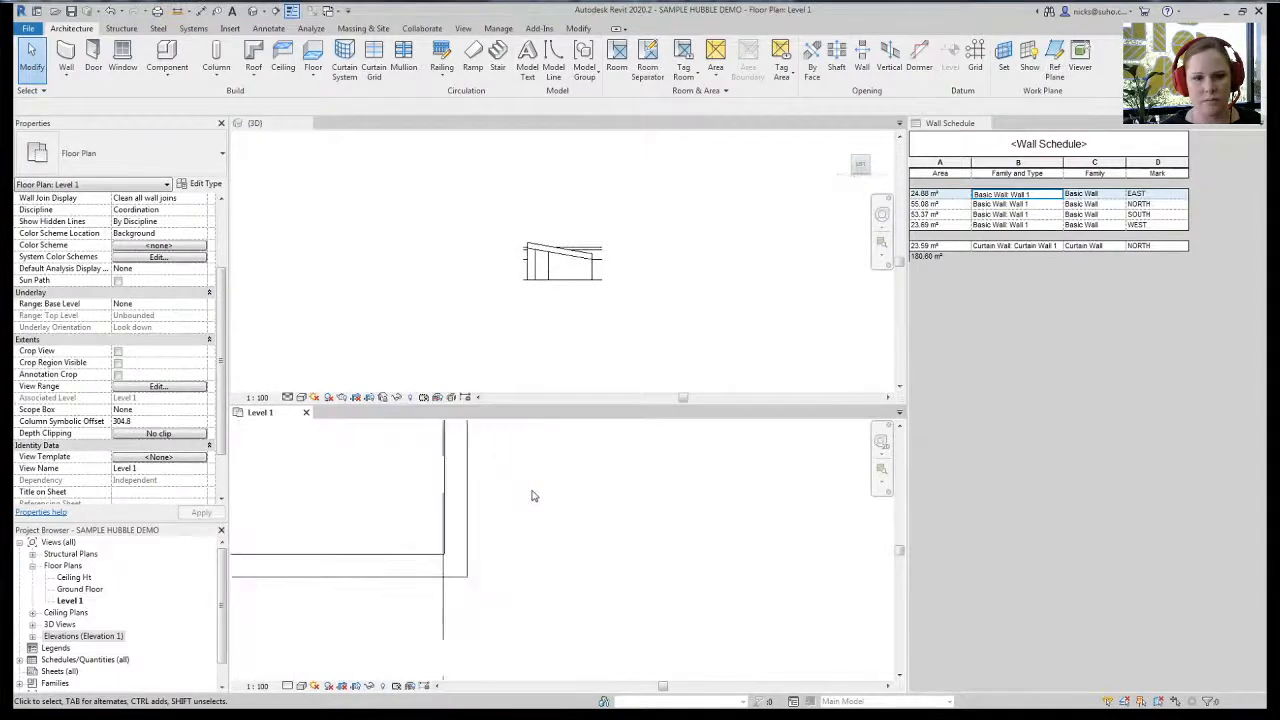
pyautogui.scroll(-2, 540, 582)
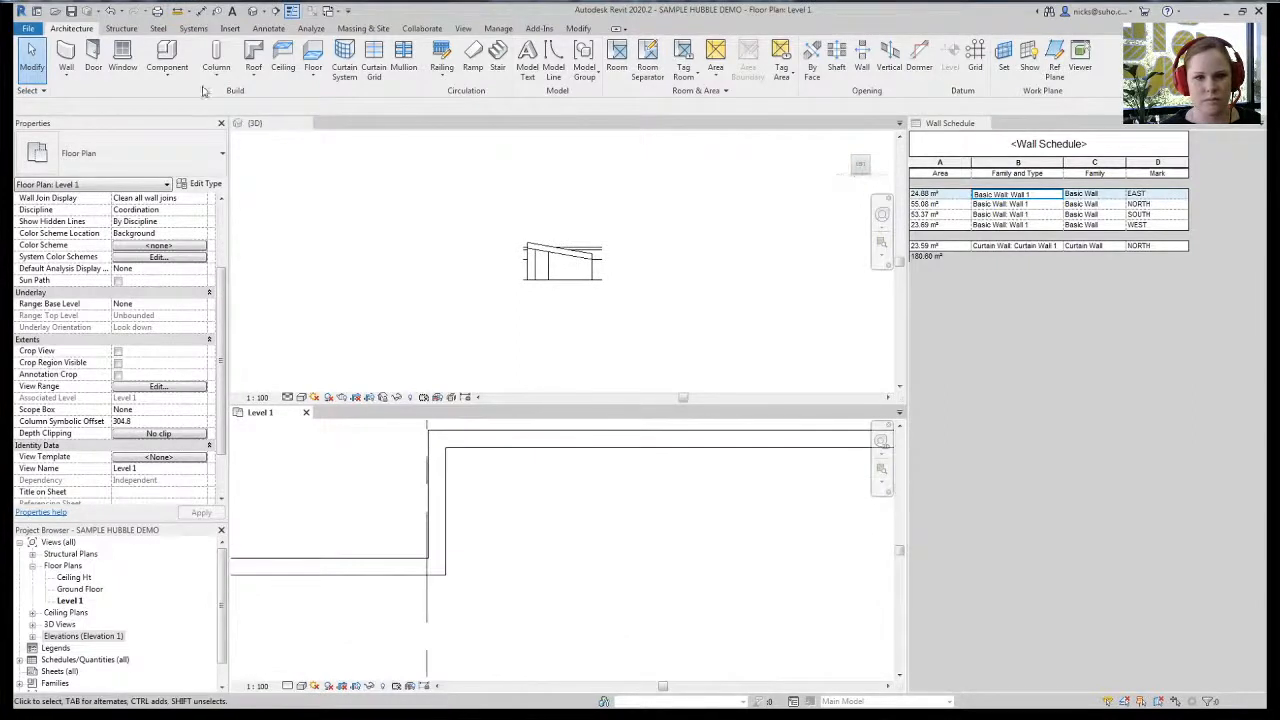
pyautogui.press('w')
pyautogui.press('a')
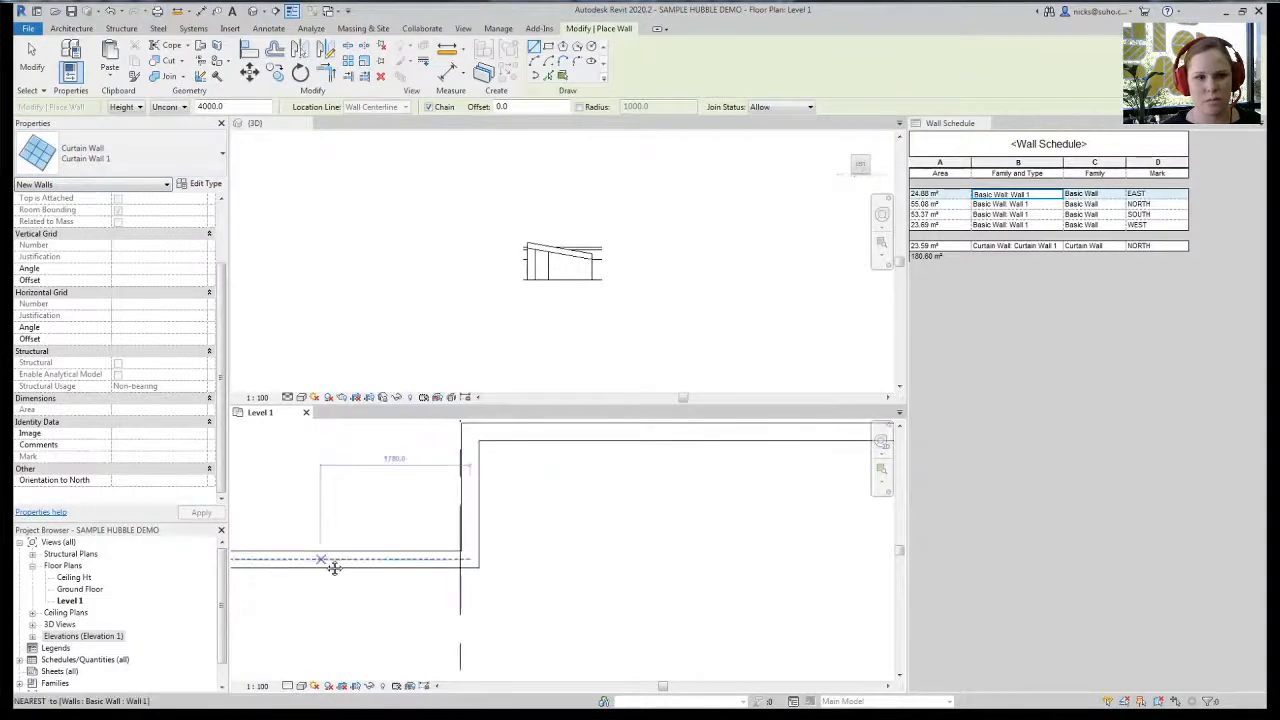
pyautogui.scroll(5, 334, 566)
pyautogui.click(381, 481)
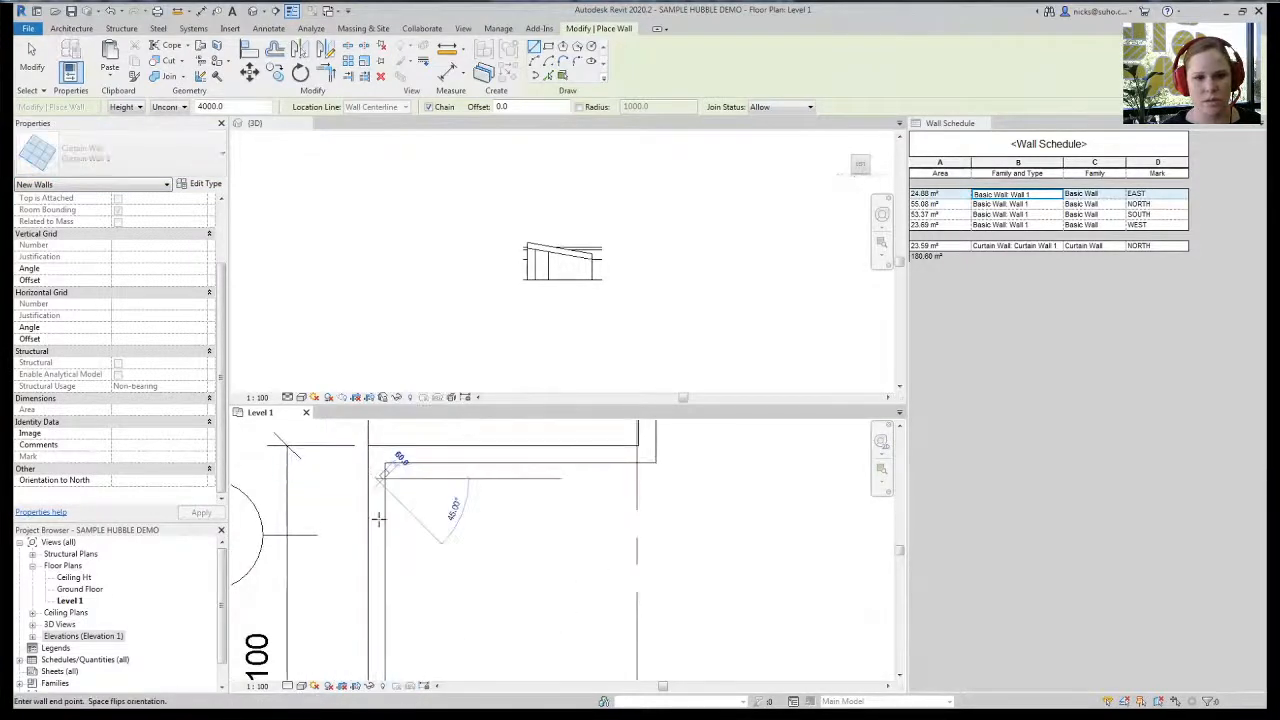
pyautogui.click(384, 605)
pyautogui.press('Escape')
pyautogui.press('Escape')
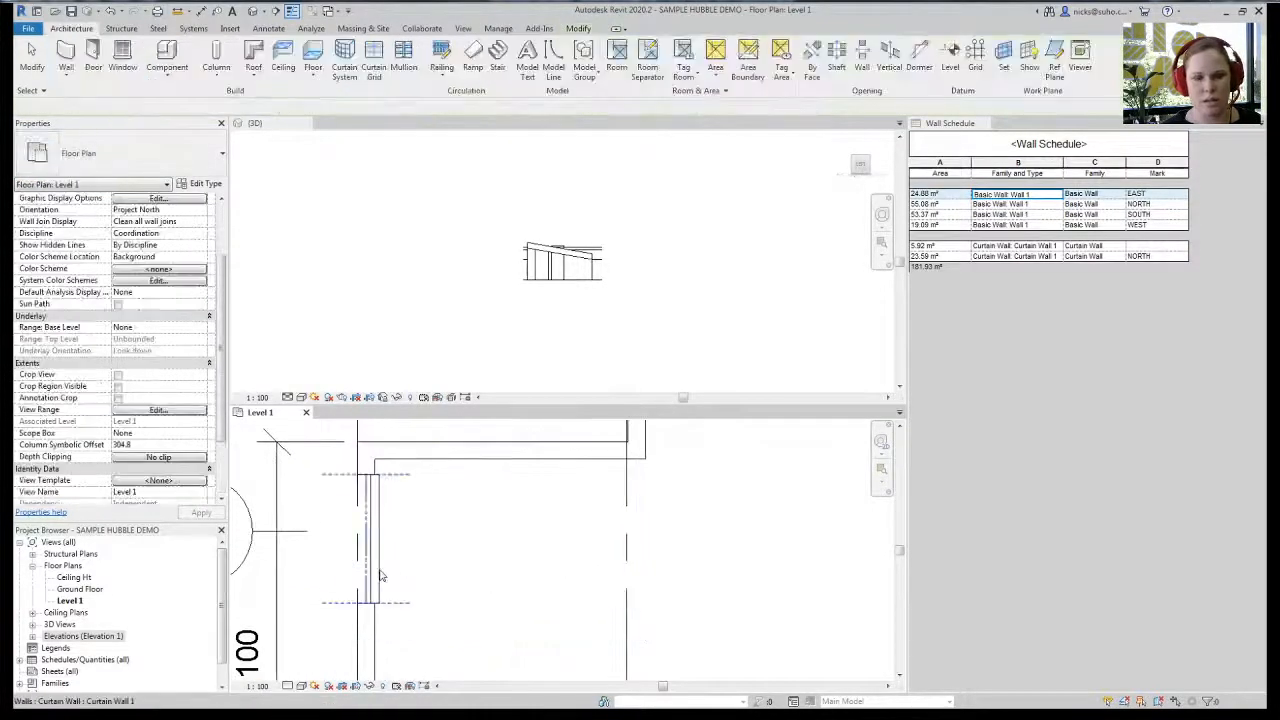
pyautogui.click(367, 540)
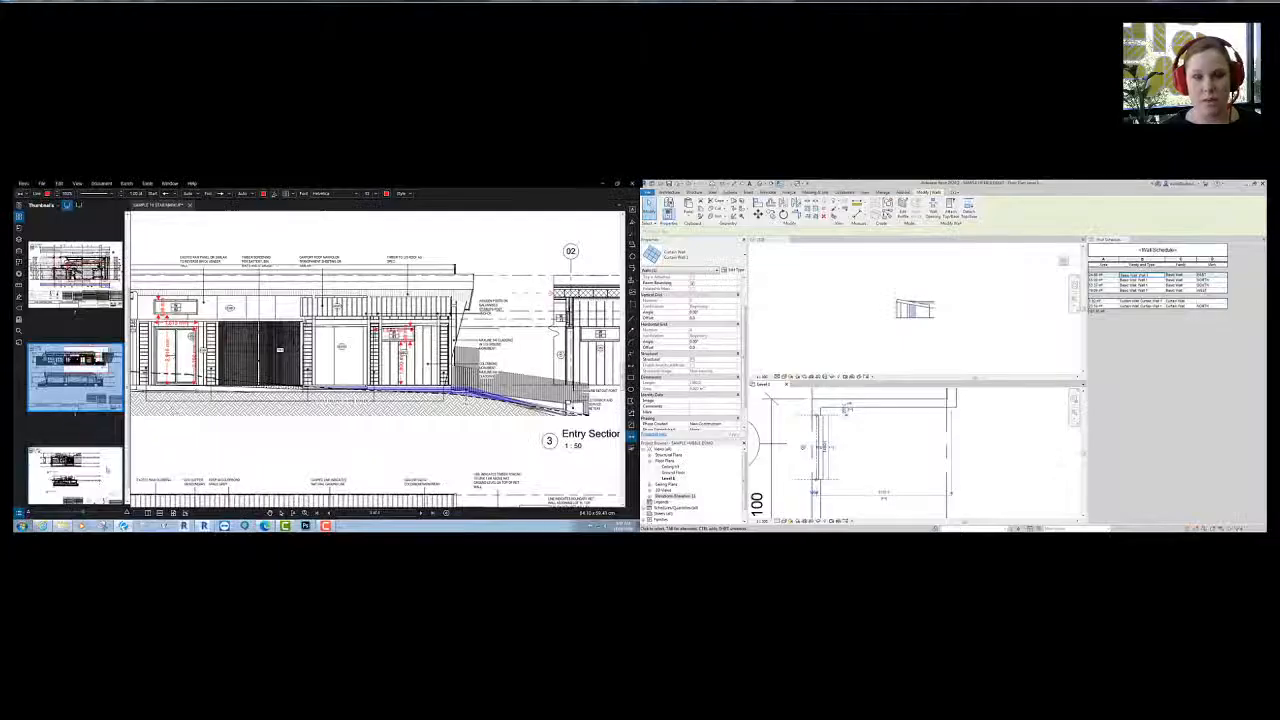
pyautogui.click(76, 465)
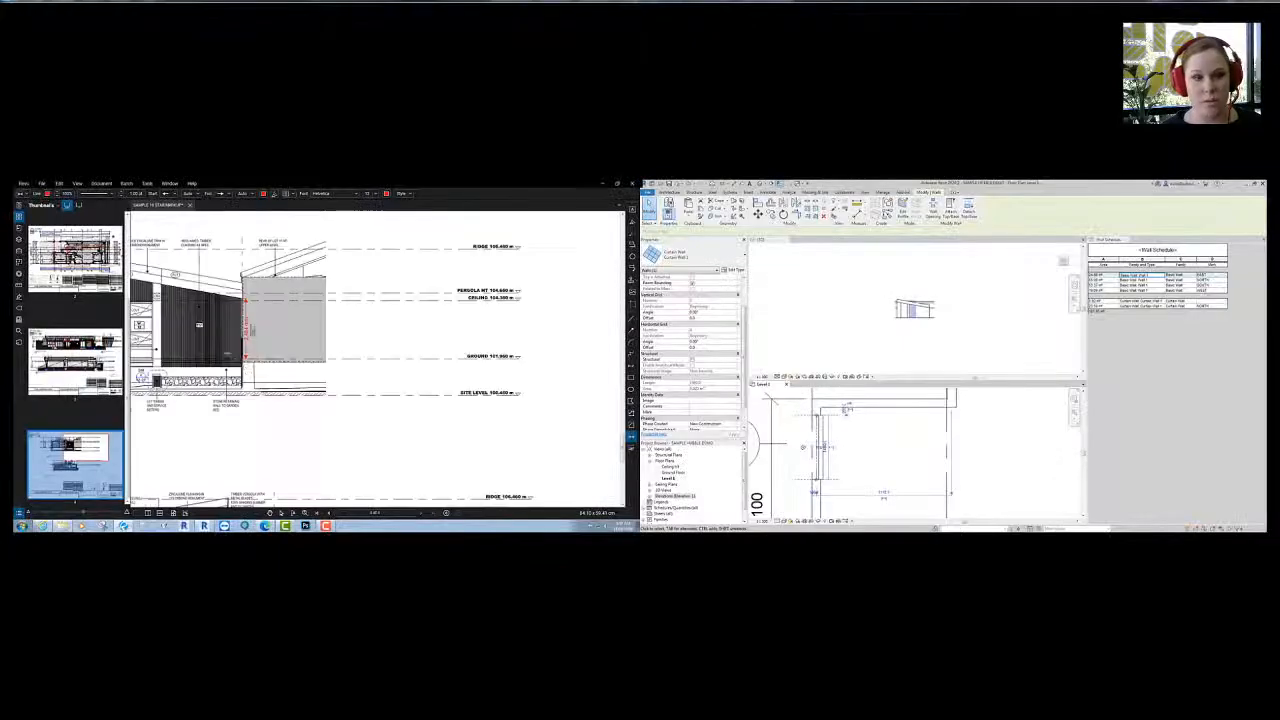
# - Measure the window's 2,339 mm height on the PDF elevation and begin measuring its width
pyautogui.scroll(5, 392, 344)
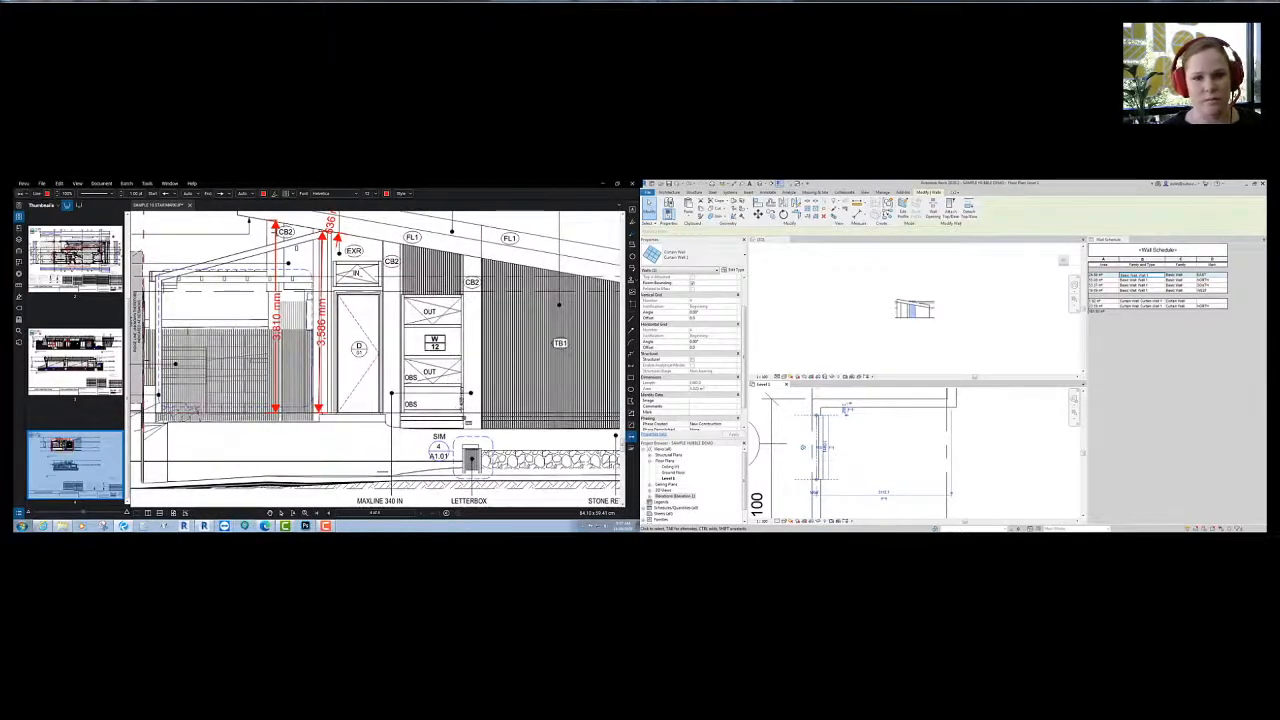
pyautogui.click(462, 412)
pyautogui.moveTo(465, 293); pyautogui.dragTo(425, 297, button='middle')
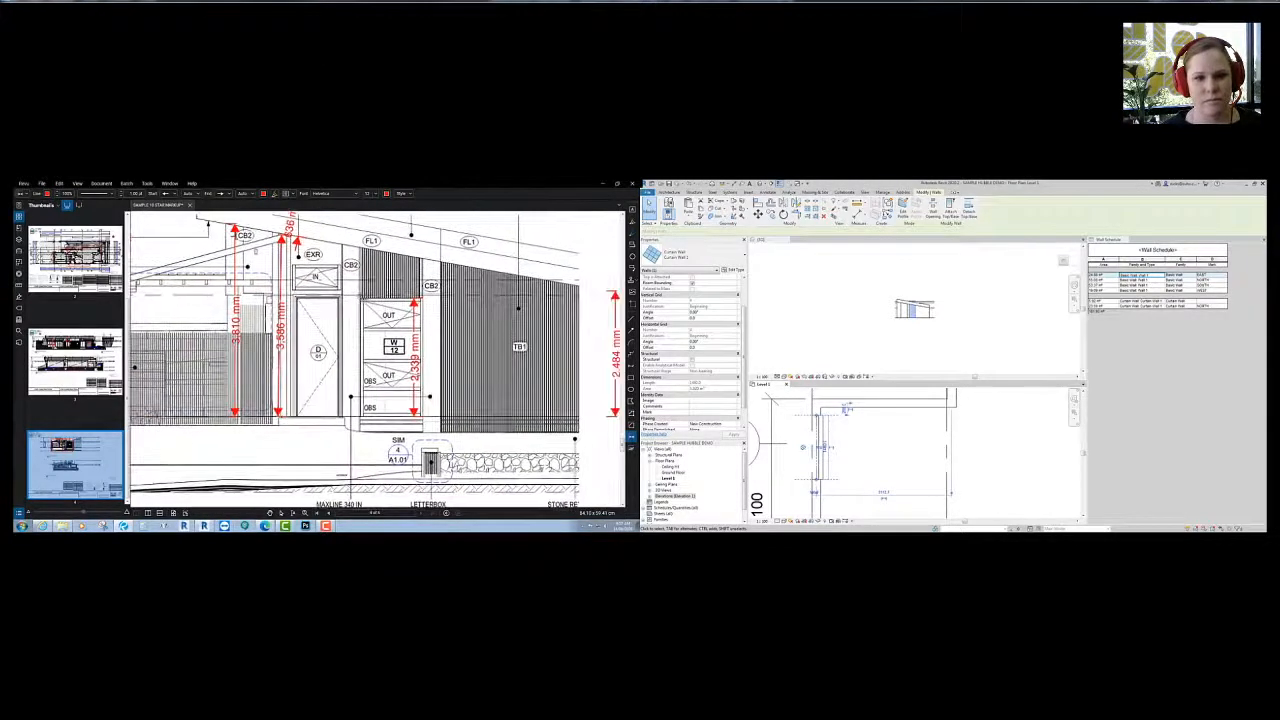
pyautogui.click(362, 290)
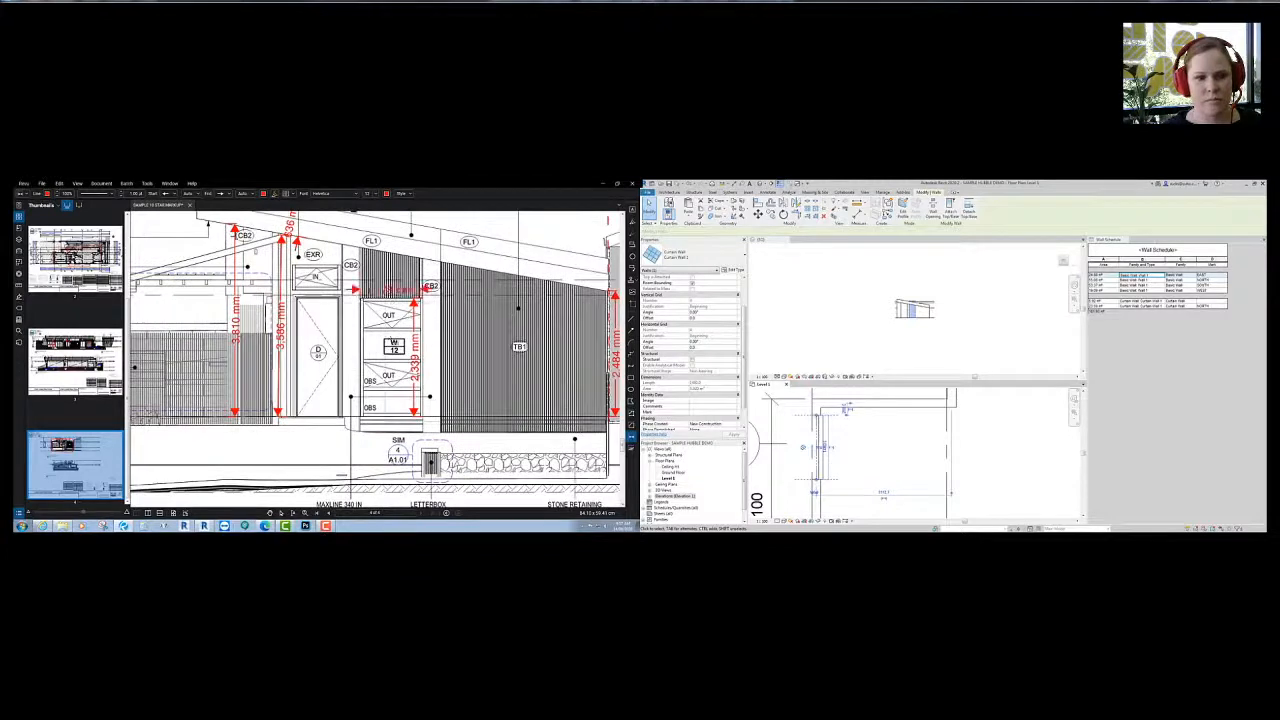
pyautogui.moveTo(431, 288); pyautogui.dragTo(419, 286, button='middle')
pyautogui.scroll(5, 896, 340)
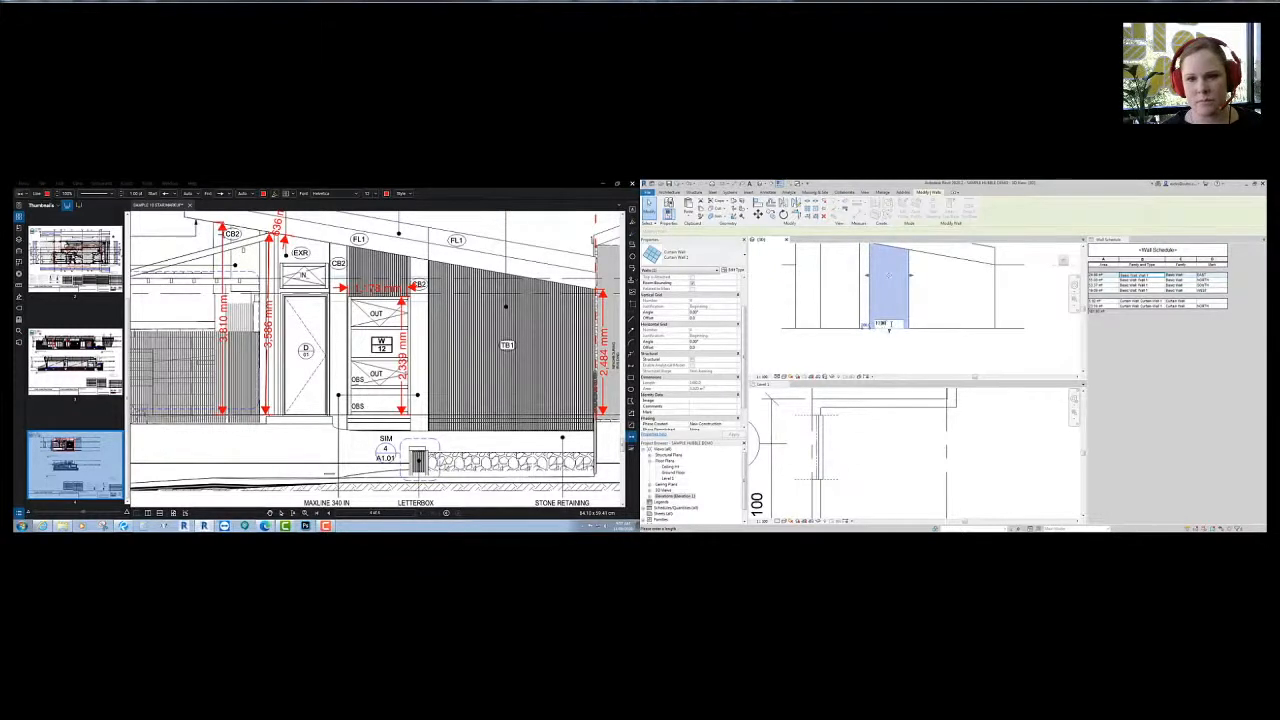
# - Finish the curtain wall's temporary dimension edit in Revit, leaving it 1100 long
pyautogui.click(889, 326)
pyautogui.click(856, 467)
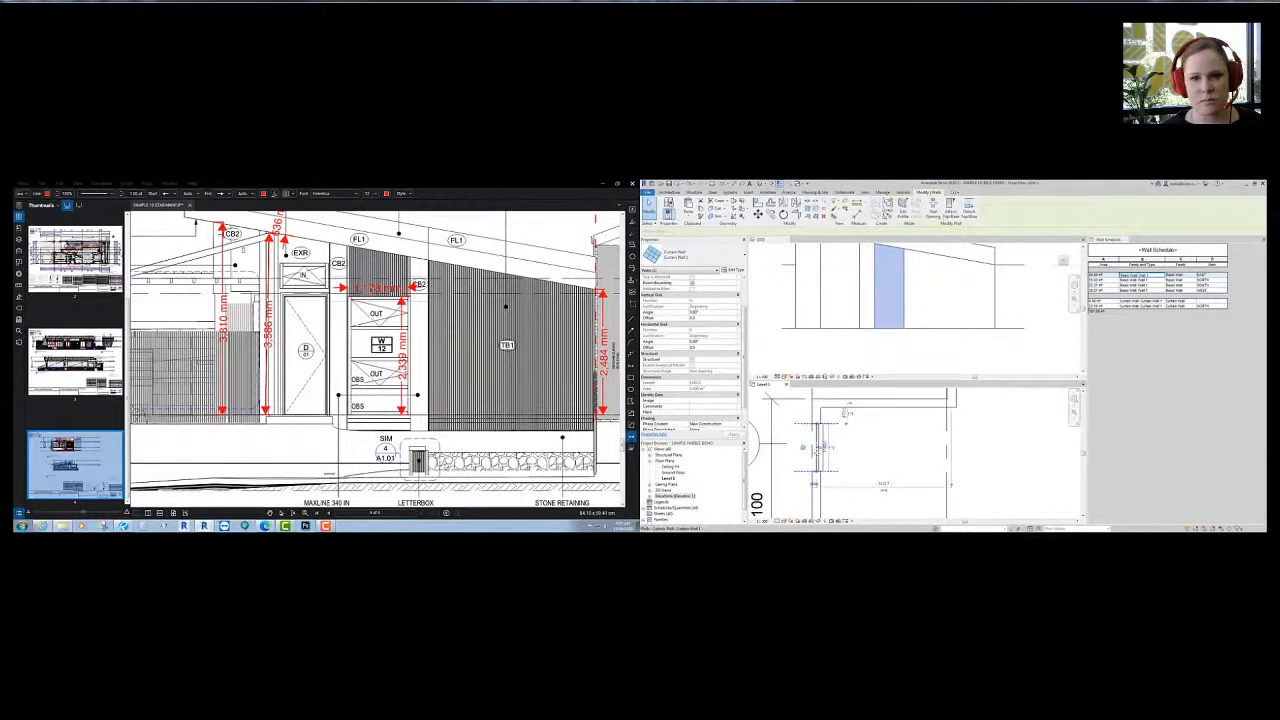
pyautogui.click(744, 288)
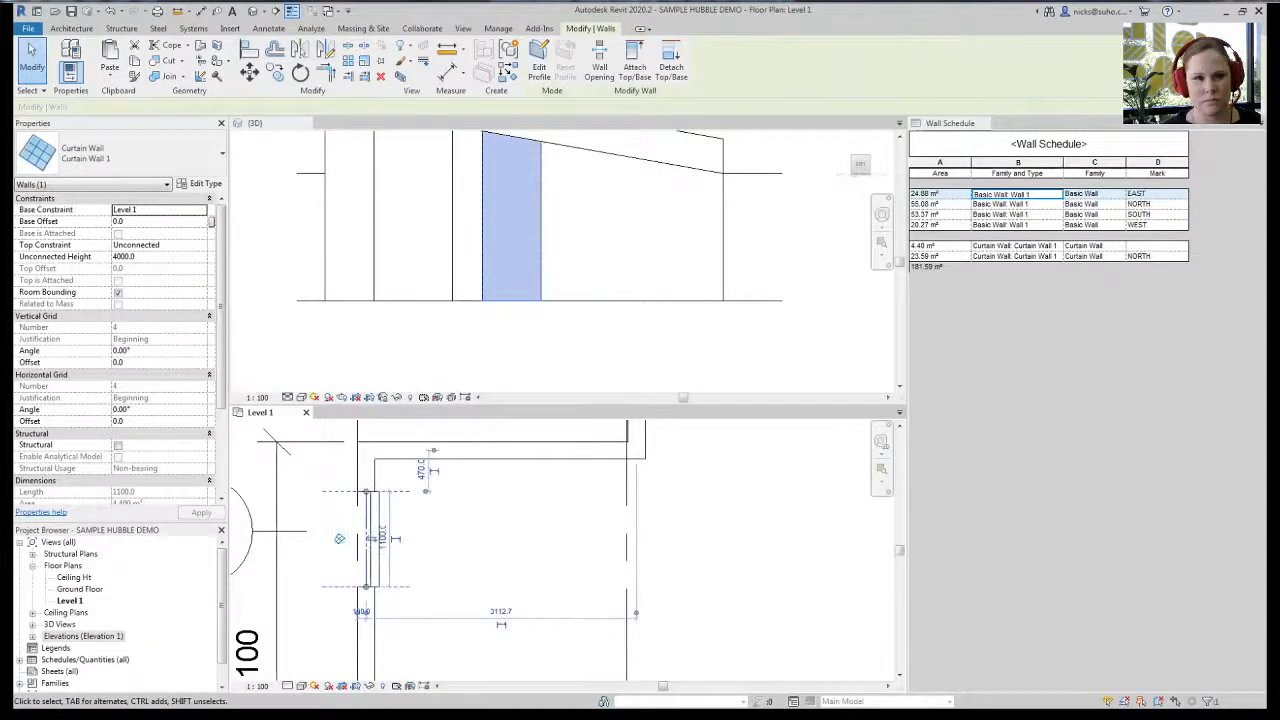
# - Set the west curtain wall's unconnected height to 2400
pyautogui.click(540, 334)
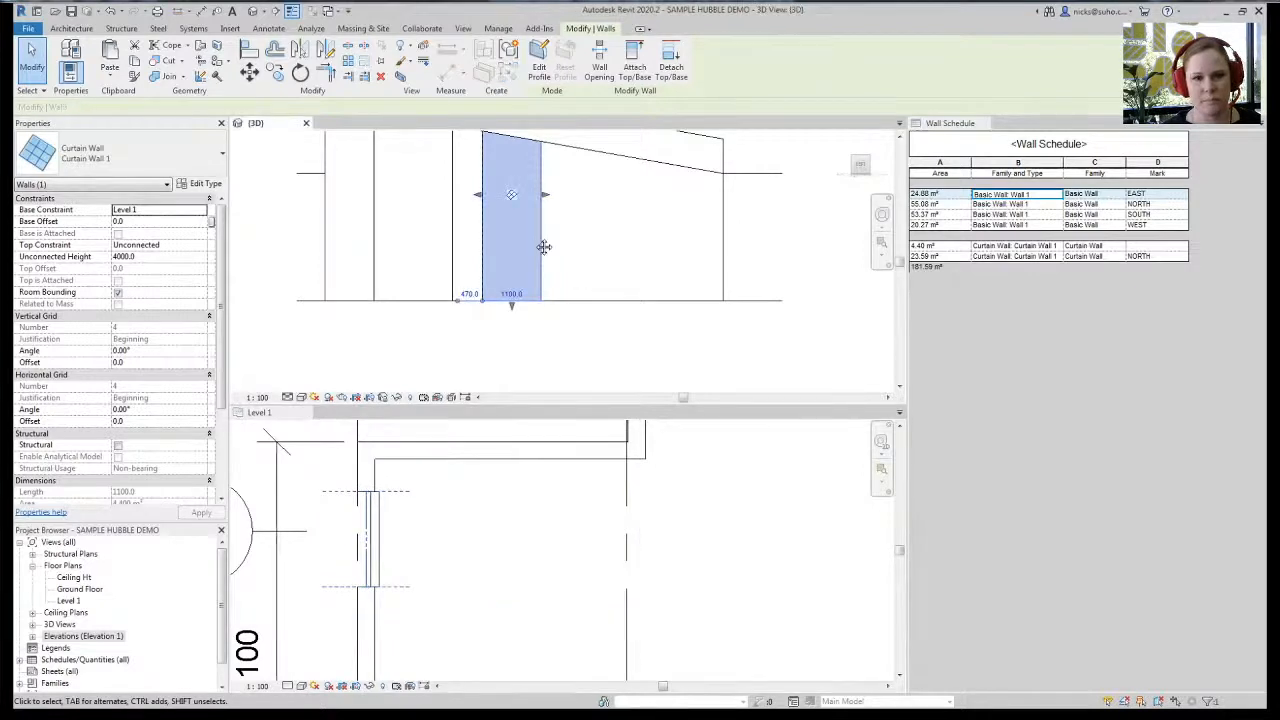
pyautogui.click(167, 262)
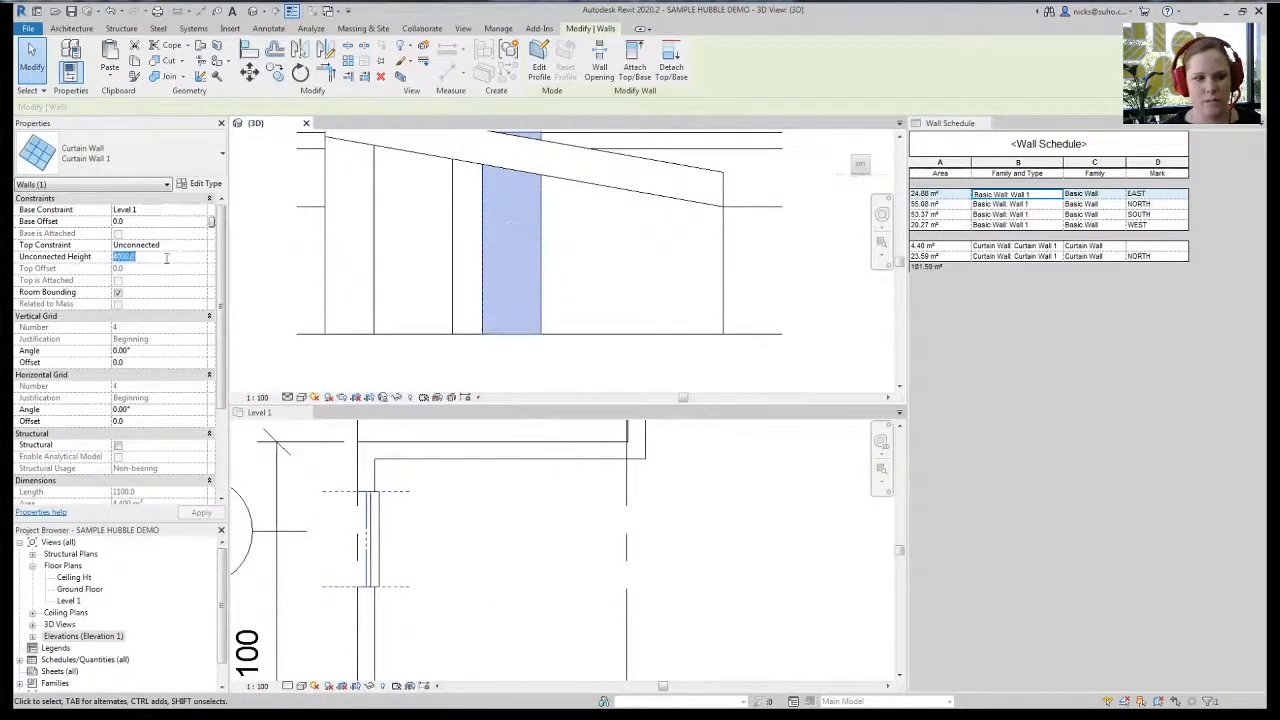
pyautogui.write('24')
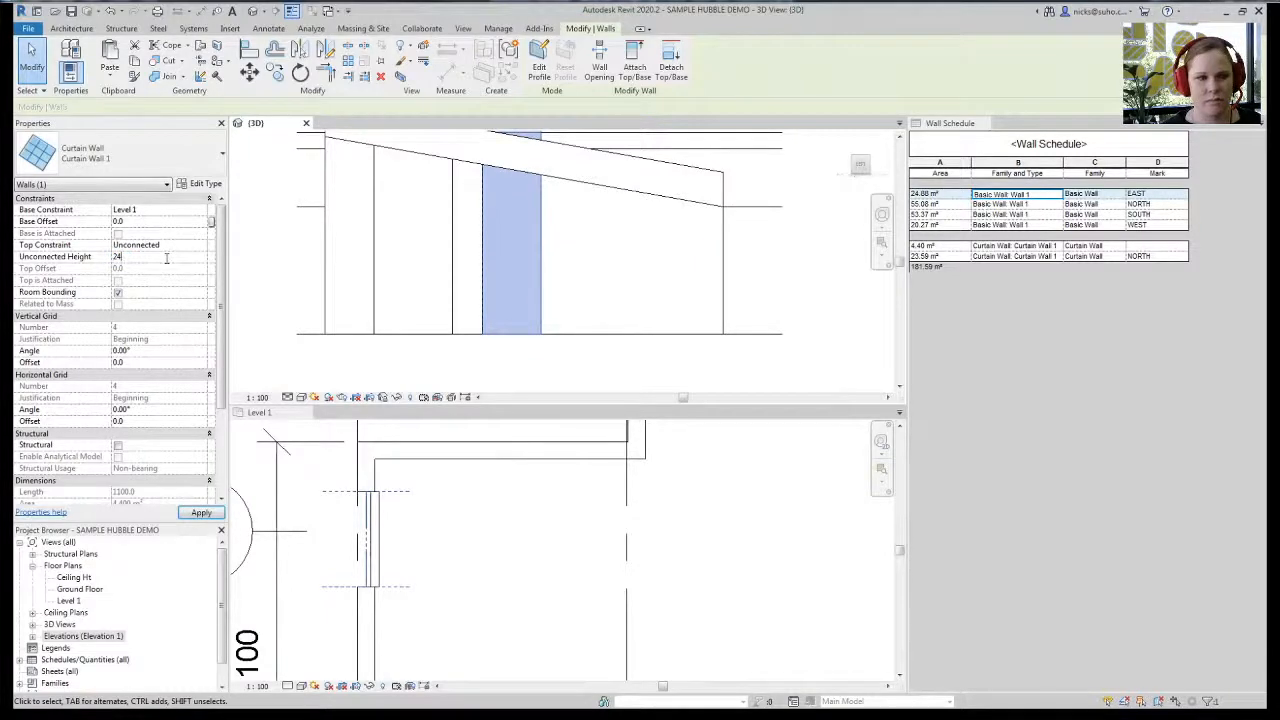
pyautogui.write('00')
pyautogui.press('Return')
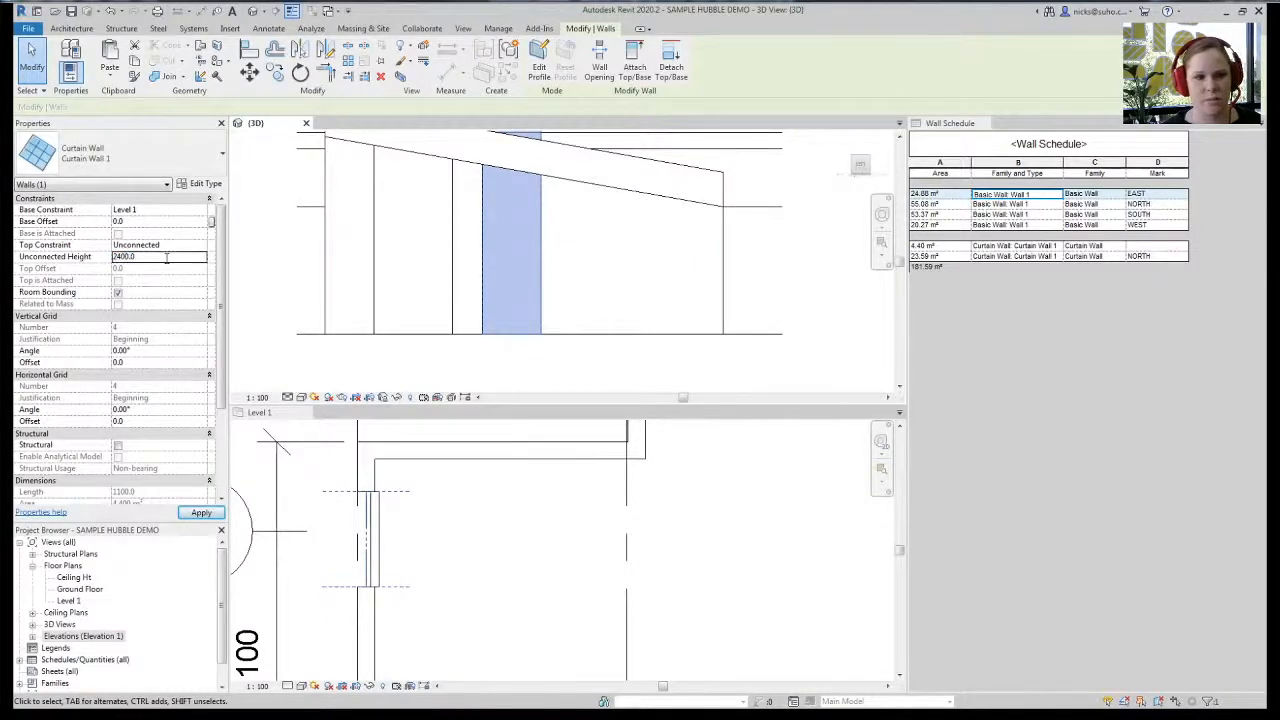
pyautogui.click(475, 250)
pyautogui.scroll(-3, 454, 228)
pyautogui.scroll(-2, 450, 242)
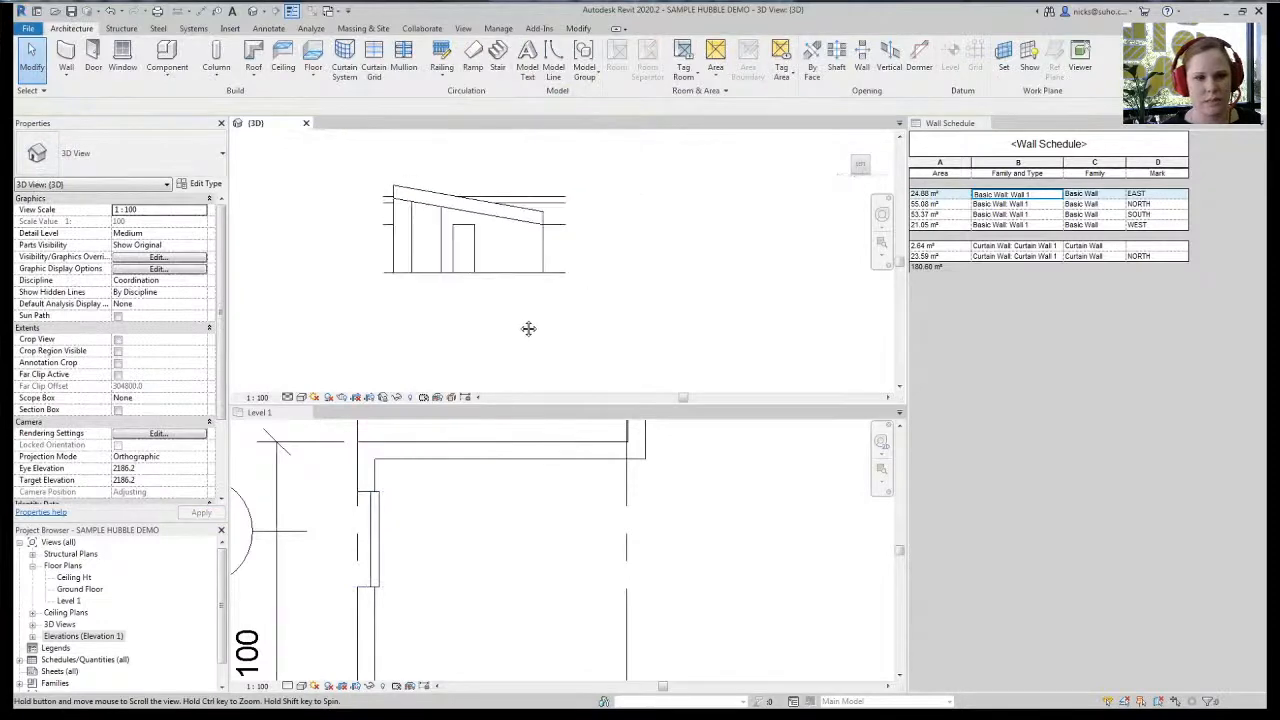
# - Mark the west curtain wall WEST and dismiss the duplicate-mark warning
pyautogui.click(450, 605)
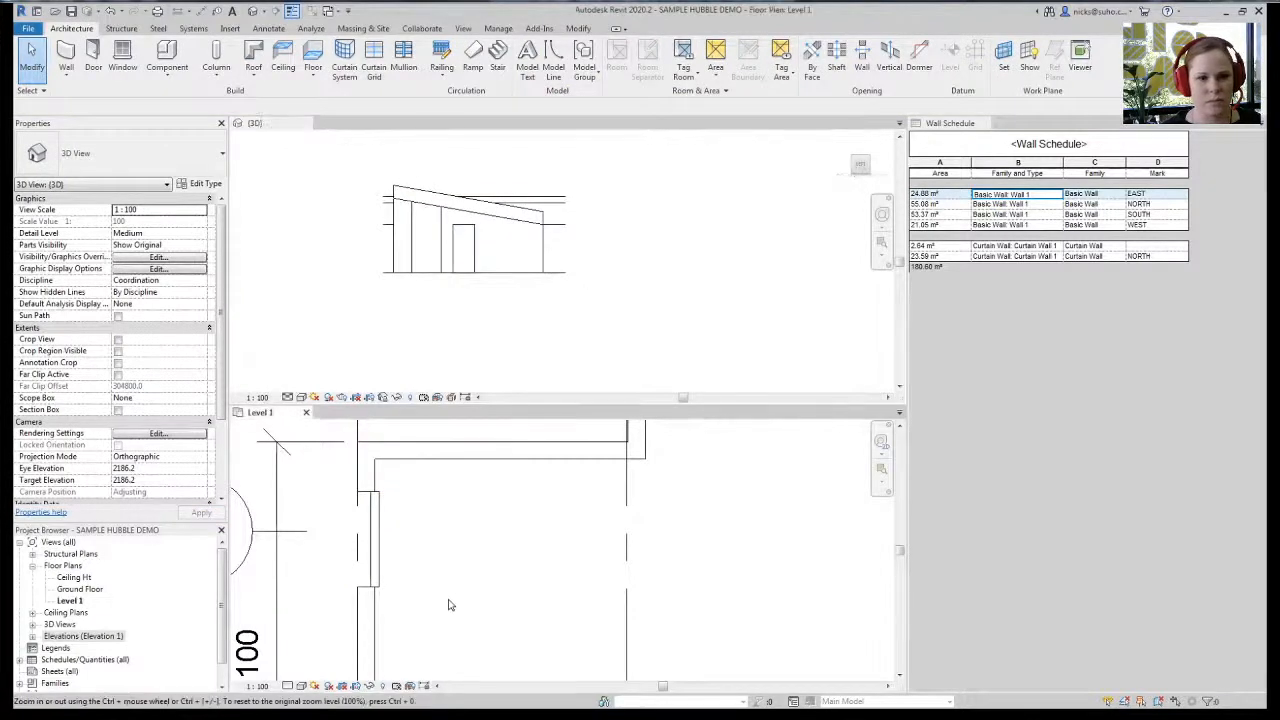
pyautogui.scroll(-3, 445, 595)
pyautogui.moveTo(474, 642); pyautogui.dragTo(403, 549, button='middle')
pyautogui.scroll(-2, 423, 551)
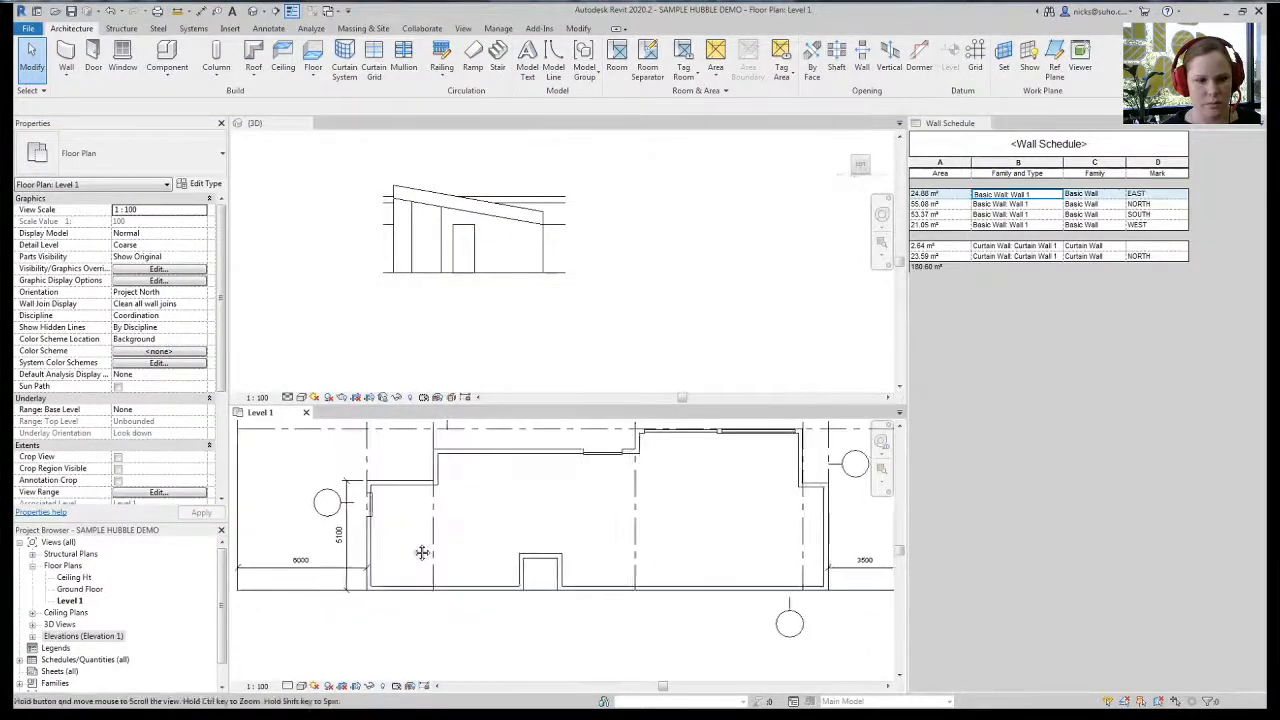
pyautogui.scroll(3, 484, 590)
pyautogui.scroll(2, 488, 592)
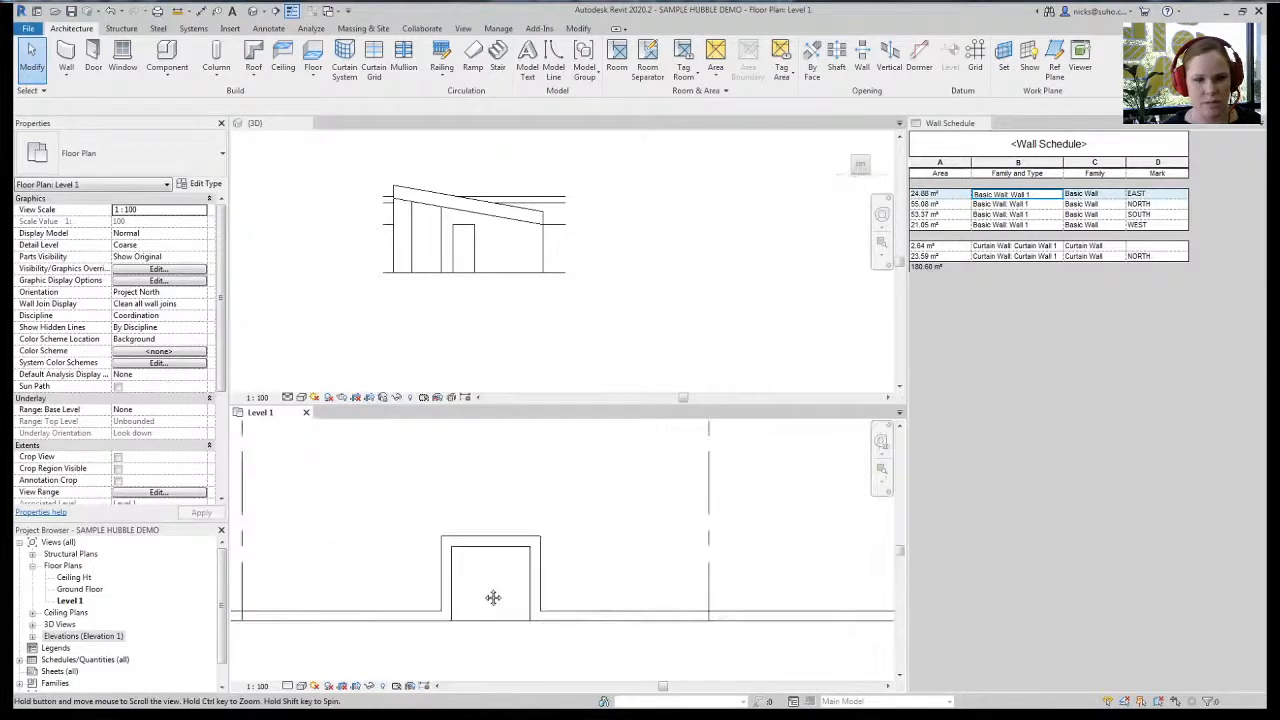
pyautogui.click(443, 289)
pyautogui.click(474, 253)
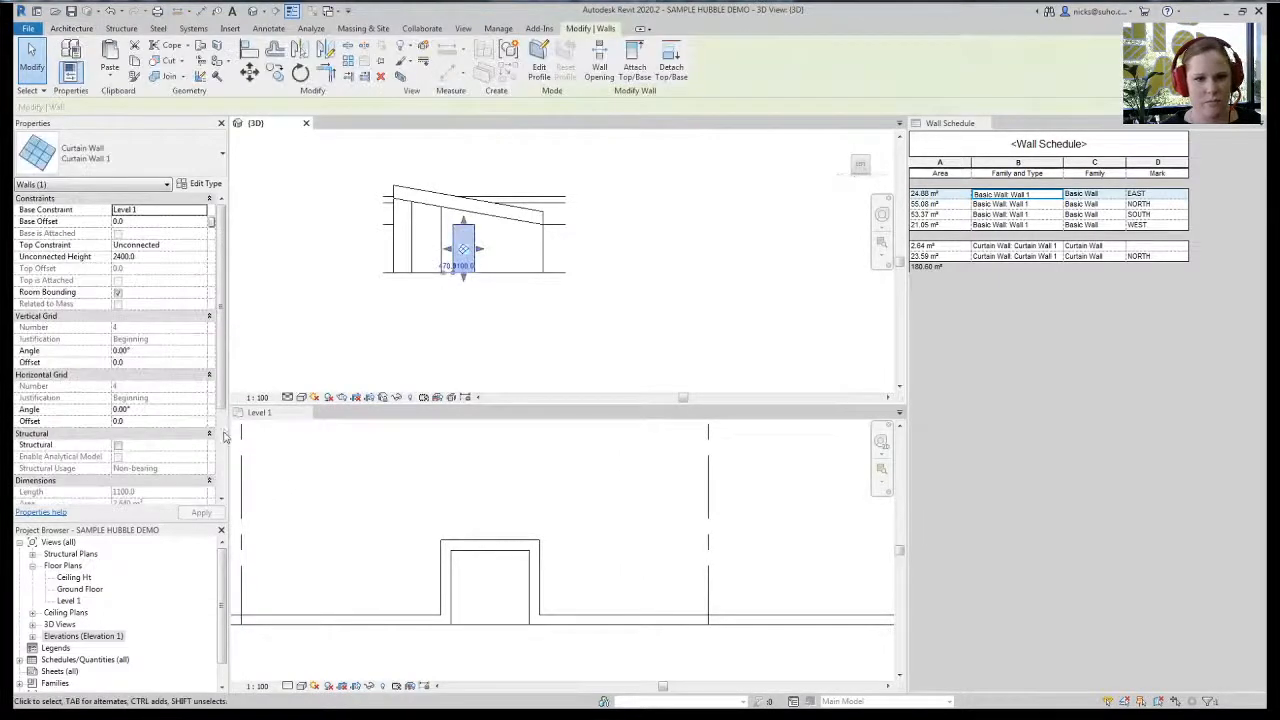
pyautogui.scroll(-3, 190, 432)
pyautogui.click(153, 424)
pyautogui.write('WEST')
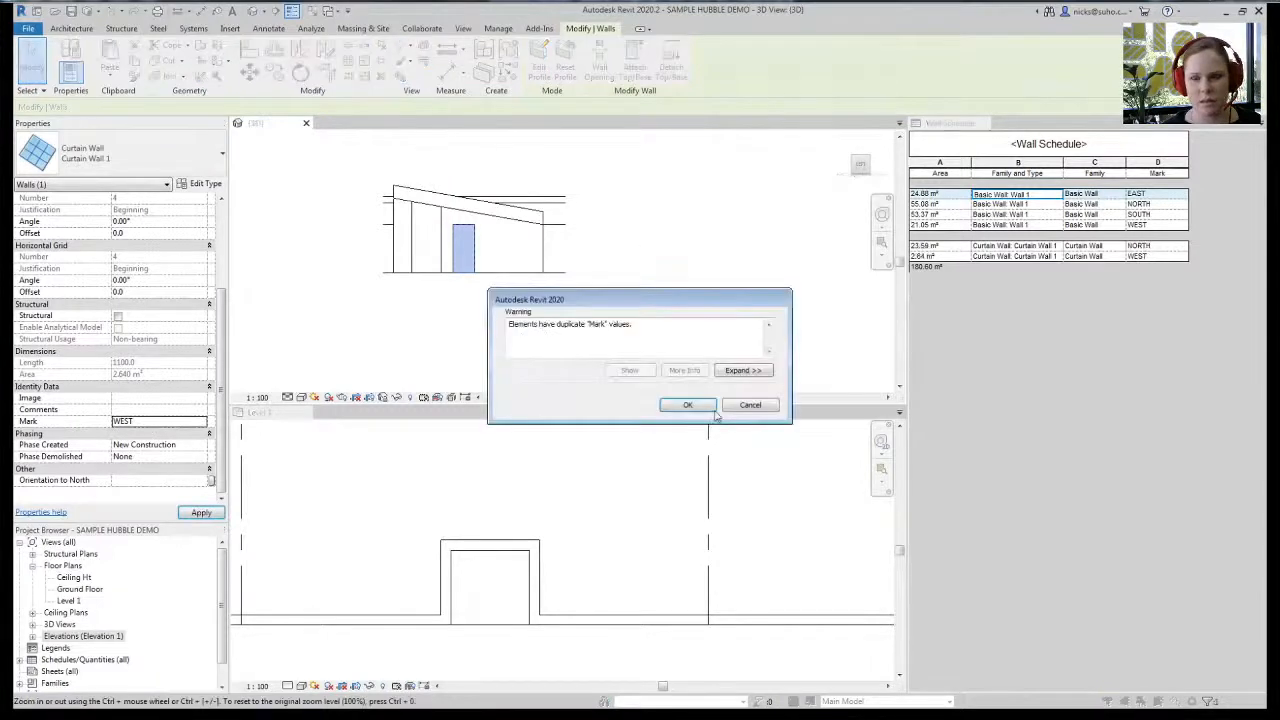
pyautogui.click(700, 405)
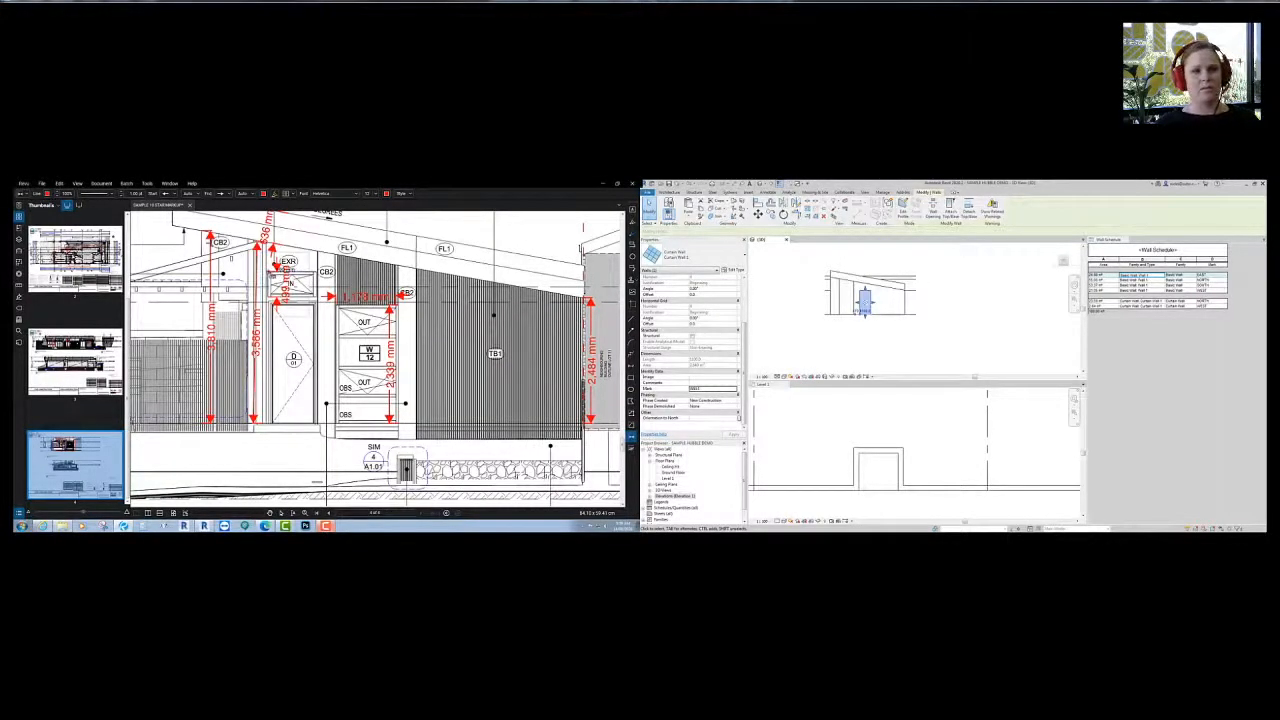
# - Move the 960 mm window measurement label lower, then return to Revit's Level 1 plan
pyautogui.moveTo(281, 313); pyautogui.dragTo(295, 327, button='middle')
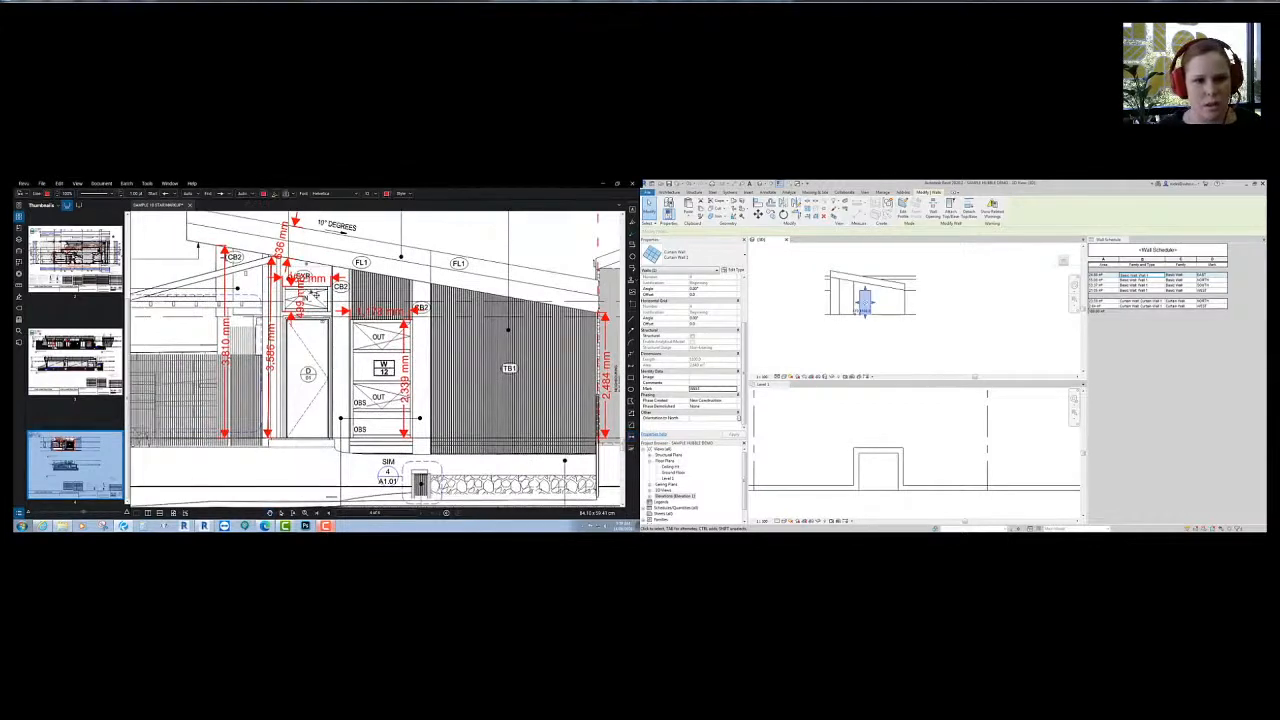
pyautogui.moveTo(305, 278); pyautogui.dragTo(307, 364)
pyautogui.click(909, 335)
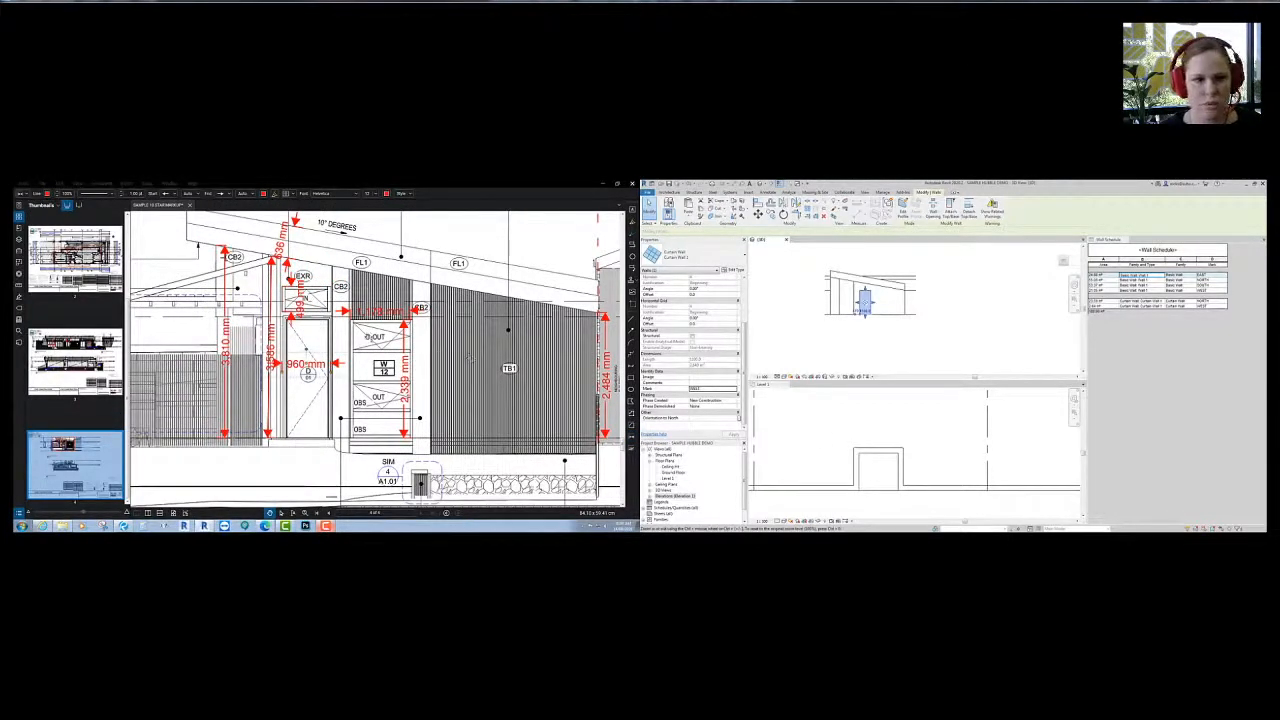
pyautogui.click(914, 329)
pyautogui.scroll(2, 849, 281)
pyautogui.click(813, 468)
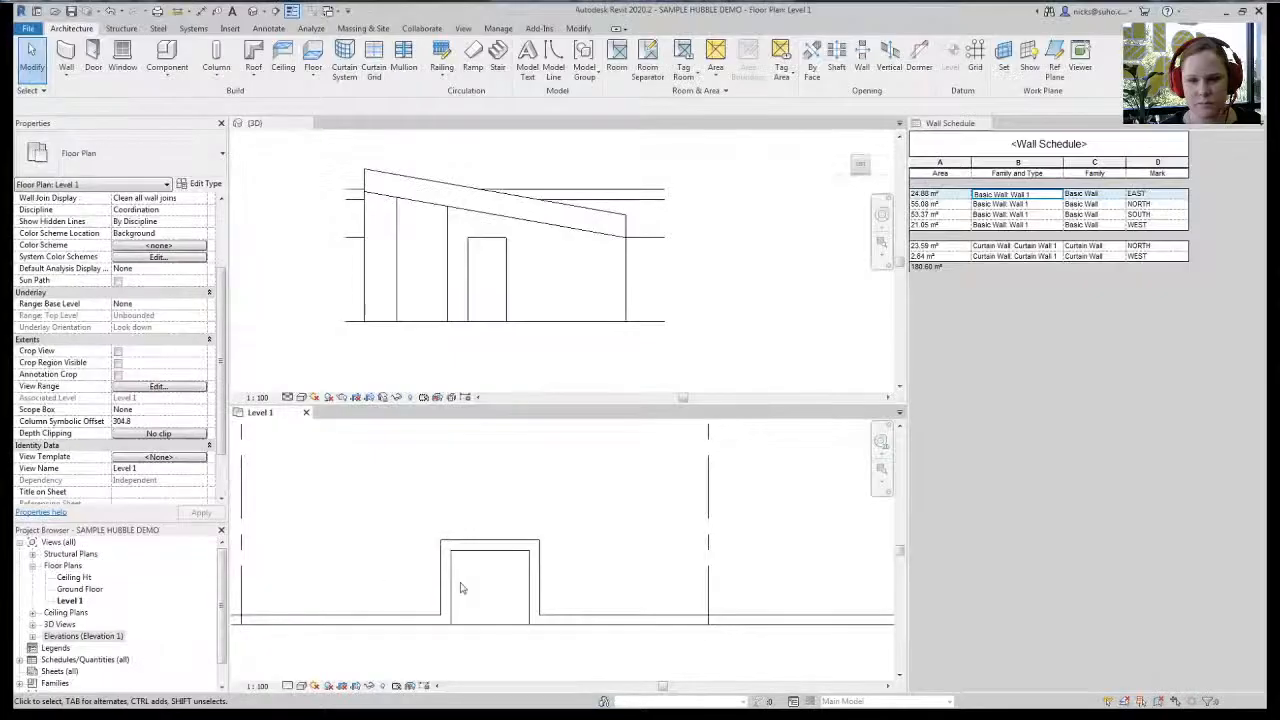
pyautogui.scroll(-3, 461, 584)
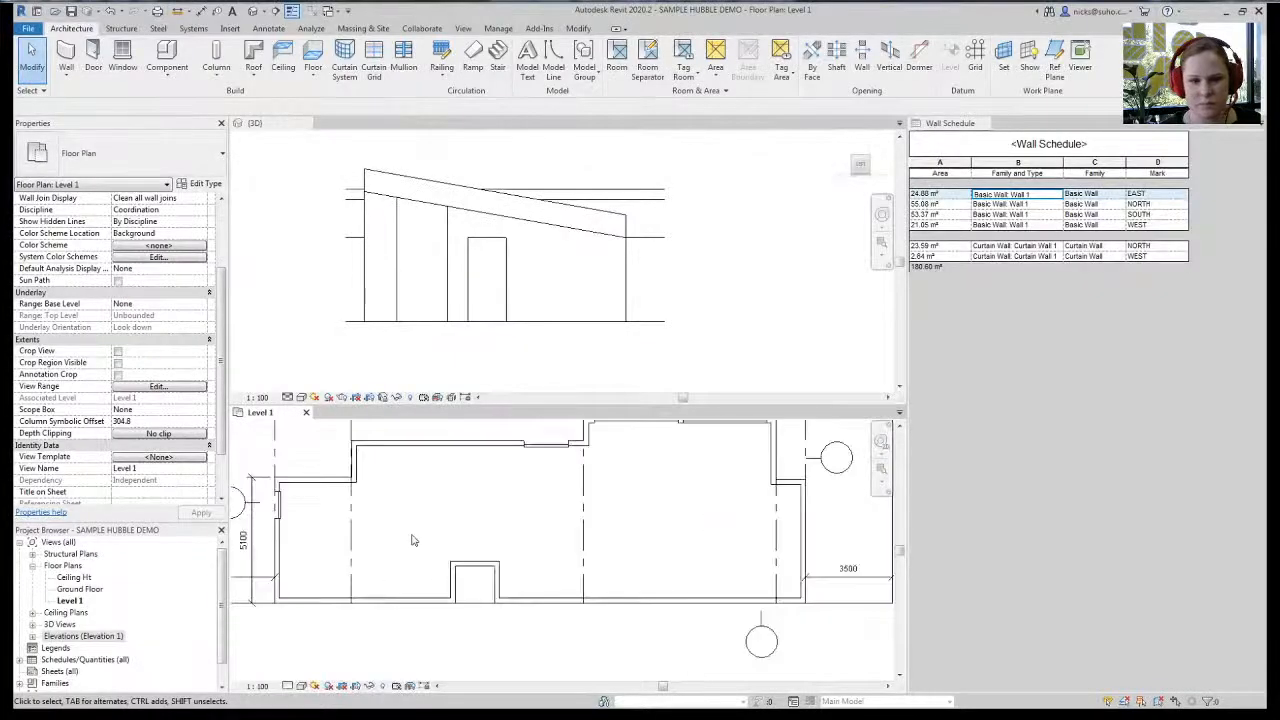
# - Draw a 900-long curtain wall into the west wall near the building's upper-left corner
pyautogui.scroll(4, 422, 607)
pyautogui.moveTo(371, 480); pyautogui.dragTo(496, 478, button='middle')
pyautogui.click(452, 305)
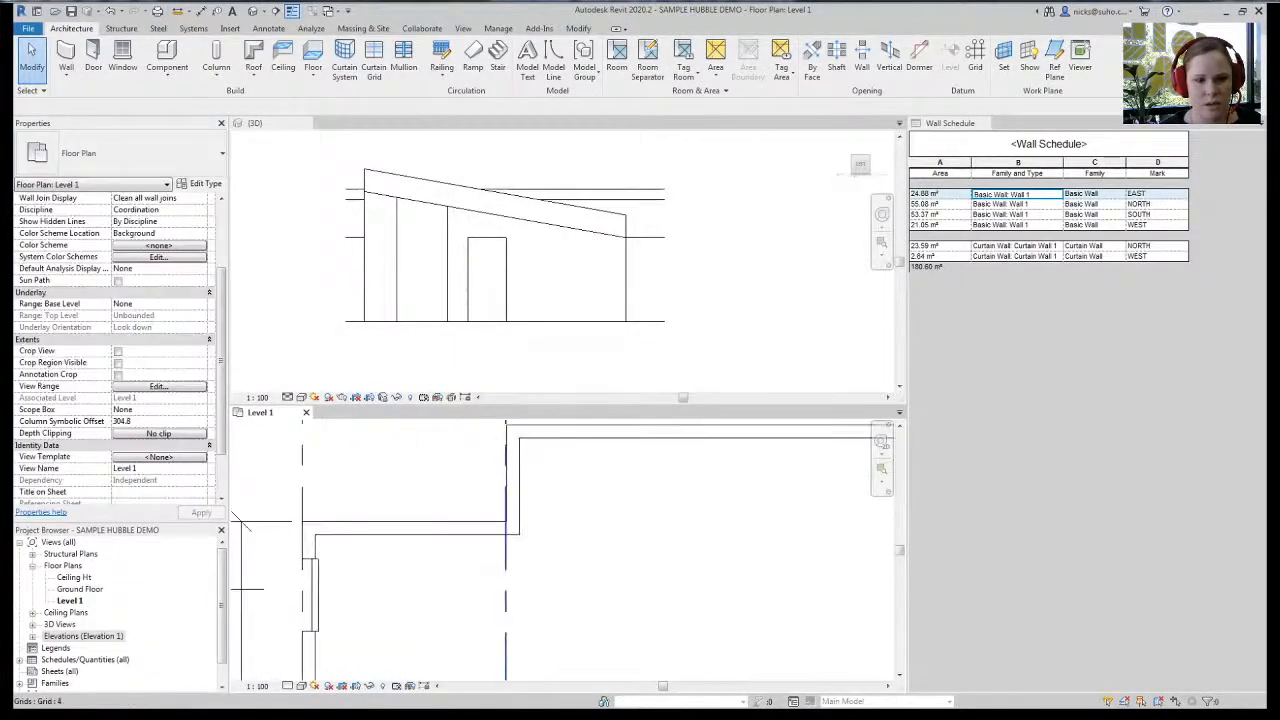
pyautogui.click(66, 55)
pyautogui.click(513, 451)
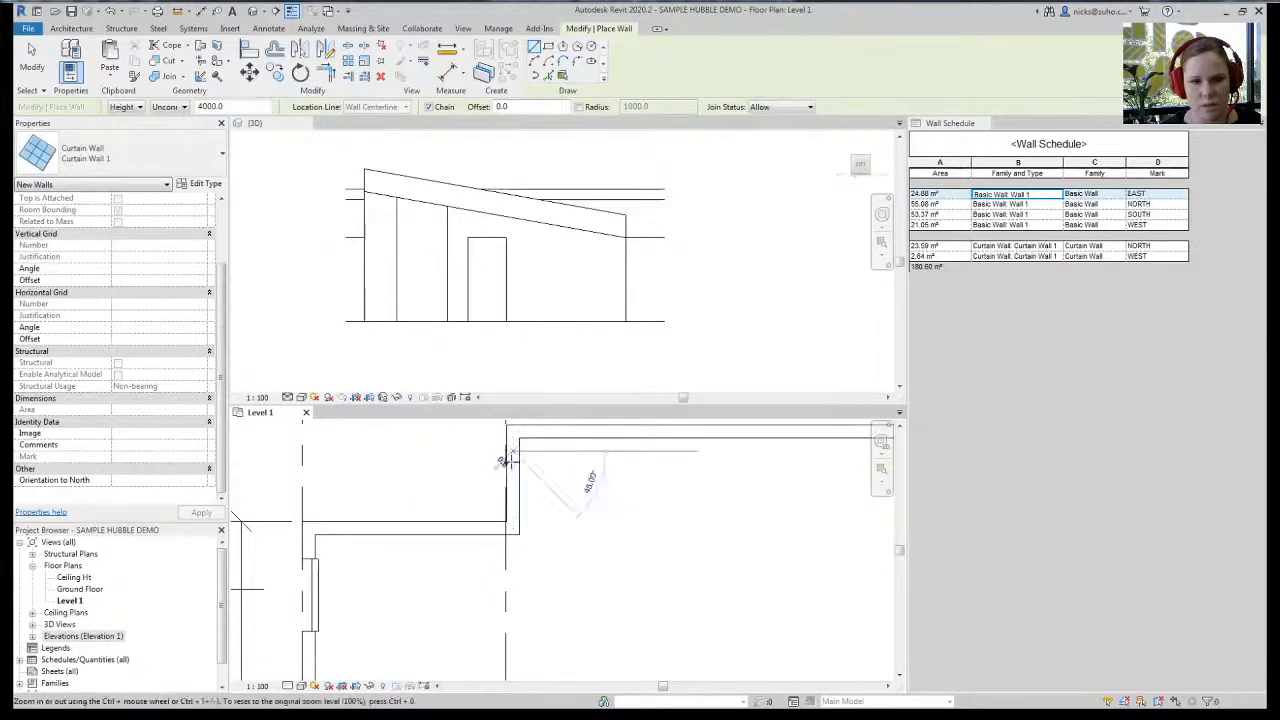
pyautogui.click(513, 510)
pyautogui.moveTo(563, 525); pyautogui.dragTo(546, 528, button='middle')
pyautogui.press('Escape')
pyautogui.press('Escape')
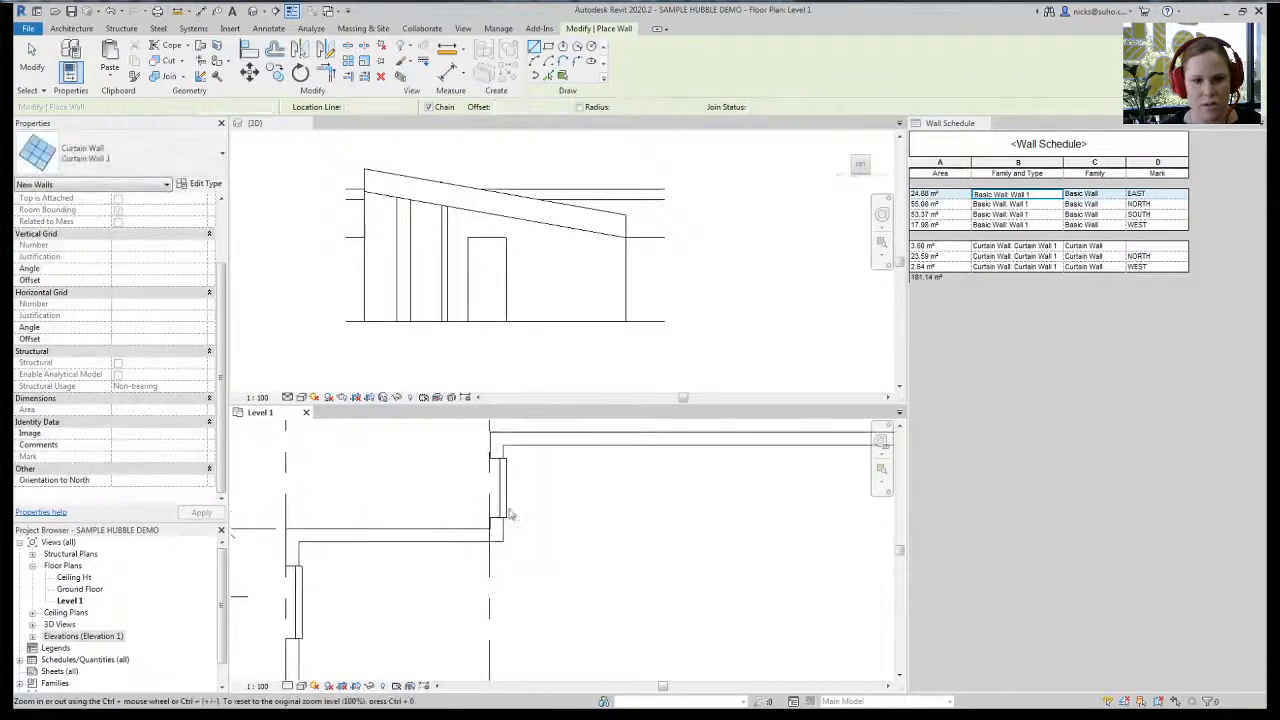
pyautogui.click(425, 255)
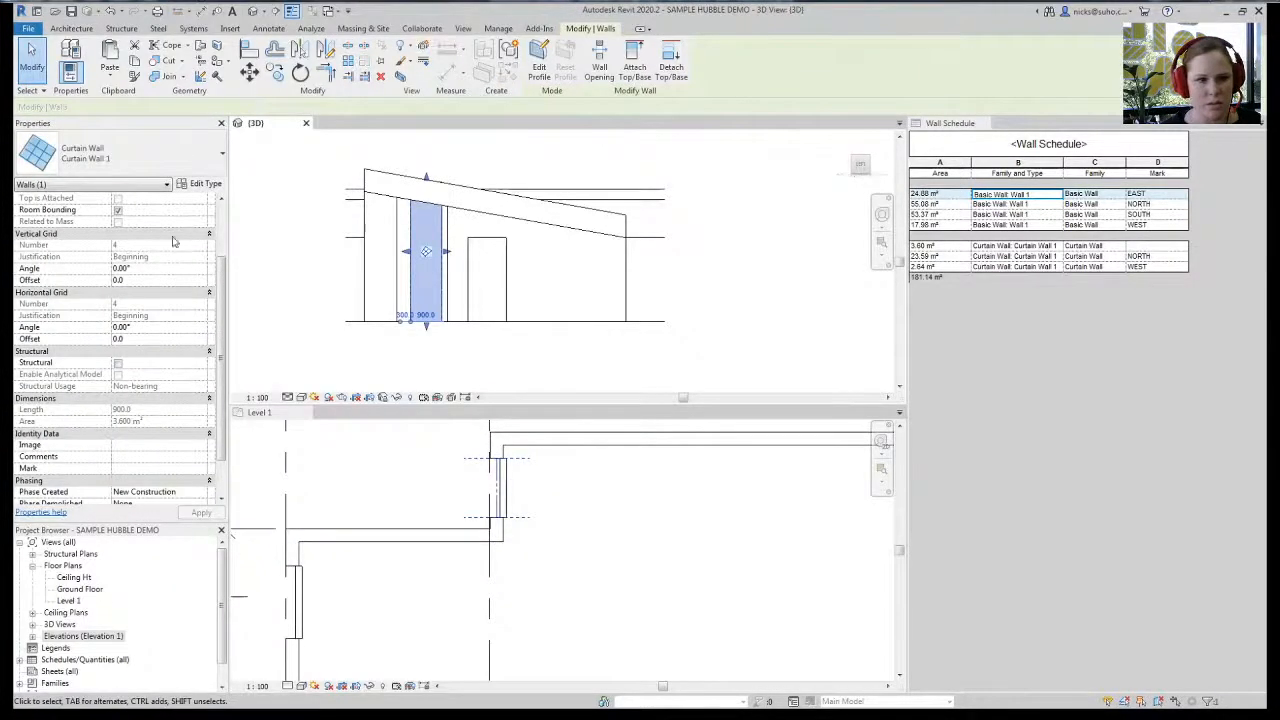
pyautogui.scroll(3, 226, 217)
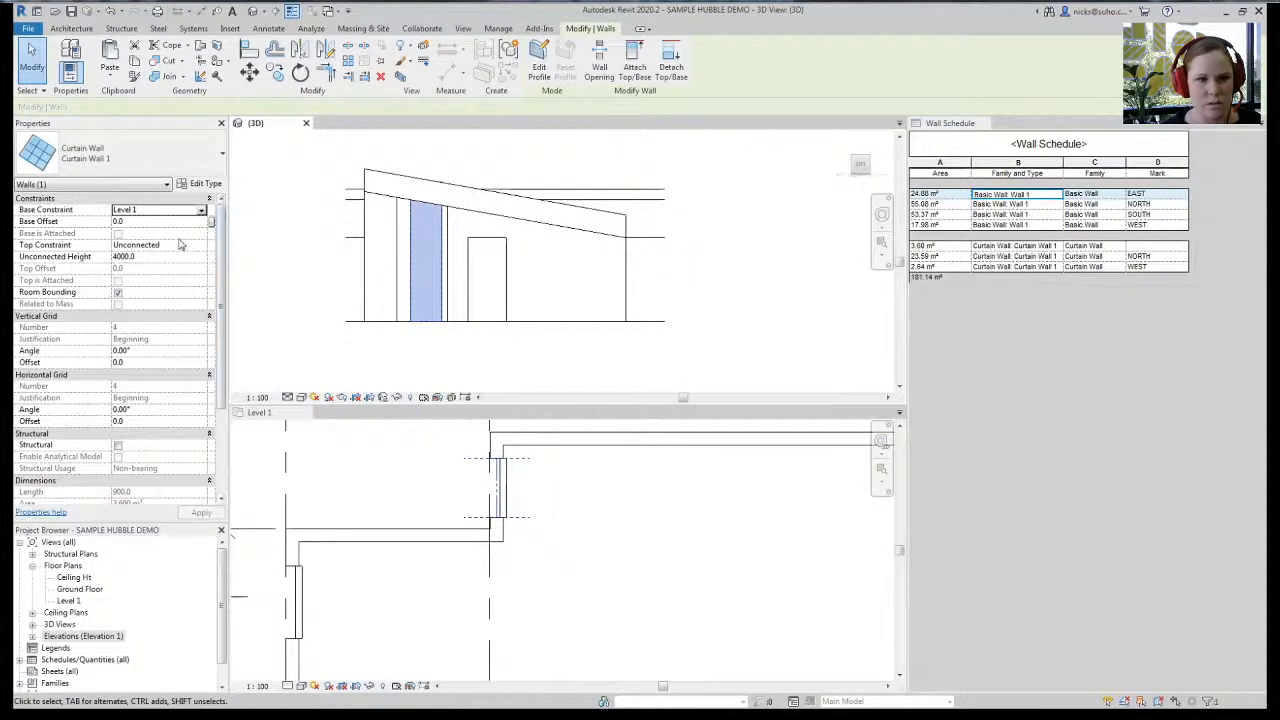
pyautogui.click(426, 251)
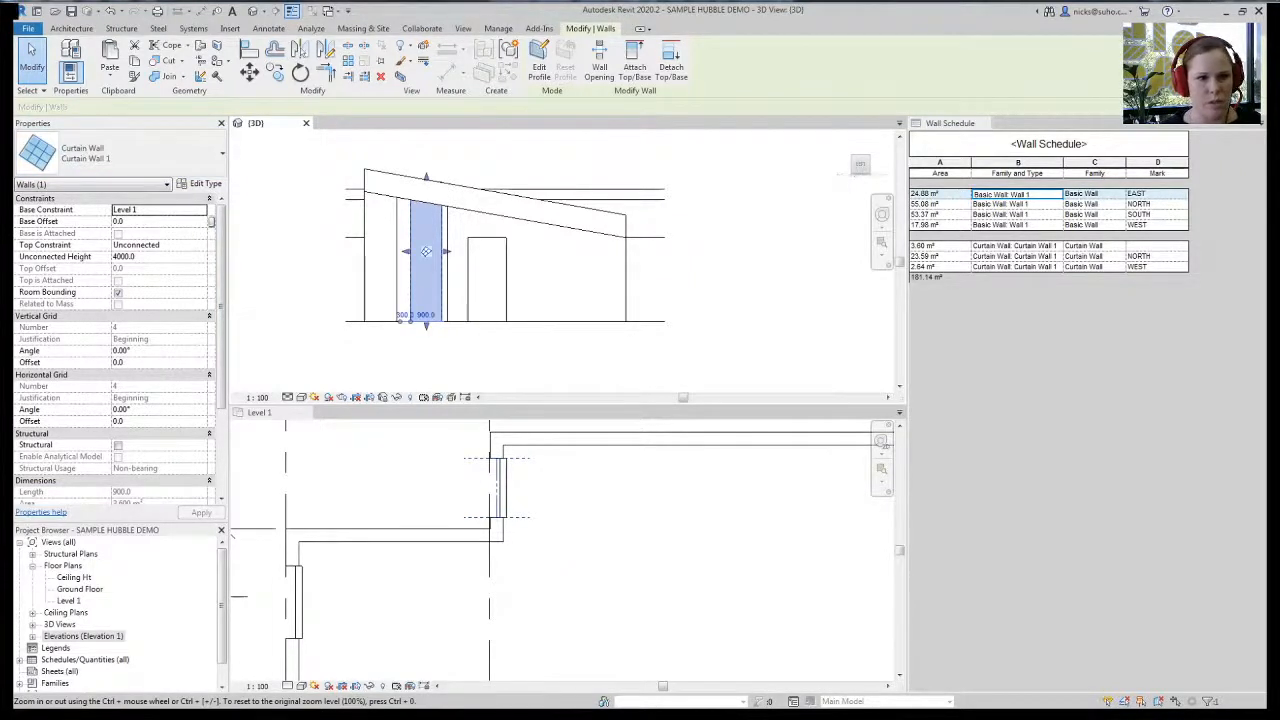
pyautogui.click(291, 465)
# - Give the new curtain wall a 2400 base offset and 500 unconnected height
pyautogui.doubleClick(413, 275)
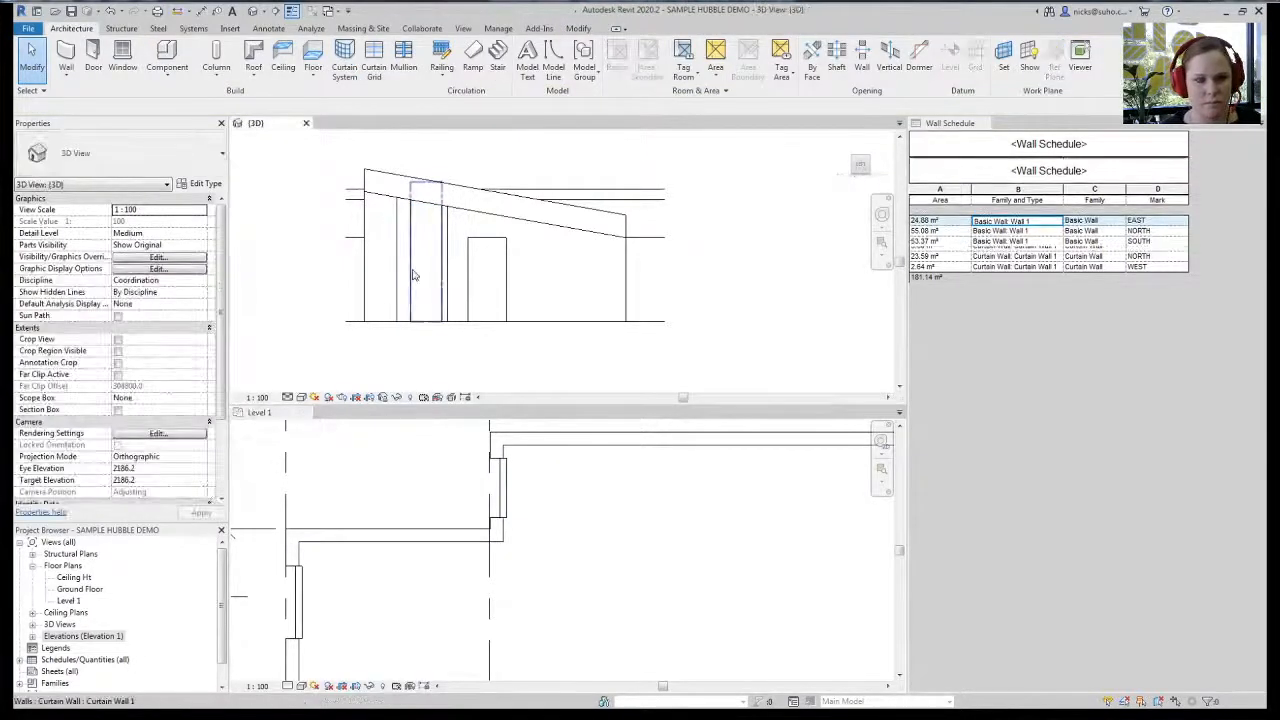
pyautogui.click(539, 48)
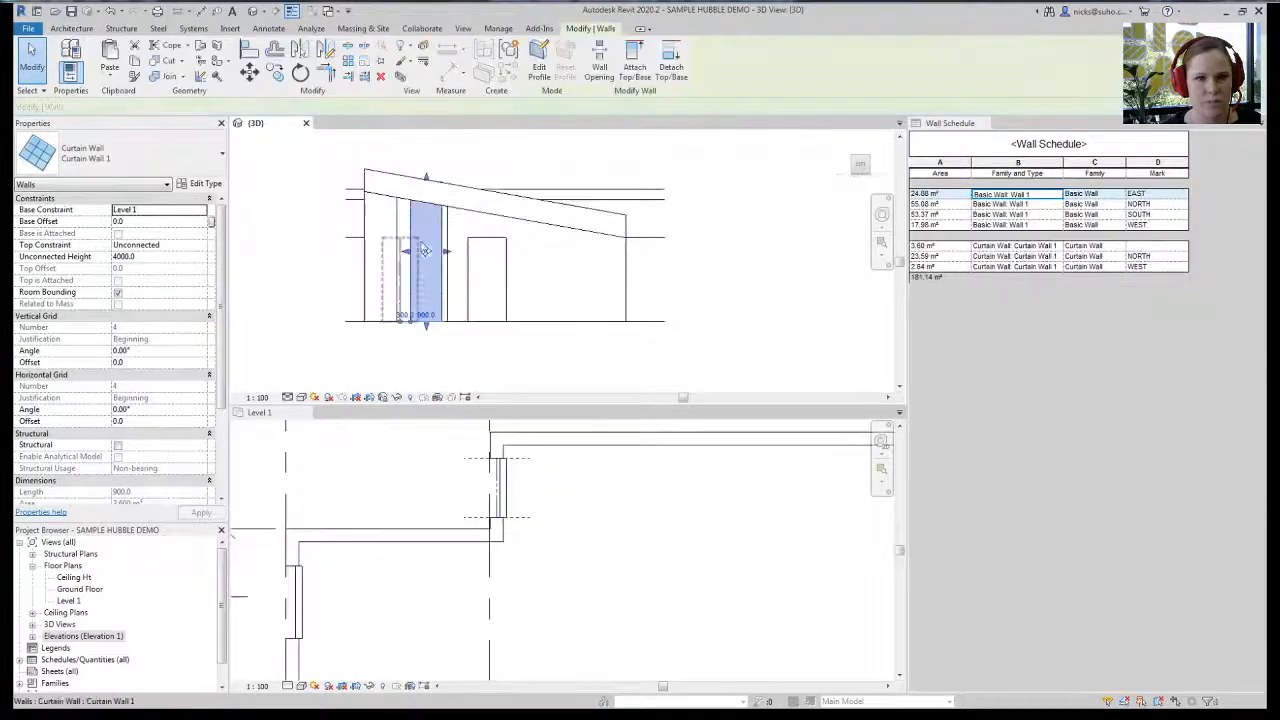
pyautogui.click(167, 224)
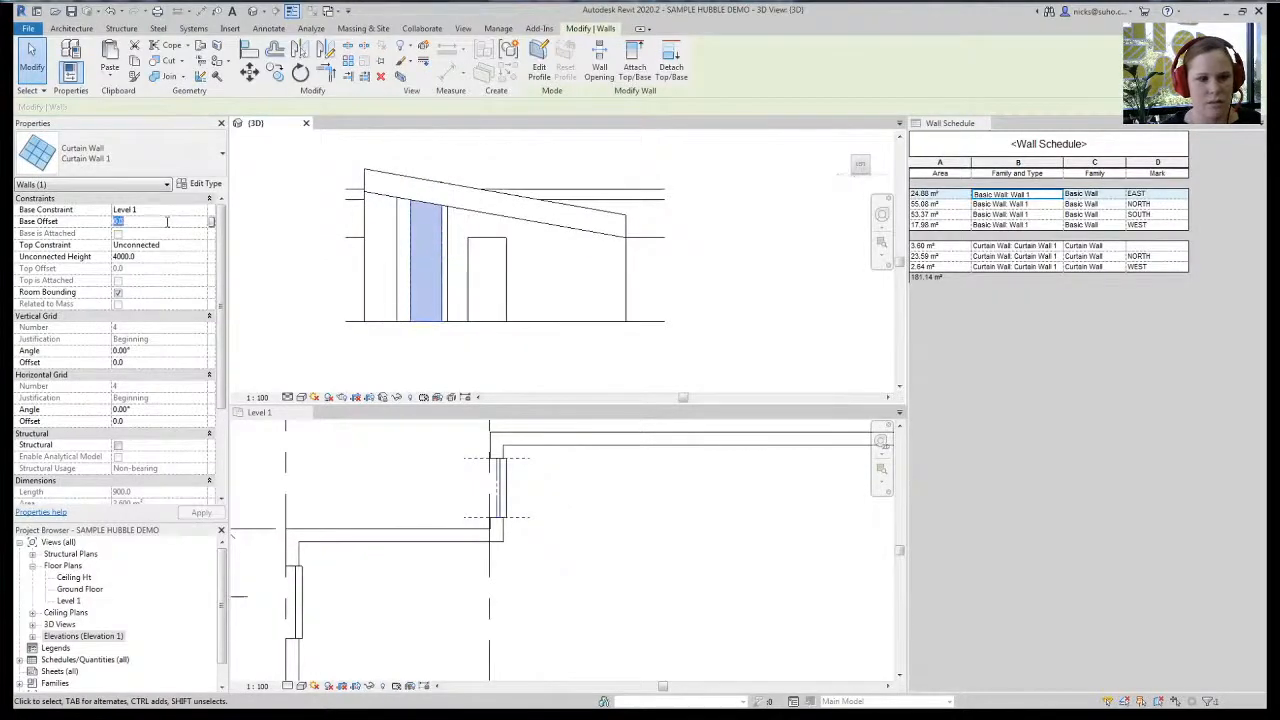
pyautogui.write('2400.0')
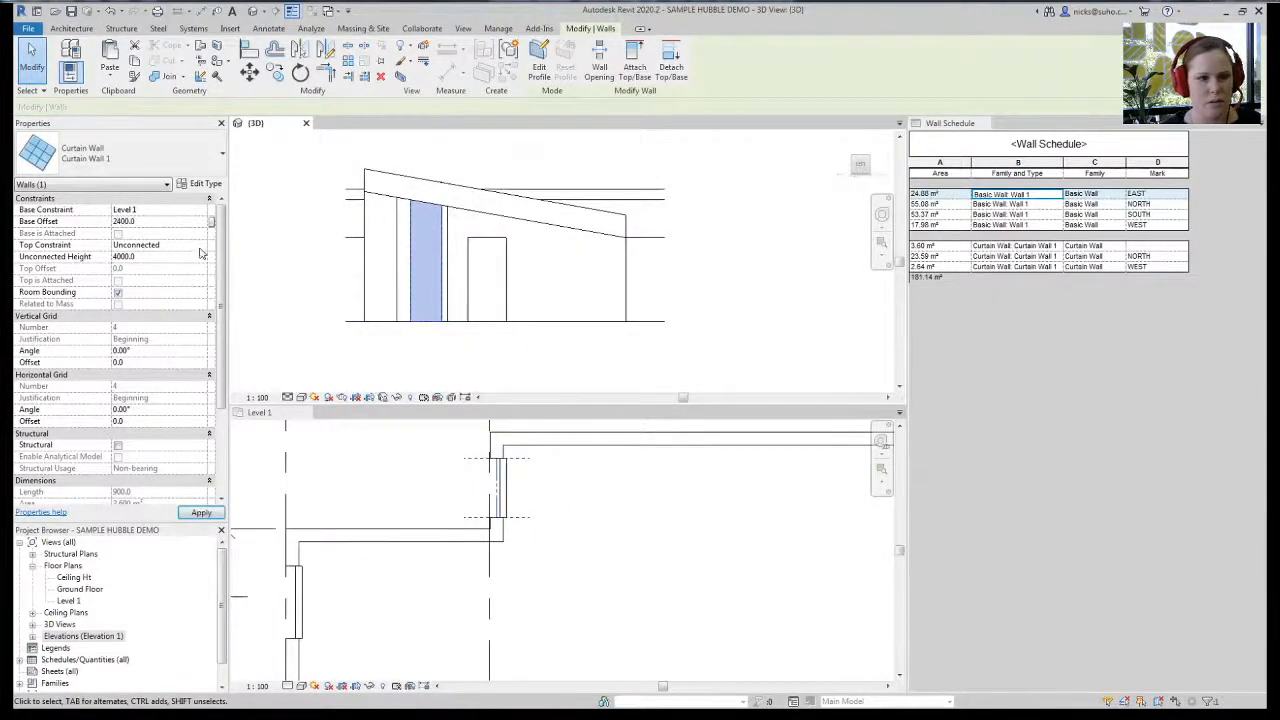
pyautogui.click(165, 258)
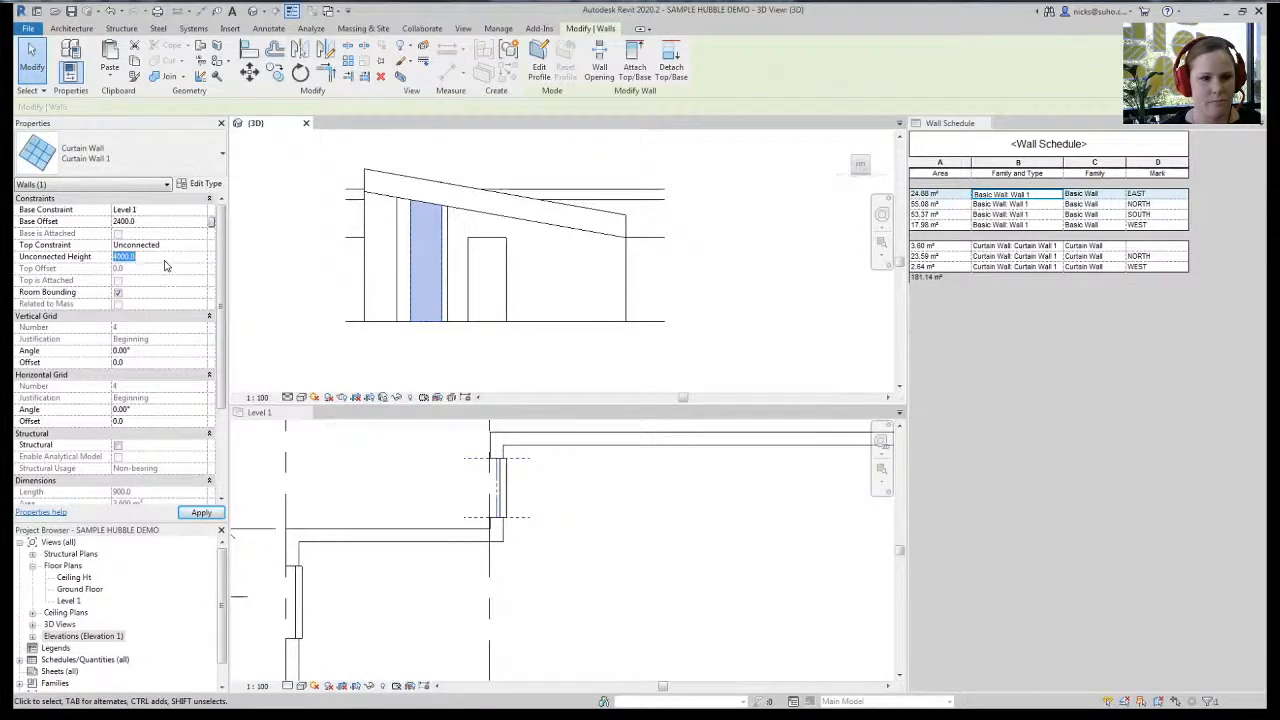
pyautogui.write('500.0')
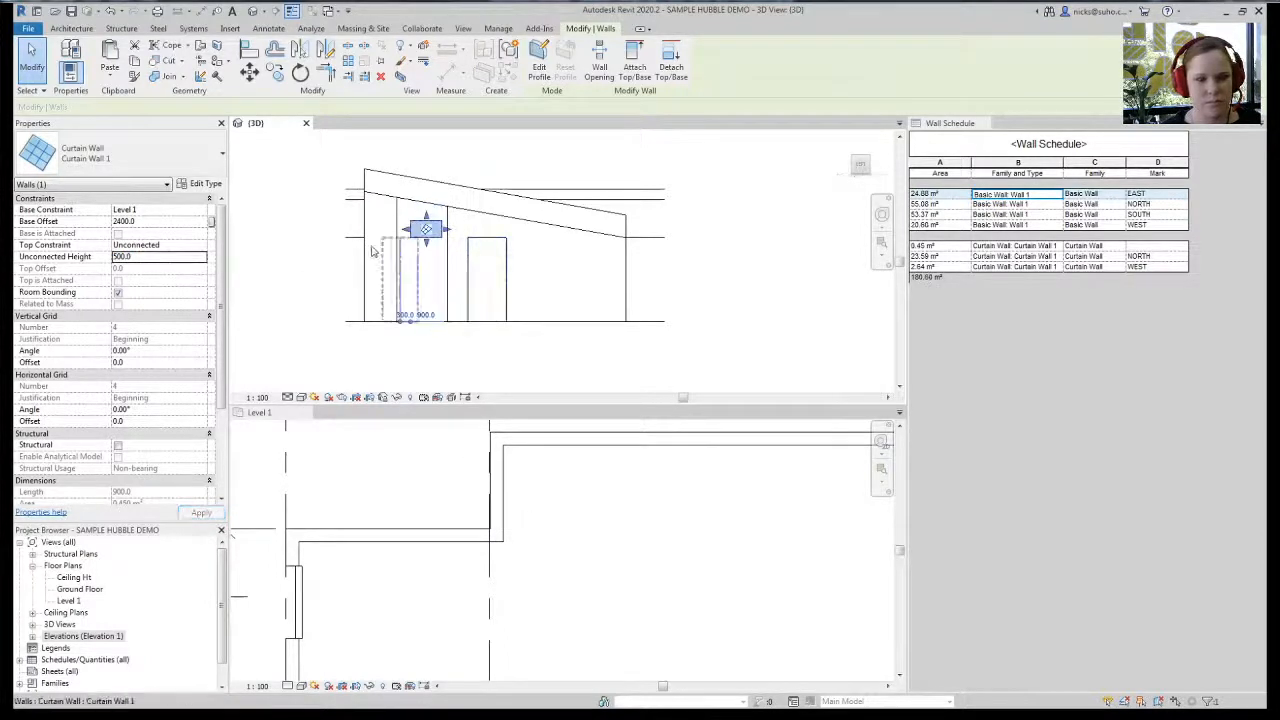
# - Change the curtain-wall window's width from 900 to 960
pyautogui.scroll(3, 385, 335)
pyautogui.moveTo(448, 255); pyautogui.dragTo(430, 310, button='middle')
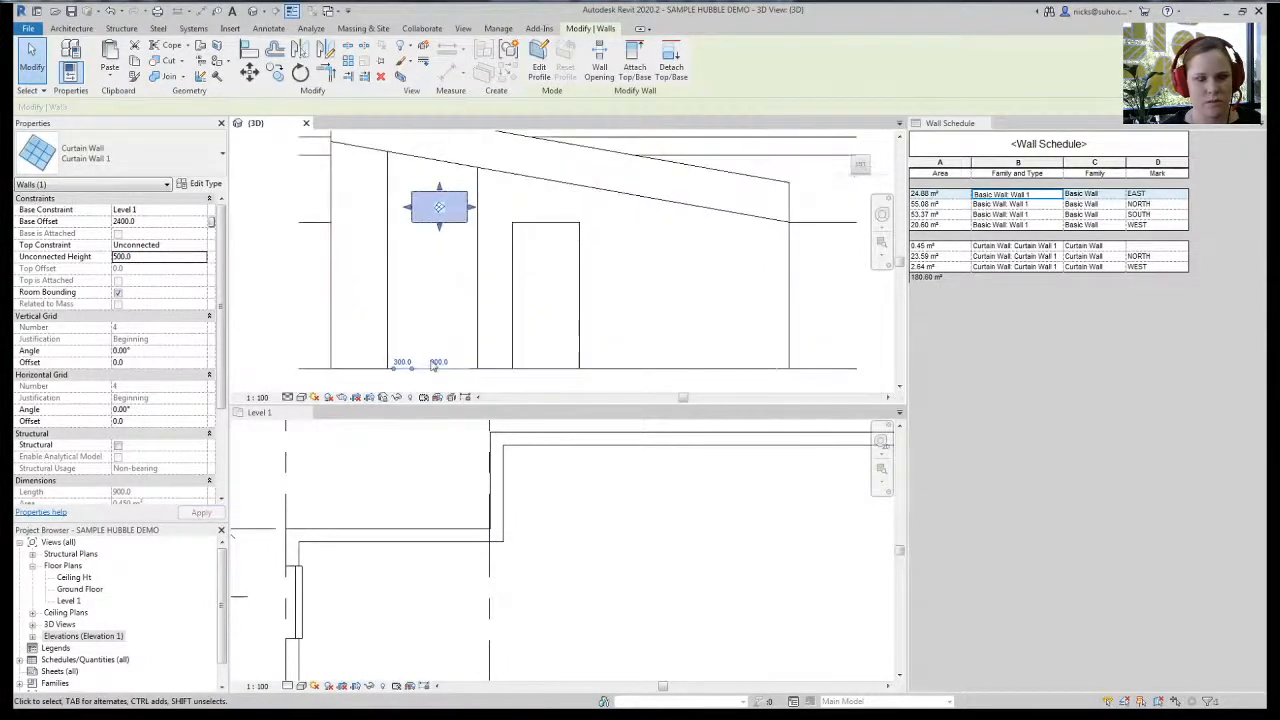
pyautogui.click(425, 359)
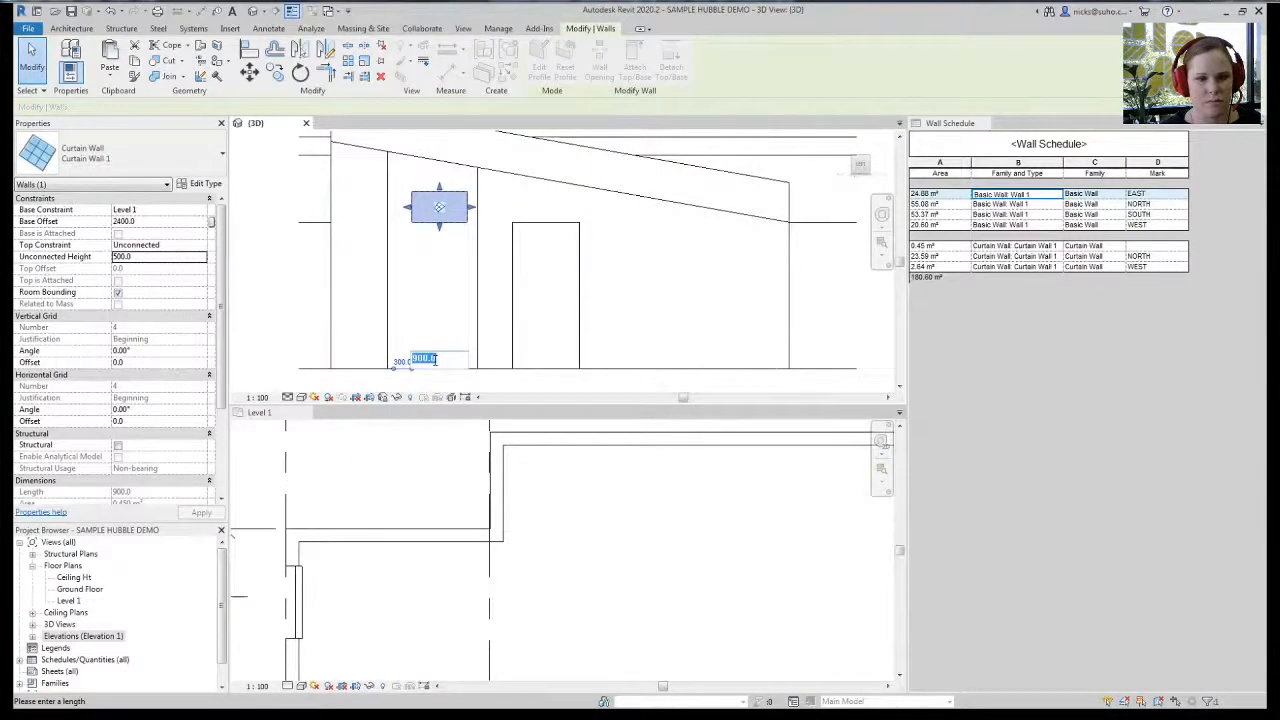
pyautogui.write('960')
pyautogui.press('Return')
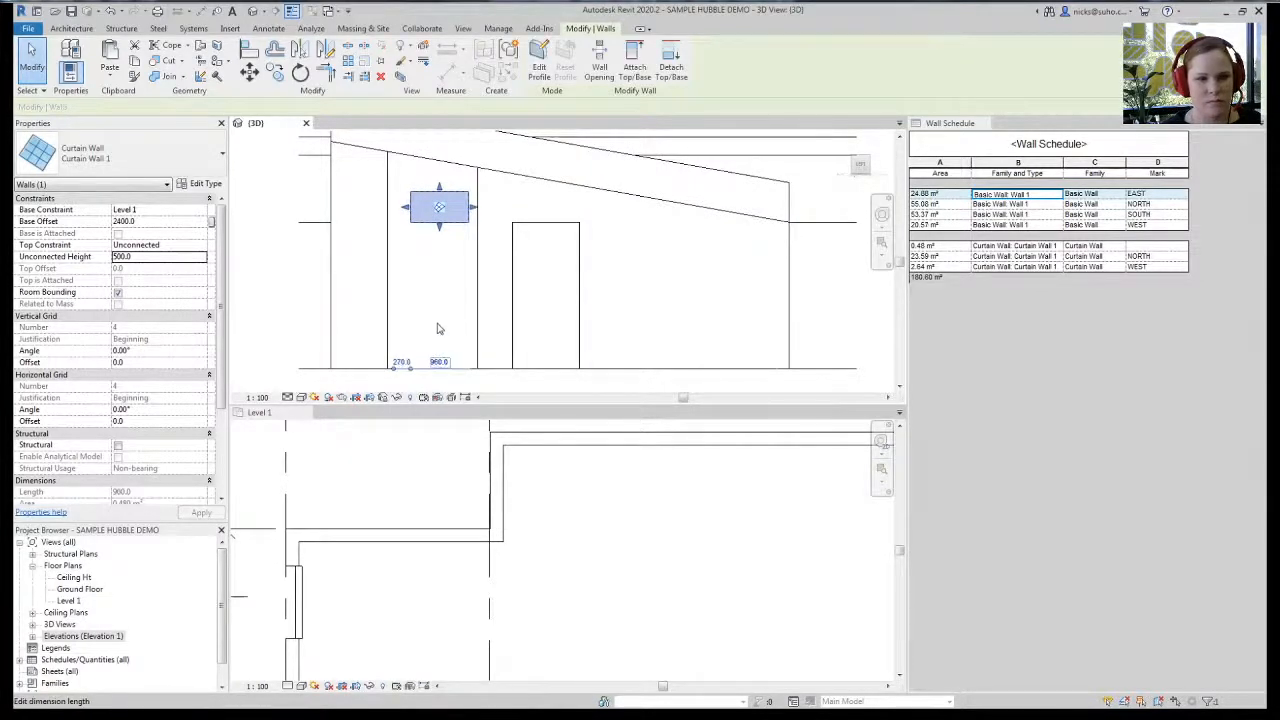
pyautogui.press('Escape')
pyautogui.scroll(-4, 430, 295)
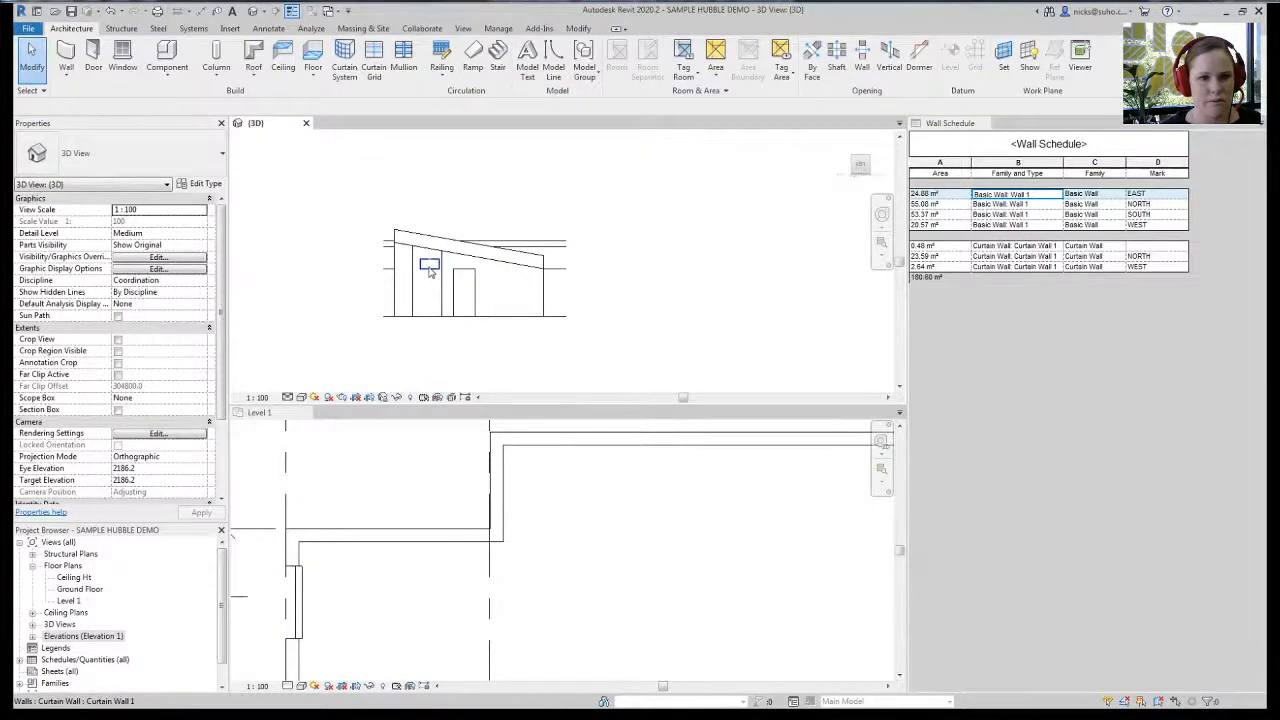
# - Mark the window WEST, dismiss the duplicate-mark warning, and switch to Level 1
pyautogui.click(431, 268)
pyautogui.scroll(-5, 147, 444)
pyautogui.click(140, 421)
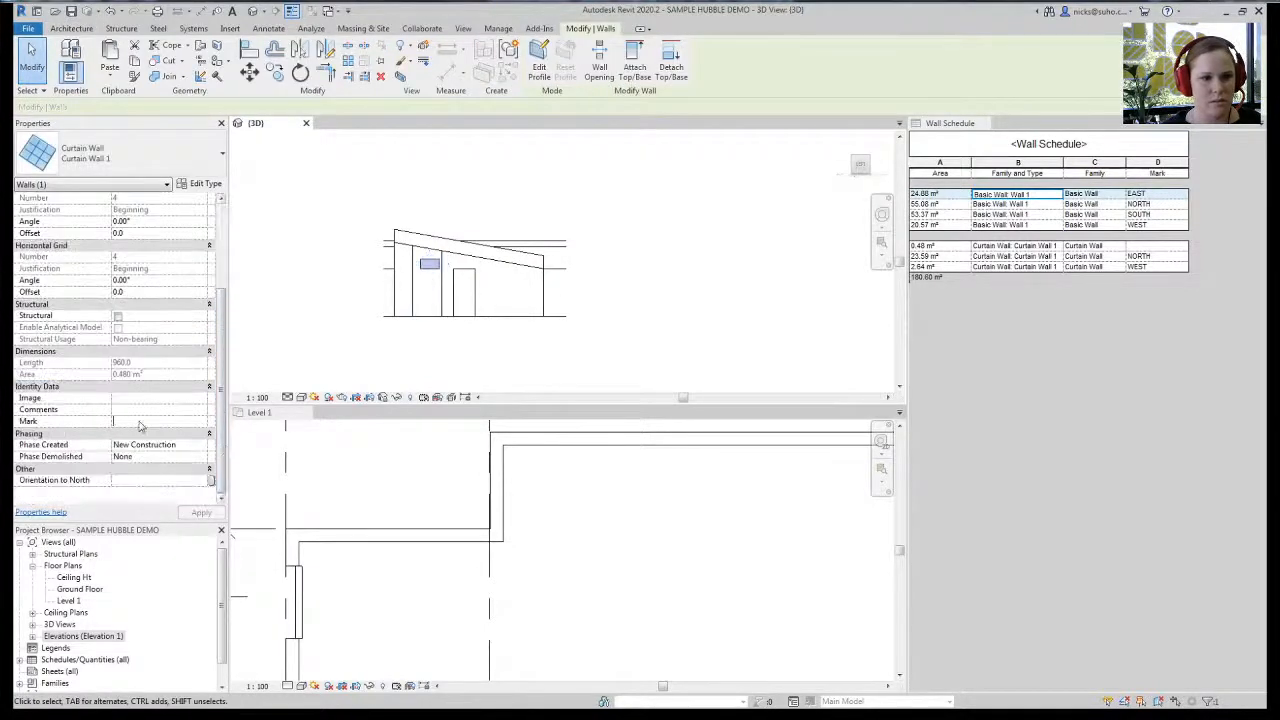
pyautogui.write('WEST')
pyautogui.press('Return')
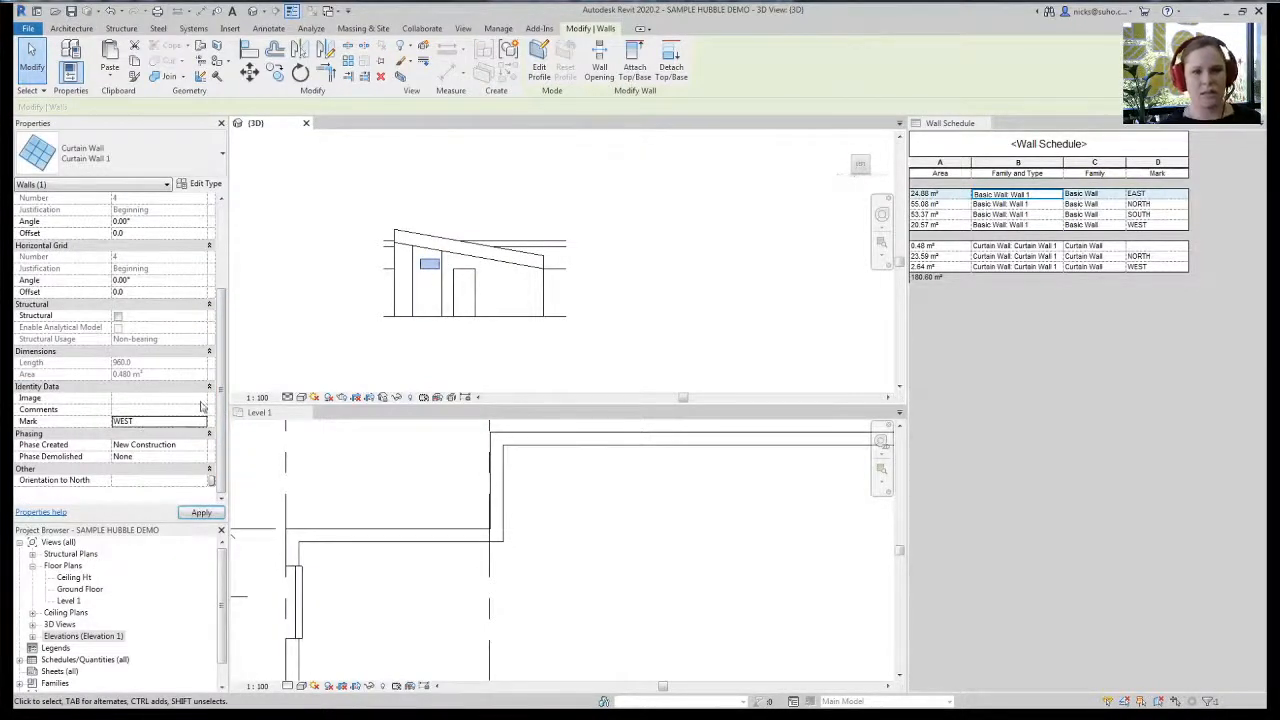
pyautogui.click(686, 408)
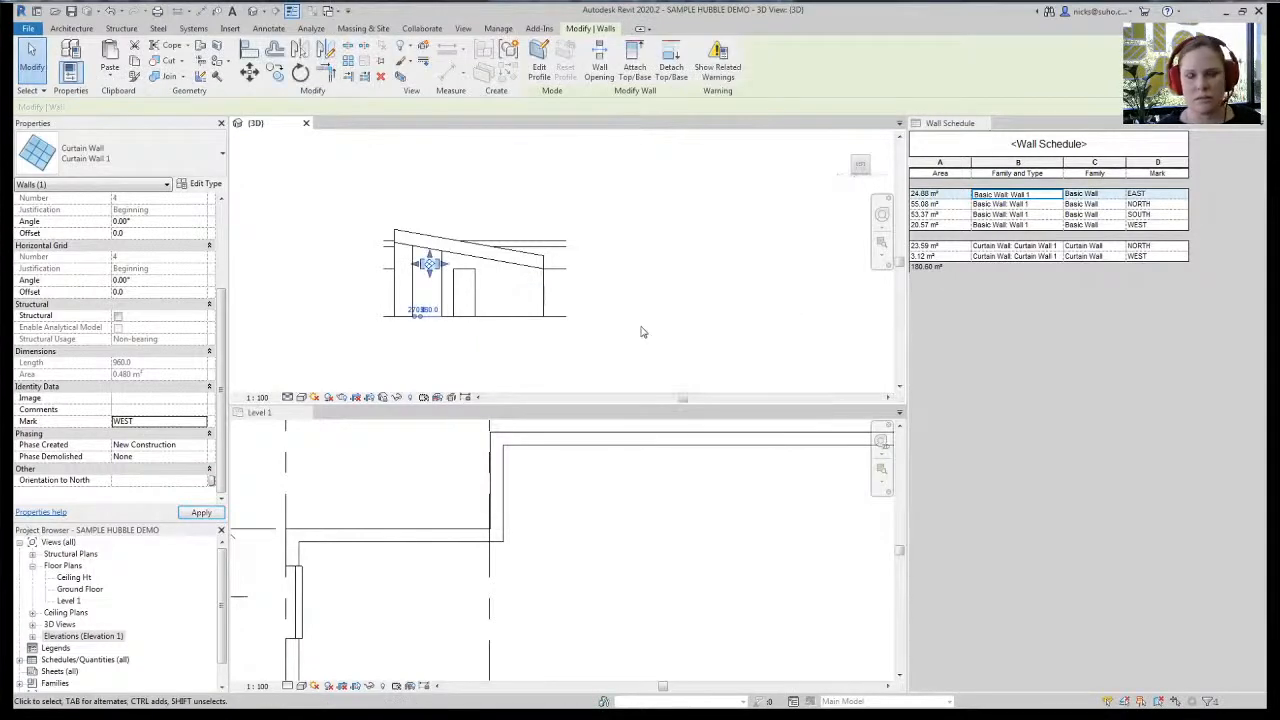
pyautogui.click(643, 329)
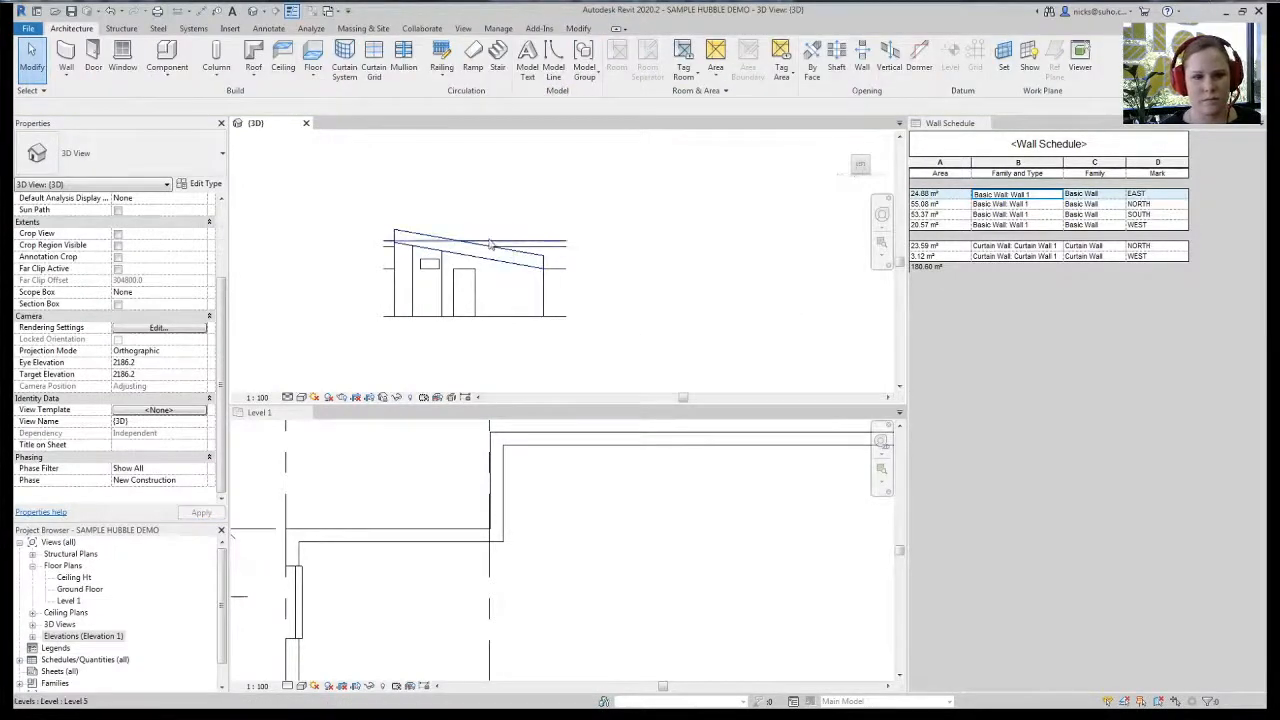
pyautogui.click(366, 503)
pyautogui.scroll(5, 528, 576)
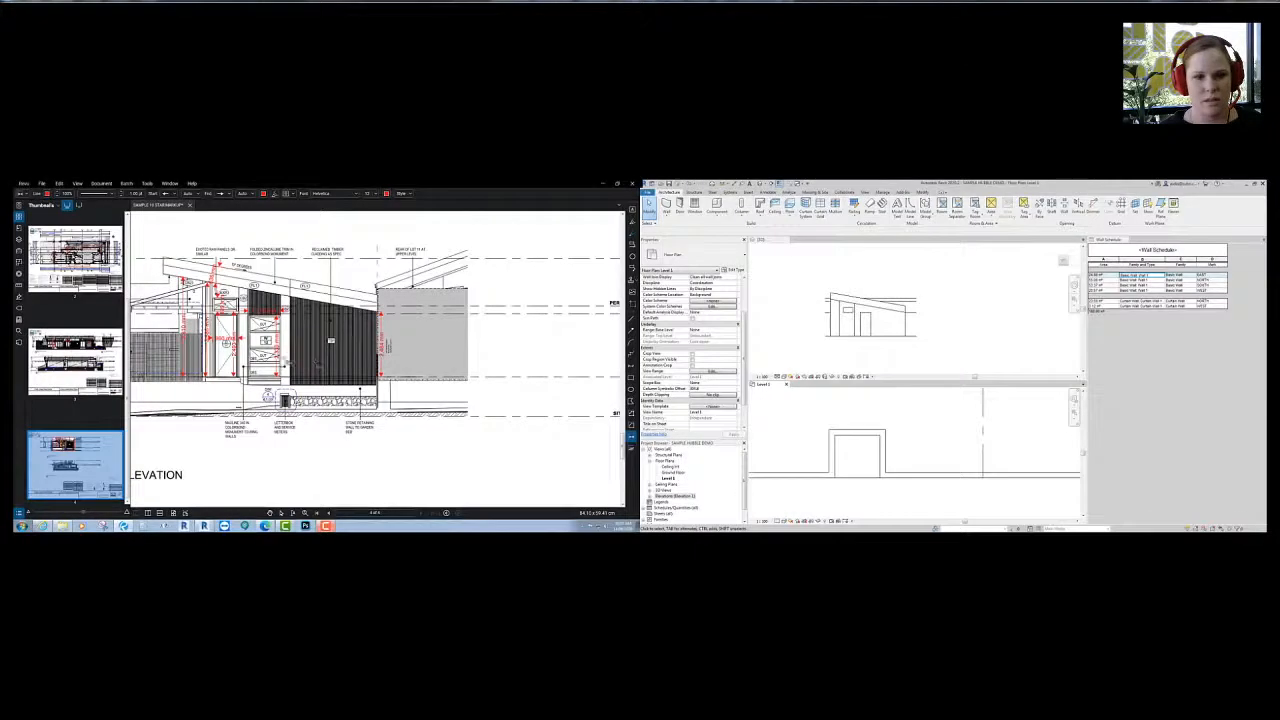
# - On the Bluebeam floor plan page, move the 1,789 mm dimension left and the 1,689 mm dimension up near WT07
pyautogui.moveTo(330, 332); pyautogui.dragTo(363, 330, button='middle')
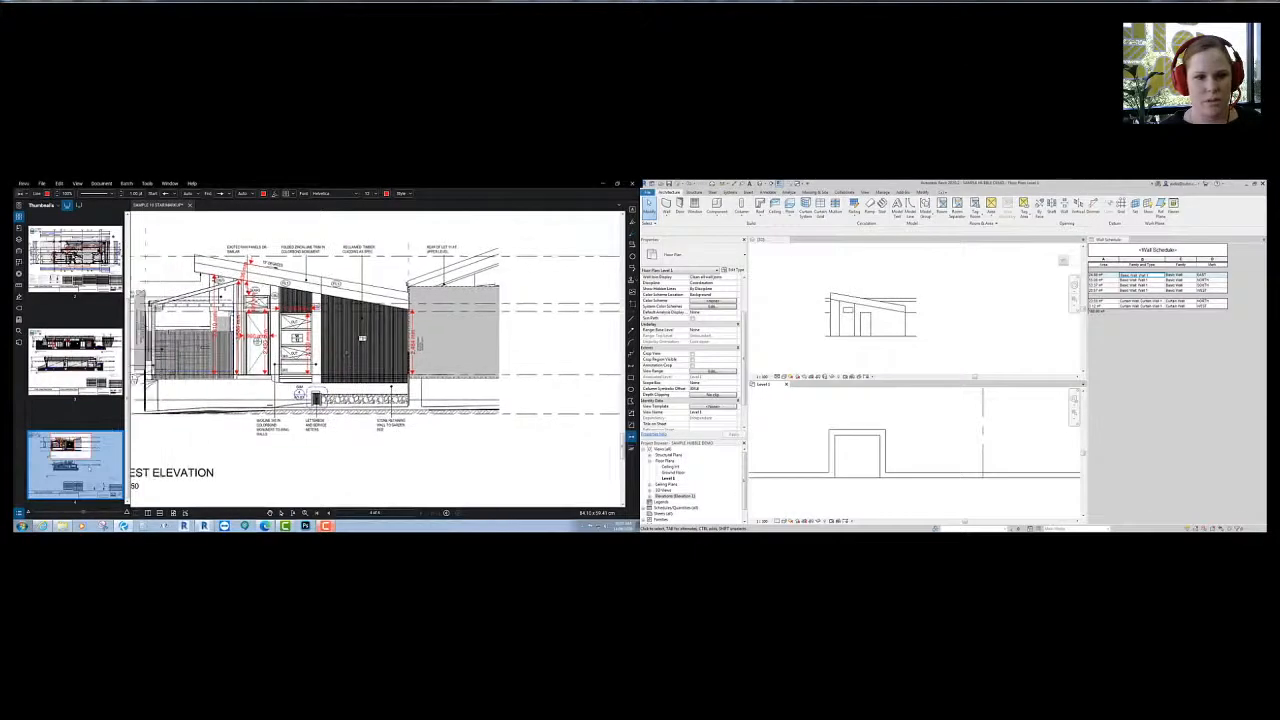
pyautogui.click(72, 257)
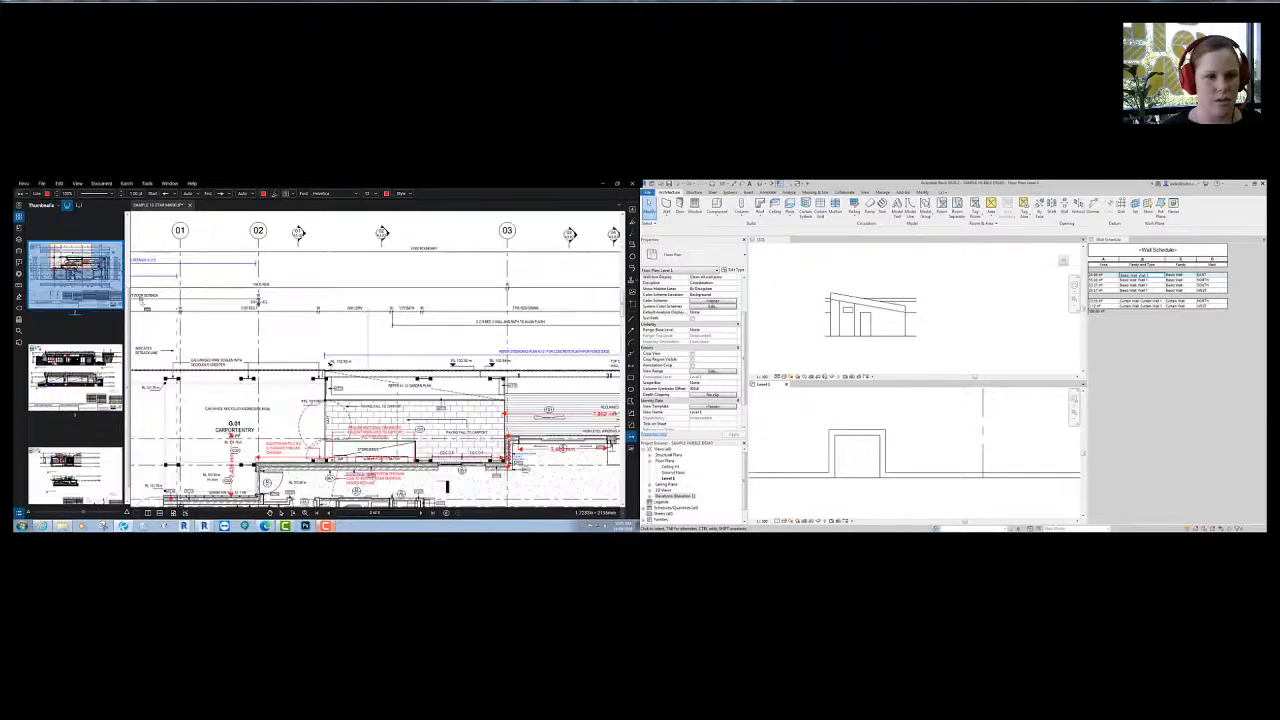
pyautogui.scroll(2, 336, 458)
pyautogui.scroll(-3, 320, 430)
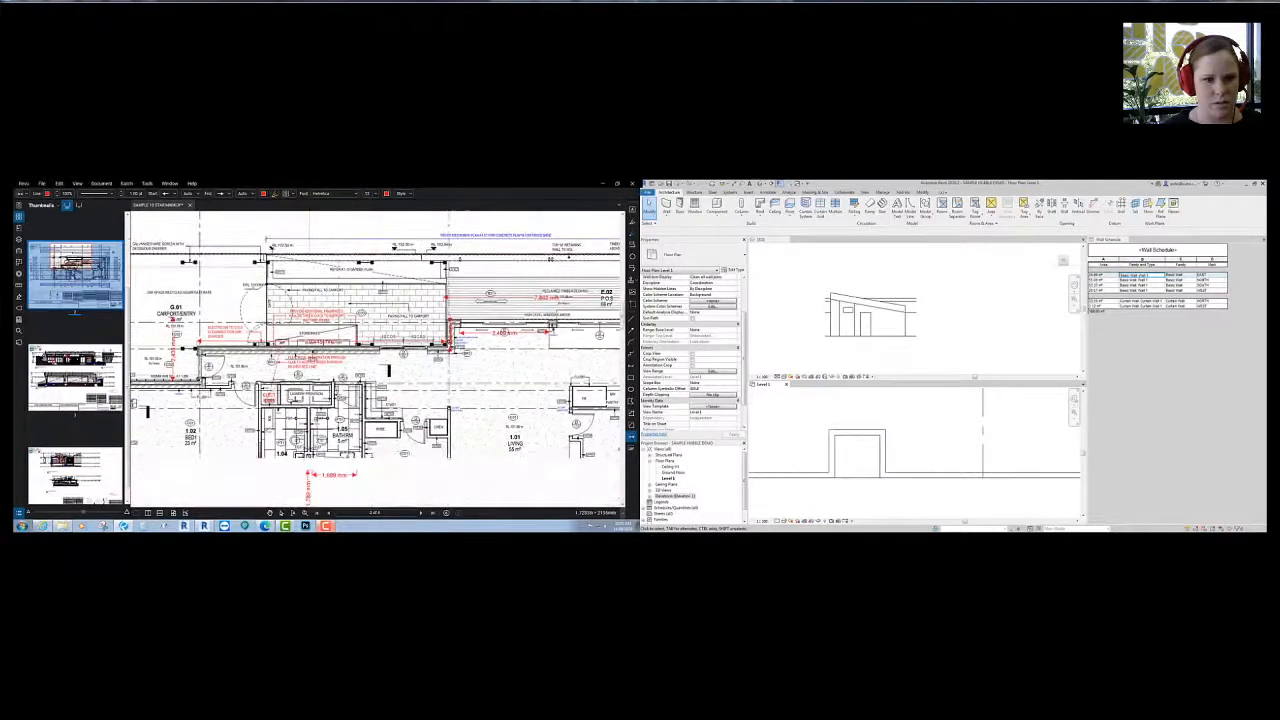
pyautogui.keyDown('ctrl'); pyautogui.scroll(5, 301, 400); pyautogui.keyUp('ctrl')
pyautogui.keyDown('ctrl'); pyautogui.scroll(2, 301, 400); pyautogui.keyUp('ctrl')
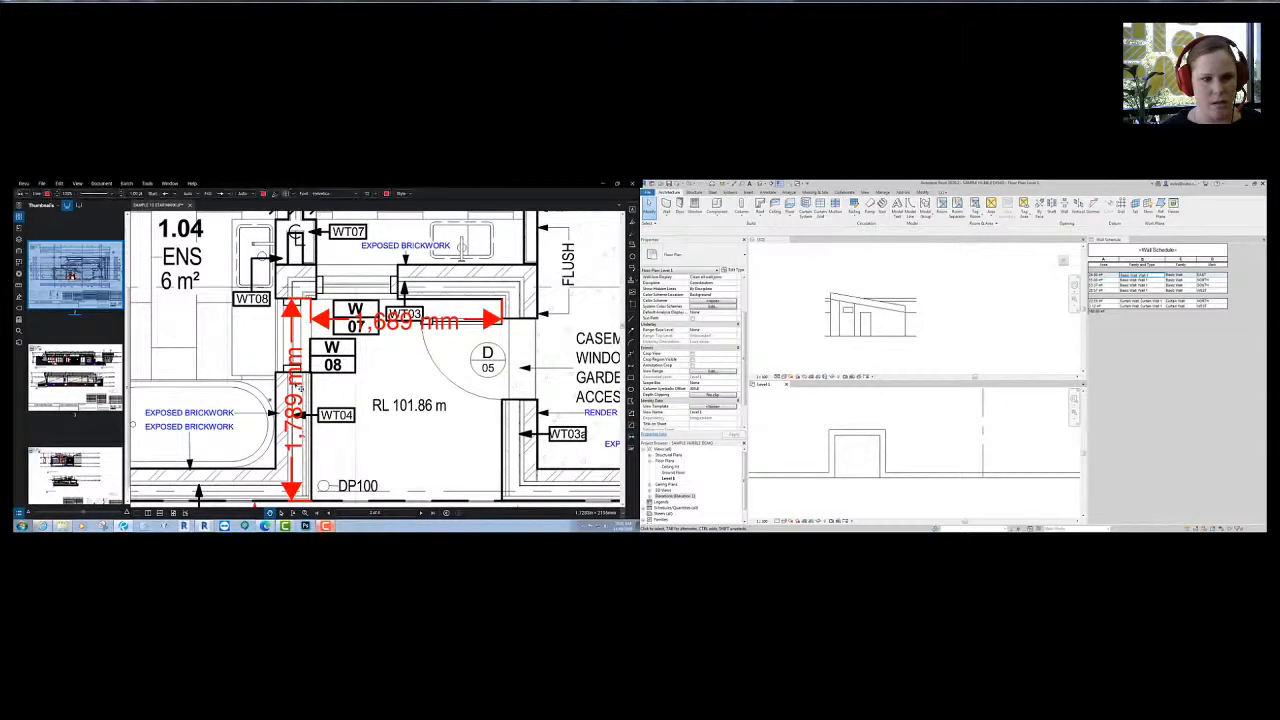
pyautogui.moveTo(298, 386); pyautogui.dragTo(165, 391)
pyautogui.moveTo(425, 324); pyautogui.dragTo(425, 224)
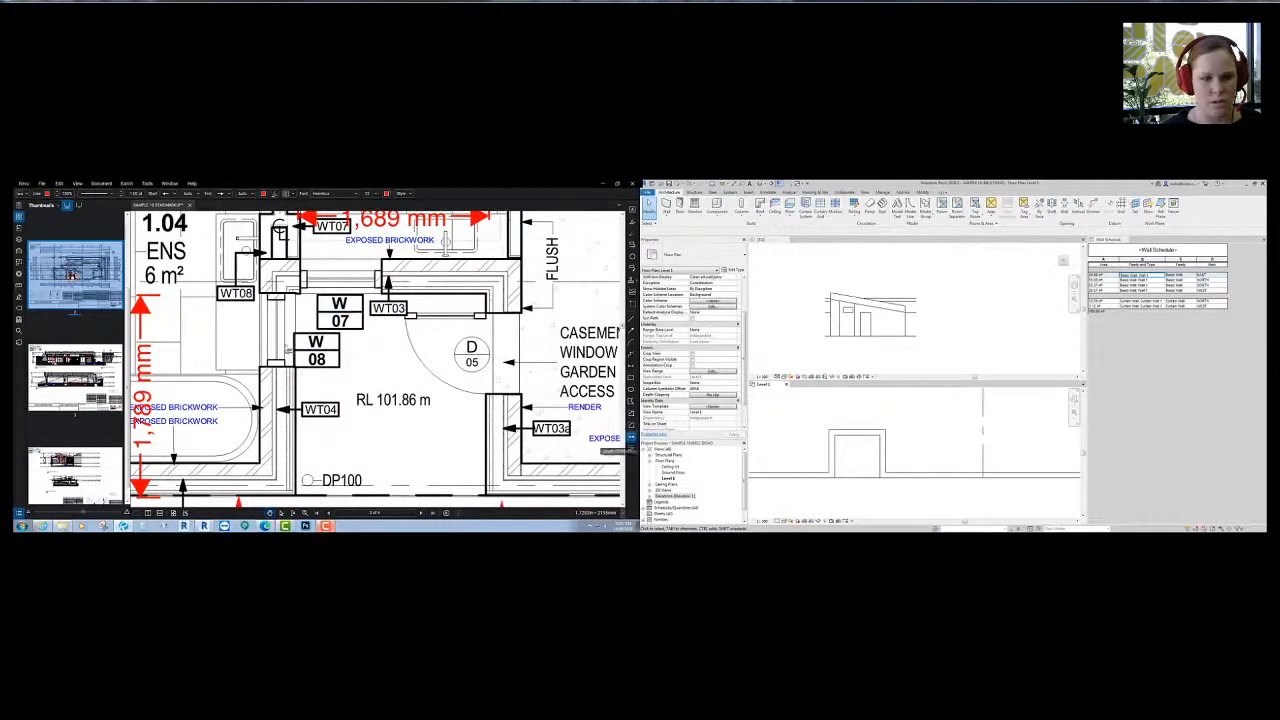
# - Dimension the W08 opening height, the top window width, and a 726 mm vertical opening
pyautogui.click(276, 293)
pyautogui.click(277, 367)
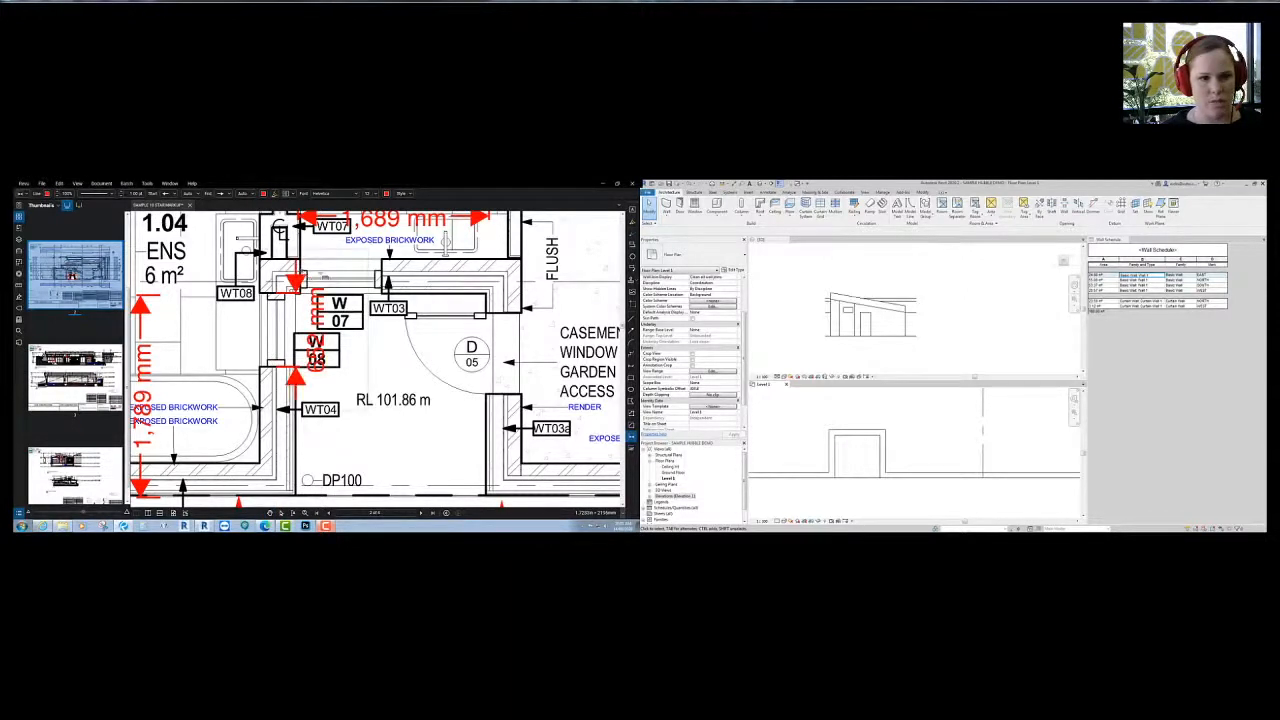
pyautogui.click(381, 272)
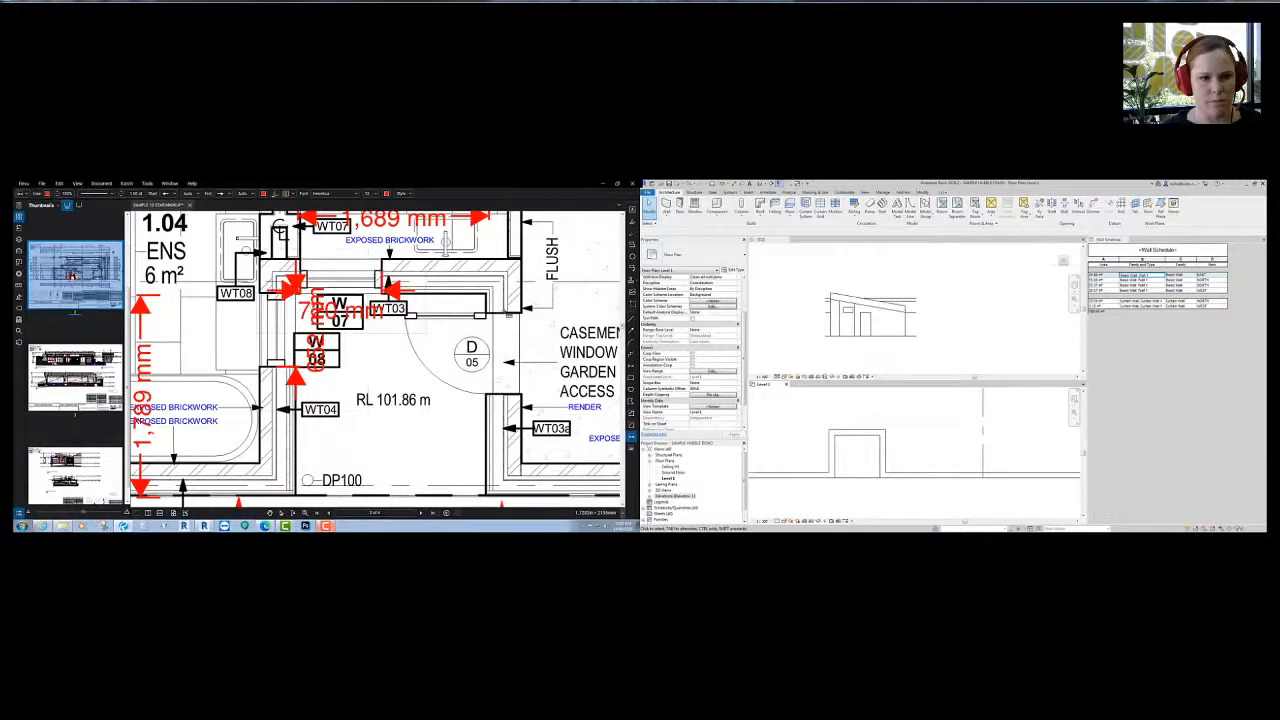
pyautogui.click(503, 316)
pyautogui.click(503, 394)
pyautogui.moveTo(388, 486)
pyautogui.mouseDown(button='middle')
pyautogui.moveTo(389, 383)
pyautogui.moveTo(345, 466)
pyautogui.moveTo(388, 469)
pyautogui.mouseUp(button='middle')
pyautogui.scroll(-3, 330, 431)
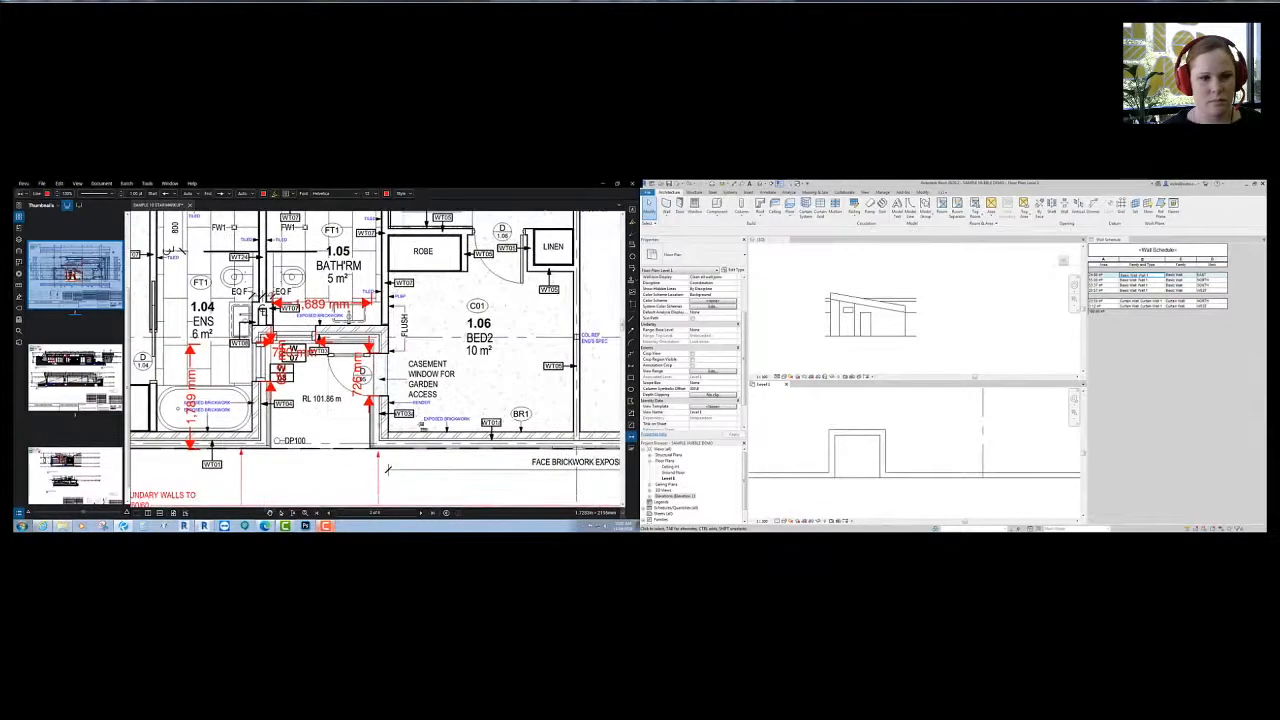
# - Draw a curtain wall across the opening on Revit's Level 1 plan
pyautogui.click(665, 206)
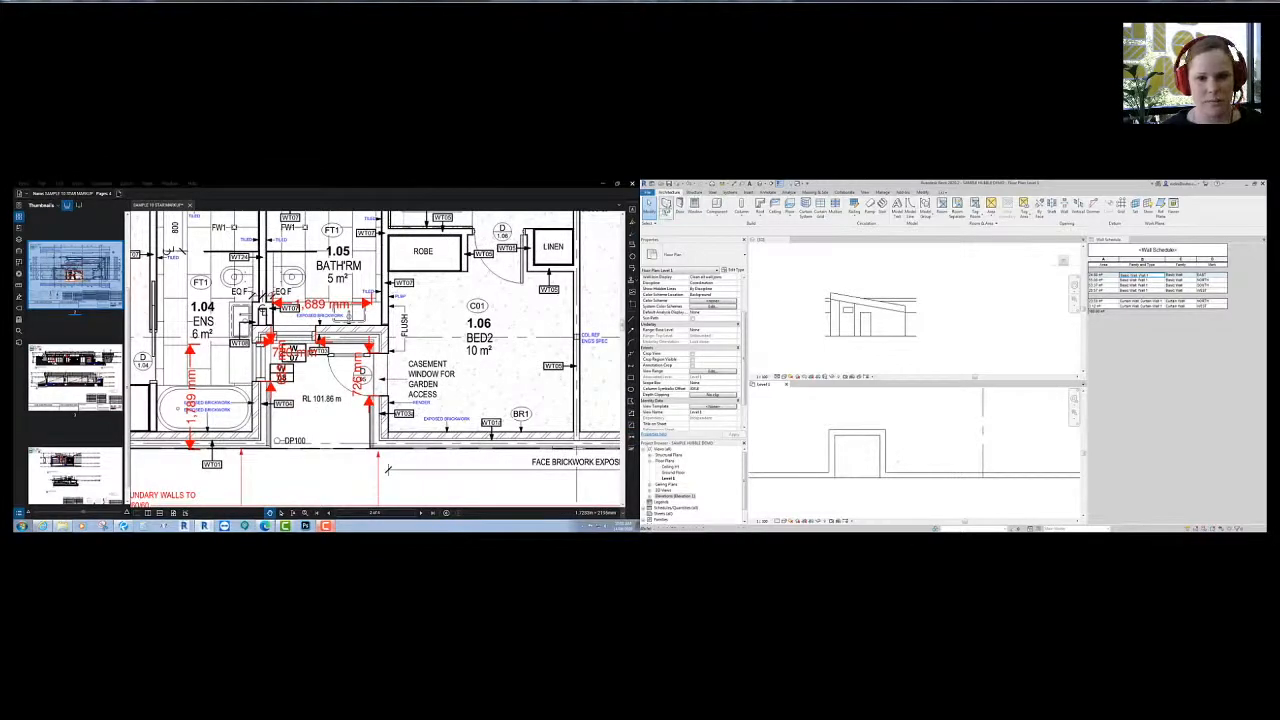
pyautogui.moveTo(884, 482); pyautogui.dragTo(877, 476, button='middle')
pyautogui.scroll(4, 877, 470)
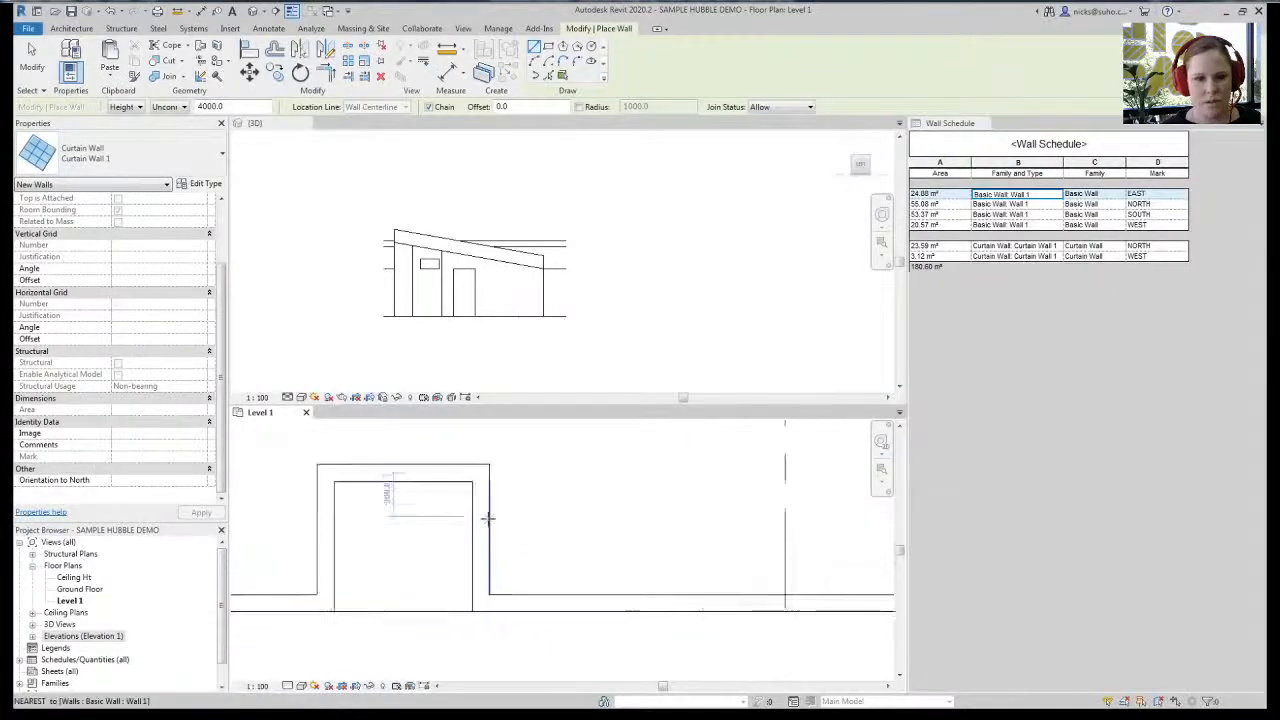
pyautogui.click(873, 422)
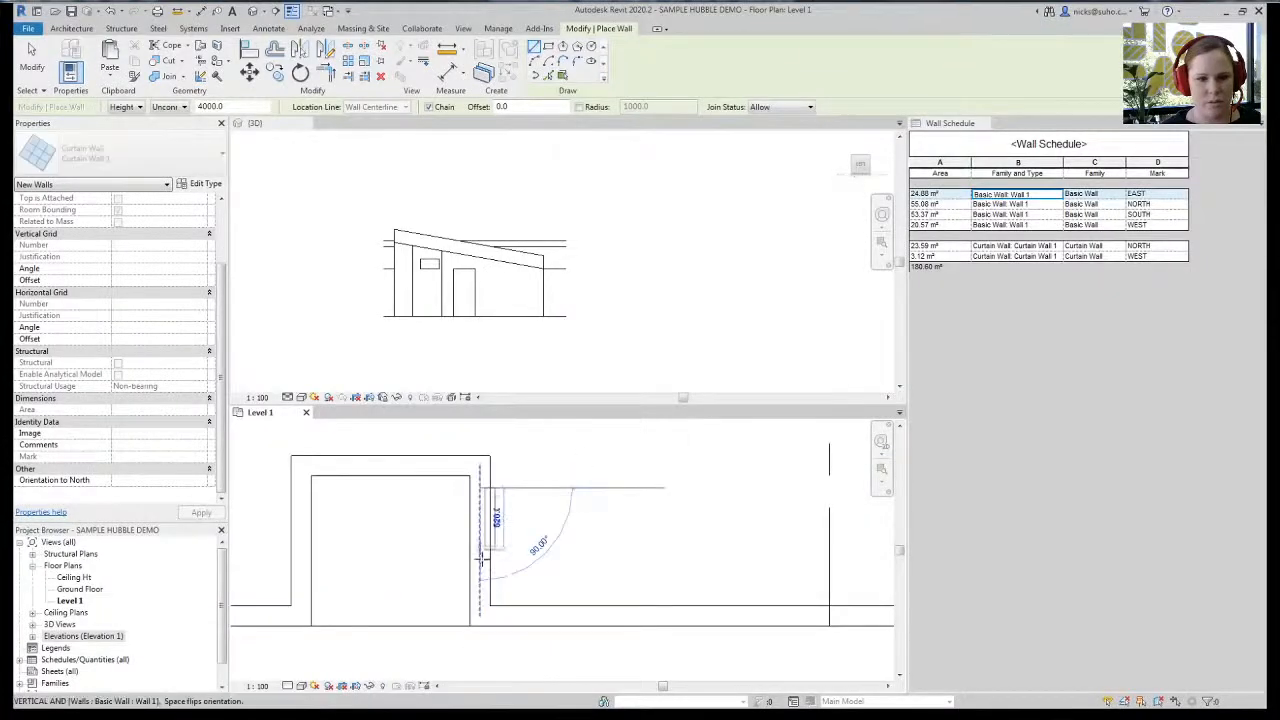
pyautogui.click(480, 591)
pyautogui.press('Escape')
pyautogui.press('Escape')
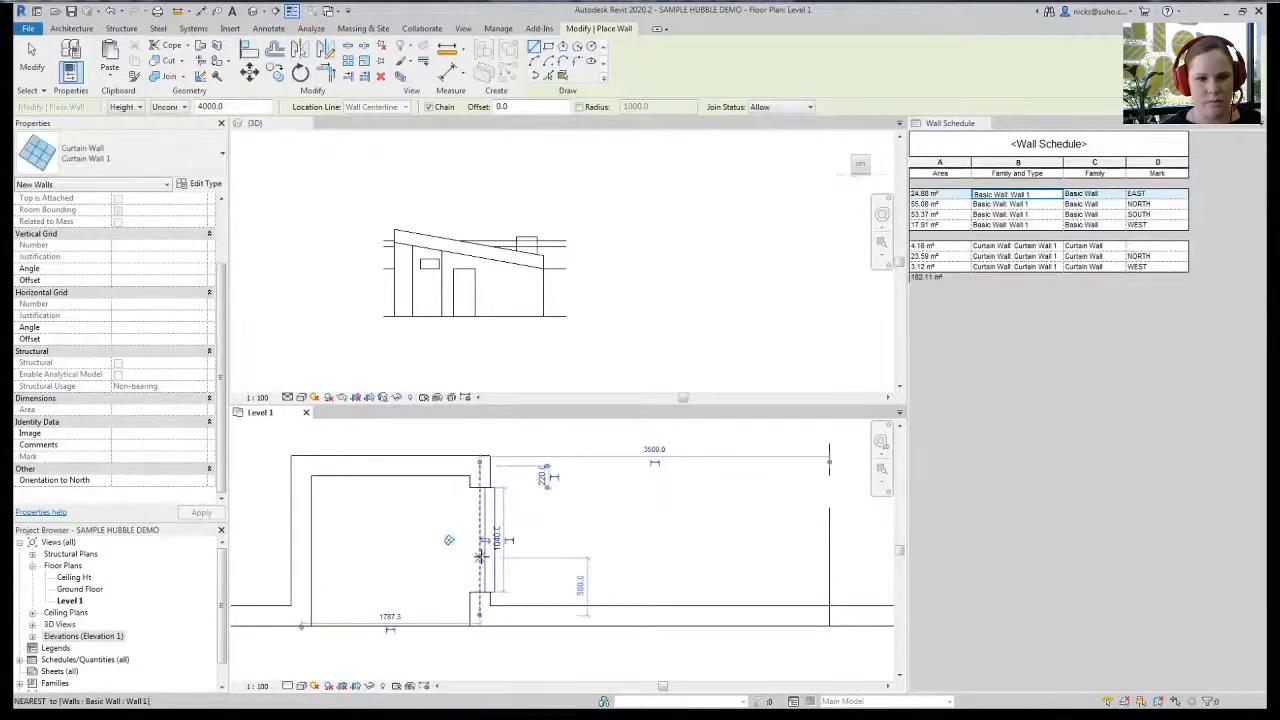
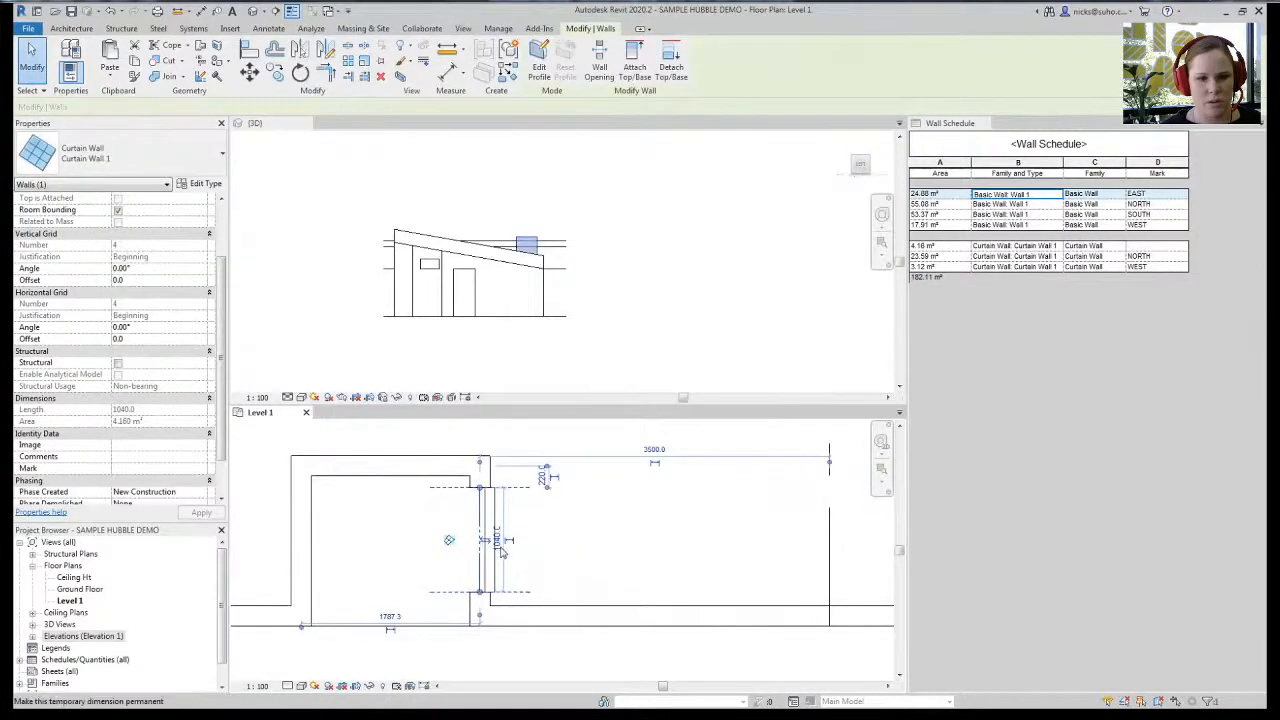
# - Shorten the small curtain-wall window to 720 long
pyautogui.click(498, 541)
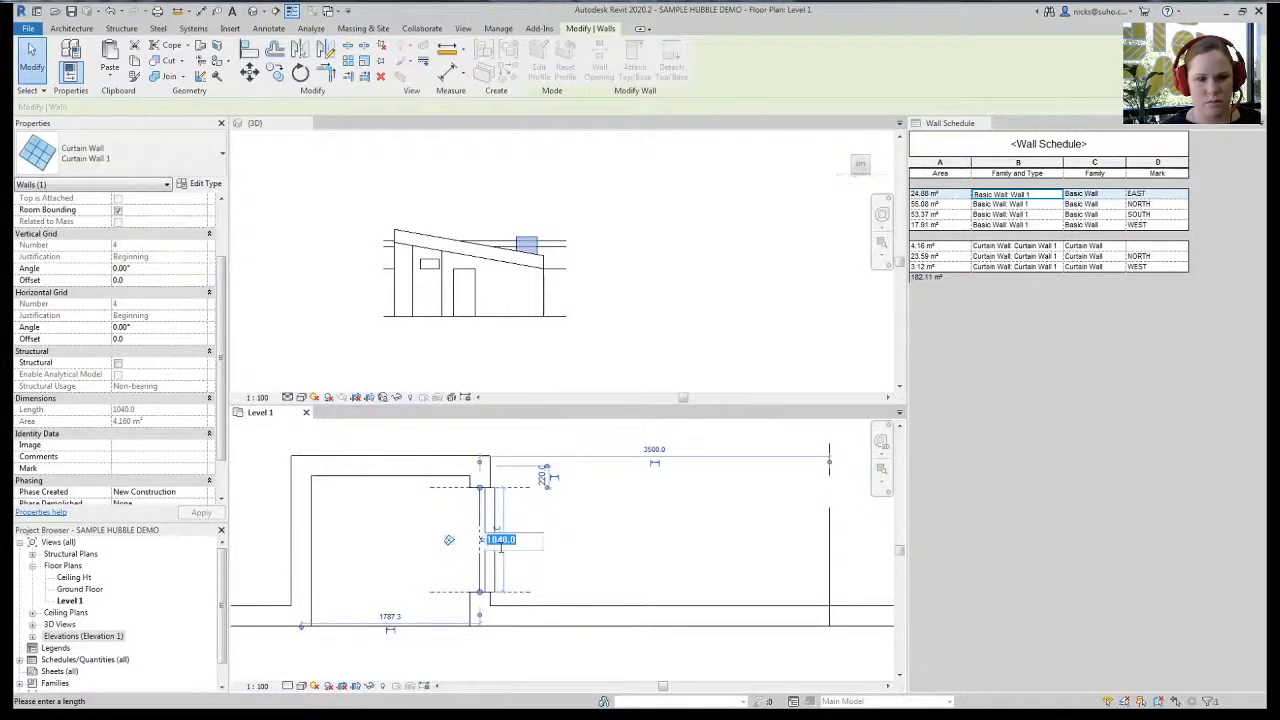
pyautogui.write('720')
pyautogui.press('Return')
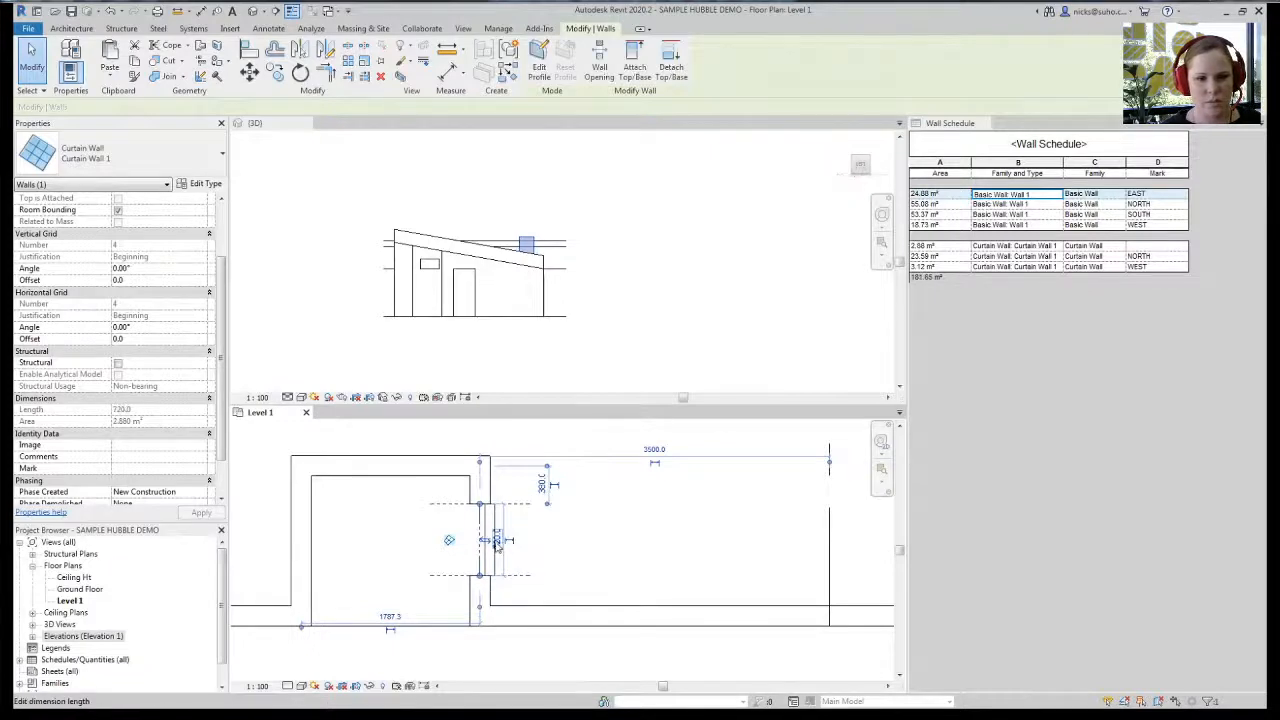
pyautogui.click(410, 560)
pyautogui.moveTo(381, 548); pyautogui.dragTo(423, 549, button='middle')
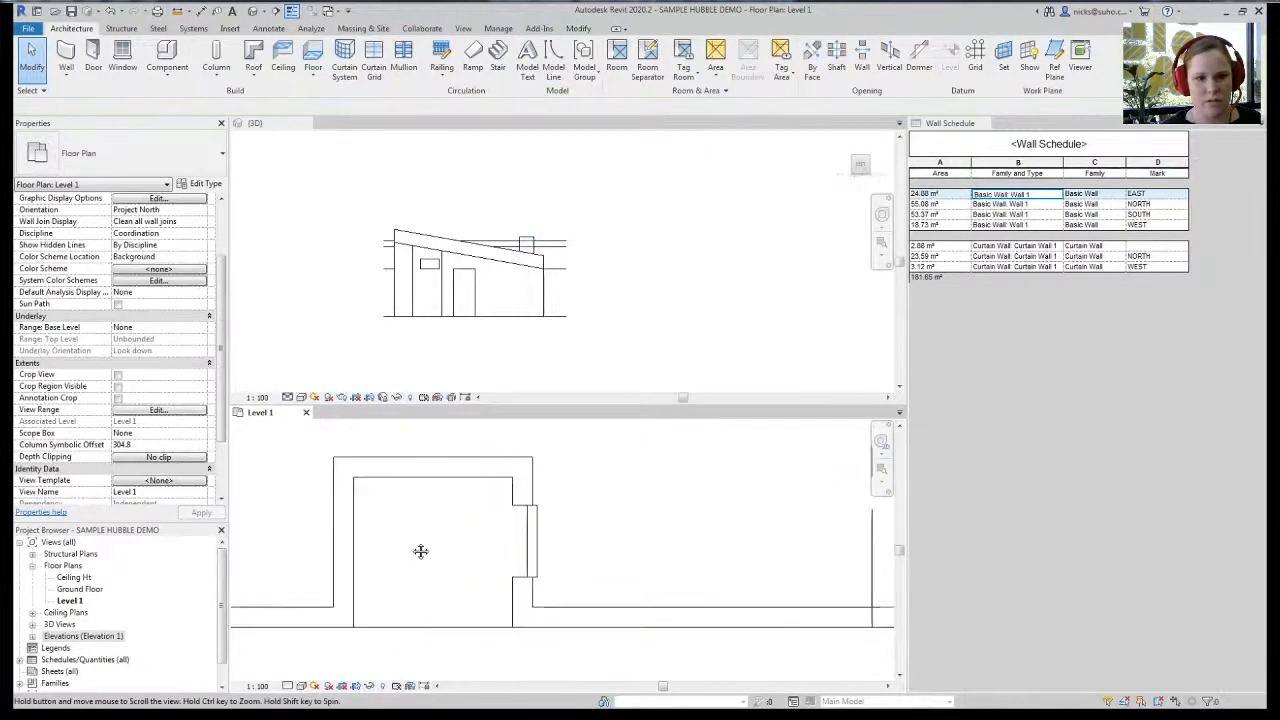
# - Set the curtain wall's unconnected height to 2100, after first trying 2400
pyautogui.click(529, 535)
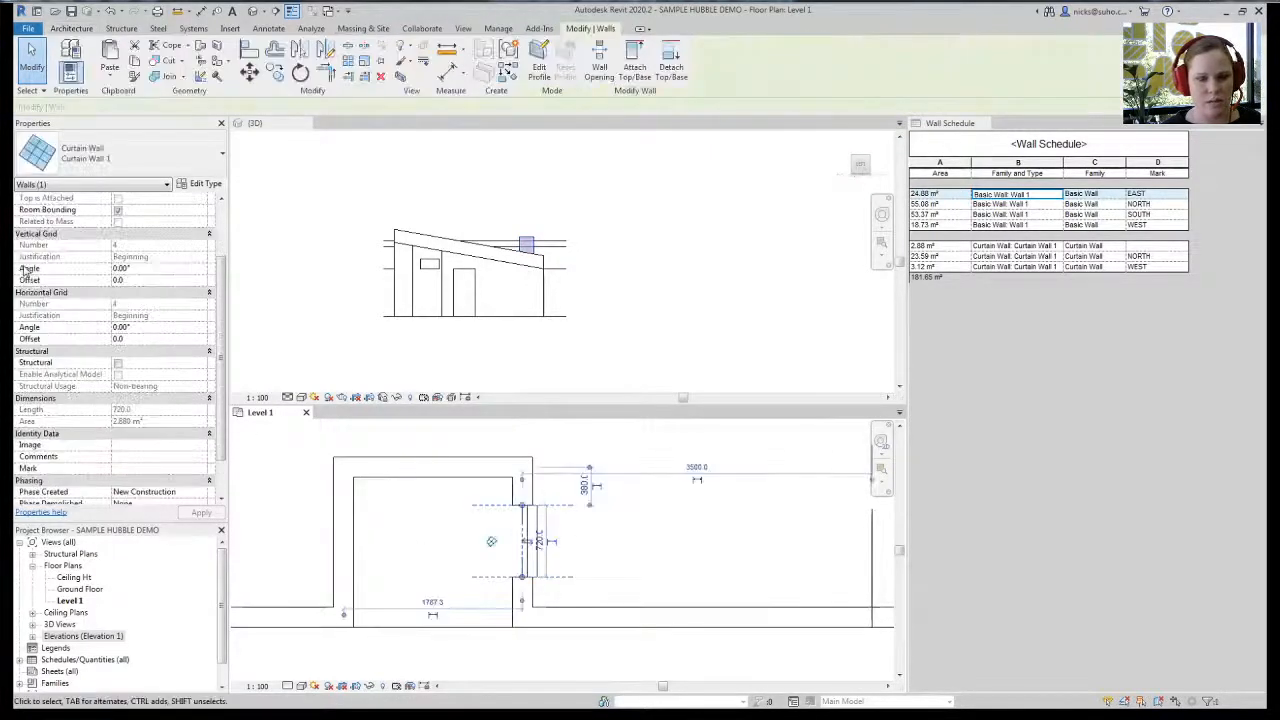
pyautogui.scroll(3, 203, 244)
pyautogui.click(160, 258)
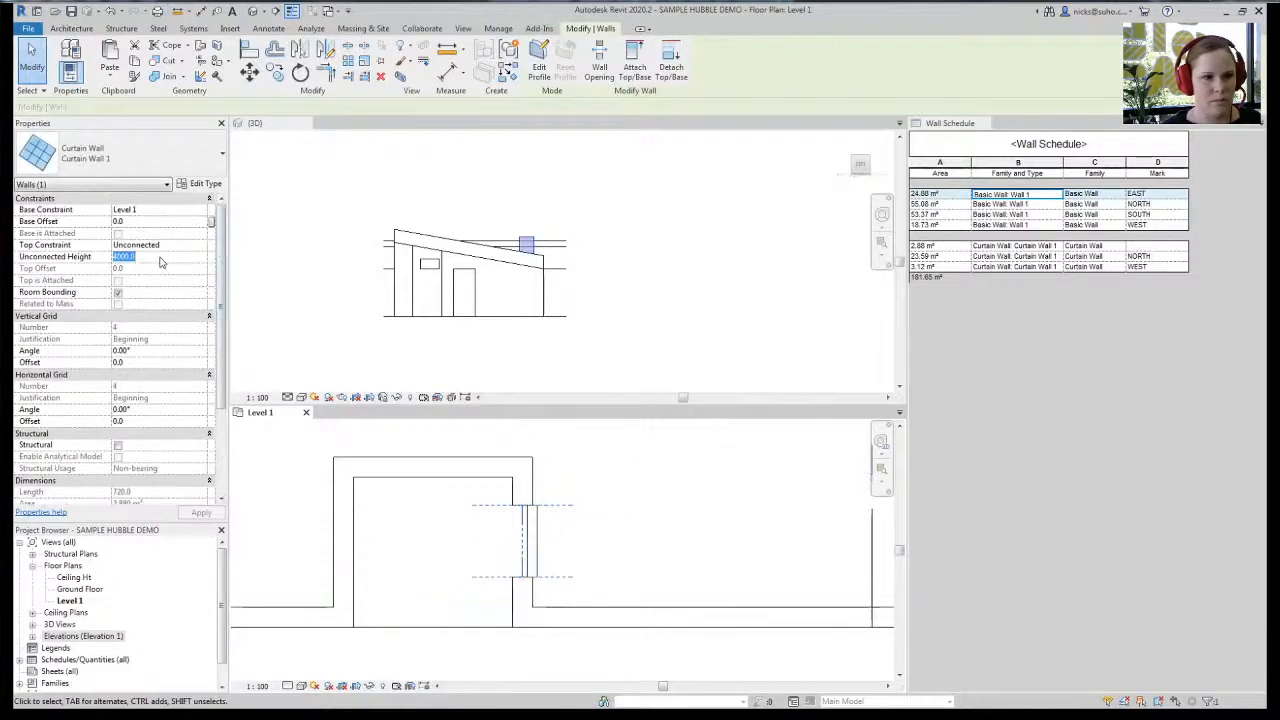
pyautogui.write('2400.0')
pyautogui.press('Return')
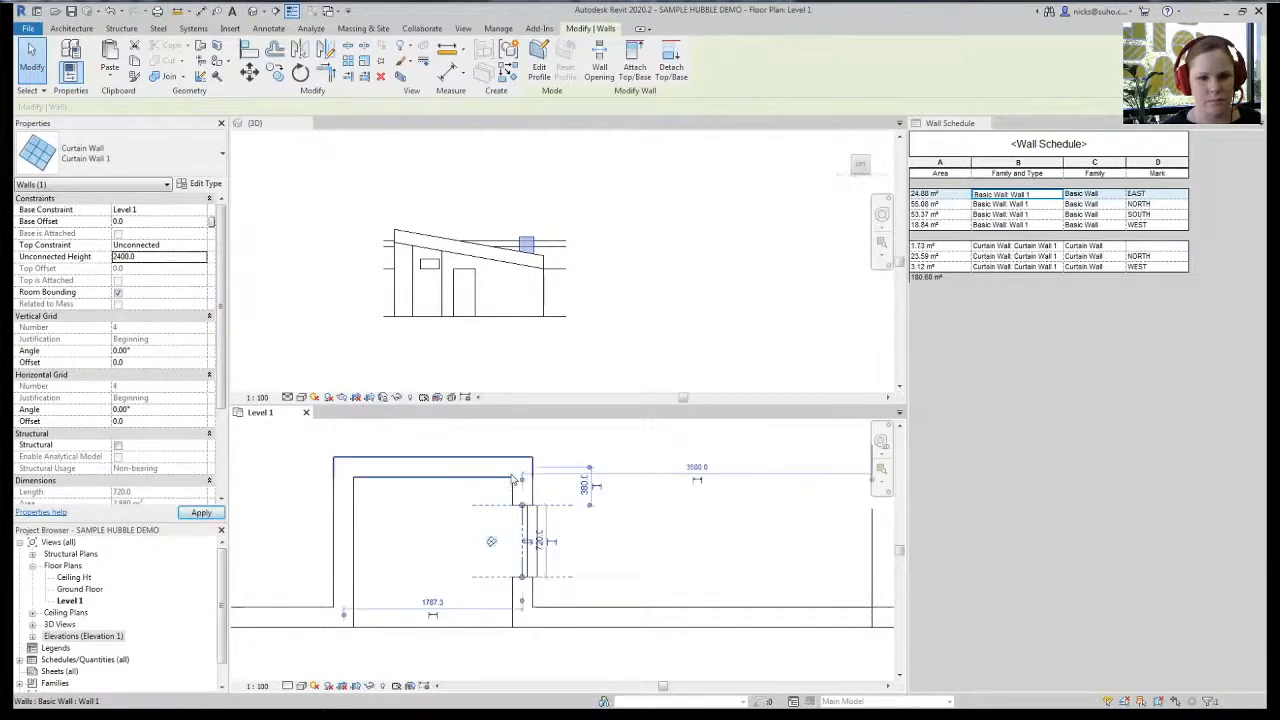
pyautogui.click(150, 259)
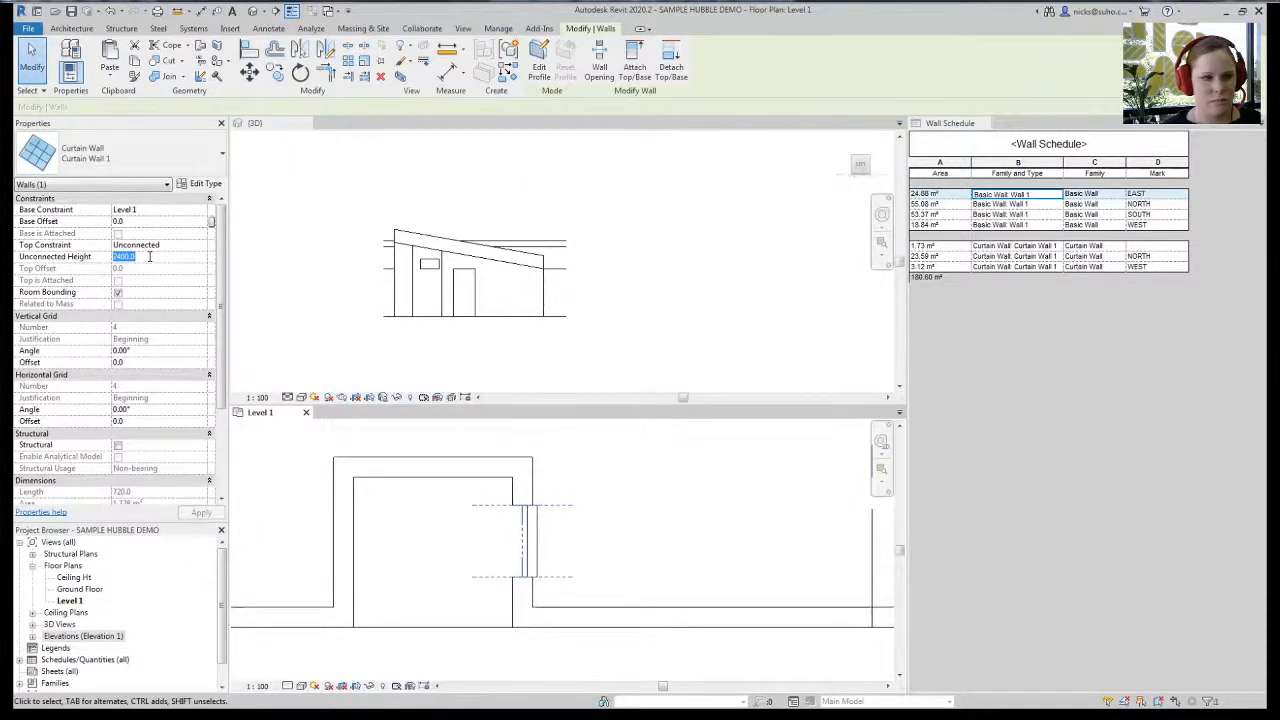
pyautogui.write('2100.0')
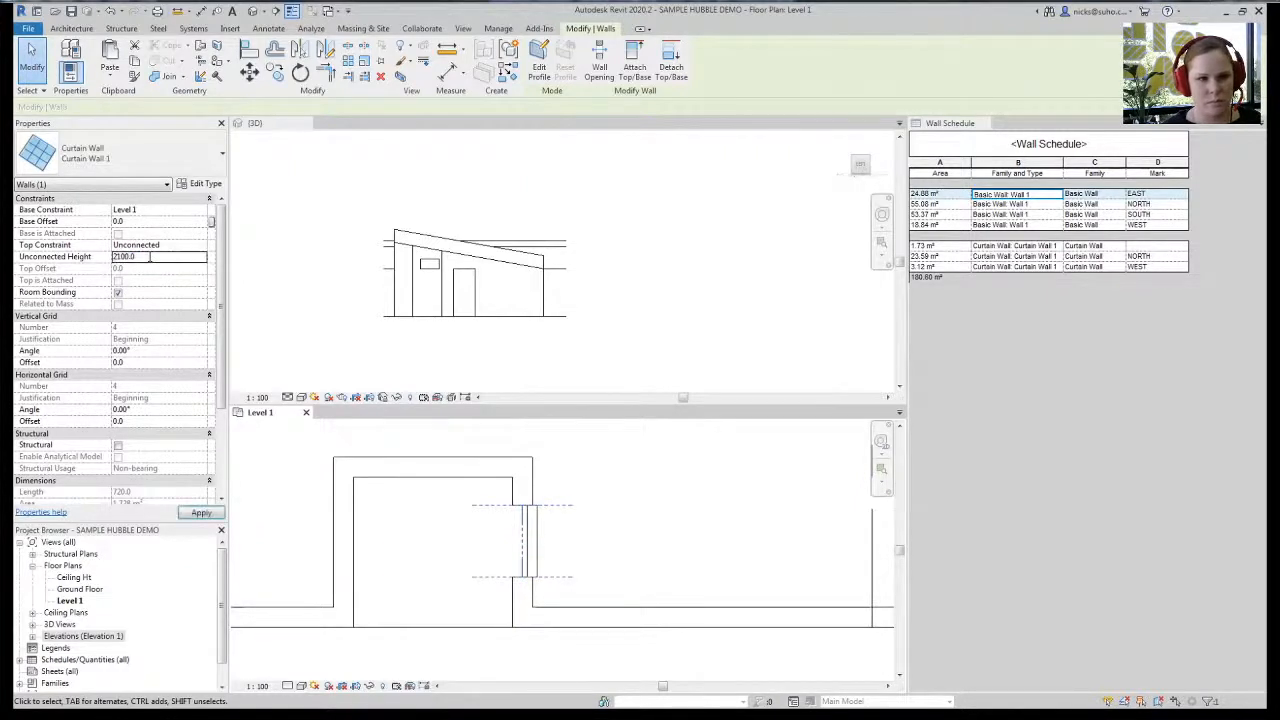
pyautogui.moveTo(440, 499); pyautogui.dragTo(482, 484, button='middle')
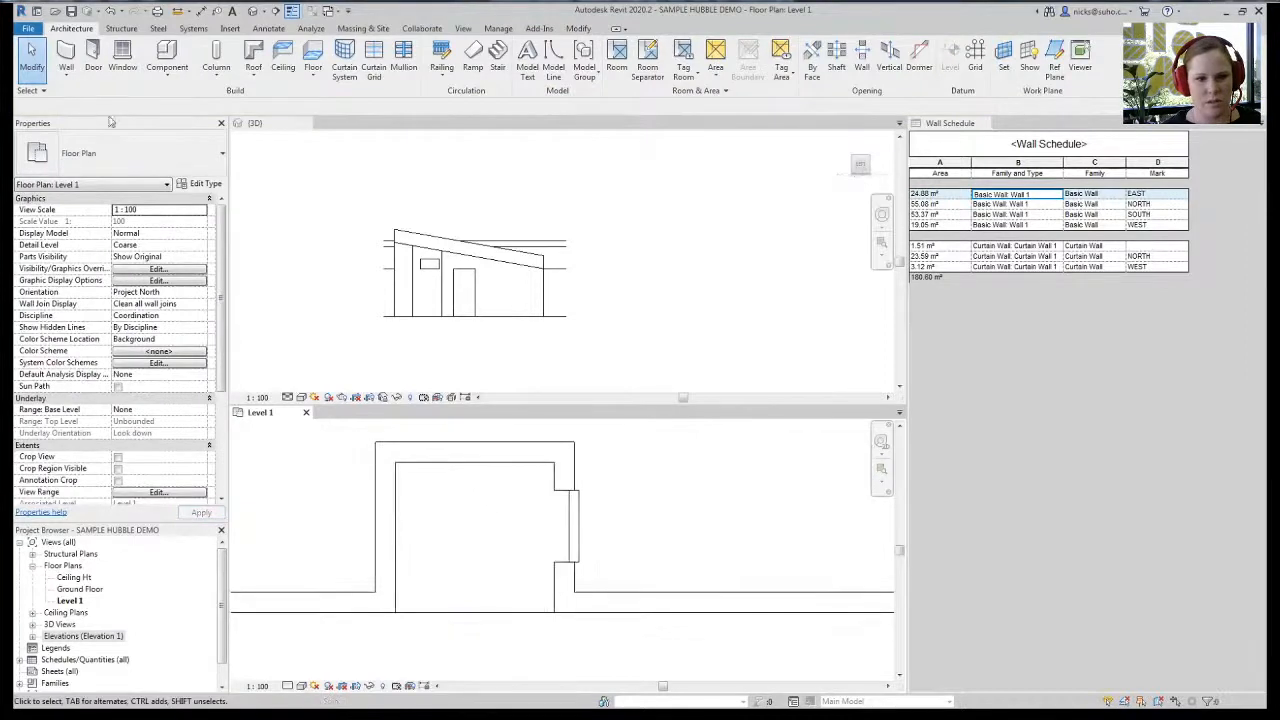
pyautogui.click(66, 54)
# - Draw chained curtain-wall segments along the top and left inner walls of the room
pyautogui.click(404, 449)
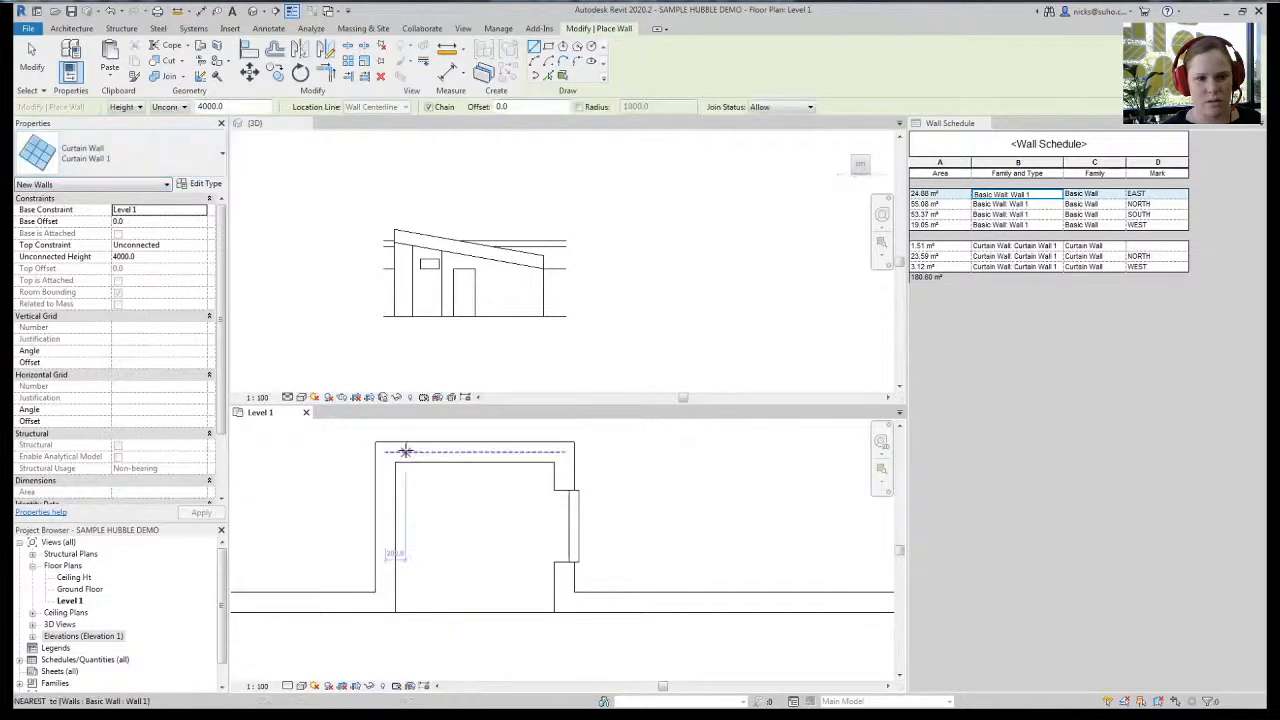
pyautogui.click(481, 449)
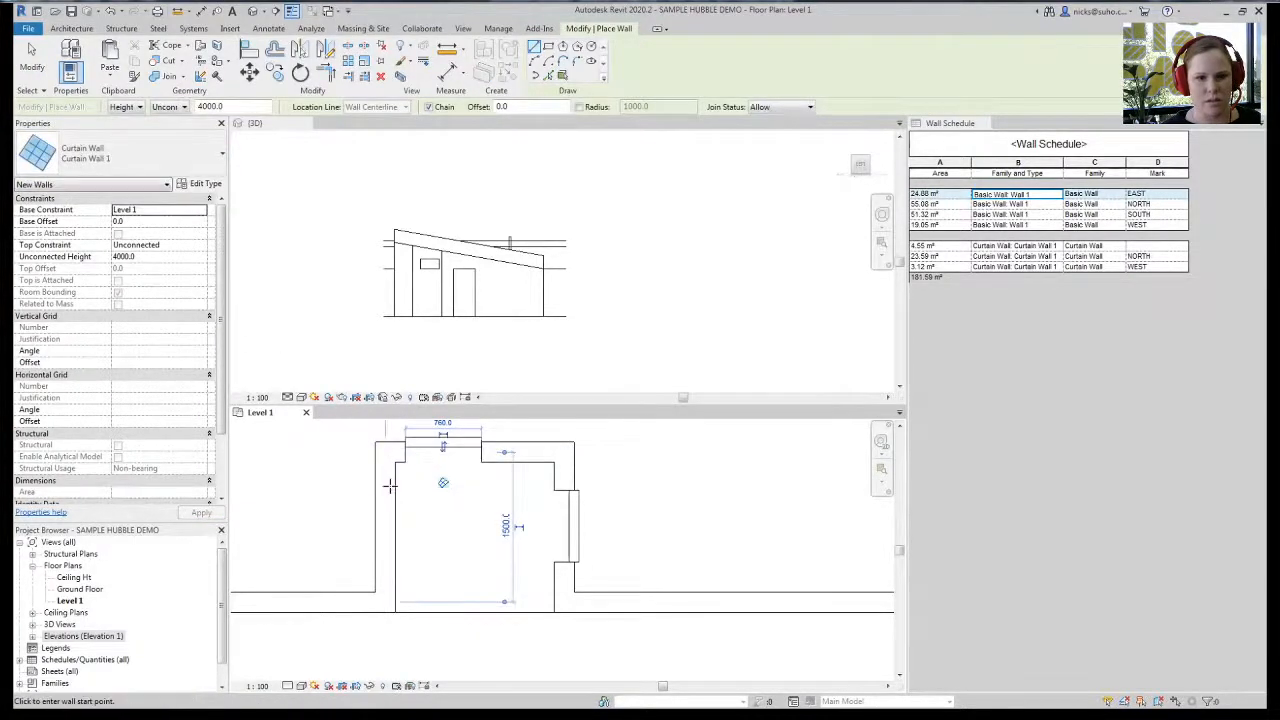
pyautogui.click(386, 481)
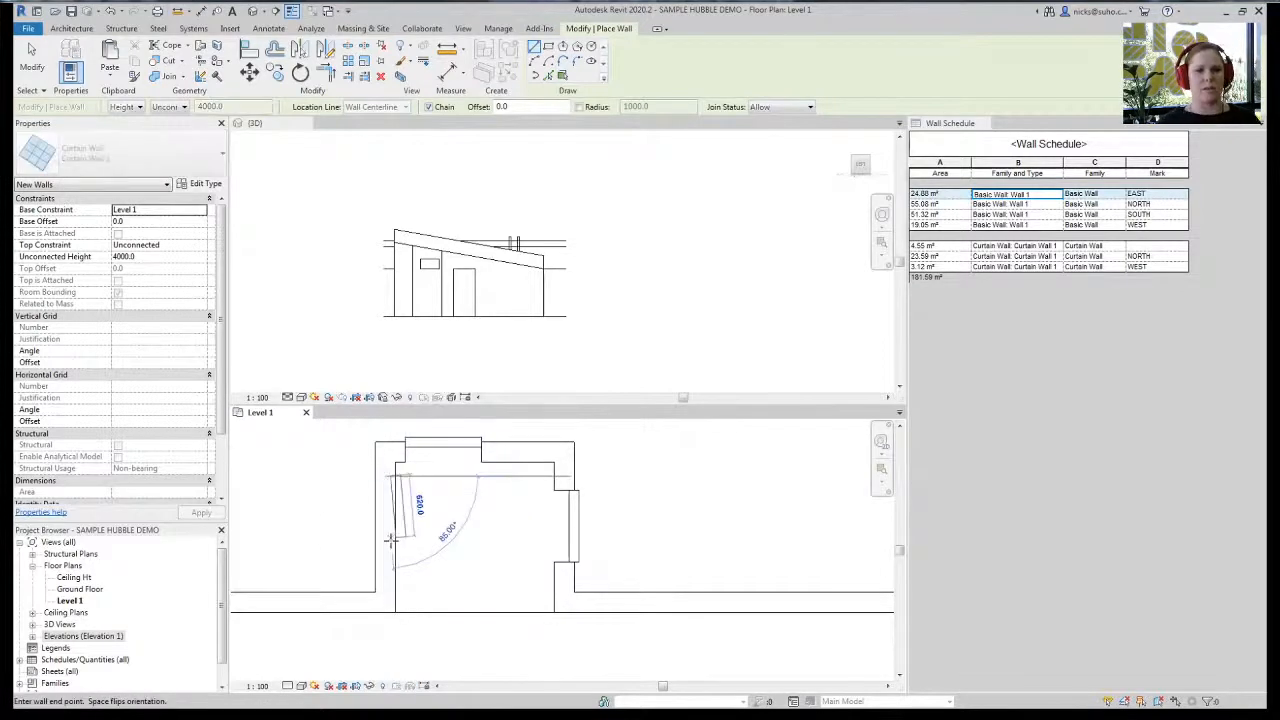
pyautogui.click(389, 538)
pyautogui.press('Escape')
pyautogui.press('Escape')
pyautogui.click(392, 525)
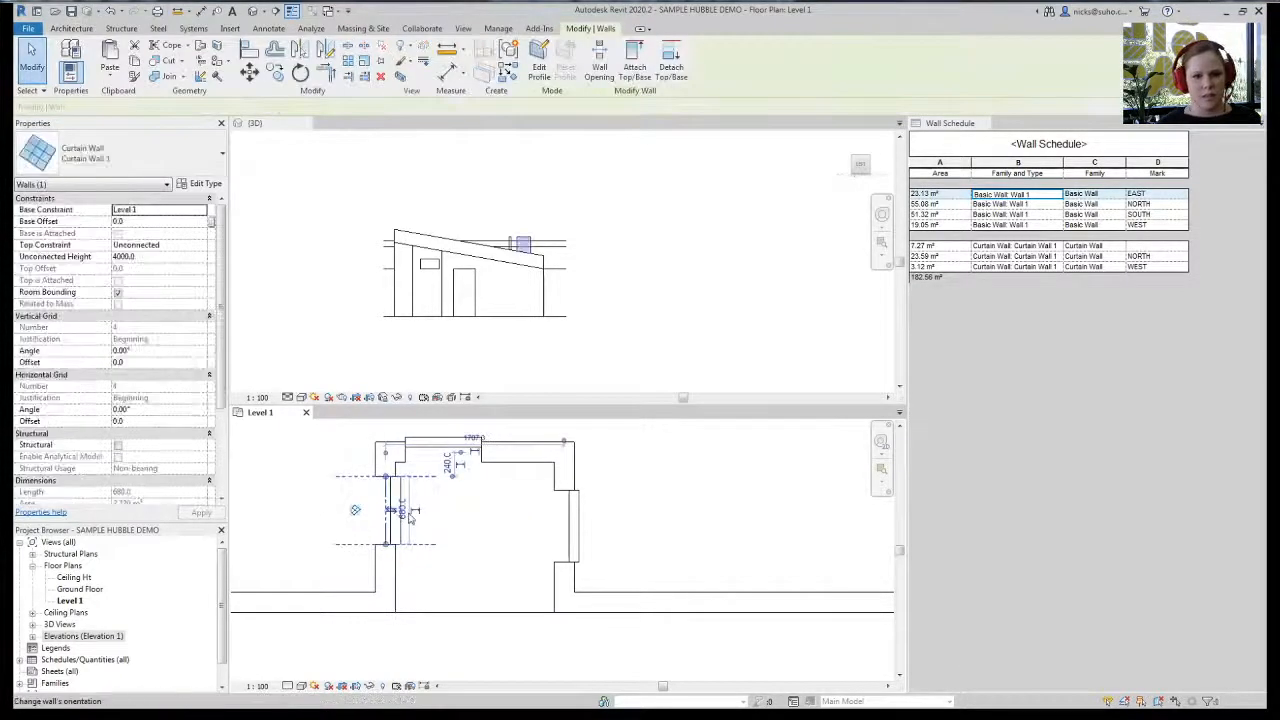
# - Delete the stray 680 dimension and change the left curtain wall's length to 650
pyautogui.click(410, 517)
pyautogui.moveTo(410, 517); pyautogui.dragTo(325, 520)
pyautogui.click(460, 541)
pyautogui.click(331, 532)
pyautogui.press('Delete')
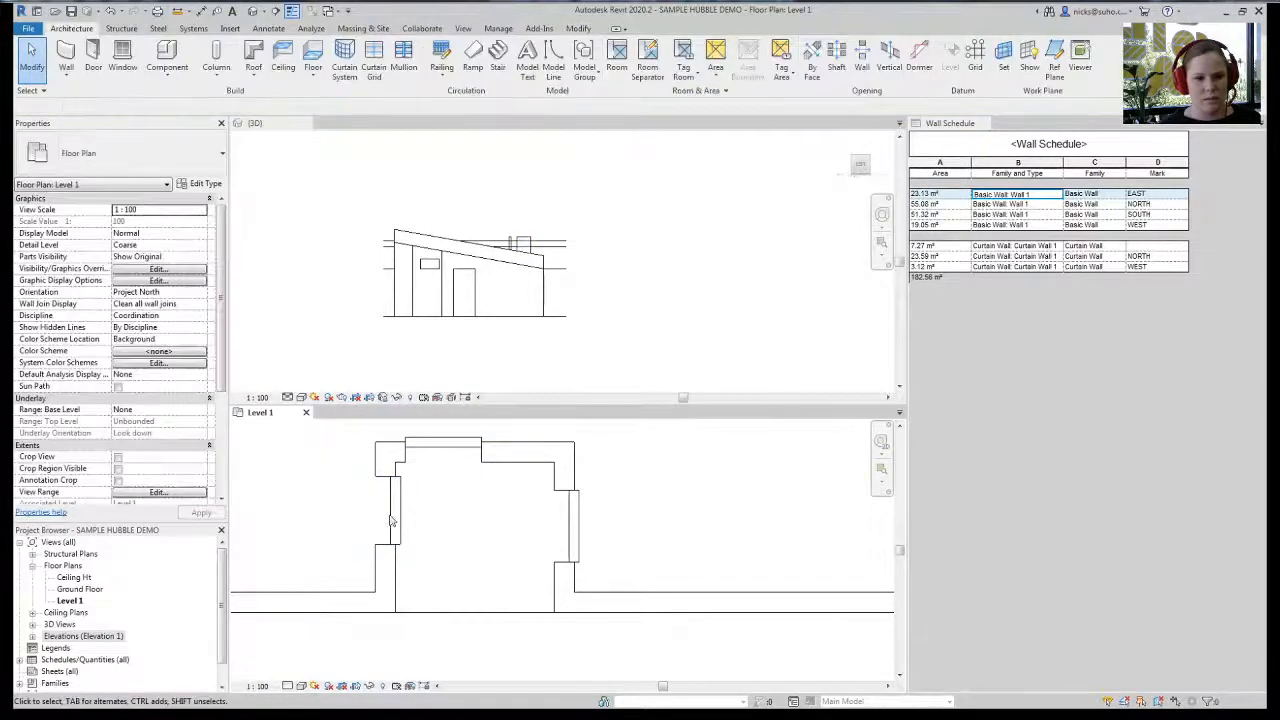
pyautogui.click(392, 515)
pyautogui.click(405, 510)
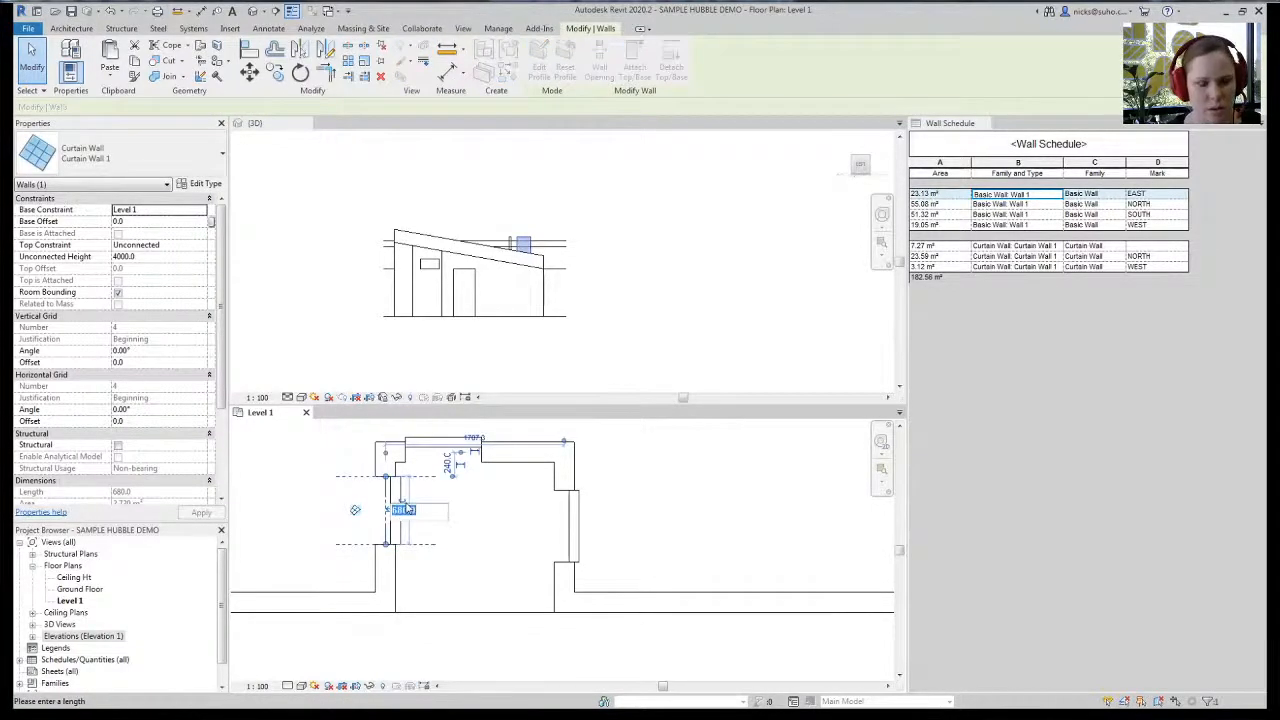
pyautogui.write('650')
pyautogui.press('Return')
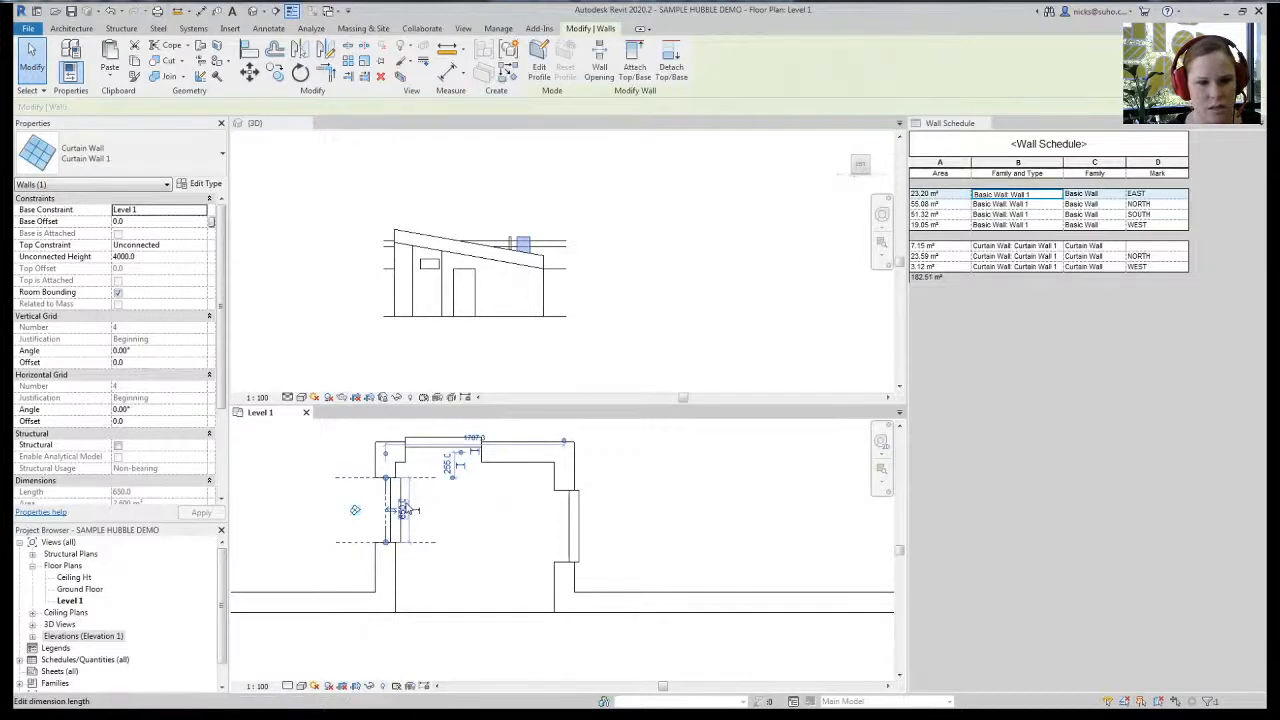
# - Give the 650 wall a 600 unconnected height and a 1500 base offset
pyautogui.scroll(2, 440, 458)
pyautogui.moveTo(447, 470); pyautogui.dragTo(527, 520, button='middle')
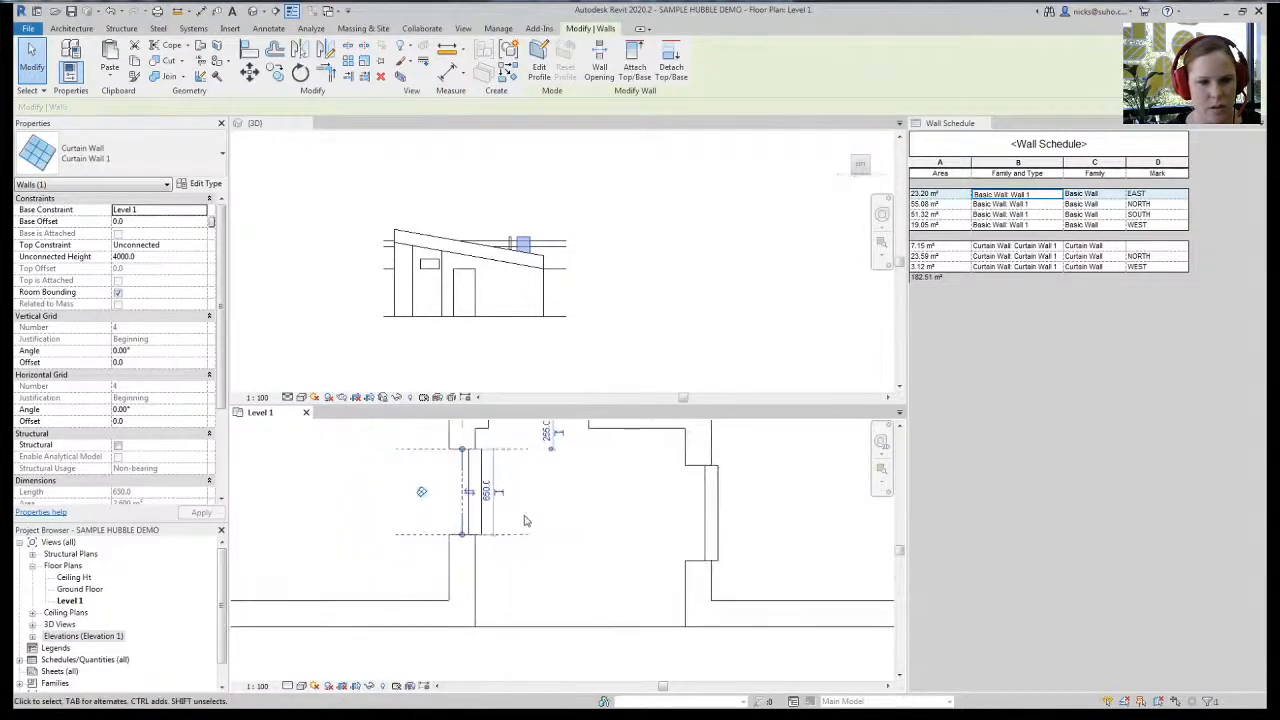
pyautogui.click(203, 257)
pyautogui.write('6')
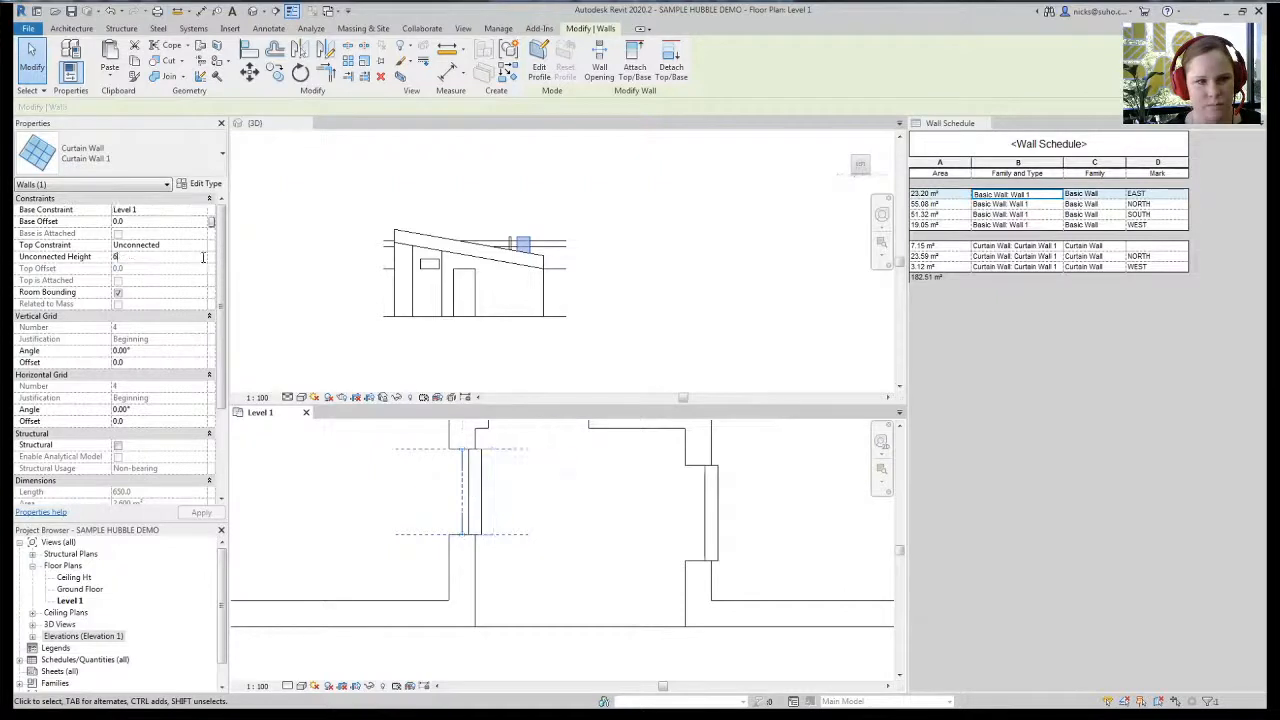
pyautogui.write('00')
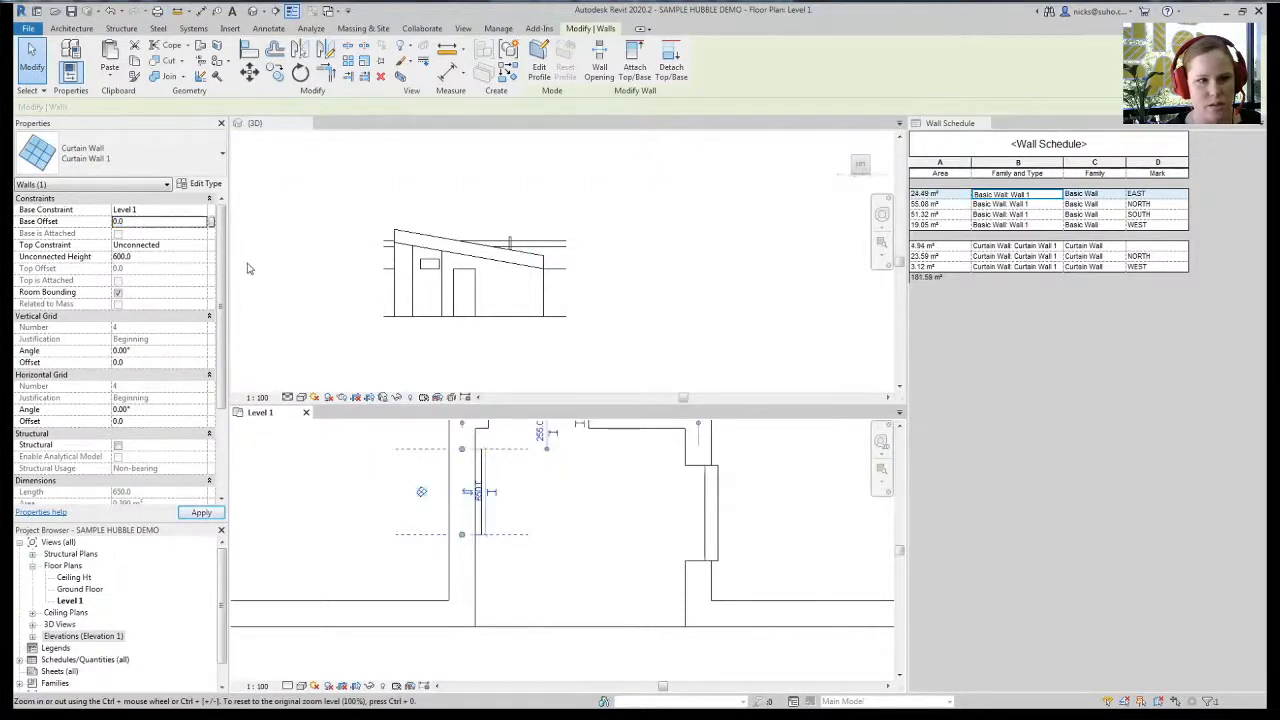
pyautogui.write('1500')
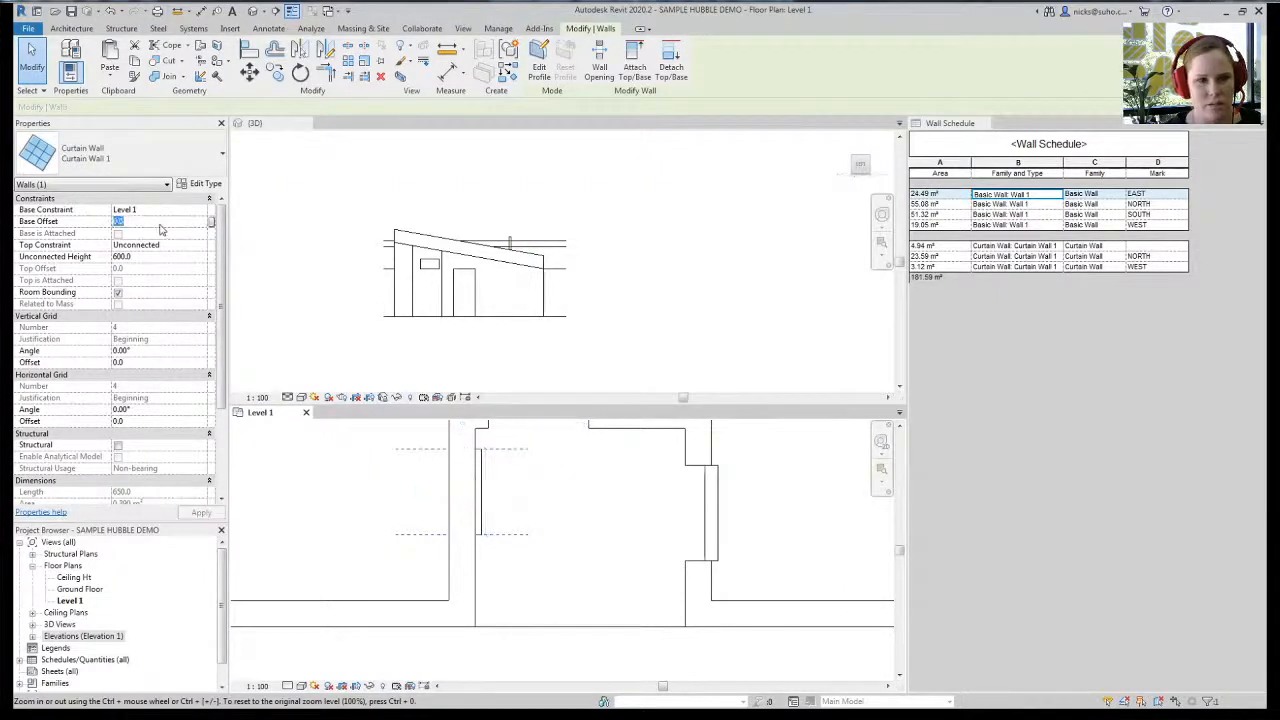
pyautogui.scroll(-3, 423, 580)
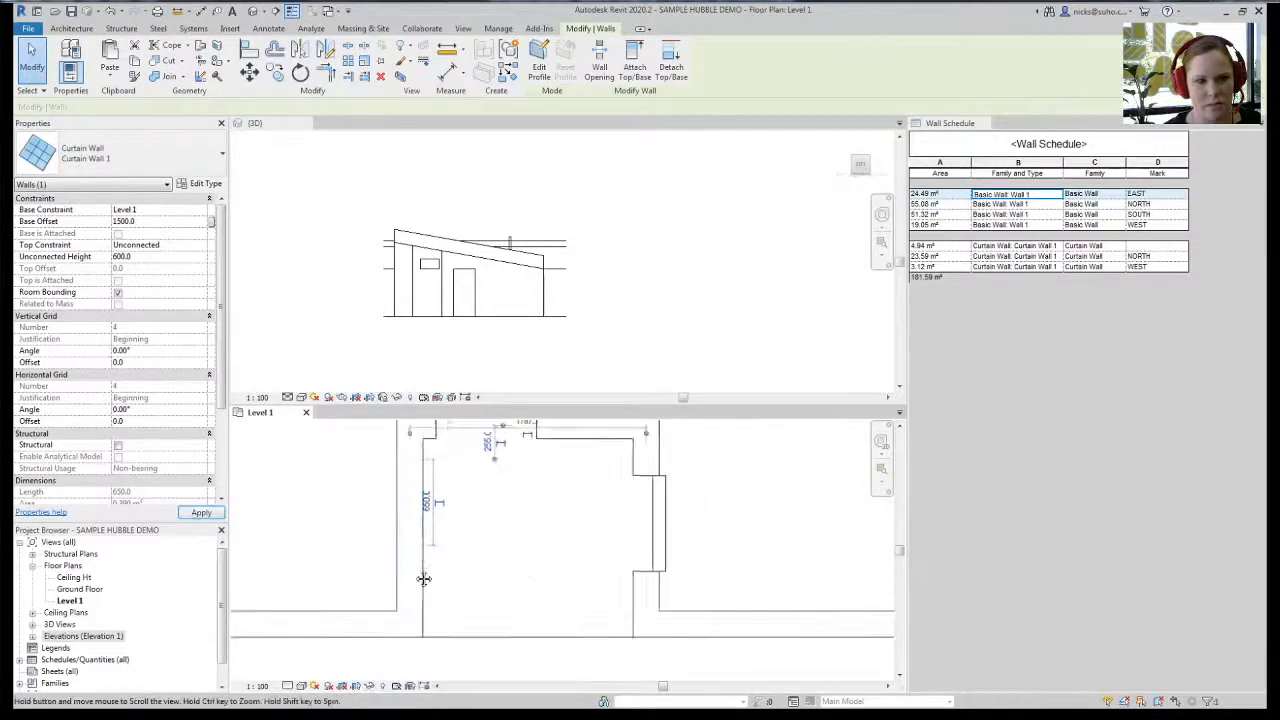
pyautogui.scroll(3, 503, 534)
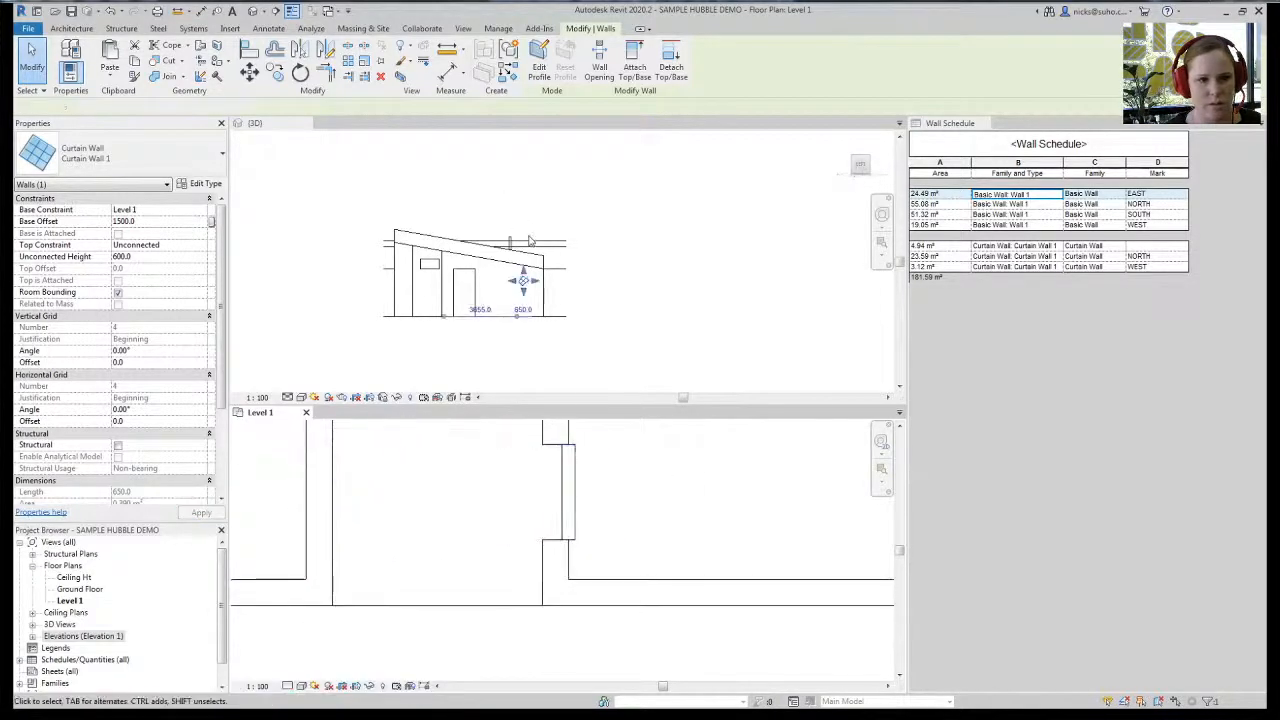
# - In the 3D view, give a curtain wall the Mark EAST and dismiss the duplicate warning
pyautogui.click(520, 283)
pyautogui.keyDown('shift'); pyautogui.moveTo(520, 283); pyautogui.dragTo(423, 380, button='middle'); pyautogui.keyUp('shift')
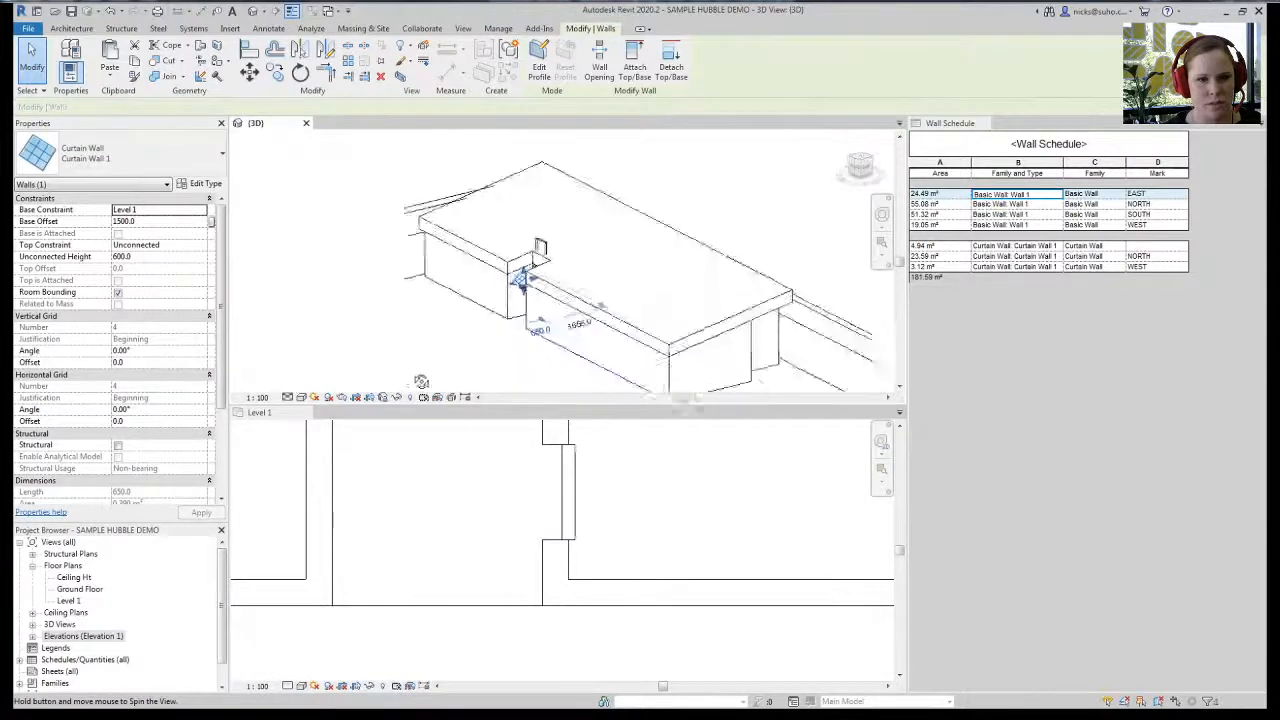
pyautogui.scroll(4, 510, 290)
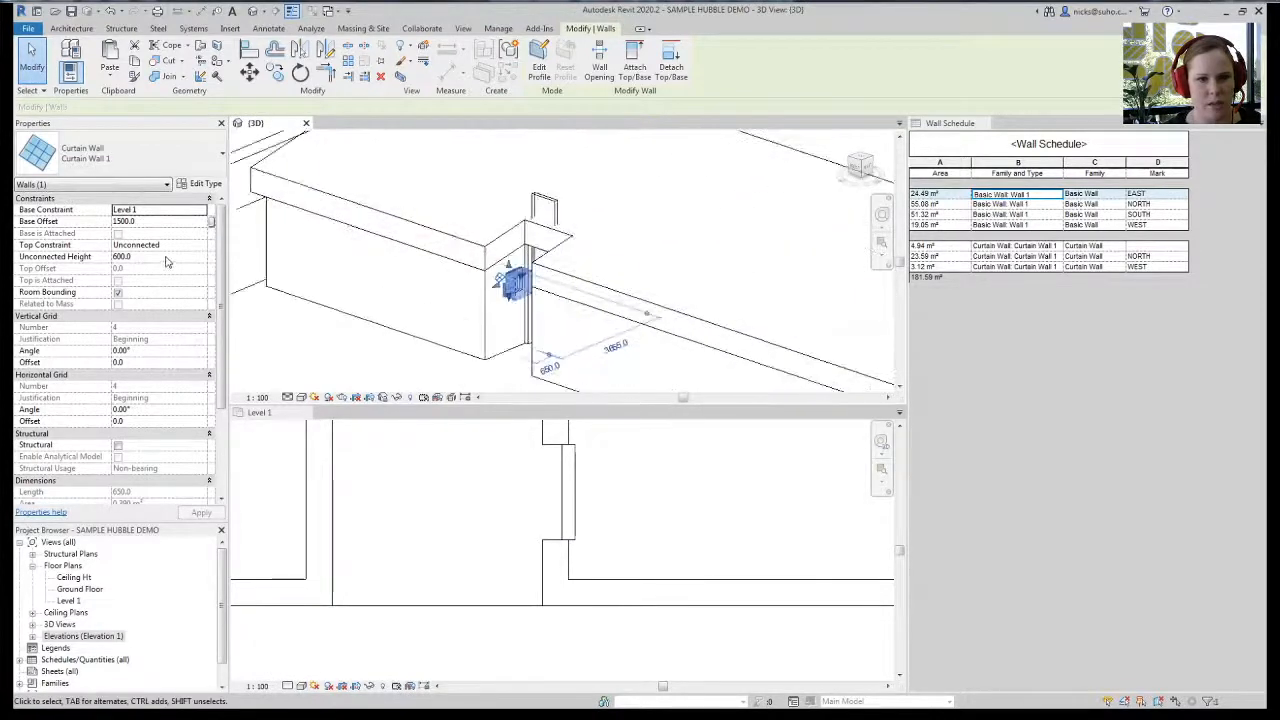
pyautogui.scroll(-3, 168, 444)
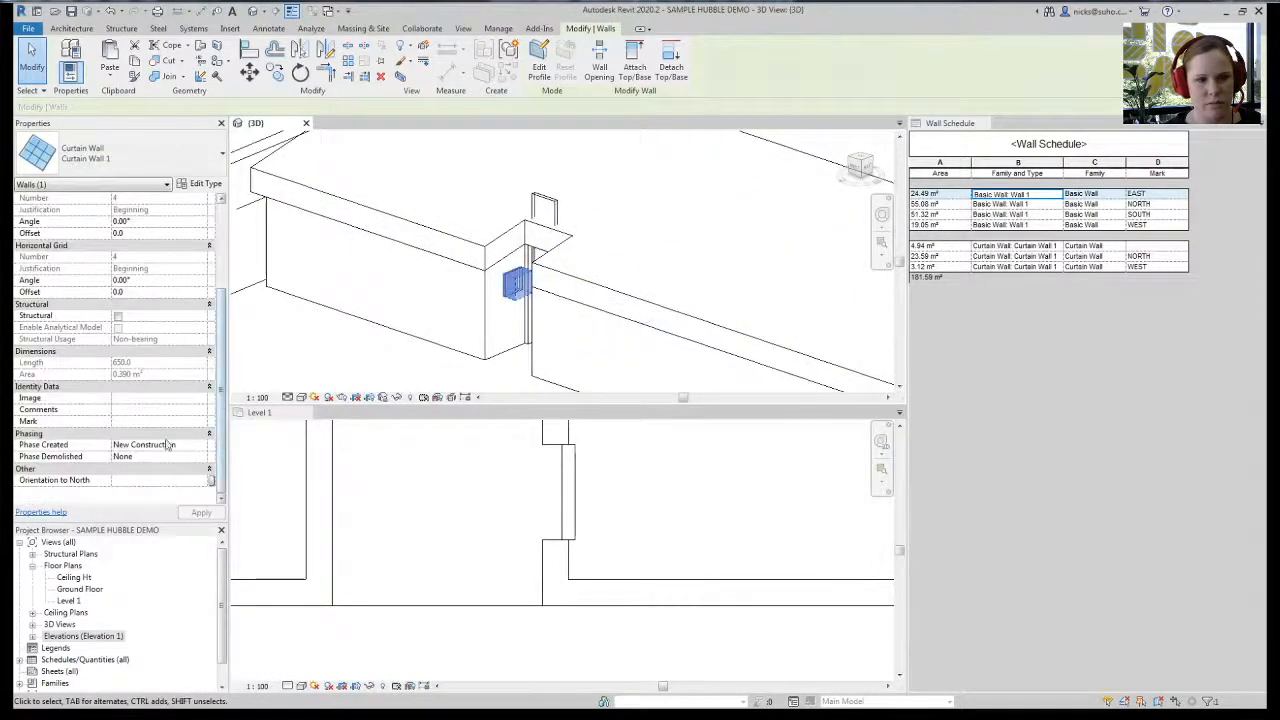
pyautogui.click(146, 423)
pyautogui.write('EAST')
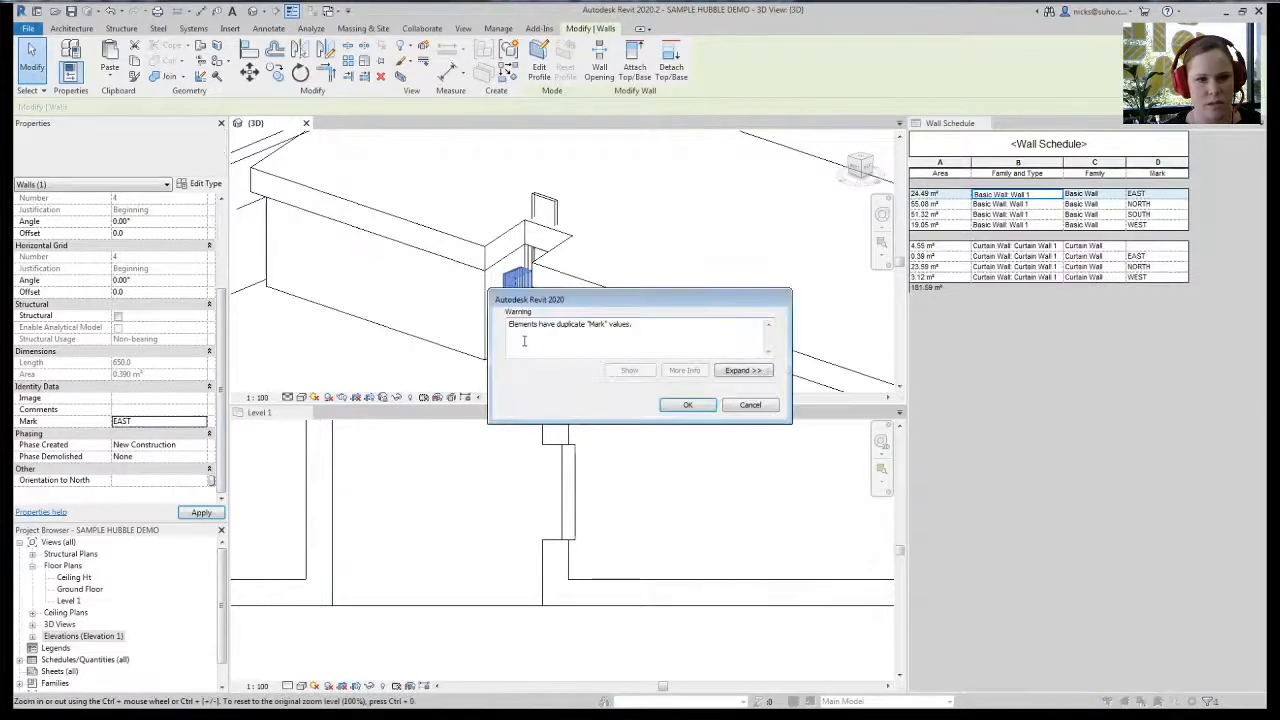
pyautogui.click(686, 405)
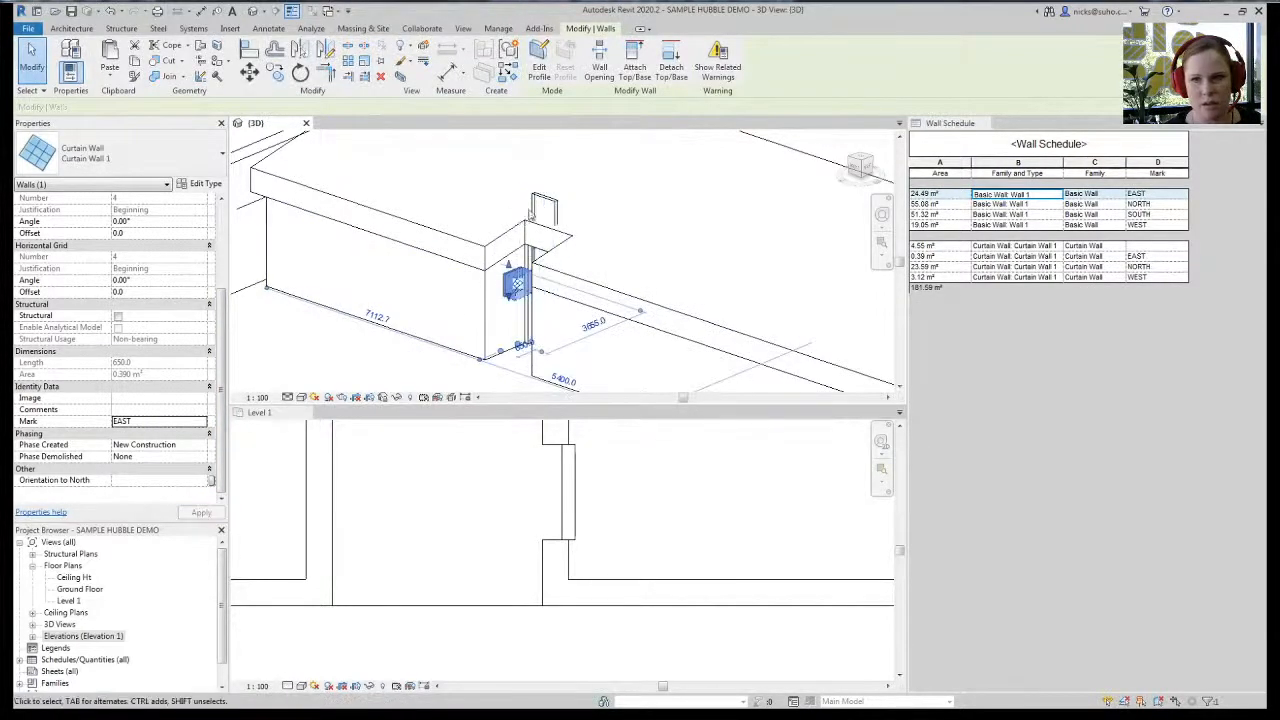
# - Set the taller curtain wall to 600 high at a 1500 base offset, marked SOUTH
pyautogui.click(528, 208)
pyautogui.keyDown('shift'); pyautogui.moveTo(398, 318); pyautogui.dragTo(428, 345, button='middle'); pyautogui.keyUp('shift')
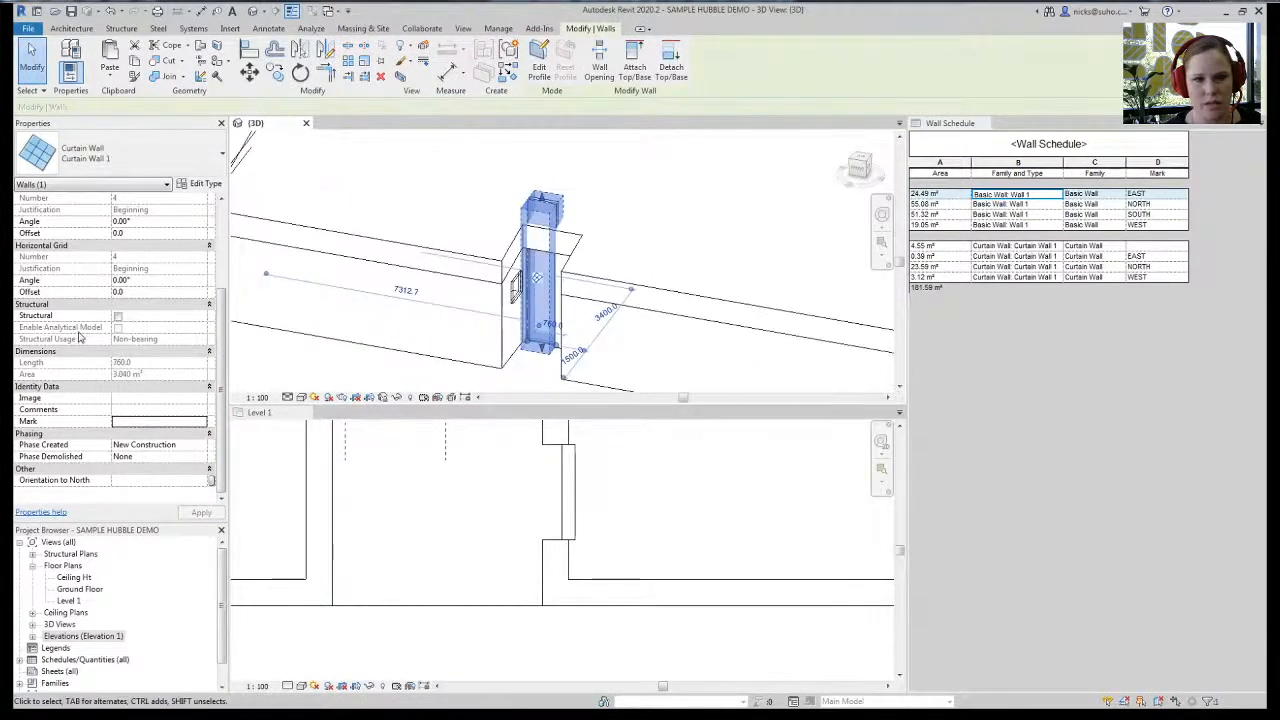
pyautogui.scroll(3, 222, 222)
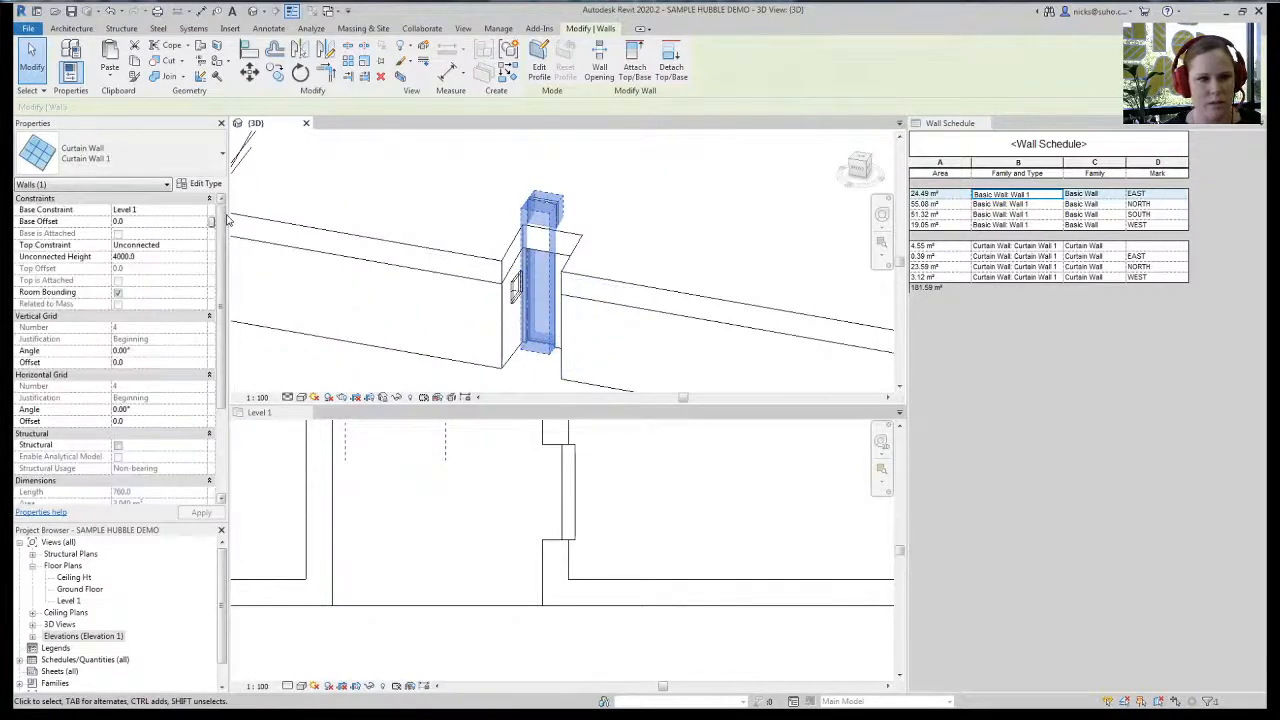
pyautogui.click(180, 254)
pyautogui.write('600.0')
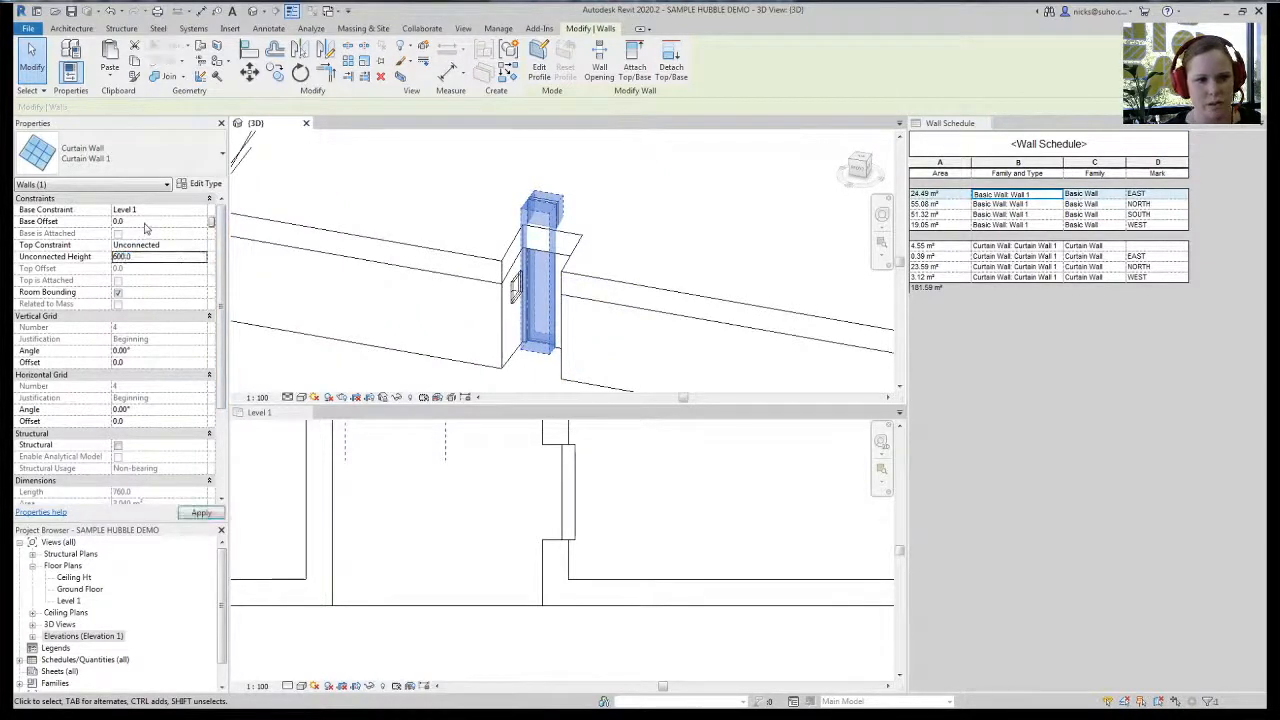
pyautogui.click(144, 221)
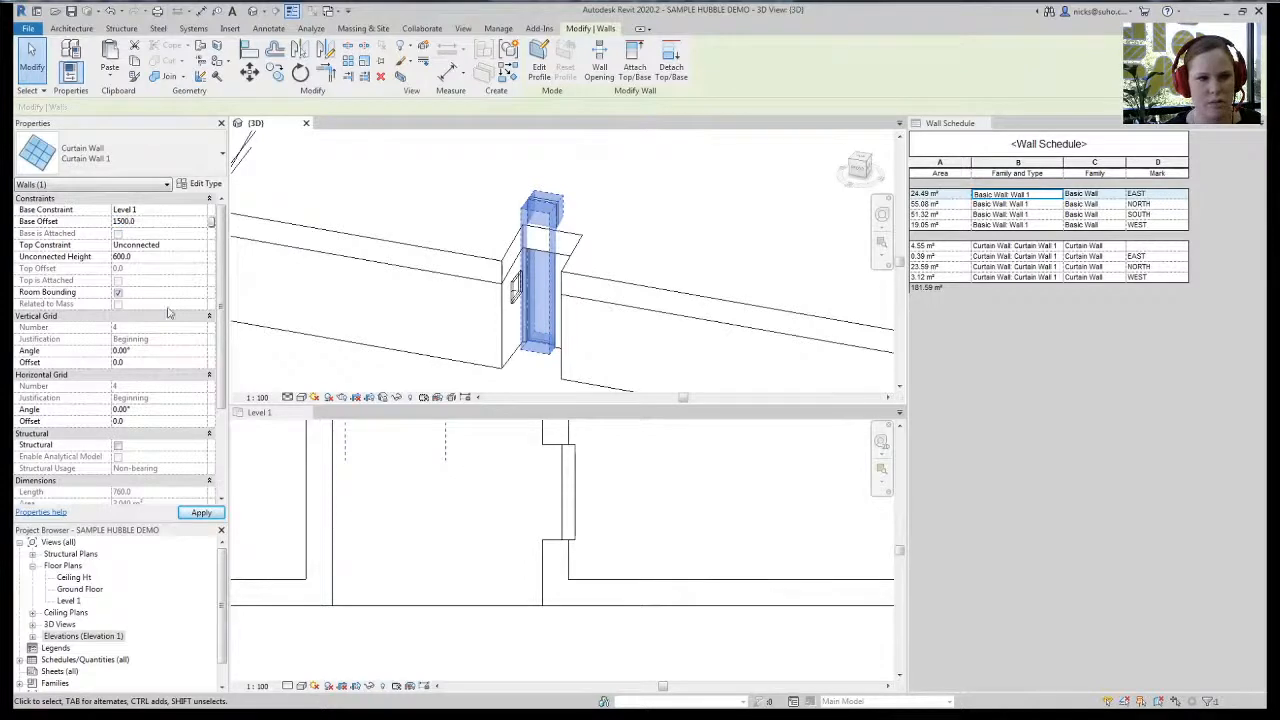
pyautogui.click(200, 512)
pyautogui.scroll(-4, 133, 450)
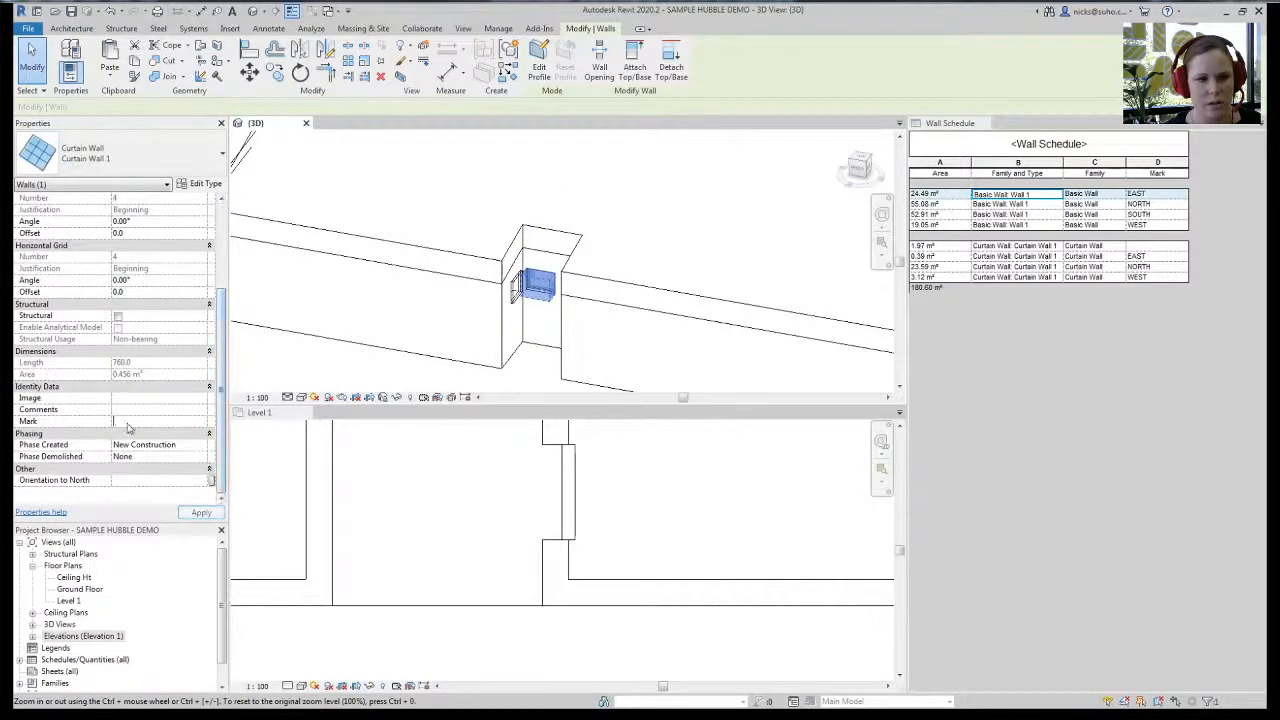
pyautogui.click(128, 421)
pyautogui.write('SOUTH')
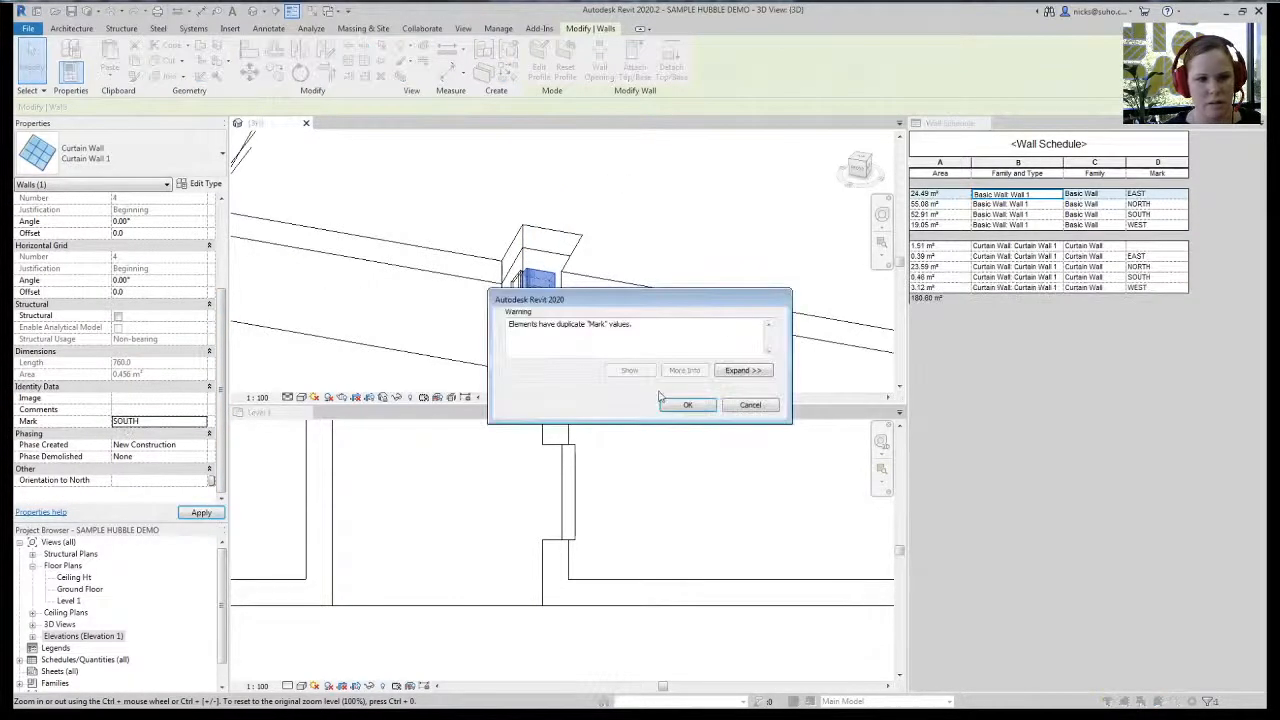
pyautogui.click(687, 405)
# - Mark the other curtain-wall window WEST and dismiss the duplicate-mark warning
pyautogui.keyDown('shift'); pyautogui.moveTo(640, 330); pyautogui.dragTo(610, 315, button='middle'); pyautogui.keyUp('shift')
pyautogui.click(596, 302)
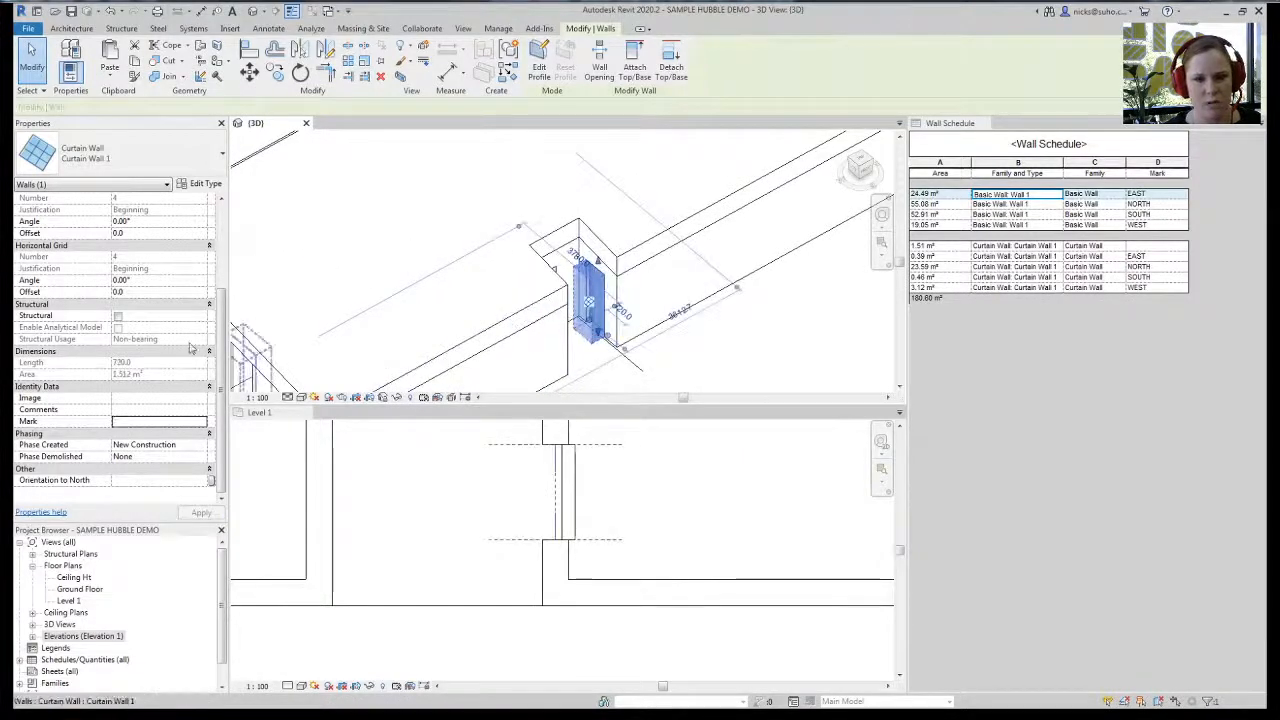
pyautogui.click(157, 421)
pyautogui.write('EAS')
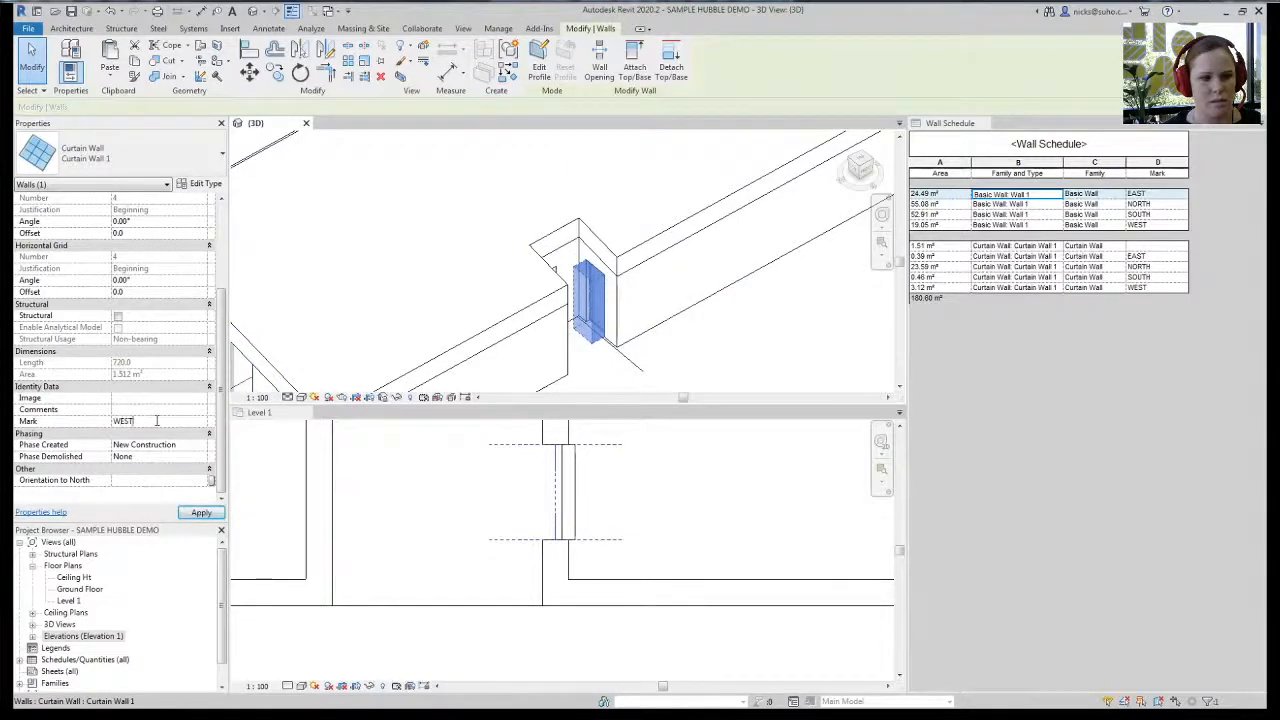
pyautogui.press('Return')
pyautogui.click(688, 405)
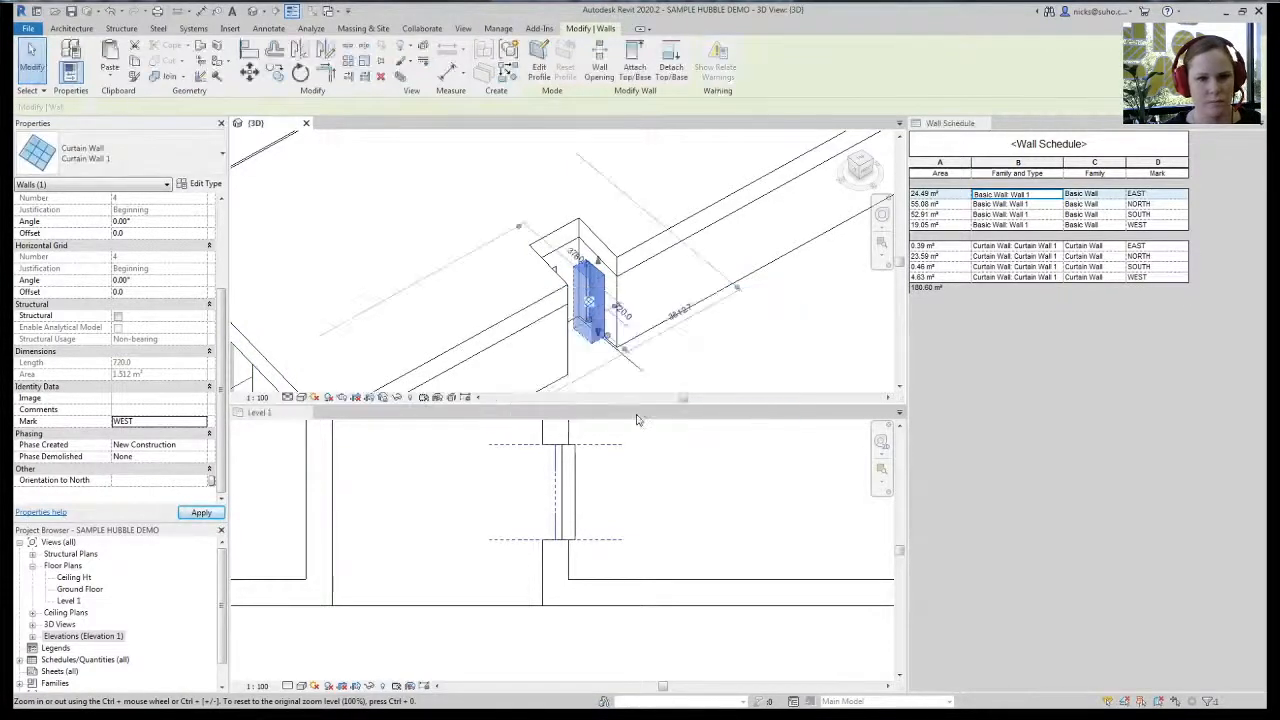
pyautogui.scroll(-2, 560, 520)
pyautogui.click(504, 617)
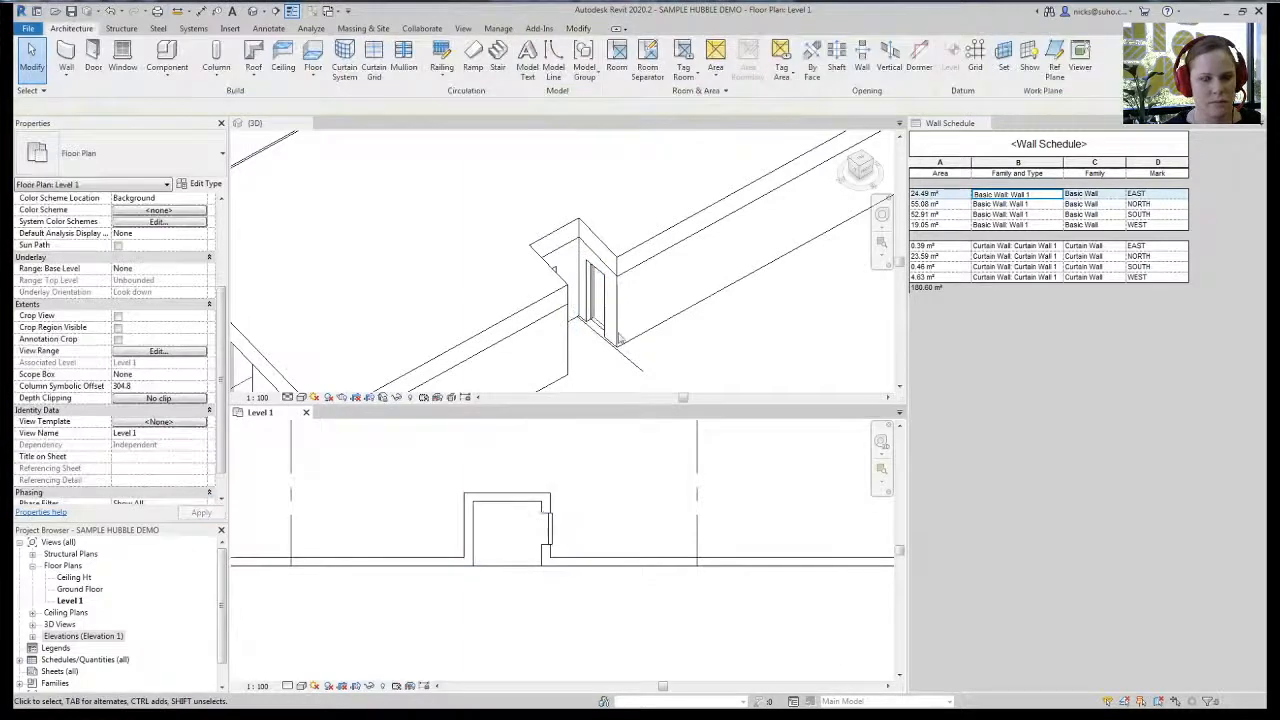
# - Orbit the 3D house, zoom the Level 1 plan to the 3500 dimension, then switch to the PDF
pyautogui.click(366, 314)
pyautogui.keyDown('shift'); pyautogui.moveTo(366, 314); pyautogui.dragTo(530, 280, button='middle'); pyautogui.keyUp('shift')
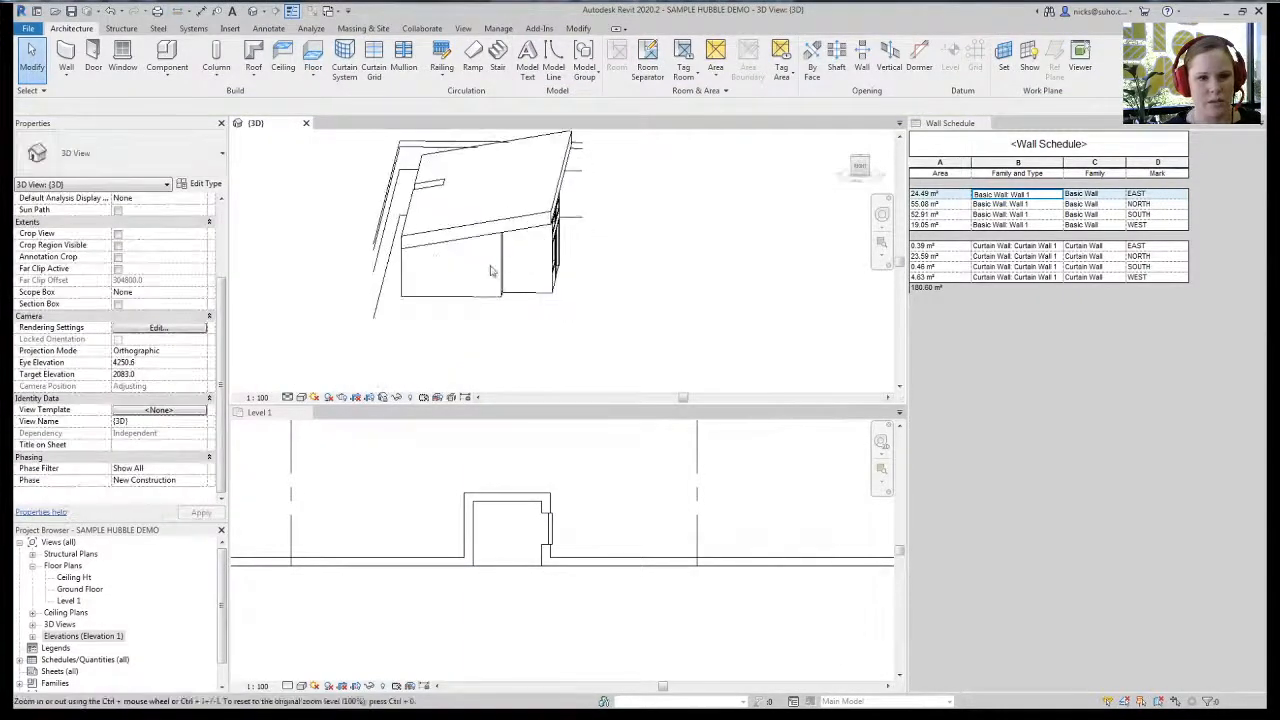
pyautogui.click(614, 551)
pyautogui.scroll(5, 605, 552)
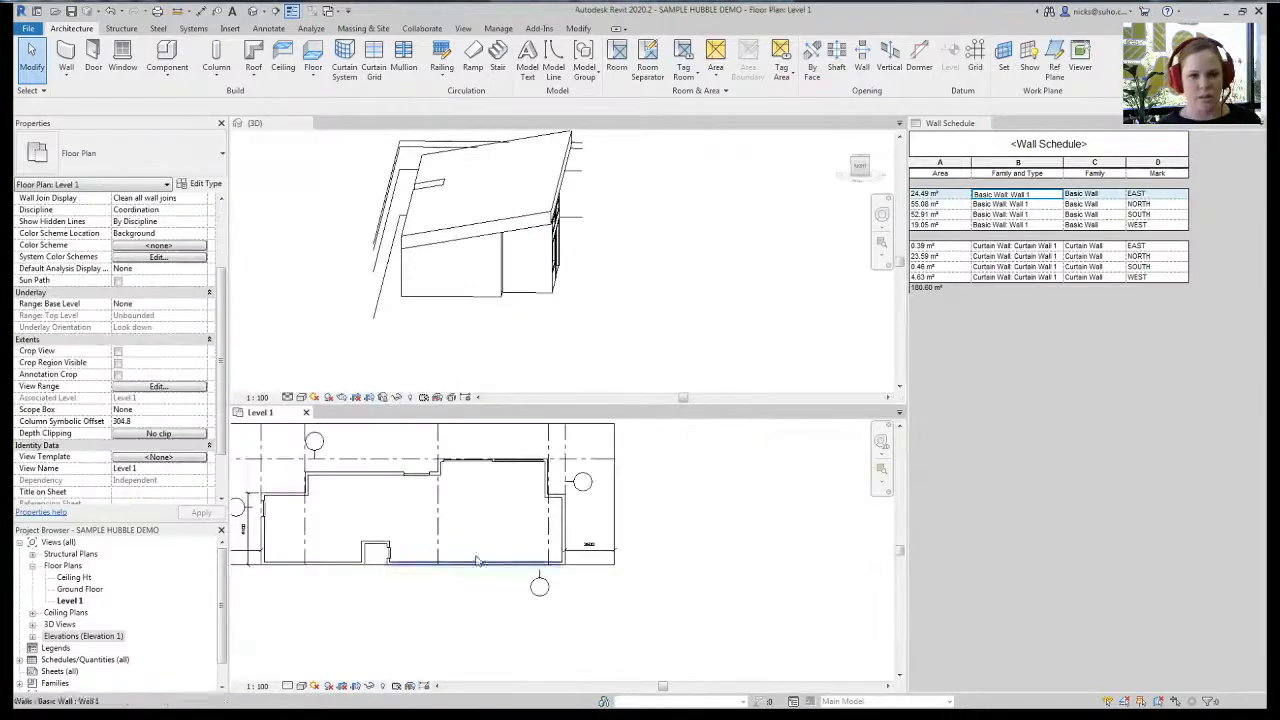
pyautogui.moveTo(603, 552); pyautogui.dragTo(584, 525, button='middle')
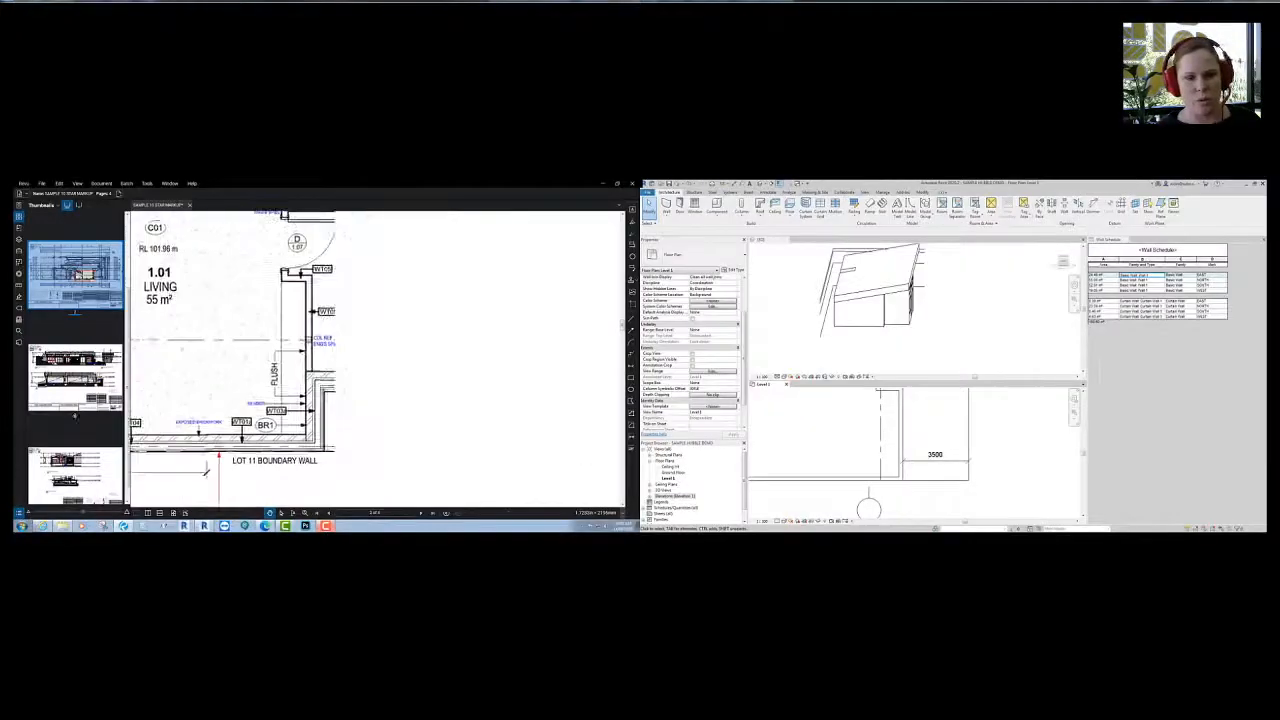
pyautogui.scroll(5, 471, 287)
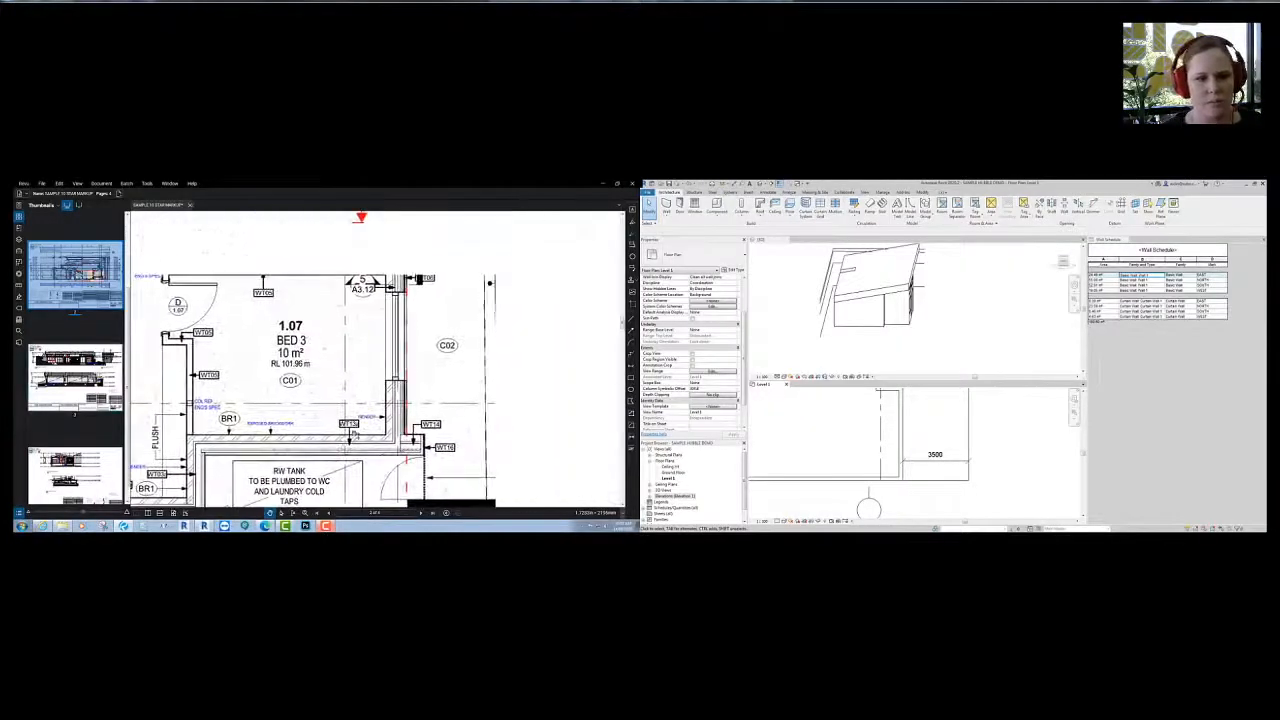
pyautogui.click(631, 437)
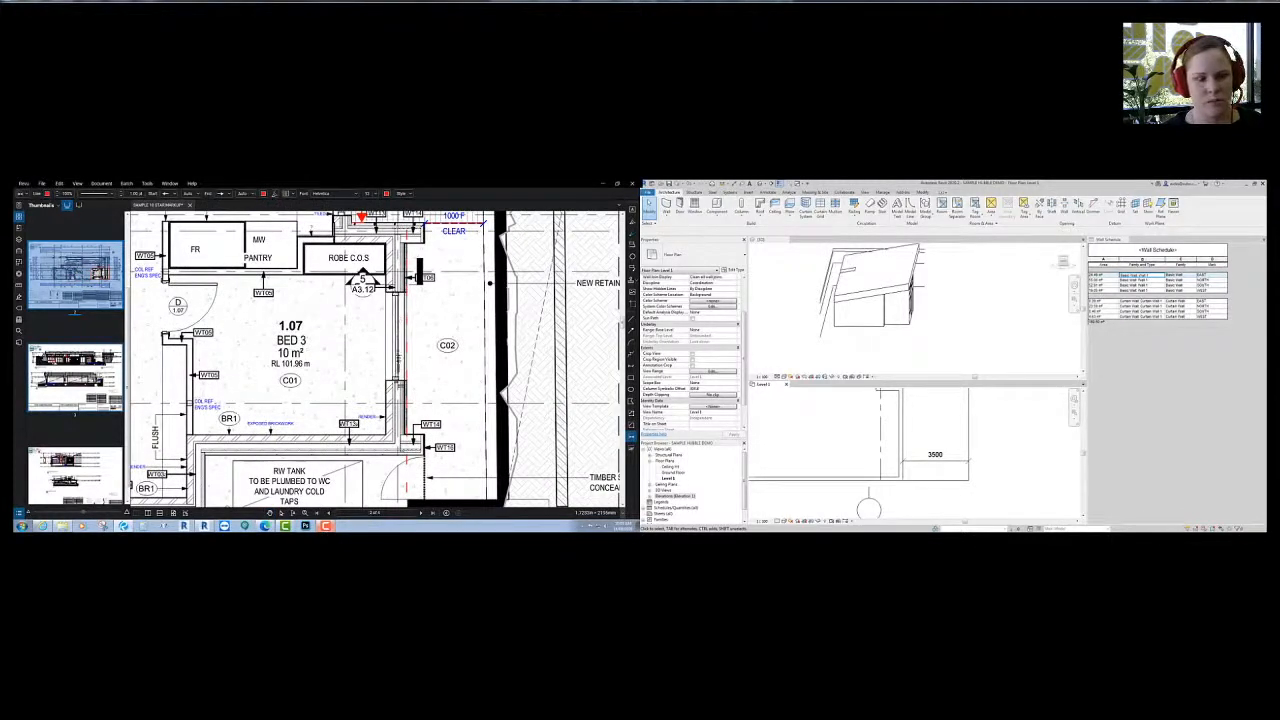
# - On the elevations page, measure window W08 at 1,499 mm wide and 998 mm high
pyautogui.moveTo(405, 292); pyautogui.dragTo(406, 380)
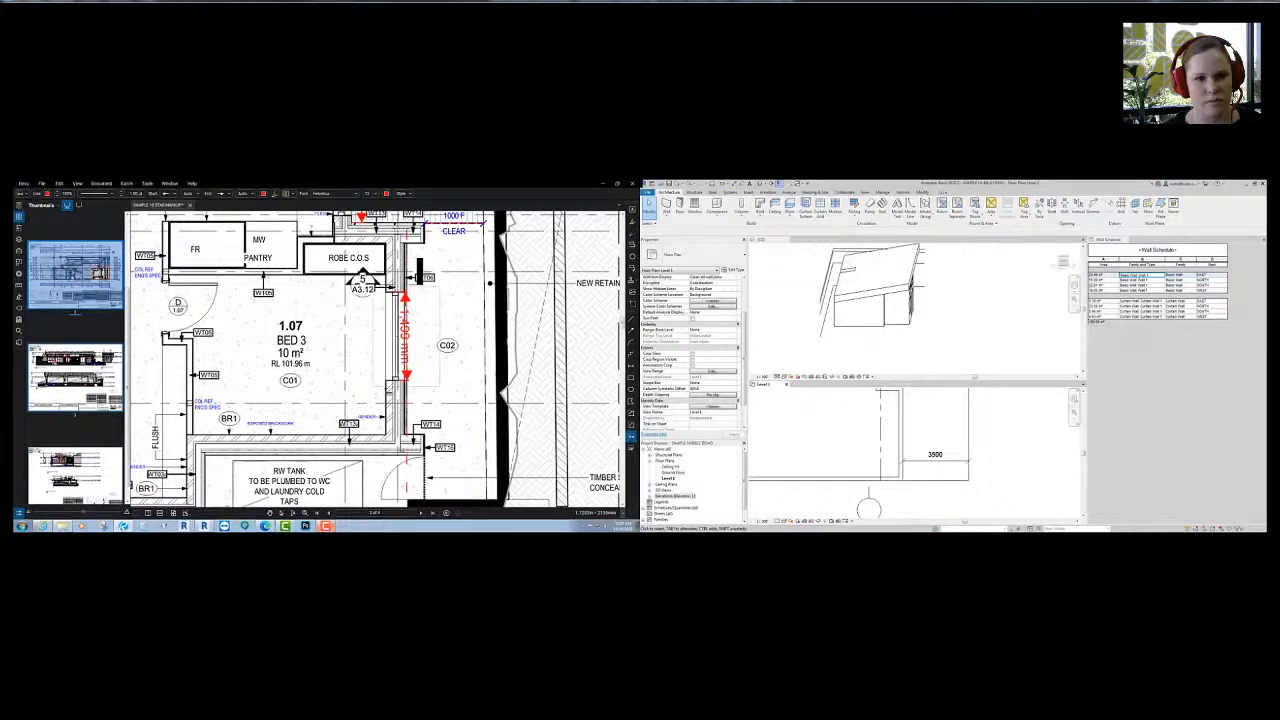
pyautogui.click(75, 470)
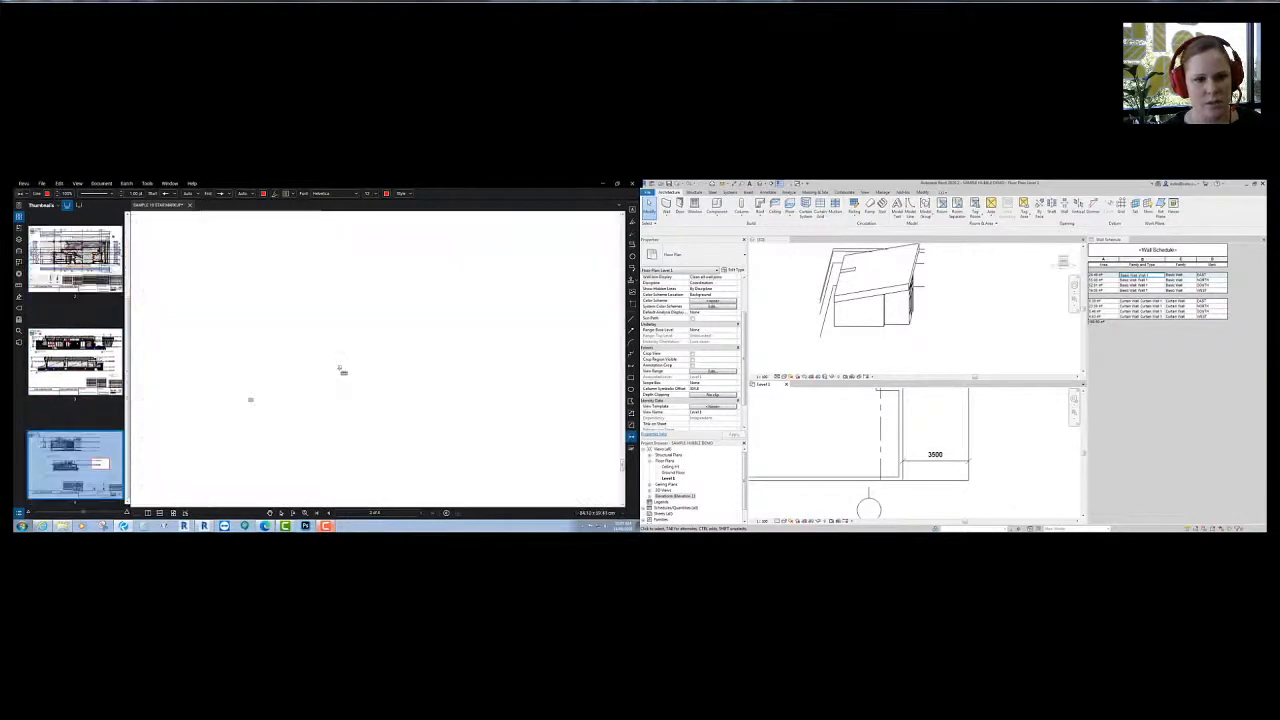
pyautogui.scroll(-3, 392, 358)
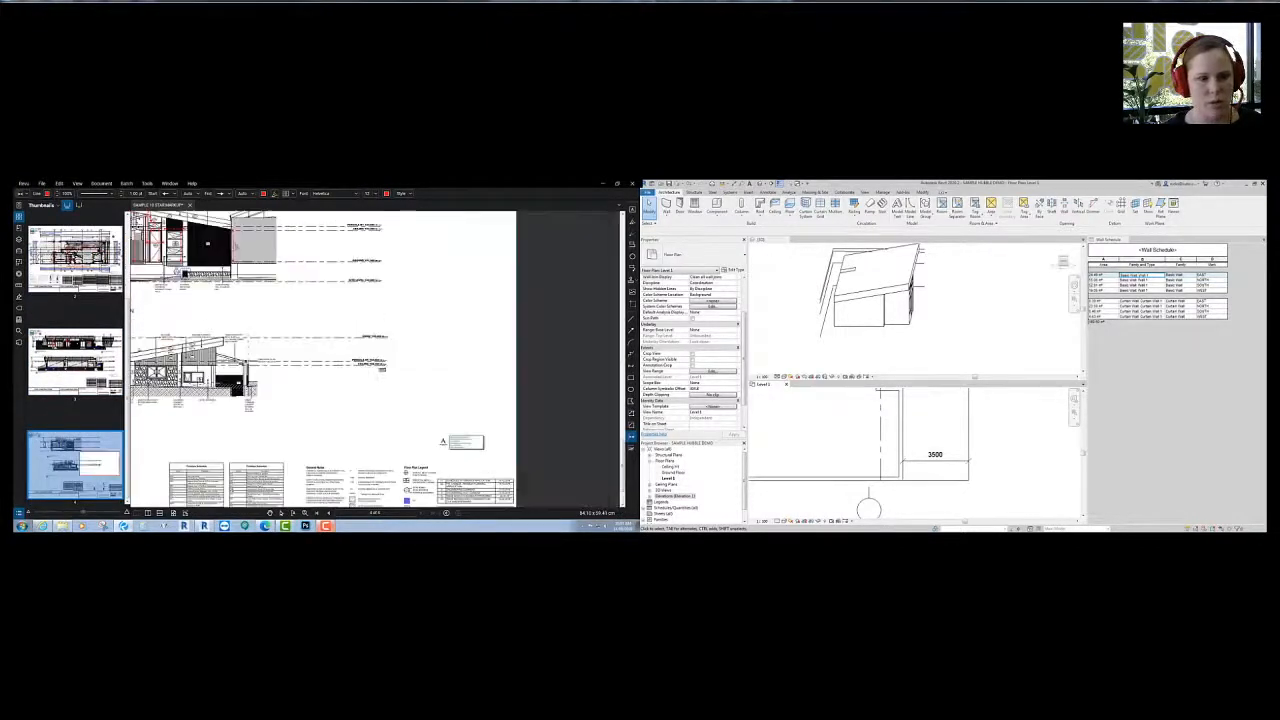
pyautogui.scroll(5, 372, 377)
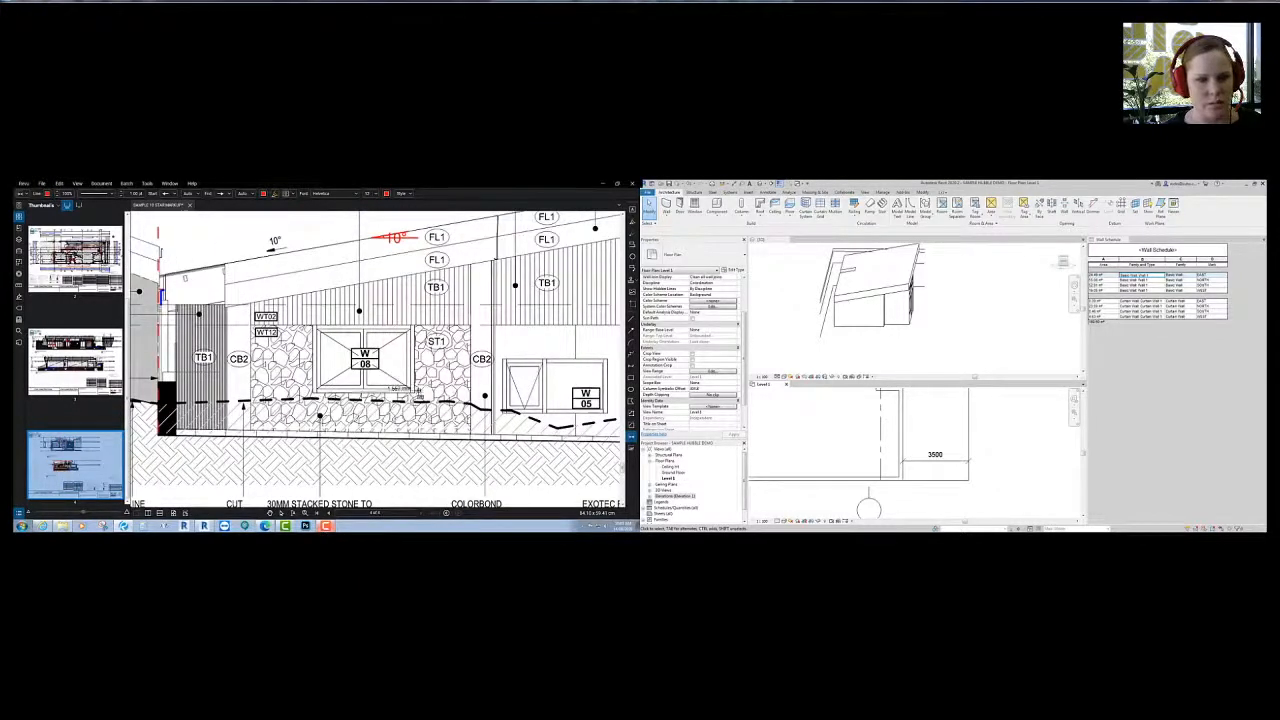
pyautogui.click(412, 383)
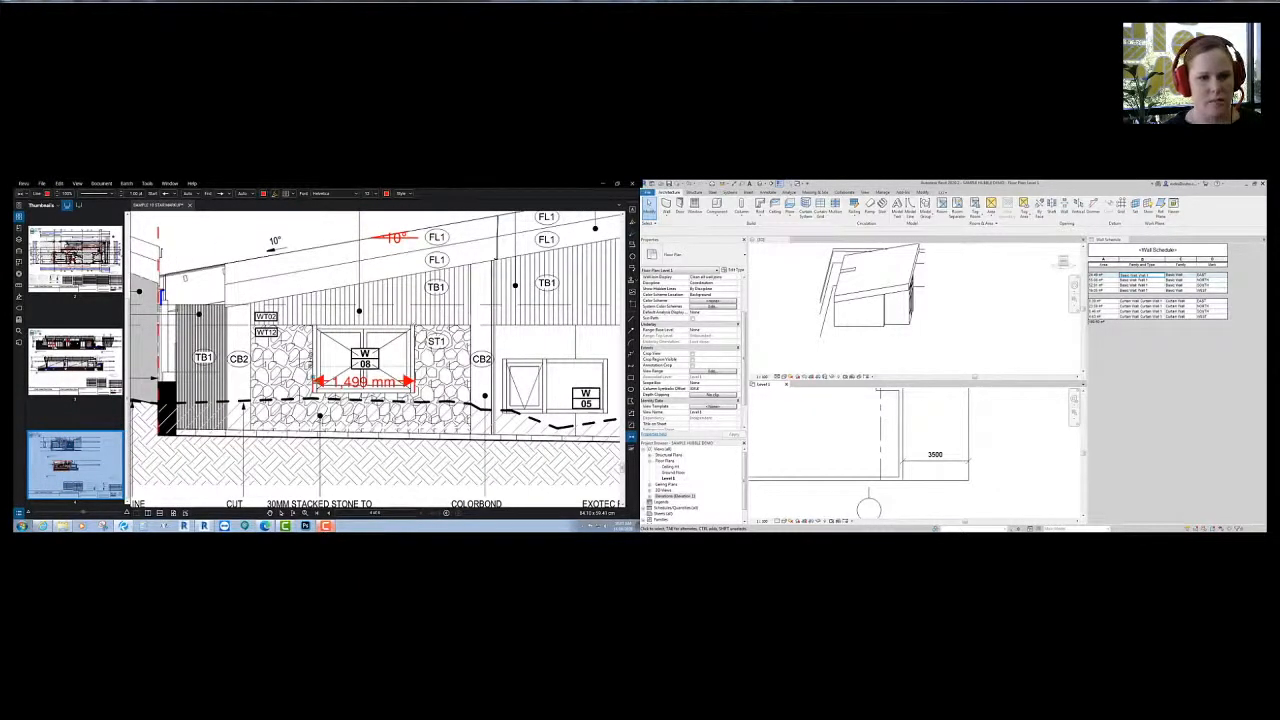
pyautogui.click(323, 318)
pyautogui.click(323, 401)
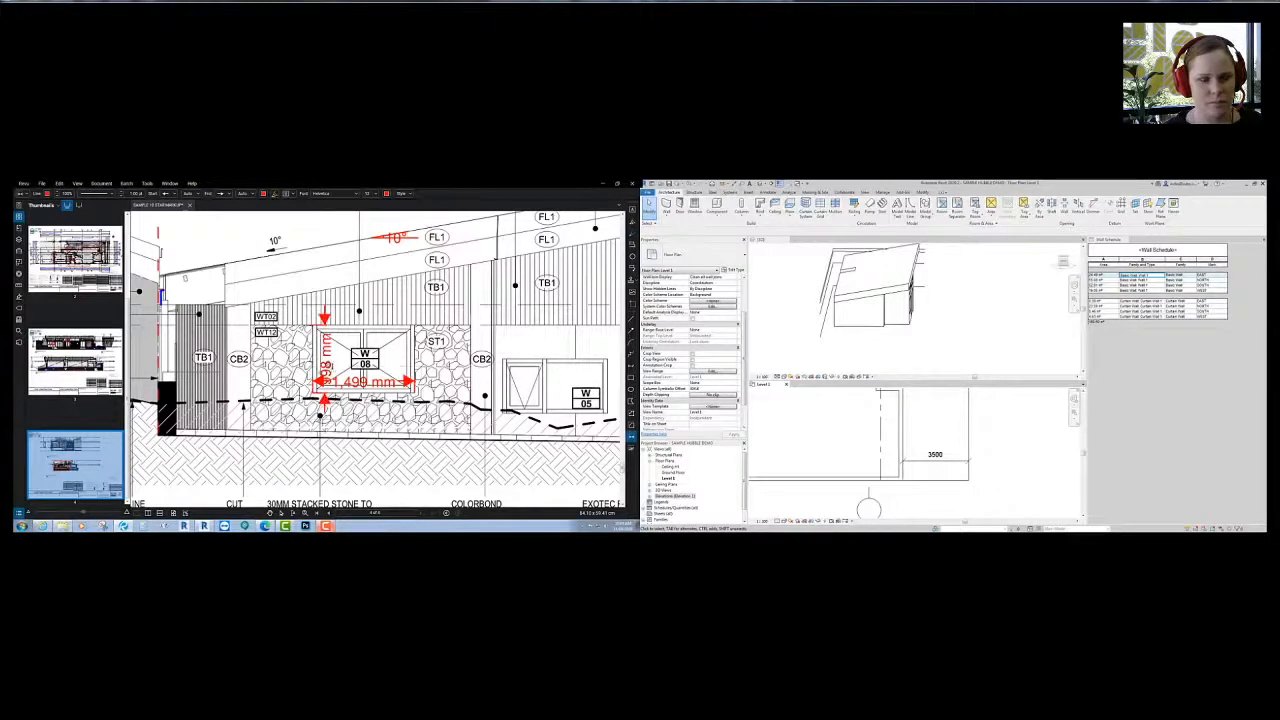
pyautogui.moveTo(323, 365); pyautogui.dragTo(298, 365)
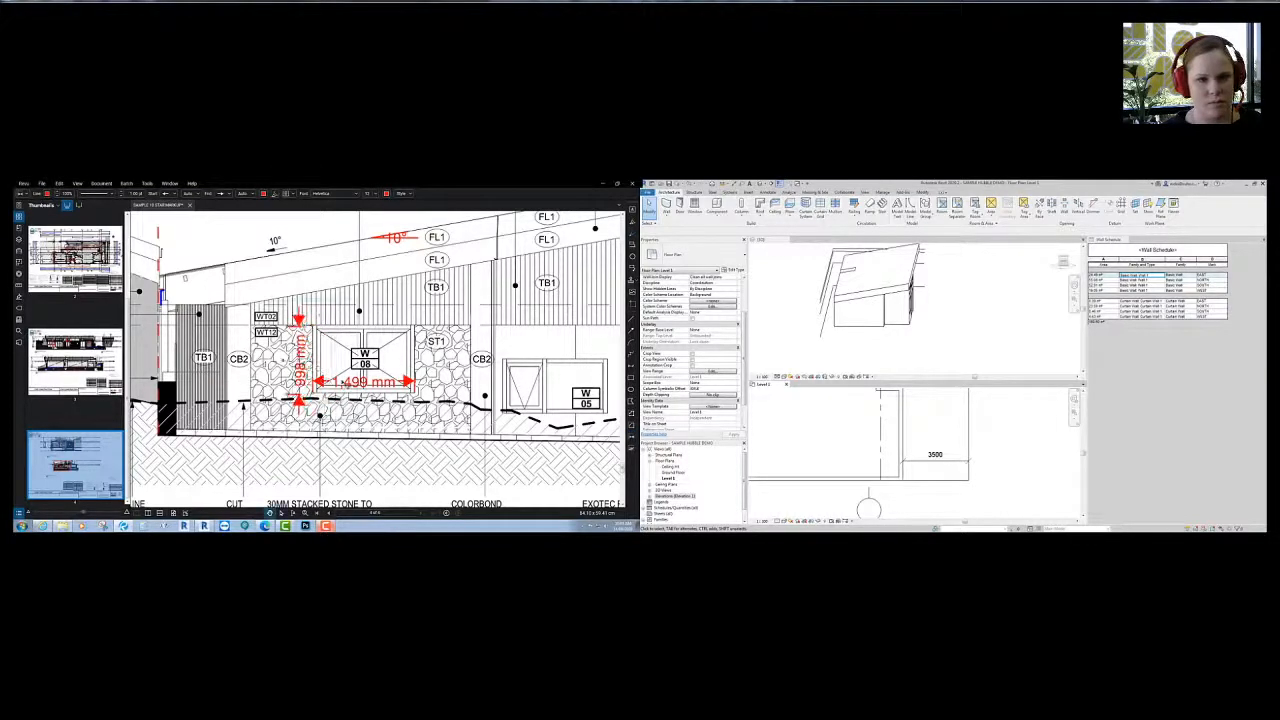
# - Measure window W05 at 1,546 by 799 mm, then return to Revit's Level 1 plan
pyautogui.scroll(-3, 329, 353)
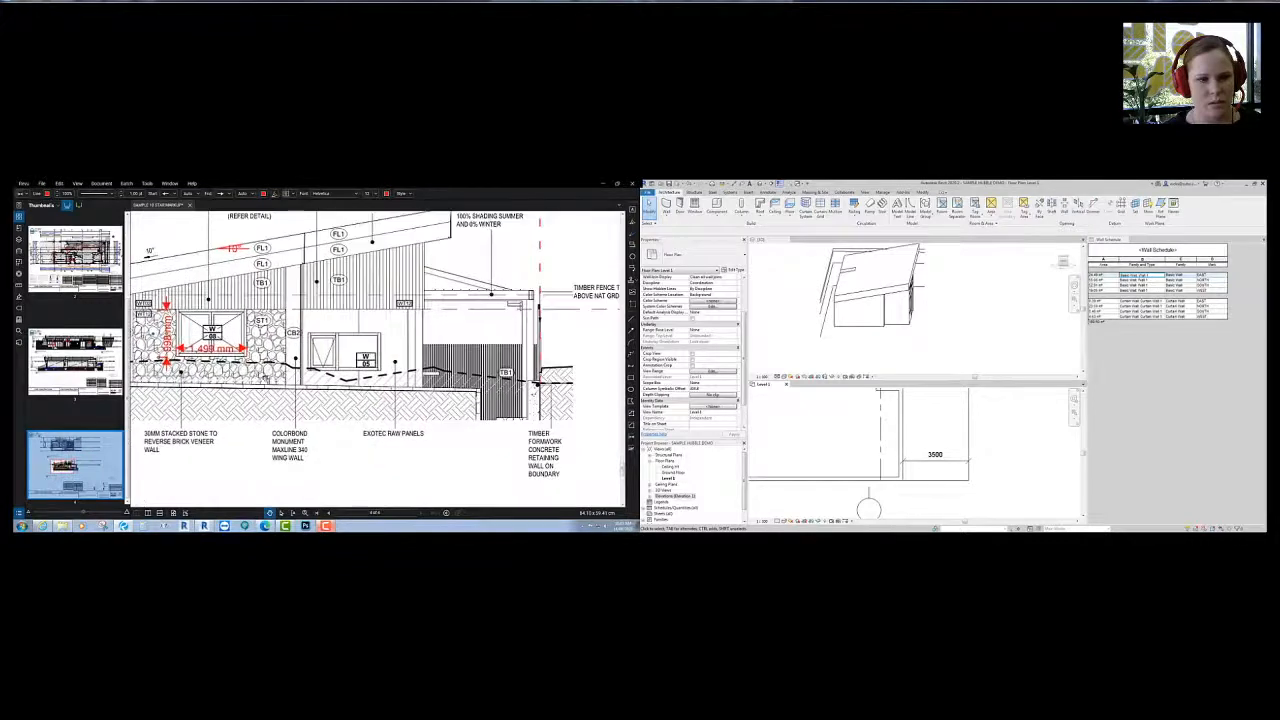
pyautogui.scroll(-3, 356, 384)
pyautogui.scroll(1, 292, 390)
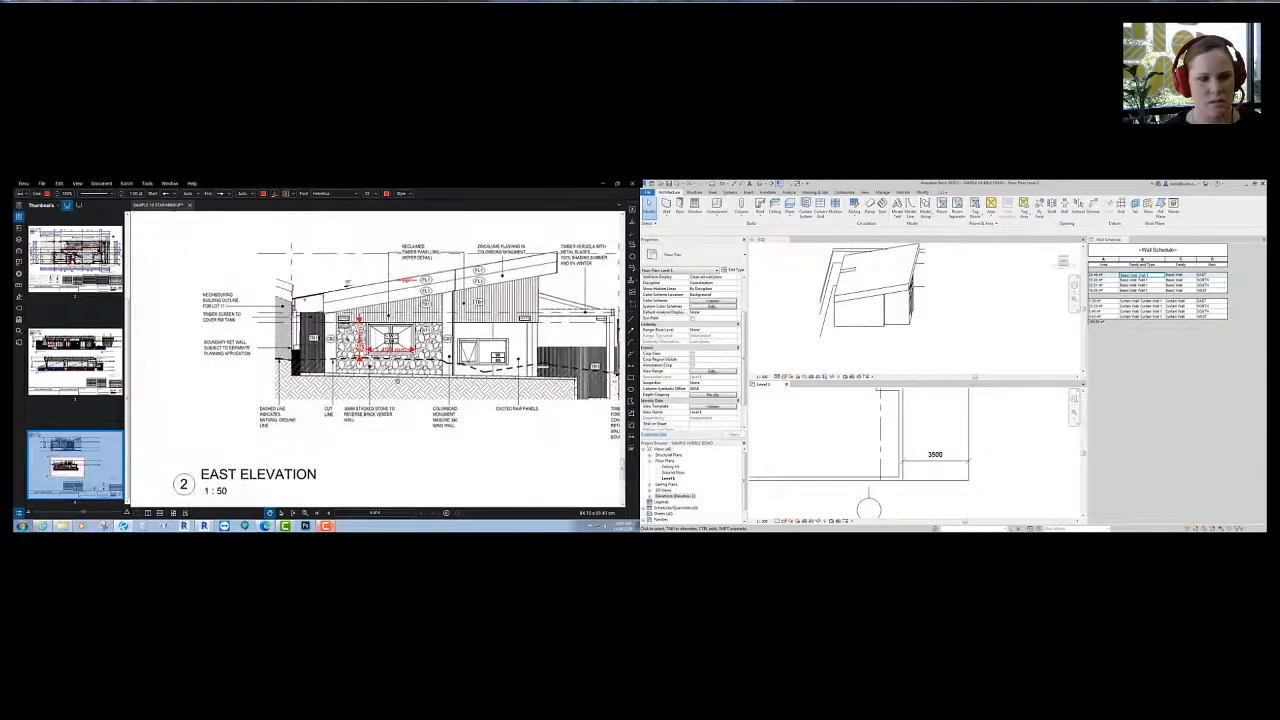
pyautogui.scroll(3, 407, 344)
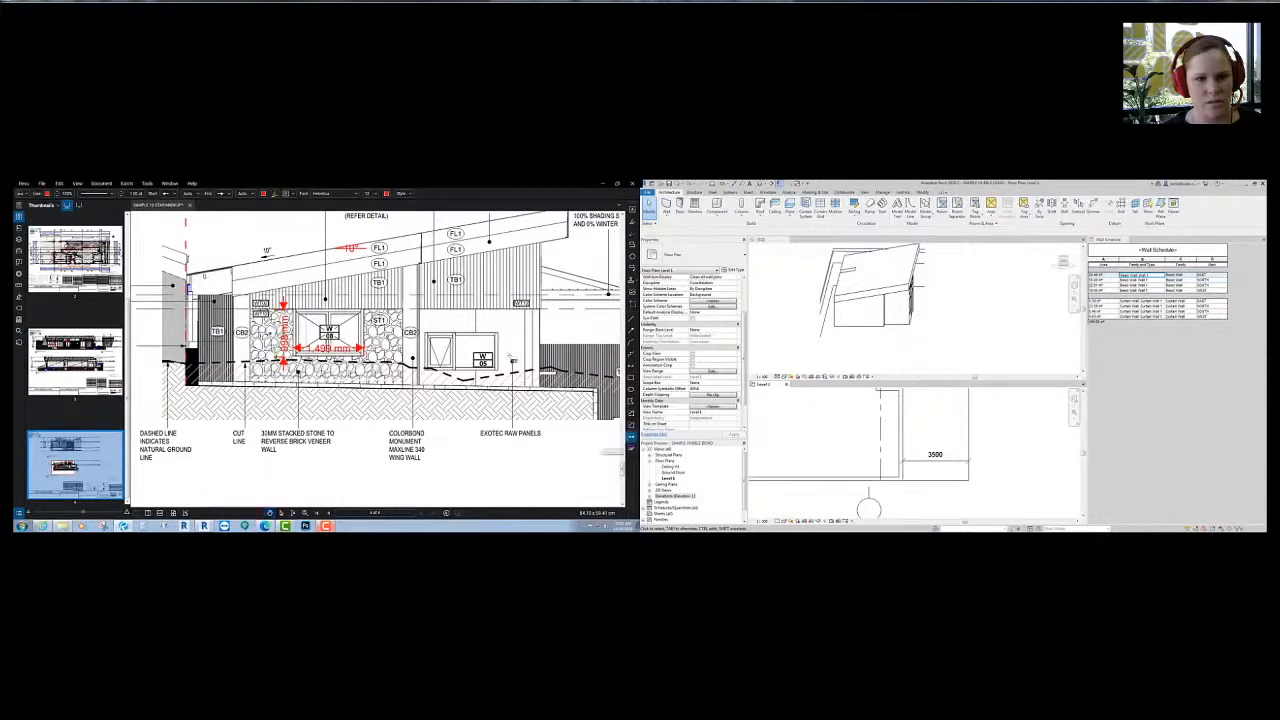
pyautogui.click(496, 370)
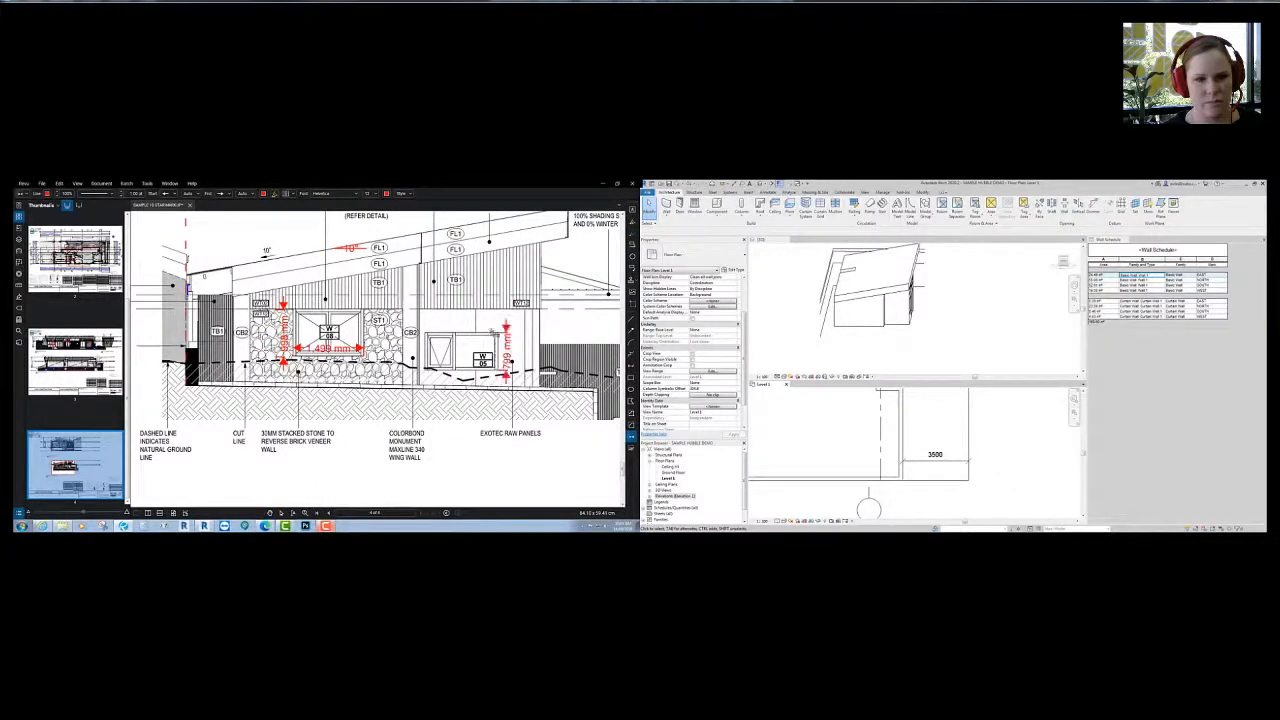
pyautogui.click(426, 324)
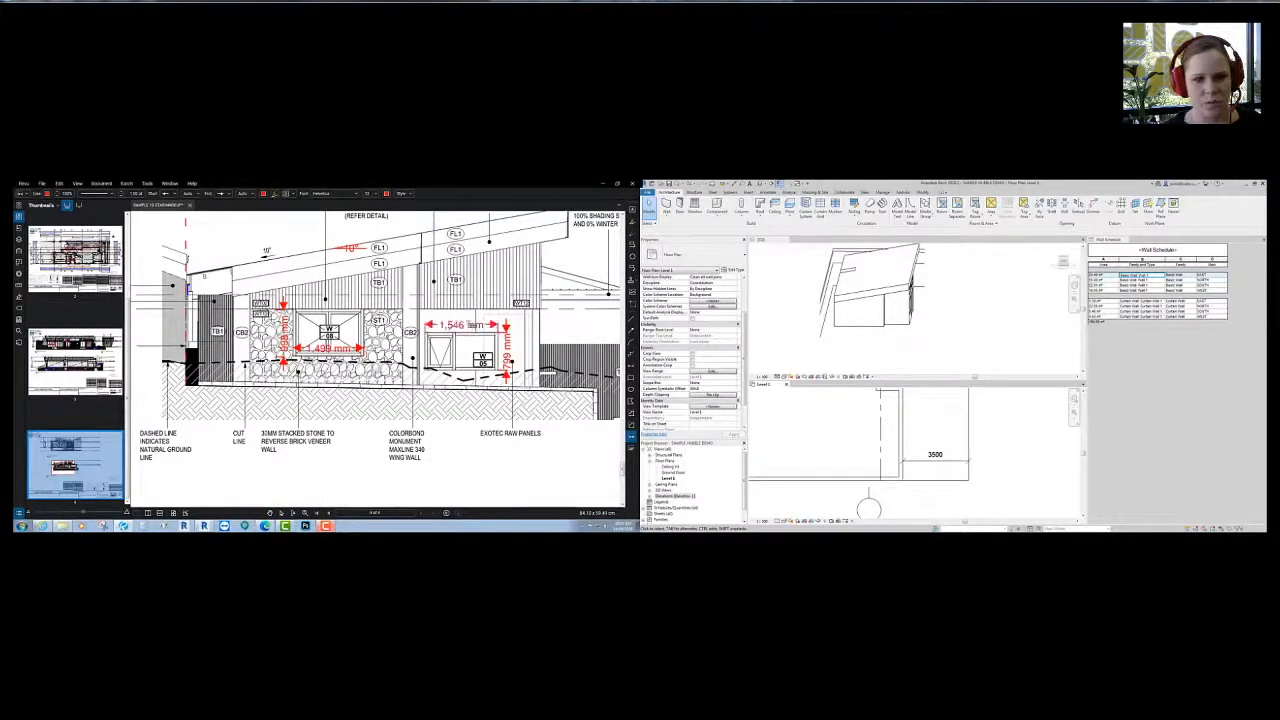
pyautogui.moveTo(462, 371); pyautogui.dragTo(440, 335, button='middle')
pyautogui.press('Escape')
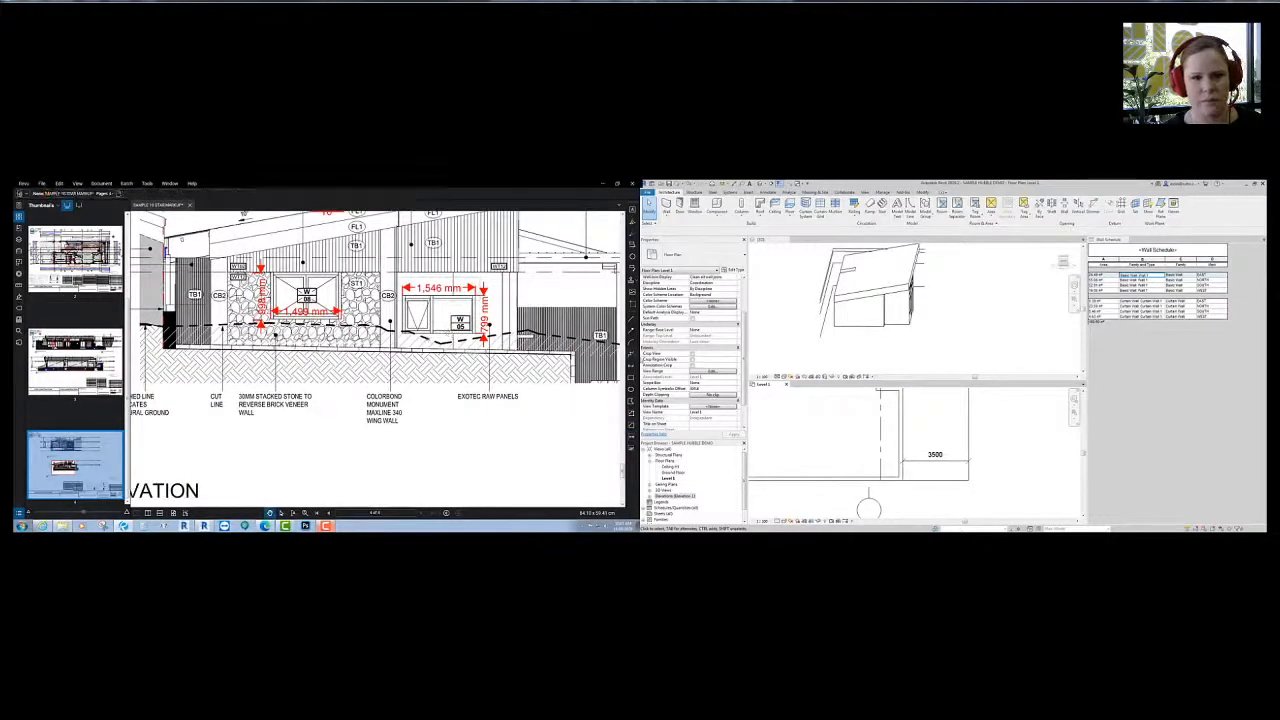
pyautogui.click(898, 356)
pyautogui.click(858, 464)
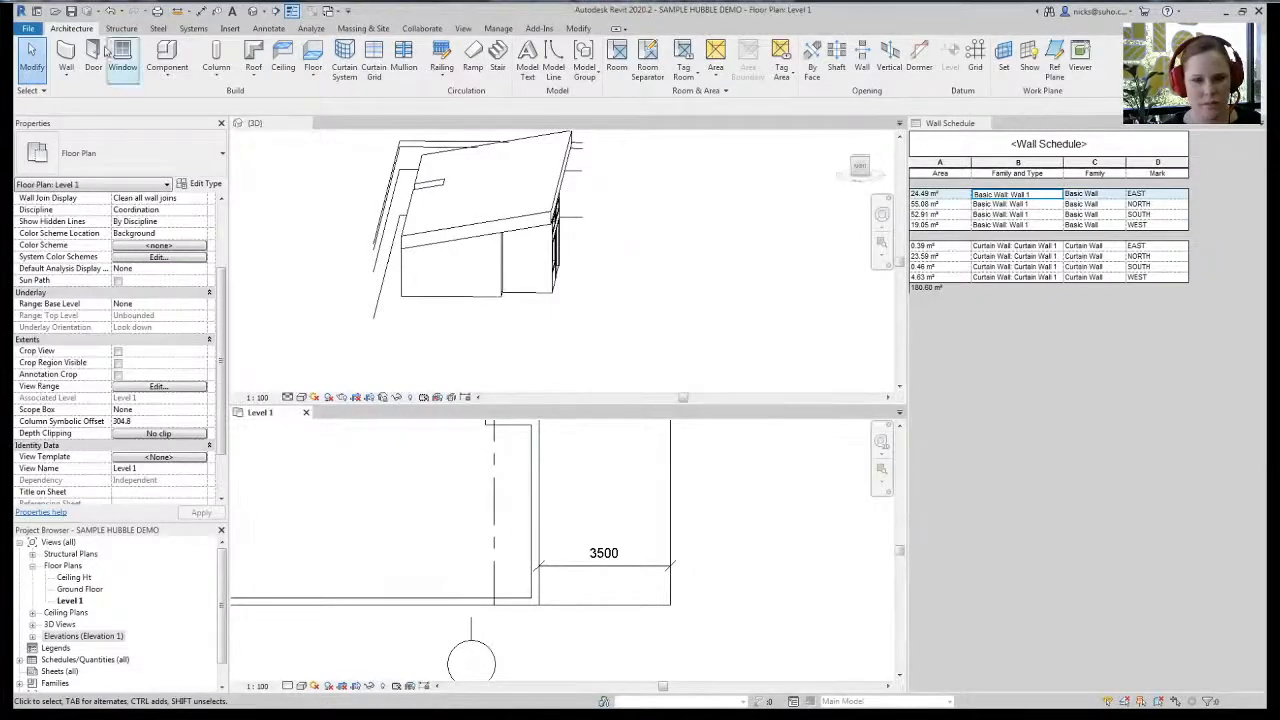
pyautogui.click(66, 58)
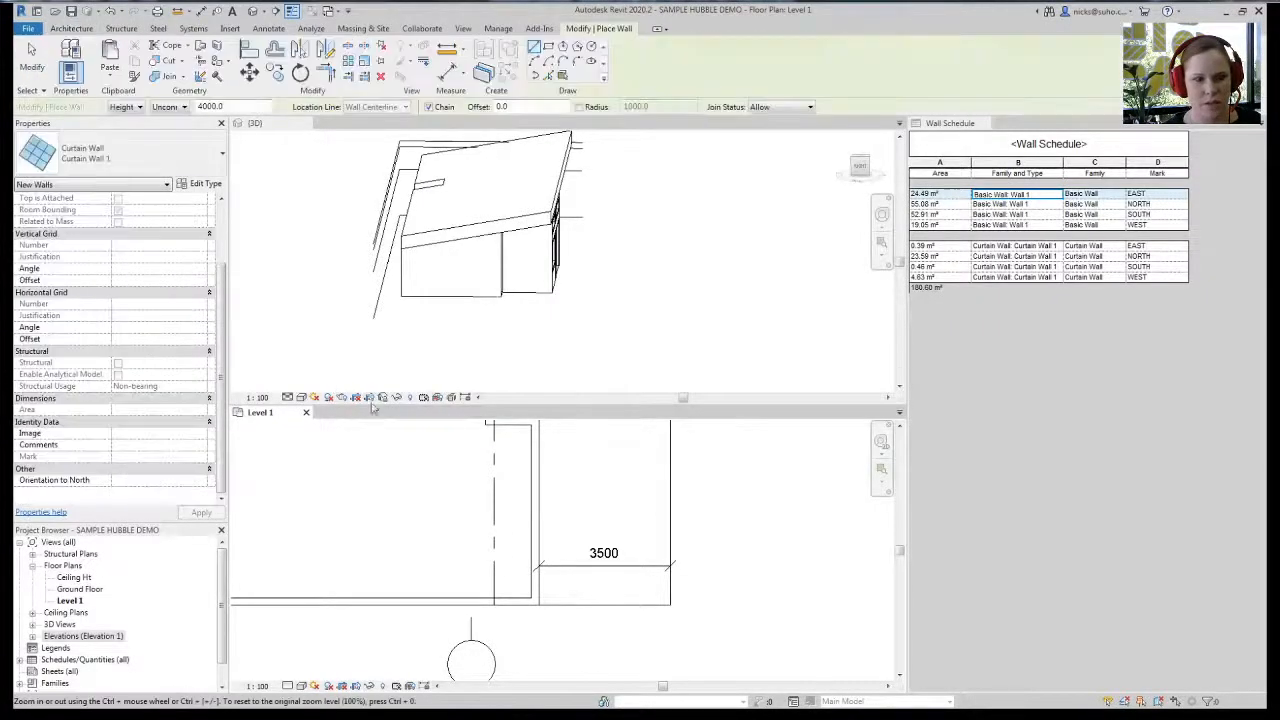
# - Draw a Ground Floor-based curtain wall along the east wall
pyautogui.scroll(3, 224, 226)
pyautogui.click(201, 210)
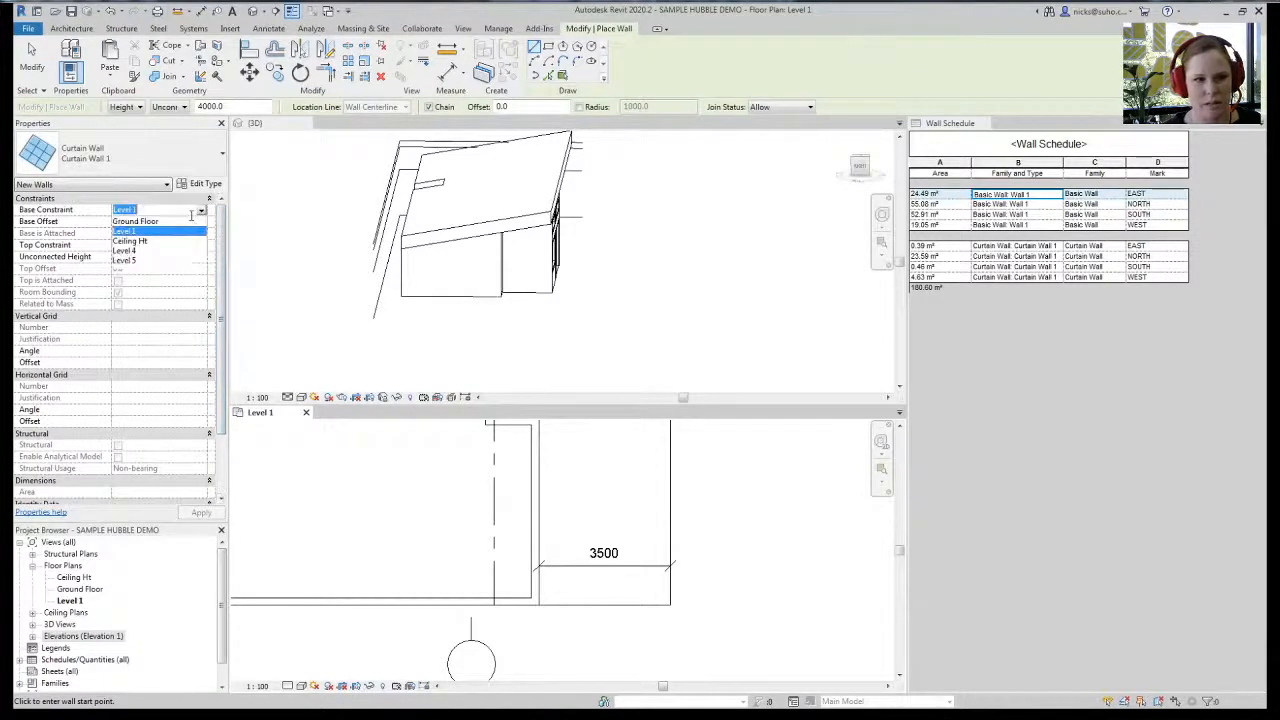
pyautogui.click(155, 231)
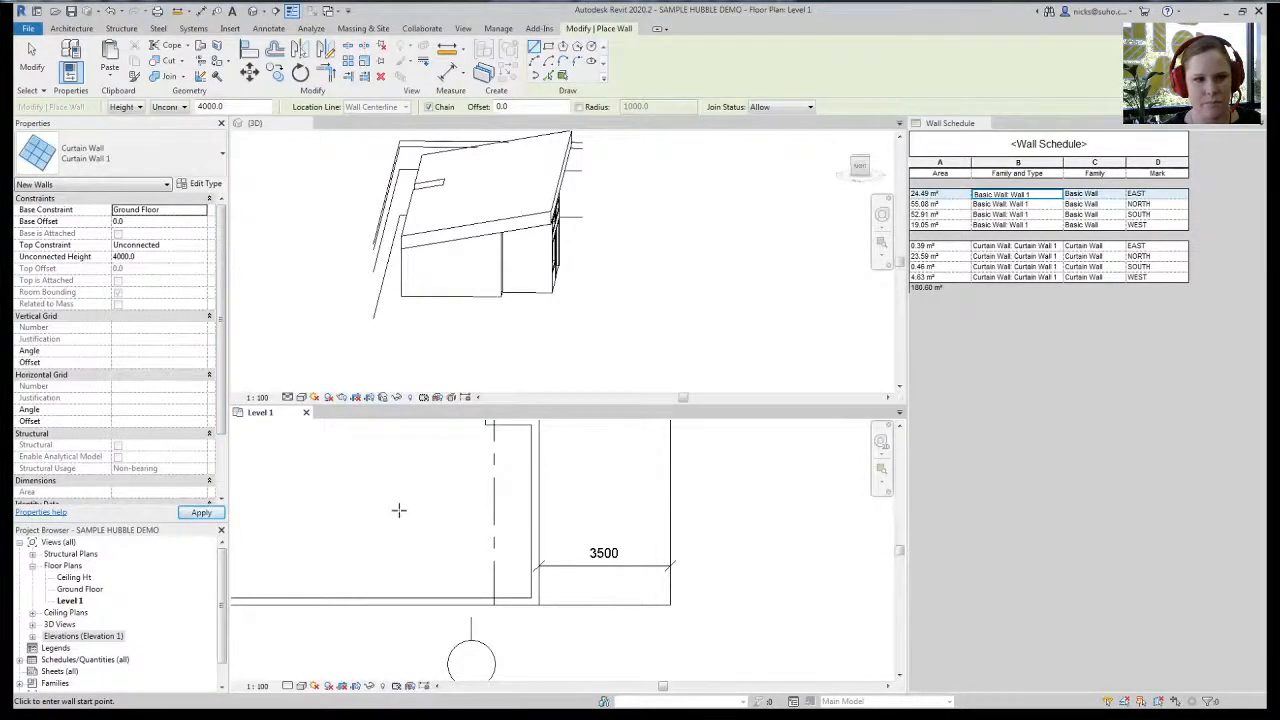
pyautogui.moveTo(611, 545); pyautogui.dragTo(572, 539, button='middle')
pyautogui.scroll(1, 591, 578)
pyautogui.moveTo(469, 467); pyautogui.dragTo(508, 693, button='middle')
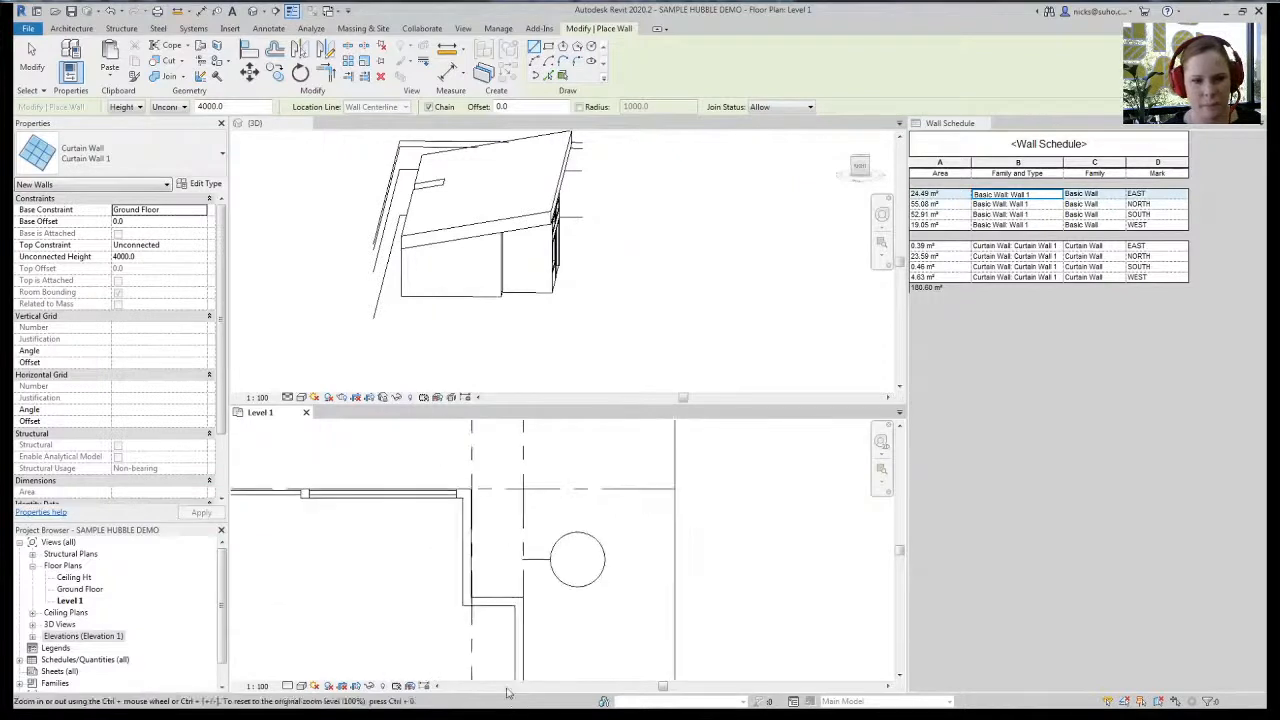
pyautogui.scroll(2, 478, 544)
pyautogui.click(465, 486)
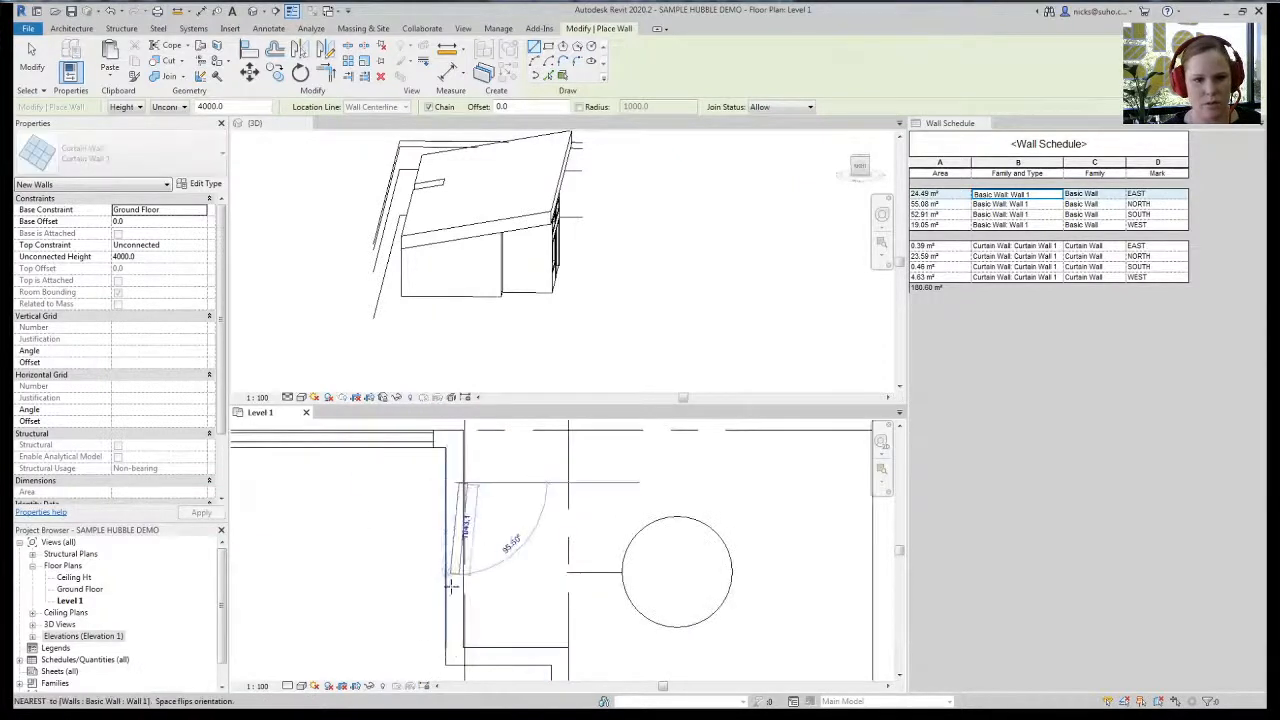
pyautogui.click(455, 618)
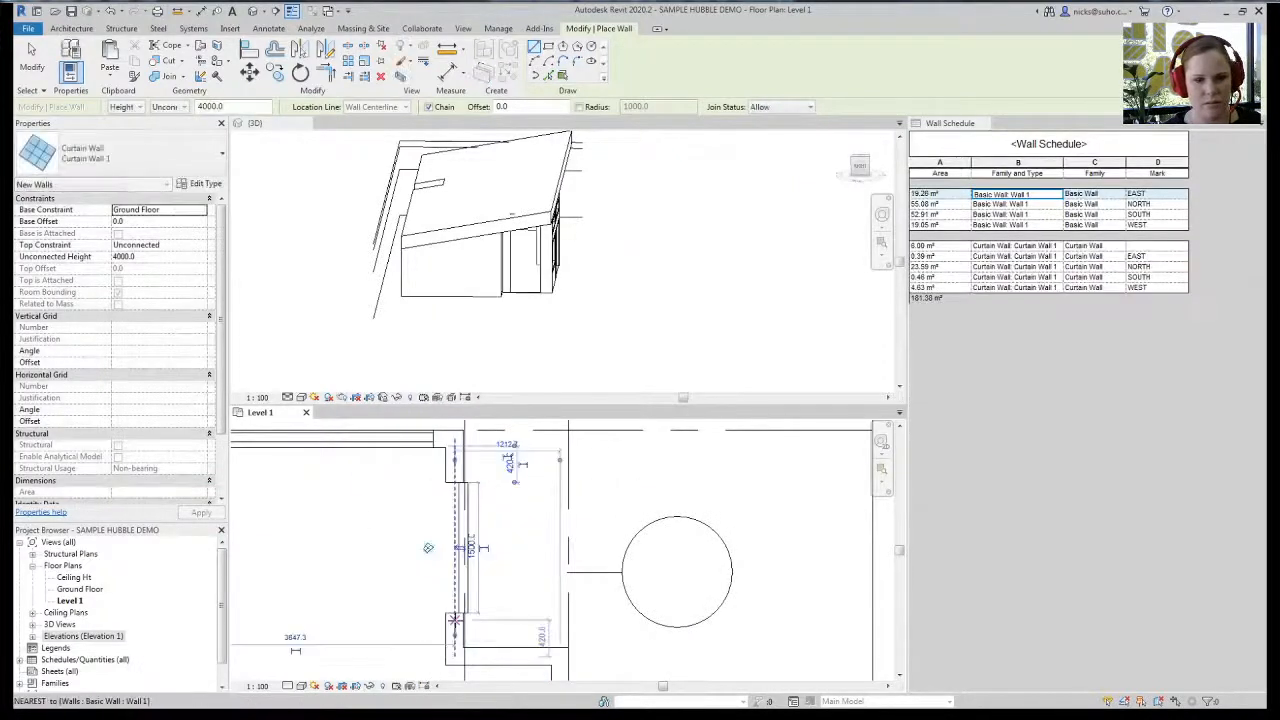
pyautogui.moveTo(500, 571); pyautogui.dragTo(515, 545, button='middle')
pyautogui.press('Escape')
pyautogui.press('Escape')
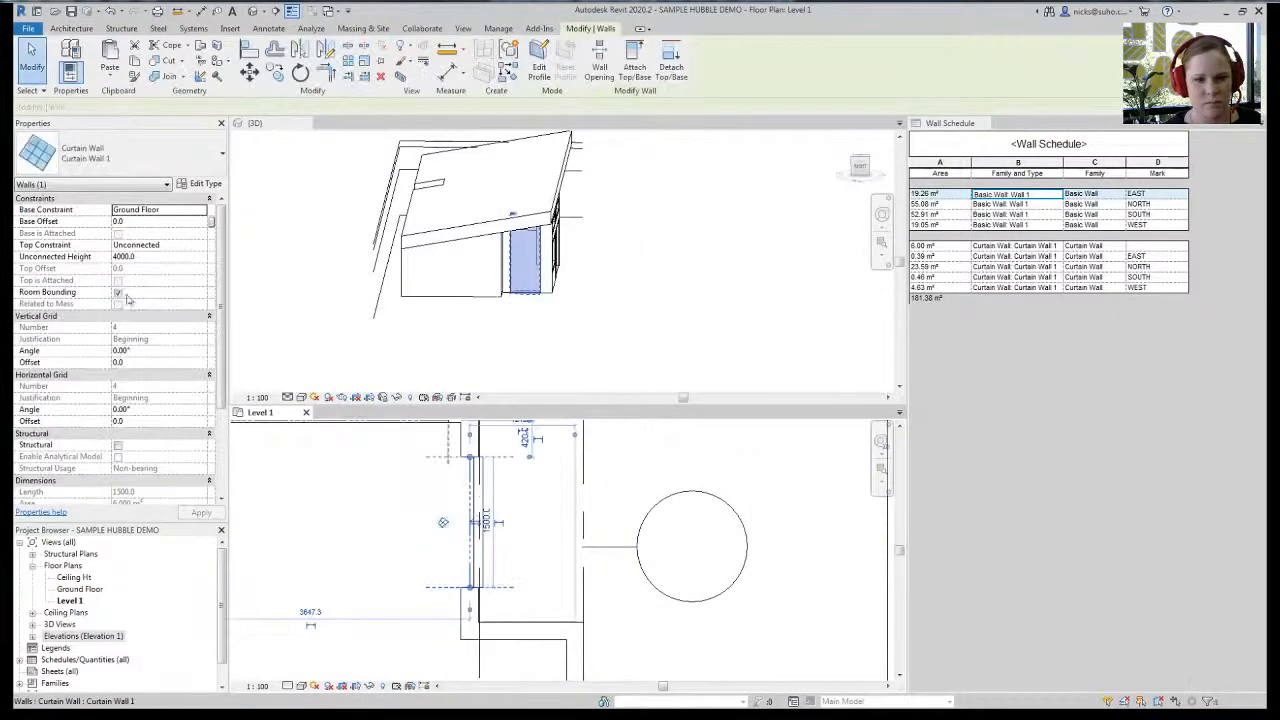
# - Make the new curtain-wall window 800 high with a 900 base offset
pyautogui.click(175, 258)
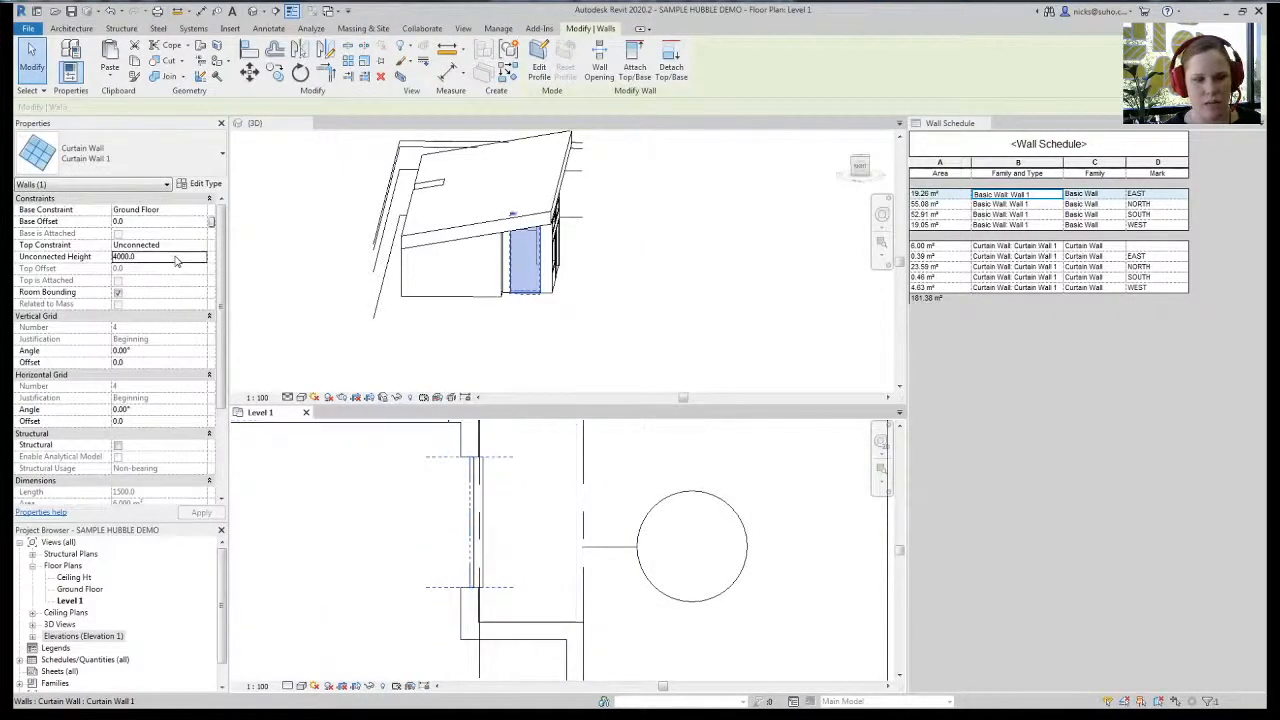
pyautogui.write('800')
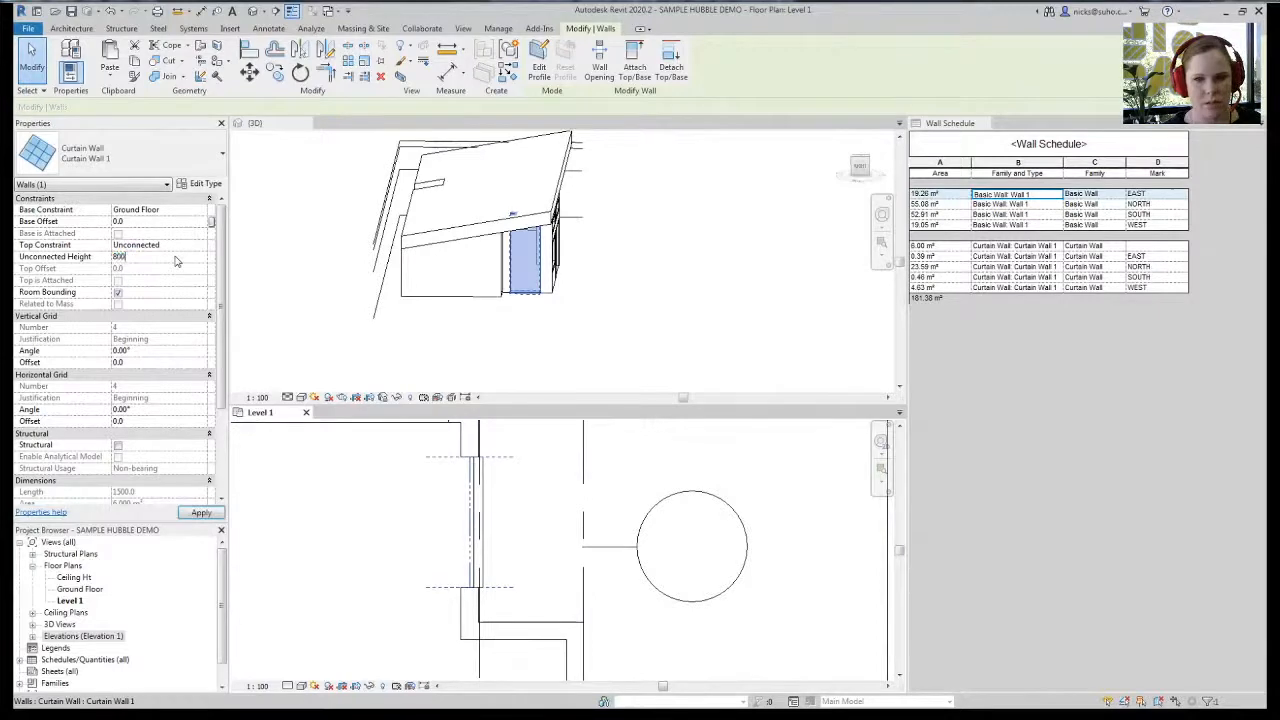
pyautogui.click(167, 223)
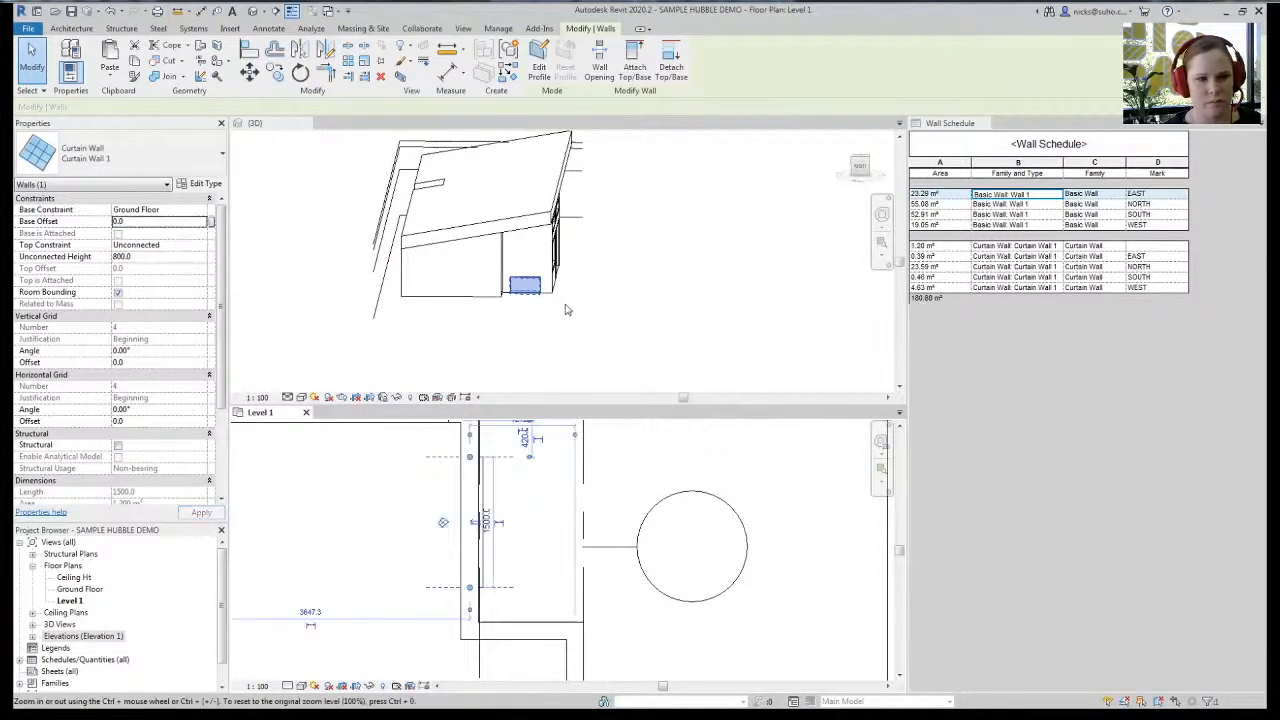
pyautogui.keyDown('shift'); pyautogui.moveTo(568, 310); pyautogui.dragTo(586, 410, button='middle'); pyautogui.keyUp('shift')
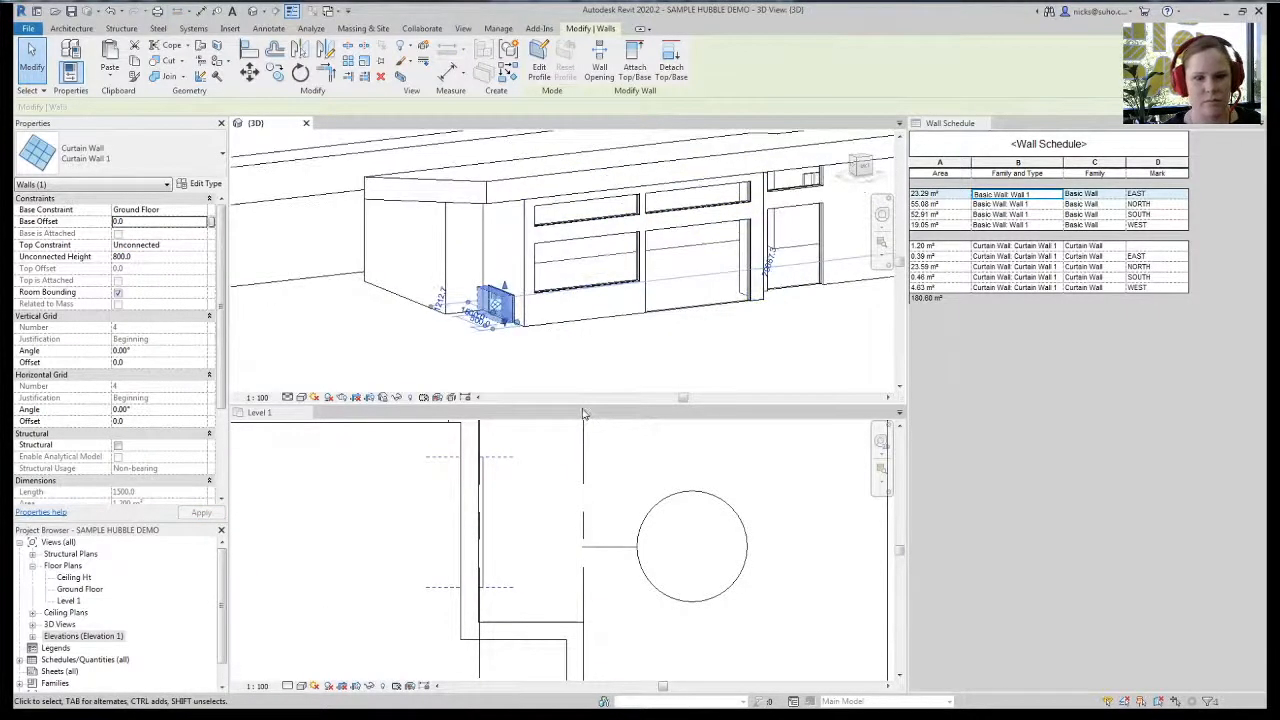
pyautogui.write('900')
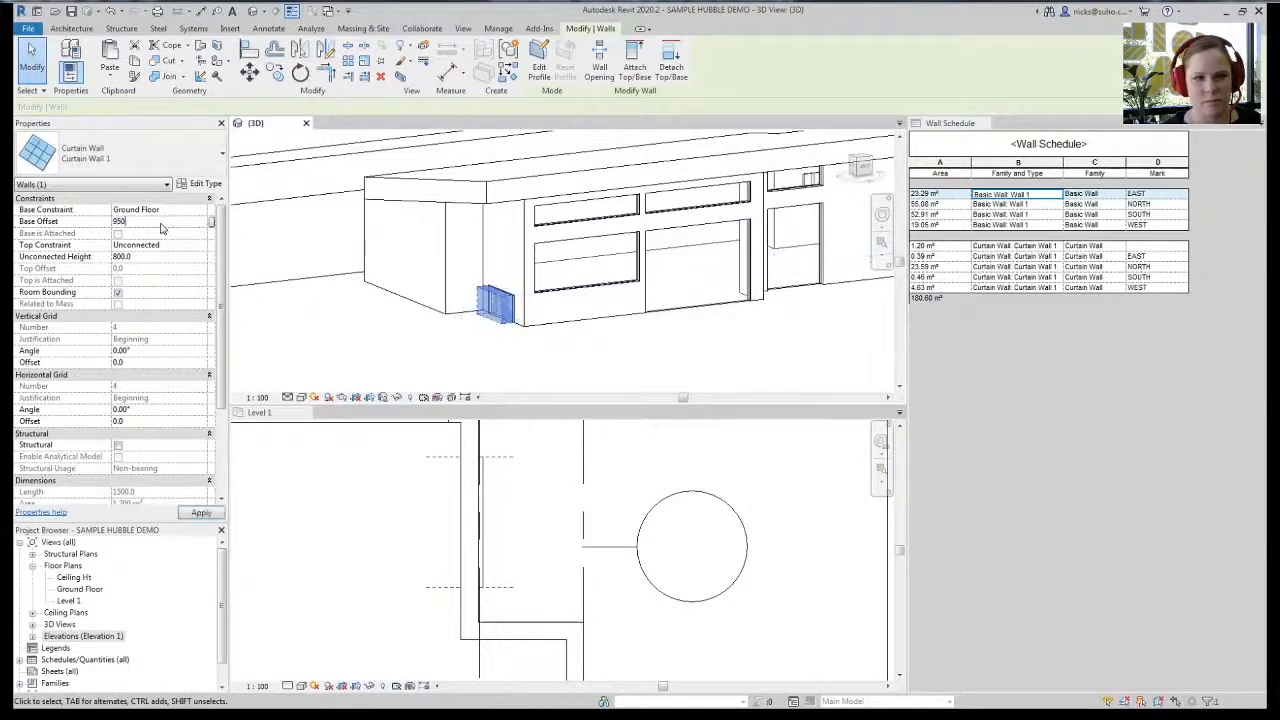
pyautogui.click(403, 373)
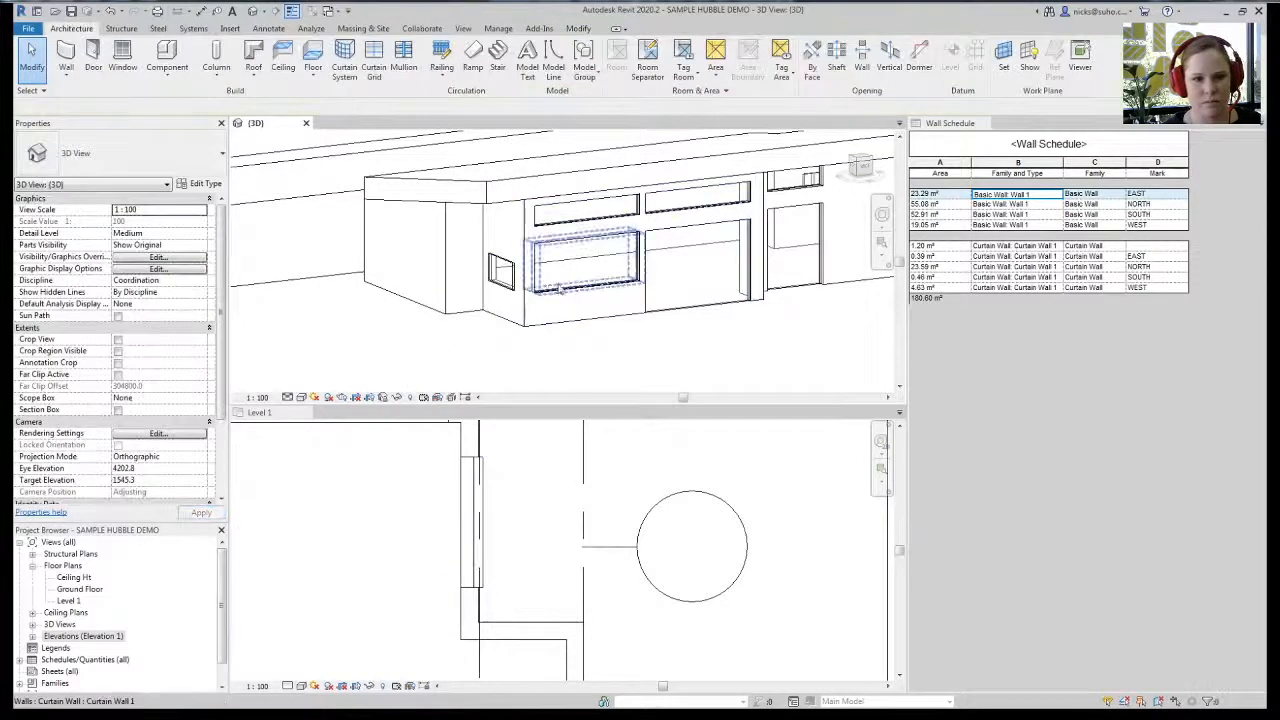
pyautogui.scroll(-2, 393, 311)
pyautogui.click(408, 599)
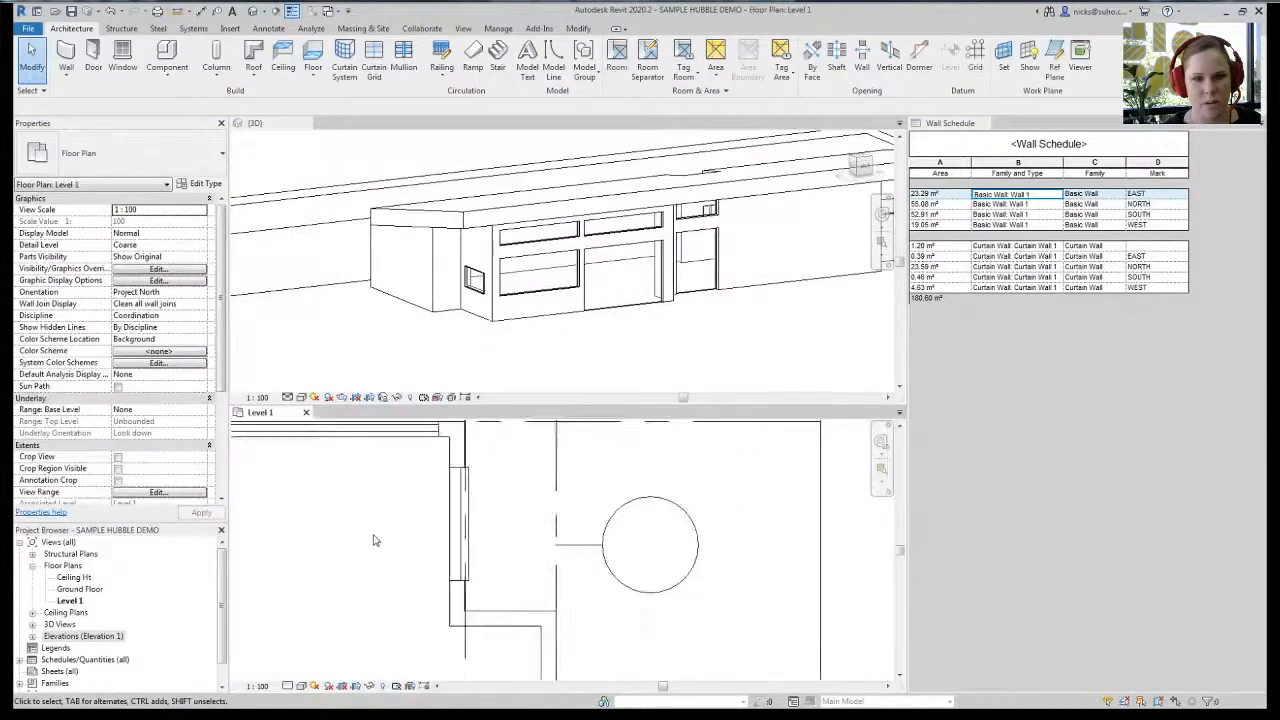
# - Draw a second 1500-long curtain wall on the east wall in the Level 1 plan
pyautogui.scroll(3, 408, 466)
pyautogui.moveTo(408, 466); pyautogui.dragTo(431, 514, button='middle')
pyautogui.scroll(-1, 430, 528)
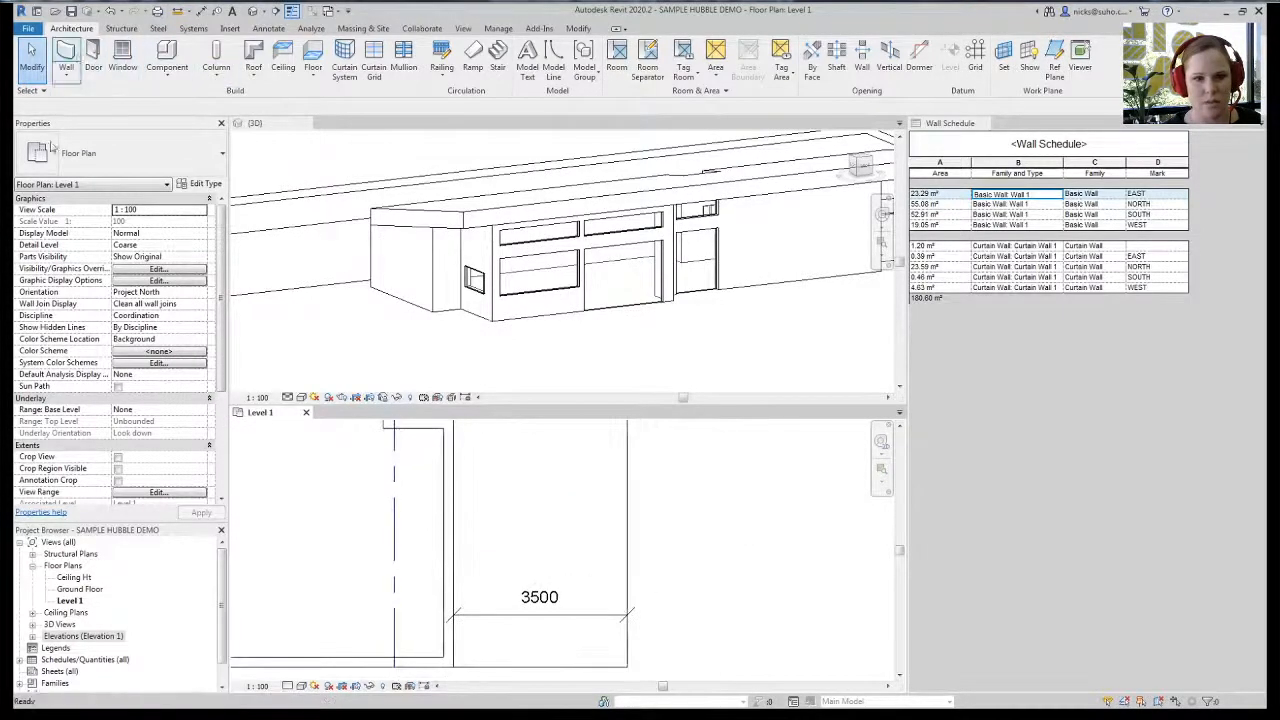
pyautogui.click(66, 58)
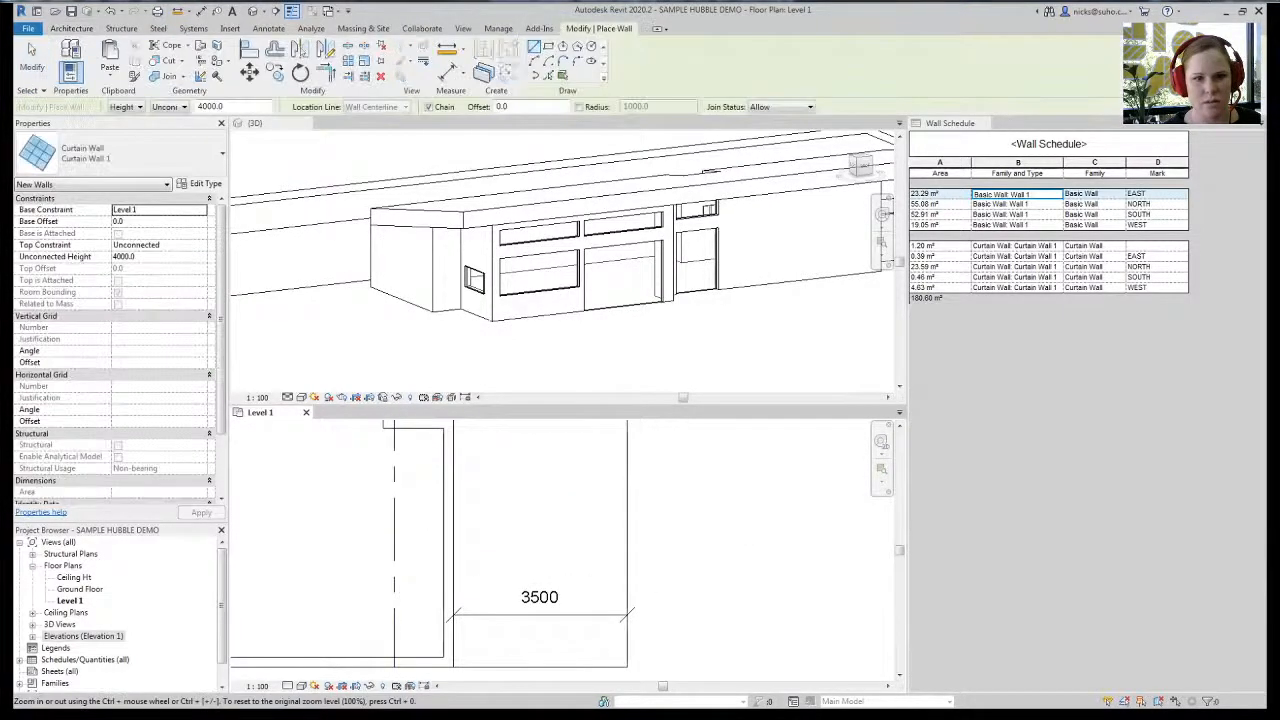
pyautogui.click(449, 447)
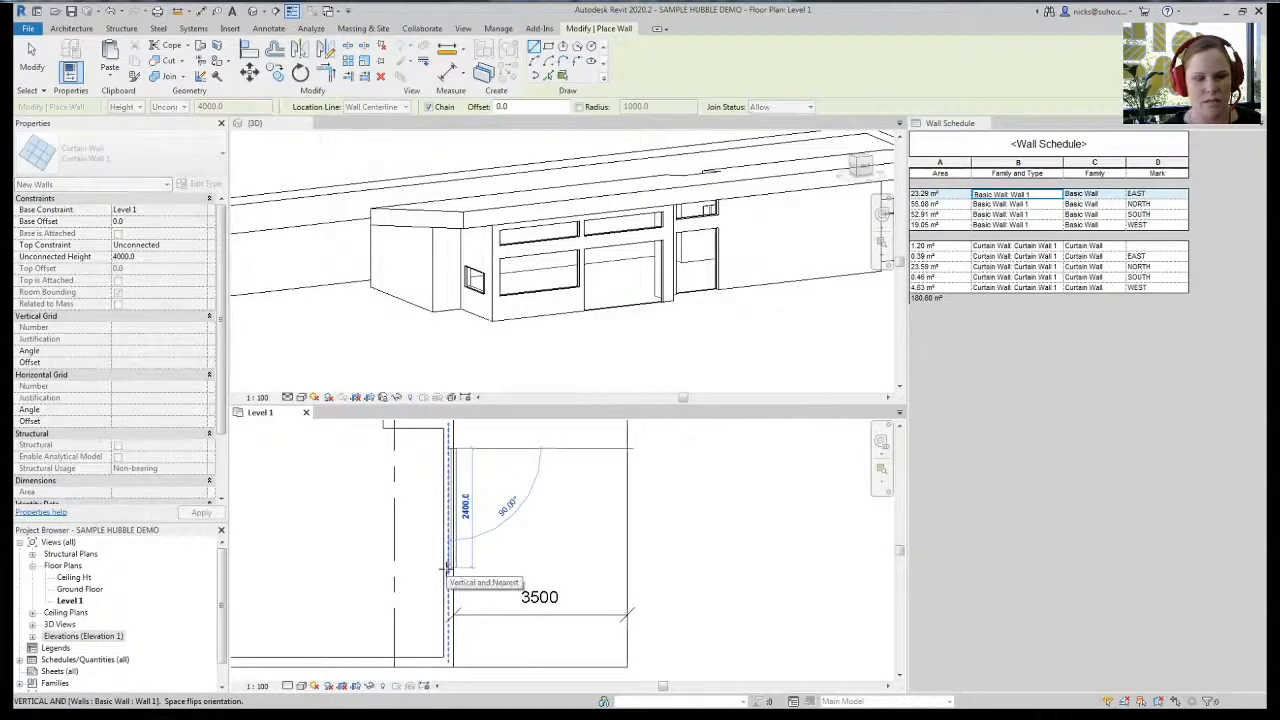
pyautogui.write('1500')
pyautogui.press('Return')
pyautogui.moveTo(383, 571); pyautogui.dragTo(412, 584, button='middle')
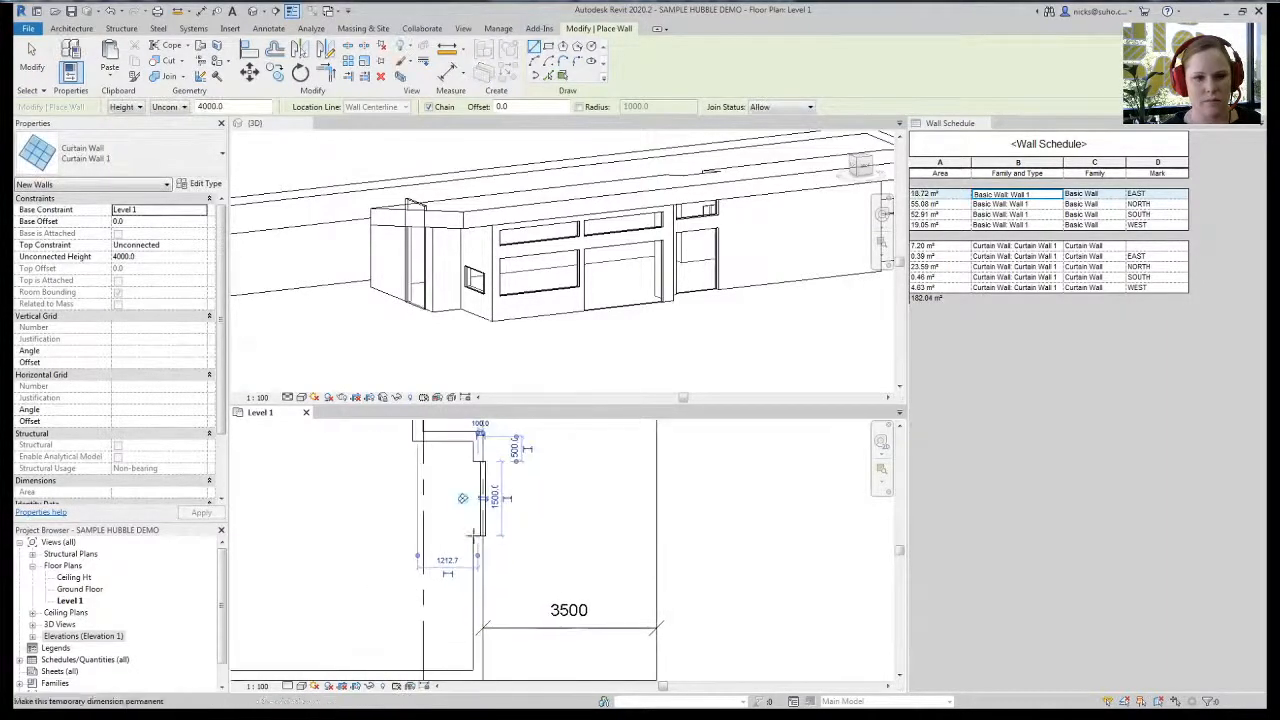
pyautogui.press('Escape')
pyautogui.press('Escape')
# - Set the second curtain-wall window to 1000 high with an 1100 base offset
pyautogui.click(481, 500)
pyautogui.click(157, 259)
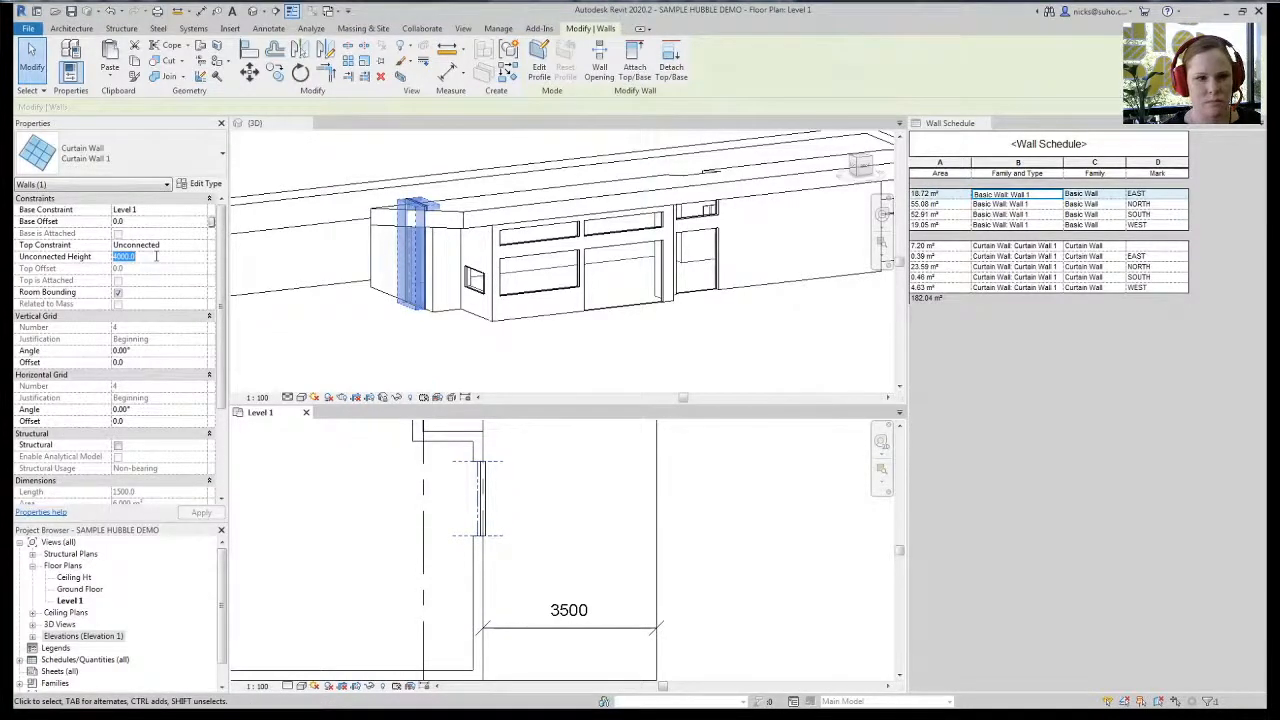
pyautogui.write('1000')
pyautogui.press('Return')
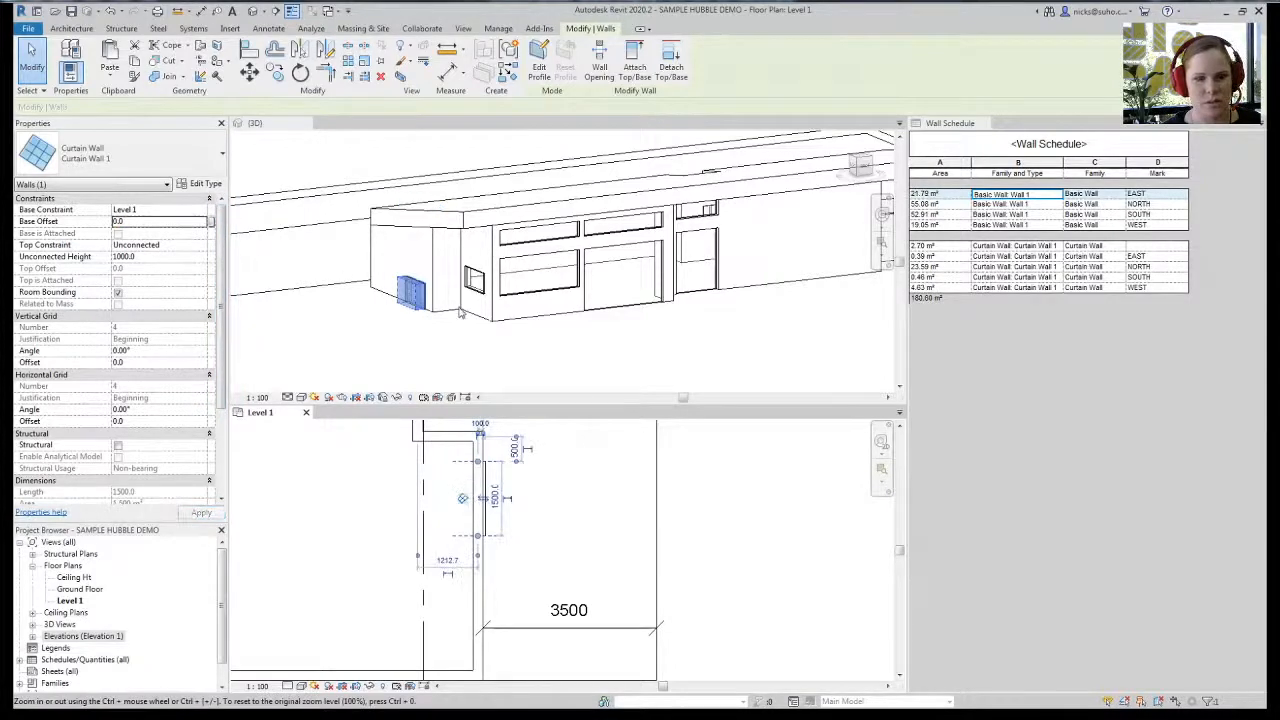
pyautogui.click(149, 222)
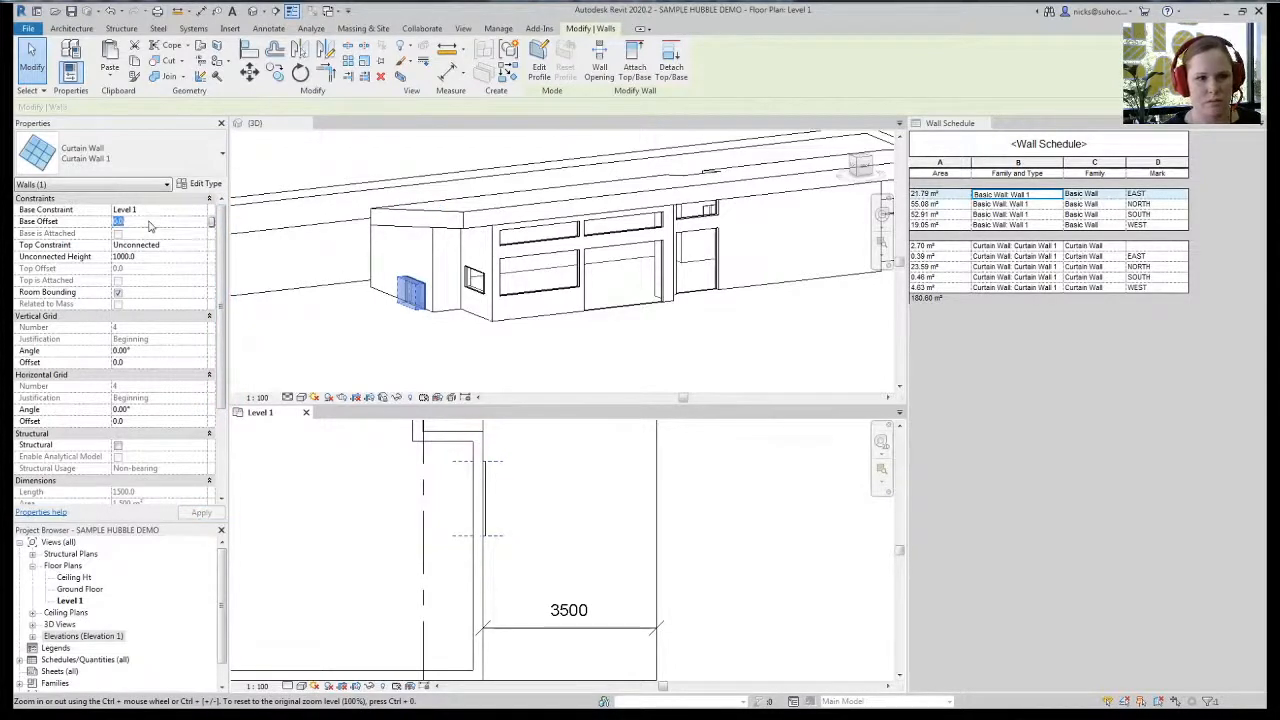
pyautogui.write('1100')
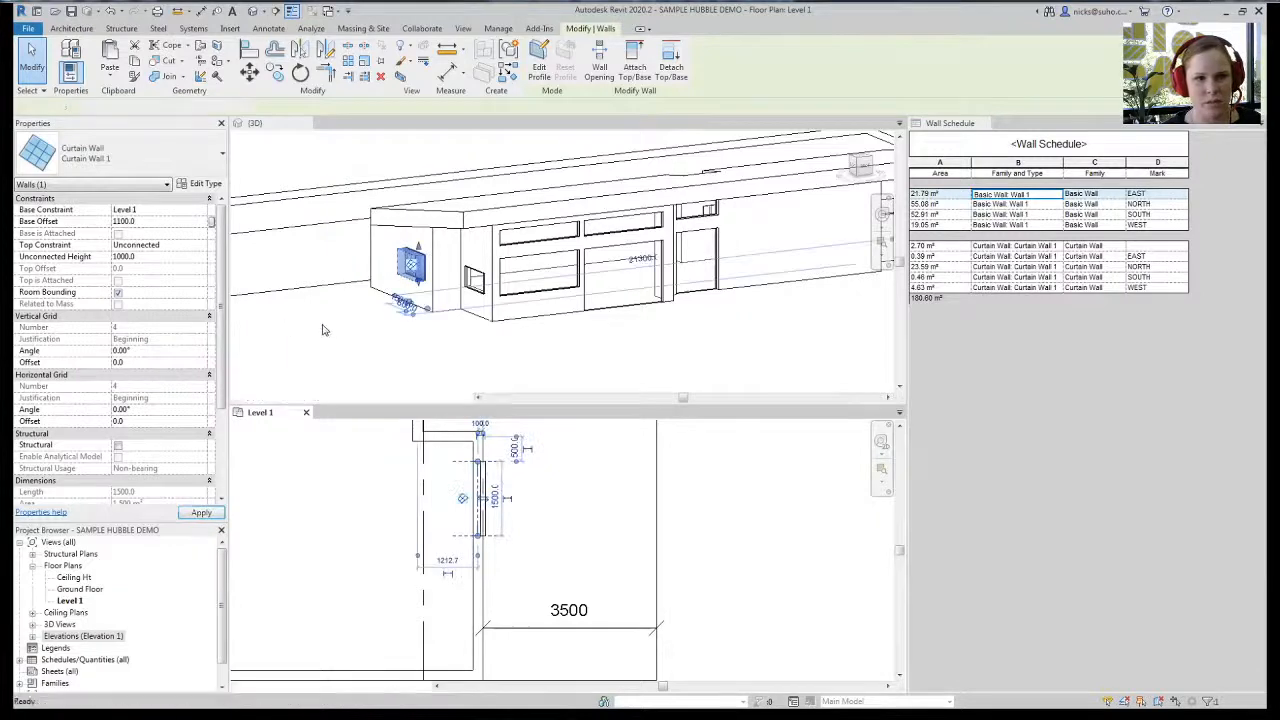
pyautogui.click(475, 353)
pyautogui.scroll(-1, 334, 323)
pyautogui.keyDown('shift'); pyautogui.moveTo(503, 341); pyautogui.dragTo(430, 320, button='middle'); pyautogui.keyUp('shift')
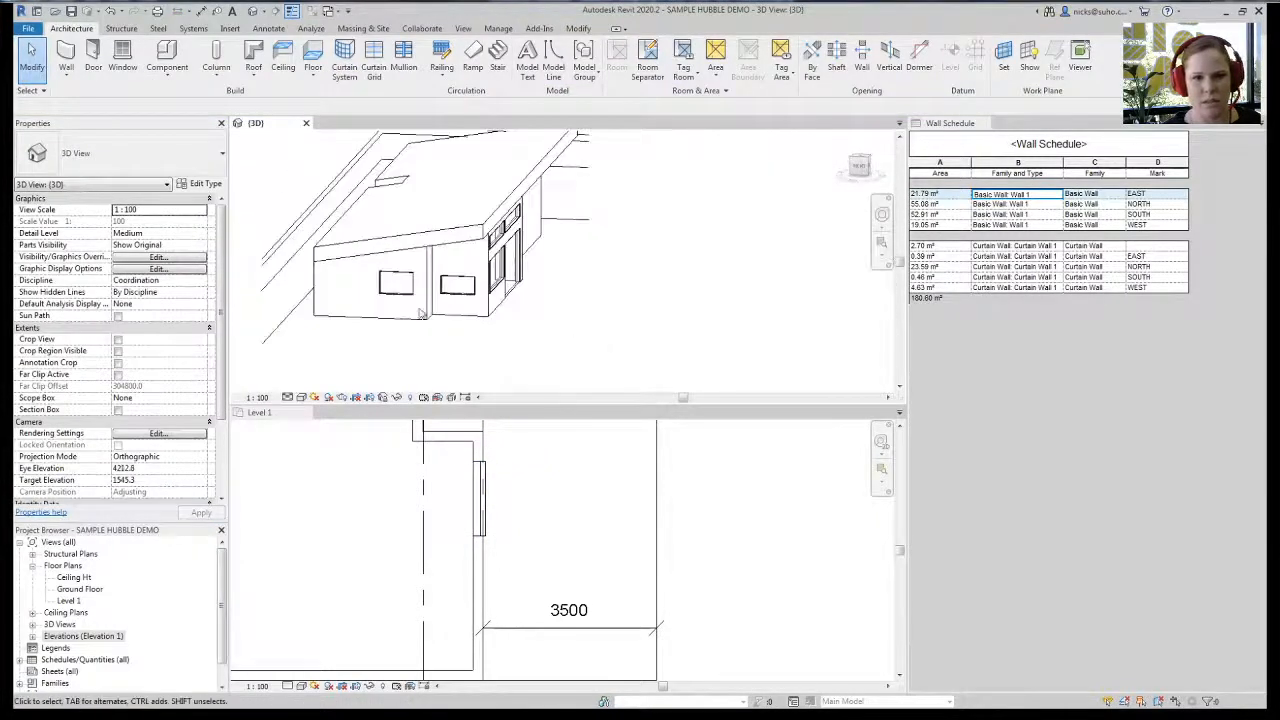
# - Select both new window panels in 3D and set their Mark to EAST
pyautogui.click(497, 605)
pyautogui.scroll(-6, 497, 605)
pyautogui.click(392, 305)
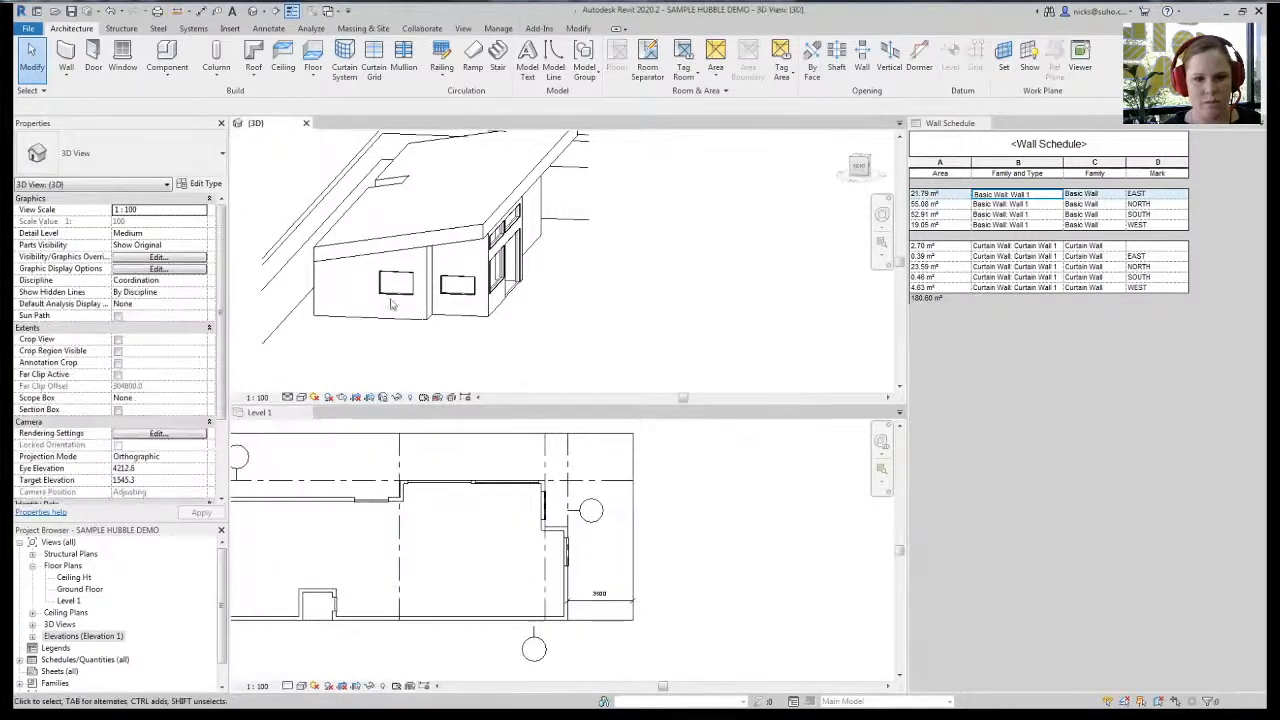
pyautogui.click(395, 288)
pyautogui.keyDown('ctrl'); pyautogui.click(458, 284); pyautogui.keyUp('ctrl')
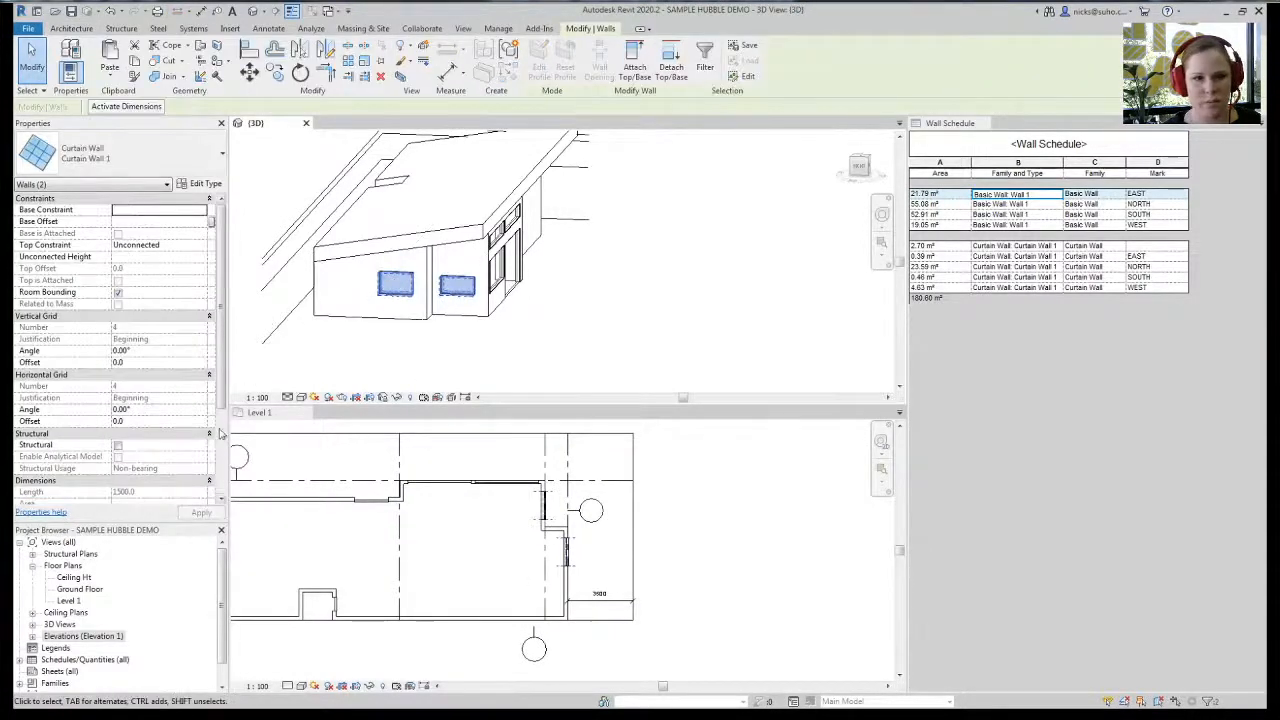
pyautogui.scroll(-3, 143, 440)
pyautogui.click(150, 421)
pyautogui.write('EAST')
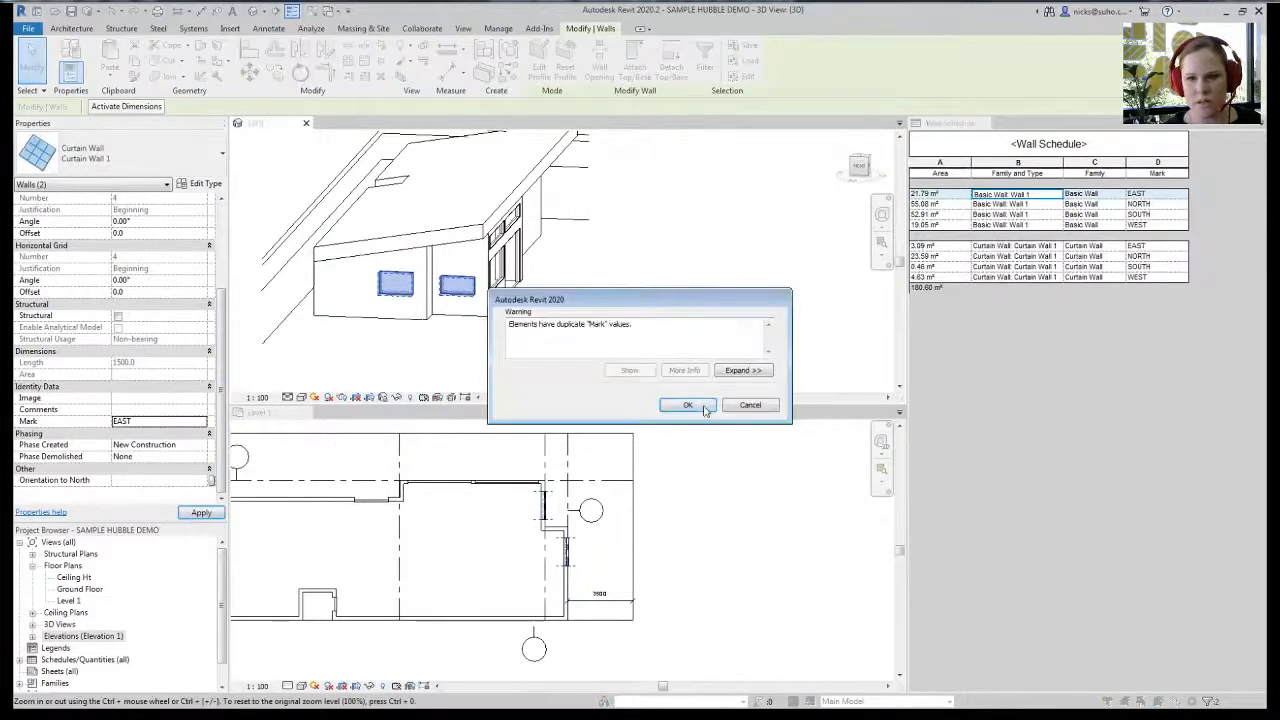
pyautogui.click(687, 405)
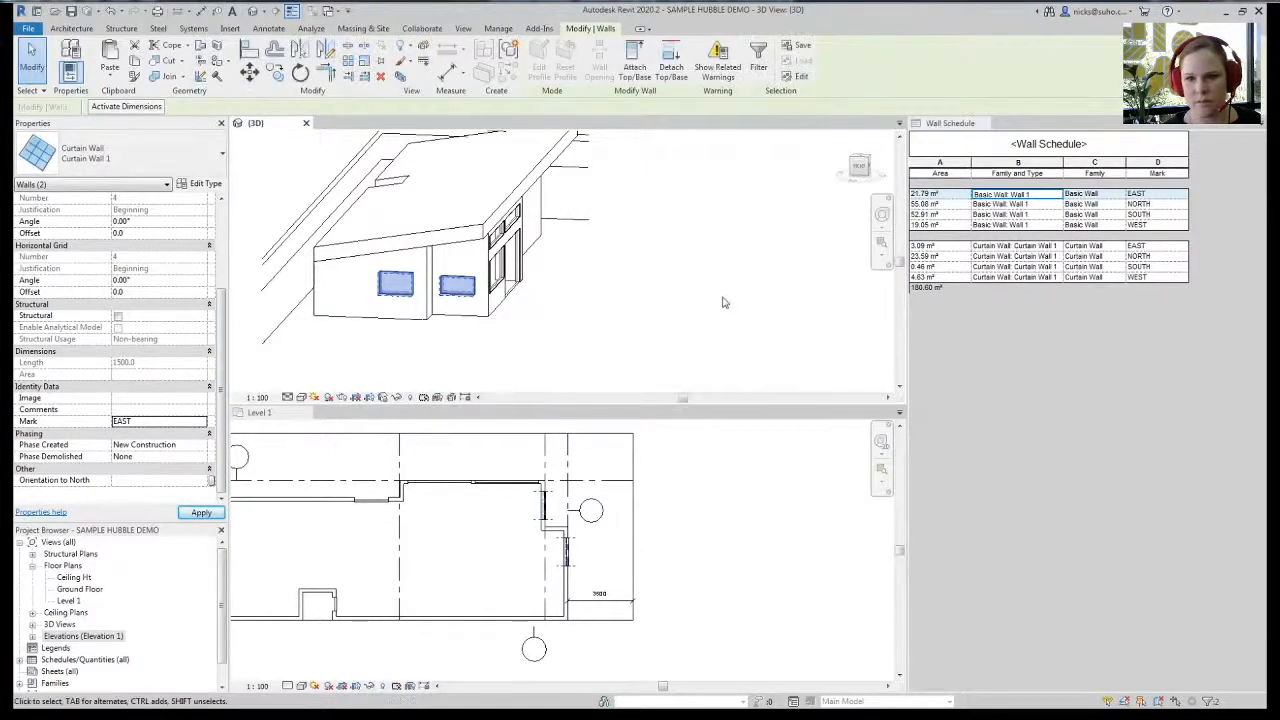
pyautogui.press('Escape')
# - Orbit the building and check the Wall Schedule's EAST curtain-wall total of 3.09 m²
pyautogui.keyDown('shift'); pyautogui.moveTo(700, 350); pyautogui.dragTo(641, 352, button='middle'); pyautogui.keyUp('shift')
pyautogui.keyDown('shift'); pyautogui.moveTo(564, 359); pyautogui.dragTo(594, 277, button='middle'); pyautogui.keyUp('shift')
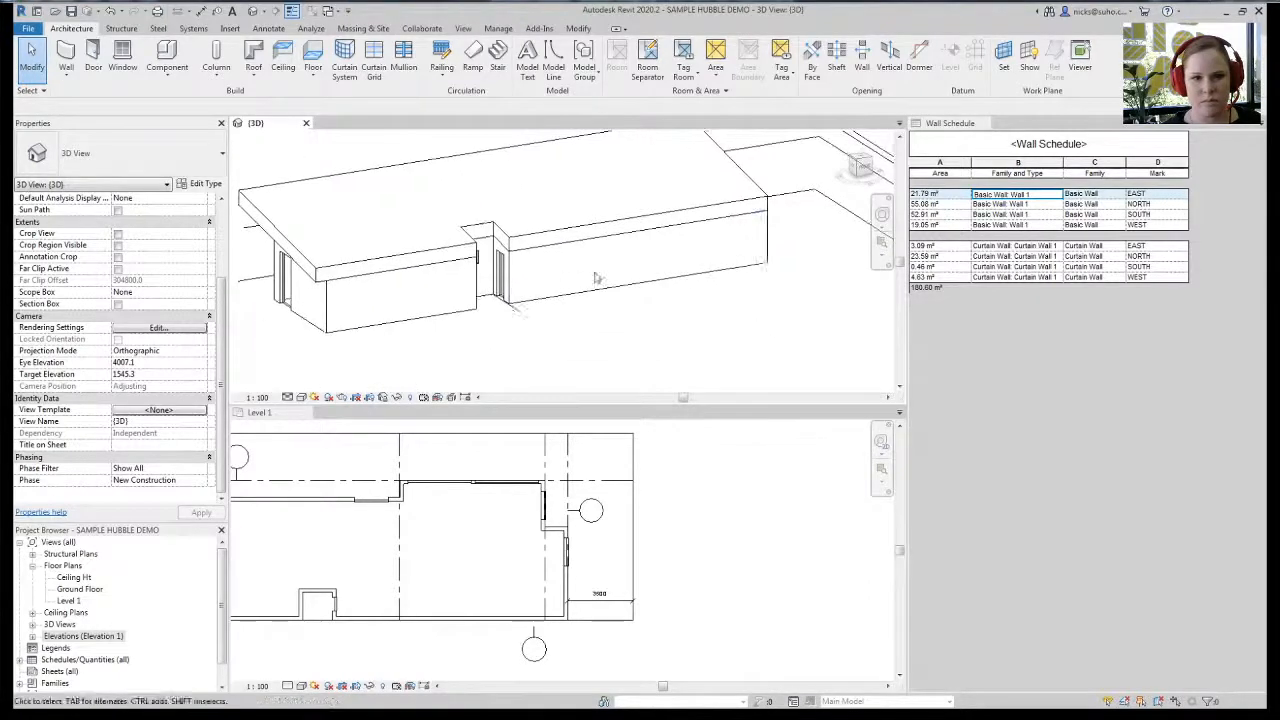
pyautogui.click(1100, 442)
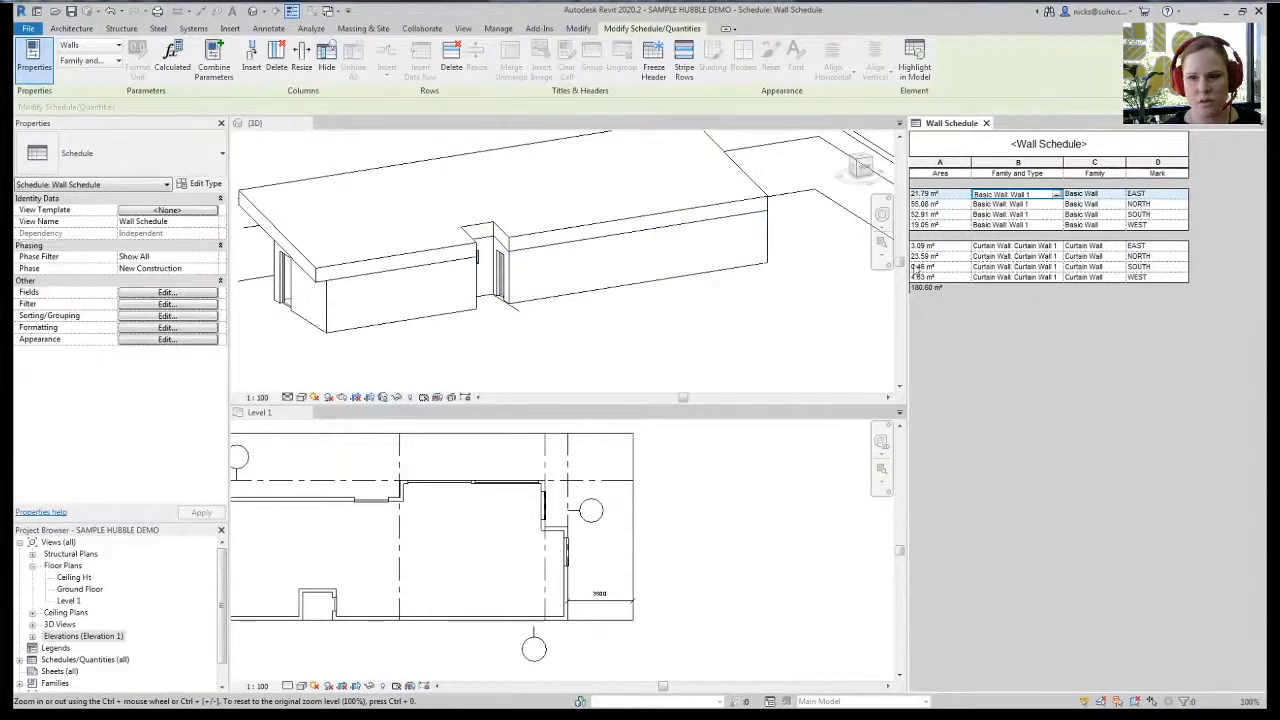
pyautogui.click(657, 331)
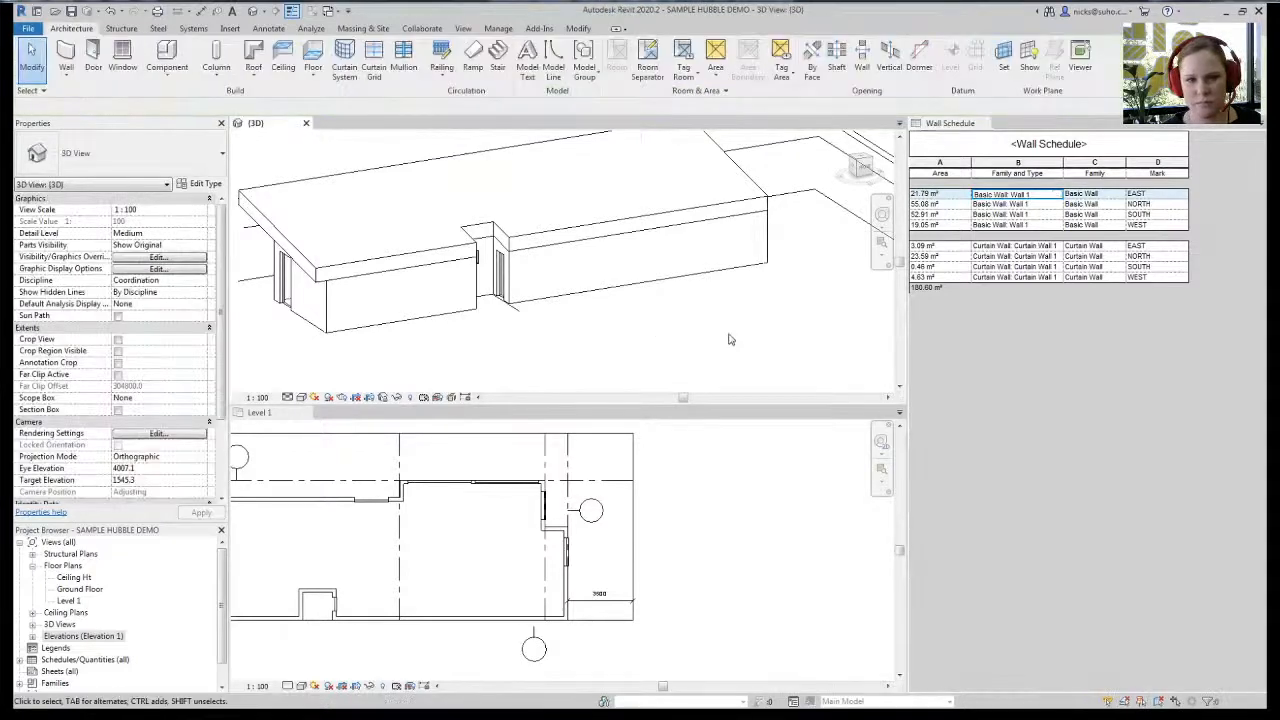
pyautogui.keyDown('shift'); pyautogui.moveTo(729, 339); pyautogui.dragTo(388, 363, button='middle'); pyautogui.keyUp('shift')
pyautogui.click(766, 566)
pyautogui.scroll(-3, 767, 566)
pyautogui.moveTo(620, 617); pyautogui.dragTo(611, 614, button='middle')
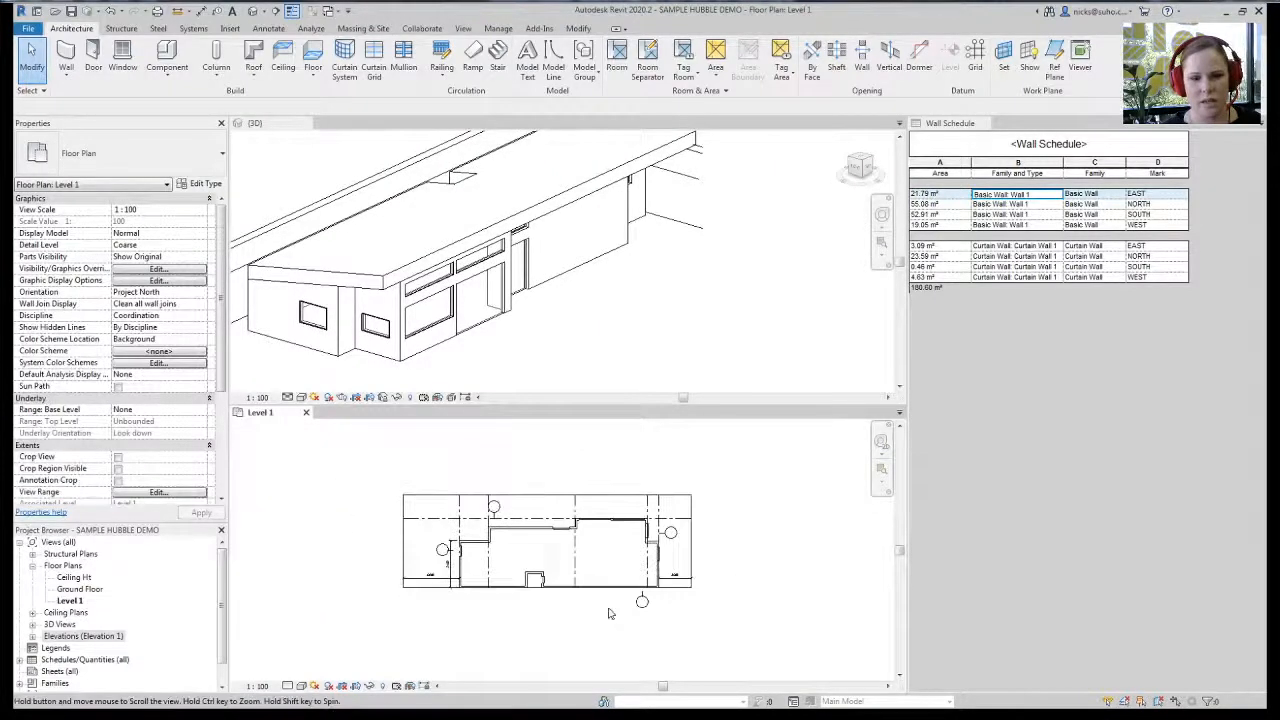
pyautogui.scroll(1, 620, 580)
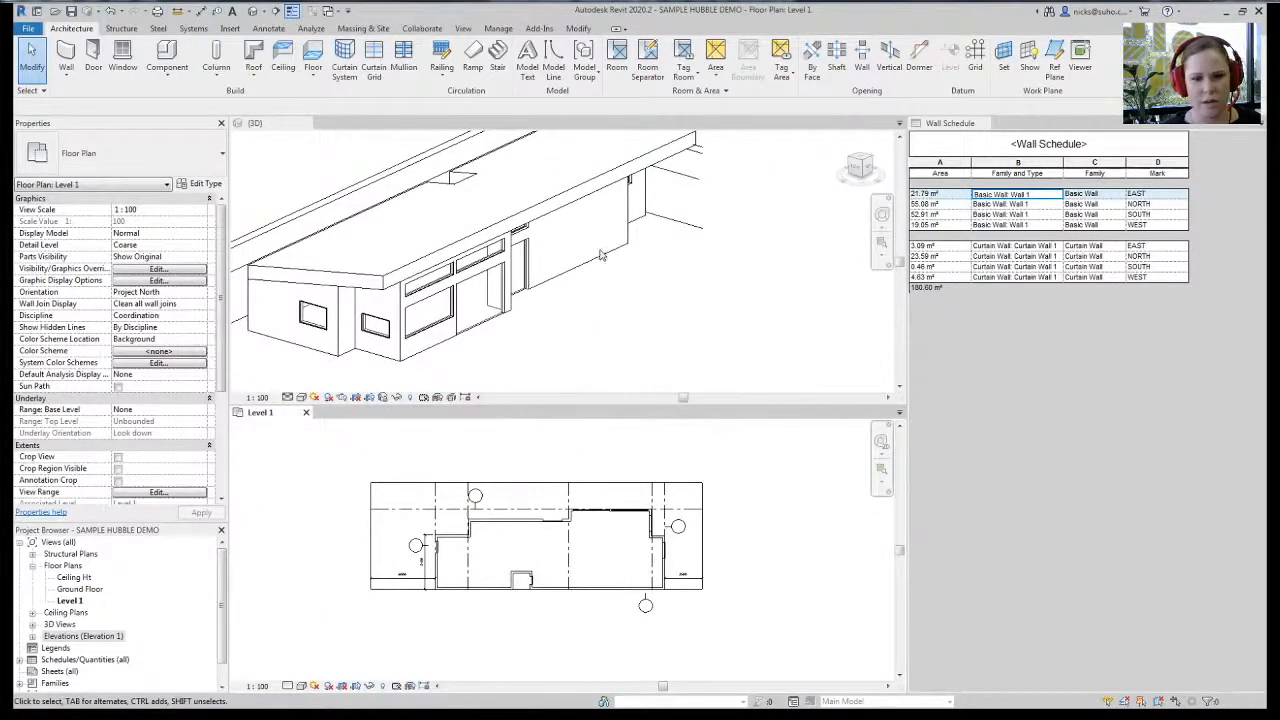
pyautogui.click(613, 306)
pyautogui.scroll(-2, 615, 312)
pyautogui.scroll(-1, 696, 316)
pyautogui.moveTo(683, 316)
pyautogui.mouseDown(button='middle')
pyautogui.moveTo(612, 306)
pyautogui.moveTo(643, 323)
pyautogui.moveTo(666, 314)
pyautogui.mouseUp(button='middle')
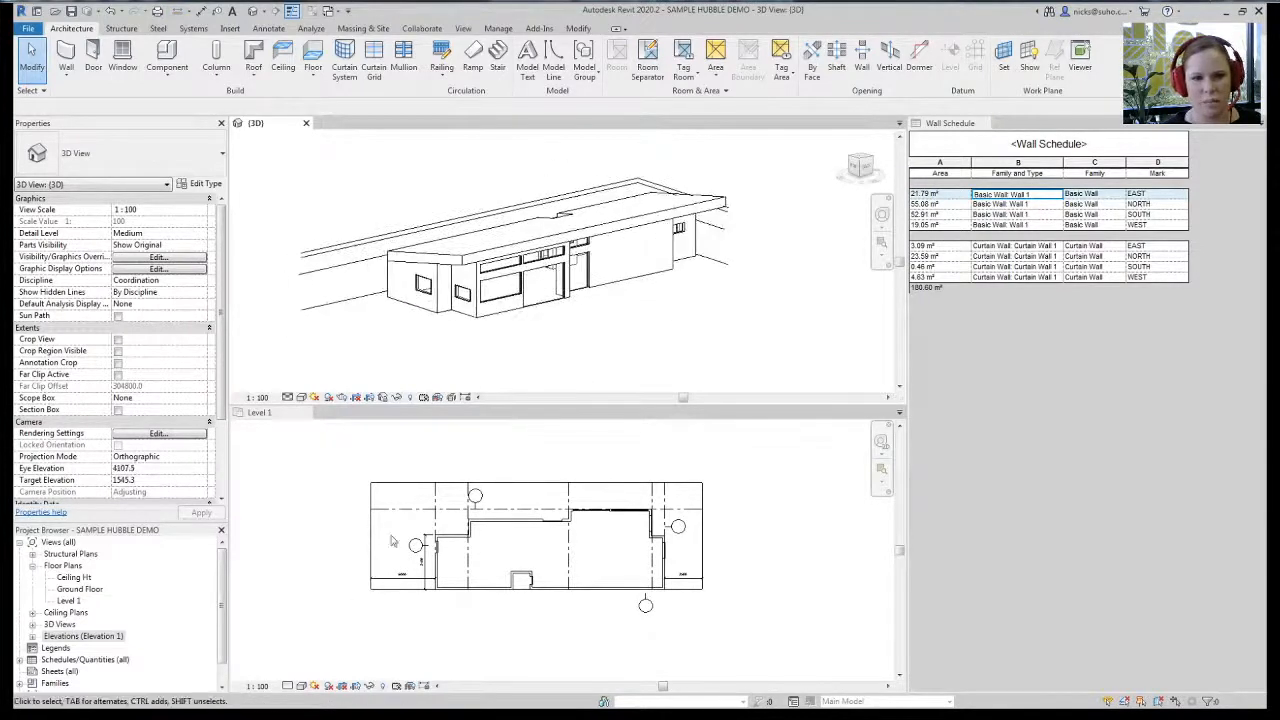
pyautogui.click(330, 650)
pyautogui.click(329, 686)
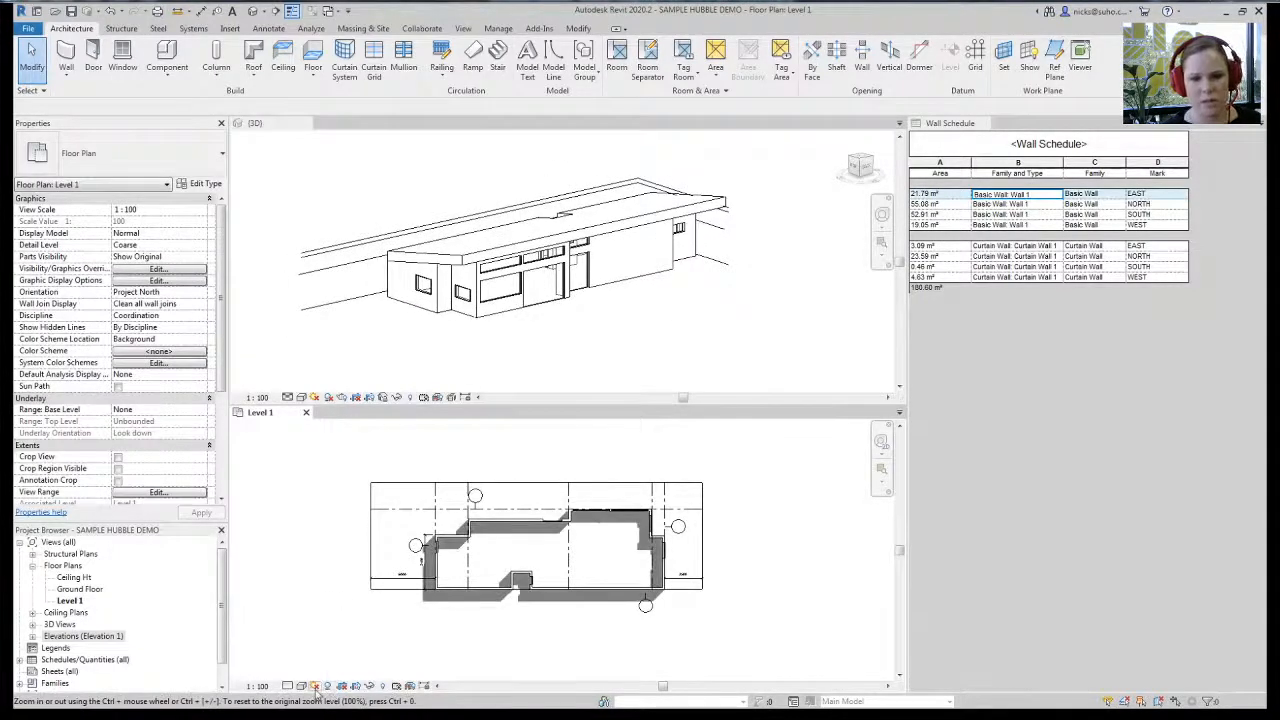
pyautogui.click(329, 686)
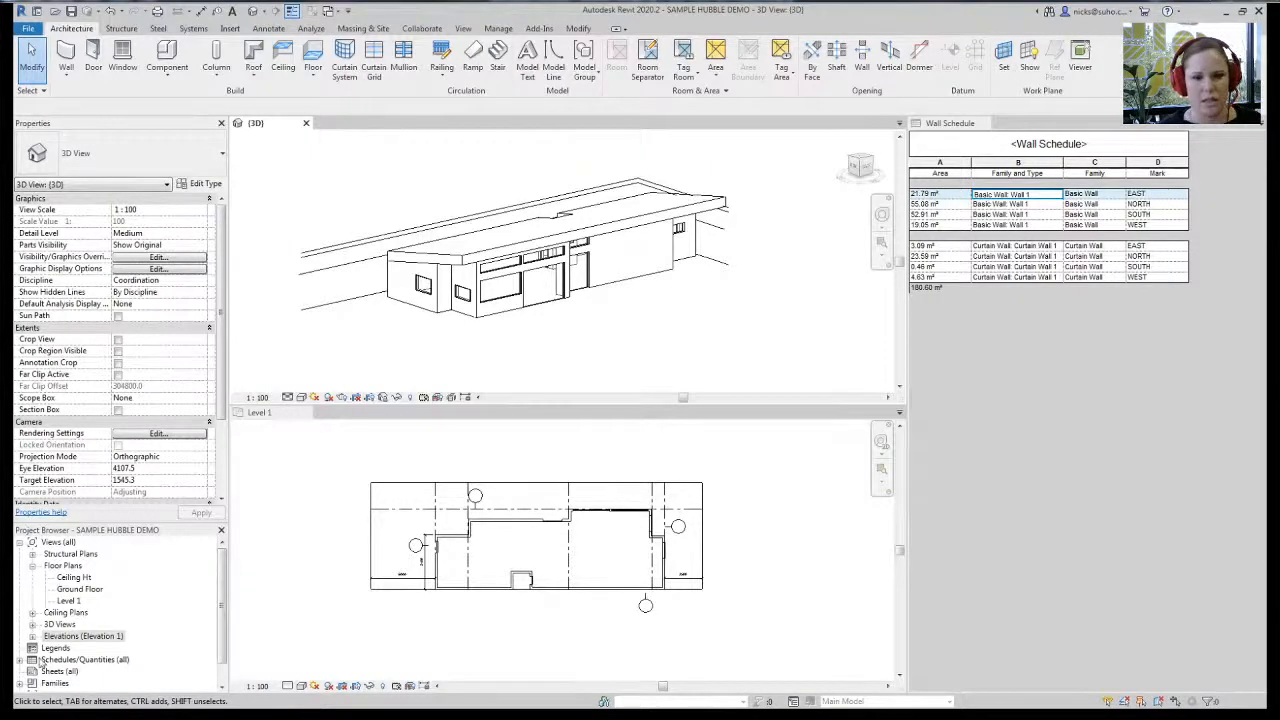
pyautogui.click(398, 440)
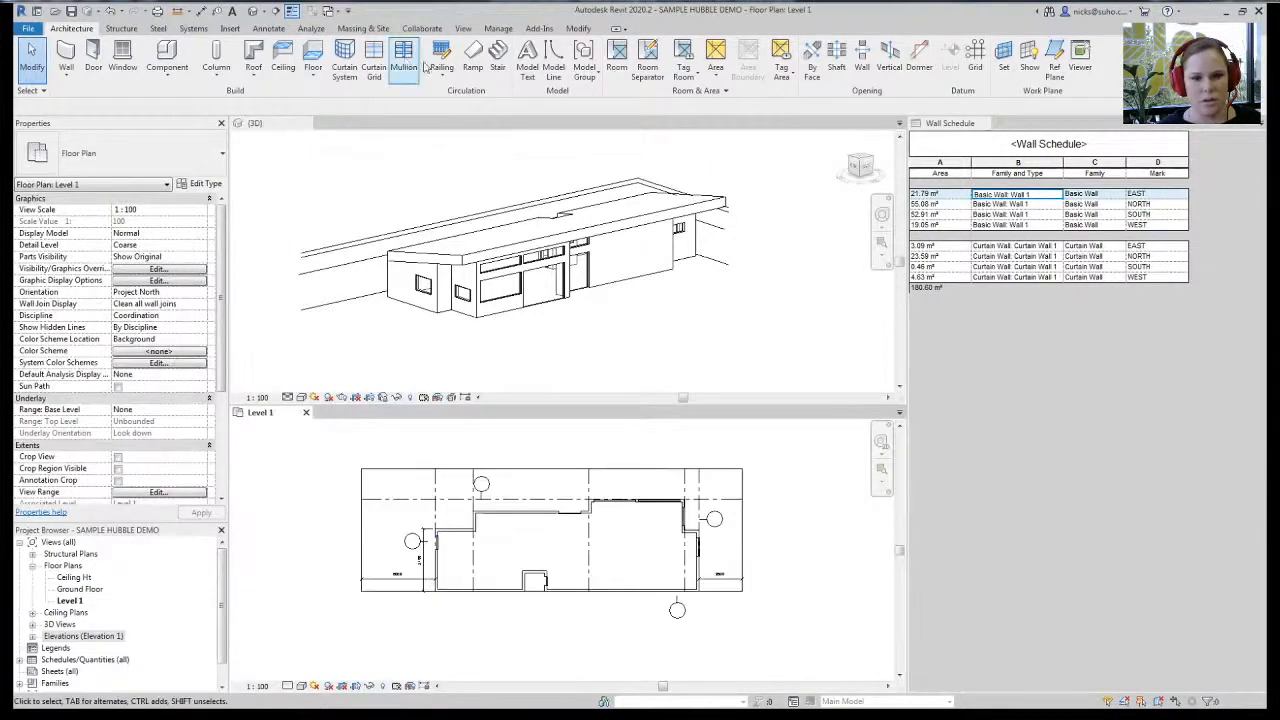
pyautogui.click(465, 29)
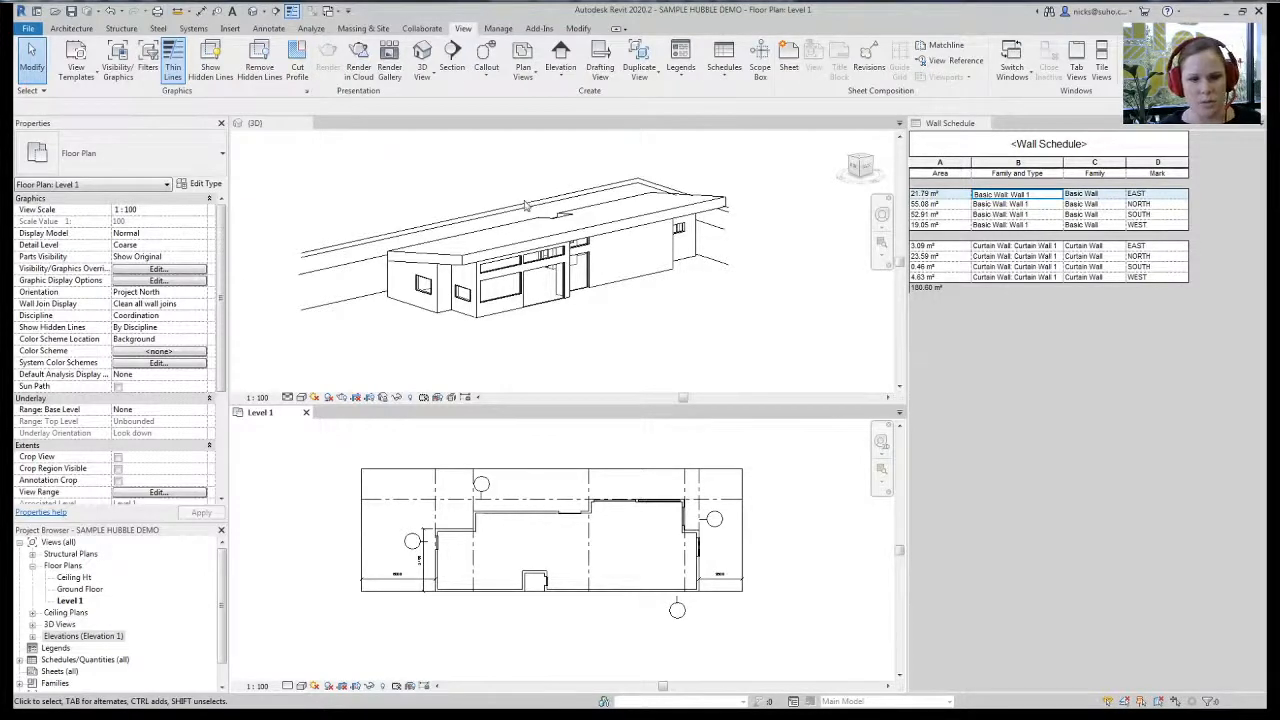
# - Draw Section 1 horizontally across the Level 1 plan and open its section view
pyautogui.click(452, 62)
pyautogui.click(350, 558)
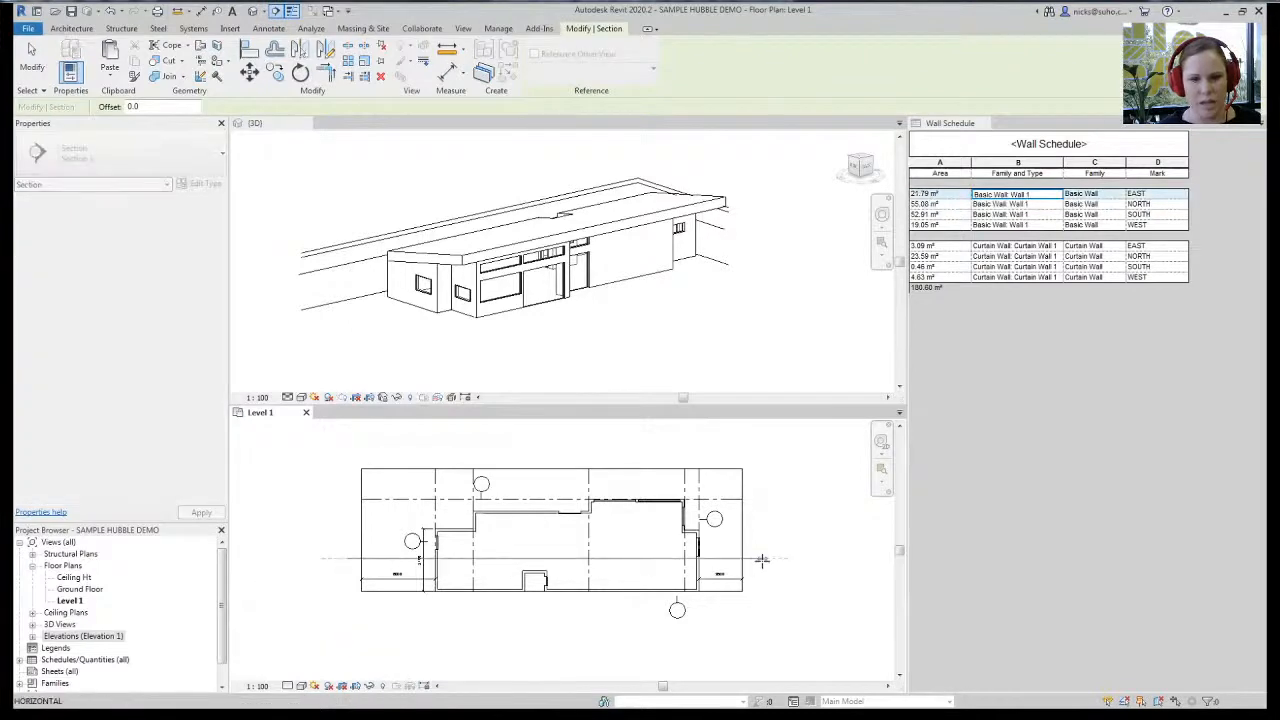
pyautogui.click(762, 560)
pyautogui.rightClick(760, 562)
pyautogui.click(798, 288)
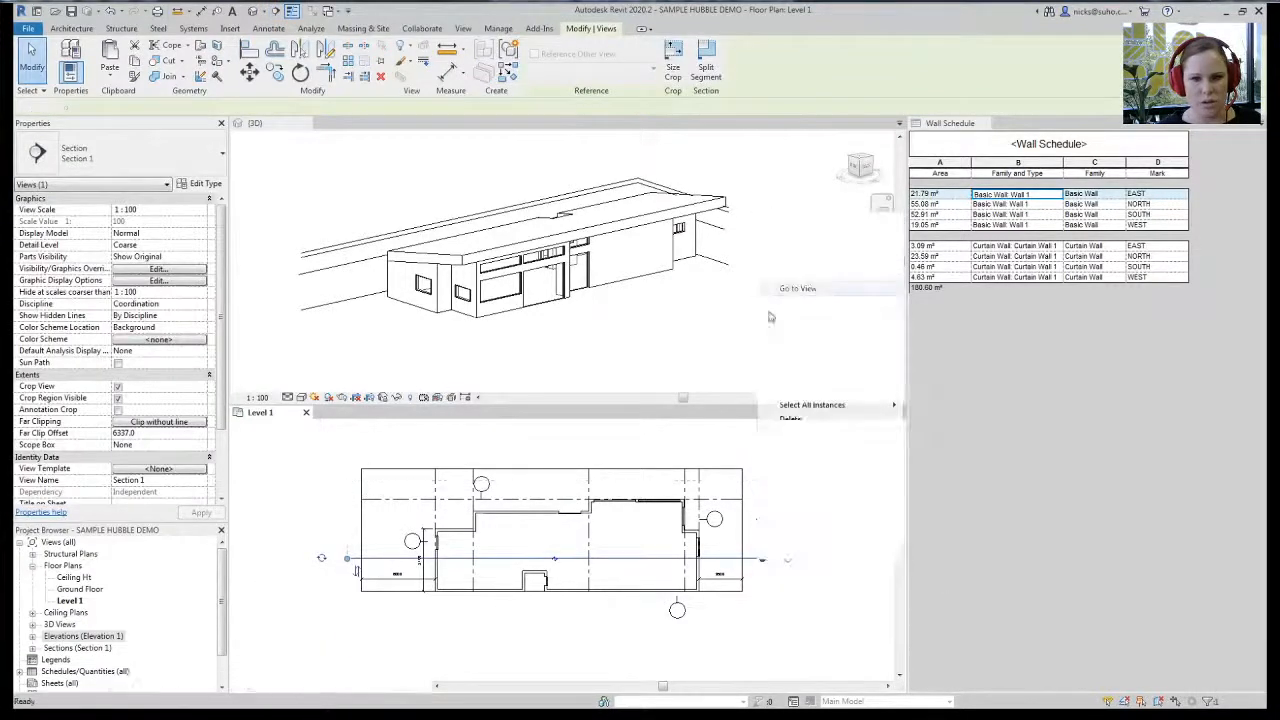
pyautogui.scroll(2, 494, 605)
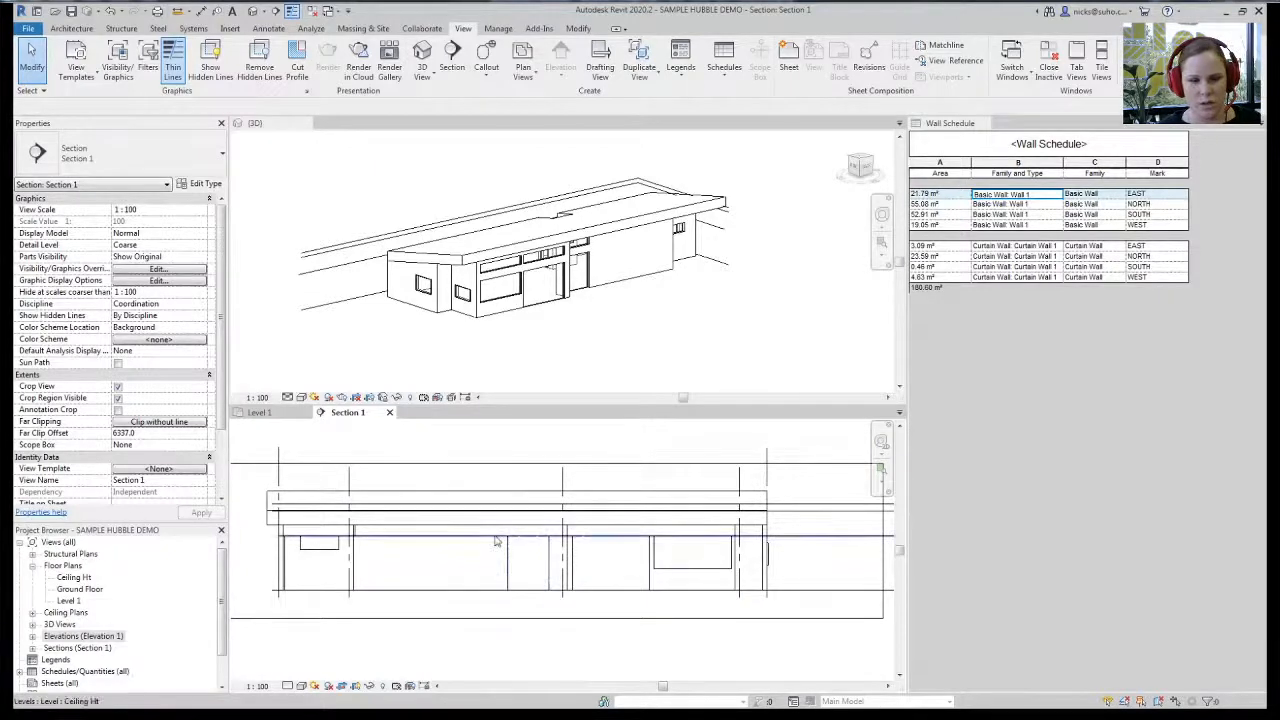
pyautogui.click(422, 78)
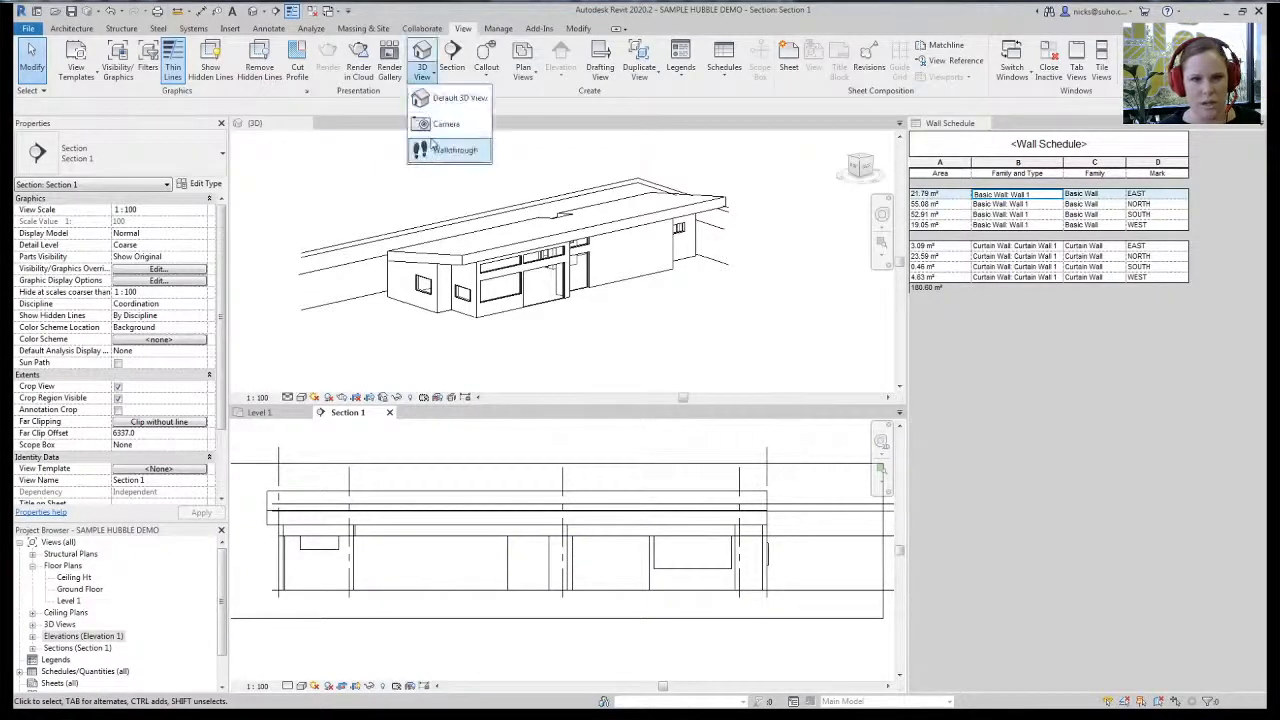
# - Place a camera in Section 1 with eye and target points to create 3D View 1
pyautogui.click(436, 150)
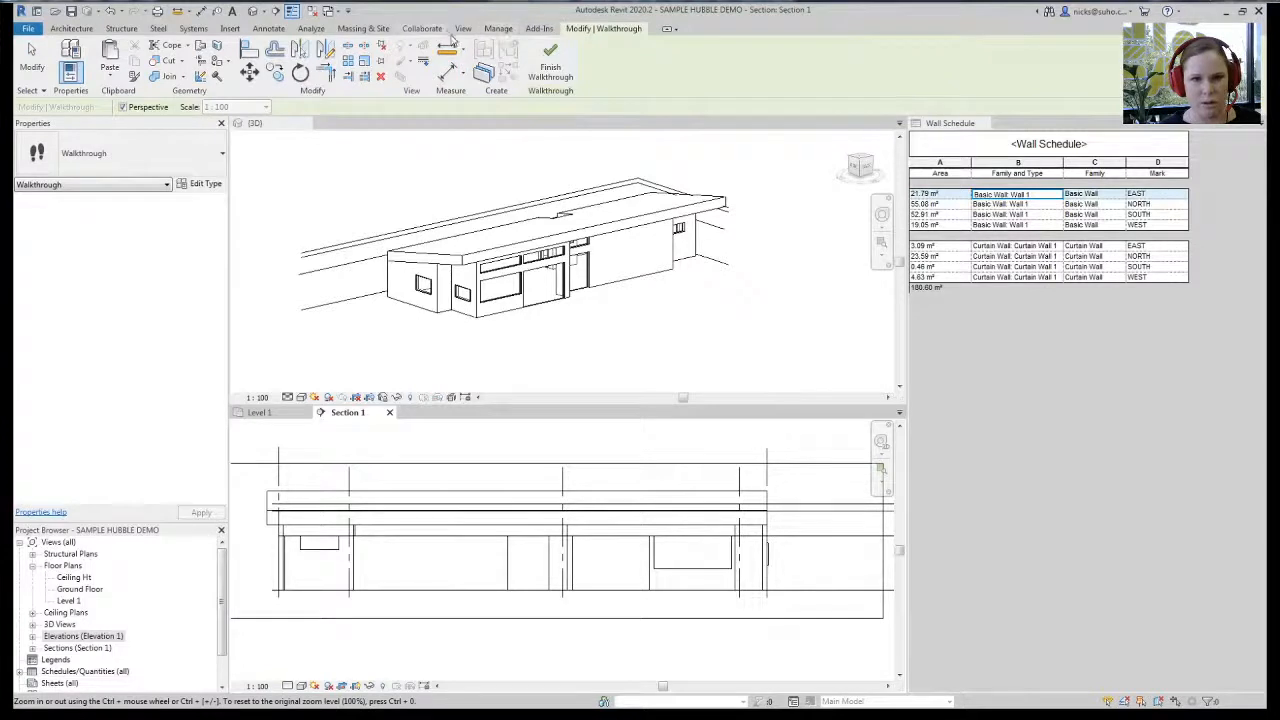
pyautogui.click(463, 28)
pyautogui.click(422, 78)
pyautogui.click(446, 123)
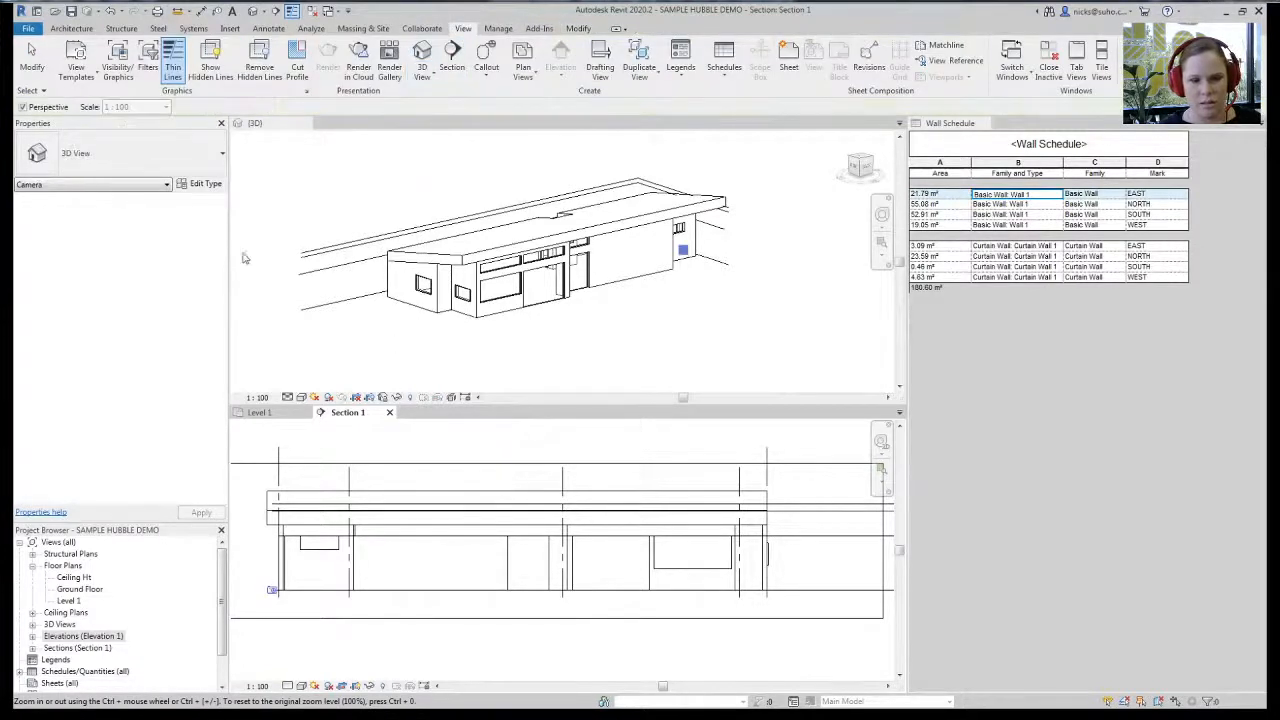
pyautogui.click(533, 560)
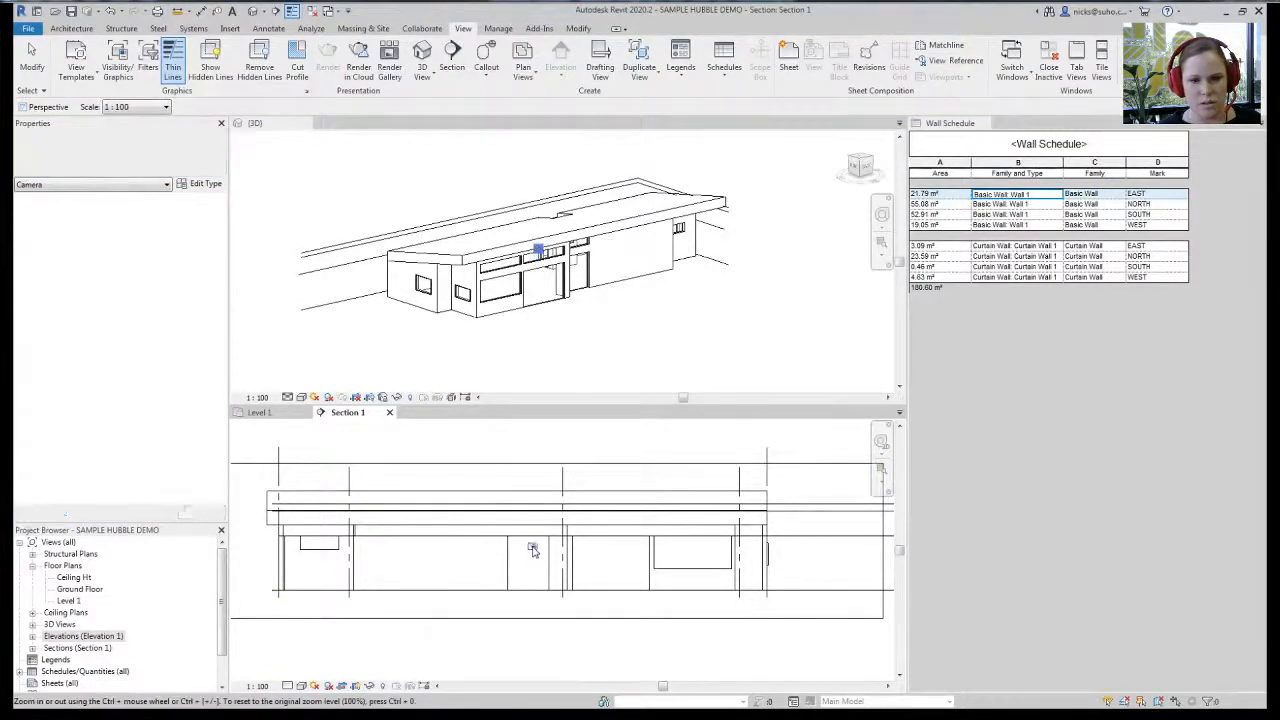
pyautogui.click(533, 595)
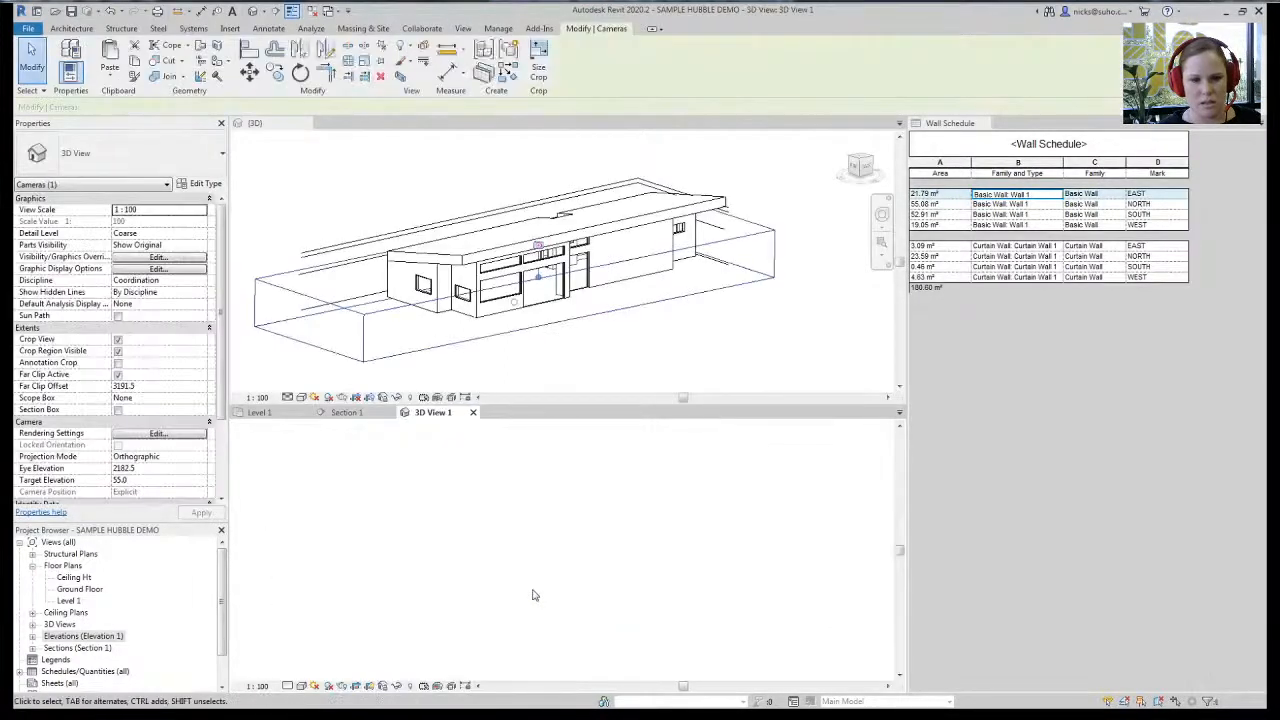
# - Turn on shadows in 3D View 1 and bring up its Sun Settings
pyautogui.click(328, 686)
pyautogui.click(314, 686)
pyautogui.click(343, 671)
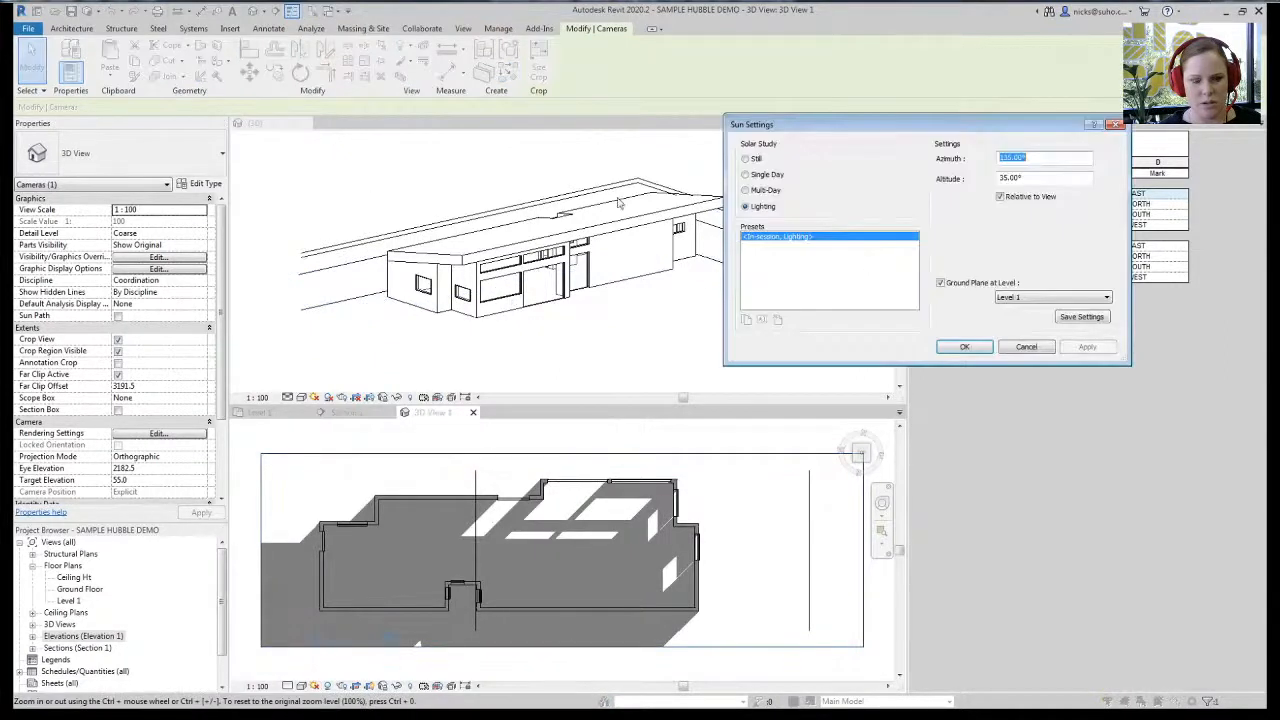
# - Set a Still sun on 22/06/2020 at 10:05 AM with the ground plane at Ground Floor
pyautogui.click(744, 160)
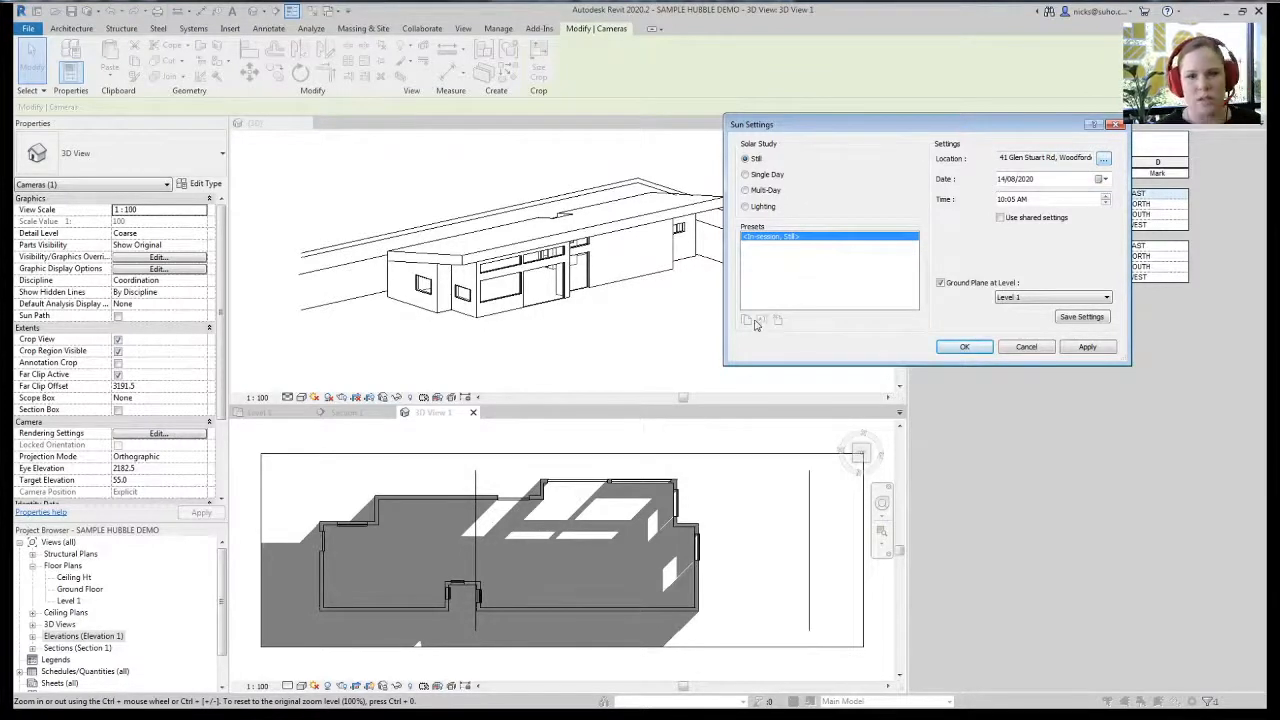
pyautogui.click(1102, 180)
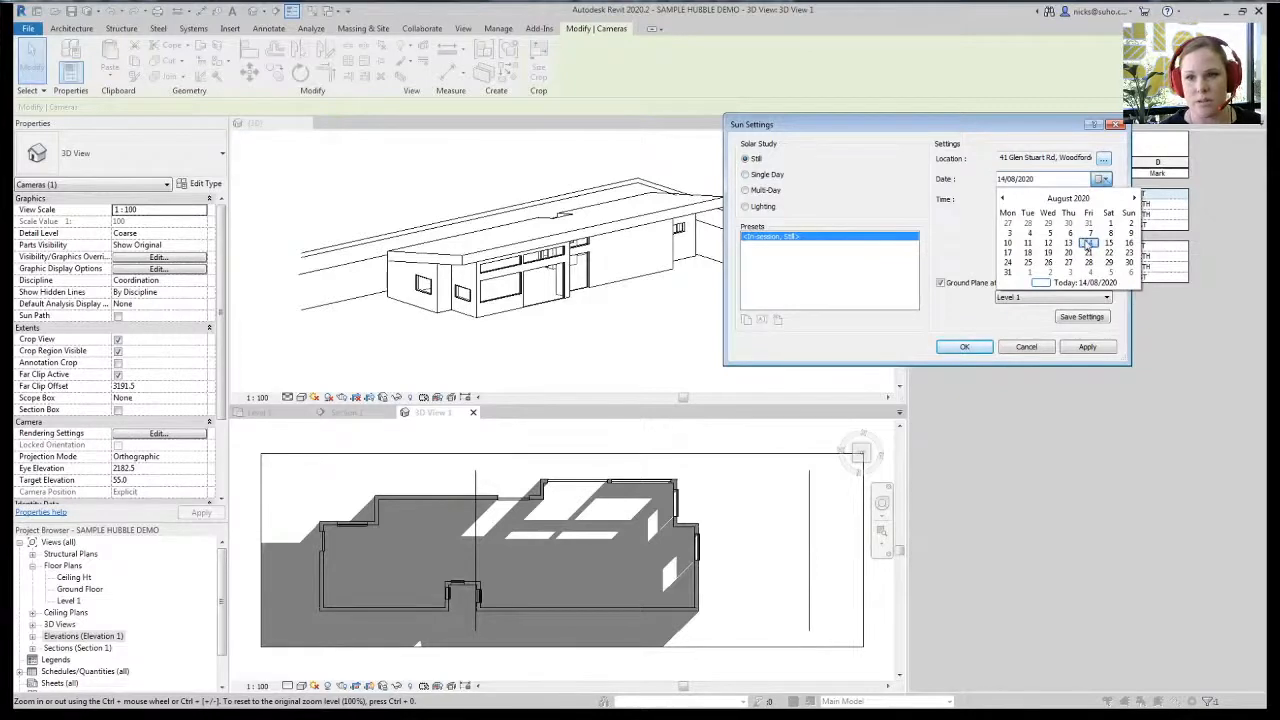
pyautogui.click(1002, 198)
pyautogui.click(1002, 198)
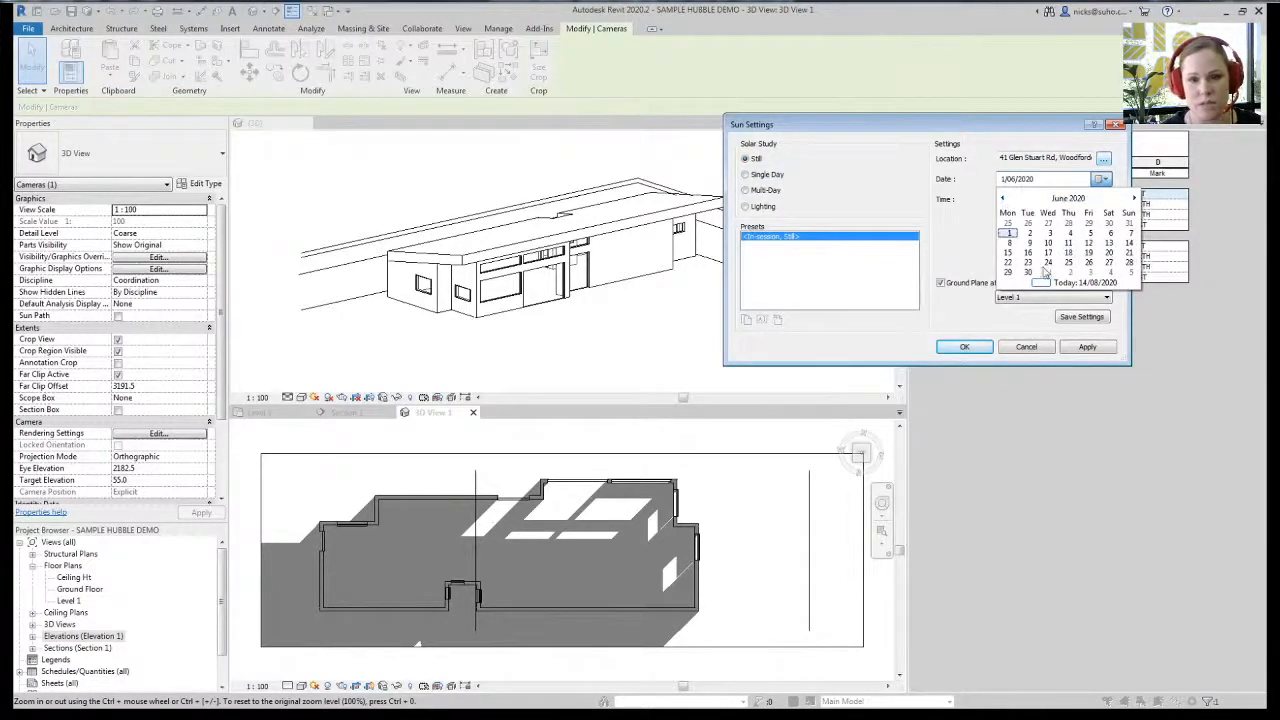
pyautogui.click(1008, 232)
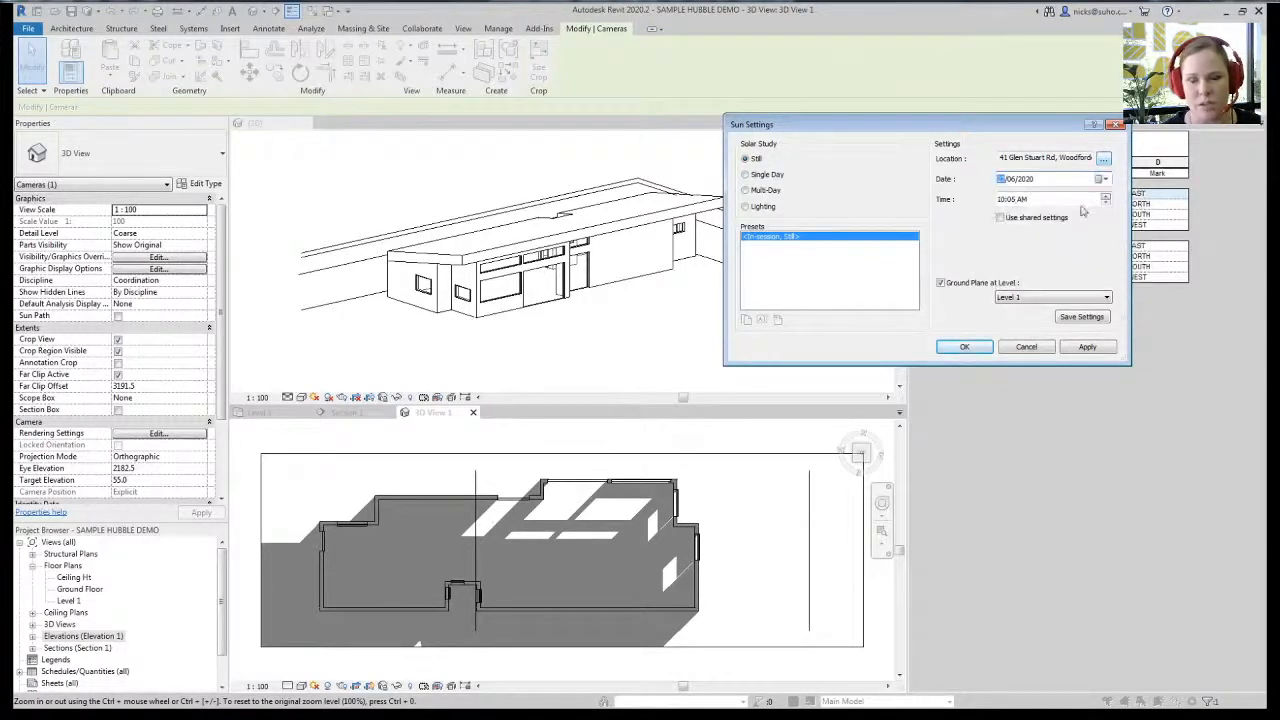
pyautogui.click(1013, 298)
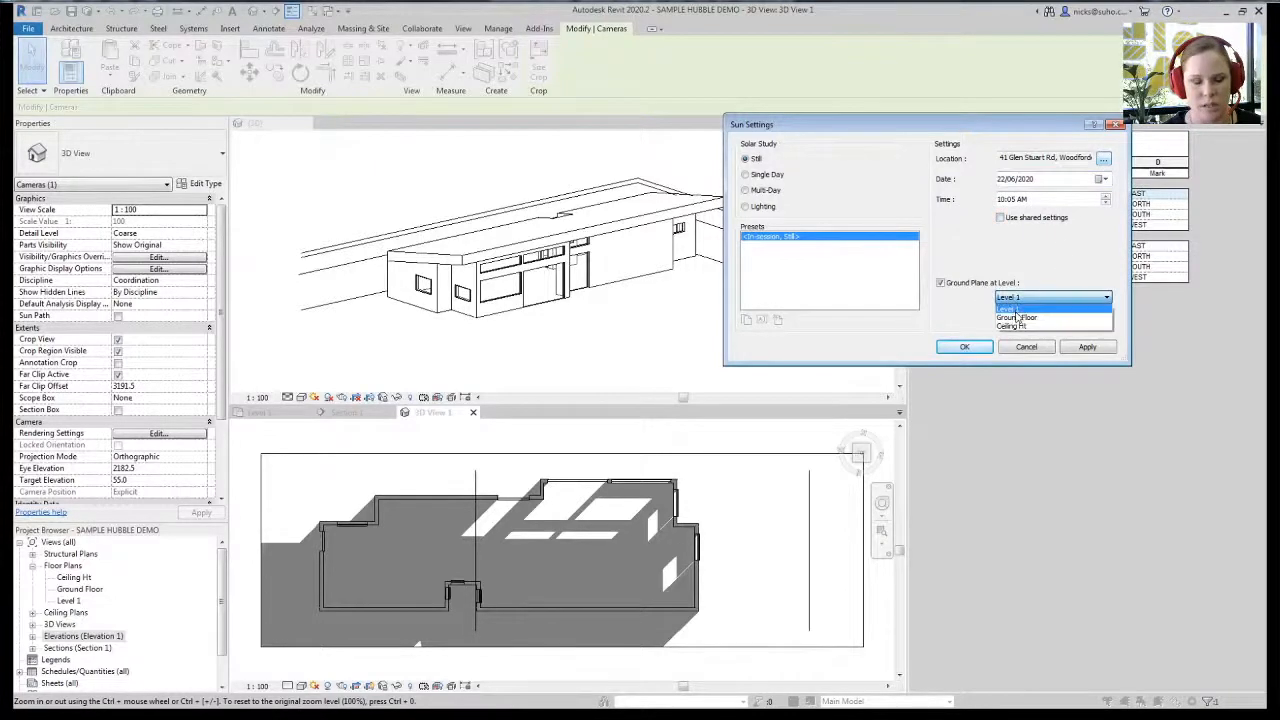
pyautogui.click(1015, 312)
pyautogui.click(1087, 350)
pyautogui.click(966, 347)
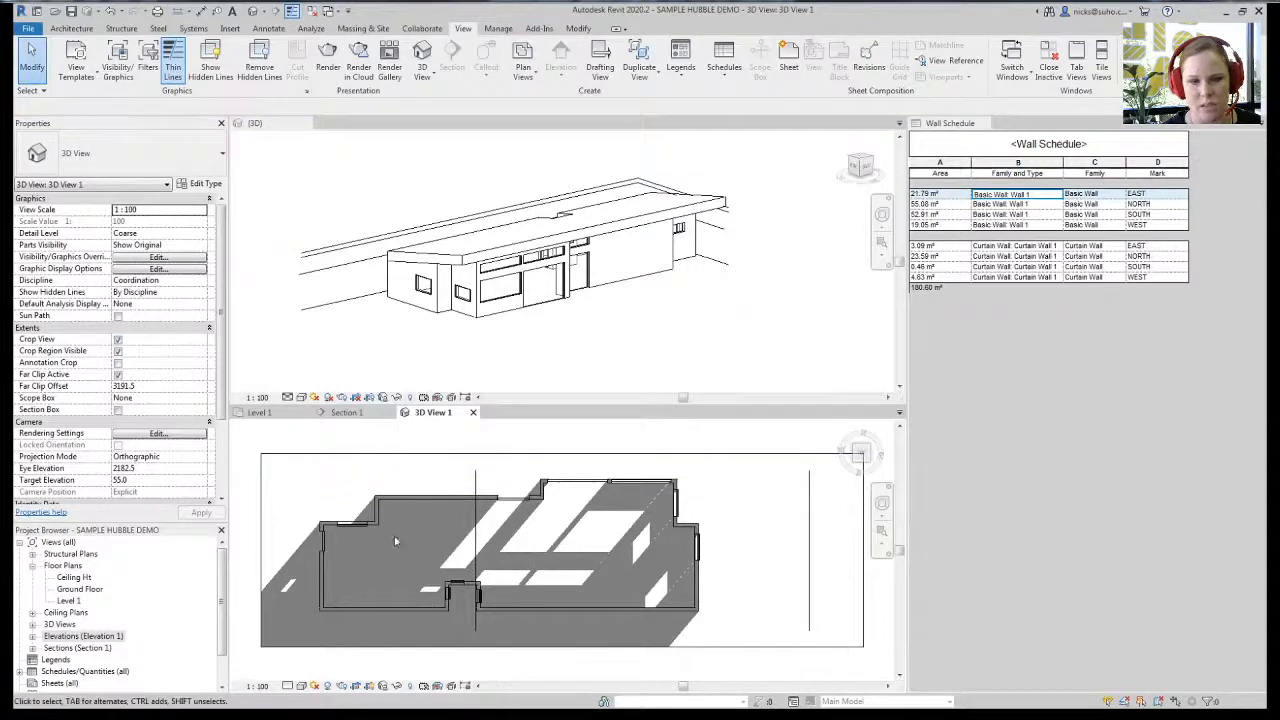
# - Duplicate 3D View 1 with detailing
pyautogui.scroll(-2, 350, 510)
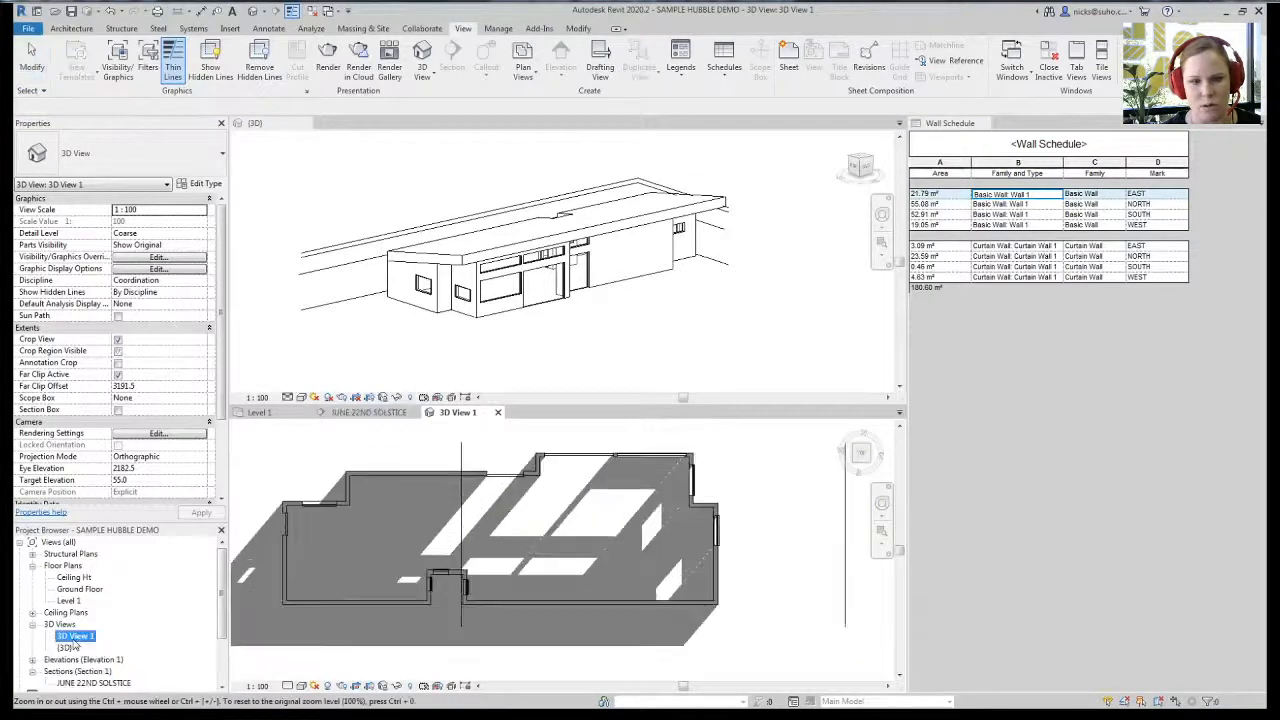
pyautogui.rightClick(75, 636)
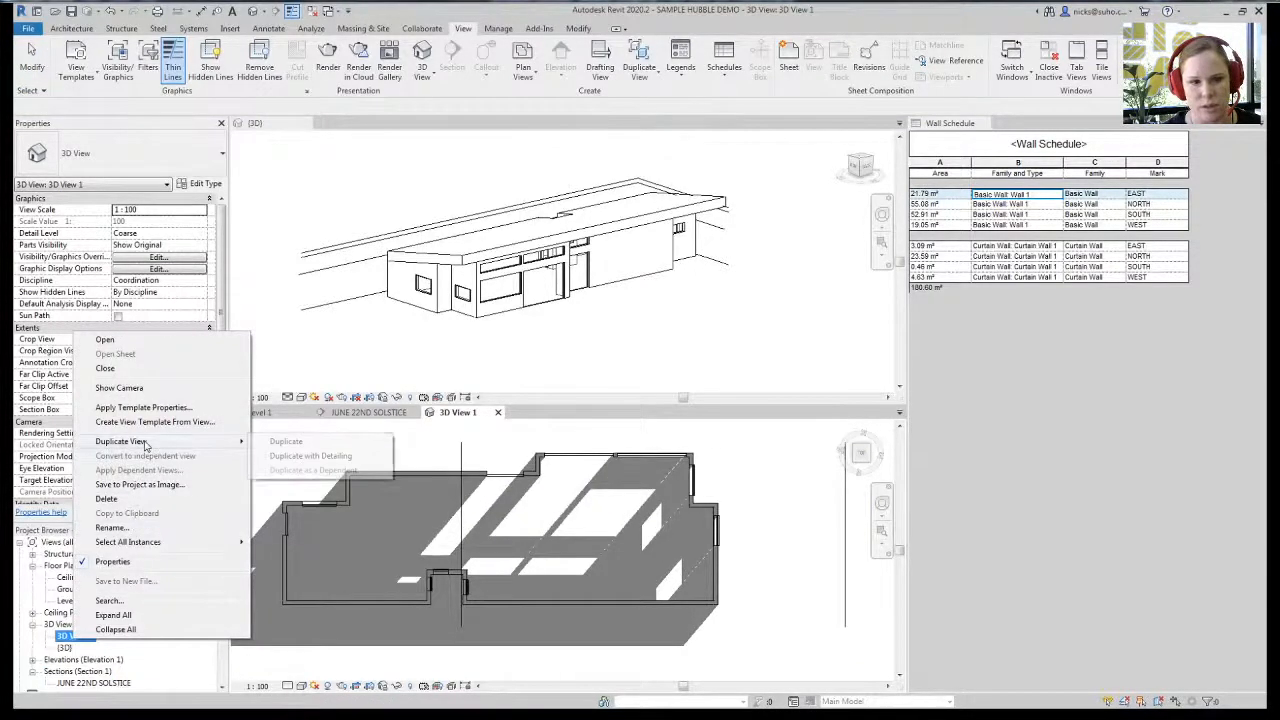
pyautogui.click(390, 694)
pyautogui.click(390, 688)
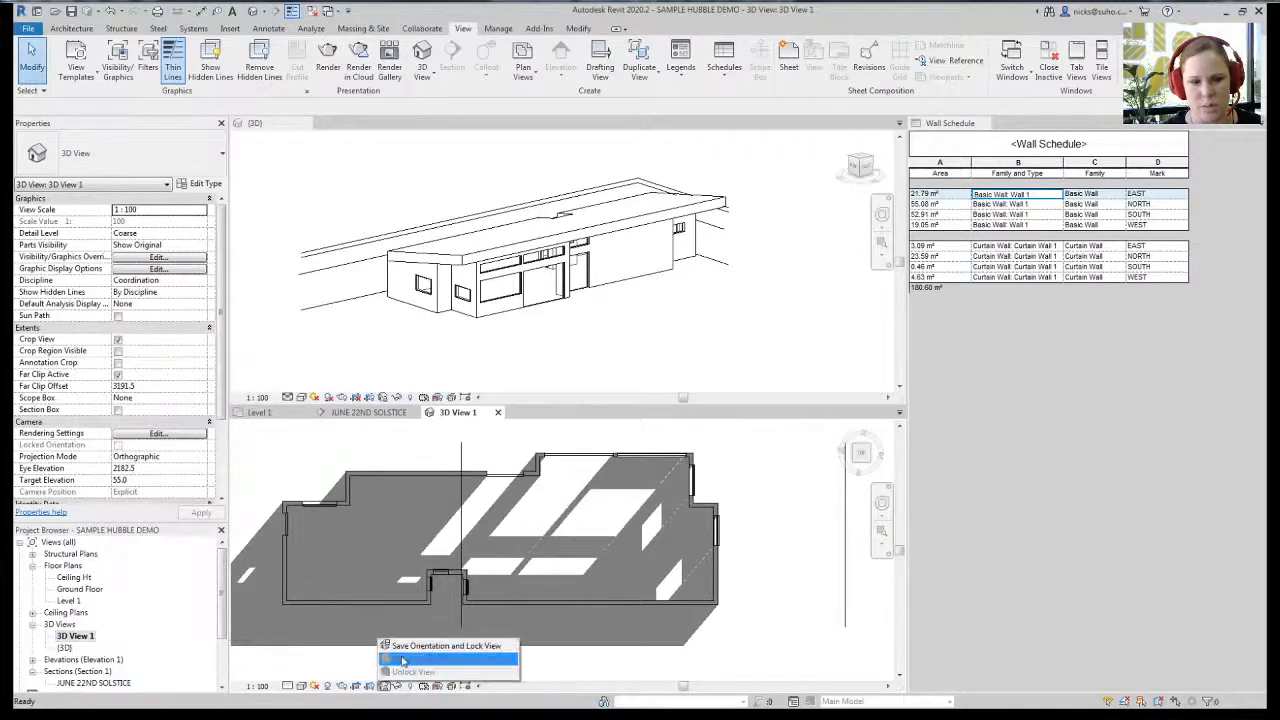
pyautogui.click(381, 680)
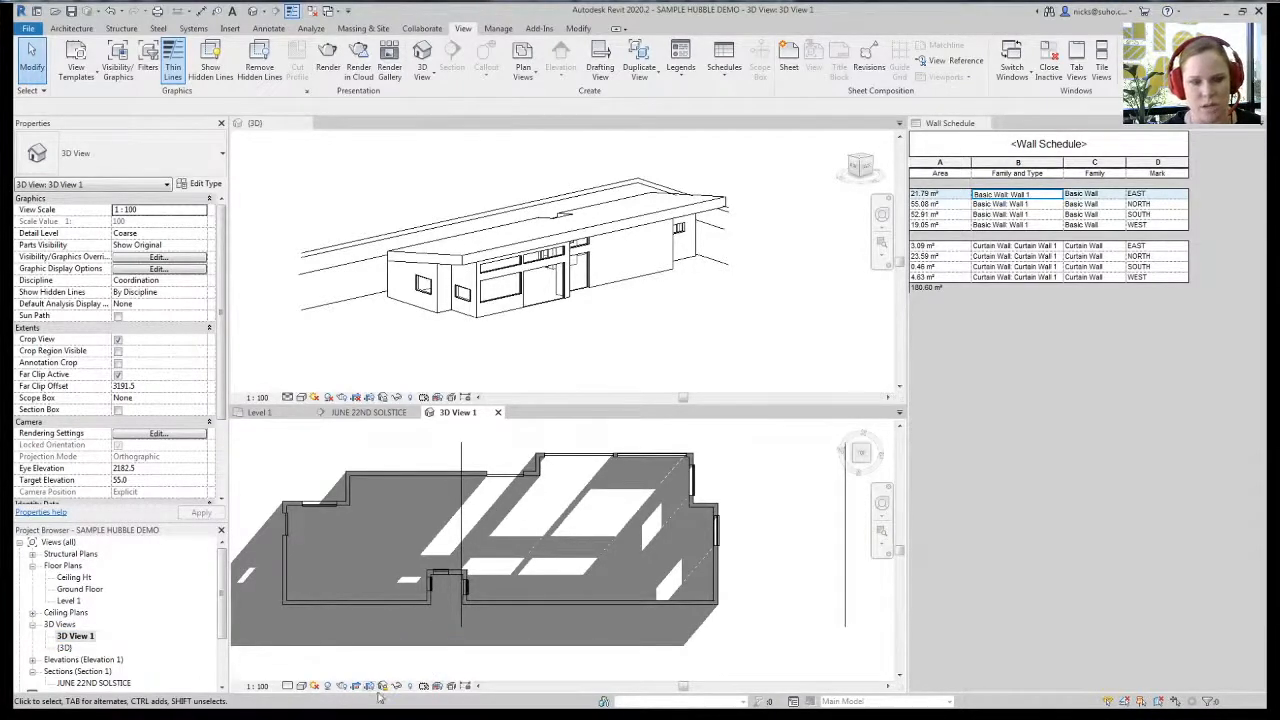
pyautogui.rightClick(88, 640)
pyautogui.moveTo(140, 440)
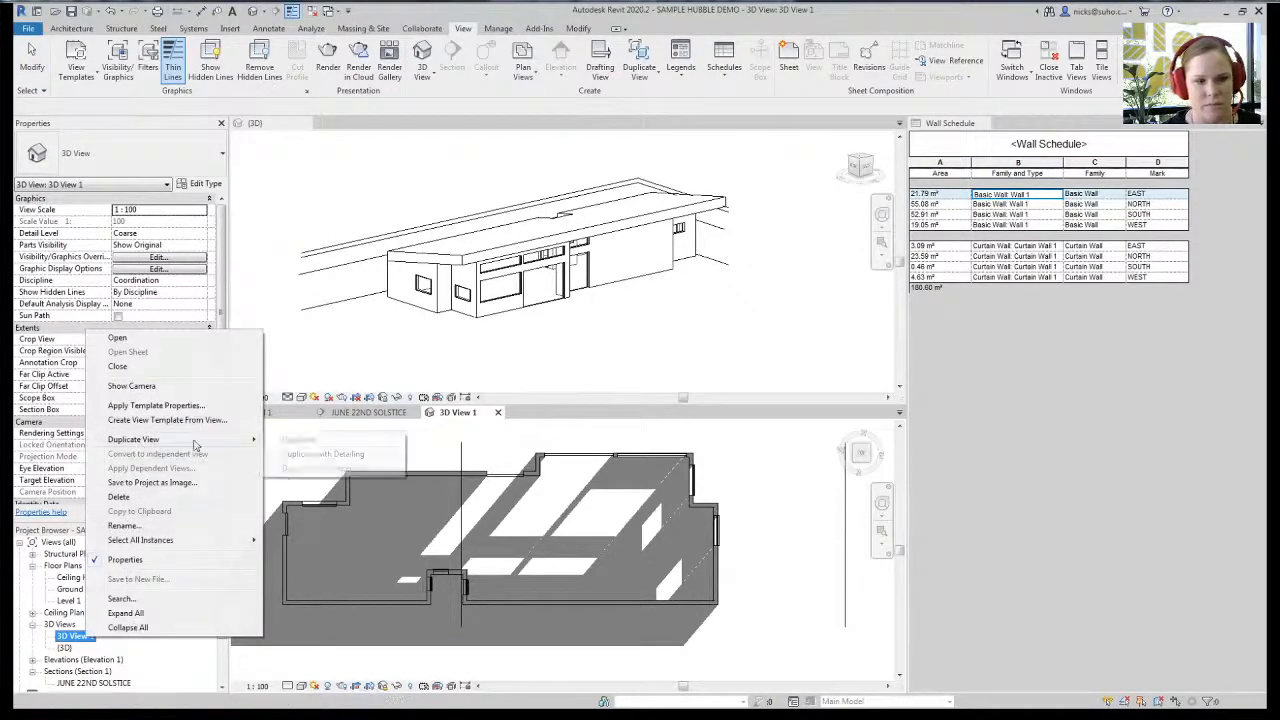
pyautogui.click(300, 454)
# - Rename the two camera views JUNE SOLSTICE and DEC SOLSTICE
pyautogui.click(126, 650)
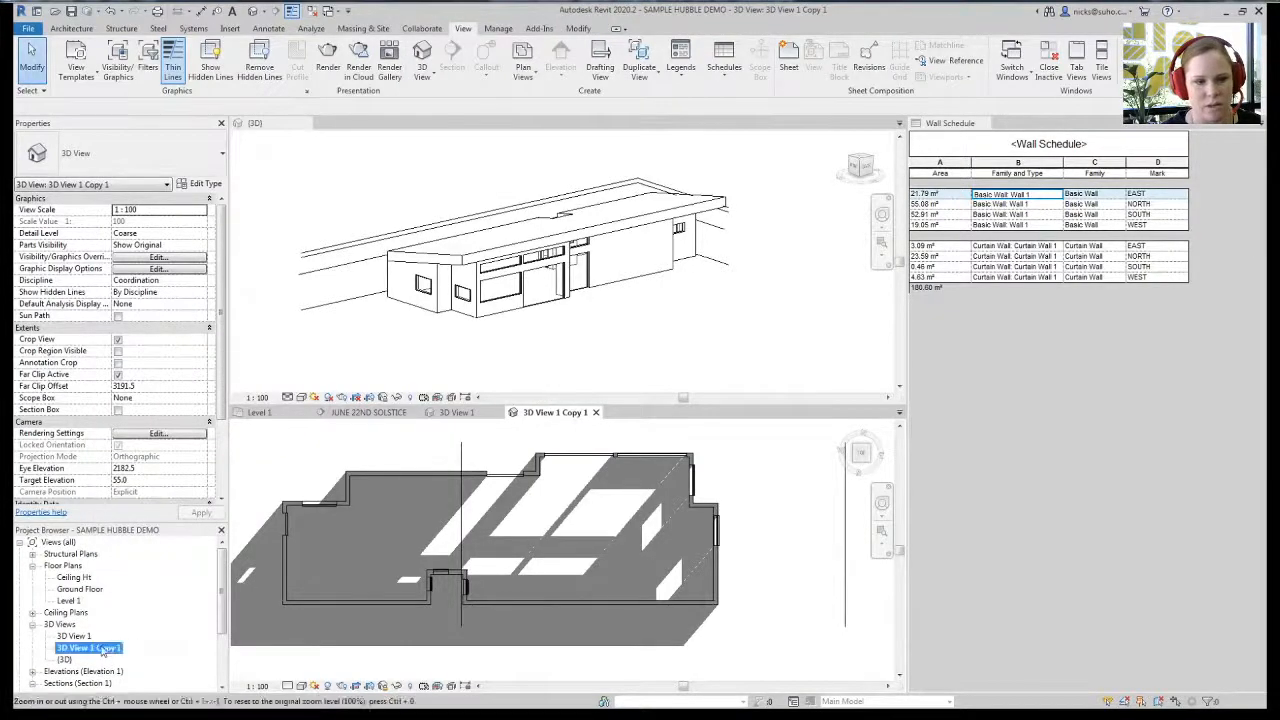
pyautogui.rightClick(98, 650)
pyautogui.click(148, 536)
pyautogui.write('JUNE')
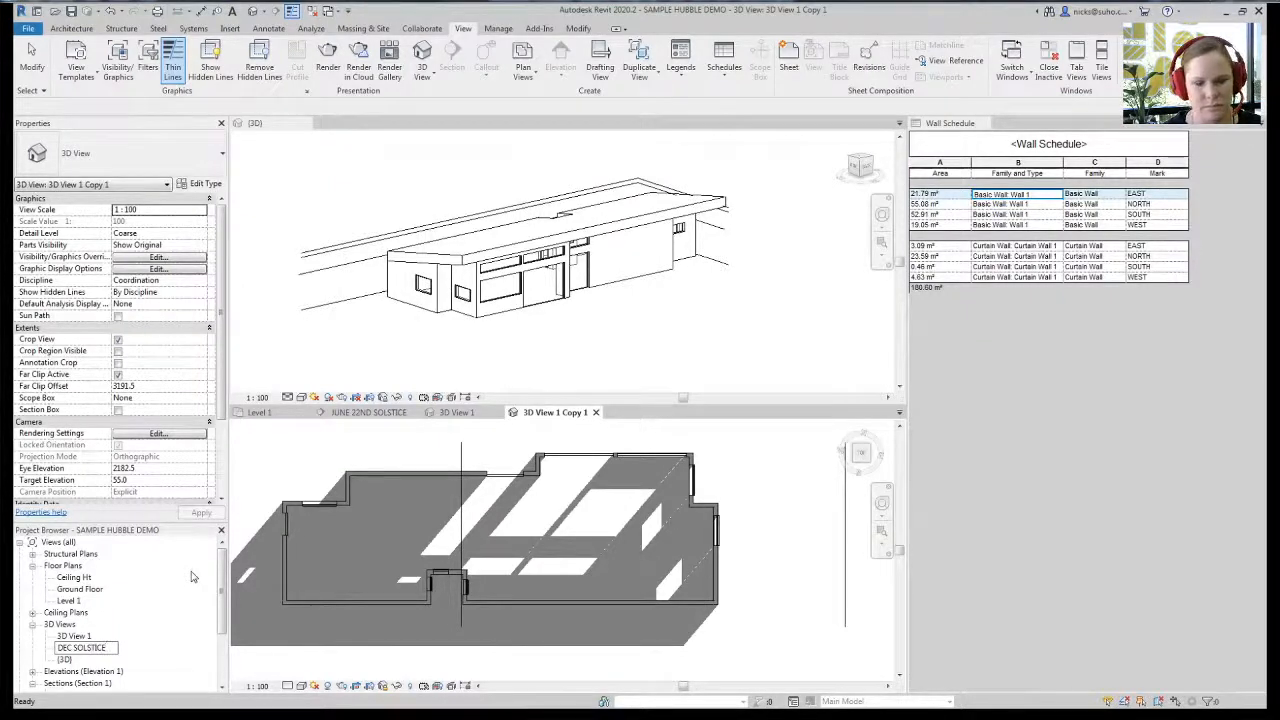
pyautogui.press('Return')
pyautogui.rightClick(62, 637)
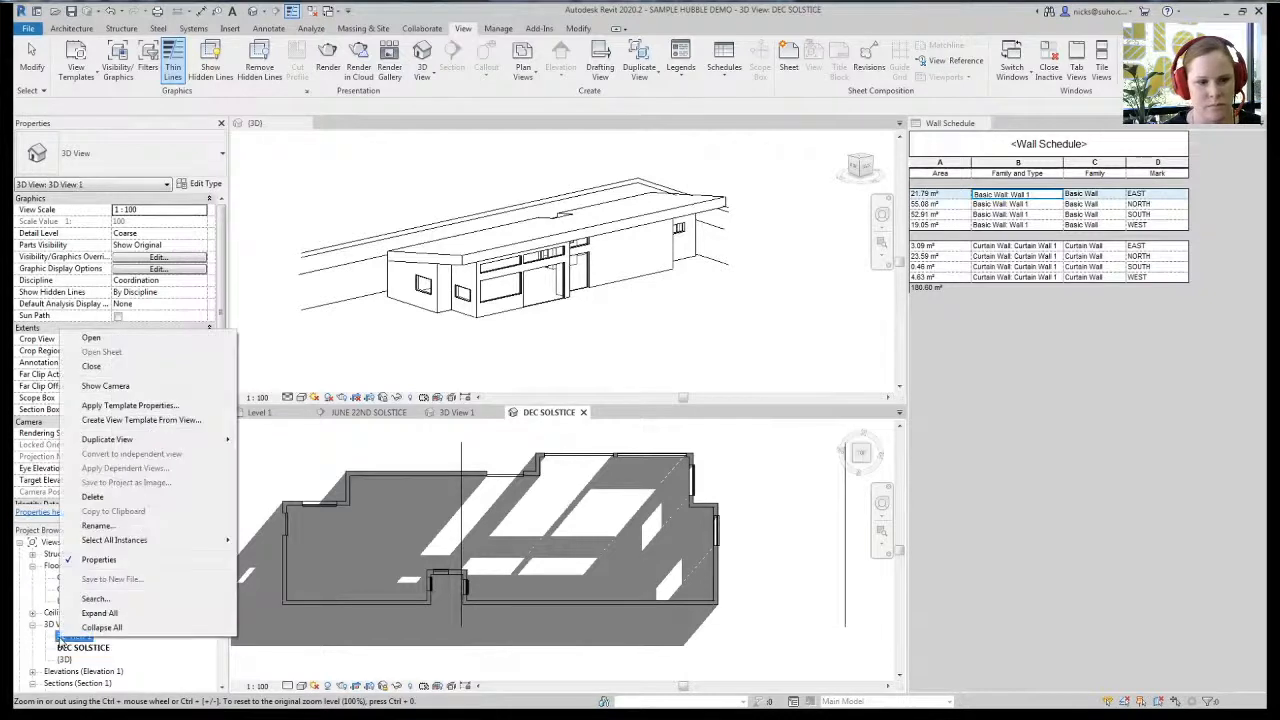
pyautogui.click(104, 527)
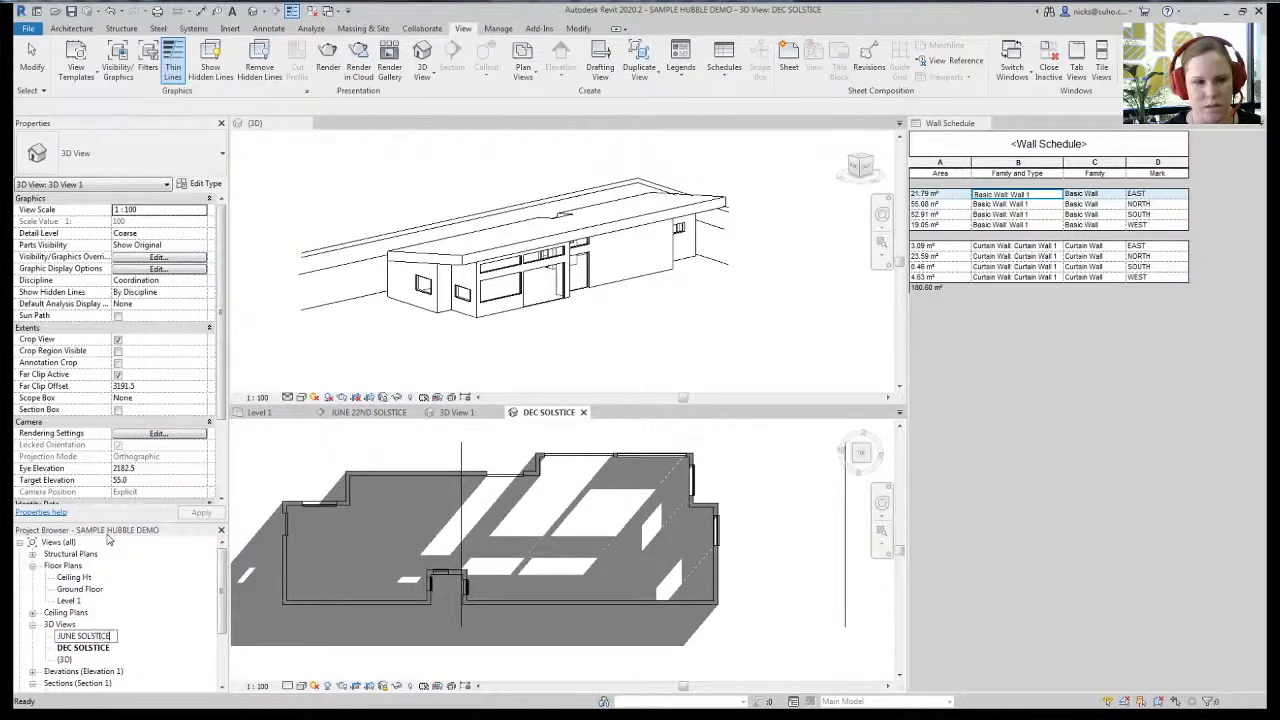
pyautogui.press('Return')
# - Activate the DEC SOLSTICE view and bring up its Graphic Display Options
pyautogui.click(340, 463)
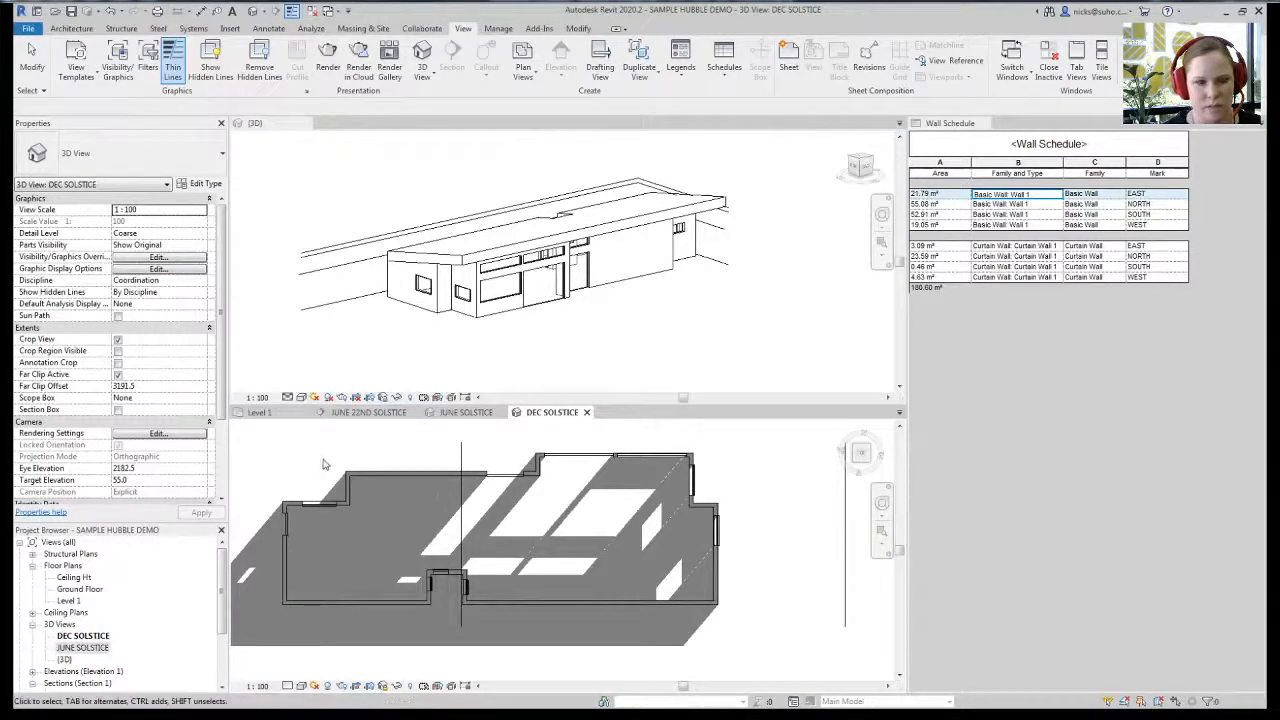
pyautogui.click(301, 686)
pyautogui.click(350, 587)
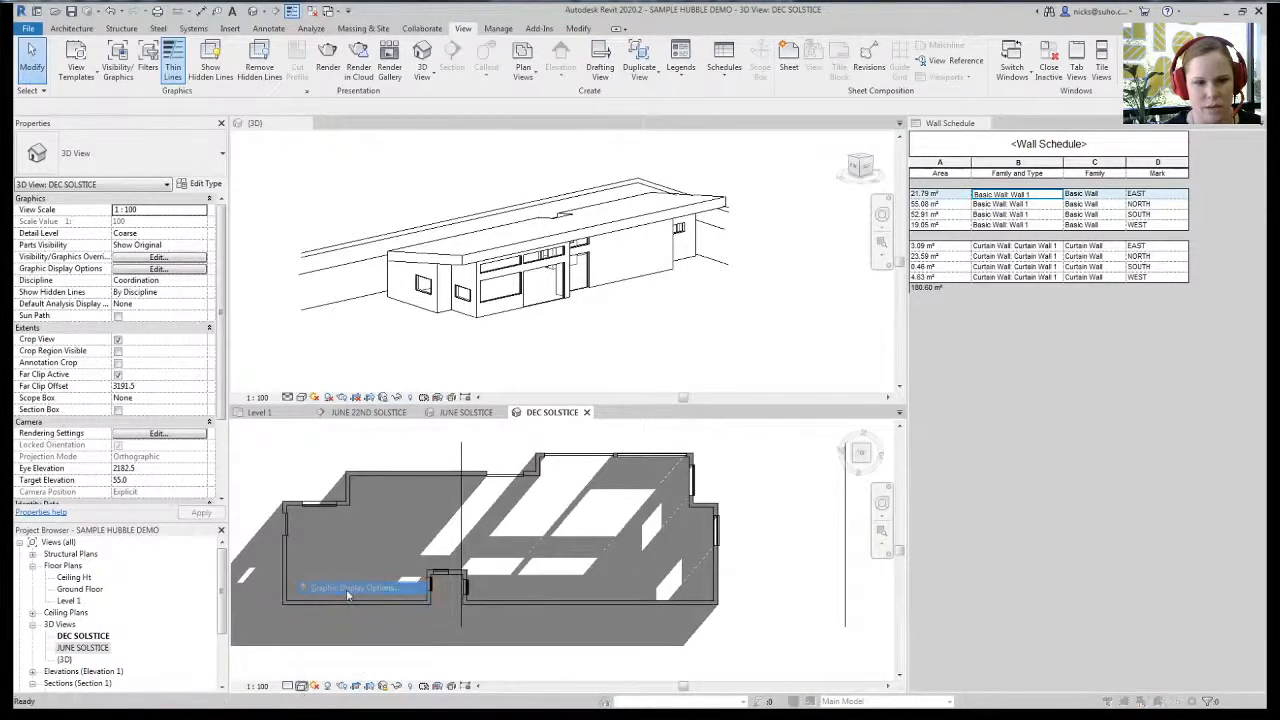
# - In DEC SOLSTICE's sun settings, choose a Still sun with the ground plane at Ground Floor
pyautogui.click(896, 342)
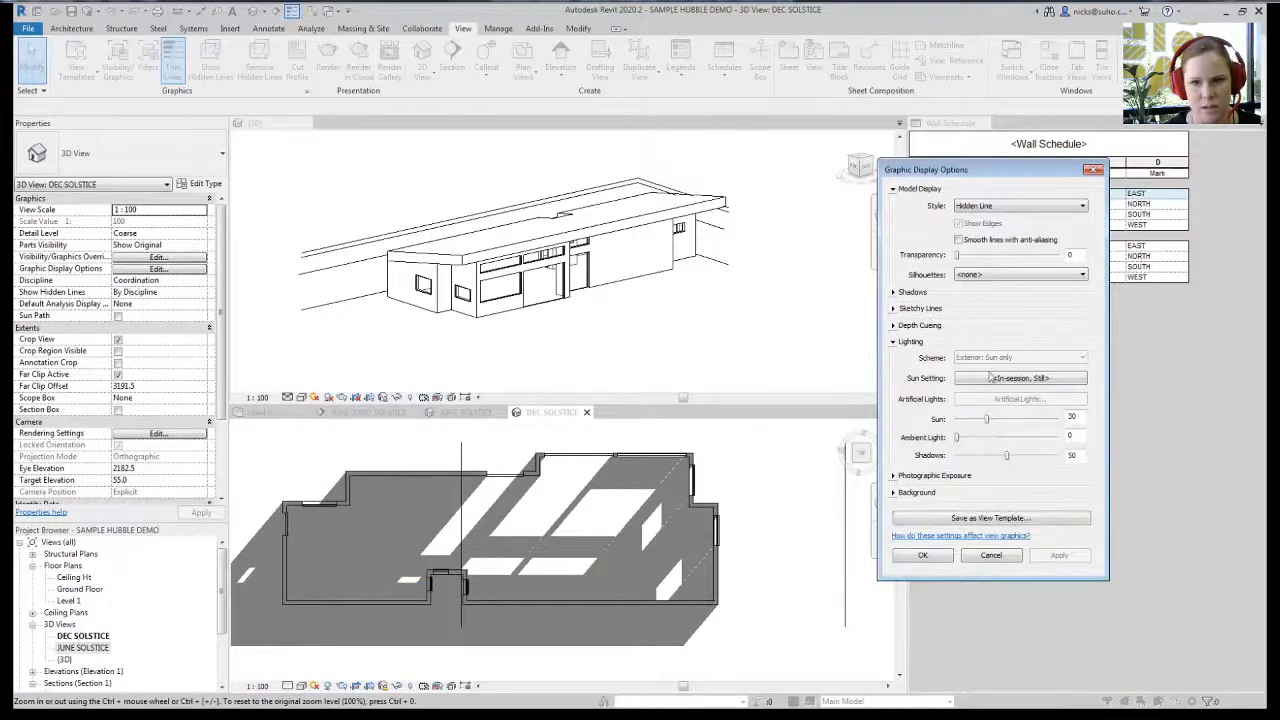
pyautogui.click(1008, 378)
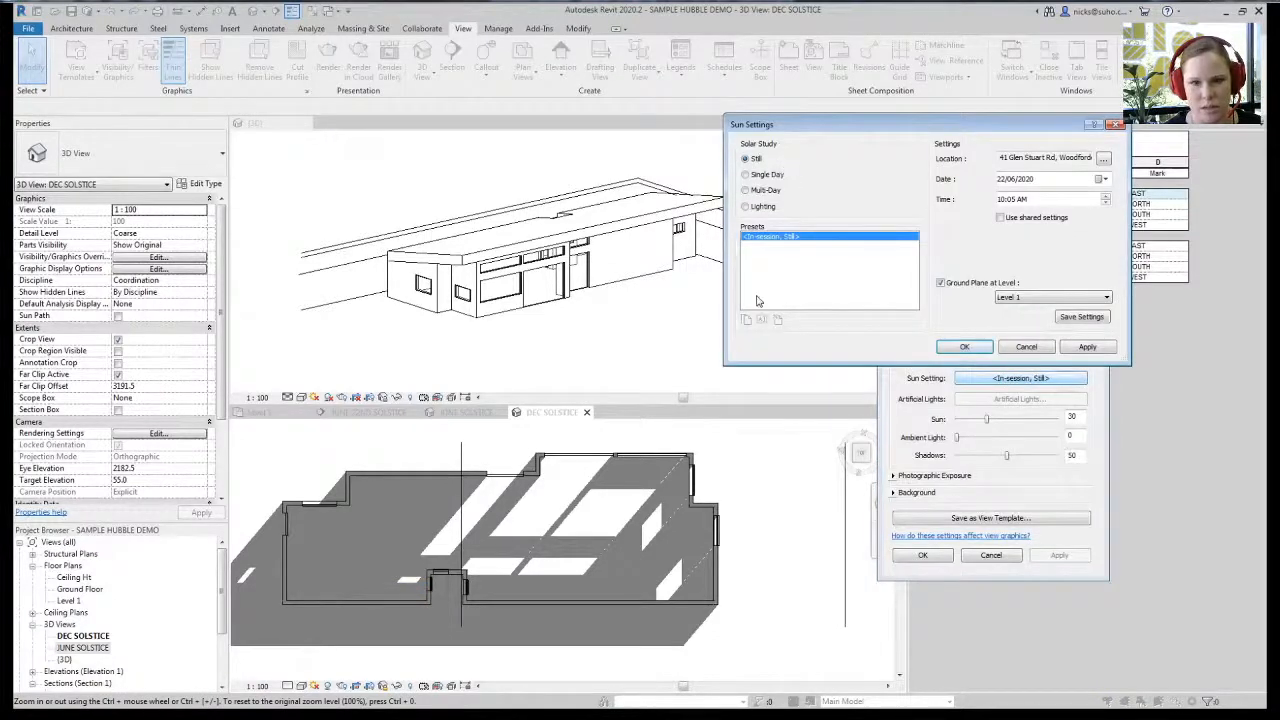
pyautogui.click(758, 174)
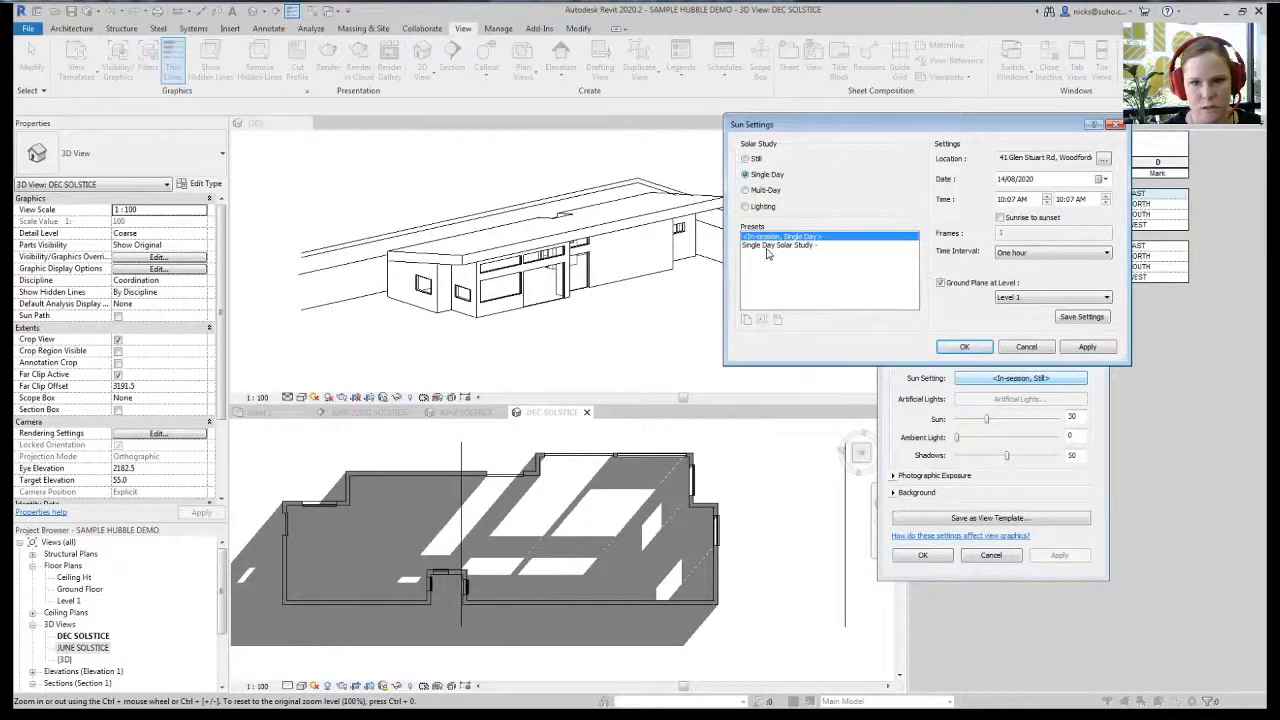
pyautogui.click(756, 160)
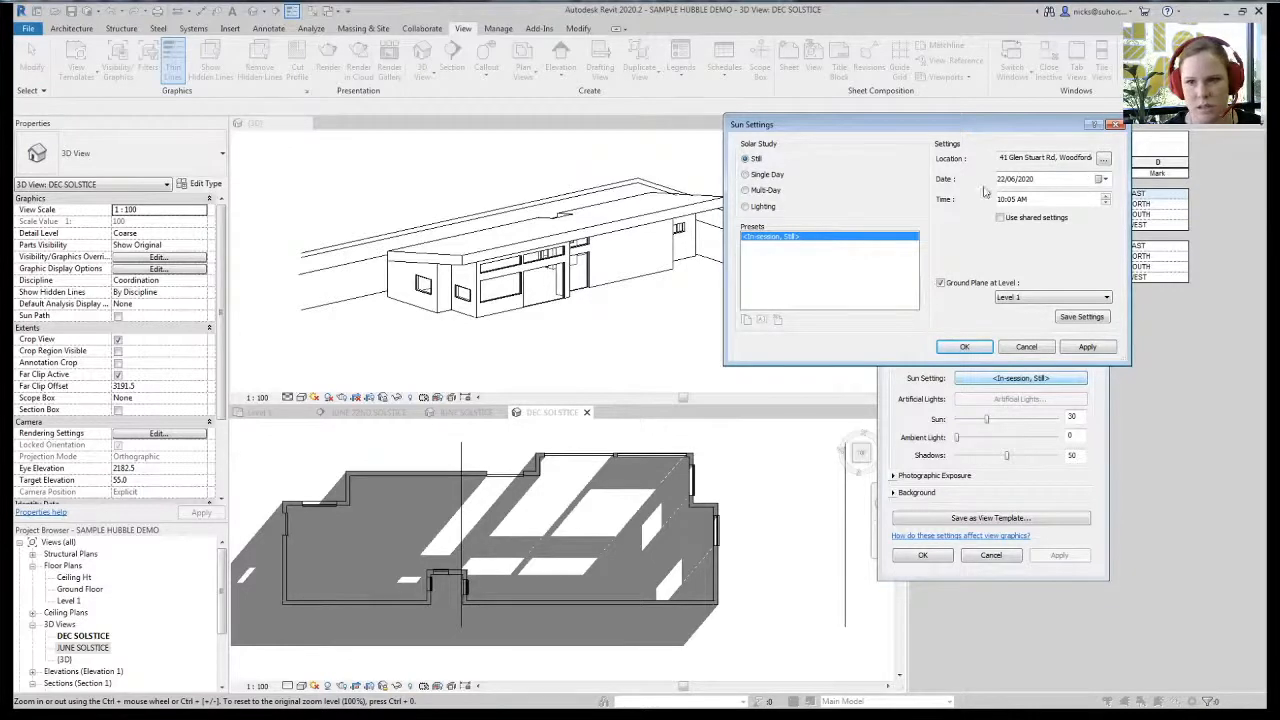
pyautogui.click(1052, 300)
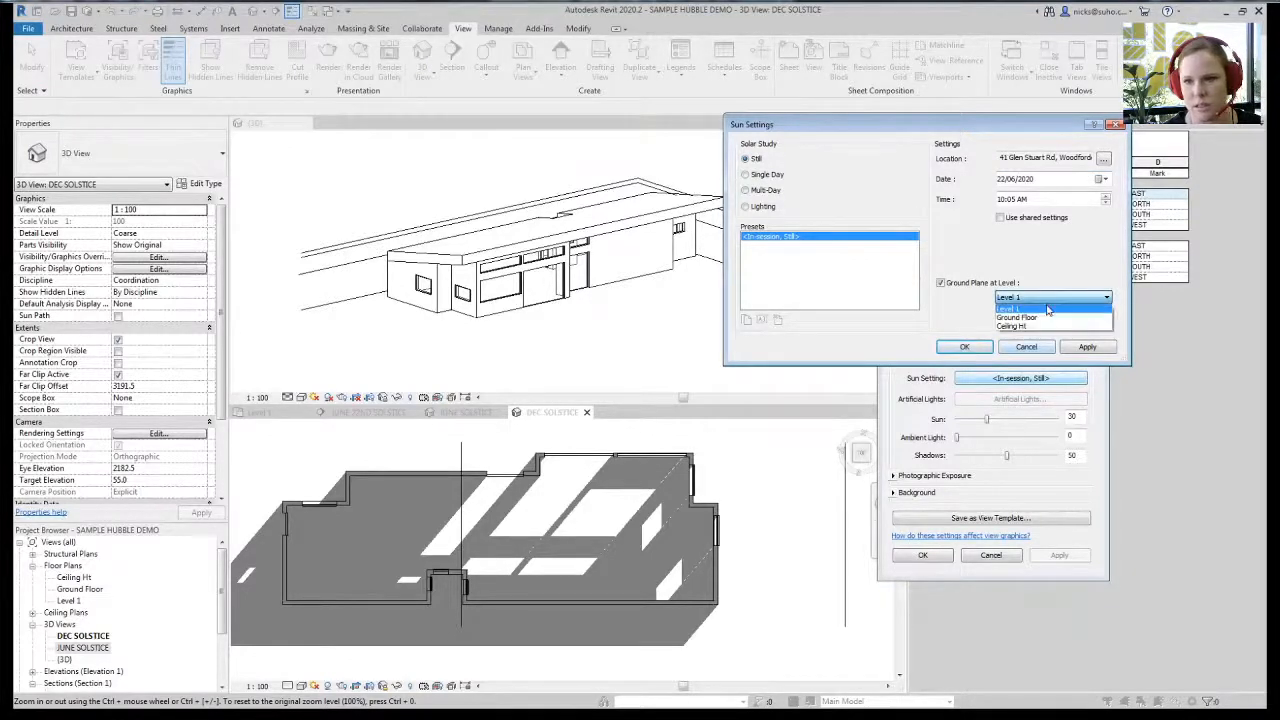
pyautogui.click(1049, 323)
# - Set the sun date to 21/12/2020 at 12:05 PM and apply it to the view
pyautogui.click(1104, 180)
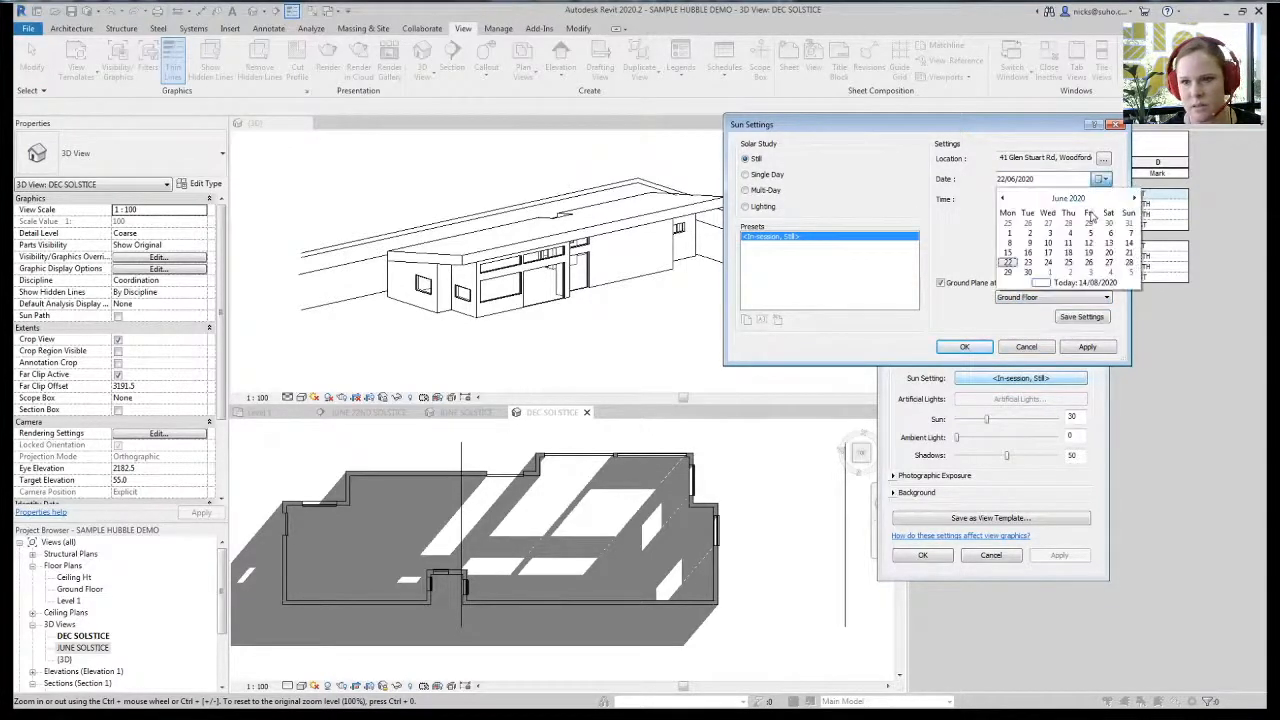
pyautogui.click(1133, 199)
pyautogui.click(1133, 199)
pyautogui.click(1133, 199)
pyautogui.click(1133, 199)
pyautogui.click(1133, 199)
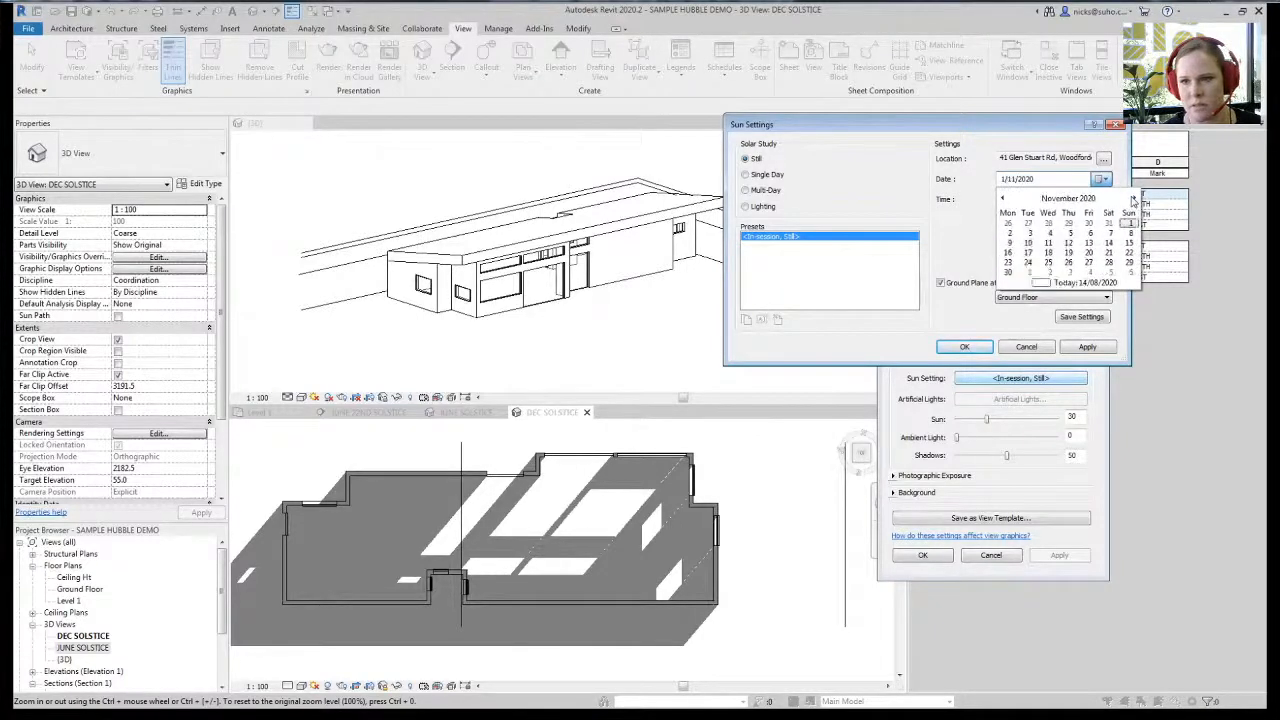
pyautogui.click(1133, 199)
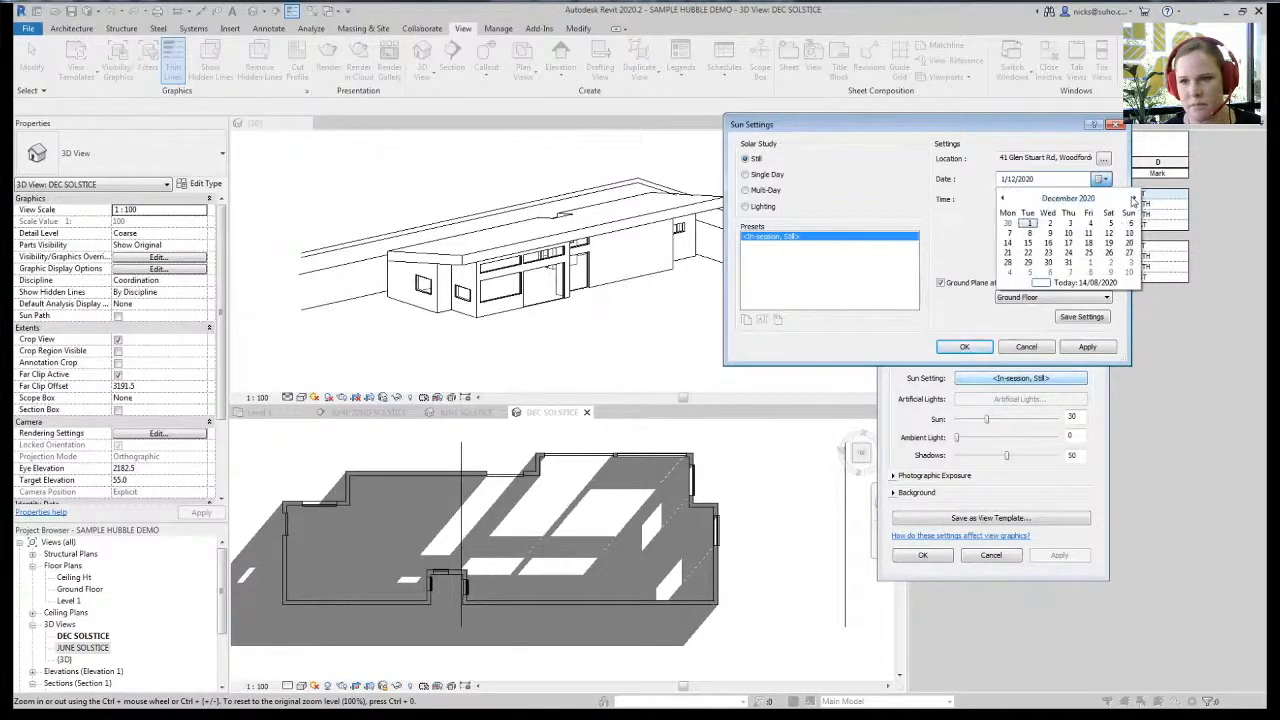
pyautogui.click(1008, 258)
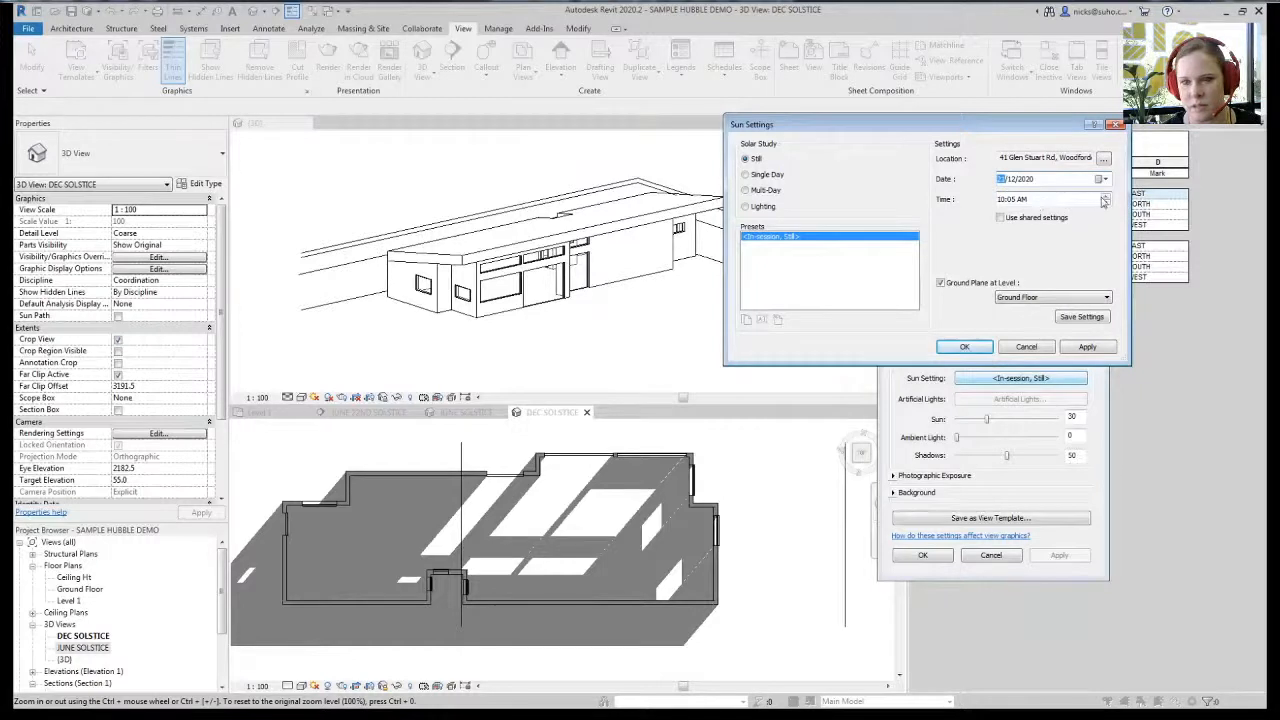
pyautogui.write('21')
pyautogui.click(1008, 201)
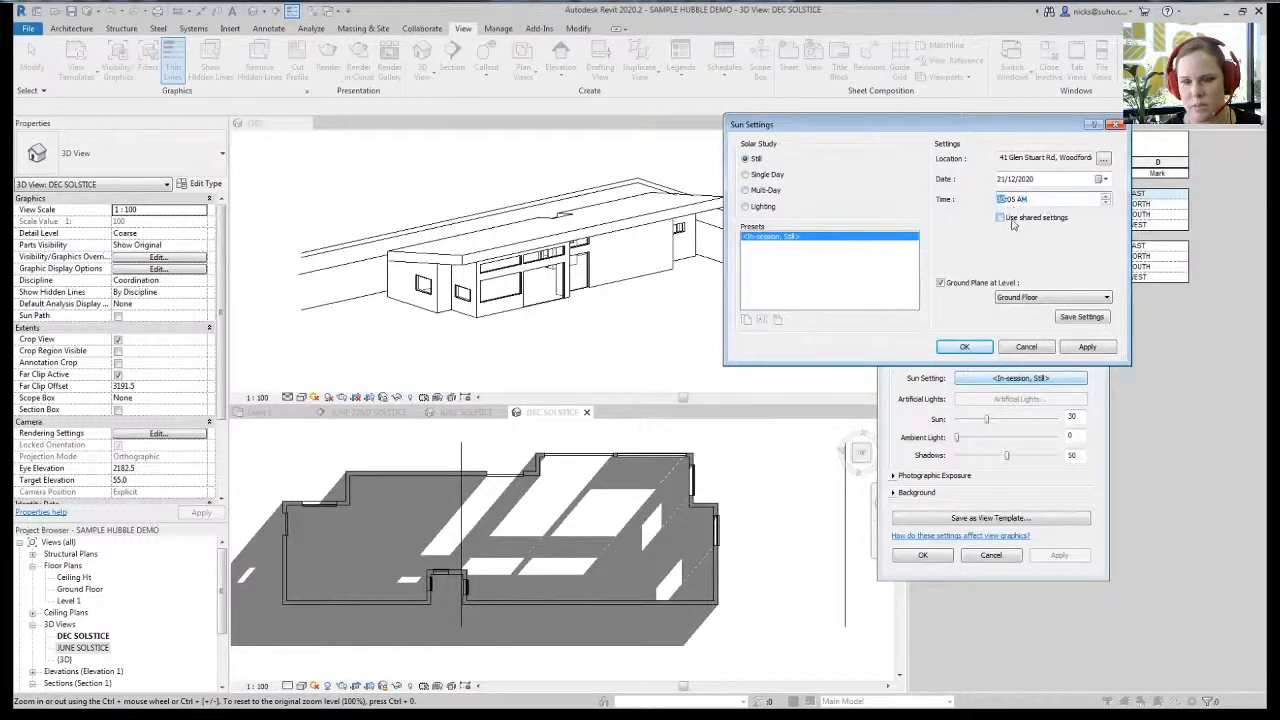
pyautogui.click(1087, 346)
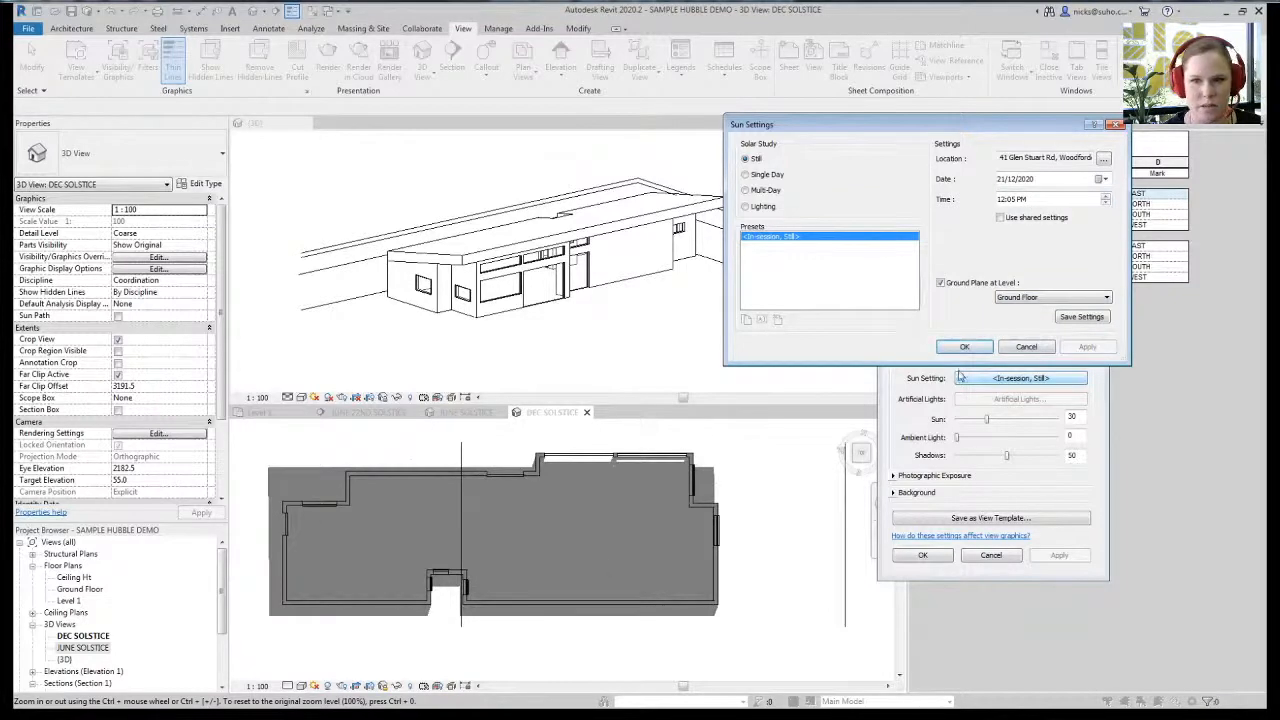
pyautogui.click(961, 348)
pyautogui.click(930, 556)
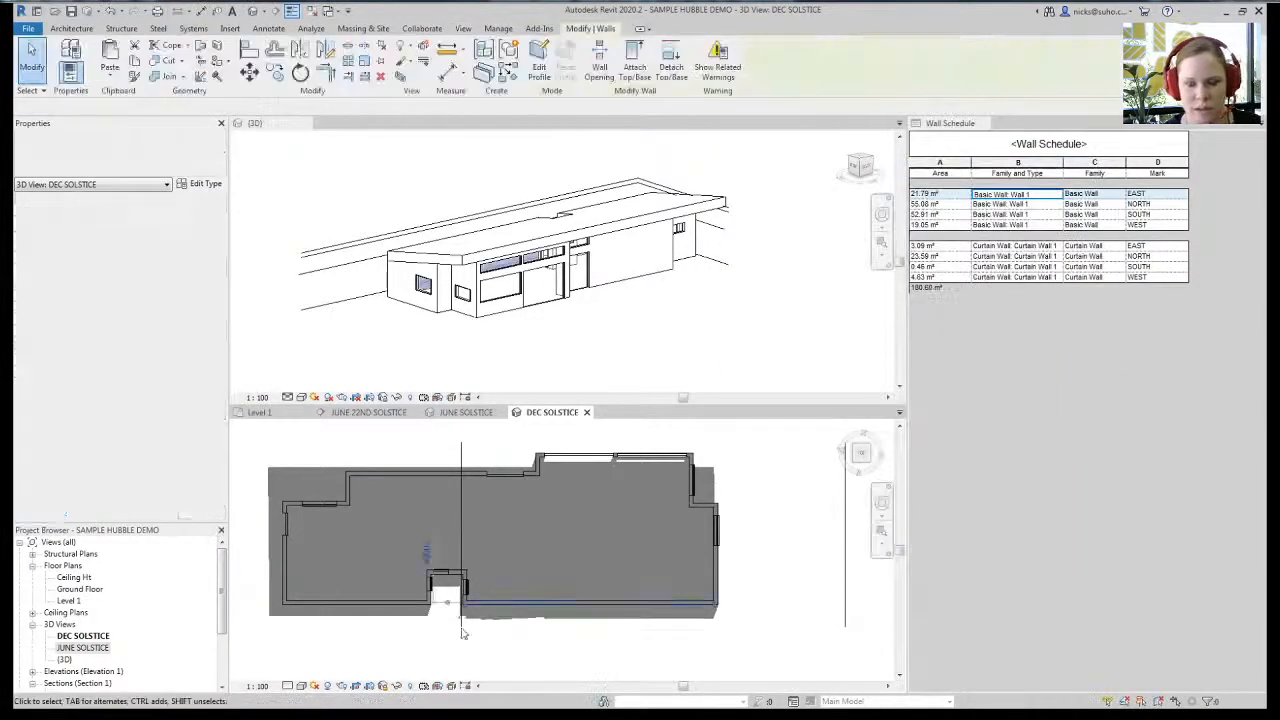
# - Switch between JUNE SOLSTICE and DEC SOLSTICE to compare their shadows
pyautogui.doubleClick(93, 648)
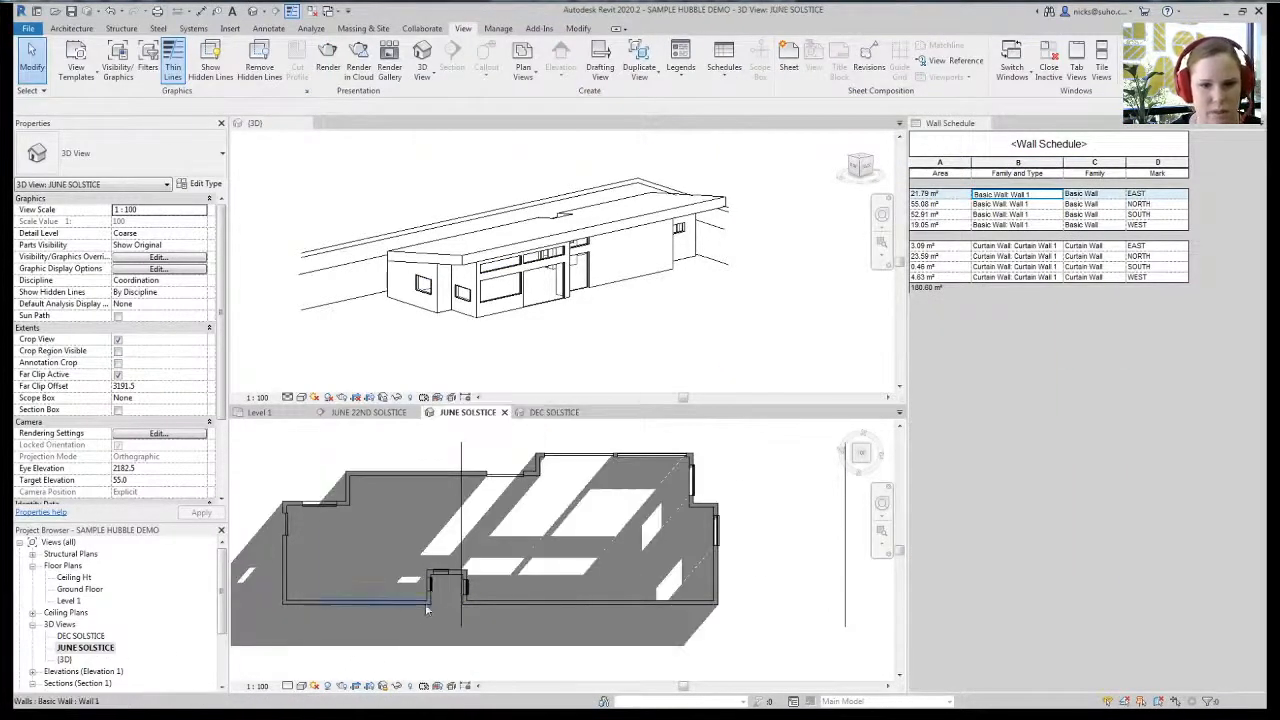
pyautogui.doubleClick(82, 636)
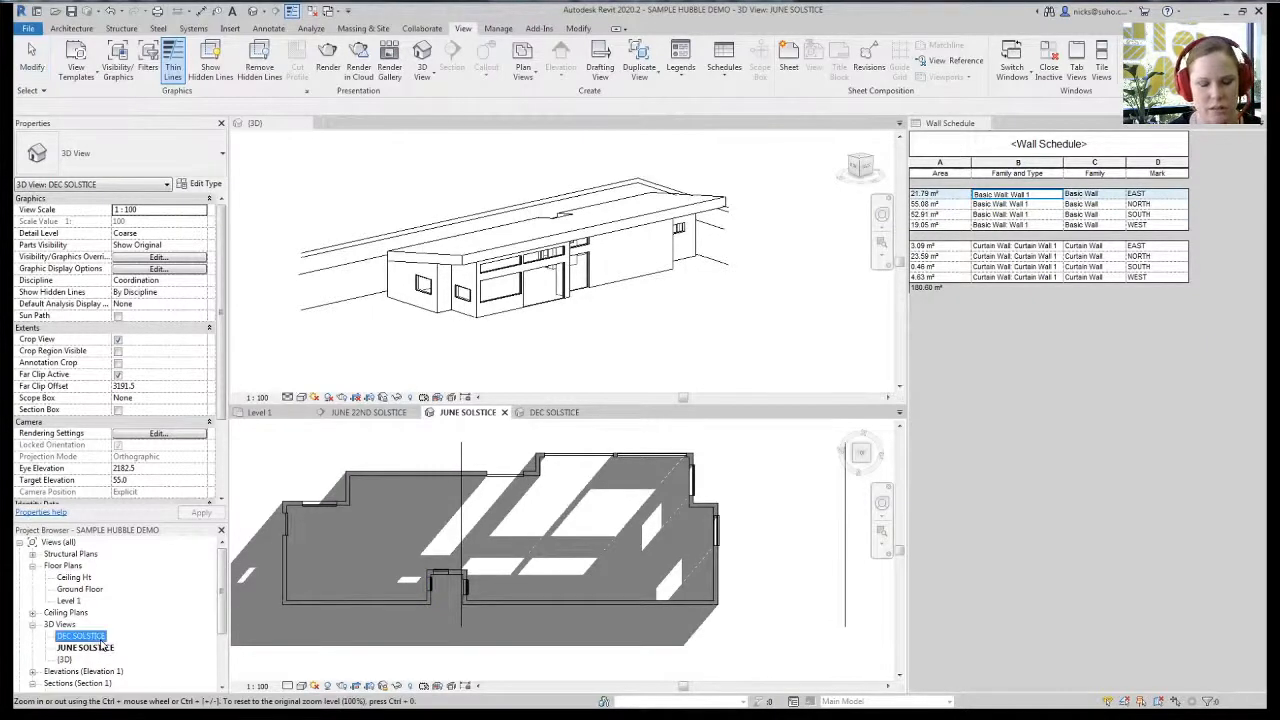
pyautogui.click(694, 330)
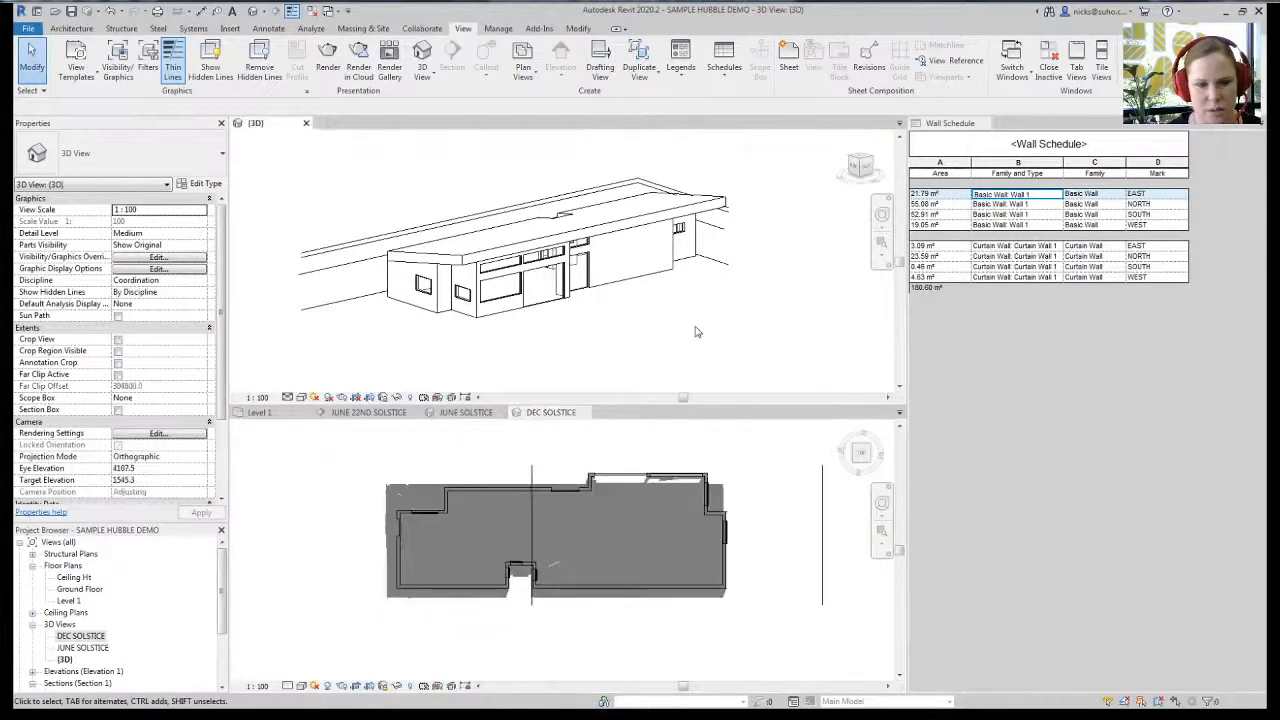
pyautogui.click(320, 398)
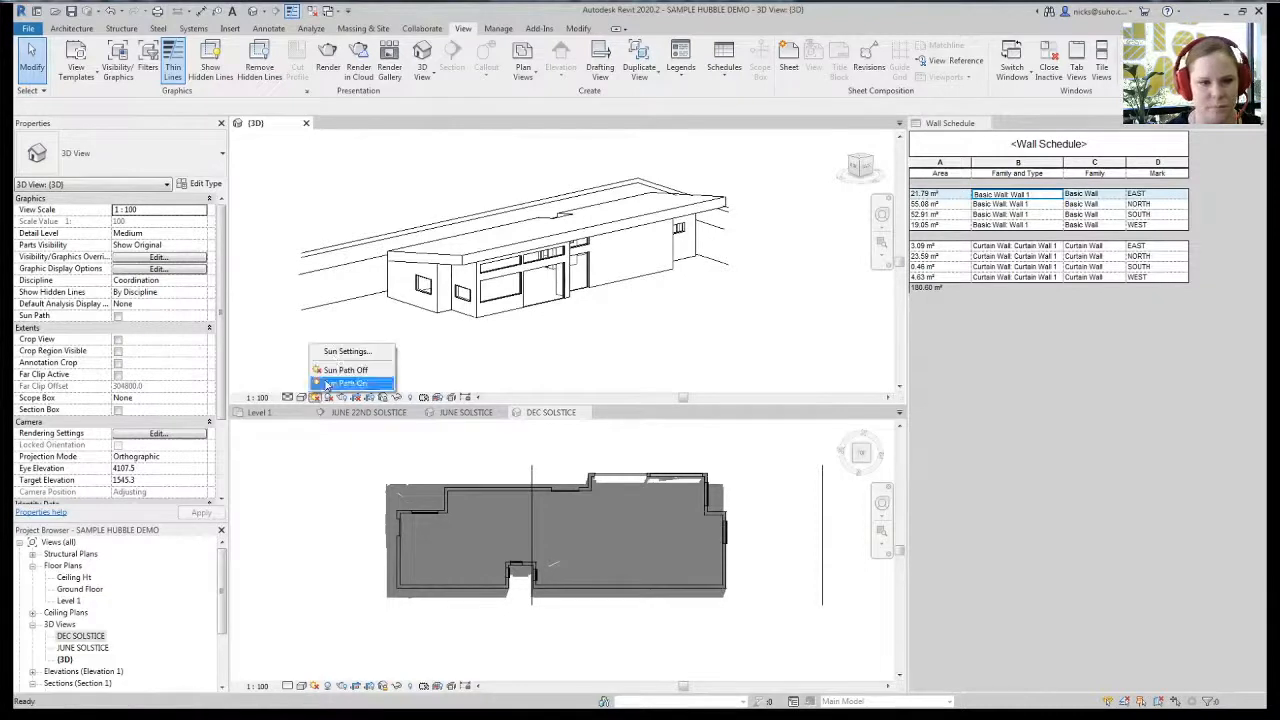
# - Use the Single Day Solar Study preset with one-hour intervals and a Ground Floor ground plane
pyautogui.click(342, 348)
pyautogui.click(756, 174)
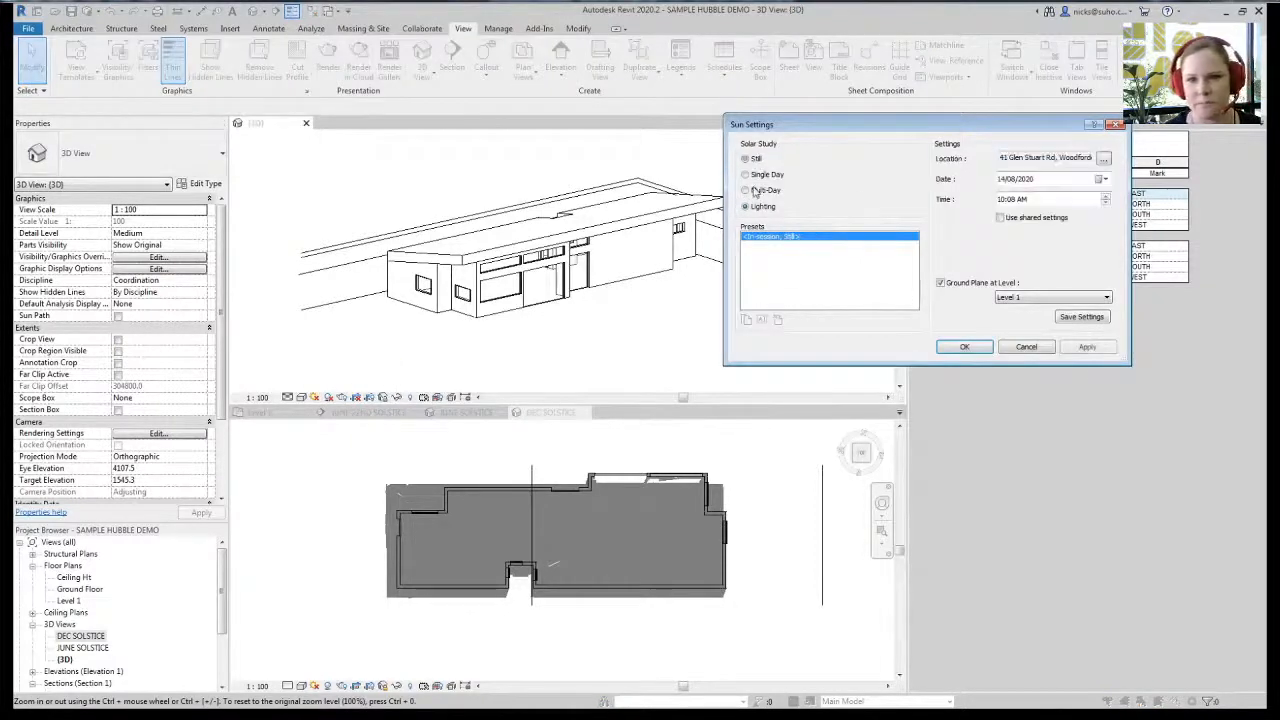
pyautogui.click(763, 246)
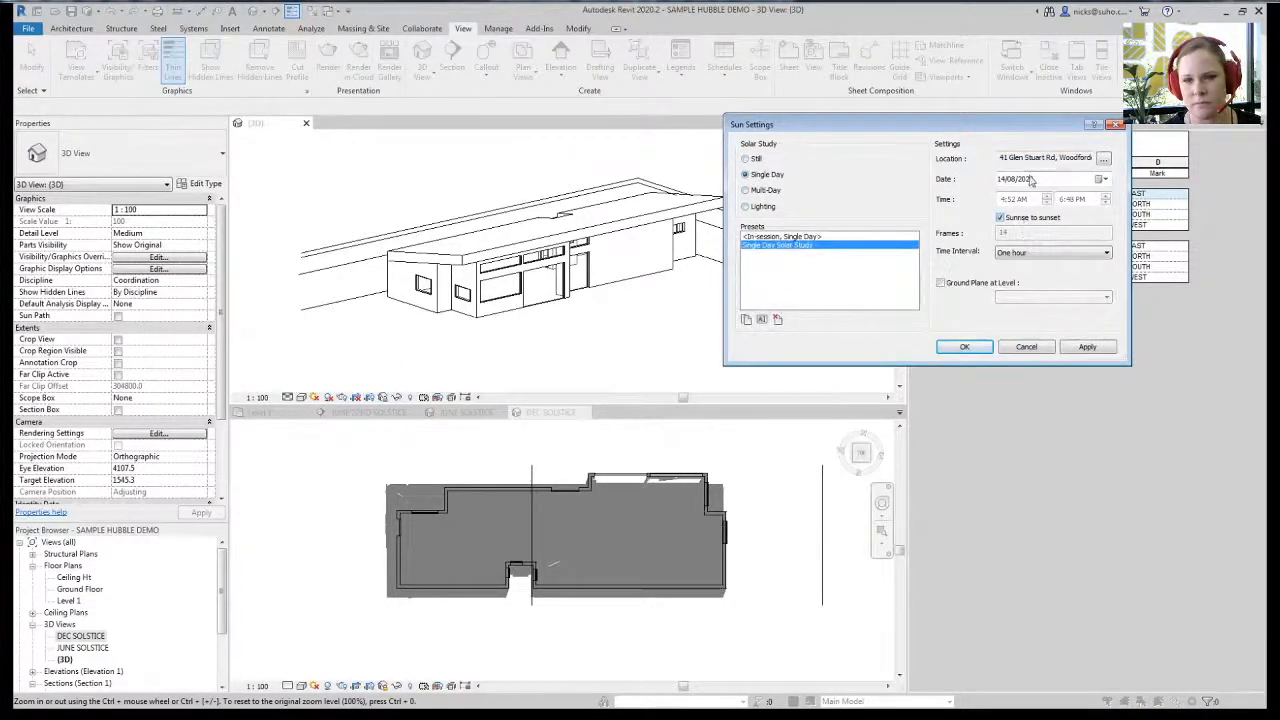
pyautogui.click(1042, 256)
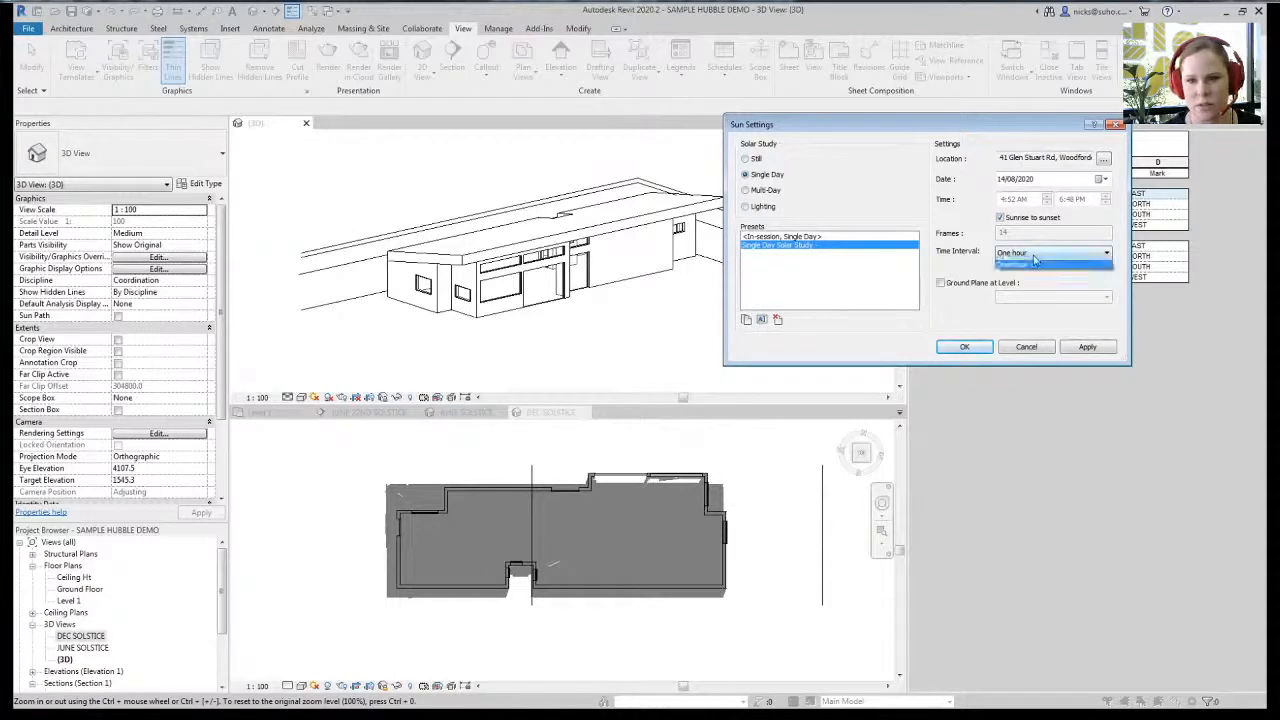
pyautogui.click(1018, 296)
pyautogui.click(941, 283)
pyautogui.click(1050, 297)
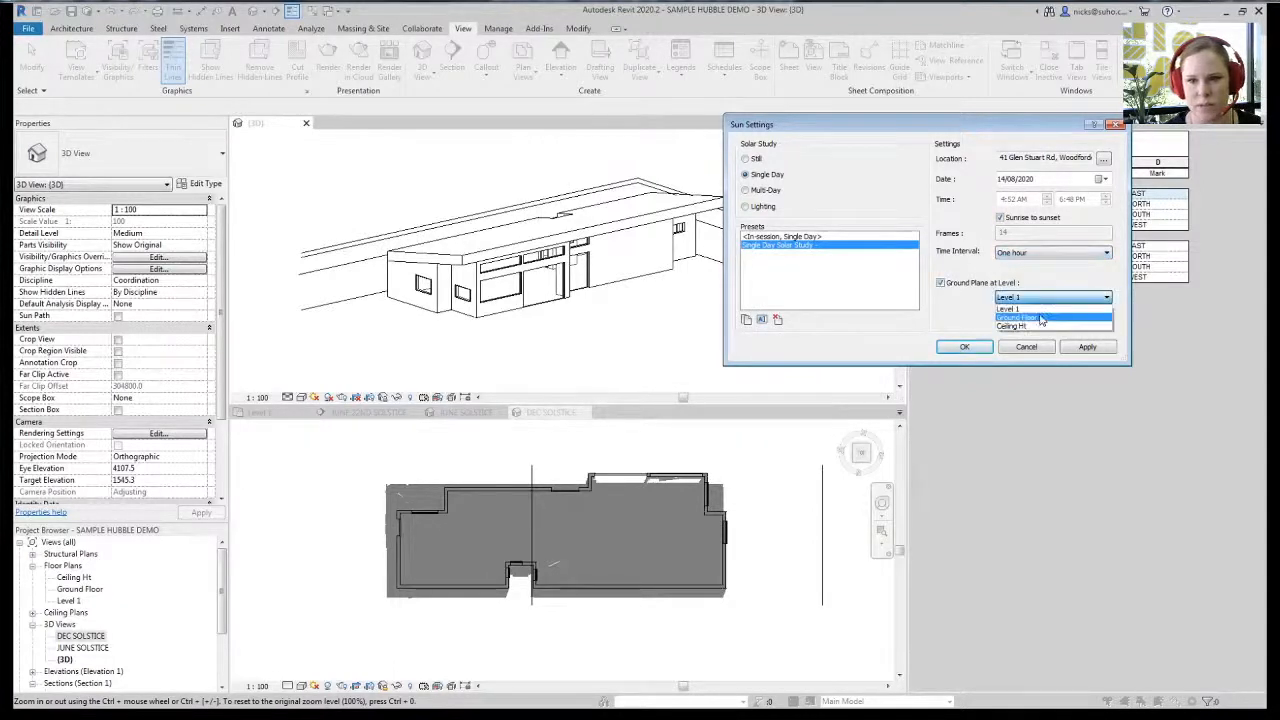
pyautogui.click(1042, 314)
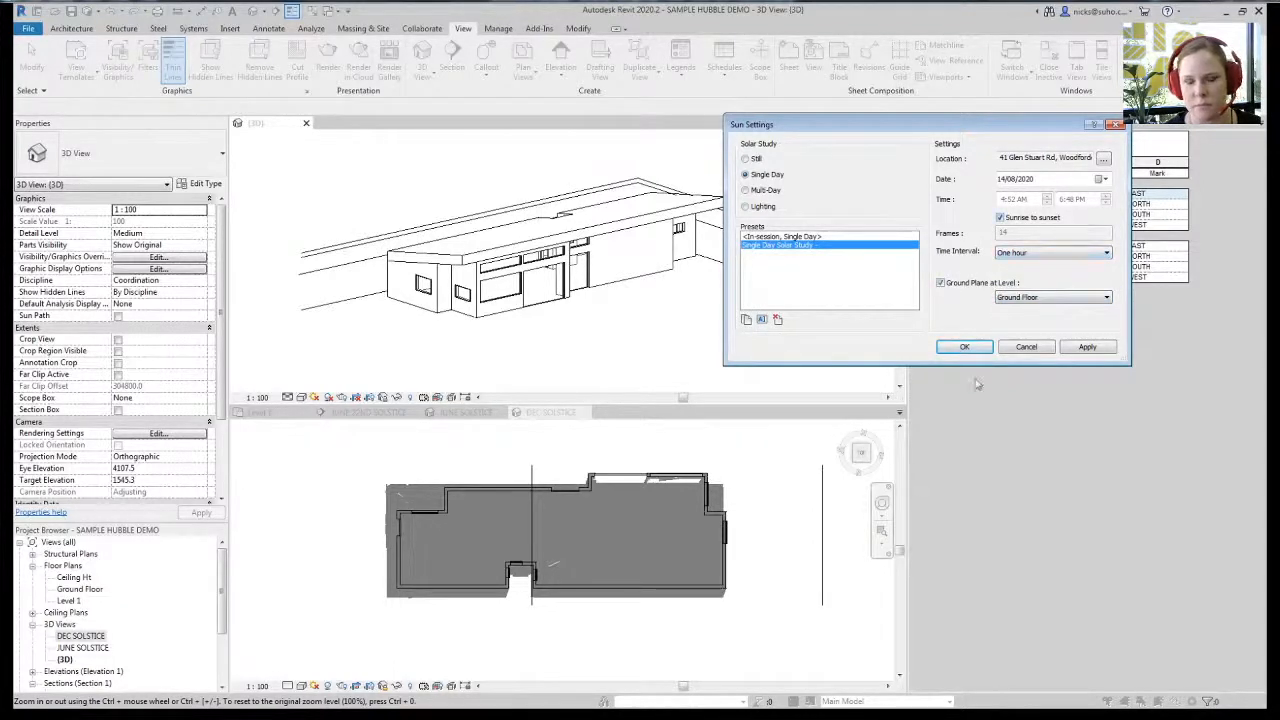
# - Set the solar study date to 22 June and confirm the settings
pyautogui.click(1100, 179)
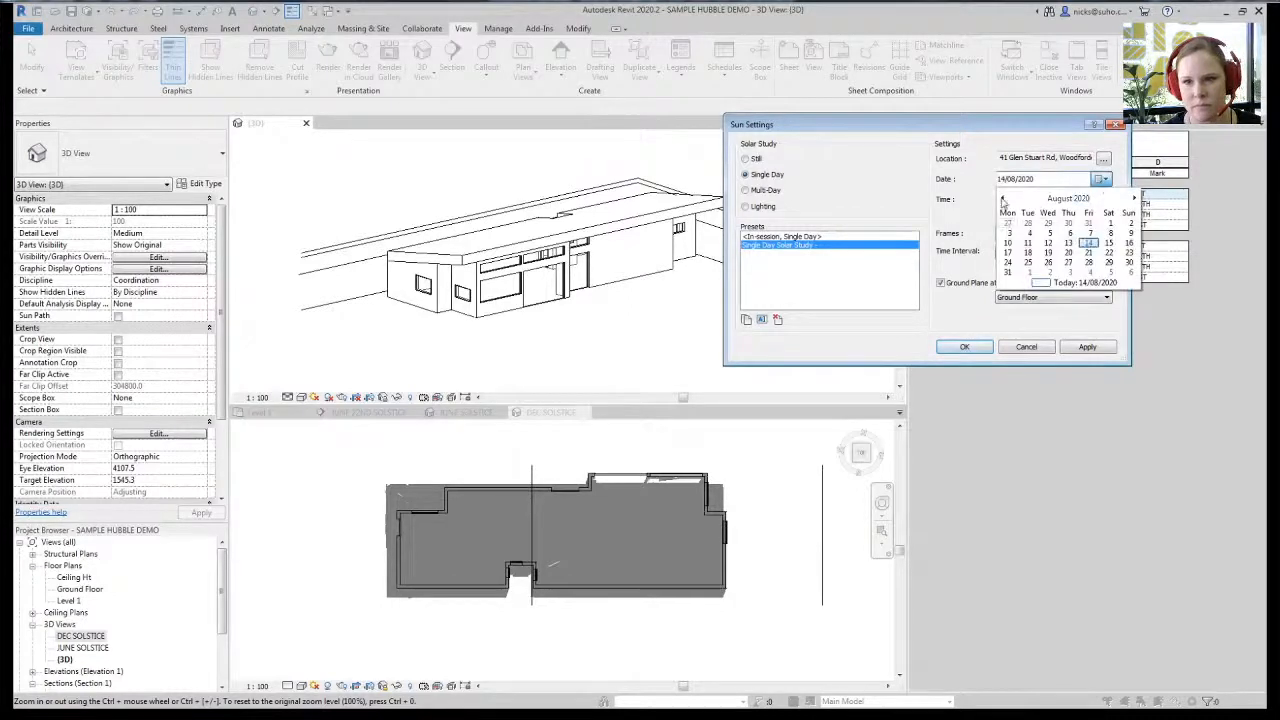
pyautogui.click(1001, 201)
pyautogui.click(1001, 201)
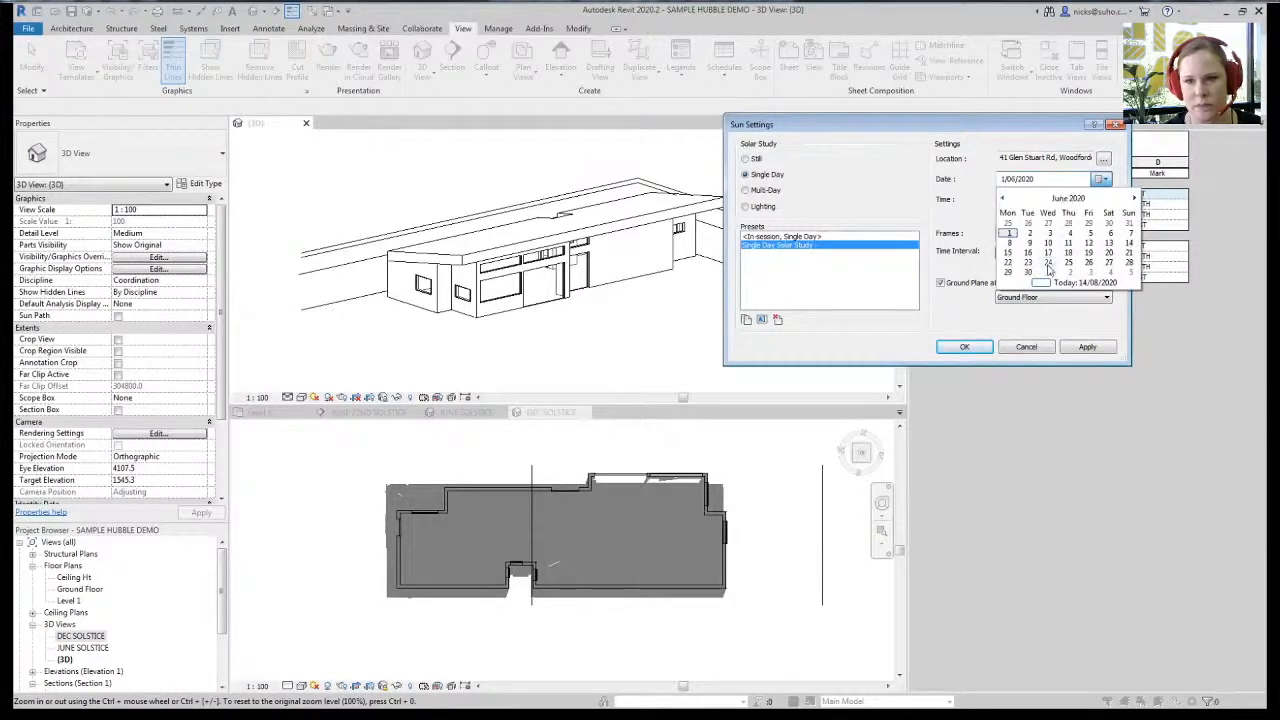
pyautogui.click(1048, 264)
pyautogui.click(982, 348)
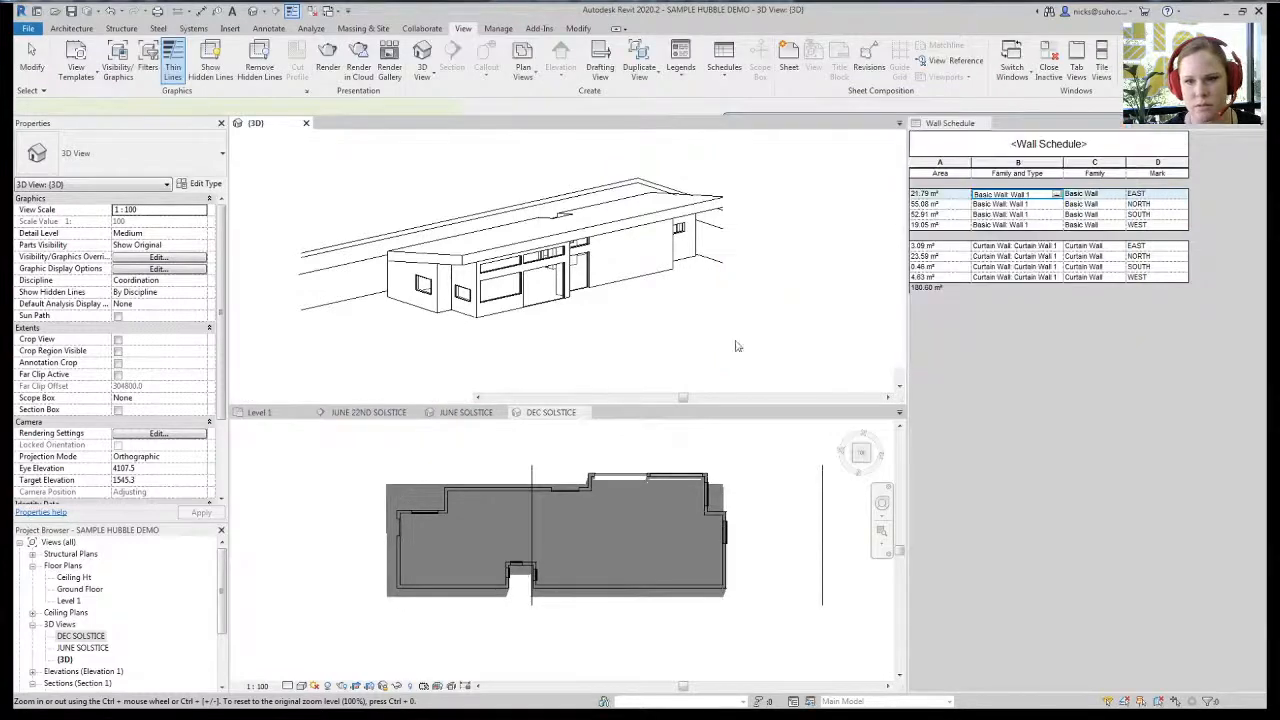
# - Preview the solar study in the 3D view and play the shadows through 22 June 2020
pyautogui.click(326, 398)
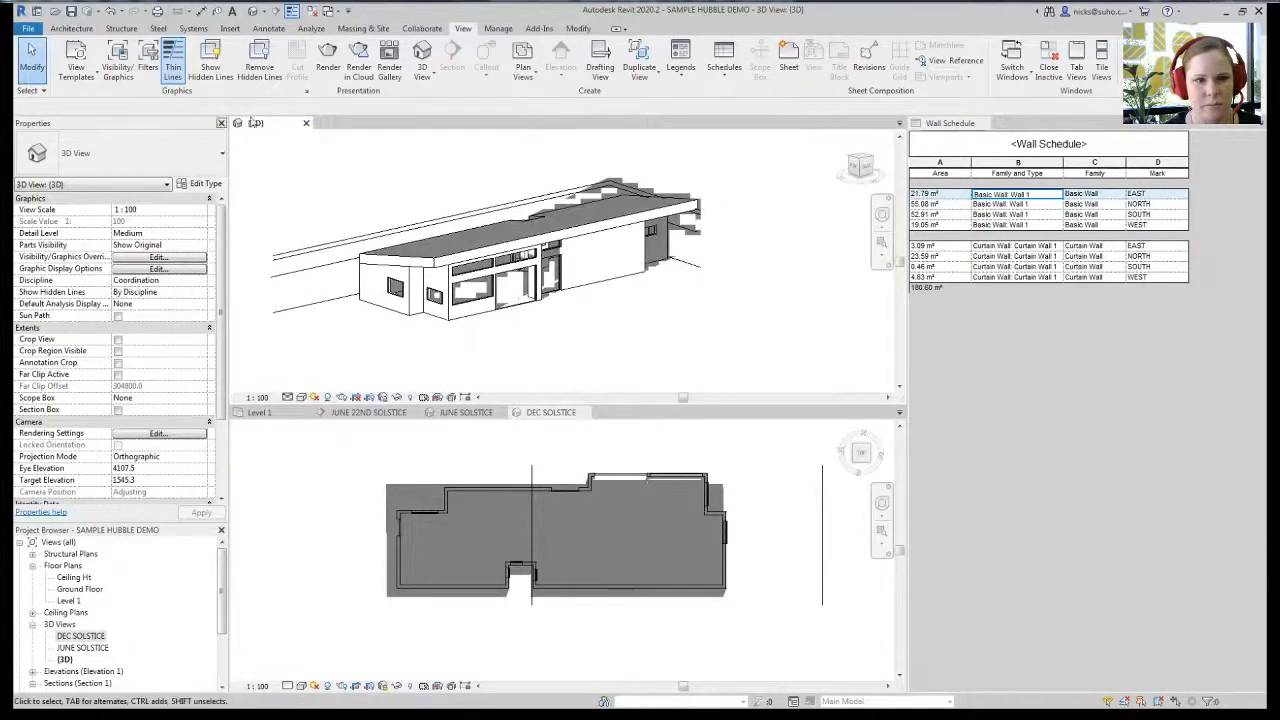
pyautogui.click(315, 397)
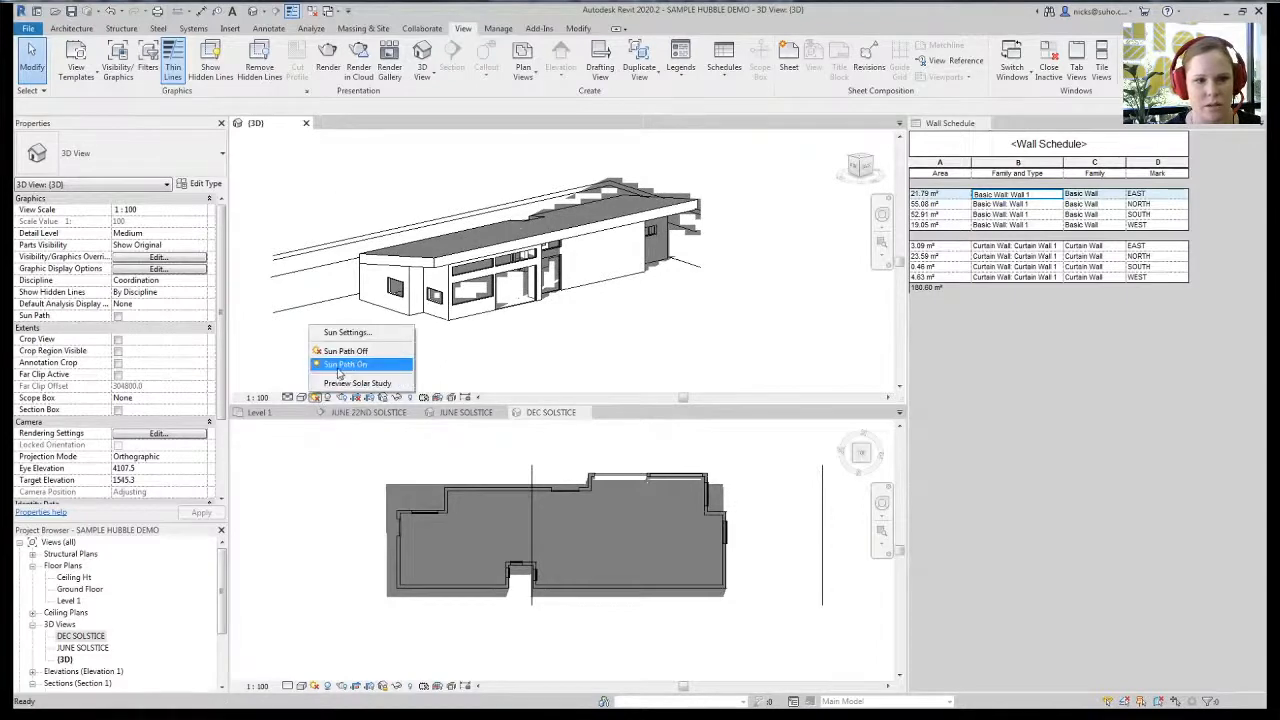
pyautogui.click(358, 383)
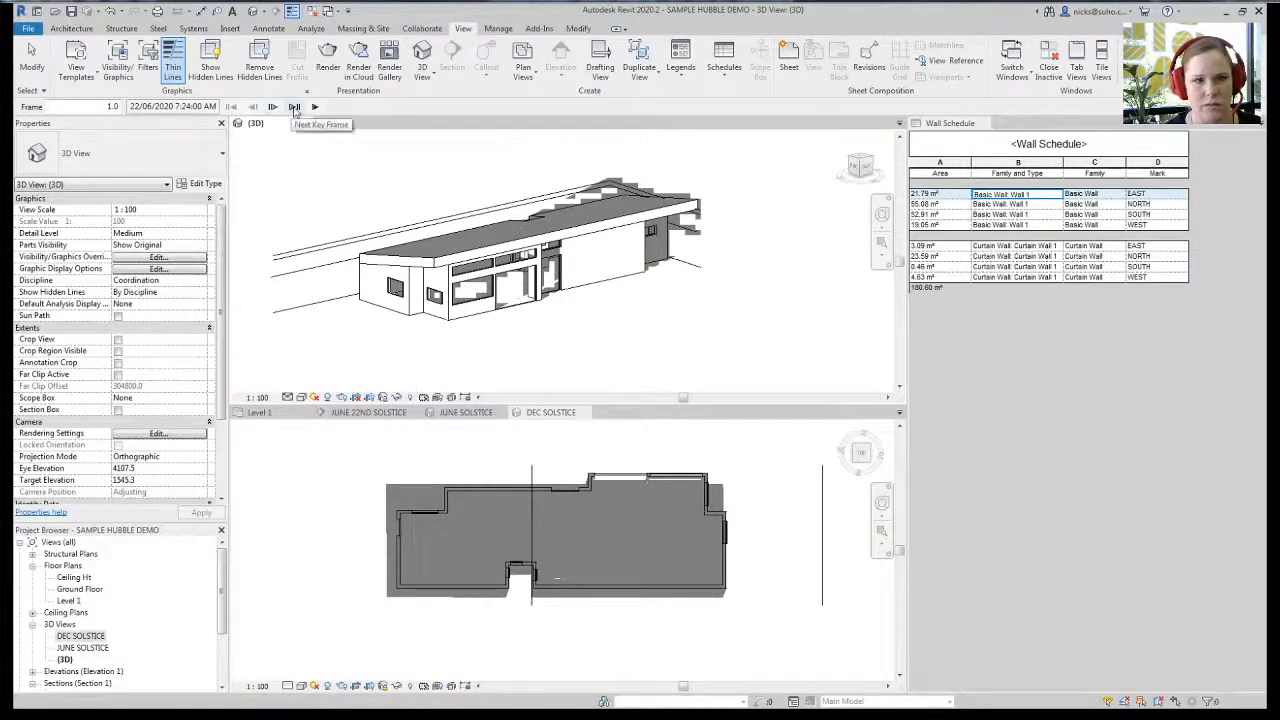
pyautogui.click(315, 107)
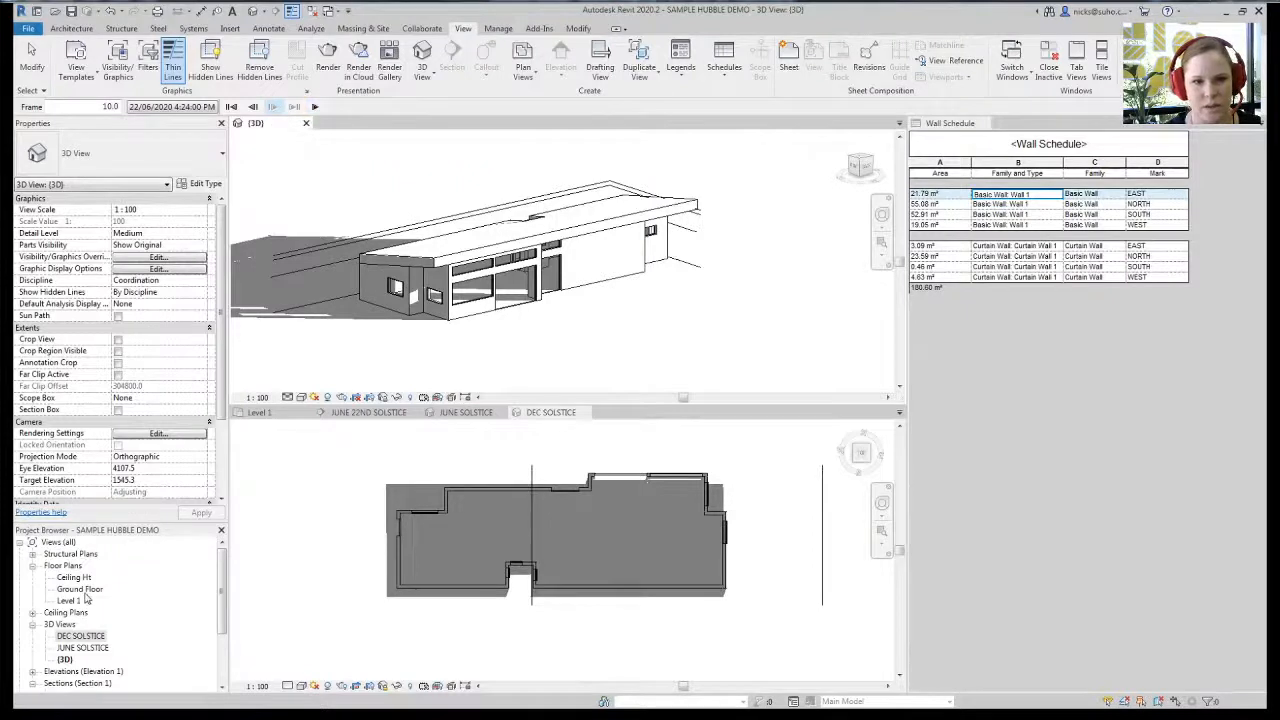
# - Duplicate the (3D) view and name the copy JUNE SOLSTICE 3D
pyautogui.click(65, 659)
pyautogui.rightClick(65, 659)
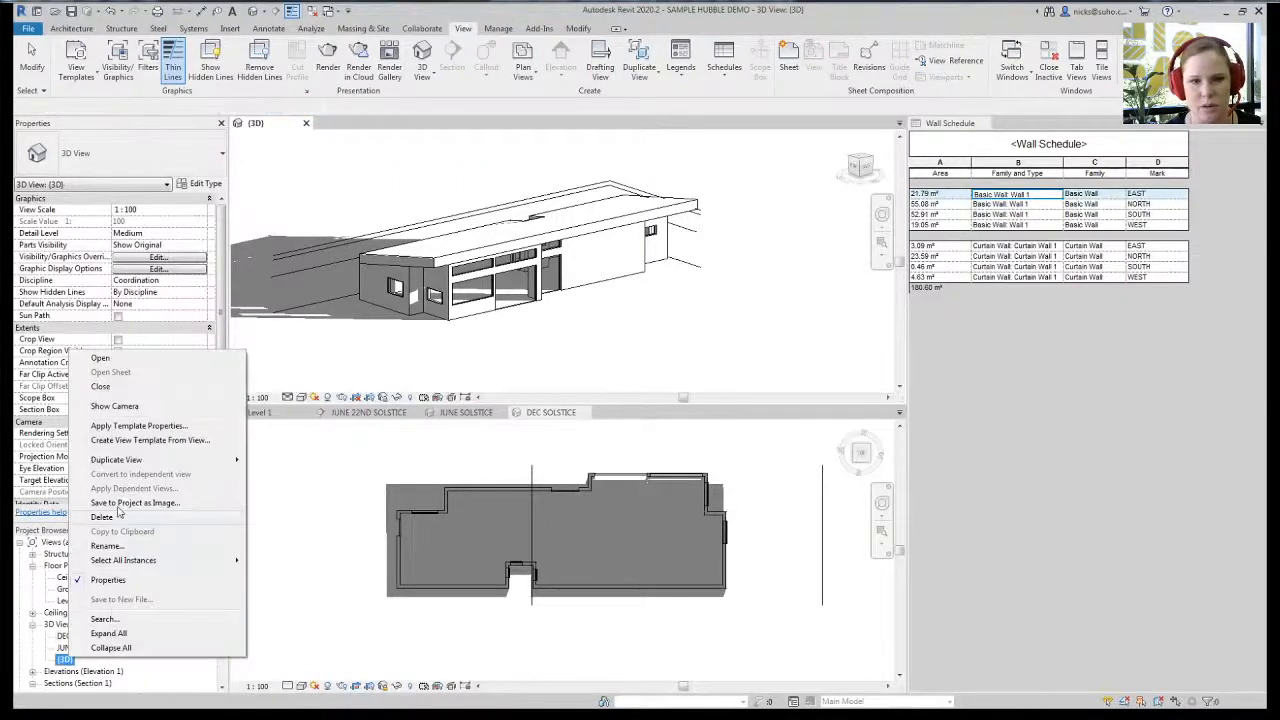
pyautogui.moveTo(127, 459)
pyautogui.click(265, 459)
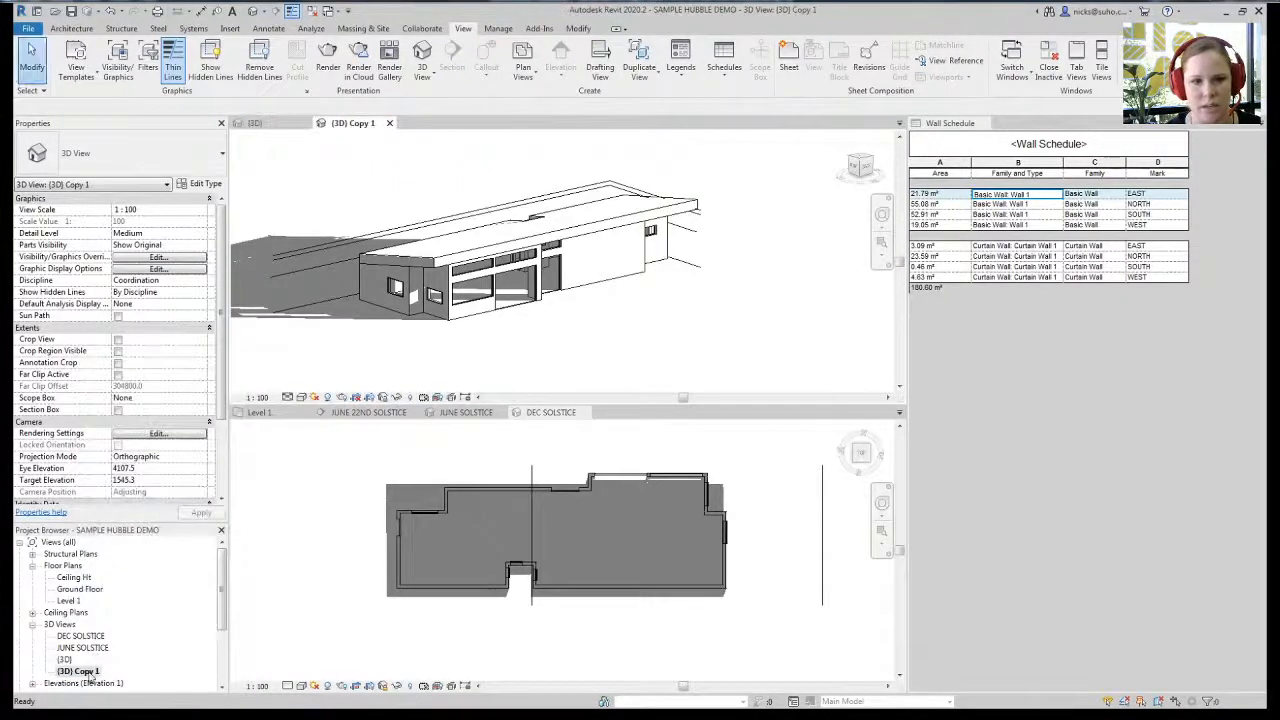
pyautogui.rightClick(88, 671)
pyautogui.click(127, 560)
pyautogui.press('BackSpace')
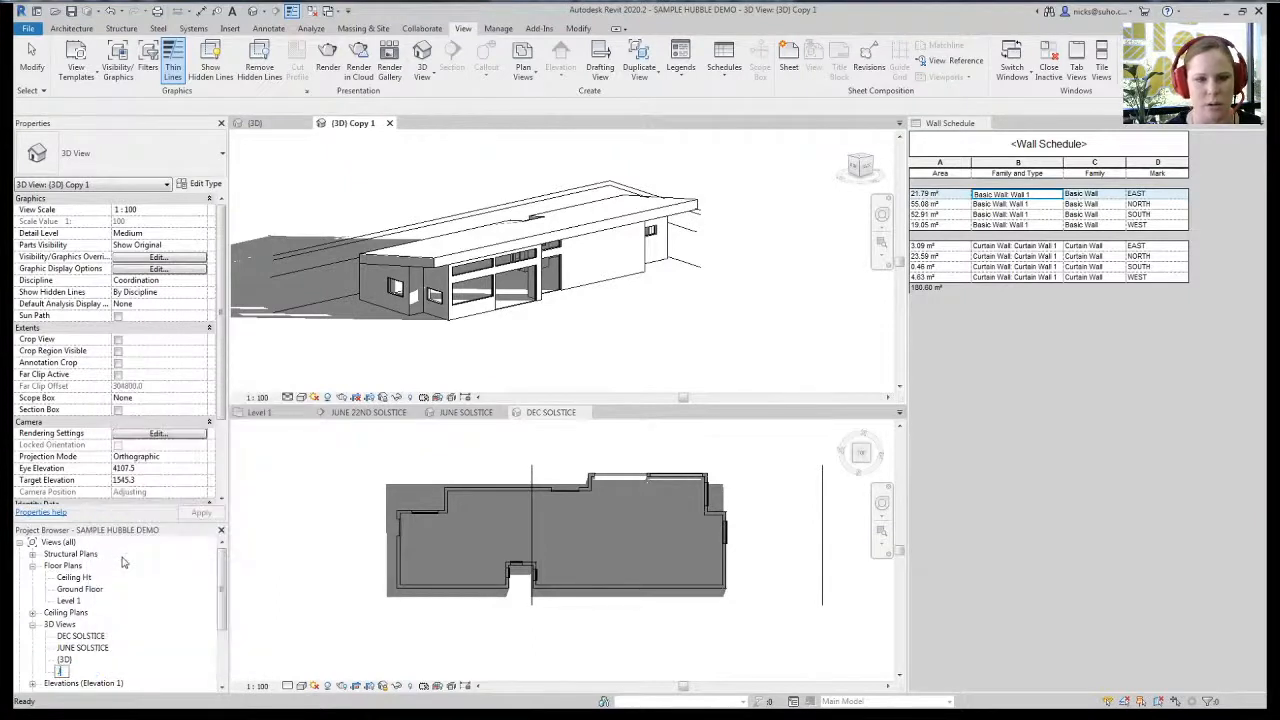
pyautogui.write('JUNE SOLSTICE')
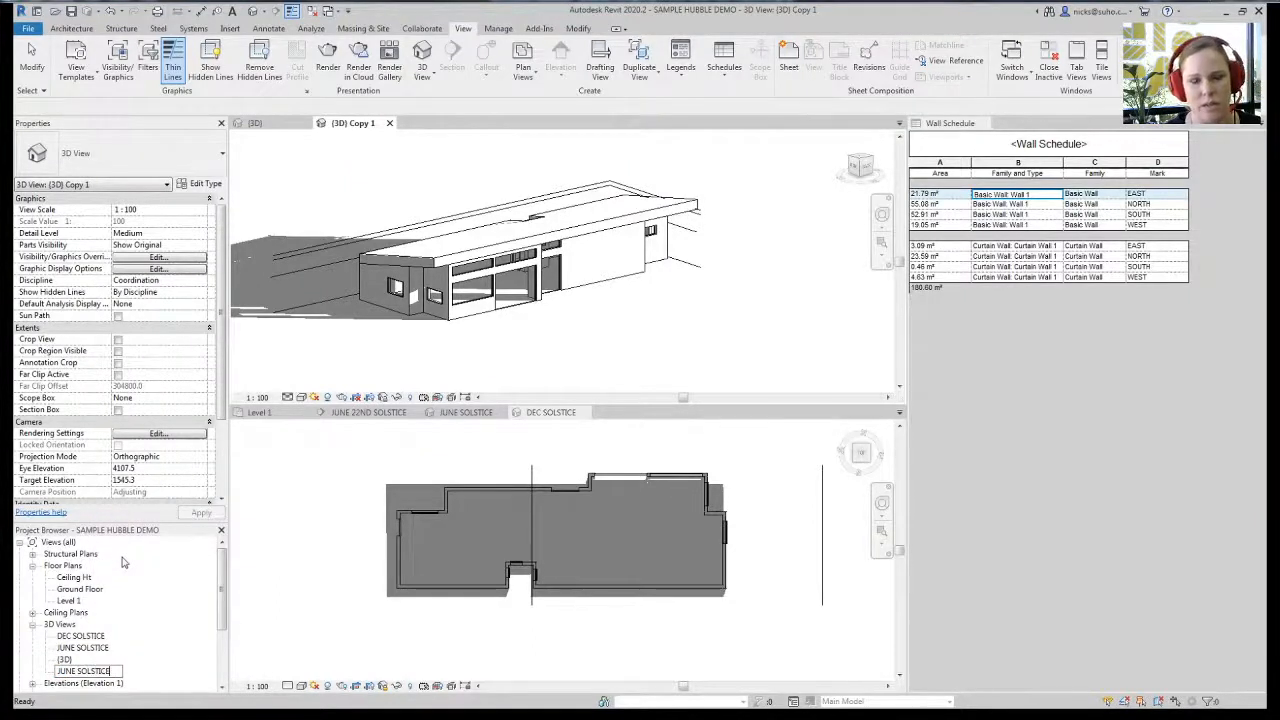
pyautogui.write(' 3')
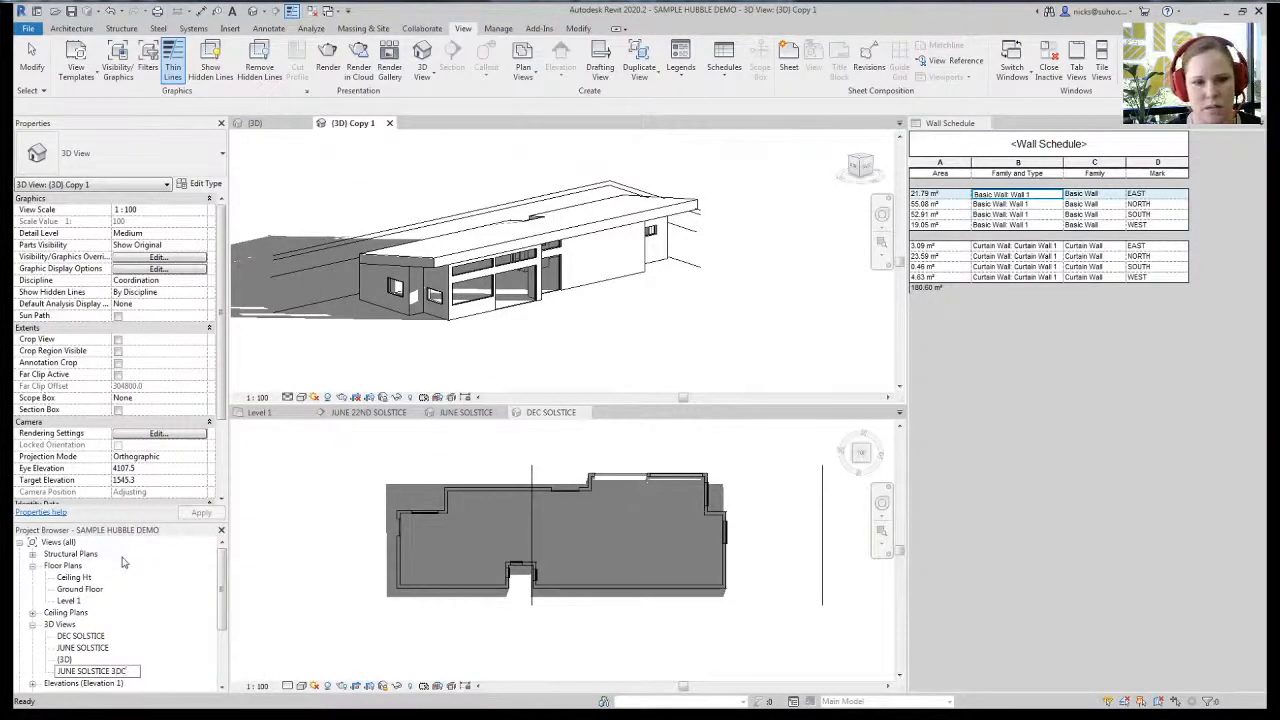
pyautogui.write('D')
pyautogui.press('Return')
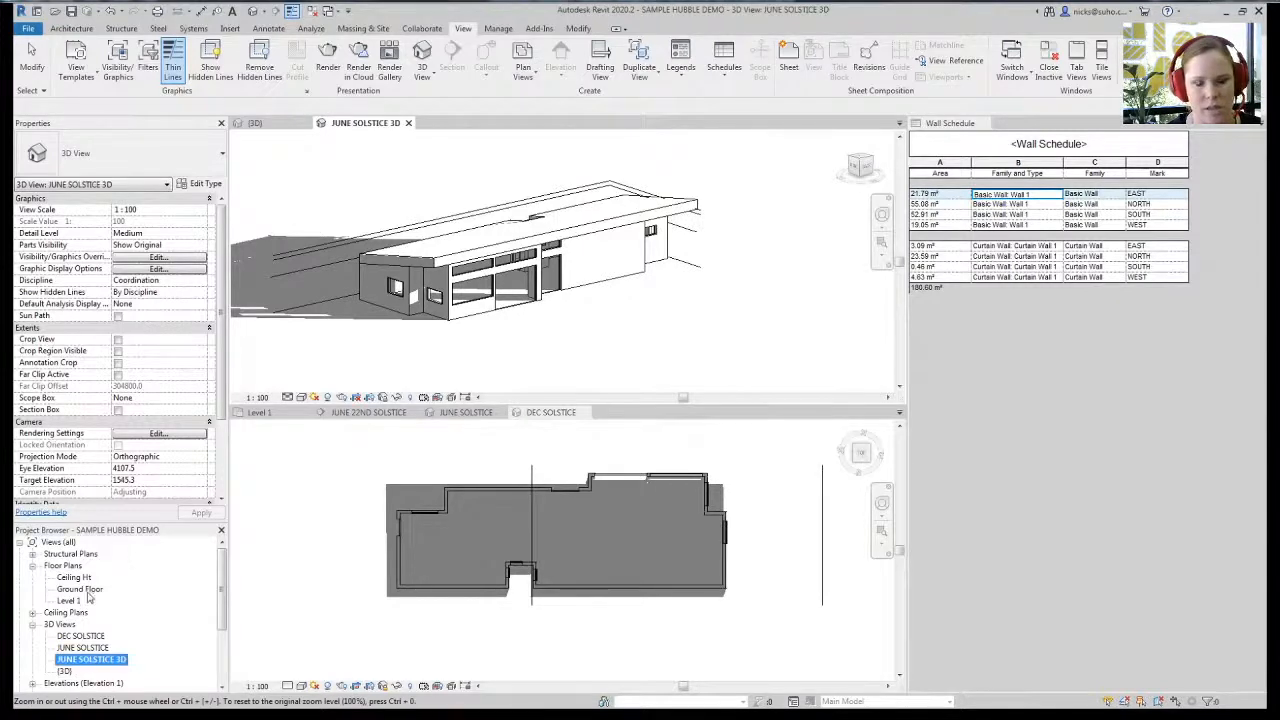
# - Duplicate JUNE SOLSTICE 3D; naming the copy DEC SOLSTICE raises a duplicate-name warning
pyautogui.rightClick(90, 662)
pyautogui.moveTo(136, 460)
pyautogui.click(300, 460)
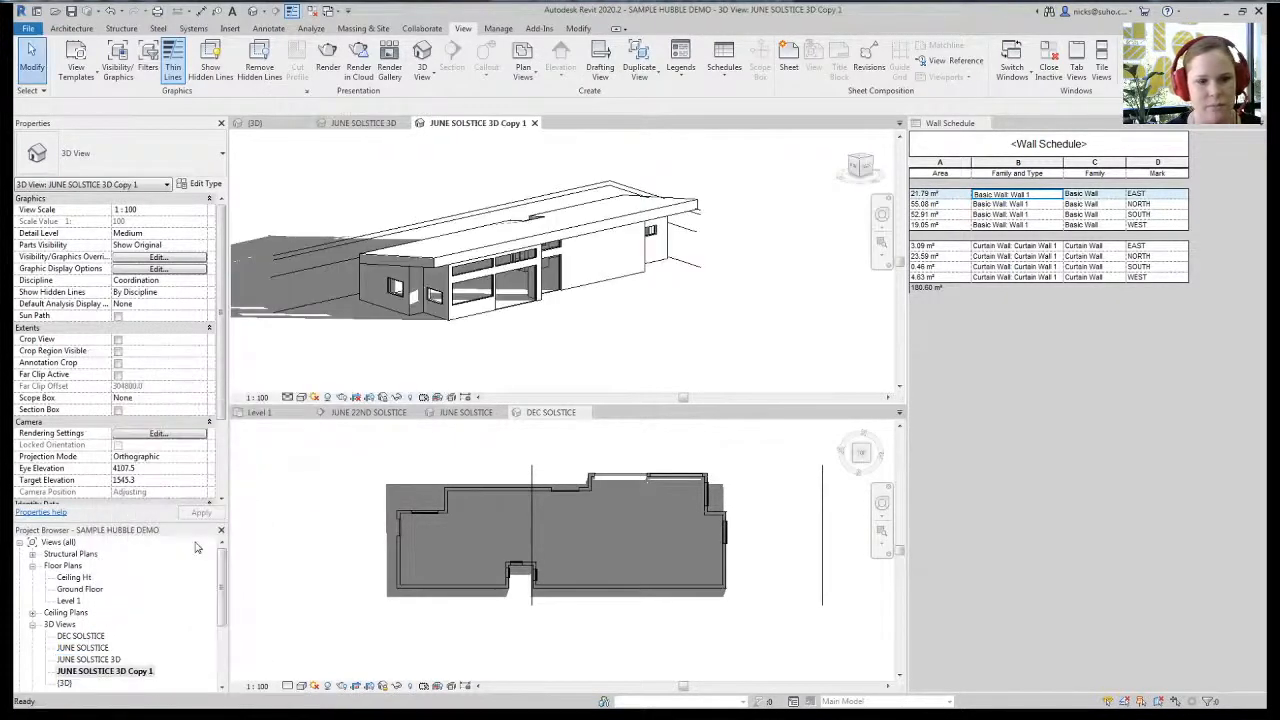
pyautogui.rightClick(108, 672)
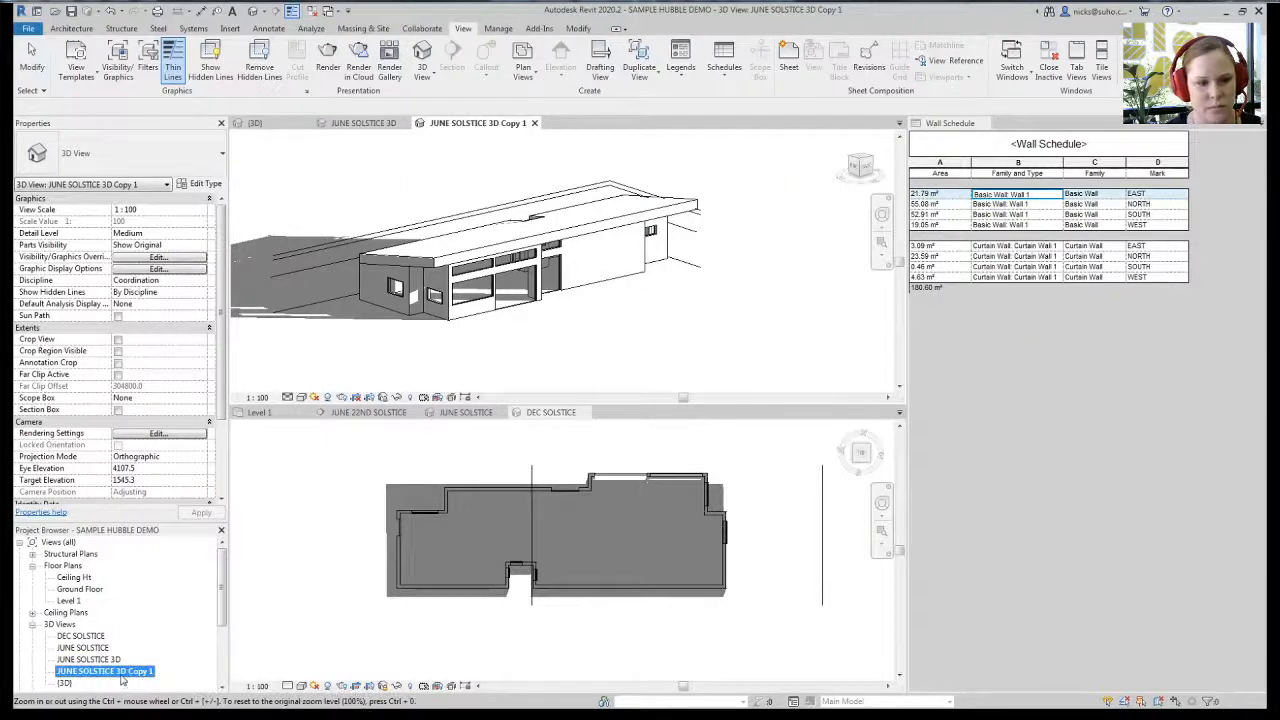
pyautogui.click(159, 563)
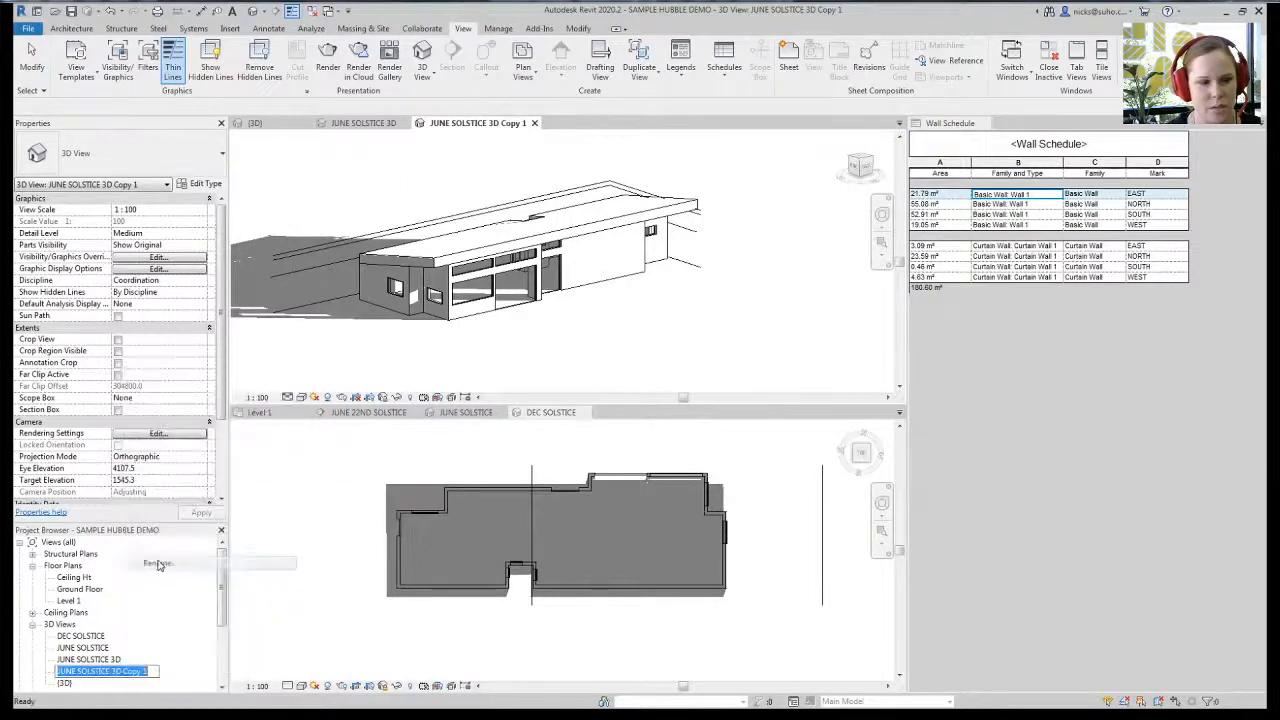
pyautogui.write('DEC SO')
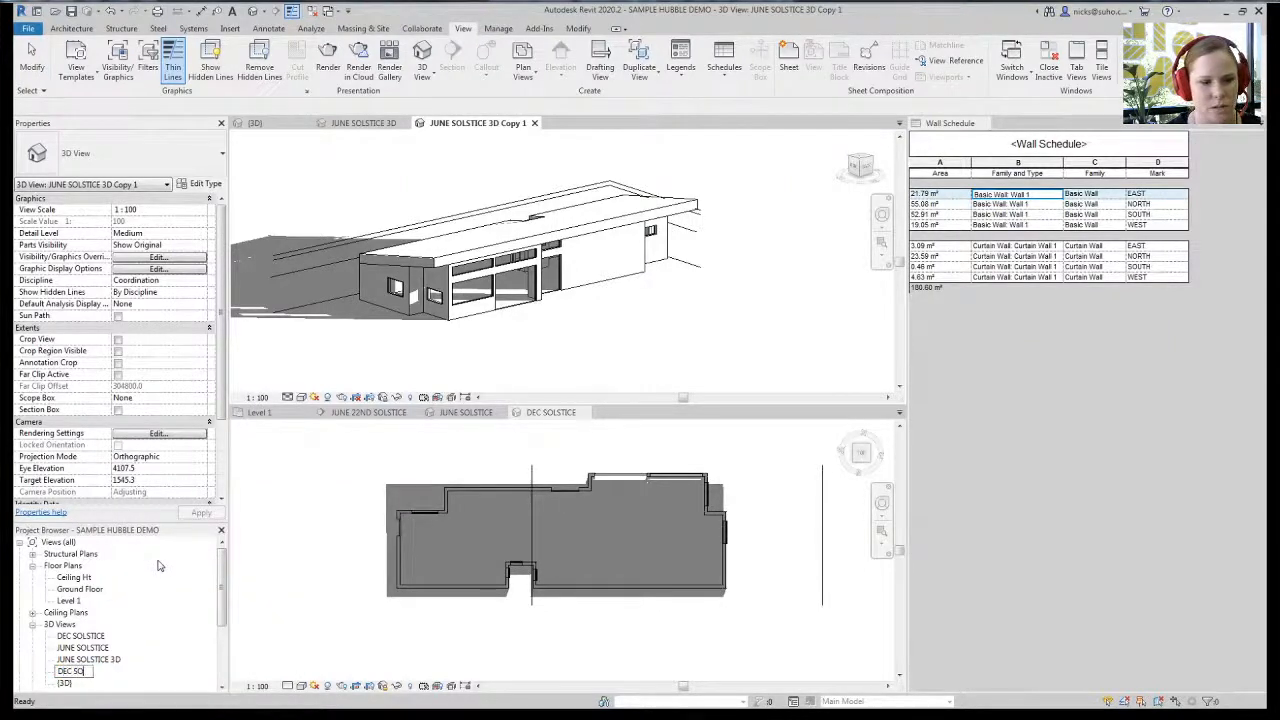
pyautogui.write('LSTICE')
pyautogui.press('Return')
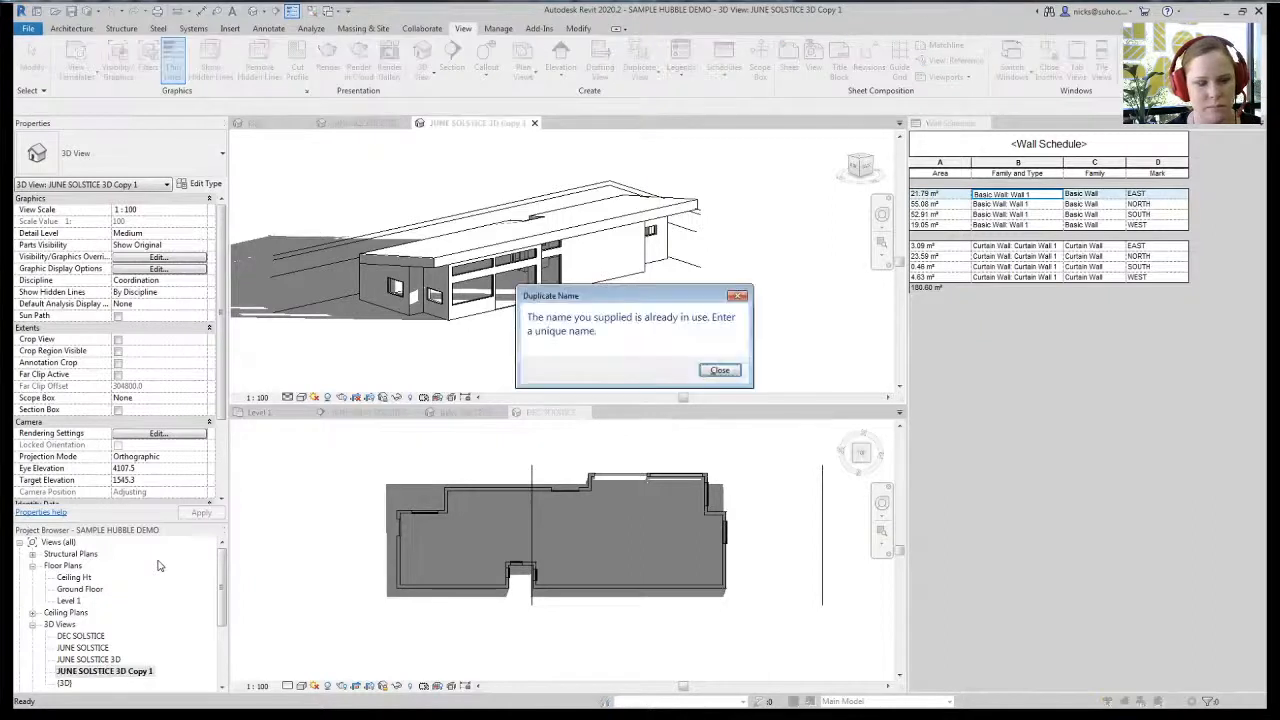
pyautogui.click(716, 370)
# - Rename the copy to DEC SOLSTICE 3D, dropping the Copy 1 suffix
pyautogui.click(106, 673)
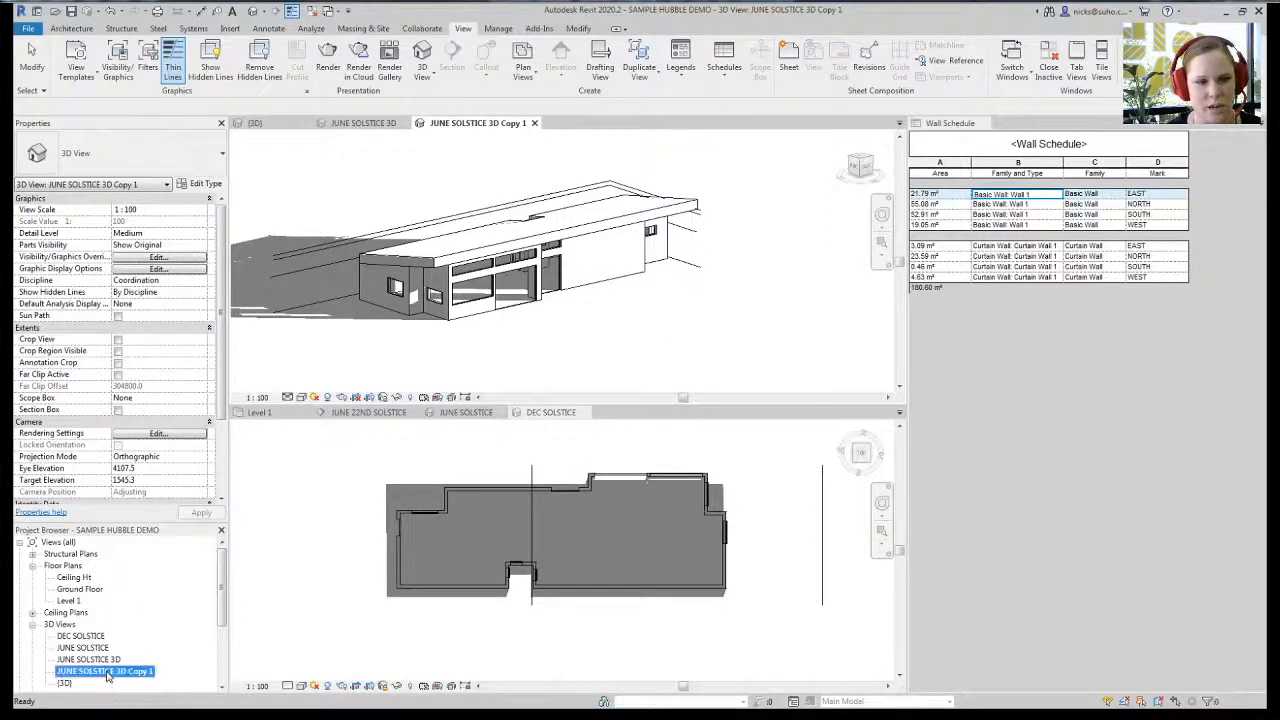
pyautogui.doubleClick(68, 624)
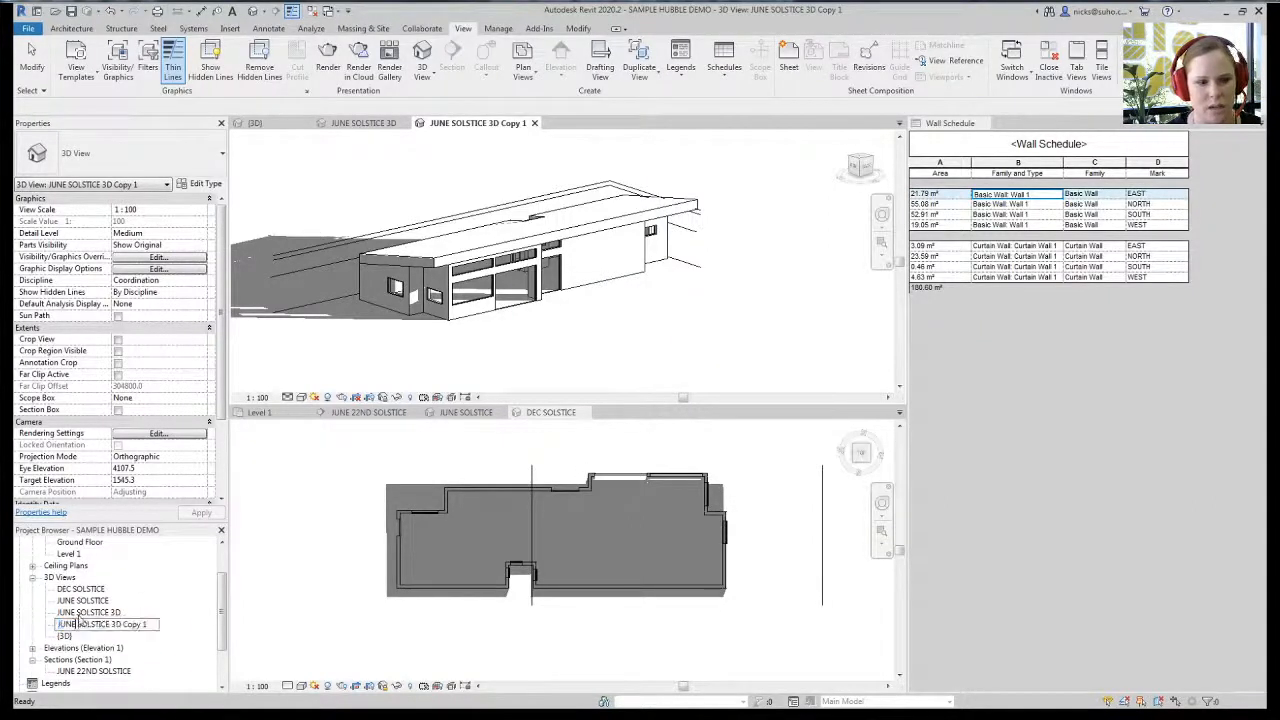
pyautogui.write('DEC')
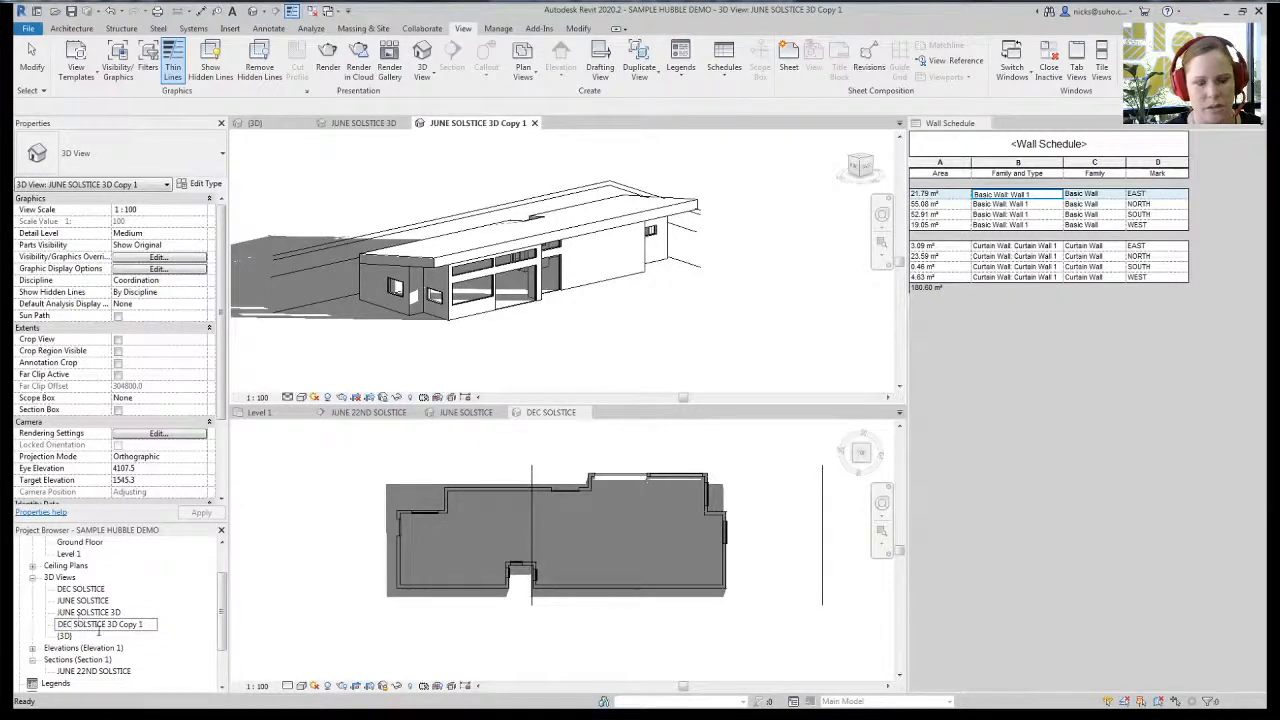
pyautogui.moveTo(117, 626); pyautogui.dragTo(152, 626)
pyautogui.press('BackSpace')
pyautogui.press('Return')
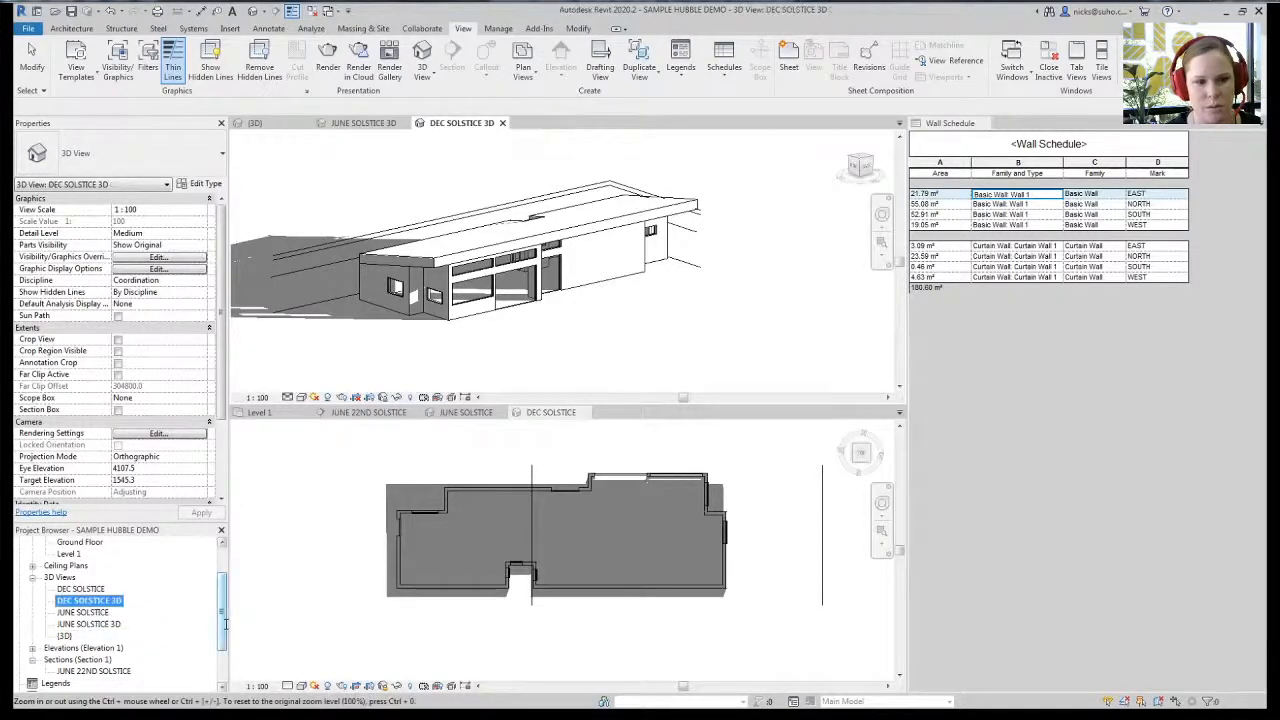
# - Change the DEC SOLSTICE 3D solar study date to 22/12/2020
pyautogui.click(314, 397)
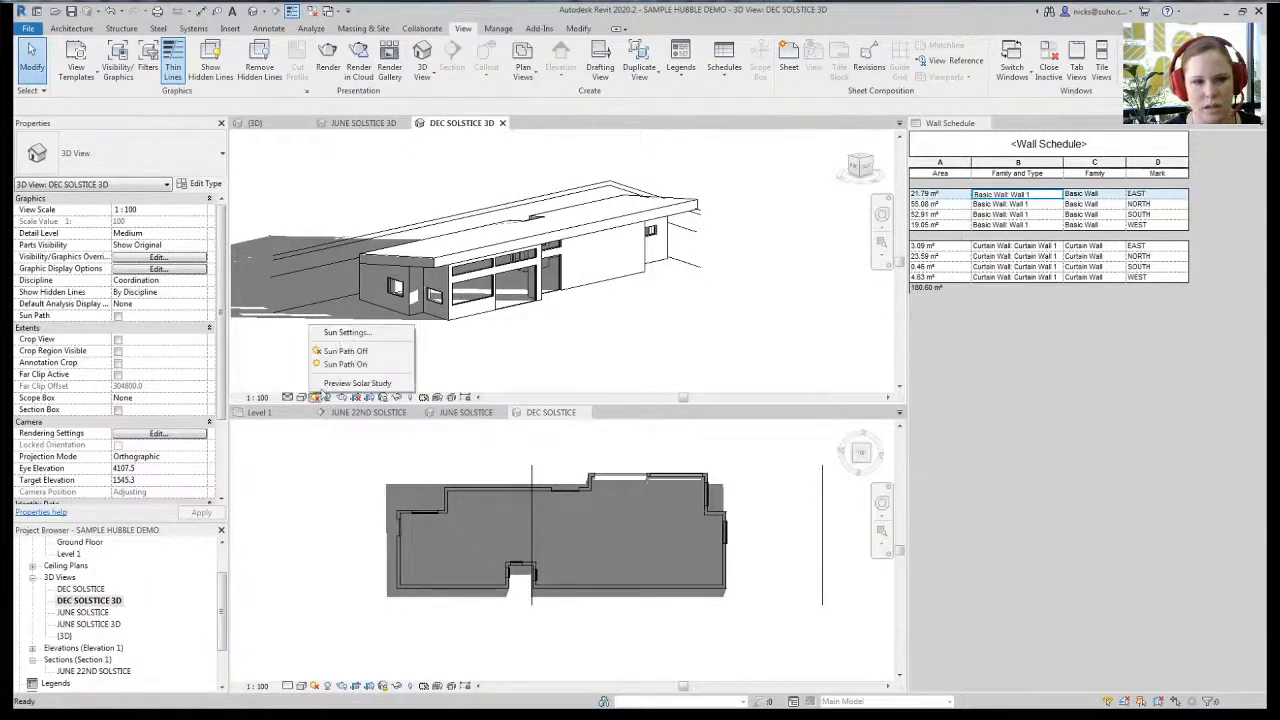
pyautogui.click(340, 336)
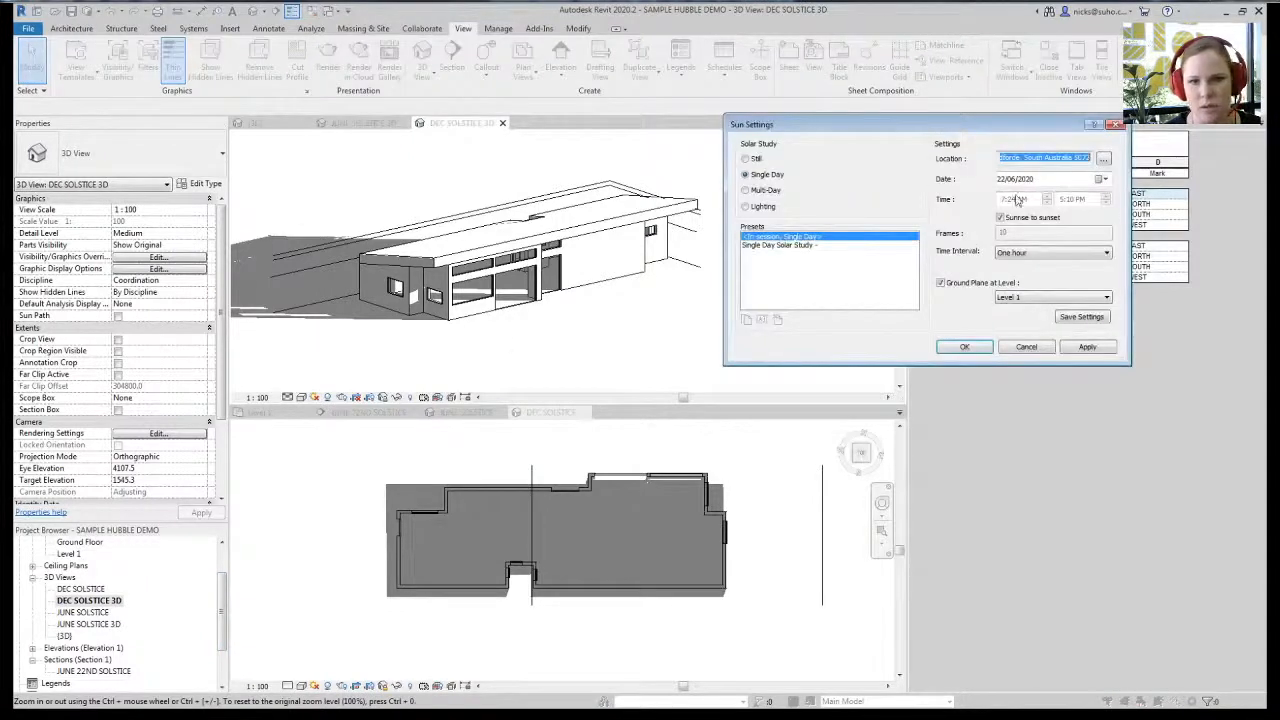
pyautogui.click(776, 245)
pyautogui.click(846, 238)
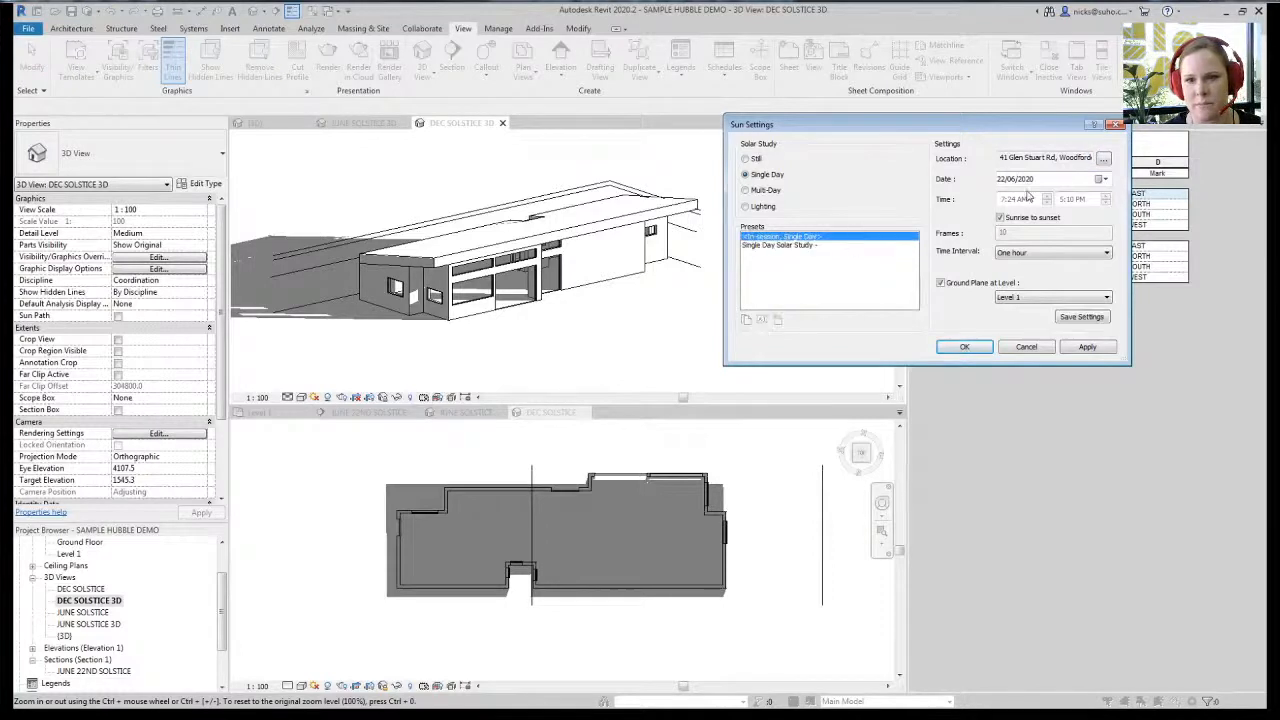
pyautogui.click(1028, 180)
pyautogui.click(1102, 180)
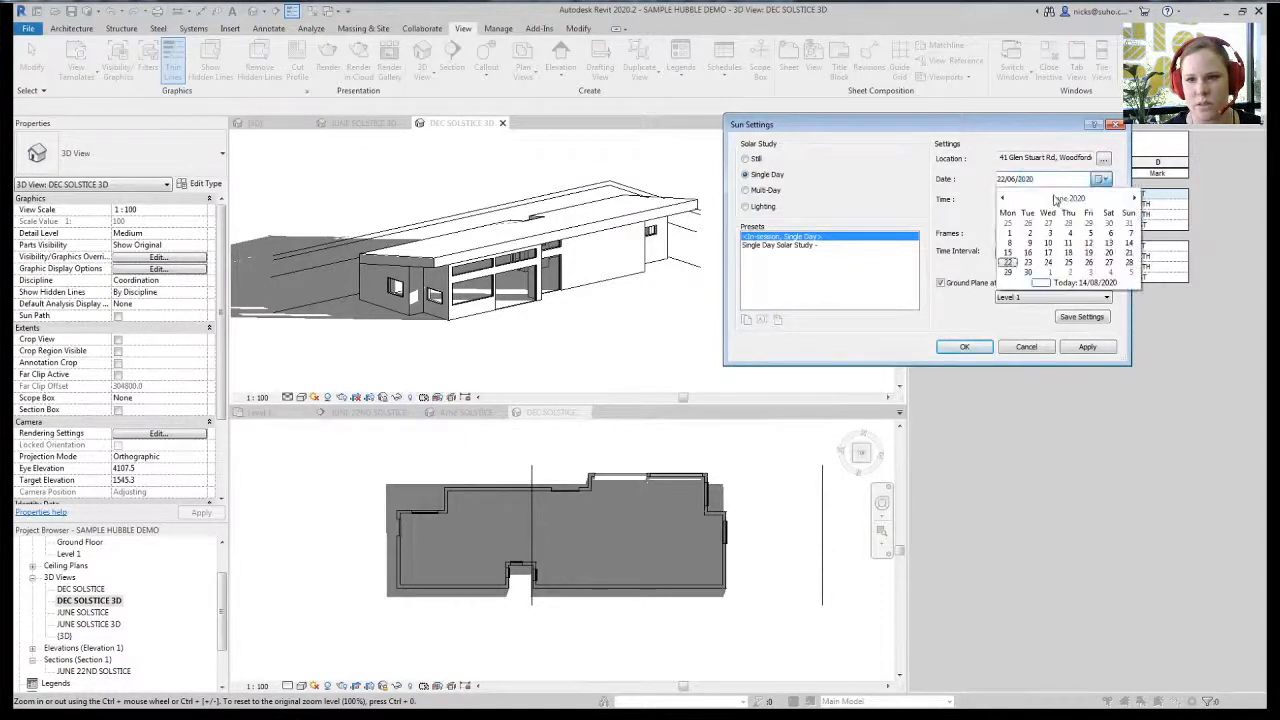
pyautogui.click(1068, 199)
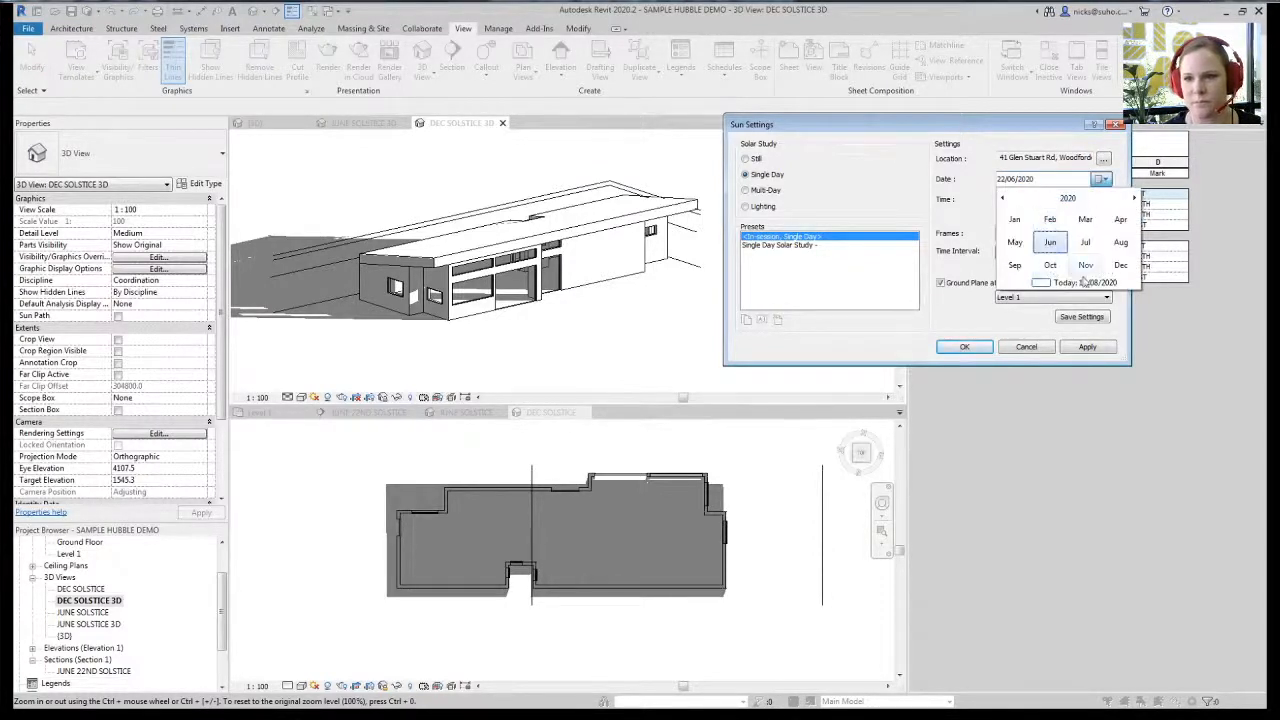
pyautogui.click(1122, 271)
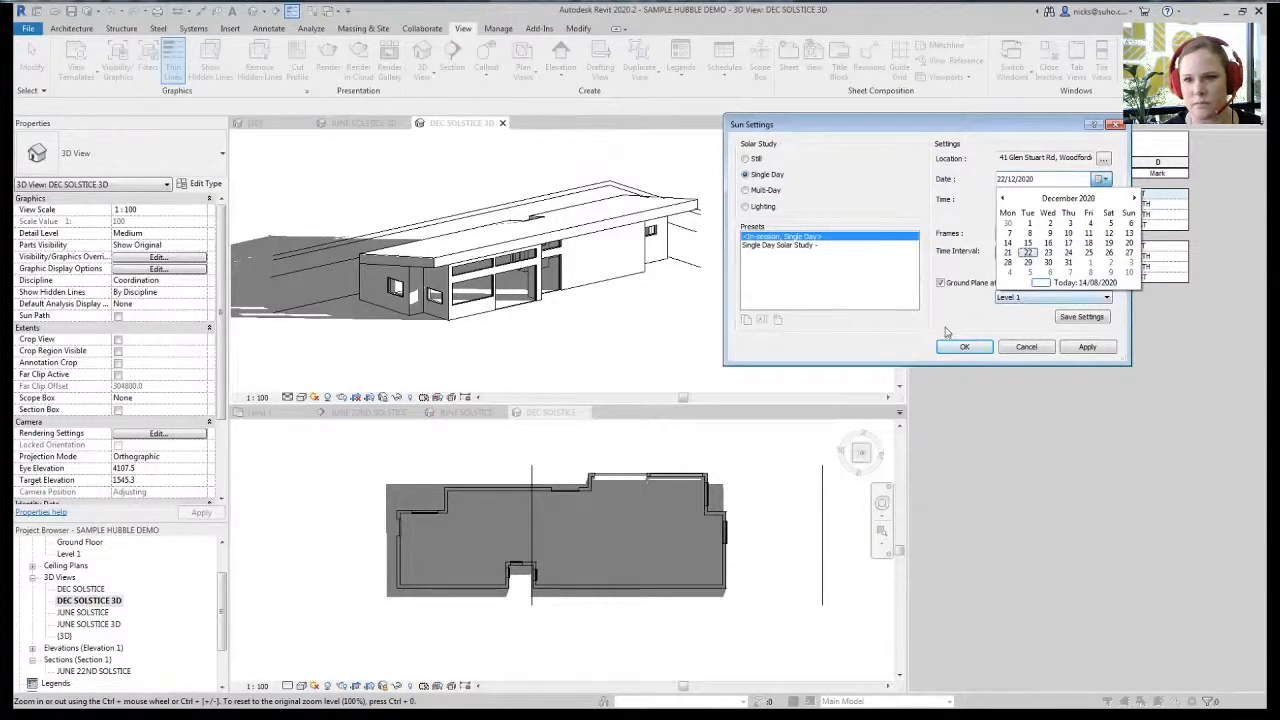
# - Set the ground plane to Ground Floor, apply, then open JUNE SOLSTICE 3D
pyautogui.click(1050, 297)
pyautogui.click(1050, 308)
pyautogui.click(1078, 346)
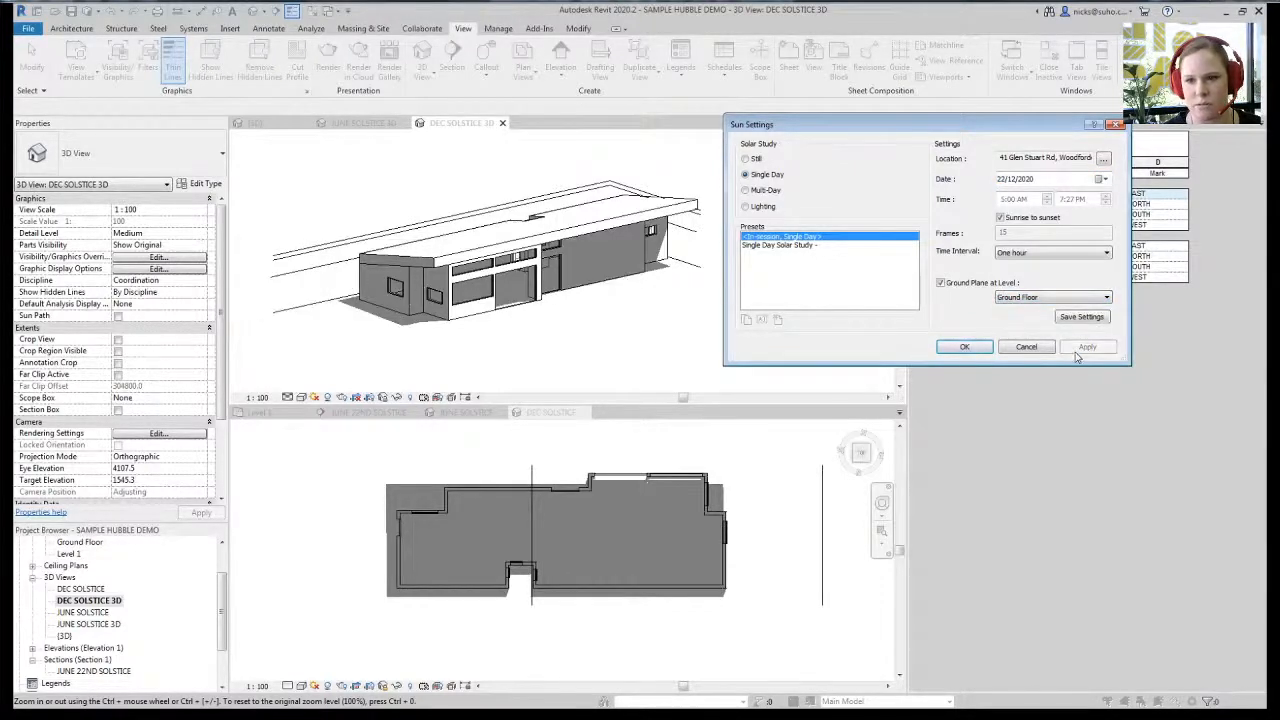
pyautogui.click(964, 346)
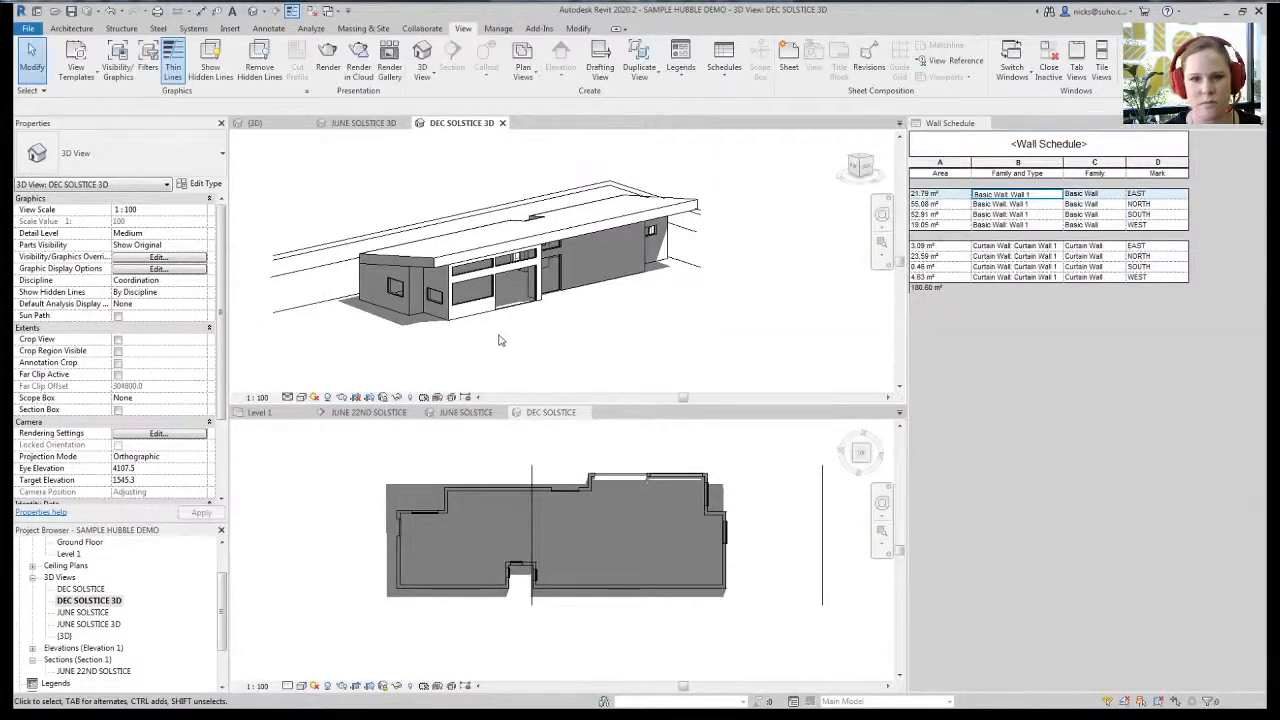
pyautogui.click(118, 603)
pyautogui.doubleClick(103, 626)
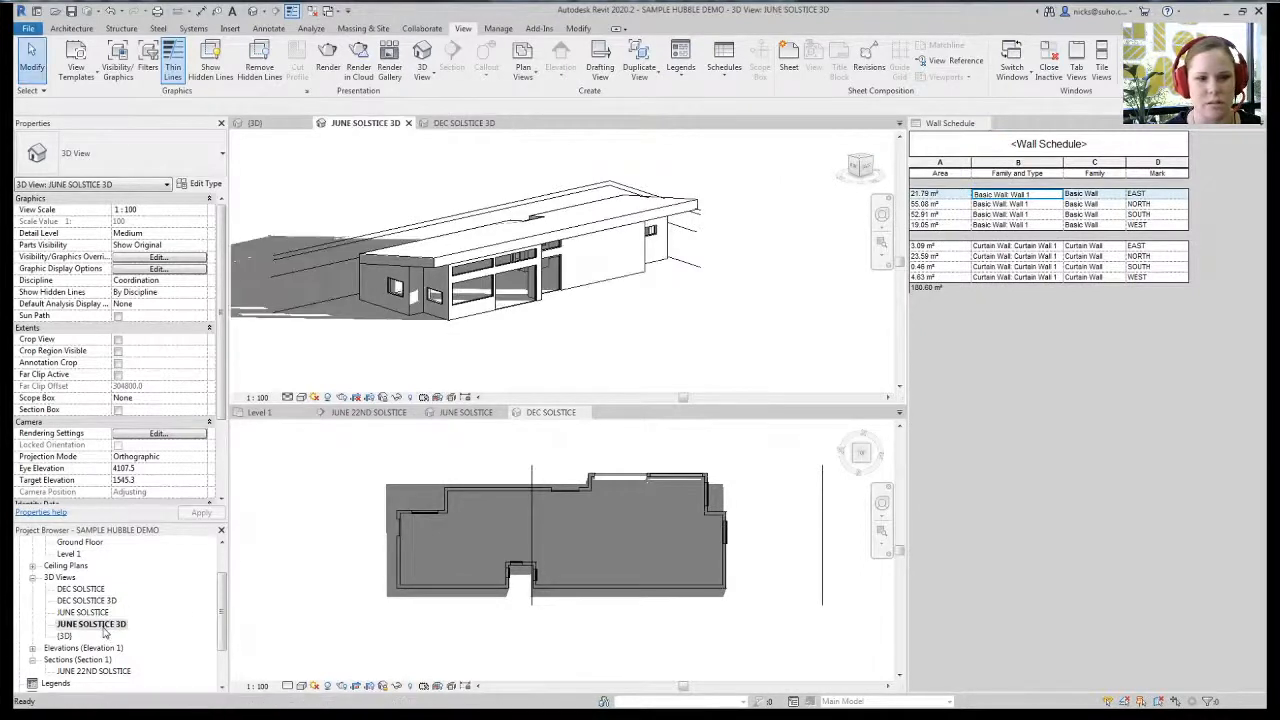
# - Set JUNE SOLSTICE 3D's ground plane to Ground Floor, then compare it with DEC SOLSTICE 3D
pyautogui.click(314, 397)
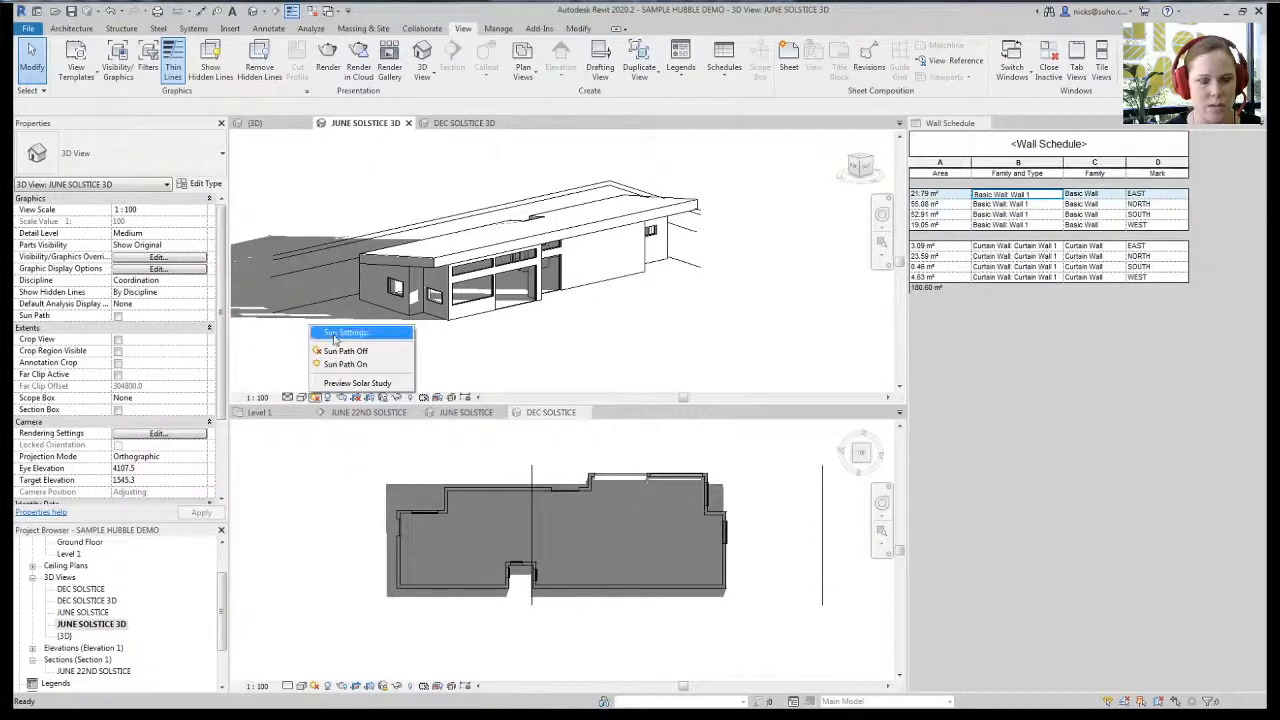
pyautogui.click(340, 333)
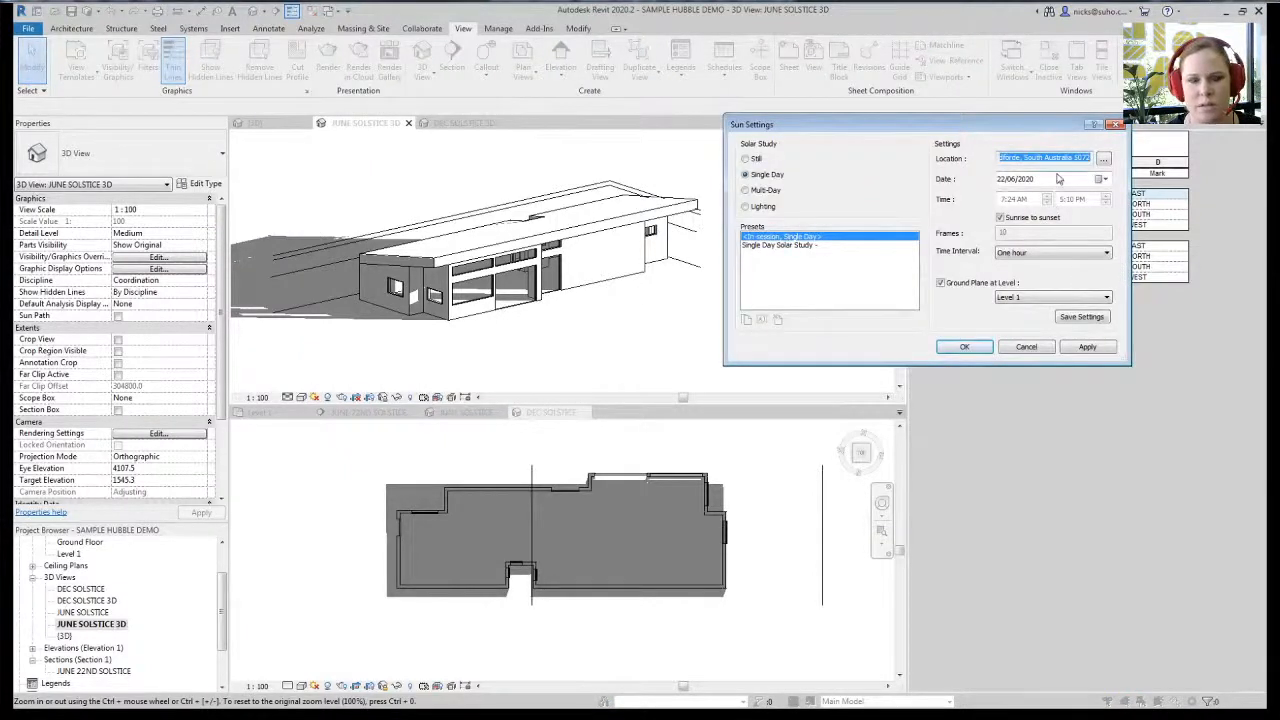
pyautogui.click(1020, 297)
pyautogui.click(1020, 318)
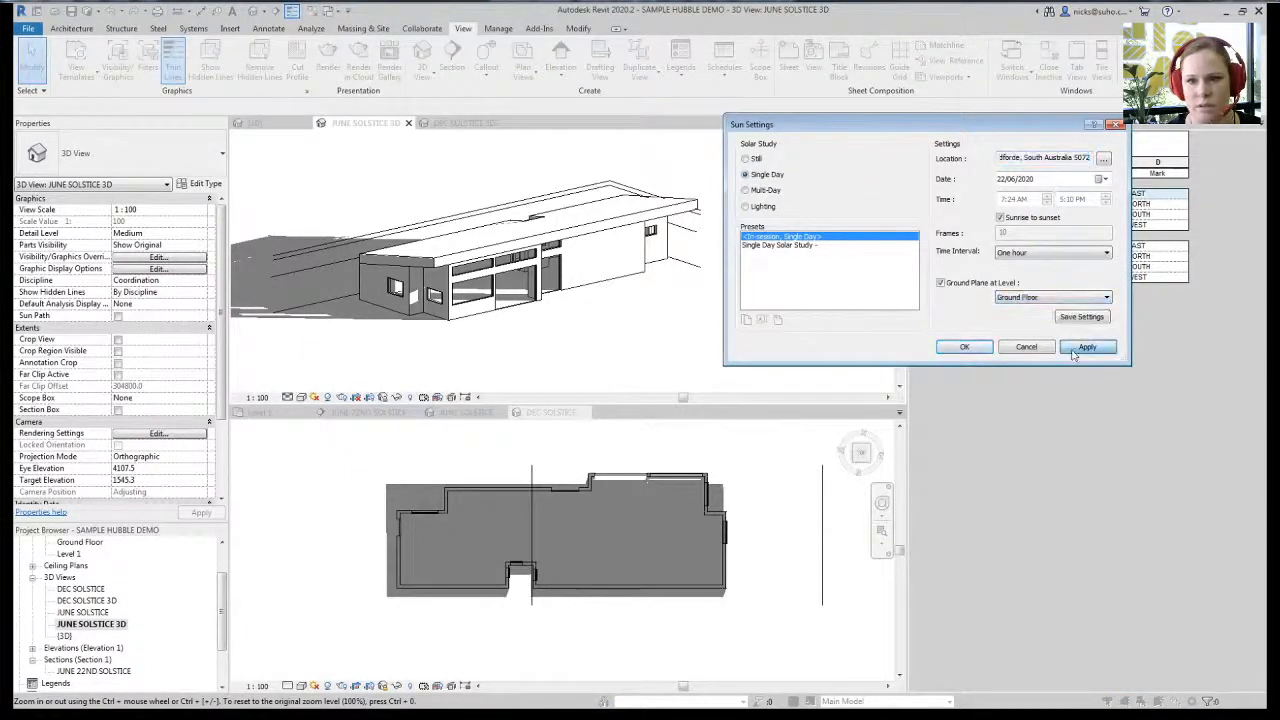
pyautogui.click(964, 346)
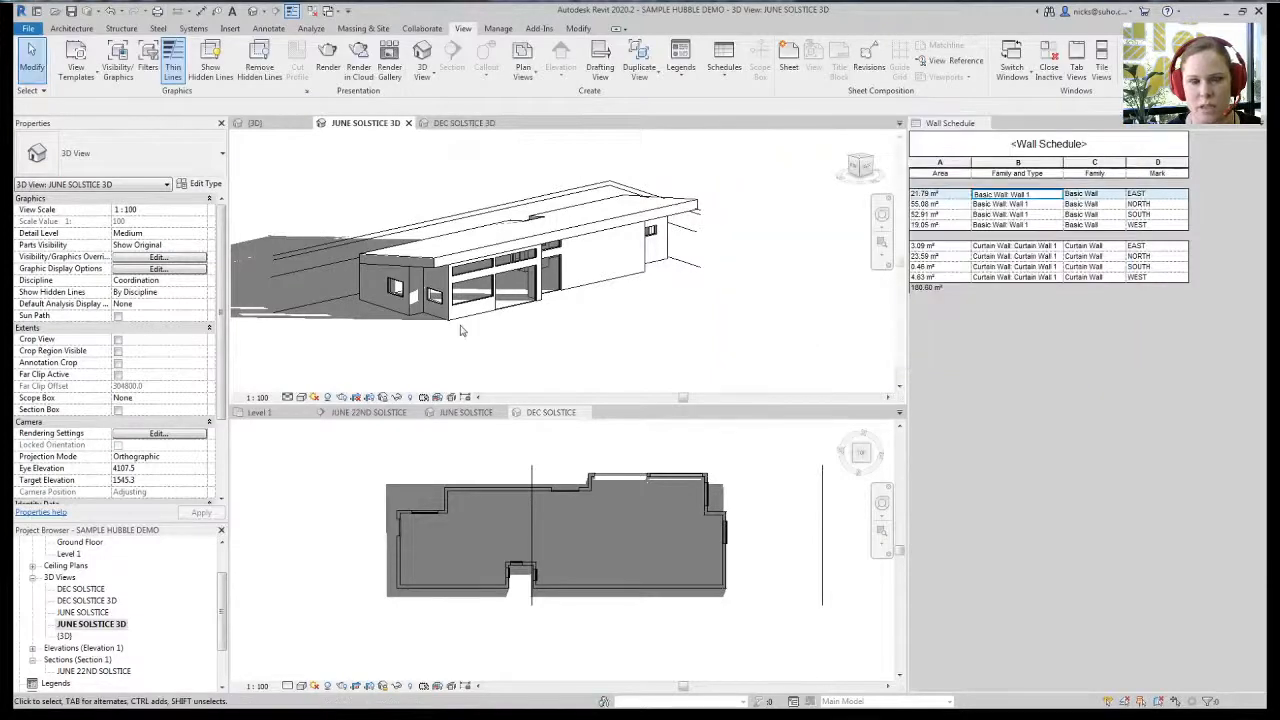
pyautogui.click(460, 123)
pyautogui.click(377, 125)
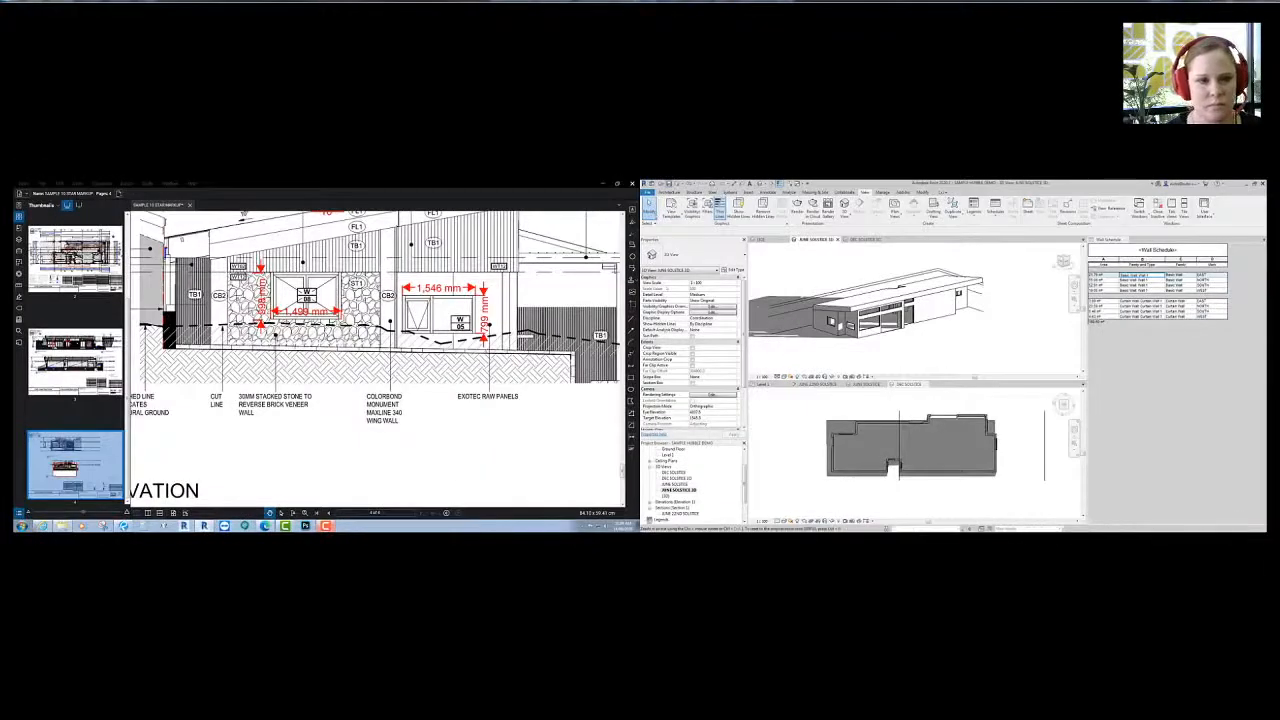
# - Bring the Hubble browser onto the left monitor and start a new energy estimation
pyautogui.hotkey('alt', 'Tab')
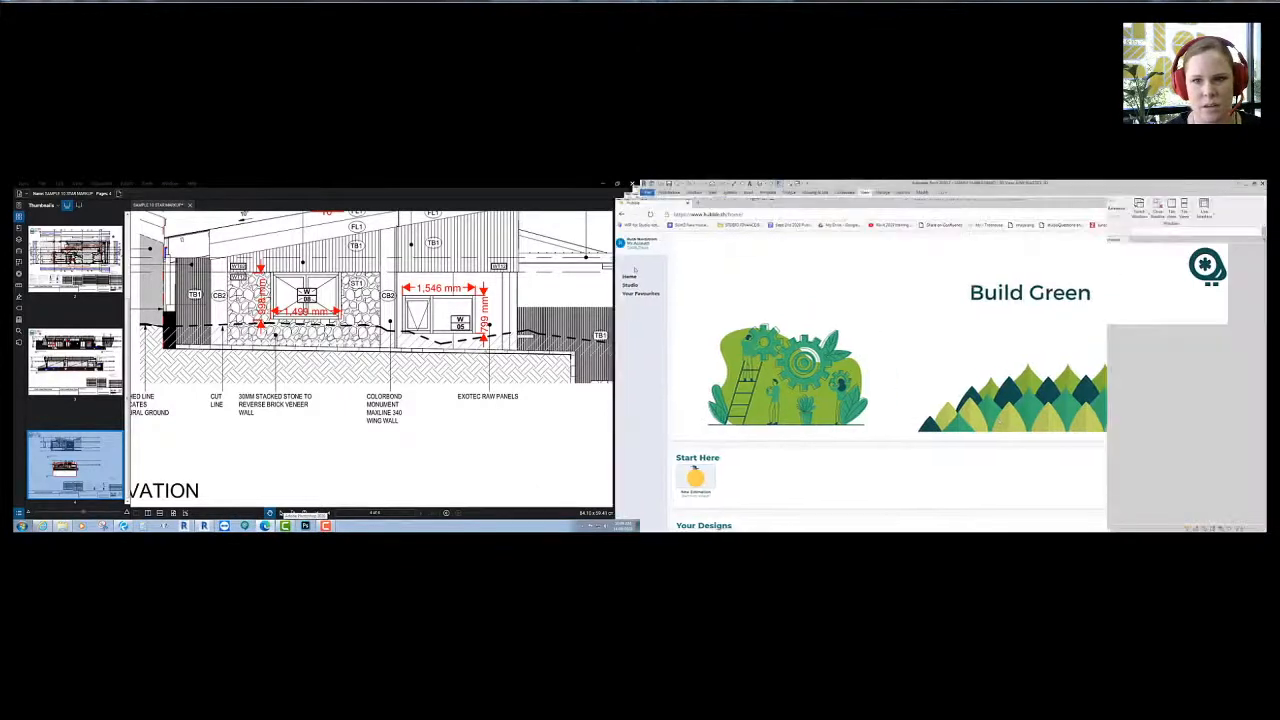
pyautogui.press('super+shift+Left')
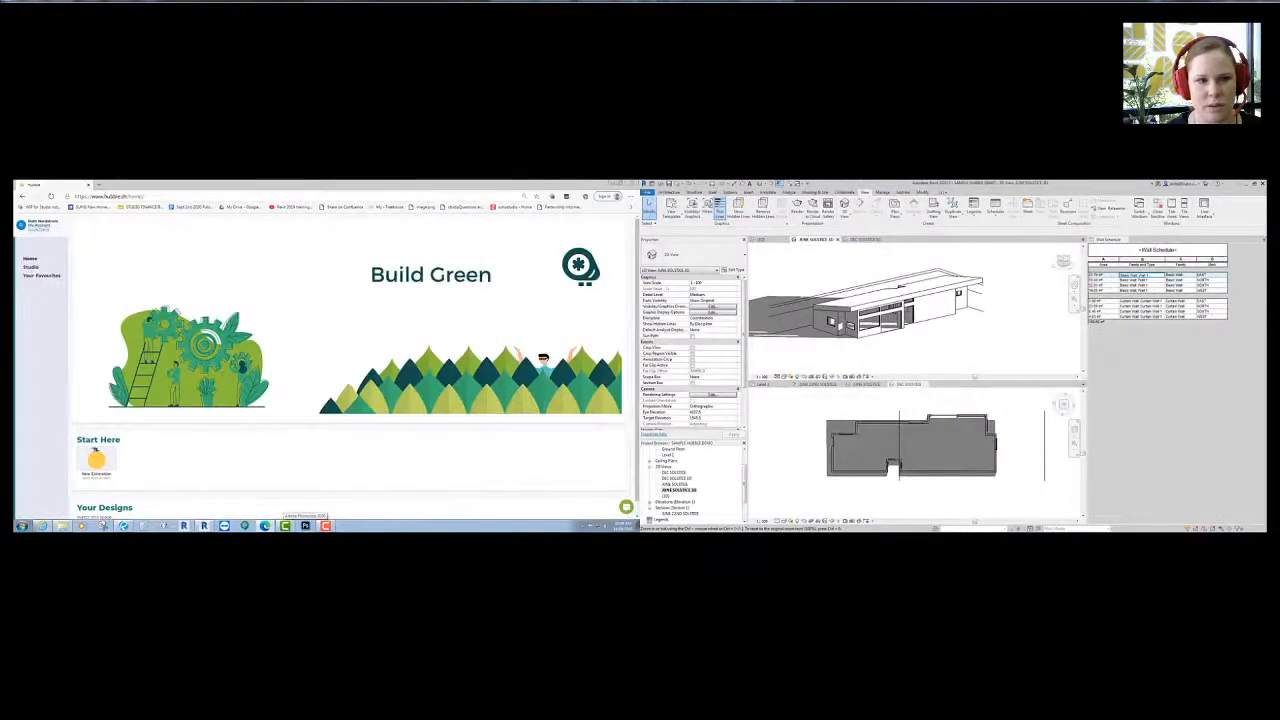
pyautogui.click(96, 459)
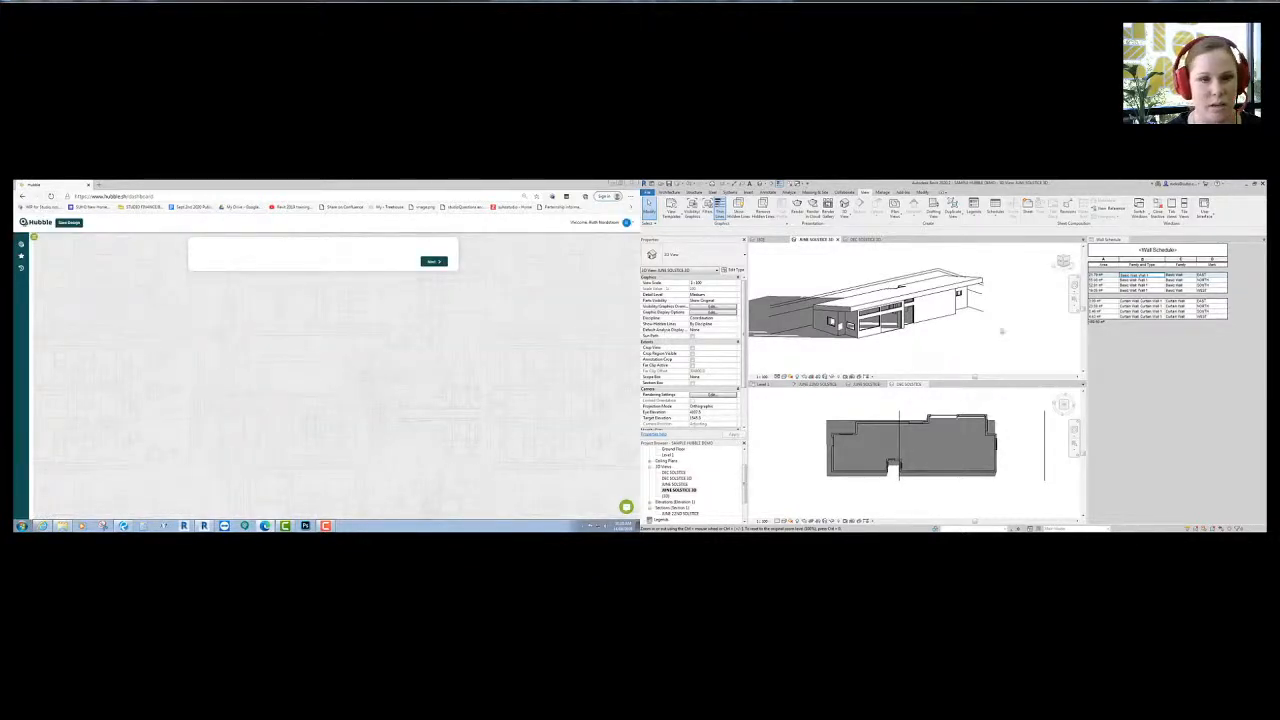
# - Open the Ground Floor plan in the lower Revit view
pyautogui.click(851, 508)
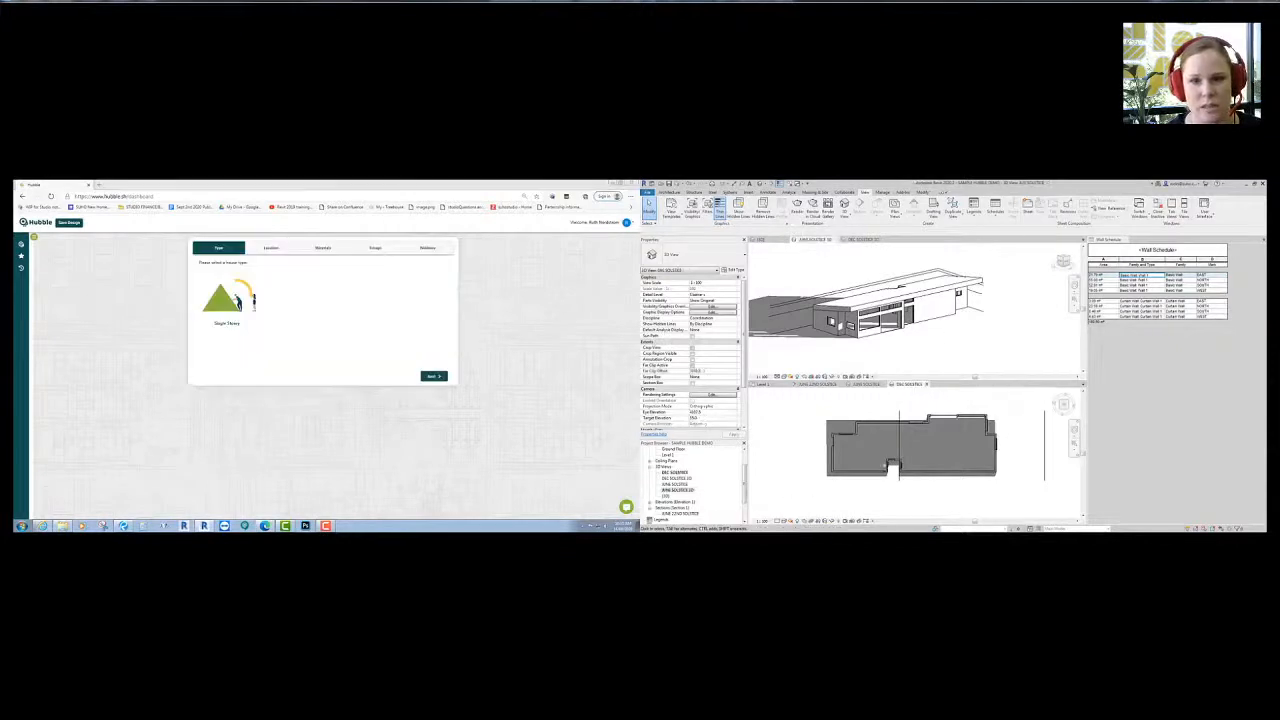
pyautogui.click(761, 385)
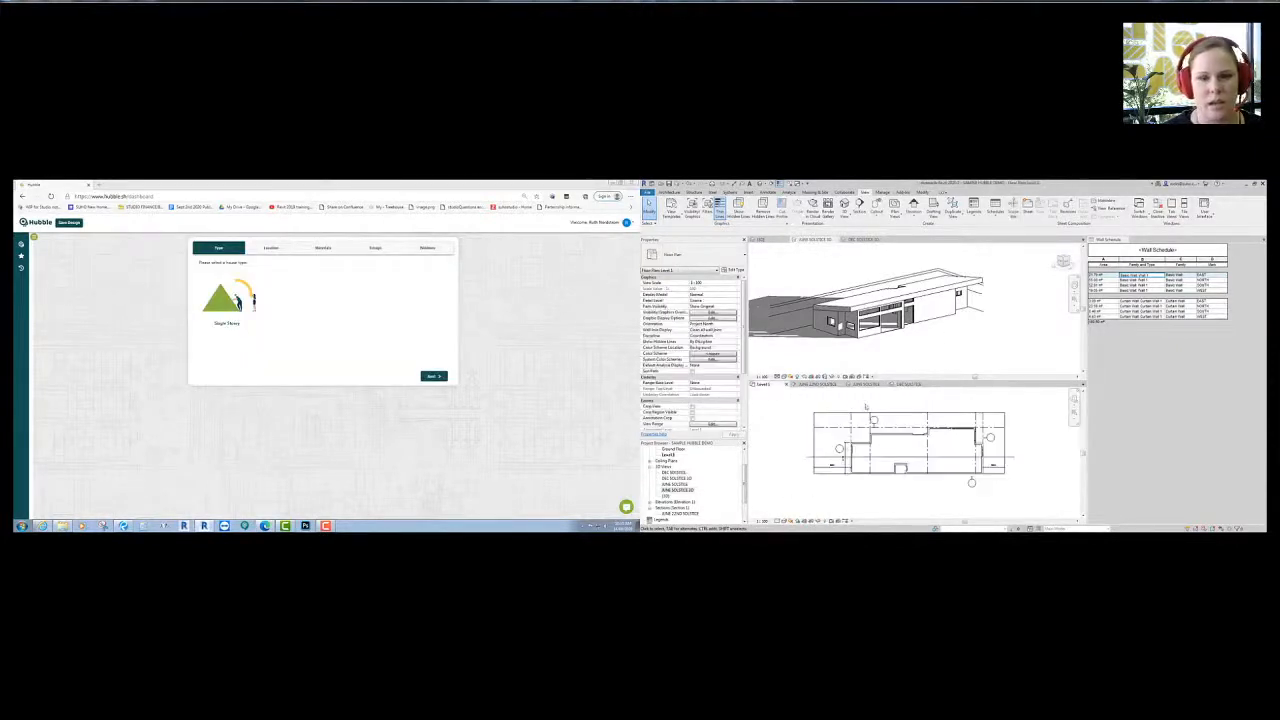
pyautogui.doubleClick(670, 449)
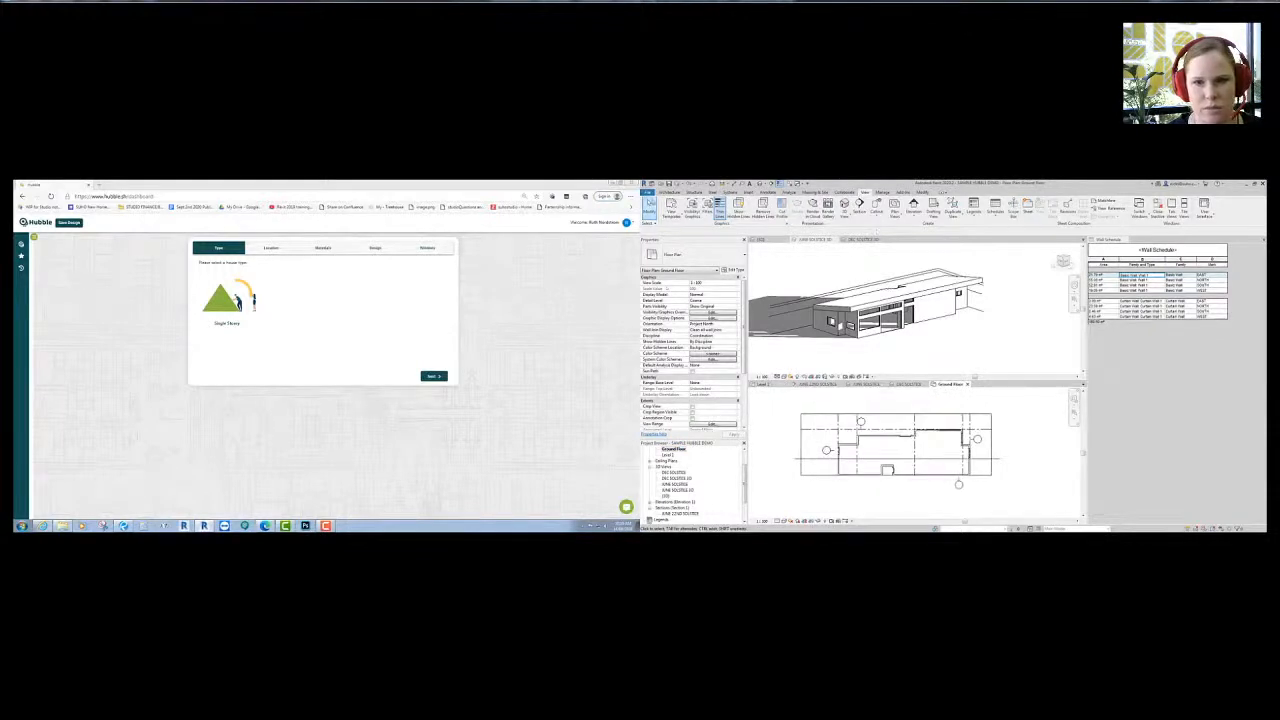
# - Place a room filling the ground floor, and choose Single Storey as Hubble's house type
pyautogui.click(667, 192)
pyautogui.click(942, 212)
pyautogui.scroll(4, 906, 430)
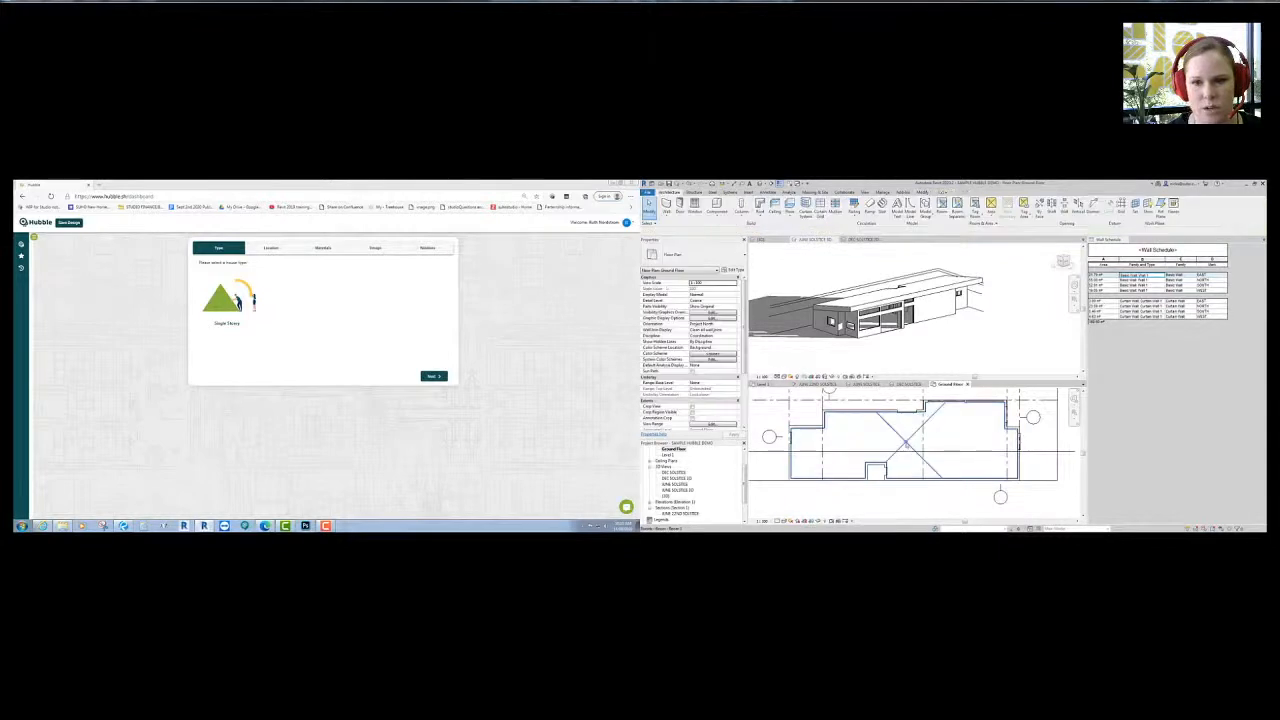
pyautogui.click(906, 442)
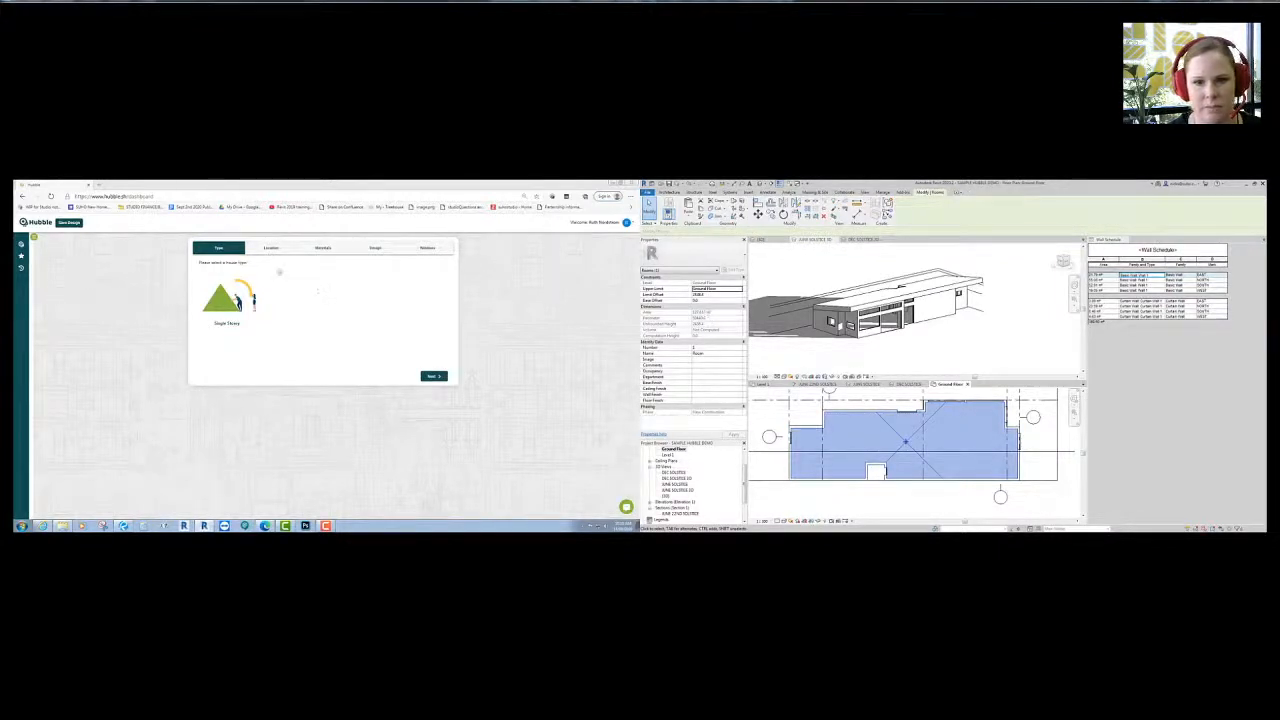
pyautogui.click(256, 310)
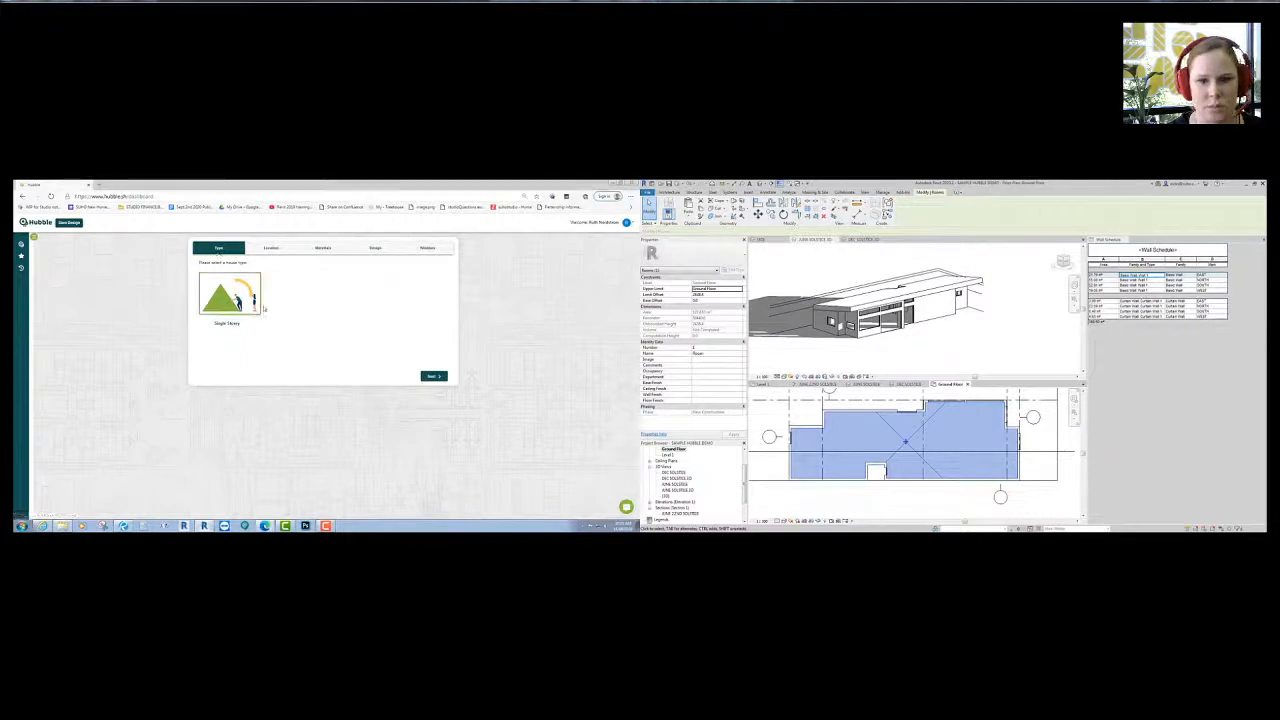
pyautogui.click(434, 376)
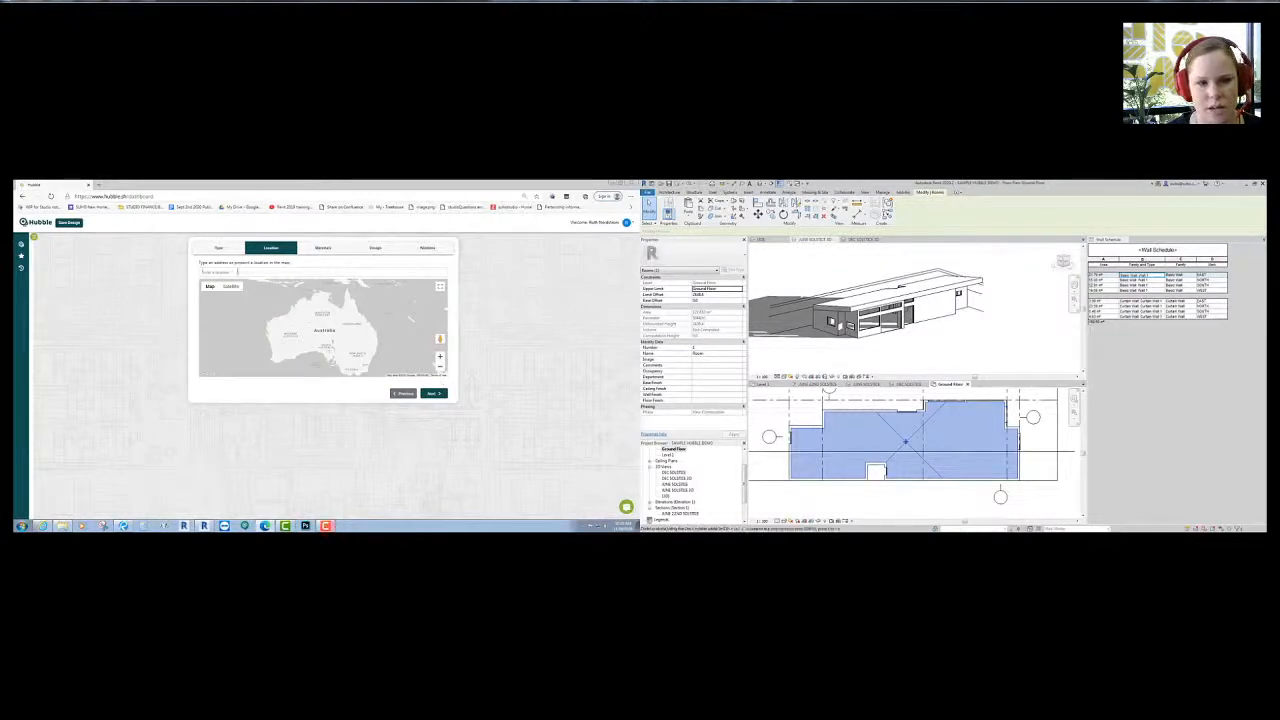
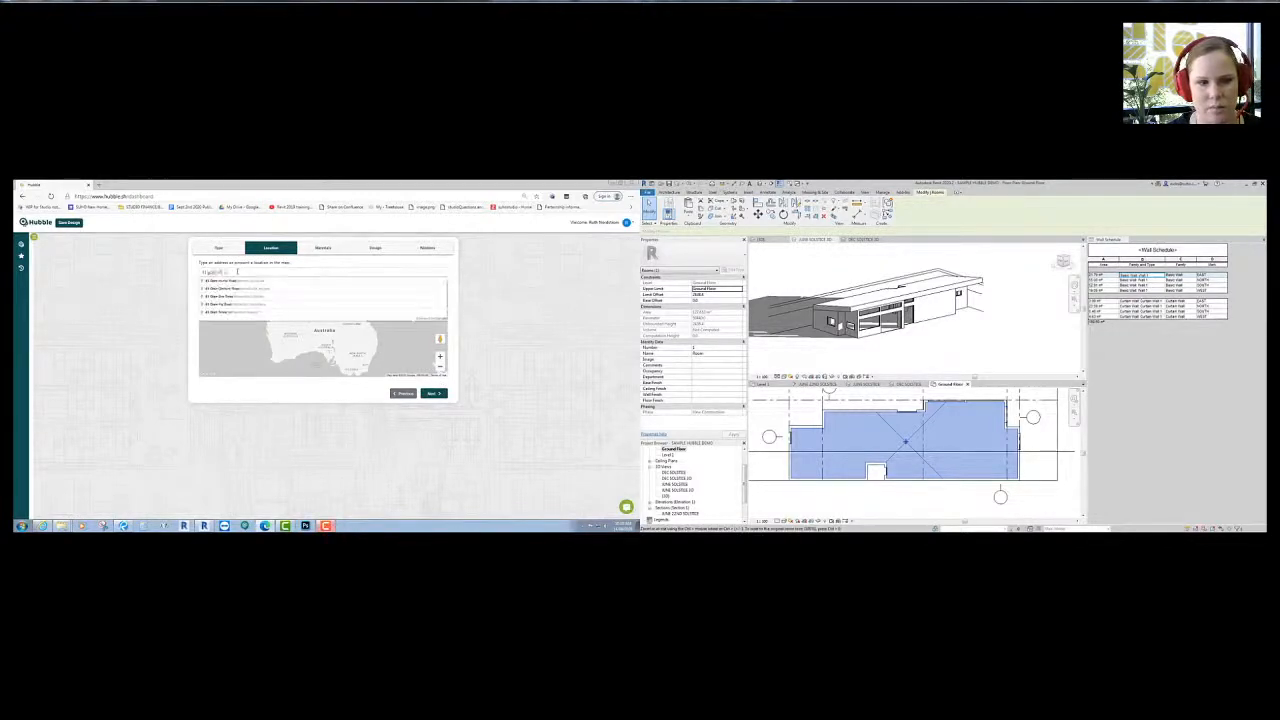
# - Search for the house's street address and pick the matching suggestion to pin the site
pyautogui.press('BackSpace')
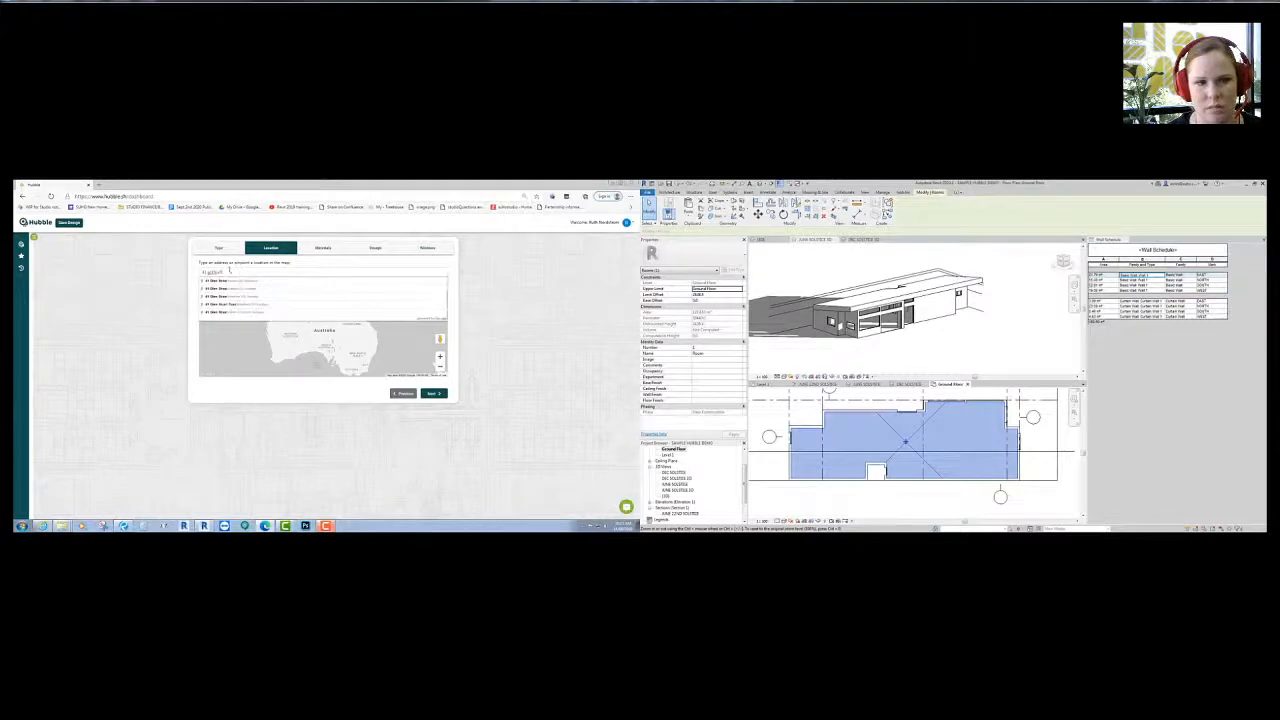
pyautogui.hotkey('ctrl', 'a')
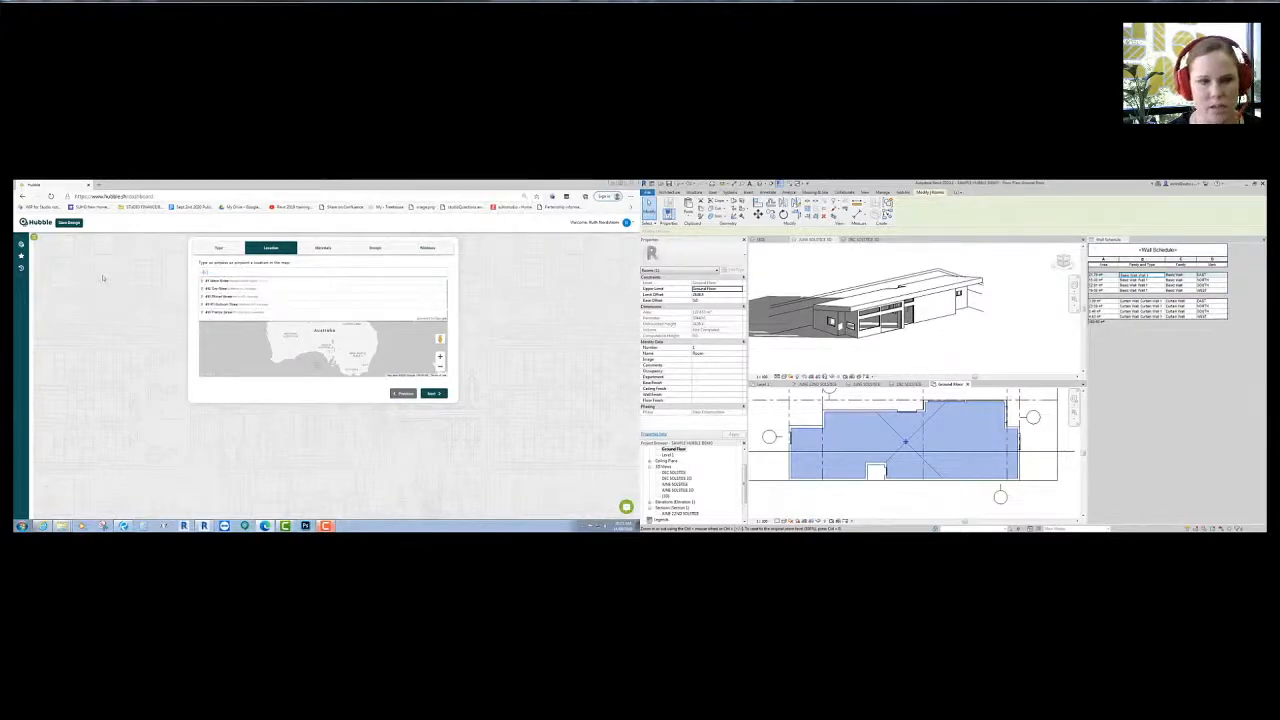
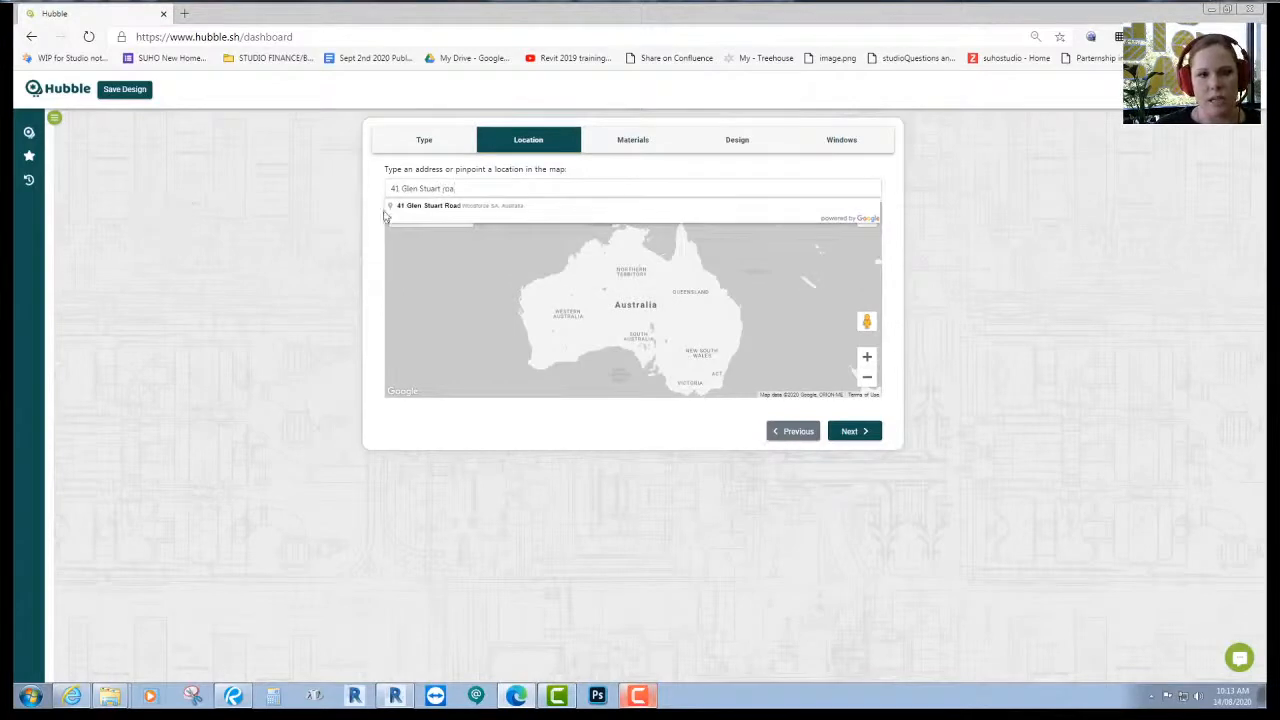
pyautogui.click(430, 206)
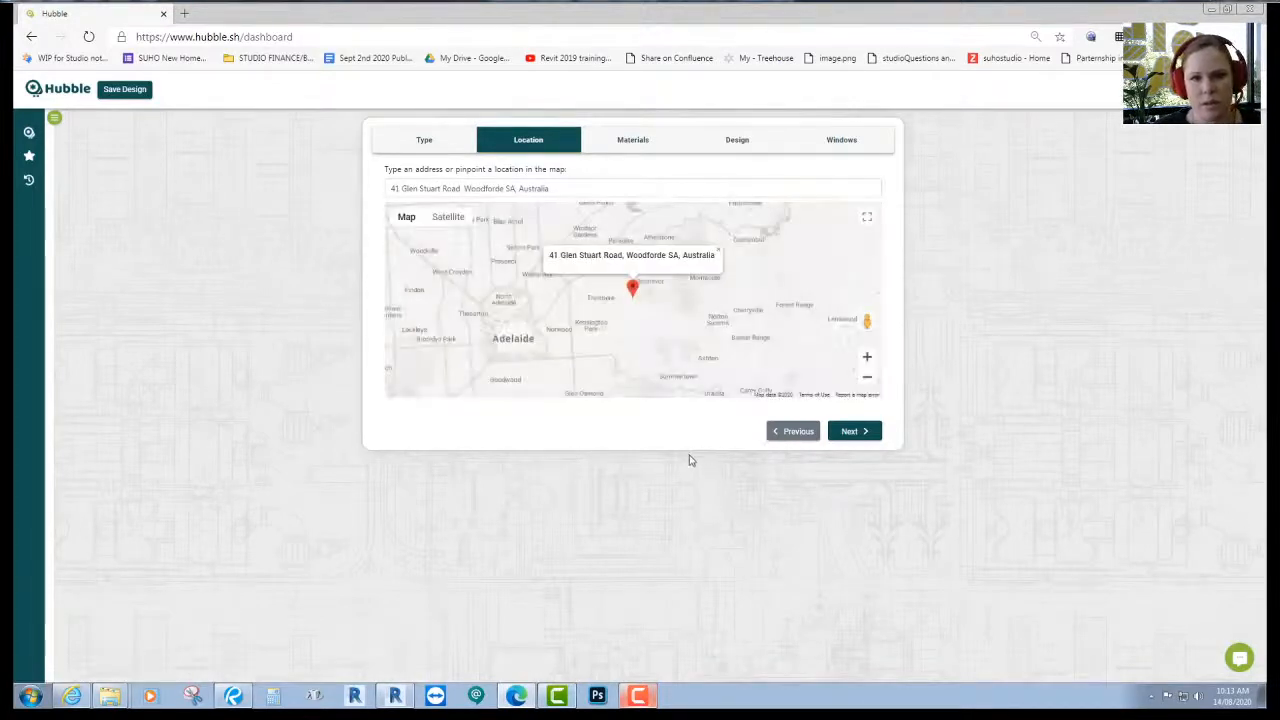
pyautogui.click(852, 431)
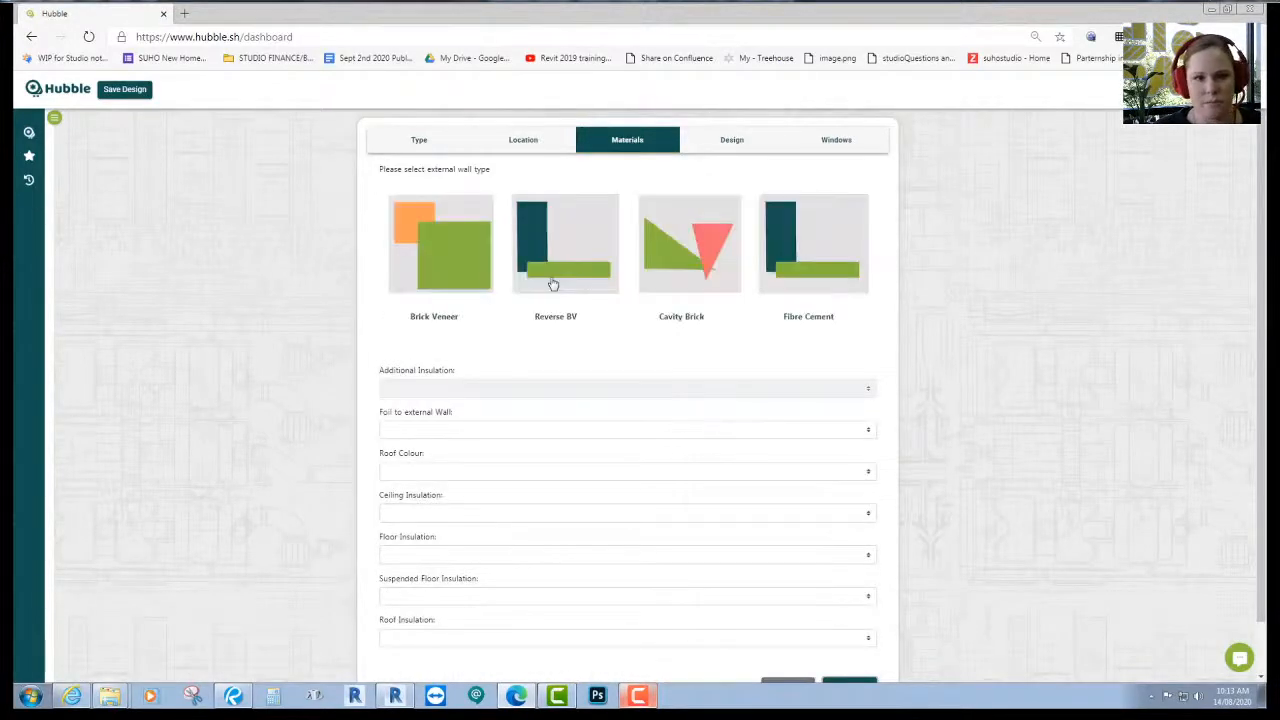
# - Set Reverse BV external walls with R2.5 additional insulation and no foil
pyautogui.click(829, 284)
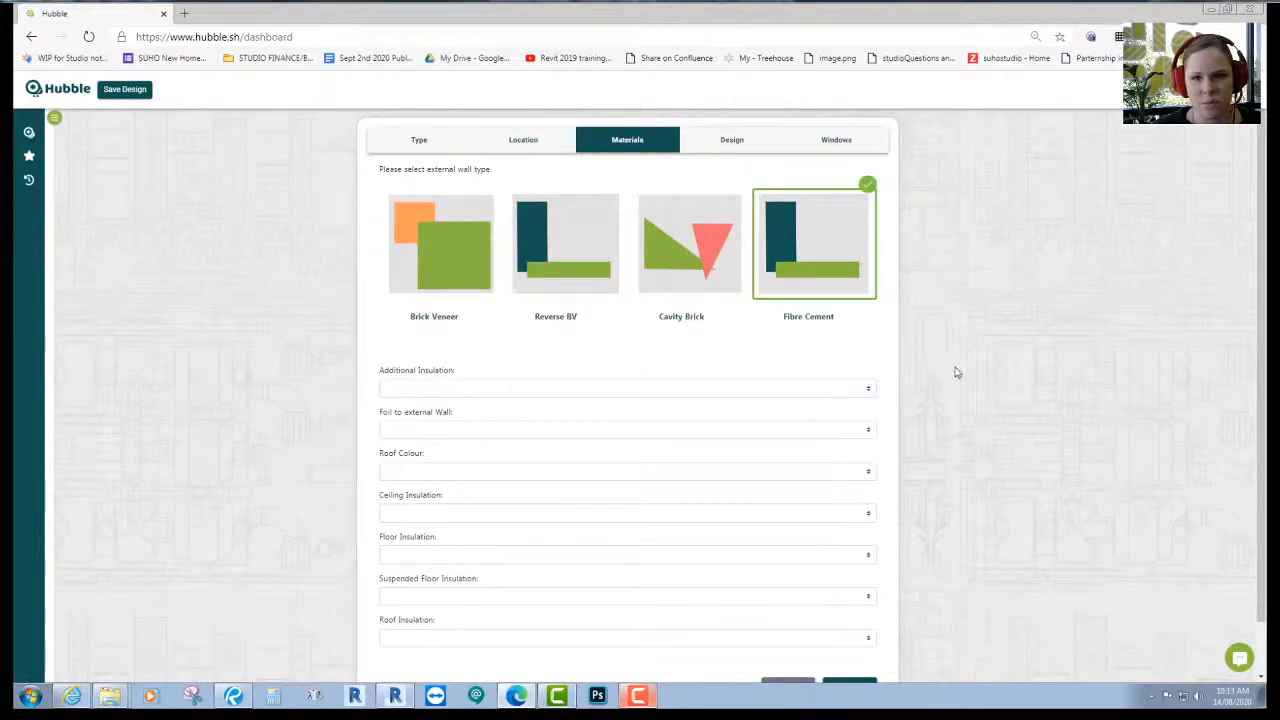
pyautogui.click(586, 277)
pyautogui.scroll(-1, 973, 321)
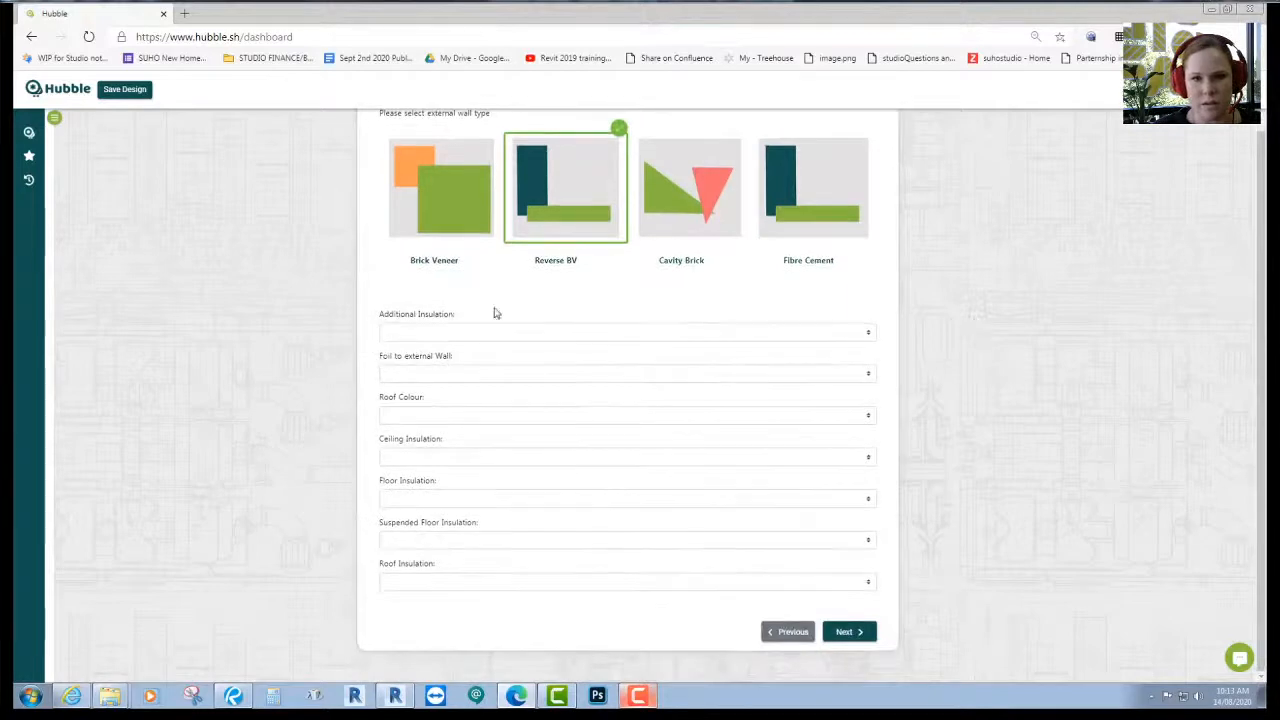
pyautogui.click(463, 331)
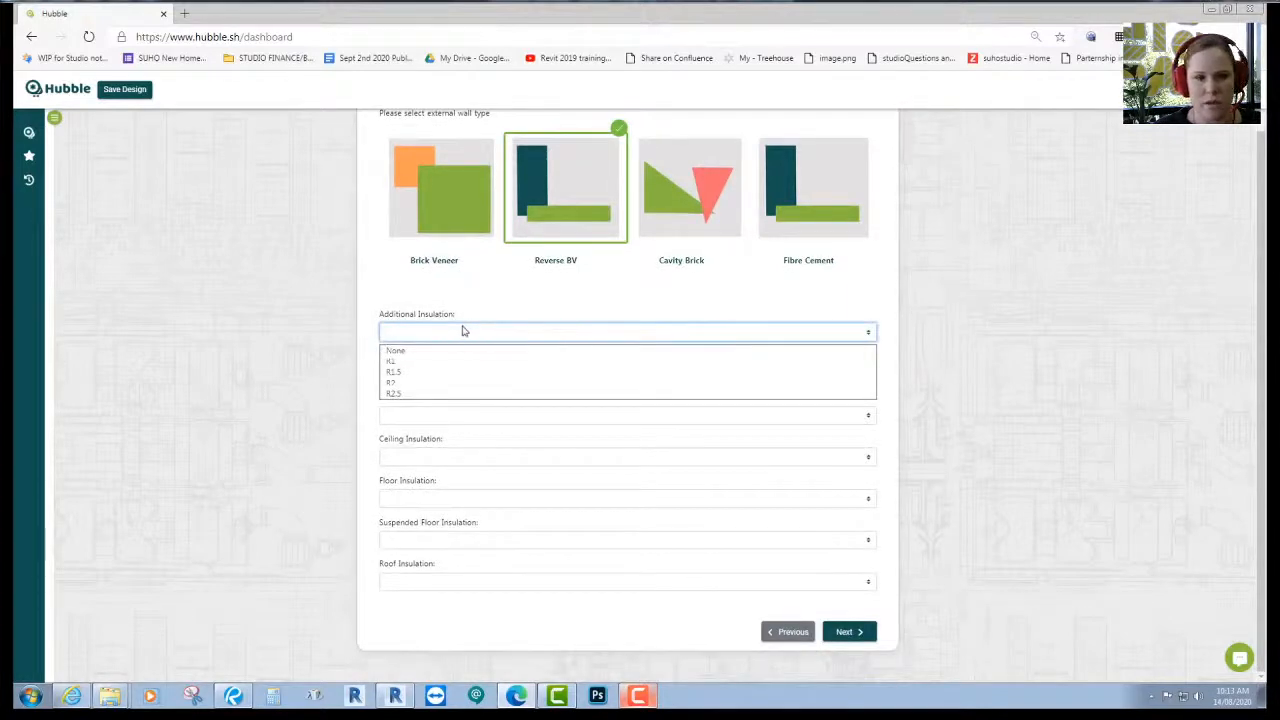
pyautogui.click(452, 394)
pyautogui.click(436, 375)
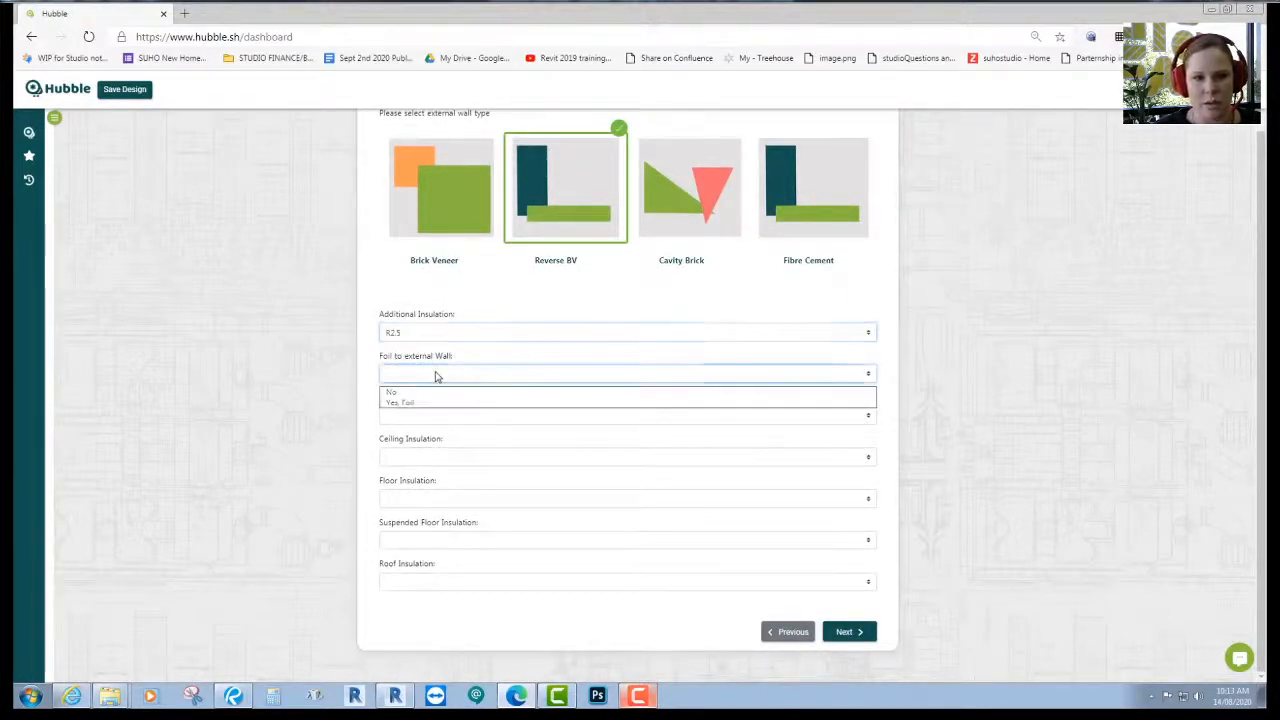
pyautogui.click(428, 392)
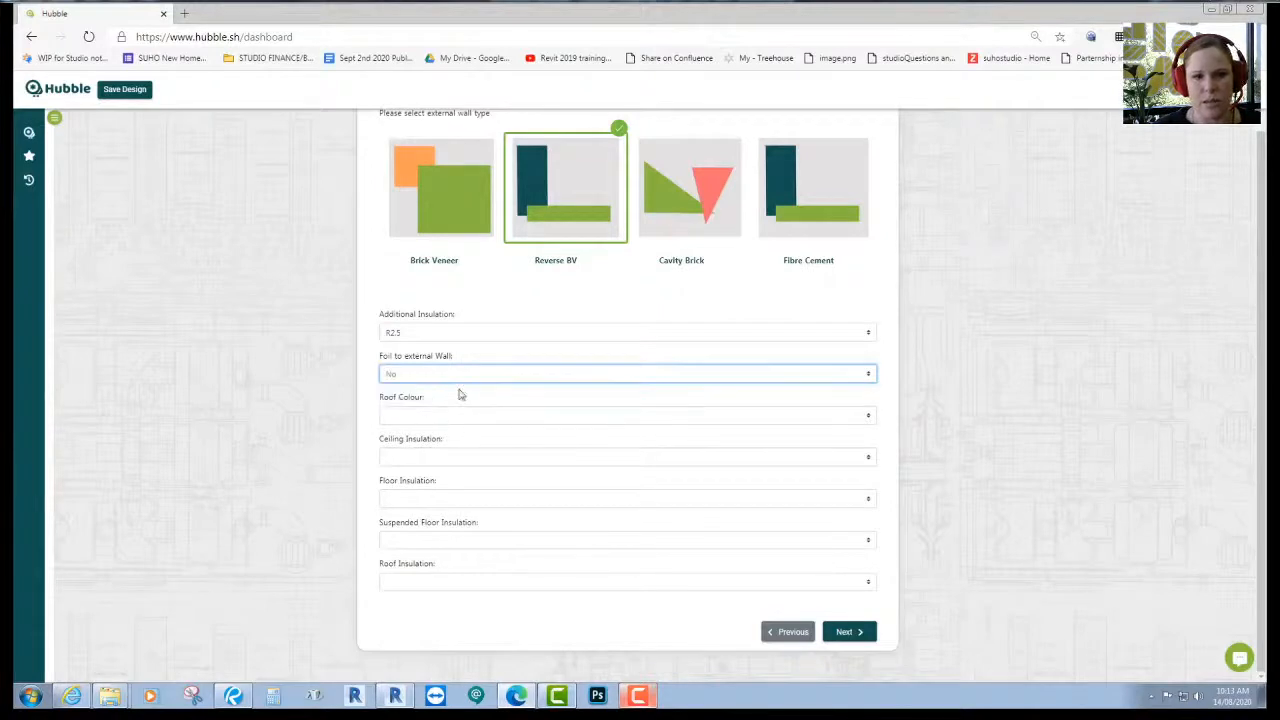
# - Choose a Light roof, R5.0 ceiling insulation, and no floor, suspended floor or roof insulation
pyautogui.click(452, 415)
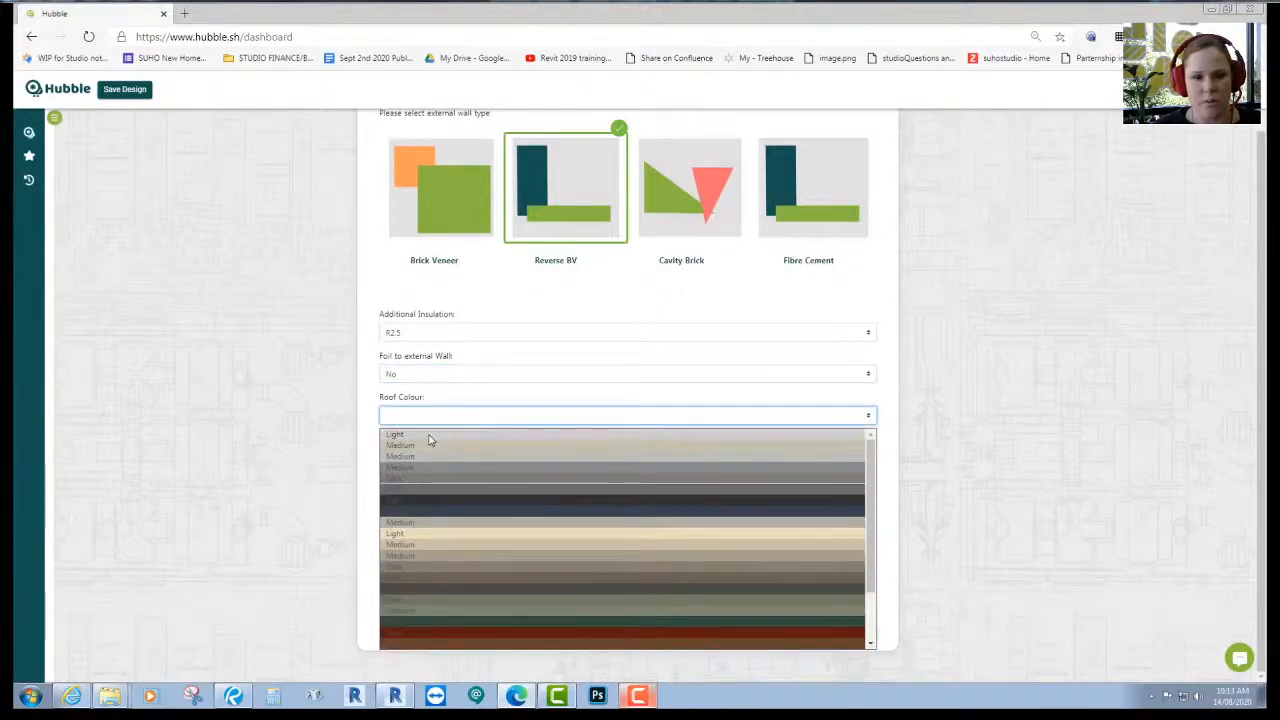
pyautogui.click(430, 440)
pyautogui.click(481, 457)
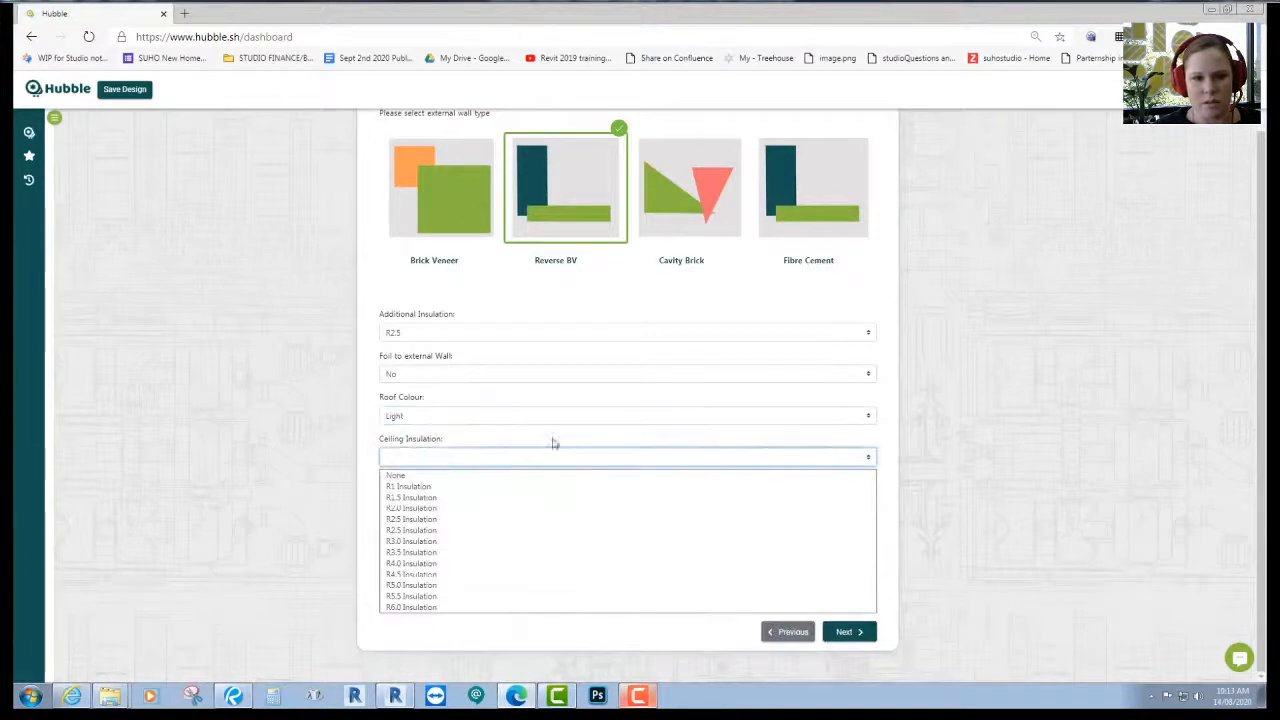
pyautogui.click(430, 585)
pyautogui.click(432, 499)
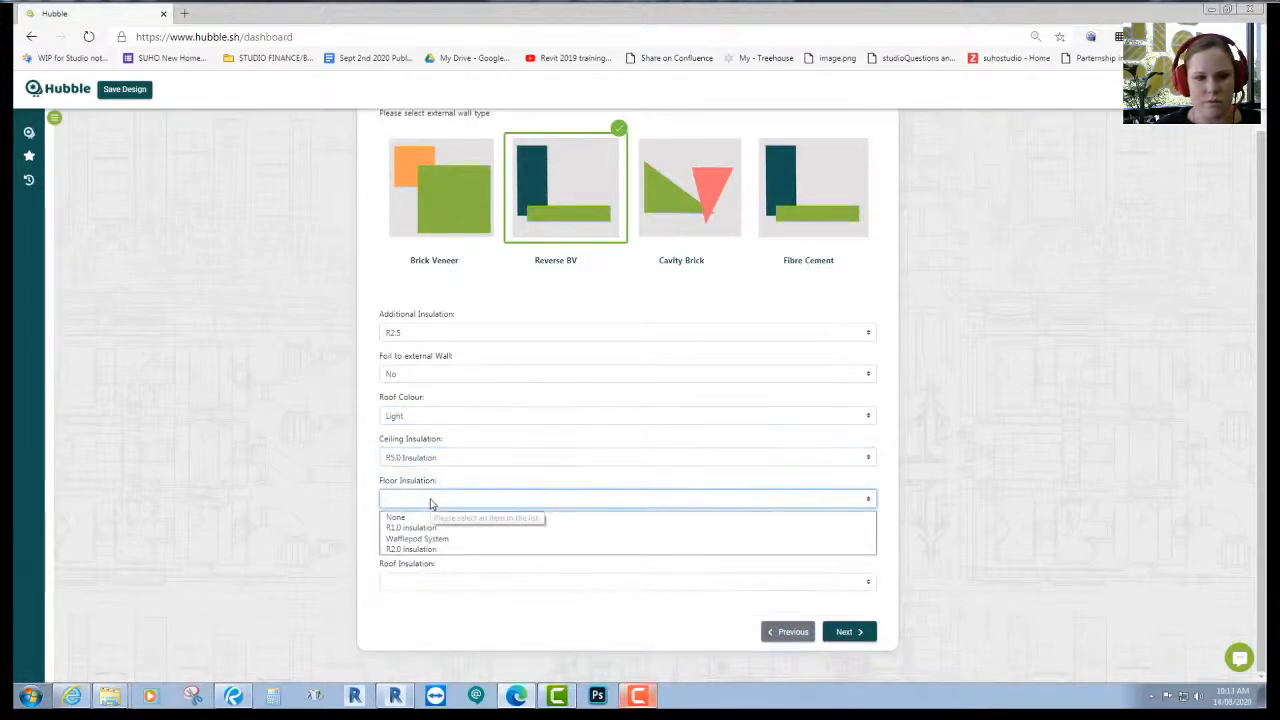
pyautogui.click(423, 517)
pyautogui.click(440, 542)
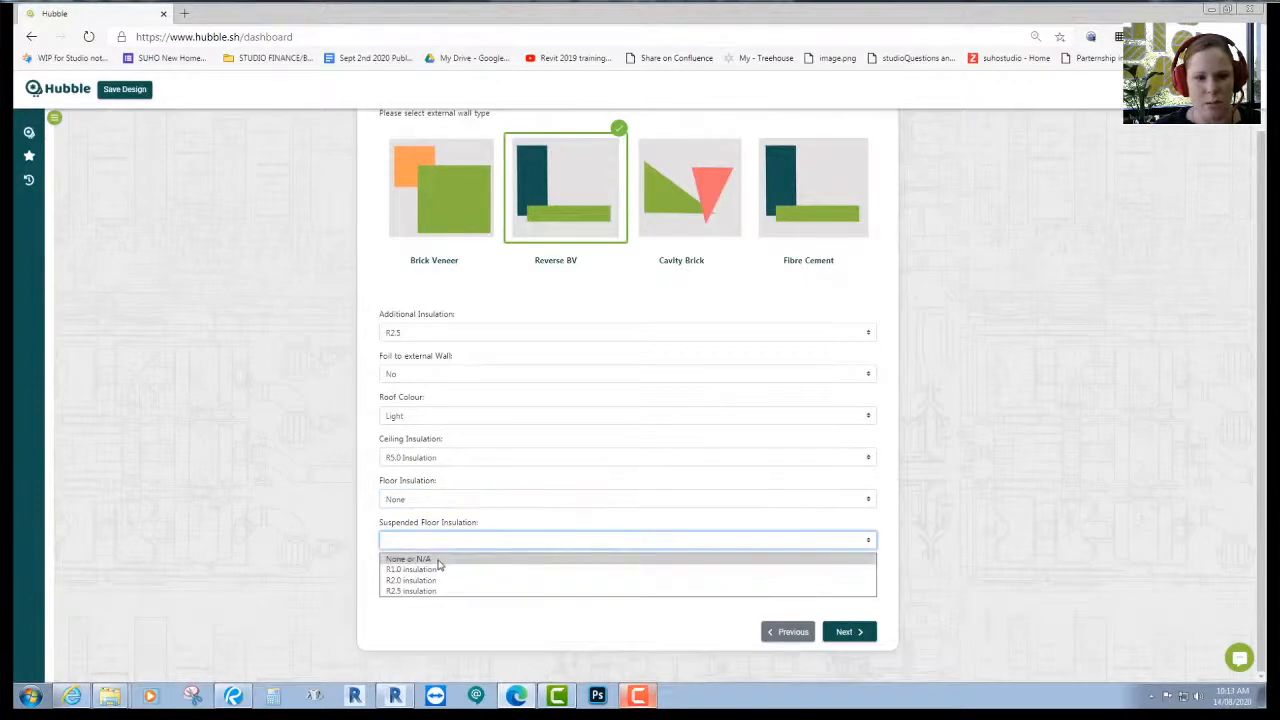
pyautogui.click(438, 560)
pyautogui.click(437, 582)
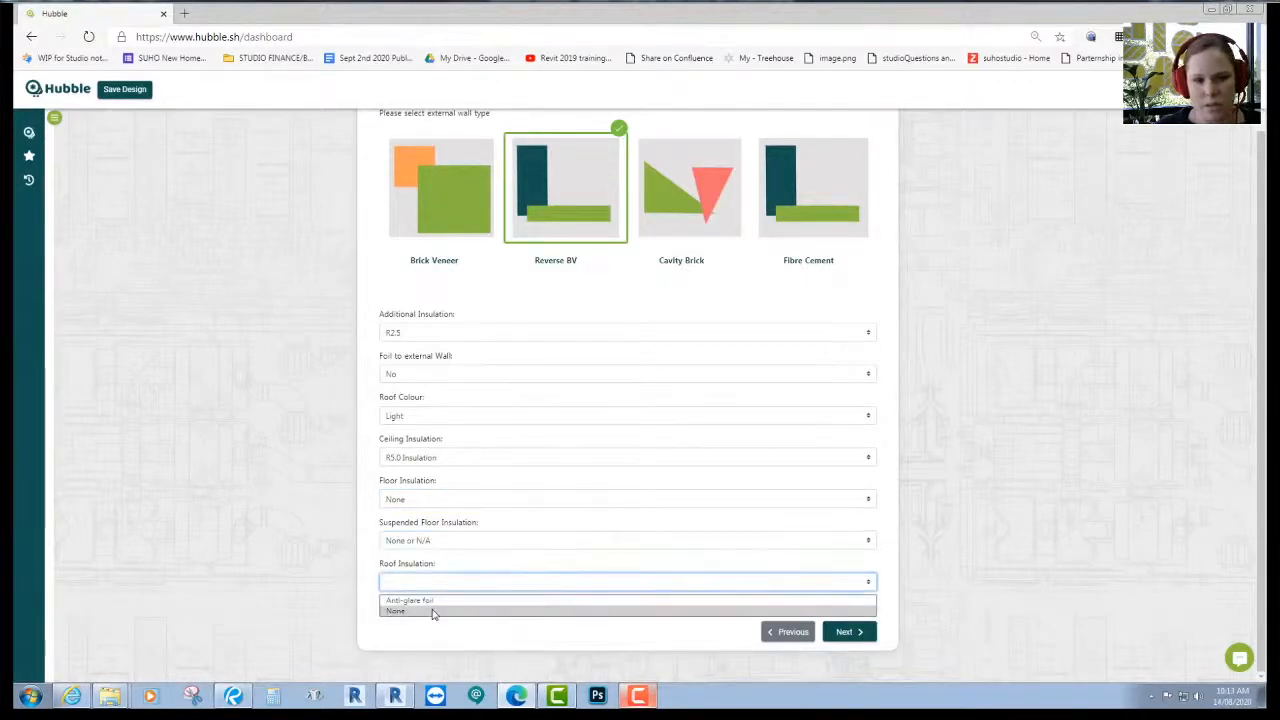
pyautogui.click(433, 611)
pyautogui.click(840, 632)
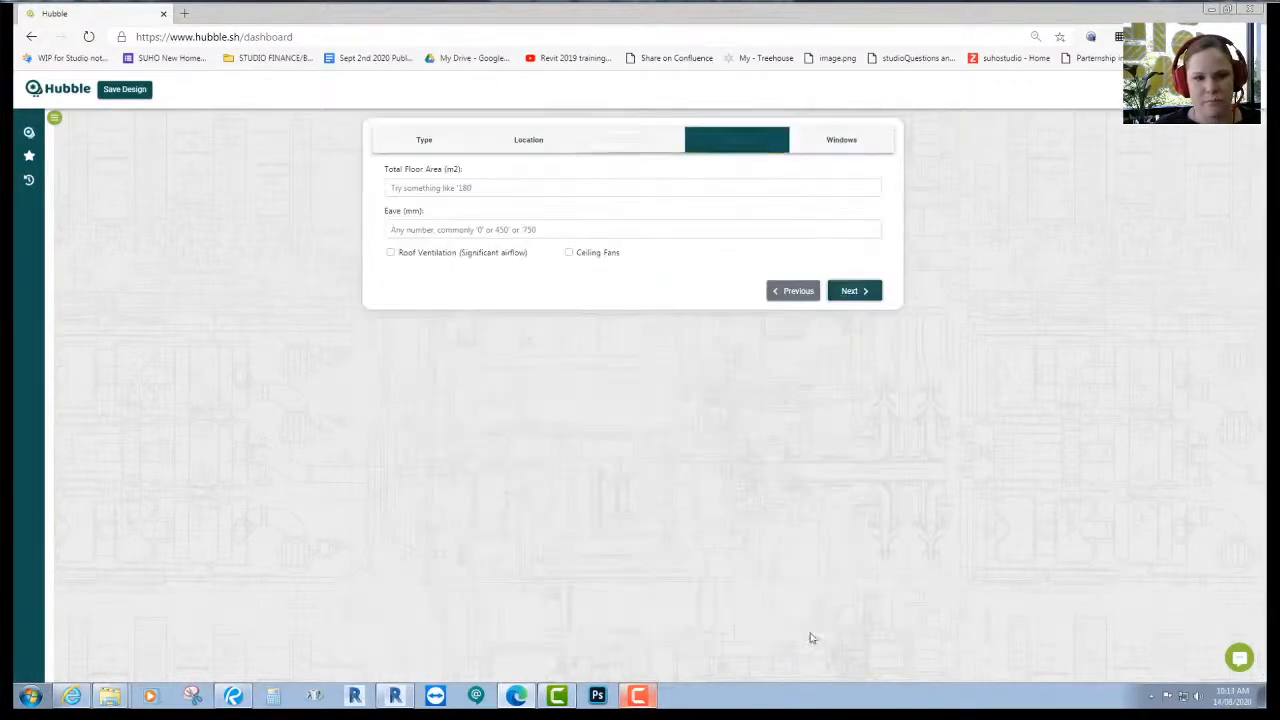
# - Enter 127.655 m² total floor area and a 500 mm eave, and tick Ceiling Fans
pyautogui.click(437, 188)
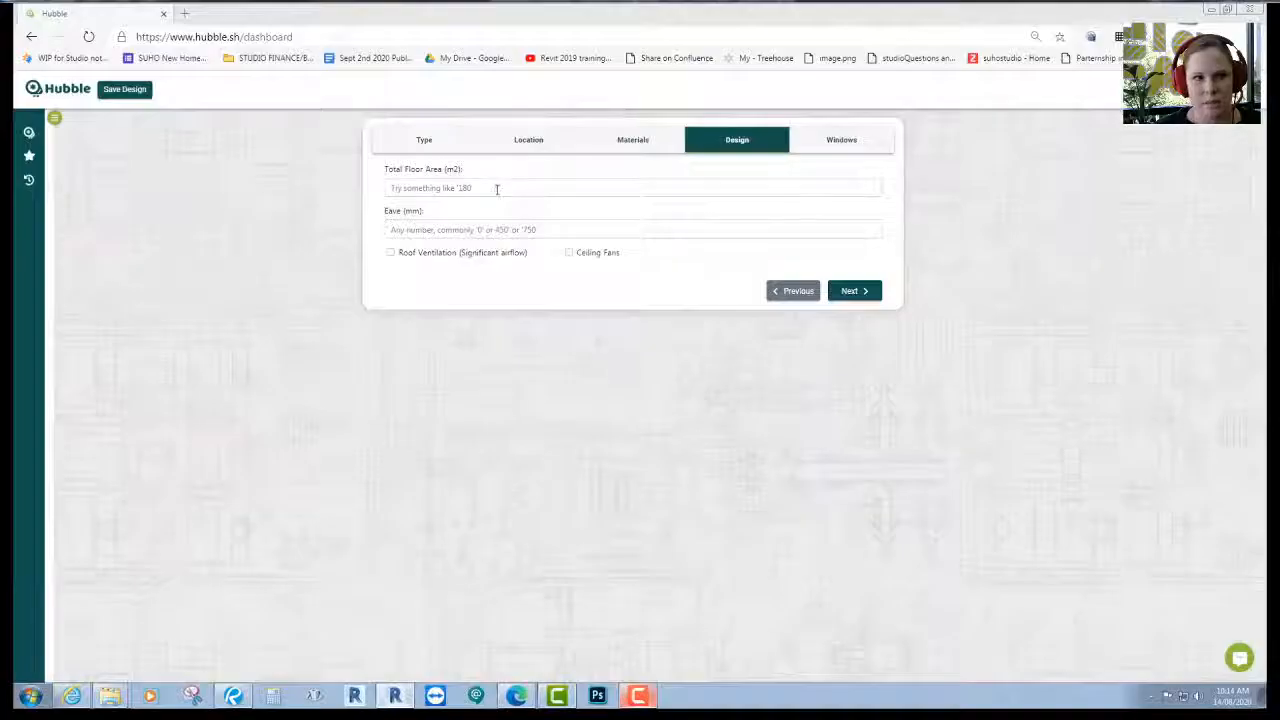
pyautogui.click(494, 189)
pyautogui.write('12')
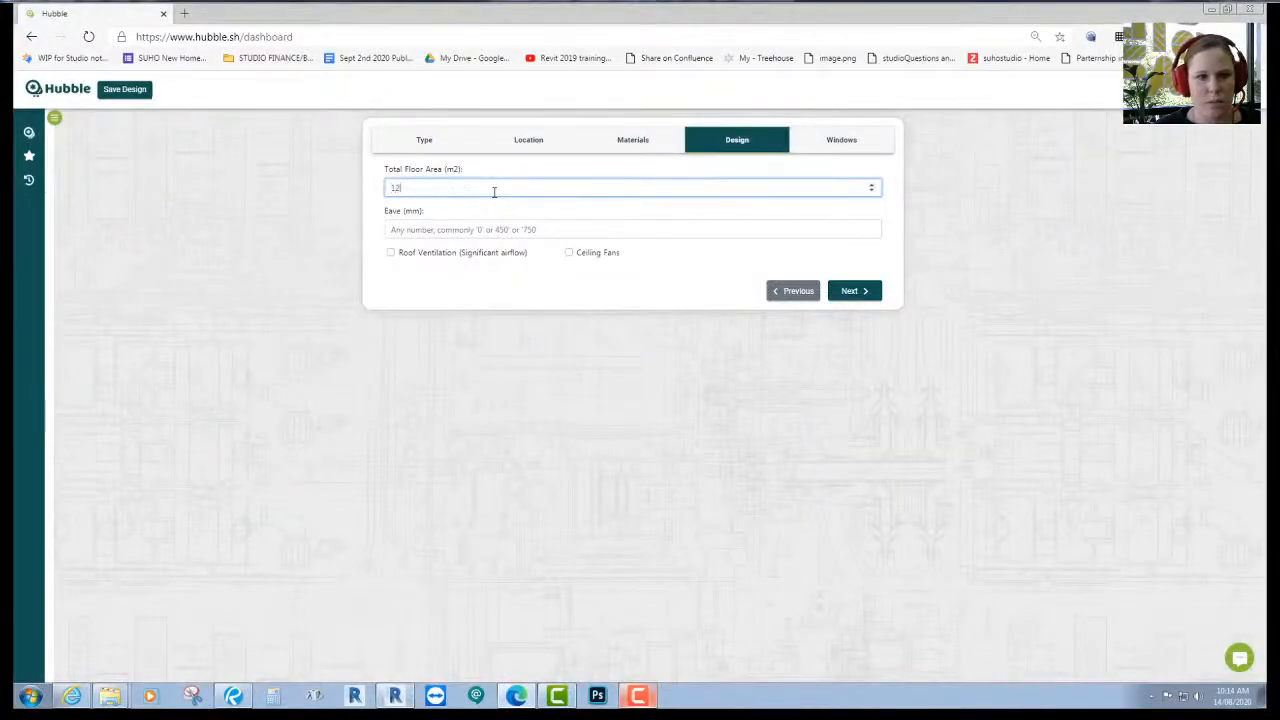
pyautogui.write('7.6')
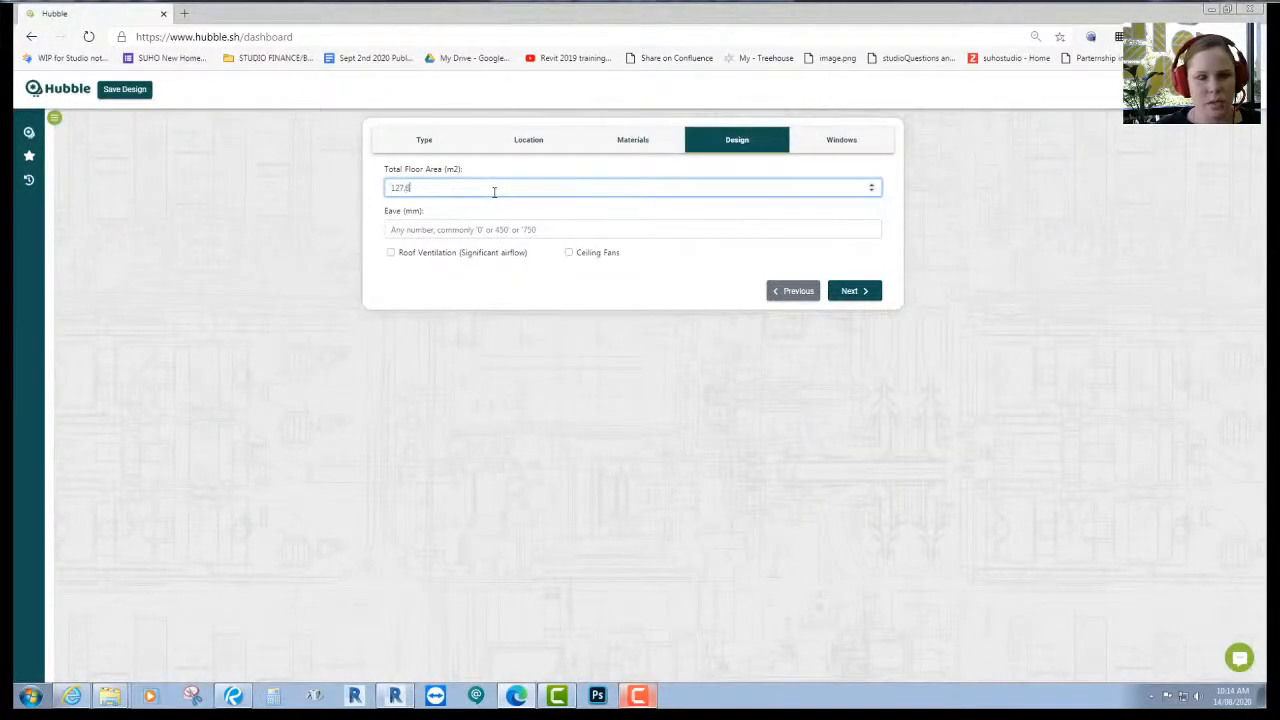
pyautogui.write('55')
pyautogui.click(544, 228)
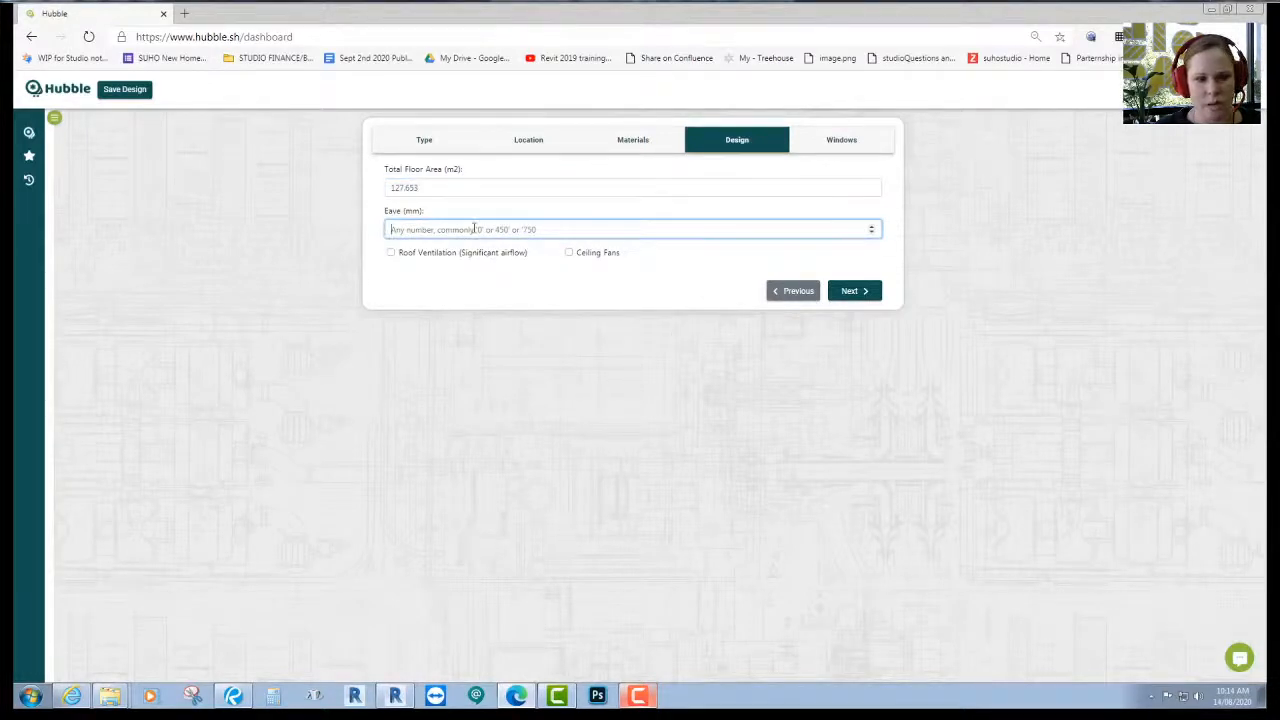
pyautogui.write('500')
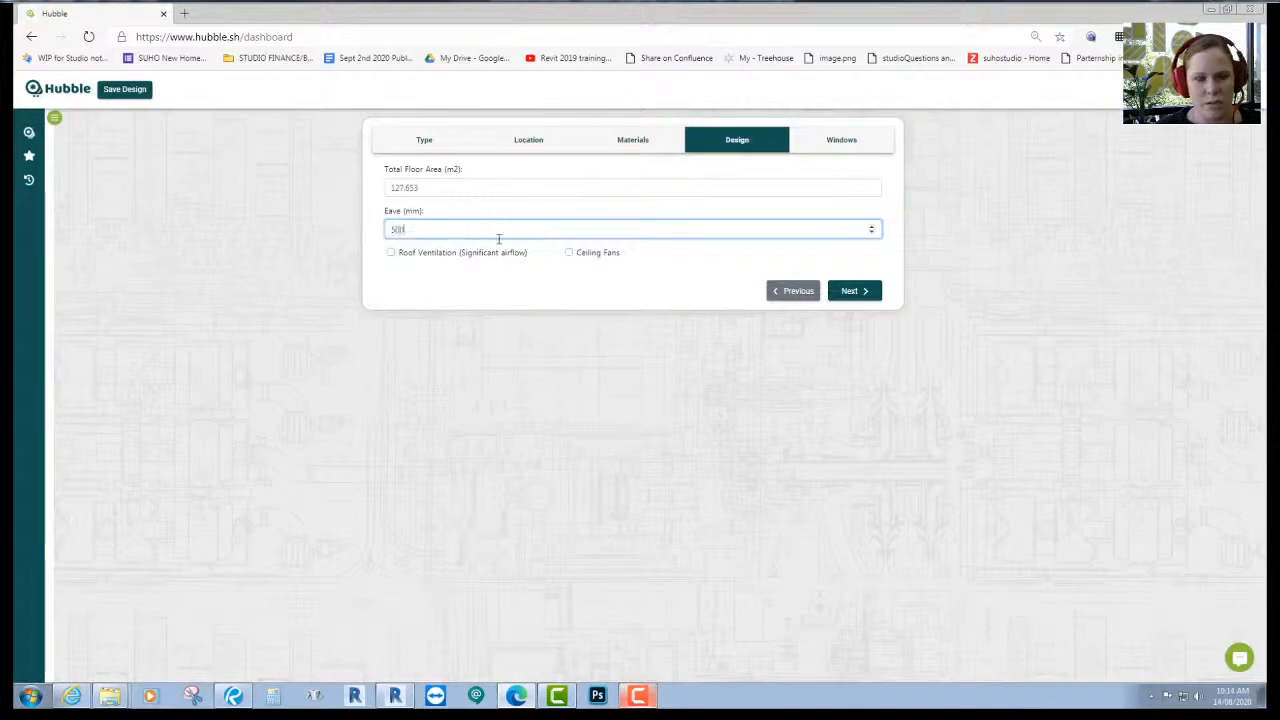
pyautogui.click(581, 253)
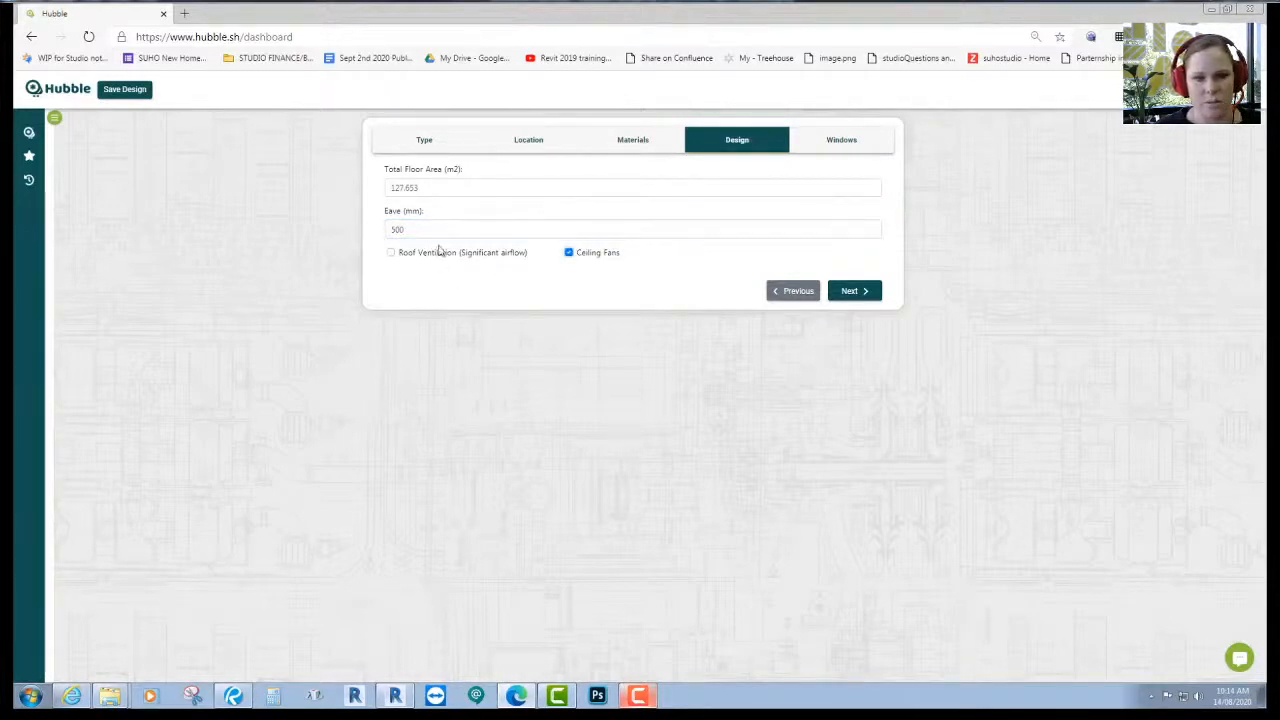
# - Enter 23.59 m² of north window area, checked against the curtain wall schedule, and mark it shaded
pyautogui.click(846, 146)
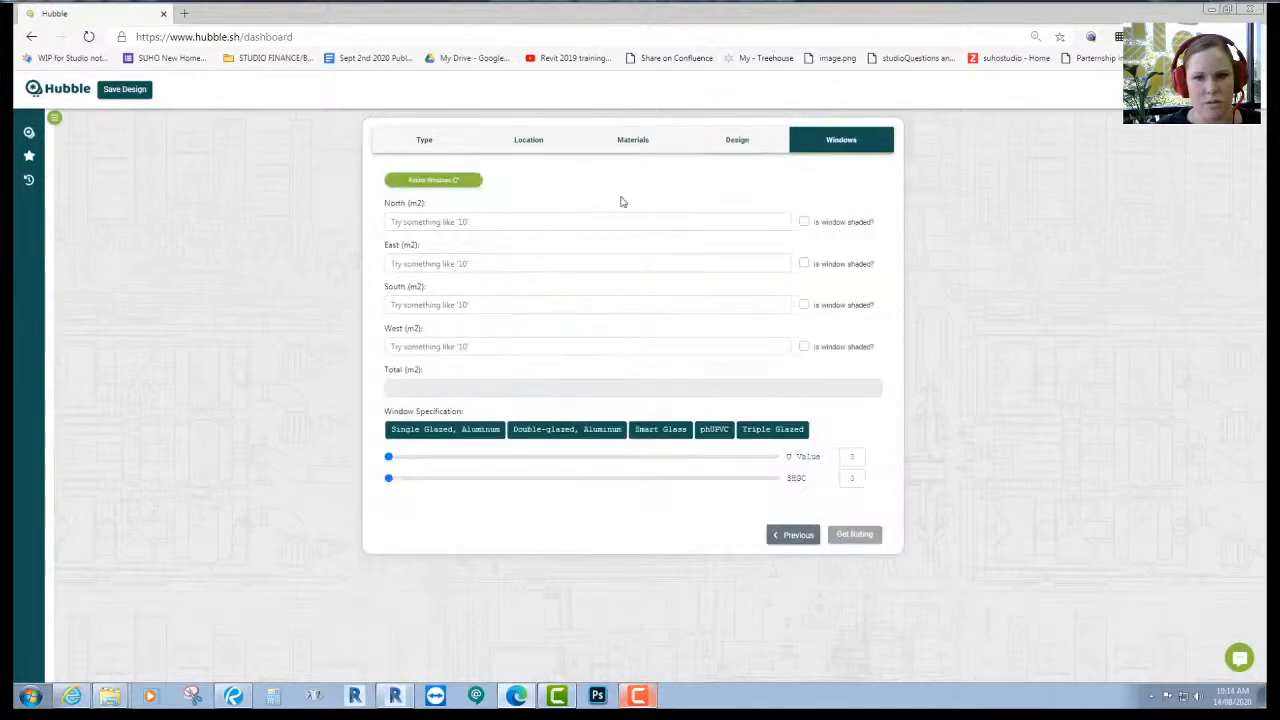
pyautogui.click(450, 221)
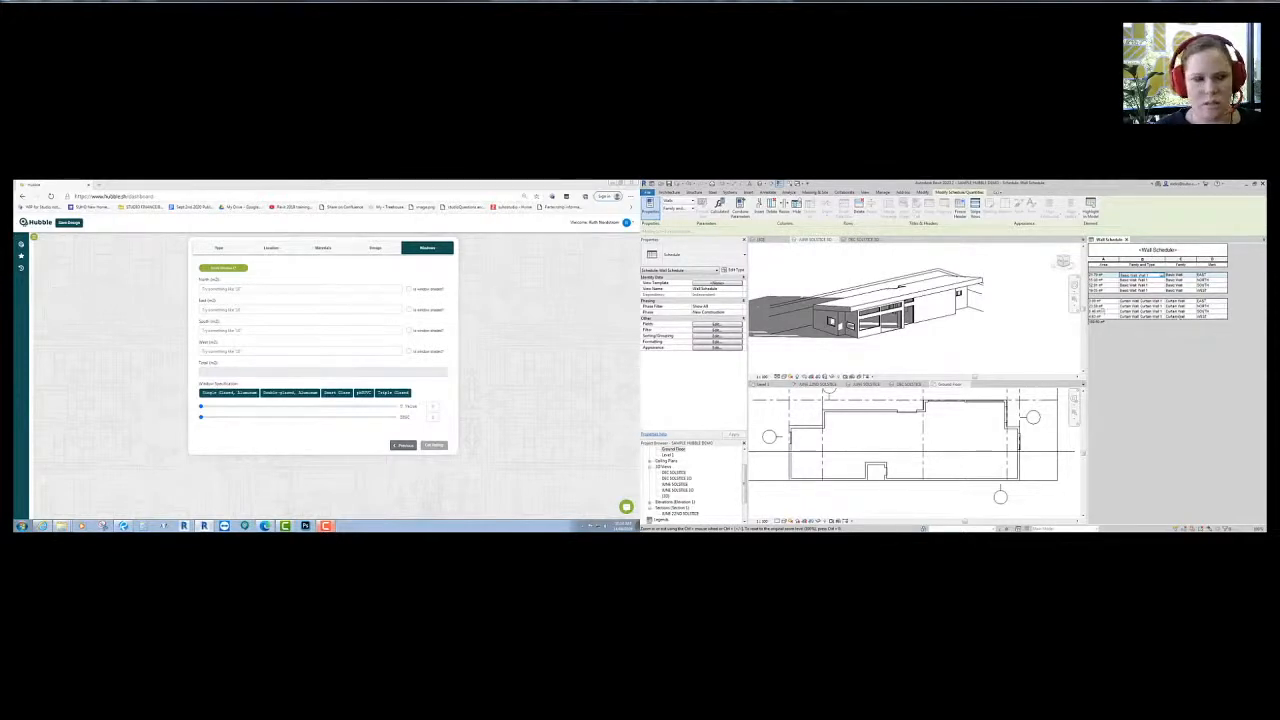
pyautogui.click(1110, 305)
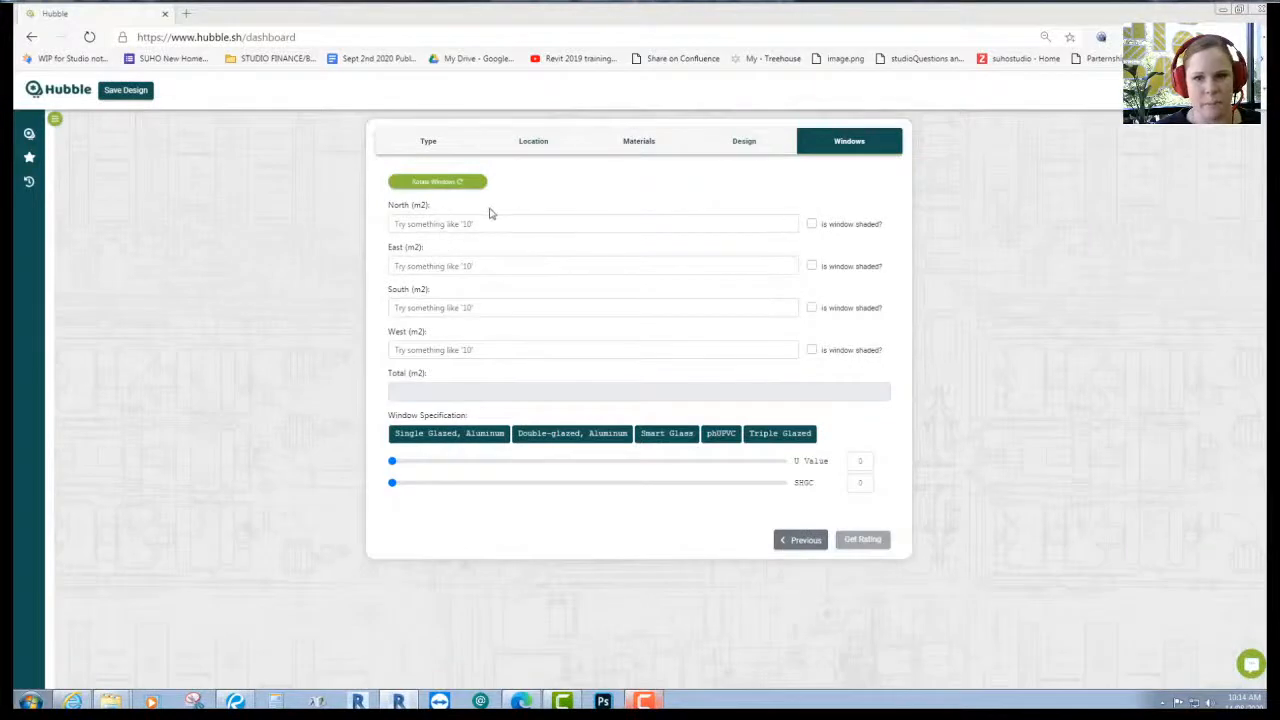
pyautogui.click(479, 222)
pyautogui.write('1')
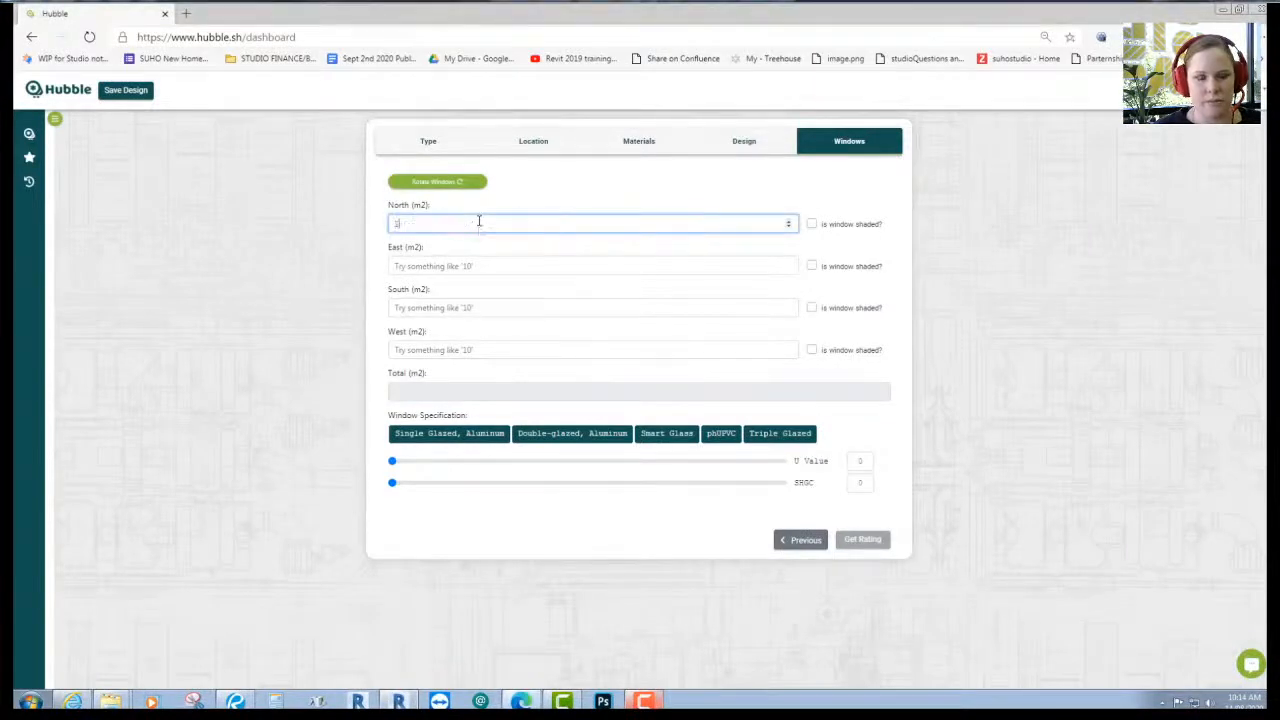
pyautogui.write('3.59')
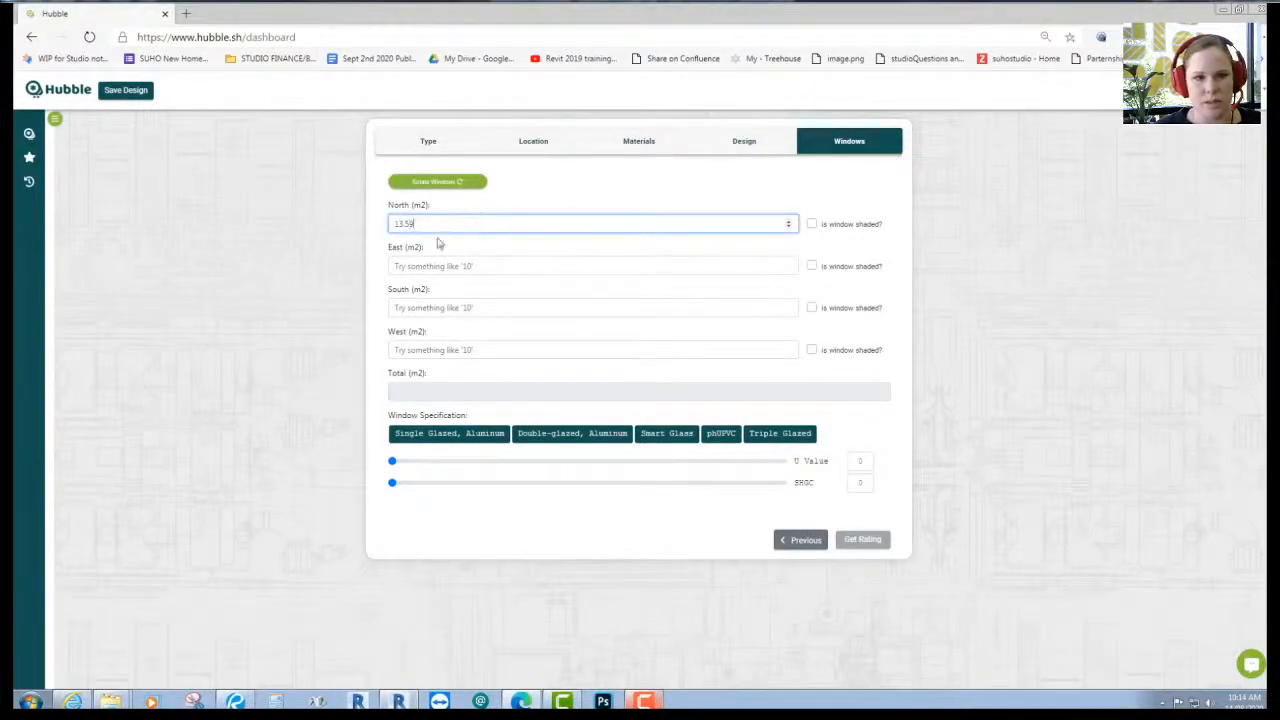
pyautogui.hotkey('ctrl', 'a')
pyautogui.write('23')
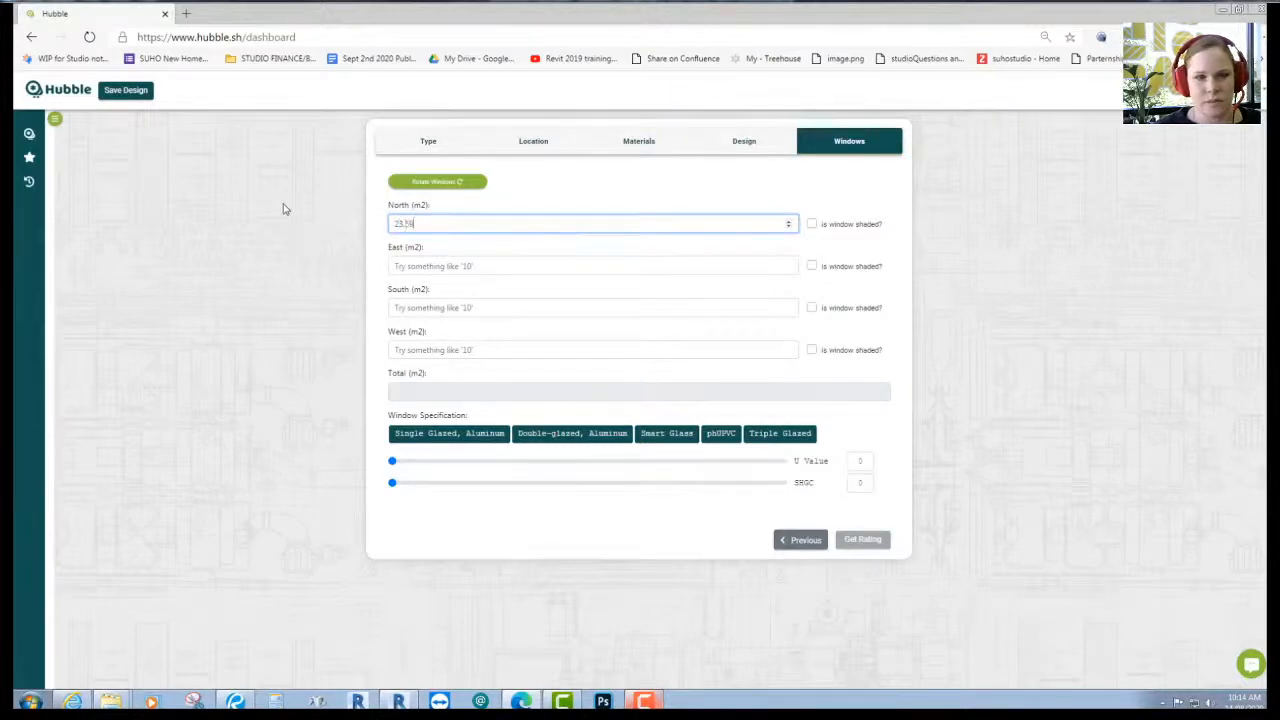
pyautogui.write('.59')
pyautogui.click(869, 226)
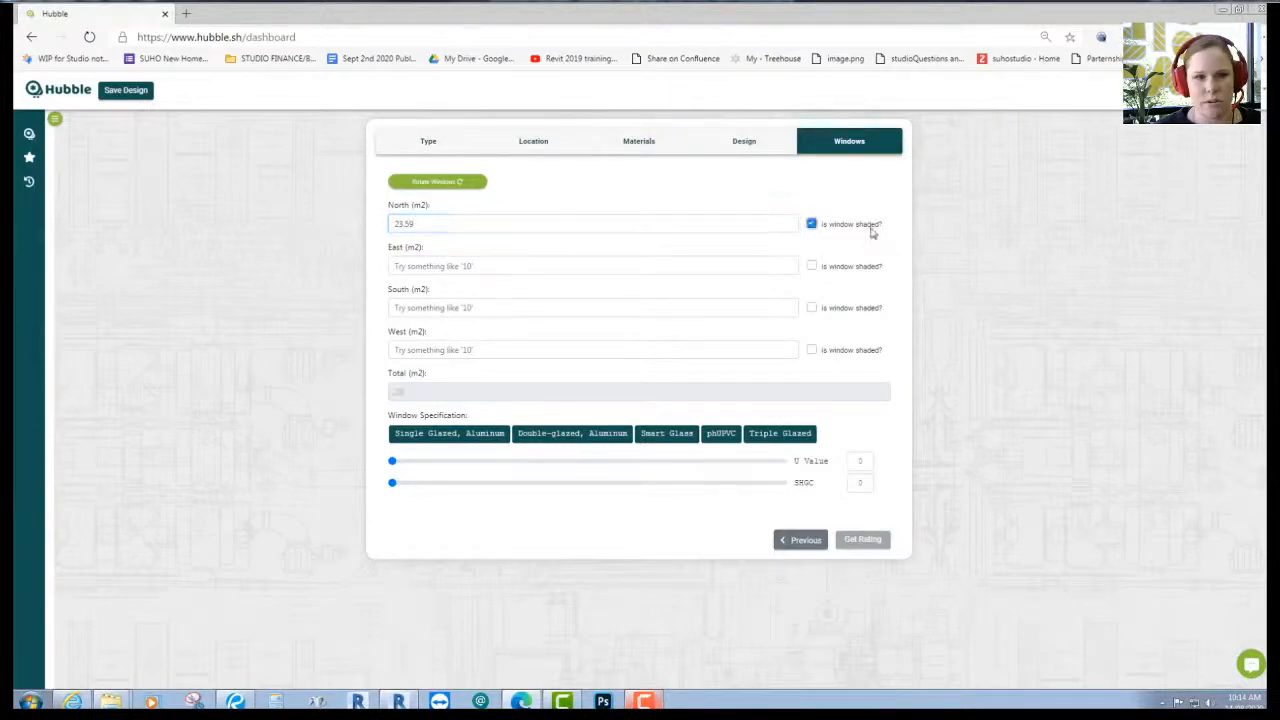
# - Turn off shadows in Revit's 3D view and orbit to see the building's other side
pyautogui.click(461, 268)
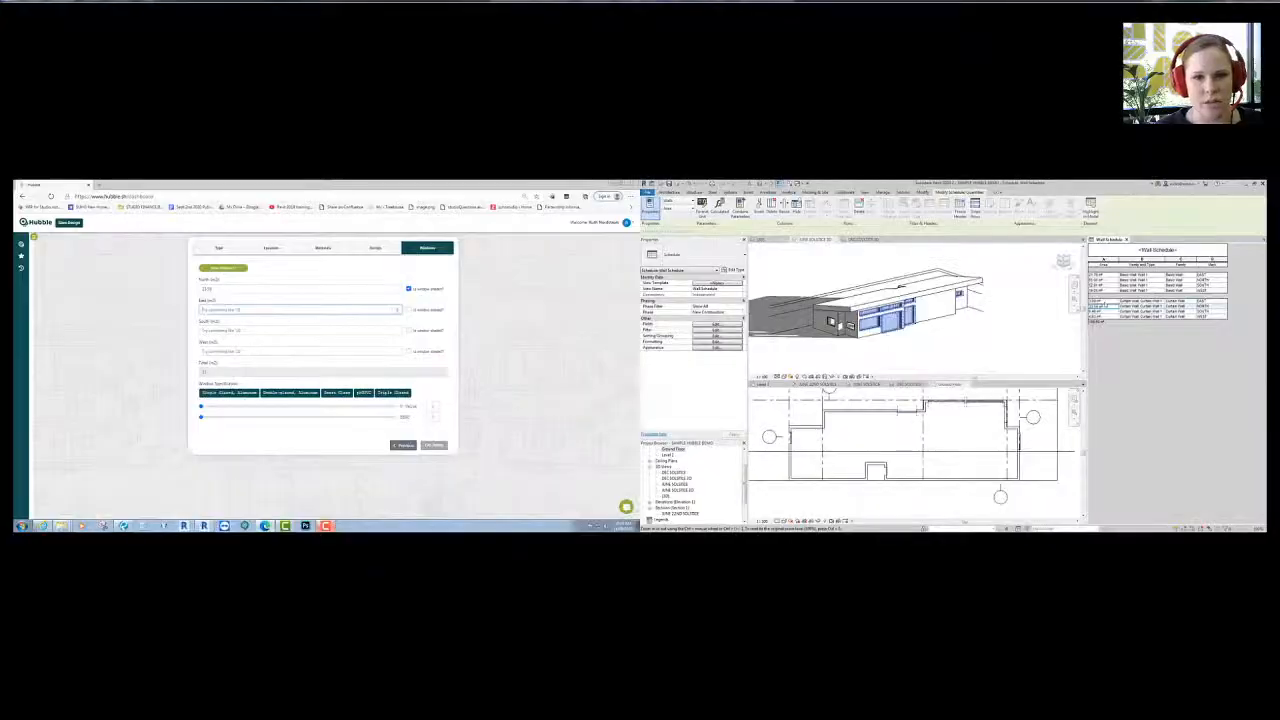
pyautogui.click(930, 347)
pyautogui.click(797, 377)
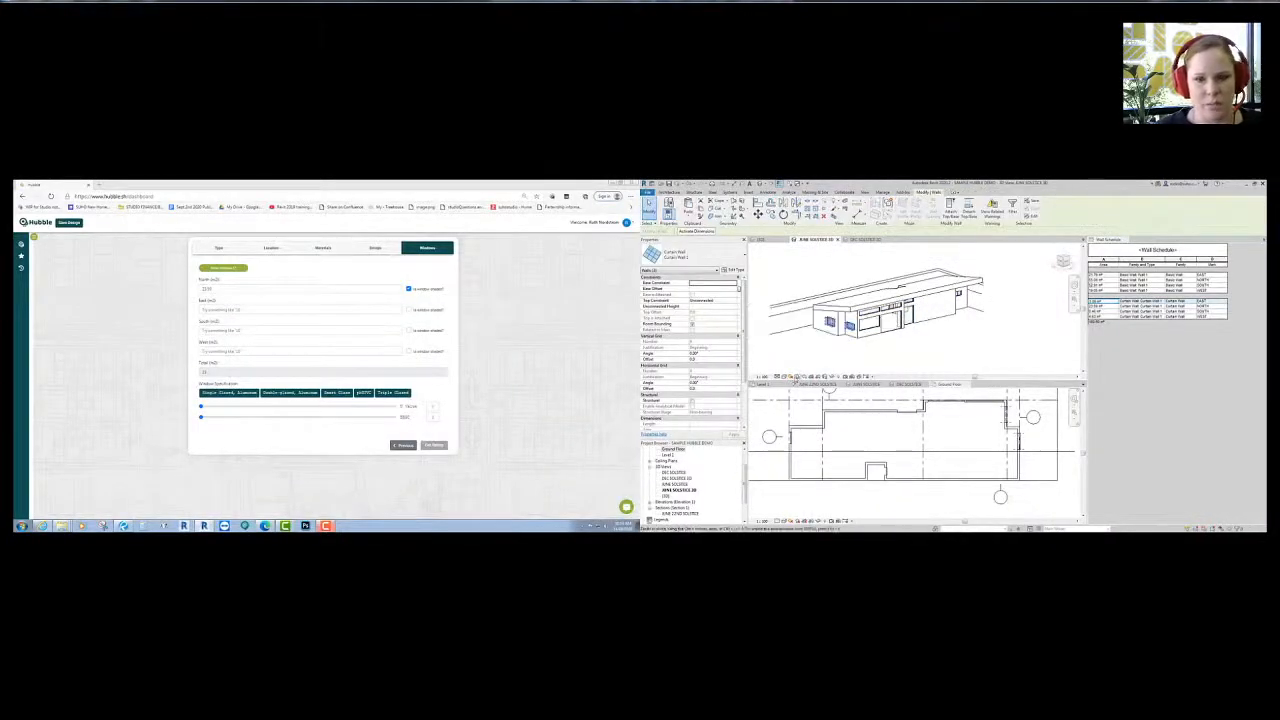
pyautogui.moveTo(797, 349)
pyautogui.keyDown('shift'); pyautogui.mouseDown(button='middle')
pyautogui.moveTo(908, 372)
pyautogui.moveTo(815, 335)
pyautogui.mouseUp(button='middle'); pyautogui.keyUp('shift')
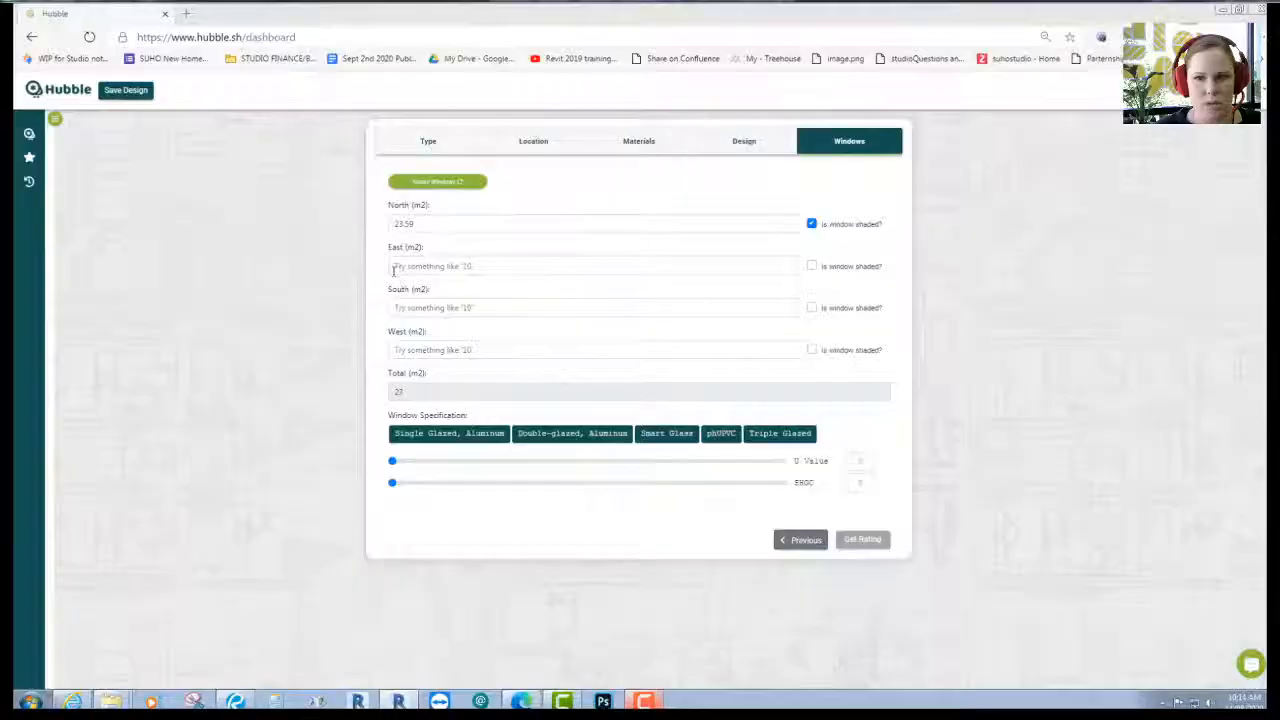
# - Enter 3.09 m² east window area and inspect the south curtain wall in the schedule and 3D view
pyautogui.click(393, 267)
pyautogui.write('3.09')
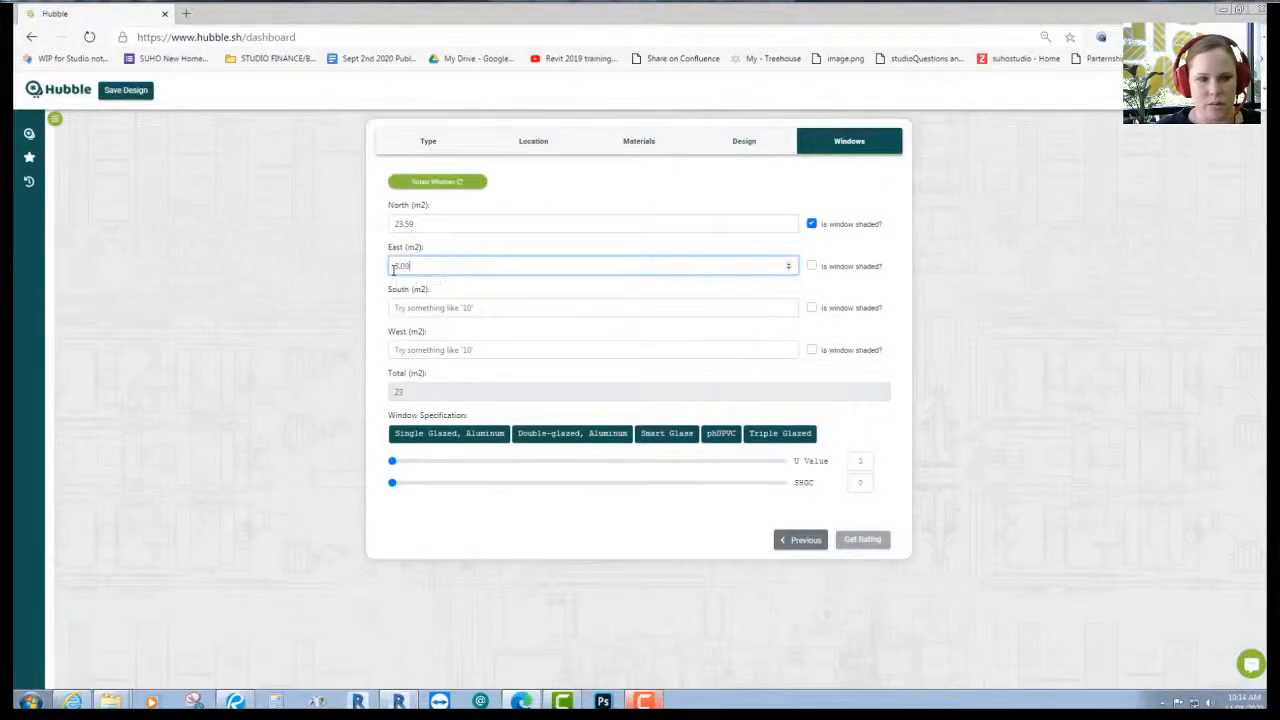
pyautogui.click(435, 305)
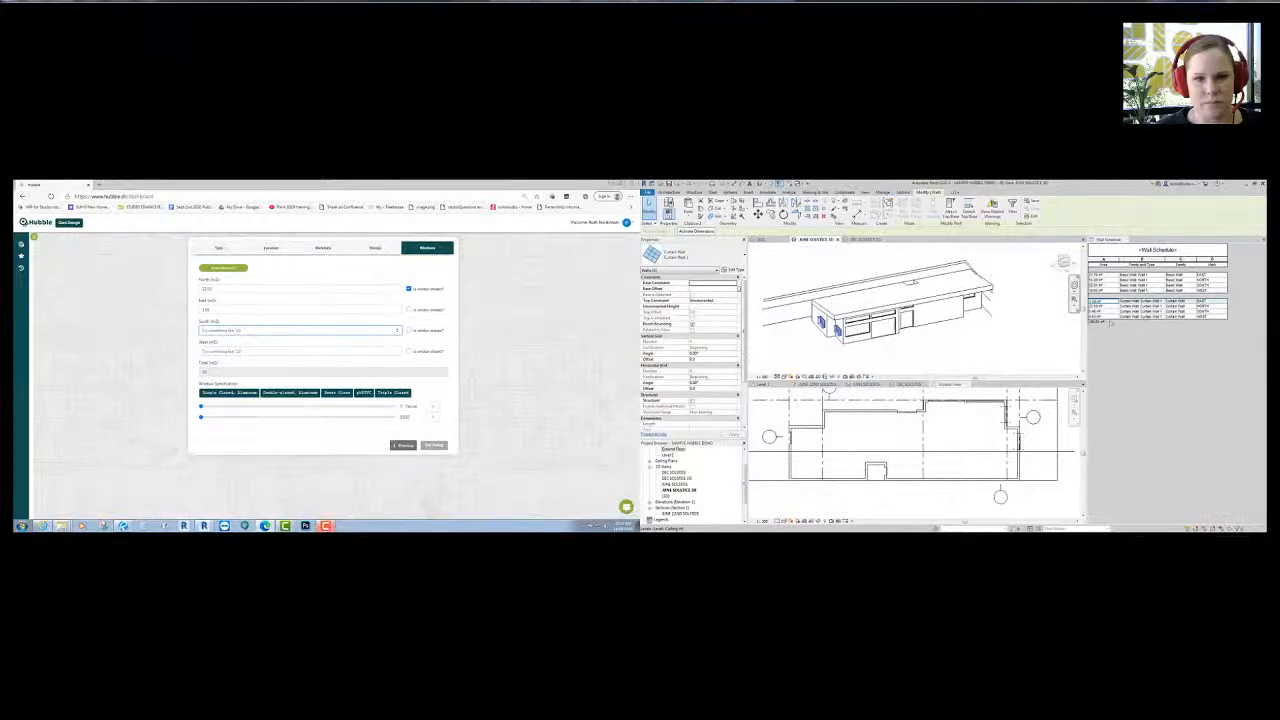
pyautogui.click(1109, 312)
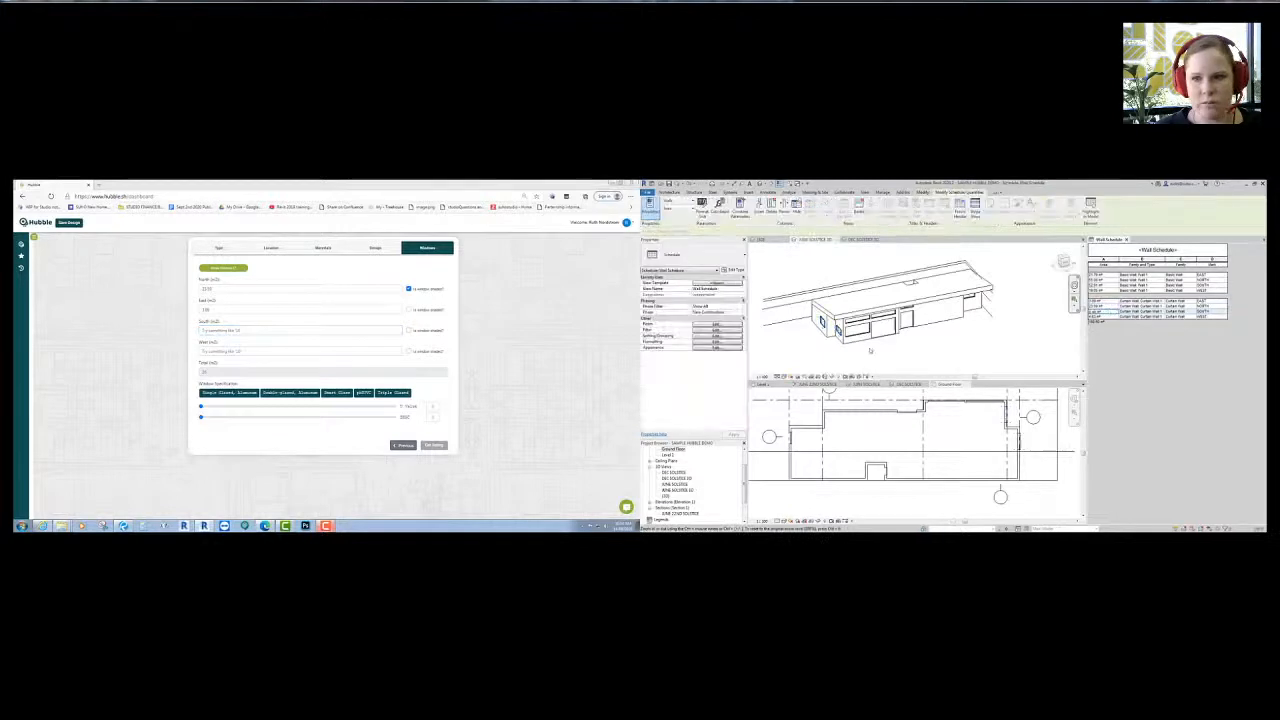
pyautogui.keyDown('shift'); pyautogui.moveTo(799, 347); pyautogui.dragTo(905, 318, button='middle'); pyautogui.keyUp('shift')
pyautogui.scroll(5, 913, 298)
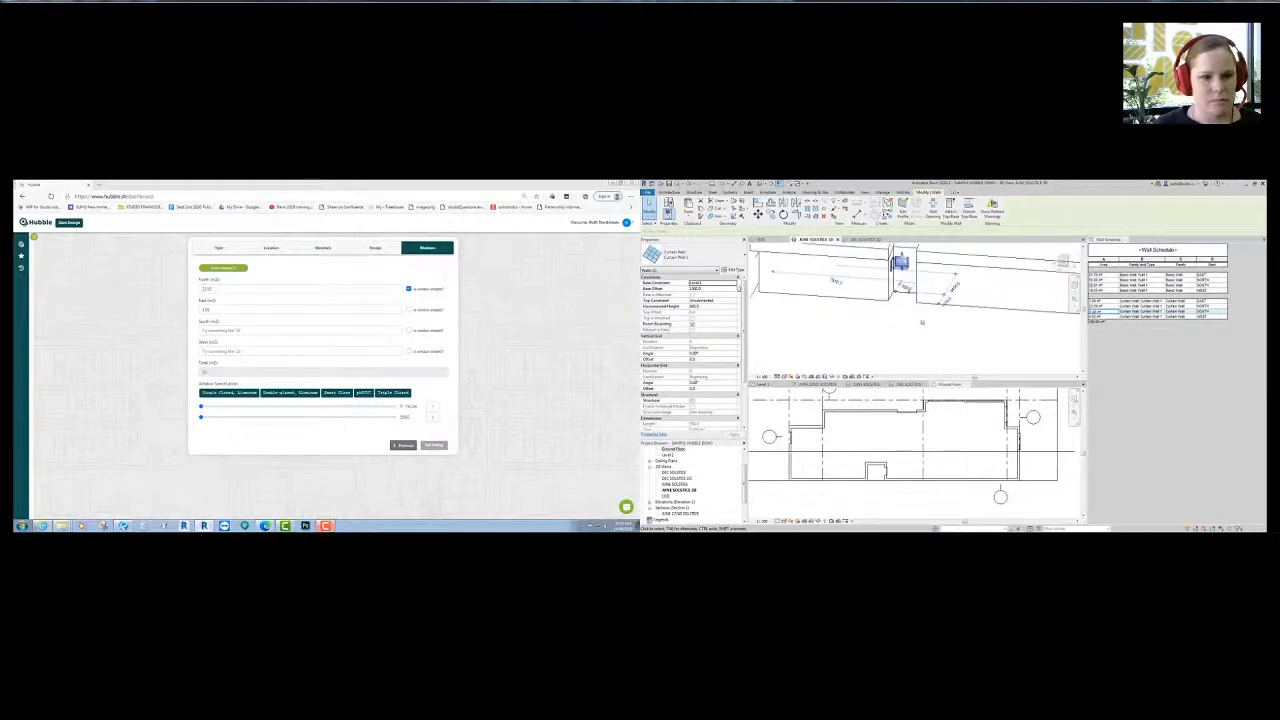
# - Enter 0.46 m² south and 4.63 m² west window area, and mark the east windows shaded
pyautogui.click(237, 330)
pyautogui.write('0.46')
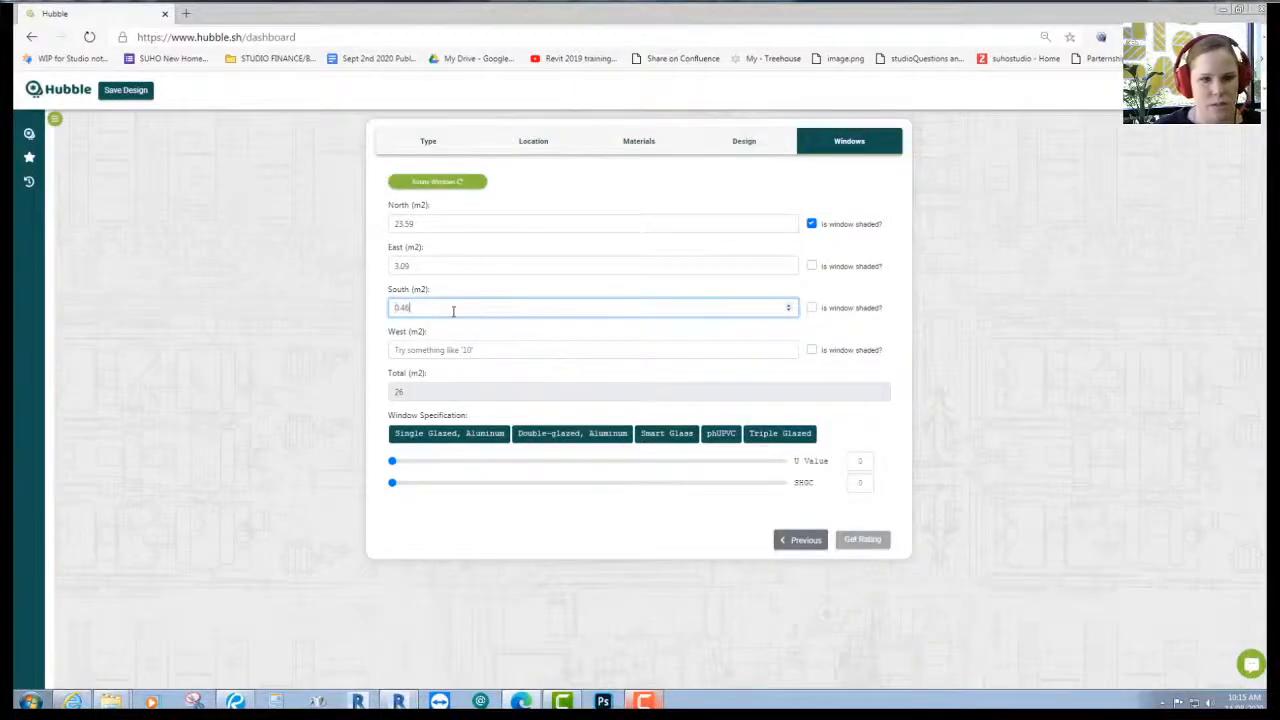
pyautogui.click(438, 349)
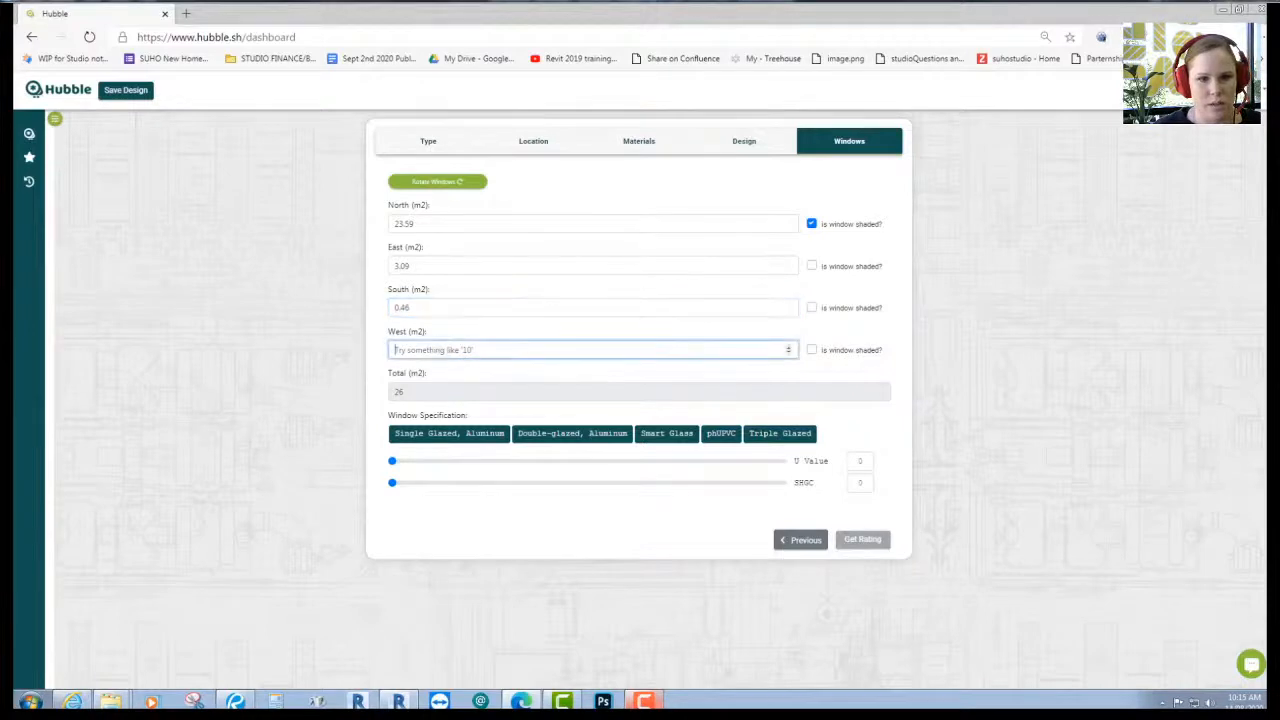
pyautogui.click(811, 266)
pyautogui.click(630, 343)
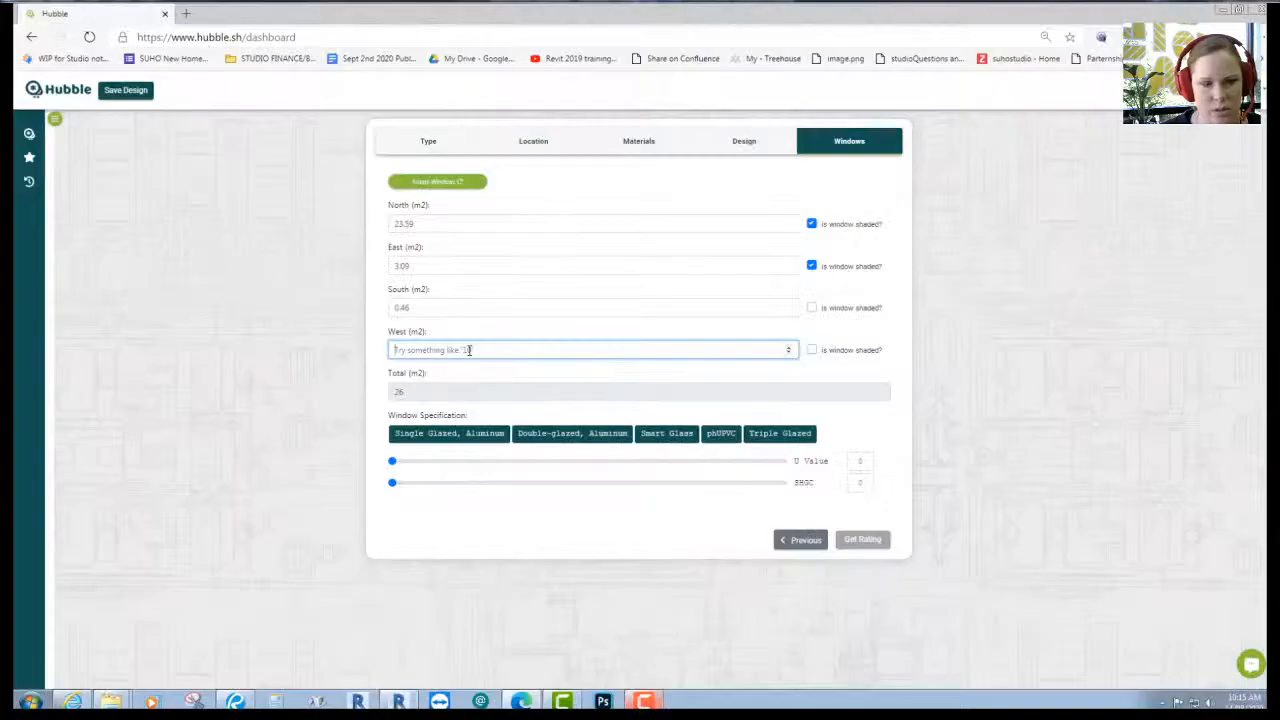
pyautogui.write('4.3')
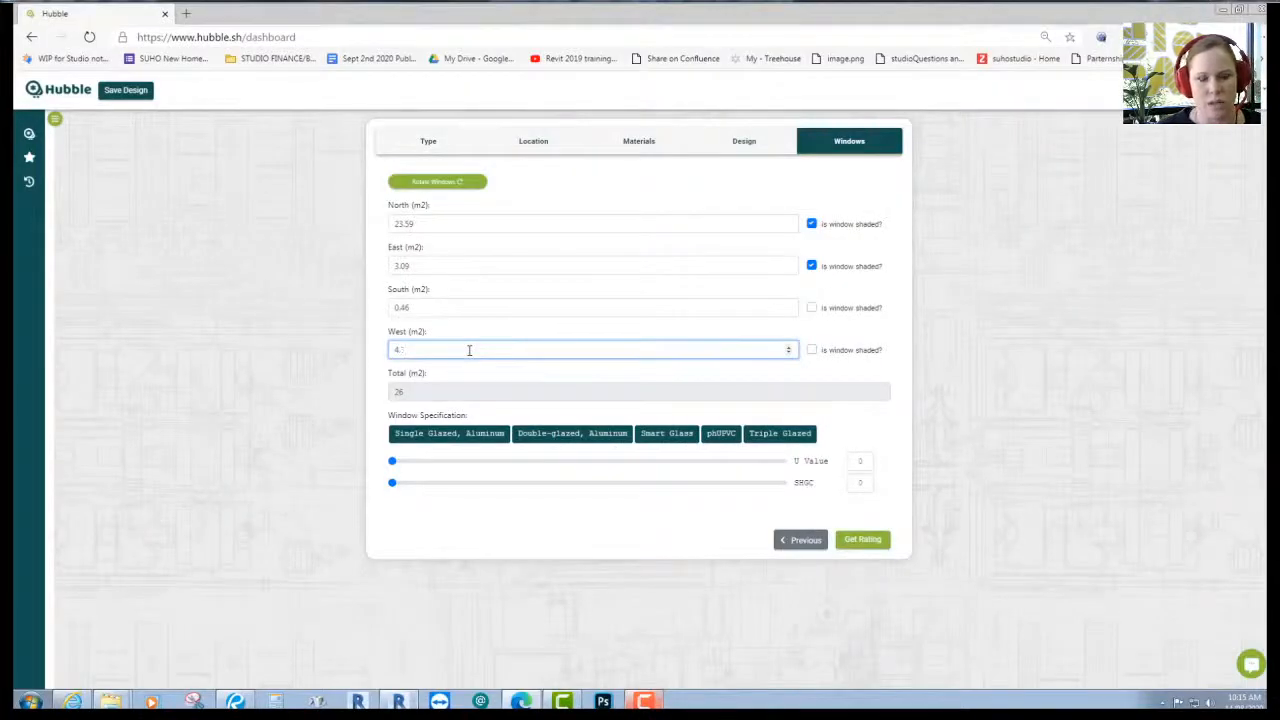
pyautogui.click(1012, 428)
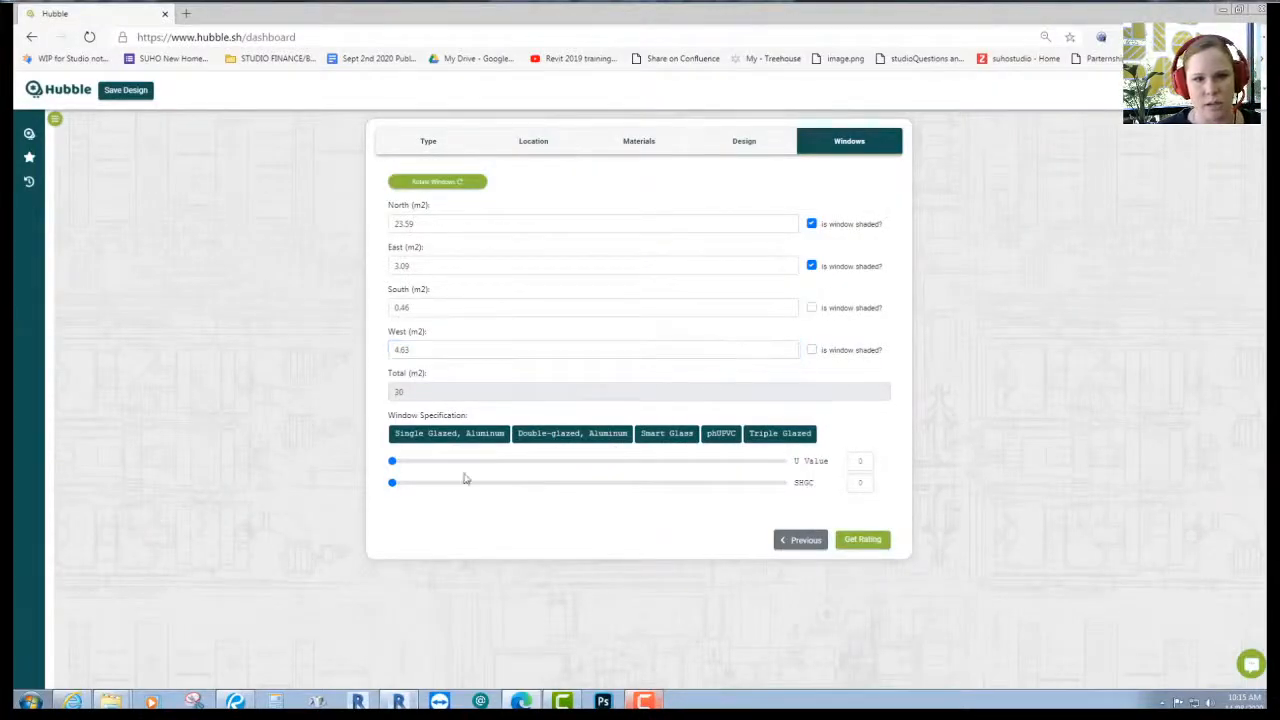
# - Choose triple glazing, get the 8.52-star rating, then shade the west windows
pyautogui.click(775, 433)
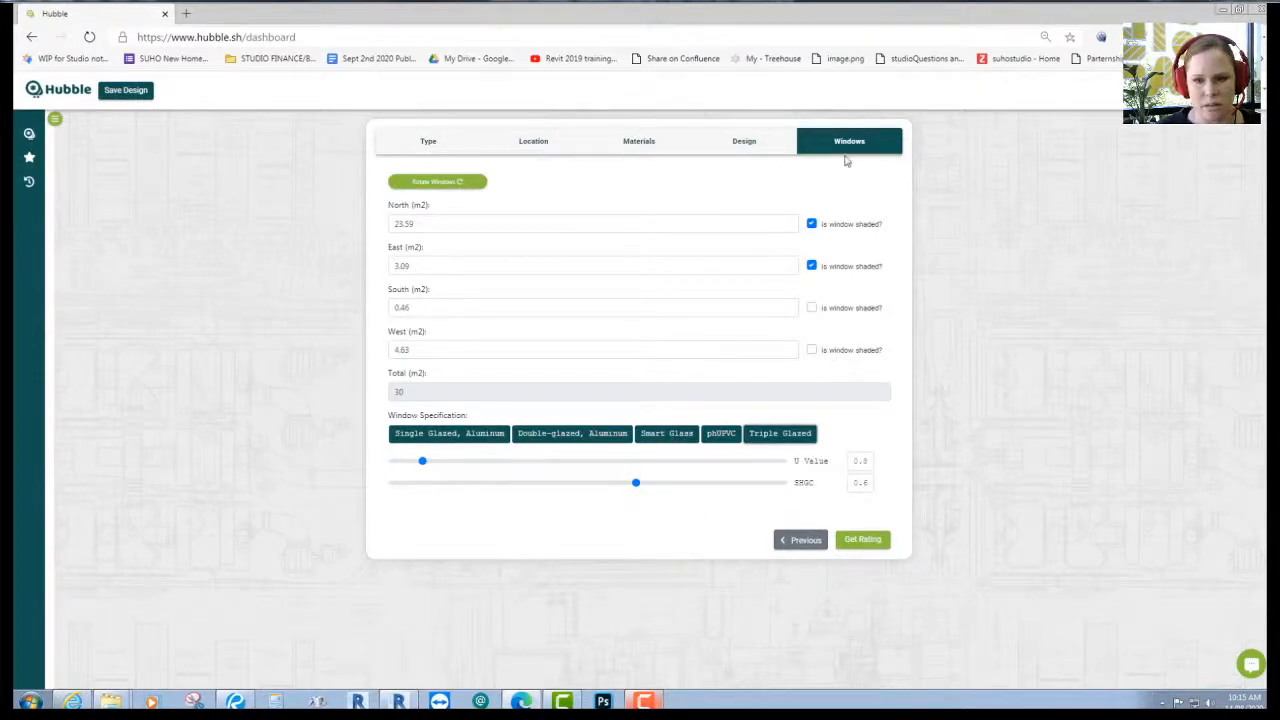
pyautogui.click(872, 539)
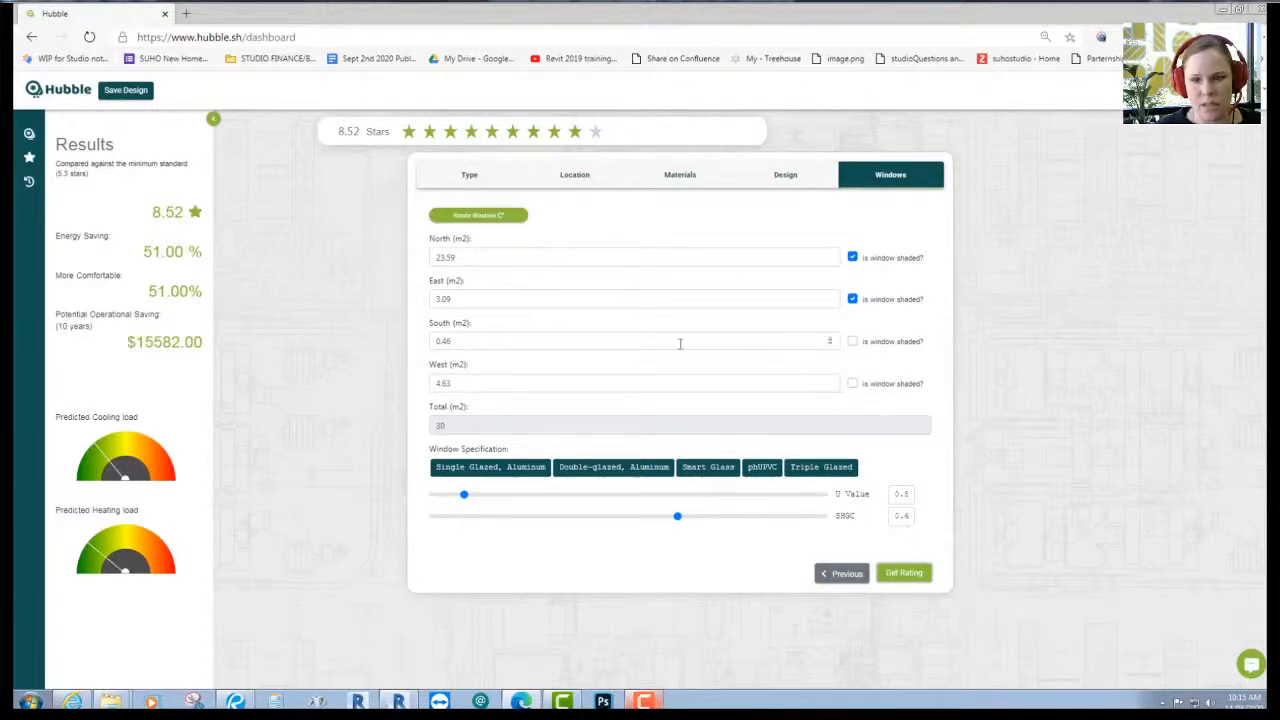
pyautogui.click(851, 385)
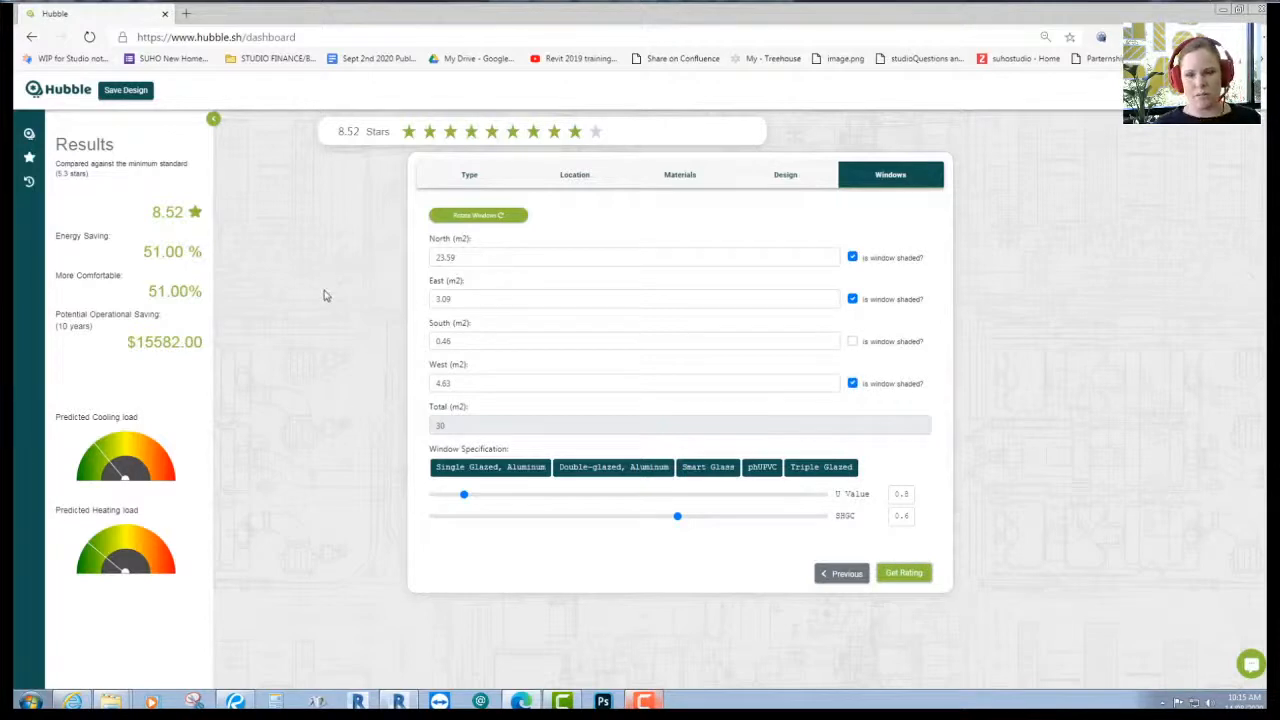
# - Keep Reverse BV walls but add external wall foil and Anti-glare foil roof insulation
pyautogui.click(772, 182)
pyautogui.click(680, 182)
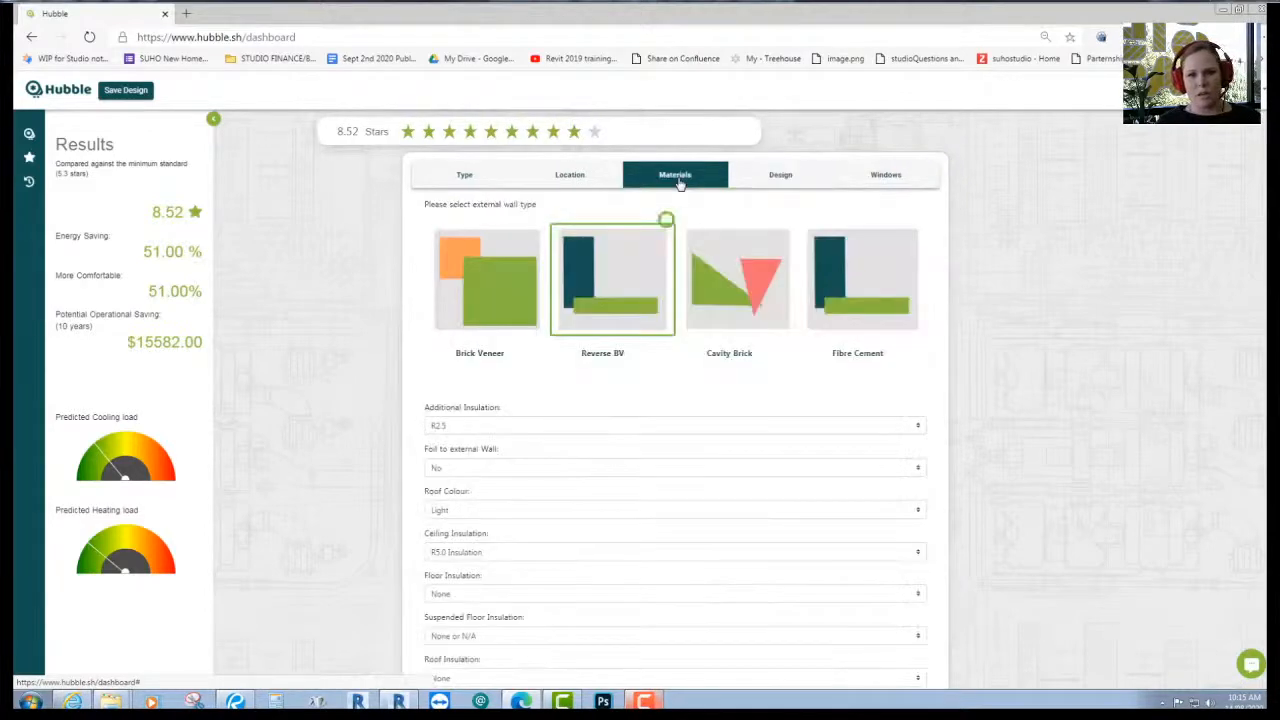
pyautogui.click(830, 258)
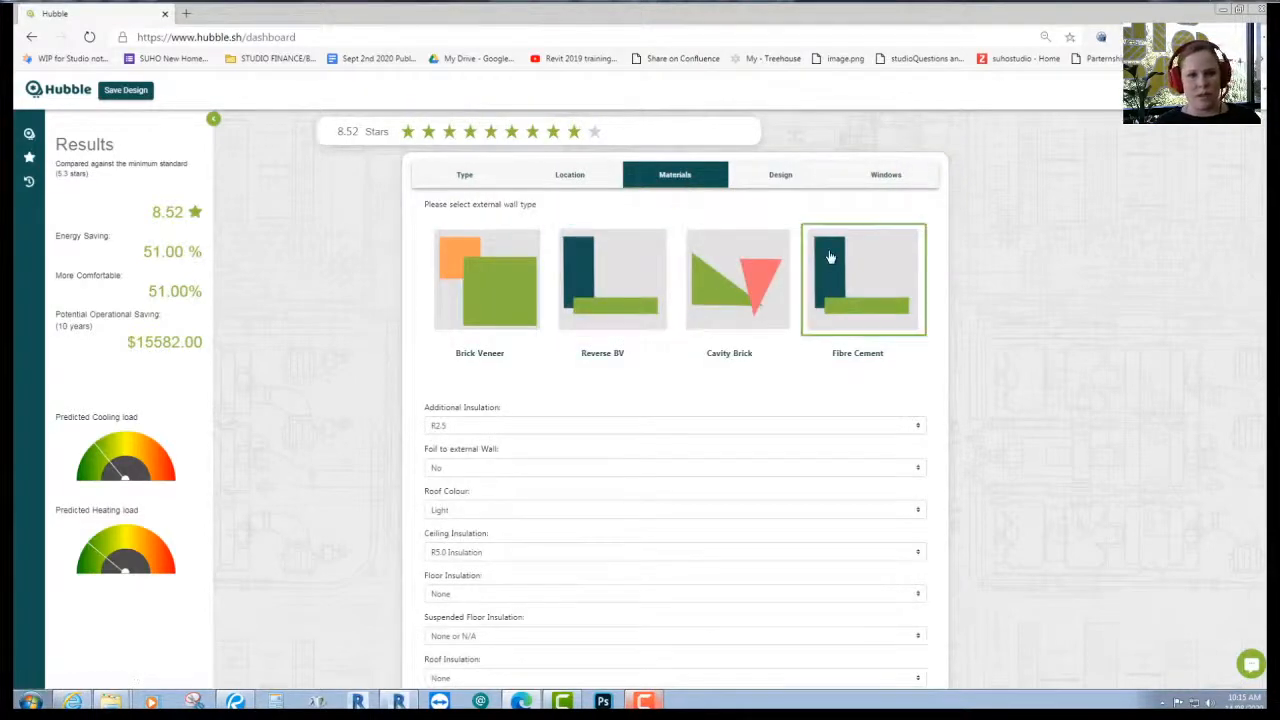
pyautogui.click(602, 280)
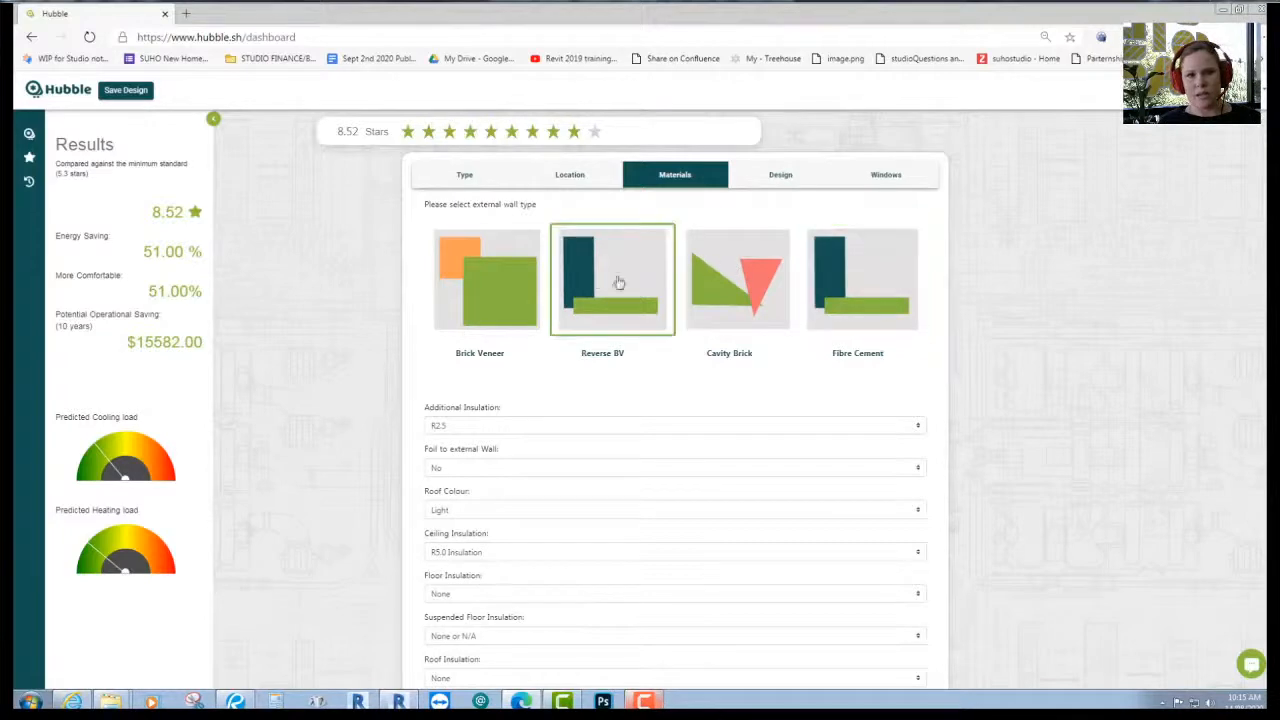
pyautogui.scroll(-2, 990, 326)
pyautogui.click(453, 381)
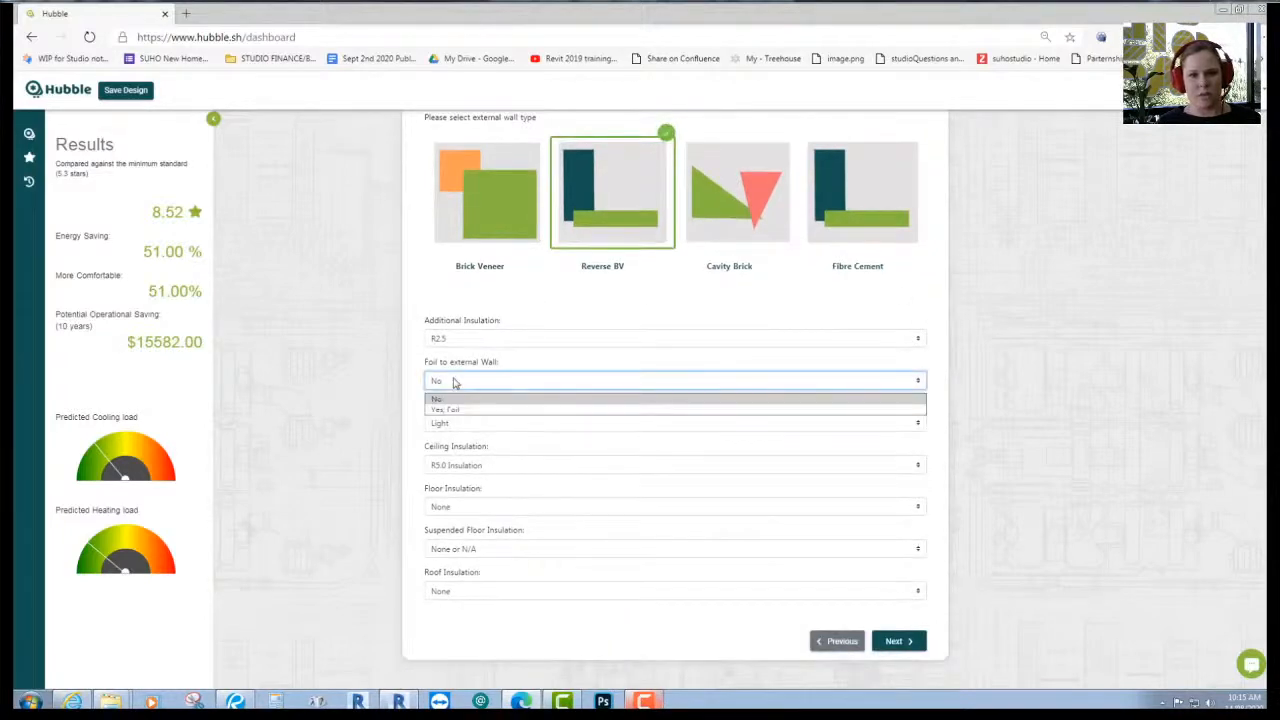
pyautogui.click(452, 409)
pyautogui.click(448, 591)
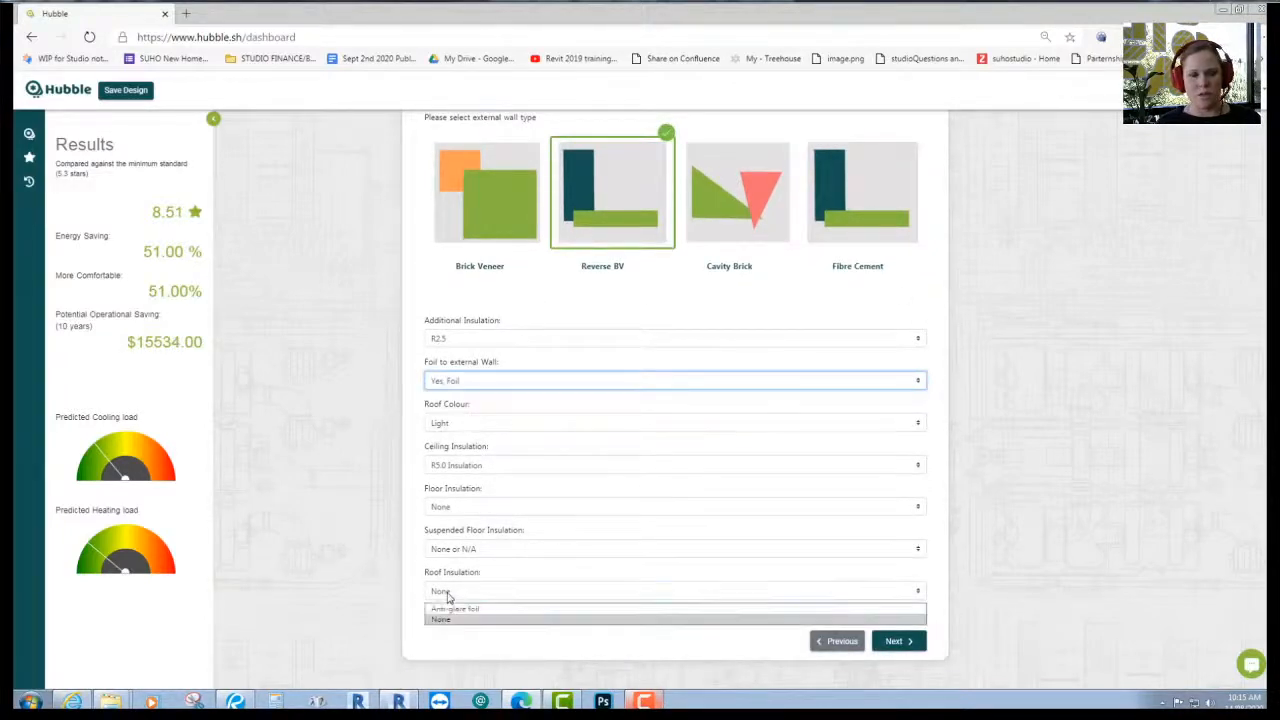
pyautogui.click(451, 618)
pyautogui.click(900, 646)
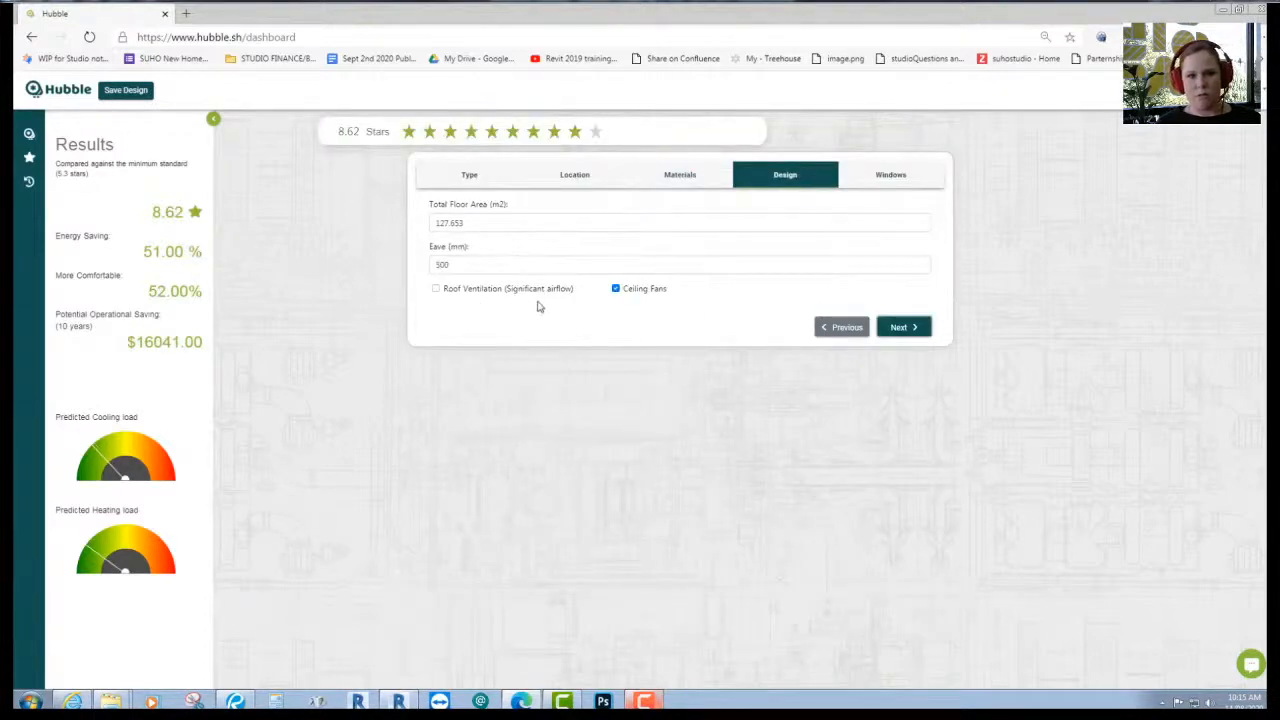
# - Re-mark the north and east windows as shaded, for an 8.62-star rating
pyautogui.click(908, 330)
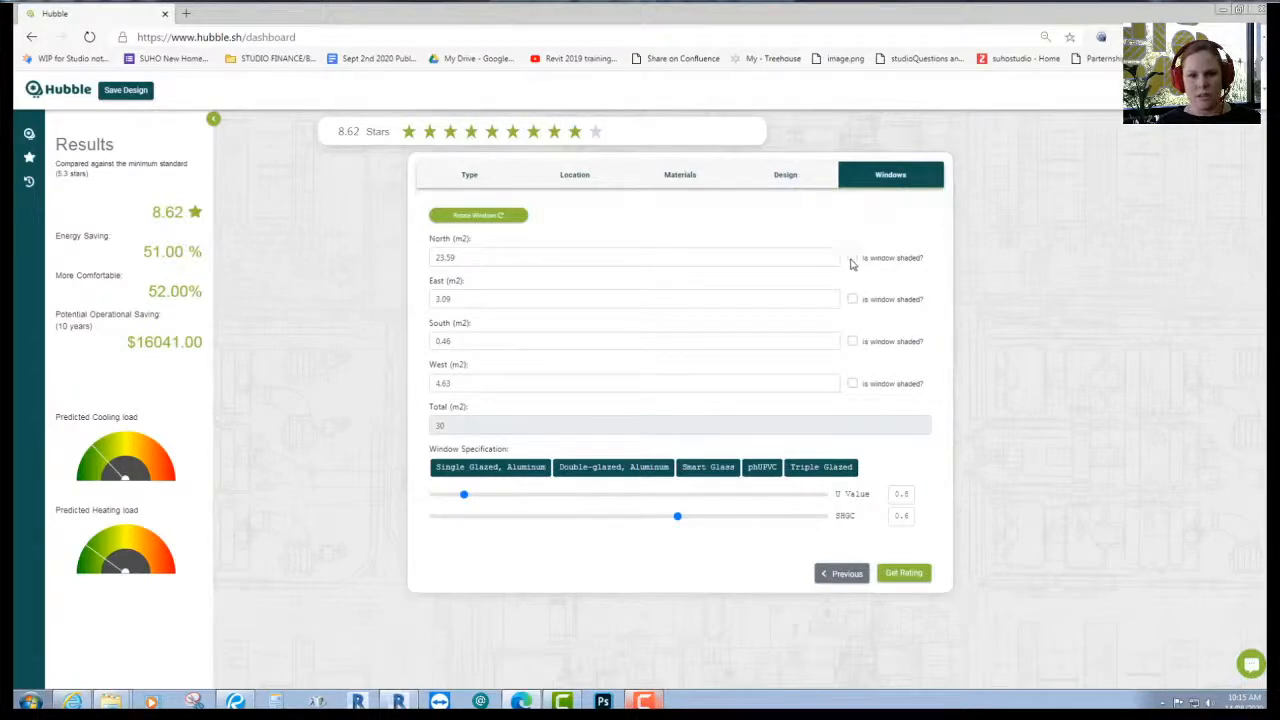
pyautogui.click(852, 257)
pyautogui.click(853, 300)
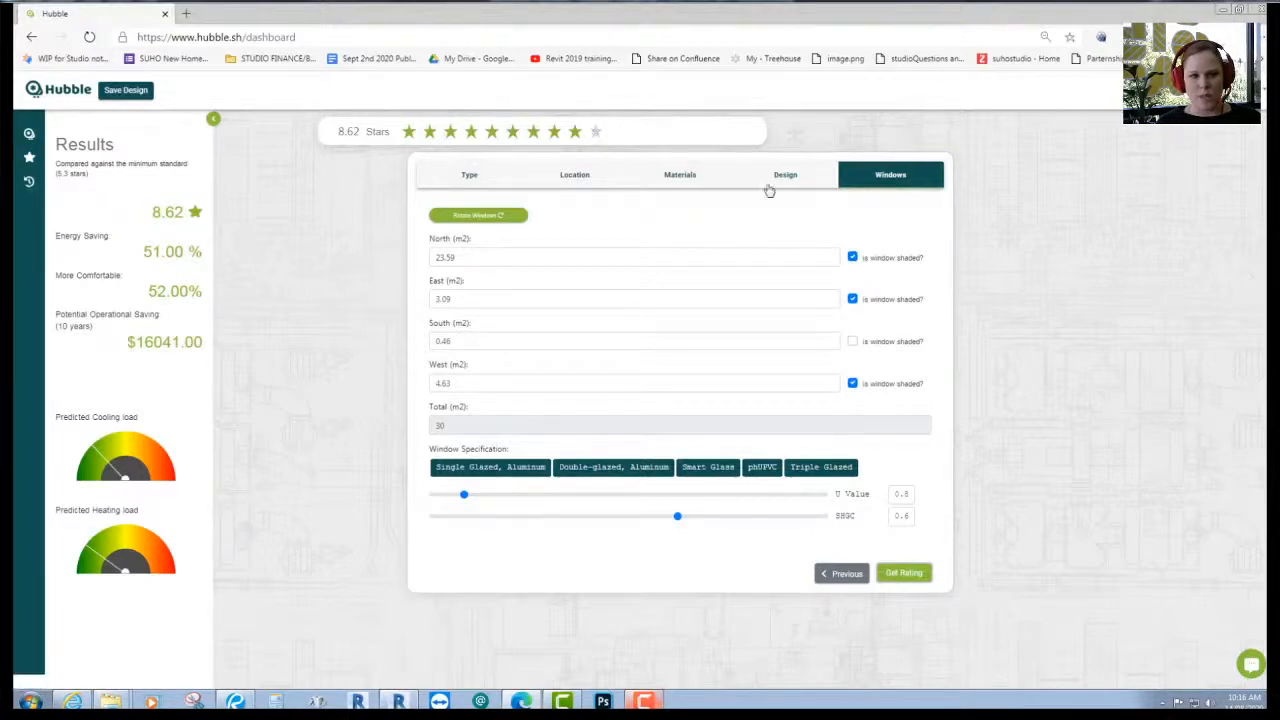
pyautogui.click(474, 178)
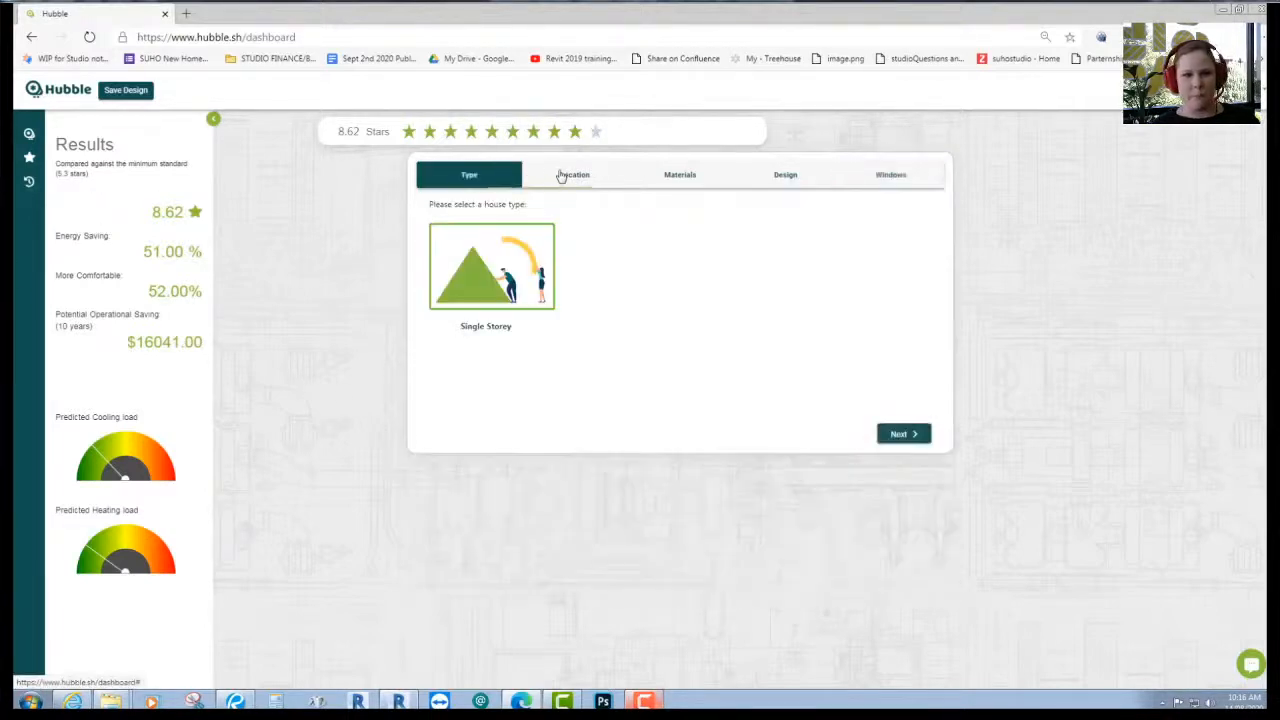
# - Change the roof colour to Dark and shade the north, east and west windows
pyautogui.click(598, 182)
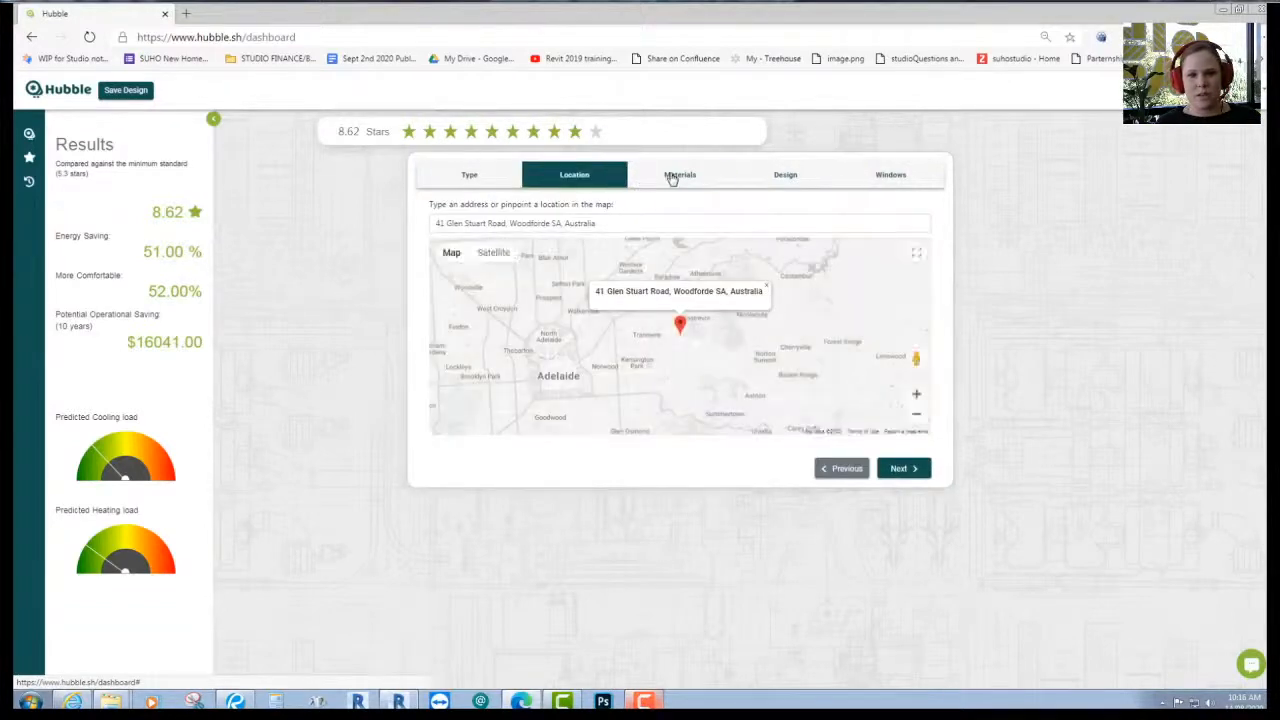
pyautogui.click(692, 176)
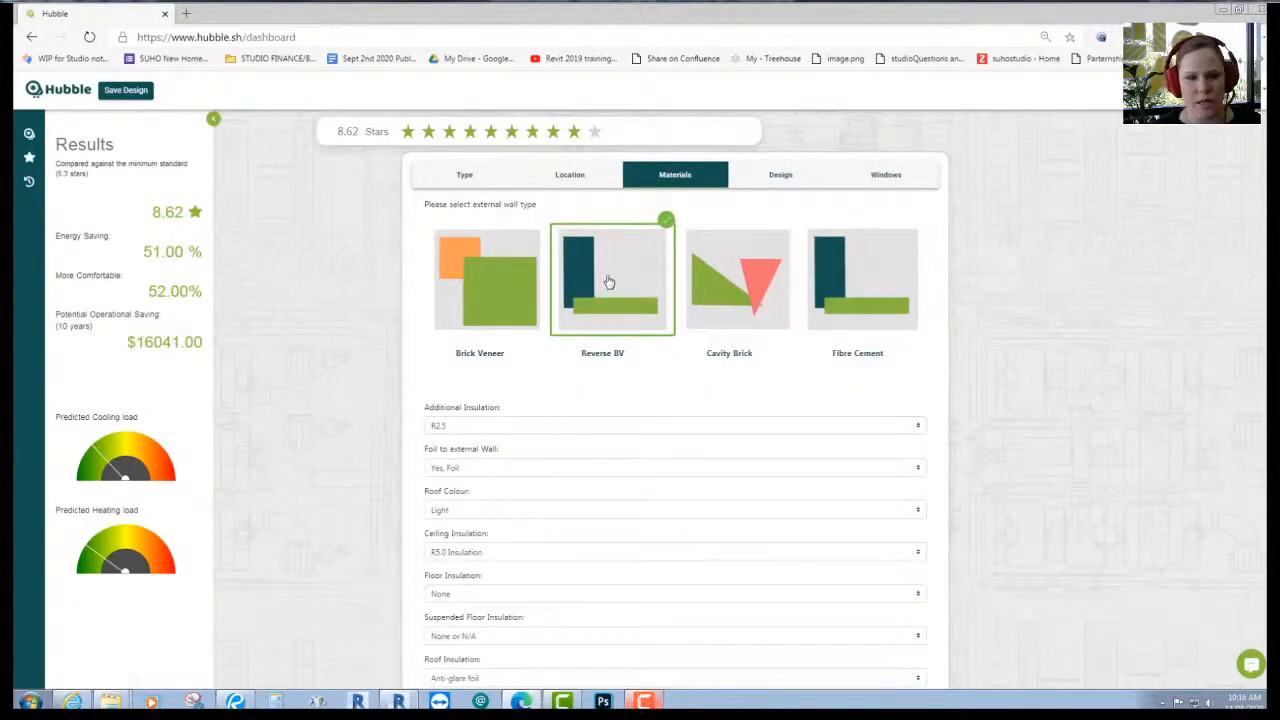
pyautogui.scroll(-1, 1046, 486)
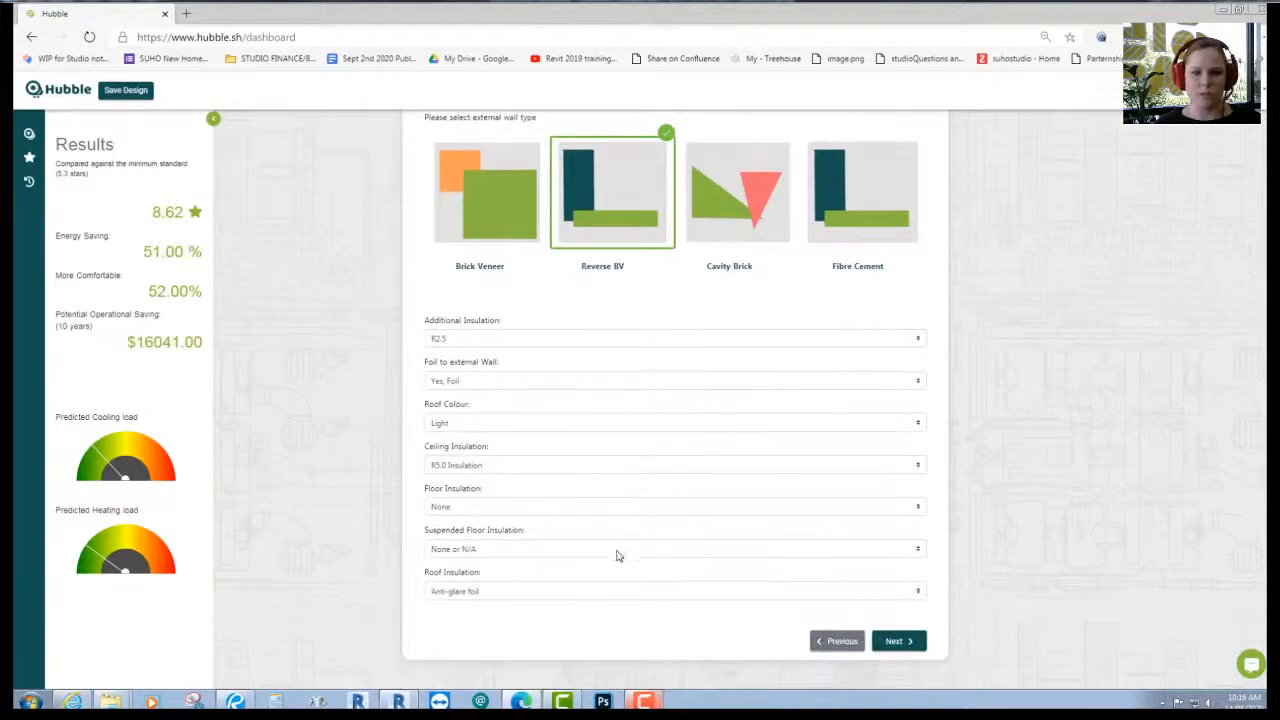
pyautogui.click(471, 423)
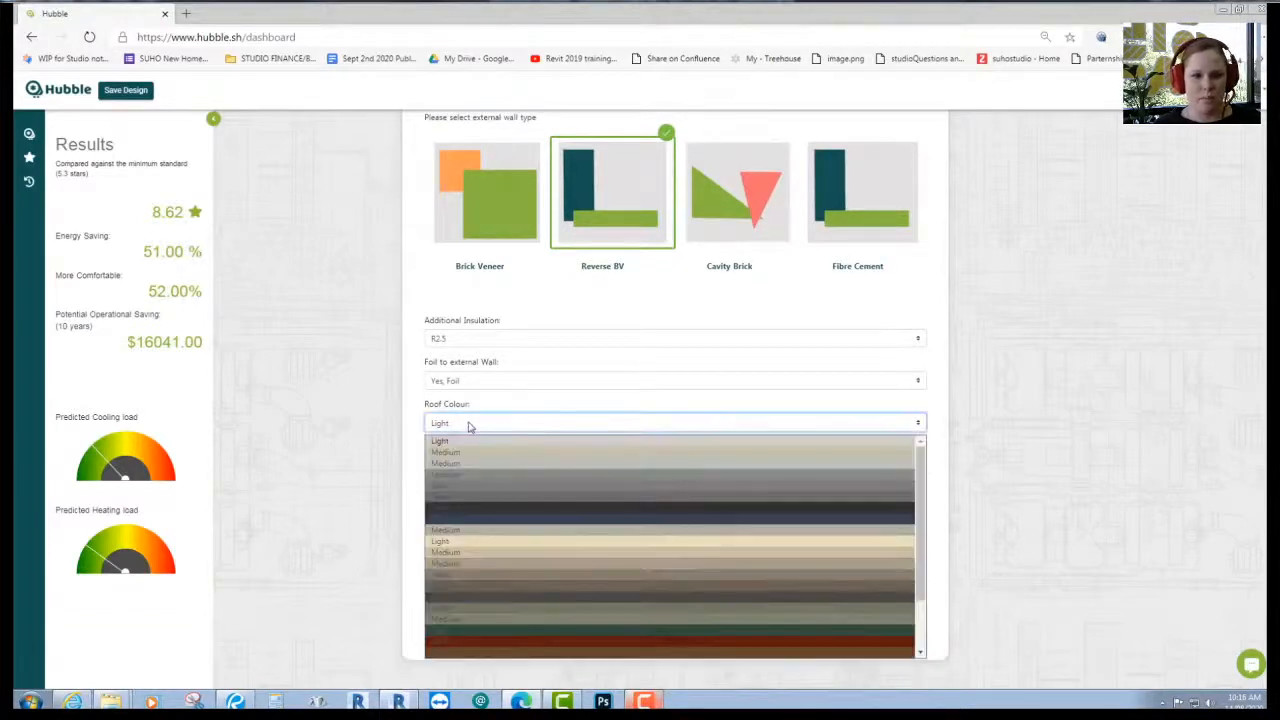
pyautogui.click(459, 506)
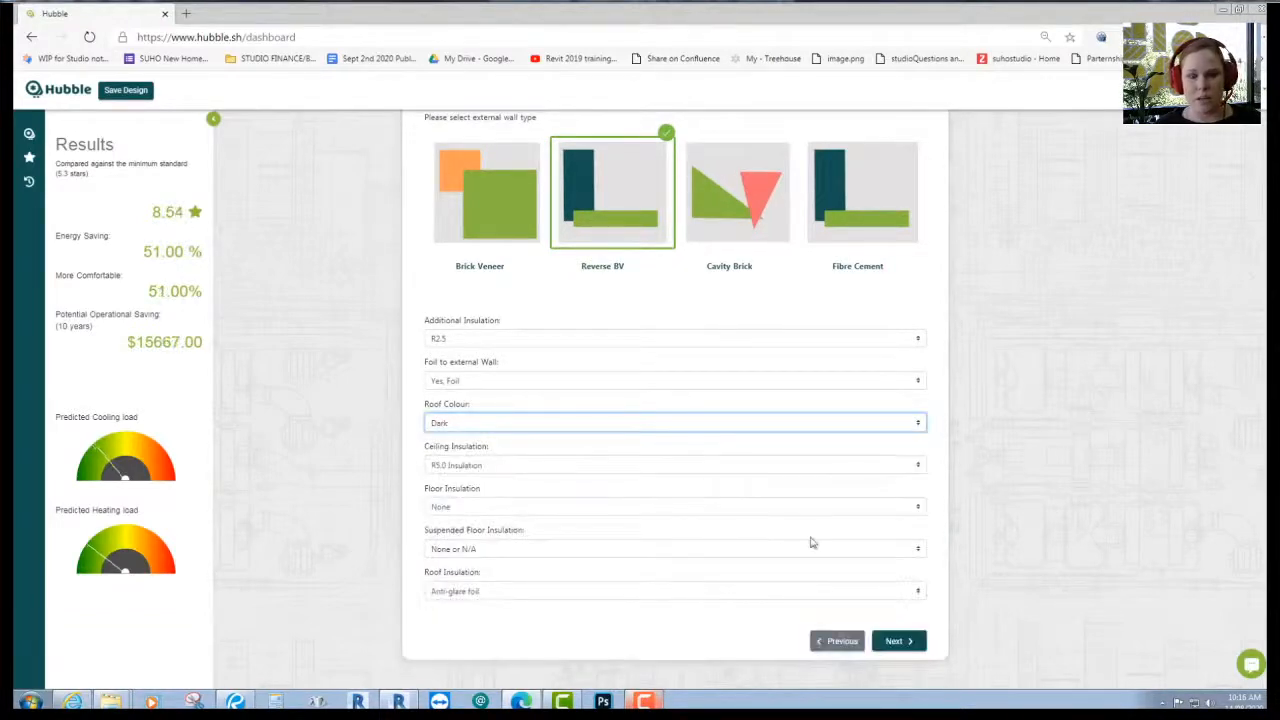
pyautogui.click(912, 640)
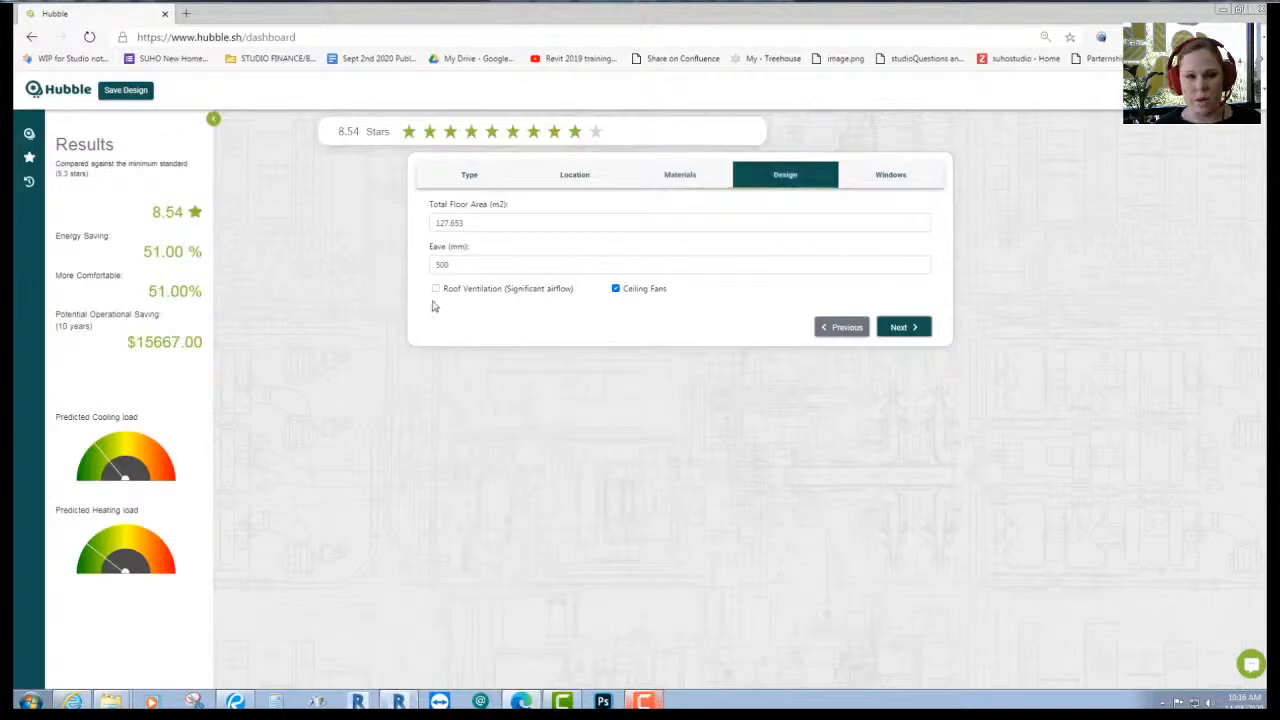
pyautogui.click(902, 328)
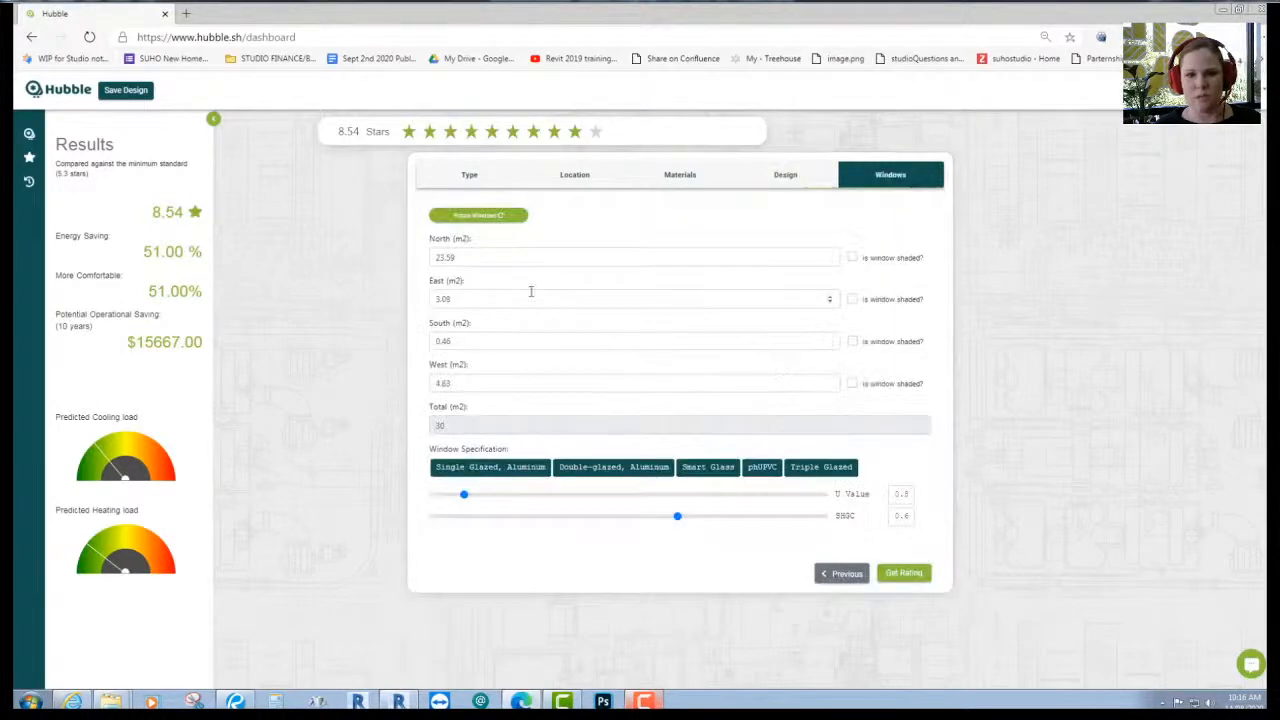
pyautogui.click(853, 258)
pyautogui.click(852, 299)
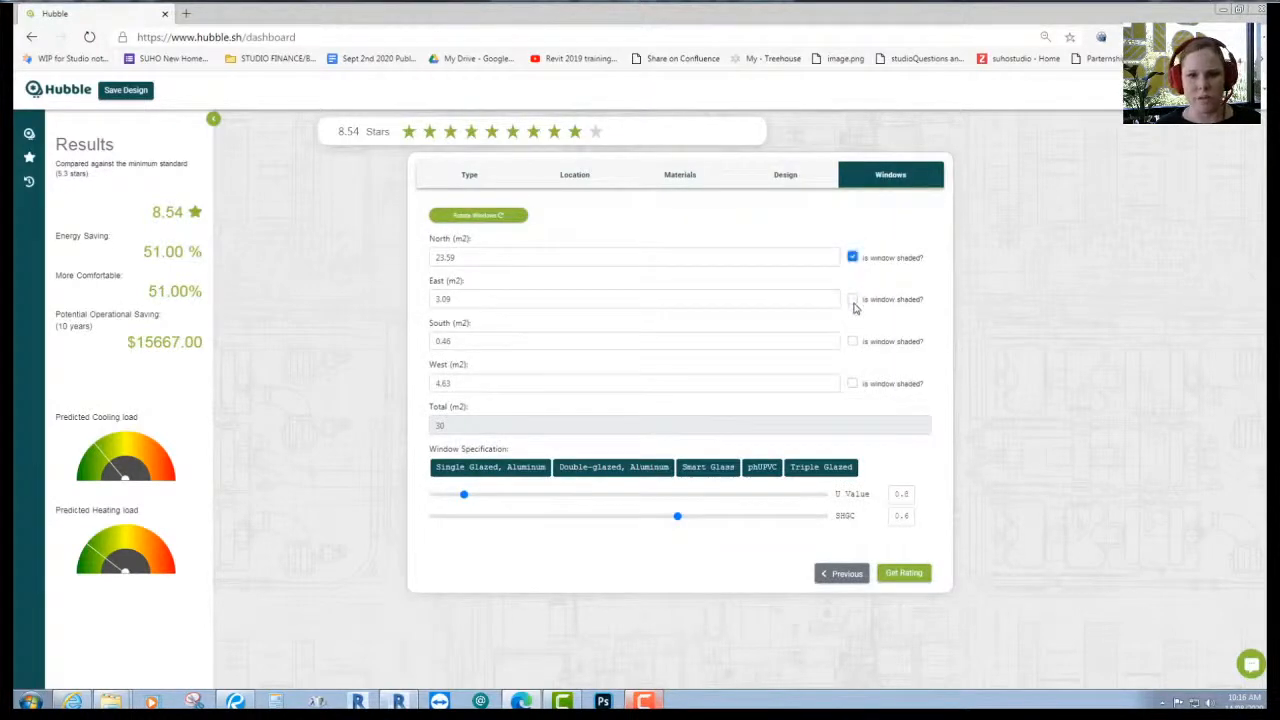
pyautogui.click(852, 383)
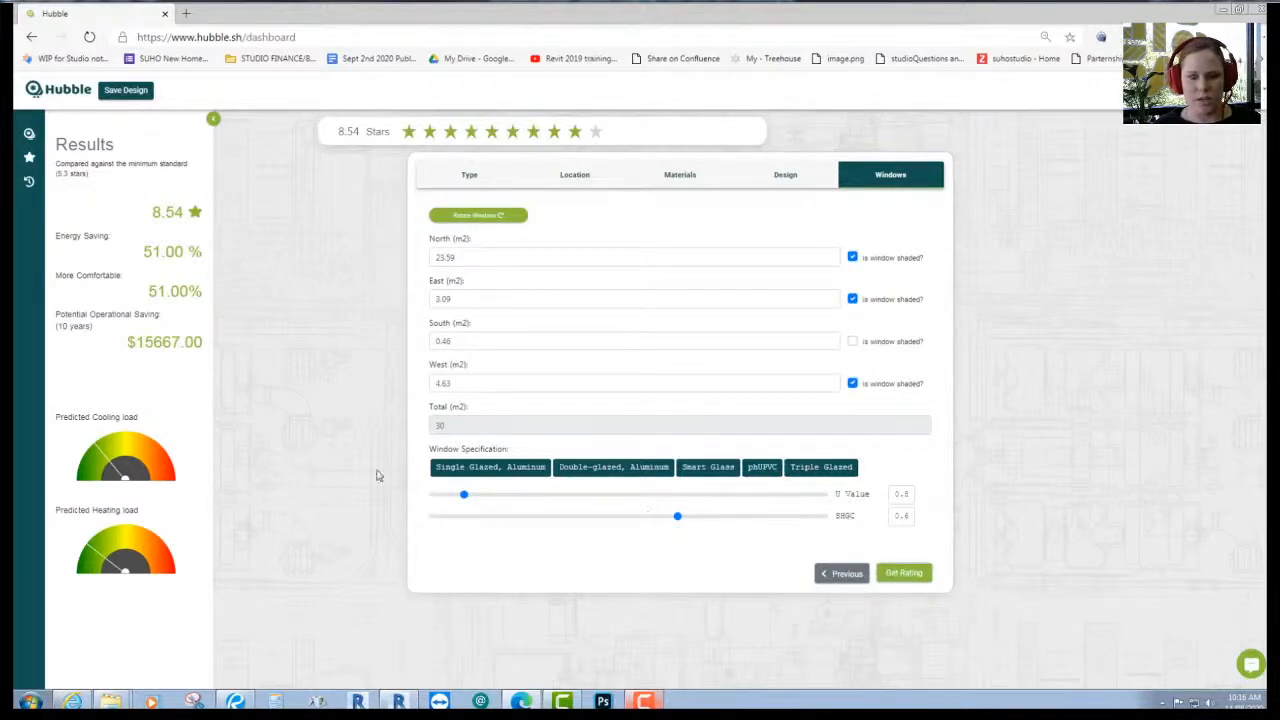
# - Rate glazing at U 1.4 / SHGC 0.2, then SHGC 0.4 and U 1.6, reaching 8.68 stars
pyautogui.doubleClick(901, 494)
pyautogui.write('1.4')
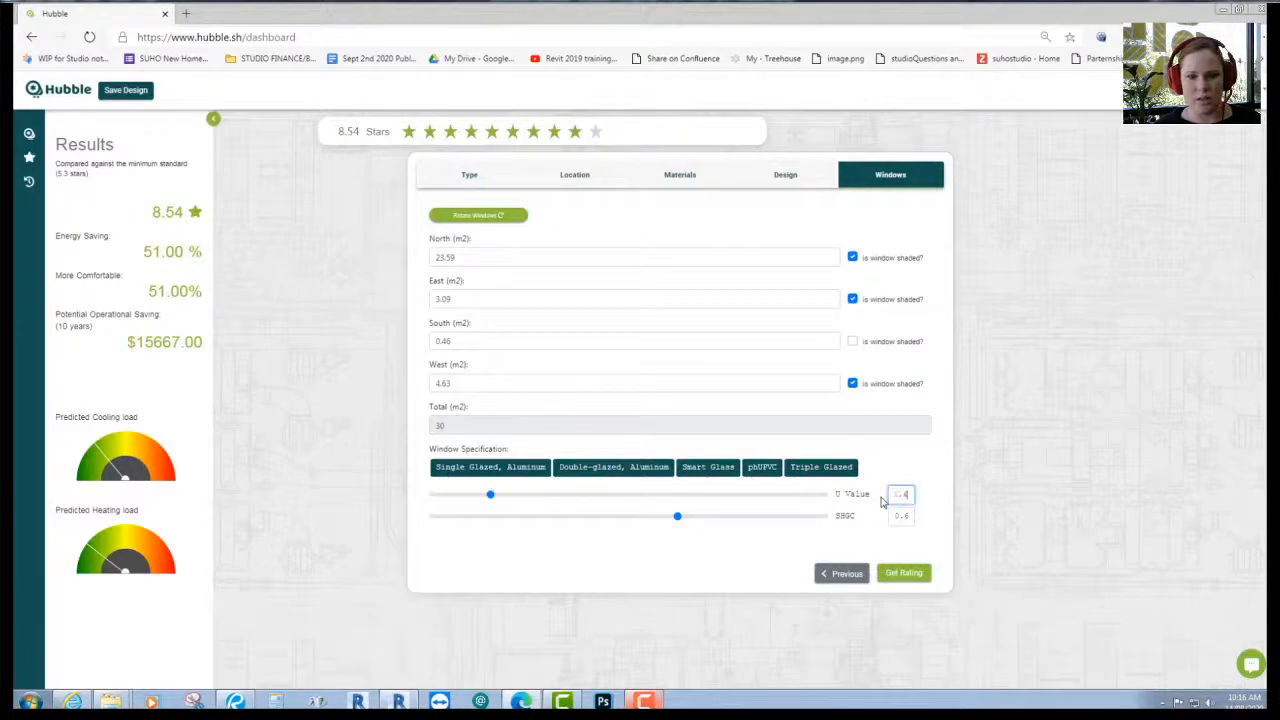
pyautogui.doubleClick(890, 514)
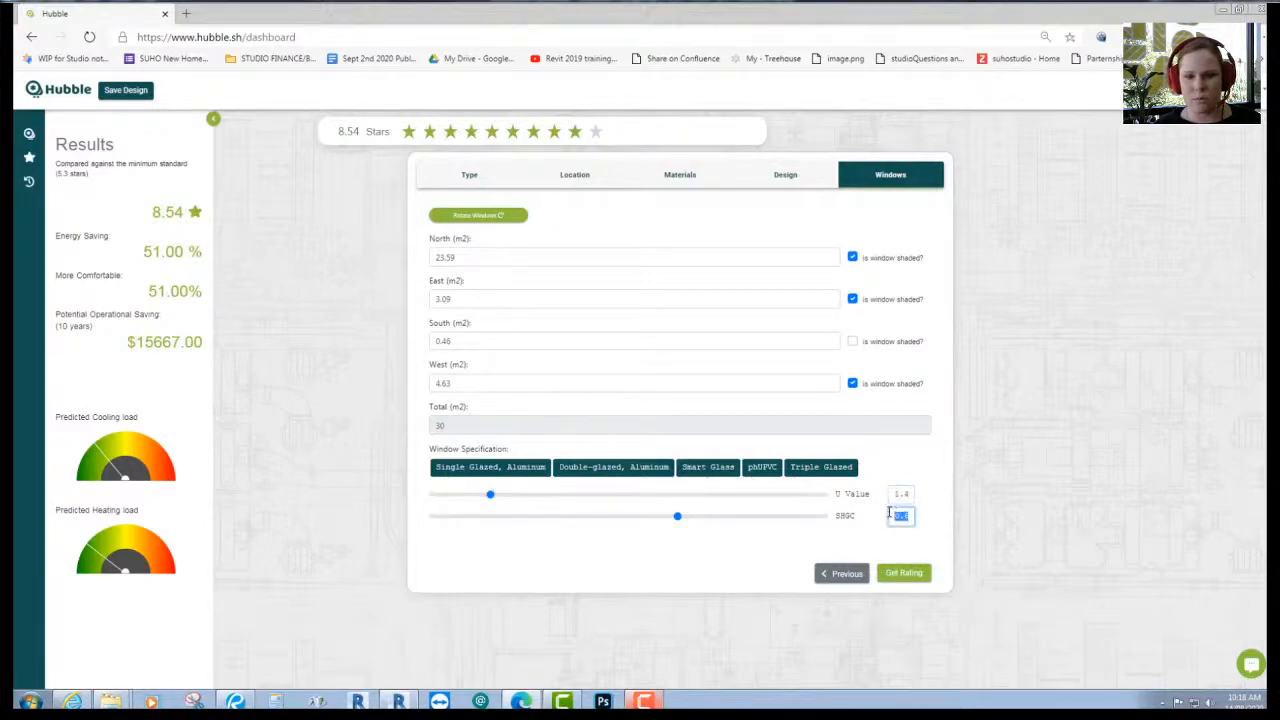
pyautogui.write('0.2')
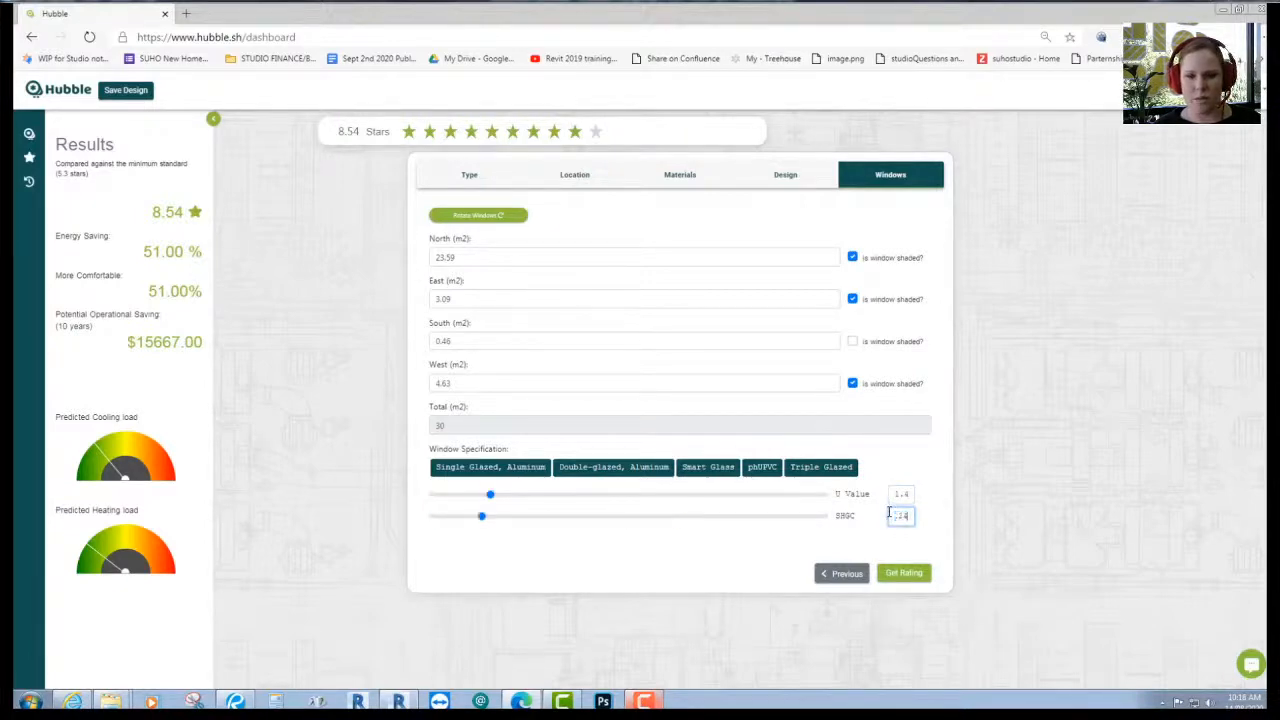
pyautogui.click(903, 573)
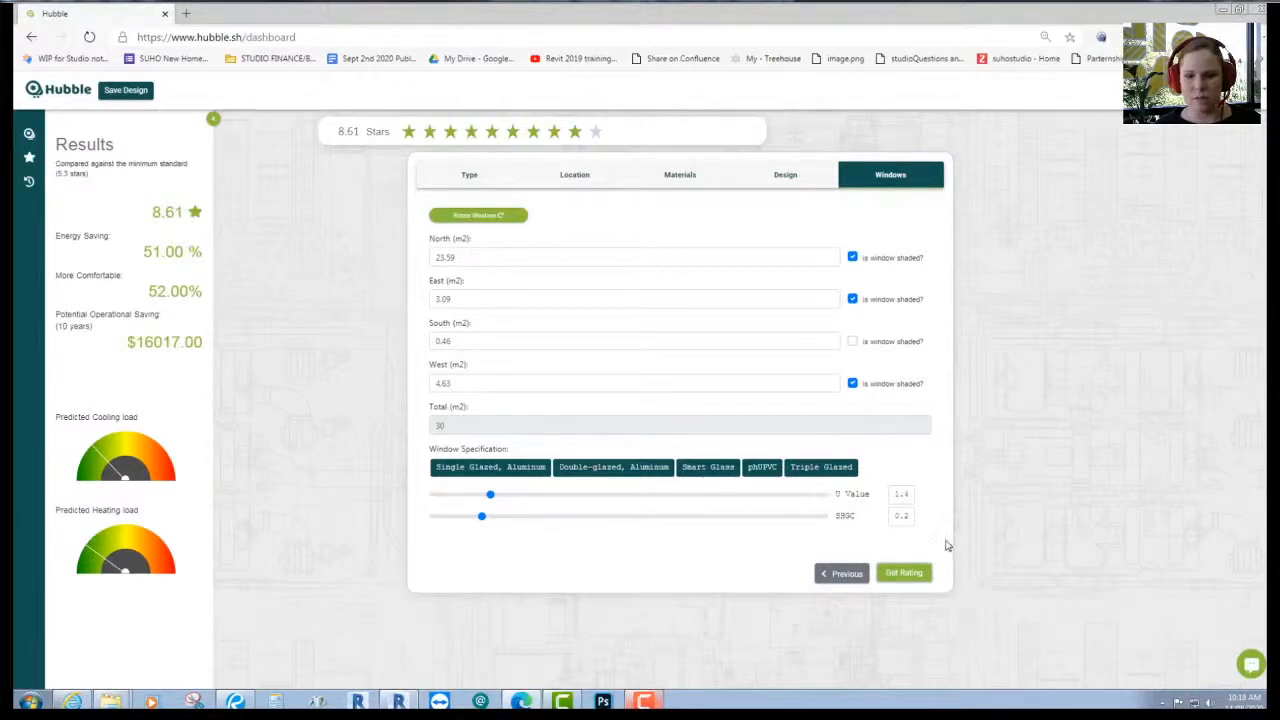
pyautogui.doubleClick(903, 516)
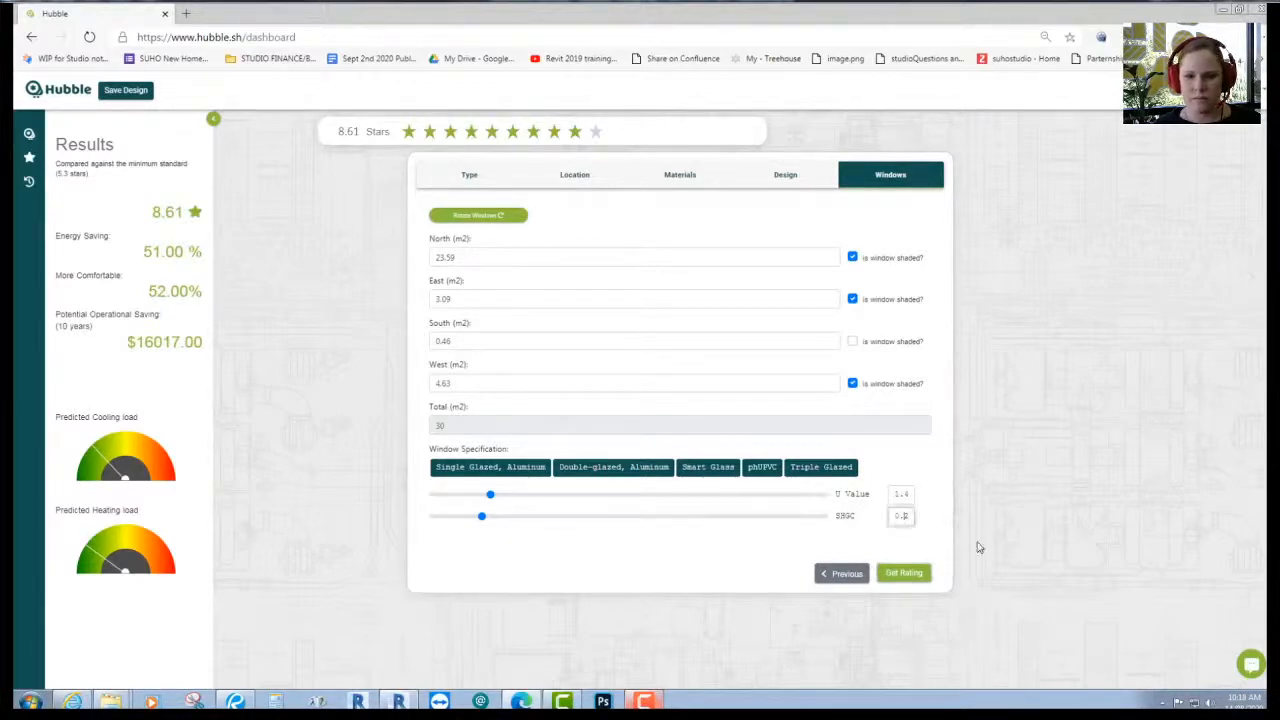
pyautogui.write('0.4')
pyautogui.click(904, 572)
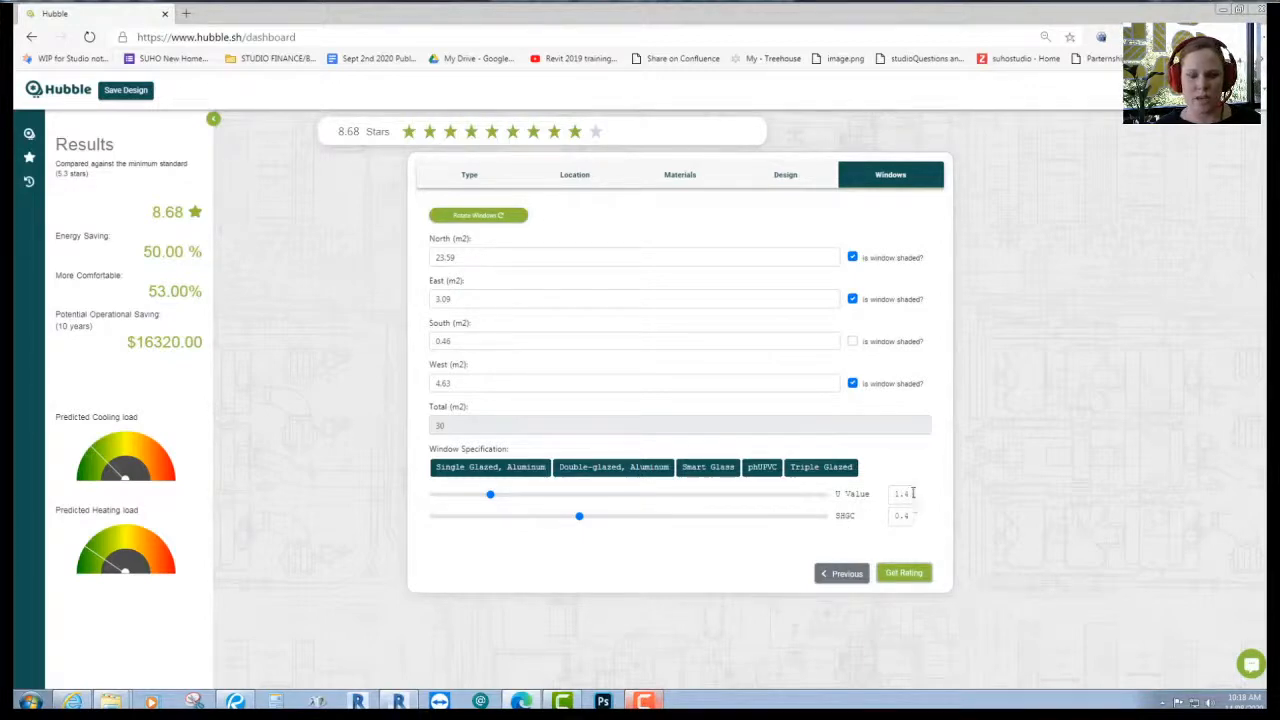
pyautogui.click(913, 493)
pyautogui.click(912, 490)
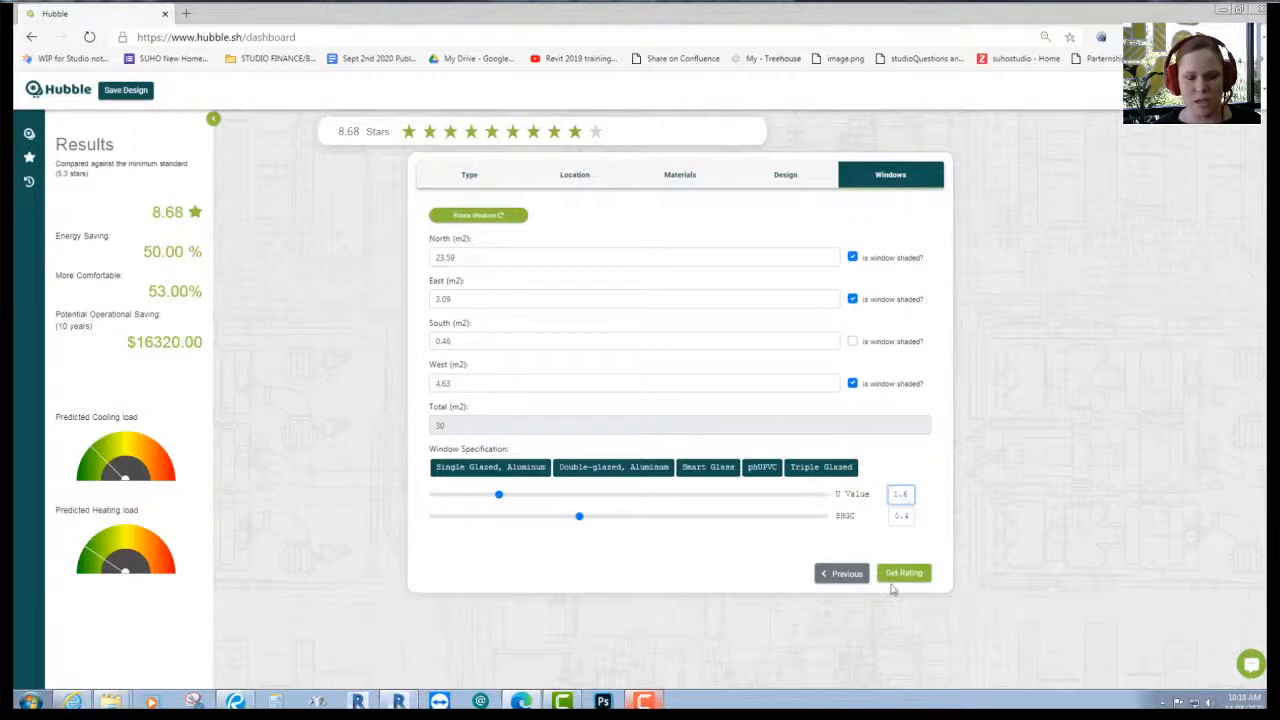
pyautogui.click(894, 575)
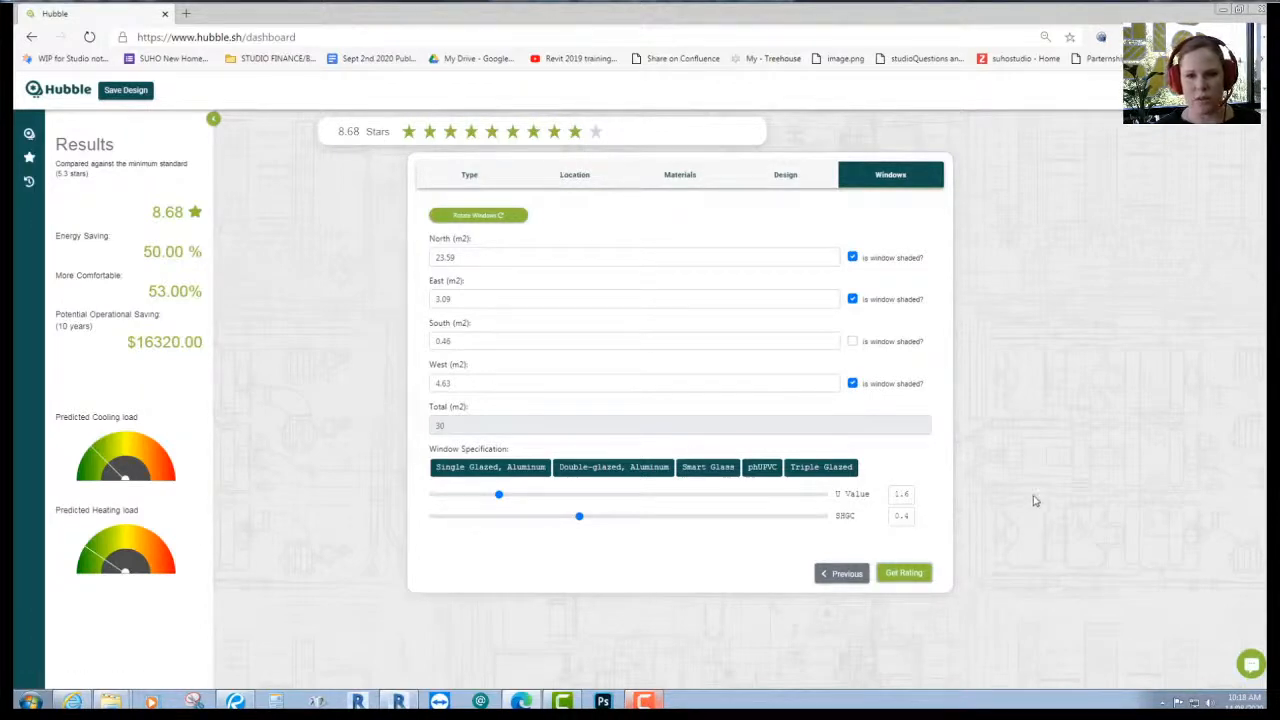
# - Try a Fibre Cement external wall and upgrade ceiling insulation to R6.0
pyautogui.click(510, 181)
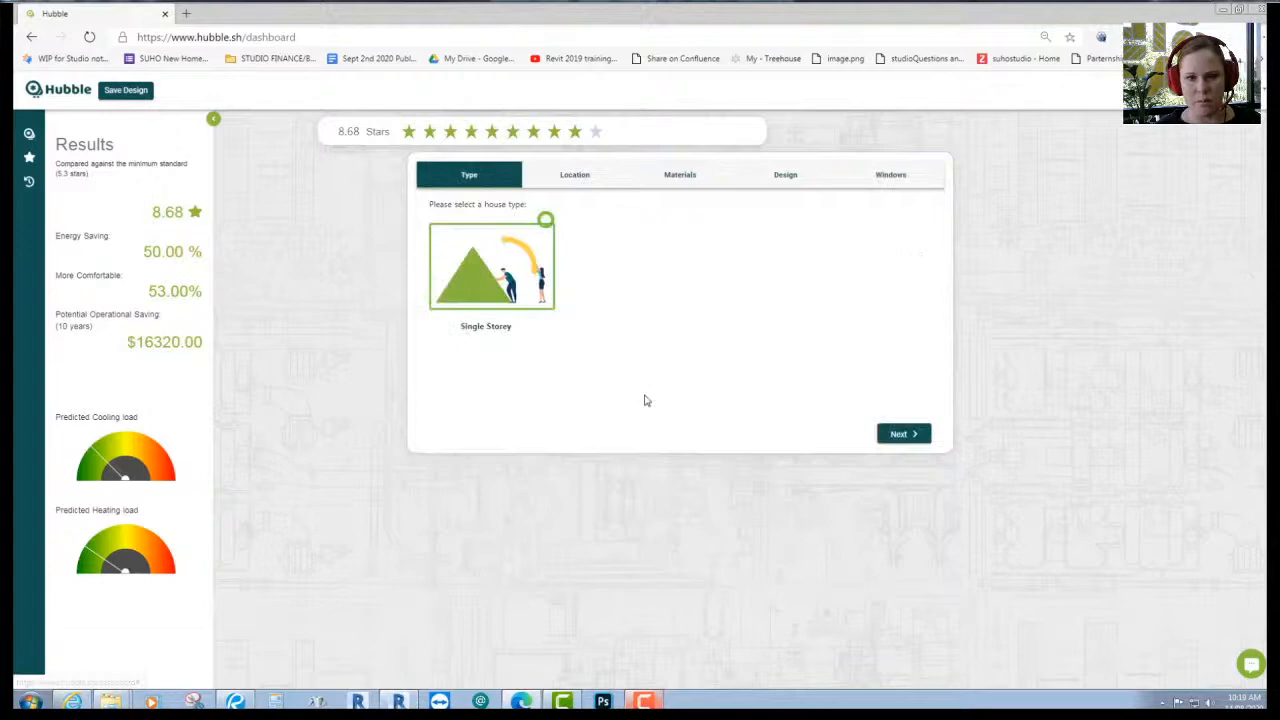
pyautogui.click(580, 178)
pyautogui.click(680, 175)
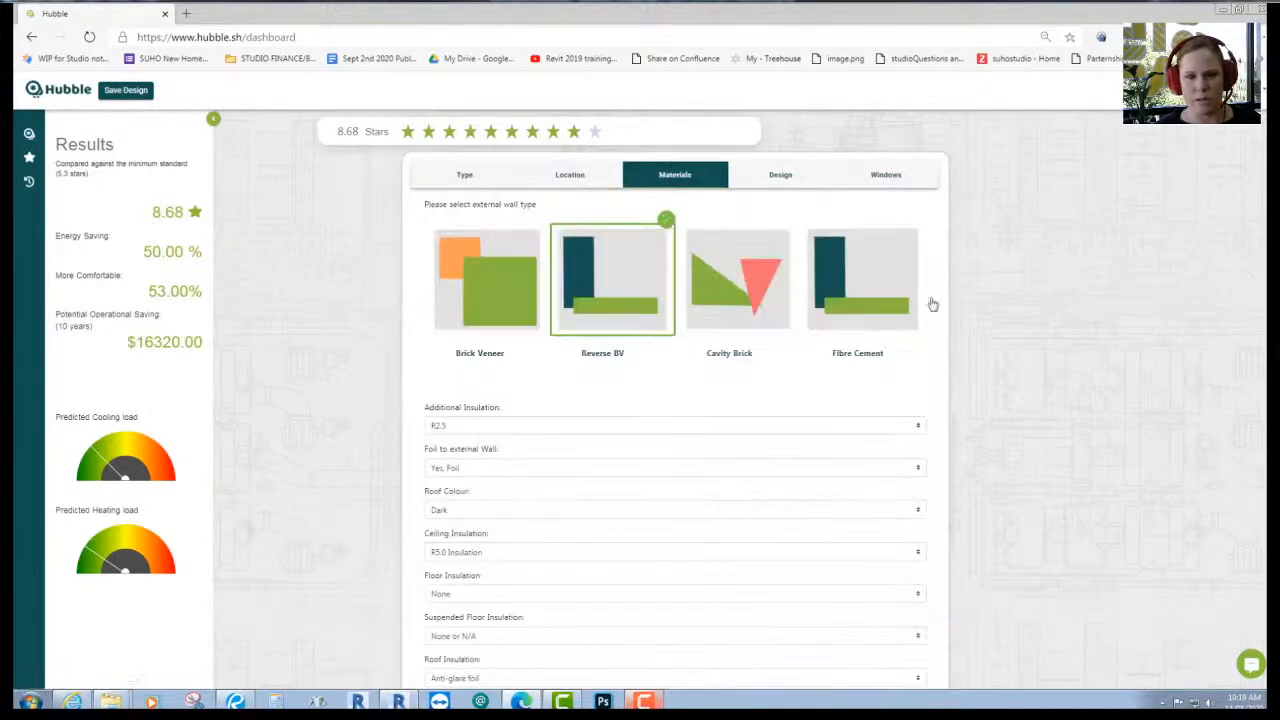
pyautogui.click(870, 290)
pyautogui.scroll(-1, 1000, 360)
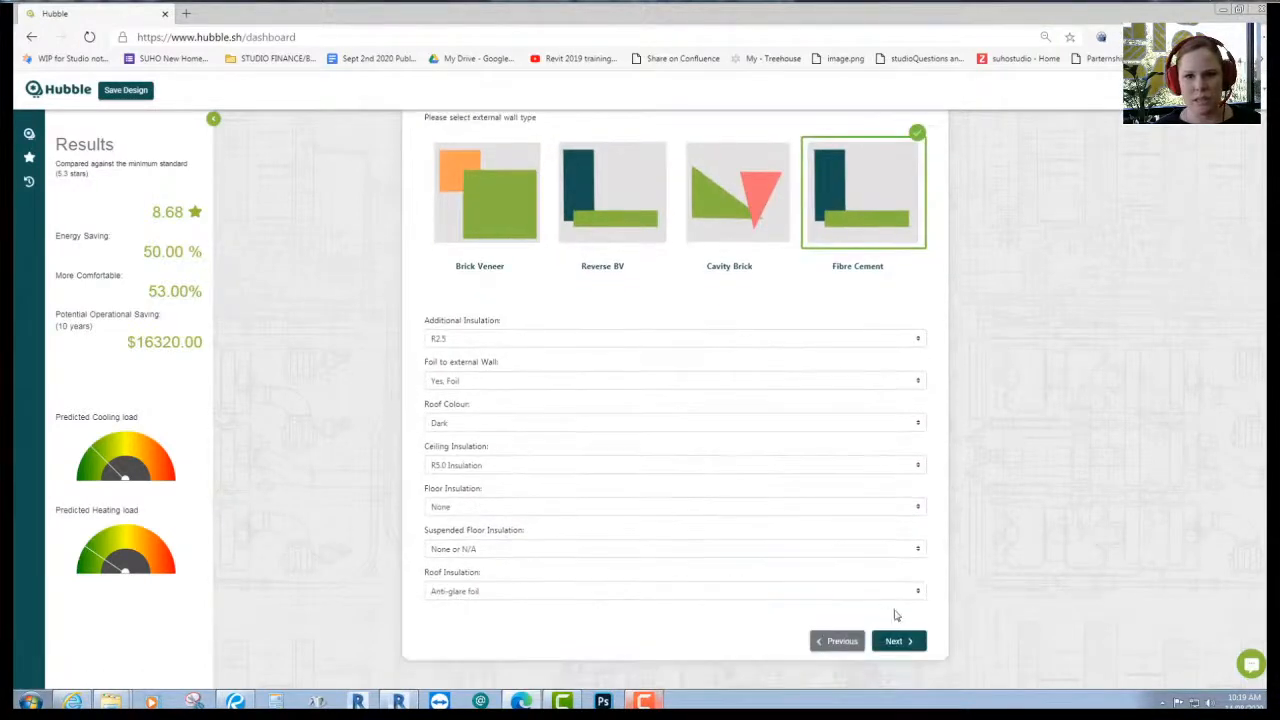
pyautogui.click(473, 466)
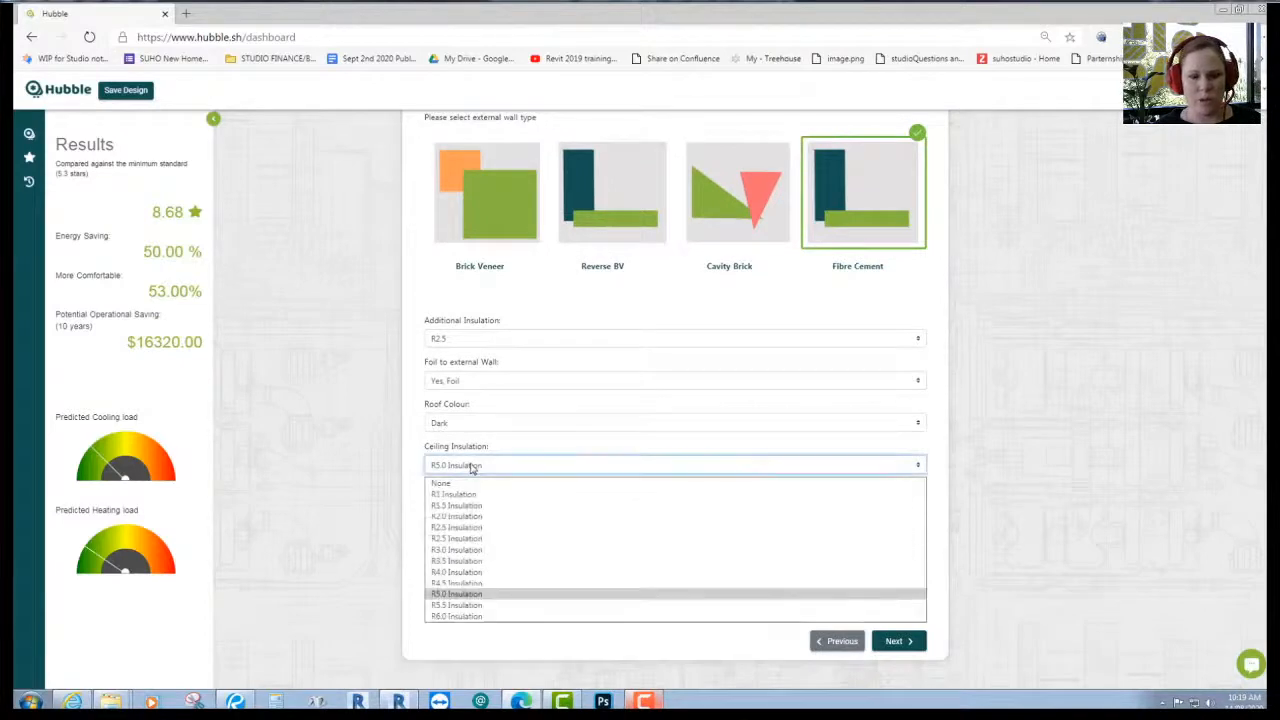
pyautogui.click(480, 615)
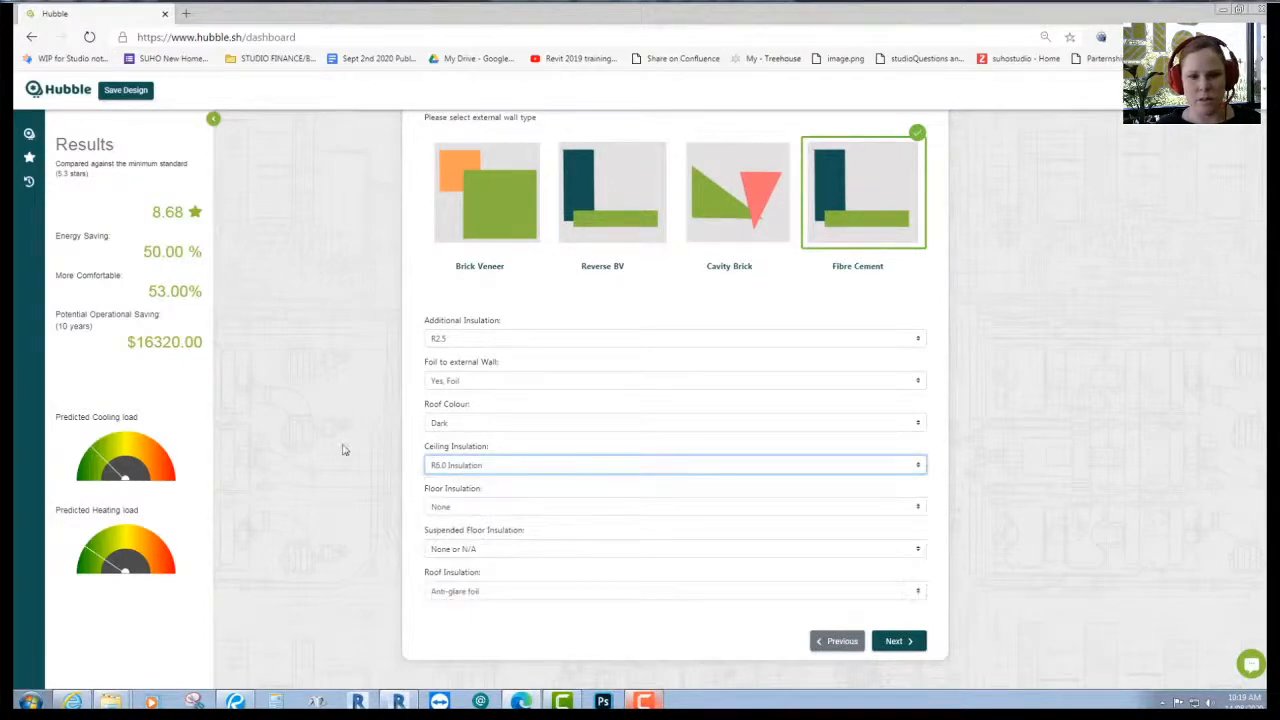
# - Keep R2.5 additional insulation, revert the wall to Reverse BV, and set a Light roof colour
pyautogui.click(474, 339)
pyautogui.click(474, 339)
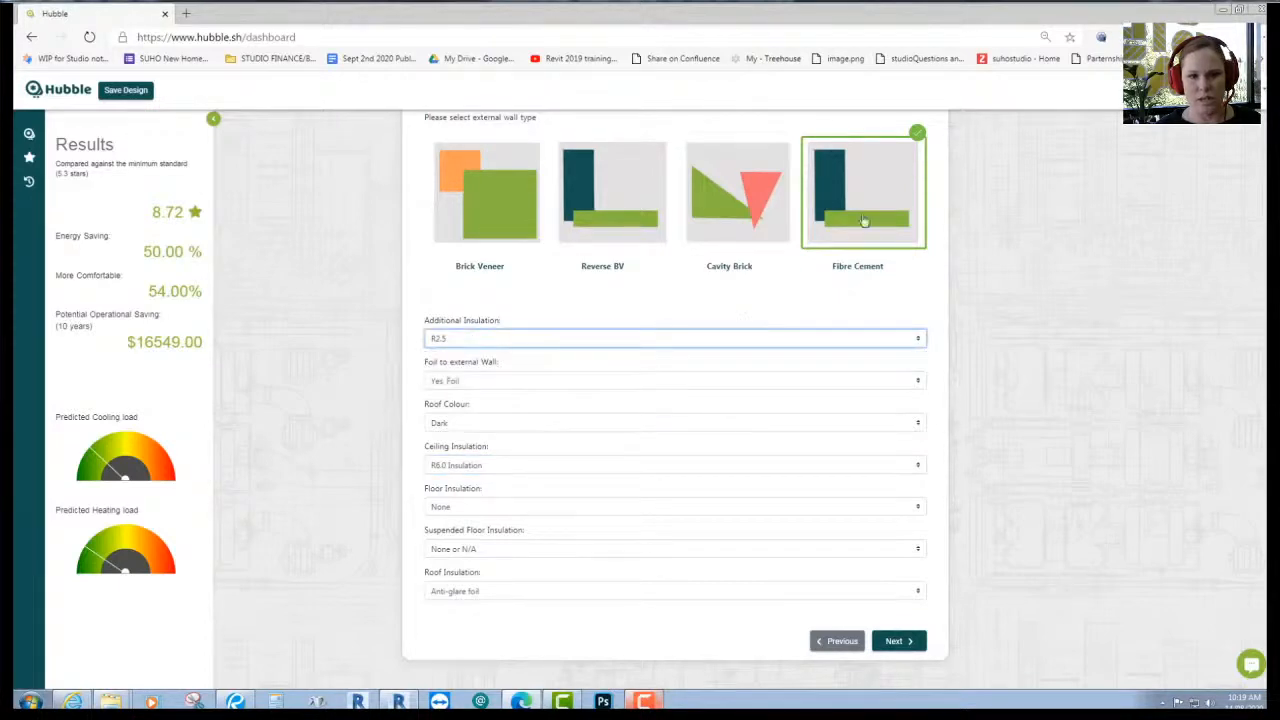
pyautogui.click(578, 246)
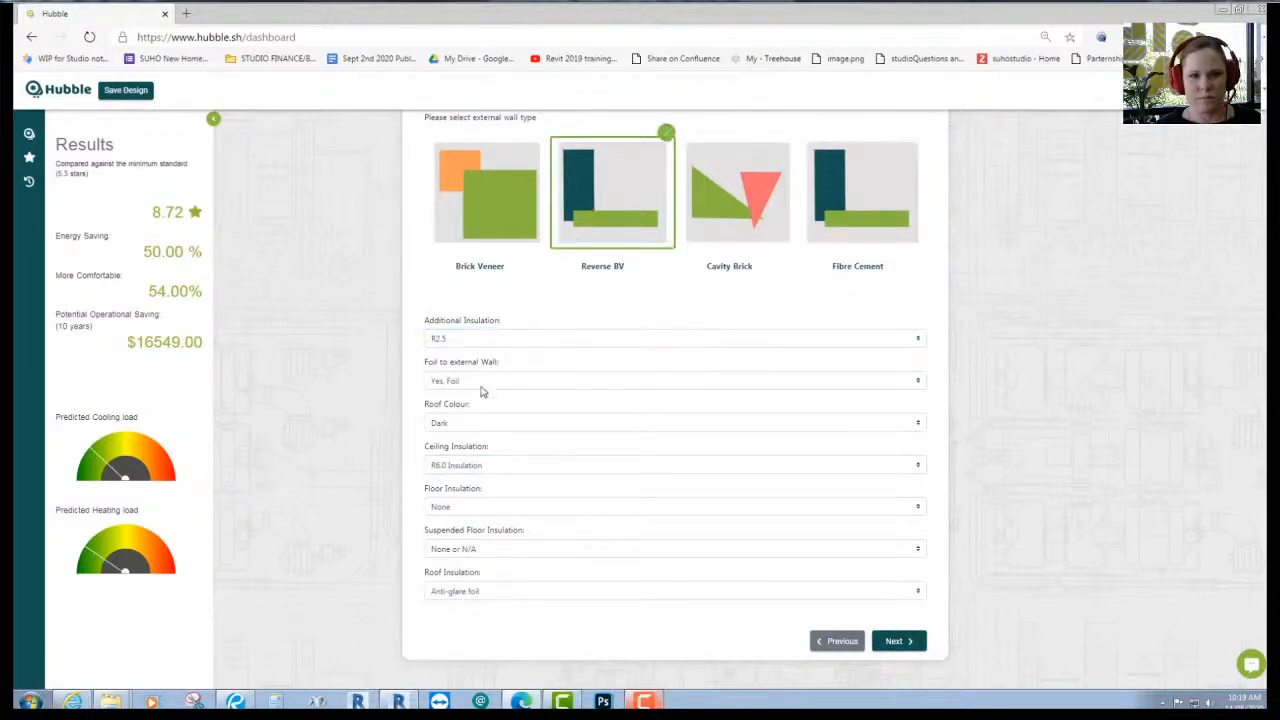
pyautogui.click(465, 423)
pyautogui.click(464, 441)
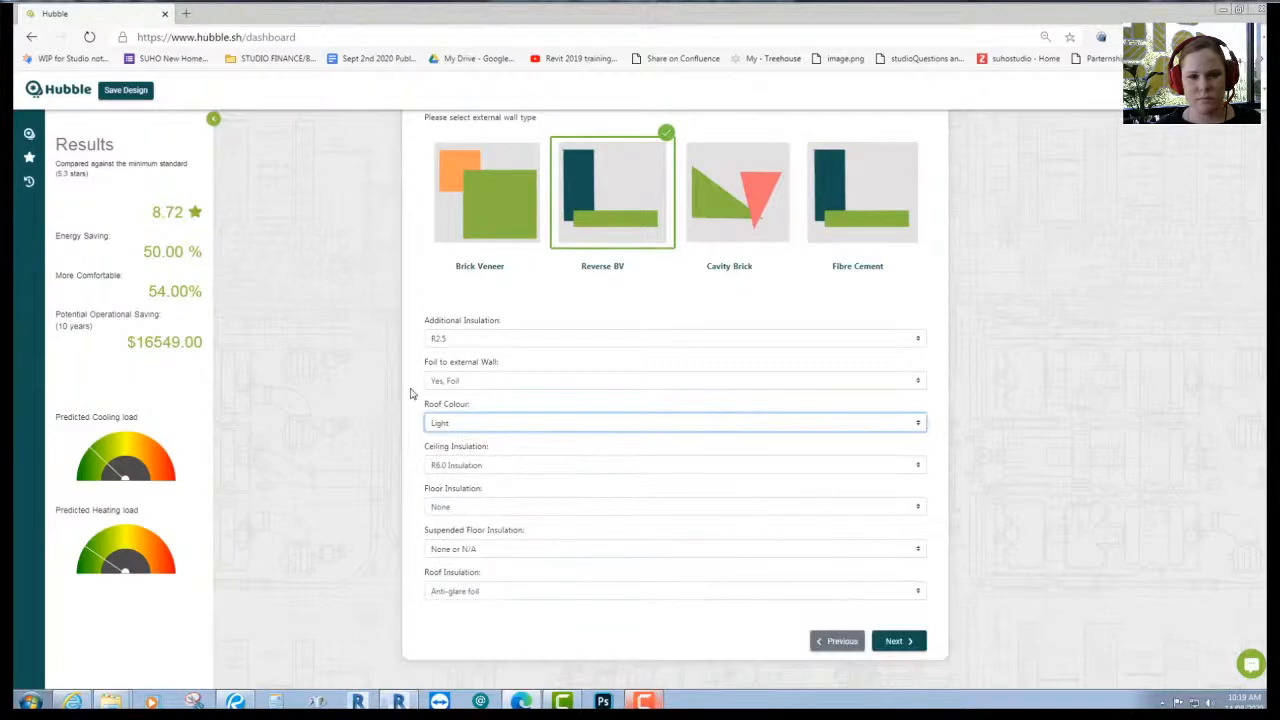
pyautogui.click(461, 466)
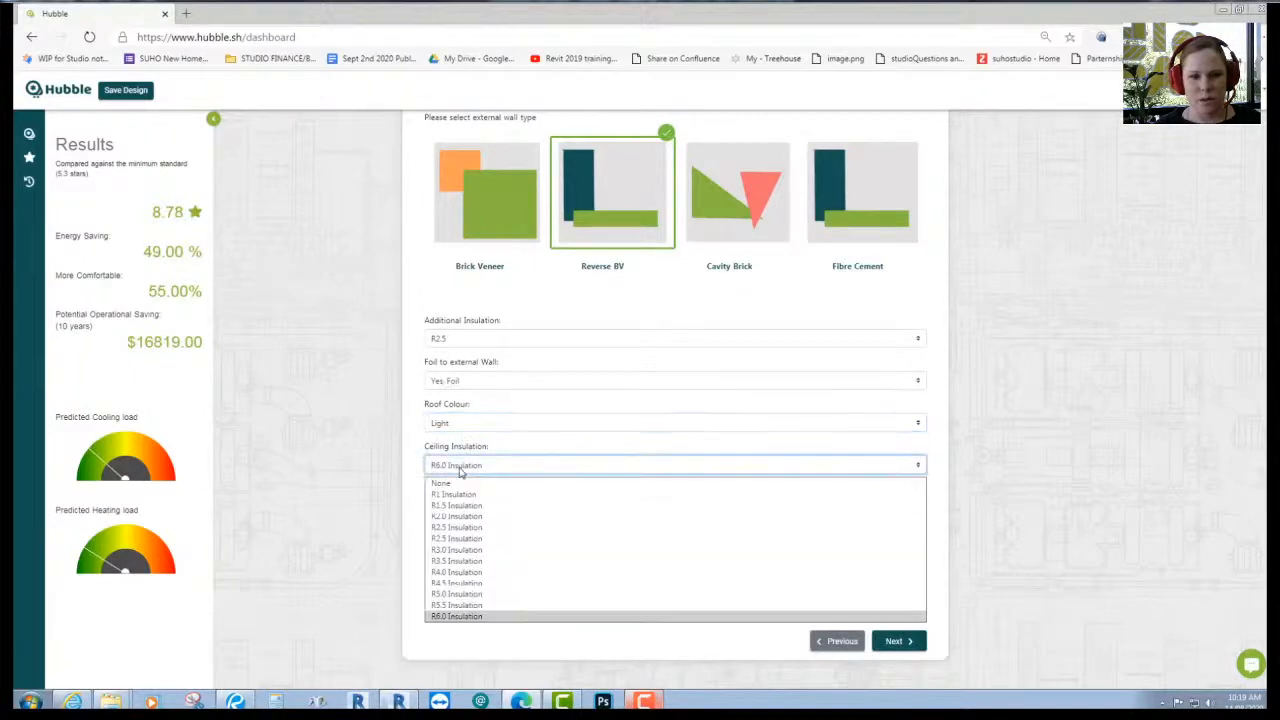
pyautogui.click(420, 533)
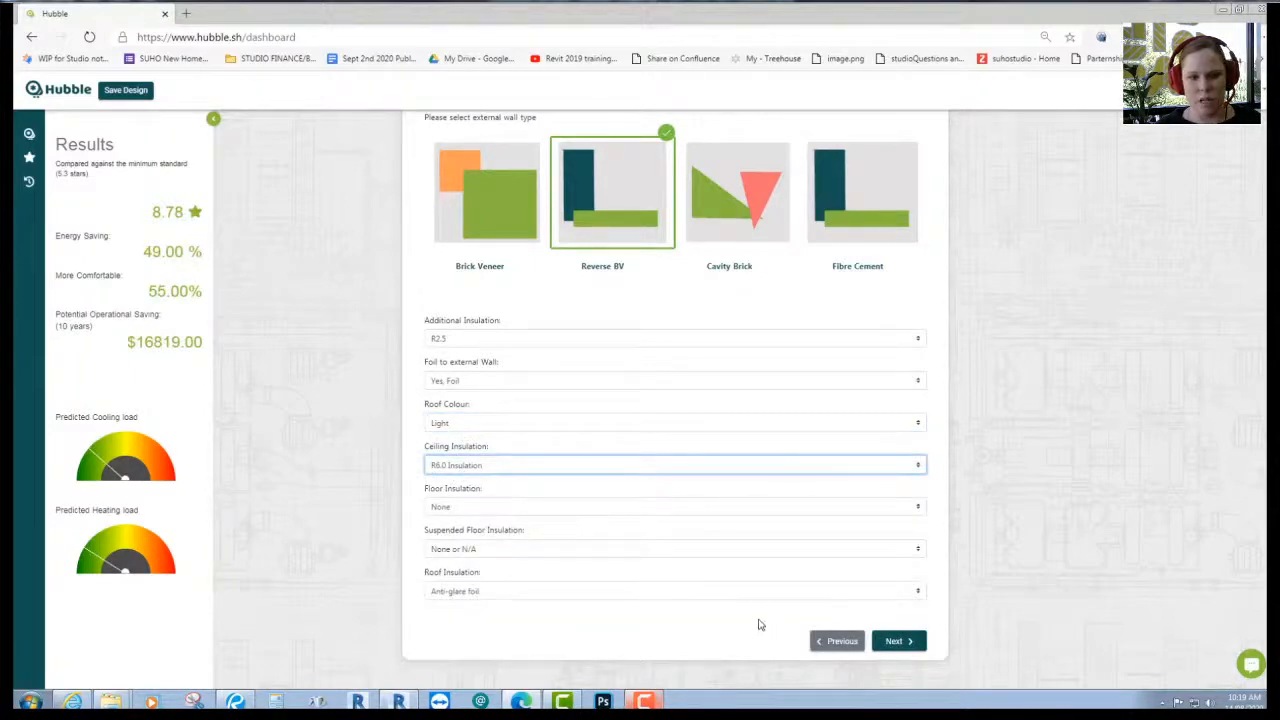
# - Tick the 'is window shaded?' boxes for the North and East windows
pyautogui.click(897, 641)
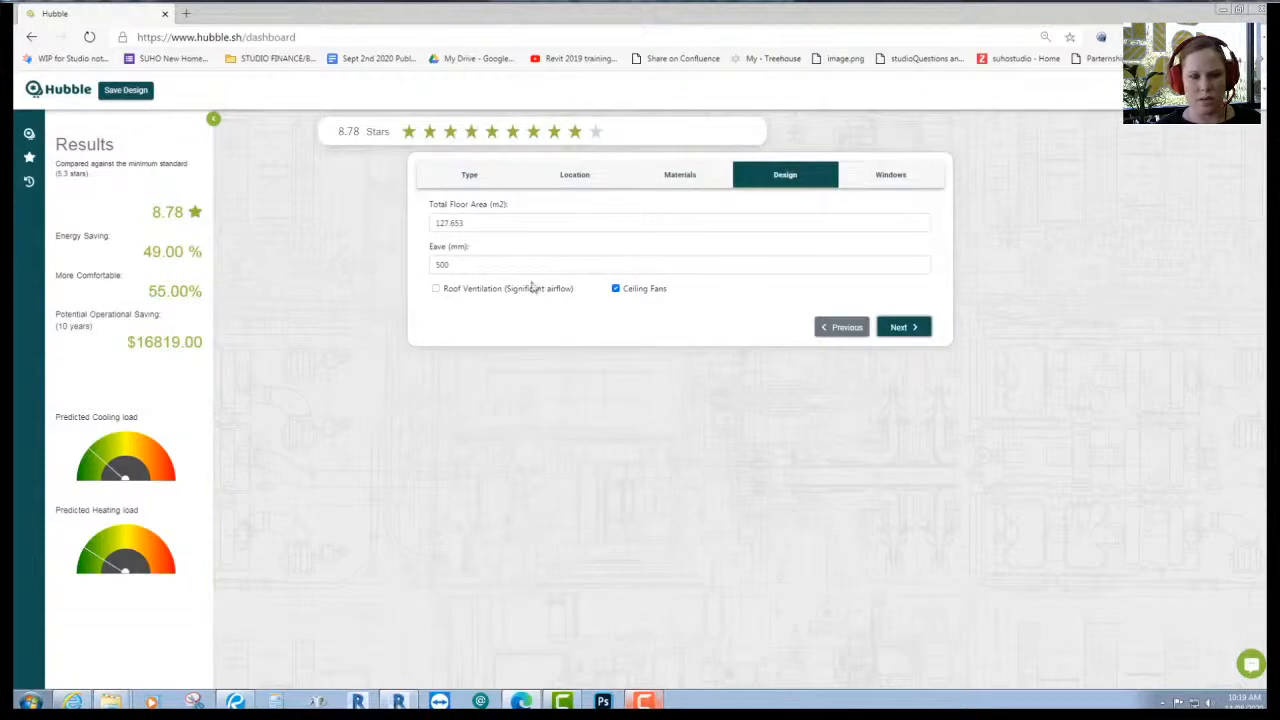
pyautogui.click(924, 330)
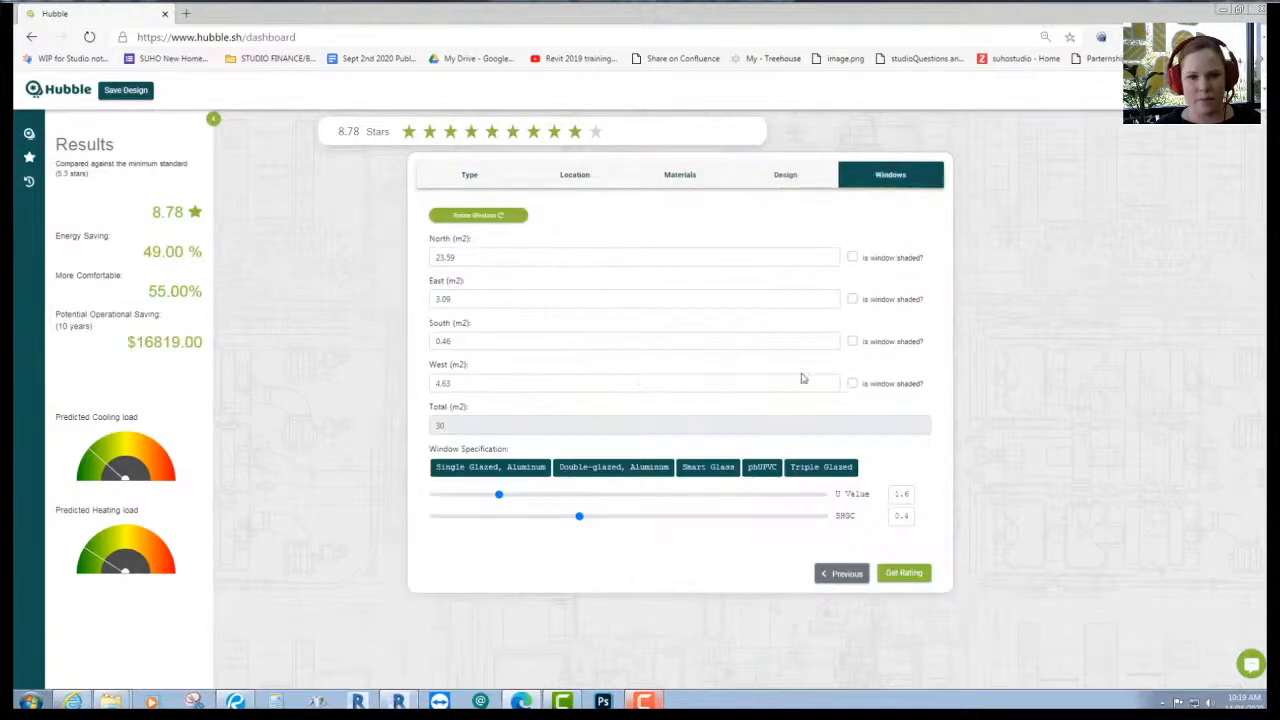
pyautogui.click(852, 257)
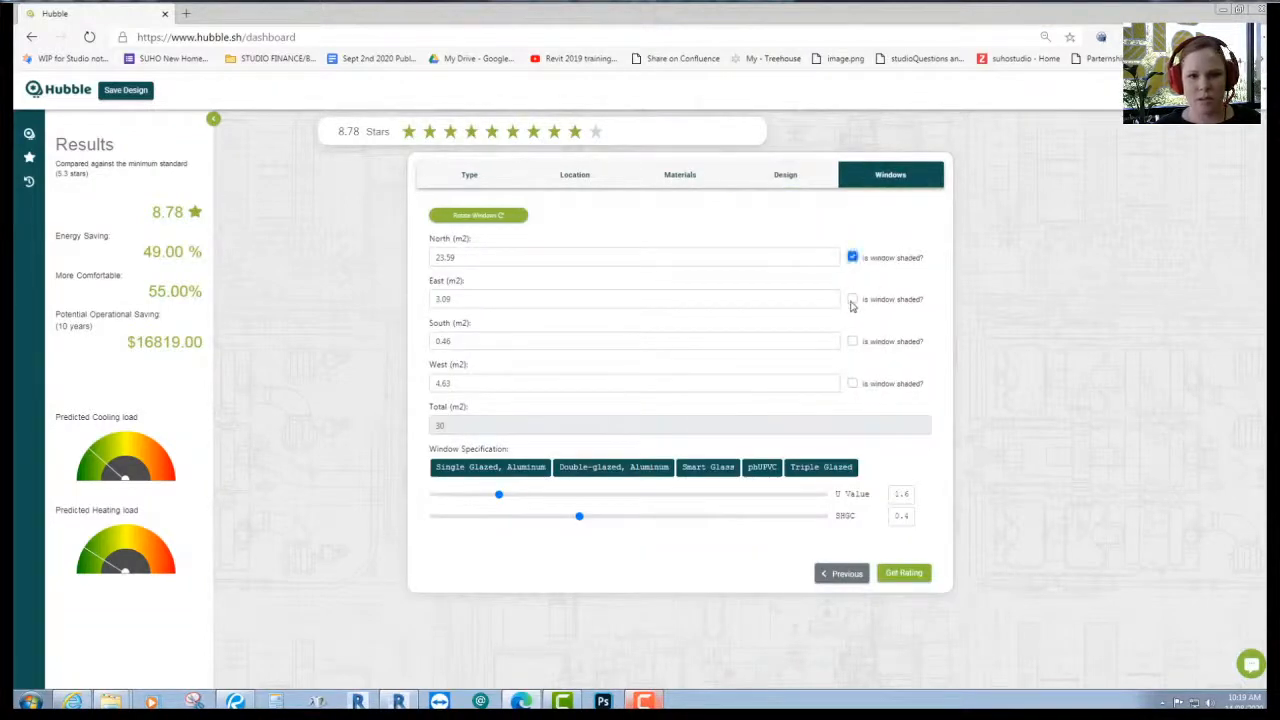
pyautogui.click(852, 299)
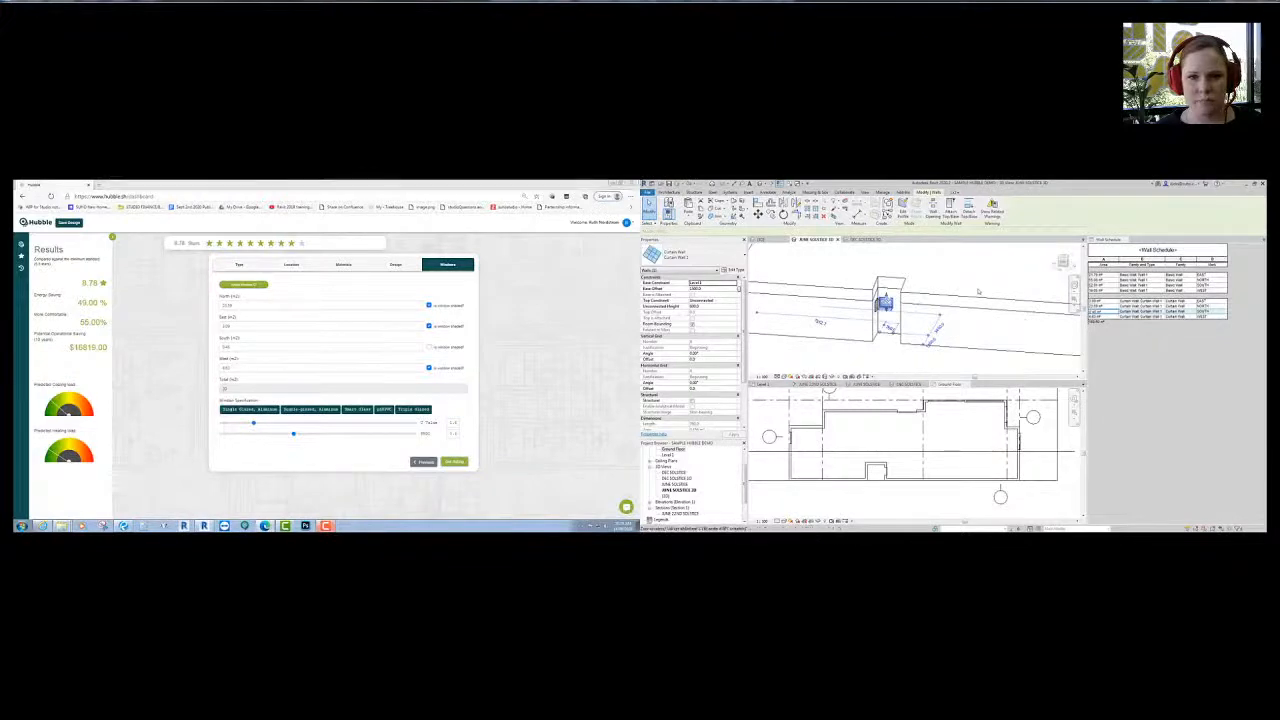
pyautogui.click(957, 299)
pyautogui.scroll(-4, 957, 299)
pyautogui.keyDown('shift'); pyautogui.moveTo(960, 302); pyautogui.dragTo(874, 356, button='middle'); pyautogui.keyUp('shift')
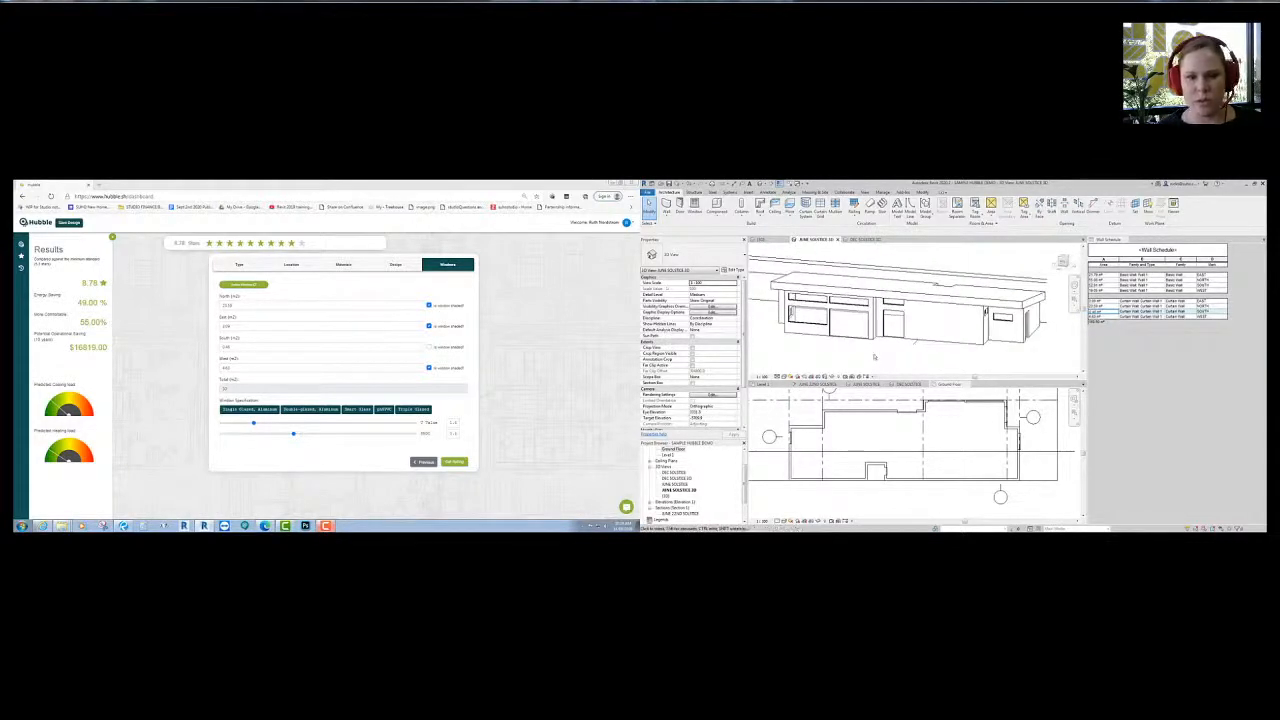
pyautogui.click(1128, 371)
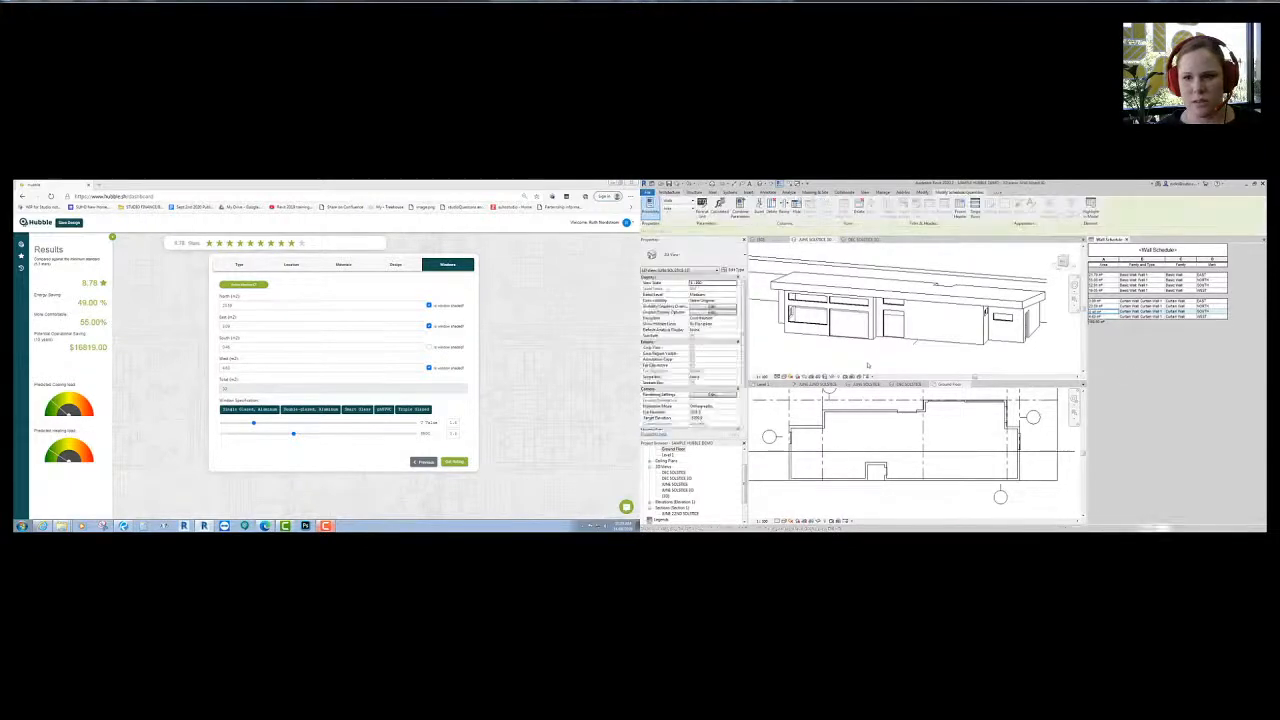
pyautogui.click(900, 355)
pyautogui.click(893, 325)
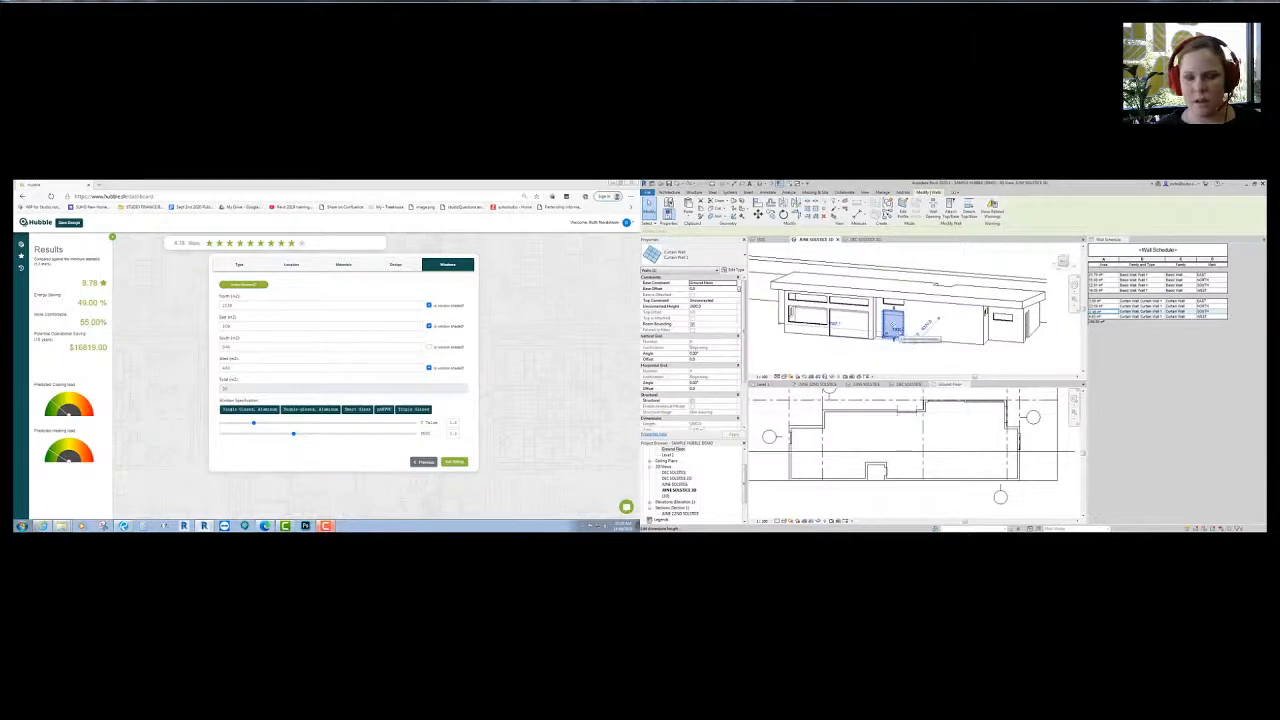
pyautogui.click(880, 436)
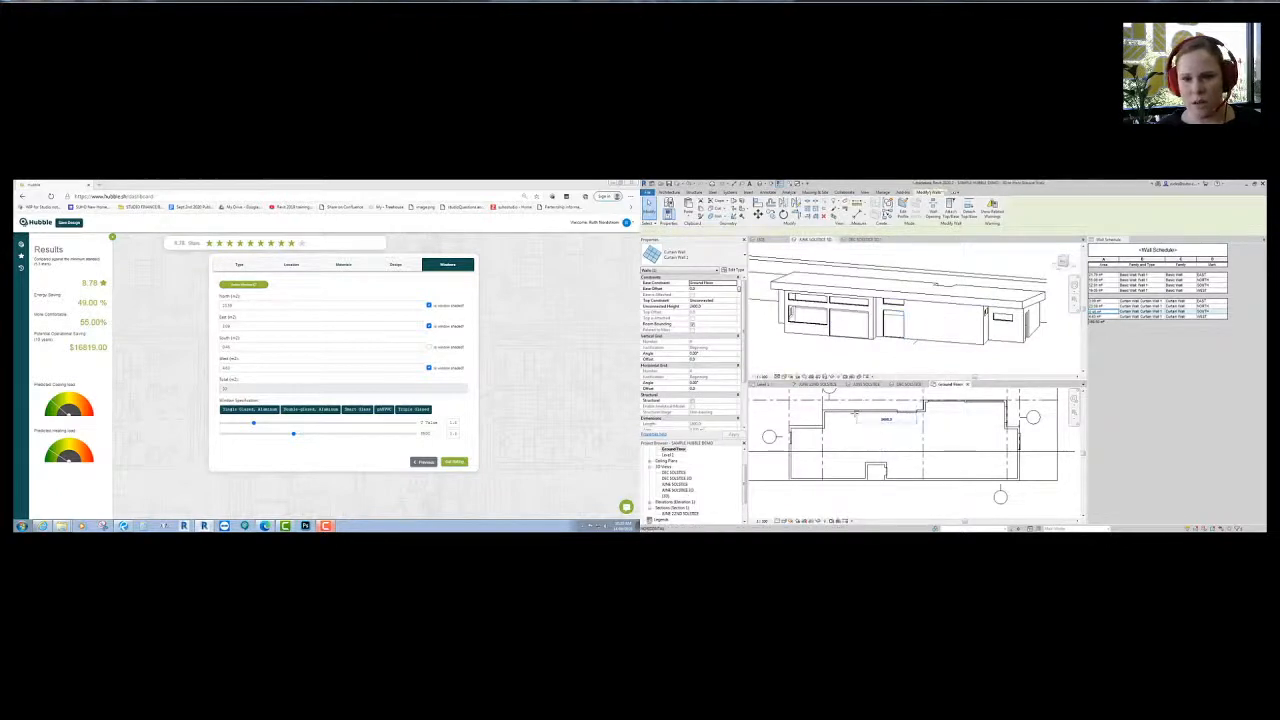
pyautogui.click(849, 411)
pyautogui.click(930, 330)
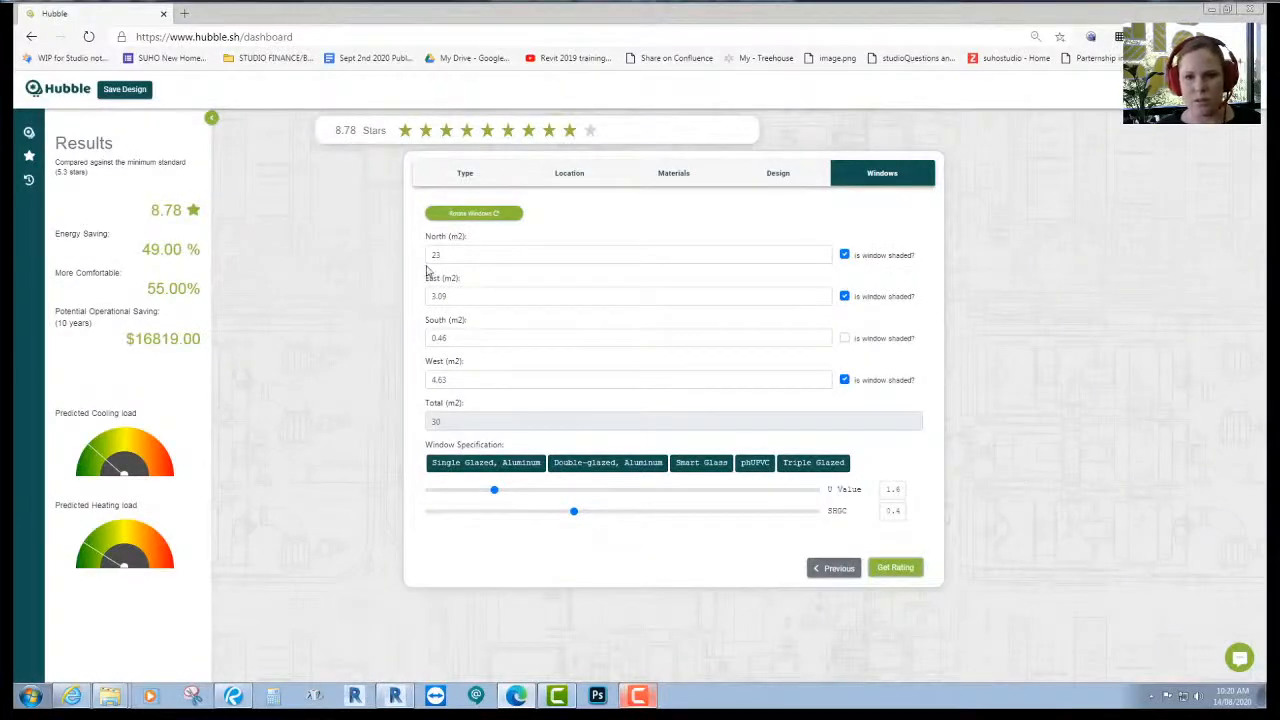
# - Get star ratings with the window areas rotated through successive orientations
pyautogui.click(556, 178)
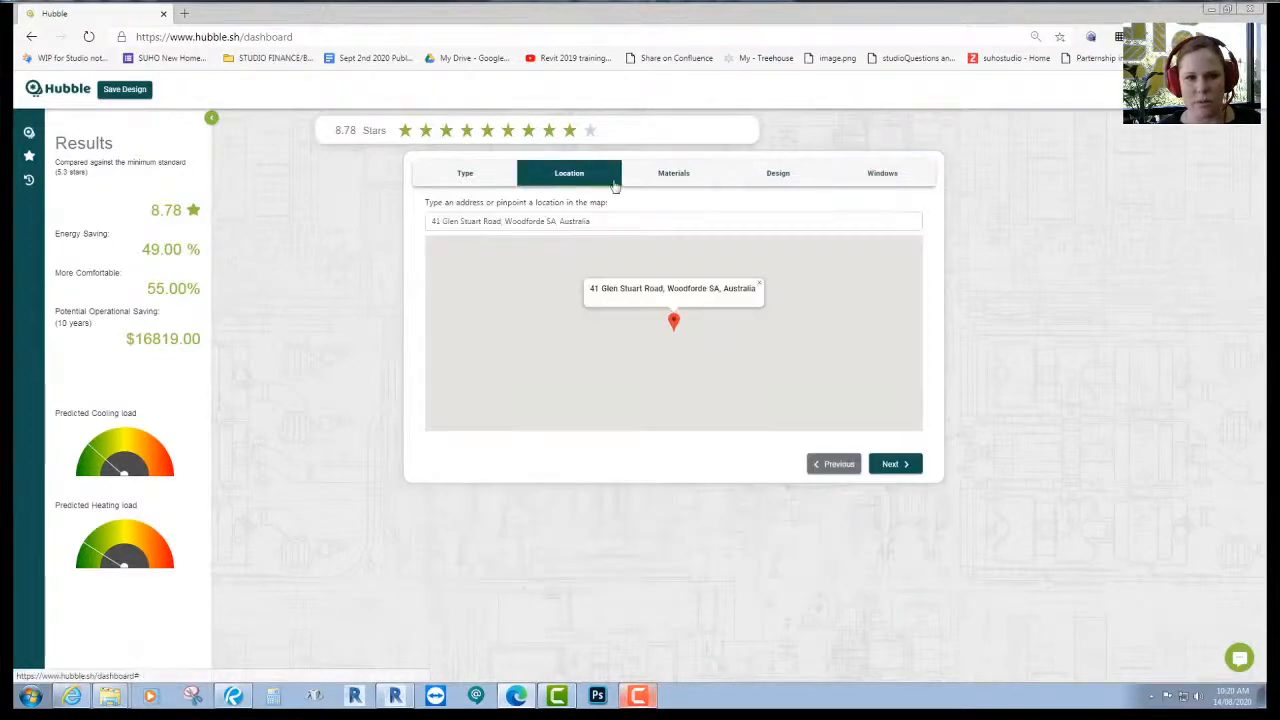
pyautogui.click(673, 178)
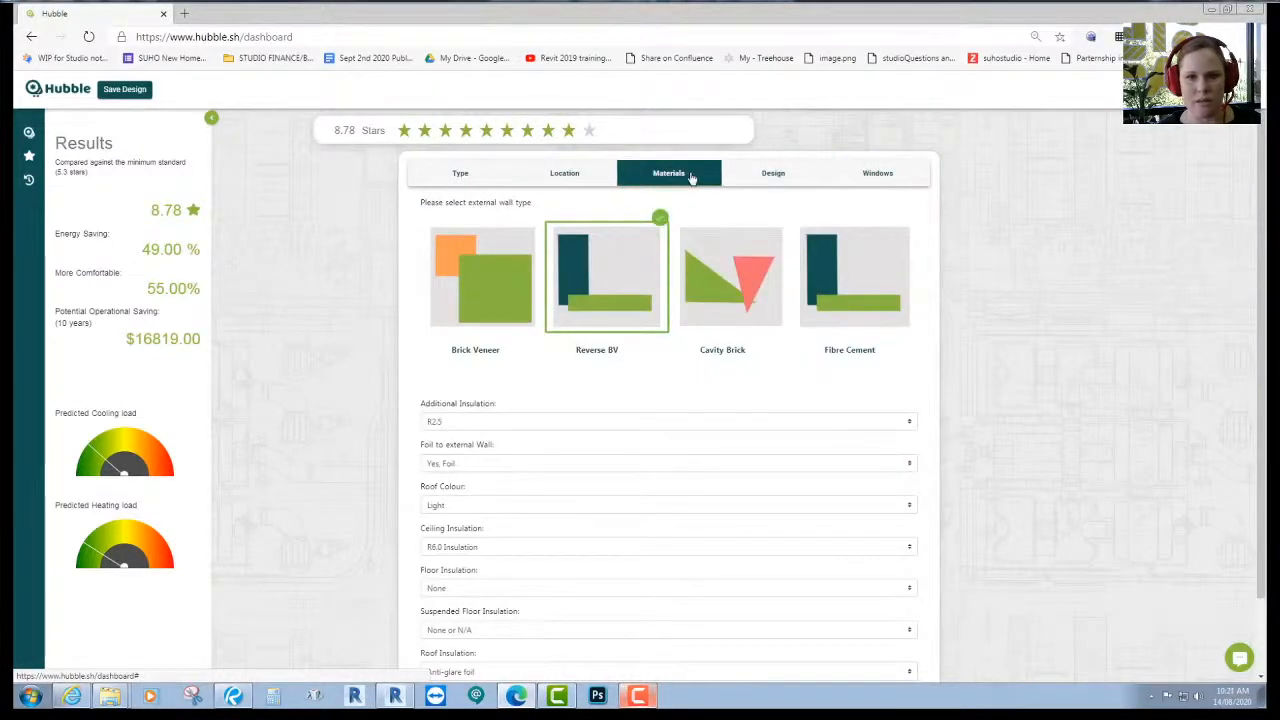
pyautogui.click(789, 181)
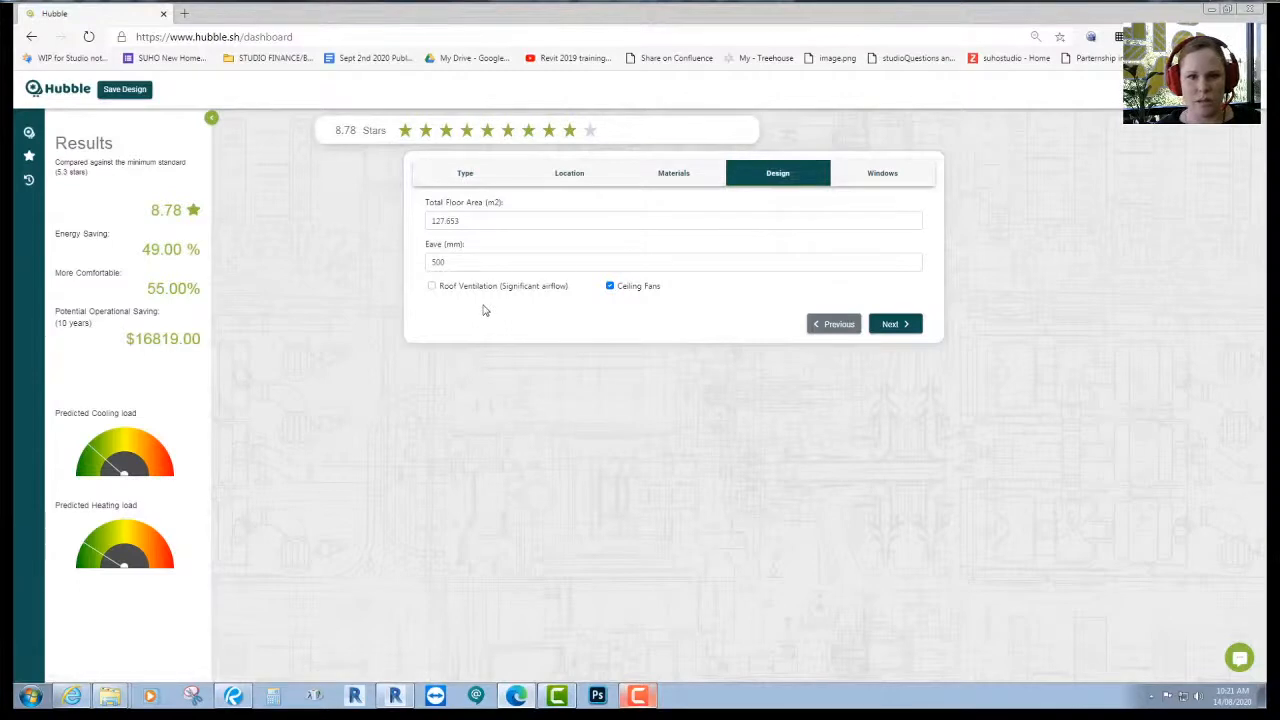
pyautogui.click(880, 173)
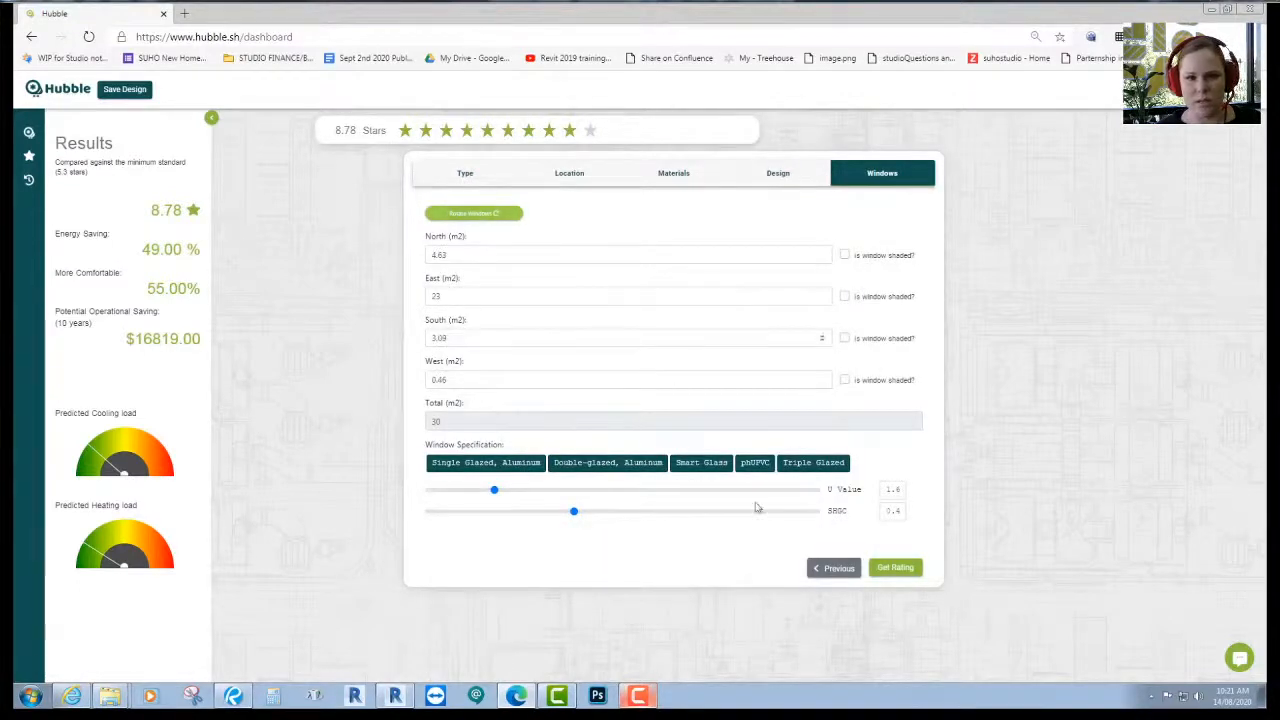
pyautogui.click(893, 569)
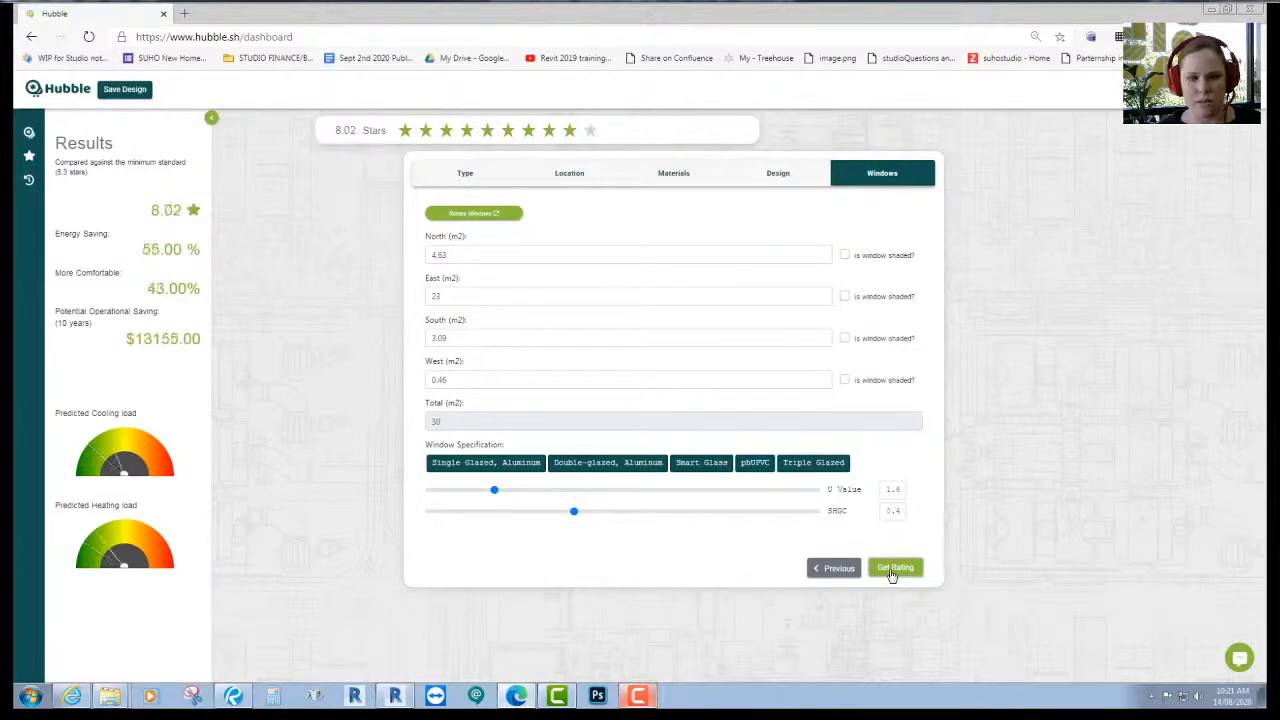
pyautogui.click(472, 216)
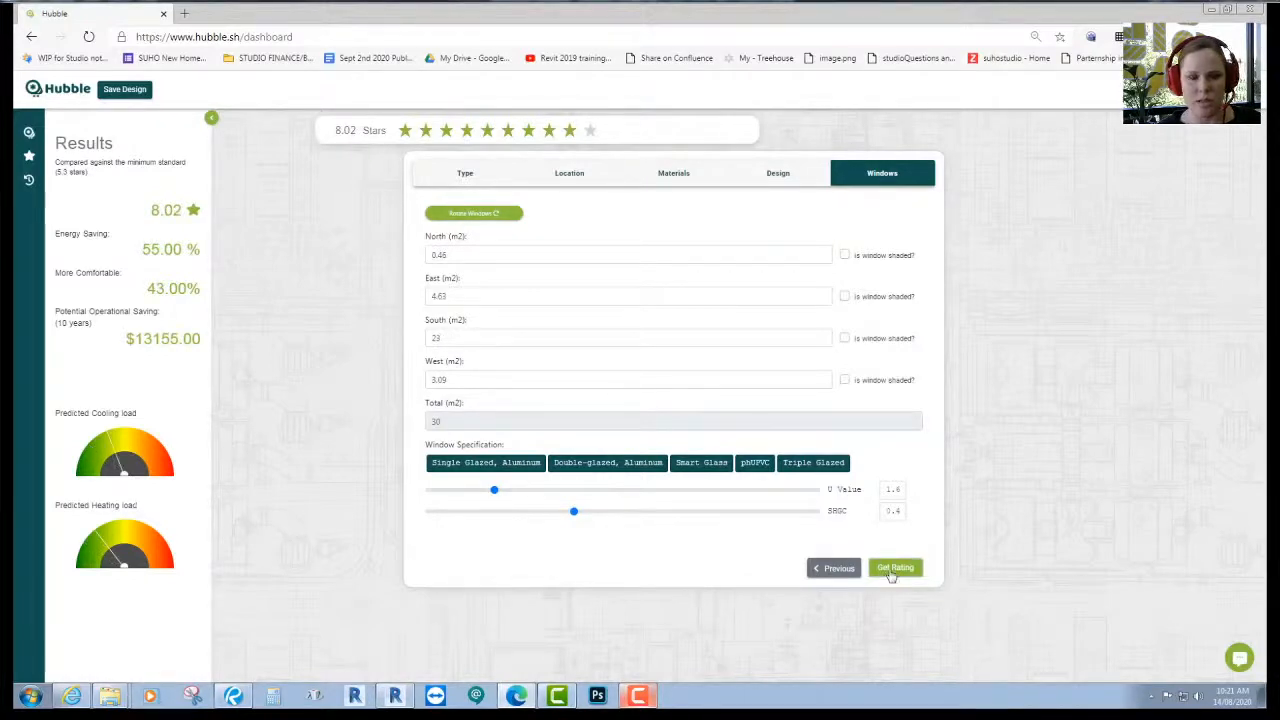
pyautogui.click(893, 569)
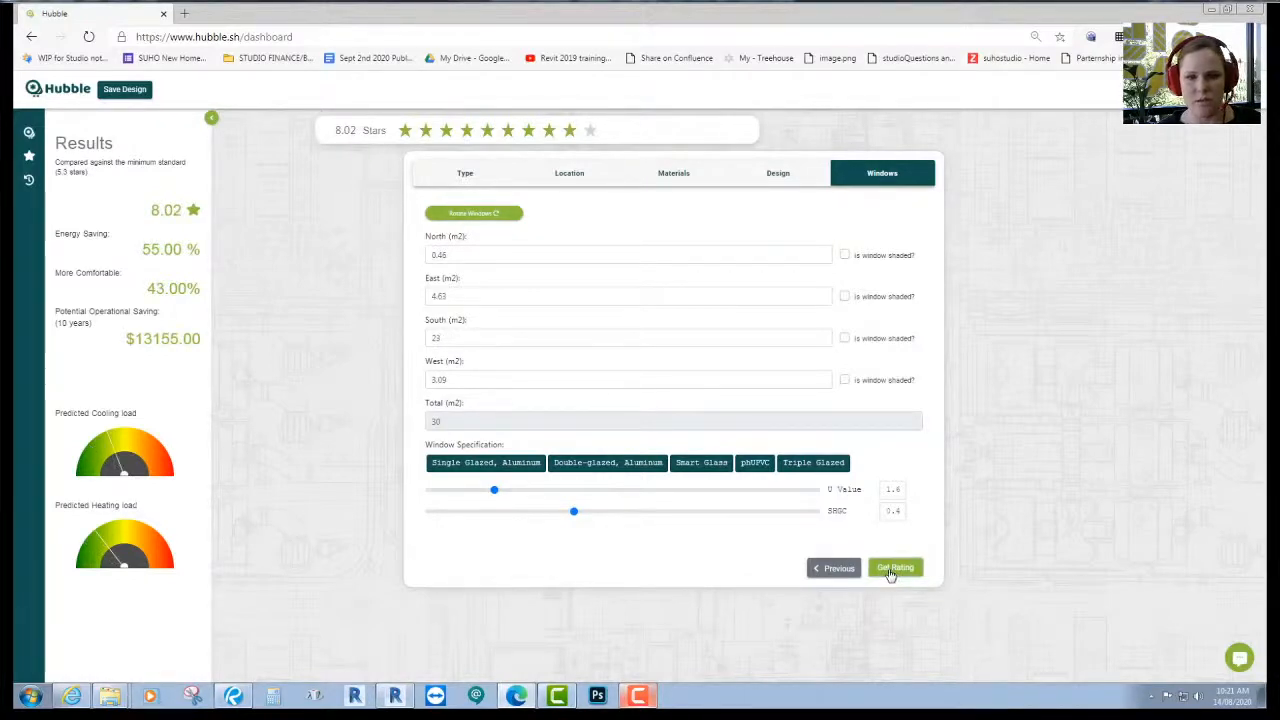
pyautogui.click(481, 222)
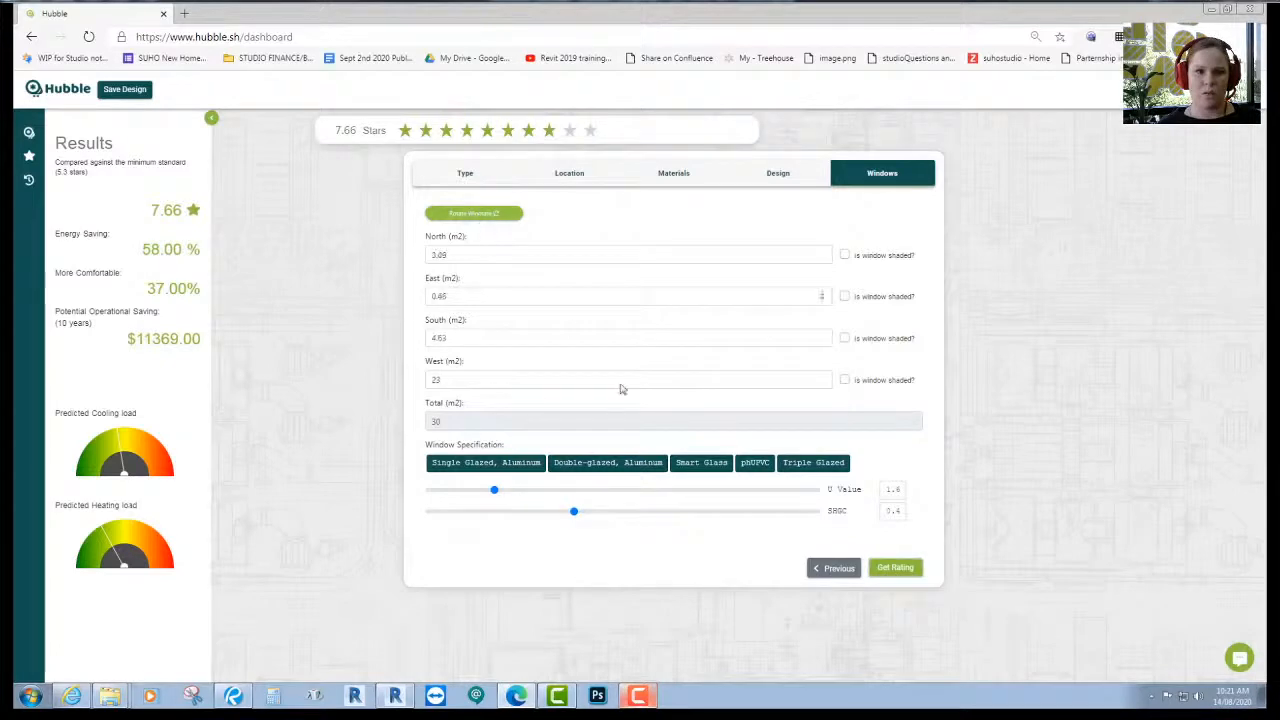
pyautogui.click(887, 571)
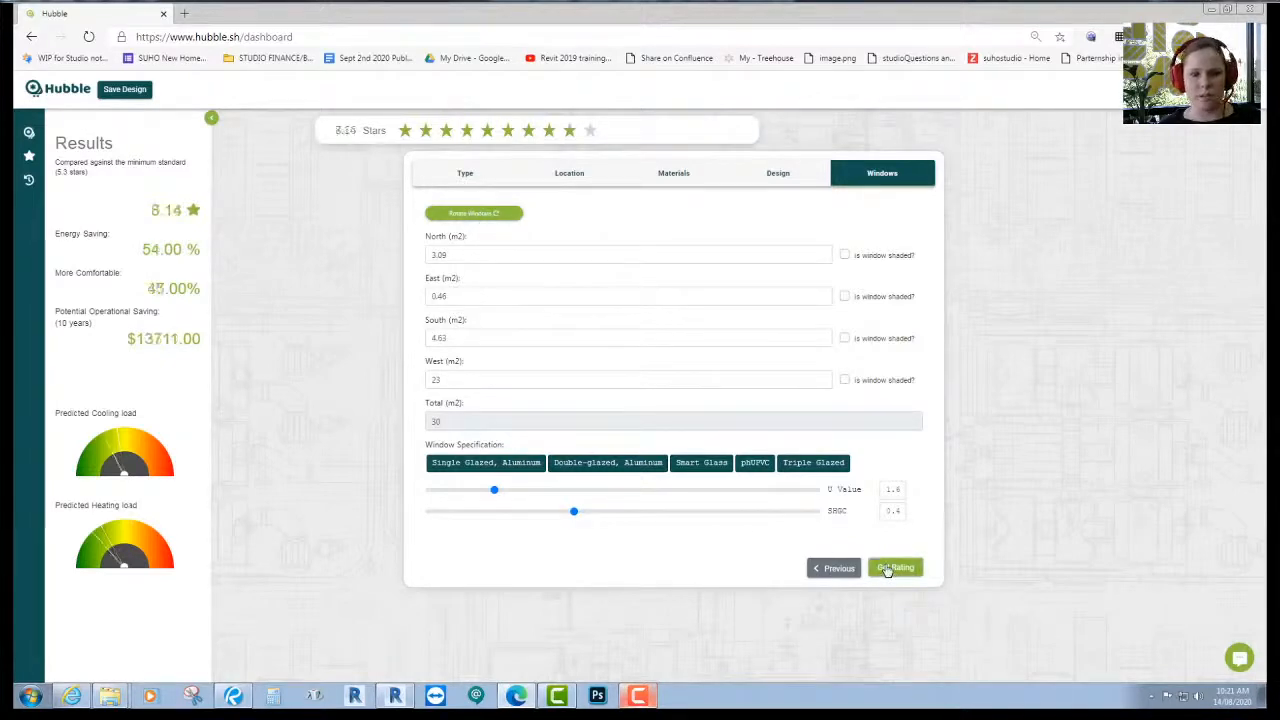
# - Rotate back to north-facing glazing and shade the north, east and west windows
pyautogui.click(474, 214)
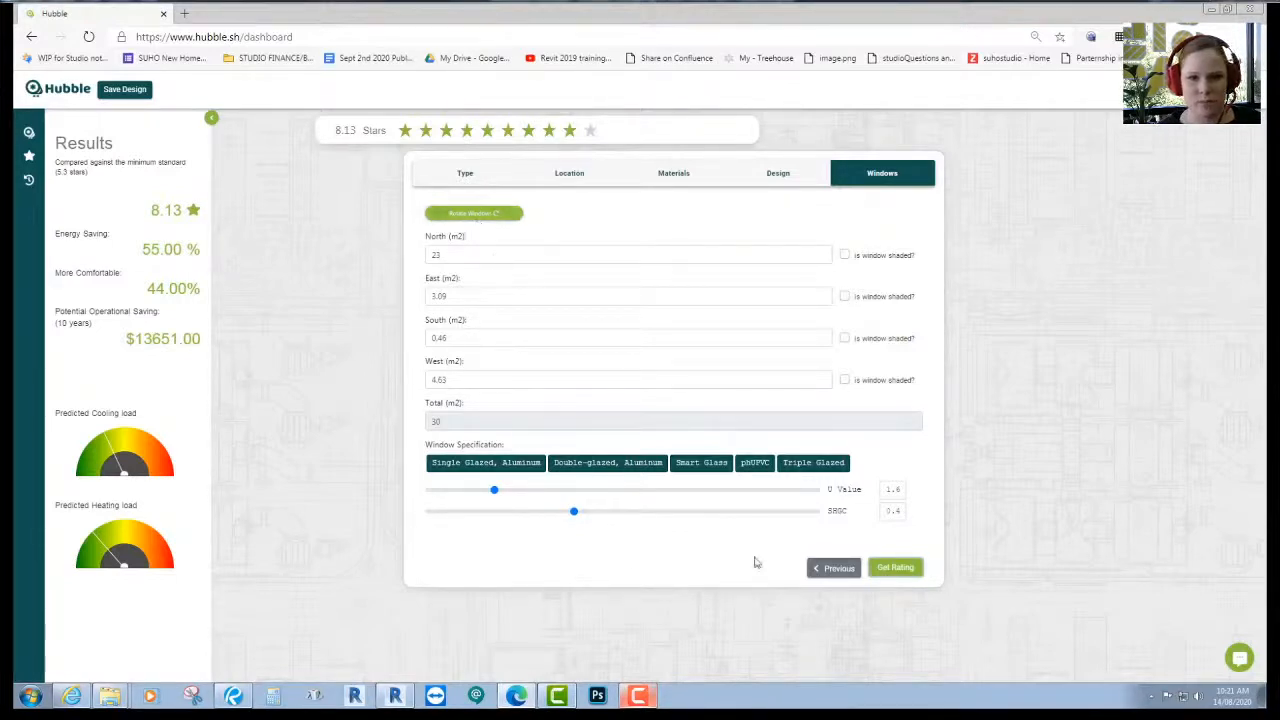
pyautogui.click(845, 296)
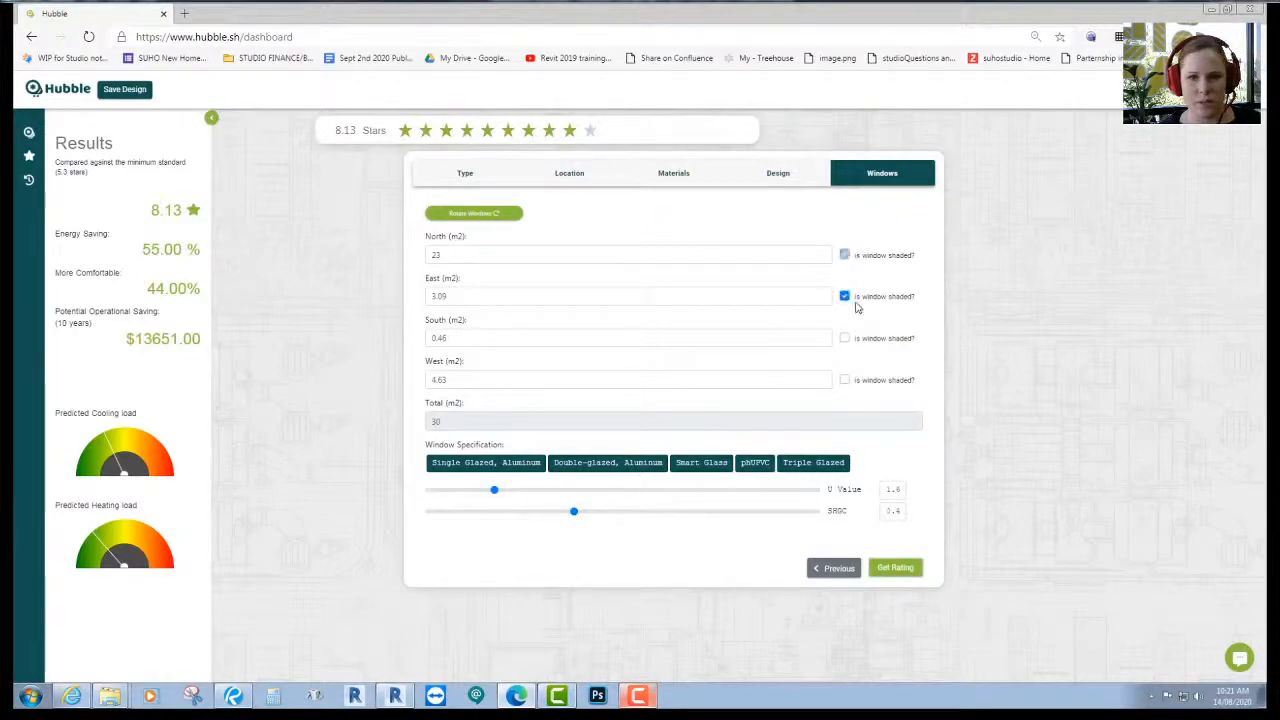
pyautogui.click(845, 255)
pyautogui.click(845, 380)
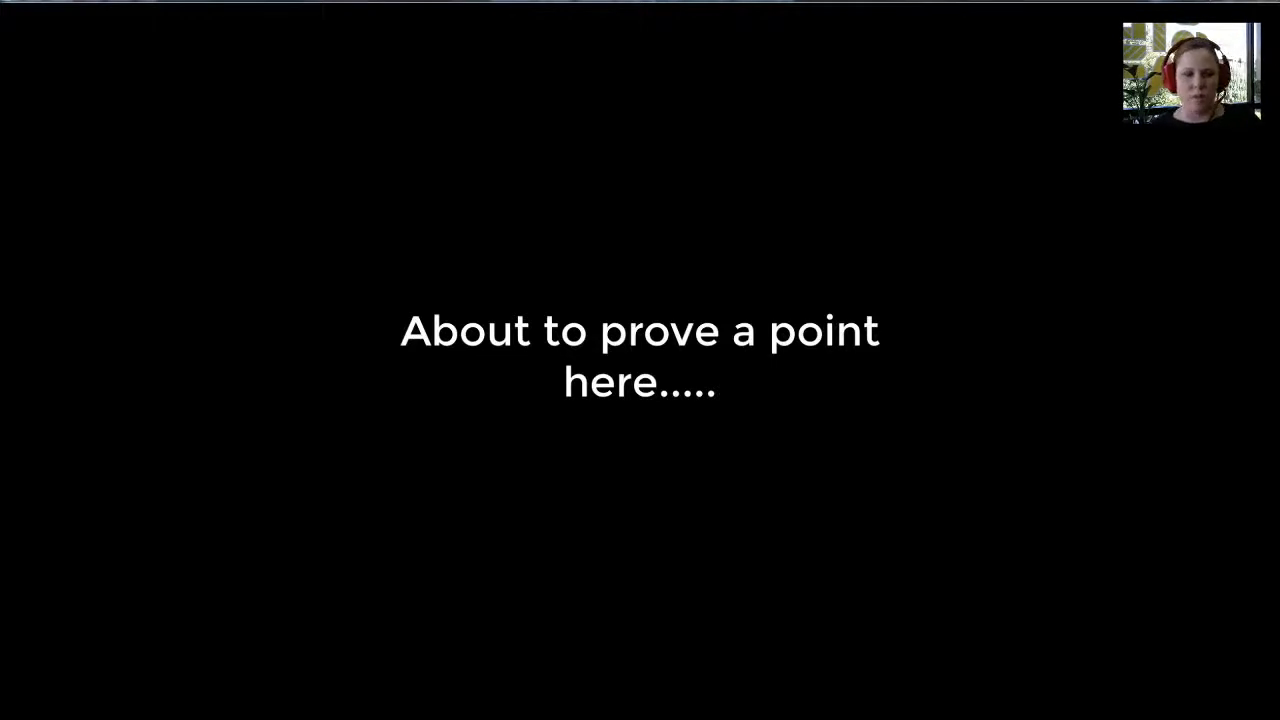
# - Advance past the 6-star question to the slide on NCC 2019 6-star scores
pyautogui.press('Right')
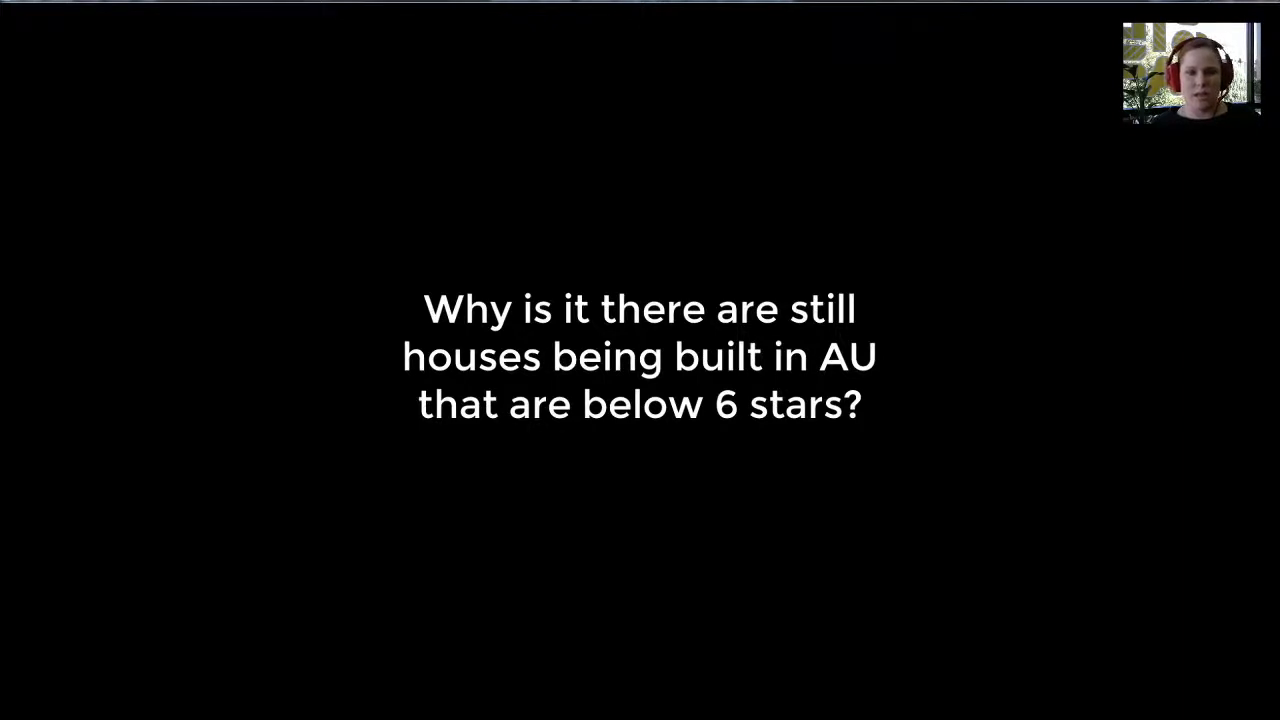
pyautogui.press('Right')
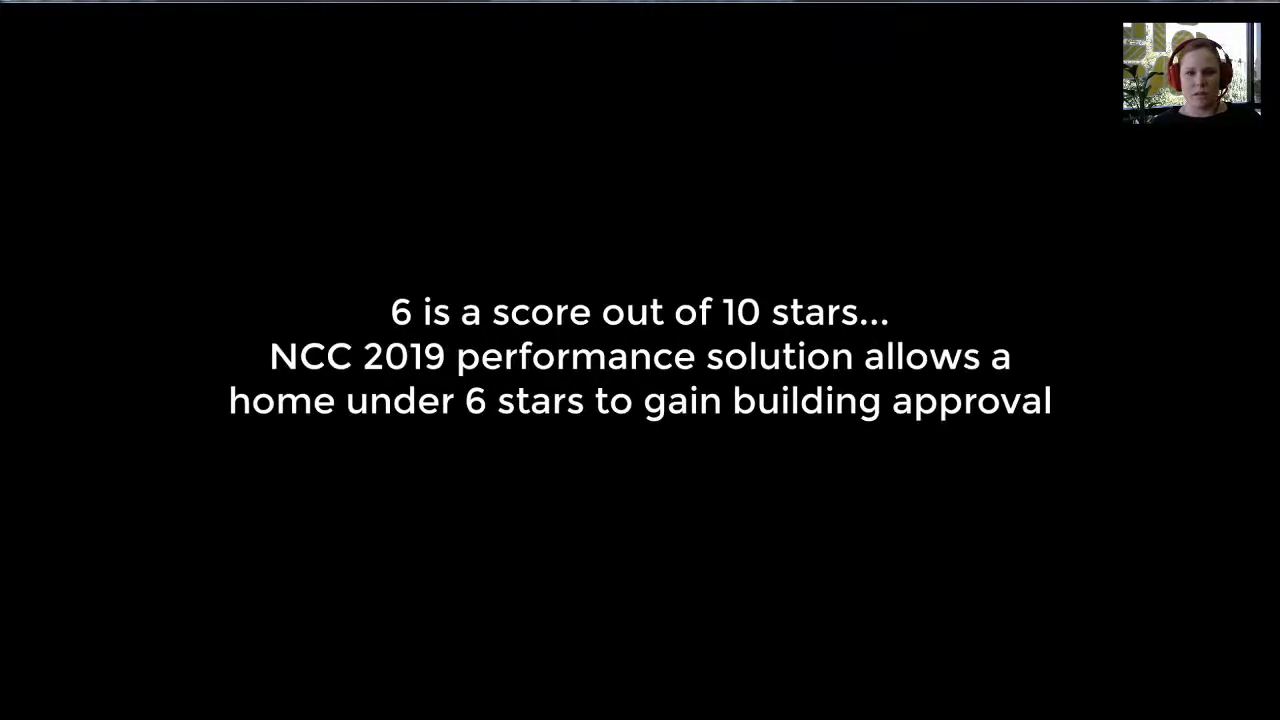
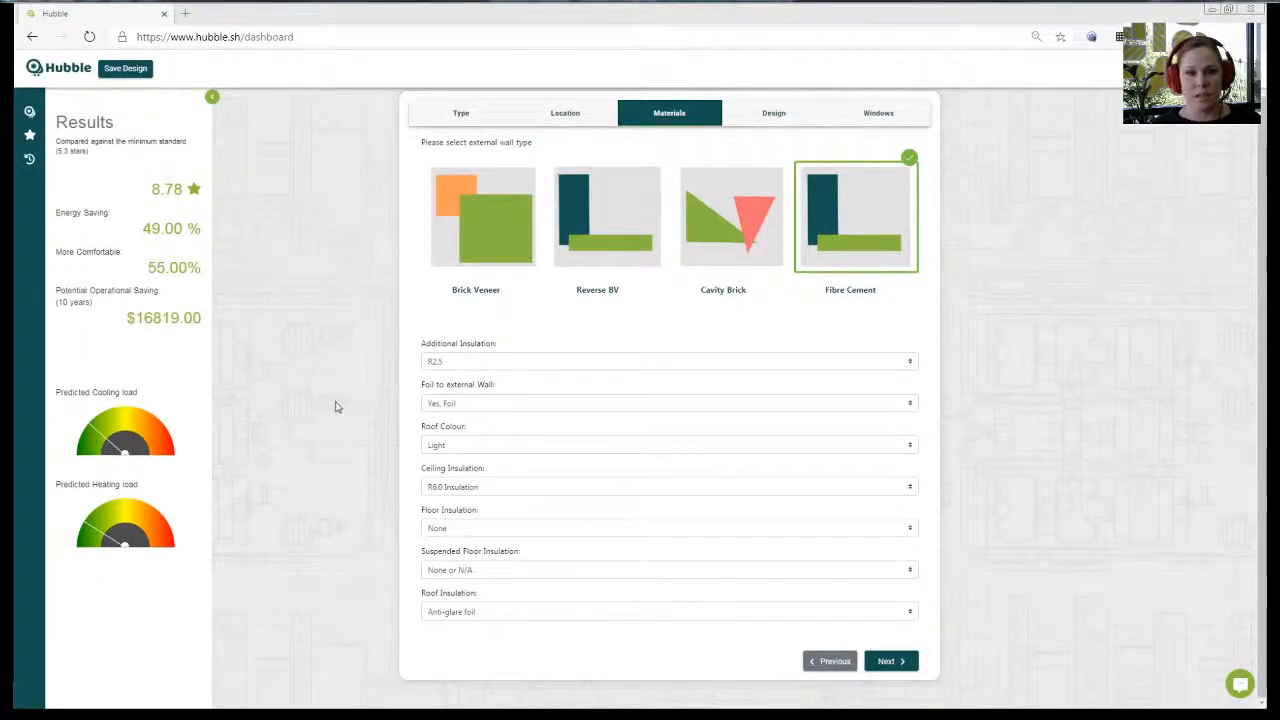
# - Set the additional wall insulation to R2.0 and remove the external wall foil
pyautogui.click(466, 362)
pyautogui.click(477, 416)
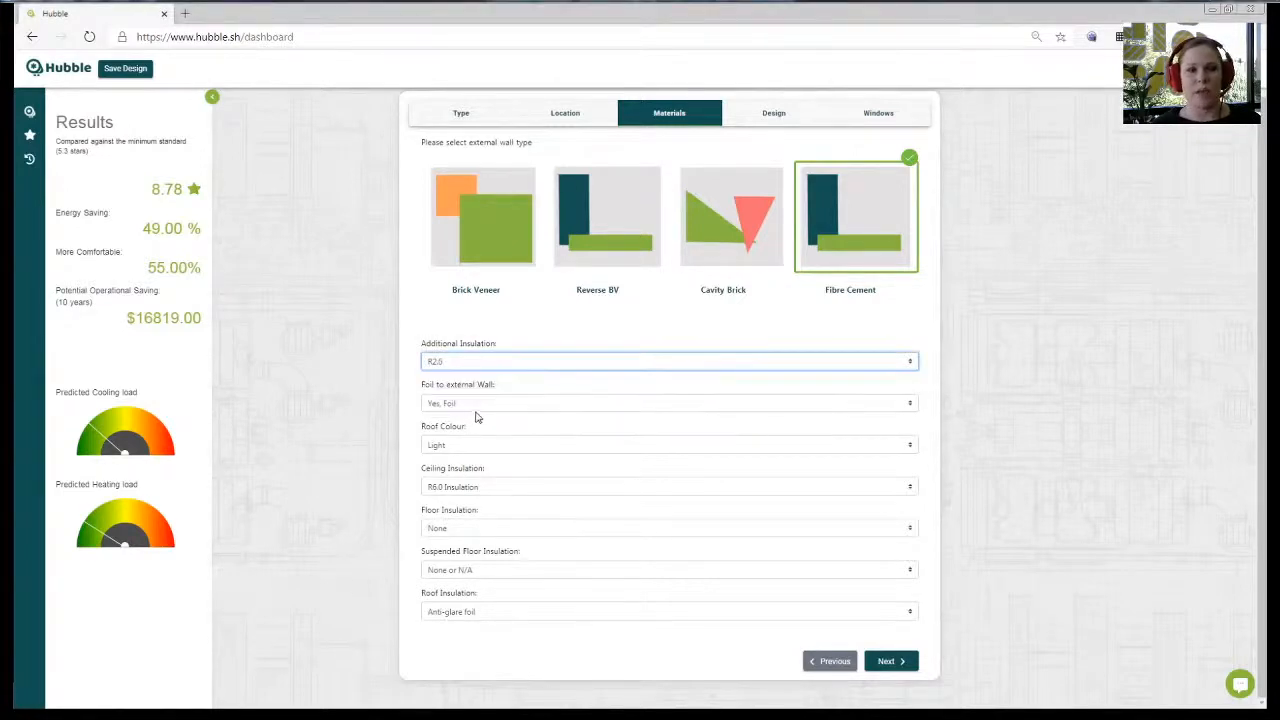
pyautogui.click(478, 405)
pyautogui.click(486, 431)
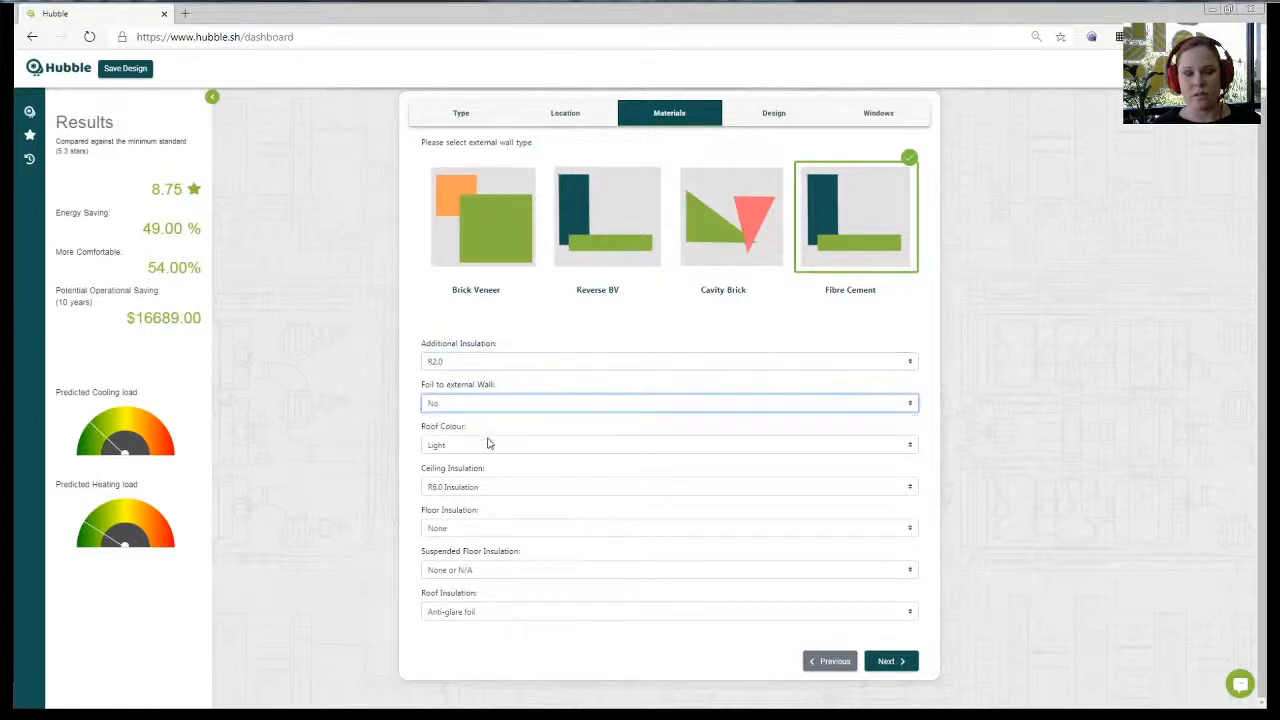
# - Make the roof colour Dark, with R4.0 ceiling insulation and no roof insulation
pyautogui.click(479, 446)
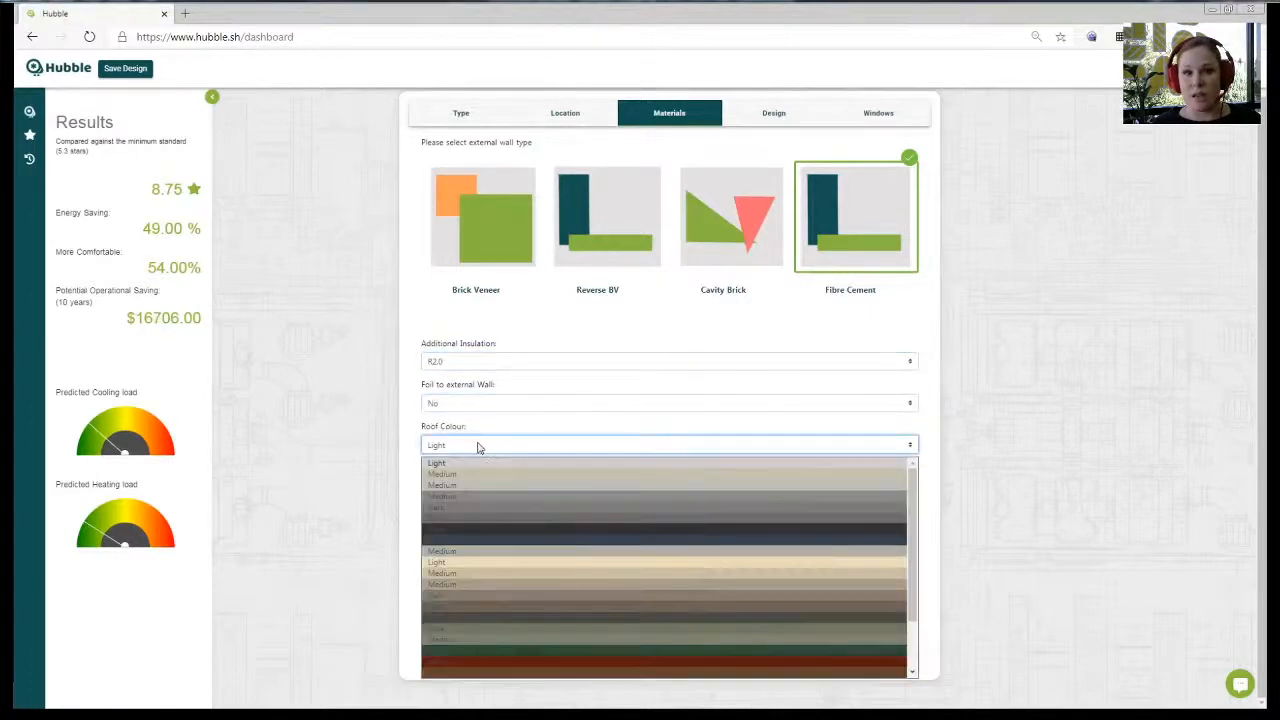
pyautogui.click(474, 528)
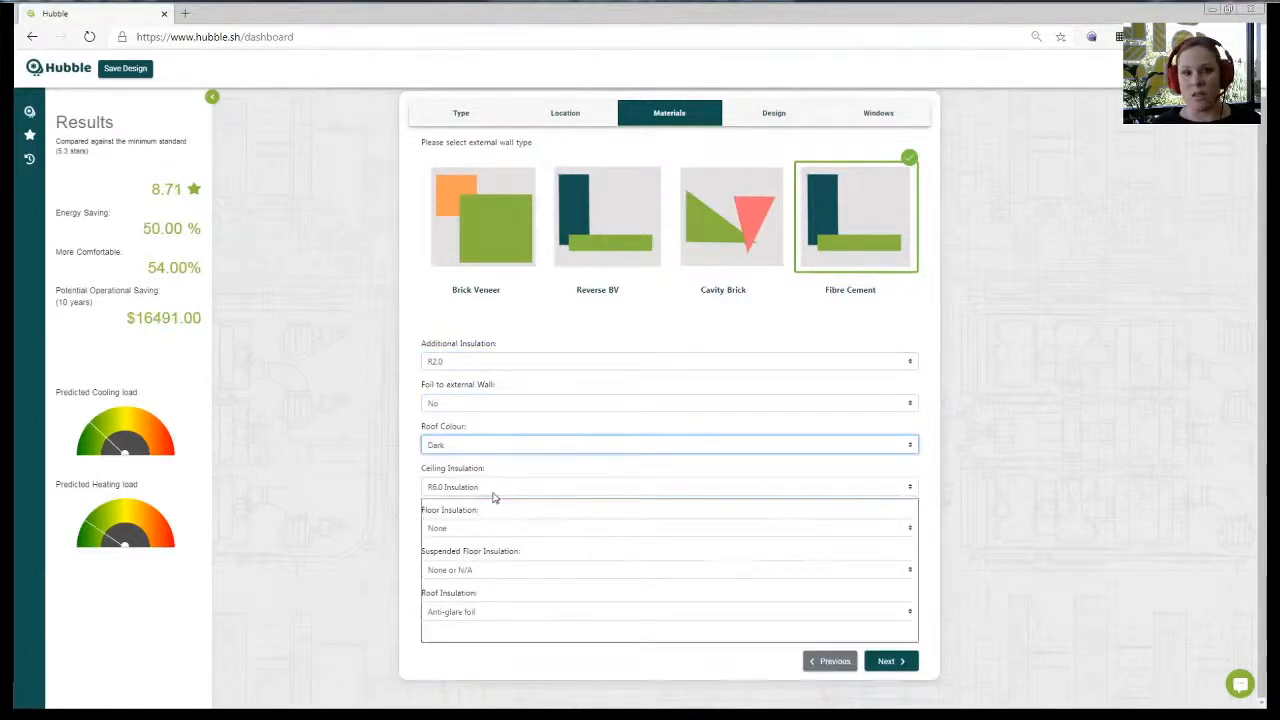
pyautogui.click(493, 495)
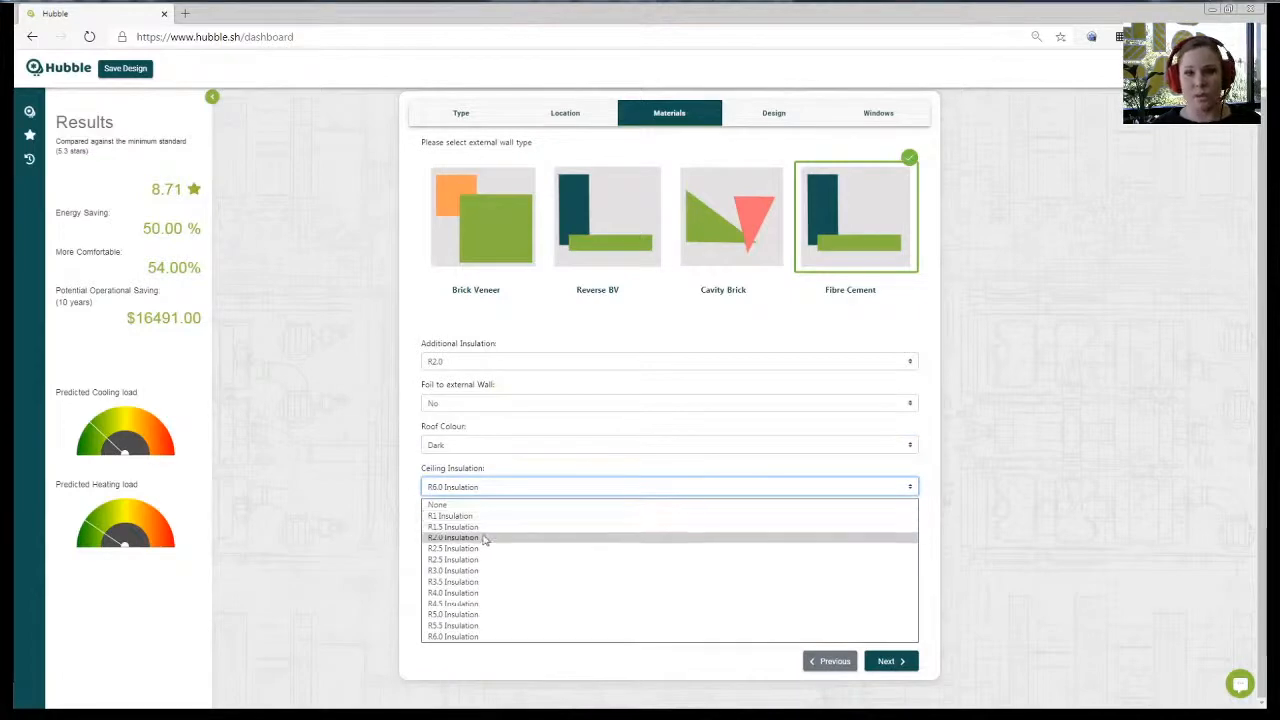
pyautogui.click(478, 593)
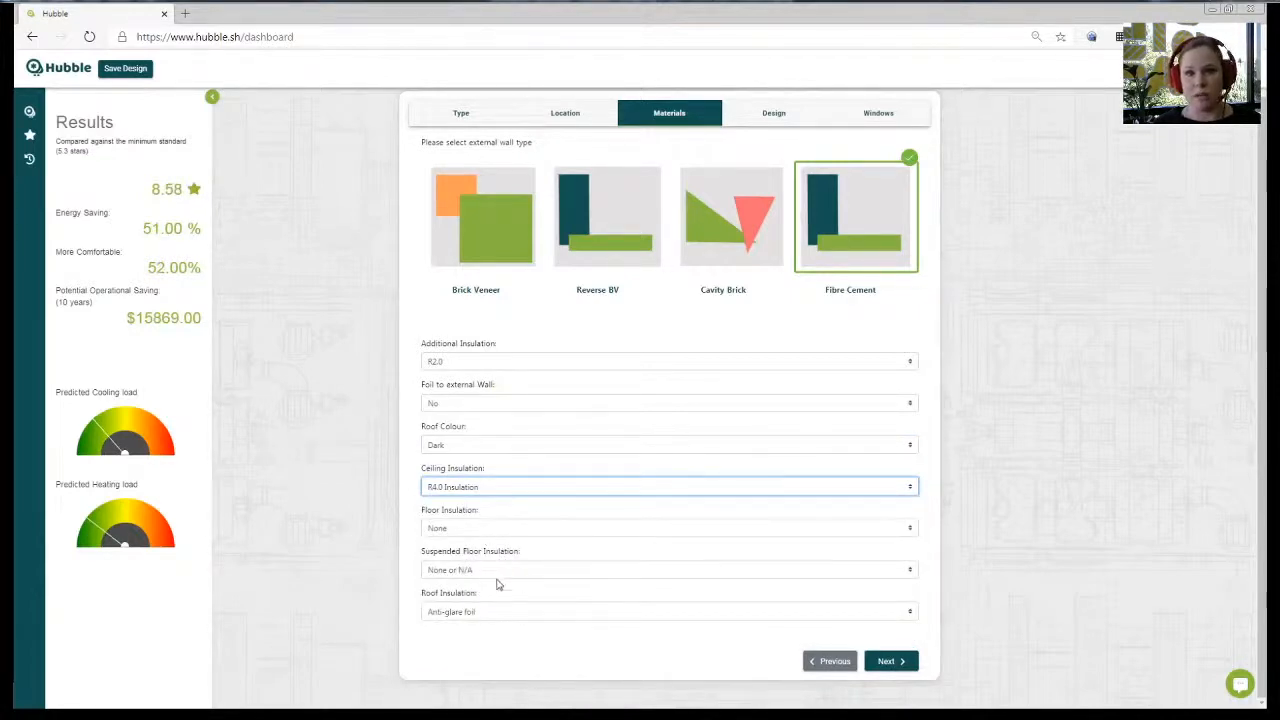
pyautogui.click(493, 612)
pyautogui.click(503, 638)
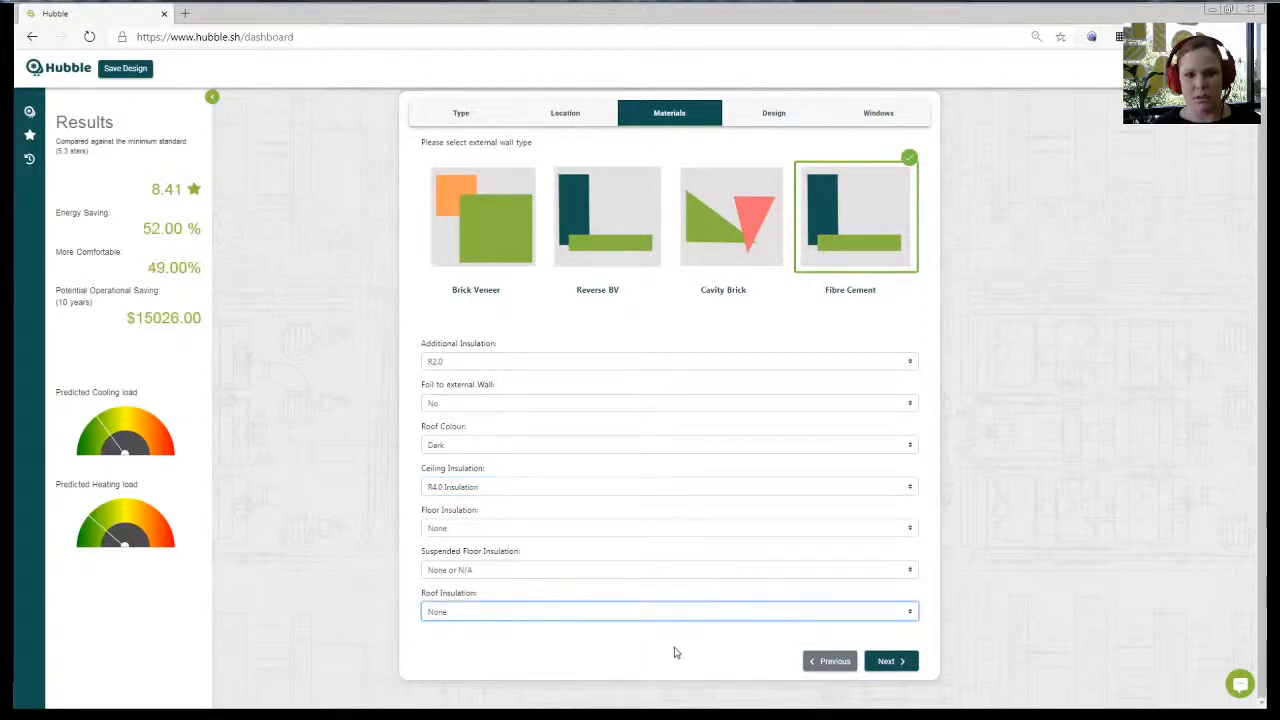
pyautogui.click(765, 116)
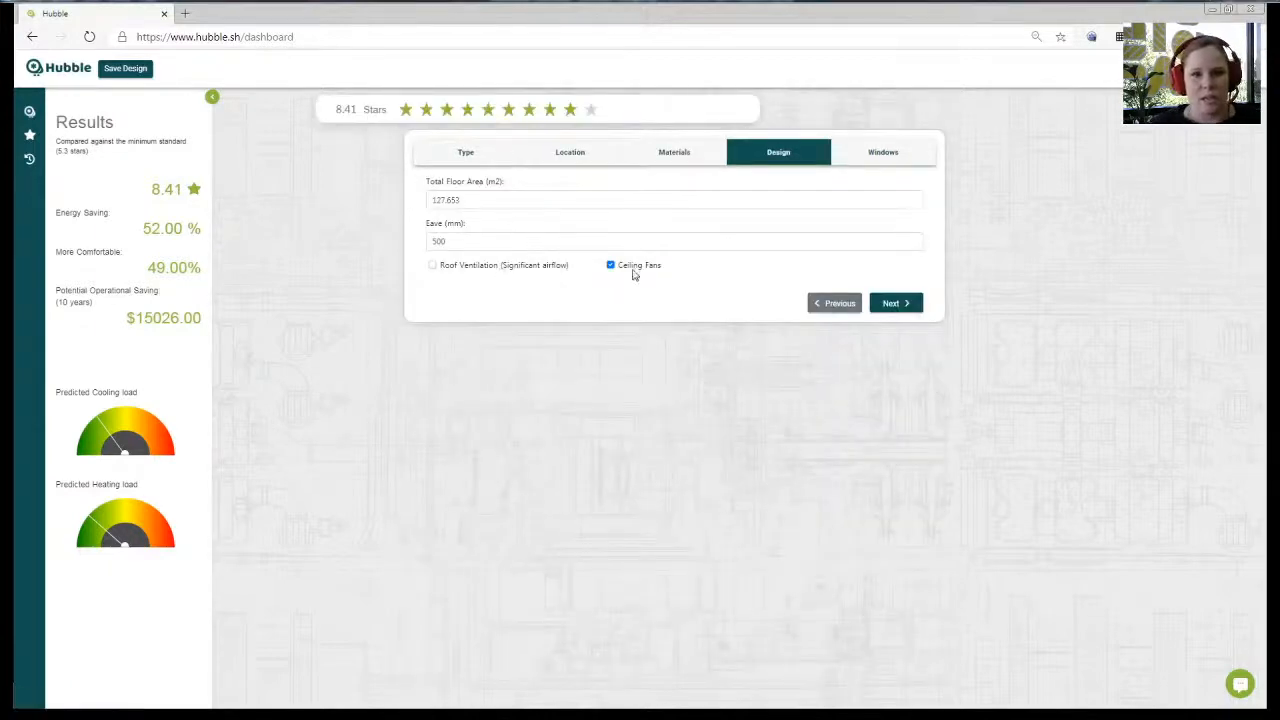
# - Rate the house with single-glazed aluminium windows
pyautogui.click(866, 160)
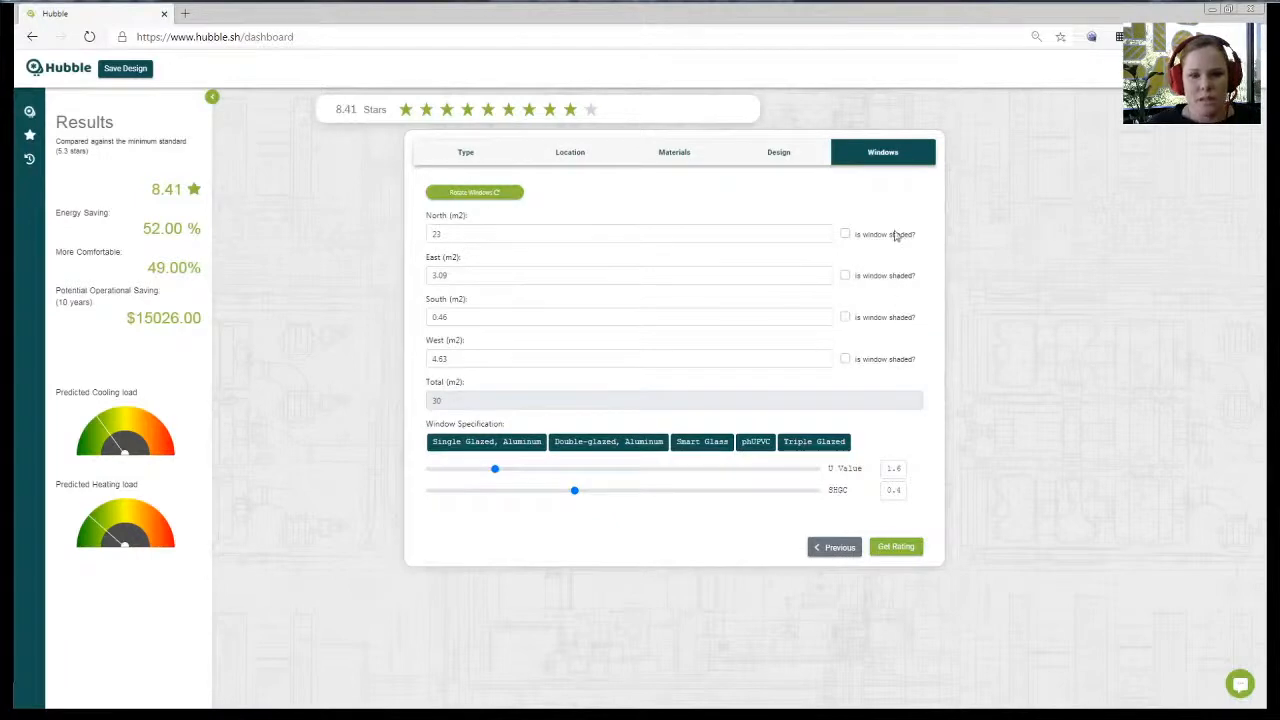
pyautogui.click(506, 449)
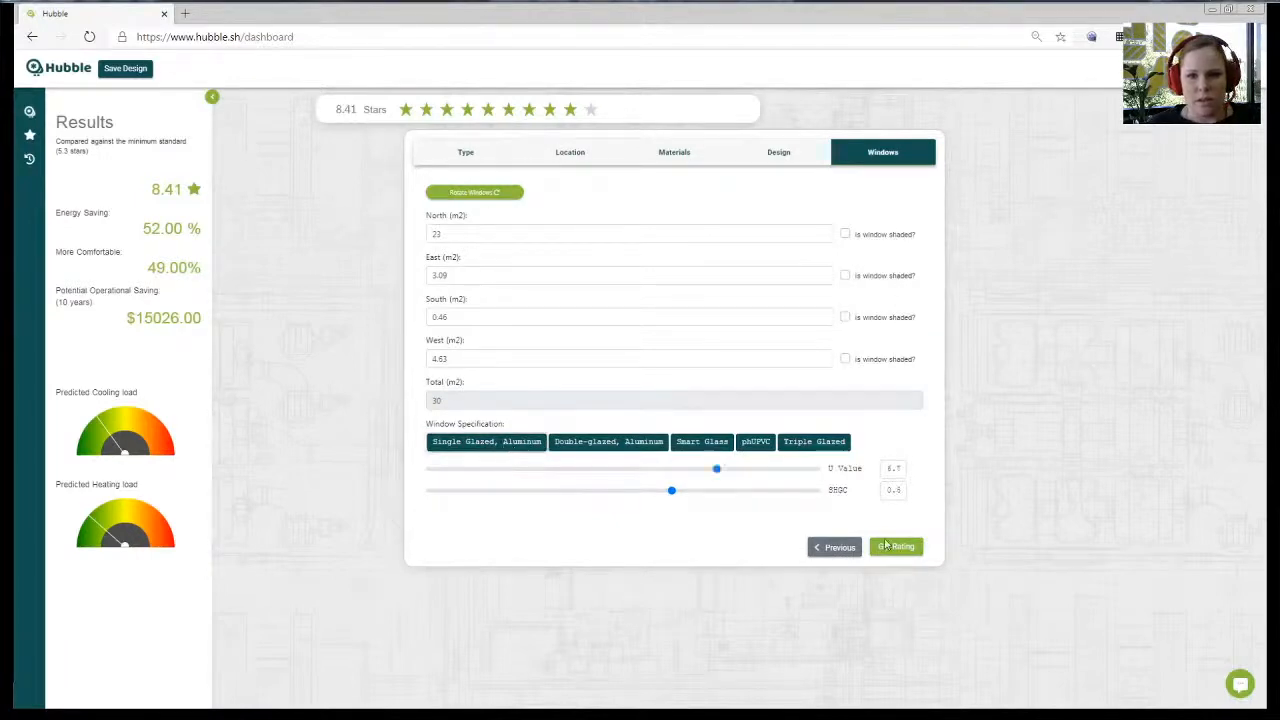
pyautogui.click(910, 548)
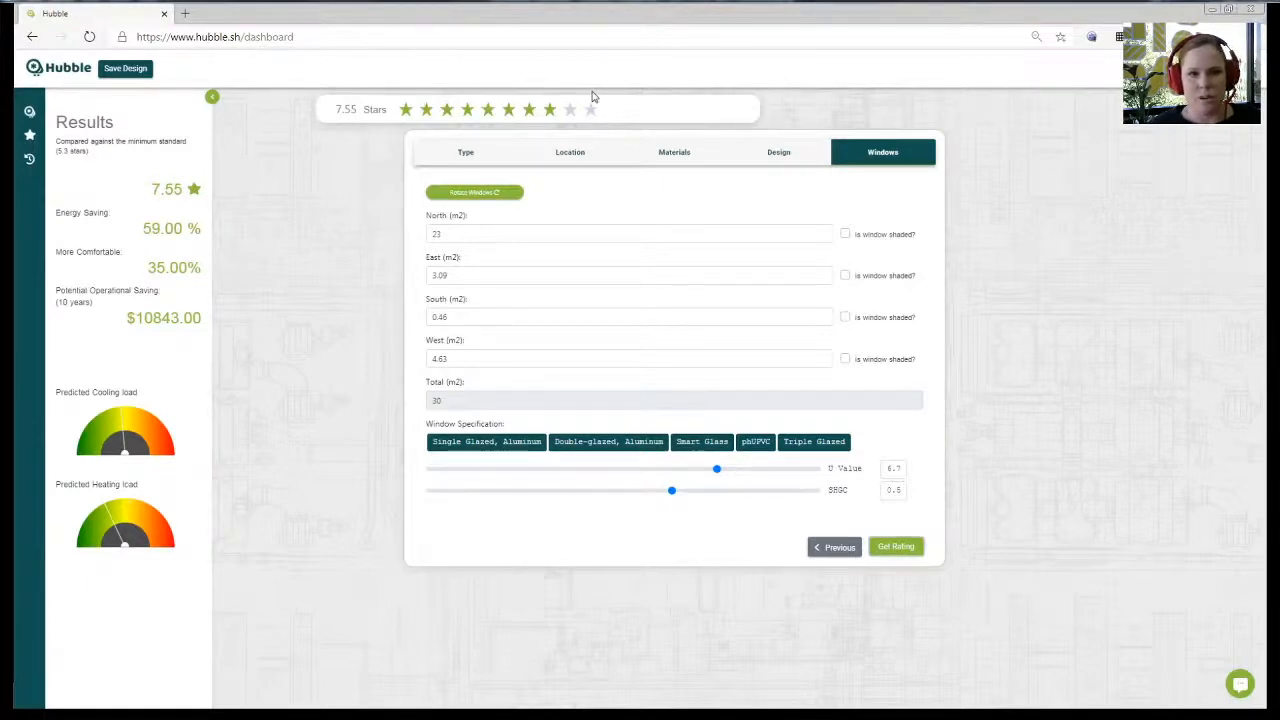
# - Switch to double-glazed aluminium windows, leave north, east and west windows unshaded, and re-rate
pyautogui.click(597, 447)
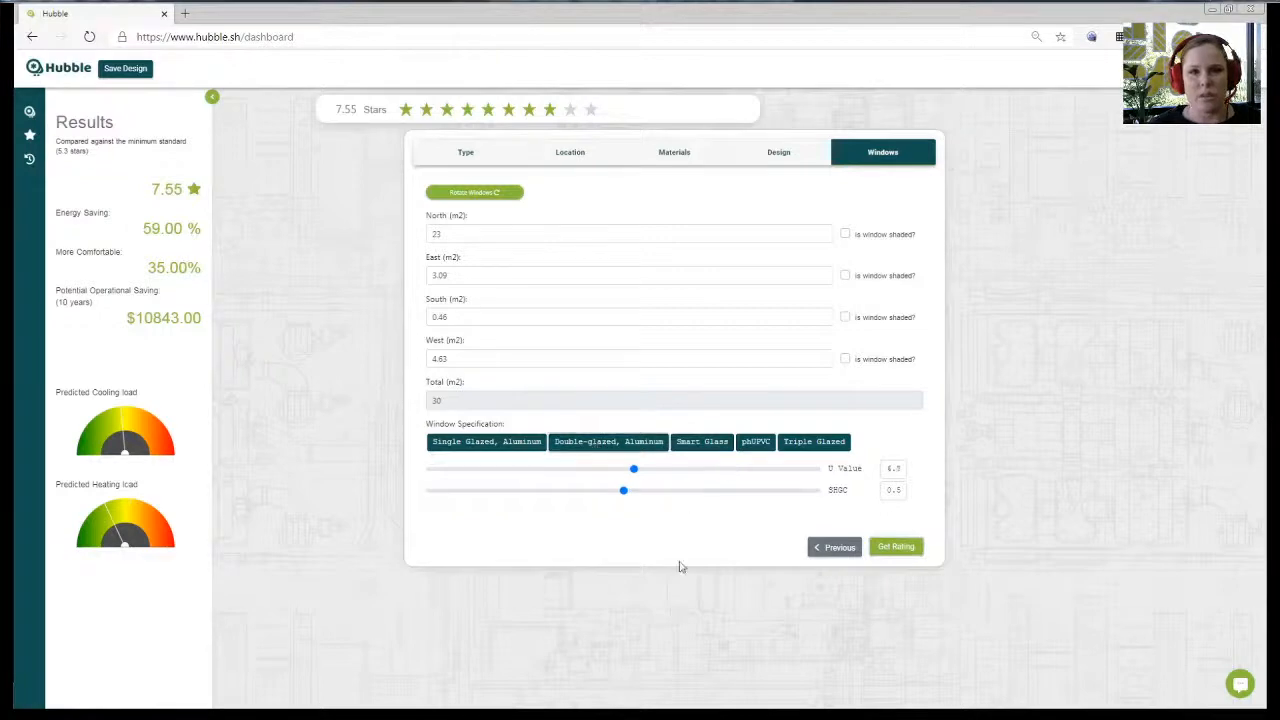
pyautogui.click(845, 234)
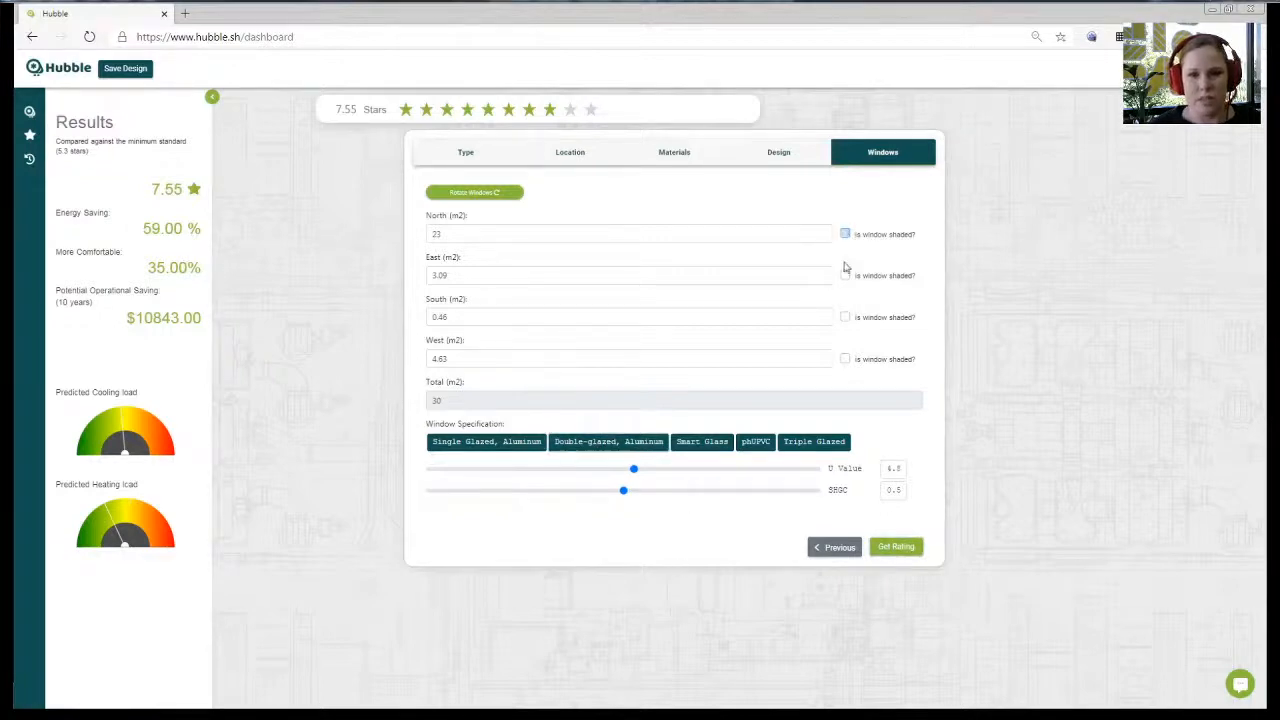
pyautogui.click(845, 275)
pyautogui.click(846, 360)
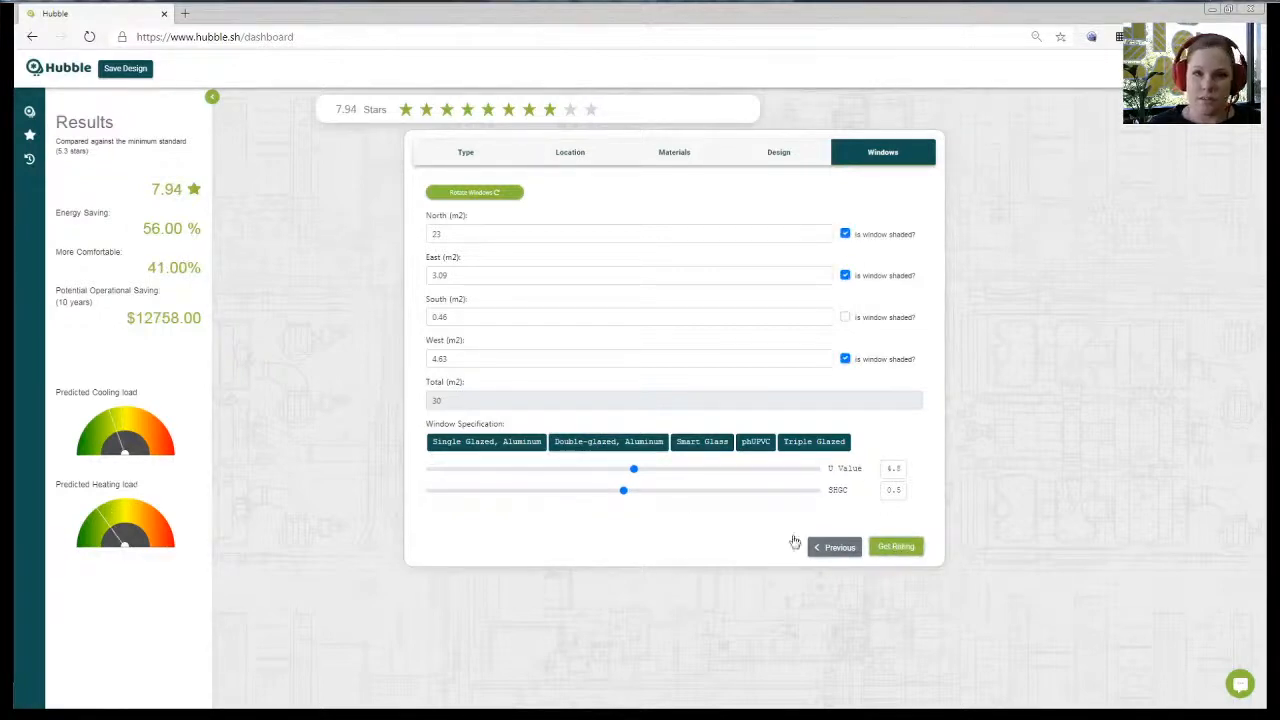
pyautogui.click(845, 234)
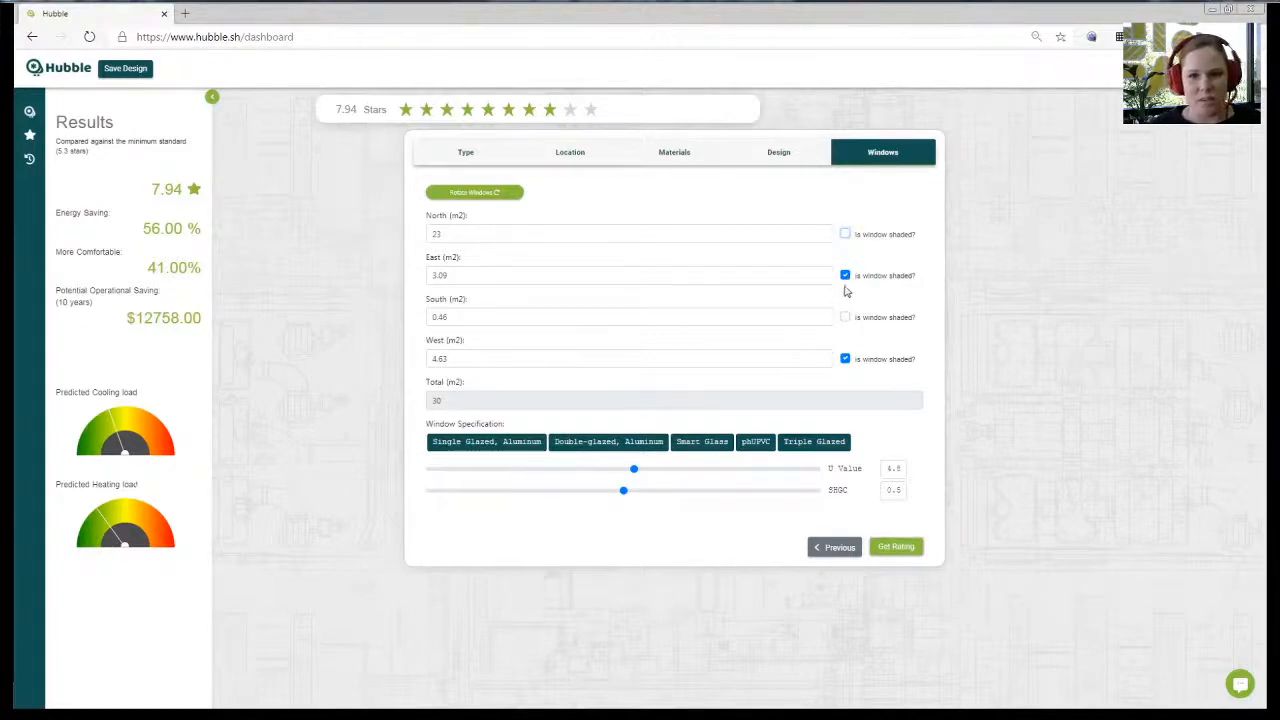
pyautogui.click(846, 276)
pyautogui.click(846, 359)
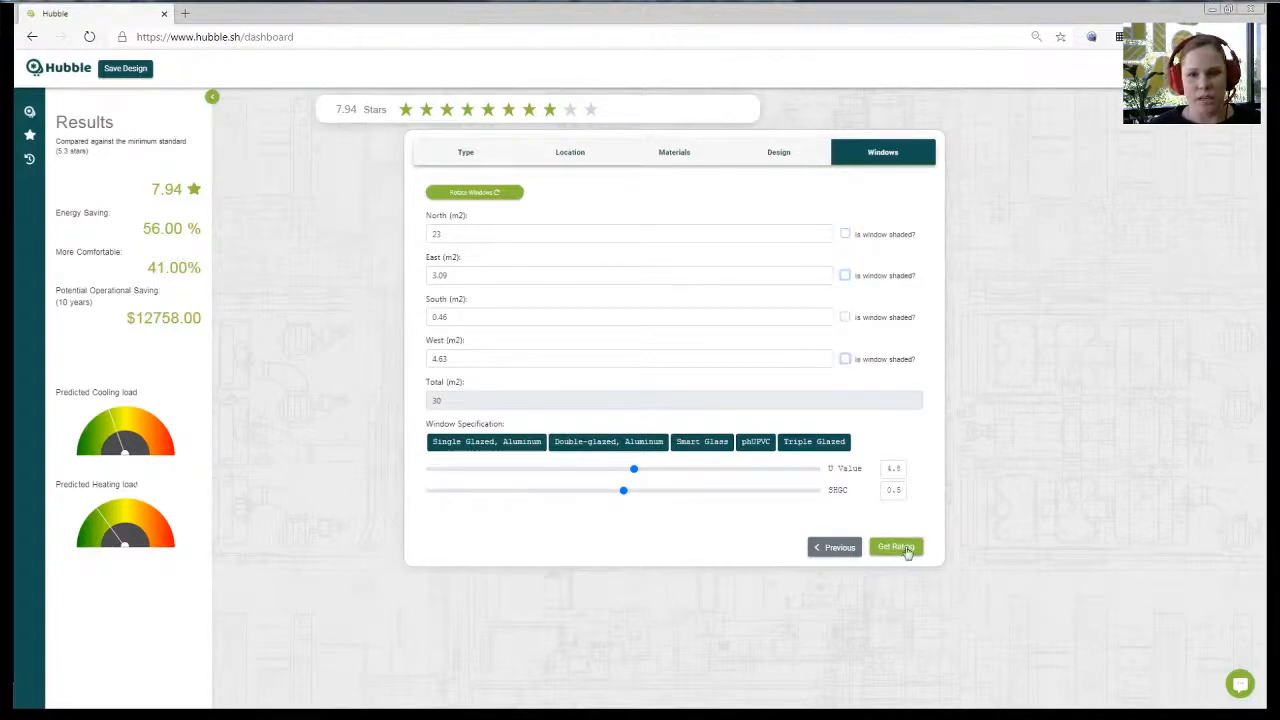
pyautogui.click(906, 548)
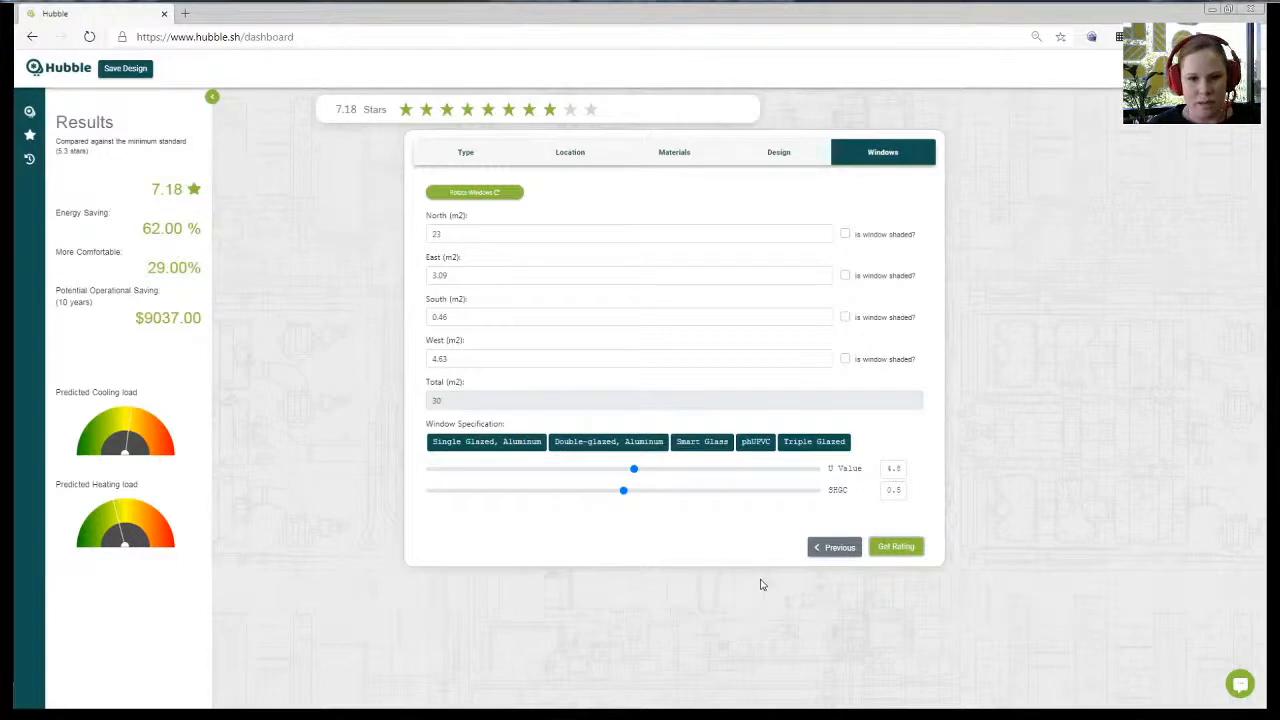
# - Add significant roof ventilation and recalculate the star rating
pyautogui.click(778, 152)
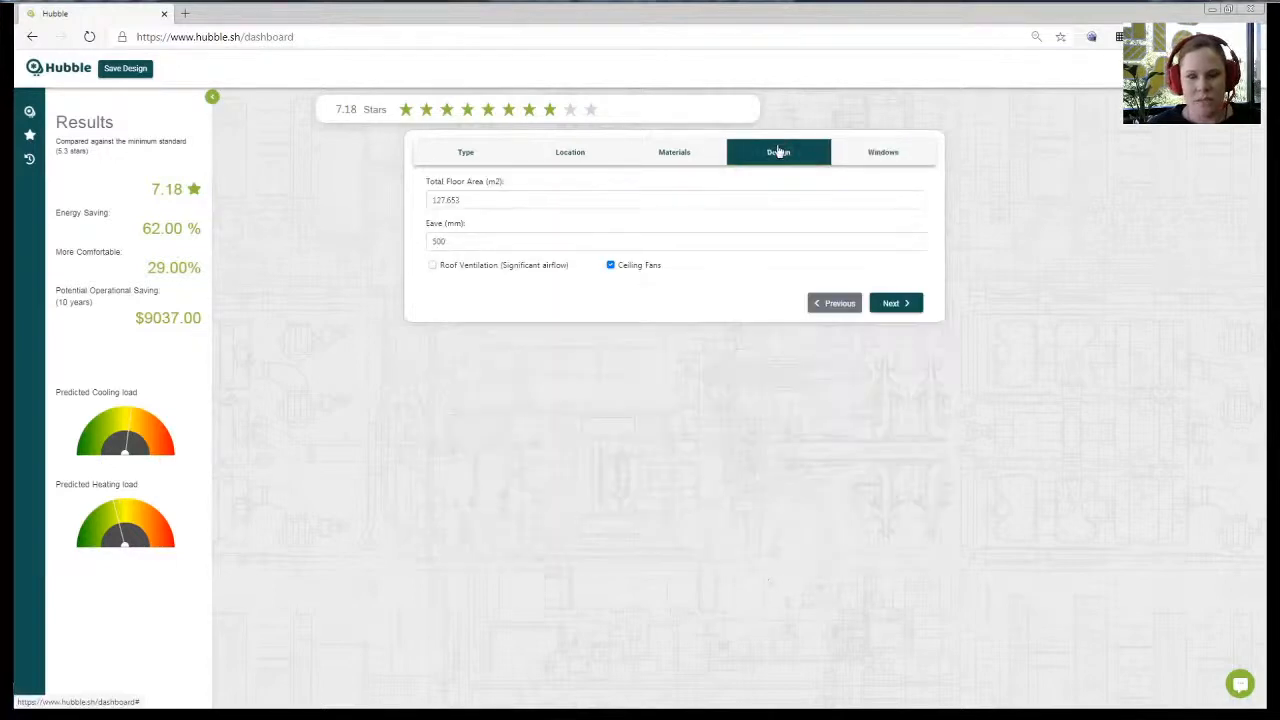
pyautogui.click(487, 268)
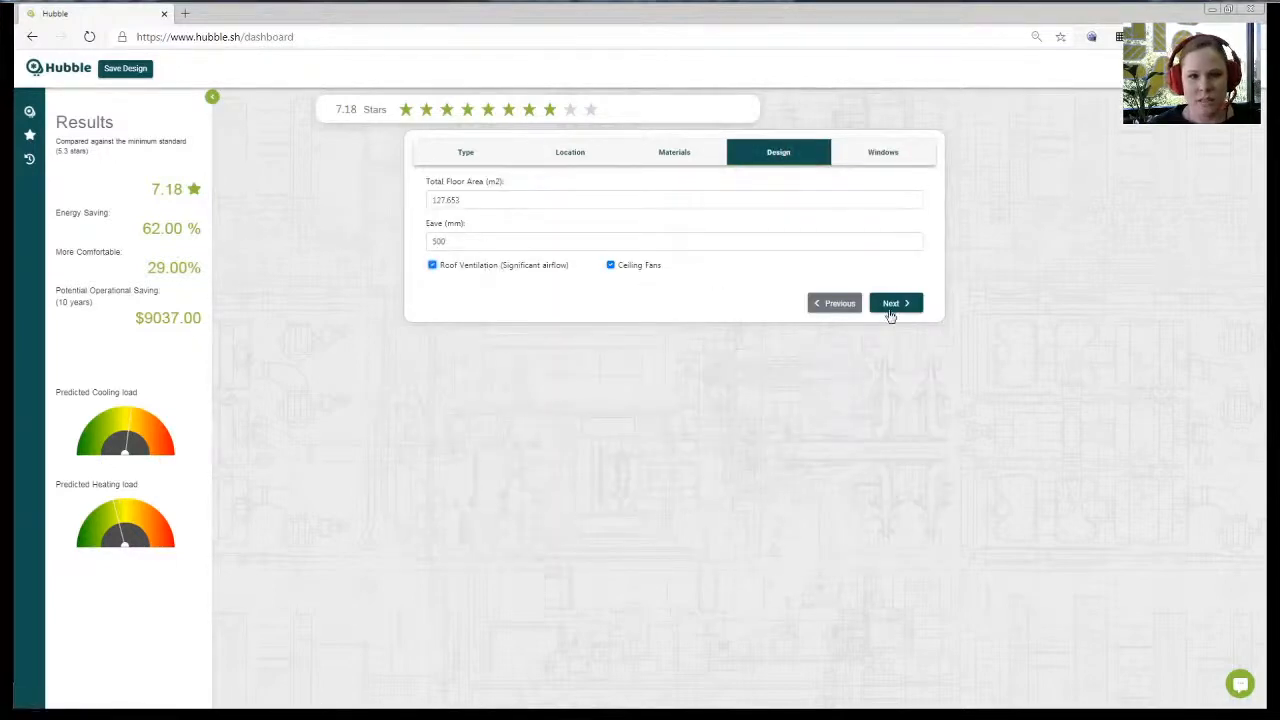
pyautogui.click(890, 306)
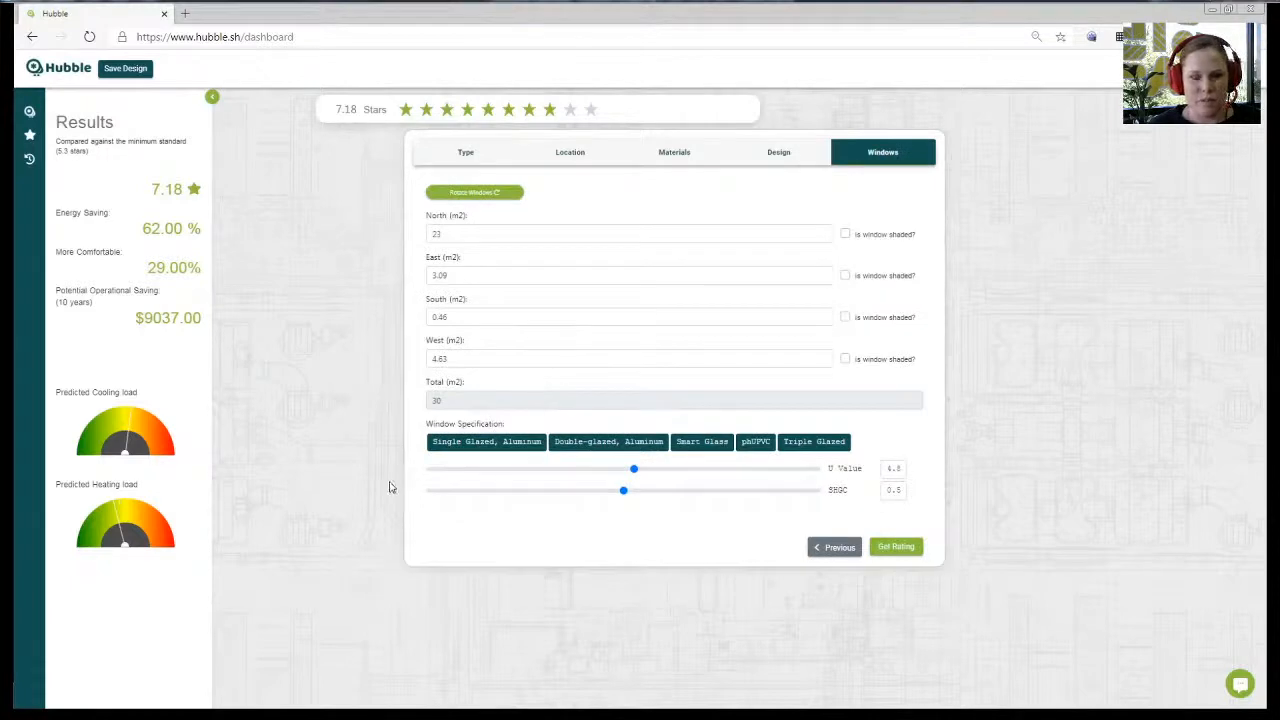
pyautogui.click(886, 552)
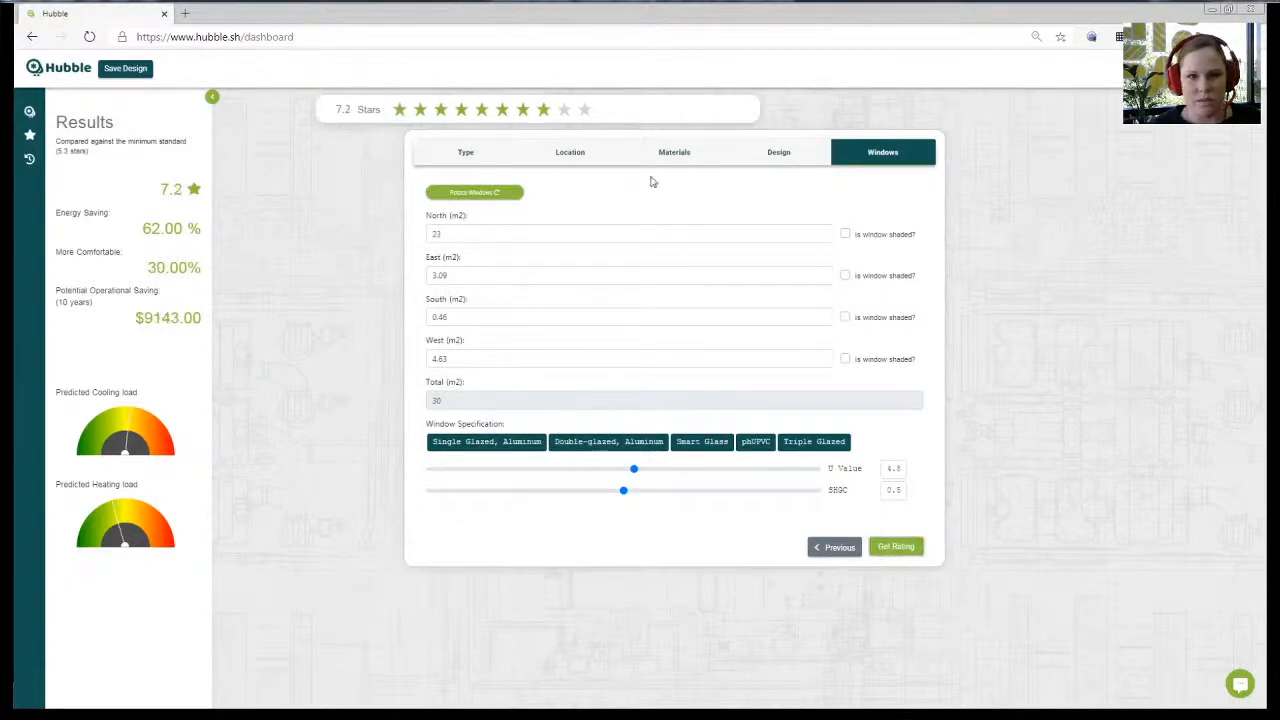
# - Remove roof ventilation, rotate windows two quarter turns, and apply single-glazed aluminium windows
pyautogui.click(767, 160)
pyautogui.click(434, 268)
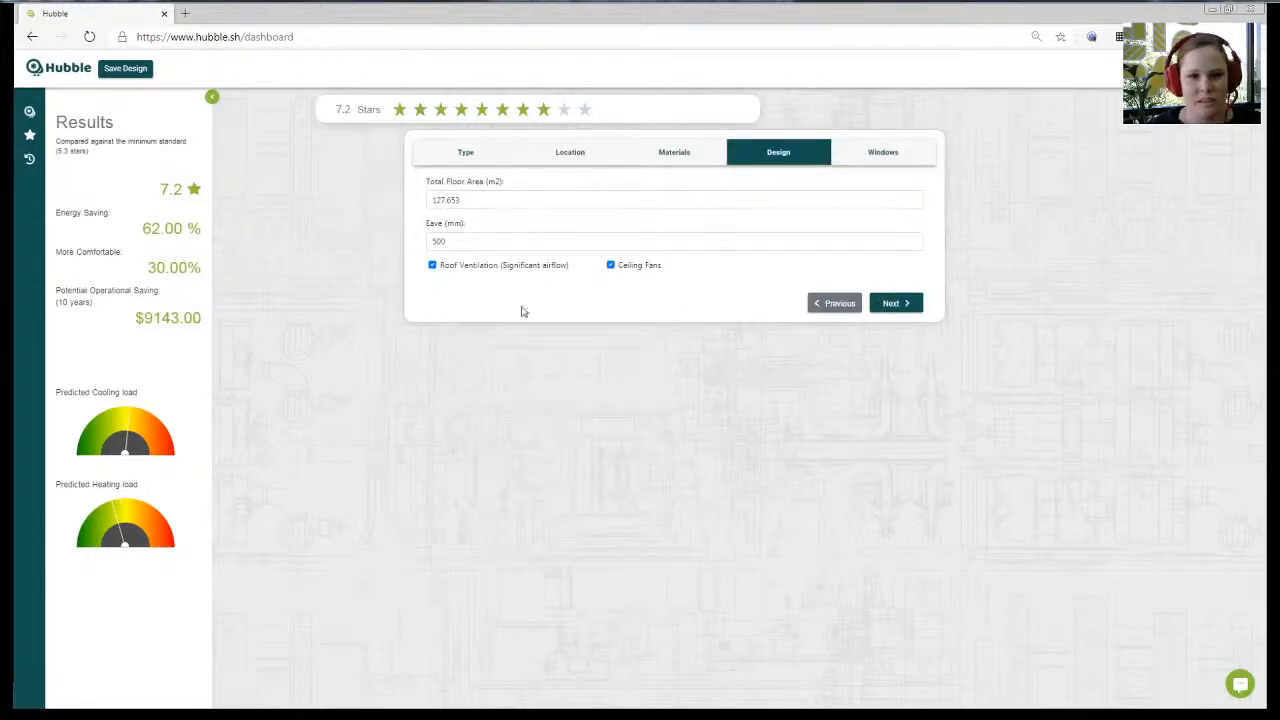
pyautogui.click(856, 165)
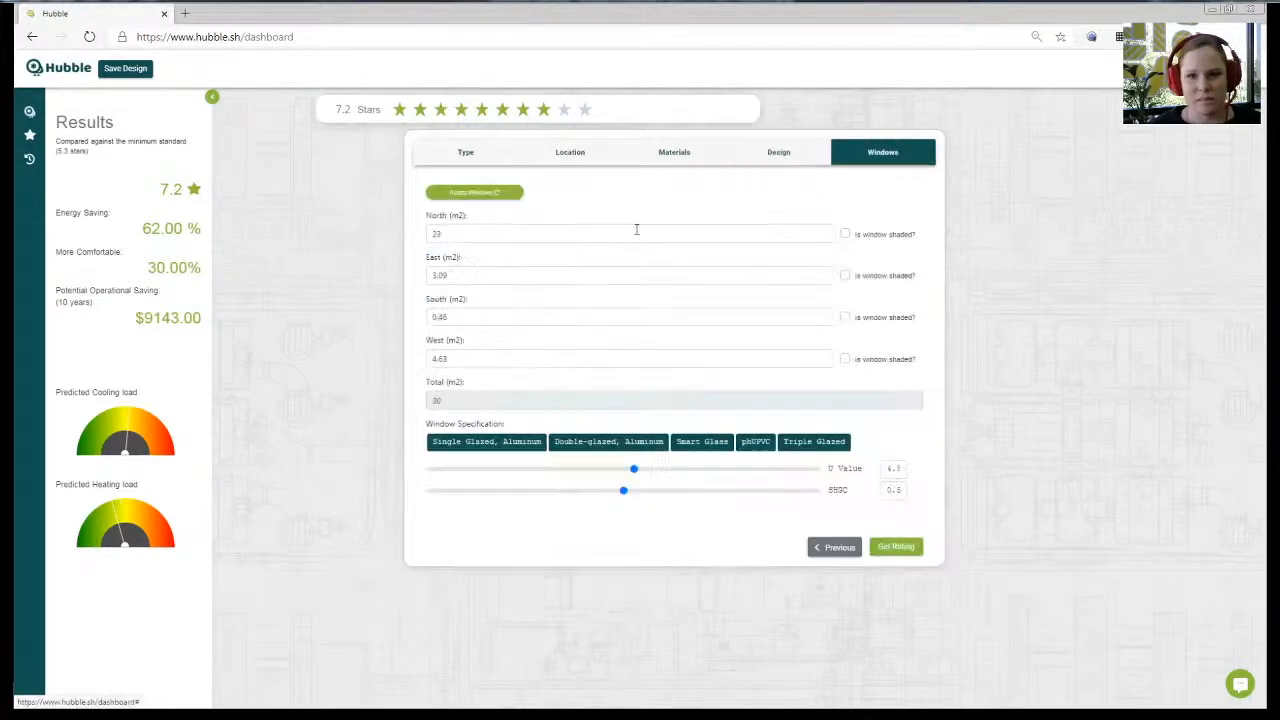
pyautogui.click(462, 195)
pyautogui.click(462, 195)
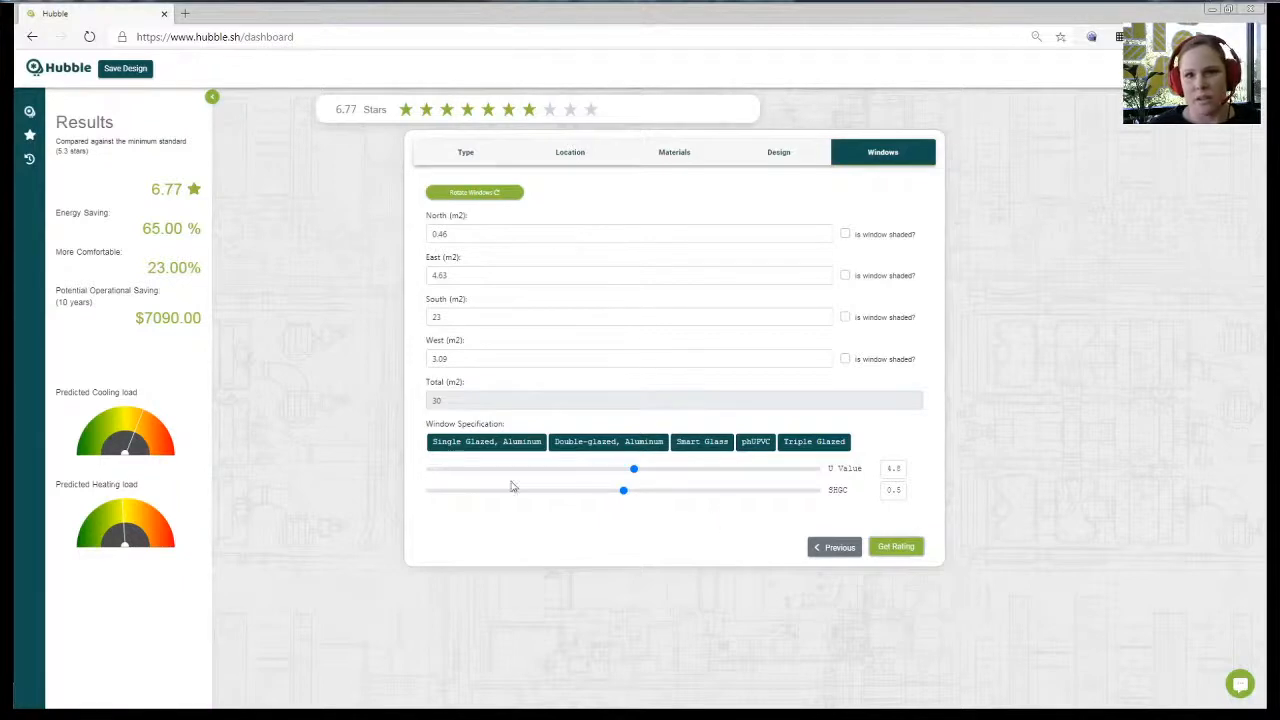
pyautogui.click(509, 444)
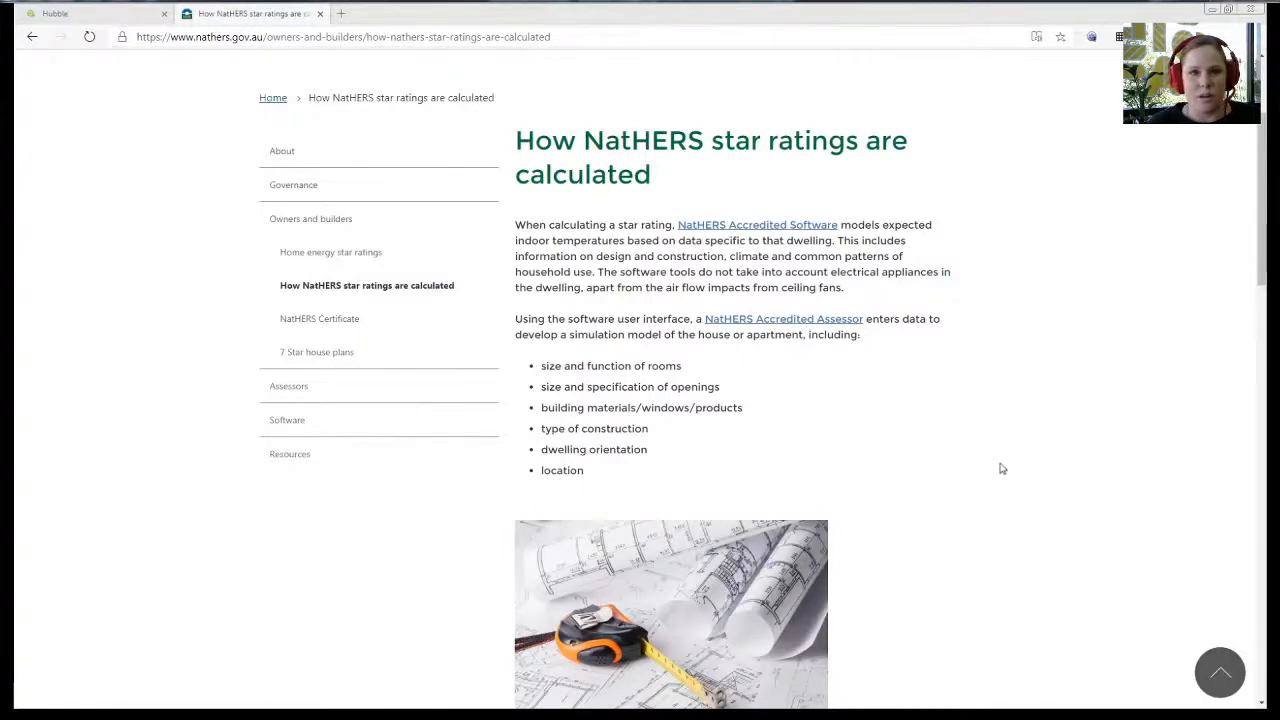
# - Open the Star bands PDF (122 KB) and highlight the Adelaide row of the Star Band Criteria table
pyautogui.scroll(-3, 980, 417)
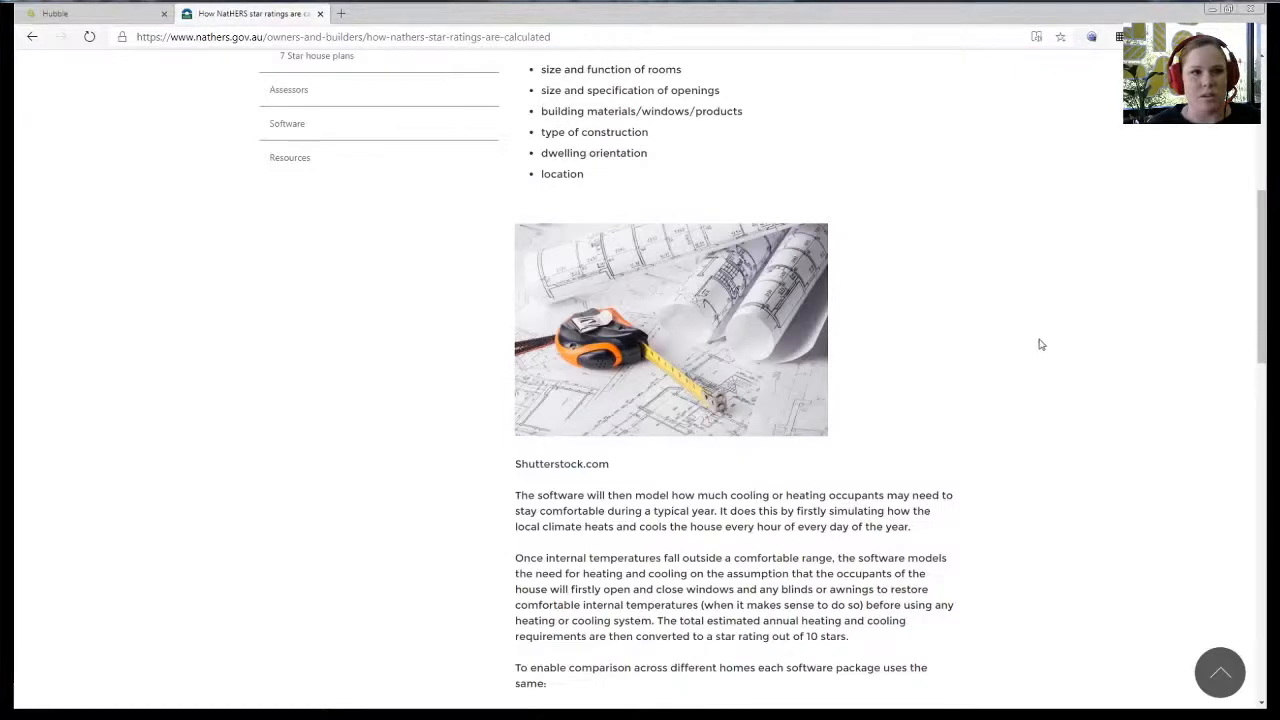
pyautogui.scroll(-3, 1040, 345)
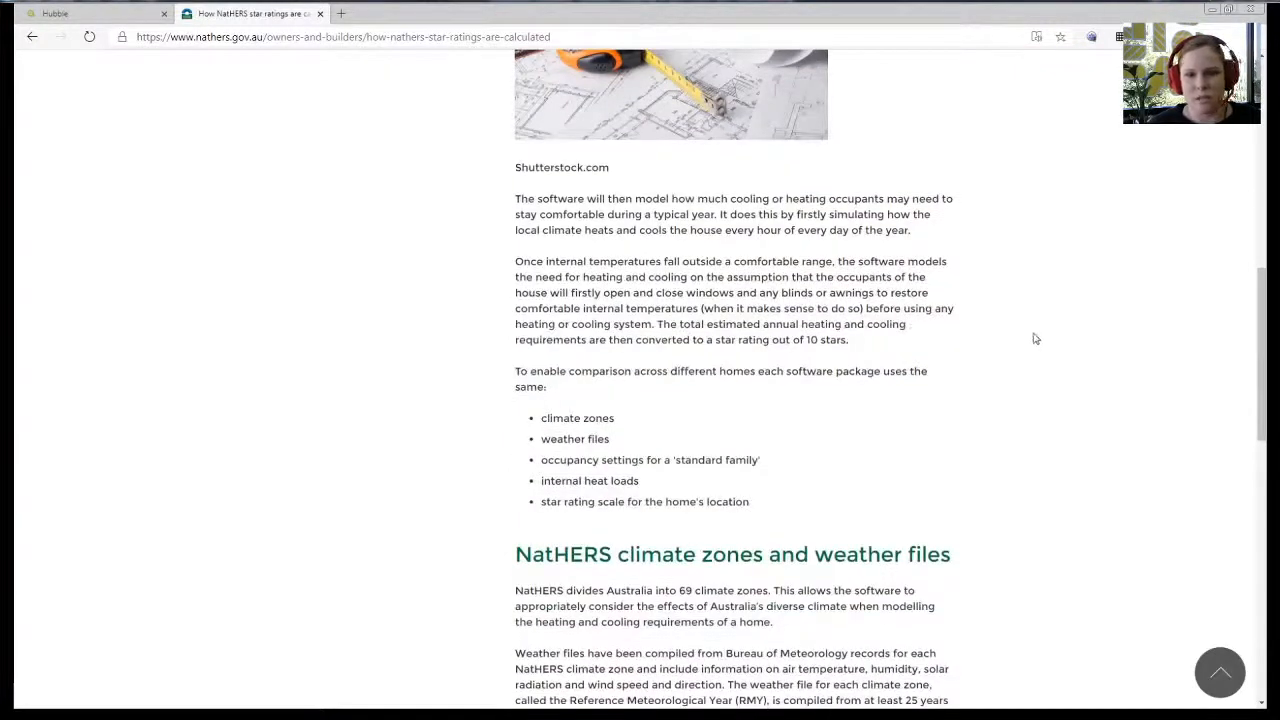
pyautogui.scroll(-5, 1035, 338)
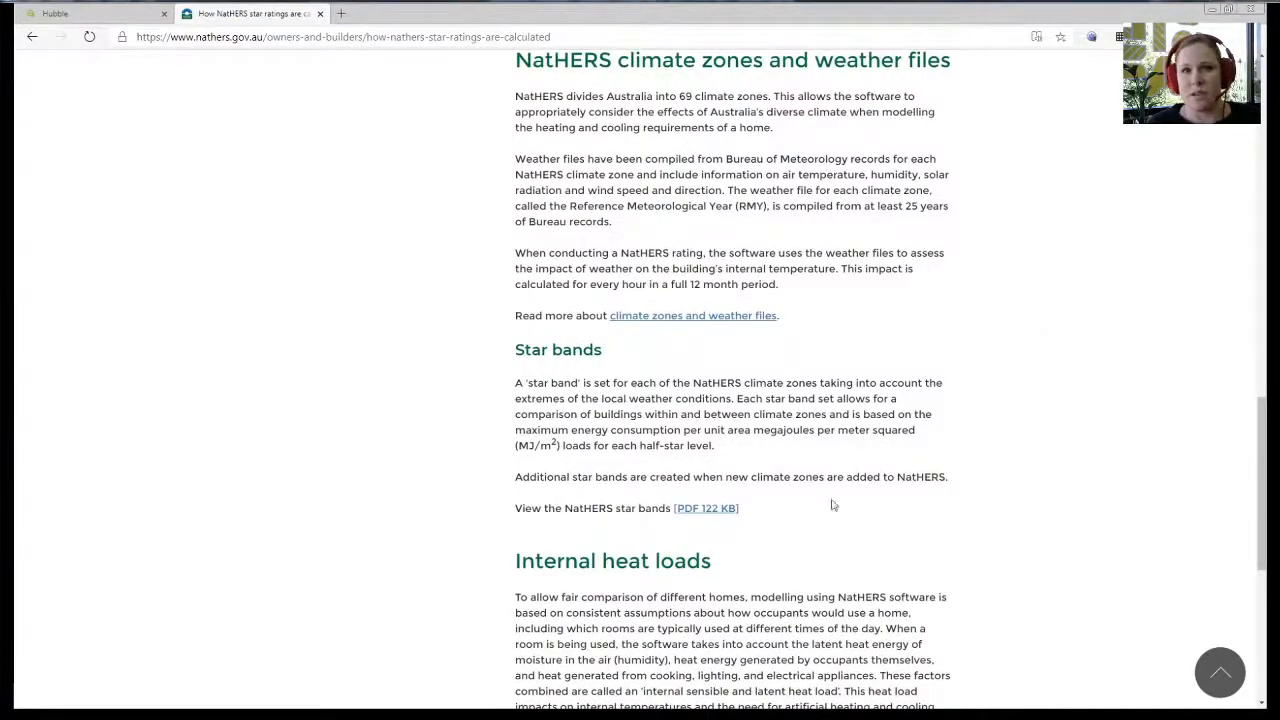
pyautogui.click(708, 510)
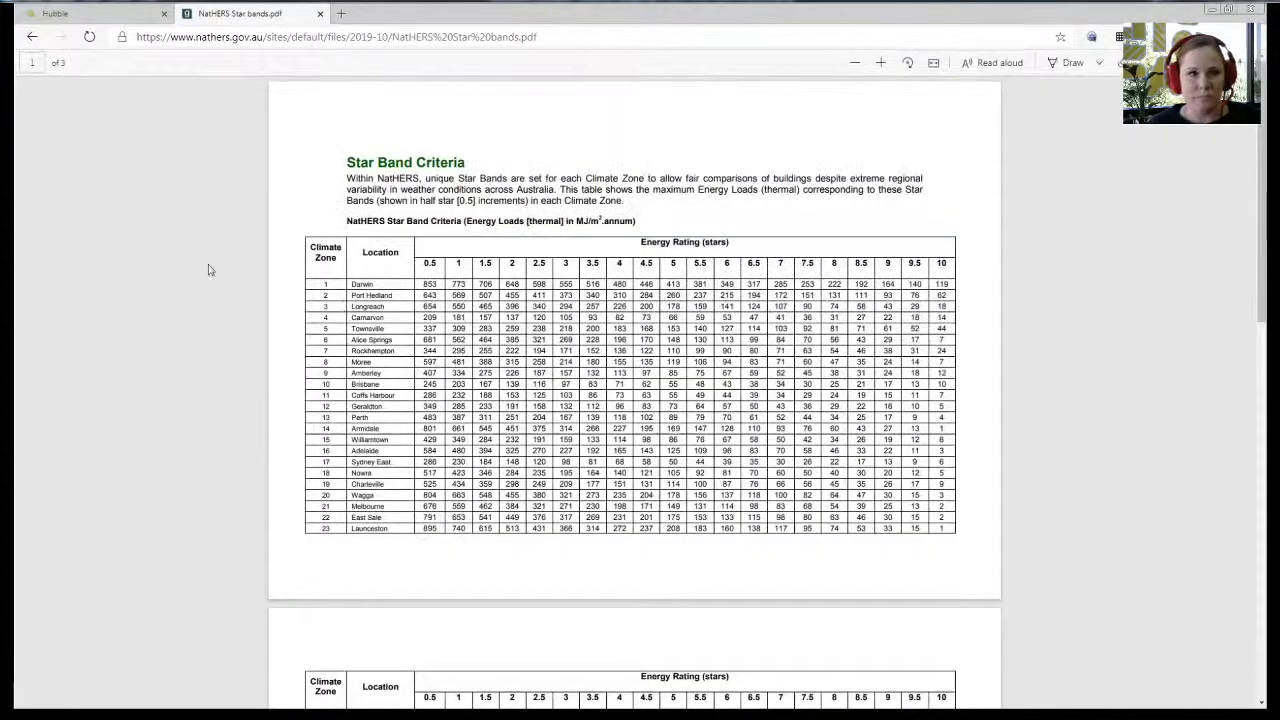
pyautogui.moveTo(366, 450); pyautogui.dragTo(941, 447)
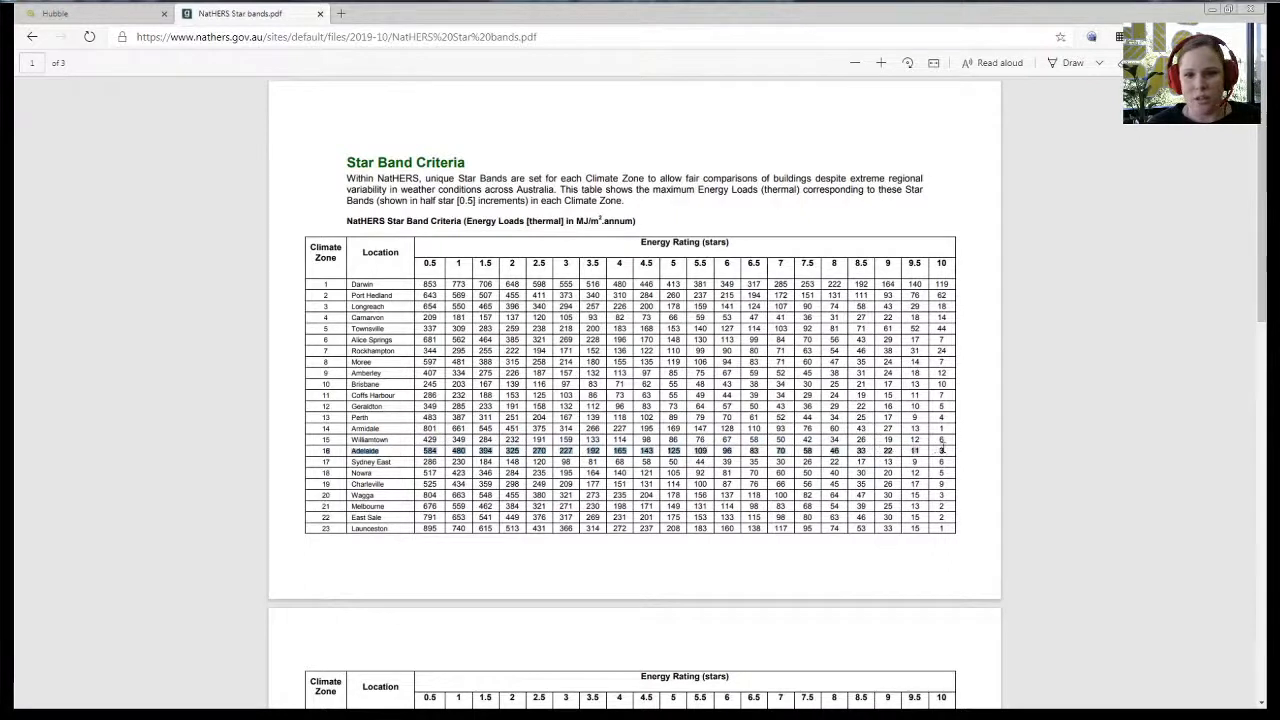